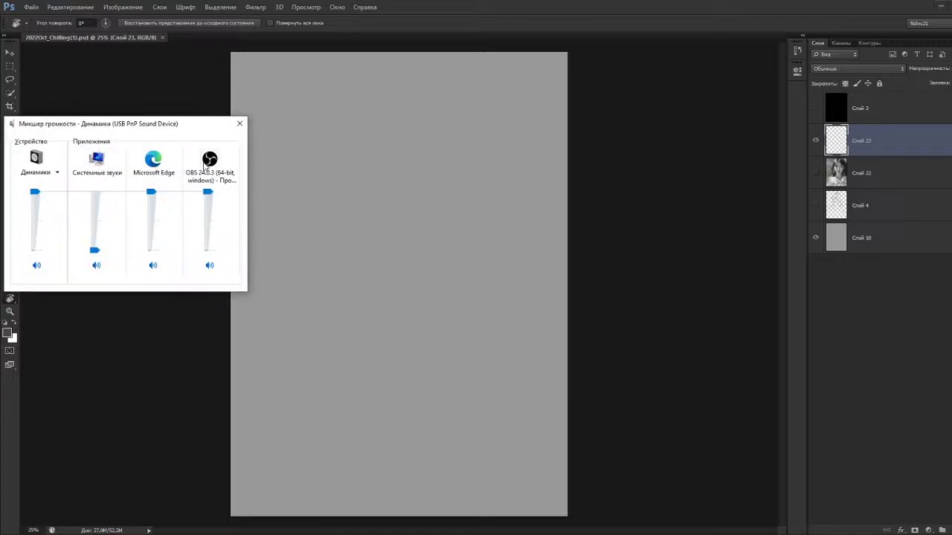
Lower the Microsoft Edge volume slightly in the volume mixer and close the mixer.
{"action": "mouse_move", "coordinate": [151, 196]}
{"action": "left_mouse_down"}
{"action": "mouse_move", "coordinate": [152, 227]}
{"action": "mouse_move", "coordinate": [154, 212]}
{"action": "left_mouse_up"}
{"action": "left_click", "coordinate": [238, 124]}
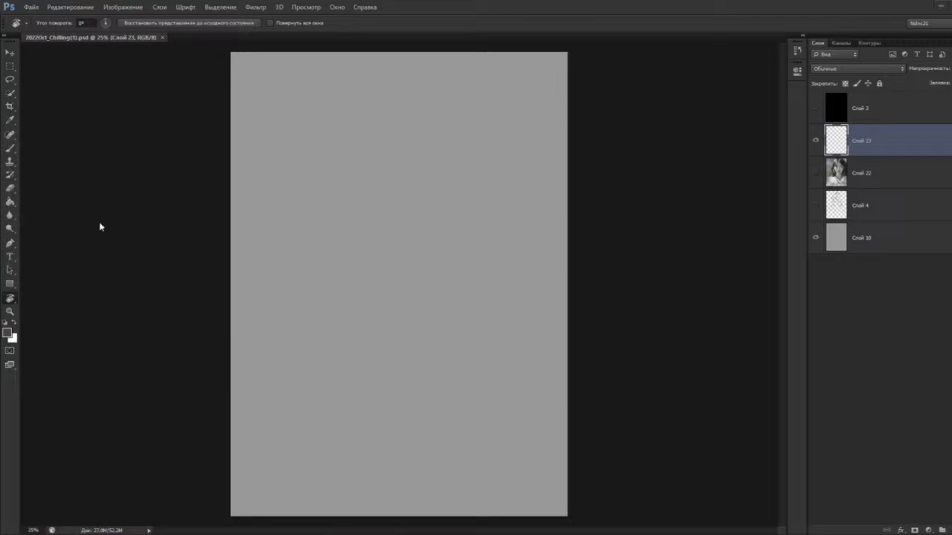
Switch the document to full-screen mode with the menu bar and enlarge the grey canvas in view.
{"action": "key", "text": "f"}
{"action": "scroll", "coordinate": [526, 241], "scroll_direction": "up", "scroll_amount": 3}
{"action": "scroll", "coordinate": [527, 241], "scroll_direction": "down", "scroll_amount": 1}
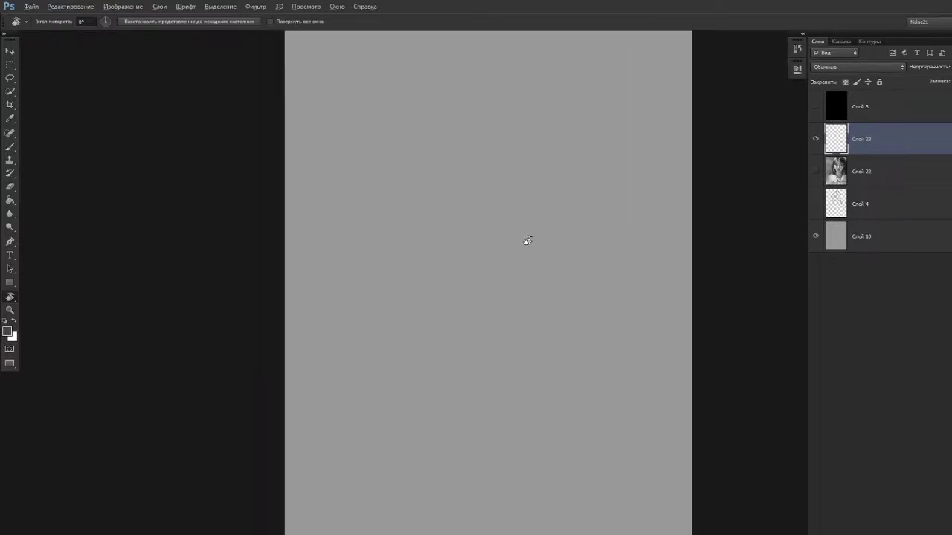
{"action": "mouse_move", "coordinate": [335, 211]}
{"action": "left_mouse_down"}
{"action": "mouse_move", "coordinate": [285, 209]}
{"action": "mouse_move", "coordinate": [301, 212]}
{"action": "left_mouse_up"}
Activate the Brush tool and set its foreground colour to black (000000).
{"action": "key", "text": "b"}
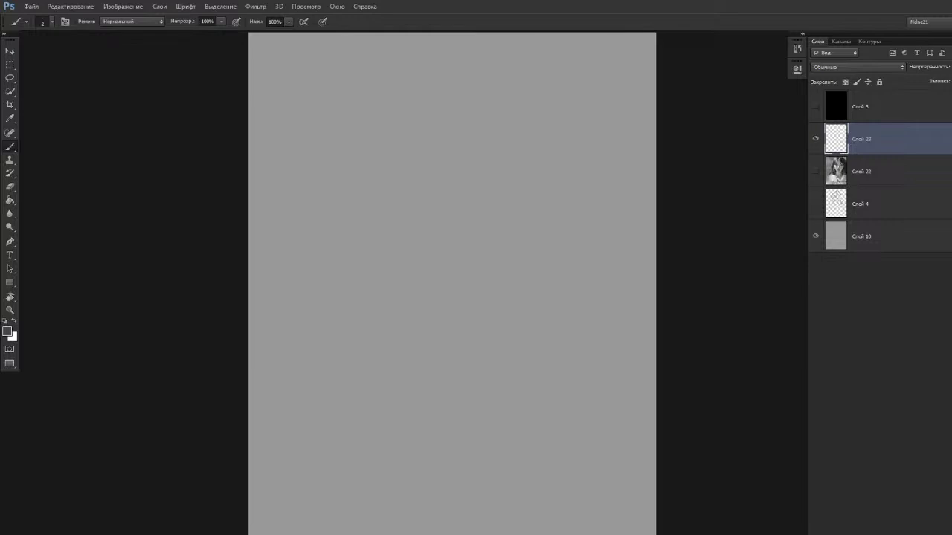
{"action": "left_click_drag", "start_coordinate": [359, 230], "coordinate": [383, 267]}
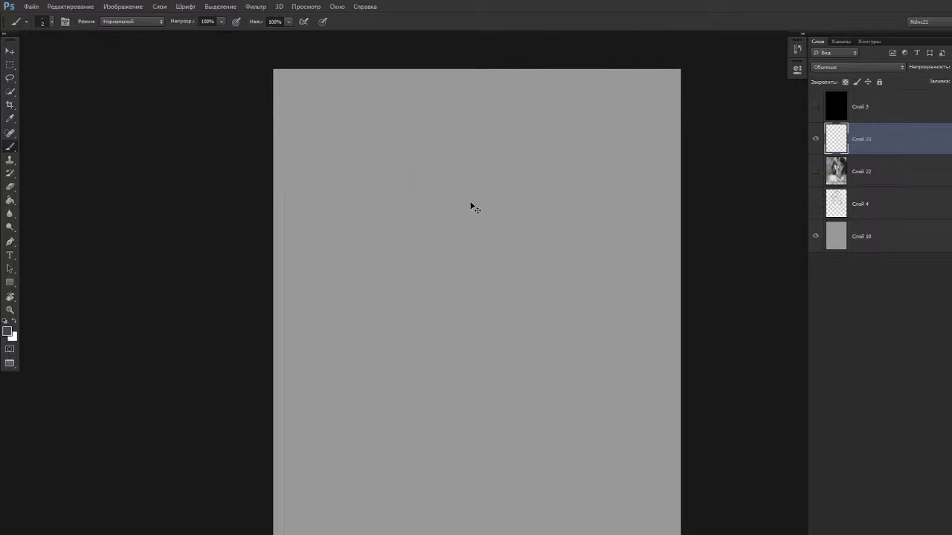
{"action": "key", "text": "n"}
{"action": "left_click_drag", "start_coordinate": [599, 149], "coordinate": [525, 243]}
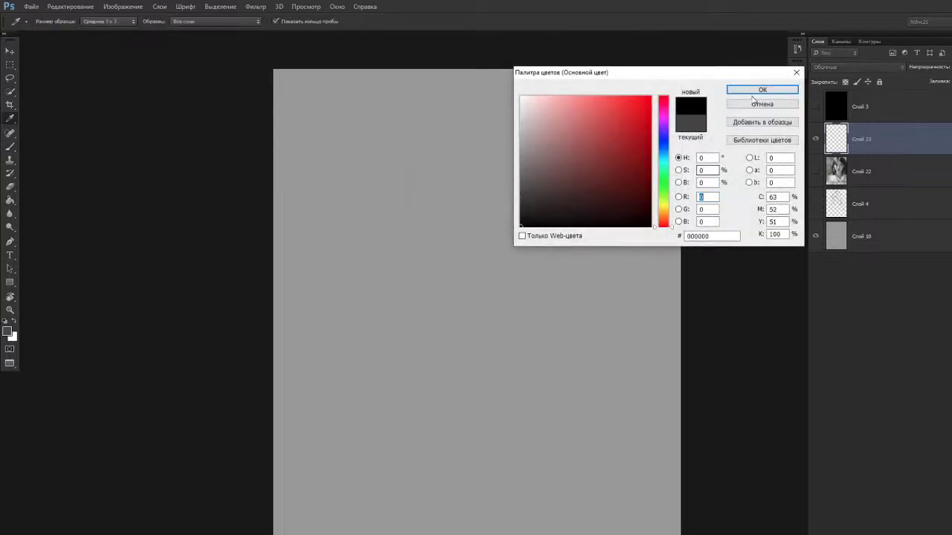
{"action": "left_click", "coordinate": [757, 90]}
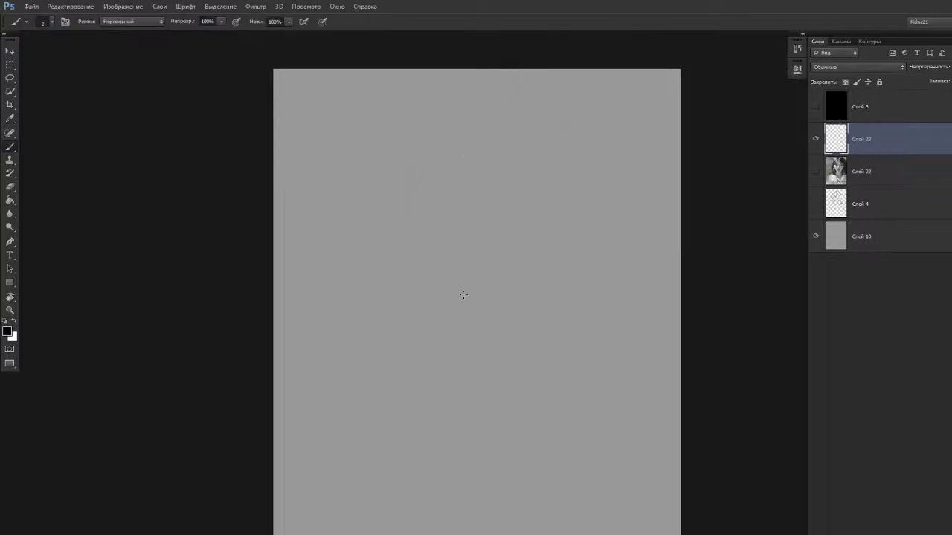
Set the brush size to 15 and its opacity to 70%, undoing the test stroke.
{"action": "key", "text": "bracketright"}
{"action": "key", "text": "bracketright"}
{"action": "key", "text": "bracketright"}
{"action": "key", "text": "bracketright"}
{"action": "key", "text": "bracketright"}
{"action": "key", "text": "bracketright"}
{"action": "left_click_drag", "start_coordinate": [431, 143], "coordinate": [447, 139]}
{"action": "key", "text": "ctrl+z"}
{"action": "key", "text": "space"}
{"action": "mouse_move", "coordinate": [429, 177]}
{"action": "left_mouse_down"}
{"action": "mouse_move", "coordinate": [418, 203]}
{"action": "mouse_move", "coordinate": [427, 221]}
{"action": "mouse_move", "coordinate": [365, 210]}
{"action": "left_mouse_up"}
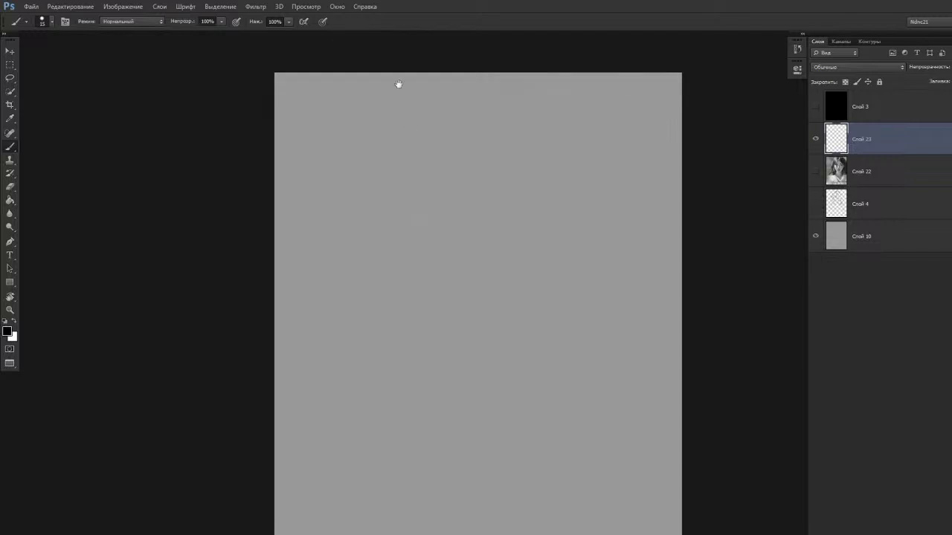
{"action": "left_click_drag", "start_coordinate": [344, 96], "coordinate": [354, 125]}
{"action": "key", "text": "7"}
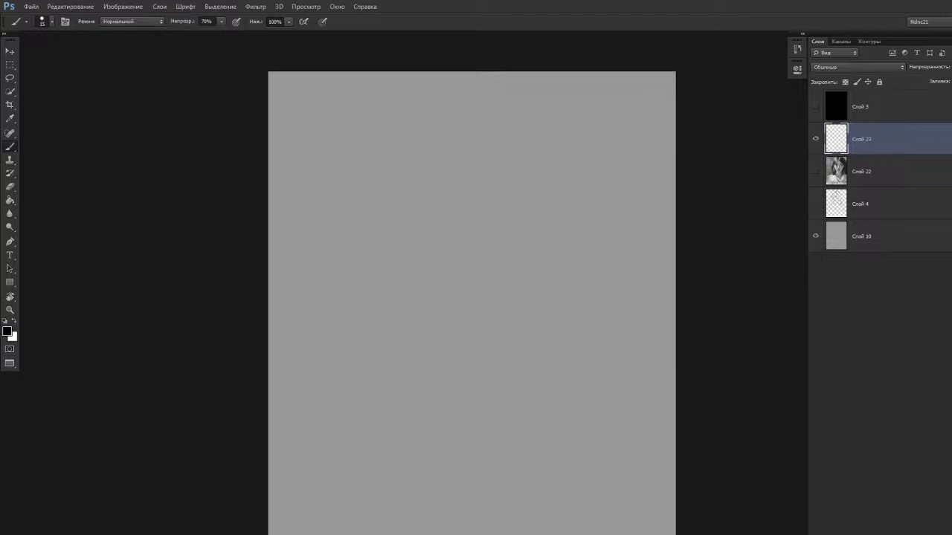
Sketch a circle for the head in the upper middle of the canvas, undoing the first attempt.
{"action": "left_click_drag", "start_coordinate": [306, 280], "coordinate": [295, 283]}
{"action": "left_click_drag", "start_coordinate": [317, 319], "coordinate": [313, 306]}
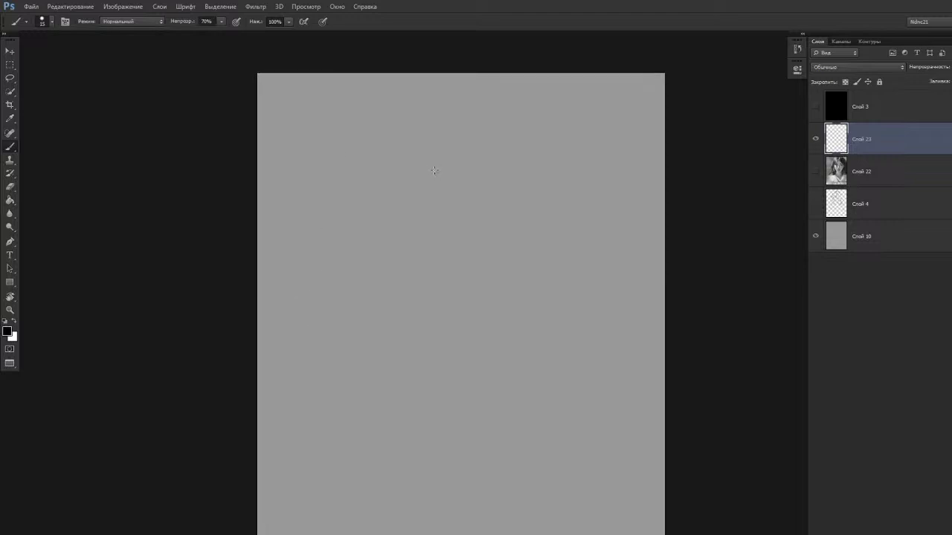
{"action": "mouse_move", "coordinate": [425, 130]}
{"action": "left_mouse_down"}
{"action": "mouse_move", "coordinate": [384, 180]}
{"action": "mouse_move", "coordinate": [473, 140]}
{"action": "mouse_move", "coordinate": [456, 129]}
{"action": "mouse_move", "coordinate": [365, 214]}
{"action": "mouse_move", "coordinate": [379, 216]}
{"action": "left_mouse_up"}
{"action": "key", "text": "ctrl+z"}
{"action": "key", "text": "ctrl+z"}
{"action": "key", "text": "ctrl+z"}
{"action": "mouse_move", "coordinate": [420, 133]}
{"action": "left_mouse_down"}
{"action": "mouse_move", "coordinate": [394, 237]}
{"action": "mouse_move", "coordinate": [449, 249]}
{"action": "left_mouse_up"}
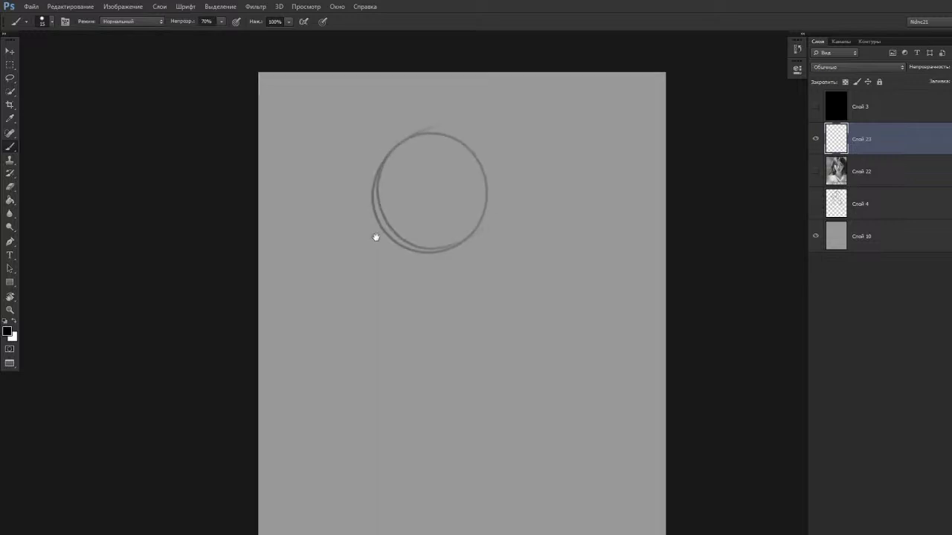
Sketch the cheek line running down from the left edge of the head circle, redrawing it after undone attempts.
{"action": "left_click_drag", "start_coordinate": [373, 194], "coordinate": [382, 253]}
{"action": "key", "text": "ctrl+z"}
{"action": "left_click_drag", "start_coordinate": [373, 203], "coordinate": [389, 264]}
{"action": "key", "text": "ctrl+z"}
{"action": "key", "text": "ctrl+z"}
{"action": "left_click_drag", "start_coordinate": [369, 187], "coordinate": [379, 250]}
Sketch the jawline and rounded chin below the head circle, redoing strokes that miss the shape.
{"action": "left_click_drag", "start_coordinate": [379, 248], "coordinate": [406, 292]}
{"action": "key", "text": "ctrl+z"}
{"action": "mouse_move", "coordinate": [380, 251]}
{"action": "left_mouse_down"}
{"action": "mouse_move", "coordinate": [408, 289]}
{"action": "mouse_move", "coordinate": [448, 293]}
{"action": "mouse_move", "coordinate": [472, 273]}
{"action": "left_mouse_up"}
{"action": "key", "text": "ctrl+z"}
{"action": "key", "text": "ctrl+z"}
{"action": "key", "text": "ctrl+z"}
{"action": "mouse_move", "coordinate": [416, 298]}
{"action": "left_mouse_down"}
{"action": "mouse_move", "coordinate": [491, 254]}
{"action": "mouse_move", "coordinate": [433, 299]}
{"action": "left_mouse_up"}
{"action": "key", "text": "ctrl+z"}
{"action": "left_click_drag", "start_coordinate": [490, 255], "coordinate": [452, 289]}
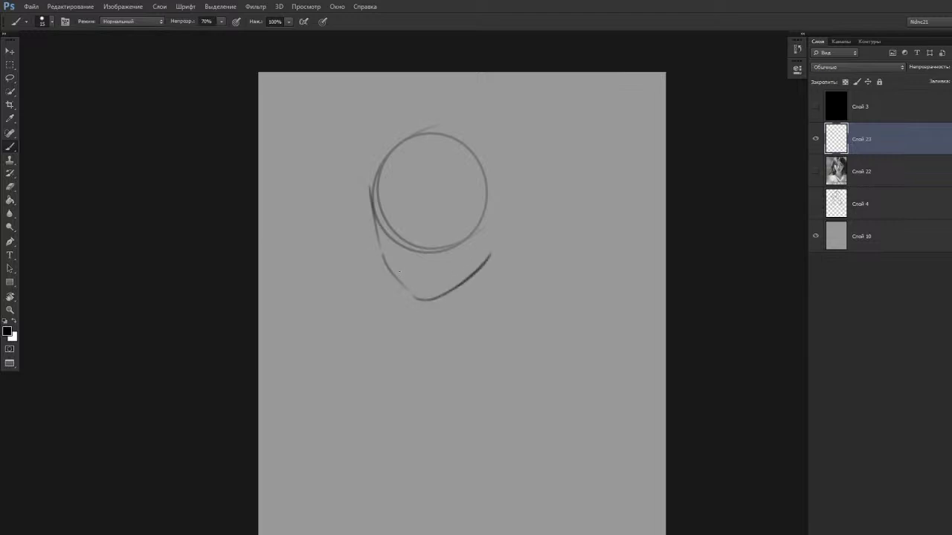
Erase the lower arcs of the head circle inside the face with a size 300 eraser.
{"action": "key", "text": "e"}
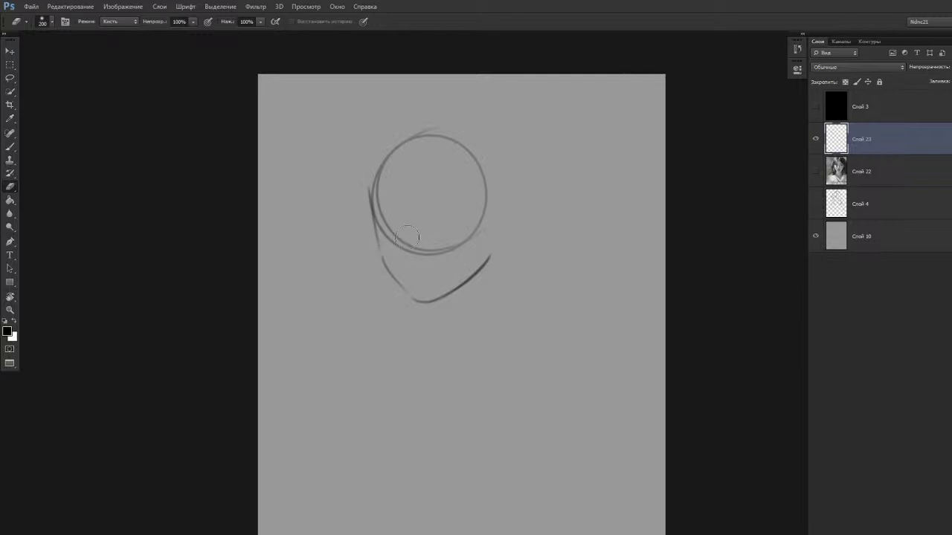
{"action": "key", "text": "bracketright"}
{"action": "mouse_move", "coordinate": [407, 236]}
{"action": "left_mouse_down"}
{"action": "mouse_move", "coordinate": [467, 213]}
{"action": "mouse_move", "coordinate": [405, 239]}
{"action": "mouse_move", "coordinate": [397, 213]}
{"action": "left_mouse_up"}
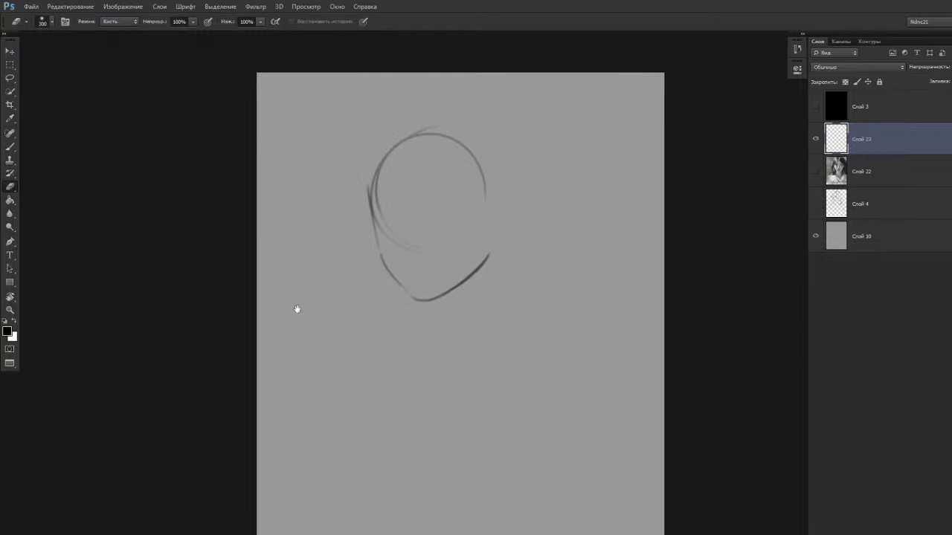
{"action": "left_click_drag", "start_coordinate": [319, 304], "coordinate": [321, 315]}
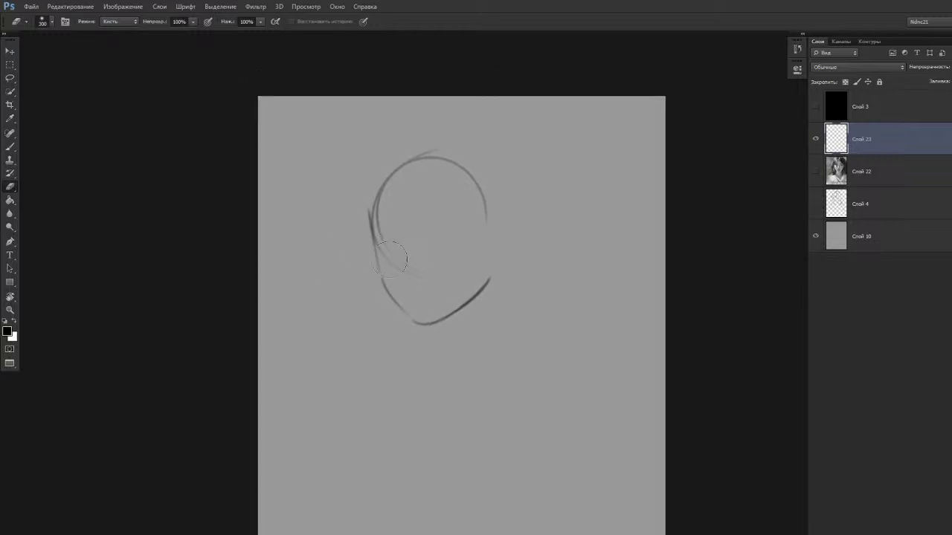
{"action": "left_click_drag", "start_coordinate": [385, 302], "coordinate": [386, 300]}
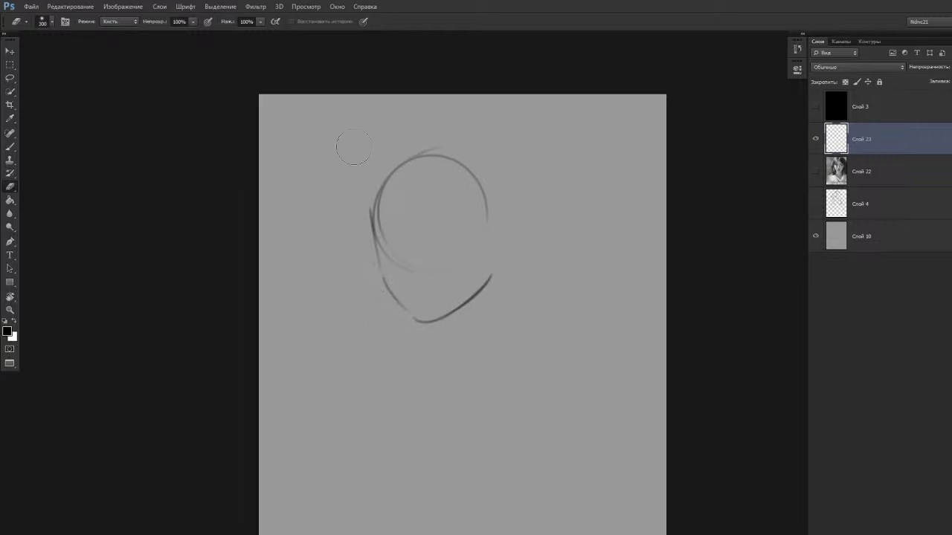
Open the file КоллабFIN from the 2022 folder.
{"action": "left_click", "coordinate": [31, 6]}
{"action": "mouse_move", "coordinate": [57, 77]}
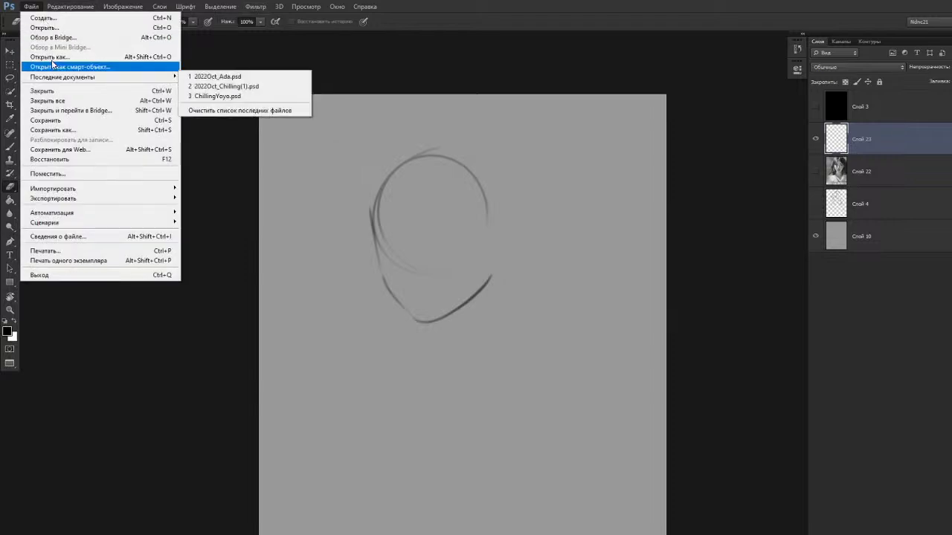
{"action": "left_click", "coordinate": [45, 28]}
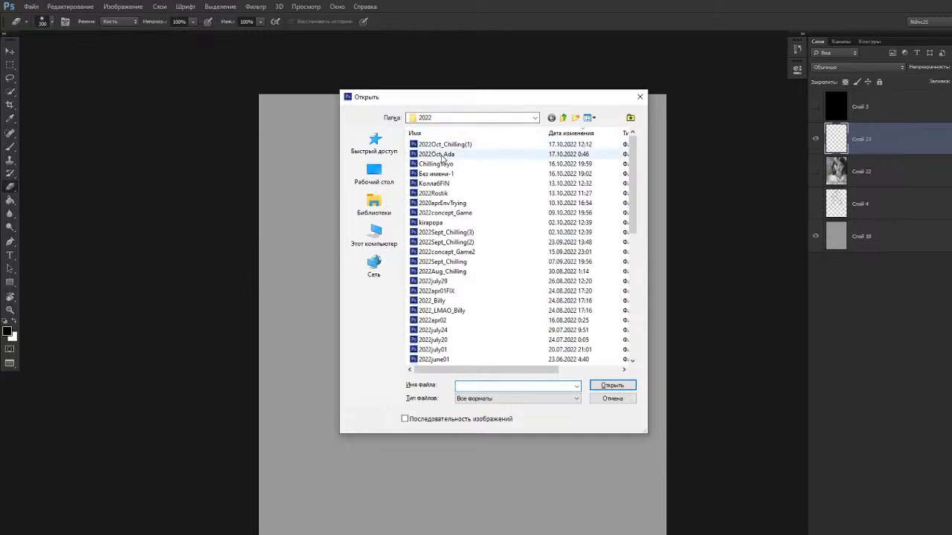
{"action": "left_click_drag", "start_coordinate": [444, 97], "coordinate": [429, 89]}
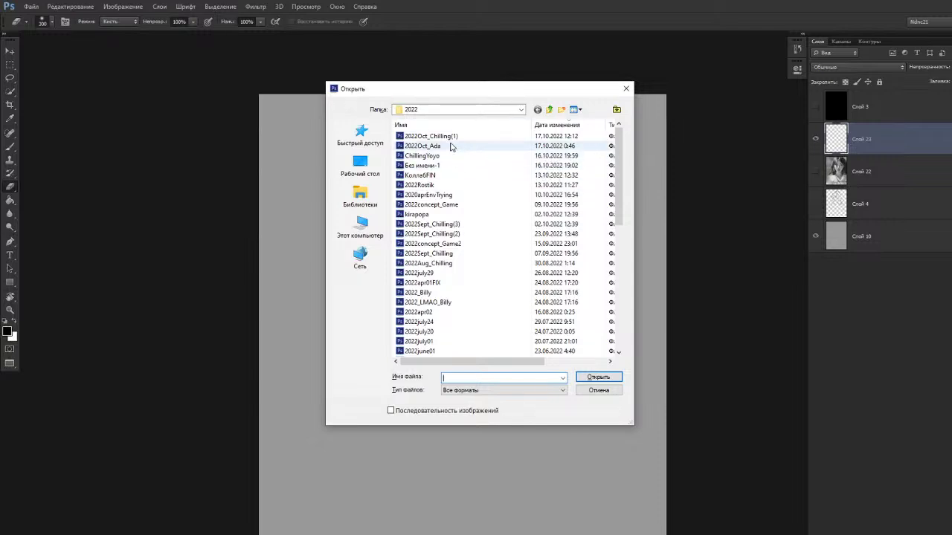
{"action": "left_click", "coordinate": [455, 176]}
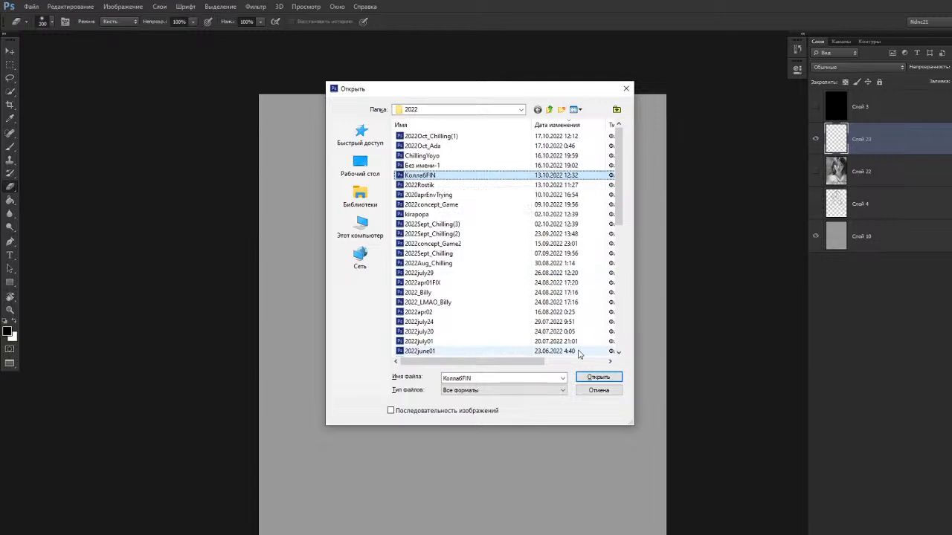
{"action": "left_click", "coordinate": [598, 377]}
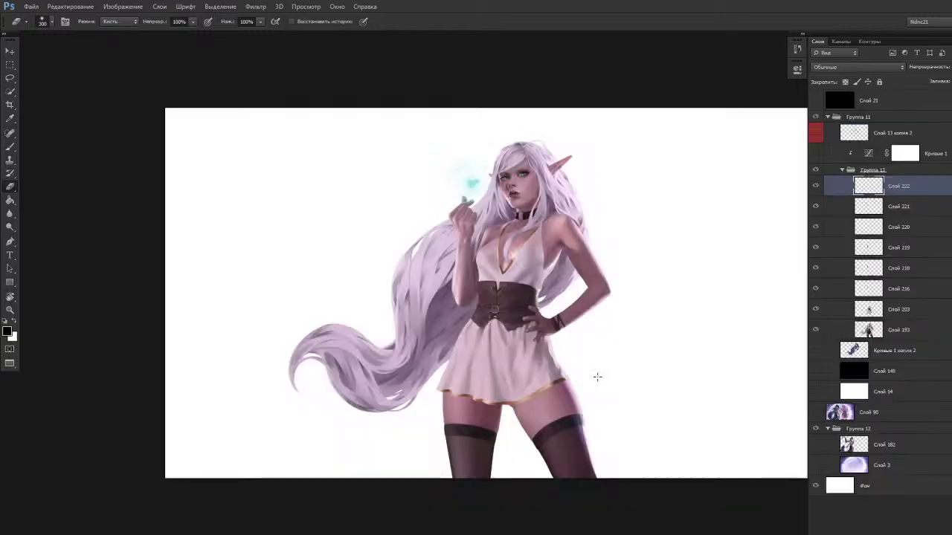
Show the purple portal background layer Слой 3 behind the white-haired elf.
{"action": "left_click_drag", "start_coordinate": [614, 364], "coordinate": [573, 348]}
{"action": "scroll", "coordinate": [548, 324], "scroll_direction": "down", "scroll_amount": 2}
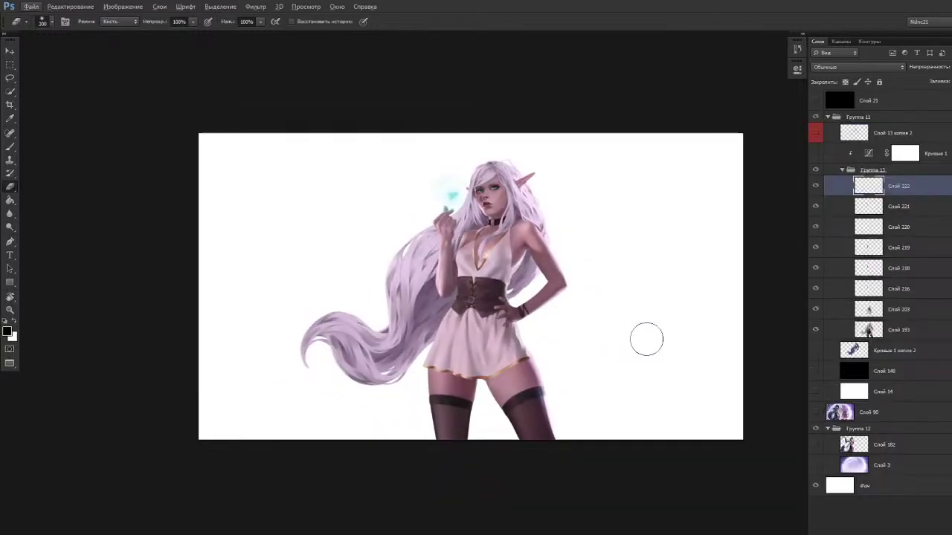
{"action": "scroll", "coordinate": [637, 340], "scroll_direction": "down", "scroll_amount": 1}
{"action": "scroll", "coordinate": [633, 335], "scroll_direction": "up", "scroll_amount": 1}
{"action": "left_click_drag", "start_coordinate": [626, 330], "coordinate": [605, 323]}
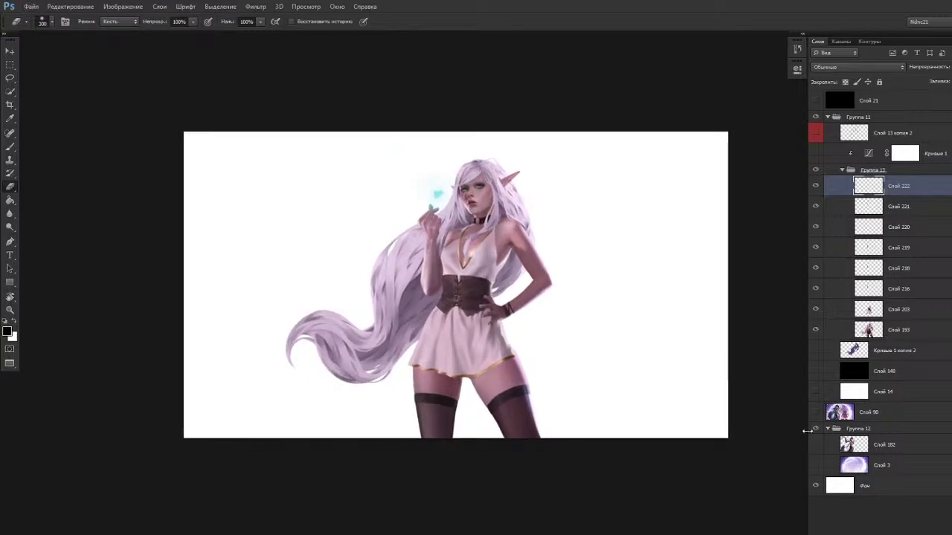
{"action": "left_click", "coordinate": [815, 465]}
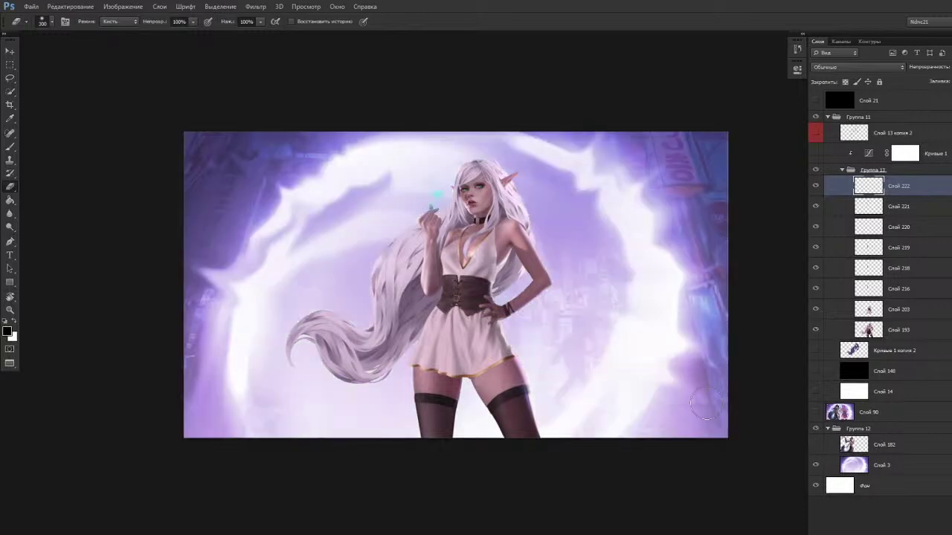
Compare the elf with the group sketch by temporarily showing layer Слой 90 and hiding Группа 13, restoring both.
{"action": "scroll", "coordinate": [557, 329], "scroll_direction": "up", "scroll_amount": 1}
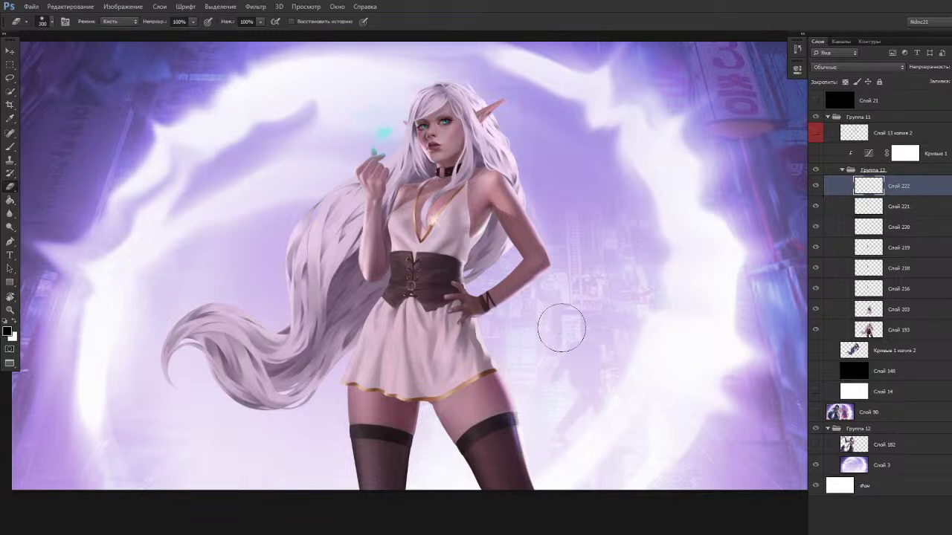
{"action": "scroll", "coordinate": [520, 264], "scroll_direction": "down", "scroll_amount": 1}
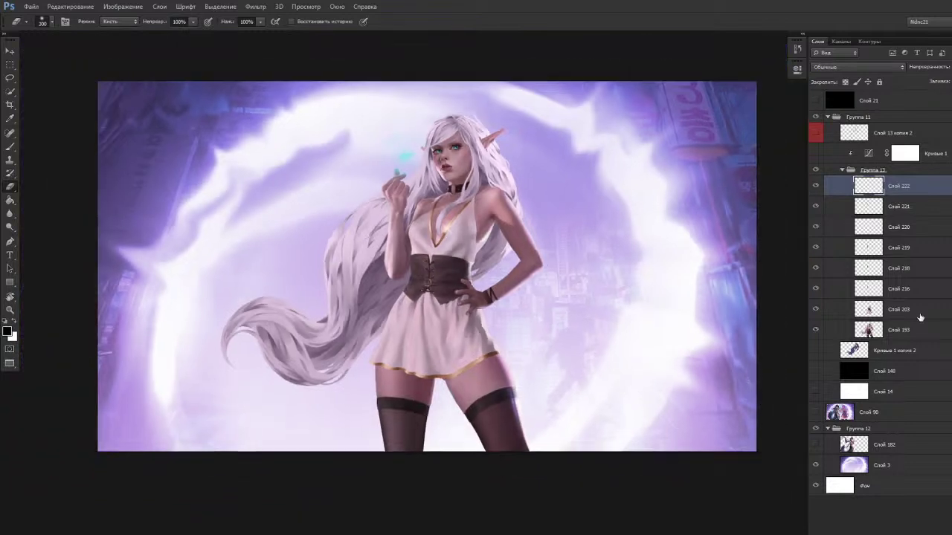
{"action": "left_click", "coordinate": [816, 412]}
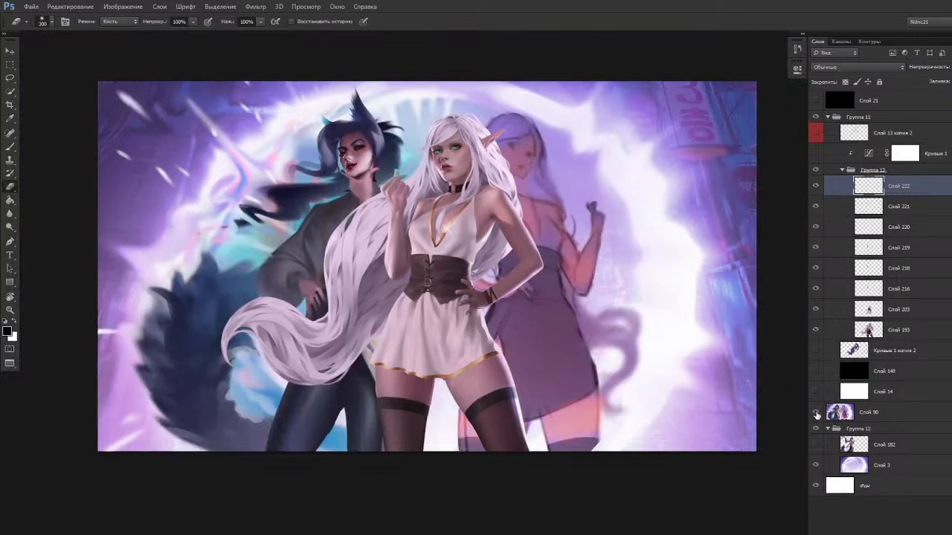
{"action": "left_click", "coordinate": [816, 169]}
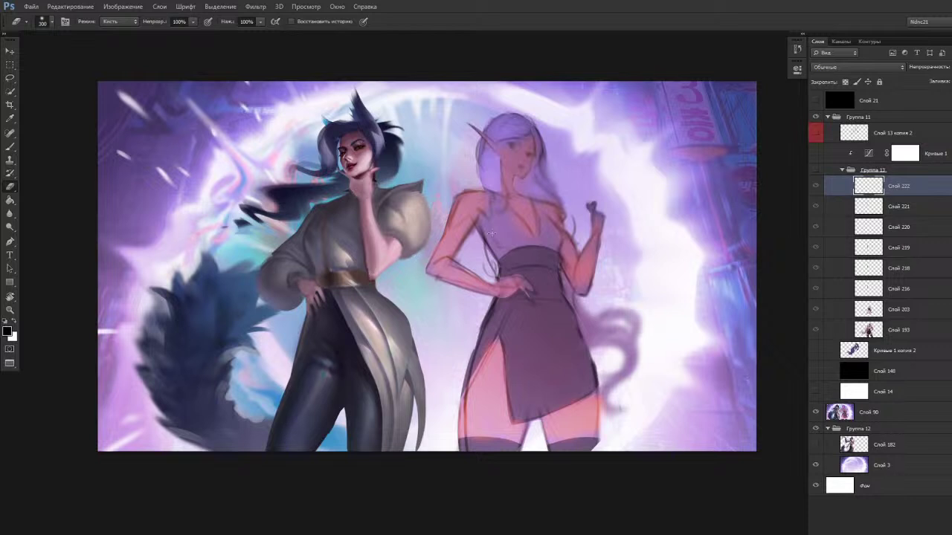
{"action": "left_click", "coordinate": [816, 170]}
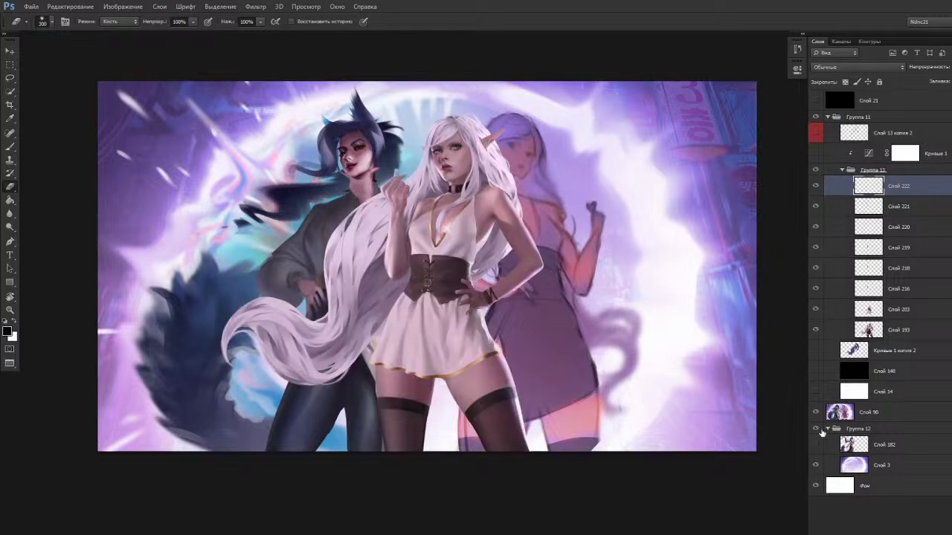
{"action": "left_click", "coordinate": [815, 412]}
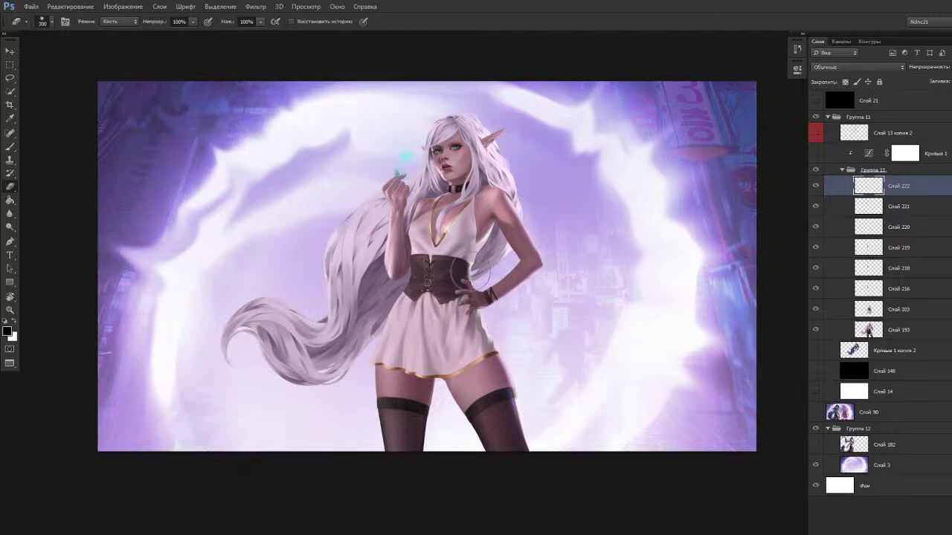
Examine the elf's face, hands, corset and dress up close and within the whole composition.
{"action": "scroll", "coordinate": [415, 213], "scroll_direction": "up", "scroll_amount": 2}
{"action": "scroll", "coordinate": [415, 213], "scroll_direction": "up", "scroll_amount": 2}
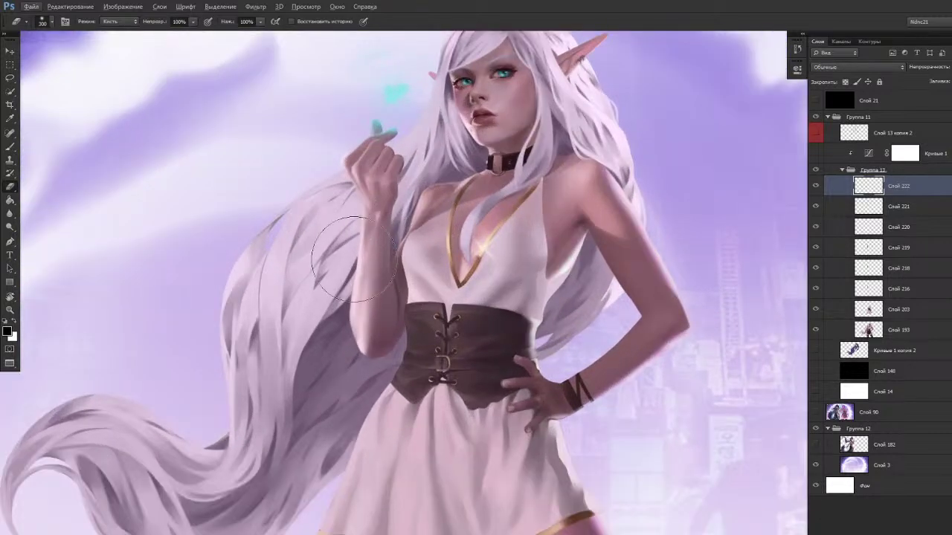
{"action": "scroll", "coordinate": [372, 246], "scroll_direction": "up", "scroll_amount": 3}
{"action": "scroll", "coordinate": [370, 249], "scroll_direction": "down", "scroll_amount": 3}
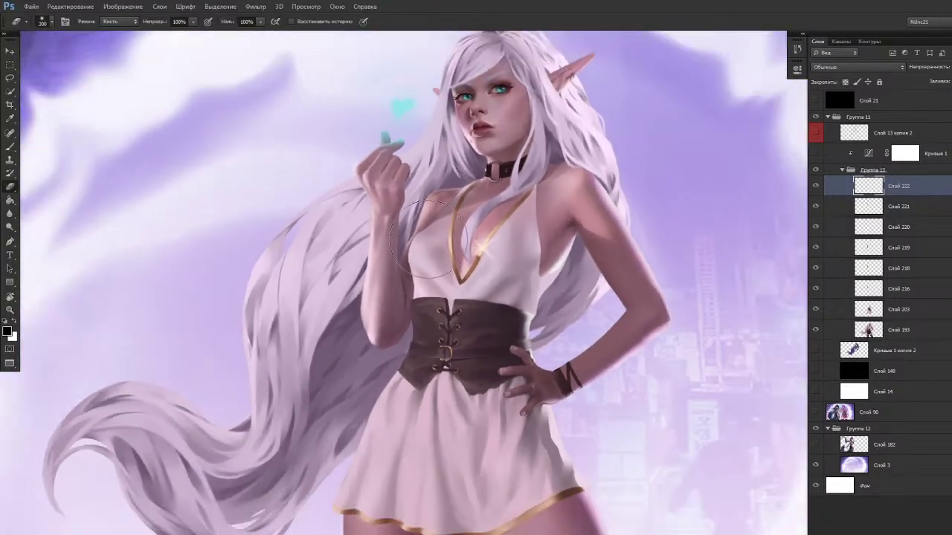
{"action": "scroll", "coordinate": [342, 234], "scroll_direction": "down", "scroll_amount": 2}
{"action": "scroll", "coordinate": [342, 234], "scroll_direction": "down", "scroll_amount": 1}
{"action": "scroll", "coordinate": [372, 229], "scroll_direction": "up", "scroll_amount": 3}
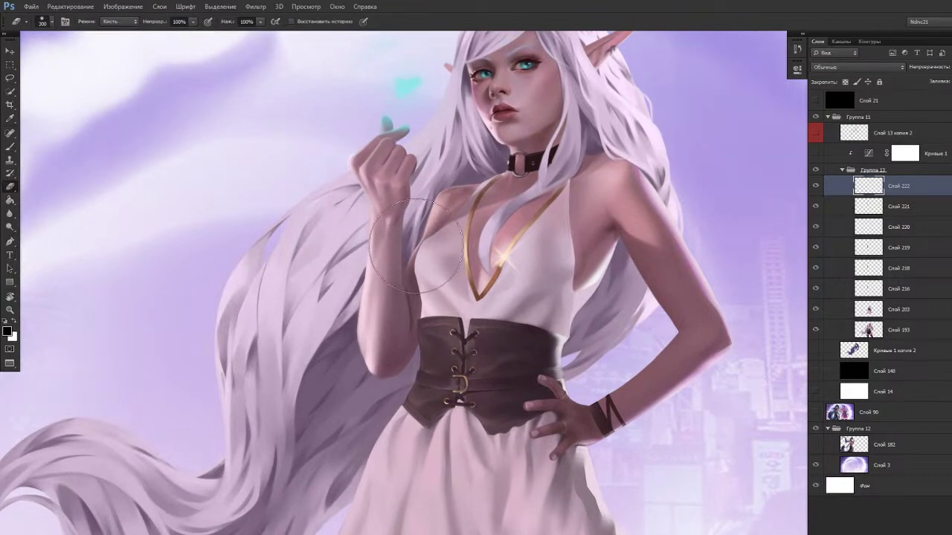
{"action": "scroll", "coordinate": [407, 236], "scroll_direction": "down", "scroll_amount": 1}
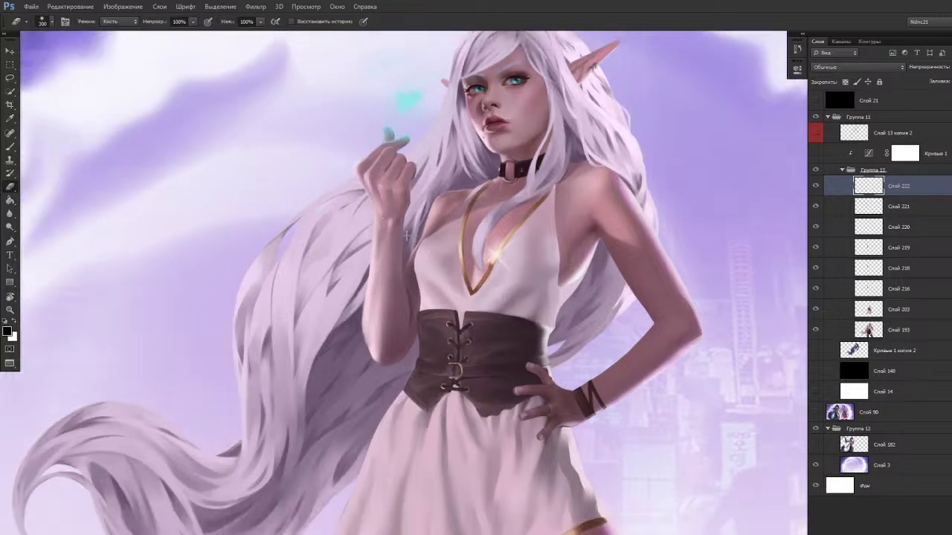
{"action": "scroll", "coordinate": [407, 236], "scroll_direction": "down", "scroll_amount": 6}
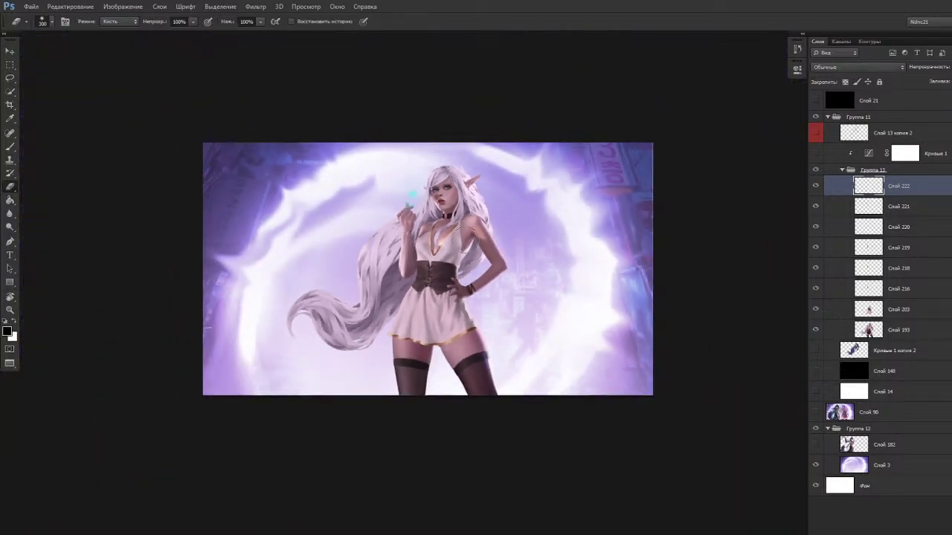
{"action": "scroll", "coordinate": [422, 258], "scroll_direction": "up", "scroll_amount": 5}
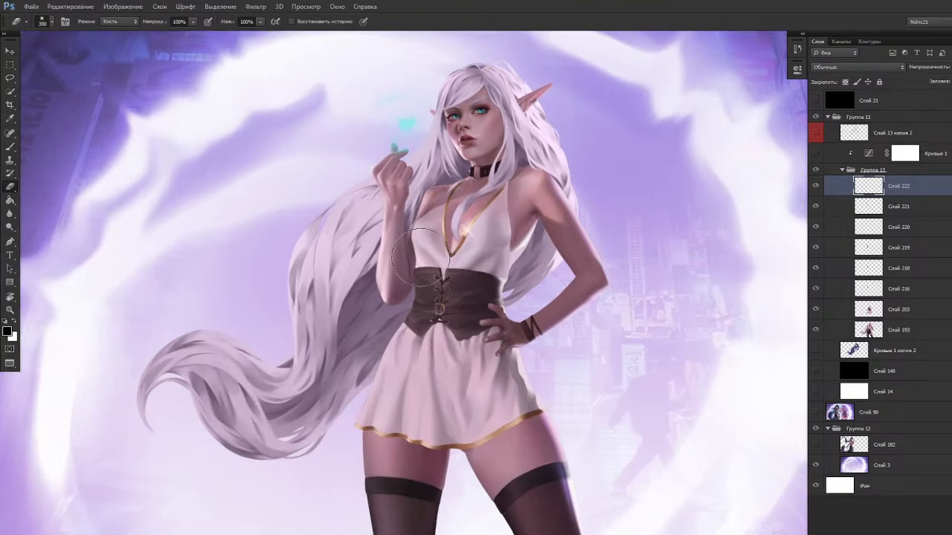
Close the file КоллабFIN without saving its changes.
{"action": "scroll", "coordinate": [420, 256], "scroll_direction": "down", "scroll_amount": 2}
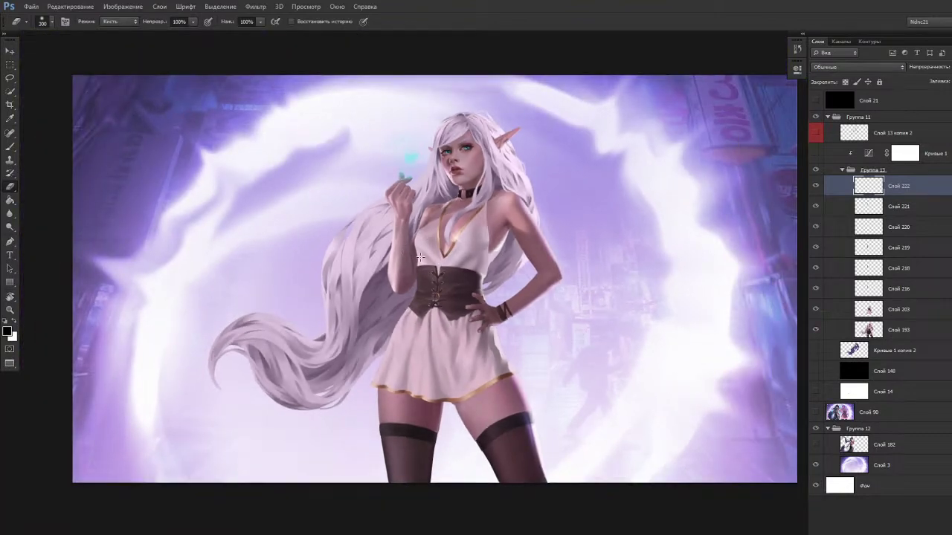
{"action": "scroll", "coordinate": [420, 257], "scroll_direction": "up", "scroll_amount": 1}
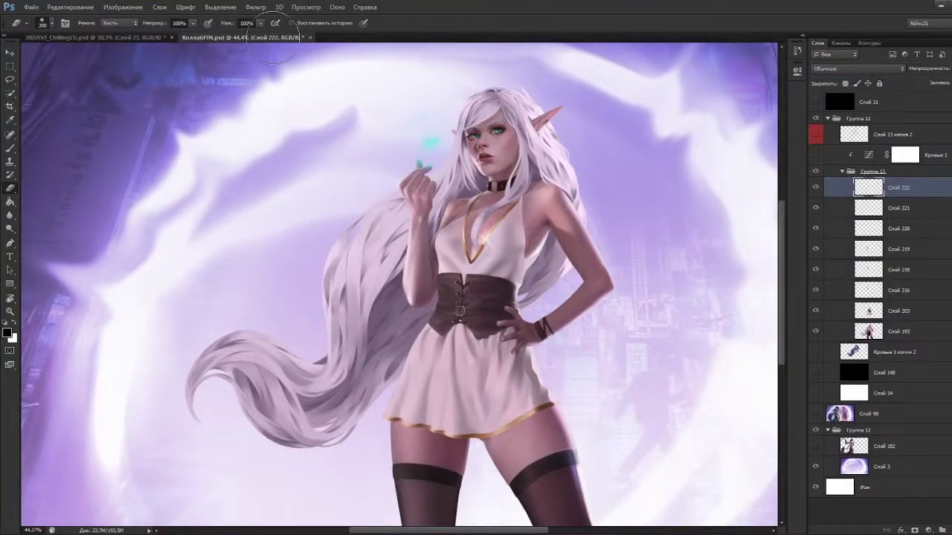
{"action": "left_click", "coordinate": [310, 37]}
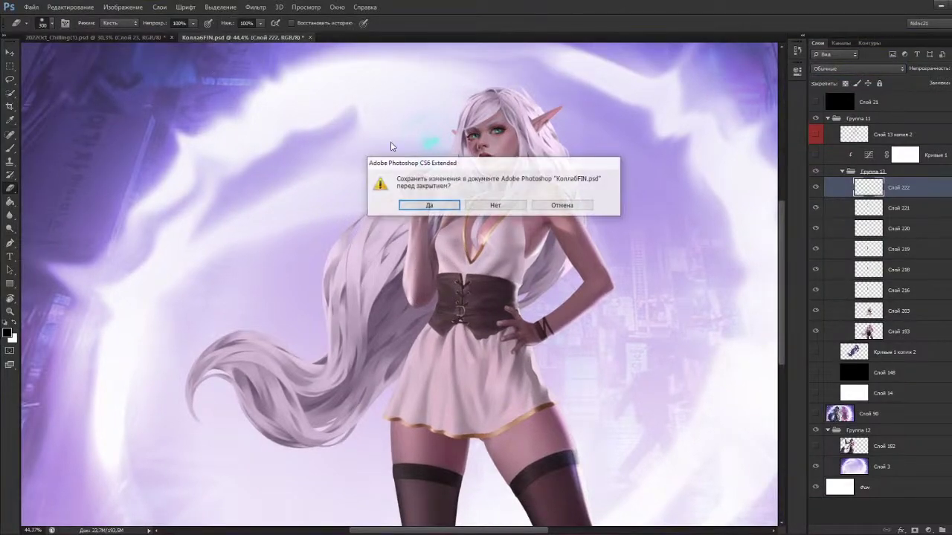
{"action": "left_click", "coordinate": [481, 207]}
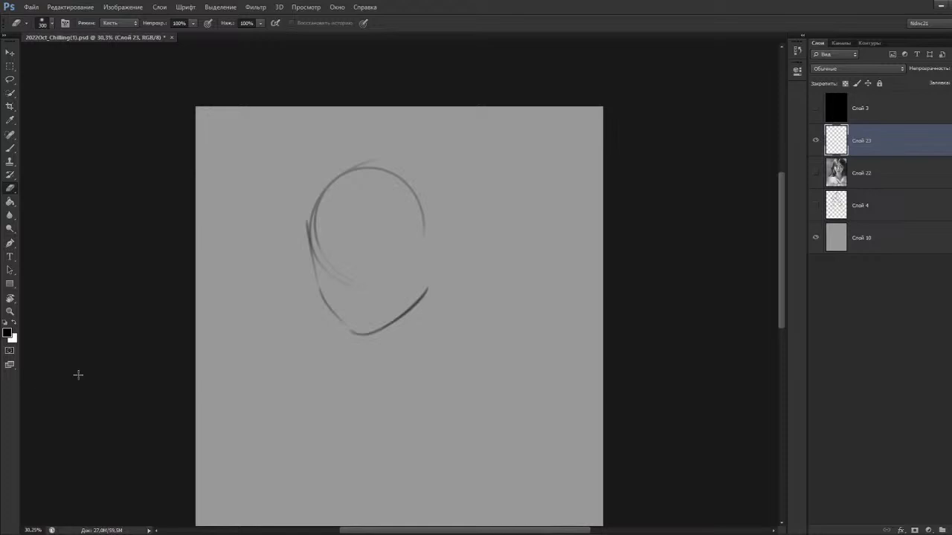
Redraw the left side of the face from the temple down to the chin with the Brush, undoing unsatisfactory strokes.
{"action": "key", "text": "r"}
{"action": "left_click", "coordinate": [88, 411]}
{"action": "key", "text": "f"}
{"action": "left_click_drag", "start_coordinate": [238, 327], "coordinate": [269, 335]}
{"action": "key", "text": "b"}
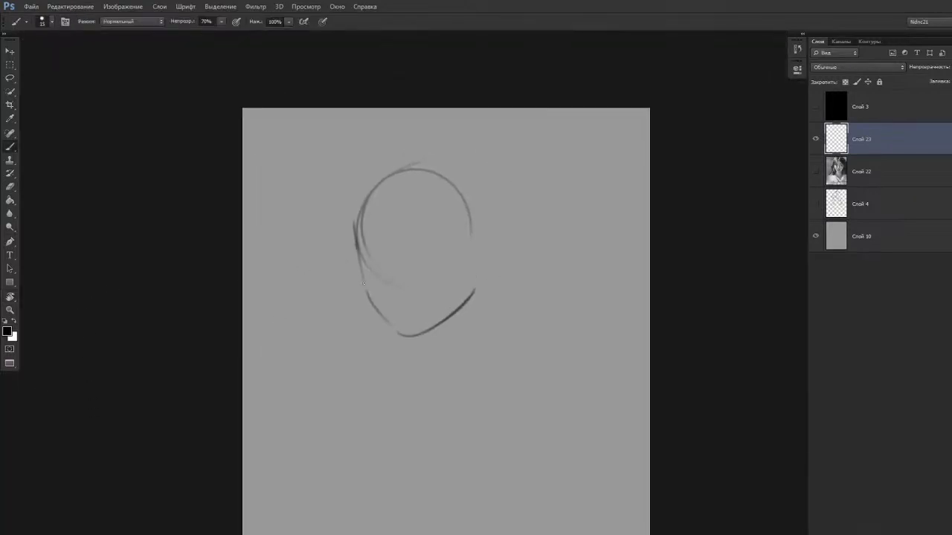
{"action": "left_click_drag", "start_coordinate": [357, 241], "coordinate": [366, 298]}
{"action": "key", "text": "ctrl+z"}
{"action": "key", "text": "ctrl+z"}
{"action": "key", "text": "ctrl+z"}
{"action": "left_click_drag", "start_coordinate": [358, 254], "coordinate": [369, 299]}
{"action": "key", "text": "ctrl+z"}
{"action": "mouse_move", "coordinate": [359, 255]}
{"action": "left_mouse_down"}
{"action": "mouse_move", "coordinate": [369, 299]}
{"action": "mouse_move", "coordinate": [402, 337]}
{"action": "left_mouse_up"}
{"action": "key", "text": "ctrl+z"}
{"action": "key", "text": "ctrl+z"}
{"action": "key", "text": "ctrl+z"}
{"action": "key", "text": "ctrl+z"}
{"action": "key", "text": "ctrl+z"}
{"action": "key", "text": "ctrl+z"}
{"action": "key", "text": "ctrl+z"}
{"action": "key", "text": "ctrl+z"}
{"action": "key", "text": "ctrl+z"}
{"action": "key", "text": "ctrl+z"}
{"action": "key", "text": "ctrl+z"}
Reduce the Eraser size to 50 and smooth the contour where the left cheek meets the chin.
{"action": "key", "text": "e"}
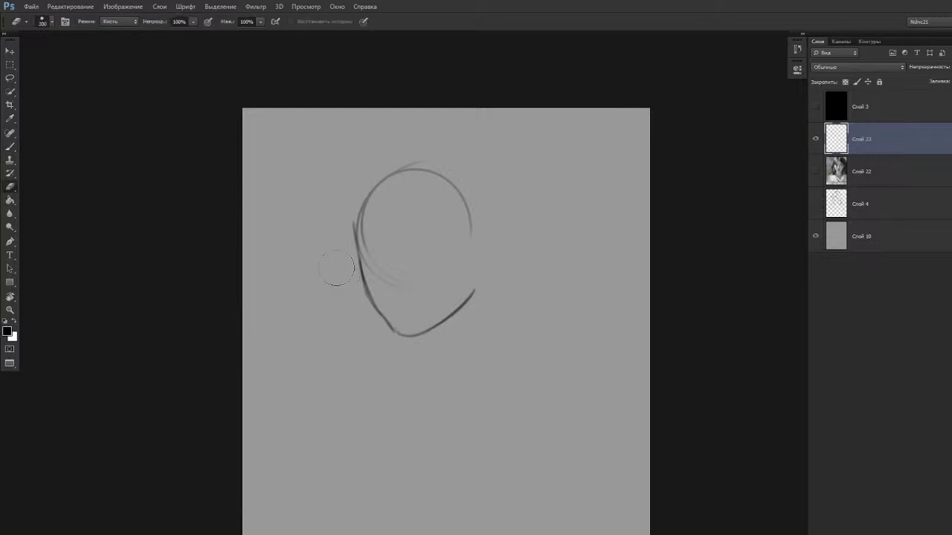
{"action": "left_click_drag", "start_coordinate": [281, 310], "coordinate": [284, 314]}
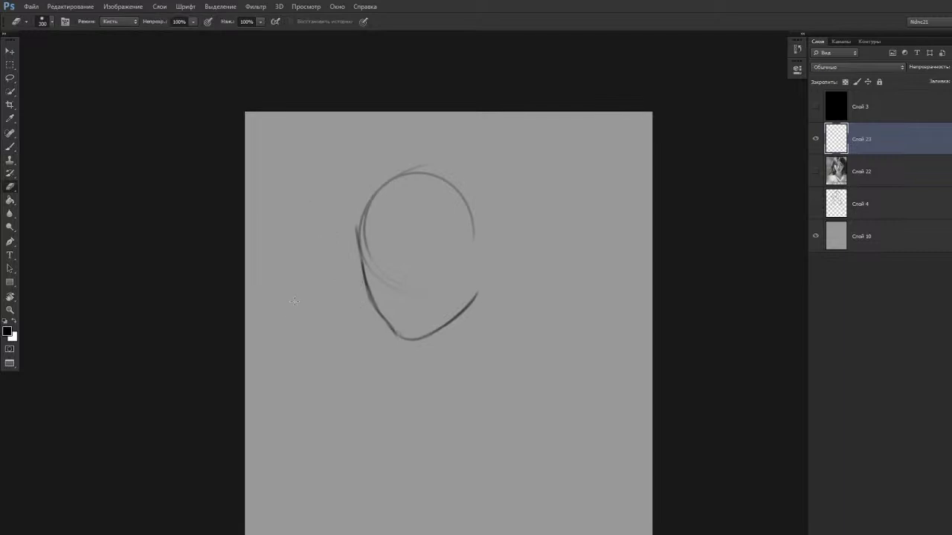
{"action": "left_click_drag", "start_coordinate": [302, 289], "coordinate": [296, 318]}
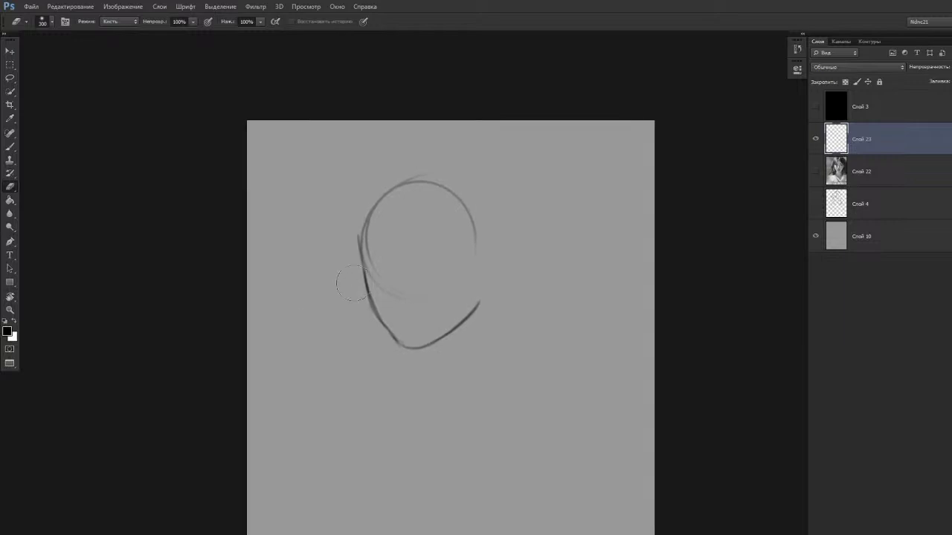
{"action": "key", "text": "bracketleft"}
{"action": "key", "text": "bracketleft"}
{"action": "key", "text": "bracketleft"}
{"action": "key", "text": "bracketleft"}
{"action": "key", "text": "bracketleft"}
{"action": "key", "text": "bracketleft"}
{"action": "key", "text": "bracketleft"}
{"action": "left_click_drag", "start_coordinate": [383, 345], "coordinate": [377, 351]}
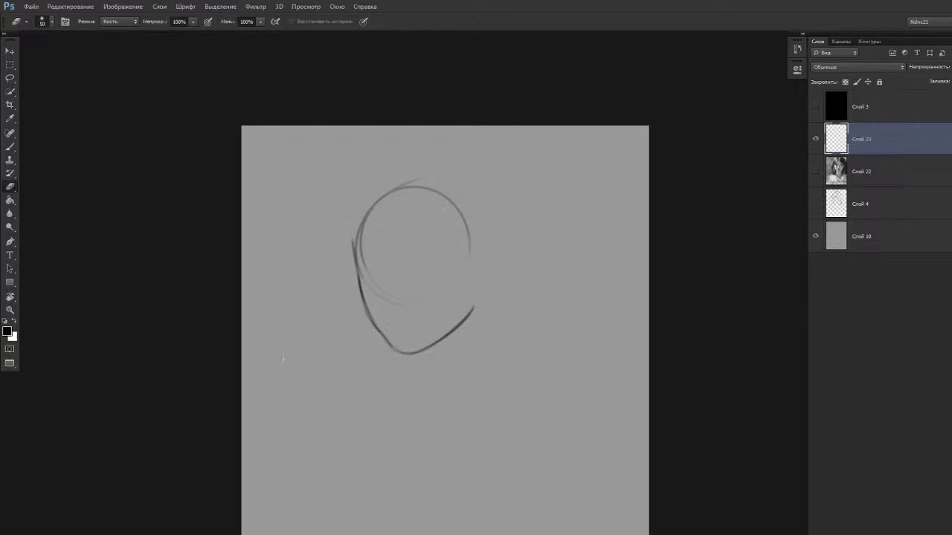
{"action": "key", "text": "space"}
{"action": "left_click_drag", "start_coordinate": [247, 305], "coordinate": [245, 310]}
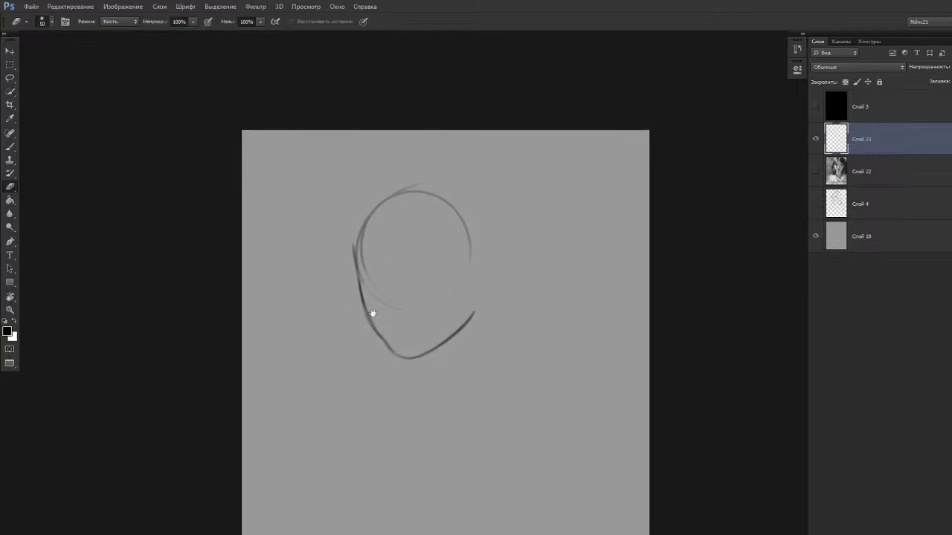
{"action": "scroll", "coordinate": [374, 300], "scroll_direction": "down", "scroll_amount": 1}
Trim the right end of the jaw line and extend it with a short stroke curving upward.
{"action": "key", "text": "b"}
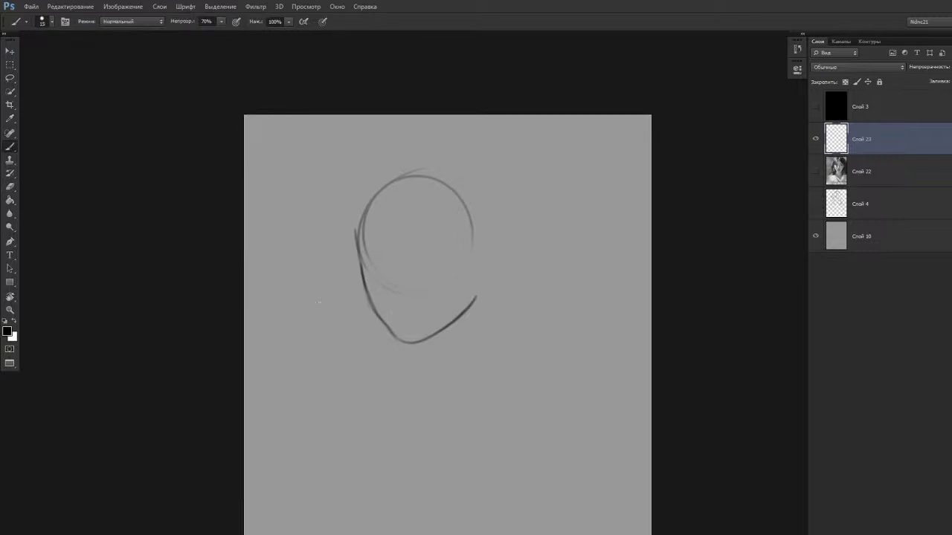
{"action": "scroll", "coordinate": [314, 268], "scroll_direction": "up", "scroll_amount": 1}
{"action": "key", "text": "e"}
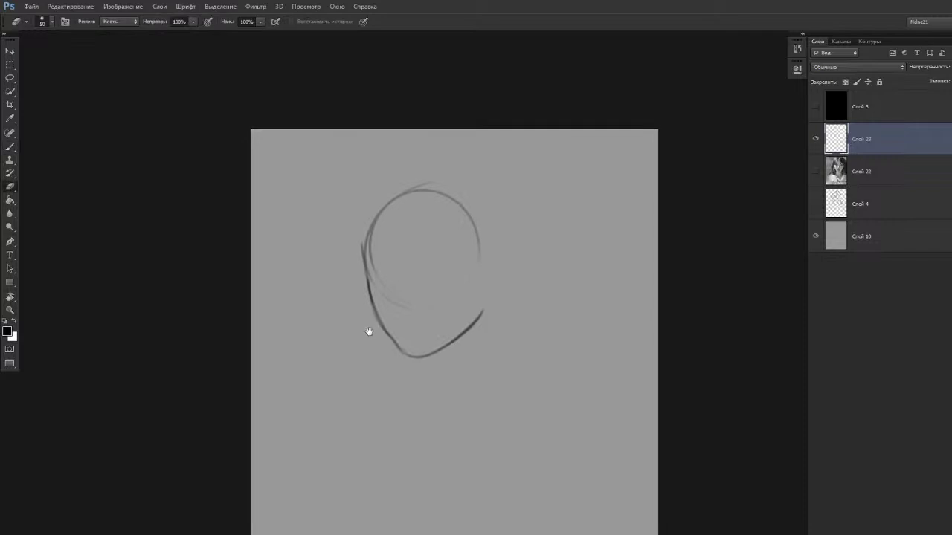
{"action": "left_click_drag", "start_coordinate": [371, 338], "coordinate": [365, 331]}
{"action": "key", "text": "b"}
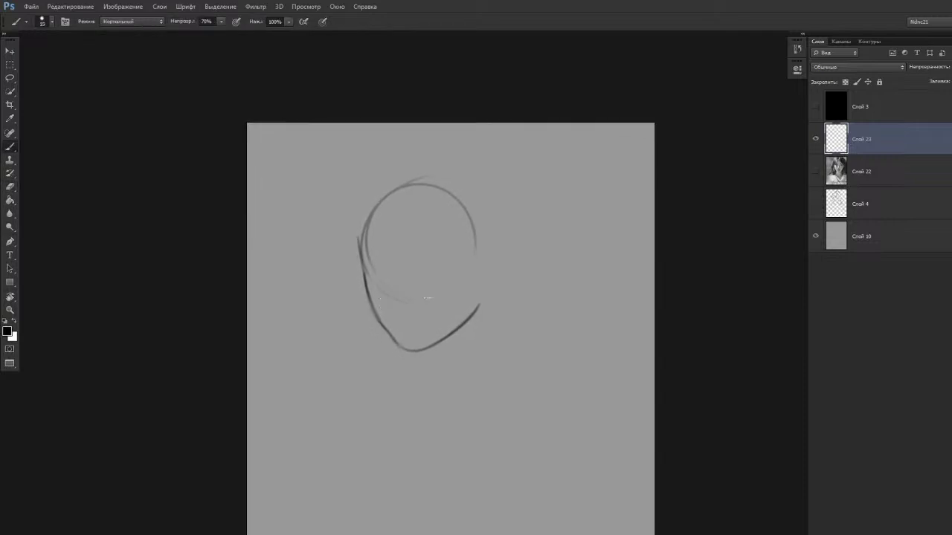
{"action": "key", "text": "e"}
{"action": "left_click_drag", "start_coordinate": [481, 301], "coordinate": [475, 313]}
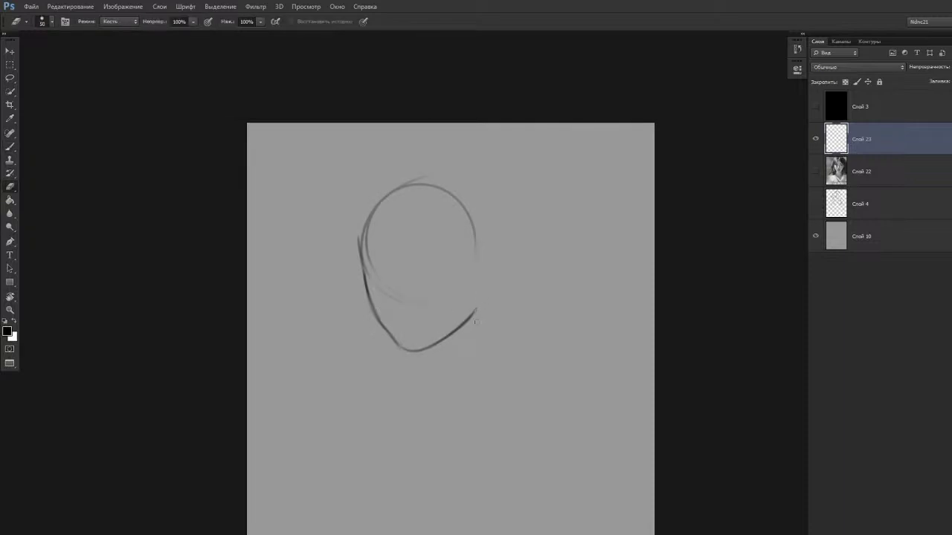
{"action": "key", "text": "b"}
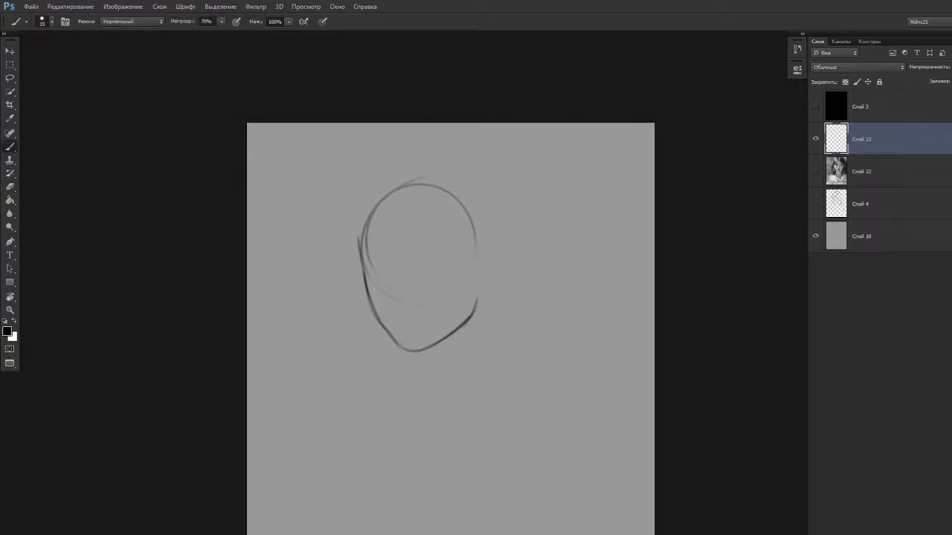
{"action": "left_click_drag", "start_coordinate": [326, 252], "coordinate": [321, 272]}
Enlarge the Eraser to 125 and erase the leftover circle construction lines inside the left side of the face.
{"action": "key", "text": "e"}
{"action": "left_click_drag", "start_coordinate": [377, 334], "coordinate": [367, 269]}
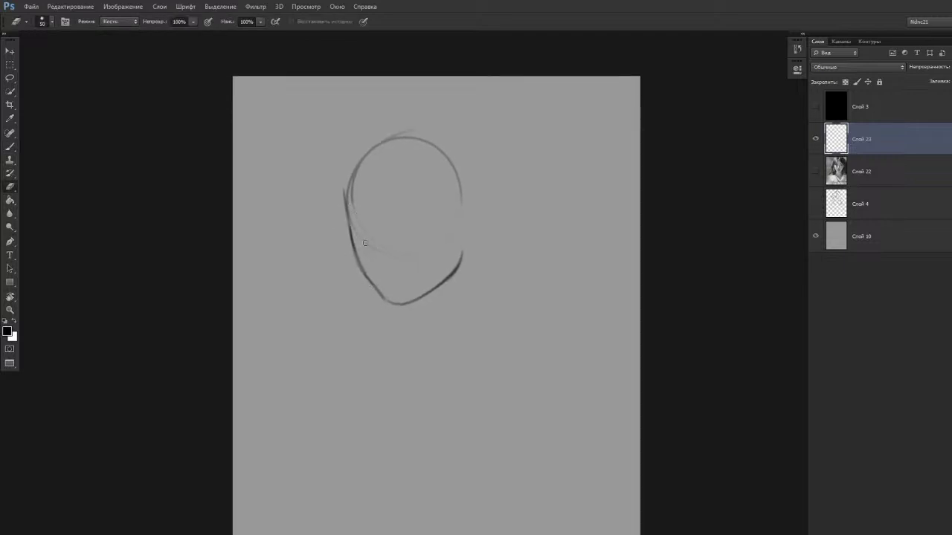
{"action": "key", "text": "bracketright"}
{"action": "key", "text": "bracketright"}
{"action": "key", "text": "bracketright"}
{"action": "key", "text": "bracketright"}
{"action": "key", "text": "bracketright"}
{"action": "key", "text": "bracketright"}
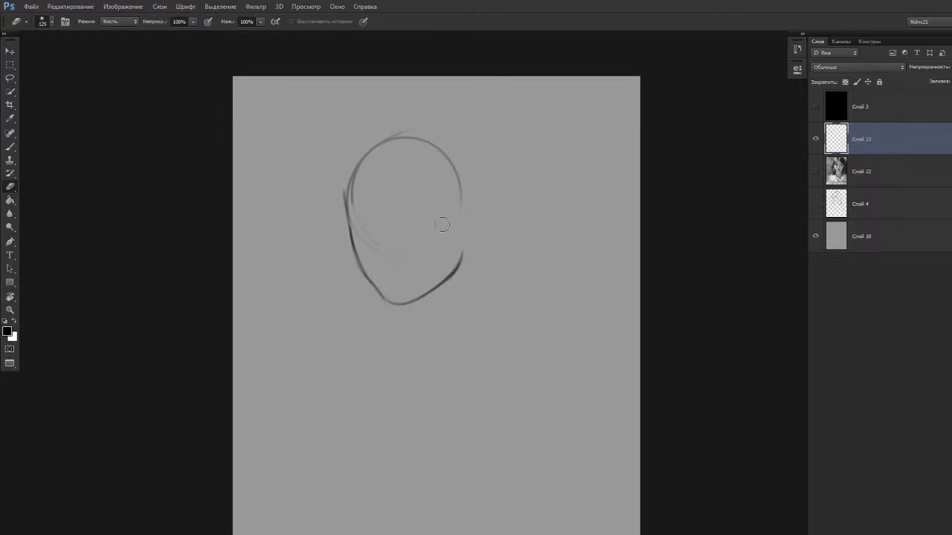
{"action": "left_click_drag", "start_coordinate": [355, 205], "coordinate": [362, 170]}
{"action": "scroll", "coordinate": [255, 313], "scroll_direction": "up", "scroll_amount": 1}
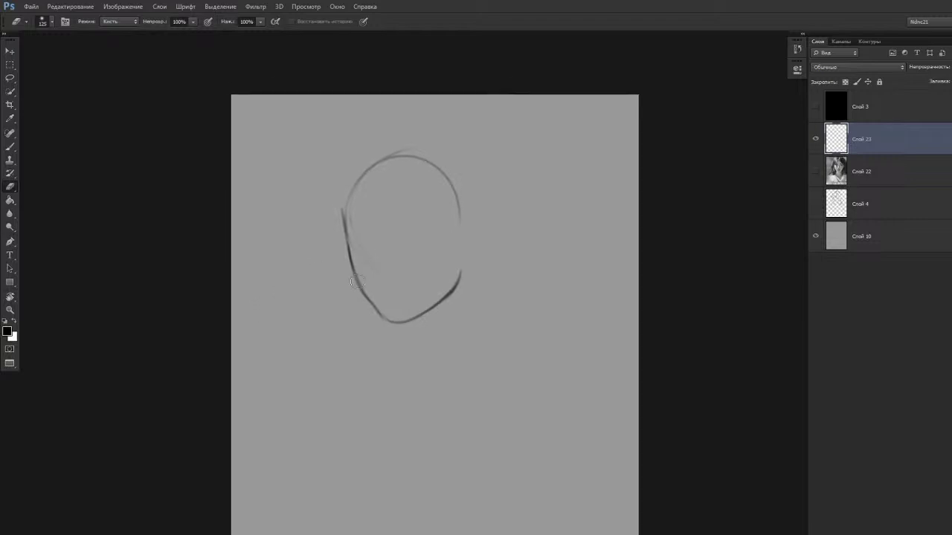
Refine the left cheek and temple contour with the Brush, undoing strokes that do not fit.
{"action": "key", "text": "bracketleft"}
{"action": "right_click", "coordinate": [342, 299]}
{"action": "left_click", "coordinate": [486, 208]}
{"action": "key", "text": "b"}
{"action": "key", "text": "ctrl+z"}
{"action": "left_click_drag", "start_coordinate": [349, 247], "coordinate": [367, 297]}
{"action": "key", "text": "ctrl+z"}
{"action": "left_click_drag", "start_coordinate": [349, 246], "coordinate": [367, 300]}
{"action": "key", "text": "ctrl+z"}
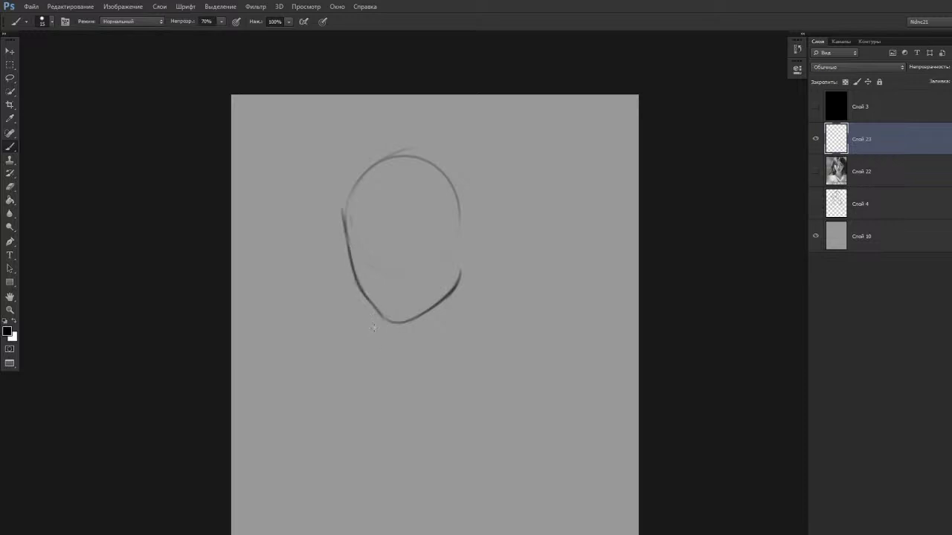
{"action": "mouse_move", "coordinate": [298, 281]}
{"action": "left_mouse_down"}
{"action": "mouse_move", "coordinate": [299, 327]}
{"action": "mouse_move", "coordinate": [316, 334]}
{"action": "left_mouse_up"}
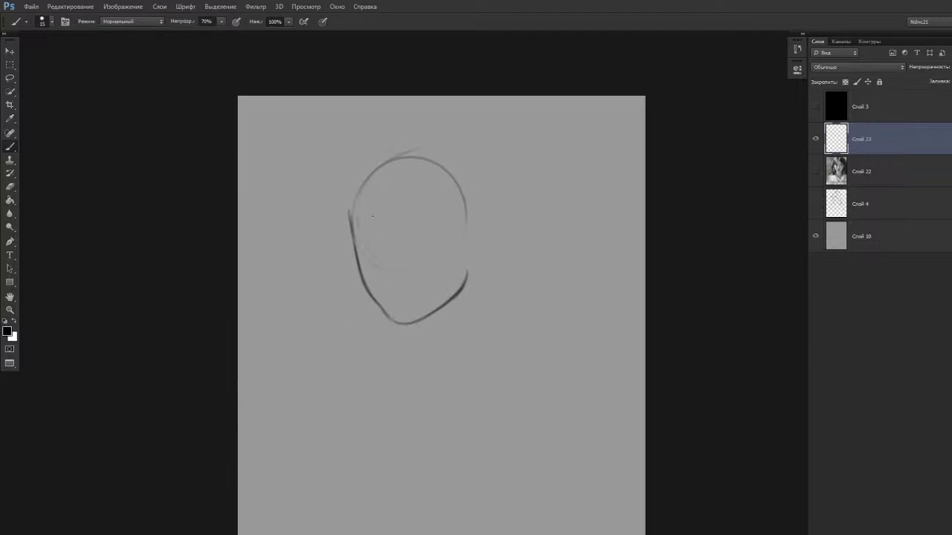
{"action": "left_click_drag", "start_coordinate": [351, 222], "coordinate": [381, 173]}
Tilt the canvas slightly and sketch the upper lid and outer corner of the eye on the right side of the face.
{"action": "key", "text": "r"}
{"action": "mouse_move", "coordinate": [308, 312]}
{"action": "left_mouse_down"}
{"action": "mouse_move", "coordinate": [302, 322]}
{"action": "mouse_move", "coordinate": [314, 319]}
{"action": "left_mouse_up"}
{"action": "key", "text": "b"}
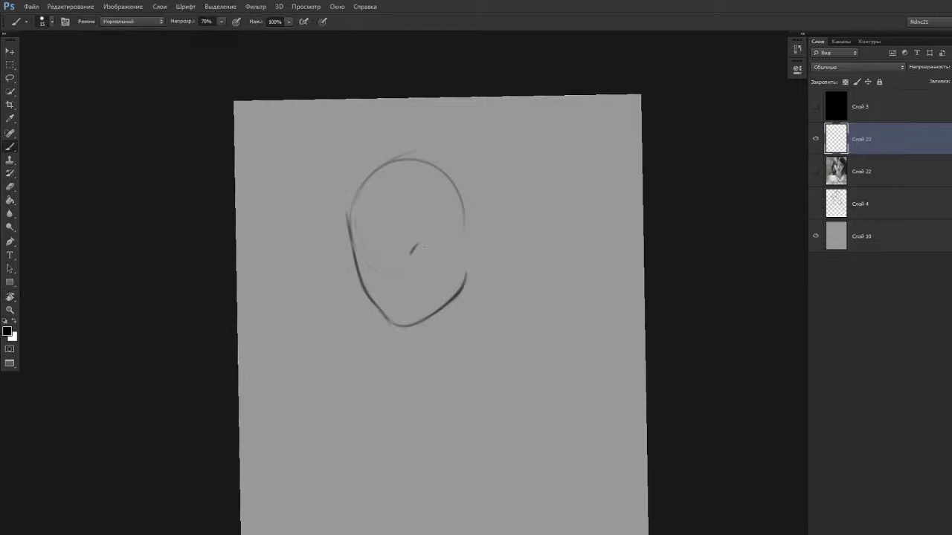
{"action": "key", "text": "ctrl+z"}
{"action": "mouse_move", "coordinate": [412, 251]}
{"action": "left_mouse_down"}
{"action": "mouse_move", "coordinate": [418, 240]}
{"action": "mouse_move", "coordinate": [440, 247]}
{"action": "left_mouse_up"}
{"action": "key", "text": "ctrl+z"}
{"action": "key", "text": "ctrl+z"}
{"action": "key", "text": "ctrl+z"}
{"action": "key", "text": "ctrl+z"}
{"action": "key", "text": "ctrl+z"}
{"action": "key", "text": "ctrl+z"}
{"action": "key", "text": "ctrl+z"}
Temporarily fade the sketch layer Слой 23 to 10% opacity and restore it to 100%.
{"action": "key", "text": "l"}
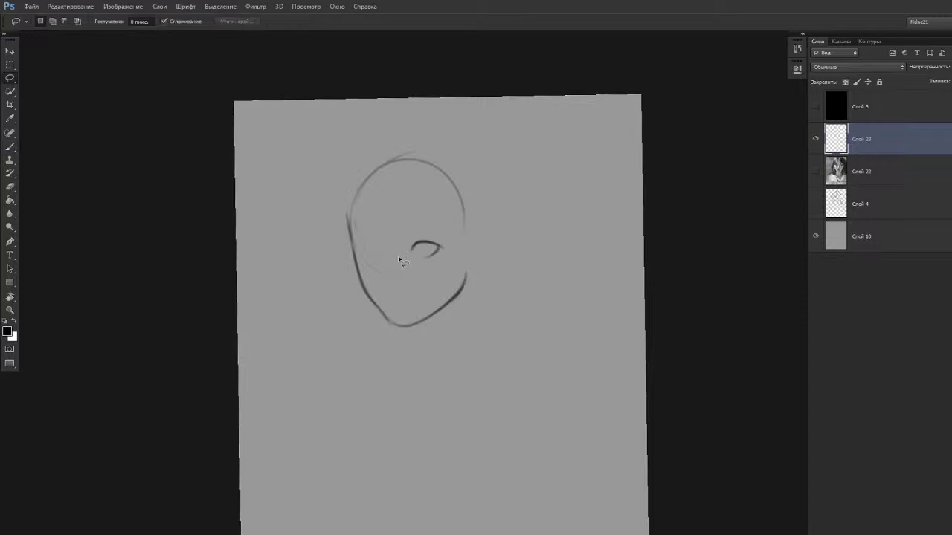
{"action": "left_click_drag", "start_coordinate": [401, 277], "coordinate": [400, 280]}
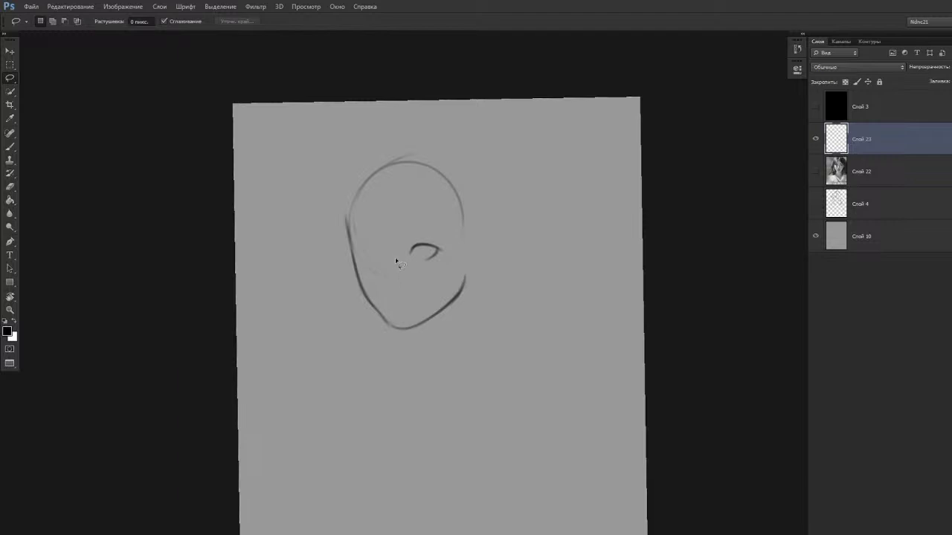
{"action": "key", "text": "1"}
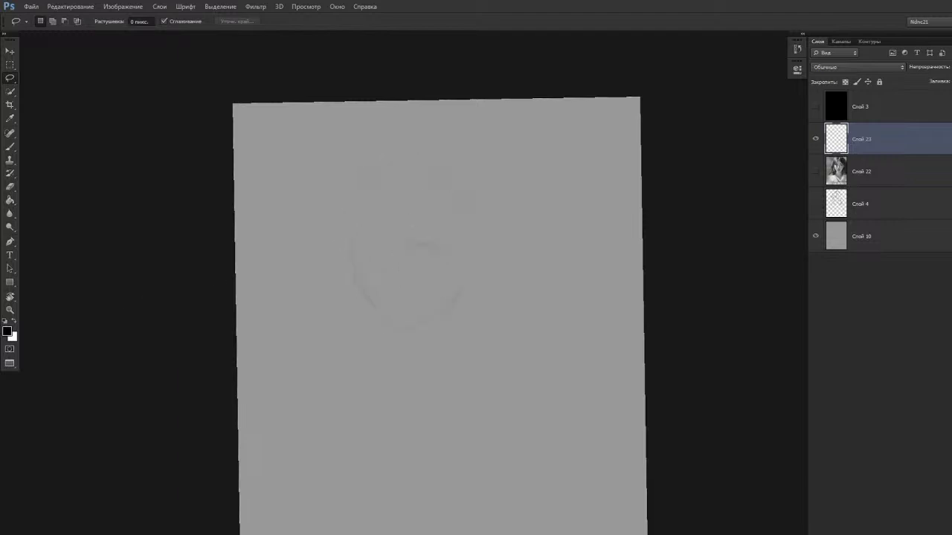
{"action": "key", "text": "0"}
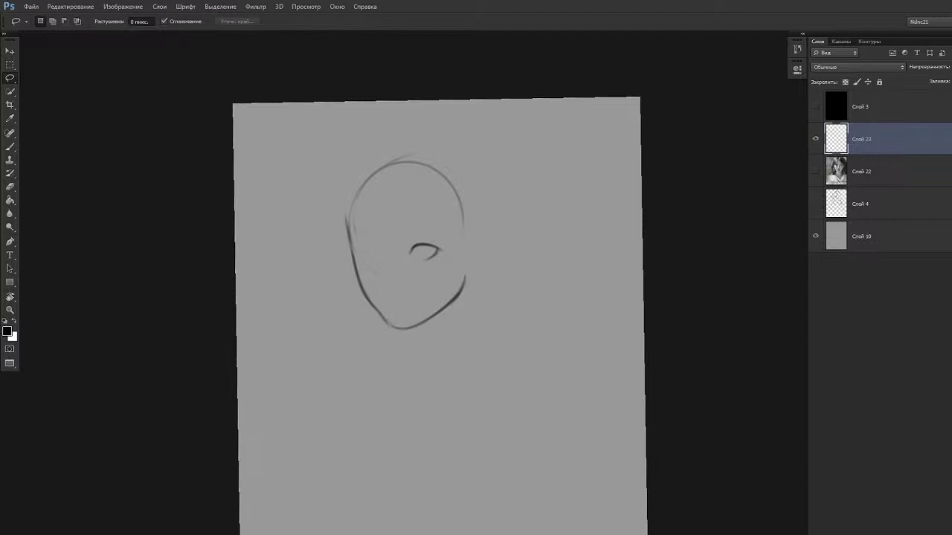
Sketch the second eye beside the left face contour, level with the first eye.
{"action": "left_click_drag", "start_coordinate": [246, 312], "coordinate": [231, 312]}
{"action": "key", "text": "b"}
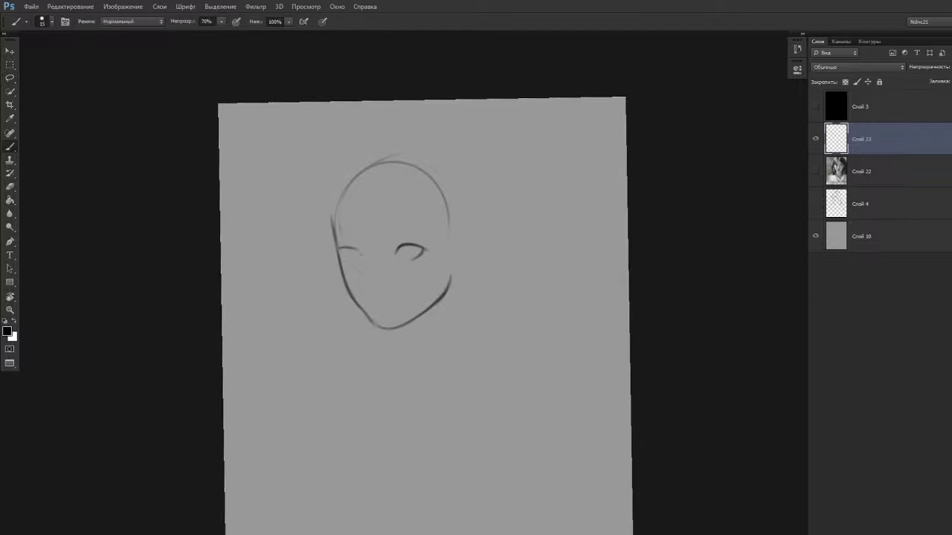
{"action": "left_click_drag", "start_coordinate": [342, 250], "coordinate": [361, 257]}
{"action": "left_click_drag", "start_coordinate": [293, 335], "coordinate": [316, 323]}
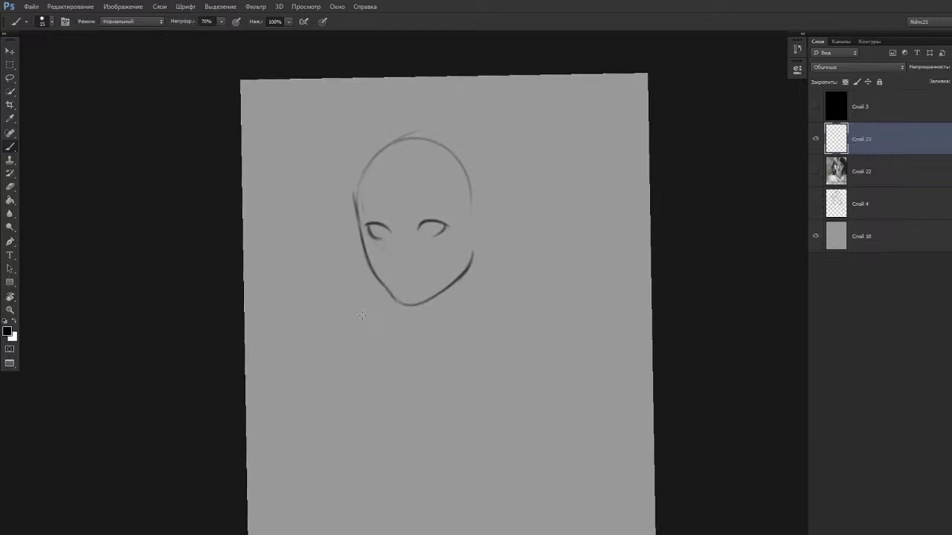
{"action": "left_click_drag", "start_coordinate": [355, 320], "coordinate": [353, 295]}
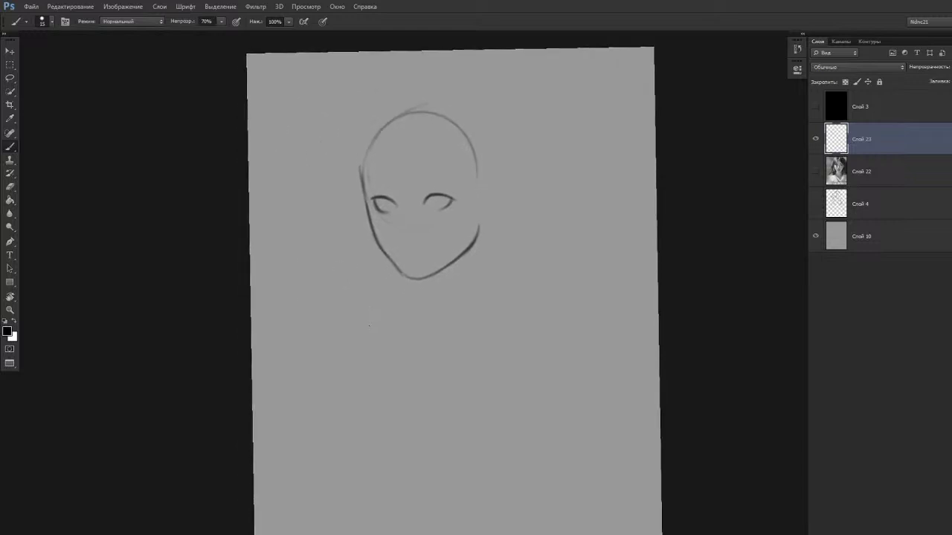
Scribble a dark test patch below the head and enclose it in a freehand Lasso selection.
{"action": "mouse_move", "coordinate": [366, 339]}
{"action": "left_mouse_down"}
{"action": "mouse_move", "coordinate": [368, 365]}
{"action": "mouse_move", "coordinate": [370, 339]}
{"action": "mouse_move", "coordinate": [378, 366]}
{"action": "mouse_move", "coordinate": [387, 353]}
{"action": "mouse_move", "coordinate": [382, 333]}
{"action": "mouse_move", "coordinate": [385, 349]}
{"action": "mouse_move", "coordinate": [369, 363]}
{"action": "left_mouse_up"}
{"action": "key", "text": "l"}
{"action": "mouse_move", "coordinate": [365, 405]}
{"action": "left_mouse_down"}
{"action": "mouse_move", "coordinate": [382, 316]}
{"action": "mouse_move", "coordinate": [418, 370]}
{"action": "left_mouse_up"}
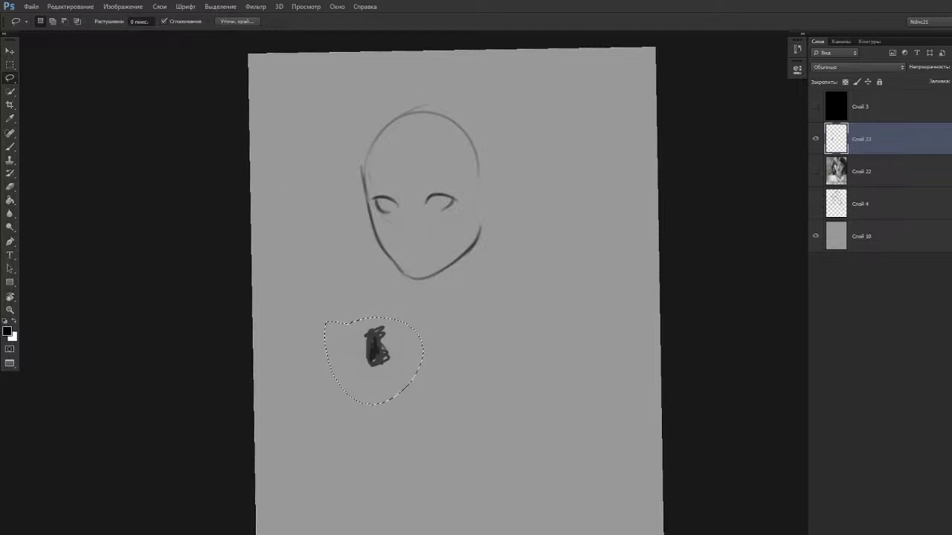
{"action": "key", "text": "ctrl+d"}
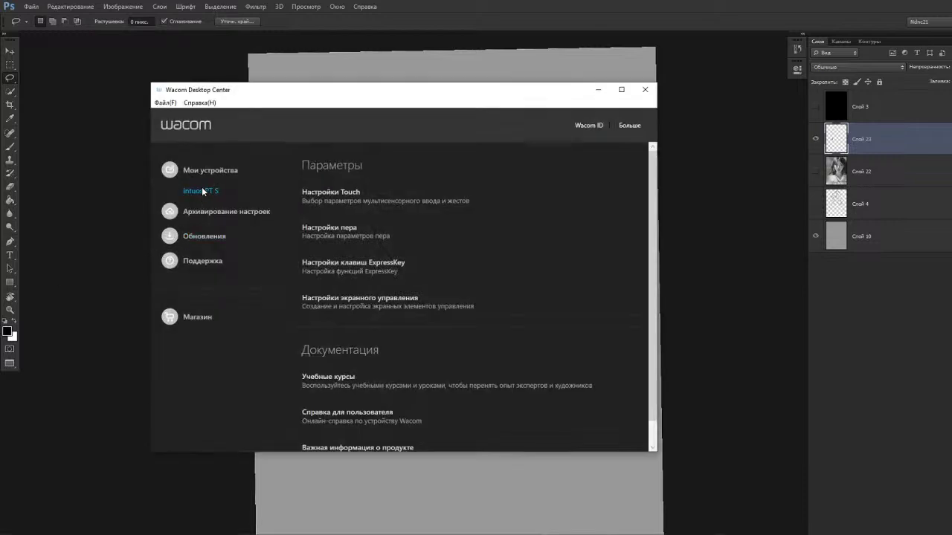
Switch to Wacom Desktop Center and open the pen settings of the Intuos PT S tablet.
{"action": "left_click", "coordinate": [205, 171]}
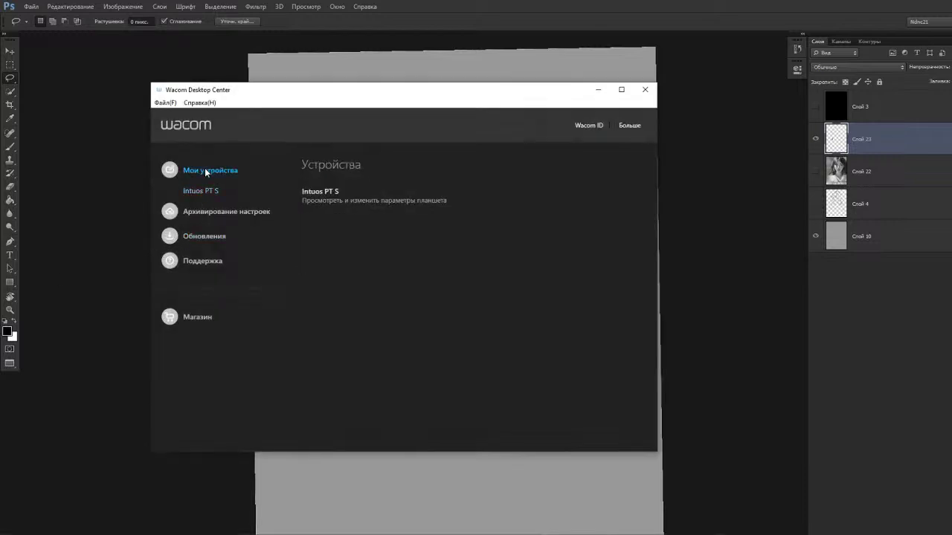
{"action": "left_click", "coordinate": [215, 192]}
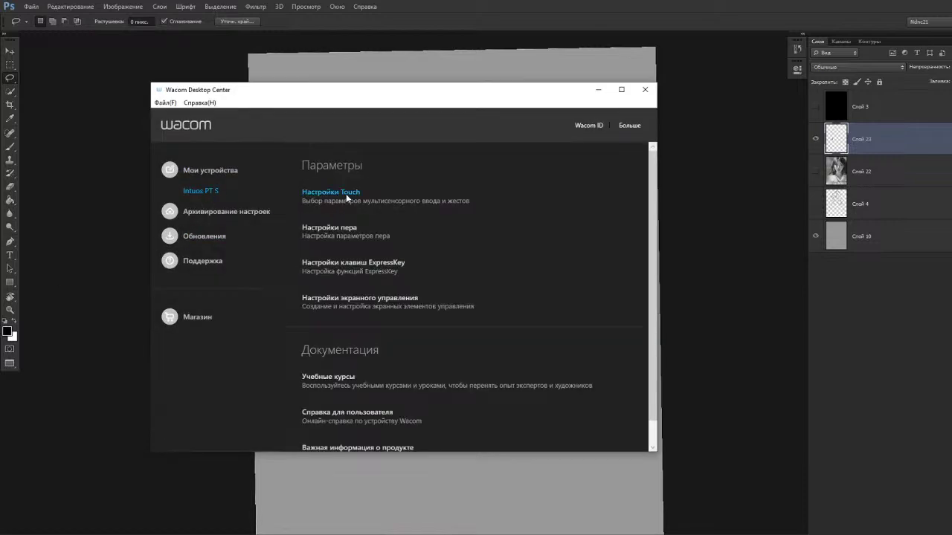
{"action": "left_click", "coordinate": [336, 226]}
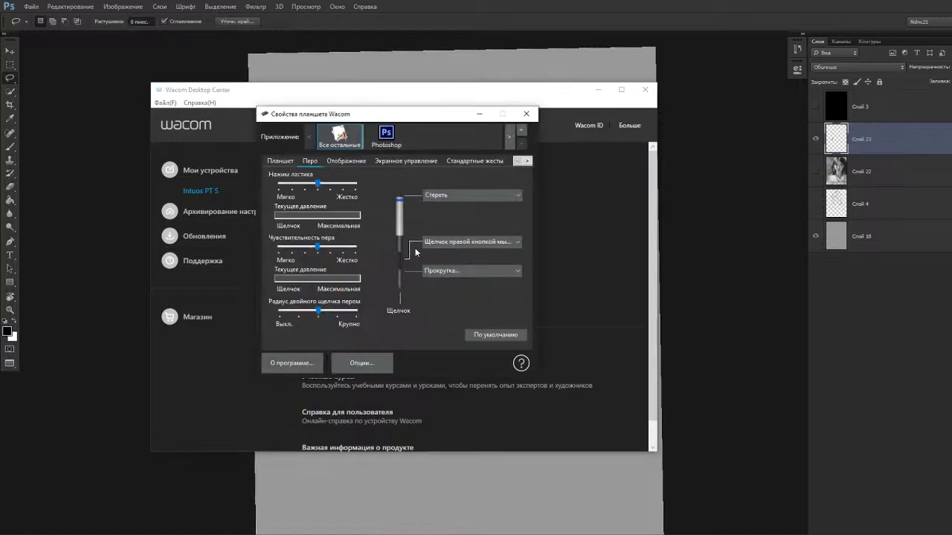
Assign the Delete keystroke to the lower pen button for all other applications and close the tablet properties.
{"action": "left_click", "coordinate": [438, 241]}
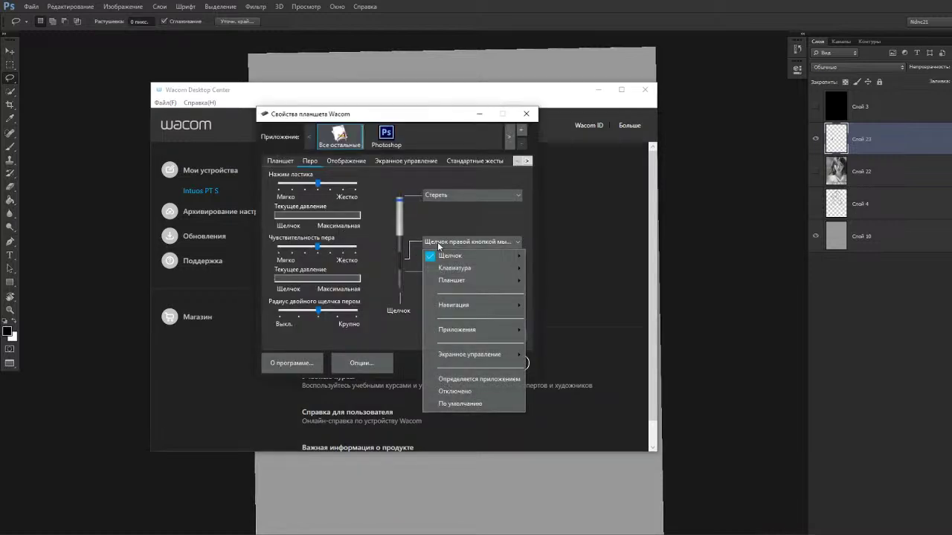
{"action": "left_click", "coordinate": [411, 285]}
{"action": "left_click", "coordinate": [439, 273]}
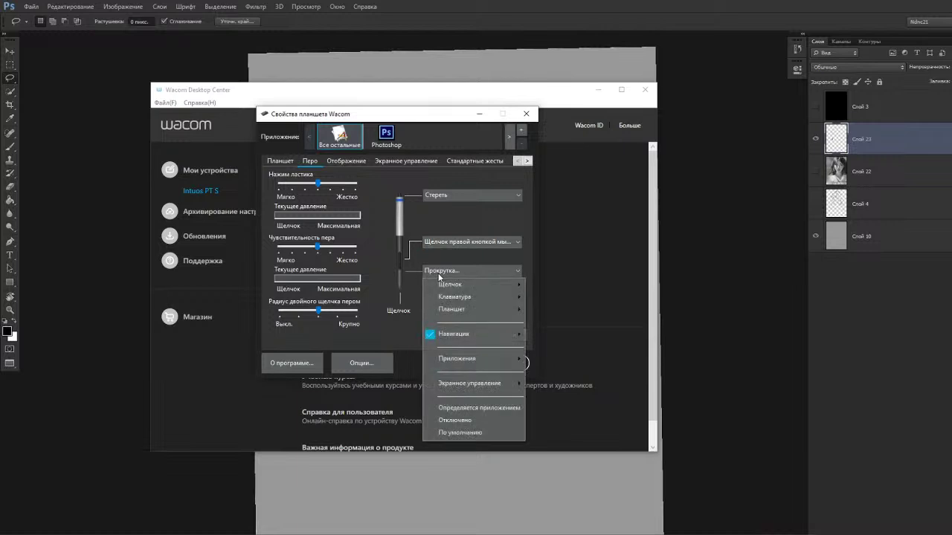
{"action": "mouse_move", "coordinate": [458, 301]}
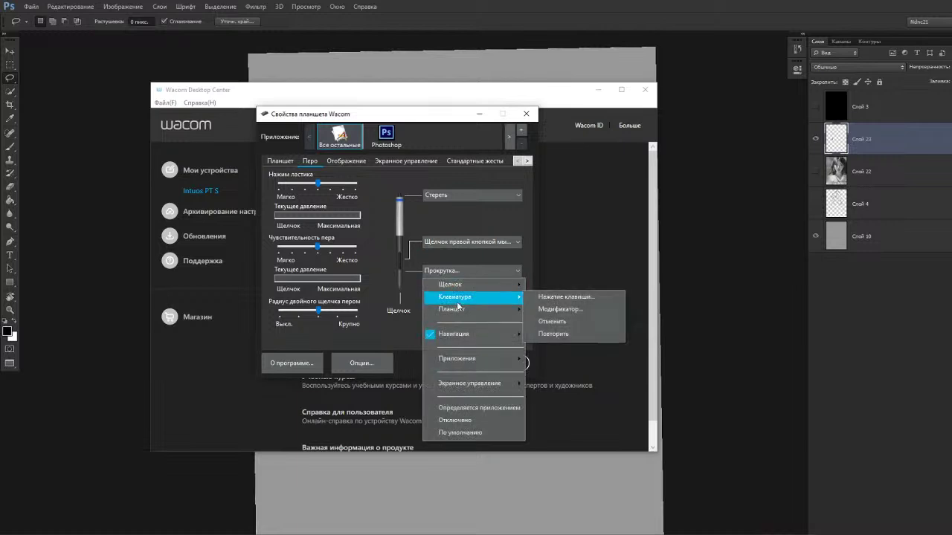
{"action": "left_click", "coordinate": [540, 297]}
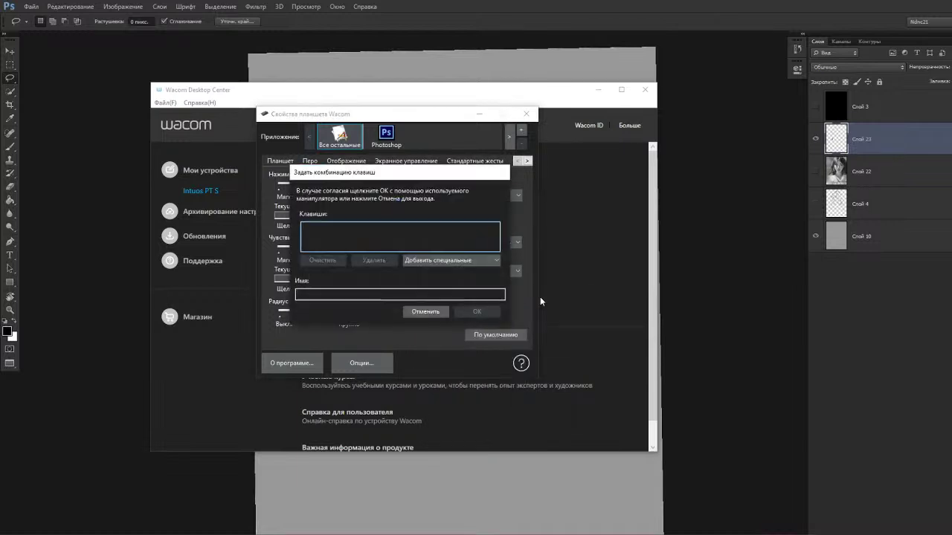
{"action": "key", "text": "Delete"}
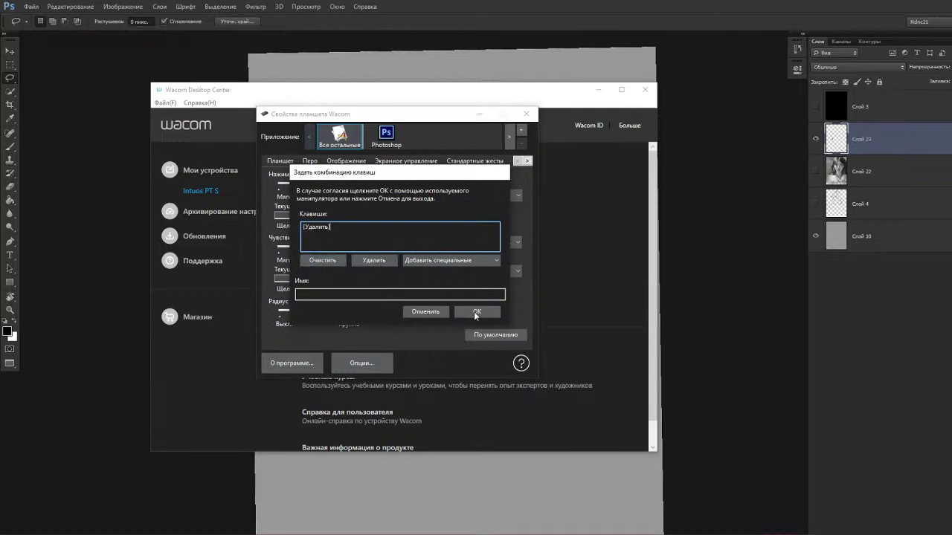
{"action": "key", "text": "Delete"}
{"action": "left_click", "coordinate": [380, 262]}
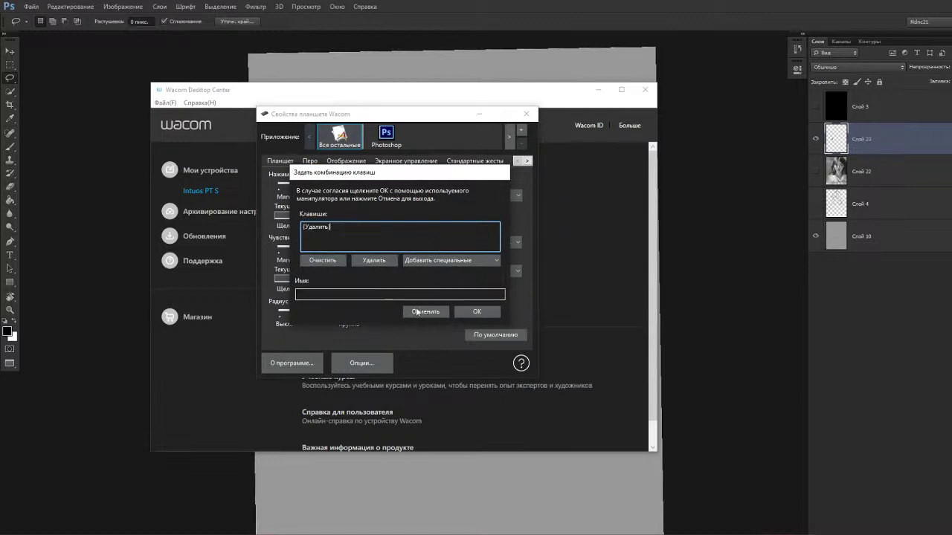
{"action": "left_click", "coordinate": [472, 311]}
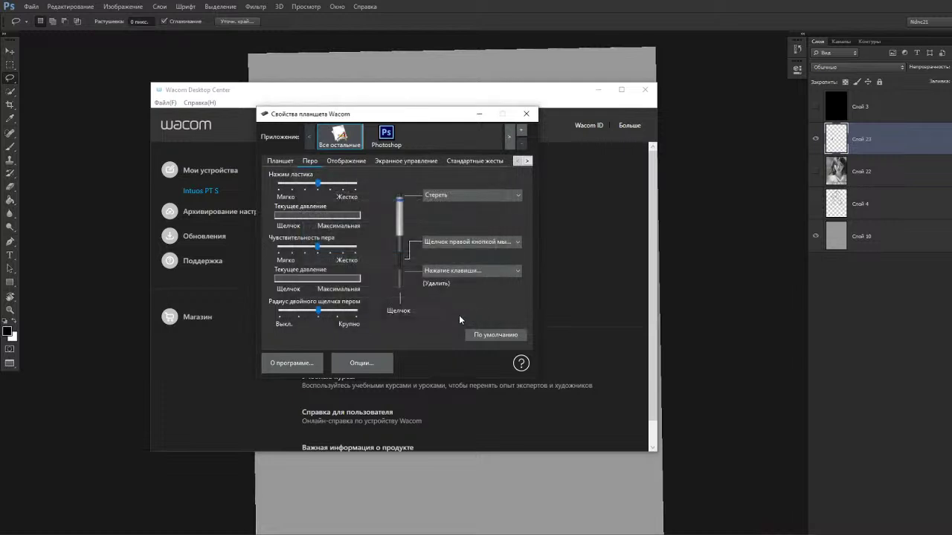
{"action": "left_click", "coordinate": [526, 113]}
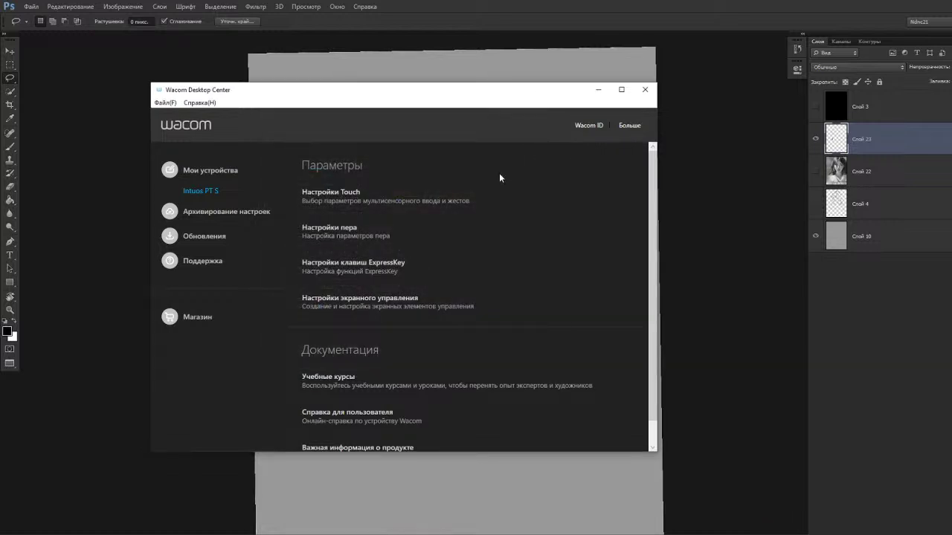
Assign the Delete keystroke to the lower pen button in the Photoshop profile and return to the drawing.
{"action": "left_click", "coordinate": [339, 228]}
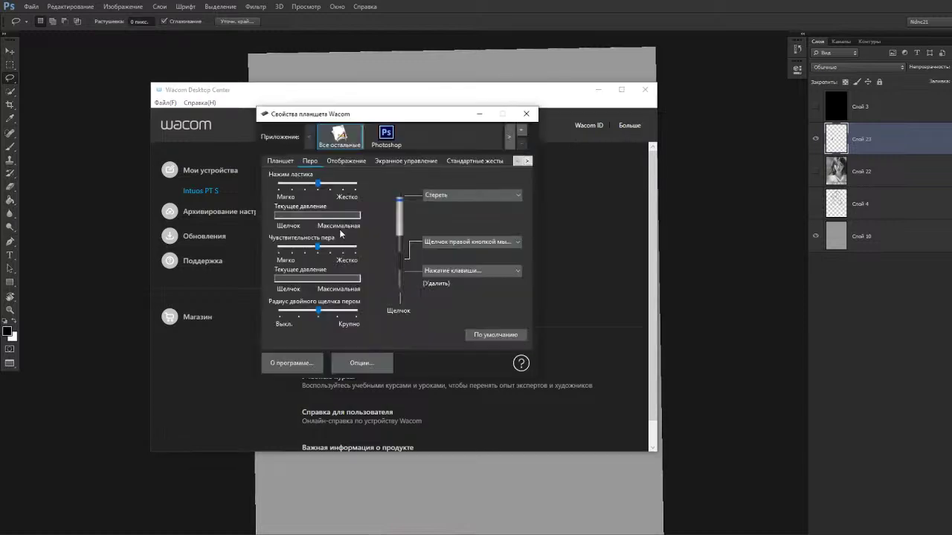
{"action": "left_click", "coordinate": [376, 144]}
{"action": "left_click", "coordinate": [438, 271]}
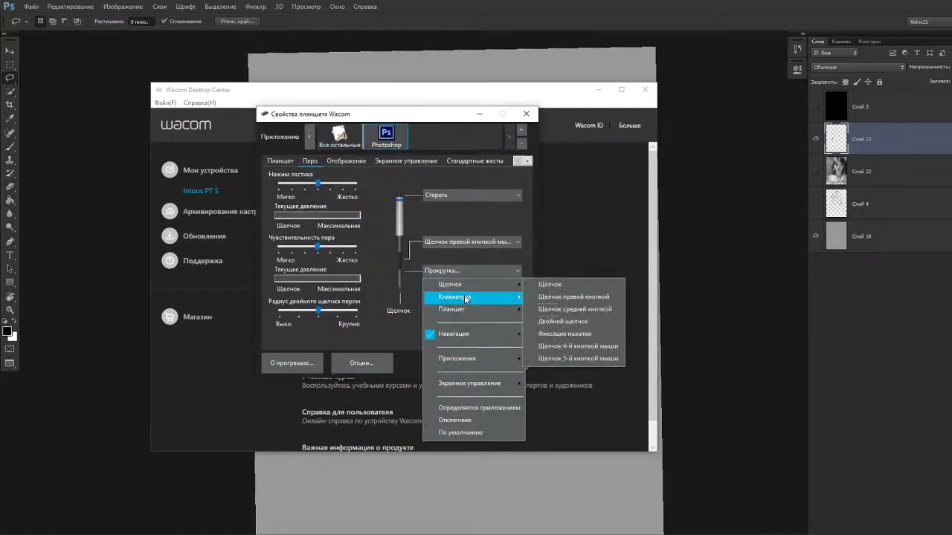
{"action": "mouse_move", "coordinate": [469, 298]}
{"action": "left_click", "coordinate": [552, 298]}
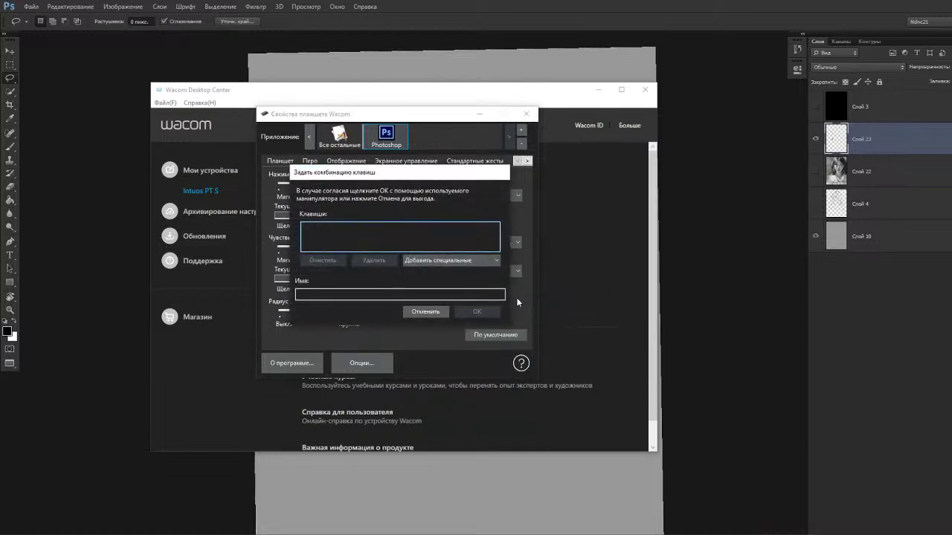
{"action": "key", "text": "Delete"}
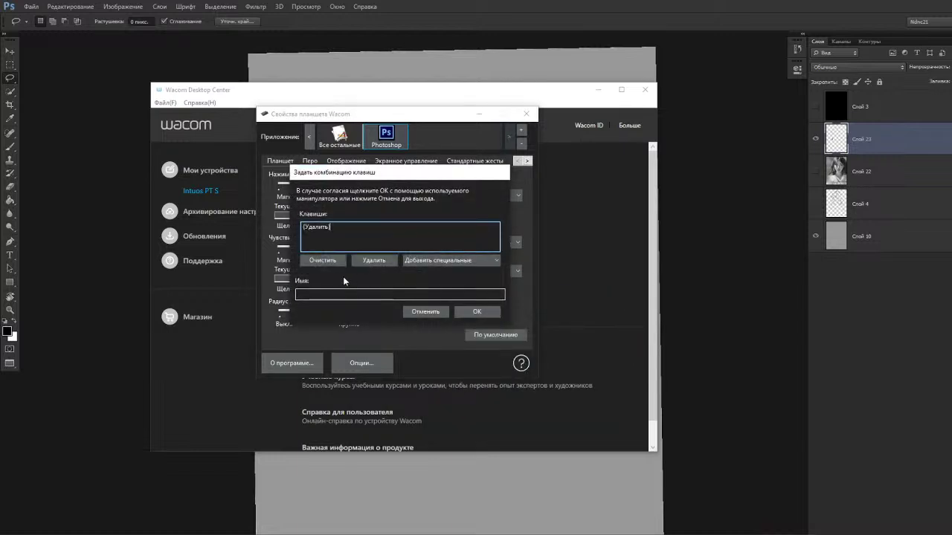
{"action": "left_click", "coordinate": [467, 312]}
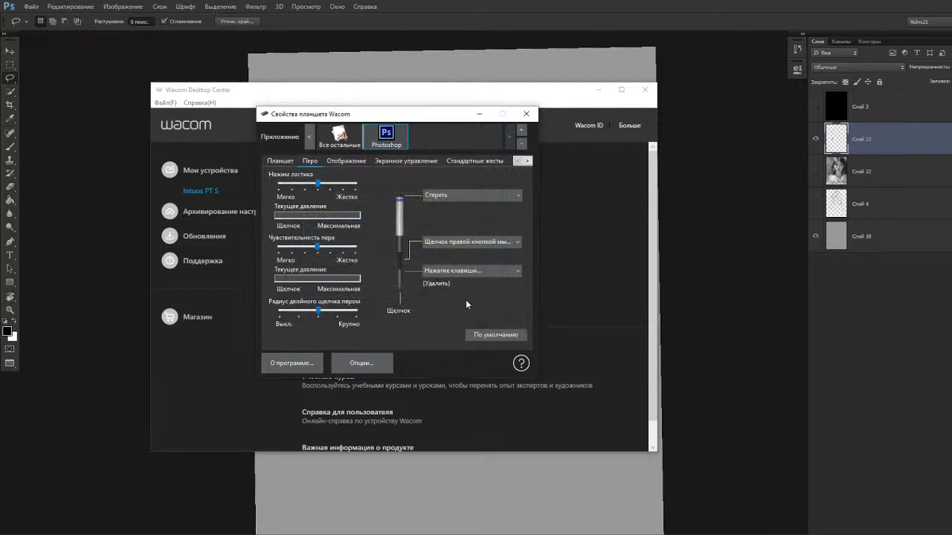
{"action": "left_click", "coordinate": [527, 114]}
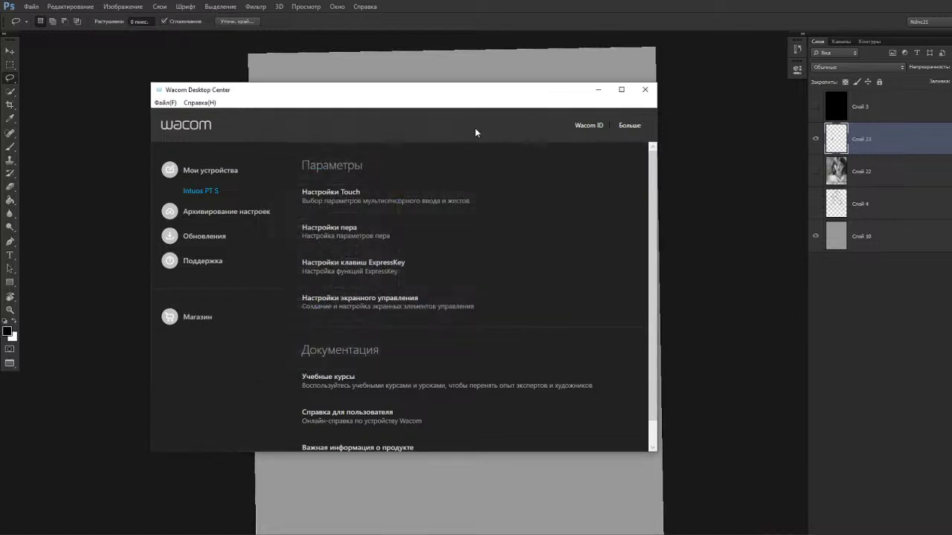
{"action": "left_click", "coordinate": [646, 91]}
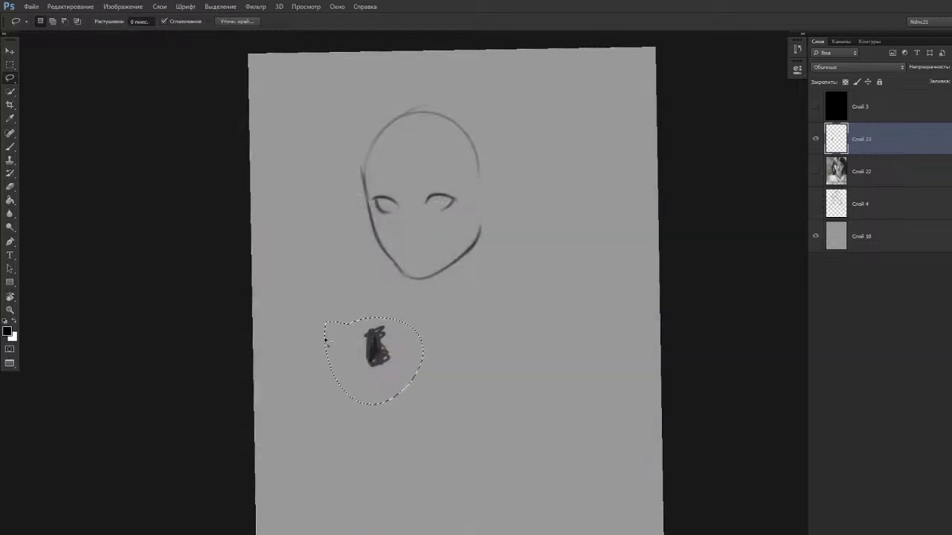
Delete the selected test patch below the head and straighten the canvas view to 0°.
{"action": "key", "text": "Delete"}
{"action": "key", "text": "r"}
{"action": "mouse_move", "coordinate": [312, 366]}
{"action": "left_mouse_down"}
{"action": "mouse_move", "coordinate": [304, 352]}
{"action": "mouse_move", "coordinate": [309, 363]}
{"action": "left_mouse_up"}
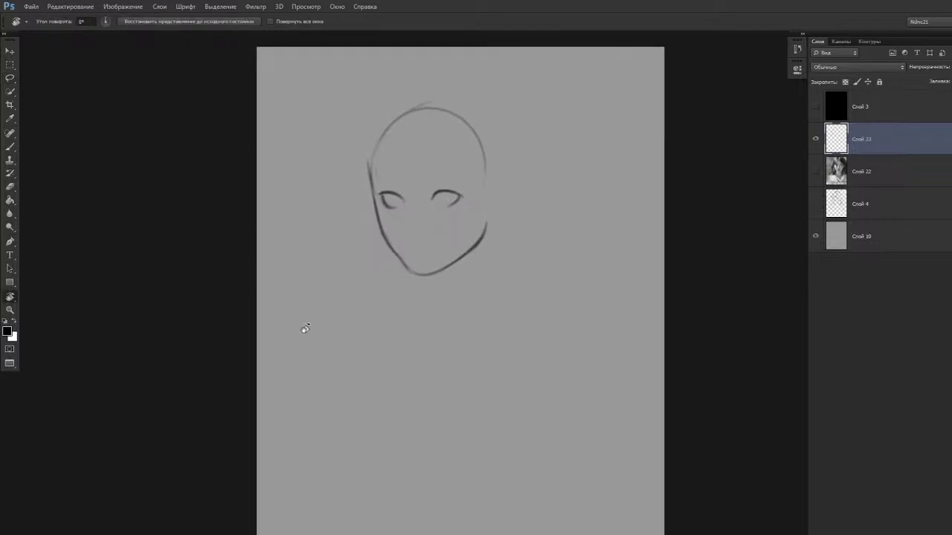
{"action": "key", "text": "b"}
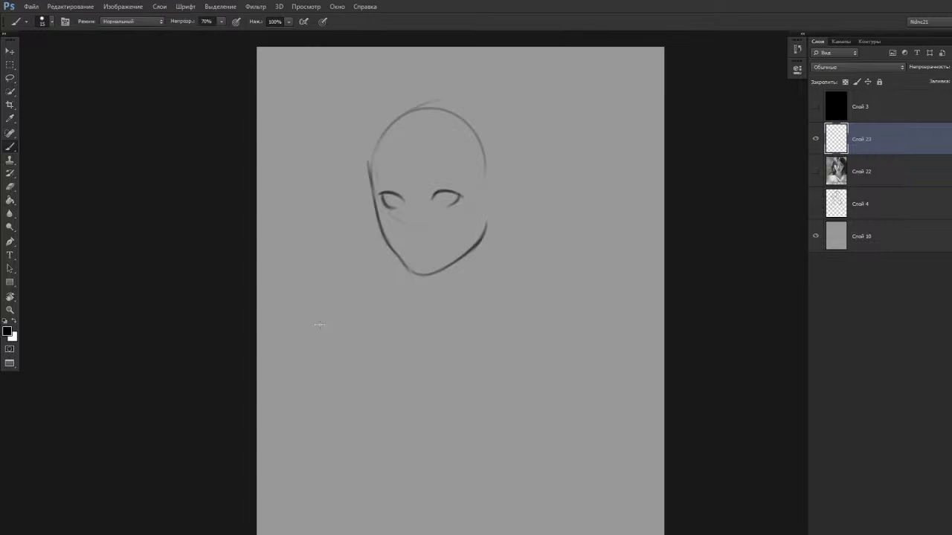
{"action": "left_click_drag", "start_coordinate": [297, 336], "coordinate": [292, 365]}
Select both eyes with the Lasso, shift them slightly upward and rotate them about -1.7° with Free Transform.
{"action": "key", "text": "e"}
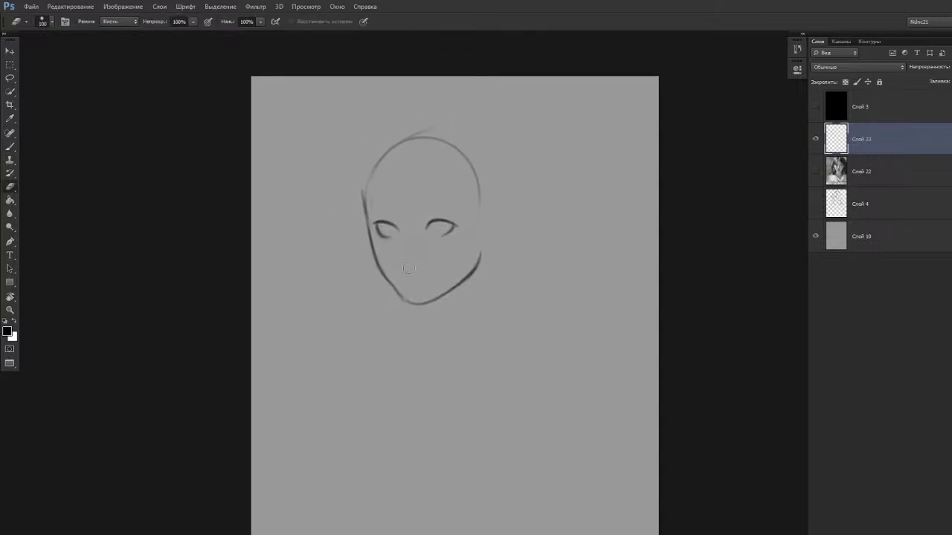
{"action": "key", "text": "l"}
{"action": "mouse_move", "coordinate": [373, 222]}
{"action": "left_mouse_down"}
{"action": "mouse_move", "coordinate": [381, 203]}
{"action": "mouse_move", "coordinate": [374, 217]}
{"action": "left_mouse_up"}
{"action": "key", "text": "v"}
{"action": "left_click_drag", "start_coordinate": [471, 209], "coordinate": [475, 190]}
{"action": "key", "text": "ctrl+t"}
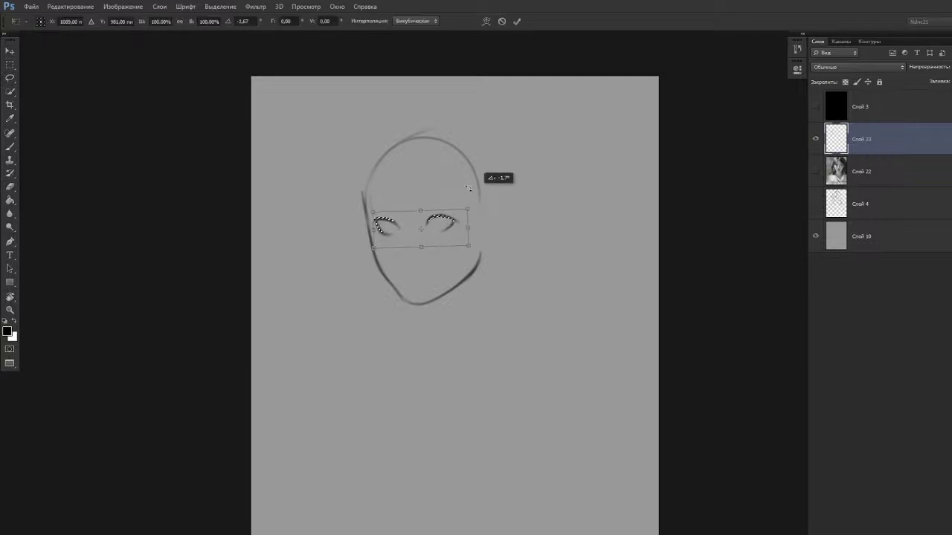
{"action": "key", "text": "Return"}
{"action": "key", "text": "ctrl+d"}
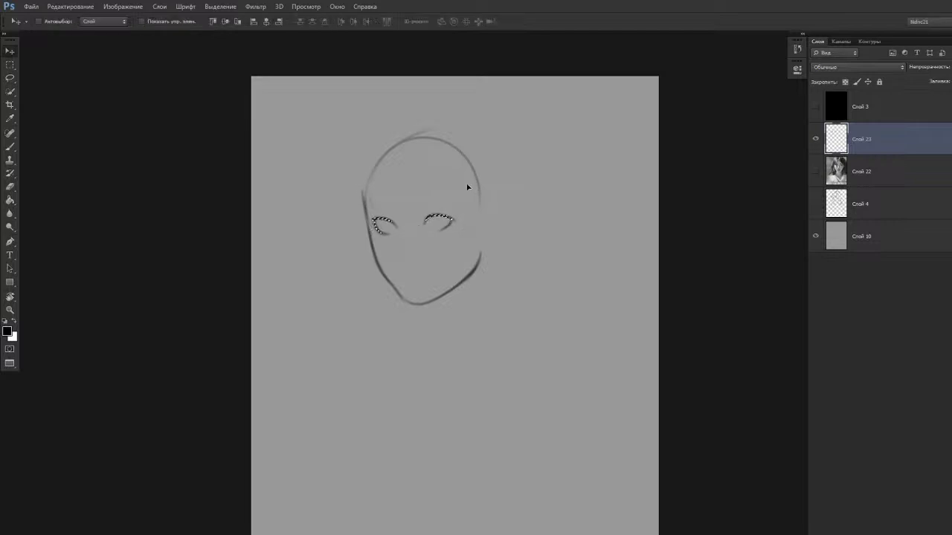
Sketch the nose tip and nostril as short marks in the middle of the face below the eyes.
{"action": "key", "text": "b"}
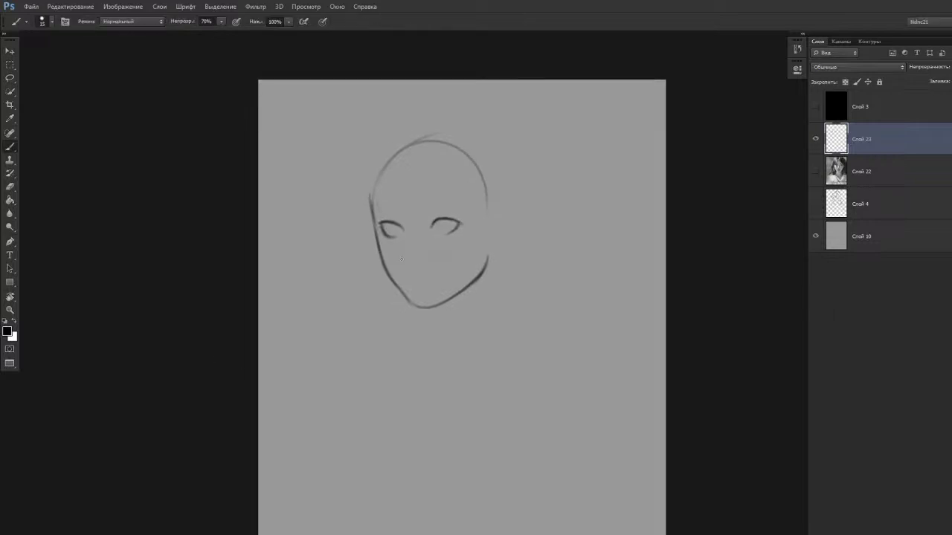
{"action": "key", "text": "e"}
{"action": "key", "text": "b"}
{"action": "left_click_drag", "start_coordinate": [408, 260], "coordinate": [415, 264]}
{"action": "scroll", "coordinate": [315, 228], "scroll_direction": "up", "scroll_amount": 1}
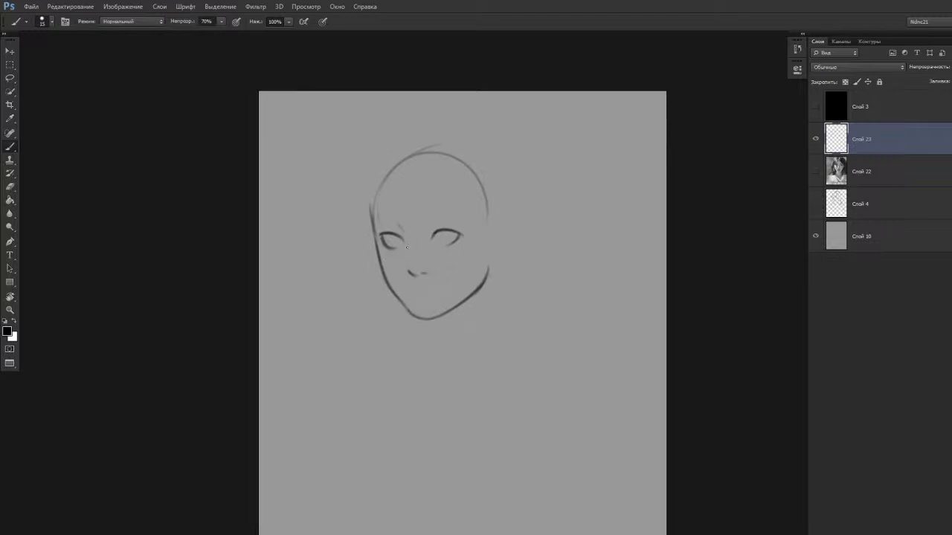
Sketch the nose bridge line from the left eye's inner corner toward the nose tip.
{"action": "mouse_move", "coordinate": [408, 234]}
{"action": "left_mouse_down"}
{"action": "mouse_move", "coordinate": [412, 260]}
{"action": "mouse_move", "coordinate": [386, 250]}
{"action": "left_mouse_up"}
{"action": "key", "text": "ctrl+z"}
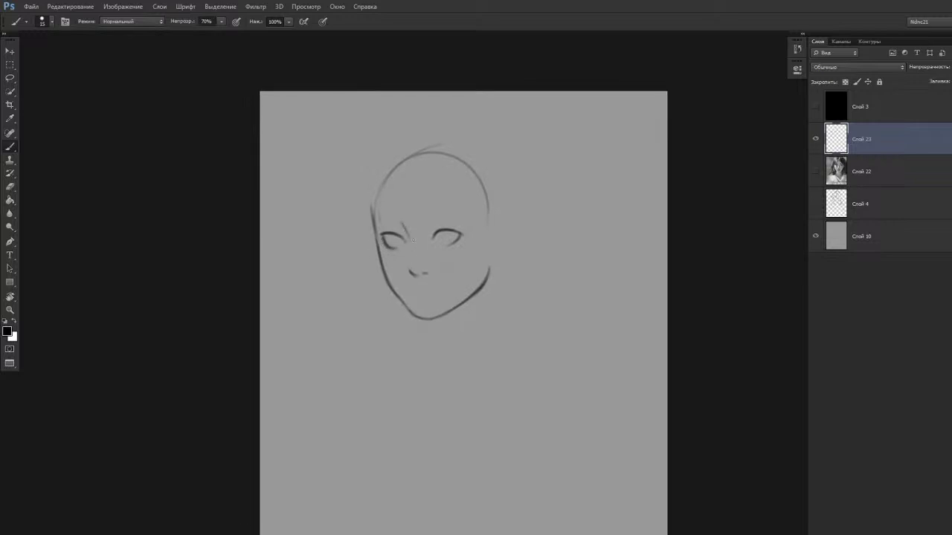
{"action": "mouse_move", "coordinate": [407, 237]}
{"action": "left_mouse_down"}
{"action": "mouse_move", "coordinate": [410, 260]}
{"action": "mouse_move", "coordinate": [386, 258]}
{"action": "mouse_move", "coordinate": [378, 275]}
{"action": "left_mouse_up"}
{"action": "key", "text": "ctrl+z"}
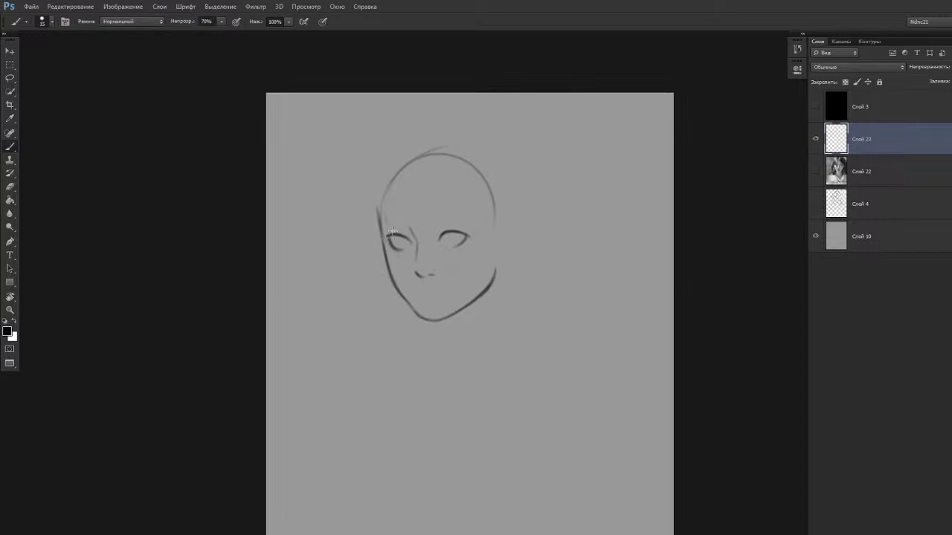
Sketch the upper eyelid creases and the slanted eyebrows above both eyes.
{"action": "mouse_move", "coordinate": [389, 237]}
{"action": "left_mouse_down"}
{"action": "mouse_move", "coordinate": [378, 239]}
{"action": "mouse_move", "coordinate": [461, 230]}
{"action": "left_mouse_up"}
{"action": "key", "text": "ctrl+z"}
{"action": "key", "text": "ctrl+z"}
{"action": "key", "text": "ctrl+z"}
{"action": "key", "text": "ctrl+z"}
{"action": "key", "text": "ctrl+z"}
{"action": "mouse_move", "coordinate": [431, 222]}
{"action": "left_mouse_down"}
{"action": "mouse_move", "coordinate": [478, 217]}
{"action": "mouse_move", "coordinate": [462, 215]}
{"action": "left_mouse_up"}
{"action": "mouse_move", "coordinate": [381, 225]}
{"action": "left_mouse_down"}
{"action": "mouse_move", "coordinate": [410, 217]}
{"action": "mouse_move", "coordinate": [404, 224]}
{"action": "left_mouse_up"}
{"action": "left_click_drag", "start_coordinate": [379, 267], "coordinate": [384, 252]}
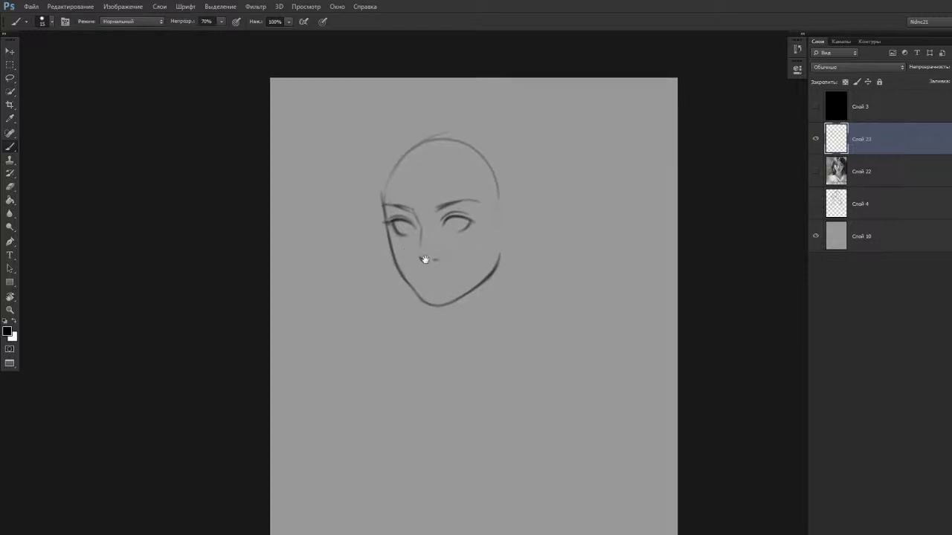
Draw round irises inside both eyes and add a socket line at the right eye's inner corner.
{"action": "left_click_drag", "start_coordinate": [451, 221], "coordinate": [458, 229]}
{"action": "left_click_drag", "start_coordinate": [401, 222], "coordinate": [411, 229]}
{"action": "key", "text": "ctrl+z"}
{"action": "key", "text": "ctrl+z"}
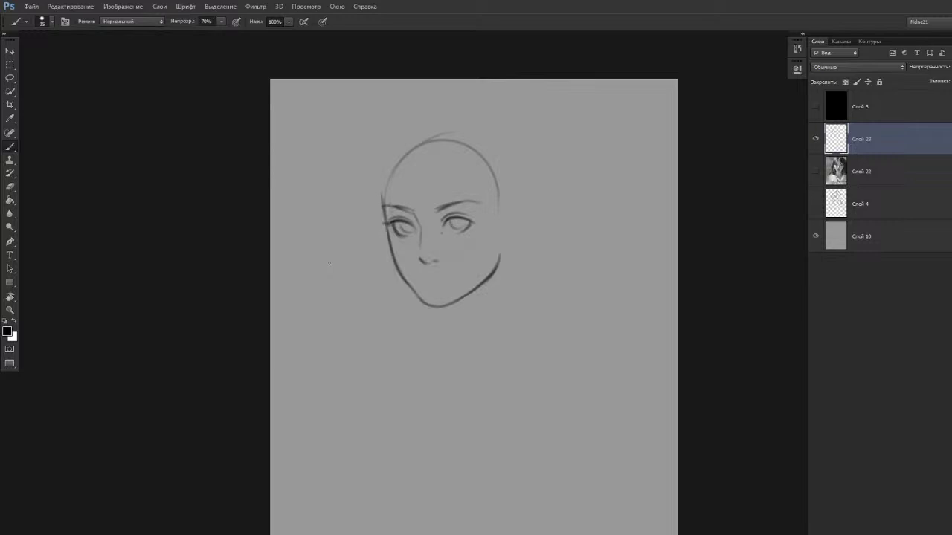
{"action": "left_click_drag", "start_coordinate": [226, 373], "coordinate": [220, 368]}
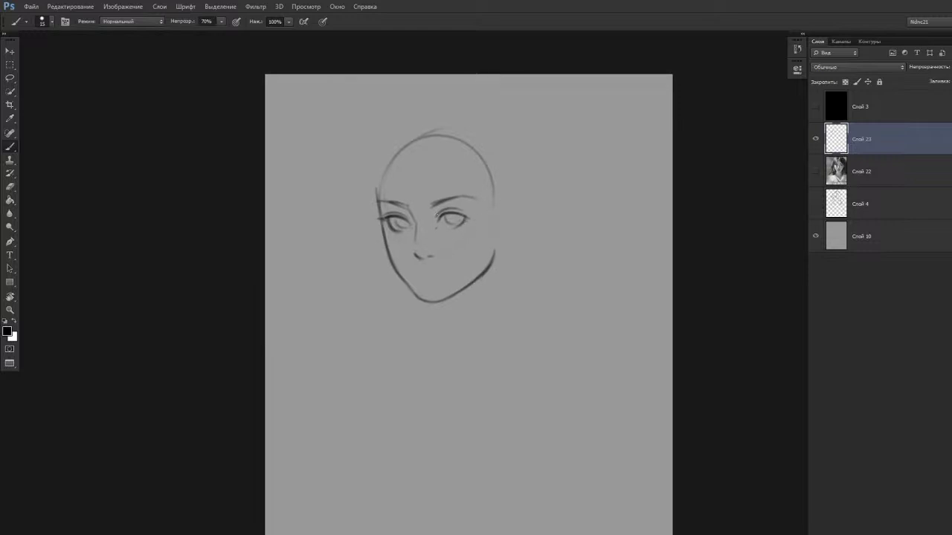
{"action": "left_click_drag", "start_coordinate": [428, 213], "coordinate": [450, 199]}
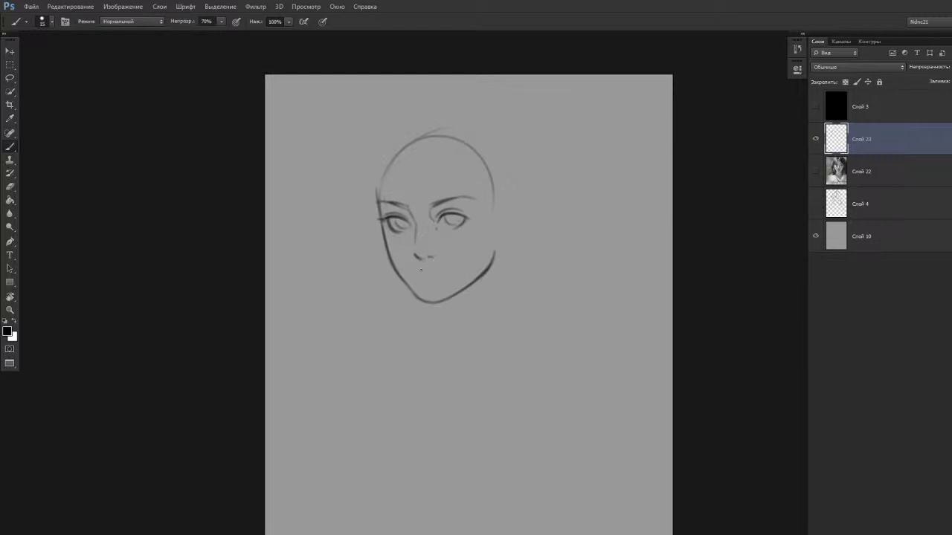
Sketch the mouth line below the nose, adjust its left part, and add a short lower-lip mark beneath it.
{"action": "mouse_move", "coordinate": [429, 272]}
{"action": "left_mouse_down"}
{"action": "mouse_move", "coordinate": [458, 273]}
{"action": "mouse_move", "coordinate": [419, 300]}
{"action": "left_mouse_up"}
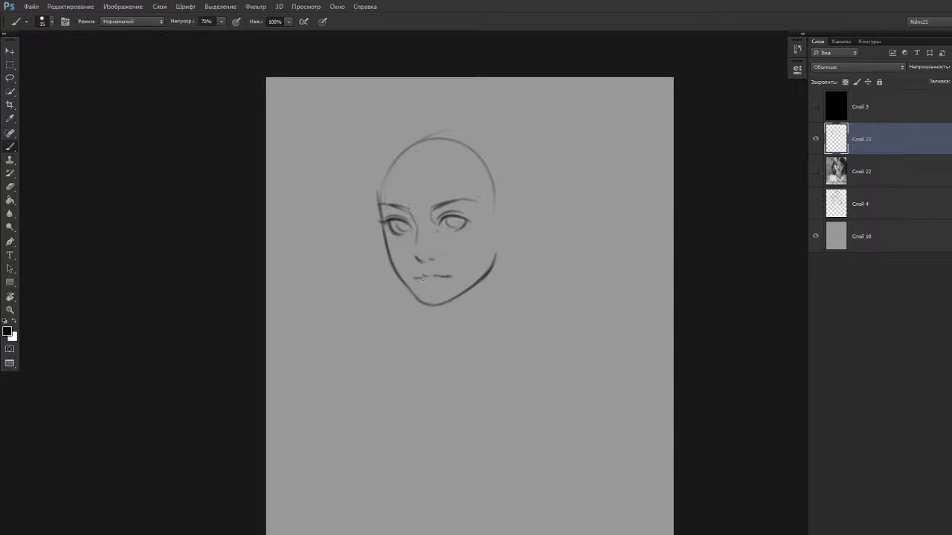
{"action": "key", "text": "l"}
{"action": "mouse_move", "coordinate": [413, 277]}
{"action": "left_mouse_down"}
{"action": "mouse_move", "coordinate": [428, 265]}
{"action": "mouse_move", "coordinate": [413, 276]}
{"action": "mouse_move", "coordinate": [441, 278]}
{"action": "left_mouse_up"}
{"action": "key", "text": "v"}
{"action": "key", "text": "b"}
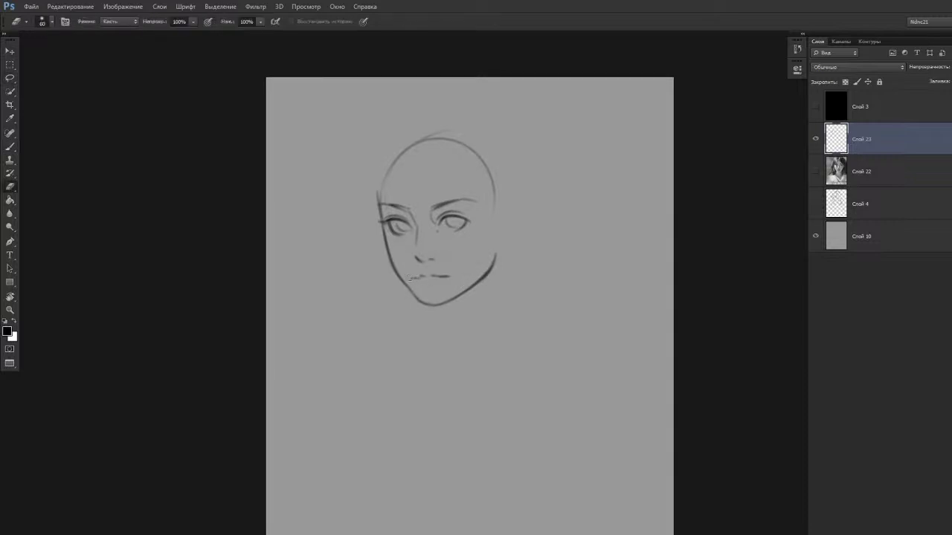
{"action": "key", "text": "b"}
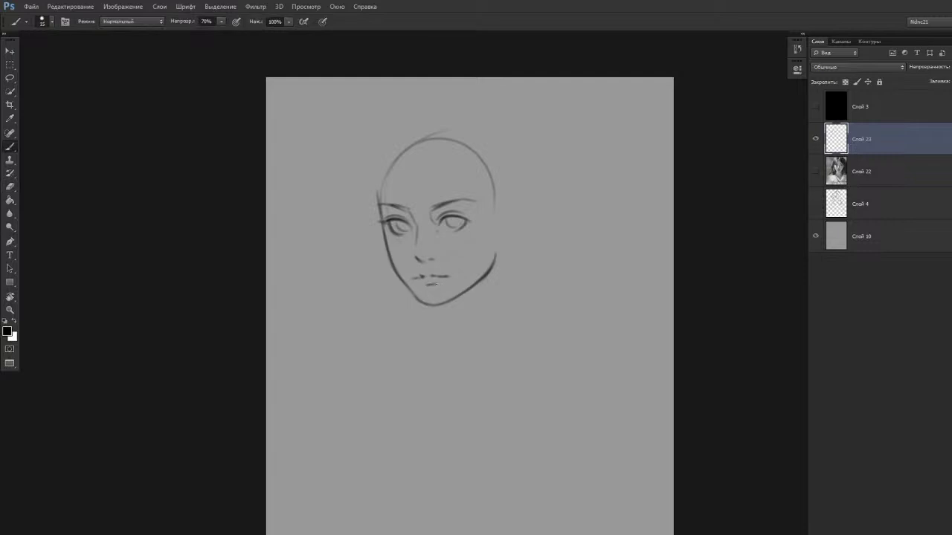
{"action": "left_click_drag", "start_coordinate": [424, 284], "coordinate": [433, 286]}
Select the nose tip with the Lasso and move it slightly upward.
{"action": "key", "text": "l"}
{"action": "mouse_move", "coordinate": [411, 258]}
{"action": "left_mouse_down"}
{"action": "mouse_move", "coordinate": [446, 259]}
{"action": "mouse_move", "coordinate": [423, 256]}
{"action": "left_mouse_up"}
{"action": "key", "text": "v"}
{"action": "key", "text": "e"}
{"action": "key", "text": "b"}
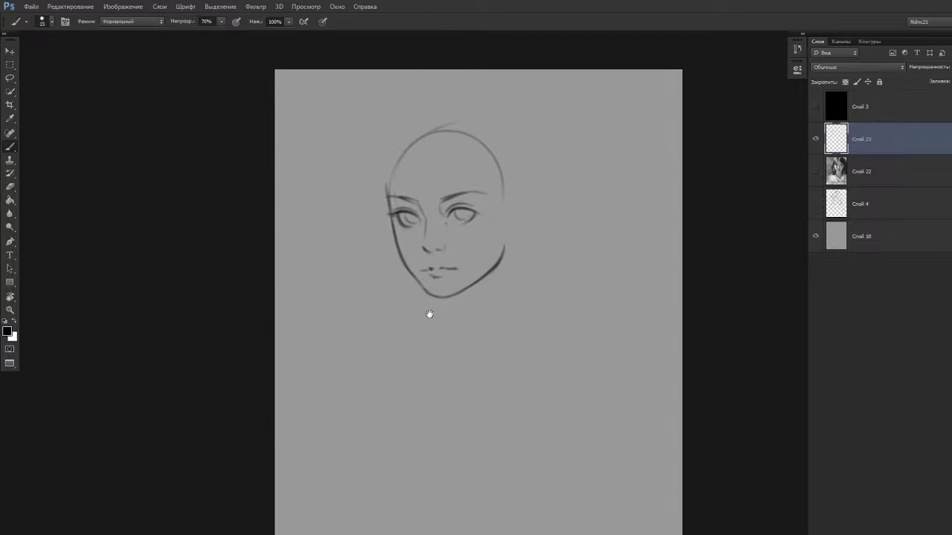
Erase parts of the mouth and redraw the lip line and lower-lip mark slightly higher.
{"action": "key", "text": "e"}
{"action": "mouse_move", "coordinate": [430, 271]}
{"action": "left_mouse_down"}
{"action": "mouse_move", "coordinate": [439, 272]}
{"action": "mouse_move", "coordinate": [434, 265]}
{"action": "left_mouse_up"}
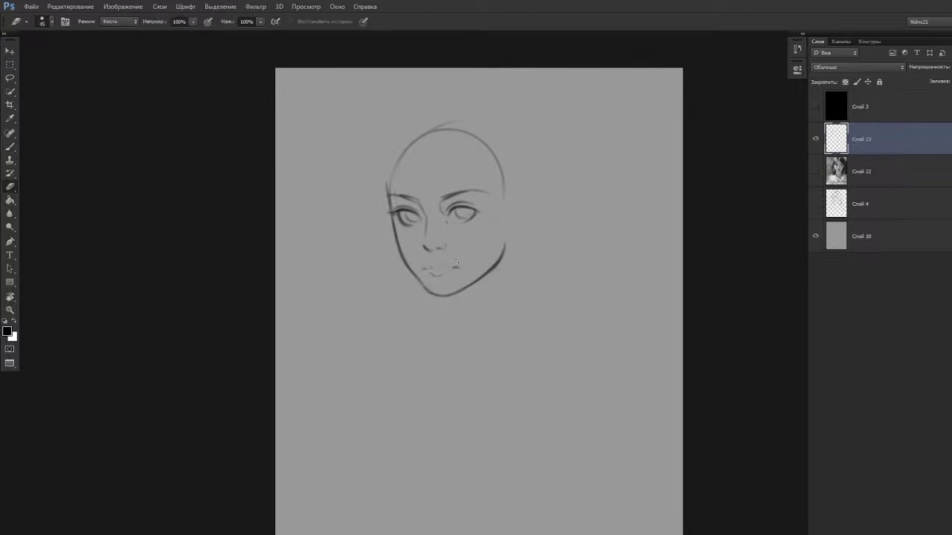
{"action": "key", "text": "b"}
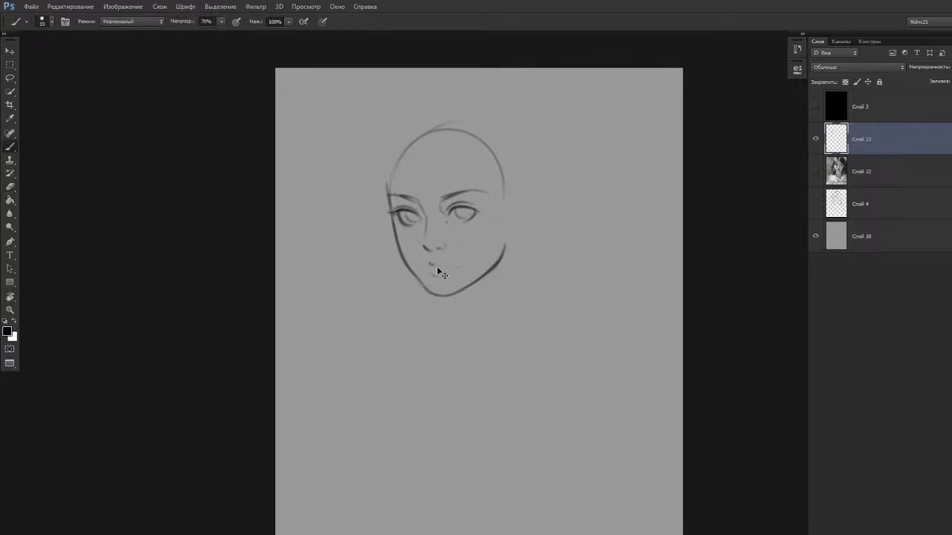
{"action": "mouse_move", "coordinate": [438, 267]}
{"action": "left_mouse_down", "text": "ctrl"}
{"action": "mouse_move", "coordinate": [445, 273]}
{"action": "mouse_move", "coordinate": [435, 265]}
{"action": "left_mouse_up", "text": "ctrl"}
{"action": "key", "text": "ctrl+z"}
{"action": "key", "text": "ctrl+z"}
{"action": "mouse_move", "coordinate": [433, 273]}
{"action": "left_mouse_down"}
{"action": "mouse_move", "coordinate": [450, 273]}
{"action": "mouse_move", "coordinate": [441, 278]}
{"action": "left_mouse_up"}
{"action": "key", "text": "ctrl+z"}
{"action": "key", "text": "e"}
{"action": "key", "text": "b"}
{"action": "key", "text": "ctrl+alt+z"}
Select the mouth with the Lasso, nudge it into place, and reinforce the left part of the upper lip.
{"action": "key", "text": "l"}
{"action": "mouse_move", "coordinate": [426, 275]}
{"action": "left_mouse_down"}
{"action": "mouse_move", "coordinate": [445, 255]}
{"action": "mouse_move", "coordinate": [433, 281]}
{"action": "left_mouse_up"}
{"action": "key", "text": "v"}
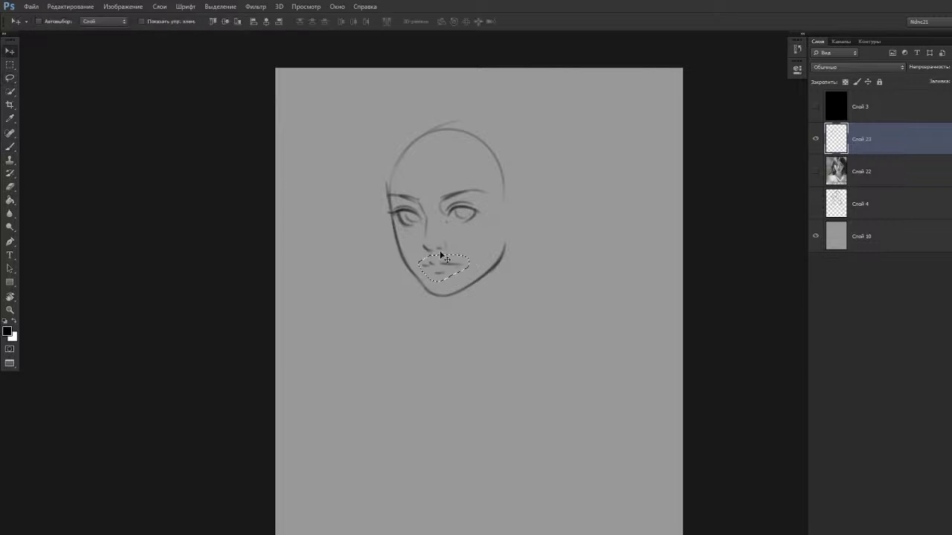
{"action": "key", "text": "ctrl+d"}
{"action": "key", "text": "b"}
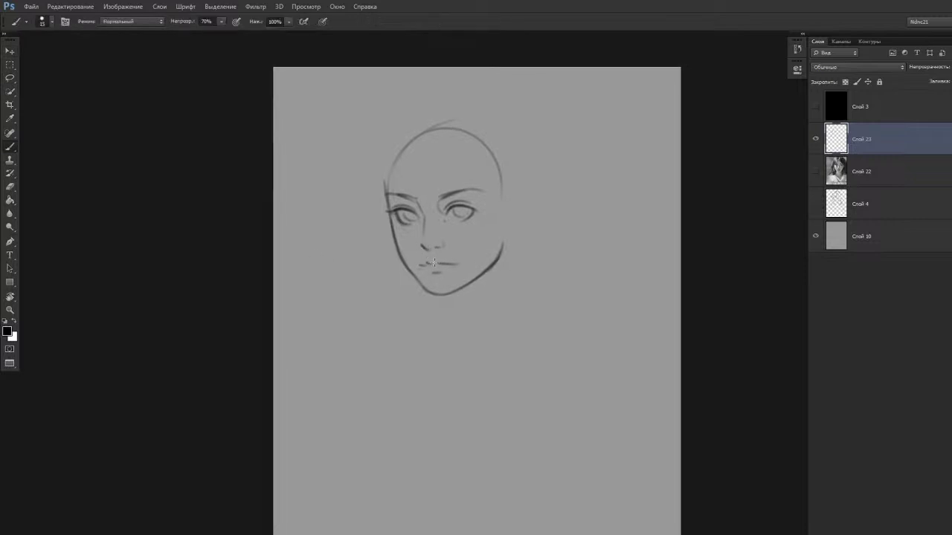
{"action": "left_click_drag", "start_coordinate": [423, 261], "coordinate": [431, 263]}
{"action": "left_click_drag", "start_coordinate": [404, 296], "coordinate": [408, 302]}
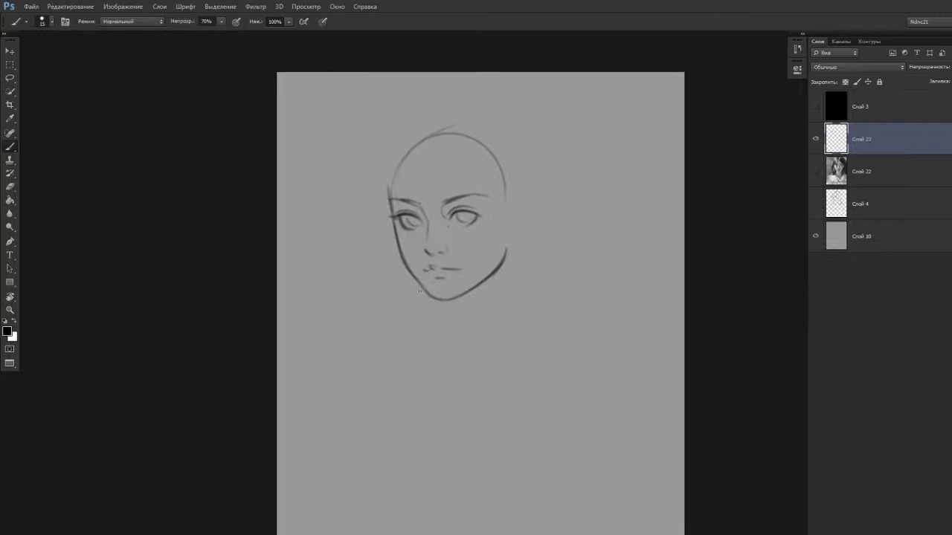
{"action": "left_click_drag", "start_coordinate": [417, 310], "coordinate": [412, 306]}
{"action": "left_click_drag", "start_coordinate": [387, 344], "coordinate": [391, 339]}
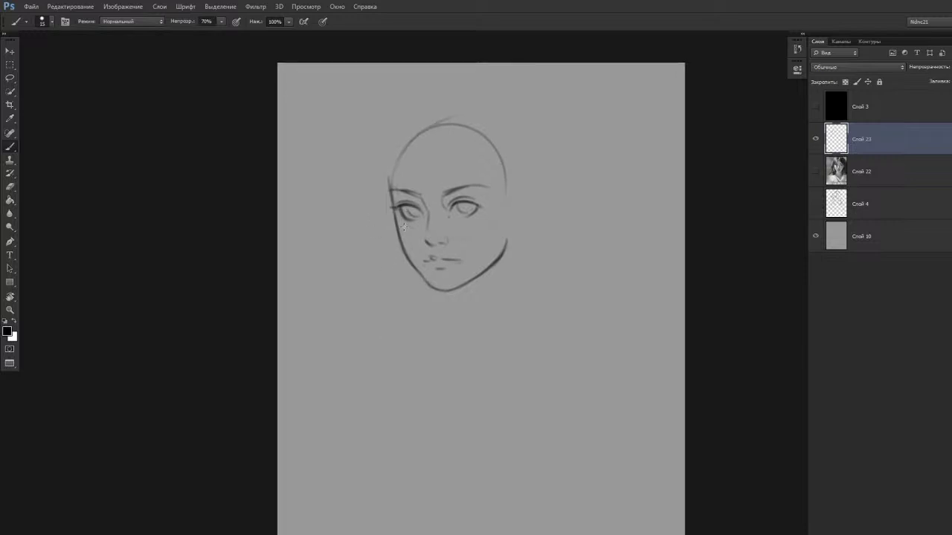
{"action": "left_click_drag", "start_coordinate": [426, 292], "coordinate": [427, 293]}
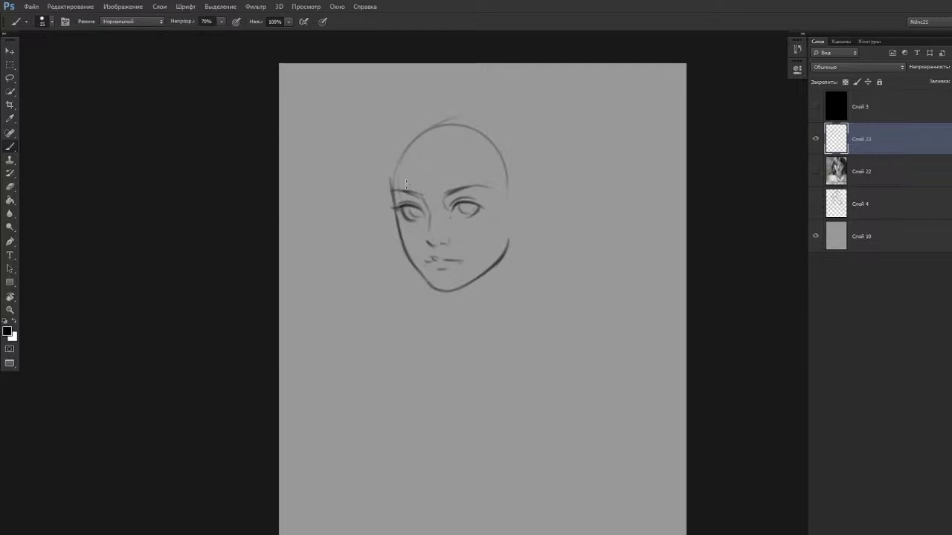
Open the 2022may01AdaFullConcept PSD file from the 2022 folder.
{"action": "left_click", "coordinate": [31, 6]}
{"action": "left_click", "coordinate": [46, 28]}
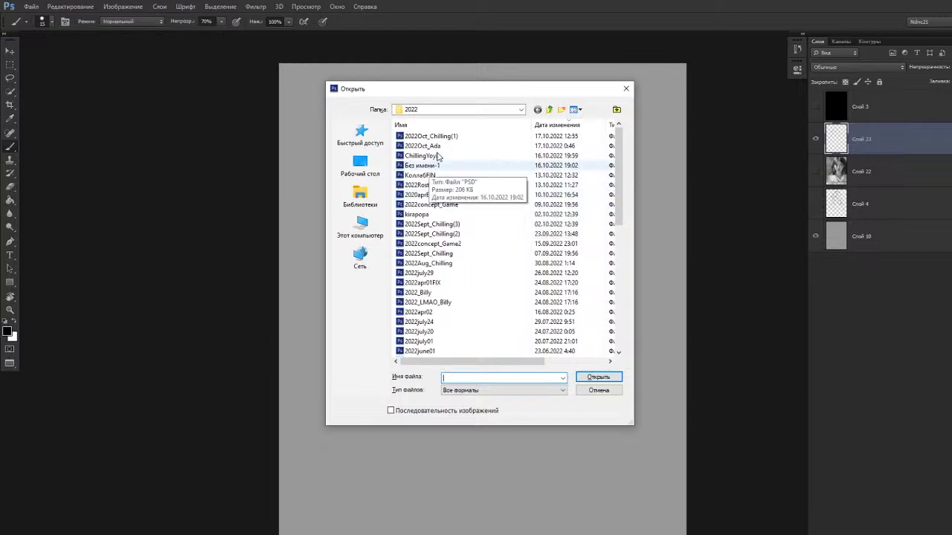
{"action": "scroll", "coordinate": [456, 156], "scroll_direction": "down", "scroll_amount": 3}
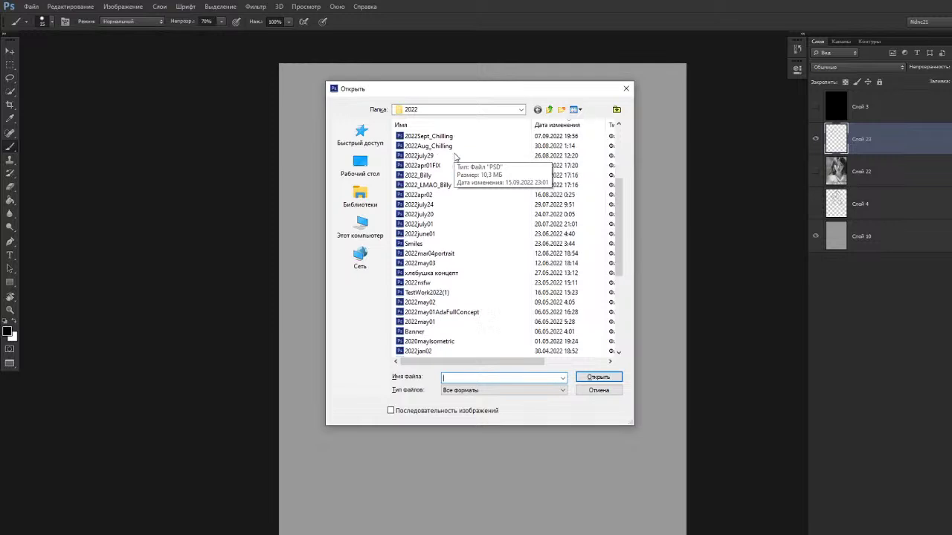
{"action": "scroll", "coordinate": [456, 157], "scroll_direction": "down", "scroll_amount": 2}
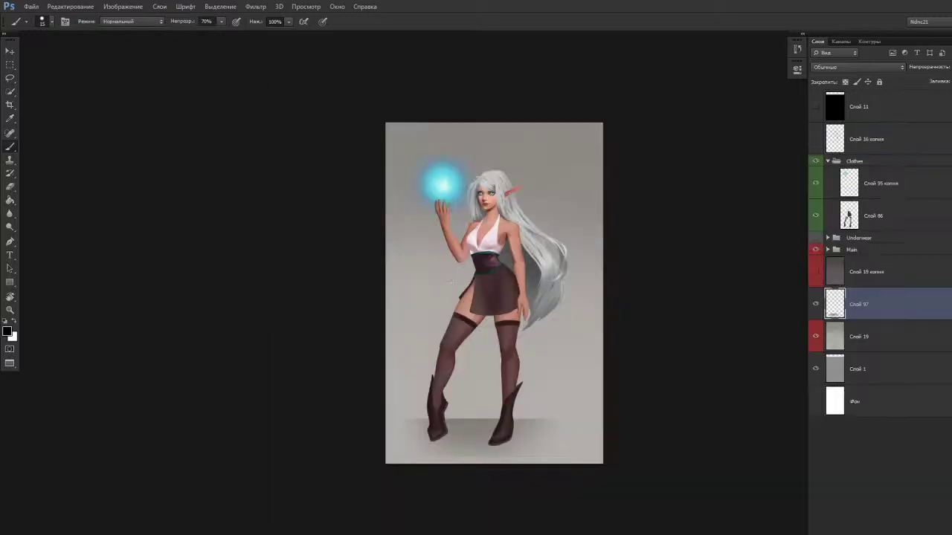
Examine the finished white-haired elf illustration as a reference, close its file, and return to the full-screen face sketch.
{"action": "scroll", "coordinate": [558, 285], "scroll_direction": "up", "scroll_amount": 2}
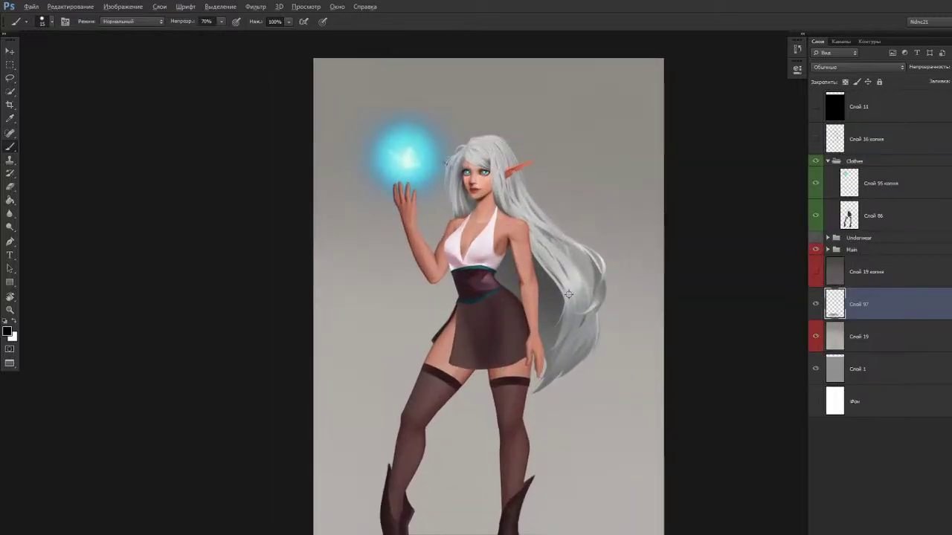
{"action": "scroll", "coordinate": [557, 284], "scroll_direction": "down", "scroll_amount": 1}
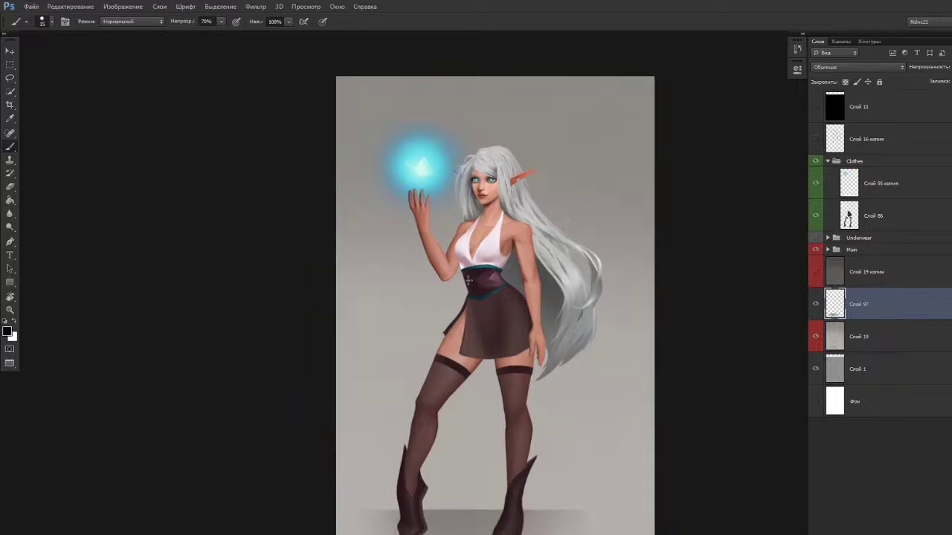
{"action": "left_click_drag", "start_coordinate": [347, 231], "coordinate": [310, 214]}
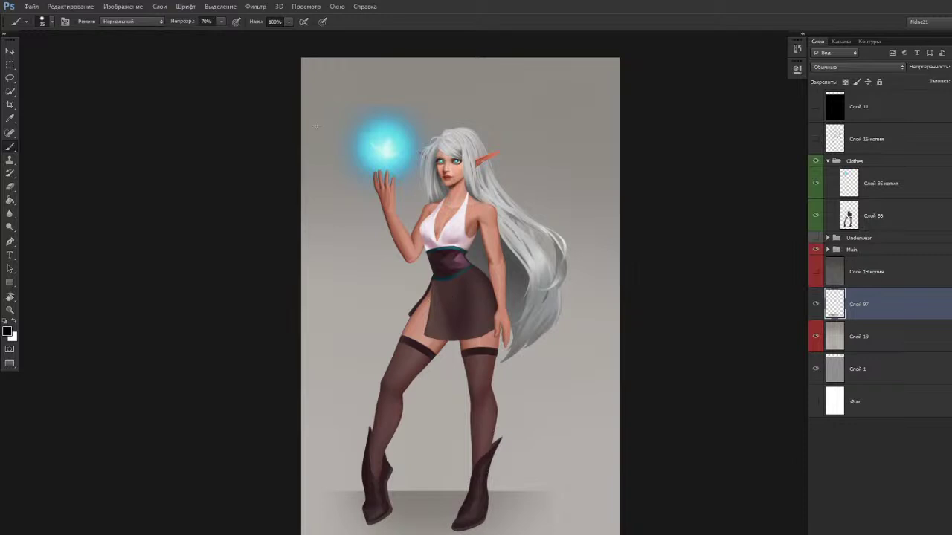
{"action": "key", "text": "f"}
{"action": "key", "text": "f"}
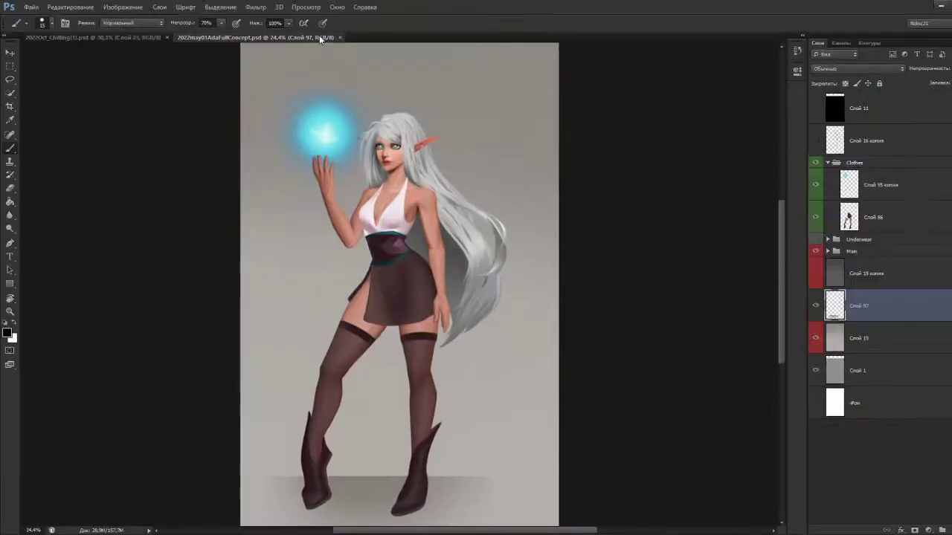
{"action": "left_click", "coordinate": [339, 36]}
{"action": "key", "text": "f"}
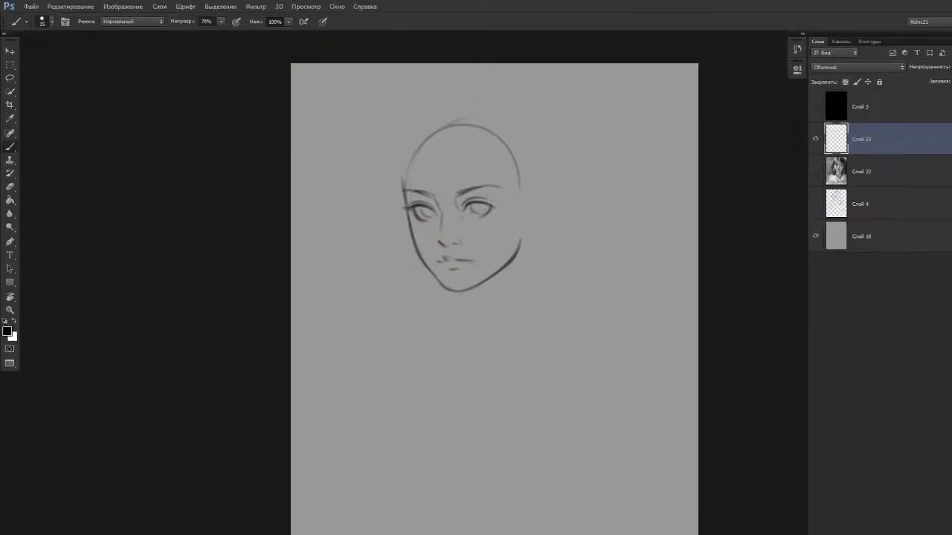
Draw the outline of the ear on the right side of the head and save the document.
{"action": "left_click_drag", "start_coordinate": [359, 246], "coordinate": [348, 255]}
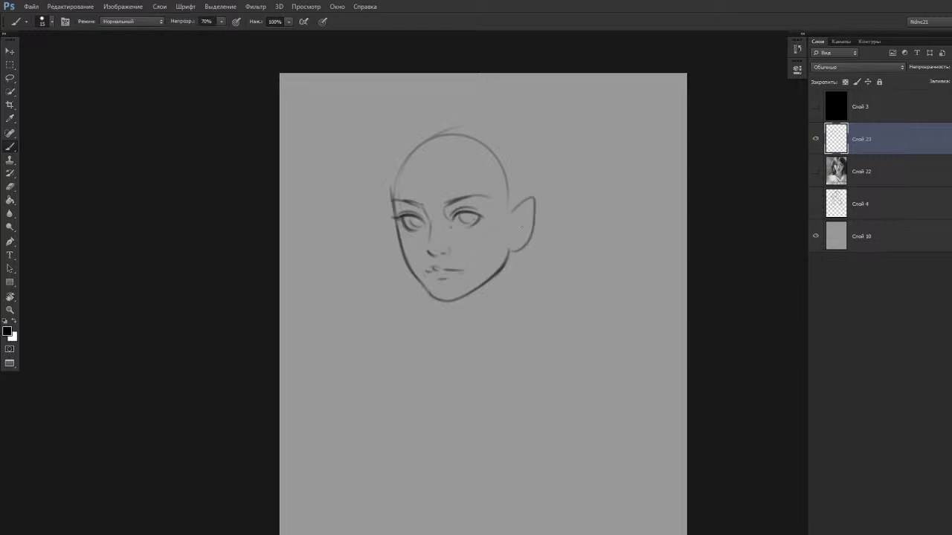
{"action": "left_click_drag", "start_coordinate": [509, 202], "coordinate": [515, 248]}
{"action": "left_click_drag", "start_coordinate": [384, 217], "coordinate": [350, 208]}
{"action": "scroll", "coordinate": [457, 106], "scroll_direction": "down", "scroll_amount": 4}
{"action": "scroll", "coordinate": [459, 97], "scroll_direction": "up", "scroll_amount": 2}
{"action": "key", "text": "ctrl+s"}
Fade the skull circle above the face with the Eraser.
{"action": "key", "text": "e"}
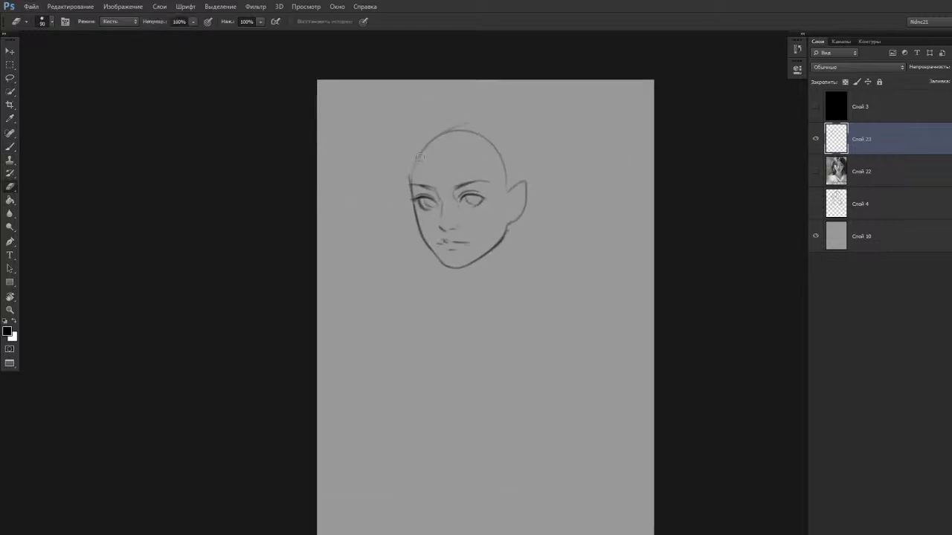
{"action": "mouse_move", "coordinate": [419, 153]}
{"action": "left_mouse_down"}
{"action": "mouse_move", "coordinate": [502, 163]}
{"action": "mouse_move", "coordinate": [460, 137]}
{"action": "mouse_move", "coordinate": [492, 147]}
{"action": "left_mouse_up"}
{"action": "key", "text": "b"}
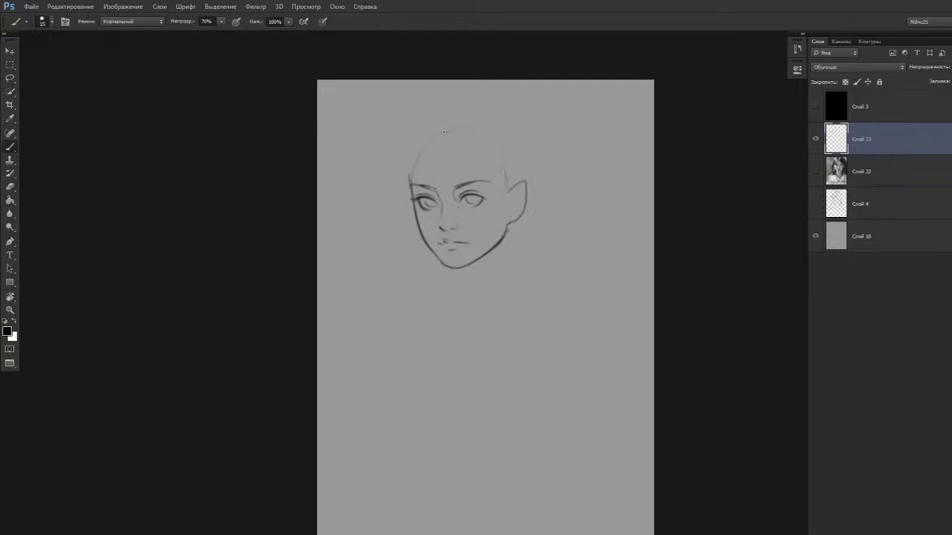
Sketch the hair outline over the left side of the crown, with loose locks falling beside the left cheek.
{"action": "left_click_drag", "start_coordinate": [423, 137], "coordinate": [452, 120]}
{"action": "key", "text": "ctrl+z"}
{"action": "key", "text": "ctrl+z"}
{"action": "mouse_move", "coordinate": [394, 214]}
{"action": "left_mouse_down"}
{"action": "mouse_move", "coordinate": [406, 153]}
{"action": "mouse_move", "coordinate": [413, 257]}
{"action": "left_mouse_up"}
{"action": "key", "text": "ctrl+z"}
{"action": "key", "text": "ctrl+z"}
{"action": "left_click_drag", "start_coordinate": [402, 190], "coordinate": [395, 235]}
{"action": "key", "text": "ctrl+z"}
{"action": "left_click_drag", "start_coordinate": [389, 151], "coordinate": [391, 149]}
{"action": "key", "text": "ctrl+z"}
{"action": "mouse_move", "coordinate": [401, 199]}
{"action": "left_mouse_down"}
{"action": "mouse_move", "coordinate": [422, 269]}
{"action": "mouse_move", "coordinate": [418, 254]}
{"action": "left_mouse_up"}
{"action": "key", "text": "ctrl+z"}
{"action": "key", "text": "ctrl+z"}
{"action": "key", "text": "ctrl+z"}
{"action": "key", "text": "ctrl+z"}
{"action": "left_click_drag", "start_coordinate": [428, 152], "coordinate": [414, 211]}
{"action": "key", "text": "ctrl+z"}
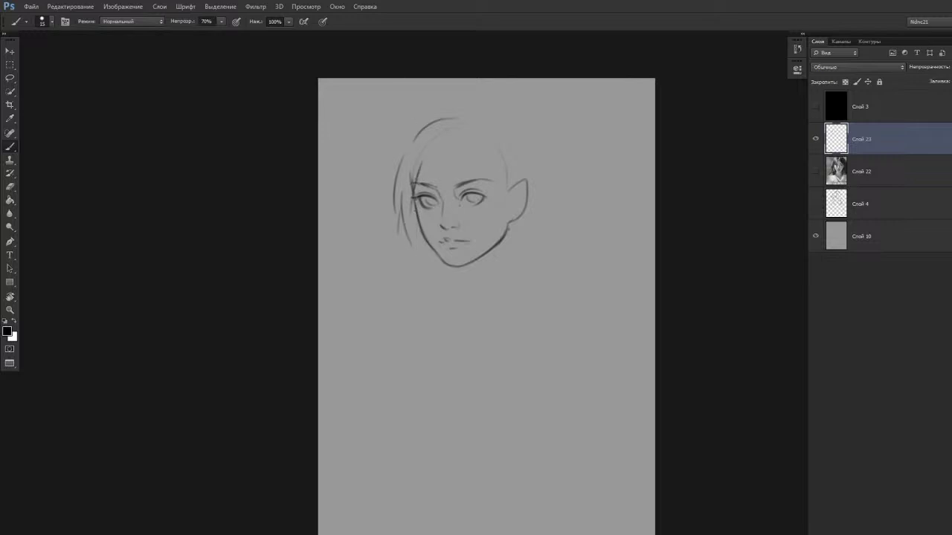
{"action": "key", "text": "ctrl+z"}
Clean up the line at the left temple and draw a curved bang falling over the right side of the forehead.
{"action": "key", "text": "e"}
{"action": "mouse_move", "coordinate": [413, 176]}
{"action": "left_mouse_down"}
{"action": "mouse_move", "coordinate": [414, 193]}
{"action": "mouse_move", "coordinate": [409, 174]}
{"action": "left_mouse_up"}
{"action": "key", "text": "b"}
{"action": "key", "text": "ctrl+z"}
{"action": "key", "text": "ctrl+z"}
{"action": "key", "text": "ctrl+z"}
{"action": "key", "text": "ctrl+z"}
{"action": "key", "text": "ctrl+z"}
{"action": "mouse_move", "coordinate": [421, 132]}
{"action": "left_mouse_down"}
{"action": "mouse_move", "coordinate": [427, 123]}
{"action": "mouse_move", "coordinate": [489, 163]}
{"action": "mouse_move", "coordinate": [503, 210]}
{"action": "left_mouse_up"}
{"action": "key", "text": "ctrl+z"}
{"action": "left_click_drag", "start_coordinate": [475, 141], "coordinate": [501, 207]}
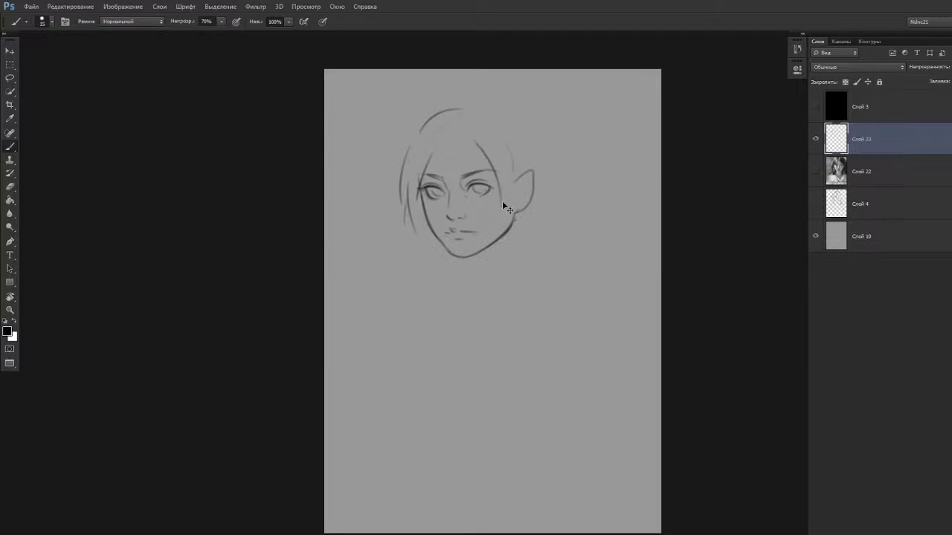
Erase the leftover skull outline on the right side of the head.
{"action": "left_click_drag", "start_coordinate": [467, 162], "coordinate": [467, 169]}
{"action": "key", "text": "e"}
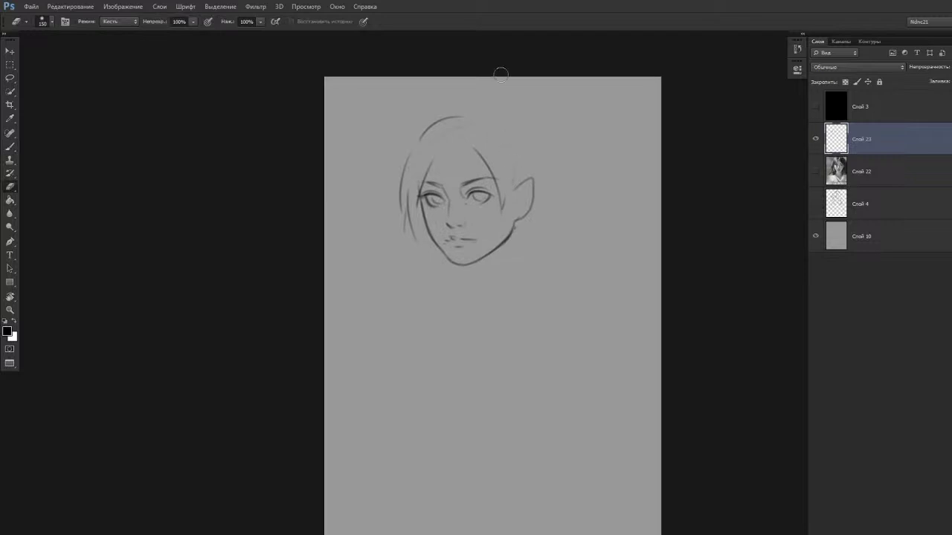
{"action": "left_click_drag", "start_coordinate": [460, 209], "coordinate": [462, 208]}
{"action": "key", "text": "b"}
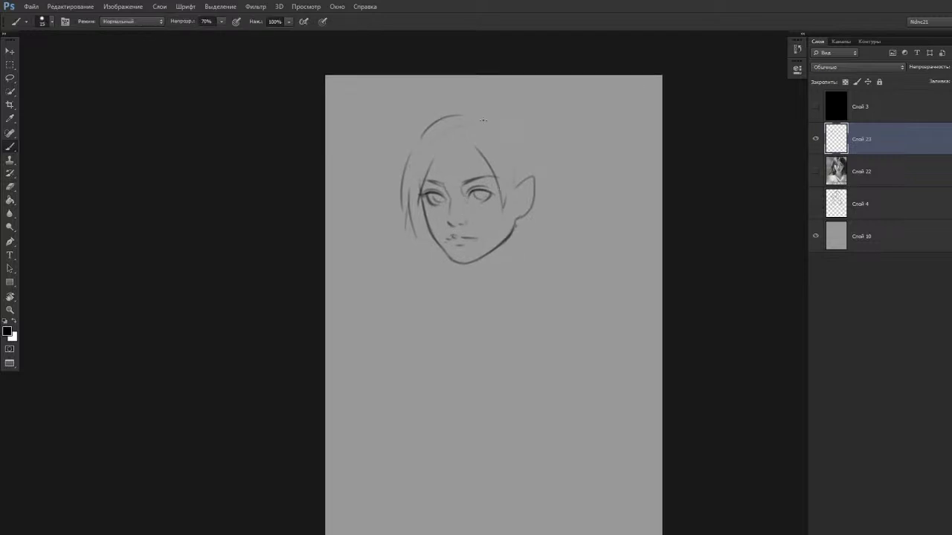
{"action": "left_click_drag", "start_coordinate": [422, 248], "coordinate": [420, 248]}
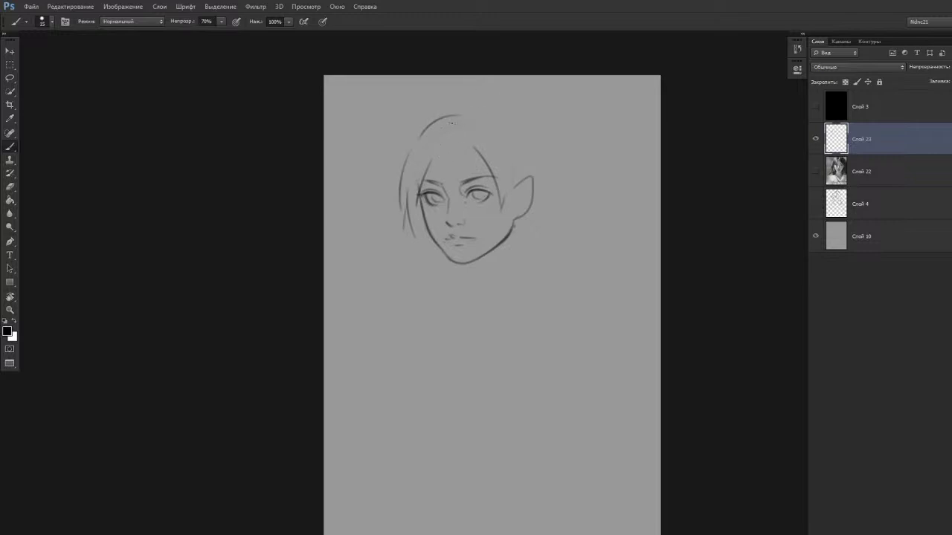
Draw a curved central strand running from the parting down to the inner end of the right eyebrow.
{"action": "mouse_move", "coordinate": [475, 131]}
{"action": "left_mouse_down"}
{"action": "mouse_move", "coordinate": [464, 169]}
{"action": "mouse_move", "coordinate": [485, 187]}
{"action": "left_mouse_up"}
{"action": "key", "text": "ctrl+alt+z"}
{"action": "key", "text": "ctrl+alt+z"}
{"action": "left_click_drag", "start_coordinate": [447, 157], "coordinate": [462, 175]}
{"action": "key", "text": "ctrl+z"}
{"action": "left_click_drag", "start_coordinate": [457, 131], "coordinate": [465, 180]}
Trim the upper ends of the bangs with the Eraser and add a short strand above the left eyebrow.
{"action": "key", "text": "e"}
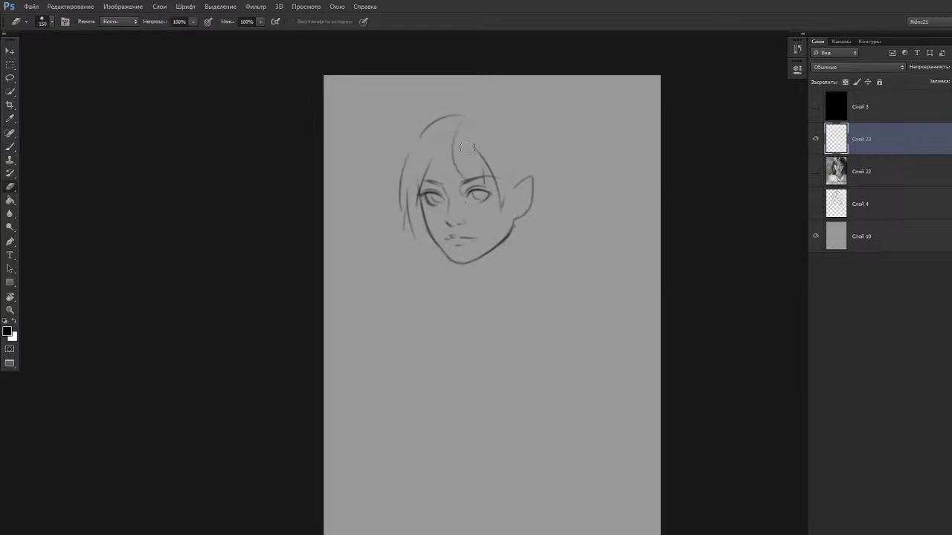
{"action": "left_click_drag", "start_coordinate": [455, 151], "coordinate": [459, 151]}
{"action": "key", "text": "b"}
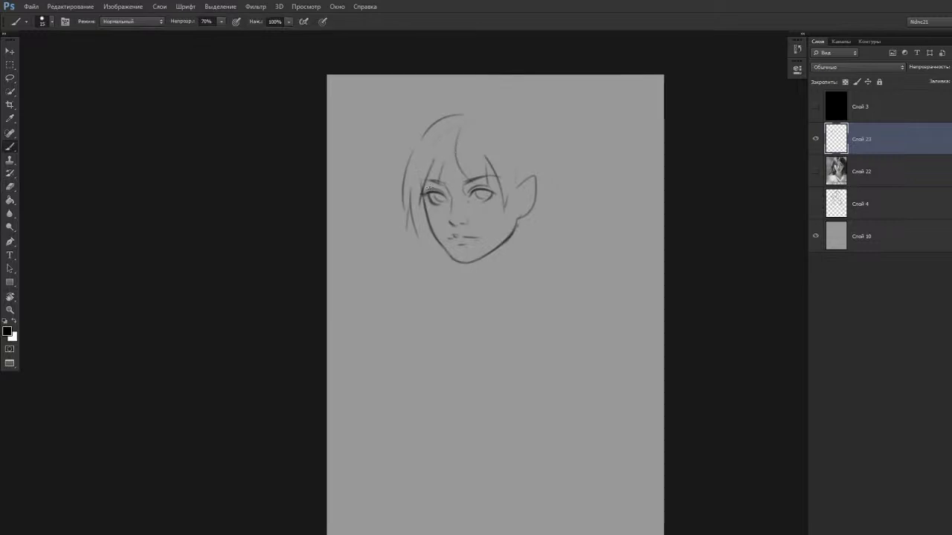
{"action": "key", "text": "e"}
{"action": "left_click_drag", "start_coordinate": [434, 155], "coordinate": [440, 133]}
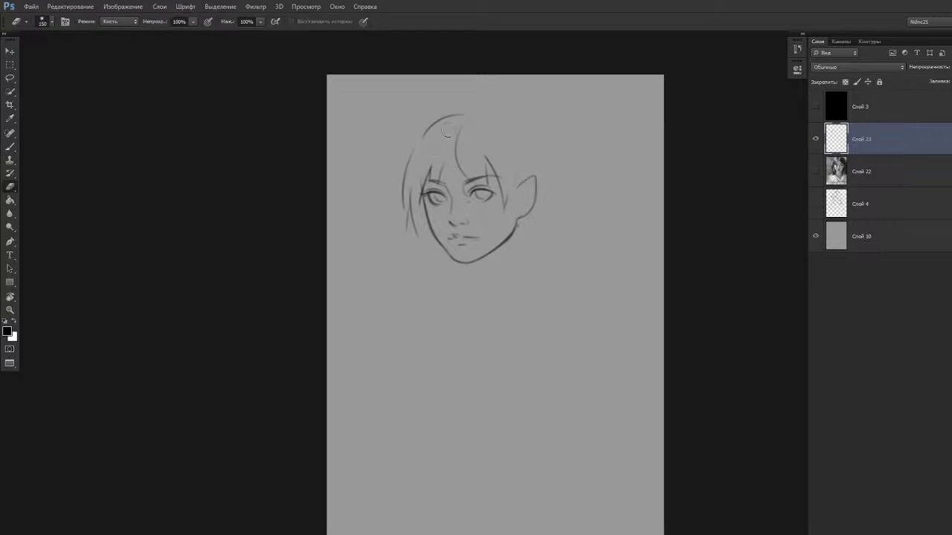
{"action": "key", "text": "b"}
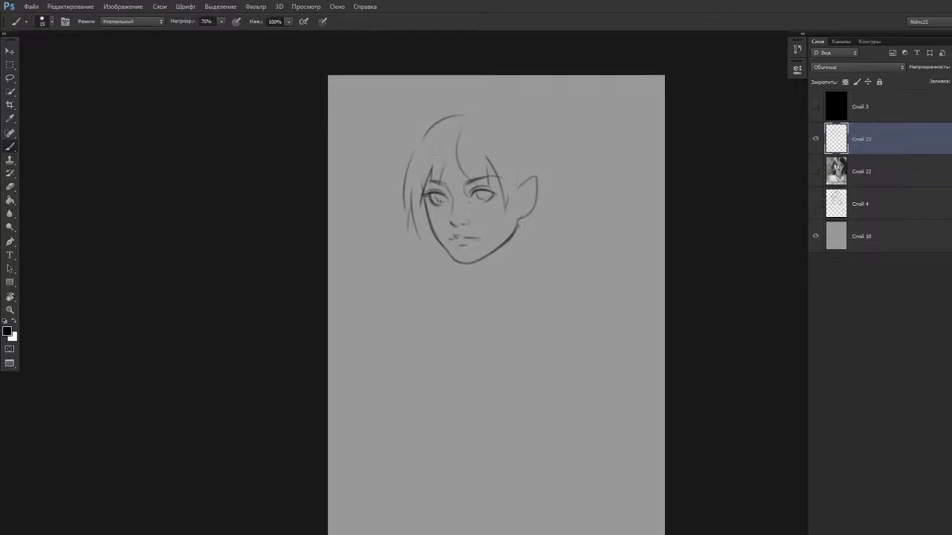
Extend the left lock down toward the jaw and draw a long lock in front of the ear.
{"action": "key", "text": "ctrl+z"}
{"action": "left_click_drag", "start_coordinate": [413, 221], "coordinate": [428, 244]}
{"action": "key", "text": "e"}
{"action": "key", "text": "b"}
{"action": "mouse_move", "coordinate": [518, 187]}
{"action": "left_mouse_down"}
{"action": "mouse_move", "coordinate": [513, 159]}
{"action": "mouse_move", "coordinate": [518, 168]}
{"action": "left_mouse_up"}
{"action": "key", "text": "e"}
{"action": "key", "text": "b"}
Draw the hair outline above the ear and over the right side of the crown.
{"action": "key", "text": "ctrl+z"}
{"action": "key", "text": "ctrl+z"}
{"action": "left_click_drag", "start_coordinate": [526, 184], "coordinate": [522, 156]}
{"action": "mouse_move", "coordinate": [457, 134]}
{"action": "left_mouse_down"}
{"action": "mouse_move", "coordinate": [464, 125]}
{"action": "mouse_move", "coordinate": [522, 139]}
{"action": "left_mouse_up"}
{"action": "key", "text": "ctrl+z"}
{"action": "left_click_drag", "start_coordinate": [473, 115], "coordinate": [501, 137]}
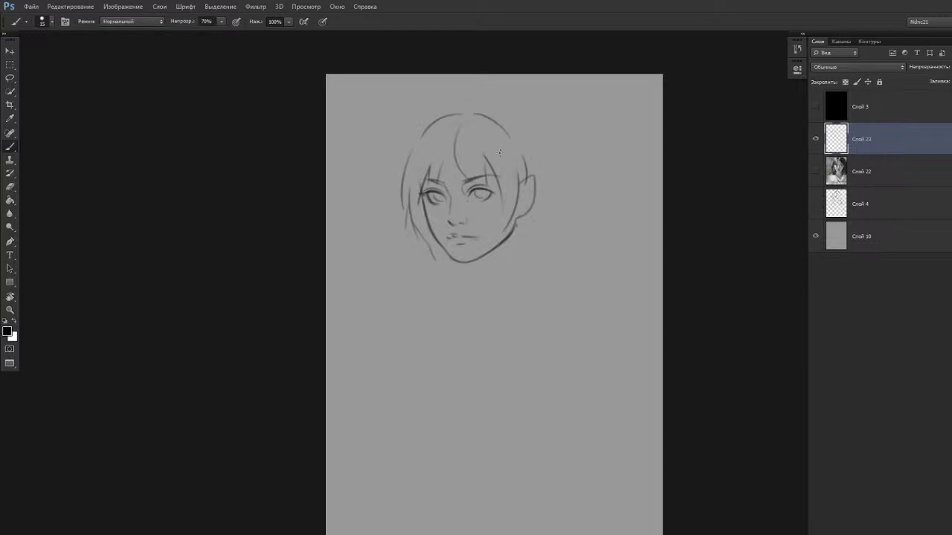
Draw the neck with a long line below the ear and a short line under the chin.
{"action": "scroll", "coordinate": [476, 149], "scroll_direction": "down", "scroll_amount": 1}
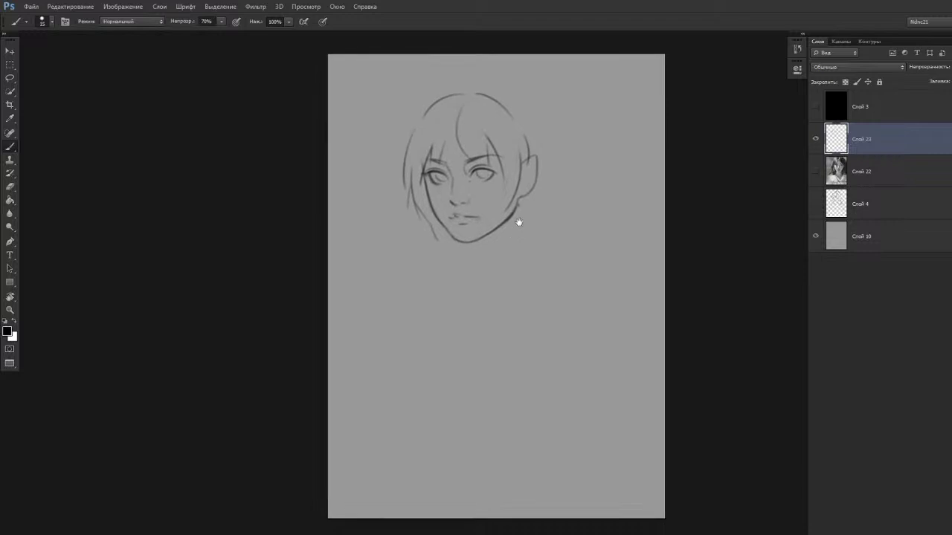
{"action": "key", "text": "ctrl+z"}
{"action": "left_click_drag", "start_coordinate": [522, 197], "coordinate": [521, 260]}
{"action": "key", "text": "ctrl+z"}
{"action": "left_click_drag", "start_coordinate": [466, 243], "coordinate": [467, 261]}
{"action": "key", "text": "ctrl+z"}
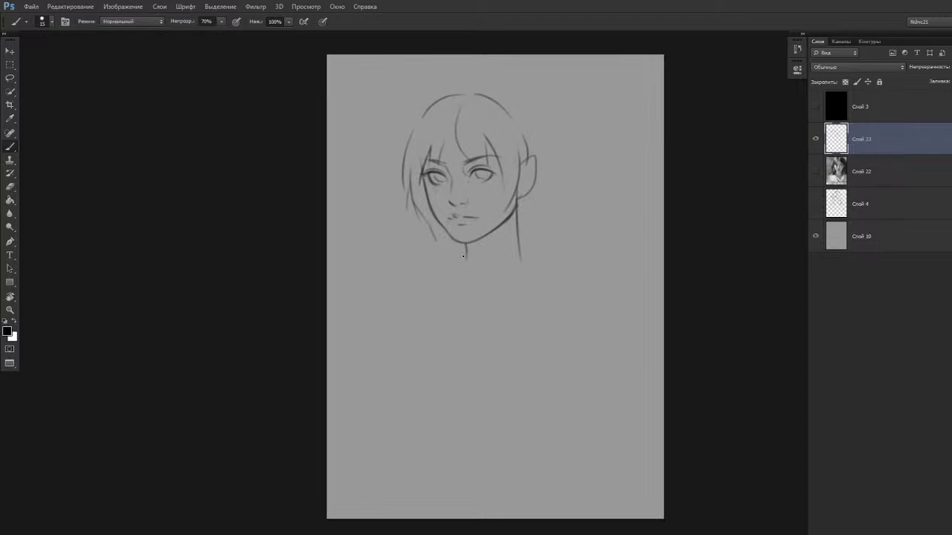
Sketch two long slanted guide lines running down and left from the base of the neck.
{"action": "left_click_drag", "start_coordinate": [442, 310], "coordinate": [441, 313]}
{"action": "left_click_drag", "start_coordinate": [455, 273], "coordinate": [391, 361]}
{"action": "key", "text": "ctrl+z"}
{"action": "mouse_move", "coordinate": [457, 274]}
{"action": "left_mouse_down"}
{"action": "mouse_move", "coordinate": [408, 356]}
{"action": "mouse_move", "coordinate": [500, 355]}
{"action": "mouse_move", "coordinate": [518, 294]}
{"action": "left_mouse_up"}
{"action": "key", "text": "ctrl+z"}
{"action": "key", "text": "ctrl+z"}
{"action": "left_click_drag", "start_coordinate": [490, 371], "coordinate": [521, 266]}
{"action": "key", "text": "ctrl+z"}
{"action": "left_click_drag", "start_coordinate": [498, 346], "coordinate": [522, 256]}
{"action": "key", "text": "ctrl+z"}
{"action": "left_click_drag", "start_coordinate": [496, 368], "coordinate": [519, 280]}
Try to raise the crown of the hair with a new arc and a Lasso selection moved upward.
{"action": "left_click_drag", "start_coordinate": [502, 100], "coordinate": [497, 105]}
{"action": "mouse_move", "coordinate": [441, 132]}
{"action": "left_mouse_down"}
{"action": "mouse_move", "coordinate": [460, 151]}
{"action": "mouse_move", "coordinate": [503, 108]}
{"action": "left_mouse_up"}
{"action": "key", "text": "ctrl+z"}
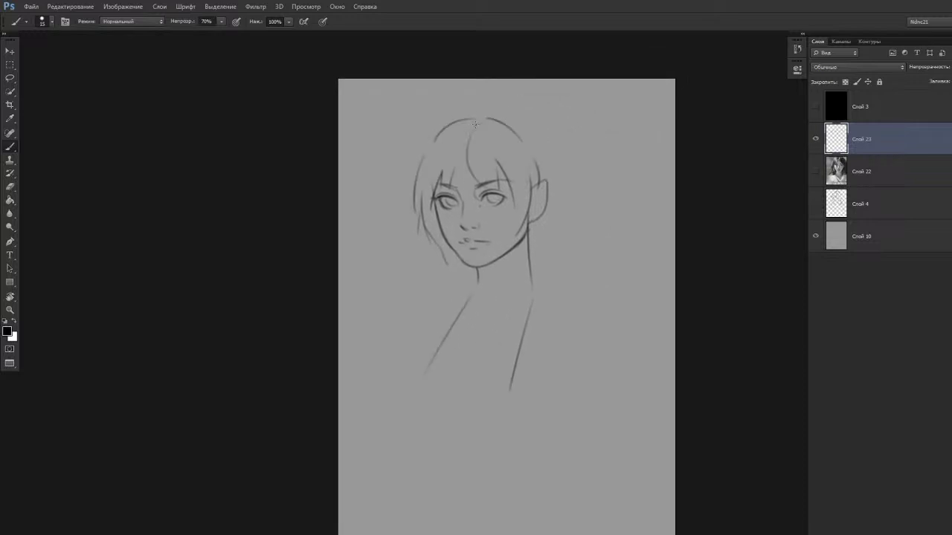
{"action": "key", "text": "l"}
{"action": "mouse_move", "coordinate": [440, 147]}
{"action": "left_mouse_down"}
{"action": "mouse_move", "coordinate": [504, 133]}
{"action": "mouse_move", "coordinate": [418, 125]}
{"action": "left_mouse_up"}
{"action": "key", "text": "v"}
{"action": "left_click_drag", "start_coordinate": [477, 121], "coordinate": [469, 110]}
{"action": "key", "text": "ctrl+d"}
{"action": "key", "text": "b"}
{"action": "key", "text": "ctrl+z"}
Draw a larger outer hair contour above the existing crown line, using one arc on each side.
{"action": "left_click_drag", "start_coordinate": [428, 133], "coordinate": [484, 109]}
{"action": "key", "text": "ctrl+z"}
{"action": "mouse_move", "coordinate": [431, 137]}
{"action": "left_mouse_down"}
{"action": "mouse_move", "coordinate": [483, 108]}
{"action": "mouse_move", "coordinate": [538, 129]}
{"action": "left_mouse_up"}
{"action": "key", "text": "ctrl+z"}
{"action": "left_click_drag", "start_coordinate": [488, 109], "coordinate": [549, 152]}
{"action": "key", "text": "ctrl+z"}
{"action": "left_click_drag", "start_coordinate": [435, 116], "coordinate": [490, 106]}
{"action": "key", "text": "ctrl+z"}
{"action": "key", "text": "ctrl+z"}
{"action": "mouse_move", "coordinate": [423, 130]}
{"action": "left_mouse_down"}
{"action": "mouse_move", "coordinate": [489, 109]}
{"action": "mouse_move", "coordinate": [543, 165]}
{"action": "left_mouse_up"}
{"action": "left_click_drag", "start_coordinate": [513, 114], "coordinate": [539, 141]}
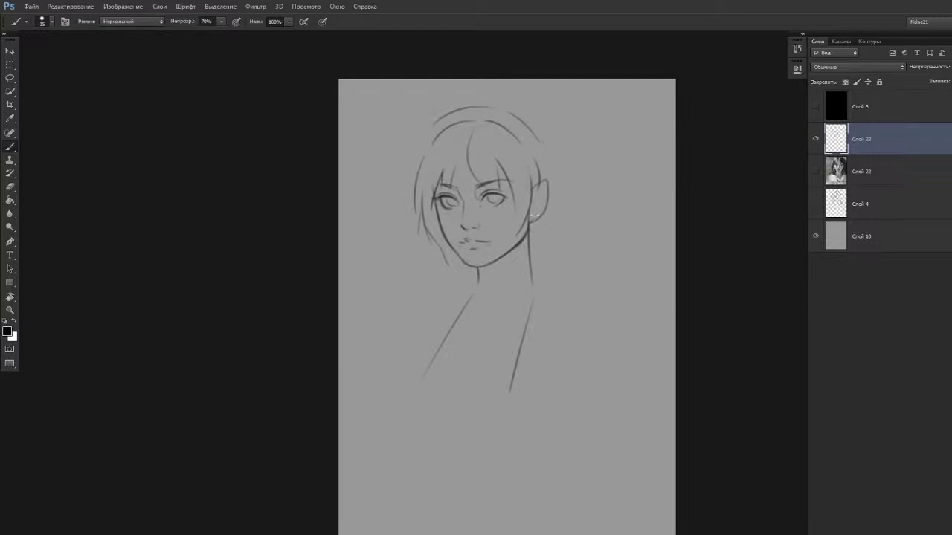
Draw a pointed lock of hair flaring outward behind the ear.
{"action": "mouse_move", "coordinate": [545, 188]}
{"action": "left_mouse_down"}
{"action": "mouse_move", "coordinate": [565, 207]}
{"action": "mouse_move", "coordinate": [562, 179]}
{"action": "left_mouse_up"}
{"action": "key", "text": "ctrl+z"}
{"action": "left_click_drag", "start_coordinate": [576, 217], "coordinate": [551, 167]}
Rework the right side of the outer hair contour so it curves down into the lock behind the ear.
{"action": "scroll", "coordinate": [461, 165], "scroll_direction": "up", "scroll_amount": 1}
{"action": "key", "text": "e"}
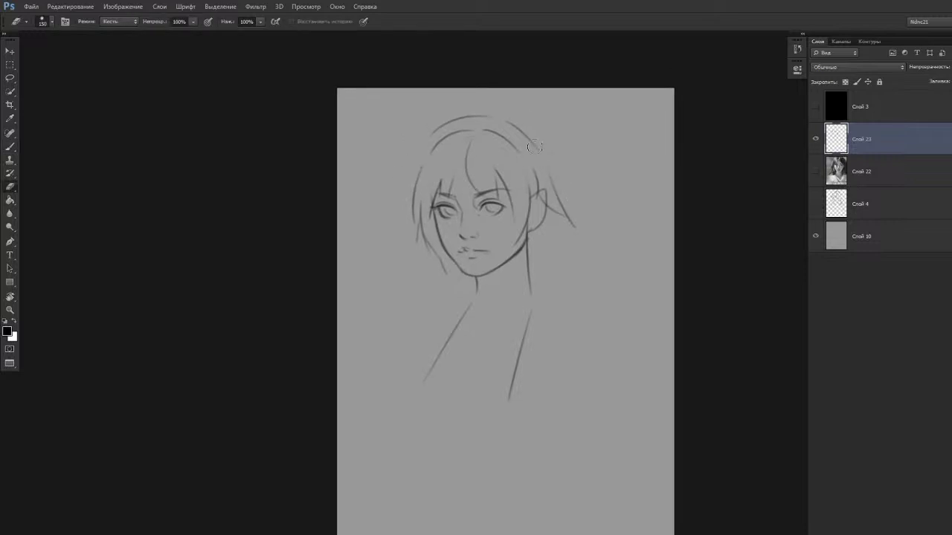
{"action": "key", "text": "b"}
{"action": "left_click_drag", "start_coordinate": [501, 117], "coordinate": [540, 162]}
{"action": "key", "text": "ctrl+z"}
{"action": "left_click_drag", "start_coordinate": [502, 116], "coordinate": [545, 165]}
{"action": "key", "text": "ctrl+z"}
{"action": "key", "text": "ctrl+z"}
{"action": "mouse_move", "coordinate": [495, 117]}
{"action": "left_mouse_down"}
{"action": "mouse_move", "coordinate": [547, 161]}
{"action": "mouse_move", "coordinate": [508, 115]}
{"action": "left_mouse_up"}
{"action": "key", "text": "ctrl+z"}
{"action": "key", "text": "e"}
{"action": "key", "text": "ctrl+z"}
{"action": "key", "text": "b"}
{"action": "key", "text": "ctrl+z"}
{"action": "key", "text": "ctrl+z"}
{"action": "key", "text": "ctrl+z"}
{"action": "key", "text": "ctrl+z"}
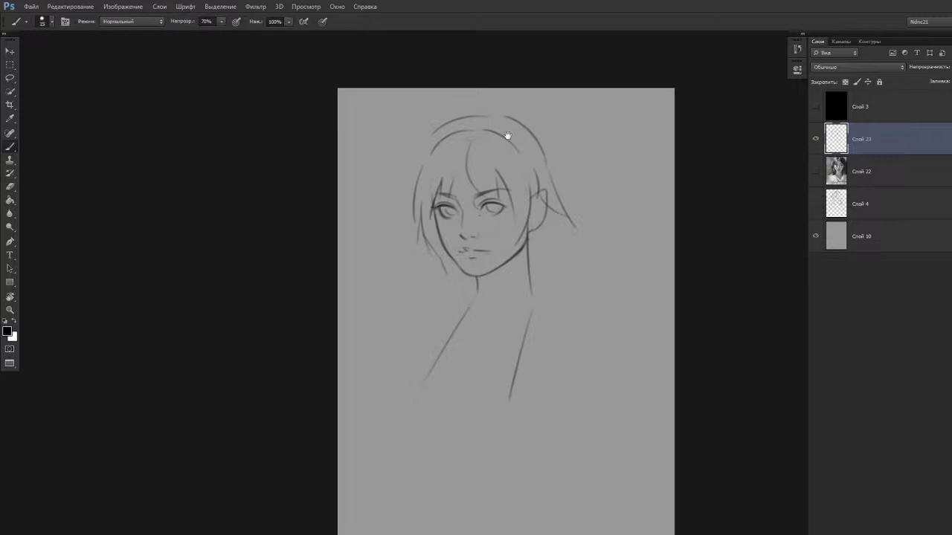
Add short pointed locks below the ear beside the neck and flip the canvas horizontally.
{"action": "scroll", "coordinate": [531, 207], "scroll_direction": "down", "scroll_amount": 1}
{"action": "mouse_move", "coordinate": [538, 251]}
{"action": "left_mouse_down"}
{"action": "mouse_move", "coordinate": [549, 215]}
{"action": "mouse_move", "coordinate": [554, 223]}
{"action": "mouse_move", "coordinate": [549, 193]}
{"action": "mouse_move", "coordinate": [547, 228]}
{"action": "mouse_move", "coordinate": [568, 218]}
{"action": "mouse_move", "coordinate": [567, 228]}
{"action": "mouse_move", "coordinate": [520, 215]}
{"action": "left_mouse_up"}
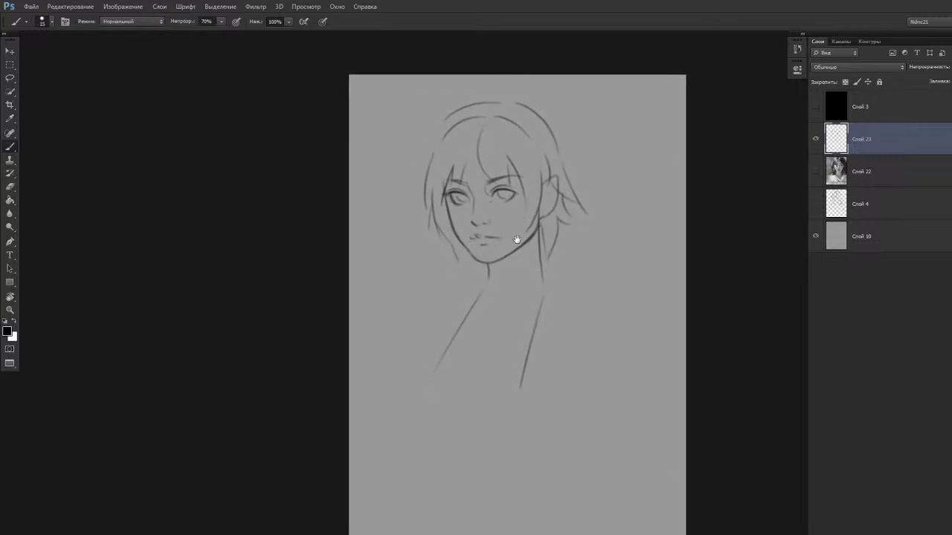
{"action": "key", "text": "ctrl+shift+h"}
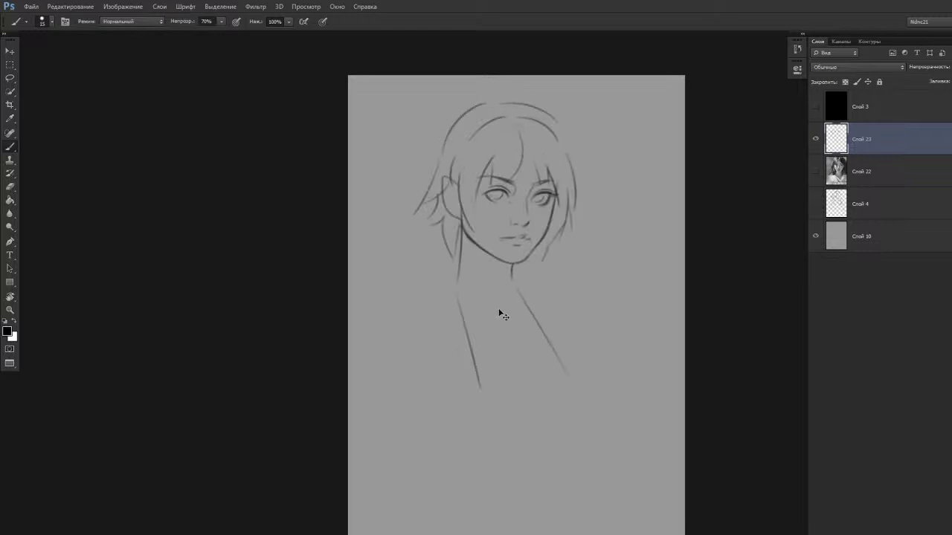
Flip the sketch back, lasso the hair contour behind the ear, and move it slightly outward from the head.
{"action": "key", "text": "h"}
{"action": "left_click_drag", "start_coordinate": [496, 297], "coordinate": [495, 299]}
{"action": "key", "text": "l"}
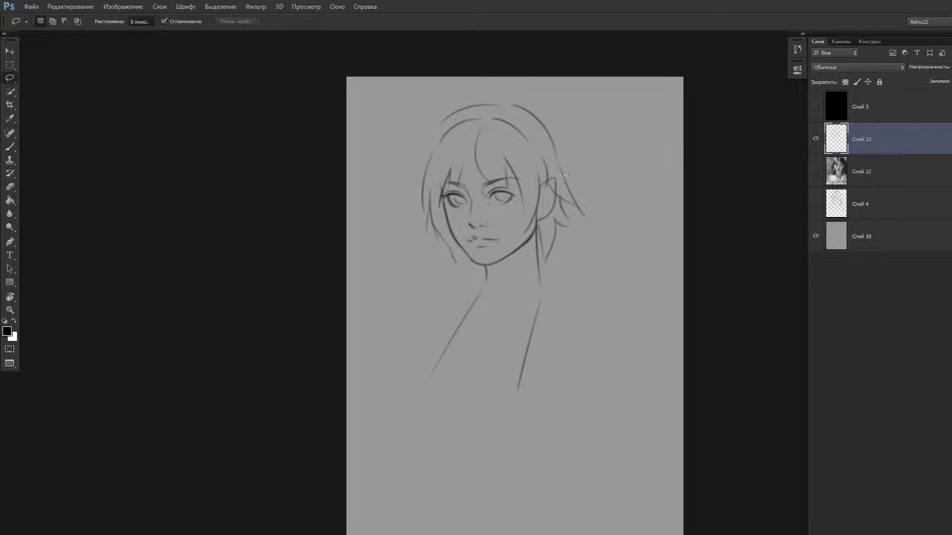
{"action": "mouse_move", "coordinate": [558, 214]}
{"action": "left_mouse_down"}
{"action": "mouse_move", "coordinate": [600, 160]}
{"action": "mouse_move", "coordinate": [520, 95]}
{"action": "left_mouse_up"}
{"action": "key", "text": "v"}
{"action": "left_click_drag", "start_coordinate": [559, 145], "coordinate": [565, 148]}
{"action": "key", "text": "ctrl+d"}
{"action": "key", "text": "ctrl+shift+h"}
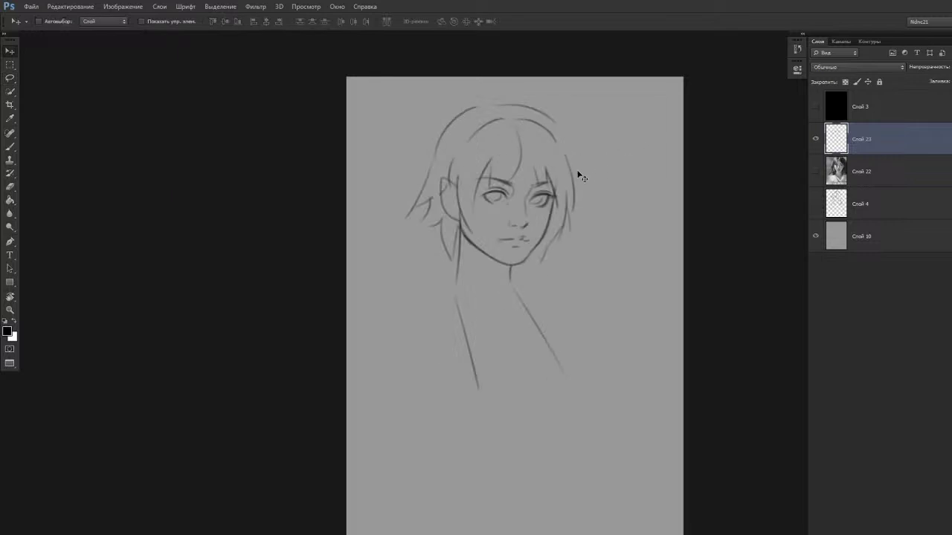
Restore the unmirrored view and nudge the selected hair contour behind the ear a little further outward.
{"action": "key", "text": "h"}
{"action": "key", "text": "ctrl+alt+z"}
{"action": "key", "text": "ctrl+alt+z"}
{"action": "key", "text": "ctrl+alt+z"}
{"action": "key", "text": "ctrl+alt+z"}
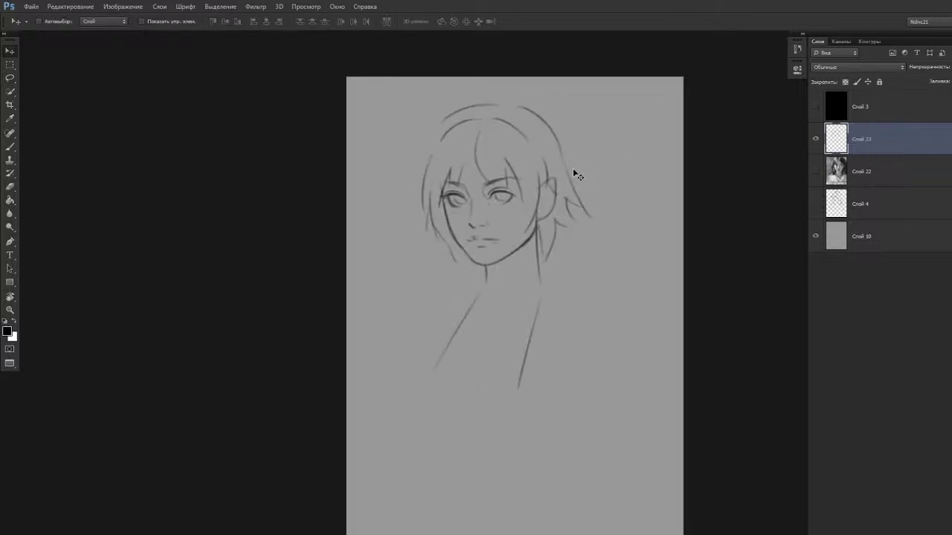
{"action": "left_click_drag", "start_coordinate": [565, 168], "coordinate": [574, 181]}
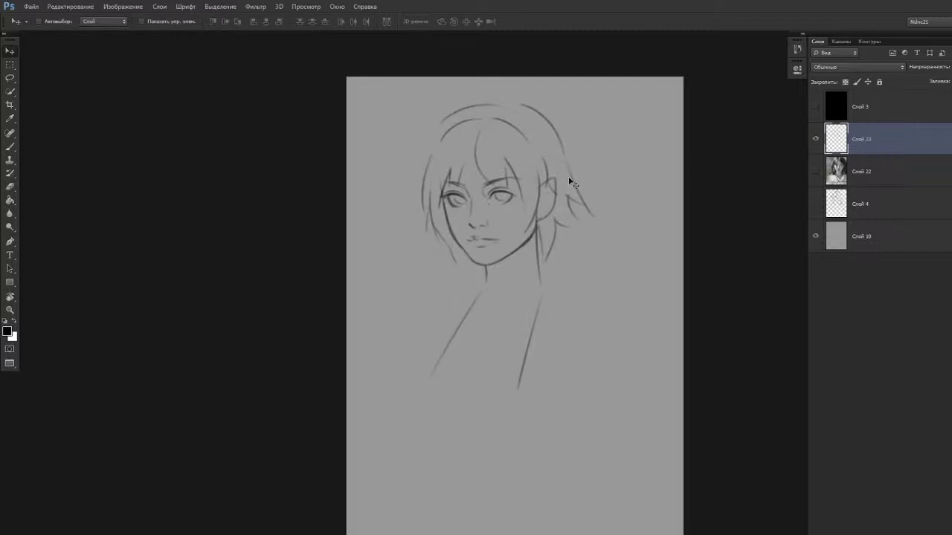
Erase the outer hair arc on the far side of the crown and redraw it as a smooth curve meeting the other arc.
{"action": "key", "text": "e"}
{"action": "mouse_move", "coordinate": [446, 123]}
{"action": "left_mouse_down"}
{"action": "mouse_move", "coordinate": [529, 108]}
{"action": "mouse_move", "coordinate": [444, 140]}
{"action": "left_mouse_up"}
{"action": "key", "text": "b"}
{"action": "key", "text": "ctrl+z"}
{"action": "key", "text": "ctrl+z"}
{"action": "key", "text": "ctrl+z"}
{"action": "key", "text": "ctrl+z"}
{"action": "key", "text": "ctrl+z"}
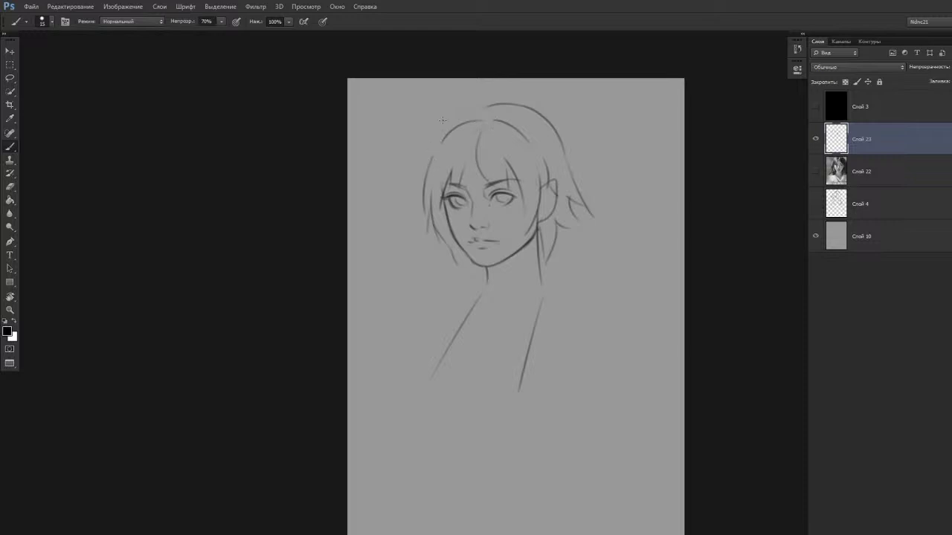
{"action": "left_click_drag", "start_coordinate": [485, 105], "coordinate": [448, 122]}
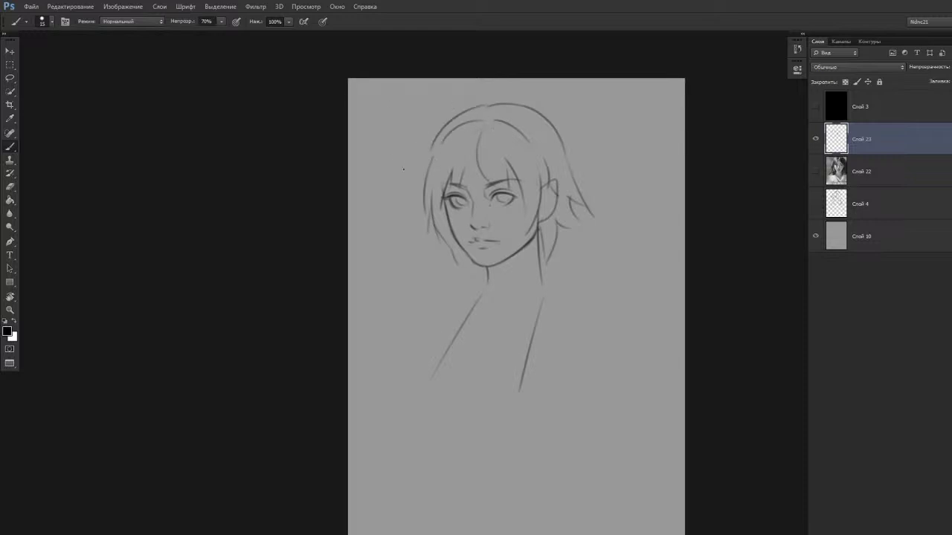
Draw a pointed lock of hair flaring outward on the far side of the face.
{"action": "key", "text": "ctrl+z"}
{"action": "left_click_drag", "start_coordinate": [428, 159], "coordinate": [405, 204]}
{"action": "key", "text": "ctrl+z"}
{"action": "left_click_drag", "start_coordinate": [378, 217], "coordinate": [383, 202]}
{"action": "key", "text": "ctrl+h"}
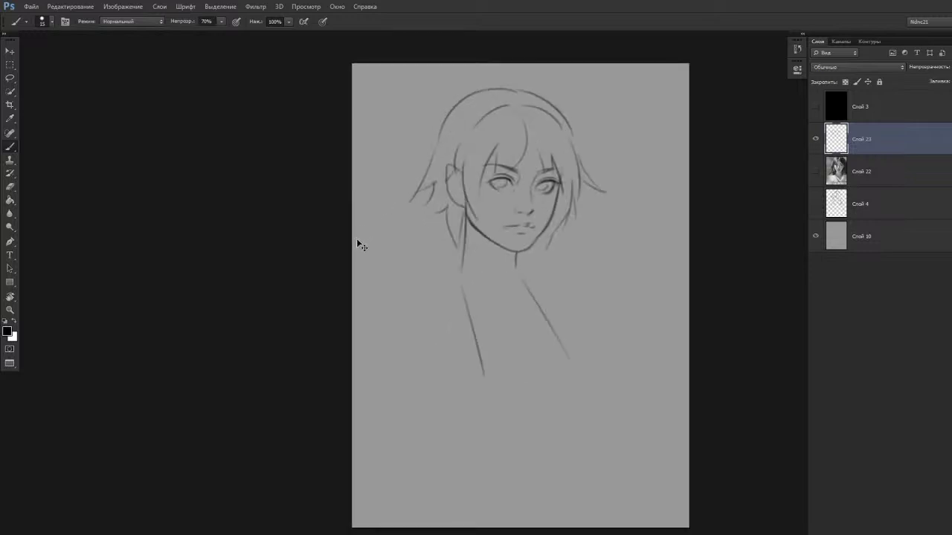
{"action": "key", "text": "ctrl+h"}
{"action": "left_click_drag", "start_coordinate": [415, 265], "coordinate": [416, 267]}
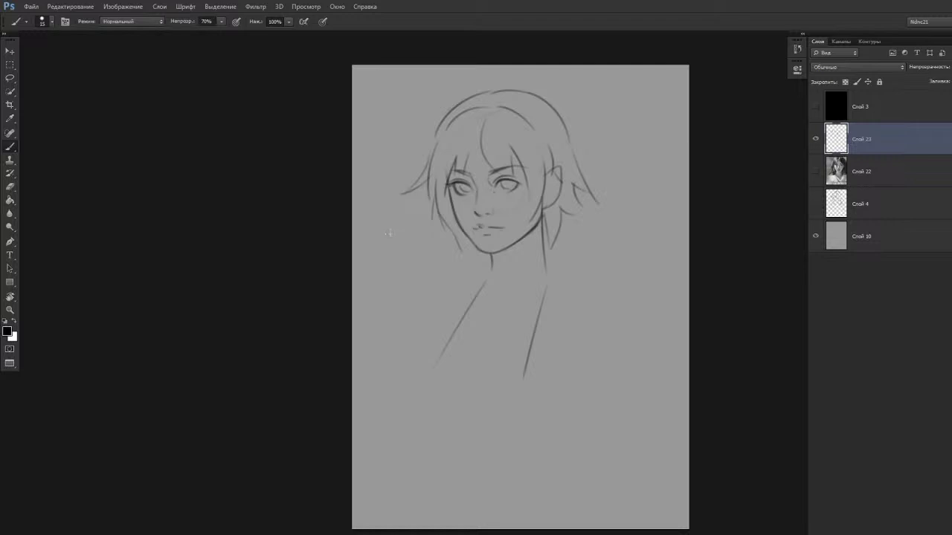
{"action": "left_click_drag", "start_coordinate": [330, 325], "coordinate": [343, 327]}
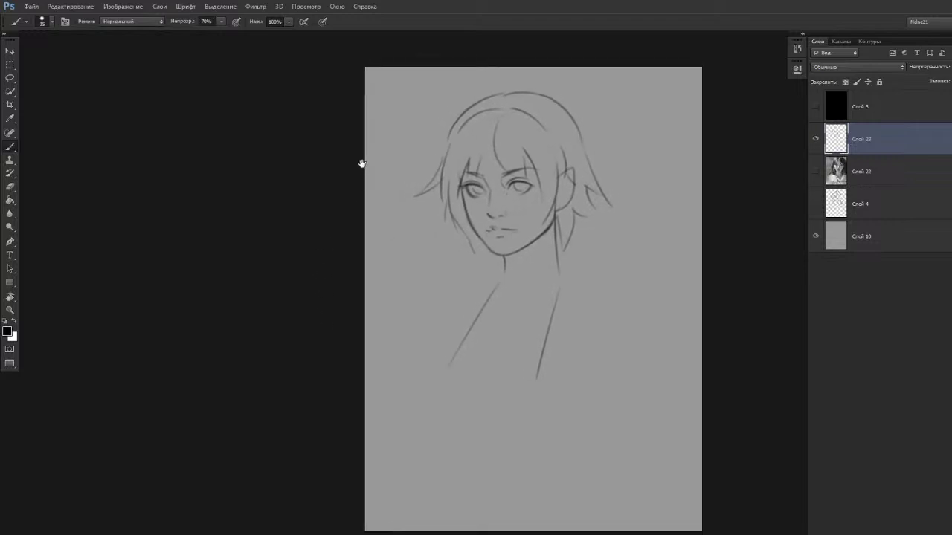
Erase part of the upper hair contour above the far-side lock and redraw it as a cleaner curve.
{"action": "key", "text": "e"}
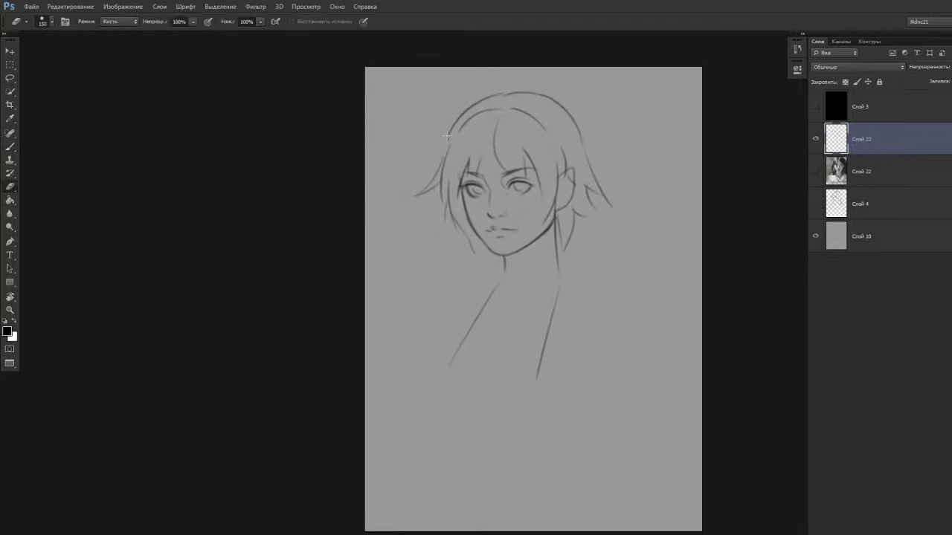
{"action": "left_click_drag", "start_coordinate": [449, 134], "coordinate": [470, 104]}
{"action": "key", "text": "b"}
{"action": "left_click_drag", "start_coordinate": [449, 140], "coordinate": [494, 98]}
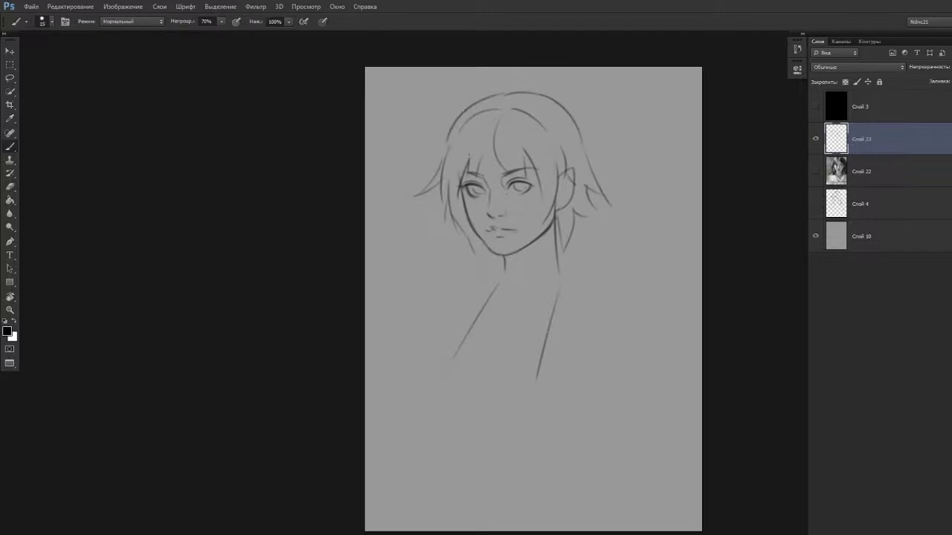
{"action": "left_click_drag", "start_coordinate": [436, 213], "coordinate": [435, 212]}
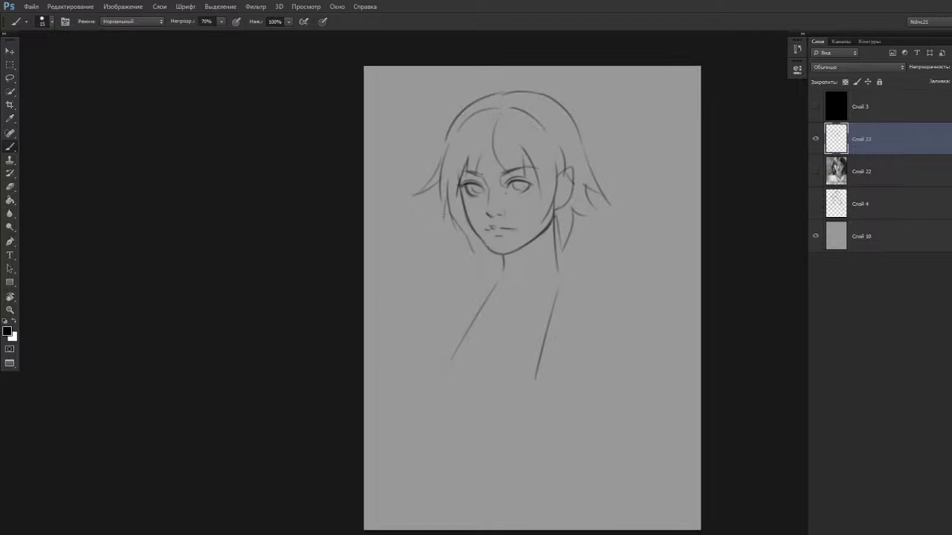
{"action": "key", "text": "e"}
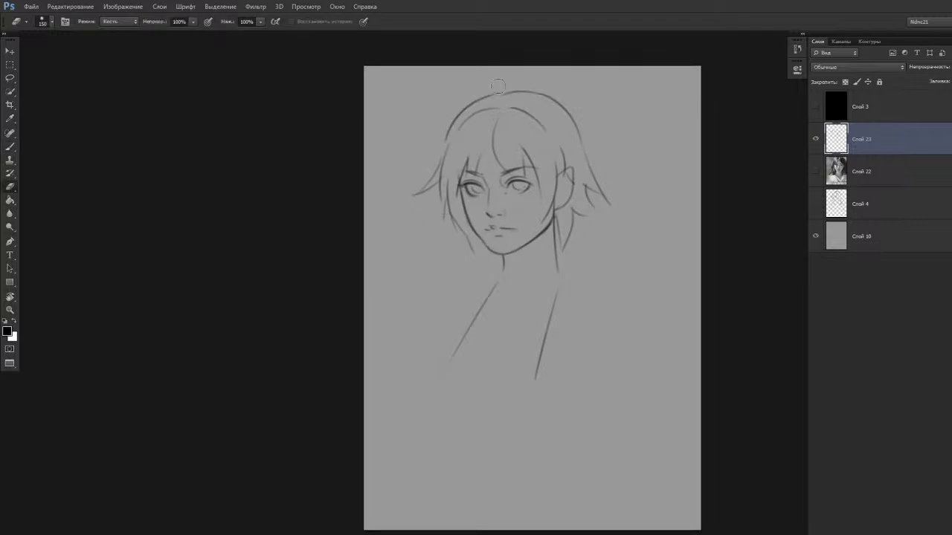
{"action": "scroll", "coordinate": [463, 133], "scroll_direction": "down", "scroll_amount": 2}
Draw a long, slightly sloping shoulder guide line across the base of the neck.
{"action": "key", "text": "b"}
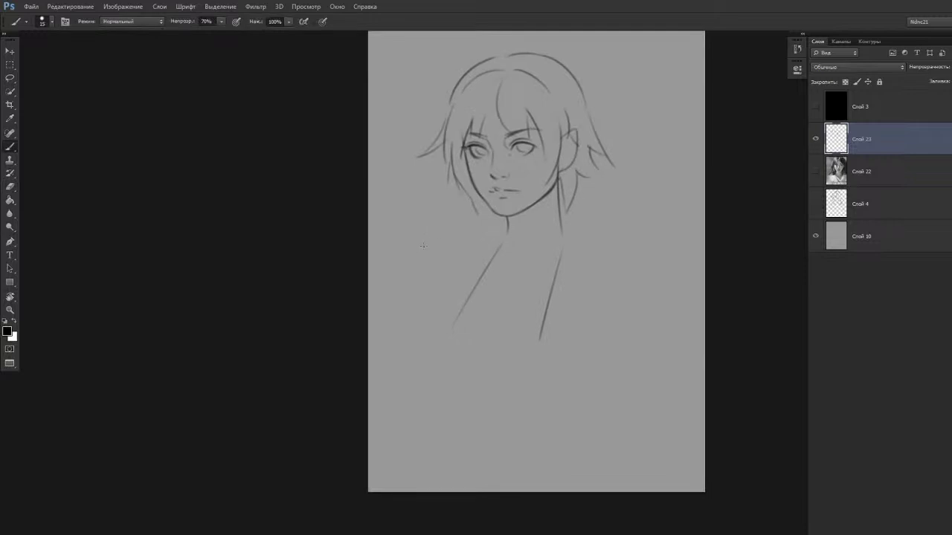
{"action": "left_click_drag", "start_coordinate": [408, 252], "coordinate": [548, 249]}
{"action": "key", "text": "ctrl+z"}
{"action": "mouse_move", "coordinate": [448, 236]}
{"action": "left_mouse_down"}
{"action": "mouse_move", "coordinate": [577, 232]}
{"action": "mouse_move", "coordinate": [662, 259]}
{"action": "left_mouse_up"}
{"action": "key", "text": "ctrl+z"}
{"action": "key", "text": "ctrl+z"}
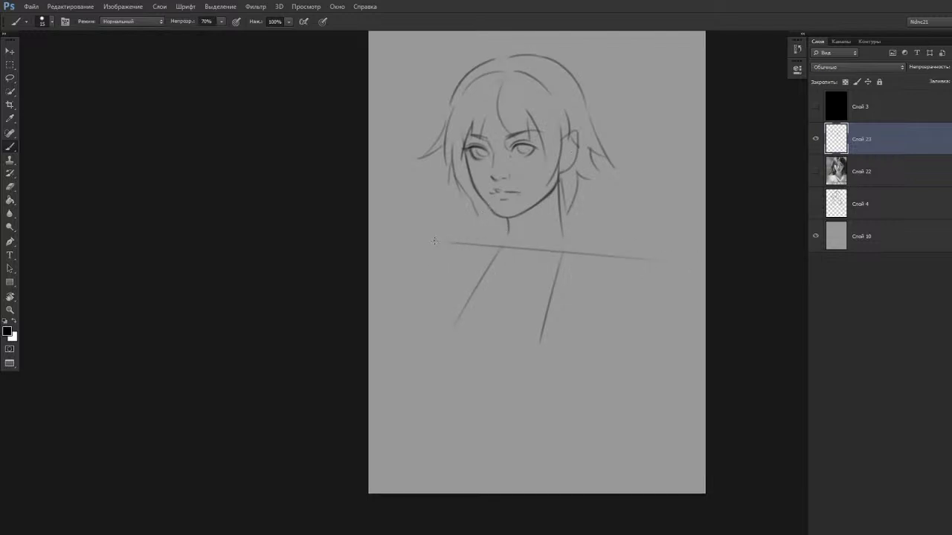
{"action": "key", "text": "ctrl+z"}
Draw the trapezius slopes from both sides of the neck down to the ends of the shoulder line.
{"action": "left_click_drag", "start_coordinate": [437, 239], "coordinate": [496, 238]}
{"action": "key", "text": "ctrl+z"}
{"action": "key", "text": "ctrl+z"}
{"action": "mouse_move", "coordinate": [435, 245]}
{"action": "left_mouse_down"}
{"action": "mouse_move", "coordinate": [495, 237]}
{"action": "mouse_move", "coordinate": [473, 257]}
{"action": "left_mouse_up"}
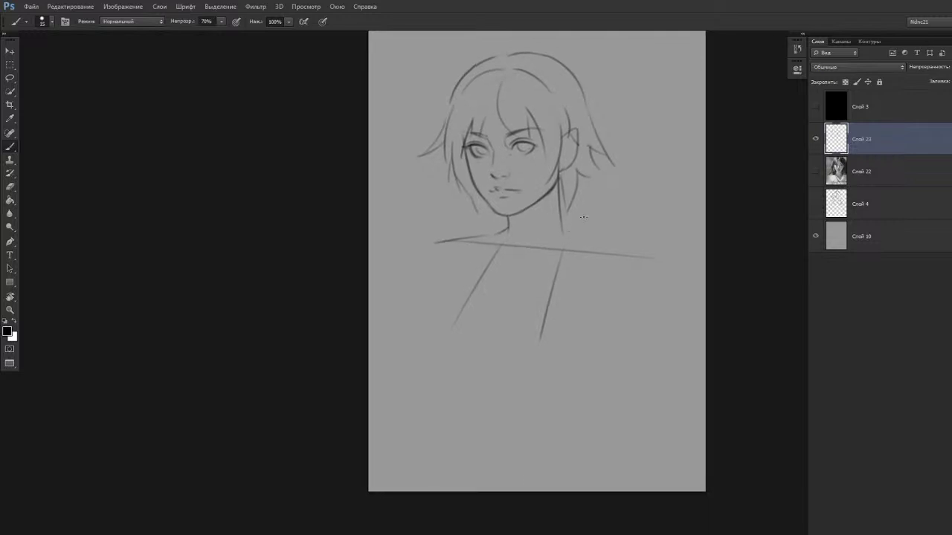
{"action": "left_click_drag", "start_coordinate": [563, 215], "coordinate": [635, 255]}
{"action": "key", "text": "ctrl+z"}
{"action": "key", "text": "ctrl+z"}
{"action": "key", "text": "ctrl+z"}
{"action": "left_click_drag", "start_coordinate": [554, 230], "coordinate": [541, 265]}
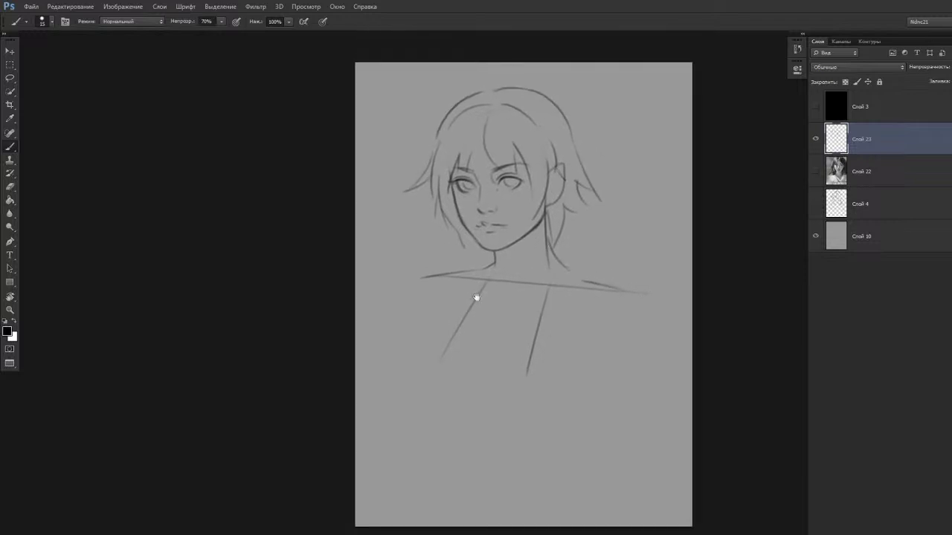
{"action": "left_click_drag", "start_coordinate": [467, 342], "coordinate": [463, 355]}
{"action": "left_click_drag", "start_coordinate": [442, 226], "coordinate": [445, 230]}
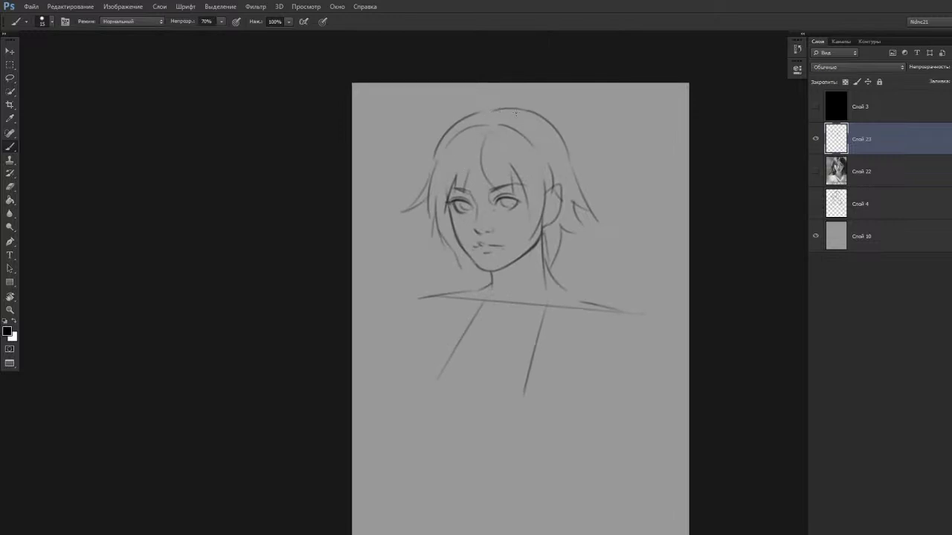
Sketch the raised upper arc of a ponytail above the back of the crown.
{"action": "left_click_drag", "start_coordinate": [499, 108], "coordinate": [565, 146]}
{"action": "key", "text": "ctrl+z"}
{"action": "left_click_drag", "start_coordinate": [475, 114], "coordinate": [513, 109]}
{"action": "key", "text": "ctrl+z"}
{"action": "left_click_drag", "start_coordinate": [499, 209], "coordinate": [500, 232], "text": "ctrl"}
{"action": "mouse_move", "coordinate": [482, 125]}
{"action": "left_mouse_down"}
{"action": "mouse_move", "coordinate": [508, 101]}
{"action": "mouse_move", "coordinate": [553, 120]}
{"action": "mouse_move", "coordinate": [591, 180]}
{"action": "mouse_move", "coordinate": [599, 266]}
{"action": "left_mouse_up"}
{"action": "key", "text": "ctrl+z"}
Draw the ponytail's outer edge falling behind the head and curling inward at its tip.
{"action": "mouse_move", "coordinate": [580, 188]}
{"action": "left_mouse_down"}
{"action": "mouse_move", "coordinate": [610, 229]}
{"action": "mouse_move", "coordinate": [601, 265]}
{"action": "mouse_move", "coordinate": [618, 212]}
{"action": "mouse_move", "coordinate": [598, 264]}
{"action": "mouse_move", "coordinate": [653, 200]}
{"action": "left_mouse_up"}
{"action": "key", "text": "ctrl+z"}
{"action": "key", "text": "ctrl+z"}
{"action": "key", "text": "ctrl+z"}
{"action": "key", "text": "ctrl+z"}
{"action": "left_click_drag", "start_coordinate": [615, 243], "coordinate": [598, 265]}
{"action": "key", "text": "ctrl+z"}
{"action": "left_click_drag", "start_coordinate": [611, 212], "coordinate": [606, 261]}
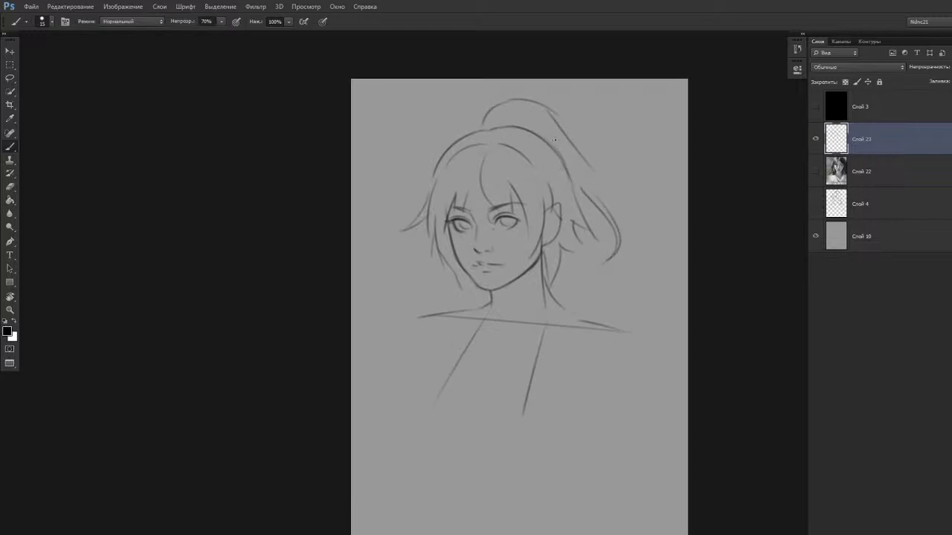
Draw inner curves at the ponytail's base where it meets the crown.
{"action": "left_click_drag", "start_coordinate": [546, 171], "coordinate": [547, 167]}
{"action": "mouse_move", "coordinate": [487, 229]}
{"action": "left_mouse_down"}
{"action": "mouse_move", "coordinate": [498, 198]}
{"action": "mouse_move", "coordinate": [508, 200]}
{"action": "mouse_move", "coordinate": [500, 236]}
{"action": "left_mouse_up"}
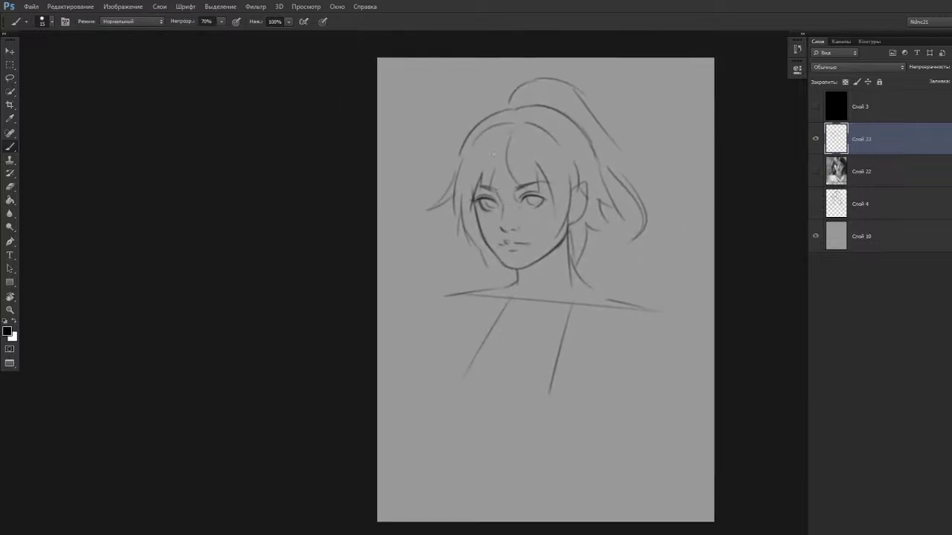
{"action": "left_click_drag", "start_coordinate": [502, 180], "coordinate": [491, 142]}
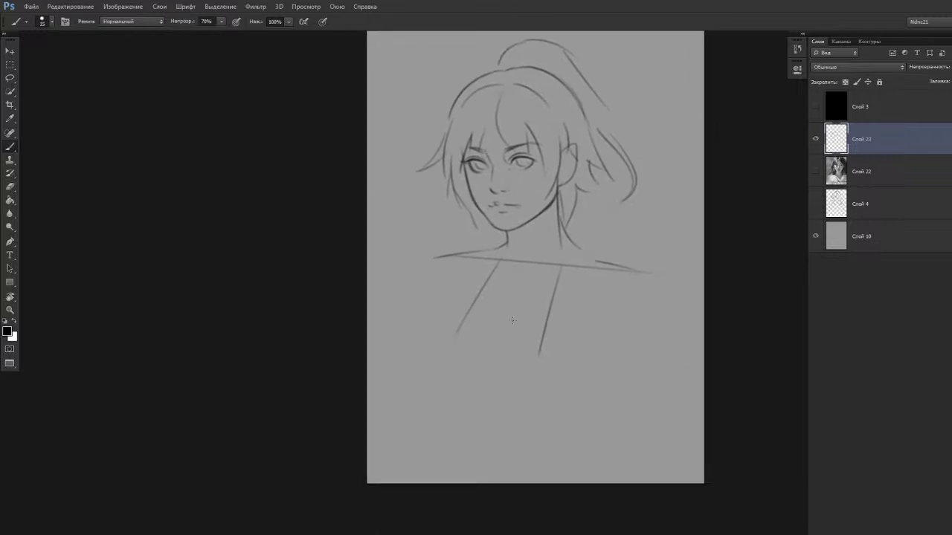
{"action": "left_click_drag", "start_coordinate": [539, 248], "coordinate": [529, 276]}
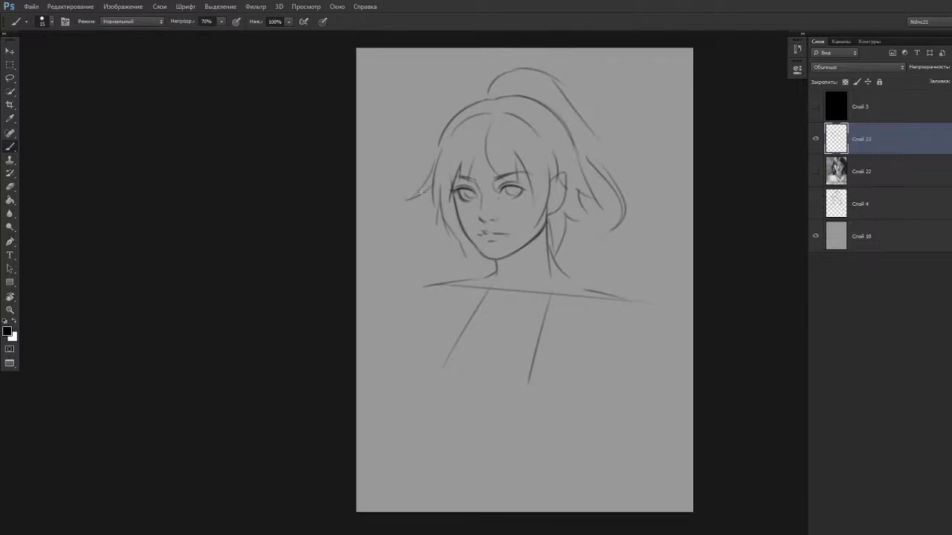
{"action": "left_click_drag", "start_coordinate": [348, 243], "coordinate": [349, 245]}
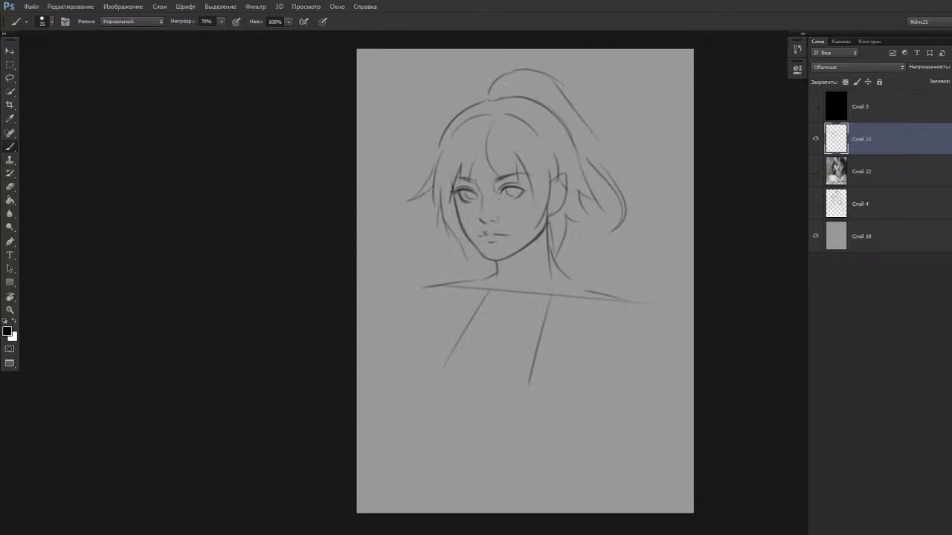
{"action": "mouse_move", "coordinate": [491, 97]}
{"action": "left_mouse_down"}
{"action": "mouse_move", "coordinate": [527, 72]}
{"action": "mouse_move", "coordinate": [544, 111]}
{"action": "left_mouse_up"}
{"action": "key", "text": "ctrl+shift+h"}
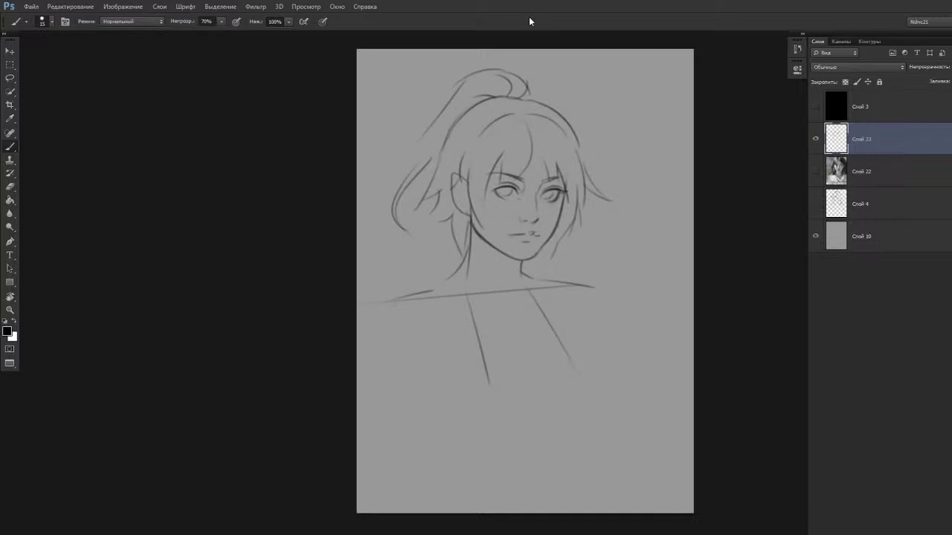
{"action": "key", "text": "ctrl+shift+h"}
Flip the sketch horizontally to check the ponytail in mirror view.
{"action": "key", "text": "l"}
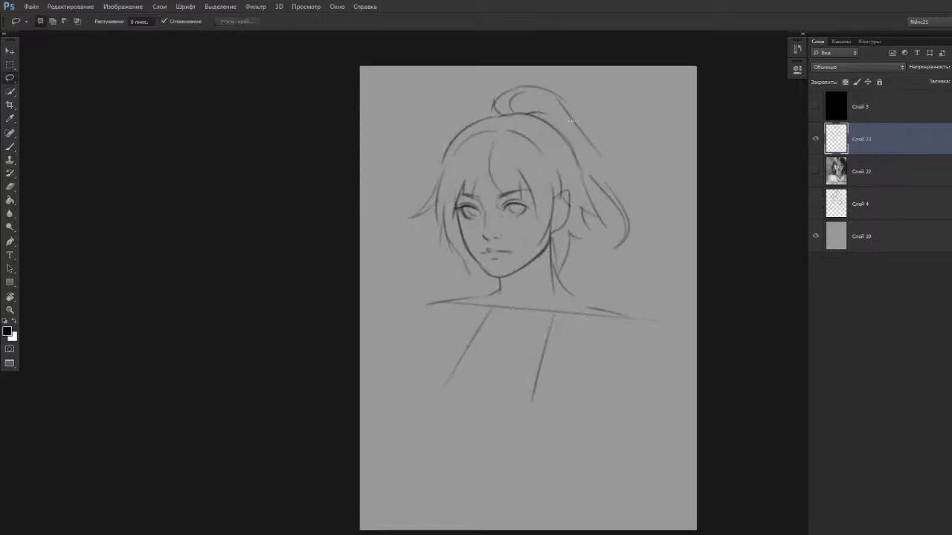
{"action": "key", "text": "b"}
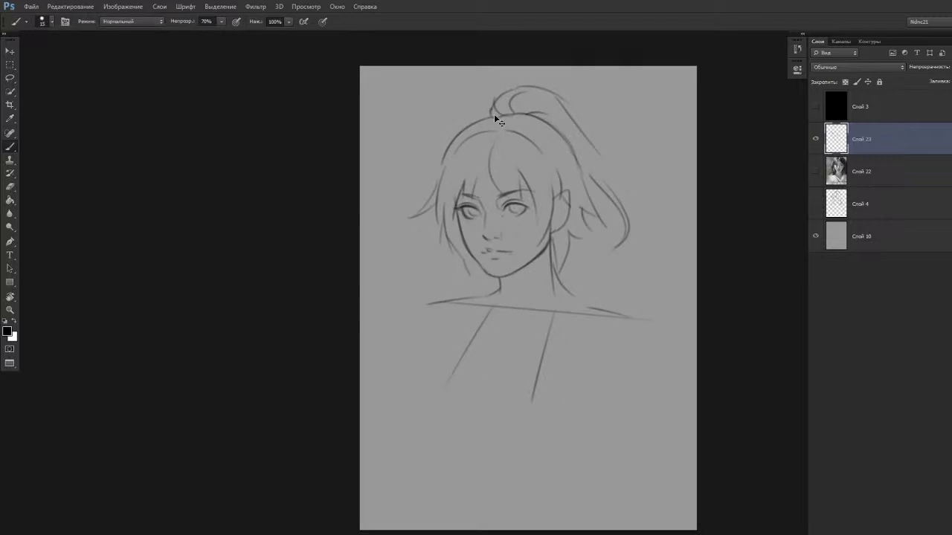
{"action": "key", "text": "ctrl+shift+h"}
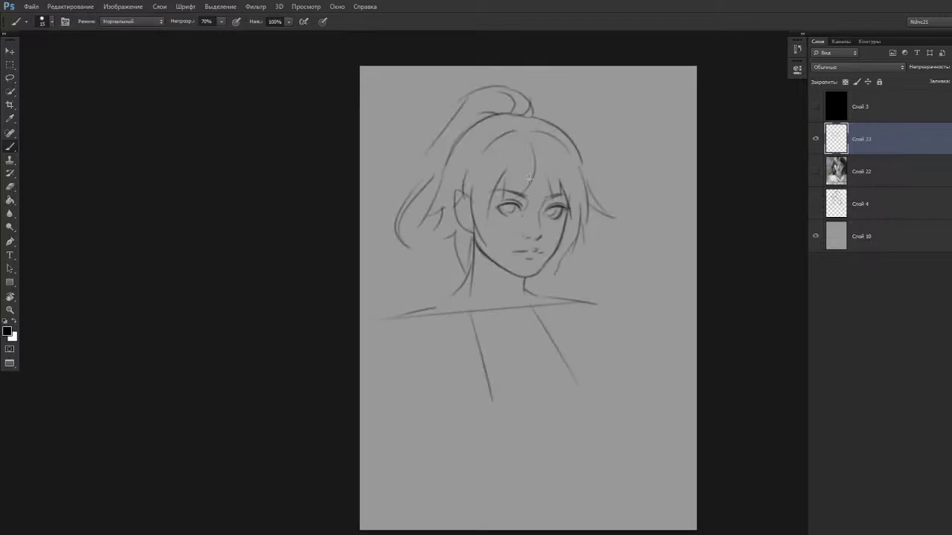
{"action": "key", "text": "ctrl+shift+h"}
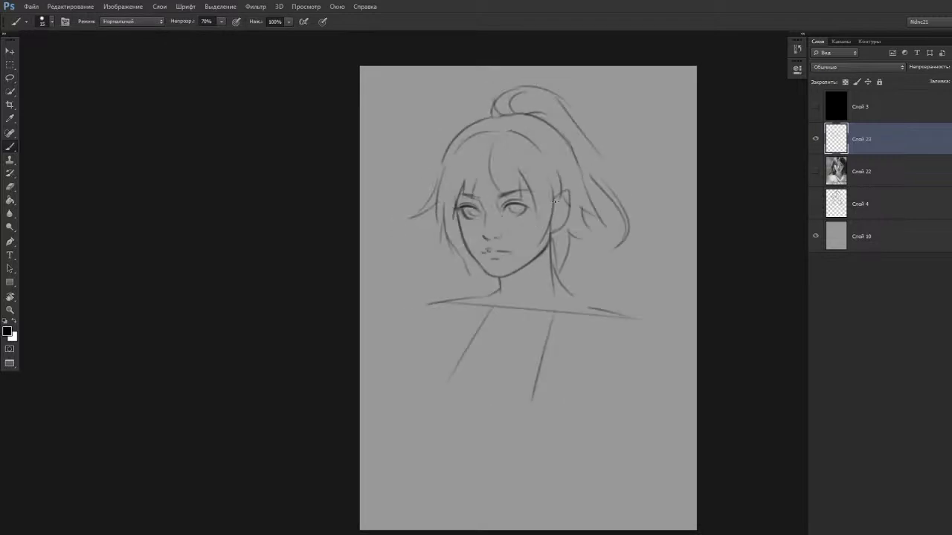
{"action": "scroll", "coordinate": [574, 155], "scroll_direction": "down", "scroll_amount": 1}
{"action": "scroll", "coordinate": [569, 150], "scroll_direction": "up", "scroll_amount": 1}
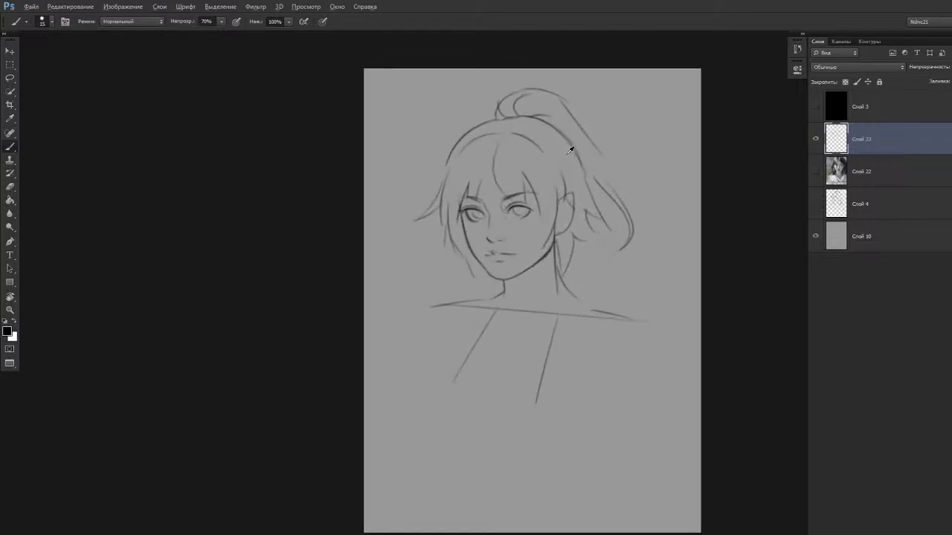
{"action": "key", "text": "ctrl+shift+h"}
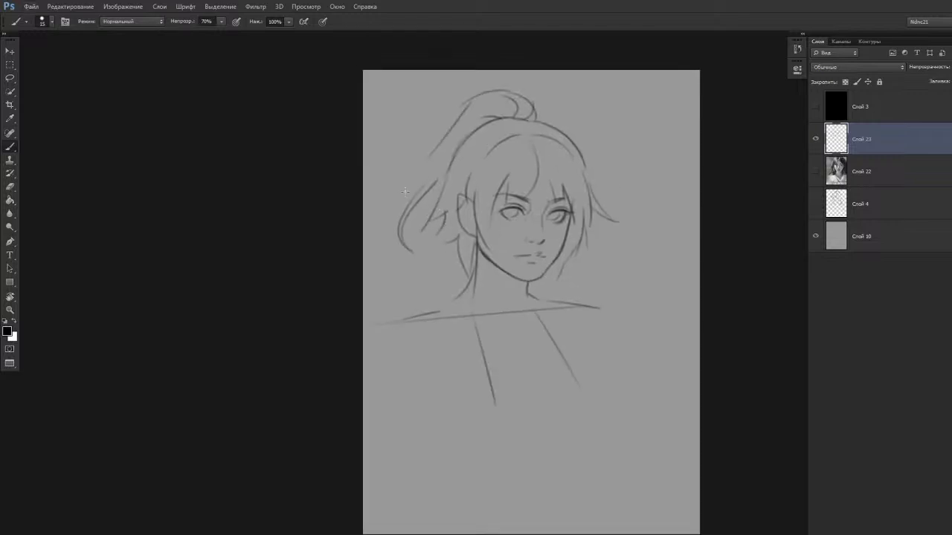
Try loose loops over the ponytail and broad strokes across the crown.
{"action": "left_click_drag", "start_coordinate": [417, 216], "coordinate": [451, 111]}
{"action": "mouse_move", "coordinate": [437, 175]}
{"action": "left_mouse_down"}
{"action": "mouse_move", "coordinate": [446, 126]}
{"action": "mouse_move", "coordinate": [454, 152]}
{"action": "left_mouse_up"}
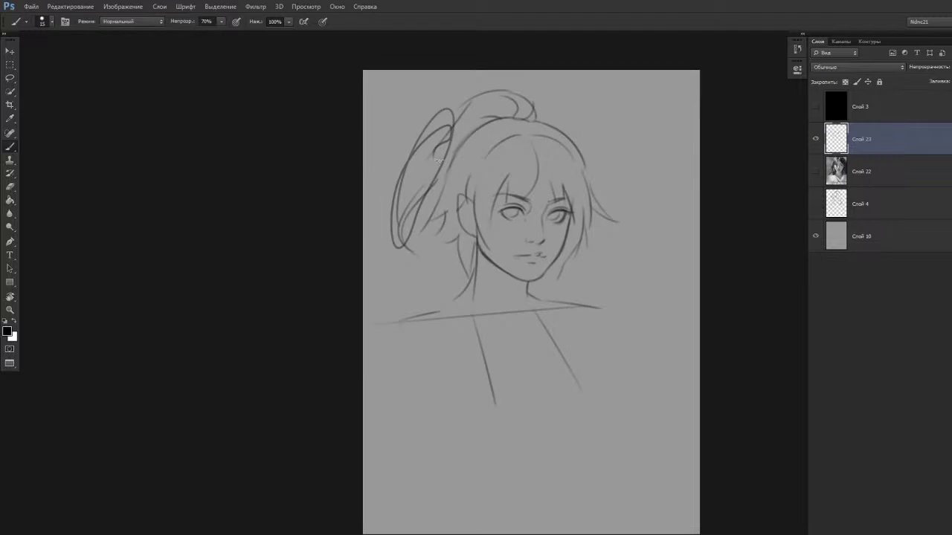
{"action": "key", "text": "ctrl+alt+z"}
{"action": "key", "text": "ctrl+alt+z"}
{"action": "key", "text": "ctrl+alt+z"}
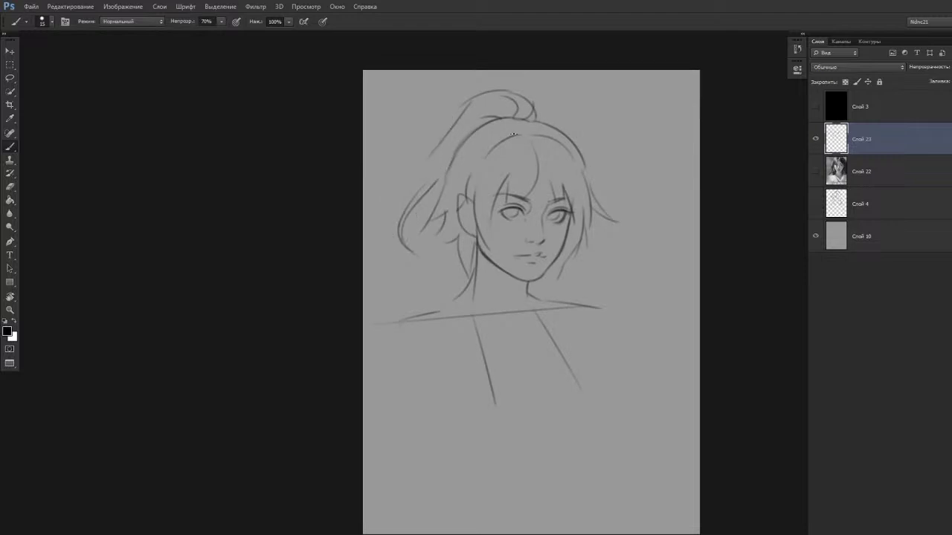
{"action": "mouse_move", "coordinate": [416, 124]}
{"action": "left_mouse_down"}
{"action": "mouse_move", "coordinate": [498, 75]}
{"action": "mouse_move", "coordinate": [603, 133]}
{"action": "left_mouse_up"}
{"action": "key", "text": "ctrl+alt+z"}
{"action": "key", "text": "ctrl+alt+z"}
{"action": "mouse_move", "coordinate": [493, 104]}
{"action": "left_mouse_down"}
{"action": "mouse_move", "coordinate": [562, 150]}
{"action": "mouse_move", "coordinate": [562, 120]}
{"action": "left_mouse_up"}
{"action": "key", "text": "ctrl+alt+z"}
{"action": "key", "text": "ctrl+alt+z"}
Lasso the whole ponytail and delete it from the sketch.
{"action": "key", "text": "l"}
{"action": "mouse_move", "coordinate": [422, 229]}
{"action": "left_mouse_down"}
{"action": "mouse_move", "coordinate": [420, 146]}
{"action": "mouse_move", "coordinate": [496, 82]}
{"action": "mouse_move", "coordinate": [550, 107]}
{"action": "mouse_move", "coordinate": [530, 119]}
{"action": "mouse_move", "coordinate": [493, 117]}
{"action": "mouse_move", "coordinate": [441, 156]}
{"action": "mouse_move", "coordinate": [432, 256]}
{"action": "mouse_move", "coordinate": [450, 184]}
{"action": "mouse_move", "coordinate": [481, 141]}
{"action": "mouse_move", "coordinate": [517, 130]}
{"action": "mouse_move", "coordinate": [527, 108]}
{"action": "mouse_move", "coordinate": [485, 136]}
{"action": "left_mouse_up"}
{"action": "key", "text": "Delete"}
{"action": "key", "text": "ctrl+d"}
{"action": "key", "text": "e"}
Select the hair contour behind the ear and move it inward, closer to the head.
{"action": "key", "text": "l"}
{"action": "key", "text": "v"}
{"action": "key", "text": "ctrl+d"}
{"action": "key", "text": "l"}
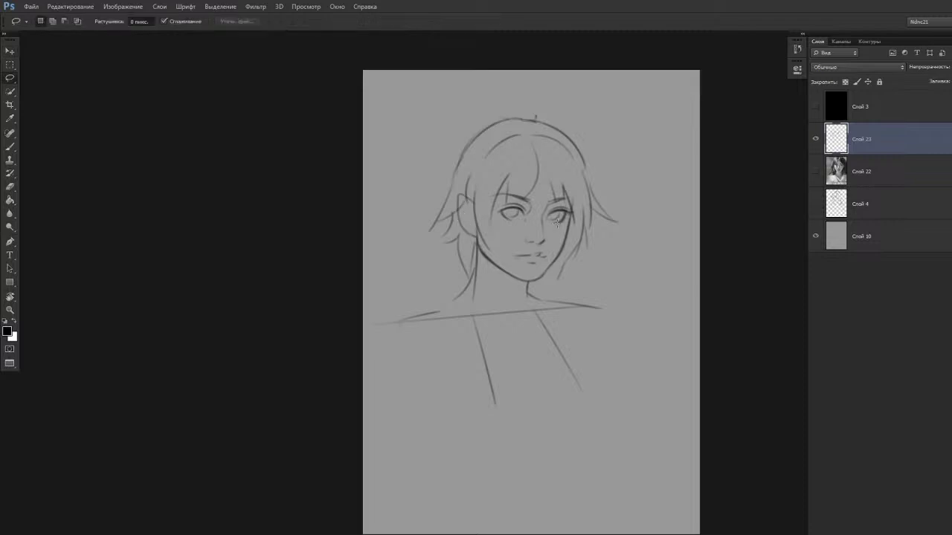
{"action": "mouse_move", "coordinate": [528, 283]}
{"action": "left_mouse_down"}
{"action": "mouse_move", "coordinate": [569, 132]}
{"action": "mouse_move", "coordinate": [528, 279]}
{"action": "left_mouse_up"}
{"action": "key", "text": "ctrl+d"}
{"action": "key", "text": "b"}
{"action": "mouse_move", "coordinate": [519, 219]}
{"action": "left_mouse_down"}
{"action": "mouse_move", "coordinate": [551, 315]}
{"action": "mouse_move", "coordinate": [521, 187]}
{"action": "left_mouse_up"}
{"action": "mouse_move", "coordinate": [426, 158]}
{"action": "left_mouse_down"}
{"action": "mouse_move", "coordinate": [529, 151]}
{"action": "mouse_move", "coordinate": [416, 171]}
{"action": "left_mouse_up"}
{"action": "key", "text": "ctrl+alt+z"}
{"action": "key", "text": "ctrl+alt+z"}
{"action": "mouse_move", "coordinate": [539, 231]}
{"action": "left_mouse_down"}
{"action": "mouse_move", "coordinate": [669, 223]}
{"action": "mouse_move", "coordinate": [524, 179]}
{"action": "left_mouse_up"}
{"action": "key", "text": "ctrl+alt+z"}
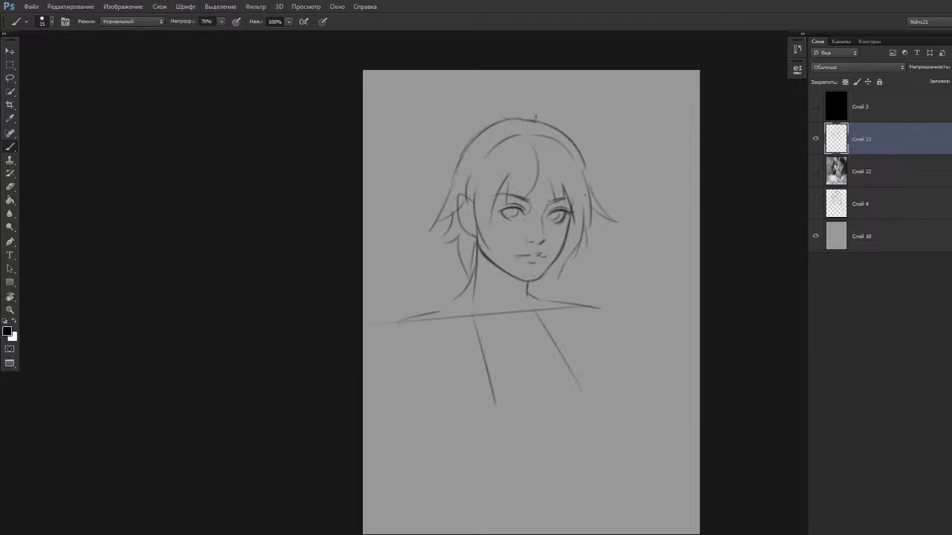
Undo the inward shift of the hair contour behind the ear and clear the selection.
{"action": "key", "text": "ctrl+z"}
{"action": "key", "text": "ctrl+alt+z"}
{"action": "key", "text": "ctrl+alt+z"}
{"action": "key", "text": "ctrl+alt+z"}
{"action": "key", "text": "ctrl+d"}
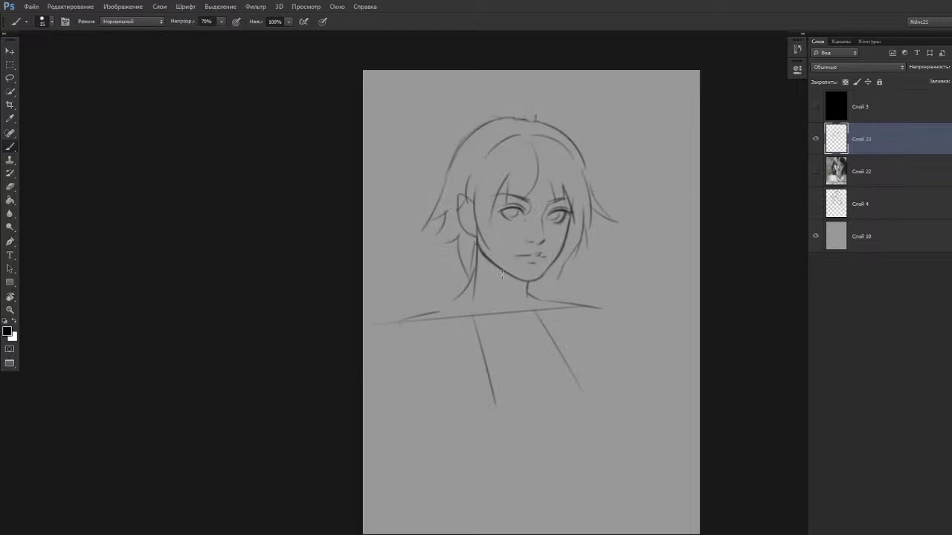
Try rounded bun outlines on both sides of the crown.
{"action": "key", "text": "ctrl+h"}
{"action": "key", "text": "ctrl+shift+h"}
{"action": "mouse_move", "coordinate": [519, 296]}
{"action": "left_mouse_down"}
{"action": "mouse_move", "coordinate": [609, 230]}
{"action": "mouse_move", "coordinate": [530, 180]}
{"action": "mouse_move", "coordinate": [481, 295]}
{"action": "mouse_move", "coordinate": [527, 294]}
{"action": "left_mouse_up"}
{"action": "mouse_move", "coordinate": [408, 207]}
{"action": "left_mouse_down"}
{"action": "mouse_move", "coordinate": [440, 237]}
{"action": "mouse_move", "coordinate": [421, 189]}
{"action": "left_mouse_up"}
{"action": "mouse_move", "coordinate": [445, 124]}
{"action": "left_mouse_down"}
{"action": "mouse_move", "coordinate": [493, 97]}
{"action": "mouse_move", "coordinate": [464, 109]}
{"action": "mouse_move", "coordinate": [488, 135]}
{"action": "left_mouse_up"}
{"action": "key", "text": "ctrl+alt+z"}
{"action": "key", "text": "ctrl+alt+z"}
{"action": "key", "text": "ctrl+alt+z"}
{"action": "left_click_drag", "start_coordinate": [449, 160], "coordinate": [522, 117]}
{"action": "key", "text": "ctrl+alt+z"}
{"action": "mouse_move", "coordinate": [456, 151]}
{"action": "left_mouse_down"}
{"action": "mouse_move", "coordinate": [467, 122]}
{"action": "mouse_move", "coordinate": [519, 117]}
{"action": "left_mouse_up"}
{"action": "left_click_drag", "start_coordinate": [454, 146], "coordinate": [512, 116]}
{"action": "key", "text": "ctrl+alt+z"}
{"action": "mouse_move", "coordinate": [437, 161]}
{"action": "left_mouse_down"}
{"action": "mouse_move", "coordinate": [489, 139]}
{"action": "mouse_move", "coordinate": [572, 142]}
{"action": "mouse_move", "coordinate": [585, 148]}
{"action": "mouse_move", "coordinate": [567, 174]}
{"action": "mouse_move", "coordinate": [563, 136]}
{"action": "mouse_move", "coordinate": [585, 135]}
{"action": "mouse_move", "coordinate": [556, 130]}
{"action": "mouse_move", "coordinate": [584, 159]}
{"action": "left_mouse_up"}
{"action": "key", "text": "ctrl+z"}
{"action": "key", "text": "ctrl+z"}
{"action": "key", "text": "ctrl+alt+z"}
Try two crossing diagonal lines over the face and undo them.
{"action": "left_click_drag", "start_coordinate": [424, 163], "coordinate": [575, 257]}
{"action": "left_click_drag", "start_coordinate": [458, 238], "coordinate": [527, 161]}
{"action": "key", "text": "ctrl+z"}
{"action": "left_click_drag", "start_coordinate": [449, 280], "coordinate": [581, 133]}
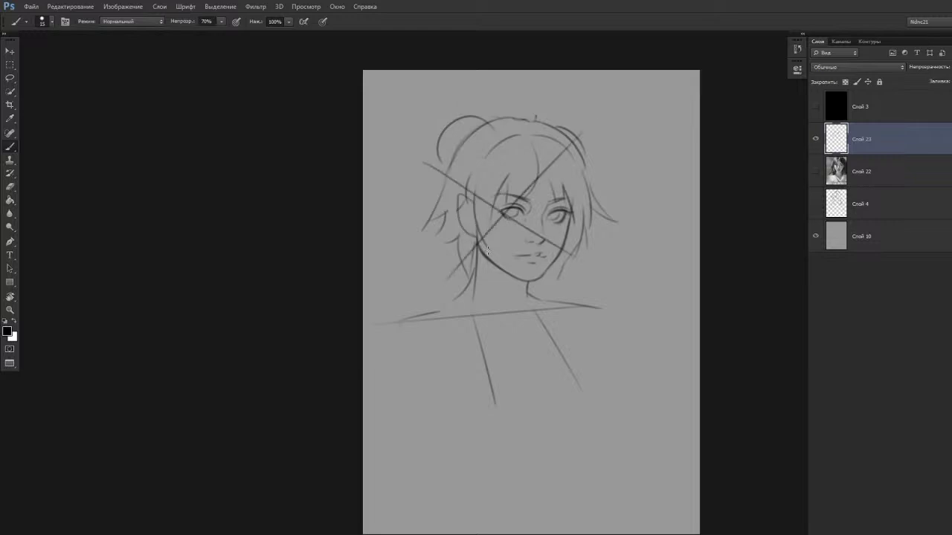
{"action": "key", "text": "ctrl+alt+z"}
{"action": "key", "text": "ctrl+alt+z"}
Undo the bun outlines on both sides of the crown.
{"action": "left_click_drag", "start_coordinate": [427, 248], "coordinate": [424, 252]}
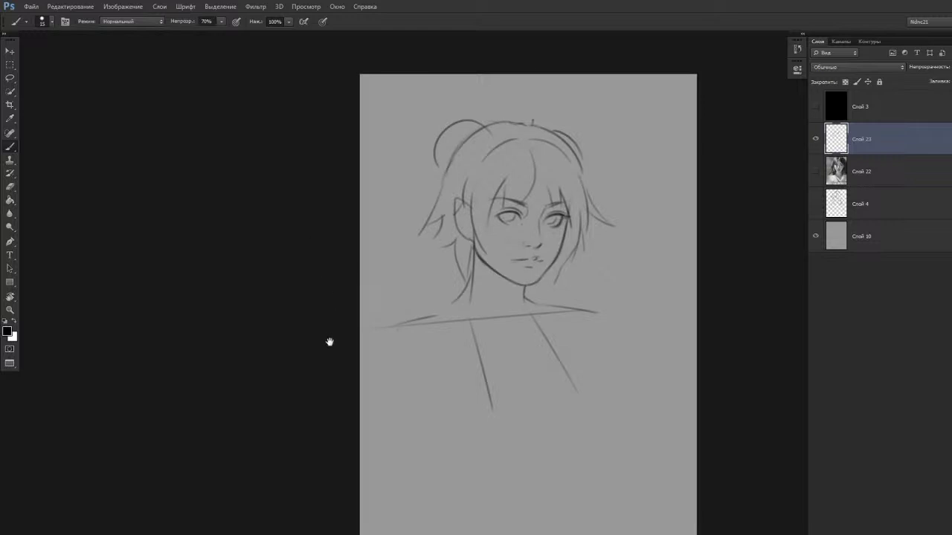
{"action": "left_click_drag", "start_coordinate": [335, 352], "coordinate": [328, 354]}
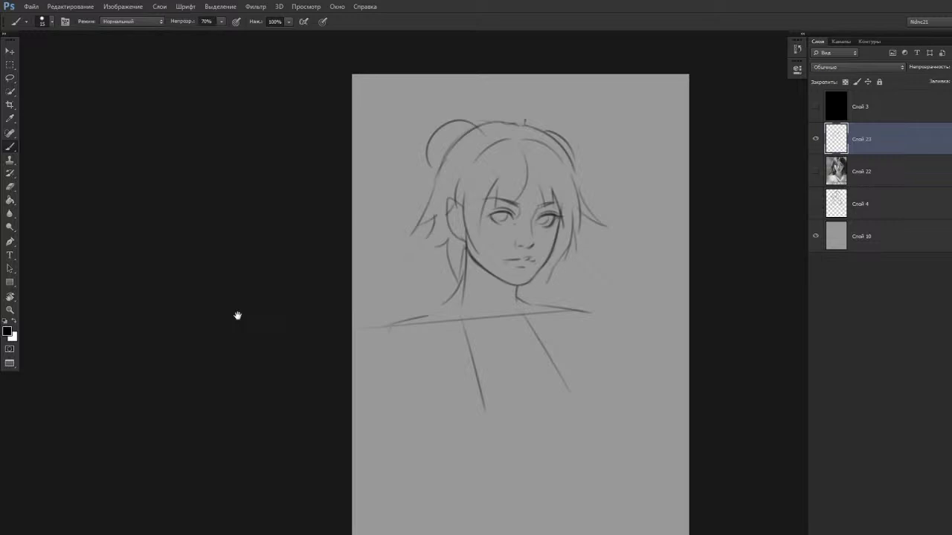
{"action": "left_click_drag", "start_coordinate": [374, 250], "coordinate": [374, 252]}
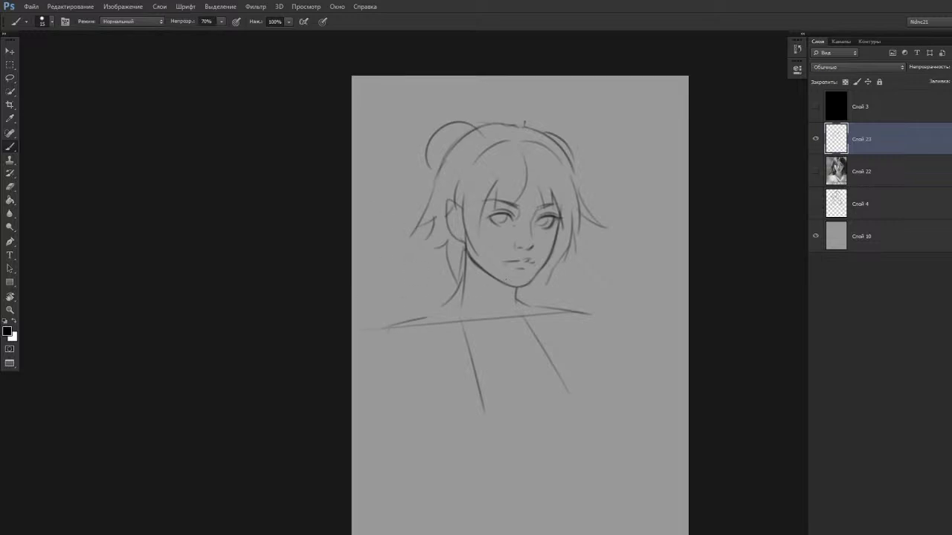
{"action": "key", "text": "ctrl+alt+z"}
{"action": "key", "text": "ctrl+alt+z"}
{"action": "key", "text": "ctrl+alt+z"}
{"action": "key", "text": "ctrl+alt+z"}
{"action": "key", "text": "e"}
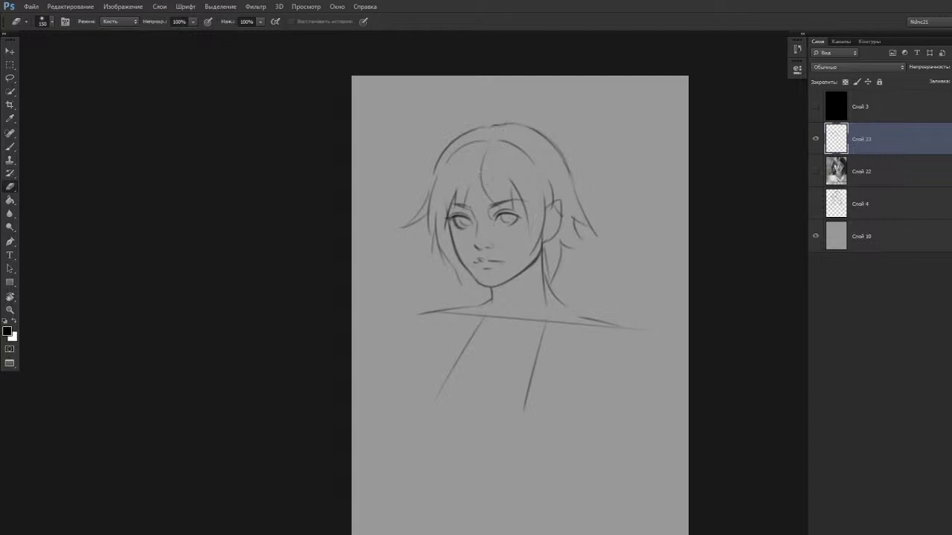
{"action": "key", "text": "b"}
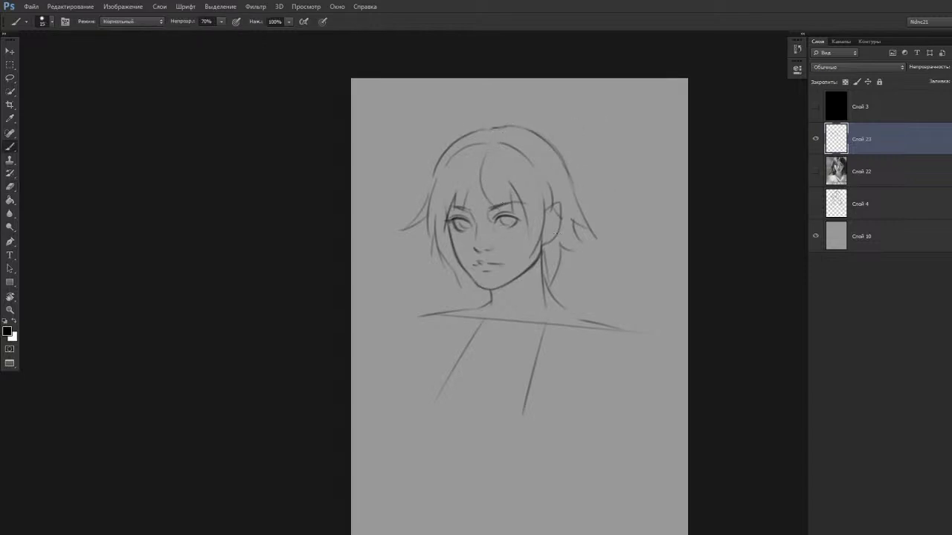
Draw two converging neck lines that meet in a V at the pit between the collarbones.
{"action": "left_click_drag", "start_coordinate": [572, 288], "coordinate": [562, 265]}
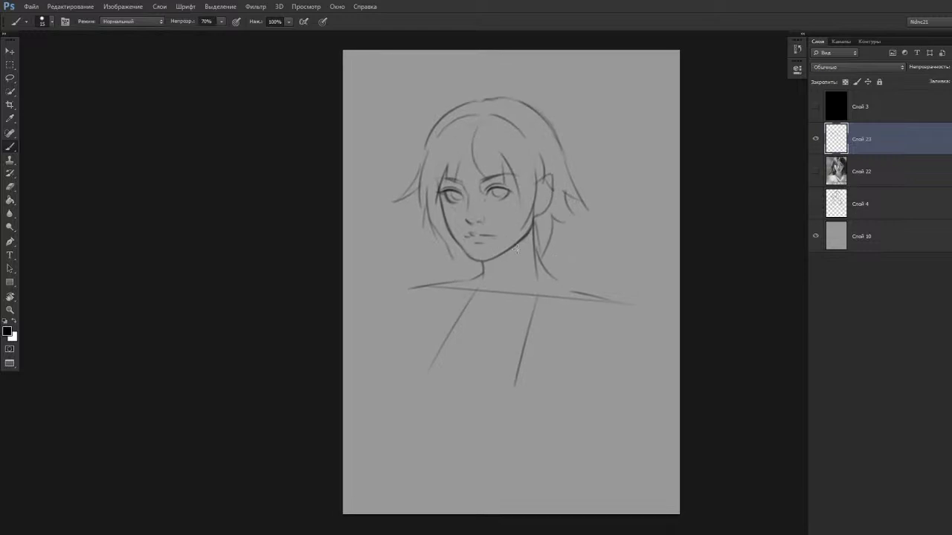
{"action": "mouse_move", "coordinate": [489, 275]}
{"action": "left_mouse_down"}
{"action": "mouse_move", "coordinate": [493, 292]}
{"action": "mouse_move", "coordinate": [518, 270]}
{"action": "left_mouse_up"}
{"action": "key", "text": "ctrl+z"}
{"action": "mouse_move", "coordinate": [498, 303]}
{"action": "left_mouse_down"}
{"action": "mouse_move", "coordinate": [511, 277]}
{"action": "mouse_move", "coordinate": [502, 297]}
{"action": "mouse_move", "coordinate": [551, 291]}
{"action": "left_mouse_up"}
Erase the middle of the straight shoulder guideline and sketch a curved collarbone line toward the near shoulder.
{"action": "key", "text": "e"}
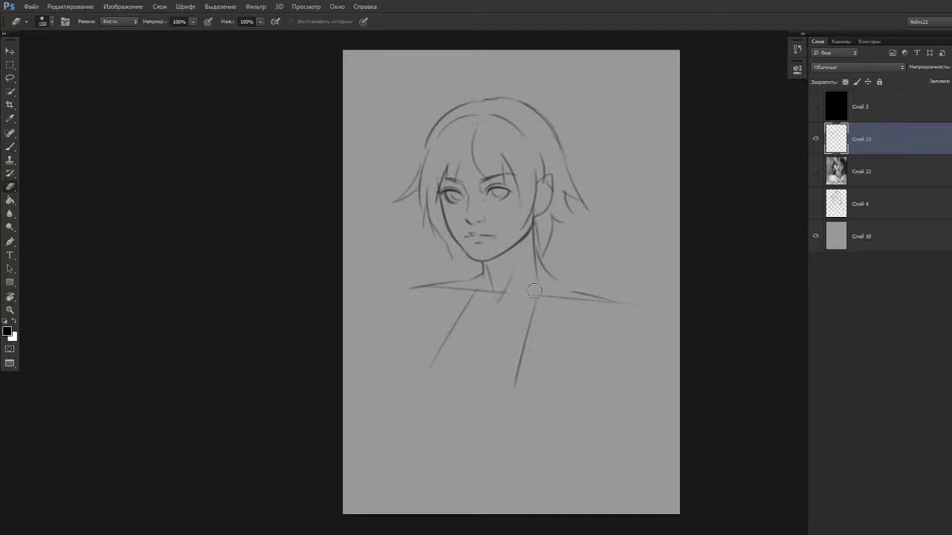
{"action": "mouse_move", "coordinate": [478, 292]}
{"action": "left_mouse_down"}
{"action": "mouse_move", "coordinate": [492, 312]}
{"action": "mouse_move", "coordinate": [459, 331]}
{"action": "mouse_move", "coordinate": [457, 293]}
{"action": "left_mouse_up"}
{"action": "mouse_move", "coordinate": [552, 300]}
{"action": "left_mouse_down"}
{"action": "mouse_move", "coordinate": [533, 305]}
{"action": "mouse_move", "coordinate": [570, 300]}
{"action": "left_mouse_up"}
{"action": "mouse_move", "coordinate": [472, 312]}
{"action": "left_mouse_down"}
{"action": "mouse_move", "coordinate": [431, 319]}
{"action": "mouse_move", "coordinate": [525, 305]}
{"action": "left_mouse_up"}
{"action": "key", "text": "b"}
{"action": "key", "text": "ctrl+alt+z"}
{"action": "key", "text": "ctrl+alt+z"}
{"action": "key", "text": "ctrl+shift+z"}
{"action": "key", "text": "ctrl+alt+z"}
{"action": "key", "text": "ctrl+alt+z"}
{"action": "key", "text": "ctrl+shift+z"}
{"action": "key", "text": "ctrl+shift+z"}
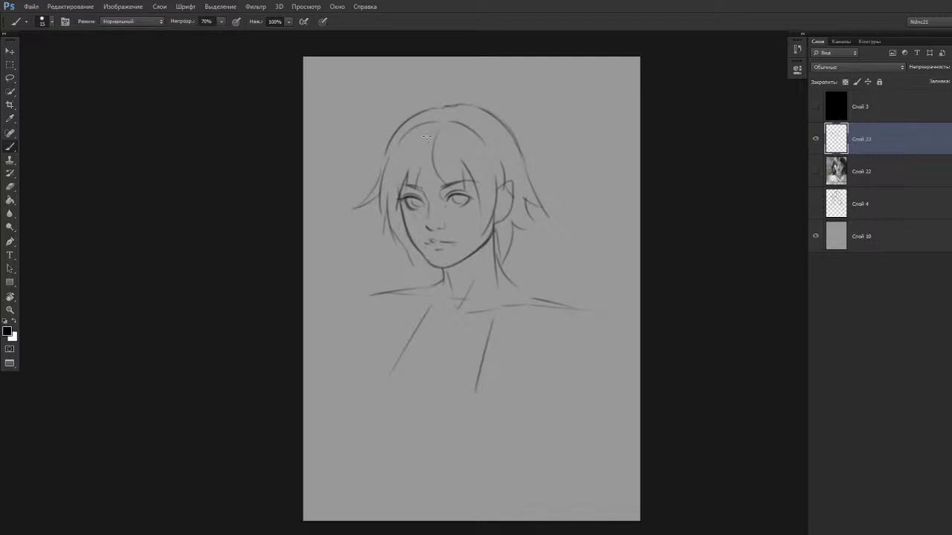
Move the whole sketch to the left on the canvas.
{"action": "left_click_drag", "start_coordinate": [432, 170], "coordinate": [453, 159]}
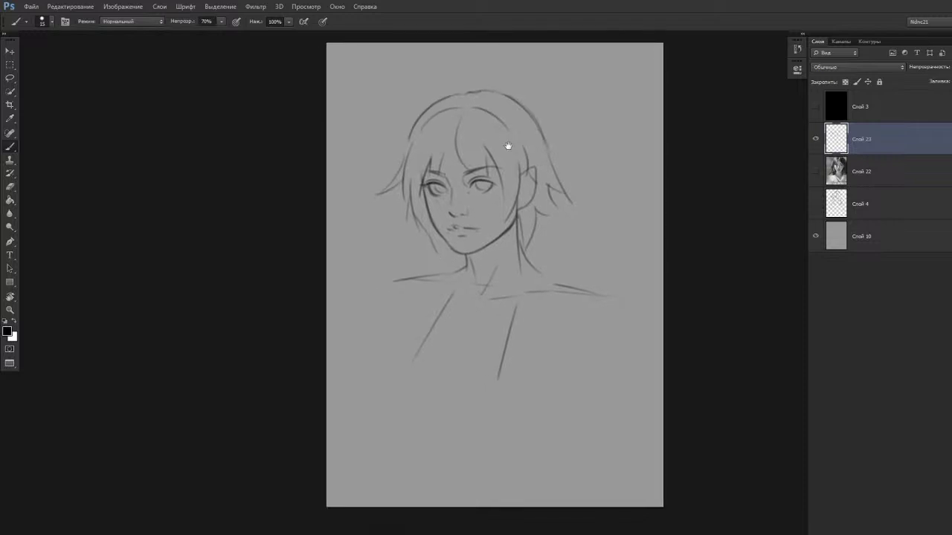
{"action": "left_click_drag", "start_coordinate": [459, 213], "coordinate": [454, 228]}
{"action": "key", "text": "v"}
{"action": "key", "text": "b"}
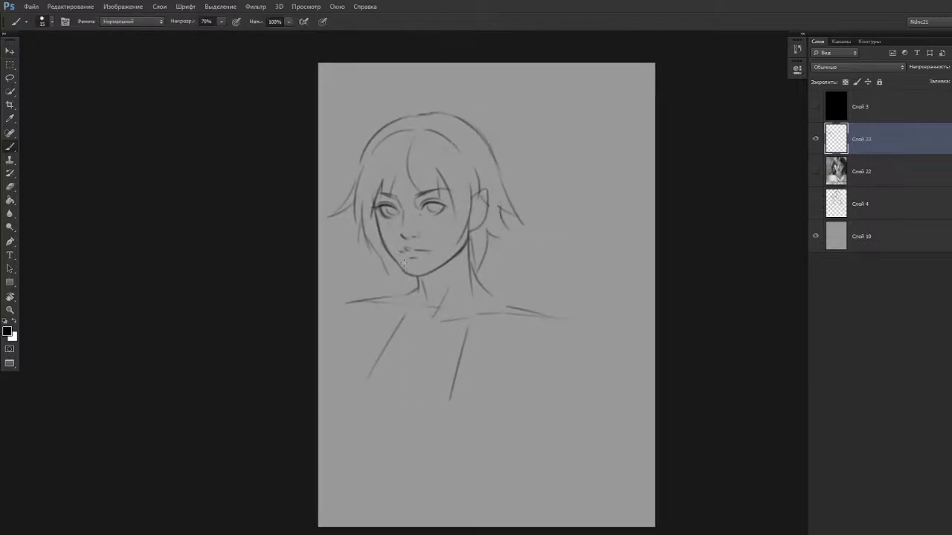
Try a sweeping arc with an arrowhead across the chest and a stroke over the face, and undo them.
{"action": "left_click_drag", "start_coordinate": [368, 375], "coordinate": [550, 291]}
{"action": "mouse_move", "coordinate": [384, 341]}
{"action": "left_mouse_down"}
{"action": "mouse_move", "coordinate": [369, 367]}
{"action": "mouse_move", "coordinate": [415, 341]}
{"action": "left_mouse_up"}
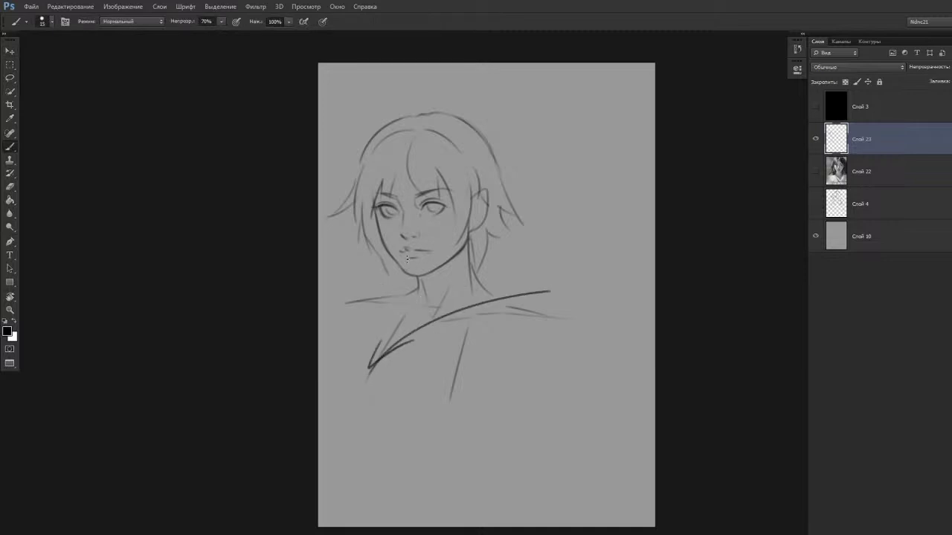
{"action": "mouse_move", "coordinate": [371, 215]}
{"action": "left_mouse_down"}
{"action": "mouse_move", "coordinate": [436, 276]}
{"action": "mouse_move", "coordinate": [474, 240]}
{"action": "left_mouse_up"}
{"action": "key", "text": "ctrl+alt+z"}
{"action": "key", "text": "ctrl+alt+z"}
{"action": "key", "text": "ctrl+alt+z"}
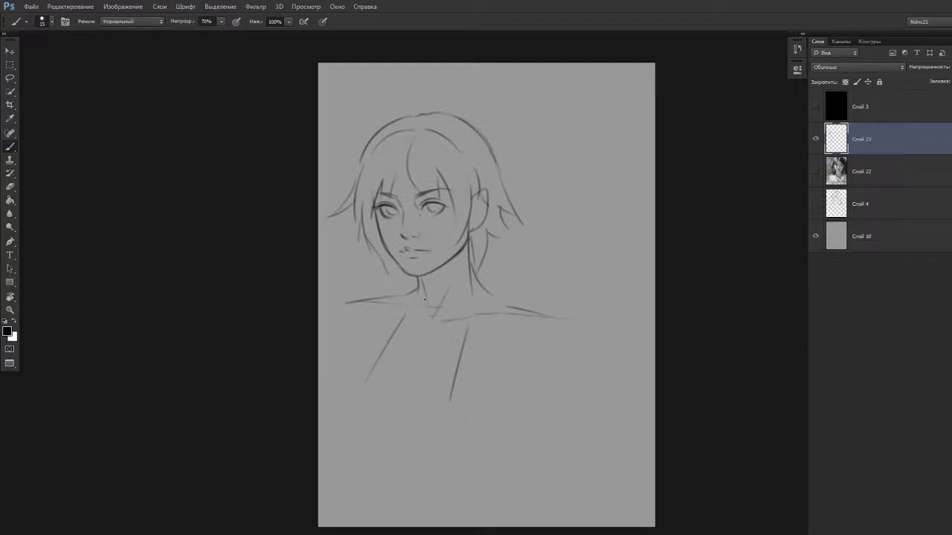
Undo the extra stroke beside the hair and move the whole sketch to the right on the canvas.
{"action": "mouse_move", "coordinate": [353, 177]}
{"action": "left_mouse_down"}
{"action": "mouse_move", "coordinate": [315, 257]}
{"action": "mouse_move", "coordinate": [355, 213]}
{"action": "left_mouse_up"}
{"action": "key", "text": "ctrl+alt+z"}
{"action": "key", "text": "ctrl+alt+z"}
{"action": "left_click_drag", "start_coordinate": [367, 322], "coordinate": [399, 316]}
{"action": "key", "text": "v"}
{"action": "left_click_drag", "start_coordinate": [462, 283], "coordinate": [527, 272]}
{"action": "key", "text": "b"}
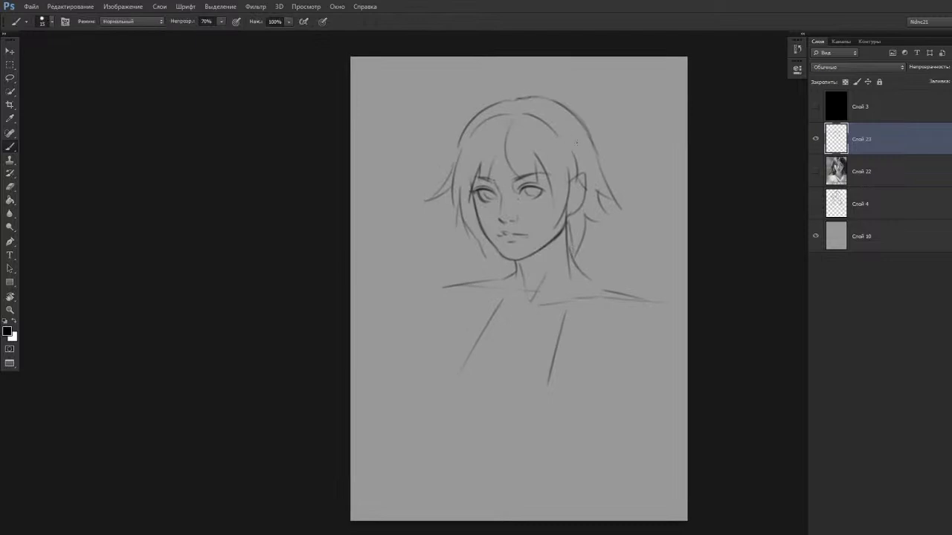
Try a long curved arrow from the crown across the face to the hair tips and undo it.
{"action": "mouse_move", "coordinate": [587, 105]}
{"action": "left_mouse_down"}
{"action": "mouse_move", "coordinate": [458, 187]}
{"action": "mouse_move", "coordinate": [431, 240]}
{"action": "left_mouse_up"}
{"action": "left_click_drag", "start_coordinate": [465, 190], "coordinate": [430, 223]}
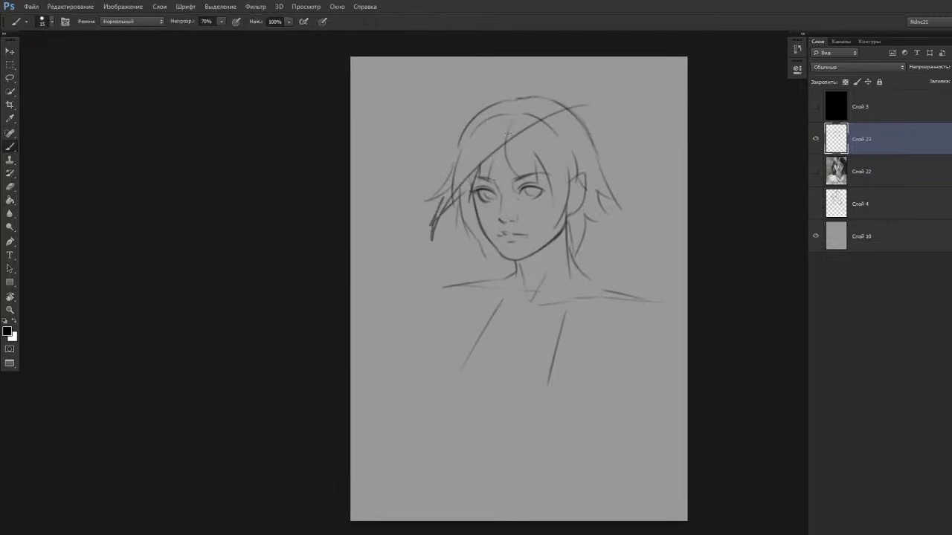
{"action": "key", "text": "ctrl+alt+z"}
{"action": "key", "text": "ctrl+alt+z"}
{"action": "key", "text": "ctrl+alt+z"}
Shift the whole sketch slightly further right and down on the canvas.
{"action": "key", "text": "v"}
{"action": "left_click_drag", "start_coordinate": [527, 268], "coordinate": [542, 272]}
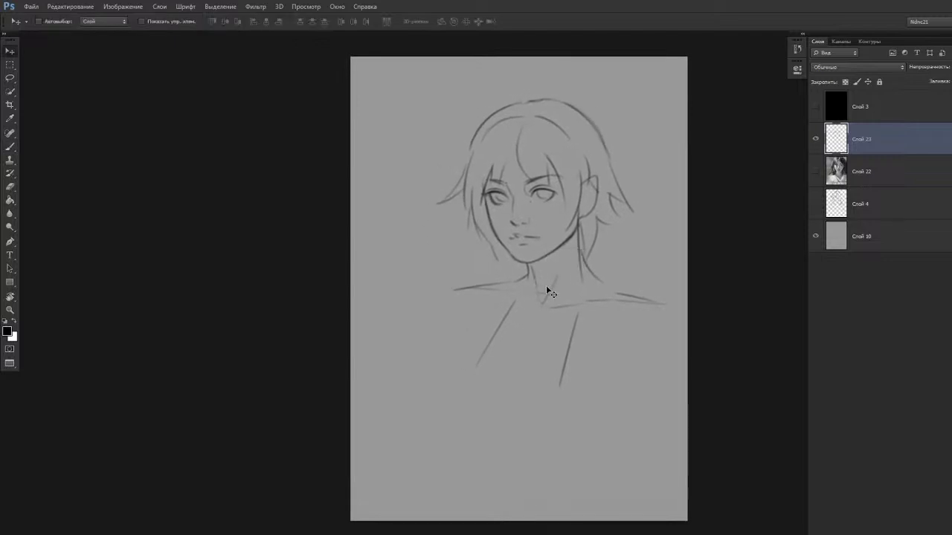
{"action": "scroll", "coordinate": [557, 219], "scroll_direction": "down", "scroll_amount": 3}
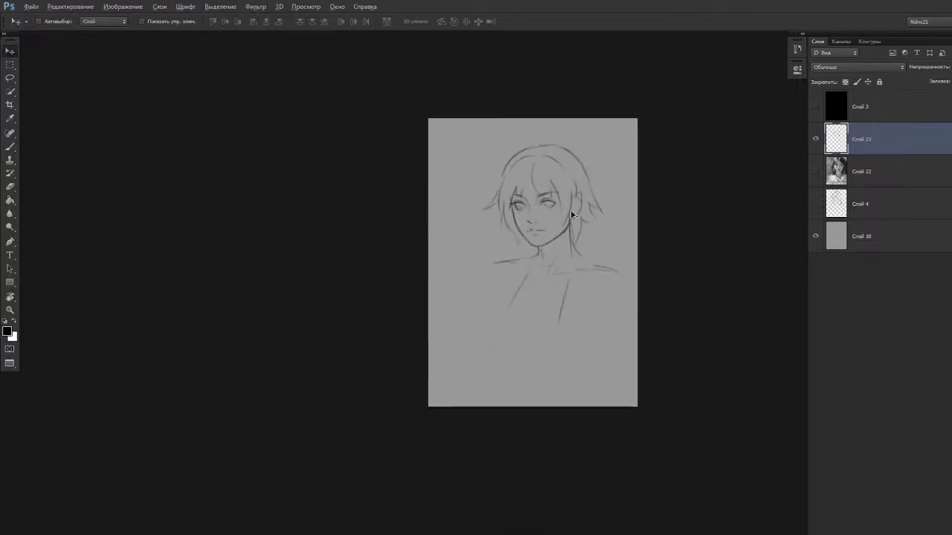
{"action": "scroll", "coordinate": [570, 218], "scroll_direction": "up", "scroll_amount": 2}
Erase the faint shoulder guideline left of the neck and draw the far collarbone slanting toward the collar pit.
{"action": "left_click_drag", "start_coordinate": [425, 250], "coordinate": [425, 249]}
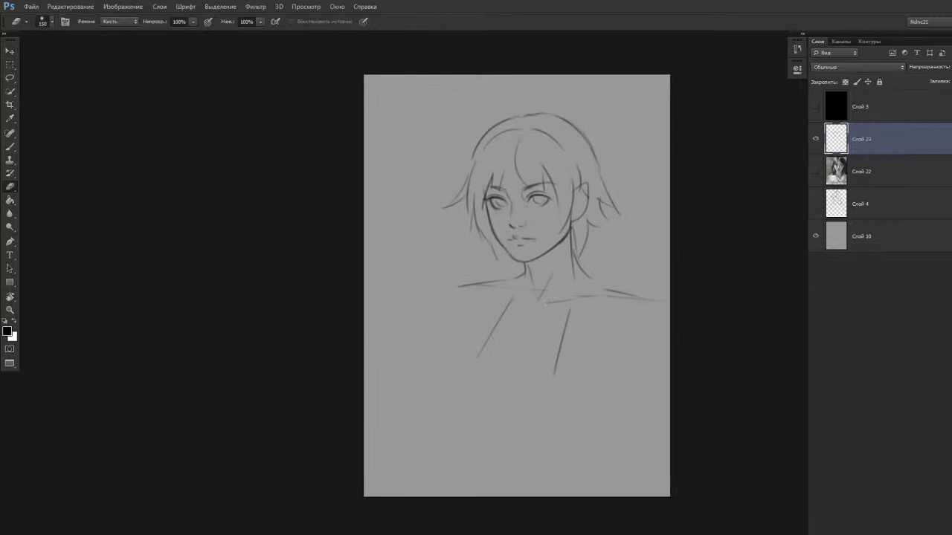
{"action": "key", "text": "b"}
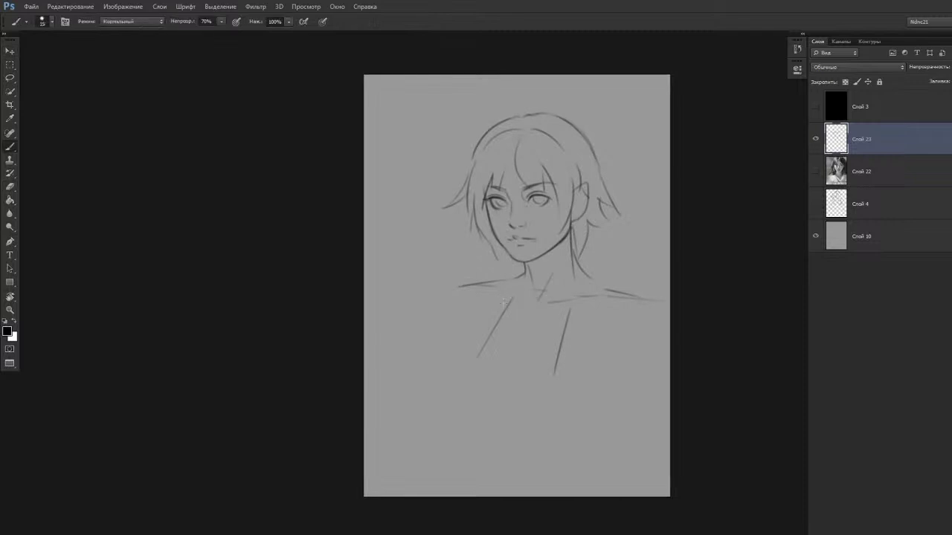
{"action": "left_click_drag", "start_coordinate": [511, 293], "coordinate": [510, 231]}
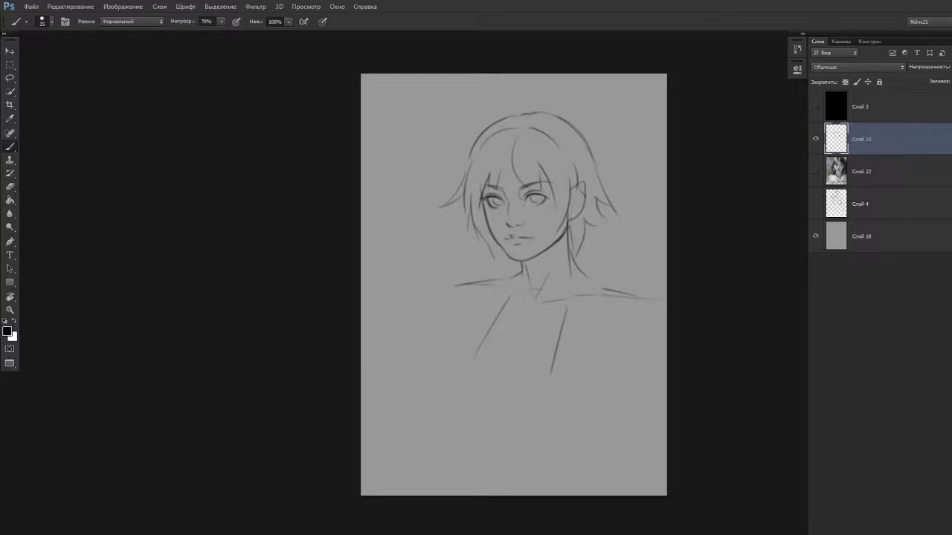
{"action": "left_click_drag", "start_coordinate": [496, 287], "coordinate": [526, 300]}
{"action": "left_click_drag", "start_coordinate": [488, 272], "coordinate": [442, 264]}
{"action": "left_click_drag", "start_coordinate": [482, 266], "coordinate": [457, 306]}
{"action": "mouse_move", "coordinate": [454, 243]}
{"action": "left_mouse_down"}
{"action": "mouse_move", "coordinate": [474, 276]}
{"action": "mouse_move", "coordinate": [457, 301]}
{"action": "left_mouse_up"}
Nudge the whole sketch slightly left and down on the canvas.
{"action": "key", "text": "v"}
{"action": "left_click_drag", "start_coordinate": [516, 224], "coordinate": [537, 163]}
{"action": "key", "text": "b"}
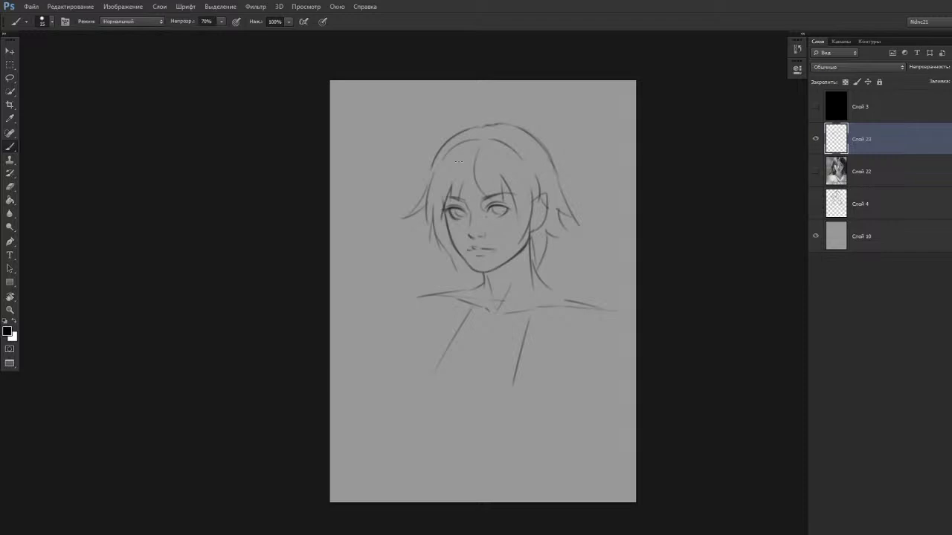
{"action": "mouse_move", "coordinate": [393, 325]}
{"action": "left_mouse_down"}
{"action": "mouse_move", "coordinate": [384, 312]}
{"action": "mouse_move", "coordinate": [389, 322]}
{"action": "left_mouse_up"}
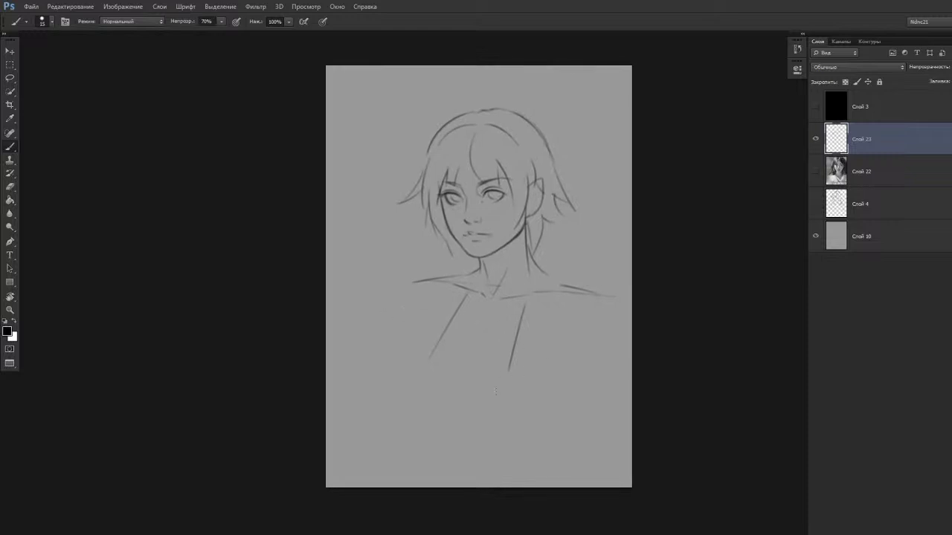
Sketch the near shoulder with an inner chest curve, a short underarm line and the outer upper-arm contour.
{"action": "mouse_move", "coordinate": [550, 313]}
{"action": "left_mouse_down"}
{"action": "mouse_move", "coordinate": [588, 299]}
{"action": "mouse_move", "coordinate": [540, 339]}
{"action": "mouse_move", "coordinate": [578, 353]}
{"action": "left_mouse_up"}
{"action": "mouse_move", "coordinate": [592, 394]}
{"action": "left_mouse_down"}
{"action": "mouse_move", "coordinate": [608, 322]}
{"action": "mouse_move", "coordinate": [592, 380]}
{"action": "mouse_move", "coordinate": [625, 347]}
{"action": "left_mouse_up"}
{"action": "key", "text": "ctrl+z"}
{"action": "left_click_drag", "start_coordinate": [604, 296], "coordinate": [620, 354]}
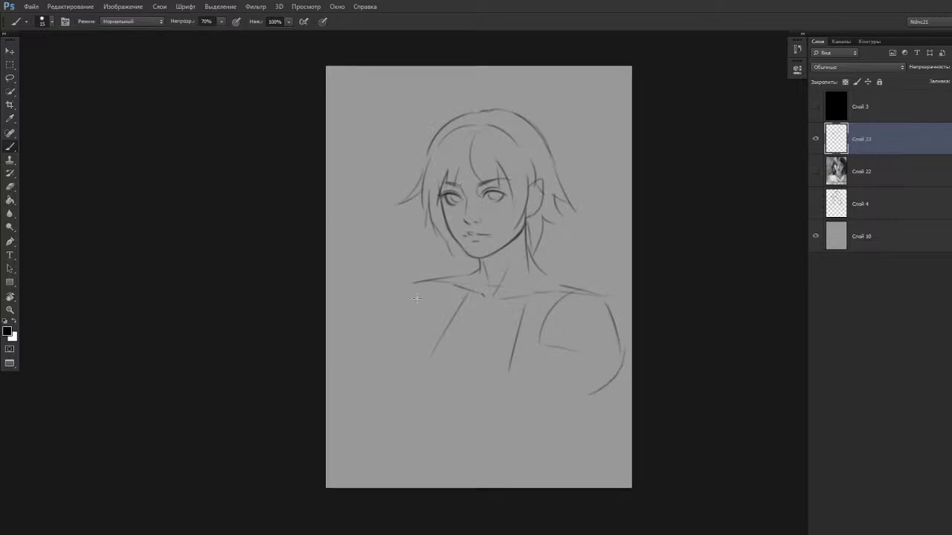
Draw the far upper arm's outer line and join it to the shoulder line with a rounded corner.
{"action": "left_click_drag", "start_coordinate": [405, 290], "coordinate": [390, 352]}
{"action": "key", "text": "e"}
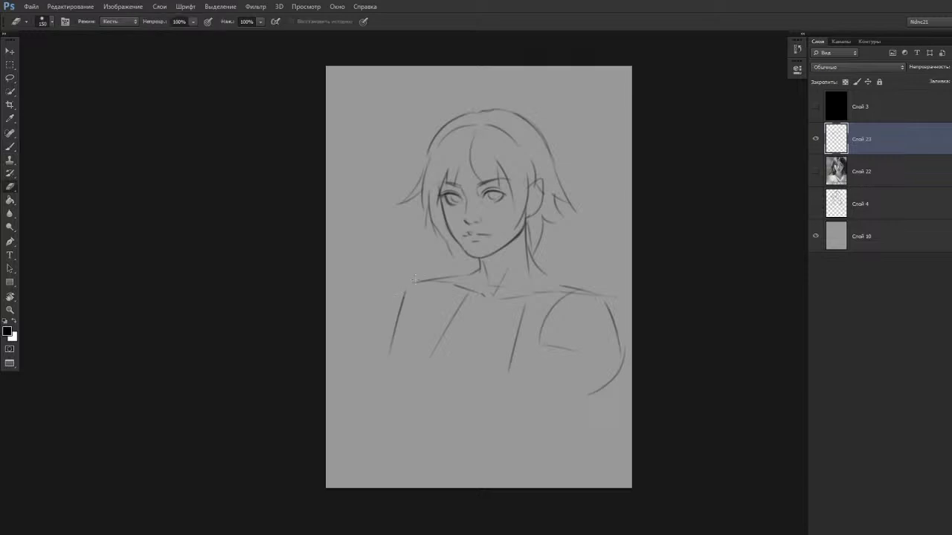
{"action": "key", "text": "b"}
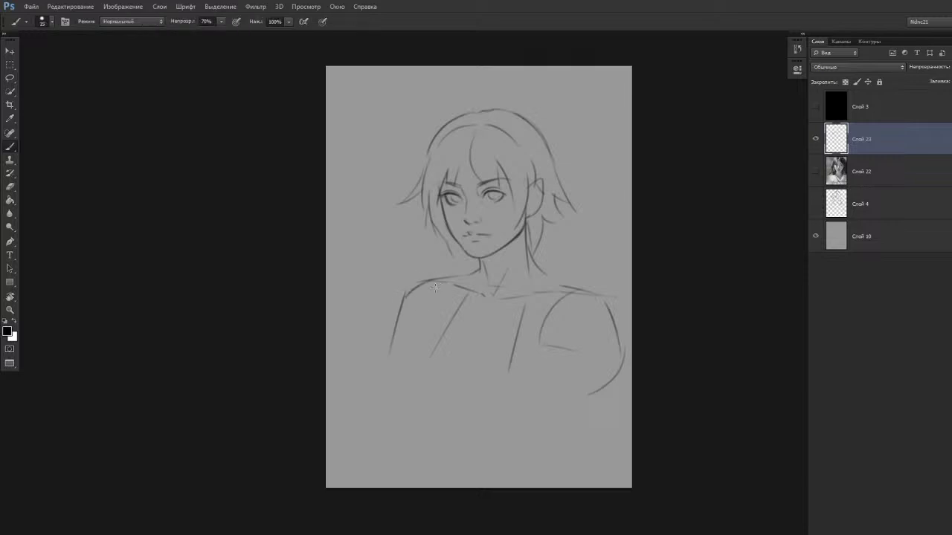
{"action": "left_click_drag", "start_coordinate": [416, 294], "coordinate": [450, 272]}
{"action": "key", "text": "ctrl+z"}
{"action": "left_click_drag", "start_coordinate": [408, 293], "coordinate": [430, 279]}
Mirror the canvas to check the head and shoulder proportions, and flip it back.
{"action": "left_click_drag", "start_coordinate": [368, 347], "coordinate": [370, 343]}
{"action": "left_click_drag", "start_coordinate": [402, 406], "coordinate": [397, 392]}
{"action": "left_click_drag", "start_coordinate": [383, 342], "coordinate": [380, 350]}
{"action": "key", "text": "ctrl+shift+h"}
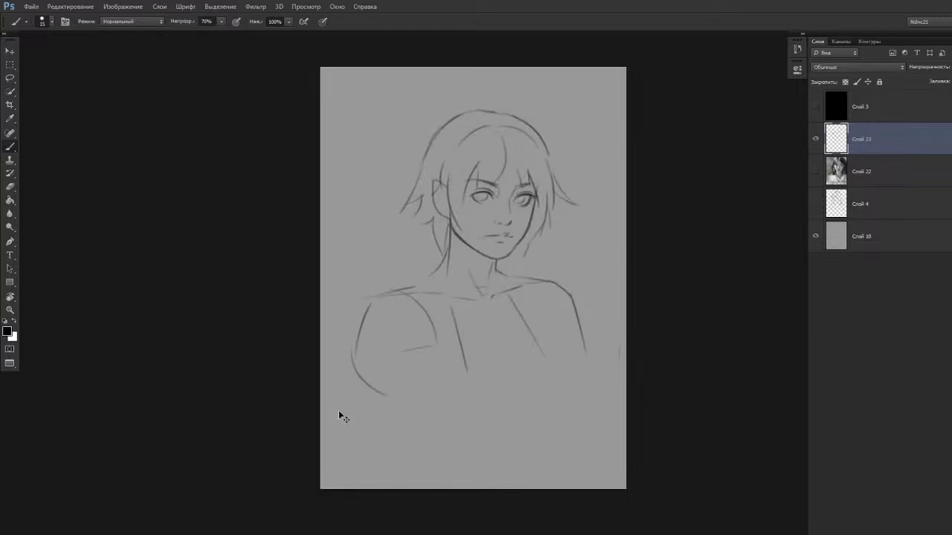
{"action": "key", "text": "h"}
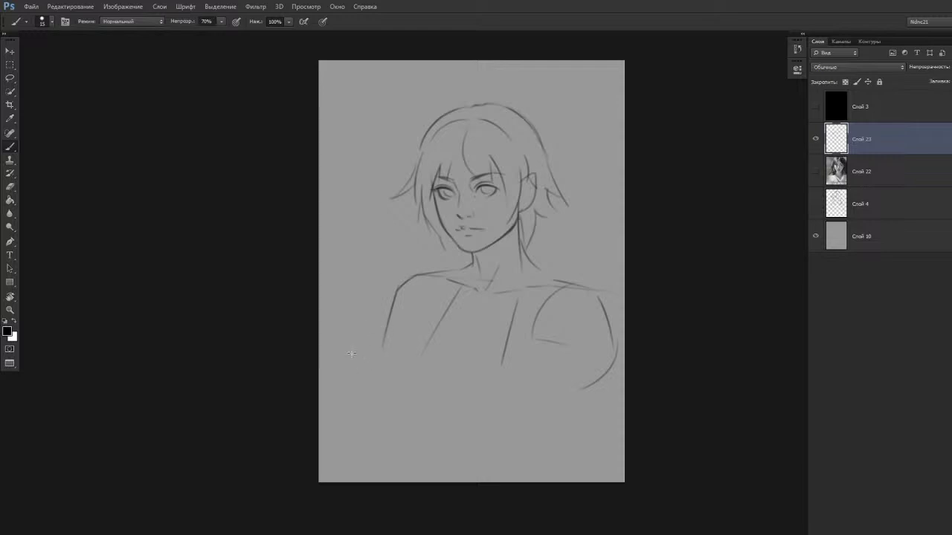
{"action": "left_click_drag", "start_coordinate": [368, 334], "coordinate": [369, 340]}
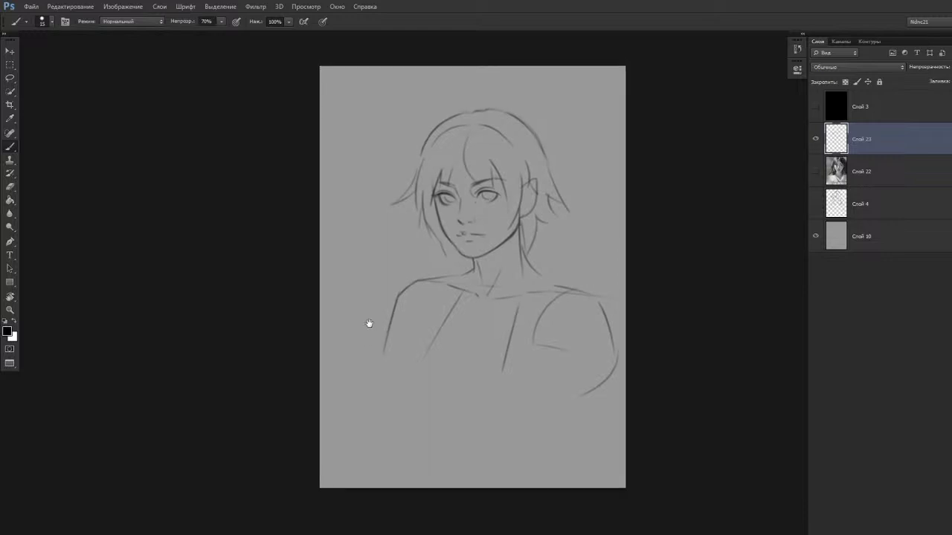
Erase the old near-shoulder line and, with the canvas rotated, redraw the slope running from the neck to the shoulder.
{"action": "key", "text": "e"}
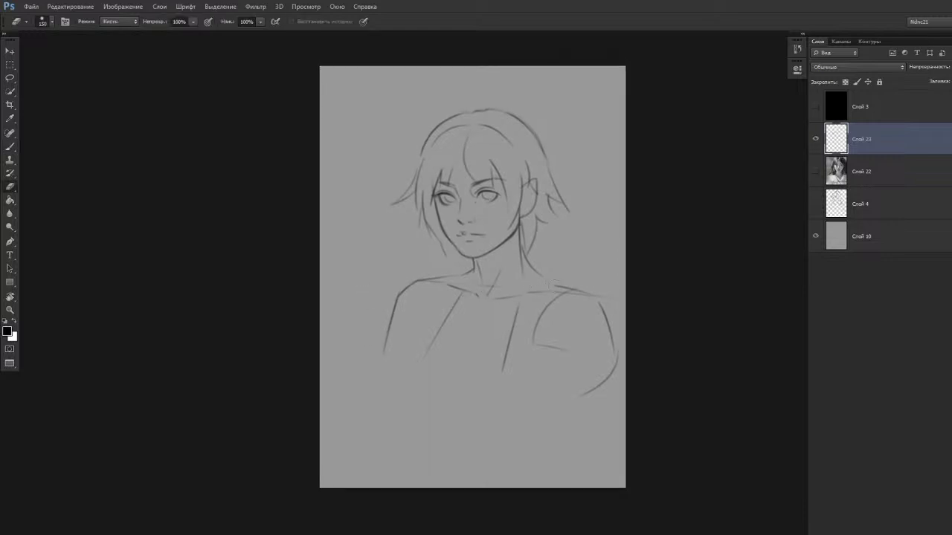
{"action": "left_click_drag", "start_coordinate": [603, 292], "coordinate": [584, 286]}
{"action": "key", "text": "r"}
{"action": "mouse_move", "coordinate": [574, 320]}
{"action": "left_mouse_down"}
{"action": "mouse_move", "coordinate": [558, 394]}
{"action": "mouse_move", "coordinate": [534, 331]}
{"action": "left_mouse_up"}
{"action": "key", "text": "b"}
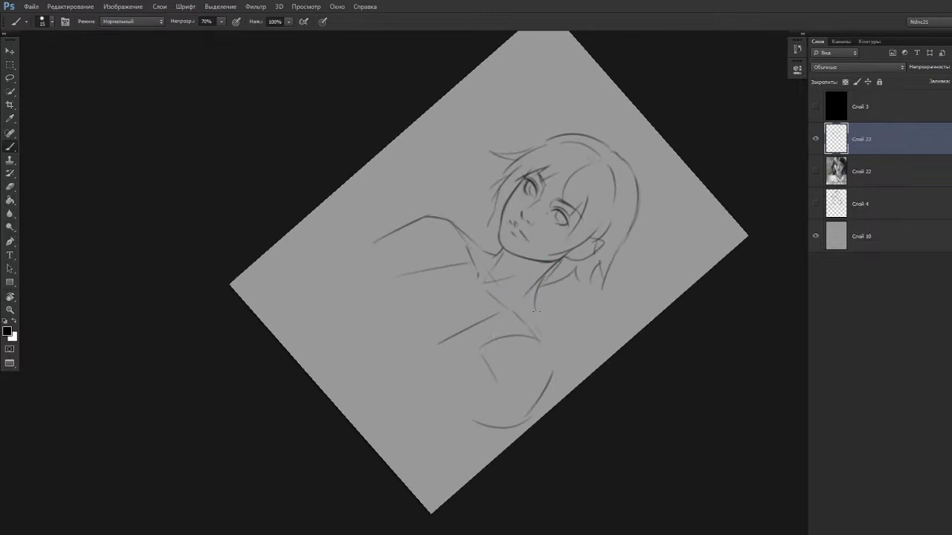
{"action": "key", "text": "ctrl+z"}
{"action": "mouse_move", "coordinate": [536, 308]}
{"action": "left_mouse_down"}
{"action": "mouse_move", "coordinate": [553, 368]}
{"action": "mouse_move", "coordinate": [588, 325]}
{"action": "mouse_move", "coordinate": [594, 280]}
{"action": "mouse_move", "coordinate": [603, 277]}
{"action": "left_mouse_up"}
{"action": "key", "text": "ctrl+z"}
Extend the neck slope to the near arm's outer contour on the rotated canvas, and return the canvas upright.
{"action": "key", "text": "r"}
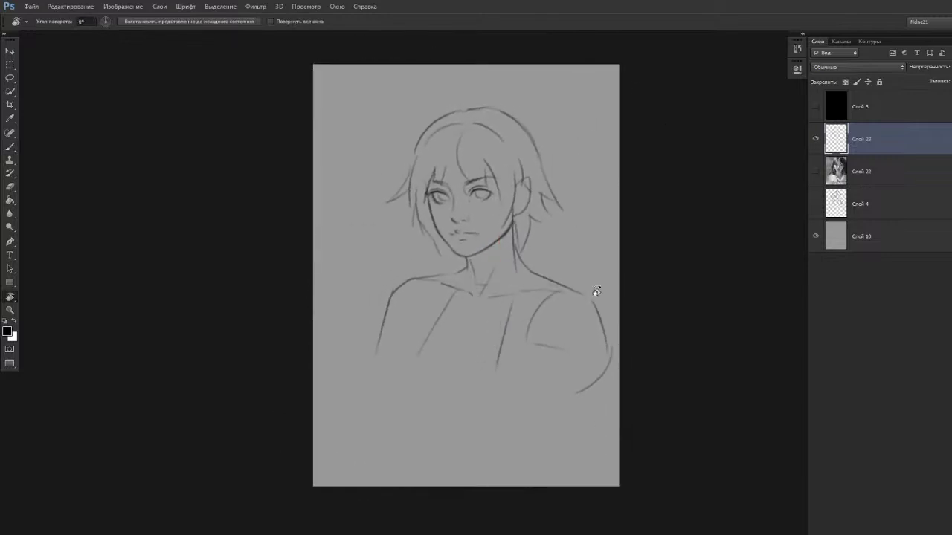
{"action": "left_click_drag", "start_coordinate": [603, 238], "coordinate": [592, 354]}
{"action": "key", "text": "b"}
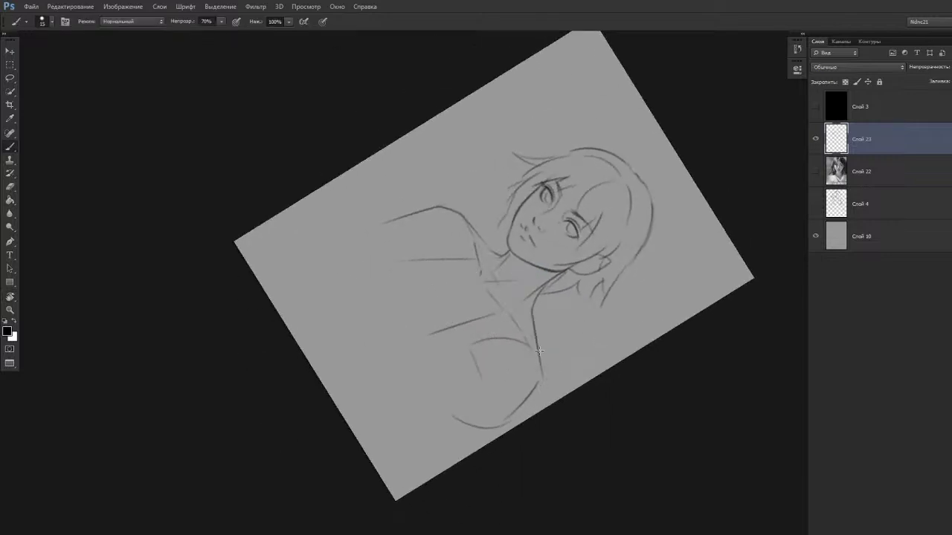
{"action": "key", "text": "r"}
{"action": "left_click_drag", "start_coordinate": [571, 442], "coordinate": [637, 282]}
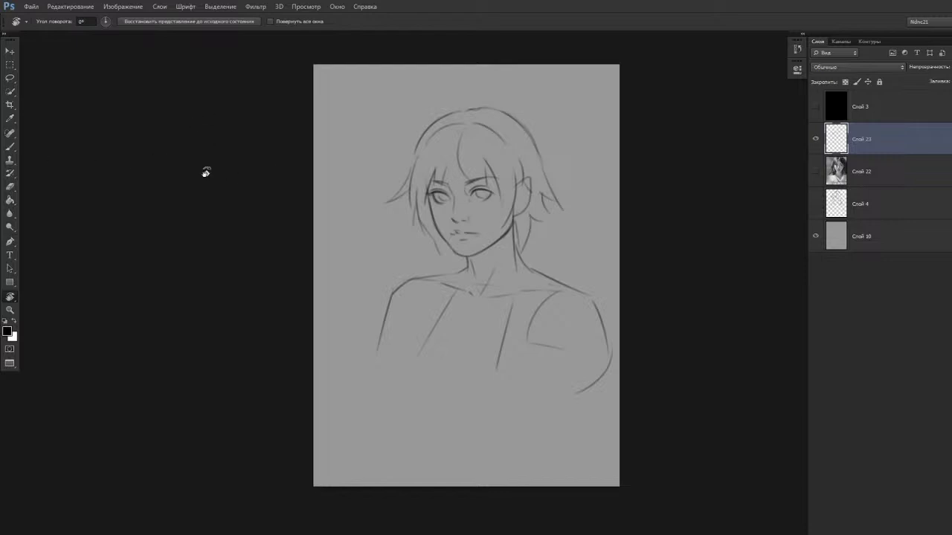
{"action": "left_click_drag", "start_coordinate": [242, 301], "coordinate": [232, 304]}
{"action": "left_click", "coordinate": [228, 340]}
{"action": "left_click", "coordinate": [221, 359]}
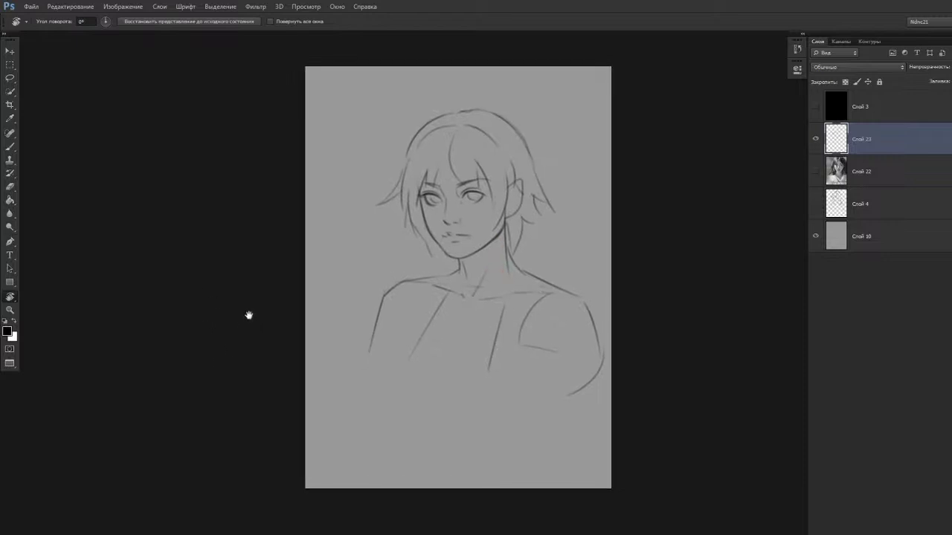
{"action": "key", "text": "b"}
{"action": "left_click_drag", "start_coordinate": [329, 372], "coordinate": [322, 347]}
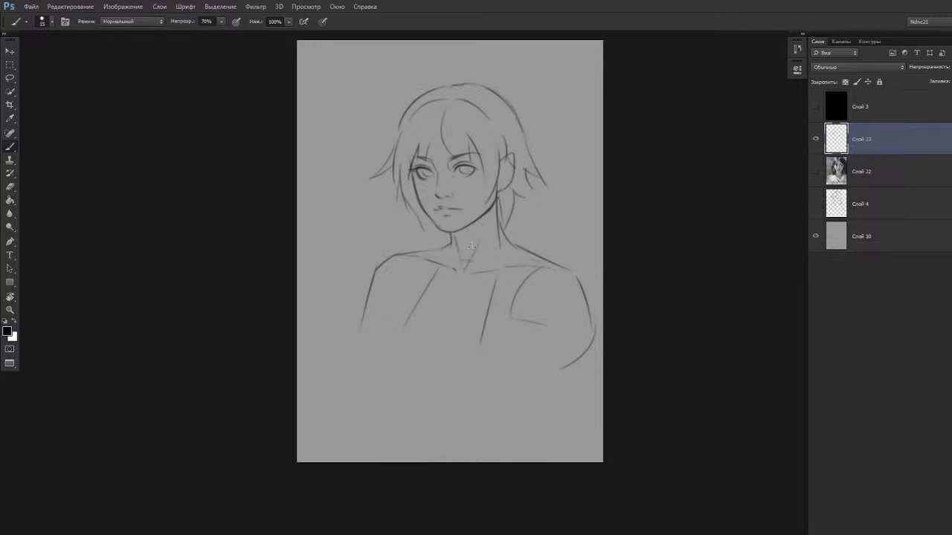
Draw a curved neckline for the top between the two strap lines on the slightly rotated canvas.
{"action": "key", "text": "r"}
{"action": "mouse_move", "coordinate": [432, 334]}
{"action": "left_mouse_down"}
{"action": "mouse_move", "coordinate": [446, 362]}
{"action": "mouse_move", "coordinate": [432, 372]}
{"action": "left_mouse_up"}
{"action": "key", "text": "b"}
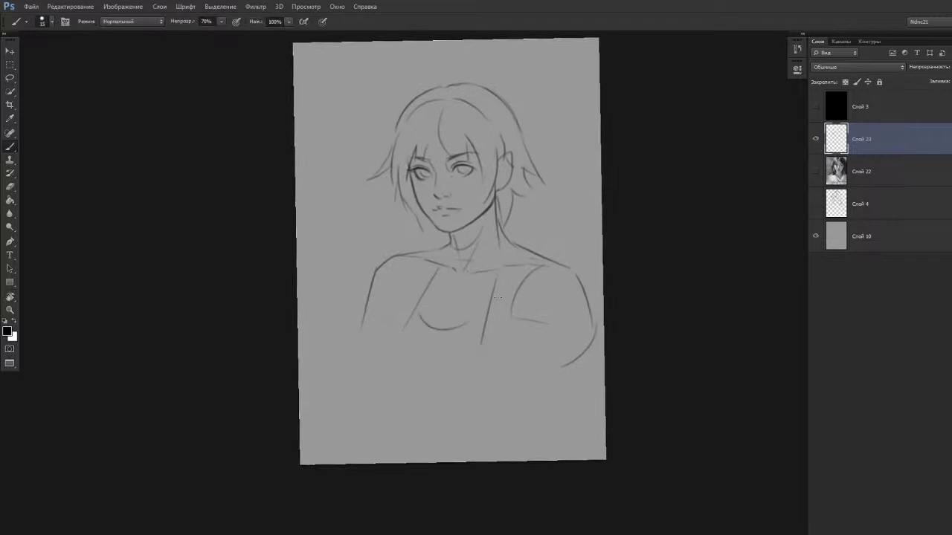
{"action": "left_click_drag", "start_coordinate": [418, 312], "coordinate": [470, 327]}
{"action": "key", "text": "space"}
{"action": "left_click_drag", "start_coordinate": [409, 290], "coordinate": [415, 300]}
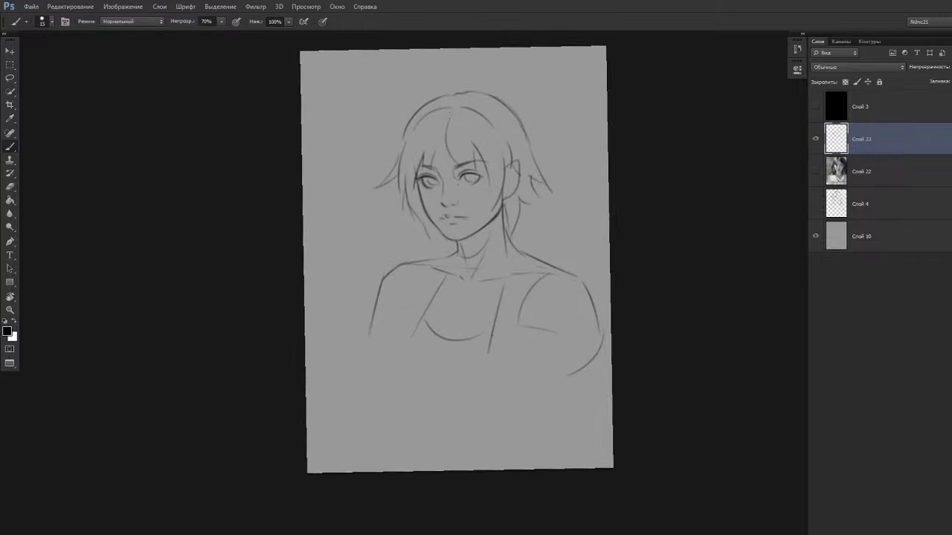
Draw the raised top curve of a high ponytail above the crown, redoing the stroke until it fits.
{"action": "key", "text": "space"}
{"action": "left_click_drag", "start_coordinate": [456, 103], "coordinate": [455, 102]}
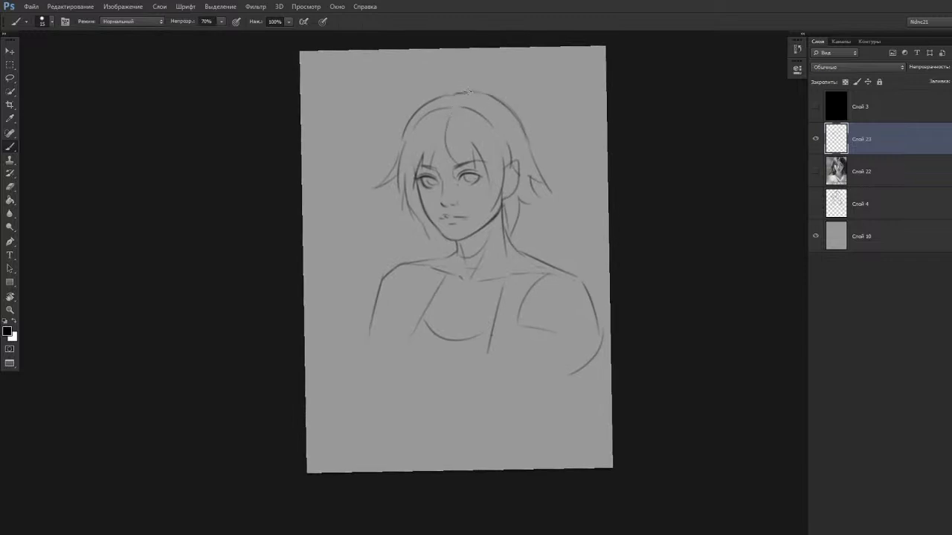
{"action": "mouse_move", "coordinate": [455, 93]}
{"action": "left_mouse_down"}
{"action": "mouse_move", "coordinate": [489, 95]}
{"action": "mouse_move", "coordinate": [465, 75]}
{"action": "mouse_move", "coordinate": [508, 83]}
{"action": "mouse_move", "coordinate": [483, 80]}
{"action": "mouse_move", "coordinate": [504, 70]}
{"action": "mouse_move", "coordinate": [488, 72]}
{"action": "mouse_move", "coordinate": [515, 88]}
{"action": "mouse_move", "coordinate": [507, 75]}
{"action": "mouse_move", "coordinate": [483, 73]}
{"action": "mouse_move", "coordinate": [525, 110]}
{"action": "mouse_move", "coordinate": [489, 81]}
{"action": "mouse_move", "coordinate": [515, 87]}
{"action": "mouse_move", "coordinate": [539, 120]}
{"action": "left_mouse_up"}
{"action": "key", "text": "ctrl+z"}
{"action": "key", "text": "ctrl+z"}
{"action": "key", "text": "ctrl+z"}
{"action": "key", "text": "ctrl+z"}
{"action": "left_click_drag", "start_coordinate": [481, 73], "coordinate": [527, 94]}
{"action": "key", "text": "ctrl+z"}
{"action": "left_click_drag", "start_coordinate": [481, 70], "coordinate": [537, 99]}
{"action": "key", "text": "ctrl+z"}
{"action": "left_click_drag", "start_coordinate": [482, 71], "coordinate": [545, 116]}
{"action": "key", "text": "ctrl+z"}
{"action": "left_click_drag", "start_coordinate": [485, 71], "coordinate": [533, 101]}
Rework the ponytail's upper curve and draw its long outer line down toward the near shoulder.
{"action": "key", "text": "l"}
{"action": "mouse_move", "coordinate": [501, 90]}
{"action": "left_mouse_down"}
{"action": "mouse_move", "coordinate": [485, 79]}
{"action": "mouse_move", "coordinate": [515, 76]}
{"action": "mouse_move", "coordinate": [501, 90]}
{"action": "mouse_move", "coordinate": [512, 90]}
{"action": "mouse_move", "coordinate": [516, 109]}
{"action": "left_mouse_up"}
{"action": "key", "text": "v"}
{"action": "key", "text": "ctrl+d"}
{"action": "key", "text": "b"}
{"action": "left_click_drag", "start_coordinate": [506, 91], "coordinate": [520, 122], "text": "ctrl"}
{"action": "key", "text": "ctrl+alt+z"}
{"action": "key", "text": "ctrl+alt+z"}
{"action": "key", "text": "ctrl+alt+z"}
{"action": "left_click_drag", "start_coordinate": [534, 111], "coordinate": [601, 238]}
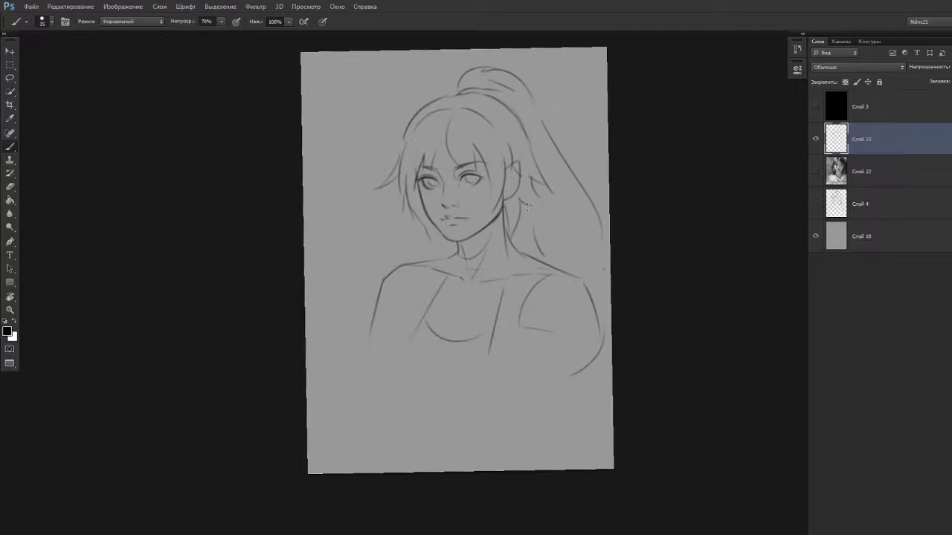
Draw the ponytail's lower inner strands behind the neck and its tip at the canvas edge.
{"action": "left_click_drag", "start_coordinate": [530, 232], "coordinate": [550, 274]}
{"action": "key", "text": "ctrl+alt+z"}
{"action": "key", "text": "ctrl+alt+z"}
{"action": "left_click_drag", "start_coordinate": [538, 238], "coordinate": [551, 270]}
{"action": "key", "text": "ctrl+alt+z"}
{"action": "left_click_drag", "start_coordinate": [531, 222], "coordinate": [546, 262]}
{"action": "left_click_drag", "start_coordinate": [533, 225], "coordinate": [561, 266]}
{"action": "left_click_drag", "start_coordinate": [627, 291], "coordinate": [608, 296]}
Examine the whole figure with the ponytail at a smaller view, and return the canvas upright.
{"action": "key", "text": "v"}
{"action": "left_click_drag", "start_coordinate": [513, 337], "coordinate": [517, 340]}
{"action": "scroll", "coordinate": [543, 255], "scroll_direction": "down", "scroll_amount": 5}
{"action": "scroll", "coordinate": [508, 247], "scroll_direction": "up", "scroll_amount": 3}
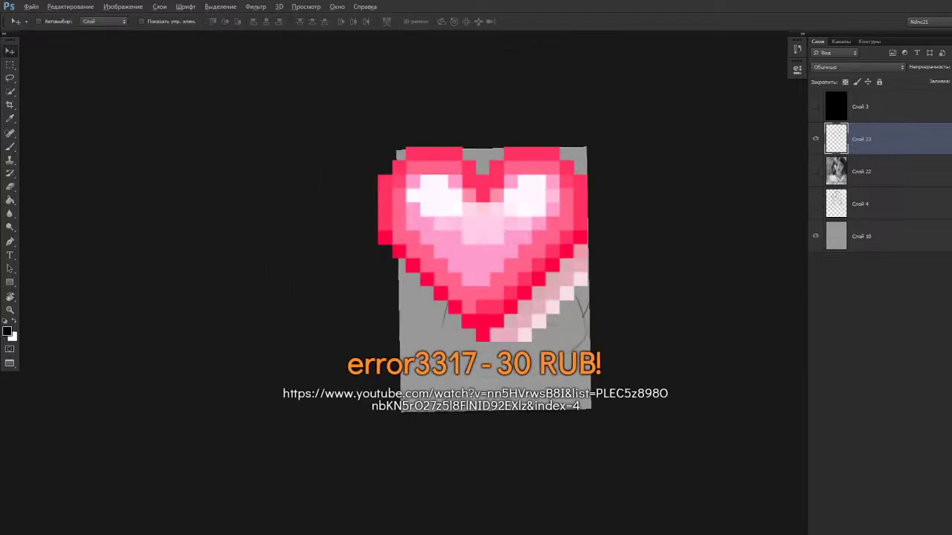
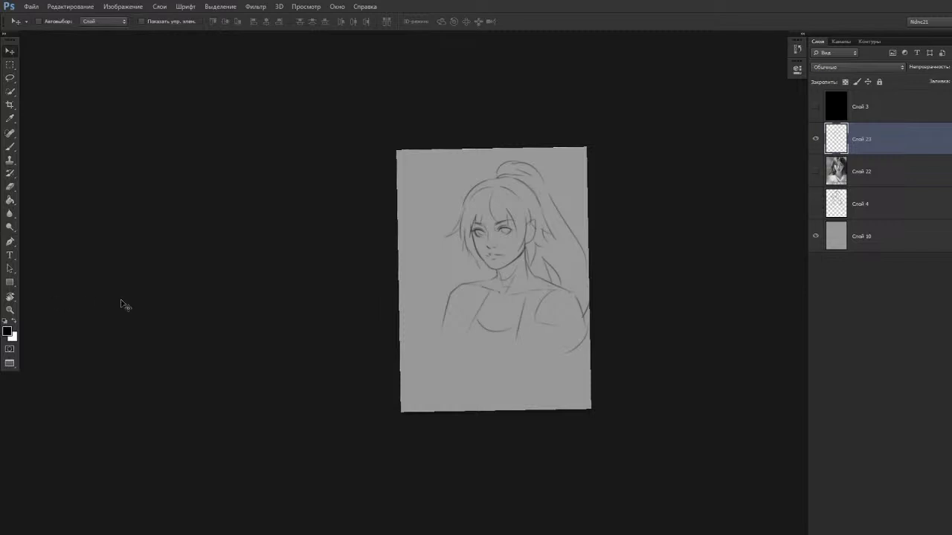
{"action": "key", "text": "r"}
{"action": "key", "text": "Escape"}
{"action": "scroll", "coordinate": [560, 253], "scroll_direction": "up", "scroll_amount": 1}
{"action": "scroll", "coordinate": [559, 253], "scroll_direction": "up", "scroll_amount": 1}
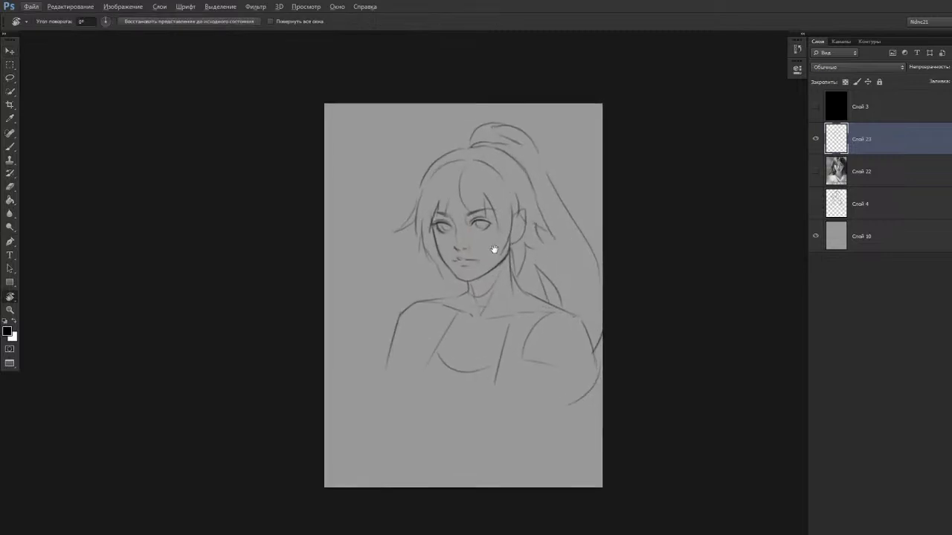
Erase the ponytail's long outer line and redraw it closer to the head, curving inward above the shoulder.
{"action": "key", "text": "e"}
{"action": "left_click_drag", "start_coordinate": [545, 176], "coordinate": [601, 263]}
{"action": "key", "text": "b"}
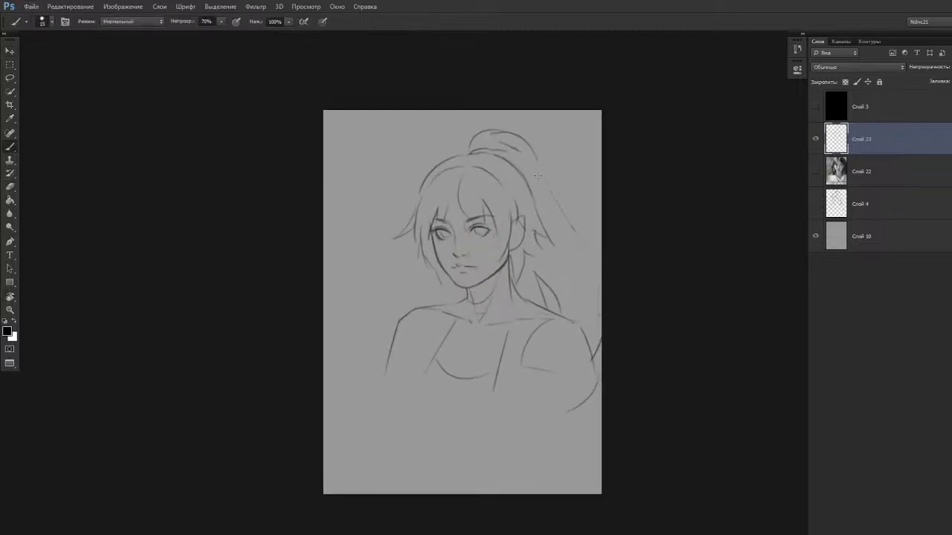
{"action": "left_click_drag", "start_coordinate": [544, 173], "coordinate": [569, 274]}
{"action": "key", "text": "ctrl+z"}
{"action": "mouse_move", "coordinate": [568, 241]}
{"action": "left_mouse_down"}
{"action": "mouse_move", "coordinate": [555, 302]}
{"action": "mouse_move", "coordinate": [543, 283]}
{"action": "mouse_move", "coordinate": [541, 297]}
{"action": "left_mouse_up"}
Erase the old ponytail strands behind the neck and the tail fragment crossing the near arm.
{"action": "key", "text": "e"}
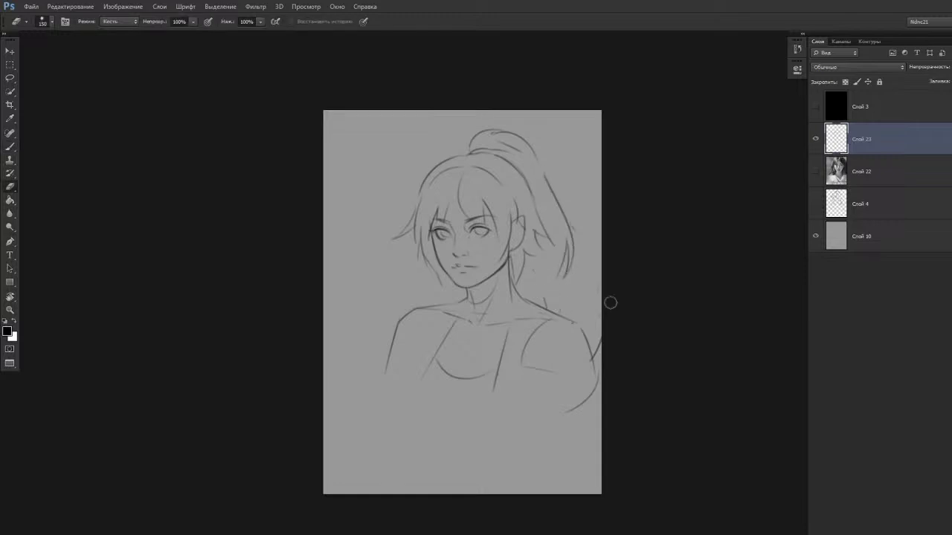
{"action": "mouse_move", "coordinate": [603, 330]}
{"action": "left_mouse_down"}
{"action": "mouse_move", "coordinate": [604, 361]}
{"action": "mouse_move", "coordinate": [588, 364]}
{"action": "left_mouse_up"}
{"action": "key", "text": "b"}
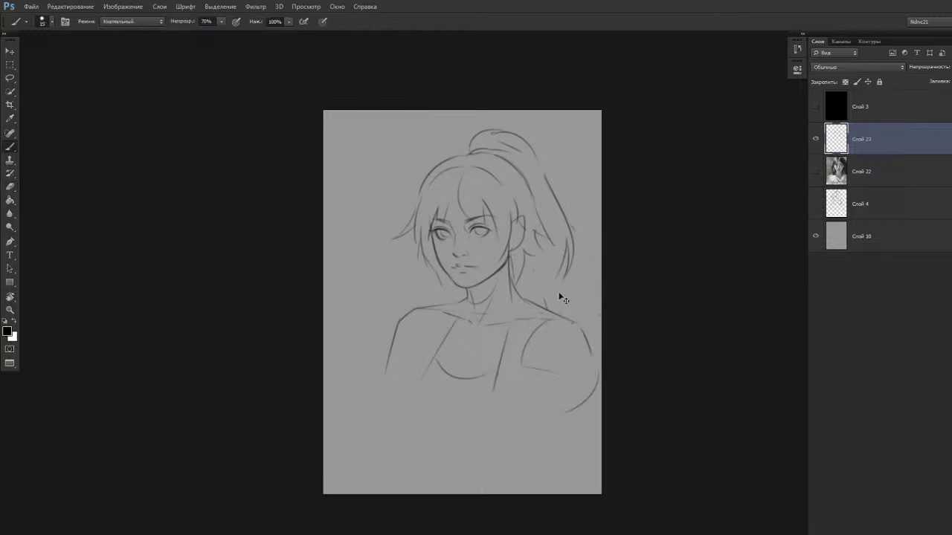
{"action": "left_click_drag", "start_coordinate": [563, 275], "coordinate": [577, 317]}
{"action": "key", "text": "ctrl+z"}
{"action": "left_click_drag", "start_coordinate": [558, 276], "coordinate": [571, 322]}
{"action": "key", "text": "ctrl+z"}
Lasso the unwanted ponytail outline and delete it.
{"action": "key", "text": "l"}
{"action": "left_click_drag", "start_coordinate": [606, 271], "coordinate": [589, 273]}
{"action": "key", "text": "Delete"}
{"action": "key", "text": "ctrl+d"}
Draw a wider outer contour for the ponytail, ending in a tapered tip curving inward just above the near shoulder.
{"action": "key", "text": "b"}
{"action": "left_click_drag", "start_coordinate": [557, 192], "coordinate": [565, 297]}
{"action": "key", "text": "ctrl+alt+z"}
{"action": "key", "text": "ctrl+alt+z"}
{"action": "mouse_move", "coordinate": [569, 282]}
{"action": "left_mouse_down"}
{"action": "mouse_move", "coordinate": [556, 309]}
{"action": "mouse_move", "coordinate": [567, 307]}
{"action": "left_mouse_up"}
{"action": "left_click_drag", "start_coordinate": [569, 283], "coordinate": [556, 307]}
{"action": "key", "text": "e"}
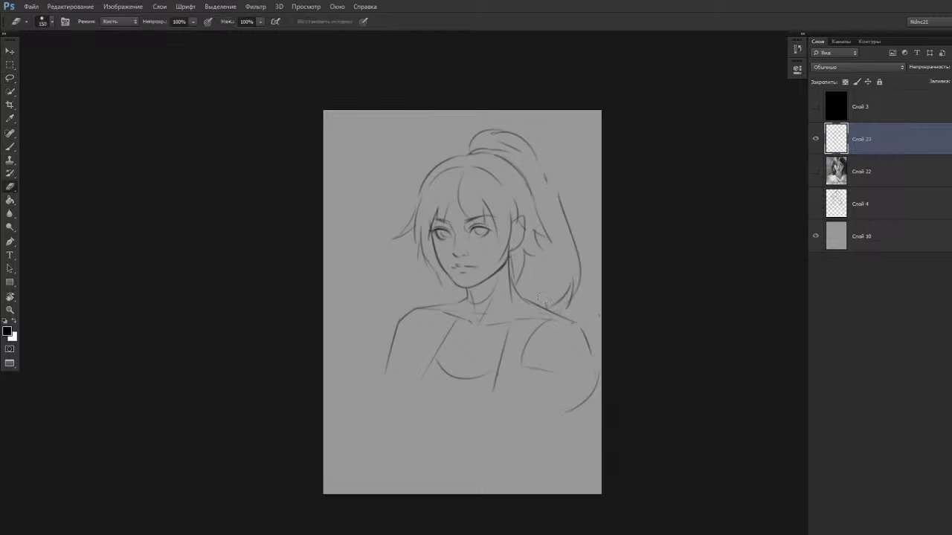
{"action": "key", "text": "space"}
{"action": "left_click_drag", "start_coordinate": [566, 243], "coordinate": [568, 245]}
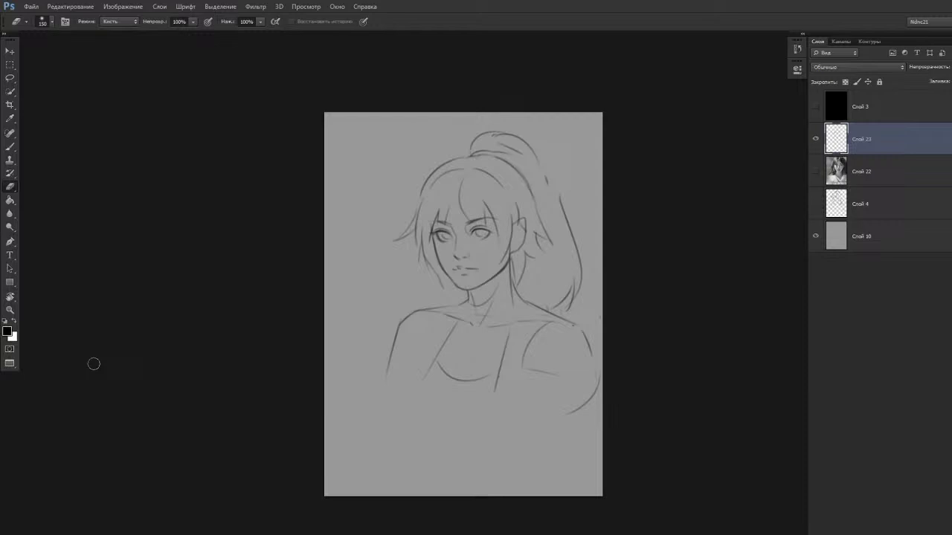
Scale the sketch layer up to about 128% with Free Transform and reposition it to fill the canvas.
{"action": "key", "text": "r"}
{"action": "left_click_drag", "start_coordinate": [461, 380], "coordinate": [476, 381]}
{"action": "key", "text": "ctrl+t"}
{"action": "left_click_drag", "start_coordinate": [381, 412], "coordinate": [346, 457]}
{"action": "left_click_drag", "start_coordinate": [465, 378], "coordinate": [482, 411]}
{"action": "left_click_drag", "start_coordinate": [364, 156], "coordinate": [335, 124]}
{"action": "left_click_drag", "start_coordinate": [440, 203], "coordinate": [450, 208]}
{"action": "key", "text": "Return"}
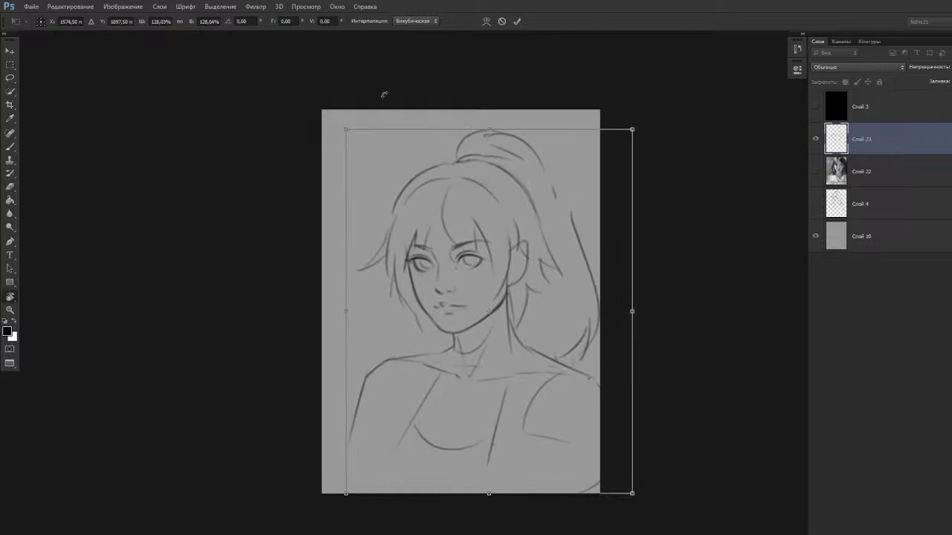
{"action": "mouse_move", "coordinate": [368, 349]}
{"action": "left_mouse_down"}
{"action": "mouse_move", "coordinate": [339, 397]}
{"action": "mouse_move", "coordinate": [361, 365]}
{"action": "left_mouse_up"}
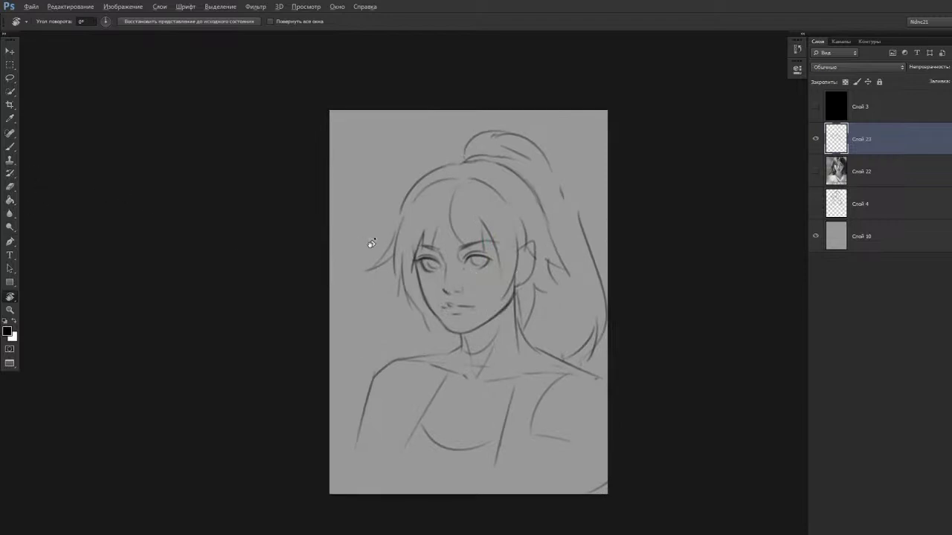
Create a new layer between the line sketch and layer Слой 22.
{"action": "key", "text": "alt"}
{"action": "left_click", "coordinate": [535, 312]}
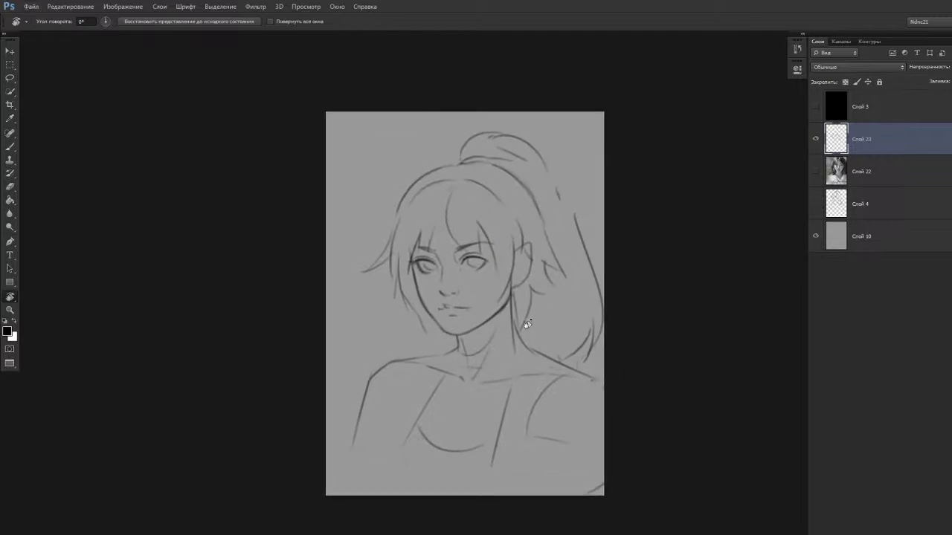
{"action": "left_click", "coordinate": [908, 184]}
{"action": "key", "text": "ctrl+shift+alt+n"}
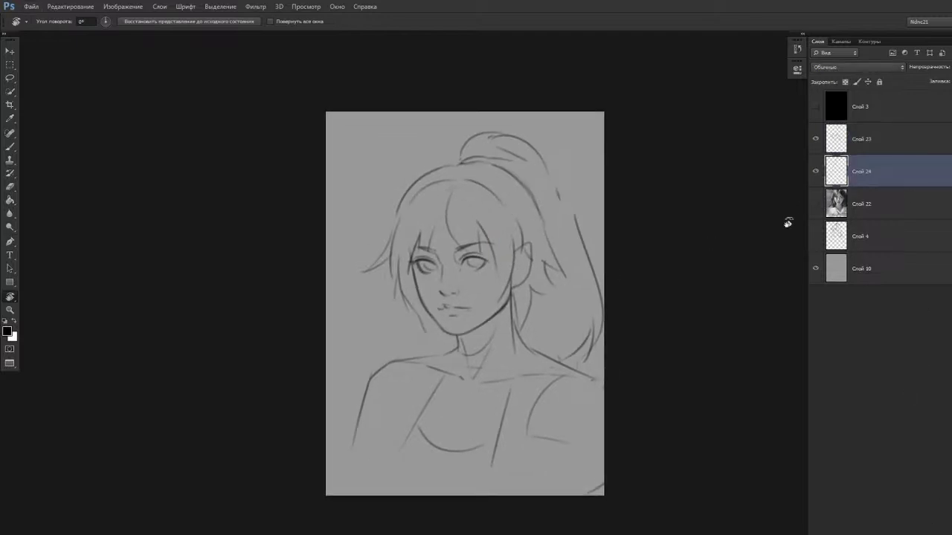
{"action": "left_click_drag", "start_coordinate": [421, 290], "coordinate": [422, 300]}
{"action": "left_click", "coordinate": [420, 323]}
Choose a hard round brush for blocking in the silhouette.
{"action": "key", "text": "b"}
{"action": "key", "text": "r"}
{"action": "key", "text": "b"}
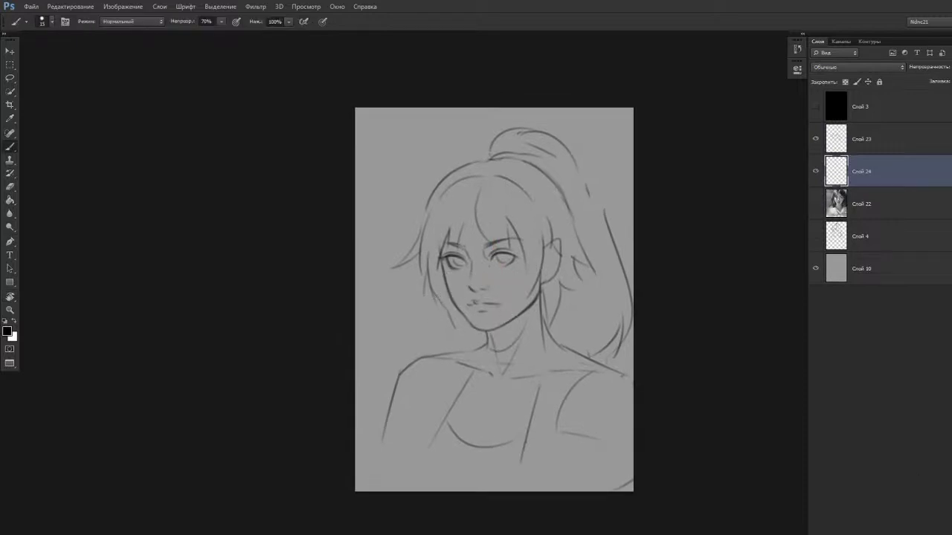
{"action": "right_click", "coordinate": [469, 235]}
{"action": "left_click", "coordinate": [593, 310]}
{"action": "left_click", "coordinate": [638, 218]}
Sample the canvas grey and change the foreground colour to the darker grey 6d6d6d.
{"action": "left_click", "coordinate": [500, 269], "text": "alt"}
{"action": "key", "text": "n"}
{"action": "mouse_move", "coordinate": [523, 149]}
{"action": "left_mouse_down"}
{"action": "mouse_move", "coordinate": [514, 151]}
{"action": "mouse_move", "coordinate": [515, 138]}
{"action": "mouse_move", "coordinate": [516, 174]}
{"action": "left_mouse_up"}
{"action": "left_click", "coordinate": [668, 220]}
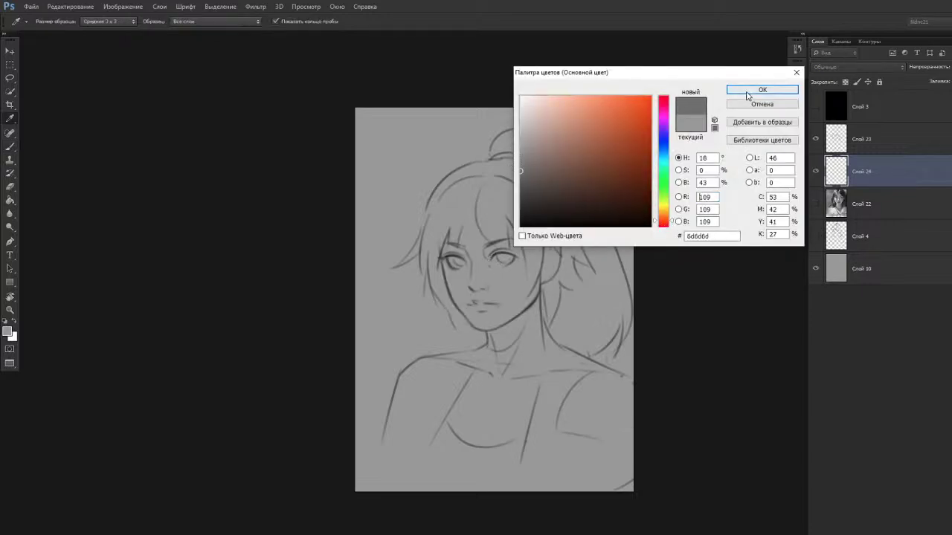
{"action": "left_click", "coordinate": [751, 91]}
Raise the brush opacity to 100% and fill the face, neck, shoulders and chest with the dark grey.
{"action": "mouse_move", "coordinate": [471, 218]}
{"action": "left_mouse_down"}
{"action": "mouse_move", "coordinate": [459, 257]}
{"action": "mouse_move", "coordinate": [480, 307]}
{"action": "left_mouse_up"}
{"action": "right_click", "coordinate": [496, 264]}
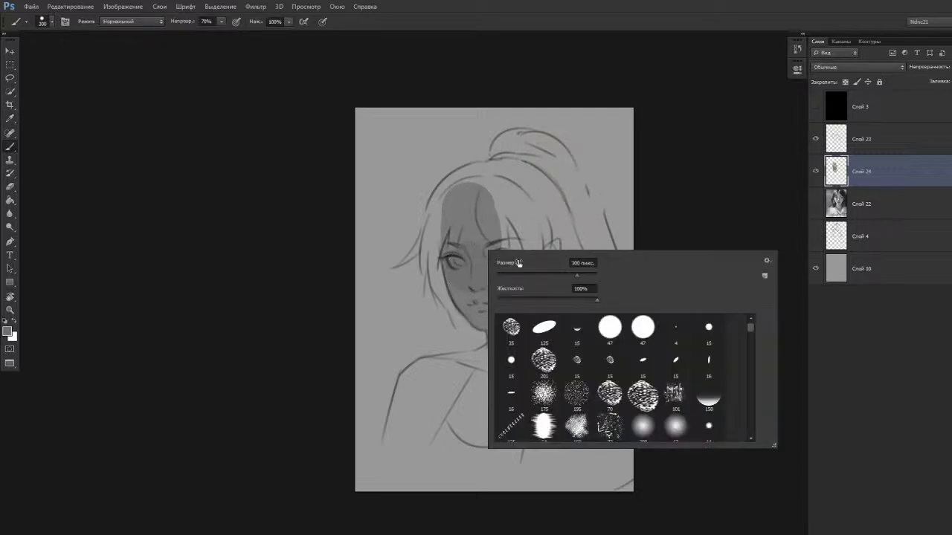
{"action": "left_click", "coordinate": [527, 197]}
{"action": "left_click", "coordinate": [221, 21]}
{"action": "left_click_drag", "start_coordinate": [212, 33], "coordinate": [238, 33]}
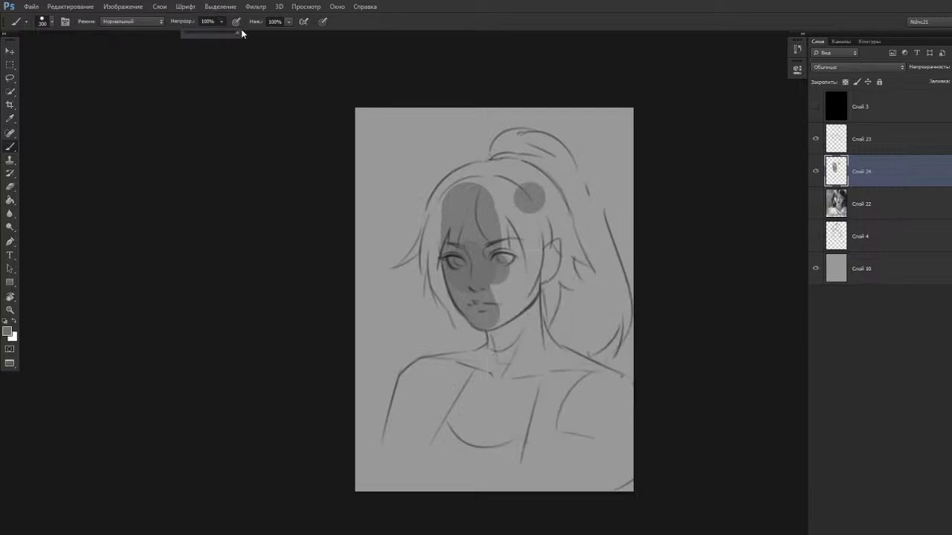
{"action": "mouse_move", "coordinate": [508, 269]}
{"action": "left_mouse_down"}
{"action": "mouse_move", "coordinate": [488, 286]}
{"action": "mouse_move", "coordinate": [463, 223]}
{"action": "mouse_move", "coordinate": [496, 218]}
{"action": "mouse_move", "coordinate": [501, 246]}
{"action": "mouse_move", "coordinate": [507, 227]}
{"action": "mouse_move", "coordinate": [522, 255]}
{"action": "mouse_move", "coordinate": [507, 337]}
{"action": "mouse_move", "coordinate": [511, 325]}
{"action": "mouse_move", "coordinate": [529, 374]}
{"action": "mouse_move", "coordinate": [498, 407]}
{"action": "mouse_move", "coordinate": [471, 392]}
{"action": "mouse_move", "coordinate": [433, 398]}
{"action": "mouse_move", "coordinate": [409, 421]}
{"action": "mouse_move", "coordinate": [420, 383]}
{"action": "mouse_move", "coordinate": [495, 367]}
{"action": "mouse_move", "coordinate": [452, 378]}
{"action": "mouse_move", "coordinate": [574, 439]}
{"action": "mouse_move", "coordinate": [537, 363]}
{"action": "mouse_move", "coordinate": [623, 441]}
{"action": "mouse_move", "coordinate": [580, 377]}
{"action": "mouse_move", "coordinate": [557, 368]}
{"action": "mouse_move", "coordinate": [587, 378]}
{"action": "left_mouse_up"}
{"action": "key", "text": "]"}
Rotate the canvas, trim the fill along the near shoulder with a 90 px eraser, and turn the canvas upright.
{"action": "key", "text": "r"}
{"action": "left_click_drag", "start_coordinate": [613, 276], "coordinate": [580, 391]}
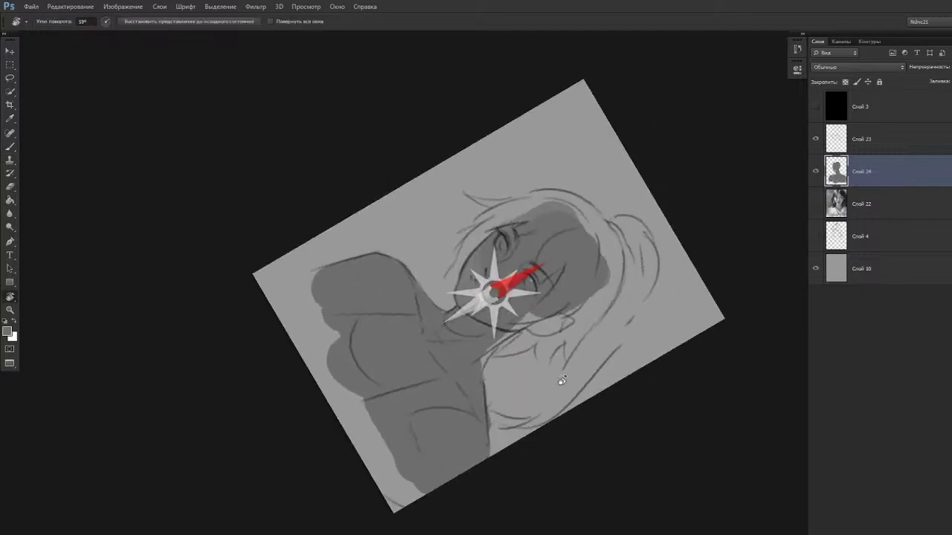
{"action": "key", "text": "e"}
{"action": "right_click", "coordinate": [593, 430]}
{"action": "left_click", "coordinate": [628, 416]}
{"action": "left_click", "coordinate": [490, 421]}
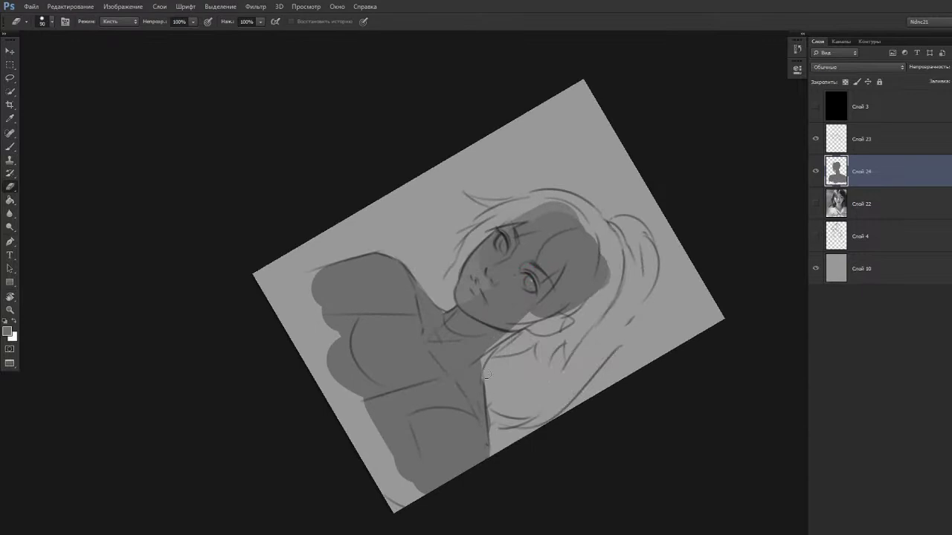
{"action": "key", "text": "r"}
{"action": "mouse_move", "coordinate": [485, 379]}
{"action": "left_mouse_down"}
{"action": "mouse_move", "coordinate": [559, 431]}
{"action": "mouse_move", "coordinate": [631, 325]}
{"action": "left_mouse_up"}
Fill the crown, the near-side hair and the ponytail with dark grey inside the sketched contours.
{"action": "key", "text": "b"}
{"action": "mouse_move", "coordinate": [533, 255]}
{"action": "left_mouse_down"}
{"action": "mouse_move", "coordinate": [545, 305]}
{"action": "mouse_move", "coordinate": [555, 294]}
{"action": "mouse_move", "coordinate": [576, 313]}
{"action": "mouse_move", "coordinate": [588, 305]}
{"action": "mouse_move", "coordinate": [565, 340]}
{"action": "mouse_move", "coordinate": [596, 321]}
{"action": "mouse_move", "coordinate": [580, 329]}
{"action": "mouse_move", "coordinate": [589, 319]}
{"action": "mouse_move", "coordinate": [583, 279]}
{"action": "mouse_move", "coordinate": [532, 179]}
{"action": "left_mouse_up"}
{"action": "key", "text": "bracketleft"}
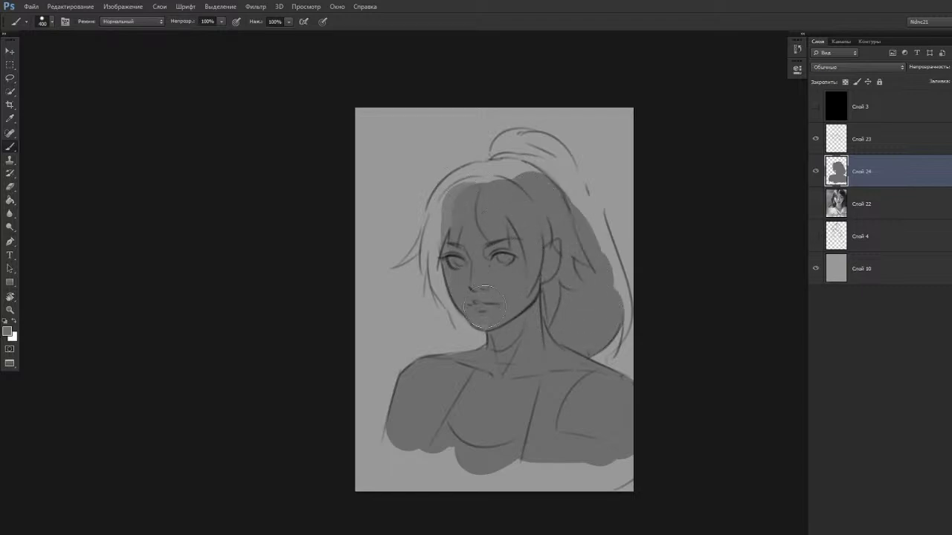
{"action": "mouse_move", "coordinate": [471, 209]}
{"action": "left_mouse_down"}
{"action": "mouse_move", "coordinate": [455, 186]}
{"action": "mouse_move", "coordinate": [465, 173]}
{"action": "mouse_move", "coordinate": [513, 178]}
{"action": "mouse_move", "coordinate": [520, 165]}
{"action": "mouse_move", "coordinate": [542, 169]}
{"action": "mouse_move", "coordinate": [509, 143]}
{"action": "mouse_move", "coordinate": [530, 146]}
{"action": "mouse_move", "coordinate": [561, 183]}
{"action": "mouse_move", "coordinate": [547, 137]}
{"action": "mouse_move", "coordinate": [569, 160]}
{"action": "mouse_move", "coordinate": [554, 174]}
{"action": "mouse_move", "coordinate": [603, 253]}
{"action": "mouse_move", "coordinate": [593, 205]}
{"action": "mouse_move", "coordinate": [606, 246]}
{"action": "mouse_move", "coordinate": [589, 219]}
{"action": "mouse_move", "coordinate": [616, 271]}
{"action": "mouse_move", "coordinate": [608, 298]}
{"action": "left_mouse_up"}
{"action": "key", "text": "bracketleft"}
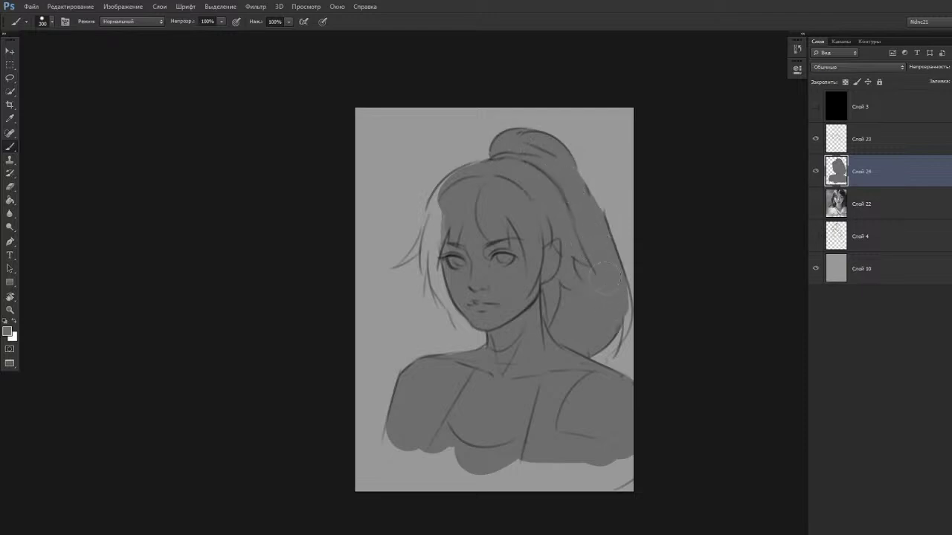
Fill the ponytail's outer edge and tip with a smaller brush, and clean up the tip with the eraser.
{"action": "key", "text": "bracketleft"}
{"action": "key", "text": "bracketleft"}
{"action": "key", "text": "bracketleft"}
{"action": "key", "text": "bracketright"}
{"action": "key", "text": "bracketright"}
{"action": "mouse_move", "coordinate": [620, 288]}
{"action": "left_mouse_down"}
{"action": "mouse_move", "coordinate": [627, 340]}
{"action": "mouse_move", "coordinate": [624, 305]}
{"action": "left_mouse_up"}
{"action": "key", "text": "e"}
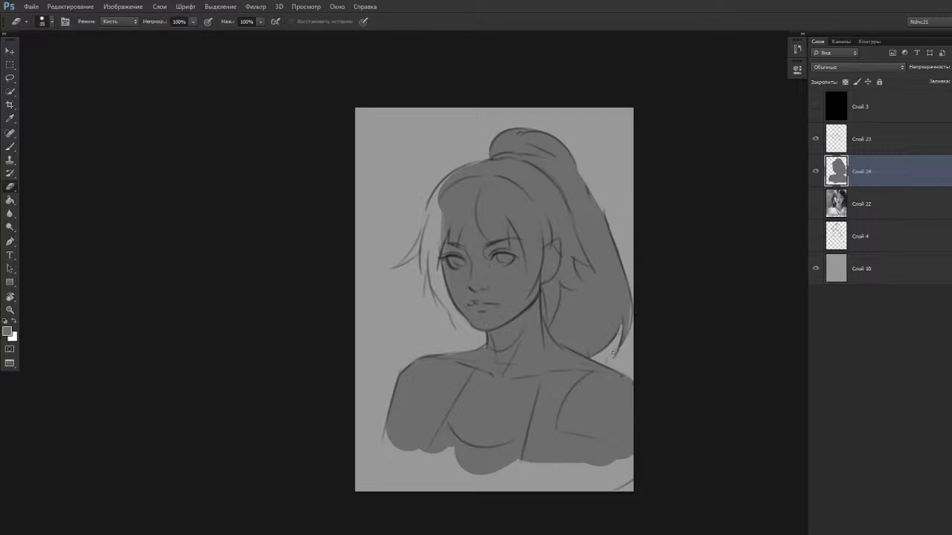
{"action": "key", "text": "b"}
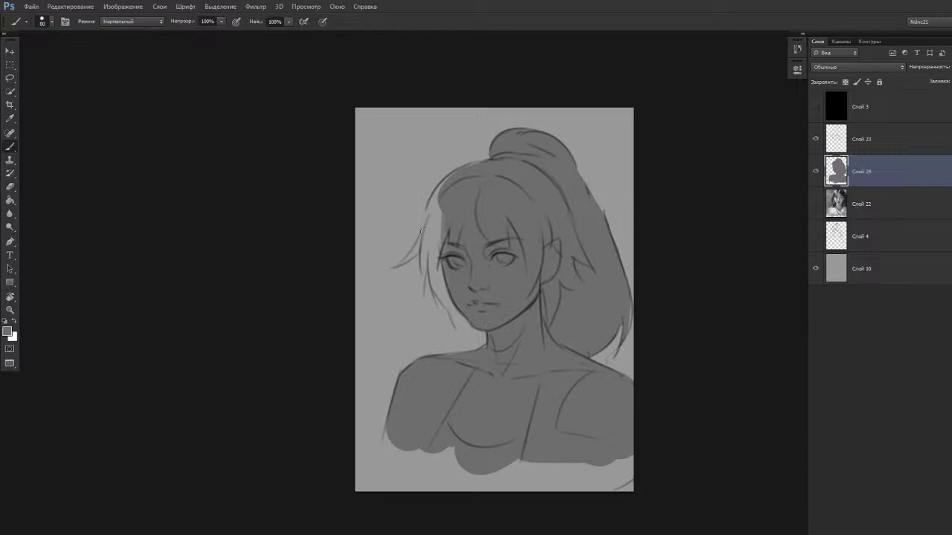
Enlarge the brush to 200 px and fill the far-side hair from the crown down to the temple.
{"action": "key", "text": "bracketright"}
{"action": "key", "text": "bracketright"}
{"action": "key", "text": "bracketright"}
{"action": "key", "text": "bracketright"}
{"action": "key", "text": "bracketright"}
{"action": "mouse_move", "coordinate": [442, 213]}
{"action": "left_mouse_down"}
{"action": "mouse_move", "coordinate": [435, 220]}
{"action": "mouse_move", "coordinate": [446, 190]}
{"action": "mouse_move", "coordinate": [461, 188]}
{"action": "left_mouse_up"}
{"action": "mouse_move", "coordinate": [438, 227]}
{"action": "left_mouse_down"}
{"action": "mouse_move", "coordinate": [425, 257]}
{"action": "mouse_move", "coordinate": [454, 211]}
{"action": "left_mouse_up"}
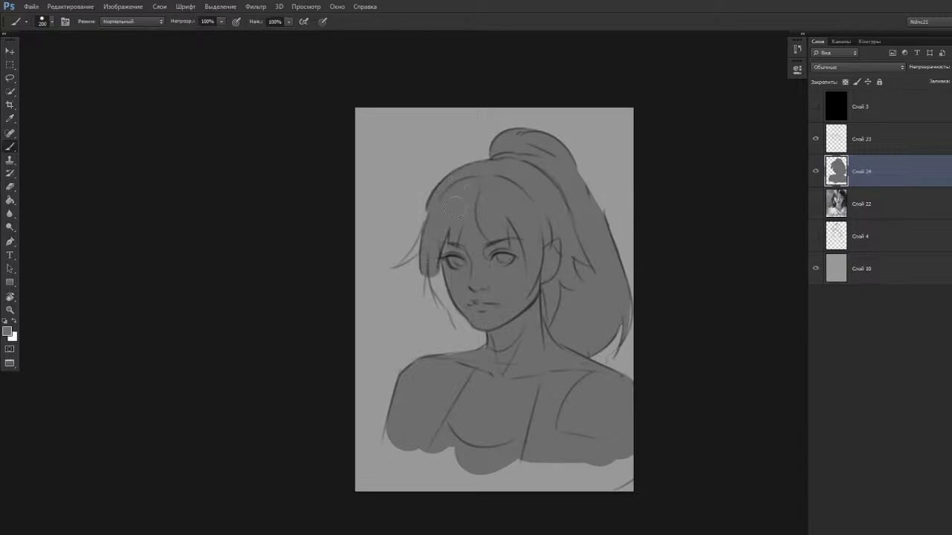
Fill the far-side hair beside the cheek and jaw, and trim its lower end to a point.
{"action": "mouse_move", "coordinate": [433, 254]}
{"action": "left_mouse_down"}
{"action": "mouse_move", "coordinate": [446, 259]}
{"action": "mouse_move", "coordinate": [459, 290]}
{"action": "left_mouse_up"}
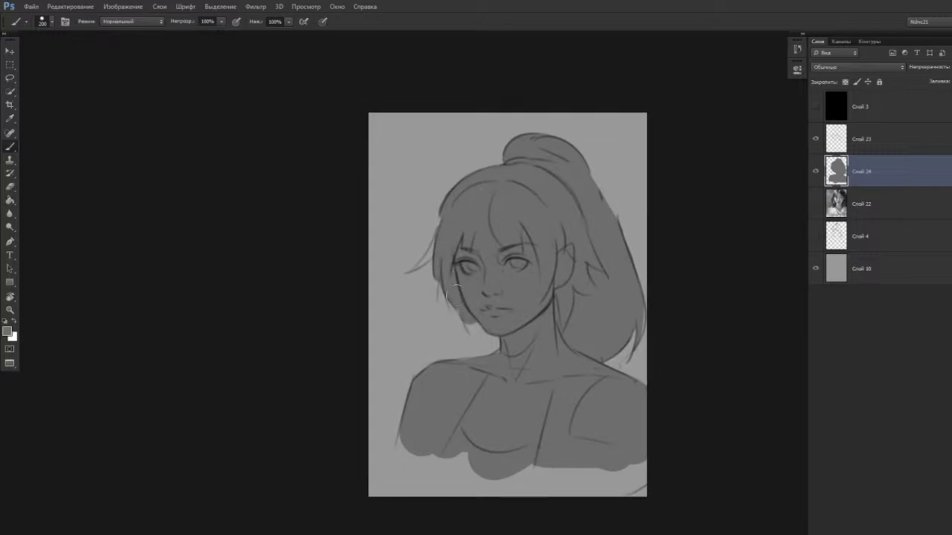
{"action": "mouse_move", "coordinate": [476, 331]}
{"action": "left_mouse_down"}
{"action": "mouse_move", "coordinate": [468, 303]}
{"action": "mouse_move", "coordinate": [479, 345]}
{"action": "left_mouse_up"}
{"action": "key", "text": "e"}
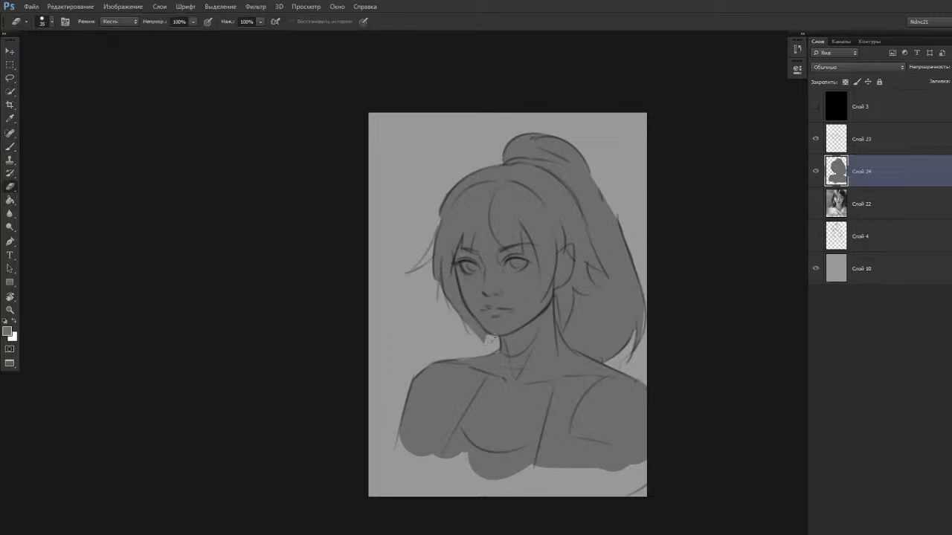
{"action": "key", "text": "b"}
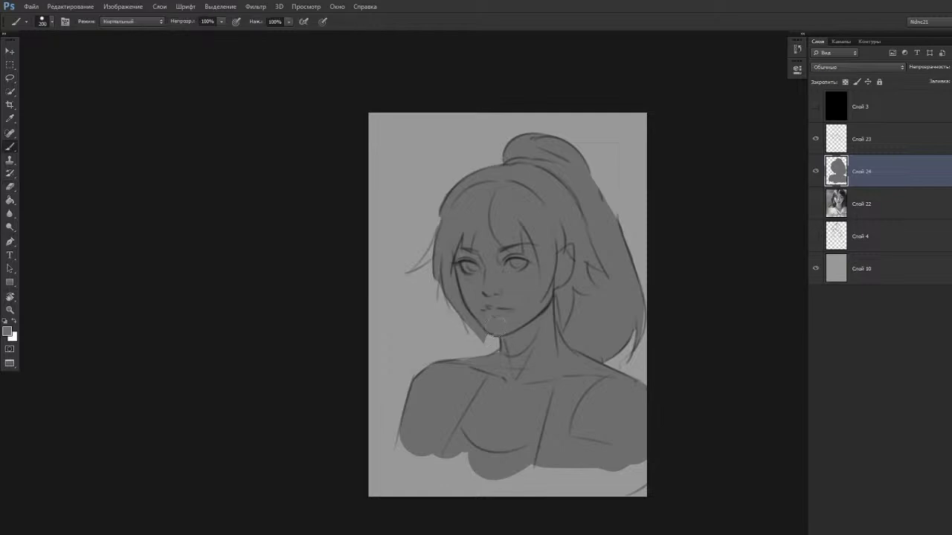
{"action": "key", "text": "bracketleft"}
Outline the loose strands on the far side of the hair with the lasso and fill them with dark grey.
{"action": "key", "text": "l"}
{"action": "left_click_drag", "start_coordinate": [415, 274], "coordinate": [455, 240]}
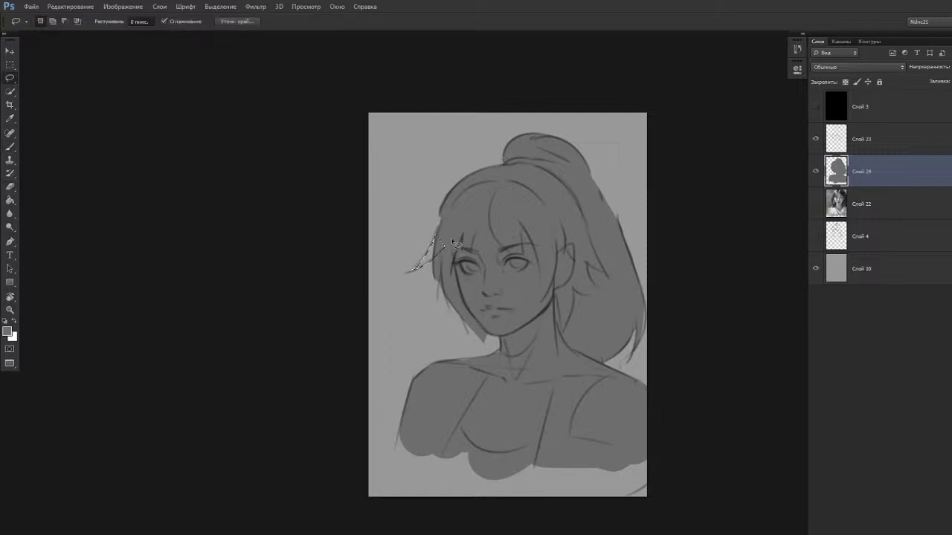
{"action": "key", "text": "b"}
{"action": "key", "text": "ctrl+d"}
{"action": "mouse_move", "coordinate": [409, 270]}
{"action": "left_mouse_down"}
{"action": "mouse_move", "coordinate": [442, 313]}
{"action": "mouse_move", "coordinate": [449, 252]}
{"action": "left_mouse_up"}
{"action": "key", "text": "e"}
{"action": "key", "text": "l"}
{"action": "key", "text": "b"}
{"action": "mouse_move", "coordinate": [438, 293]}
{"action": "left_mouse_down"}
{"action": "mouse_move", "coordinate": [446, 289]}
{"action": "mouse_move", "coordinate": [440, 312]}
{"action": "left_mouse_up"}
{"action": "key", "text": "ctrl+d"}
Touch up the silhouette's edge around the far-side hair with a small brush and a 50 px eraser.
{"action": "key", "text": "e"}
{"action": "key", "text": "b"}
{"action": "key", "text": "["}
{"action": "key", "text": "["}
{"action": "key", "text": "["}
{"action": "key", "text": "["}
{"action": "key", "text": "["}
{"action": "key", "text": "["}
{"action": "key", "text": "["}
{"action": "key", "text": "e"}
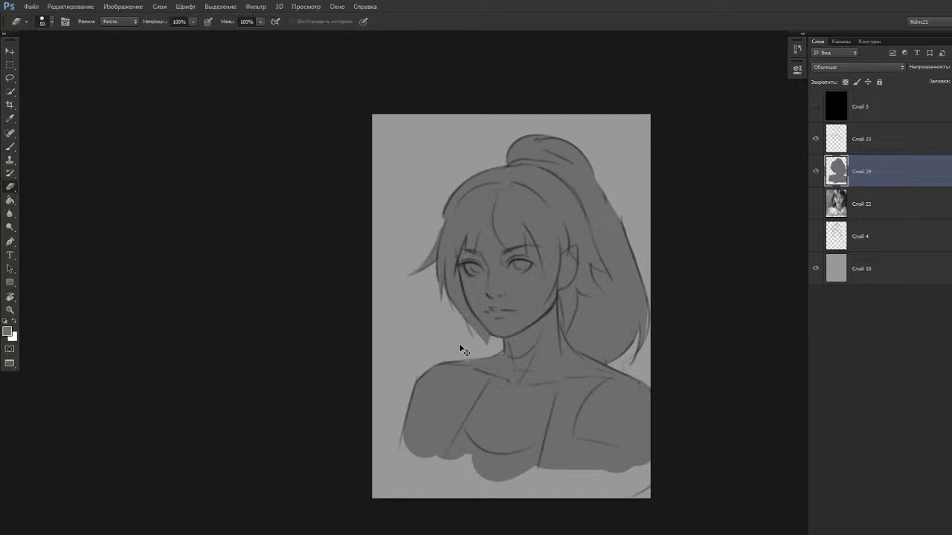
{"action": "scroll", "coordinate": [441, 220], "scroll_direction": "down", "scroll_amount": 3}
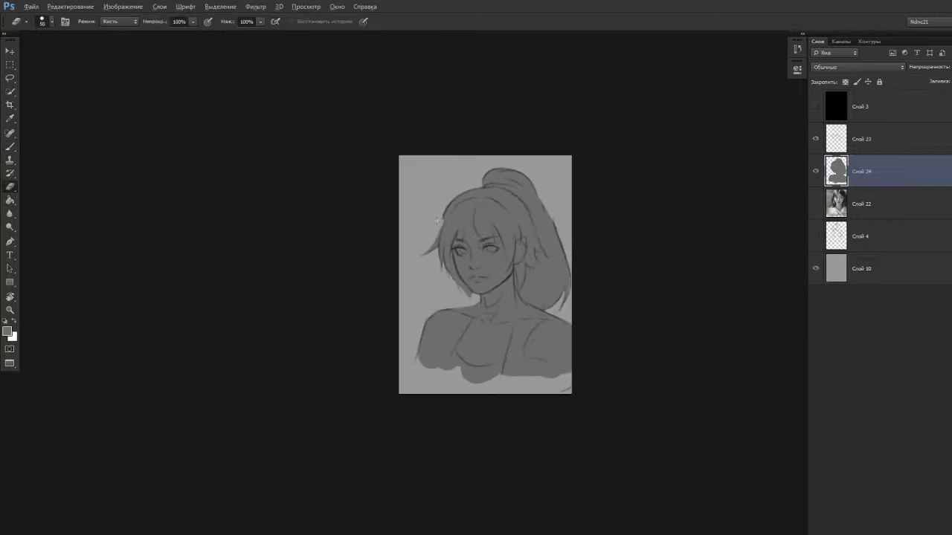
Add a new empty layer directly beneath the silhouette layer, above the greyscale portrait layer.
{"action": "key", "text": "r"}
{"action": "left_click", "coordinate": [850, 200]}
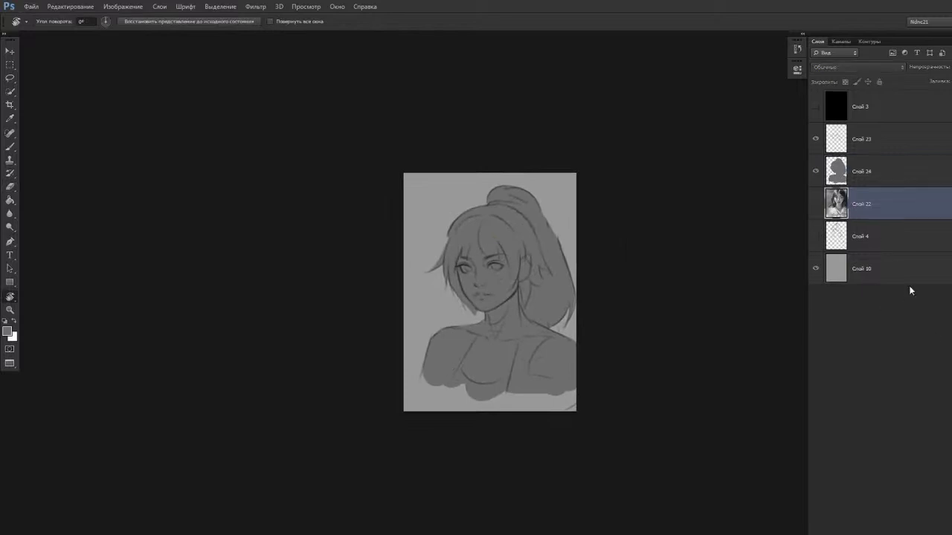
{"action": "key", "text": "ctrl+shift+alt+n"}
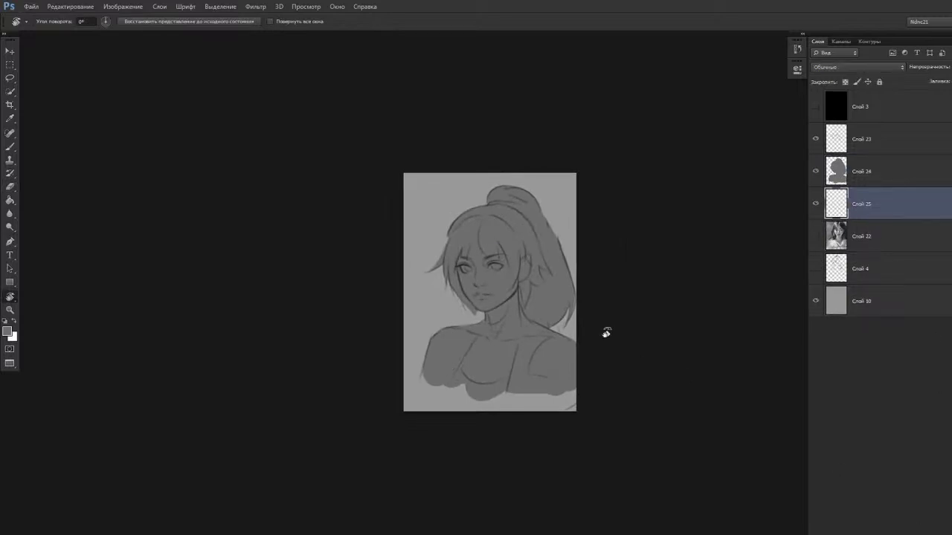
Fill the new background layer with a dark, slightly violet grey.
{"action": "key", "text": "b"}
{"action": "left_click", "coordinate": [441, 214], "text": "alt"}
{"action": "key", "text": "n"}
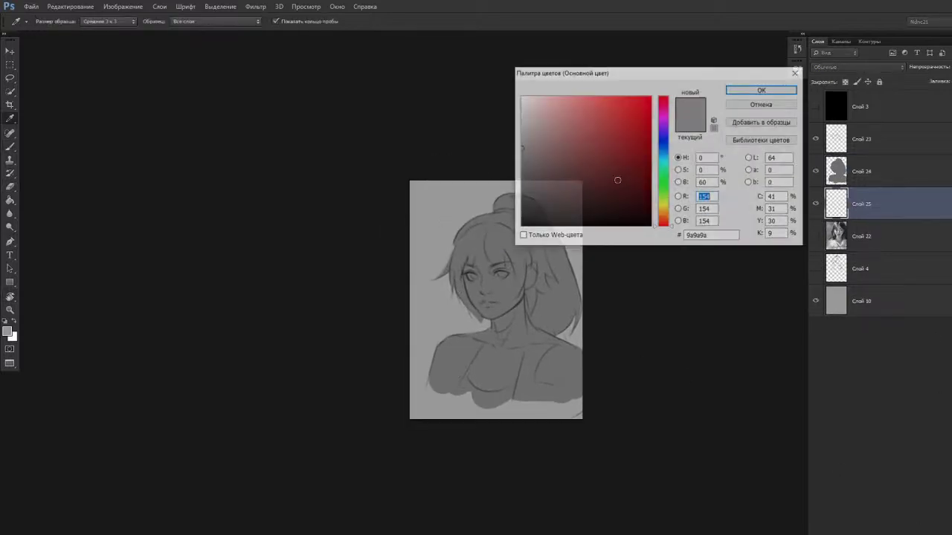
{"action": "left_click_drag", "start_coordinate": [661, 203], "coordinate": [662, 130]}
{"action": "mouse_move", "coordinate": [572, 195]}
{"action": "left_mouse_down"}
{"action": "mouse_move", "coordinate": [531, 131]}
{"action": "mouse_move", "coordinate": [529, 212]}
{"action": "mouse_move", "coordinate": [526, 202]}
{"action": "left_mouse_up"}
{"action": "left_click", "coordinate": [762, 90]}
{"action": "key", "text": "g"}
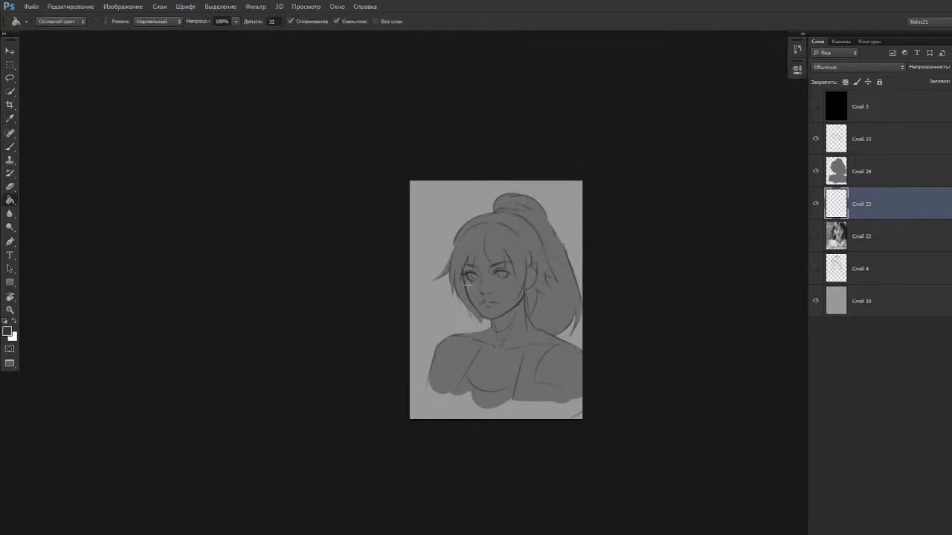
{"action": "left_click", "coordinate": [459, 292]}
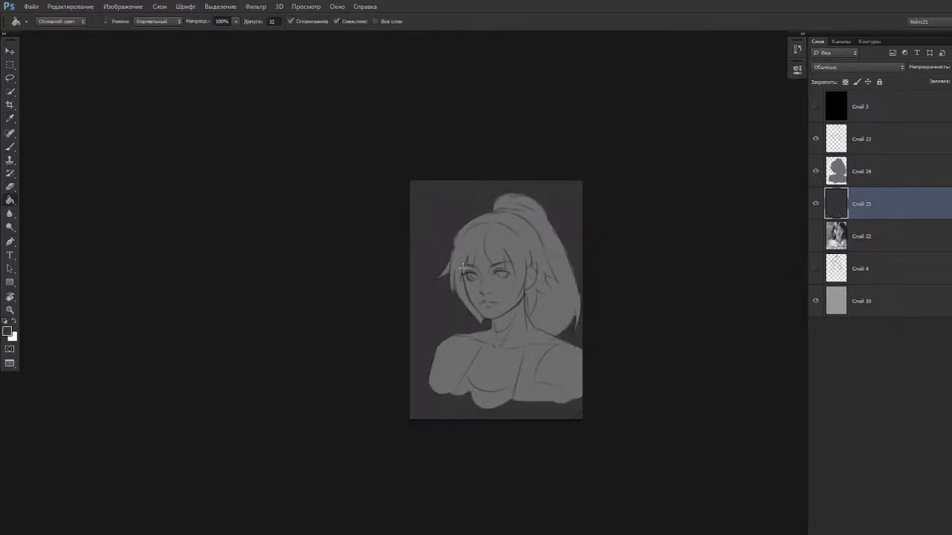
Fill the background layer with the near-black colour #0f0e0f.
{"action": "left_click", "coordinate": [7, 332]}
{"action": "left_click_drag", "start_coordinate": [526, 203], "coordinate": [527, 219]}
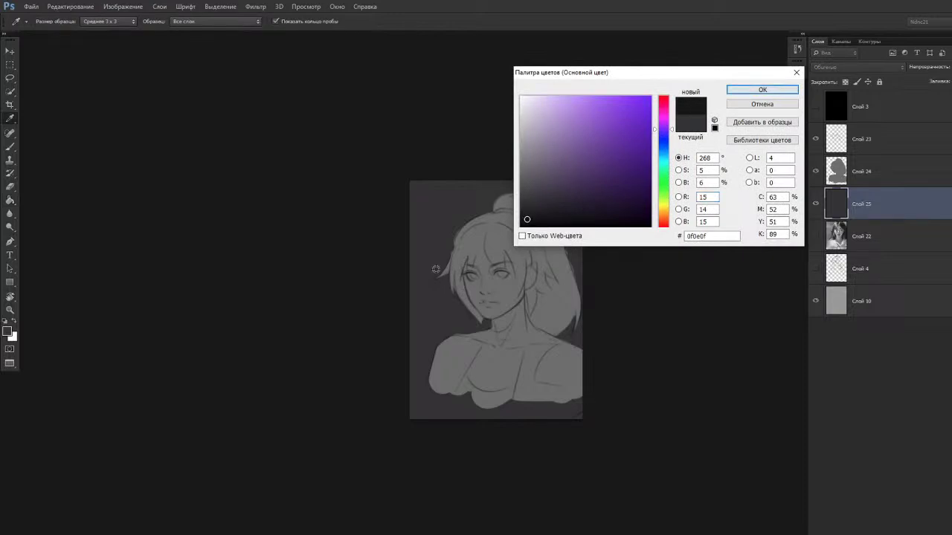
{"action": "left_click", "coordinate": [751, 91]}
{"action": "left_click", "coordinate": [417, 275]}
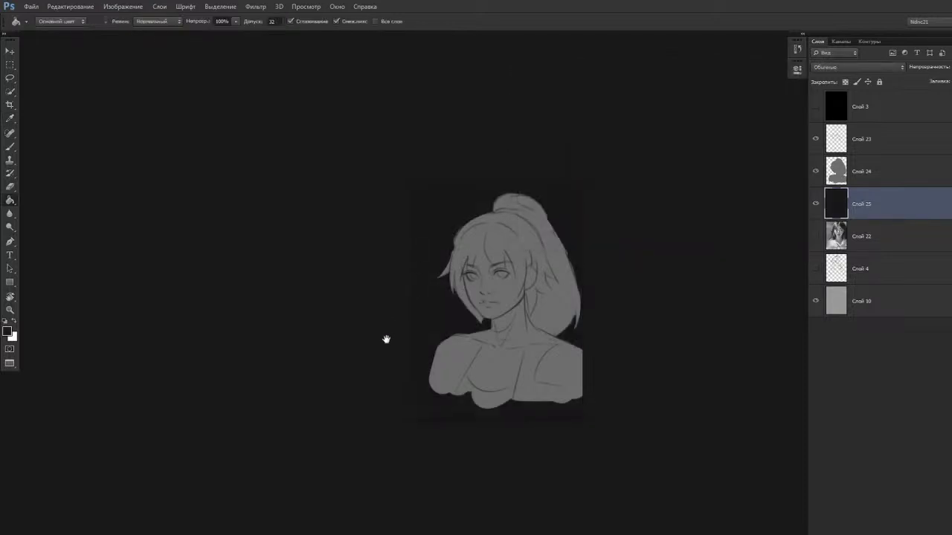
Switch the brush to a soft round preset.
{"action": "key", "text": "b"}
{"action": "right_click", "coordinate": [414, 283]}
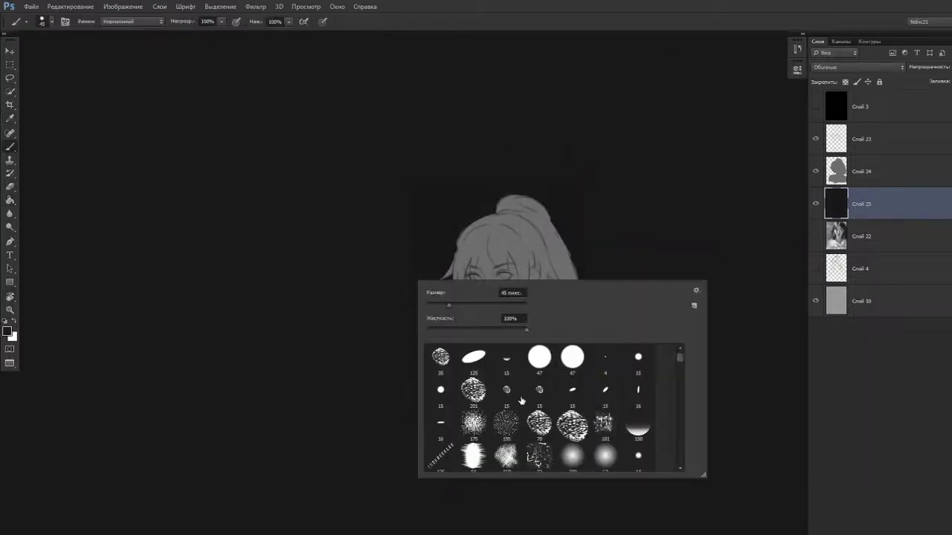
{"action": "double_click", "coordinate": [608, 457]}
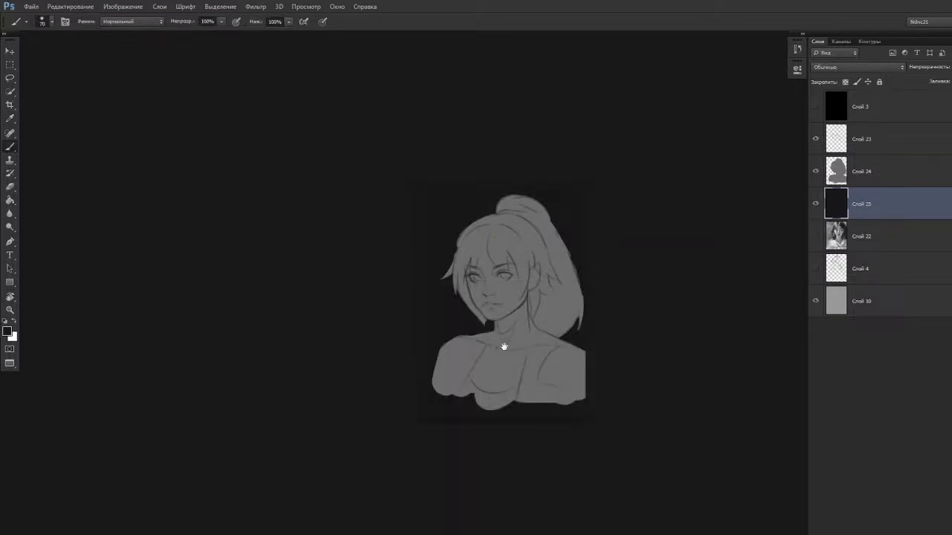
Add a new layer above the silhouette layer and clip it to the silhouette.
{"action": "key", "text": "r"}
{"action": "left_click", "coordinate": [848, 176]}
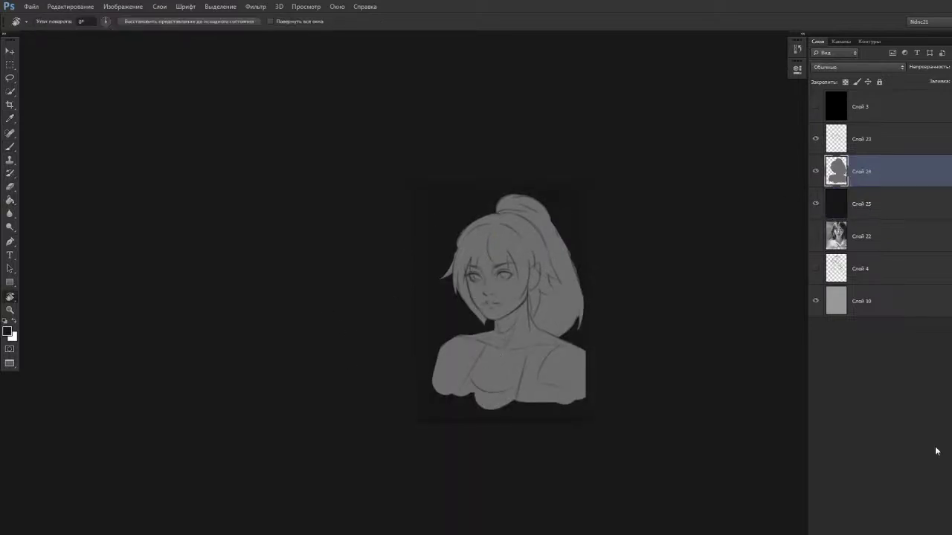
{"action": "key", "text": "ctrl+shift+alt+n"}
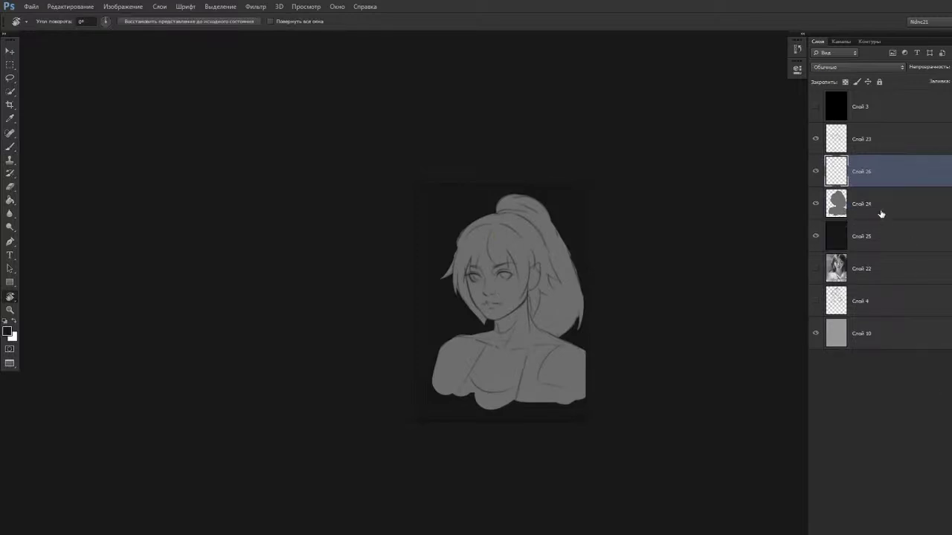
{"action": "left_click", "coordinate": [876, 188], "text": "alt"}
{"action": "left_click_drag", "start_coordinate": [413, 263], "coordinate": [414, 261]}
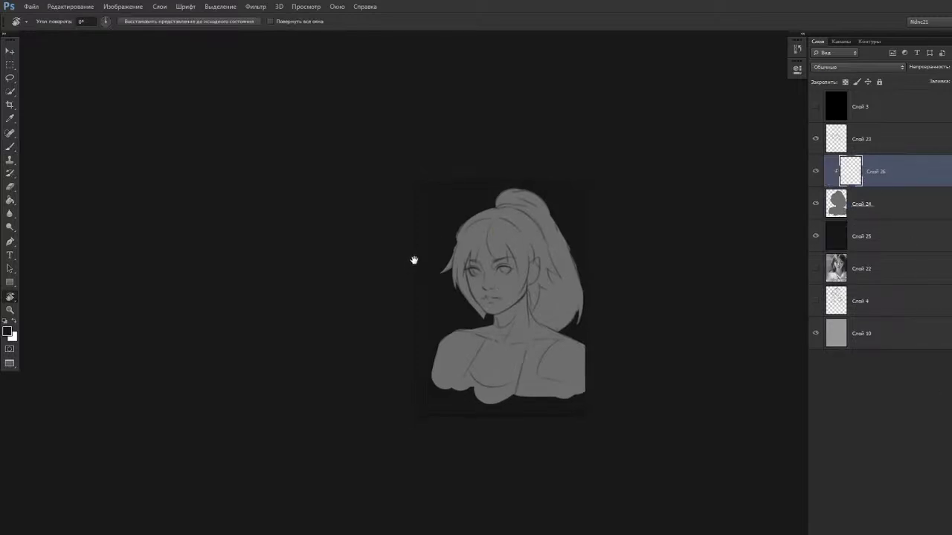
Fill the layer clipped to the silhouette with the light skin tone #eeb4a4.
{"action": "key", "text": "b"}
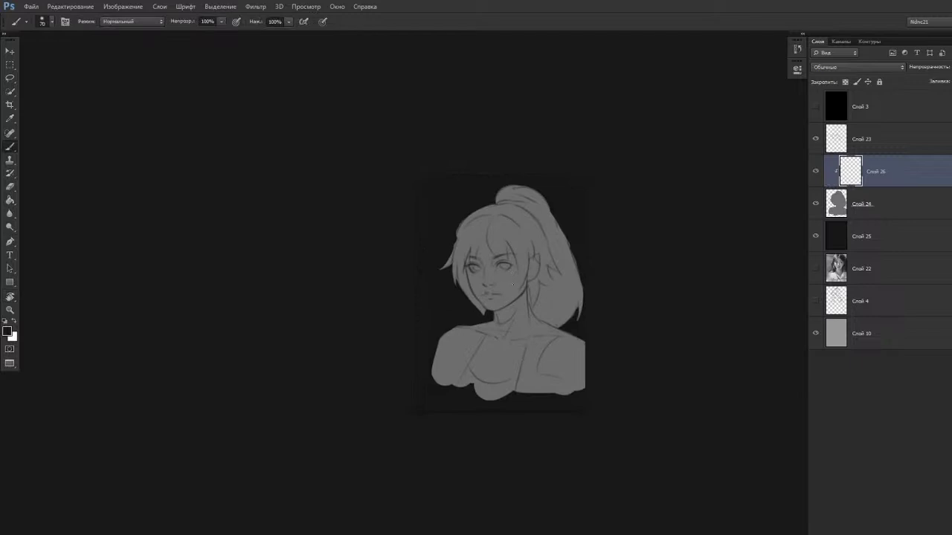
{"action": "left_click", "coordinate": [511, 283], "text": "alt"}
{"action": "key", "text": "n"}
{"action": "left_click", "coordinate": [561, 105]}
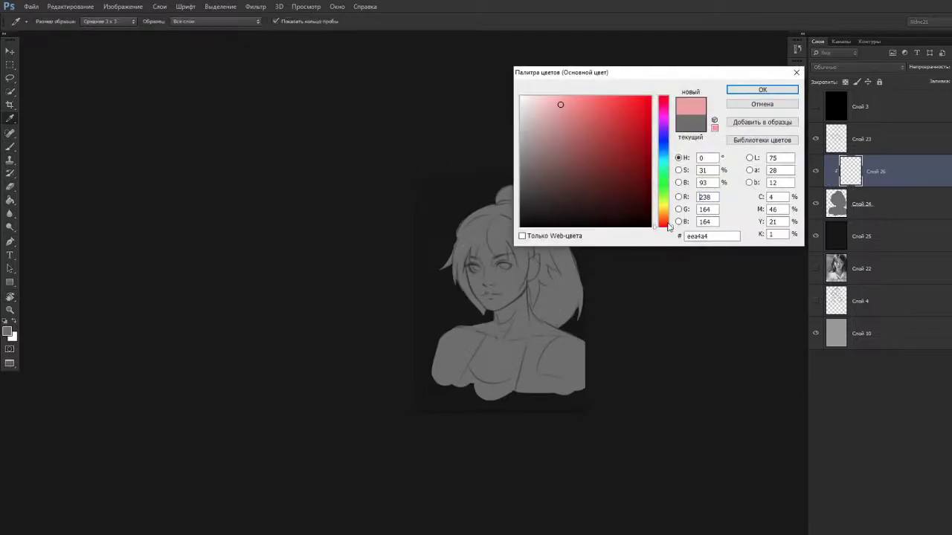
{"action": "left_click", "coordinate": [666, 223]}
{"action": "left_click_drag", "start_coordinate": [667, 226], "coordinate": [667, 229]}
{"action": "left_click_drag", "start_coordinate": [664, 224], "coordinate": [664, 223]}
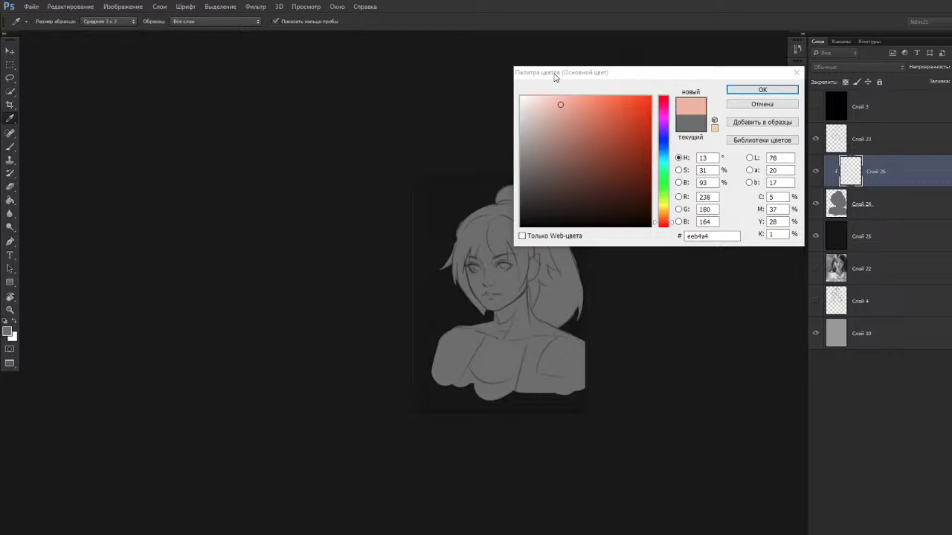
{"action": "left_click", "coordinate": [755, 90]}
{"action": "key", "text": "g"}
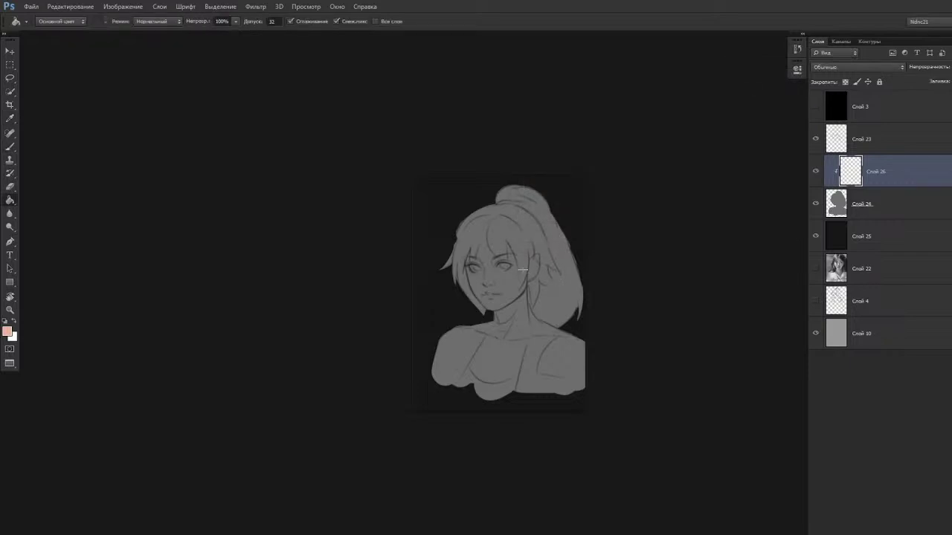
{"action": "left_click", "coordinate": [532, 297]}
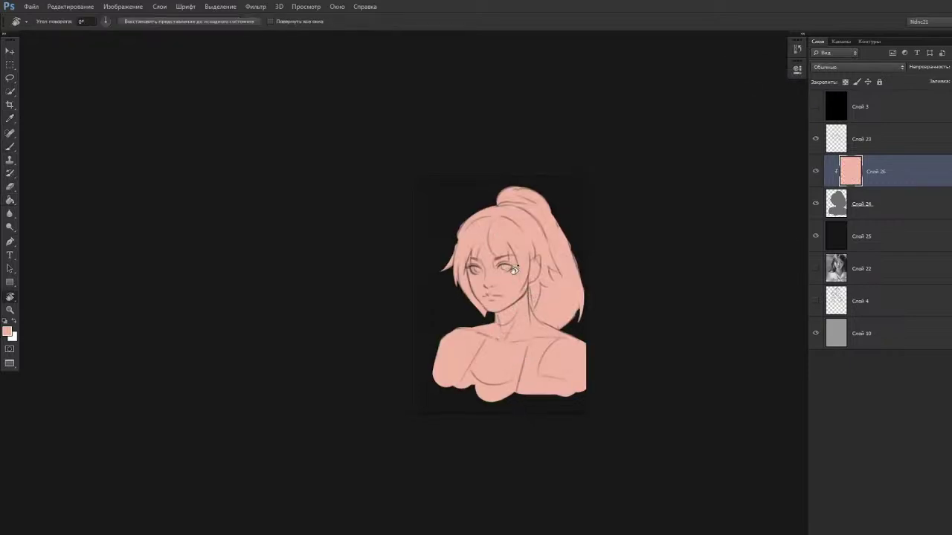
Add a new layer above the near-black background layer and clip it to that background.
{"action": "key", "text": "b"}
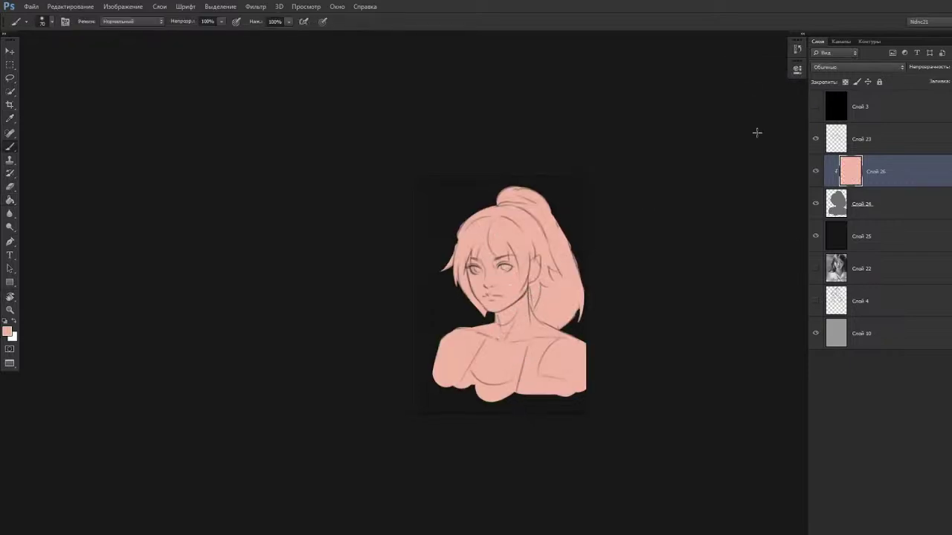
{"action": "left_click", "coordinate": [892, 208]}
{"action": "left_click", "coordinate": [896, 240]}
{"action": "key", "text": "ctrl+shift+alt+n"}
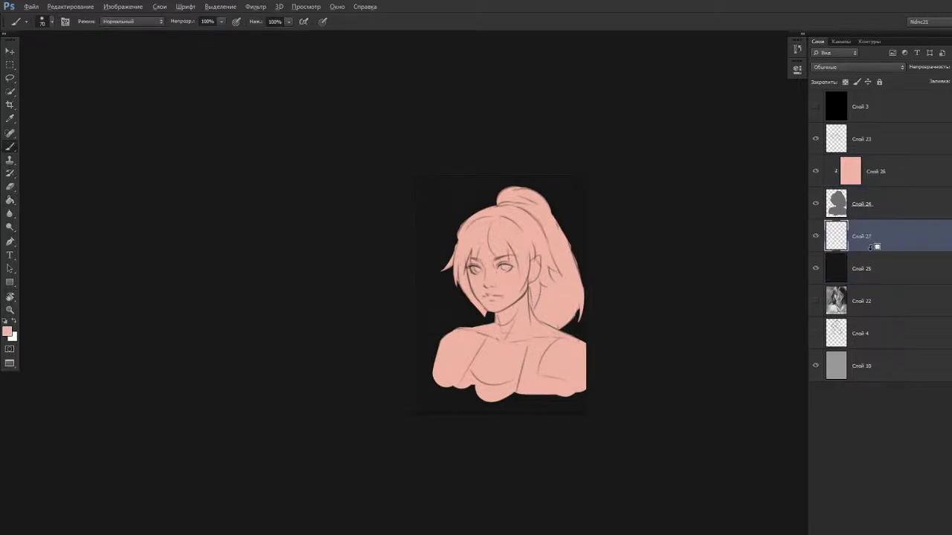
{"action": "left_click", "coordinate": [865, 255], "text": "alt"}
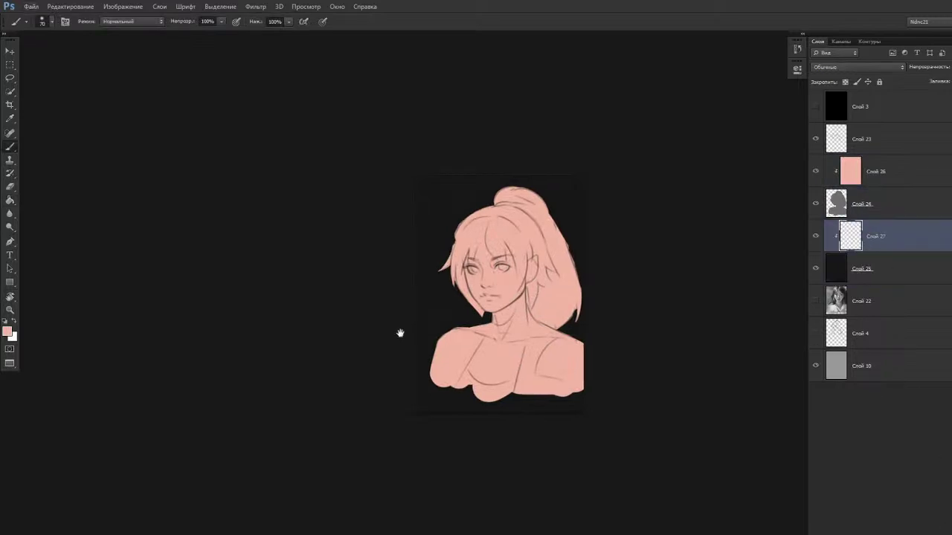
Set the foreground colour to a muted olive green with a hue of 69°.
{"action": "left_click", "coordinate": [430, 332], "text": "alt"}
{"action": "key", "text": "n"}
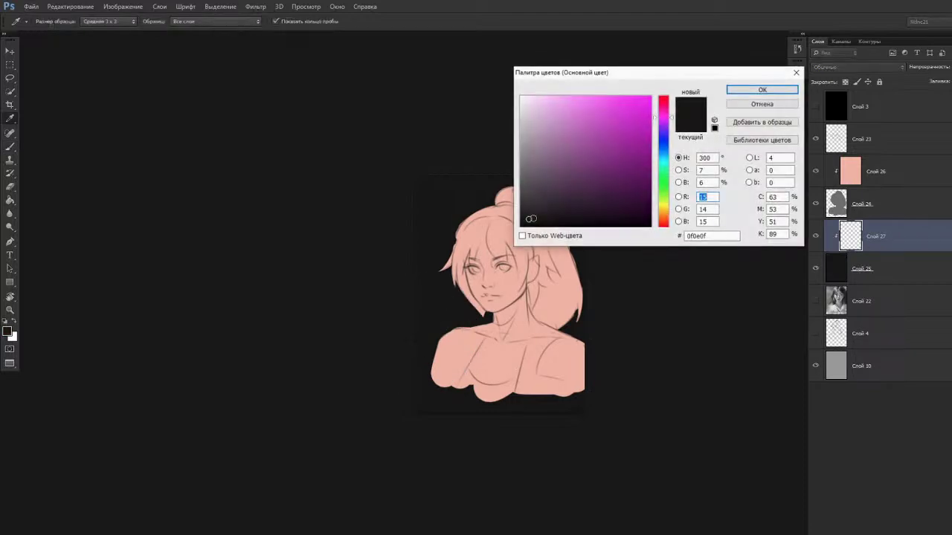
{"action": "left_click_drag", "start_coordinate": [663, 196], "coordinate": [662, 202]}
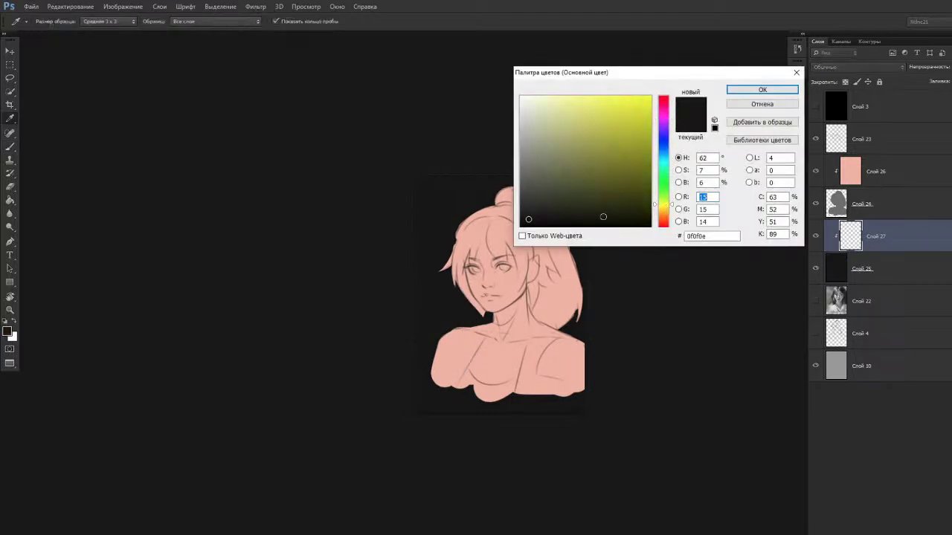
{"action": "left_click", "coordinate": [569, 191]}
{"action": "left_click_drag", "start_coordinate": [664, 204], "coordinate": [665, 202]}
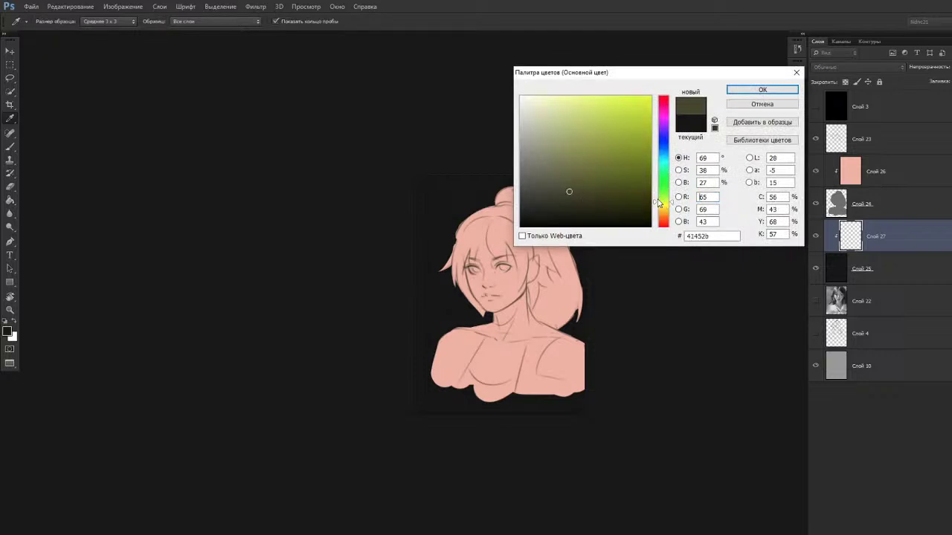
{"action": "left_click", "coordinate": [582, 195]}
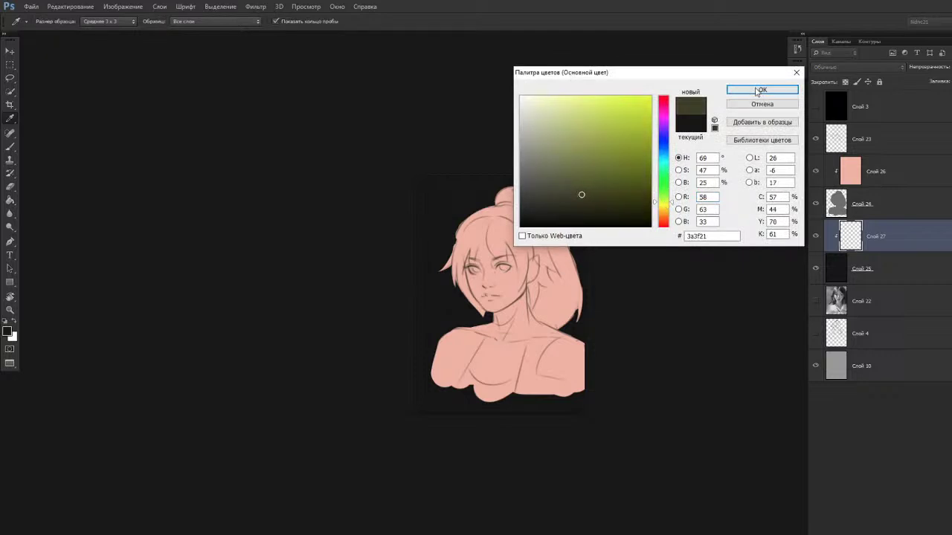
{"action": "left_click", "coordinate": [581, 181]}
{"action": "left_click", "coordinate": [740, 90]}
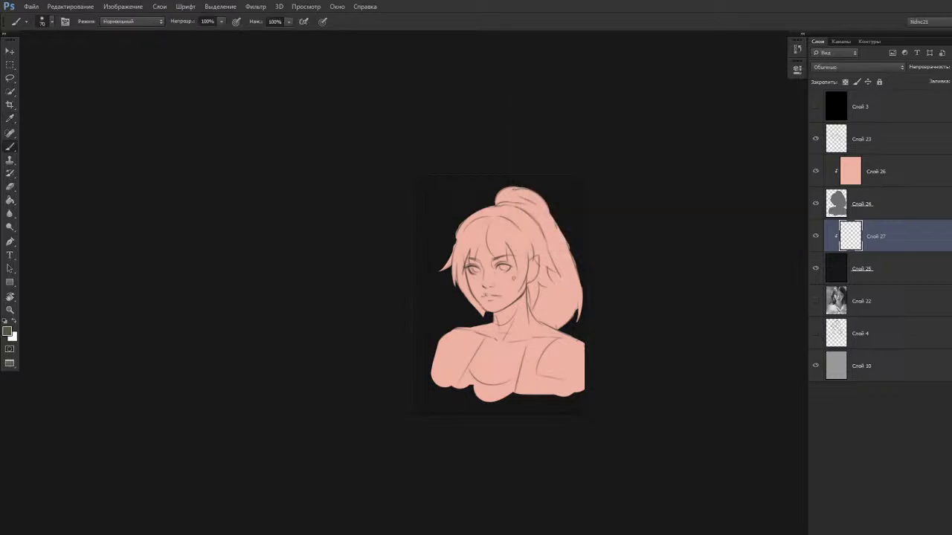
Enlarge the soft brush to 1600 px and paint an olive-green glow across the lower part of the background behind the bust.
{"action": "key", "text": "r"}
{"action": "mouse_move", "coordinate": [427, 392]}
{"action": "left_mouse_down"}
{"action": "mouse_move", "coordinate": [435, 392]}
{"action": "mouse_move", "coordinate": [449, 357]}
{"action": "left_mouse_up"}
{"action": "key", "text": "b"}
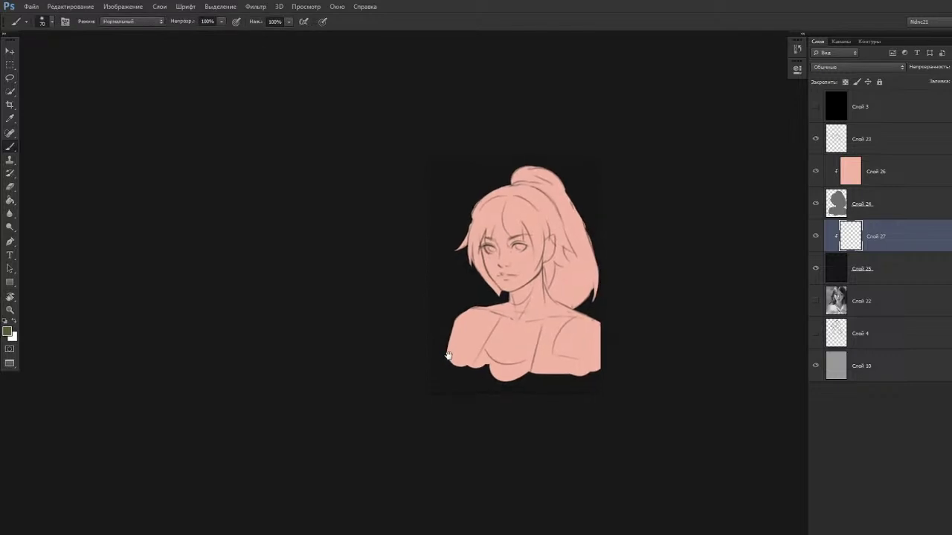
{"action": "key", "text": "bracketright"}
{"action": "key", "text": "bracketright"}
{"action": "key", "text": "bracketright"}
{"action": "key", "text": "bracketright"}
{"action": "key", "text": "bracketright"}
{"action": "key", "text": "bracketright"}
{"action": "key", "text": "bracketright"}
{"action": "key", "text": "bracketright"}
{"action": "key", "text": "bracketright"}
{"action": "key", "text": "bracketright"}
{"action": "key", "text": "bracketright"}
{"action": "key", "text": "bracketright"}
{"action": "key", "text": "bracketright"}
{"action": "key", "text": "bracketright"}
{"action": "key", "text": "bracketright"}
{"action": "key", "text": "bracketright"}
{"action": "key", "text": "bracketright"}
{"action": "key", "text": "bracketright"}
{"action": "key", "text": "bracketright"}
{"action": "key", "text": "bracketright"}
{"action": "left_click_drag", "start_coordinate": [440, 383], "coordinate": [455, 378]}
{"action": "key", "text": "ctrl+z"}
{"action": "mouse_move", "coordinate": [442, 334]}
{"action": "left_mouse_down"}
{"action": "mouse_move", "coordinate": [577, 412]}
{"action": "mouse_move", "coordinate": [648, 410]}
{"action": "left_mouse_up"}
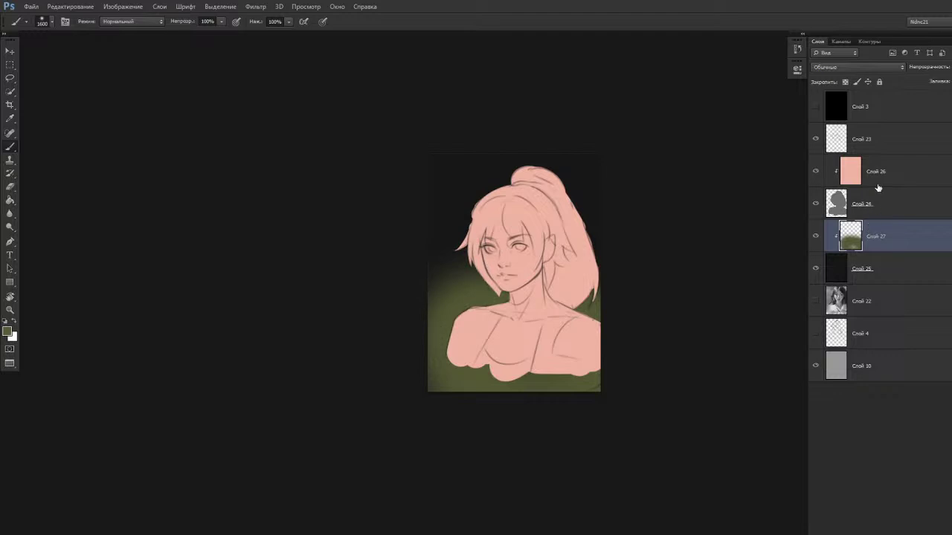
Select the greyscale portrait layer and hide the near-black background, the green glow and the line art layers.
{"action": "left_click", "coordinate": [840, 301]}
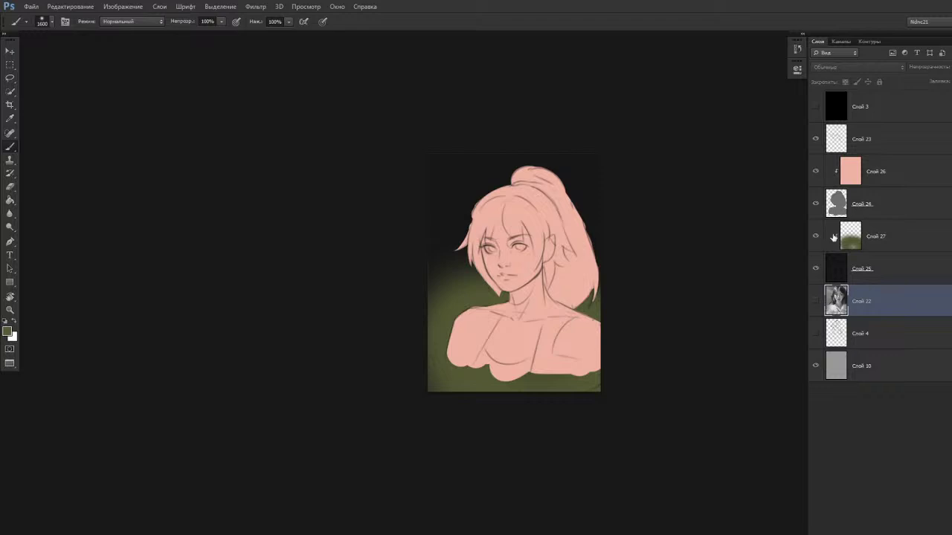
{"action": "left_click", "coordinate": [815, 268]}
{"action": "left_click", "coordinate": [816, 235]}
{"action": "left_click", "coordinate": [816, 235]}
{"action": "left_click", "coordinate": [816, 267]}
{"action": "left_click", "coordinate": [815, 172]}
{"action": "left_click", "coordinate": [815, 171]}
{"action": "left_click", "coordinate": [815, 139]}
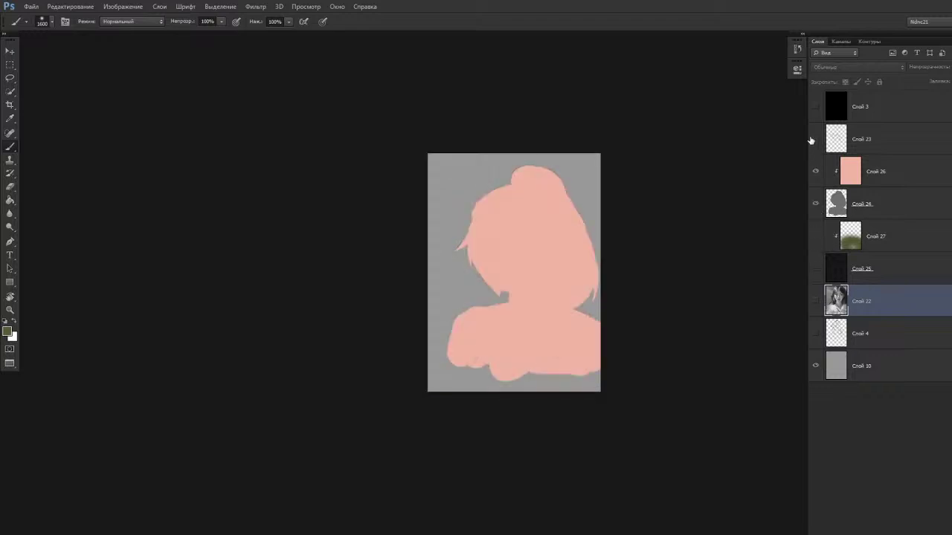
Hide the skin-tone and silhouette layers and show the greyscale portrait to examine it.
{"action": "left_click", "coordinate": [815, 204]}
{"action": "left_click", "coordinate": [815, 204]}
{"action": "left_click", "coordinate": [815, 171]}
{"action": "left_click", "coordinate": [815, 301]}
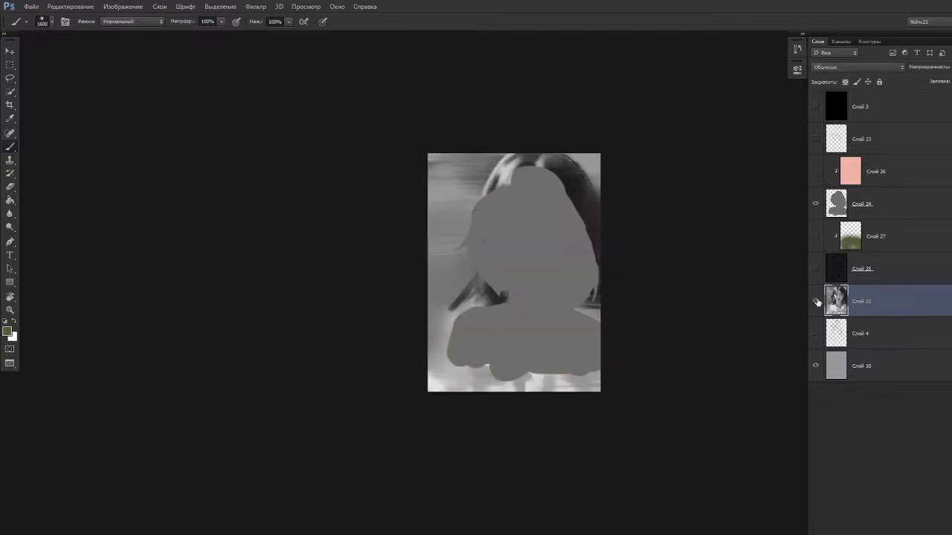
{"action": "left_click", "coordinate": [815, 204]}
{"action": "scroll", "coordinate": [614, 223], "scroll_direction": "up", "scroll_amount": 5}
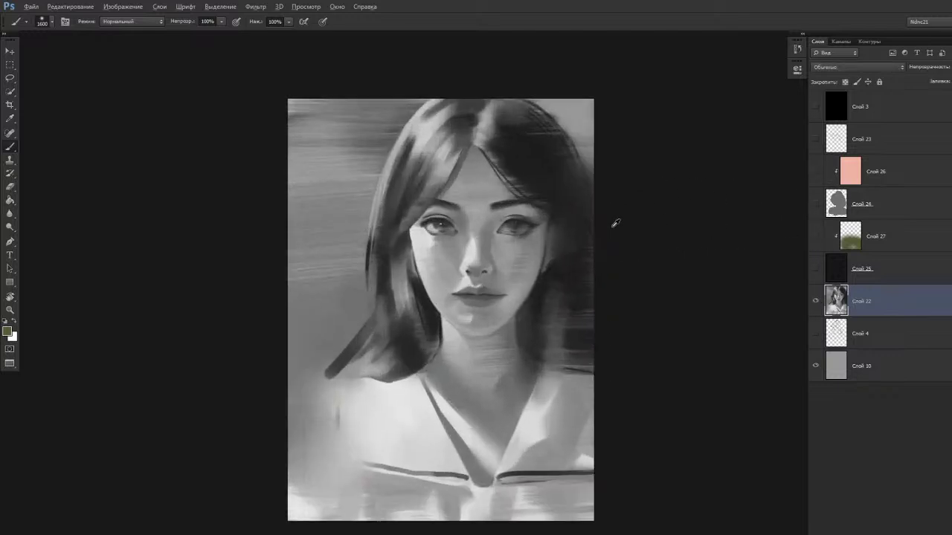
{"action": "scroll", "coordinate": [614, 223], "scroll_direction": "down", "scroll_amount": 5}
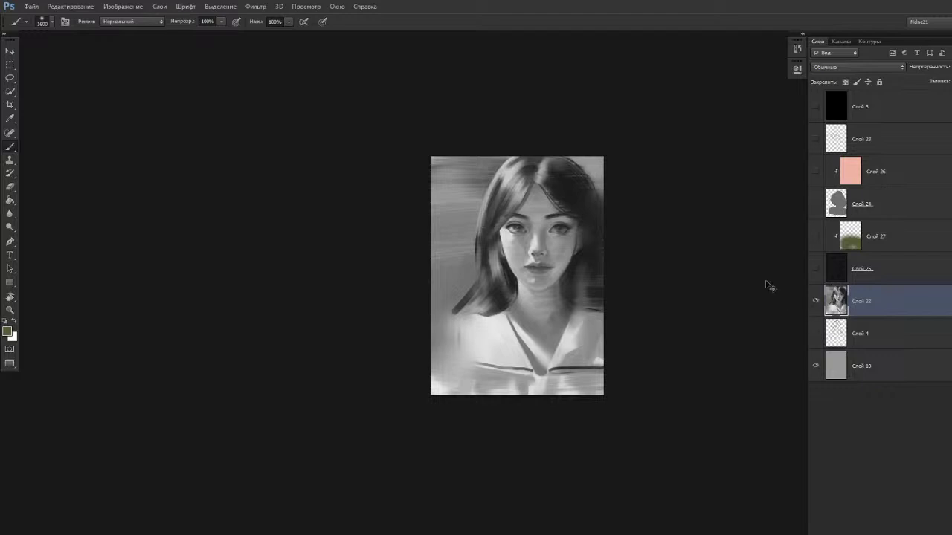
Scale the greyscale portrait down to roughly three quarters of its size within the lower-right area of the canvas.
{"action": "key", "text": "ctrl+t"}
{"action": "mouse_move", "coordinate": [606, 155]}
{"action": "left_mouse_down"}
{"action": "mouse_move", "coordinate": [558, 220]}
{"action": "mouse_move", "coordinate": [571, 239]}
{"action": "mouse_move", "coordinate": [587, 234]}
{"action": "left_mouse_up"}
{"action": "key", "text": "Return"}
{"action": "key", "text": "b"}
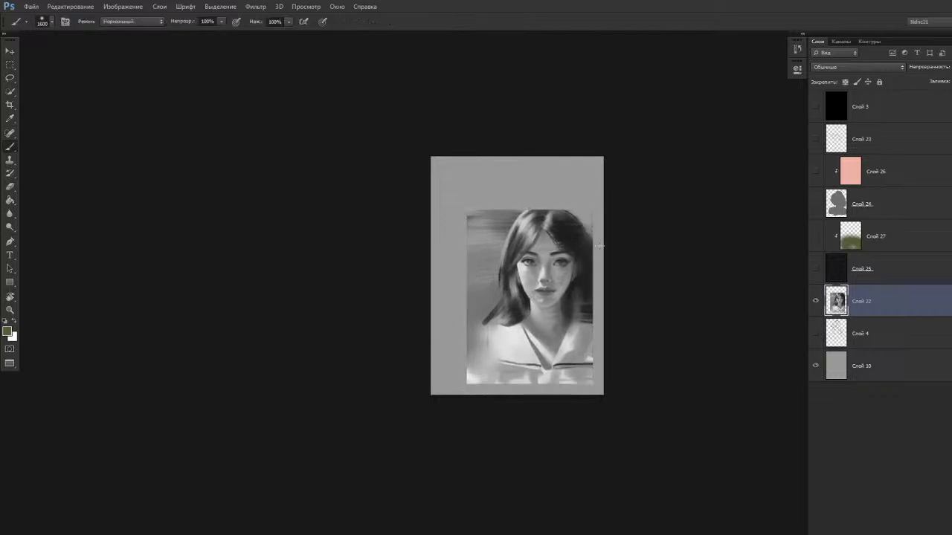
Hide the greyscale portrait and show the background, green glow, silhouette, skin-tone and line art layers again.
{"action": "left_click", "coordinate": [815, 301]}
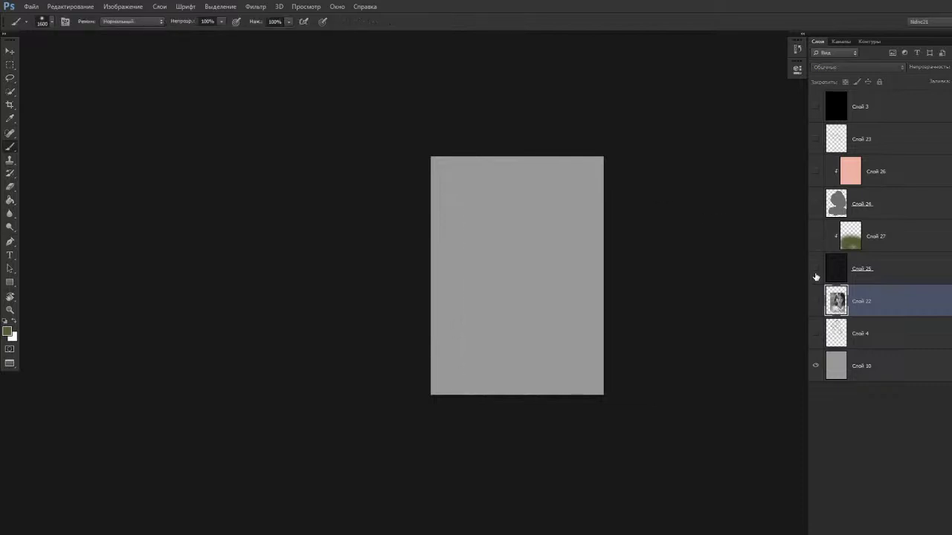
{"action": "left_click", "coordinate": [815, 269]}
{"action": "left_click", "coordinate": [815, 237]}
{"action": "left_click", "coordinate": [815, 203]}
{"action": "left_click", "coordinate": [815, 172]}
{"action": "left_click", "coordinate": [815, 139]}
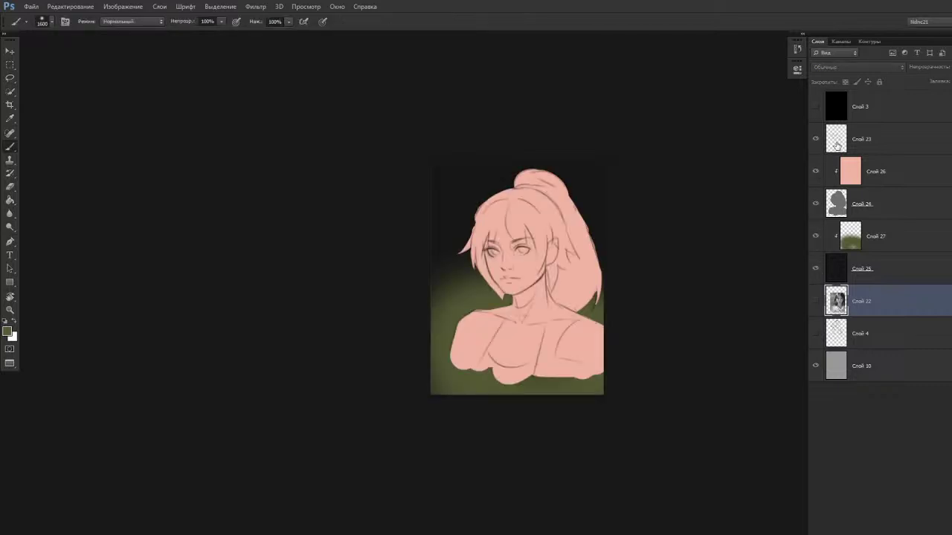
Select the line art, skin-tone and silhouette layers together and move the character down until the bust meets the canvas's lower edge.
{"action": "left_click", "coordinate": [862, 141]}
{"action": "left_click", "coordinate": [902, 201], "text": "shift"}
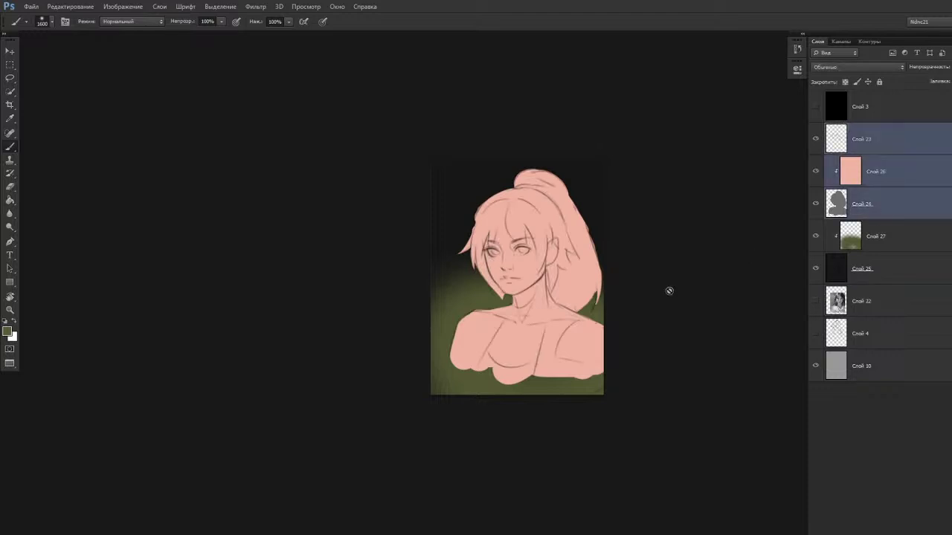
{"action": "key", "text": "v"}
{"action": "left_click_drag", "start_coordinate": [528, 338], "coordinate": [531, 366]}
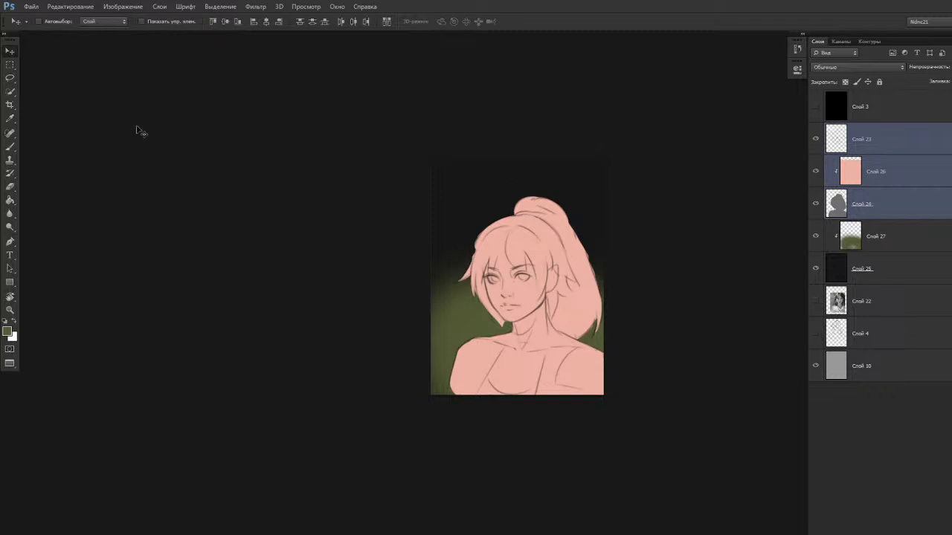
Crop a narrow strip off the canvas above the ponytail and shift the selected character layers slightly to the right.
{"action": "left_click", "coordinate": [11, 106]}
{"action": "left_click_drag", "start_coordinate": [516, 157], "coordinate": [517, 167]}
{"action": "left_click", "coordinate": [517, 22]}
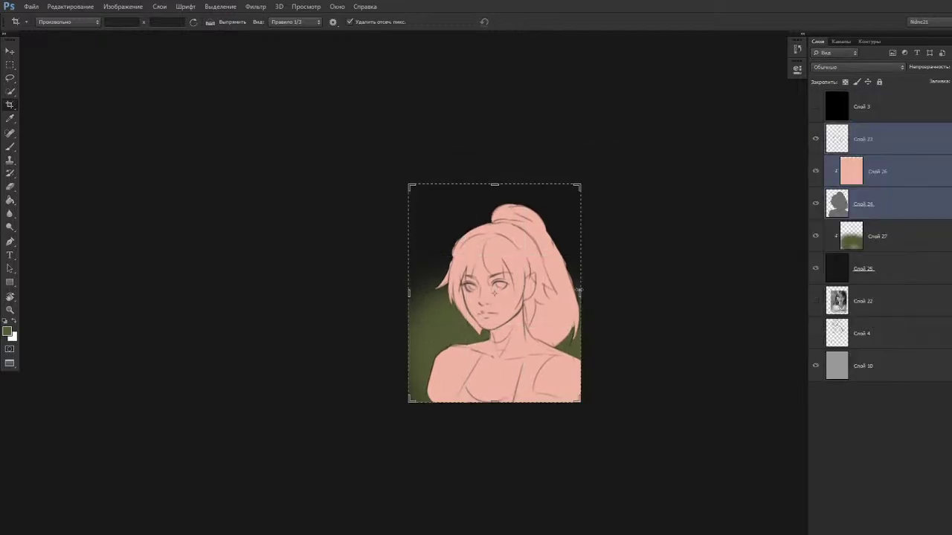
{"action": "key", "text": "v"}
{"action": "left_click_drag", "start_coordinate": [527, 322], "coordinate": [535, 319]}
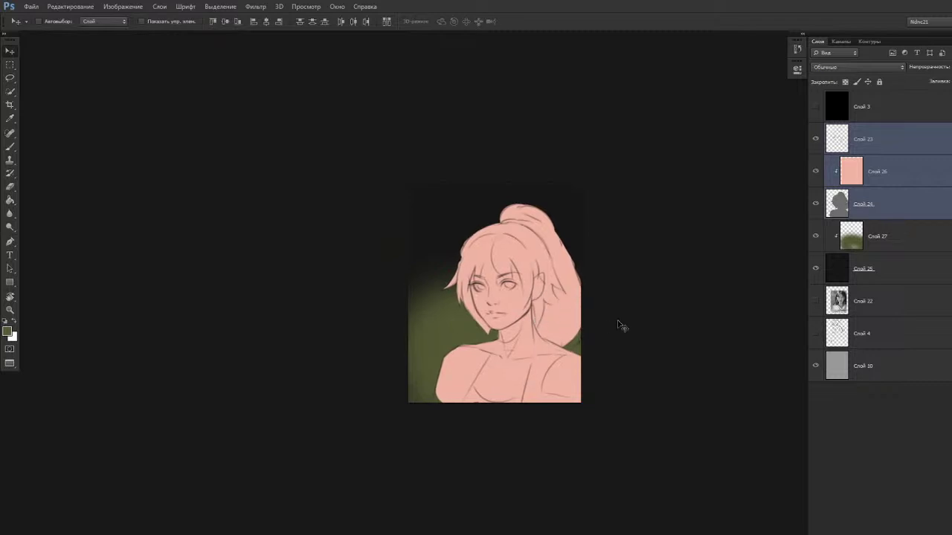
{"action": "scroll", "coordinate": [628, 317], "scroll_direction": "down", "scroll_amount": 3}
{"action": "scroll", "coordinate": [629, 311], "scroll_direction": "up", "scroll_amount": 4}
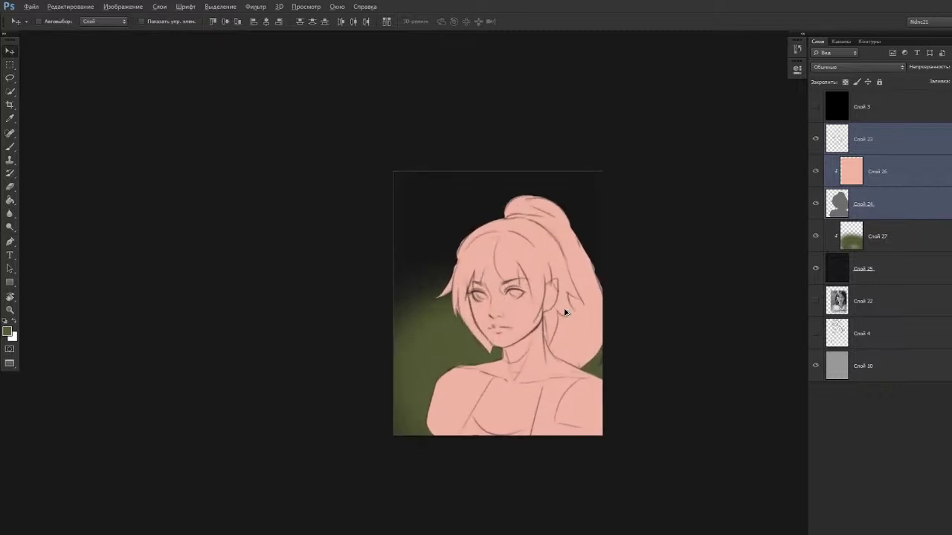
Try painting a soft dark brown band over the green glow layer behind the head, and undo it.
{"action": "left_click", "coordinate": [831, 238]}
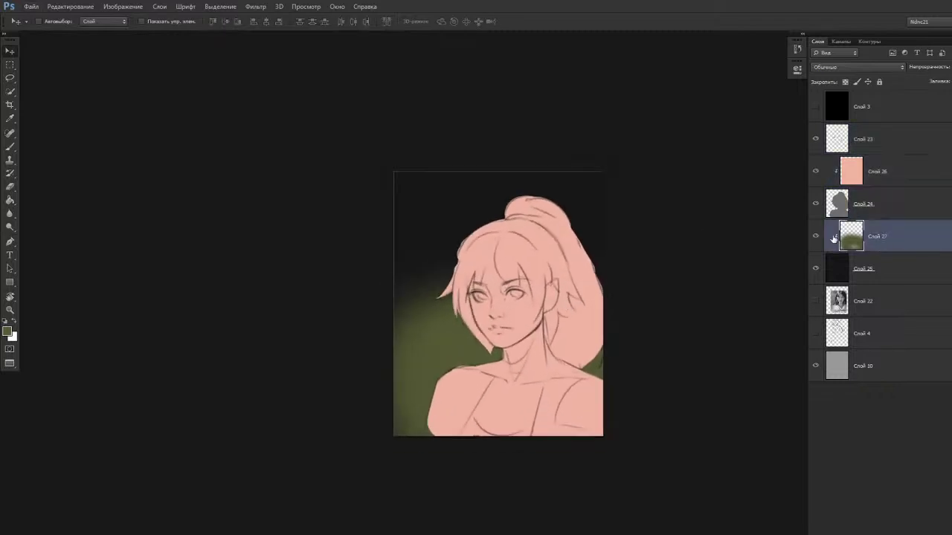
{"action": "scroll", "coordinate": [388, 350], "scroll_direction": "left", "scroll_amount": 2}
{"action": "key", "text": "b"}
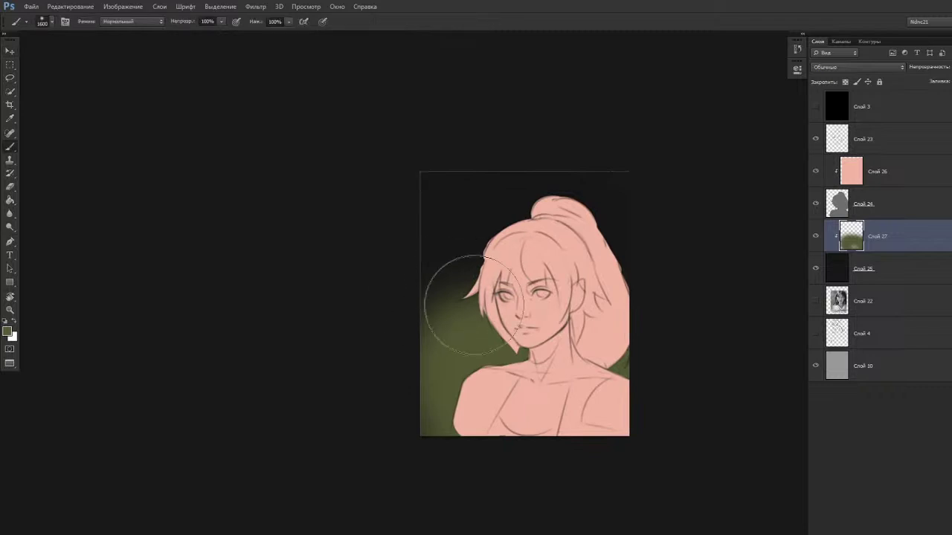
{"action": "key", "text": "n"}
{"action": "left_click_drag", "start_coordinate": [667, 205], "coordinate": [667, 211]}
{"action": "mouse_move", "coordinate": [582, 187]}
{"action": "left_mouse_down"}
{"action": "mouse_move", "coordinate": [585, 198]}
{"action": "mouse_move", "coordinate": [577, 195]}
{"action": "left_mouse_up"}
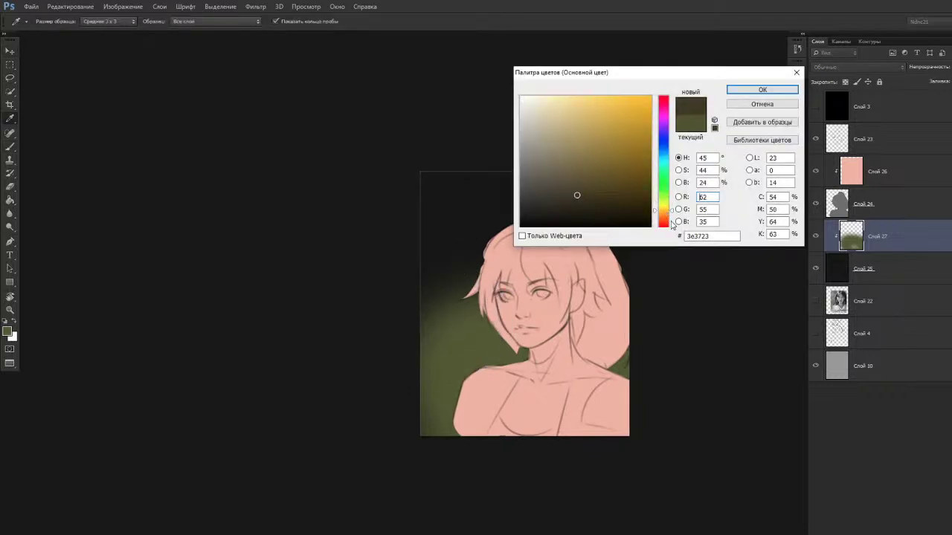
{"action": "left_click_drag", "start_coordinate": [671, 217], "coordinate": [668, 214]}
{"action": "mouse_move", "coordinate": [582, 192]}
{"action": "left_mouse_down"}
{"action": "mouse_move", "coordinate": [566, 196]}
{"action": "mouse_move", "coordinate": [574, 199]}
{"action": "left_mouse_up"}
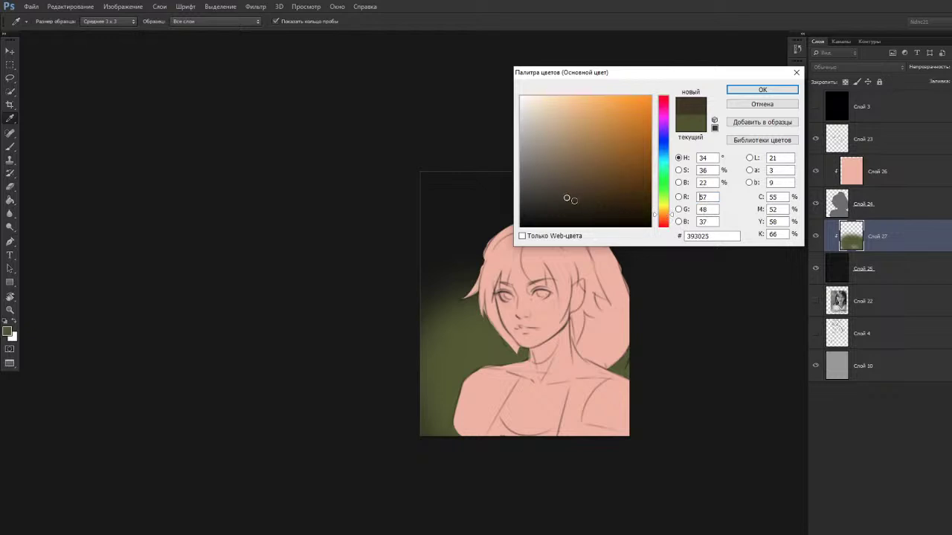
{"action": "left_click_drag", "start_coordinate": [669, 215], "coordinate": [669, 217]}
{"action": "left_click_drag", "start_coordinate": [587, 194], "coordinate": [593, 197]}
{"action": "left_click", "coordinate": [762, 90]}
{"action": "key", "text": "b"}
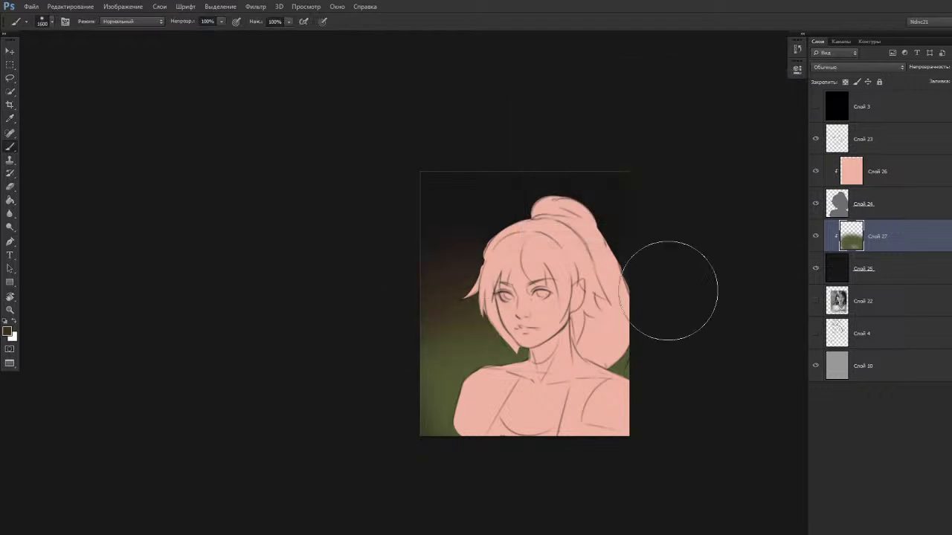
{"action": "key", "text": "ctrl+z"}
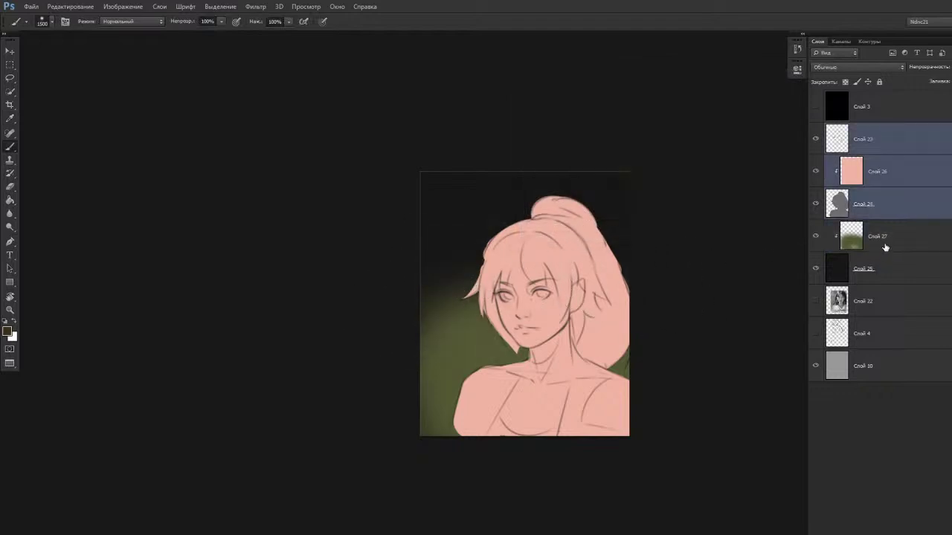
Paint a dark reddish-brown band behind the head on the green glow layer with a soft brush of size 1300.
{"action": "left_click", "coordinate": [885, 248]}
{"action": "key", "text": "bracketleft"}
{"action": "key", "text": "bracketleft"}
{"action": "key", "text": "n"}
{"action": "left_click_drag", "start_coordinate": [591, 210], "coordinate": [575, 207]}
{"action": "left_click", "coordinate": [757, 90]}
{"action": "left_click_drag", "start_coordinate": [434, 300], "coordinate": [808, 287]}
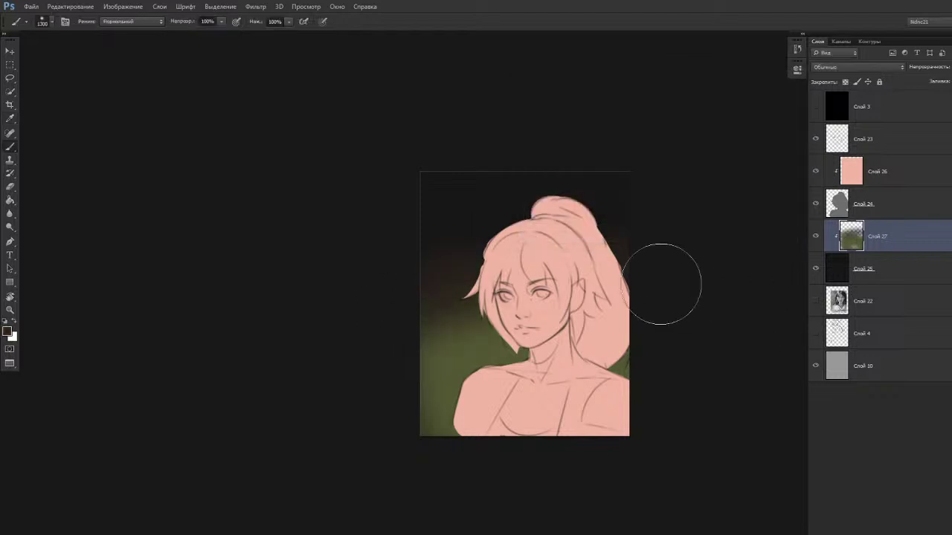
Blend the background's green, brown and near-black zones into a smooth gradient using colours sampled from the background around the character.
{"action": "left_click", "coordinate": [448, 312], "text": "alt"}
{"action": "left_click_drag", "start_coordinate": [560, 321], "coordinate": [526, 304]}
{"action": "left_click", "coordinate": [502, 310], "text": "alt"}
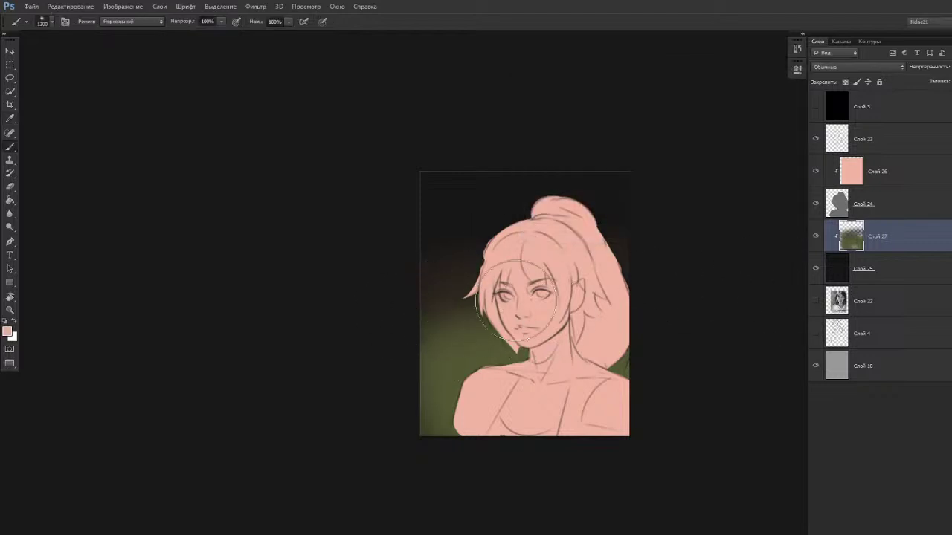
{"action": "left_click", "coordinate": [448, 293], "text": "alt"}
{"action": "mouse_move", "coordinate": [446, 322]}
{"action": "left_mouse_down"}
{"action": "mouse_move", "coordinate": [513, 300]}
{"action": "mouse_move", "coordinate": [636, 291]}
{"action": "left_mouse_up"}
{"action": "left_click", "coordinate": [427, 317], "text": "alt"}
{"action": "left_click", "coordinate": [450, 342], "text": "alt"}
{"action": "left_click_drag", "start_coordinate": [450, 342], "coordinate": [639, 354]}
{"action": "left_click", "coordinate": [468, 215], "text": "alt"}
{"action": "left_click_drag", "start_coordinate": [416, 245], "coordinate": [622, 176]}
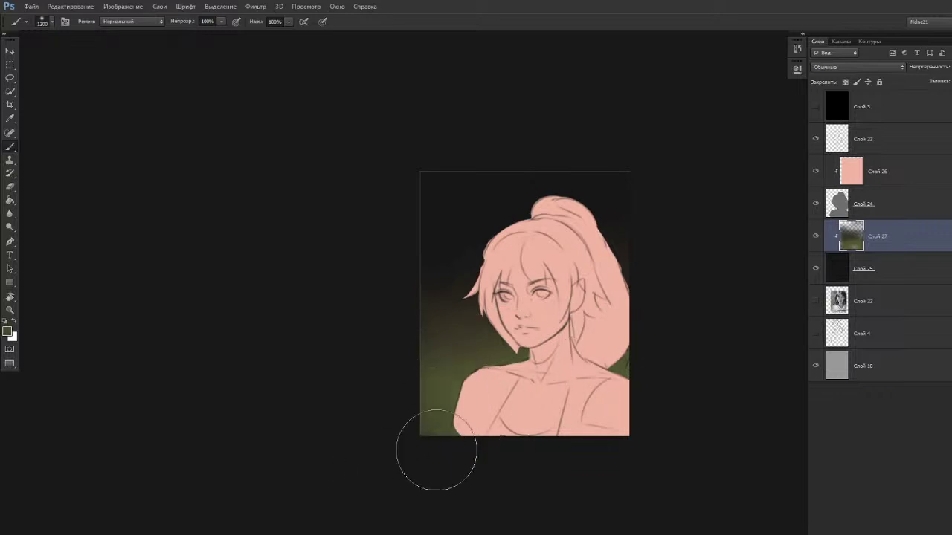
Set the colour to olive 767540 and brighten the background's lower-left corner with a soft brush of size 1100.
{"action": "left_click", "coordinate": [439, 378], "text": "alt"}
{"action": "key", "text": "n"}
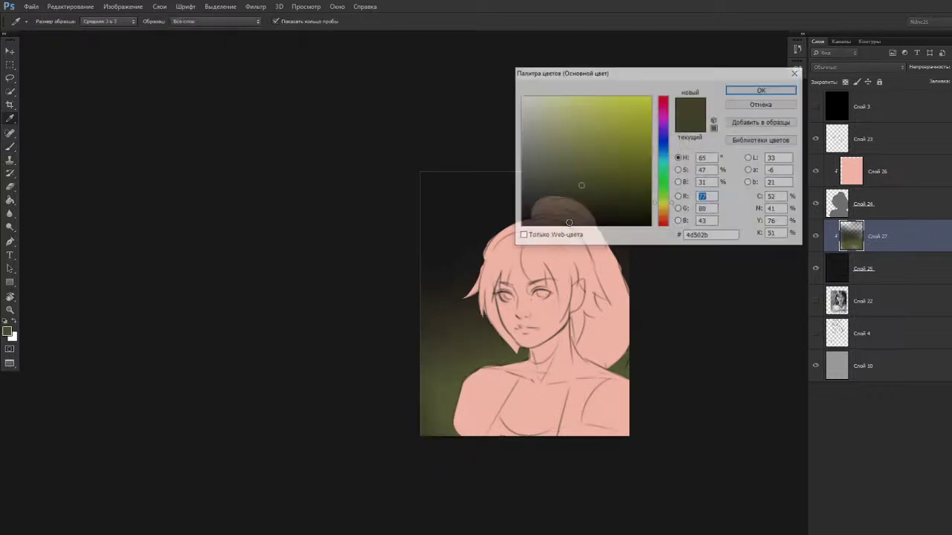
{"action": "left_click", "coordinate": [664, 207]}
{"action": "left_click", "coordinate": [580, 165]}
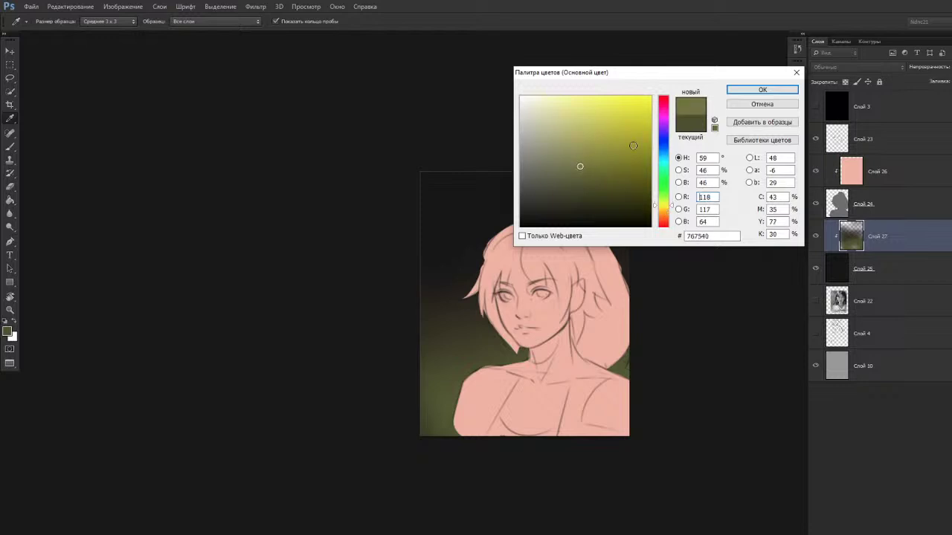
{"action": "left_click", "coordinate": [745, 91]}
{"action": "mouse_move", "coordinate": [474, 404]}
{"action": "left_mouse_down"}
{"action": "mouse_move", "coordinate": [431, 433]}
{"action": "mouse_move", "coordinate": [424, 396]}
{"action": "left_mouse_up"}
{"action": "key", "text": "bracketleft"}
{"action": "key", "text": "bracketleft"}
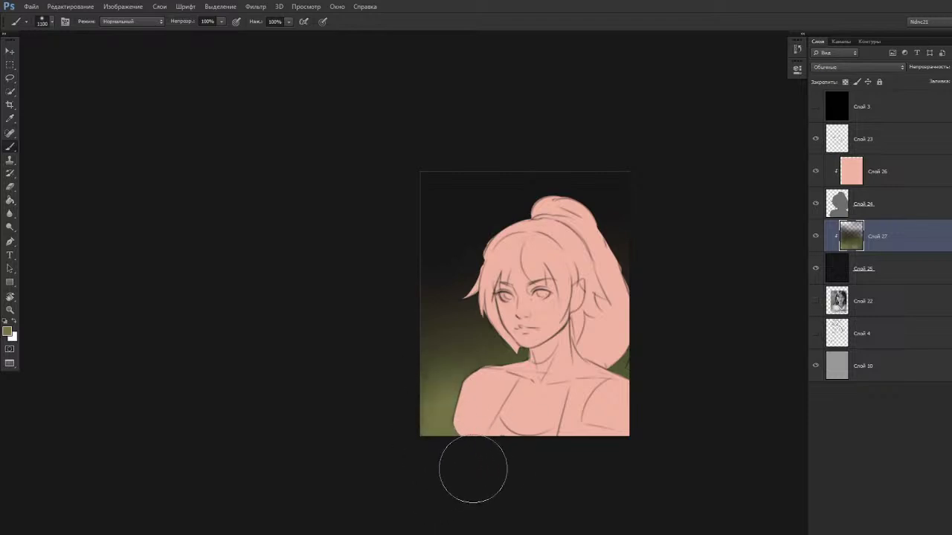
{"action": "key", "text": "ctrl+z"}
{"action": "left_click_drag", "start_coordinate": [430, 443], "coordinate": [455, 459]}
Toggle the topmost black layer's visibility to check the picture with and without it.
{"action": "left_click", "coordinate": [813, 109]}
{"action": "left_click", "coordinate": [815, 108]}
{"action": "left_click", "coordinate": [815, 108]}
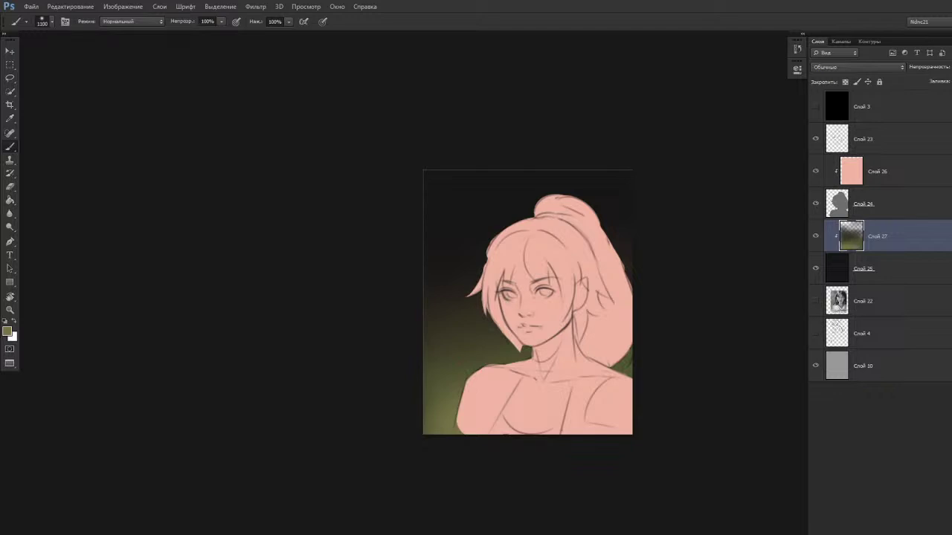
Strengthen the olive glow beside the shoulder and darken the background around the ponytail with sampled brown and near-black tones.
{"action": "left_click_drag", "start_coordinate": [514, 324], "coordinate": [479, 333]}
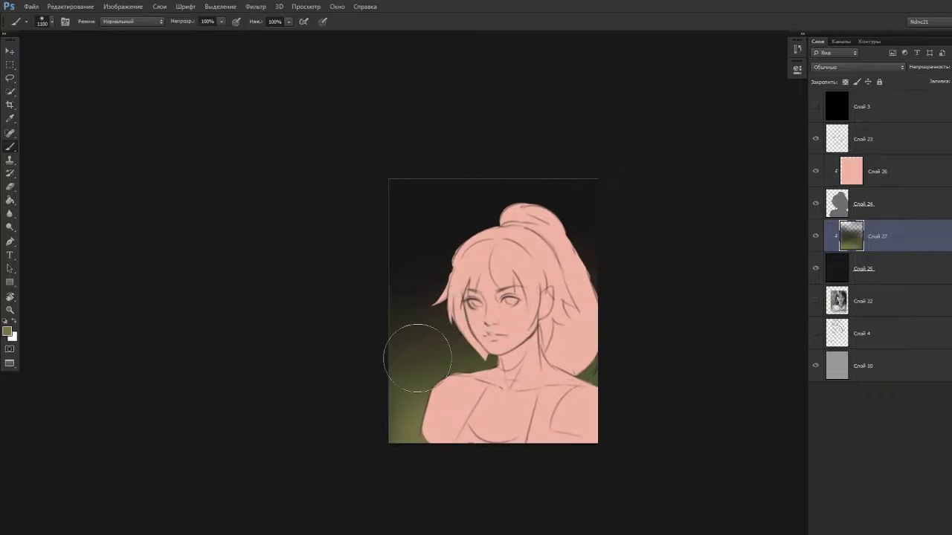
{"action": "left_click", "coordinate": [404, 436]}
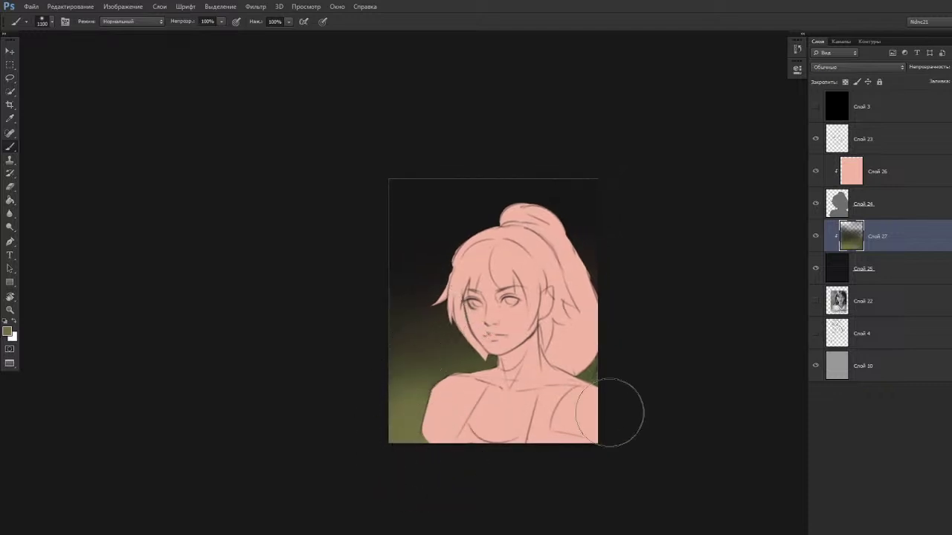
{"action": "left_click_drag", "start_coordinate": [498, 408], "coordinate": [498, 405]}
{"action": "left_click", "coordinate": [416, 314], "text": "alt"}
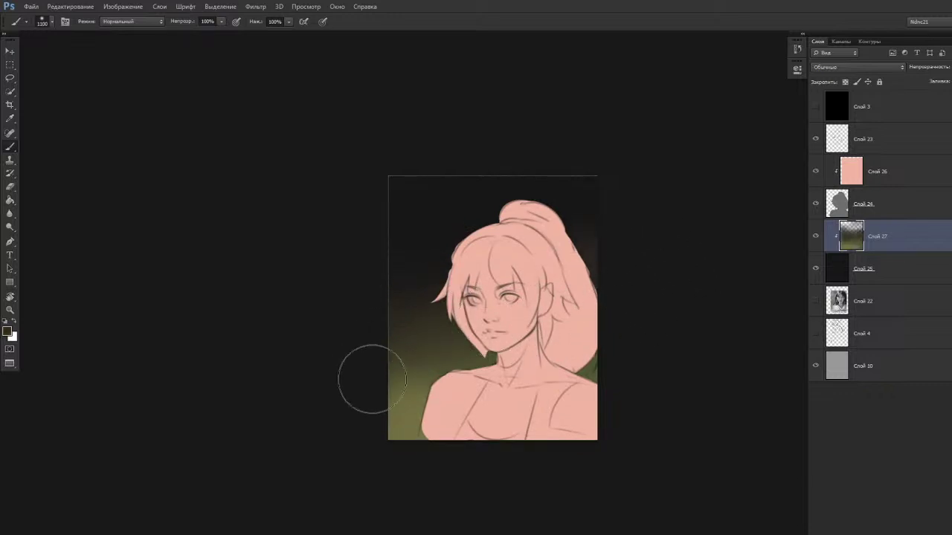
{"action": "left_click", "coordinate": [571, 207], "text": "alt"}
{"action": "mouse_move", "coordinate": [603, 191]}
{"action": "left_mouse_down"}
{"action": "mouse_move", "coordinate": [542, 234]}
{"action": "mouse_move", "coordinate": [600, 219]}
{"action": "mouse_move", "coordinate": [570, 237]}
{"action": "left_mouse_up"}
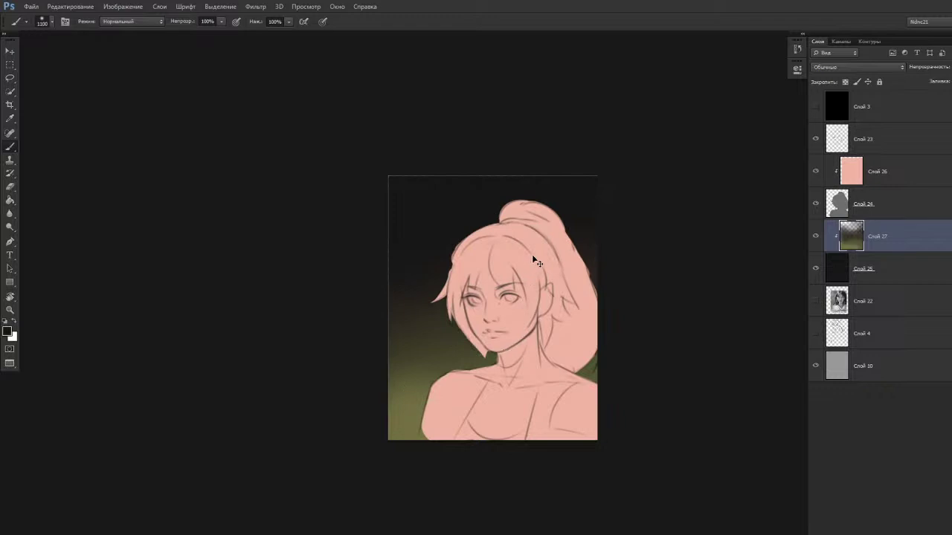
Merge the skin-tone and silhouette layers, and add a new empty layer clipped to the merged one.
{"action": "key", "text": "r"}
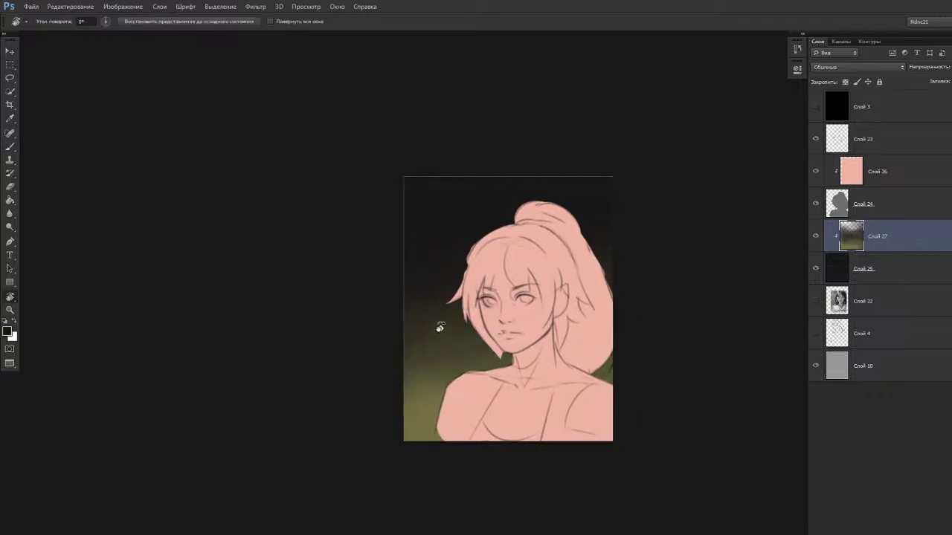
{"action": "left_click_drag", "start_coordinate": [418, 403], "coordinate": [429, 361]}
{"action": "left_click_drag", "start_coordinate": [400, 318], "coordinate": [399, 325]}
{"action": "scroll", "coordinate": [405, 321], "scroll_direction": "up", "scroll_amount": 3}
{"action": "left_click", "coordinate": [855, 176]}
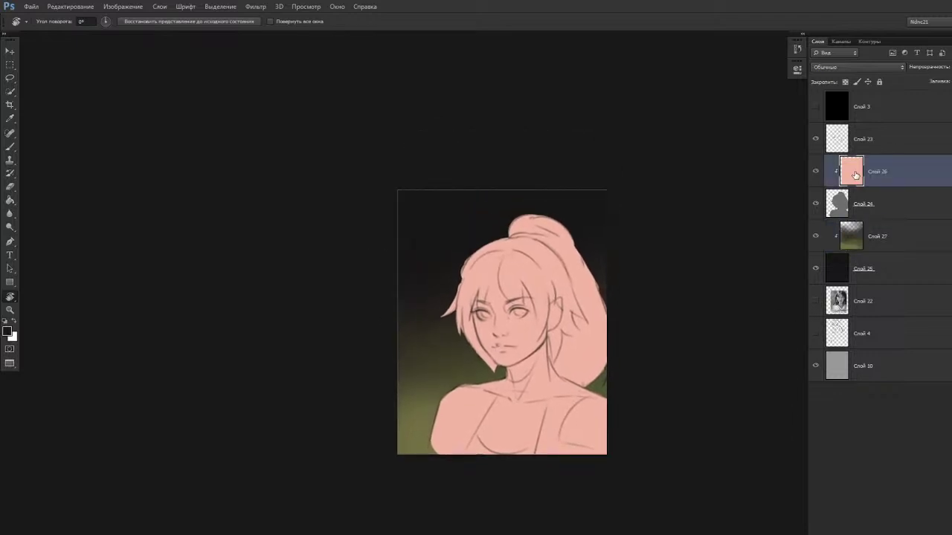
{"action": "right_click", "coordinate": [851, 203]}
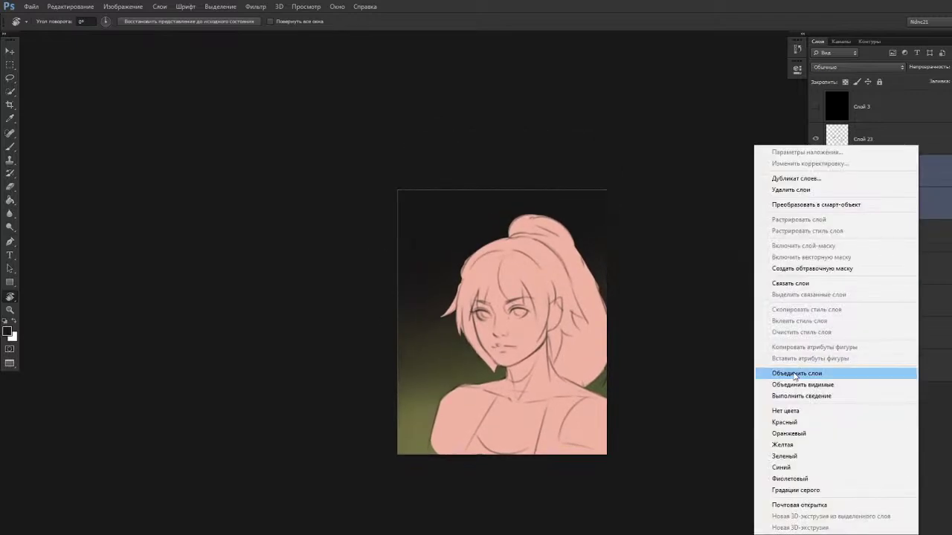
{"action": "left_click", "coordinate": [913, 375]}
{"action": "key", "text": "ctrl+shift+alt+n"}
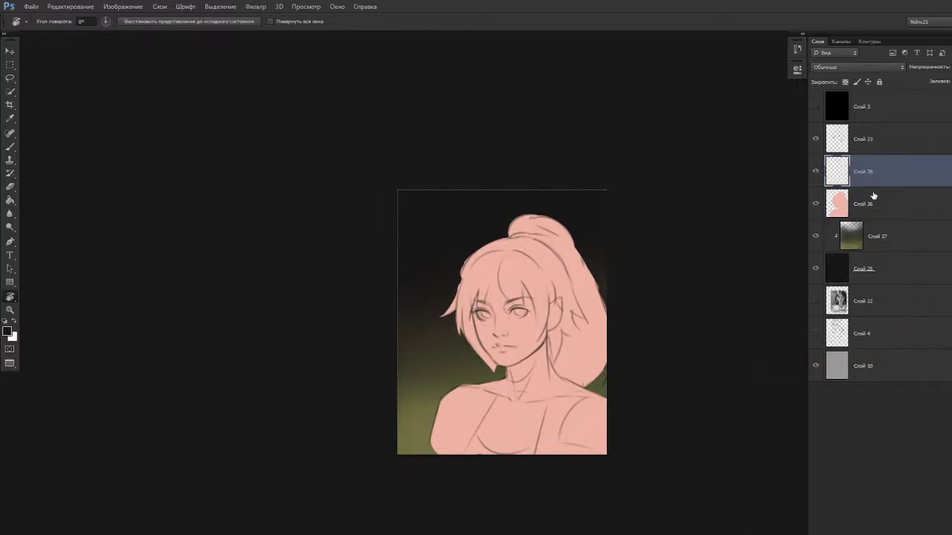
{"action": "left_click", "coordinate": [870, 187], "text": "alt"}
Paint a soft blush in e39a89 across the nose and both cheeks on the new clipped layer, with brush size 700.
{"action": "scroll", "coordinate": [659, 299], "scroll_direction": "up", "scroll_amount": 1}
{"action": "scroll", "coordinate": [562, 301], "scroll_direction": "up", "scroll_amount": 1}
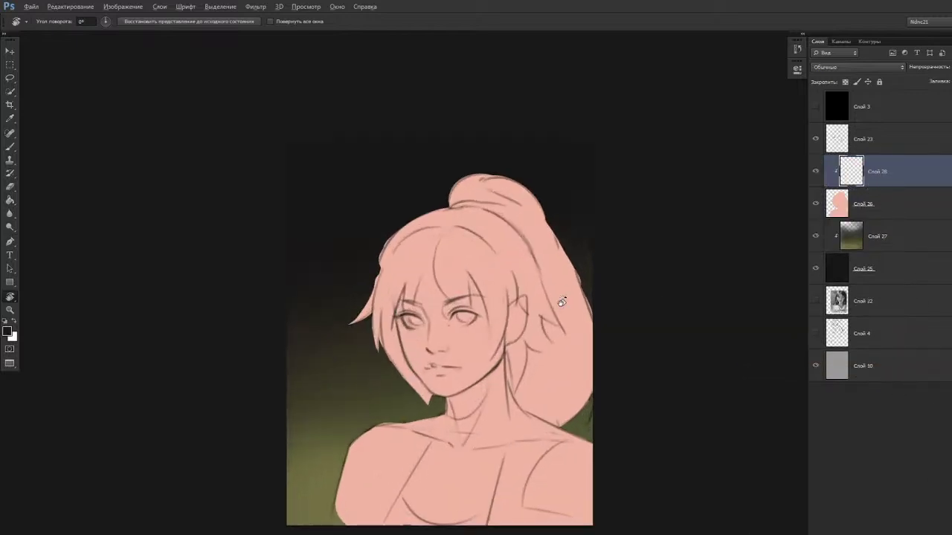
{"action": "left_click_drag", "start_coordinate": [434, 312], "coordinate": [472, 304]}
{"action": "key", "text": "b"}
{"action": "left_click", "coordinate": [508, 333], "text": "alt"}
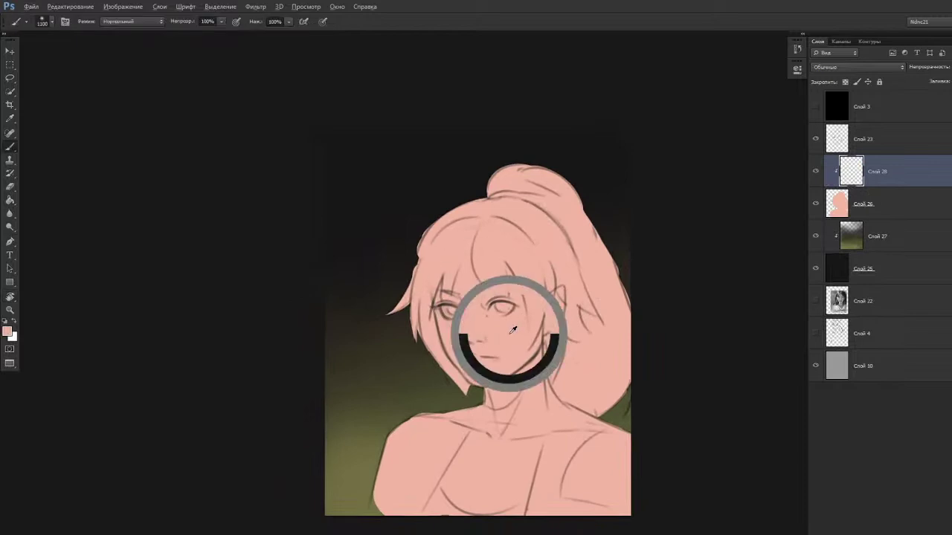
{"action": "key", "text": "n"}
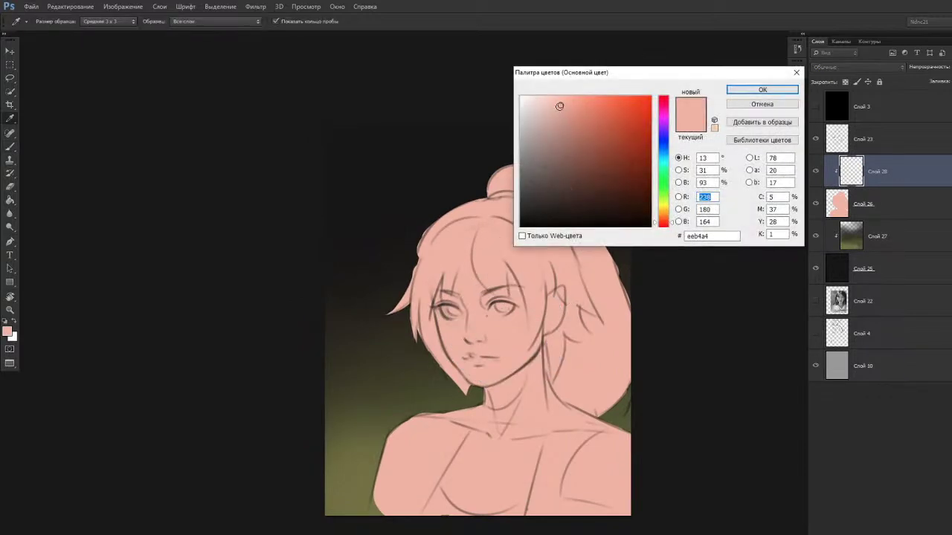
{"action": "left_click_drag", "start_coordinate": [577, 104], "coordinate": [572, 110]}
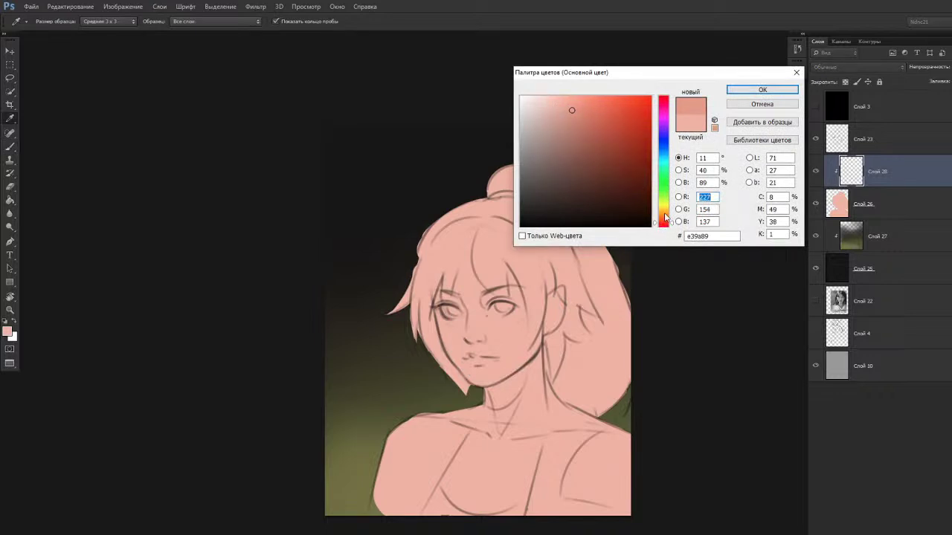
{"action": "left_click", "coordinate": [745, 91]}
{"action": "key", "text": "bracketleft"}
{"action": "key", "text": "bracketleft"}
{"action": "key", "text": "bracketleft"}
{"action": "key", "text": "bracketleft"}
{"action": "left_click_drag", "start_coordinate": [508, 300], "coordinate": [512, 324]}
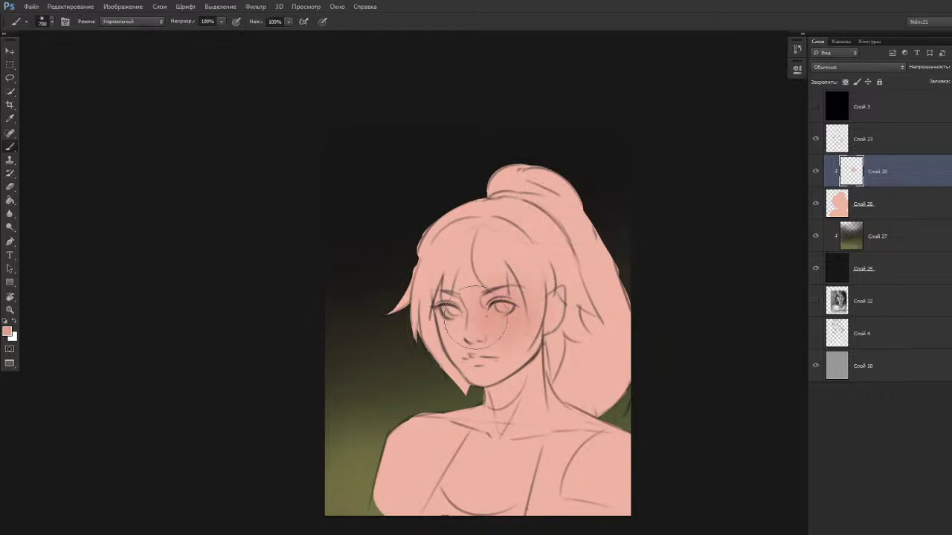
{"action": "left_click_drag", "start_coordinate": [451, 318], "coordinate": [444, 322]}
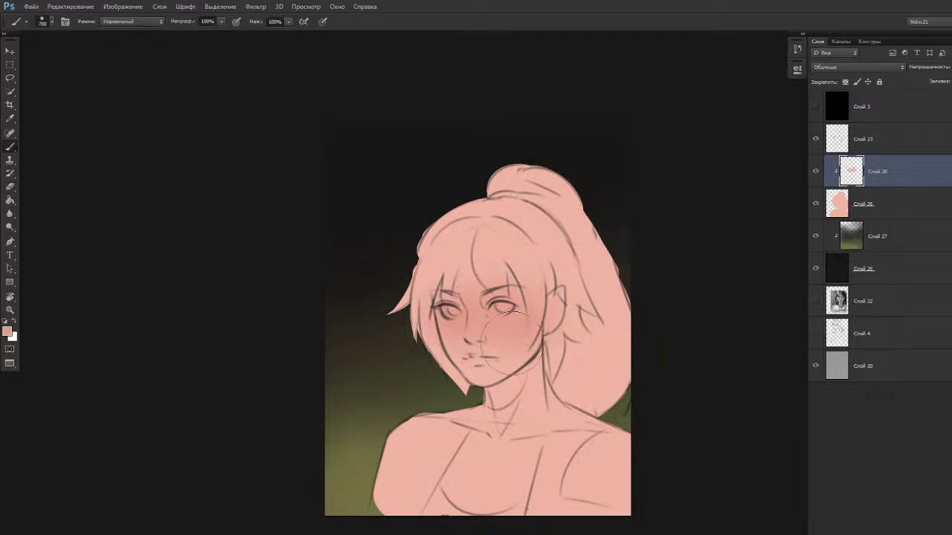
Extend the blush around the eye and tint the neck with a tone sampled from the lower cheek.
{"action": "left_click_drag", "start_coordinate": [502, 327], "coordinate": [498, 289]}
{"action": "left_click", "coordinate": [513, 342], "text": "alt"}
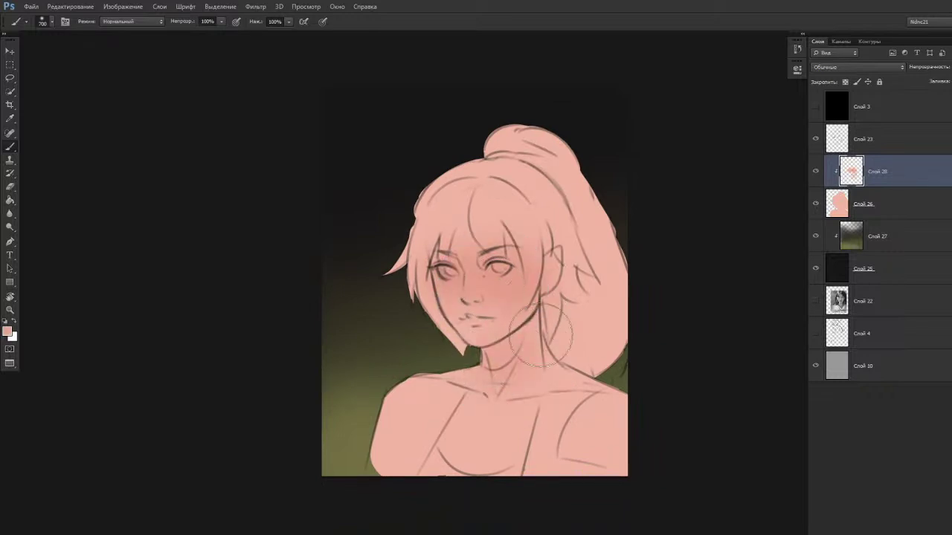
{"action": "left_click_drag", "start_coordinate": [499, 380], "coordinate": [503, 369]}
Sample the chest's skin colour, choose a lighter tint of it and paint a soft light area on the upper chest.
{"action": "left_click", "coordinate": [485, 418], "text": "alt"}
{"action": "key", "text": "n"}
{"action": "left_click", "coordinate": [553, 101]}
{"action": "left_click", "coordinate": [660, 227]}
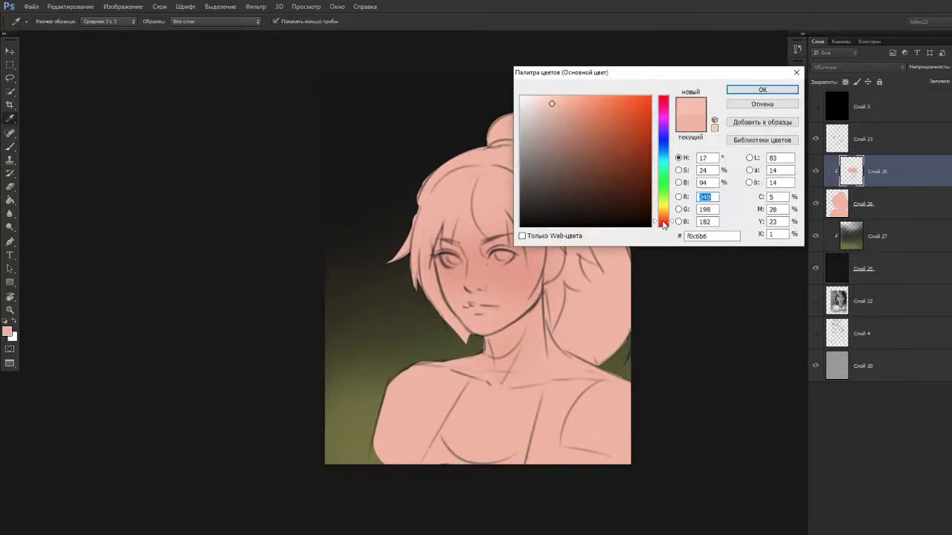
{"action": "left_click", "coordinate": [748, 92]}
{"action": "left_click_drag", "start_coordinate": [477, 439], "coordinate": [496, 423]}
{"action": "key", "text": "ctrl+z"}
{"action": "key", "text": "ctrl+z"}
Lighten the upper chest with the pale tint f0c6b6, setting the brush size to 600.
{"action": "key", "text": "bracketleft"}
{"action": "key", "text": "bracketleft"}
{"action": "key", "text": "bracketleft"}
{"action": "key", "text": "bracketleft"}
{"action": "key", "text": "bracketright"}
{"action": "key", "text": "bracketright"}
{"action": "key", "text": "bracketright"}
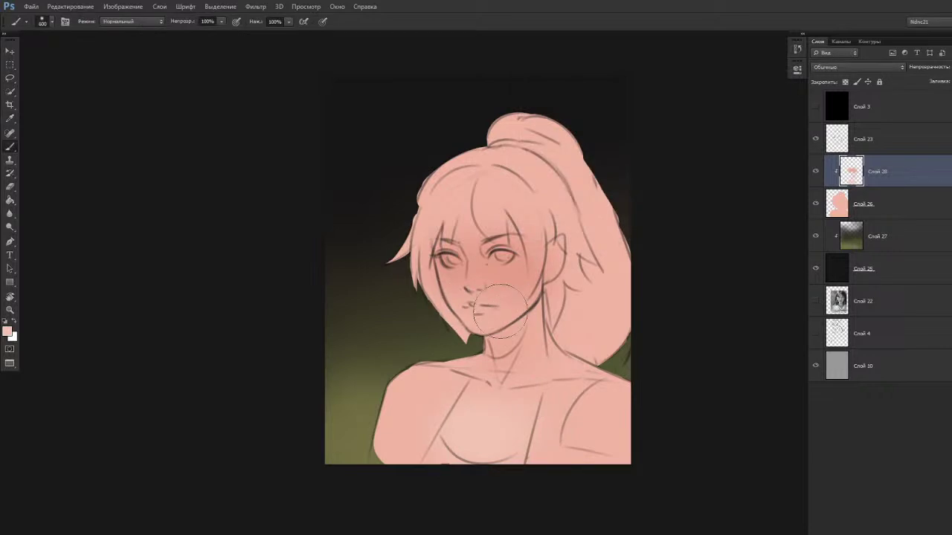
Sample the chin's skin colour, choose a less saturated tint and paint it softly along the jaw and across the brow area.
{"action": "left_click", "coordinate": [491, 318], "text": "alt"}
{"action": "key", "text": "n"}
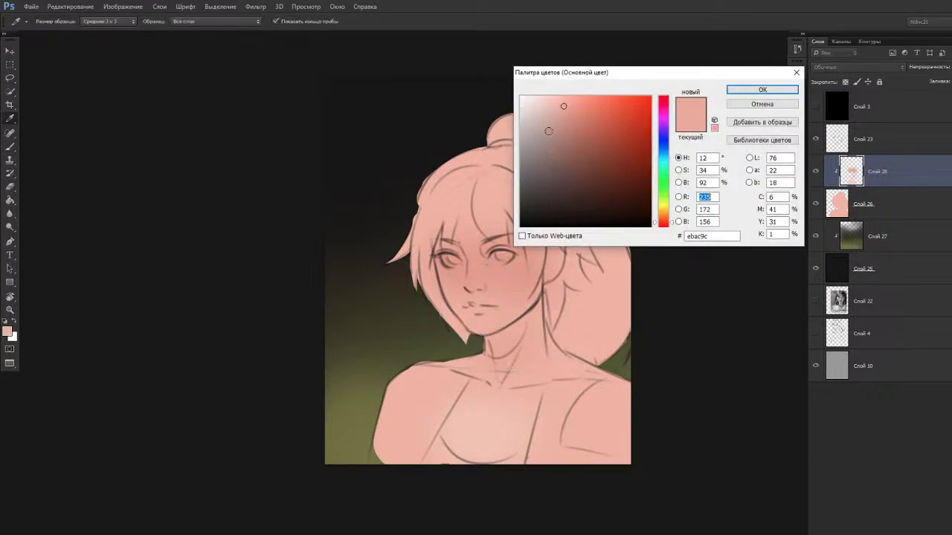
{"action": "left_click", "coordinate": [554, 107]}
{"action": "left_click", "coordinate": [762, 89]}
{"action": "key", "text": "b"}
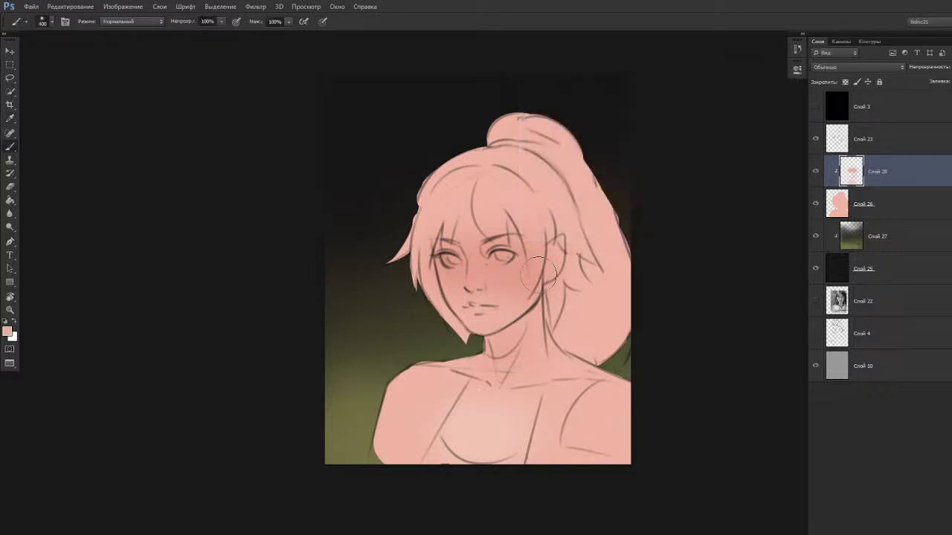
{"action": "mouse_move", "coordinate": [545, 284]}
{"action": "left_mouse_down"}
{"action": "mouse_move", "coordinate": [500, 325]}
{"action": "mouse_move", "coordinate": [490, 311]}
{"action": "mouse_move", "coordinate": [506, 370]}
{"action": "mouse_move", "coordinate": [500, 315]}
{"action": "mouse_move", "coordinate": [519, 341]}
{"action": "mouse_move", "coordinate": [526, 302]}
{"action": "left_mouse_up"}
{"action": "left_click_drag", "start_coordinate": [461, 229], "coordinate": [483, 232]}
Sample the skin colour between the brows, shift it to a paler, yellower tint and paint a soft patch on the lower forehead.
{"action": "left_click", "coordinate": [472, 242], "text": "alt"}
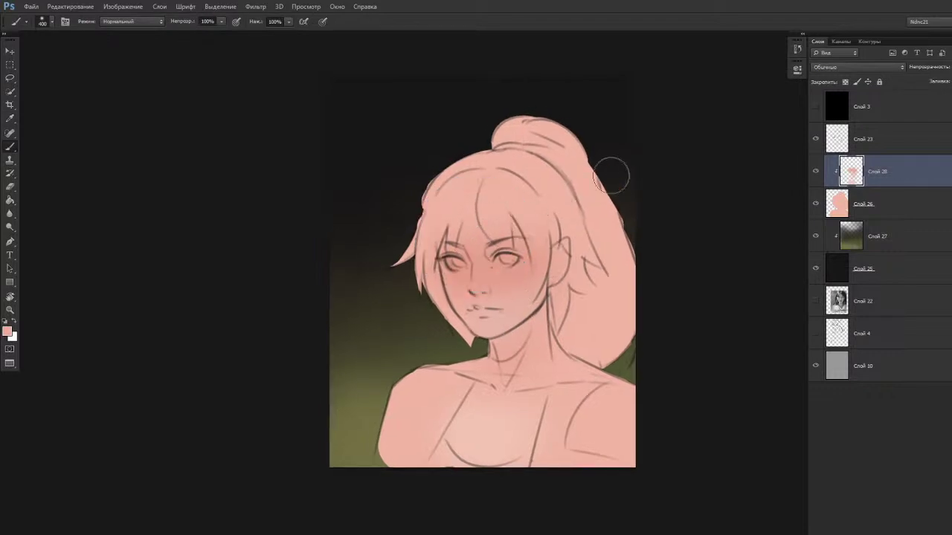
{"action": "key", "text": "n"}
{"action": "left_click_drag", "start_coordinate": [669, 226], "coordinate": [657, 230]}
{"action": "left_click_drag", "start_coordinate": [566, 106], "coordinate": [562, 103]}
{"action": "left_click_drag", "start_coordinate": [667, 222], "coordinate": [664, 221]}
{"action": "left_click_drag", "start_coordinate": [559, 104], "coordinate": [556, 110]}
{"action": "left_click", "coordinate": [737, 93]}
{"action": "left_click_drag", "start_coordinate": [494, 223], "coordinate": [498, 225]}
Sample the skin colour at the near eye, choose a pale beige for the eye whites and reduce the brush size to 175.
{"action": "left_click", "coordinate": [511, 259], "text": "alt"}
{"action": "key", "text": "n"}
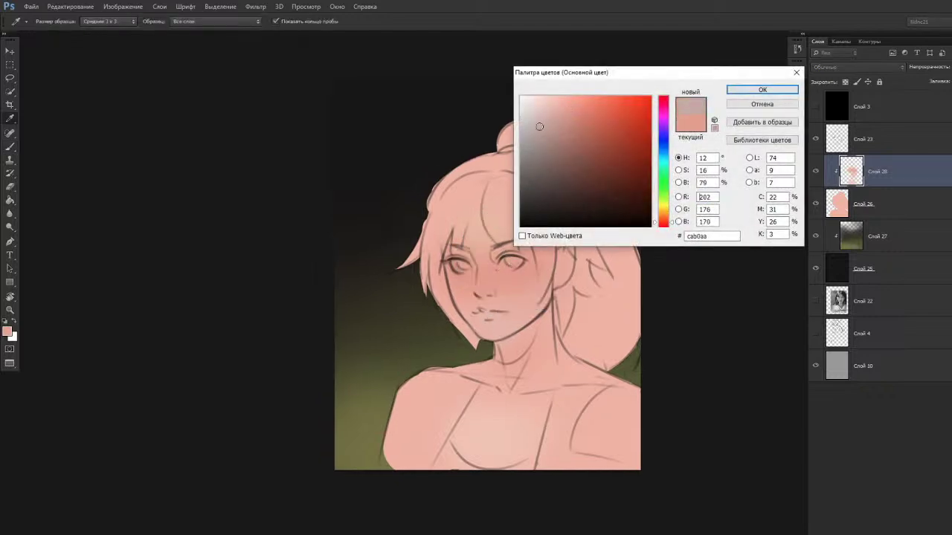
{"action": "left_click", "coordinate": [532, 117]}
{"action": "left_click_drag", "start_coordinate": [661, 212], "coordinate": [662, 212]}
{"action": "left_click", "coordinate": [735, 96]}
{"action": "key", "text": "bracketleft"}
{"action": "key", "text": "bracketleft"}
{"action": "key", "text": "bracketleft"}
{"action": "key", "text": "bracketleft"}
{"action": "key", "text": "bracketleft"}
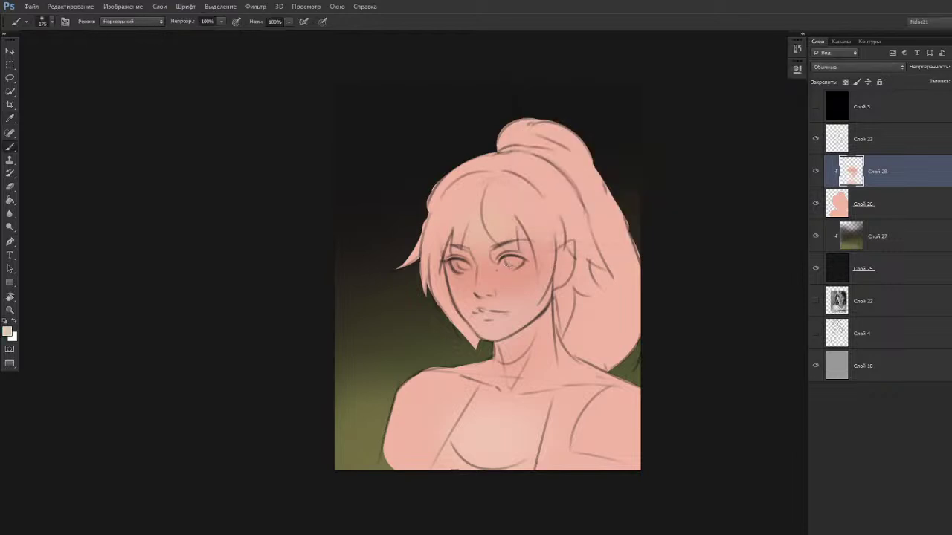
Change the beige to a darker, muted grey and paint it over the near eye.
{"action": "left_click", "coordinate": [7, 331]}
{"action": "left_click_drag", "start_coordinate": [536, 152], "coordinate": [532, 145]}
{"action": "left_click", "coordinate": [733, 91]}
{"action": "key", "text": "b"}
{"action": "left_click_drag", "start_coordinate": [513, 262], "coordinate": [506, 264]}
Choose a light warm grey with 5% saturation and 76% brightness, paint the near eye with it, and undo the last two strokes.
{"action": "left_click", "coordinate": [8, 331]}
{"action": "left_click_drag", "start_coordinate": [529, 133], "coordinate": [527, 128]}
{"action": "left_click", "coordinate": [762, 90]}
{"action": "key", "text": "b"}
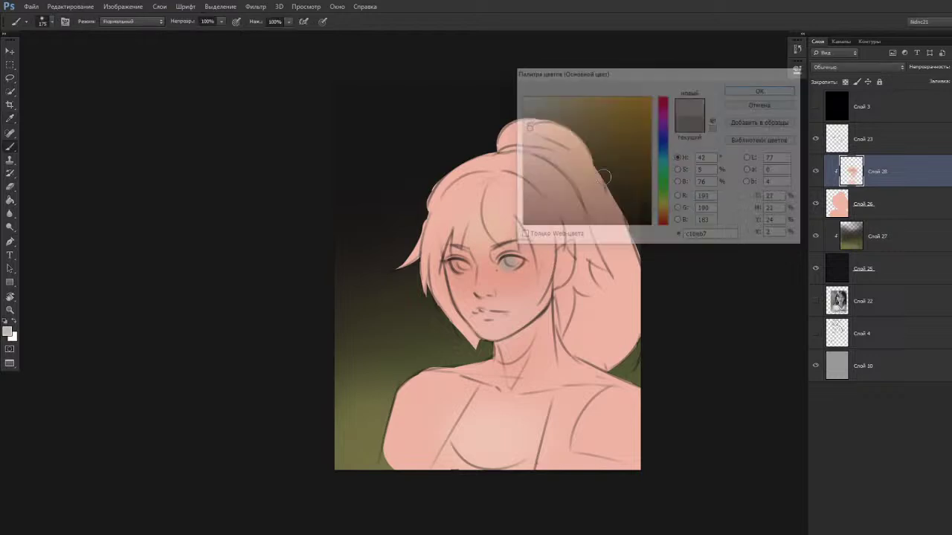
{"action": "left_click_drag", "start_coordinate": [506, 264], "coordinate": [511, 261]}
{"action": "key", "text": "ctrl+alt+z"}
{"action": "key", "text": "ctrl+alt+z"}
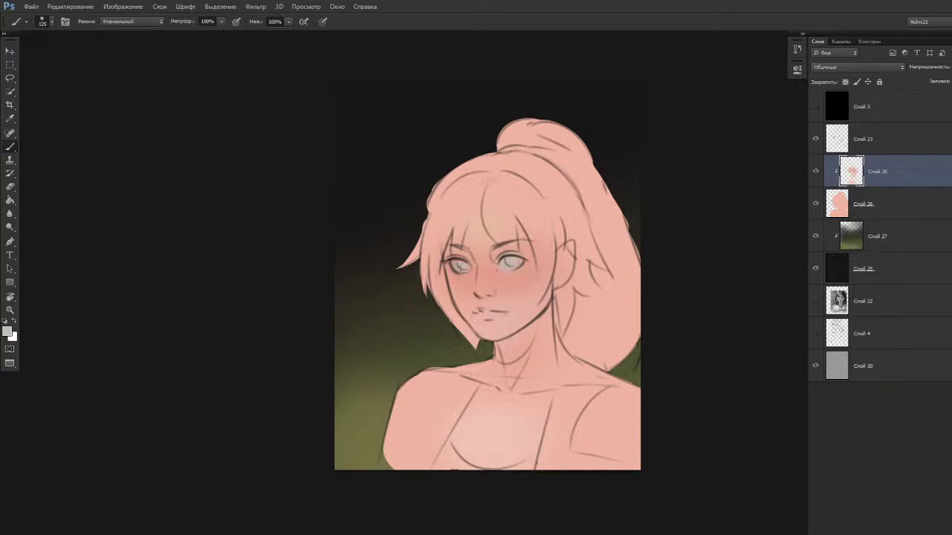
Sample the blush just below the near eye and choose a darker, redder skin tone from it for shading the eye area.
{"action": "left_click_drag", "start_coordinate": [402, 329], "coordinate": [428, 322]}
{"action": "key", "text": "r"}
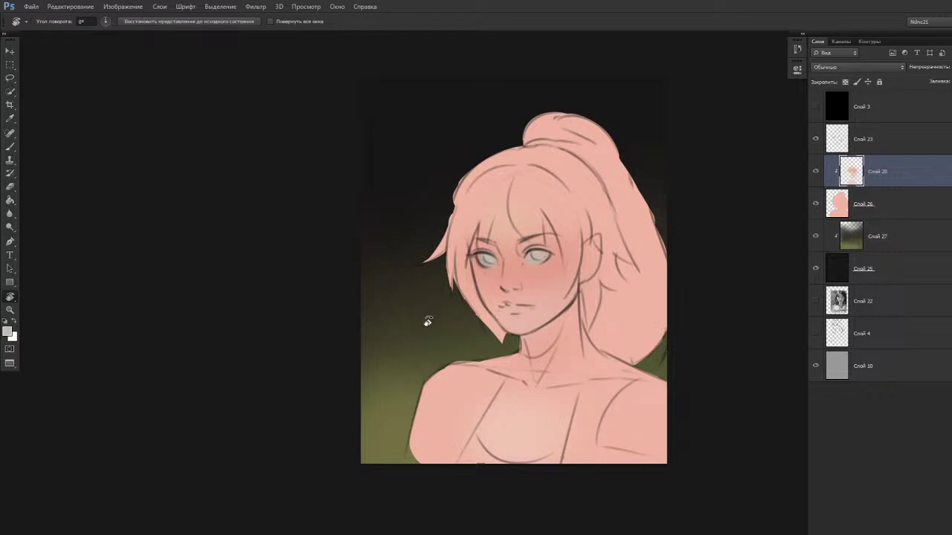
{"action": "mouse_move", "coordinate": [431, 314]}
{"action": "left_mouse_down"}
{"action": "mouse_move", "coordinate": [423, 359]}
{"action": "mouse_move", "coordinate": [431, 313]}
{"action": "left_mouse_up"}
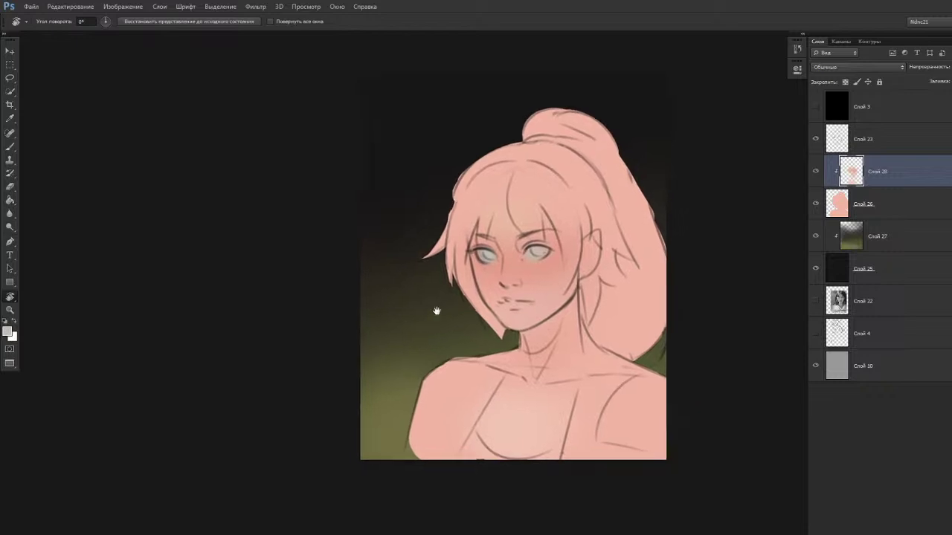
{"action": "key", "text": "b"}
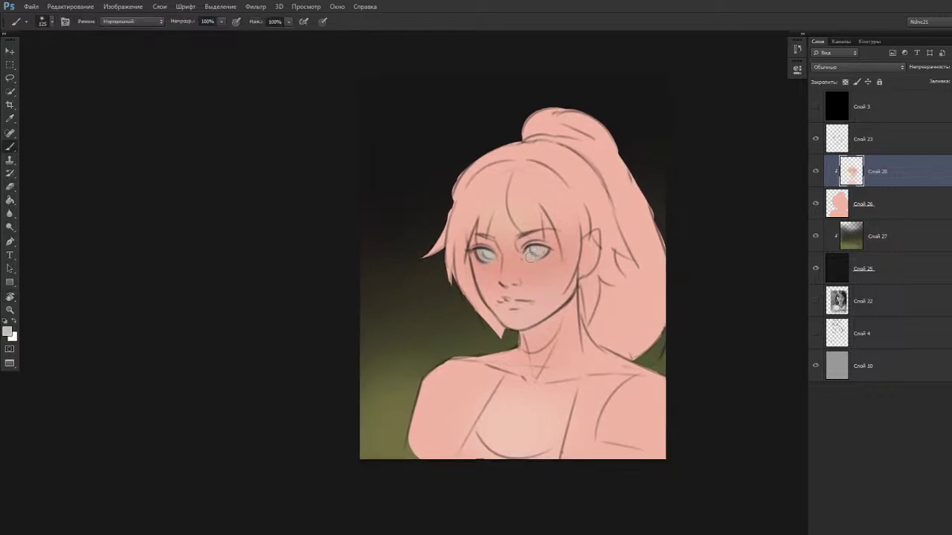
{"action": "left_click", "coordinate": [528, 267], "text": "alt"}
{"action": "key", "text": "n"}
{"action": "left_click_drag", "start_coordinate": [580, 122], "coordinate": [583, 125]}
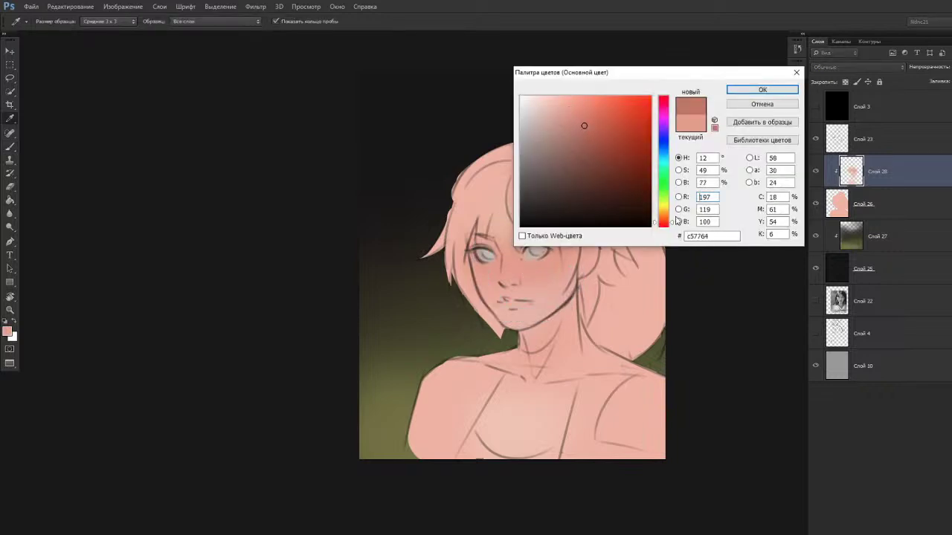
{"action": "left_click", "coordinate": [667, 225]}
{"action": "left_click", "coordinate": [668, 227]}
{"action": "left_click", "coordinate": [578, 126]}
{"action": "left_click", "coordinate": [761, 90]}
{"action": "key", "text": "b"}
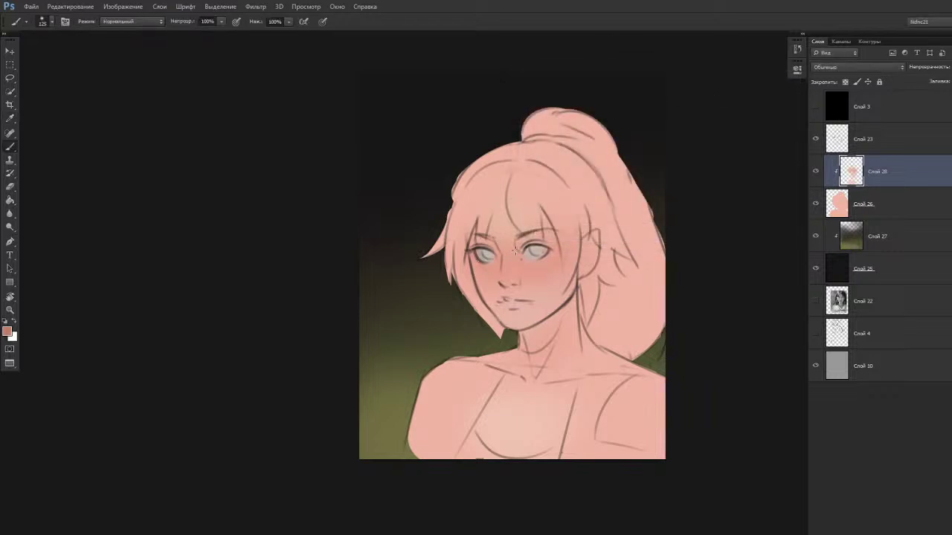
Paint soft reddish shading around the inner eye corners below the brows, ending with brush size 125.
{"action": "key", "text": "bracketright"}
{"action": "key", "text": "bracketright"}
{"action": "key", "text": "bracketleft"}
{"action": "key", "text": "bracketleft"}
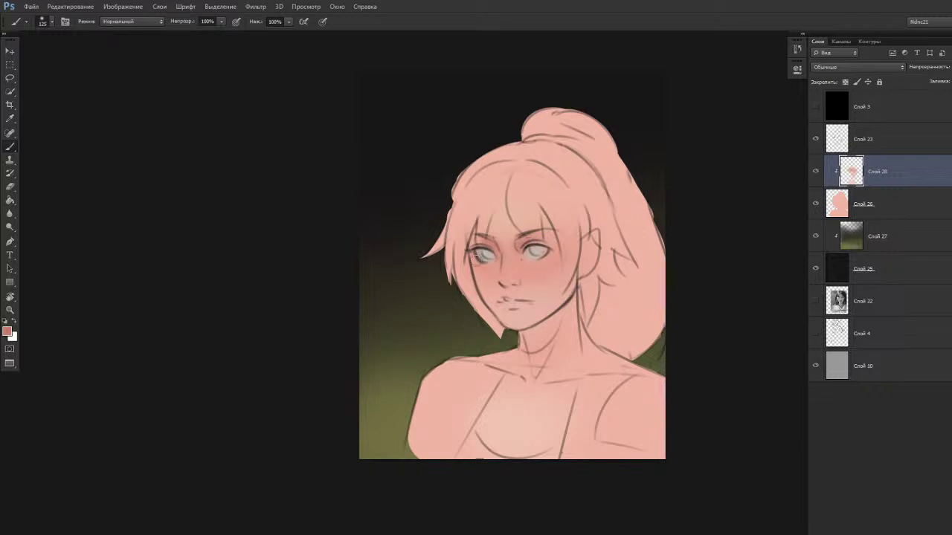
Sample the far cheek's colour and choose a darker, slightly warmer skin tone, d29780.
{"action": "left_click", "coordinate": [483, 286], "text": "alt"}
{"action": "key", "text": "n"}
{"action": "left_click", "coordinate": [571, 116]}
{"action": "left_click_drag", "start_coordinate": [571, 116], "coordinate": [571, 119]}
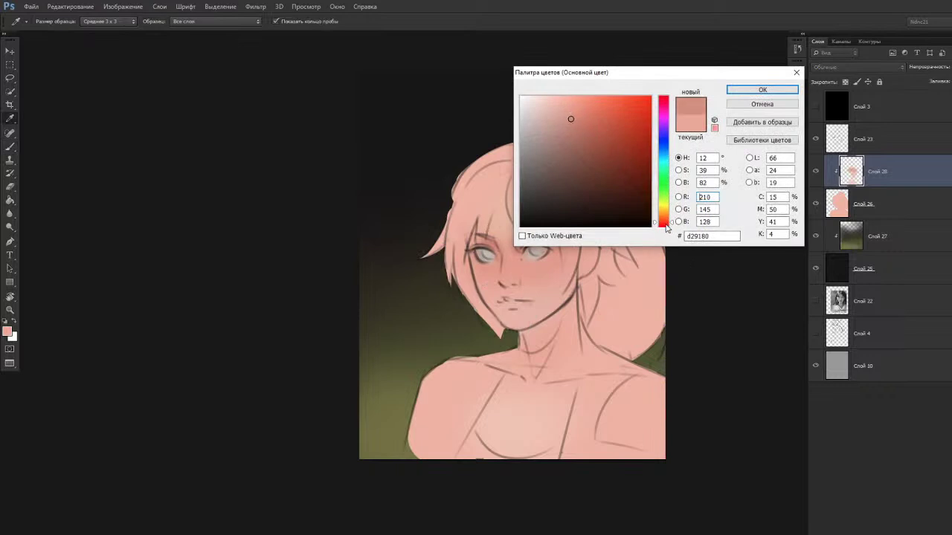
{"action": "left_click", "coordinate": [664, 226]}
{"action": "left_click_drag", "start_coordinate": [664, 226], "coordinate": [664, 224]}
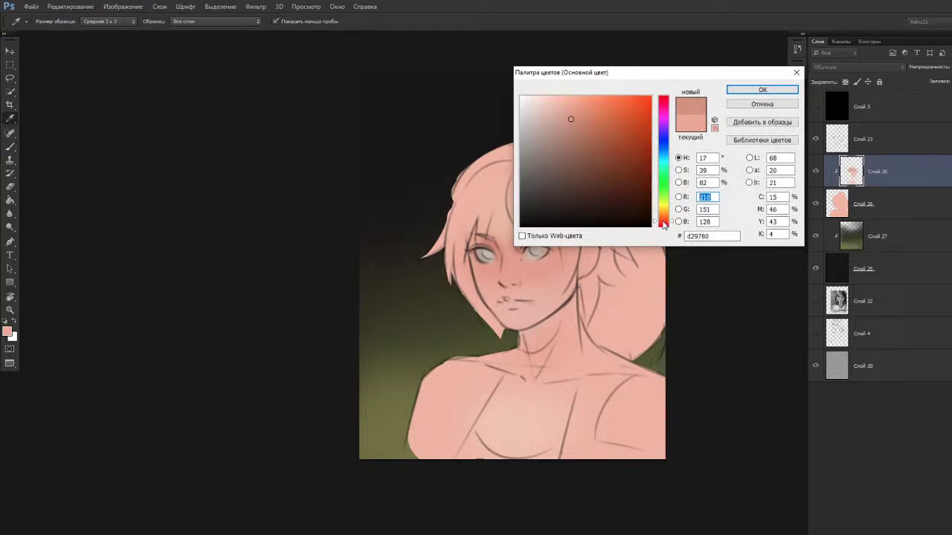
Set the paint colour to ba8976 and brush a shadow along the cheek and jaw edge on the hair-lock side.
{"action": "left_click", "coordinate": [568, 131]}
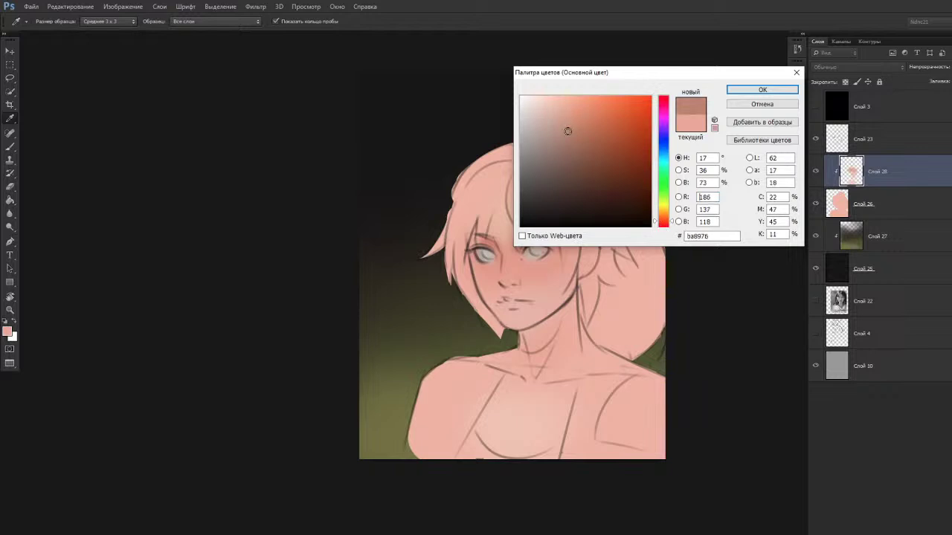
{"action": "left_click", "coordinate": [733, 92]}
{"action": "left_click_drag", "start_coordinate": [475, 271], "coordinate": [497, 310]}
{"action": "key", "text": "ctrl+z"}
{"action": "left_click_drag", "start_coordinate": [475, 269], "coordinate": [501, 319]}
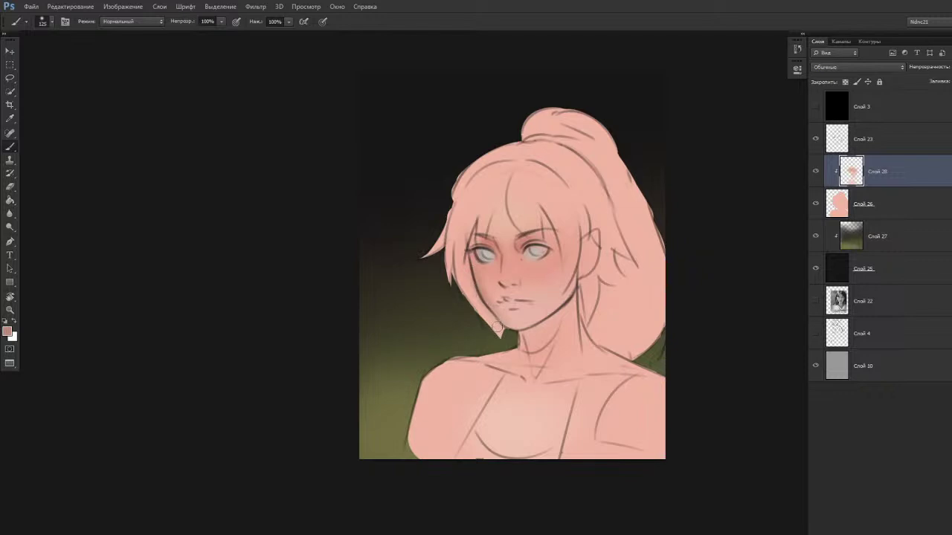
Enlarge the brush and set the foreground colour to the reddish brown b4705b for the face shading.
{"action": "key", "text": "bracketright"}
{"action": "key", "text": "bracketright"}
{"action": "key", "text": "bracketright"}
{"action": "key", "text": "bracketright"}
{"action": "key", "text": "n"}
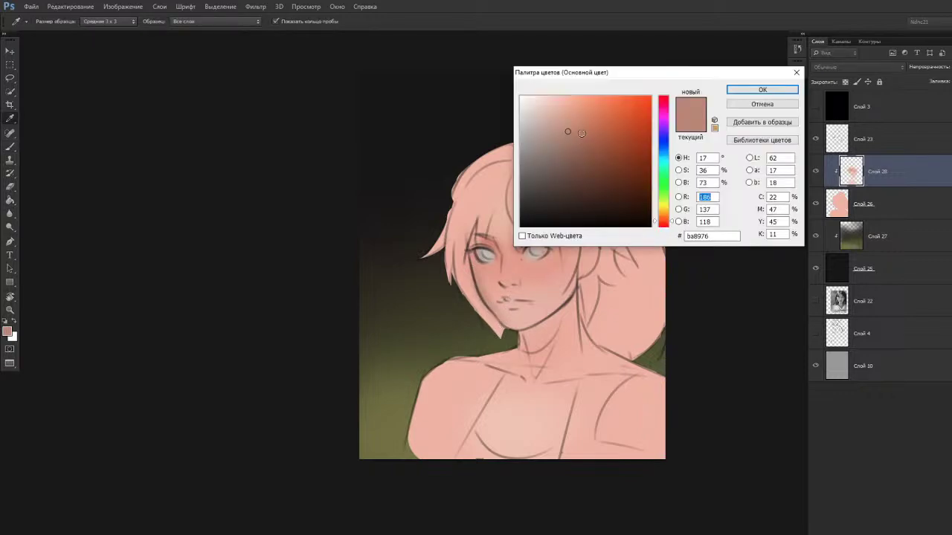
{"action": "left_click", "coordinate": [584, 134]}
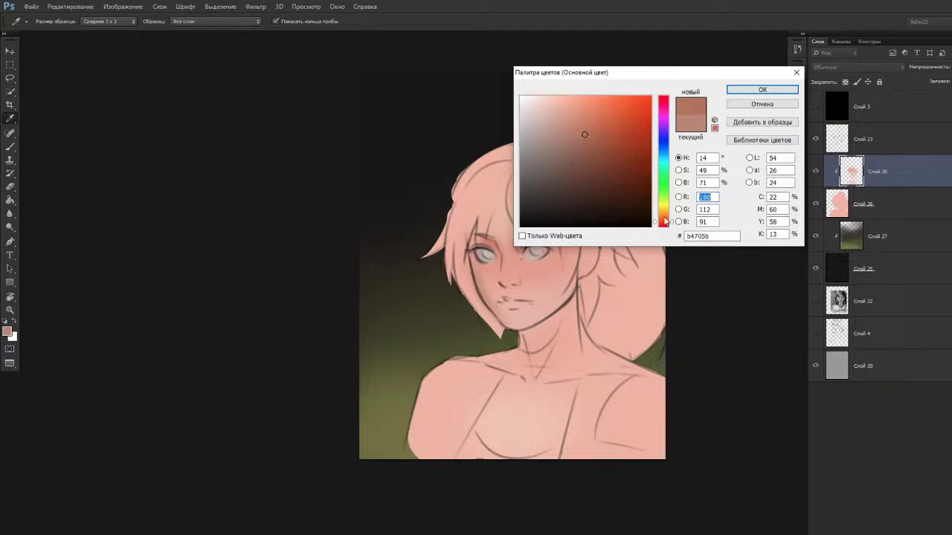
{"action": "left_click", "coordinate": [729, 90]}
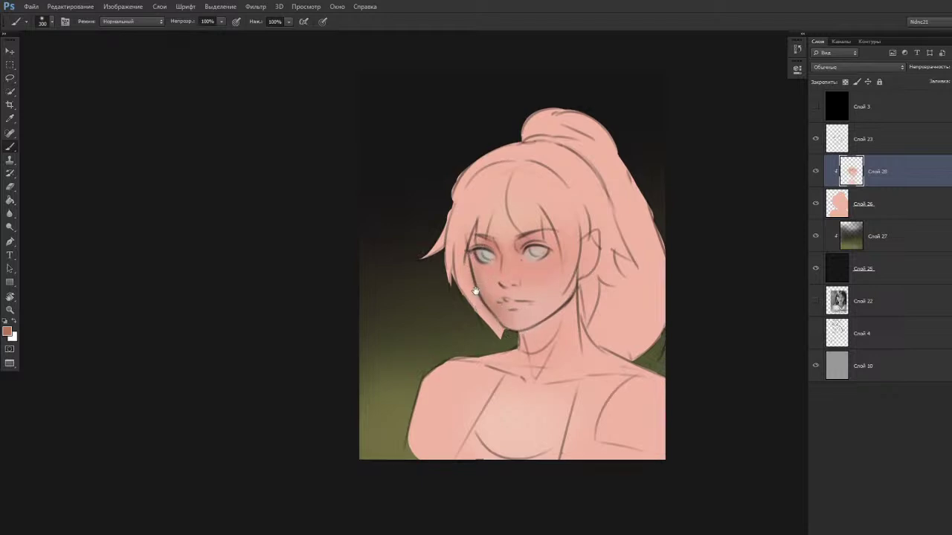
Sample the light skin tone from the wide cheek and reduce the brush size to 175.
{"action": "left_click", "coordinate": [541, 305], "text": "alt"}
{"action": "key", "text": "bracketleft"}
{"action": "key", "text": "bracketleft"}
{"action": "key", "text": "bracketleft"}
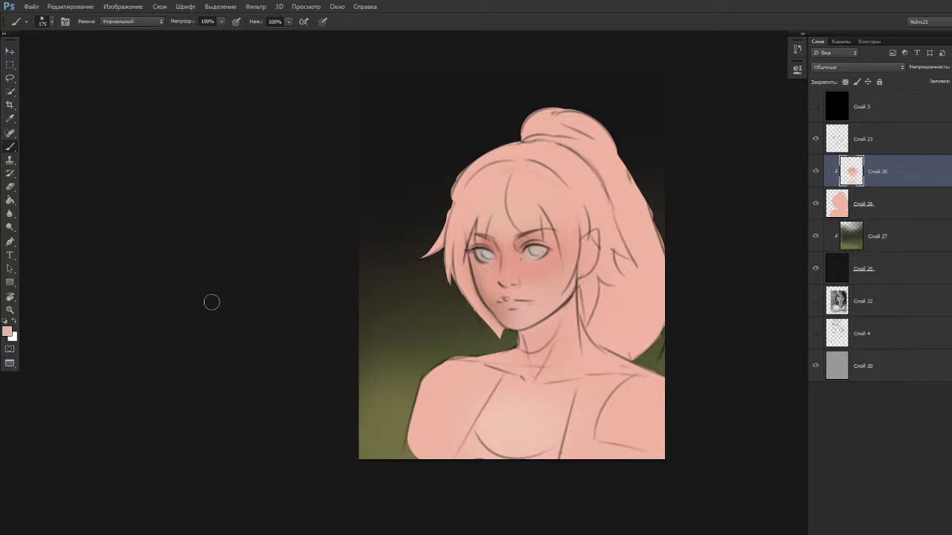
{"action": "left_click_drag", "start_coordinate": [367, 374], "coordinate": [394, 374]}
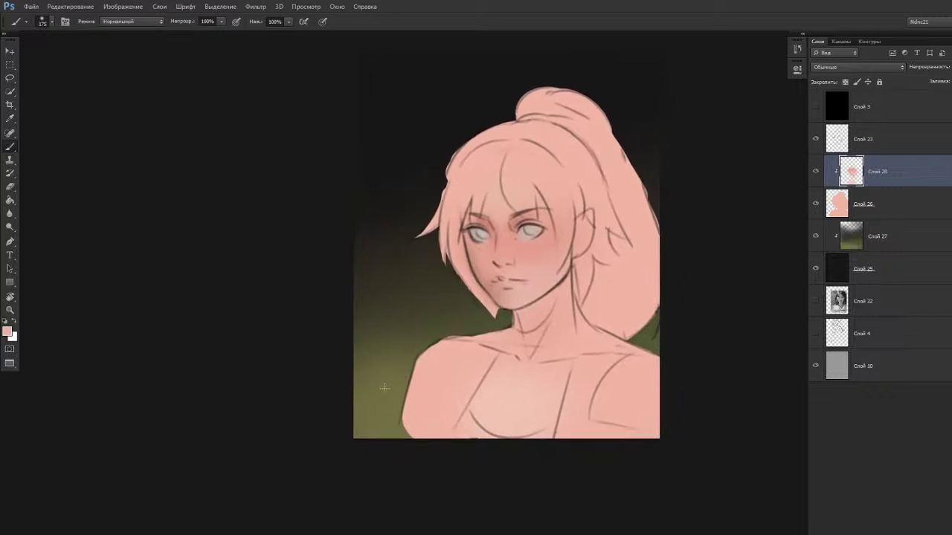
{"action": "key", "text": "r"}
{"action": "key", "text": "b"}
Sample tones from the chin and eye, reduce the brush to 80, and dab a greyish pink onto the narrower cheek.
{"action": "left_click", "coordinate": [490, 285], "text": "alt"}
{"action": "left_click", "coordinate": [479, 232], "text": "alt"}
{"action": "key", "text": "bracketleft"}
{"action": "key", "text": "bracketleft"}
{"action": "key", "text": "bracketleft"}
{"action": "left_click_drag", "start_coordinate": [479, 261], "coordinate": [479, 260]}
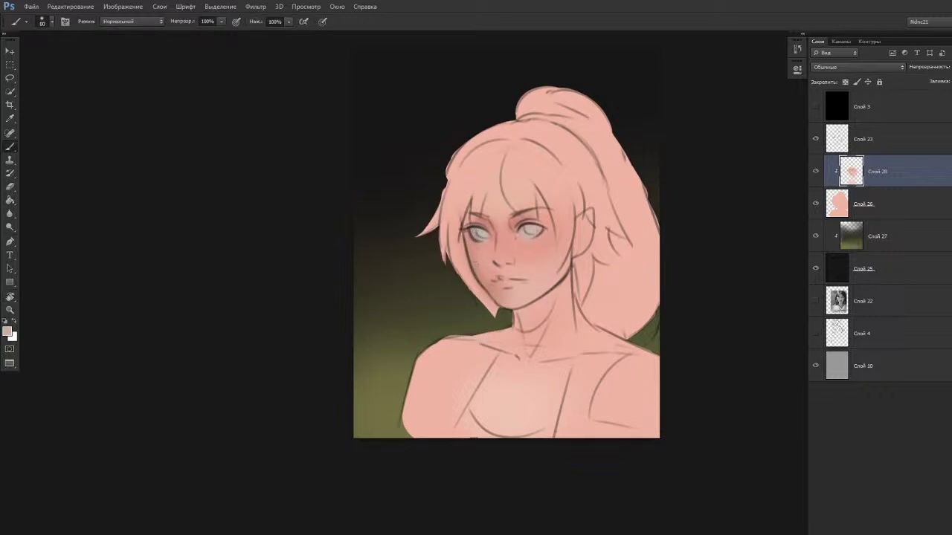
Sample the eye-white colour and change it to a slightly darker, warmer grey as the paint colour.
{"action": "left_click", "coordinate": [480, 236], "text": "alt"}
{"action": "left_click", "coordinate": [8, 331]}
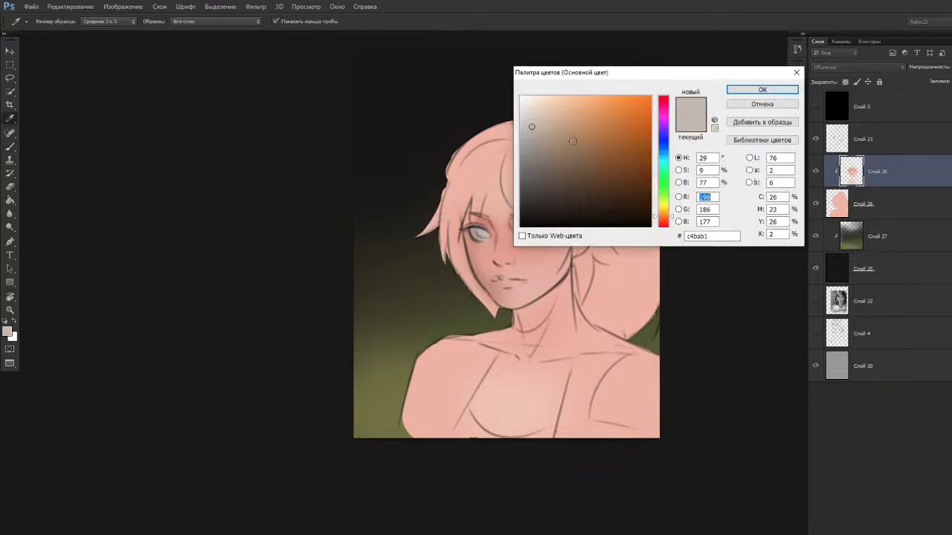
{"action": "left_click", "coordinate": [540, 134]}
{"action": "left_click_drag", "start_coordinate": [661, 217], "coordinate": [663, 219]}
{"action": "left_click", "coordinate": [746, 89]}
{"action": "key", "text": "b"}
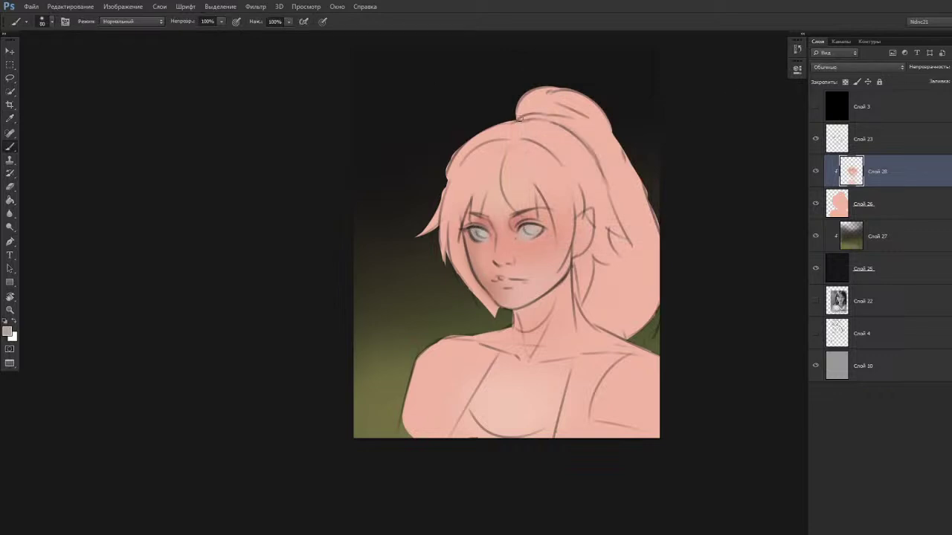
Derive a dark olive green from the background colour and paint the irises of both eyes with it.
{"action": "left_click", "coordinate": [462, 314], "text": "alt"}
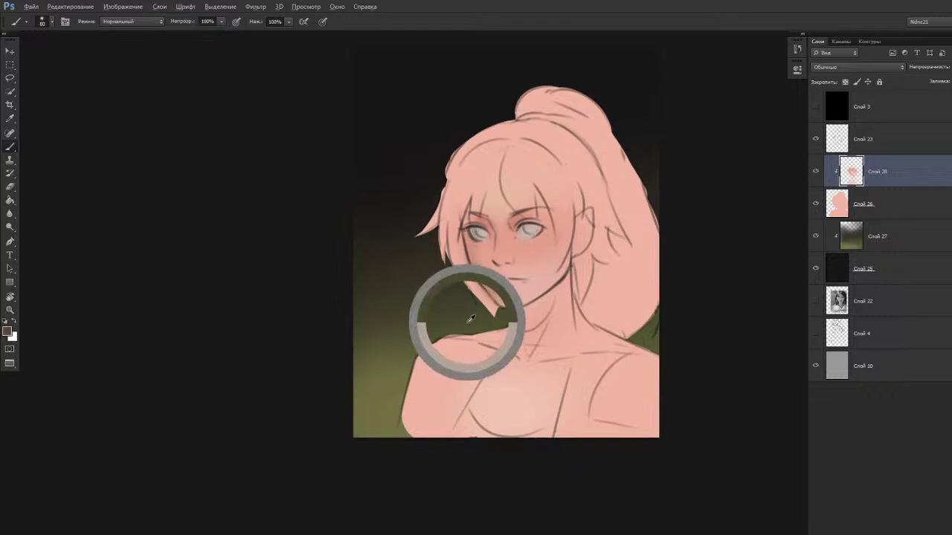
{"action": "key", "text": "n"}
{"action": "left_click", "coordinate": [598, 185]}
{"action": "left_click", "coordinate": [763, 89]}
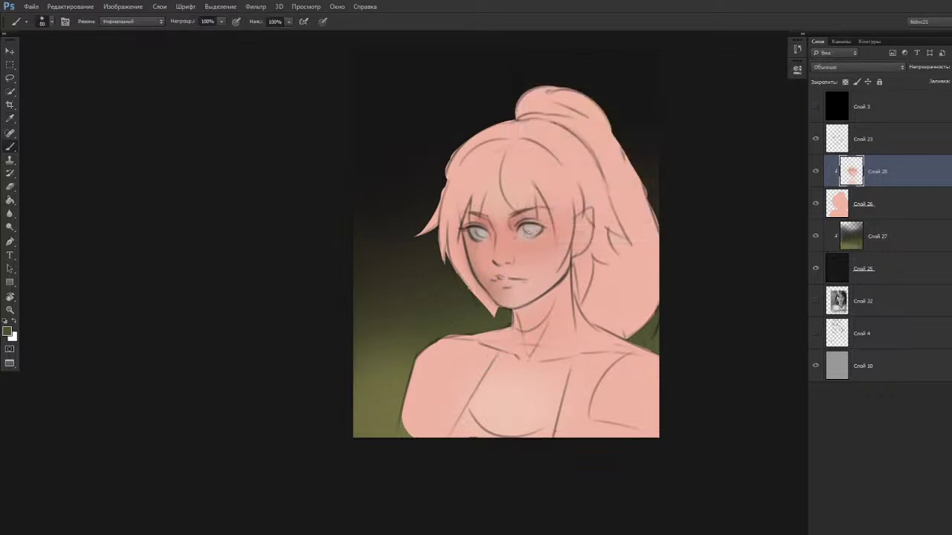
{"action": "left_click_drag", "start_coordinate": [530, 230], "coordinate": [481, 230]}
Shrink the brush, sample the iris green, and set the paint colour to the darker olive 353112.
{"action": "key", "text": "bracketleft"}
{"action": "key", "text": "bracketleft"}
{"action": "left_click", "coordinate": [529, 227], "text": "alt"}
{"action": "key", "text": "n"}
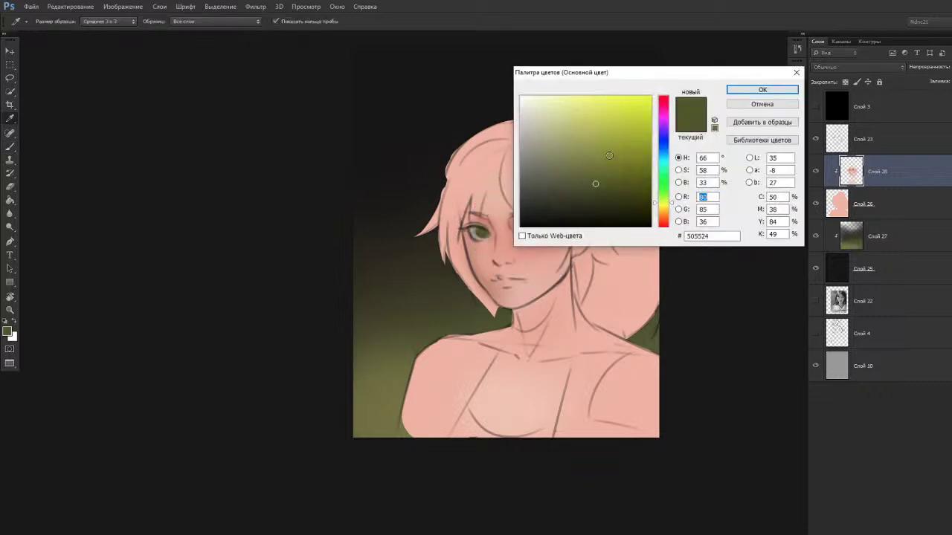
{"action": "left_click_drag", "start_coordinate": [599, 203], "coordinate": [606, 199]}
{"action": "left_click", "coordinate": [665, 208]}
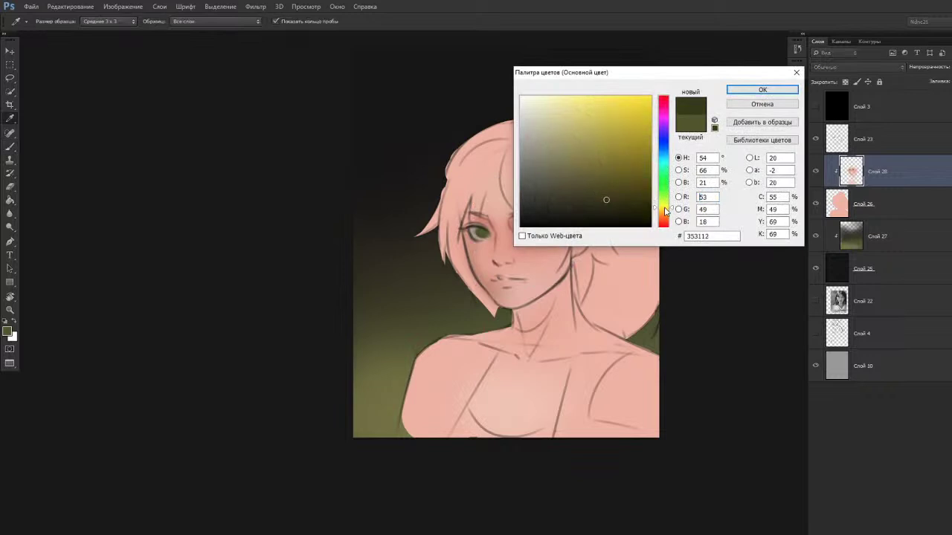
{"action": "left_click", "coordinate": [746, 91]}
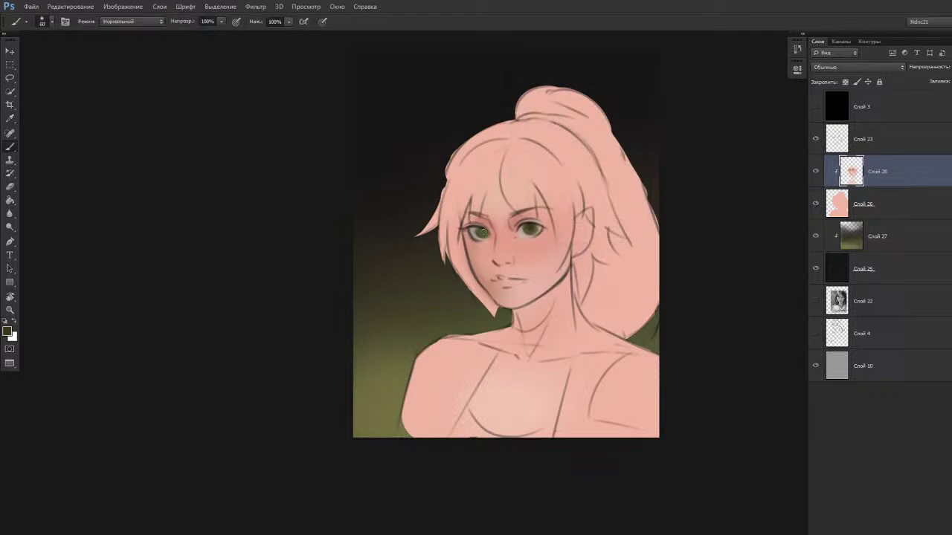
Refine the dark shading of both eyes using olive tones sampled from the brow and iris.
{"action": "left_click", "coordinate": [516, 206], "text": "alt"}
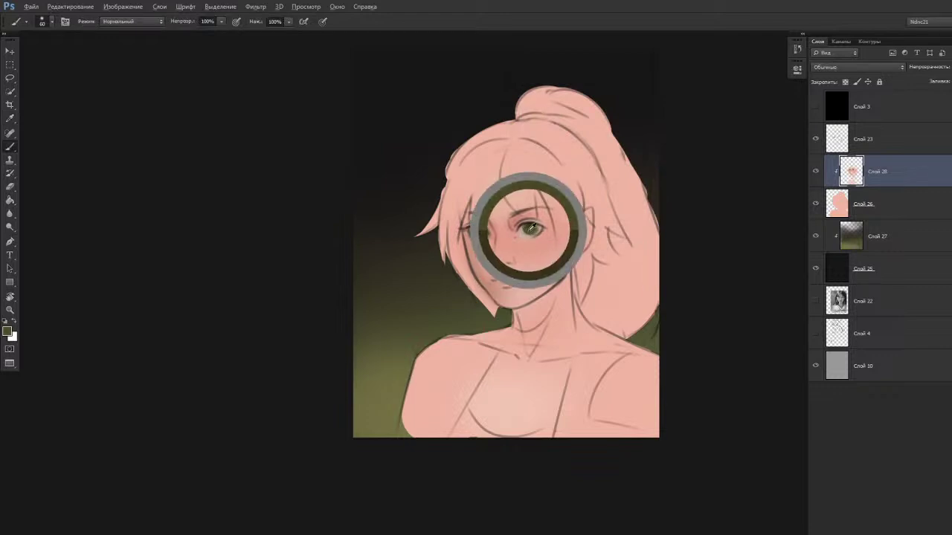
{"action": "left_click", "coordinate": [533, 229], "text": "alt"}
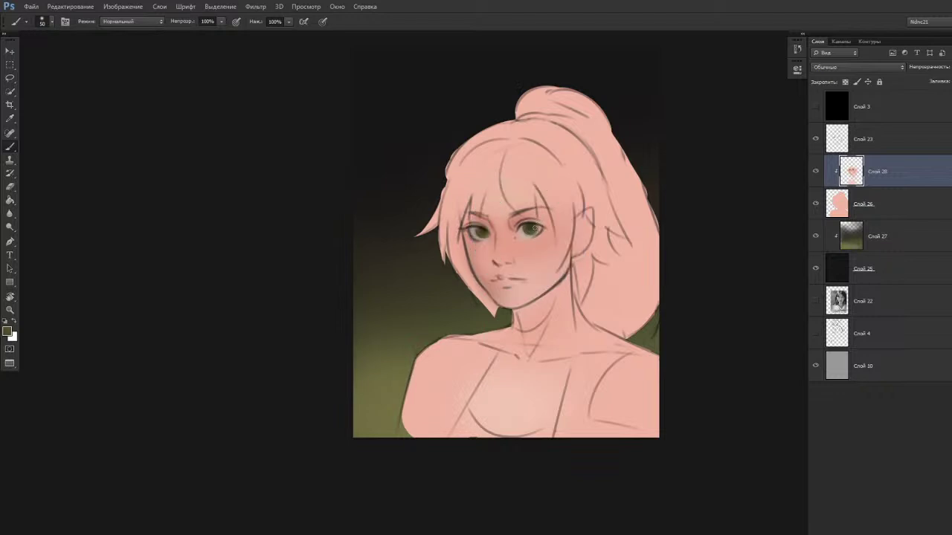
{"action": "left_click", "coordinate": [530, 232], "text": "alt"}
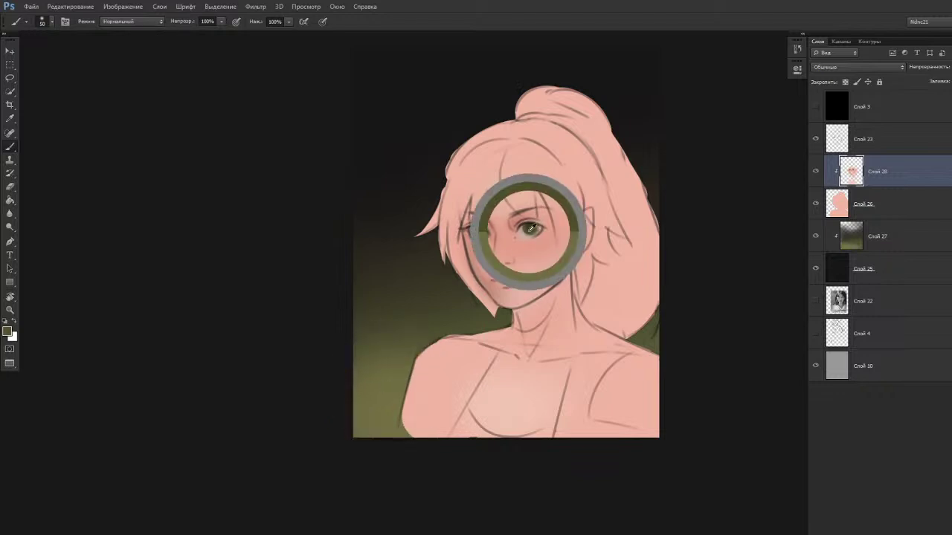
Lighten the paint colour to olive green 73773d and brush highlights onto the lower irises.
{"action": "key", "text": "n"}
{"action": "left_click_drag", "start_coordinate": [591, 183], "coordinate": [585, 166]}
{"action": "left_click", "coordinate": [760, 91]}
{"action": "key", "text": "n"}
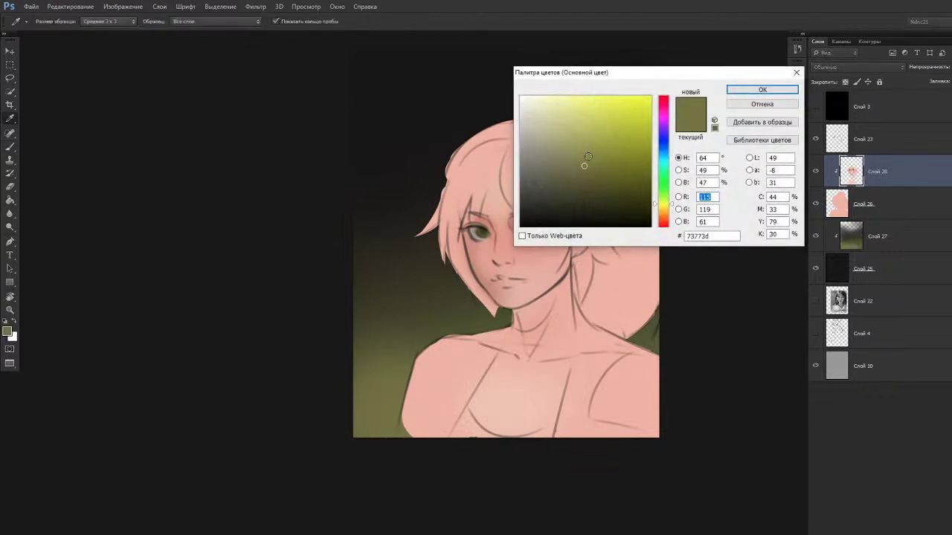
{"action": "left_click", "coordinate": [744, 90]}
{"action": "key", "text": "bracketright"}
{"action": "left_click_drag", "start_coordinate": [527, 231], "coordinate": [529, 233]}
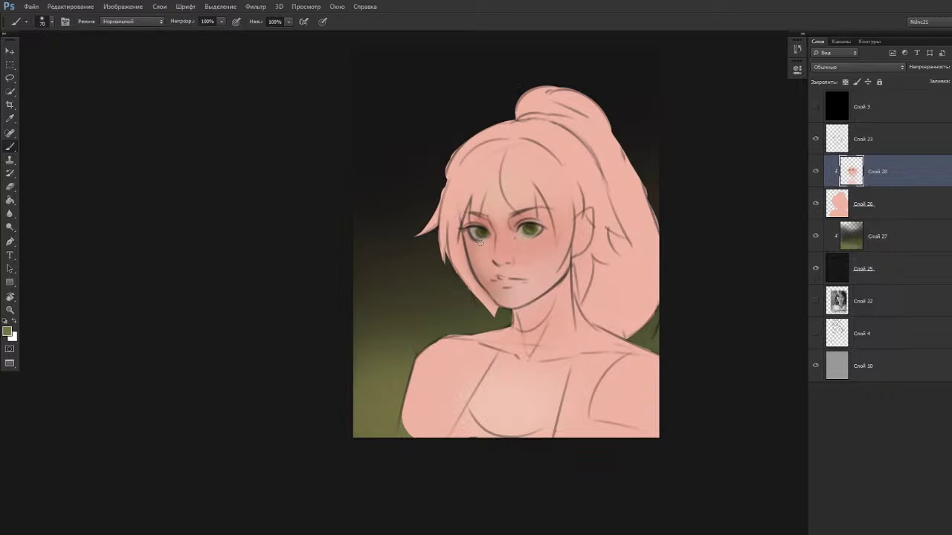
Tilt the canvas slightly, sample the skin at the nose, and set the paint colour to d6907b.
{"action": "key", "text": "r"}
{"action": "left_click_drag", "start_coordinate": [446, 313], "coordinate": [428, 322]}
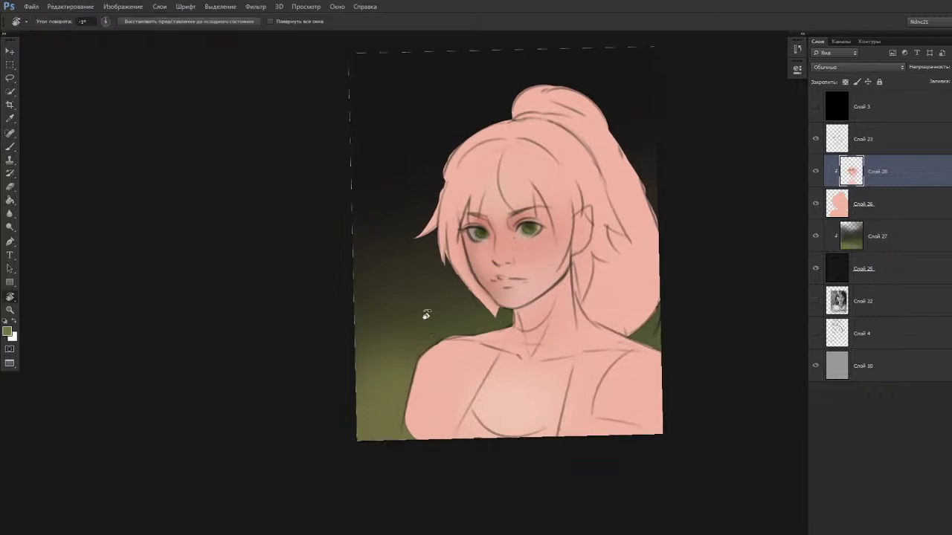
{"action": "key", "text": "b"}
{"action": "left_click", "coordinate": [506, 258], "text": "alt"}
{"action": "left_click", "coordinate": [6, 331]}
{"action": "left_click_drag", "start_coordinate": [570, 121], "coordinate": [575, 124]}
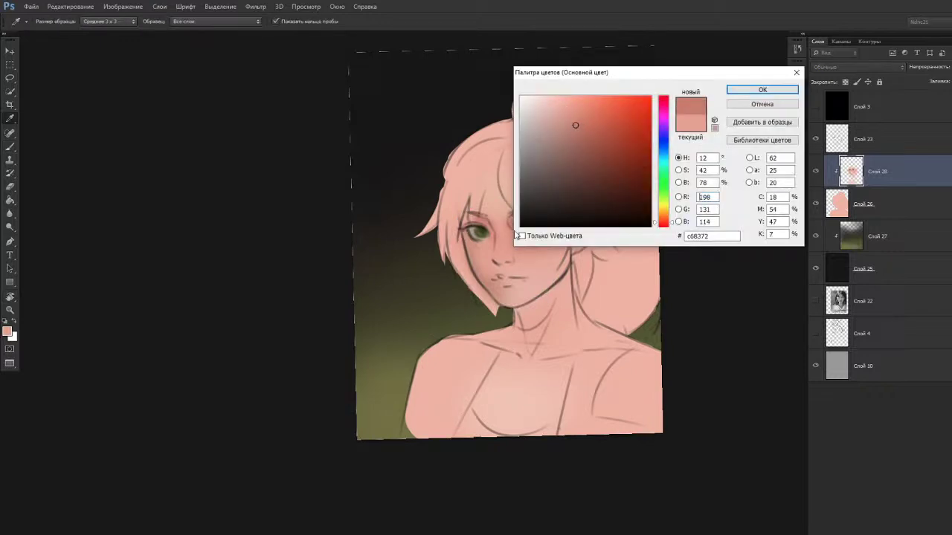
{"action": "left_click", "coordinate": [505, 260]}
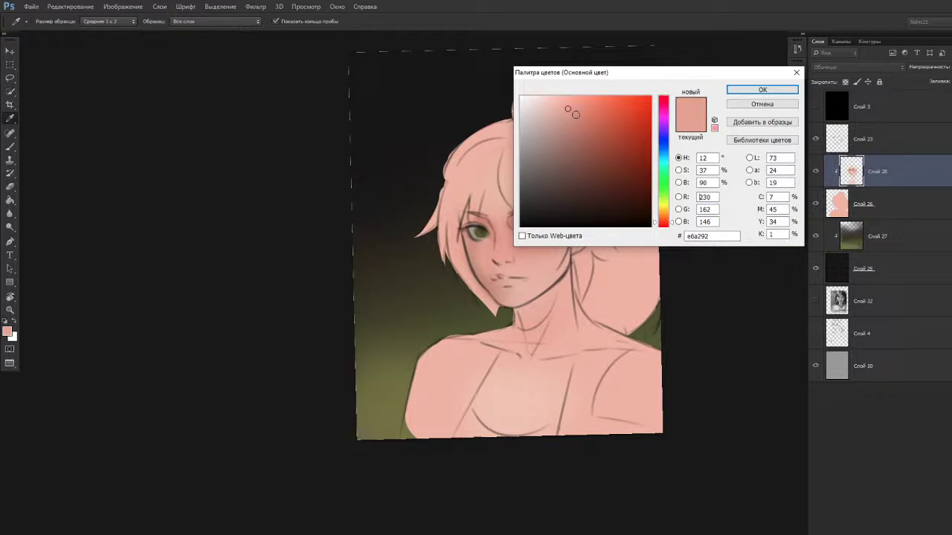
{"action": "left_click", "coordinate": [576, 117]}
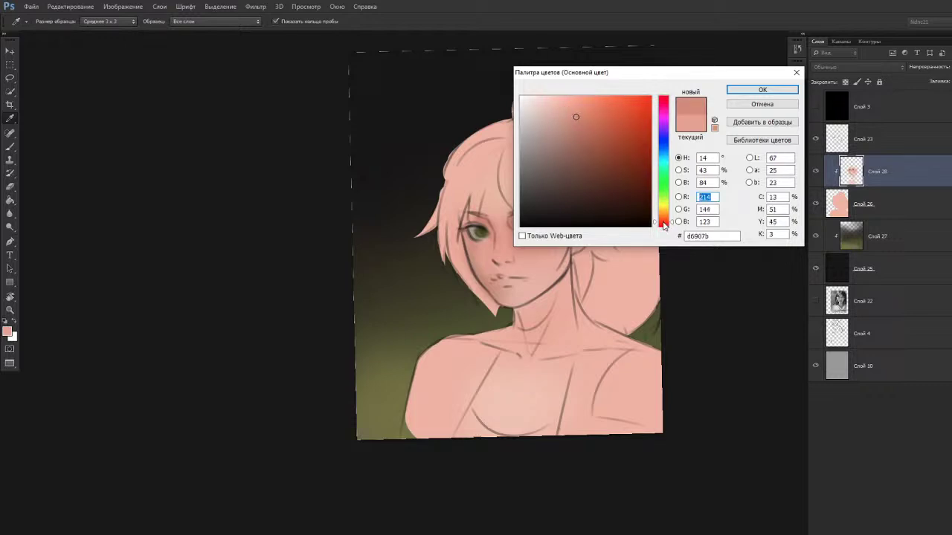
{"action": "left_click", "coordinate": [738, 90]}
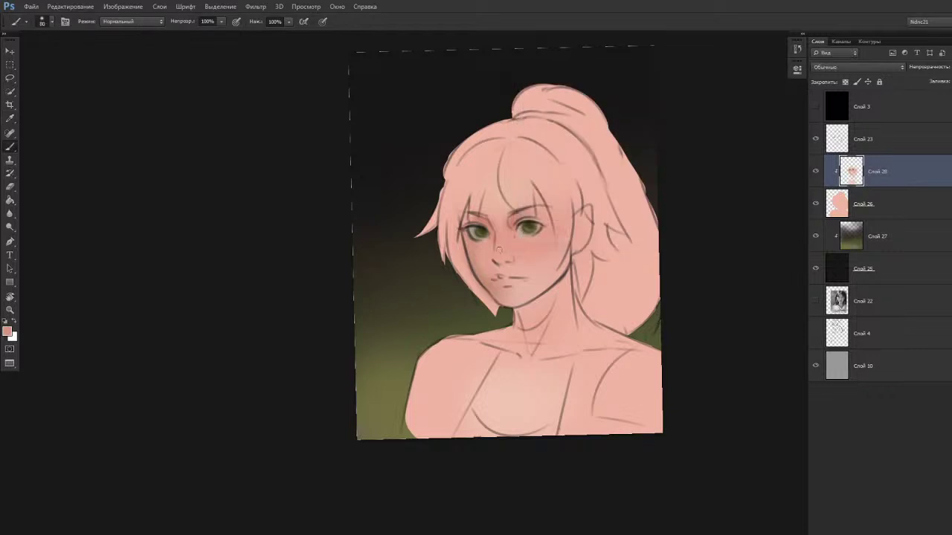
Enlarge the brush to 200 and set the paint colour to the deeper reddish brown ab614d.
{"action": "key", "text": "bracketright"}
{"action": "key", "text": "bracketright"}
{"action": "key", "text": "bracketright"}
{"action": "key", "text": "bracketright"}
{"action": "key", "text": "bracketright"}
{"action": "key", "text": "bracketright"}
{"action": "key", "text": "n"}
{"action": "left_click_drag", "start_coordinate": [580, 132], "coordinate": [592, 139]}
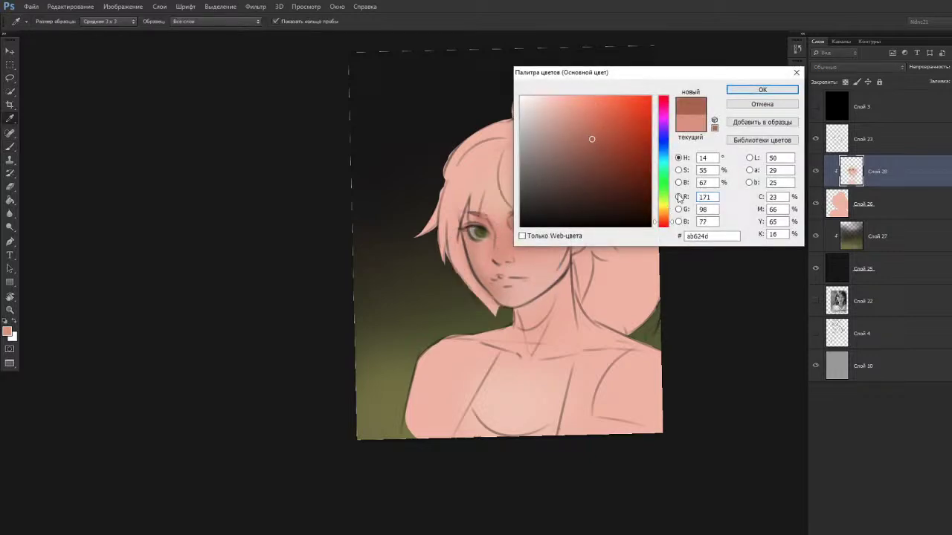
{"action": "left_click_drag", "start_coordinate": [669, 225], "coordinate": [670, 225]}
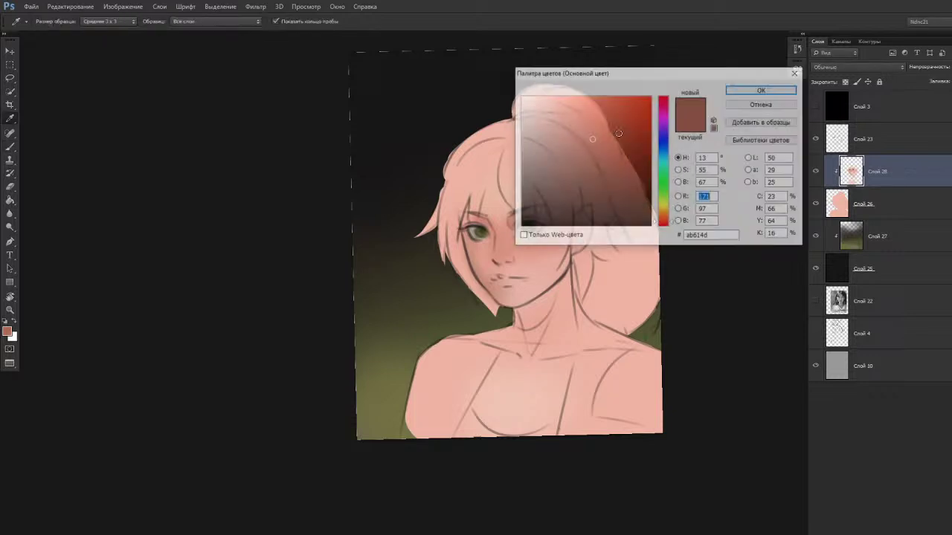
{"action": "left_click", "coordinate": [736, 96]}
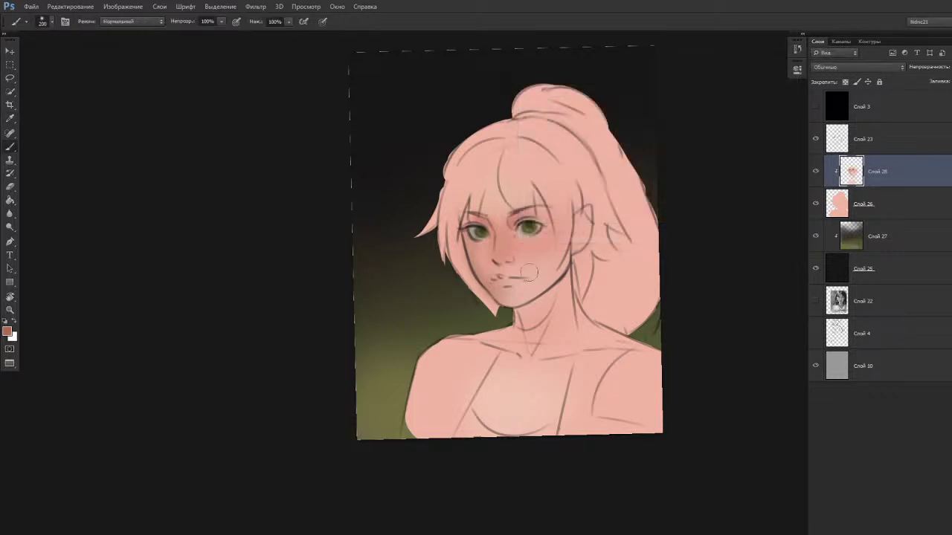
Shrink the brush and paint a reddish brown shadow under the tip of the nose.
{"action": "key", "text": "bracketleft"}
{"action": "key", "text": "bracketleft"}
{"action": "key", "text": "bracketleft"}
{"action": "key", "text": "bracketleft"}
{"action": "key", "text": "bracketleft"}
{"action": "key", "text": "bracketleft"}
{"action": "left_click_drag", "start_coordinate": [495, 260], "coordinate": [507, 262]}
{"action": "left_click_drag", "start_coordinate": [455, 208], "coordinate": [457, 209]}
Sample the skin by the mouth, set the paint colour to red c15240, and fill in the lips.
{"action": "left_click_drag", "start_coordinate": [538, 298], "coordinate": [512, 284], "text": "alt"}
{"action": "key", "text": "n"}
{"action": "left_click_drag", "start_coordinate": [585, 115], "coordinate": [607, 127]}
{"action": "left_click", "coordinate": [665, 224]}
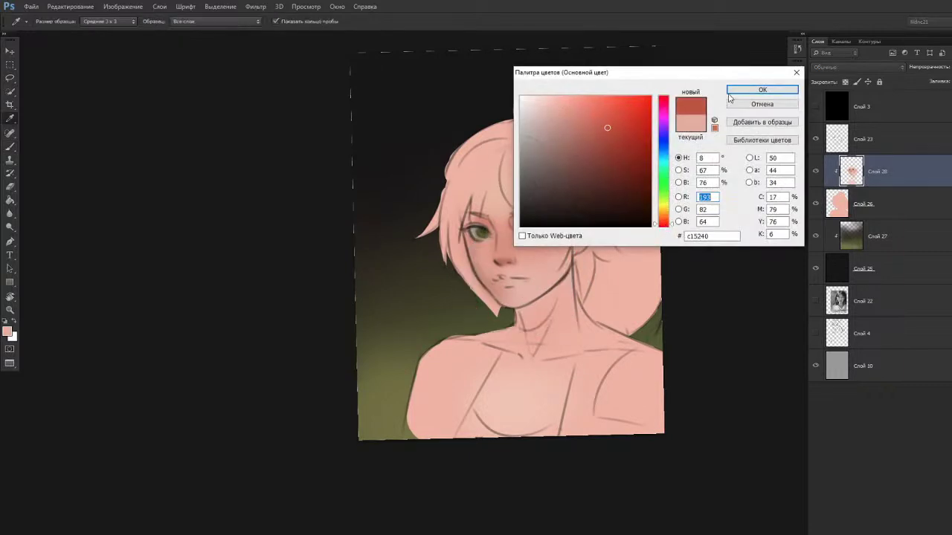
{"action": "left_click", "coordinate": [729, 91]}
{"action": "mouse_move", "coordinate": [499, 284]}
{"action": "left_mouse_down"}
{"action": "mouse_move", "coordinate": [522, 280]}
{"action": "mouse_move", "coordinate": [509, 284]}
{"action": "left_mouse_up"}
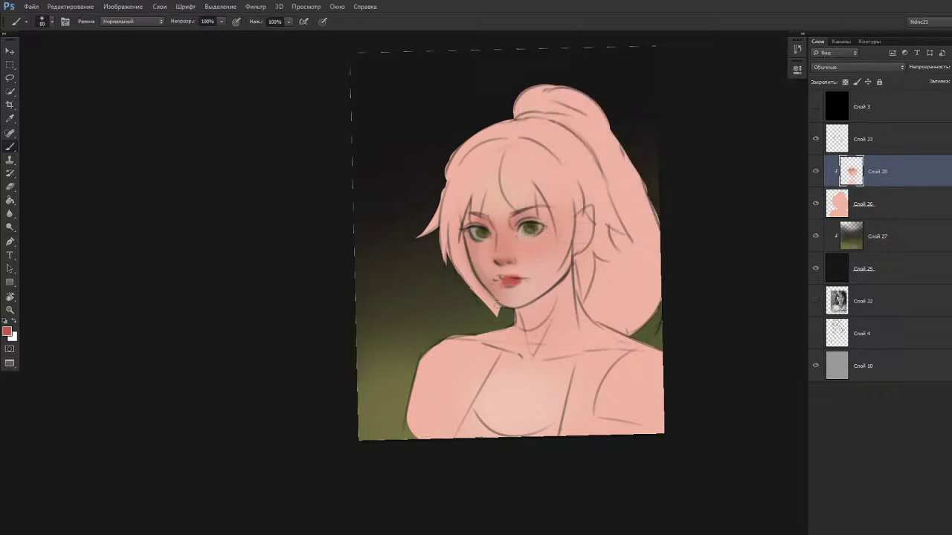
Mute the lip red slightly and extend the lips toward the corner of the mouth, undoing unwanted strokes.
{"action": "key", "text": "n"}
{"action": "left_click_drag", "start_coordinate": [600, 132], "coordinate": [593, 130]}
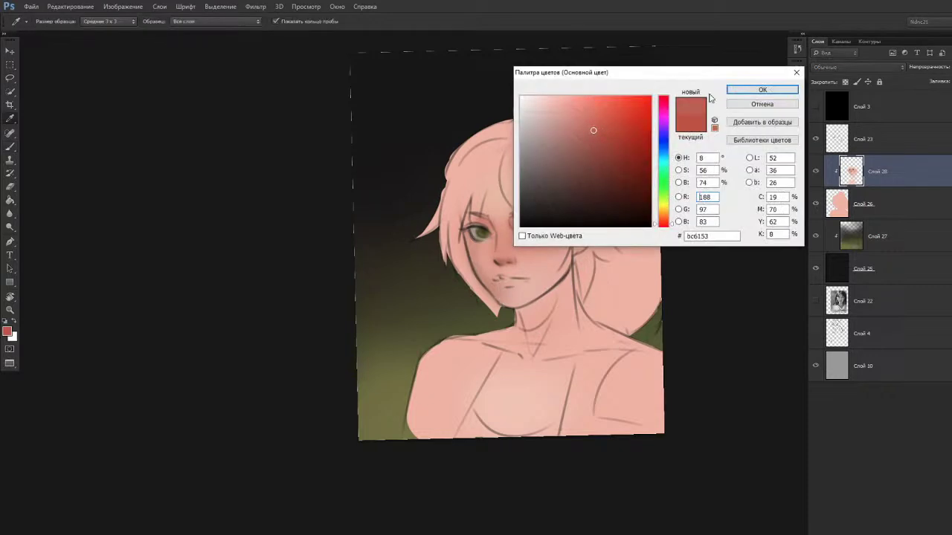
{"action": "left_click", "coordinate": [599, 132]}
{"action": "left_click", "coordinate": [746, 92]}
{"action": "mouse_move", "coordinate": [494, 282]}
{"action": "left_mouse_down"}
{"action": "mouse_move", "coordinate": [525, 282]}
{"action": "mouse_move", "coordinate": [484, 281]}
{"action": "left_mouse_up"}
{"action": "key", "text": "["}
{"action": "key", "text": "ctrl+z"}
{"action": "key", "text": "ctrl+z"}
Sample the skin tones around the chin and soften the lower edge of the lips.
{"action": "left_click", "coordinate": [514, 291], "text": "alt"}
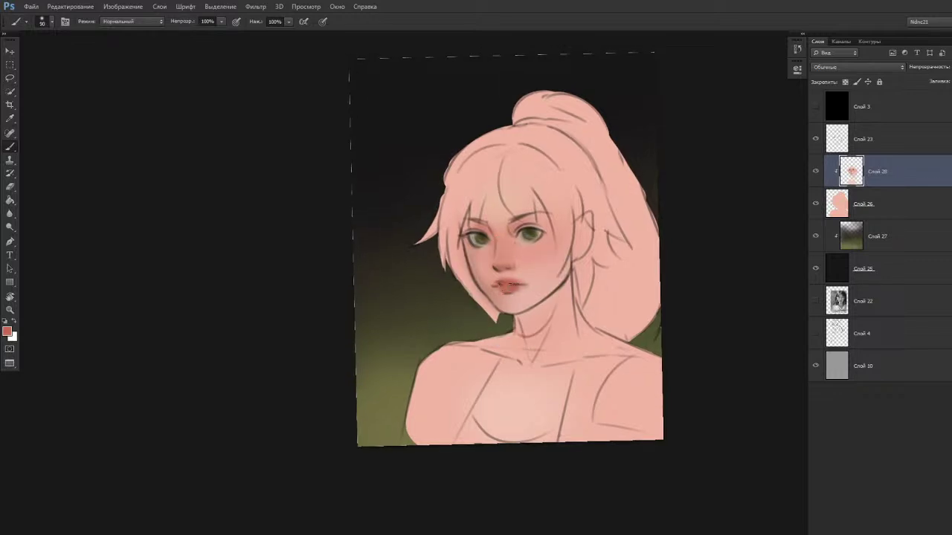
{"action": "left_click", "coordinate": [529, 291], "text": "alt"}
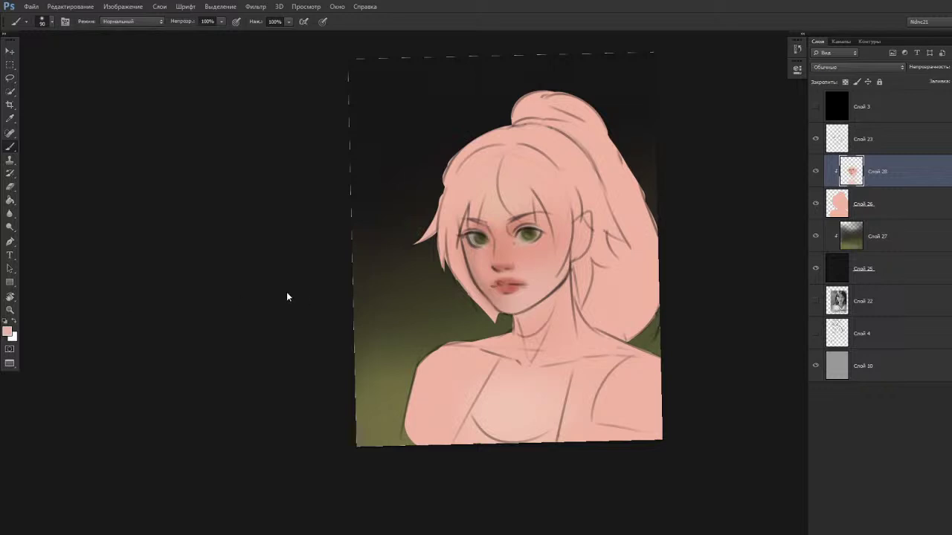
{"action": "left_click_drag", "start_coordinate": [406, 336], "coordinate": [419, 332]}
{"action": "left_click_drag", "start_coordinate": [521, 293], "coordinate": [478, 260]}
Adjust the brush size, blend the skin beside the nose, and reset the canvas rotation to upright.
{"action": "key", "text": "bracketright"}
{"action": "key", "text": "bracketright"}
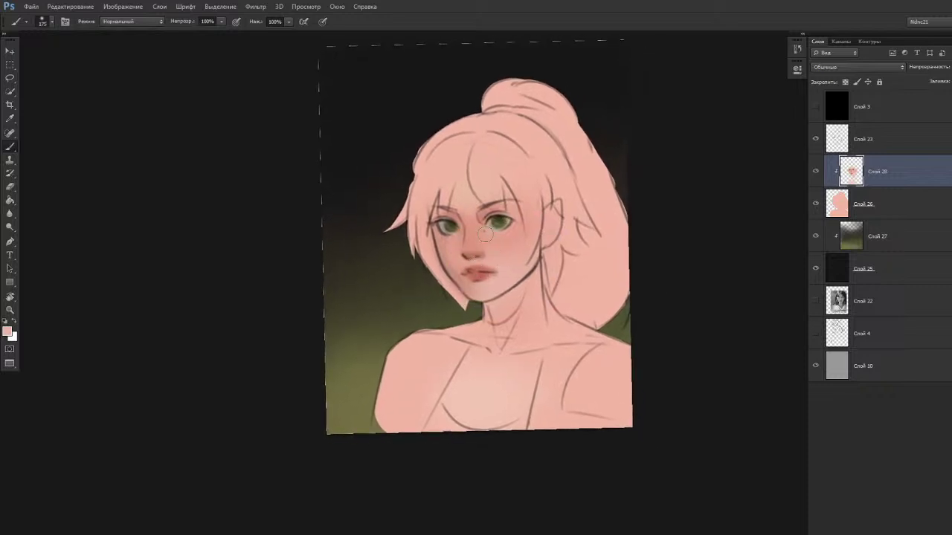
{"action": "key", "text": "bracketleft"}
{"action": "left_click_drag", "start_coordinate": [482, 246], "coordinate": [487, 241]}
{"action": "key", "text": "r"}
{"action": "key", "text": "Escape"}
{"action": "key", "text": "b"}
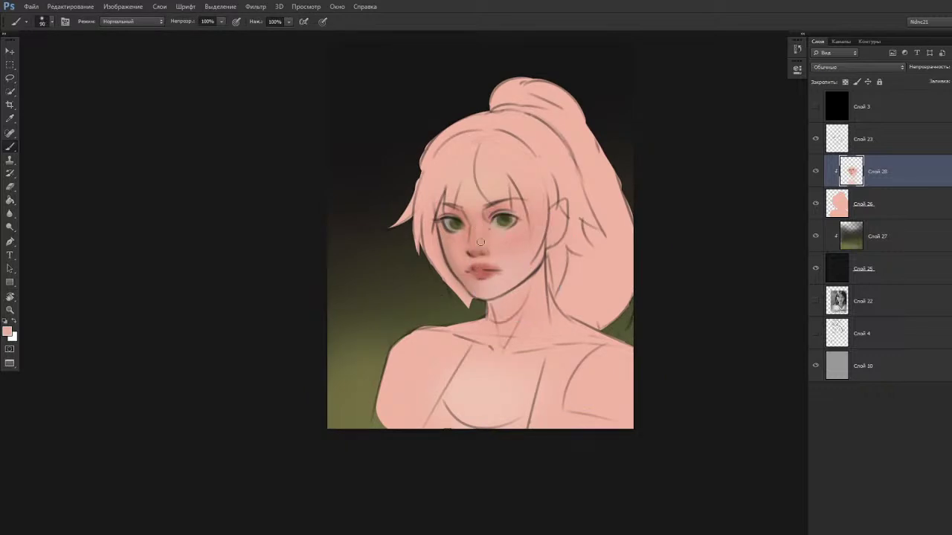
Sample the skin tones at the nose tip and beside the nose, and enlarge the brush for broad skin shading.
{"action": "left_click_drag", "start_coordinate": [457, 188], "coordinate": [460, 195]}
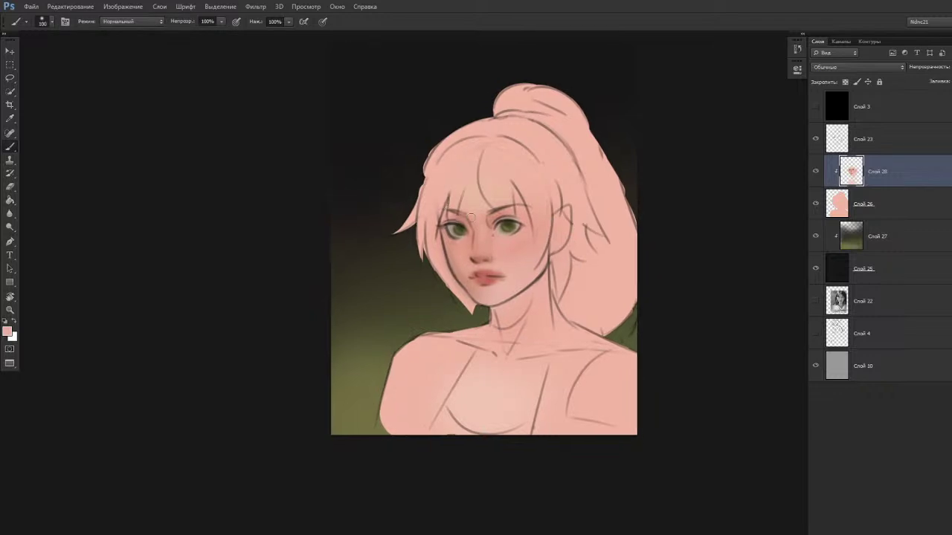
{"action": "left_click", "coordinate": [481, 258], "text": "alt"}
{"action": "left_click", "coordinate": [464, 257], "text": "alt"}
{"action": "key", "text": "bracketright"}
{"action": "key", "text": "bracketright"}
{"action": "key", "text": "bracketright"}
{"action": "key", "text": "bracketright"}
{"action": "key", "text": "bracketright"}
{"action": "key", "text": "bracketright"}
{"action": "key", "text": "bracketright"}
{"action": "left_click_drag", "start_coordinate": [521, 319], "coordinate": [518, 315]}
Reduce the brush to about 90 px, sample nearby skin tones, and blend the skin beside the nose and the corner of the mouth.
{"action": "key", "text": "bracketleft"}
{"action": "key", "text": "bracketleft"}
{"action": "key", "text": "bracketleft"}
{"action": "key", "text": "bracketleft"}
{"action": "key", "text": "bracketleft"}
{"action": "key", "text": "bracketleft"}
{"action": "key", "text": "bracketleft"}
{"action": "left_click", "coordinate": [470, 283], "text": "alt"}
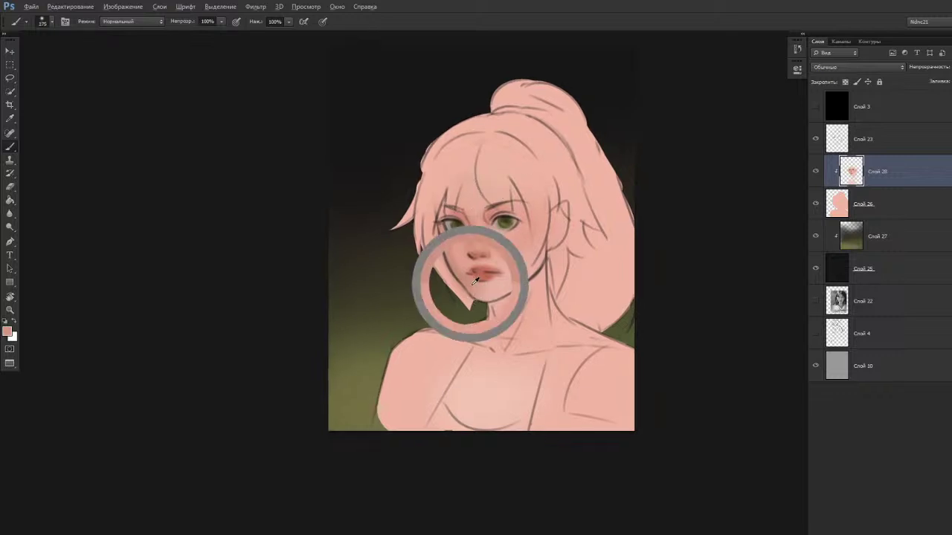
{"action": "key", "text": "bracketleft"}
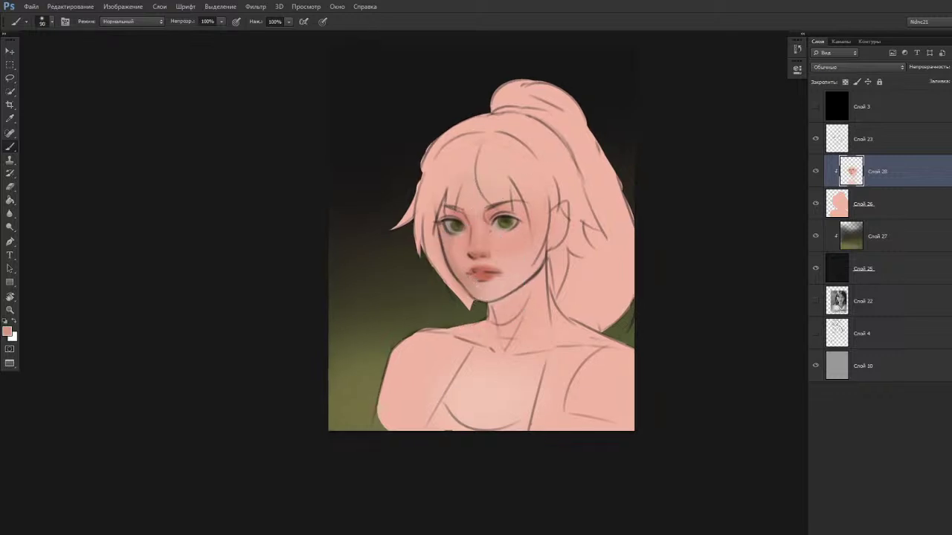
{"action": "left_click", "coordinate": [461, 259], "text": "alt"}
{"action": "left_click_drag", "start_coordinate": [461, 259], "coordinate": [469, 277]}
{"action": "left_click", "coordinate": [486, 261], "text": "alt"}
{"action": "left_click_drag", "start_coordinate": [487, 261], "coordinate": [473, 281]}
Set the paint colour to the muted brownish red bd7b69.
{"action": "key", "text": "n"}
{"action": "left_click_drag", "start_coordinate": [580, 130], "coordinate": [581, 129]}
{"action": "left_click", "coordinate": [577, 131]}
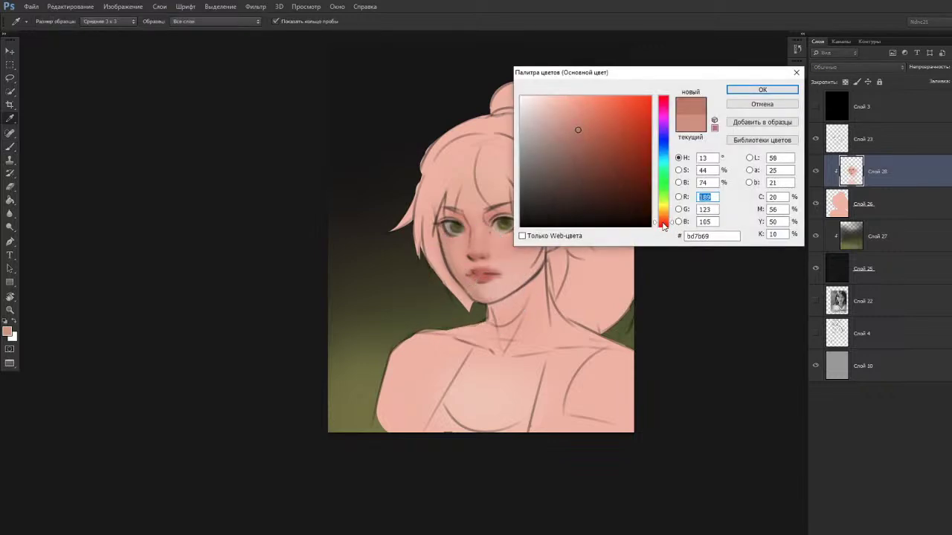
{"action": "left_click", "coordinate": [746, 90]}
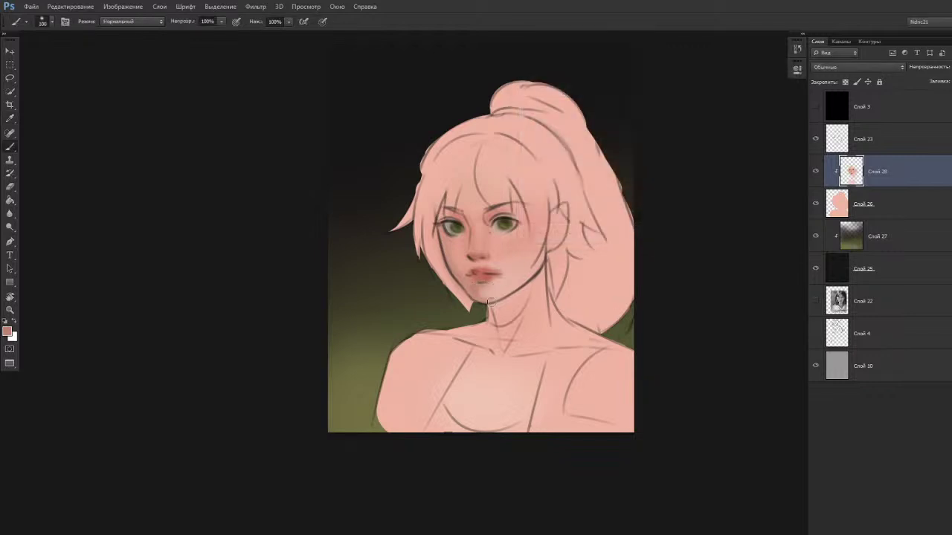
Toggle the black layer Слой 3 on and off to check the portrait's values.
{"action": "key", "text": "r"}
{"action": "left_click_drag", "start_coordinate": [446, 315], "coordinate": [446, 322]}
{"action": "left_click", "coordinate": [815, 107]}
{"action": "left_click", "coordinate": [818, 112]}
{"action": "key", "text": "Escape"}
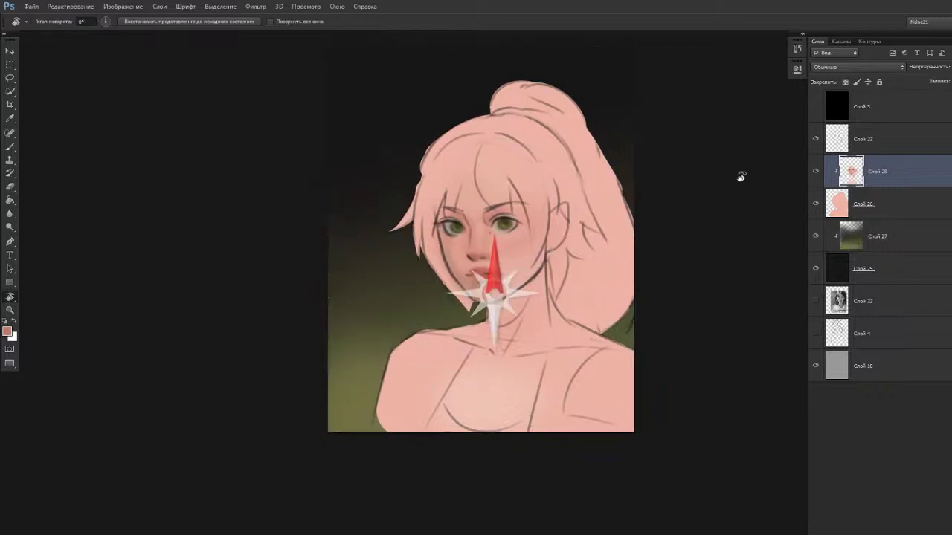
{"action": "left_click", "coordinate": [816, 108]}
{"action": "left_click", "coordinate": [816, 108]}
{"action": "left_click", "coordinate": [708, 174]}
{"action": "key", "text": "b"}
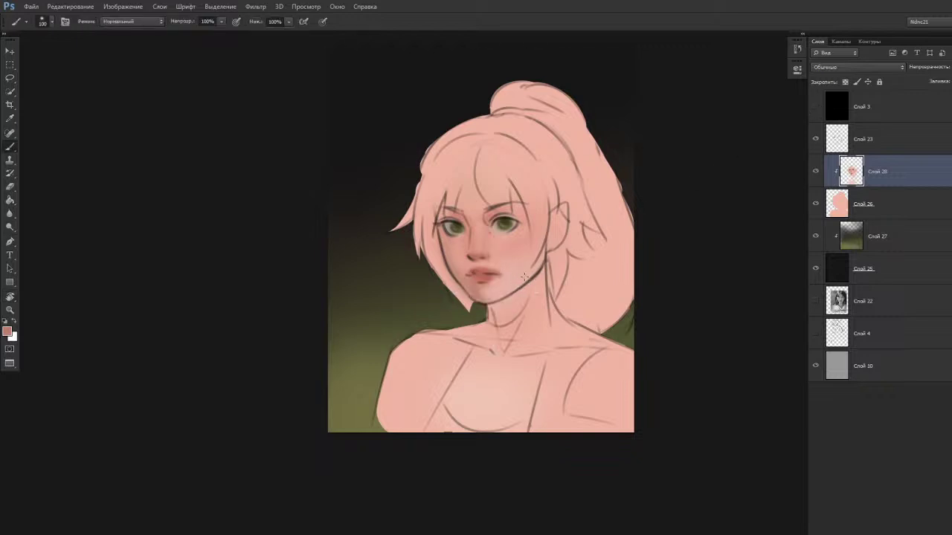
Sample the cheek skin and change the paint colour to a darker reddish brown, about b86956.
{"action": "left_click_drag", "start_coordinate": [511, 280], "coordinate": [511, 245], "text": "alt"}
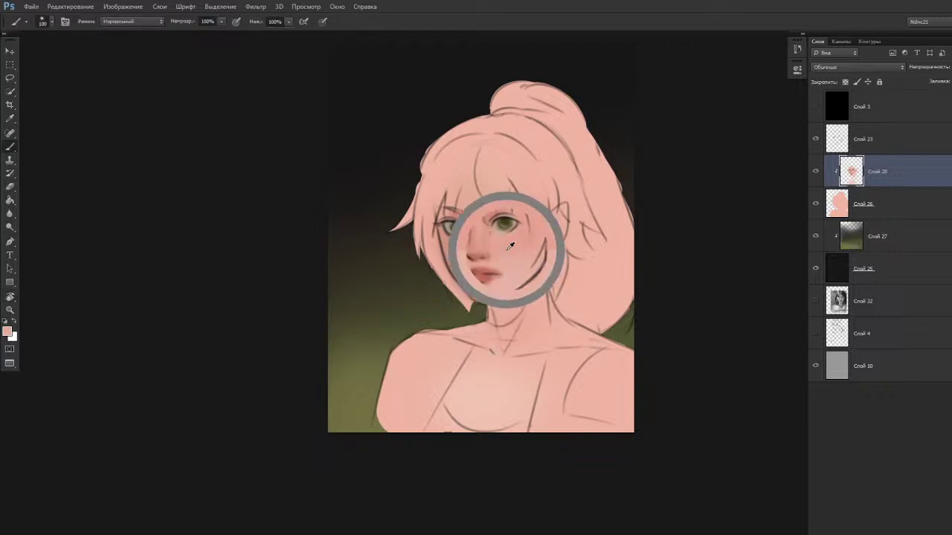
{"action": "key", "text": "n"}
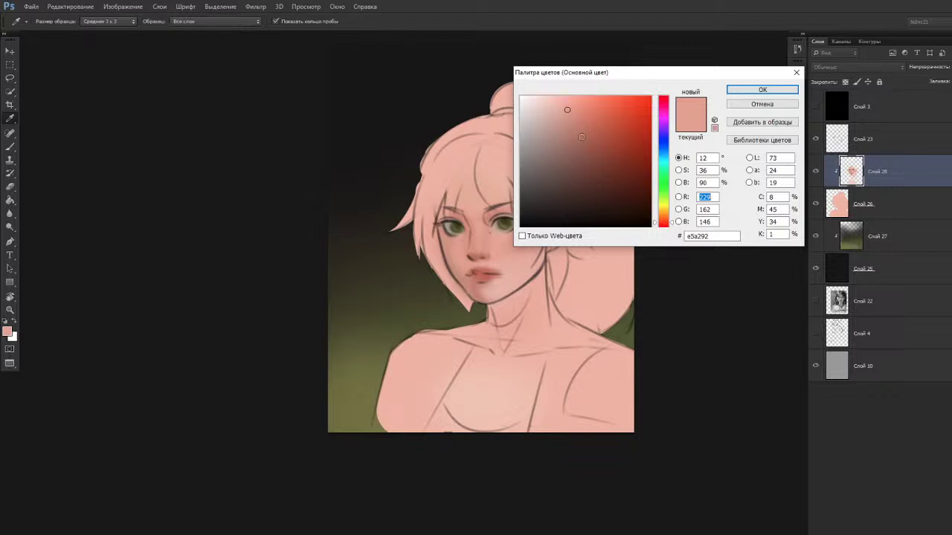
{"action": "mouse_move", "coordinate": [603, 116]}
{"action": "left_mouse_down"}
{"action": "mouse_move", "coordinate": [600, 140]}
{"action": "mouse_move", "coordinate": [590, 132]}
{"action": "left_mouse_up"}
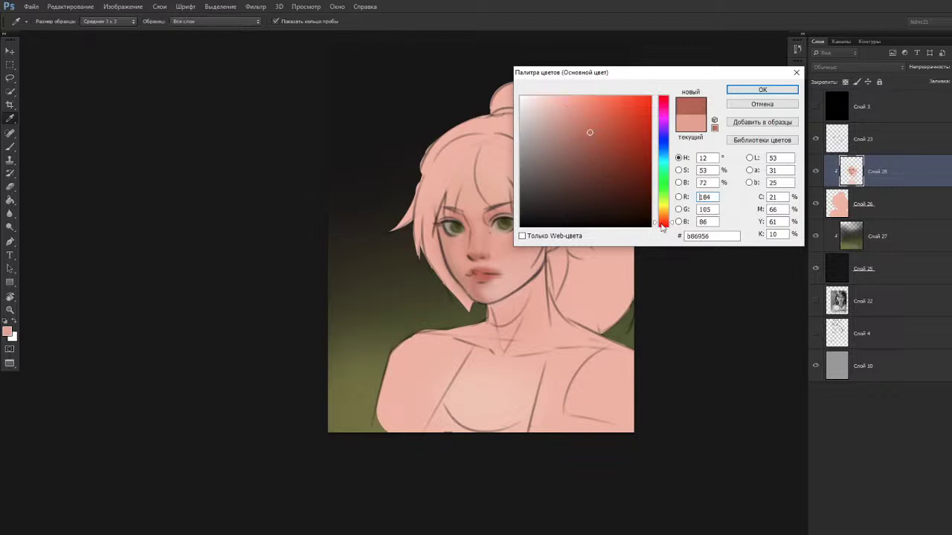
{"action": "left_click_drag", "start_coordinate": [662, 224], "coordinate": [668, 228]}
{"action": "left_click", "coordinate": [668, 221]}
{"action": "key", "text": "Return"}
{"action": "key", "text": "b"}
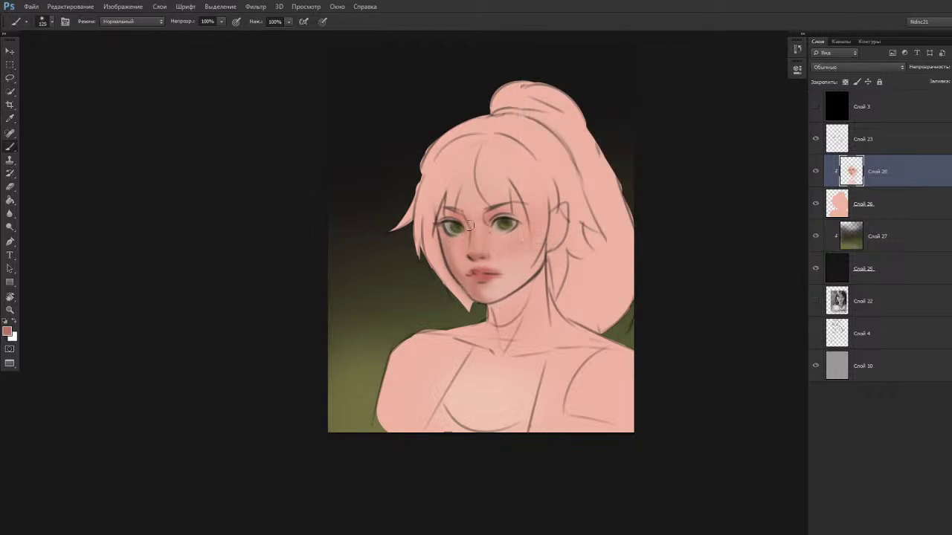
Sample the skin under the inner brow, set the paint colour to a86556, and shade the inner corner of the eye socket.
{"action": "left_click", "coordinate": [462, 215], "text": "alt"}
{"action": "key", "text": "n"}
{"action": "left_click", "coordinate": [583, 142]}
{"action": "left_click_drag", "start_coordinate": [583, 142], "coordinate": [584, 141]}
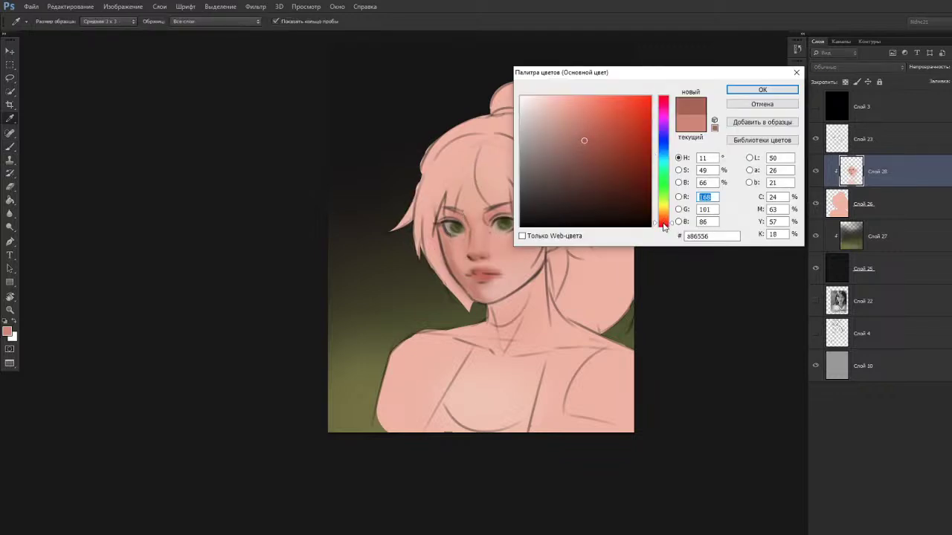
{"action": "left_click", "coordinate": [759, 90]}
{"action": "left_click_drag", "start_coordinate": [458, 215], "coordinate": [463, 223]}
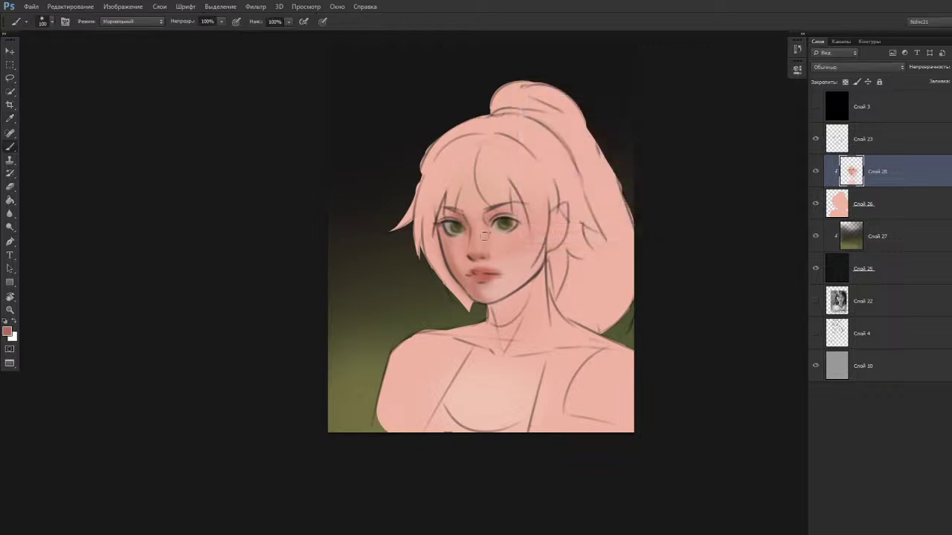
Sample the chin and cheek skin tones and soften the shading along the jawline.
{"action": "left_click_drag", "start_coordinate": [496, 286], "coordinate": [501, 276]}
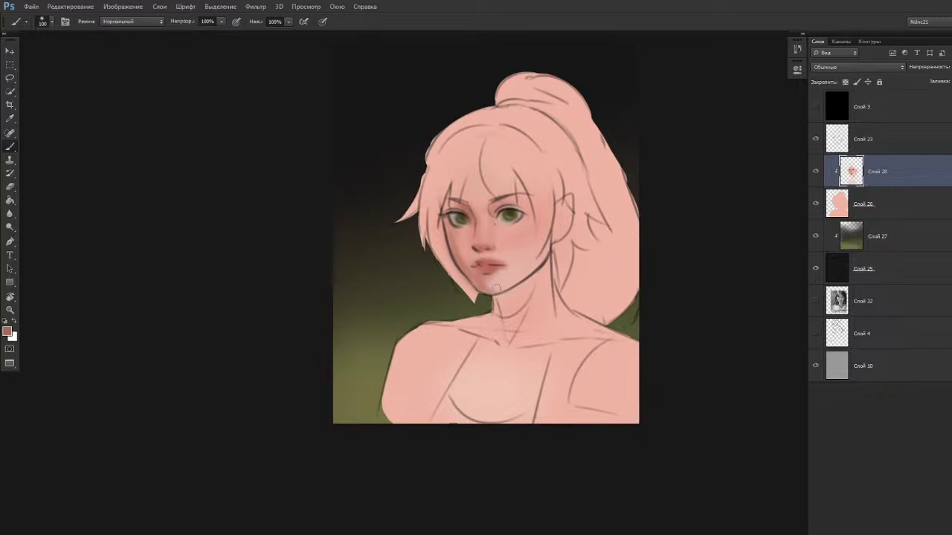
{"action": "left_click", "coordinate": [491, 281], "text": "alt"}
{"action": "key", "text": "bracketleft"}
{"action": "mouse_move", "coordinate": [550, 251]}
{"action": "left_mouse_down"}
{"action": "mouse_move", "coordinate": [498, 292]}
{"action": "mouse_move", "coordinate": [526, 280]}
{"action": "left_mouse_up"}
{"action": "key", "text": "bracketright"}
{"action": "left_click", "coordinate": [514, 272], "text": "alt"}
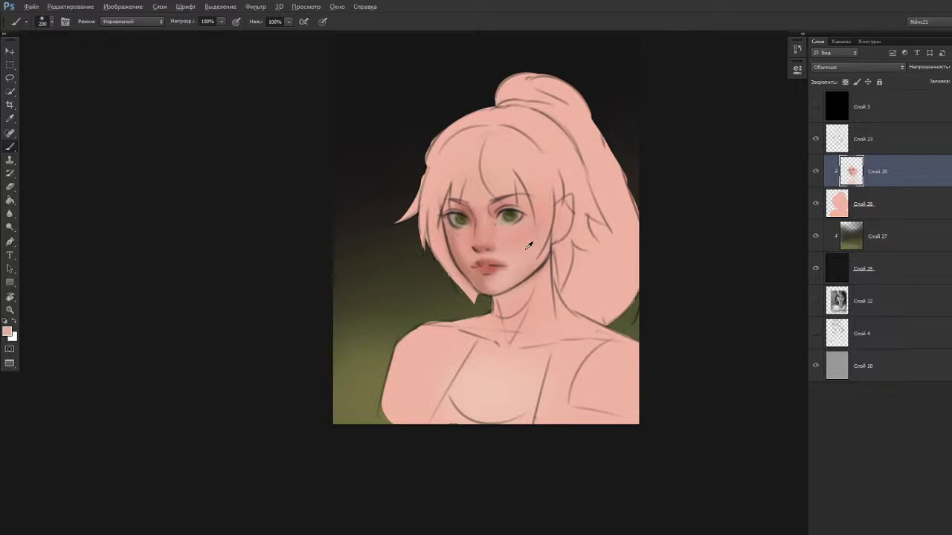
Sample the neck skin, set the paint colour to b86e5d, and try a shadow stroke on the neck under the chin.
{"action": "key", "text": "ctrl+minus"}
{"action": "left_click", "coordinate": [484, 291], "text": "alt"}
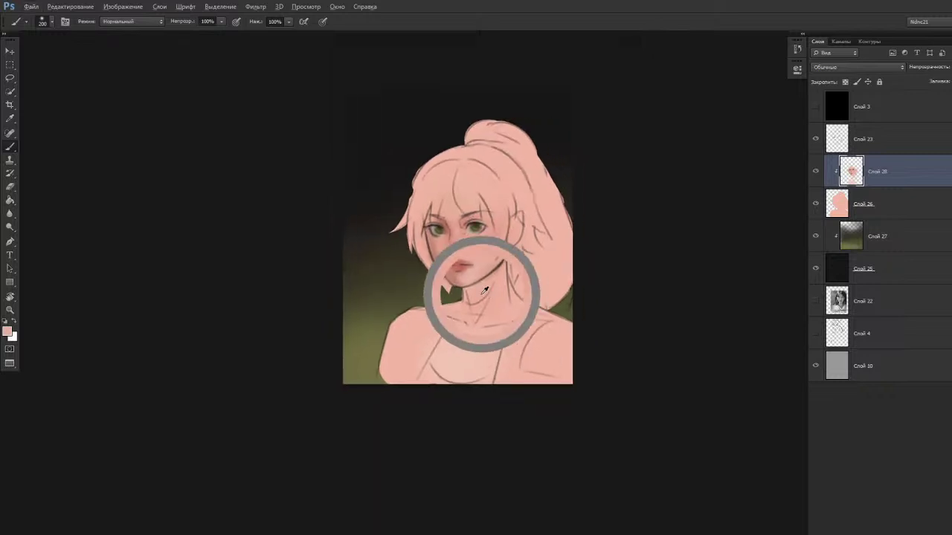
{"action": "key", "text": "n"}
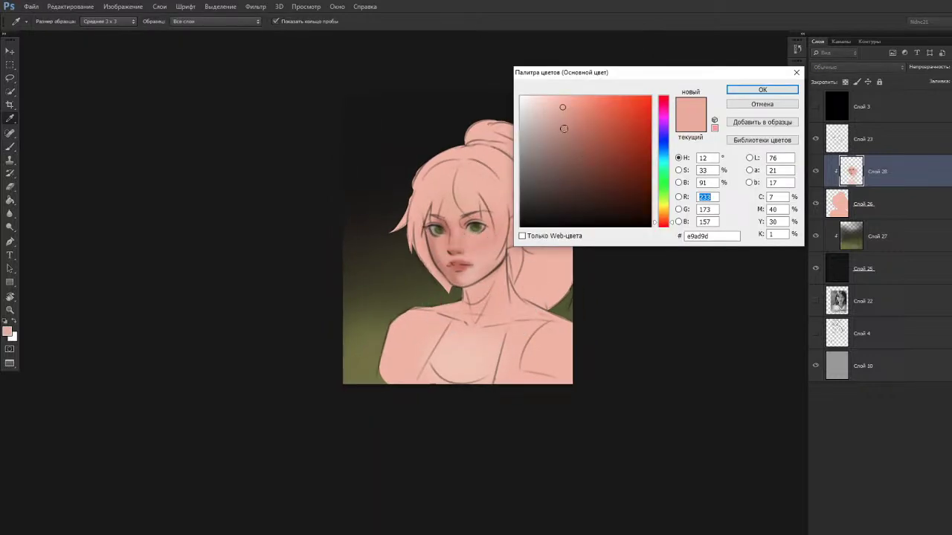
{"action": "left_click_drag", "start_coordinate": [581, 127], "coordinate": [584, 132]}
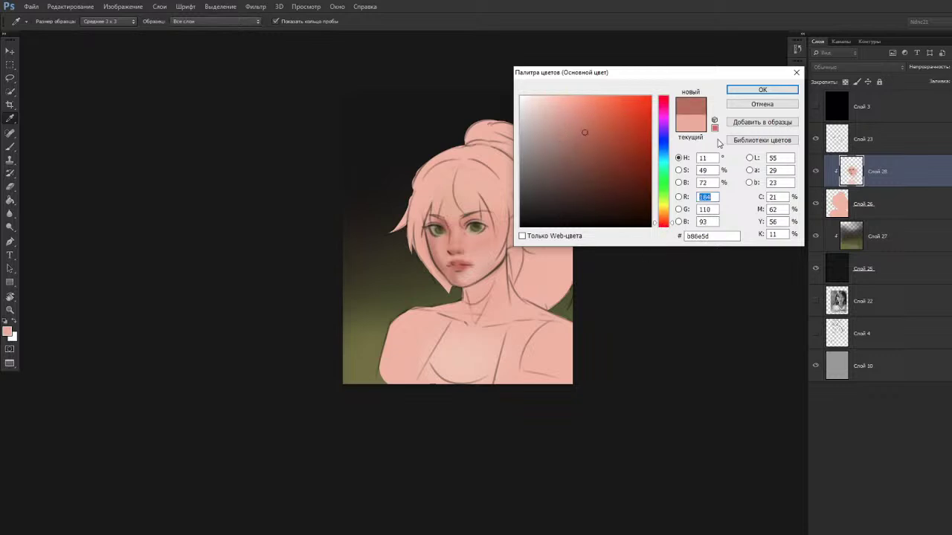
{"action": "left_click", "coordinate": [750, 91]}
{"action": "left_click_drag", "start_coordinate": [482, 299], "coordinate": [476, 291]}
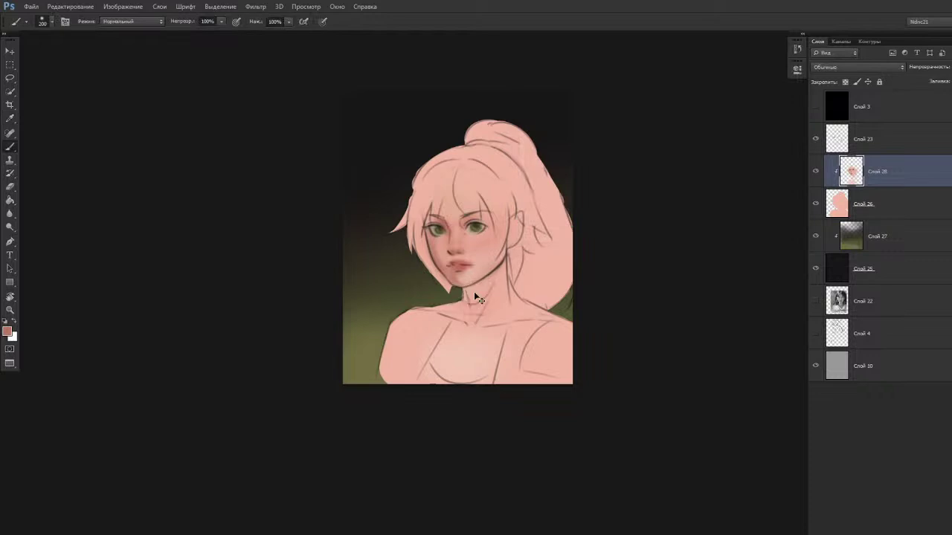
Choose a different brush preset and enlarge the brush for the neck shadow.
{"action": "right_click", "coordinate": [477, 299]}
{"action": "left_click", "coordinate": [633, 368]}
{"action": "left_click", "coordinate": [675, 366]}
{"action": "left_click", "coordinate": [437, 292]}
{"action": "key", "text": "bracketright"}
{"action": "key", "text": "bracketright"}
{"action": "key", "text": "bracketright"}
Try painting a shadow across the neck below the jaw.
{"action": "mouse_move", "coordinate": [465, 292]}
{"action": "left_mouse_down"}
{"action": "mouse_move", "coordinate": [468, 307]}
{"action": "mouse_move", "coordinate": [491, 282]}
{"action": "mouse_move", "coordinate": [478, 289]}
{"action": "mouse_move", "coordinate": [500, 282]}
{"action": "left_mouse_up"}
{"action": "left_click", "coordinate": [506, 281], "text": "alt"}
{"action": "mouse_move", "coordinate": [485, 321]}
{"action": "left_mouse_down"}
{"action": "mouse_move", "coordinate": [472, 305]}
{"action": "mouse_move", "coordinate": [489, 281]}
{"action": "left_mouse_up"}
Sample the neck skin, set the paint colour to ad6b5e, and paint the shadow on the neck under the chin.
{"action": "left_click", "coordinate": [474, 294], "text": "alt"}
{"action": "left_click", "coordinate": [7, 331]}
{"action": "left_click_drag", "start_coordinate": [570, 132], "coordinate": [582, 137]}
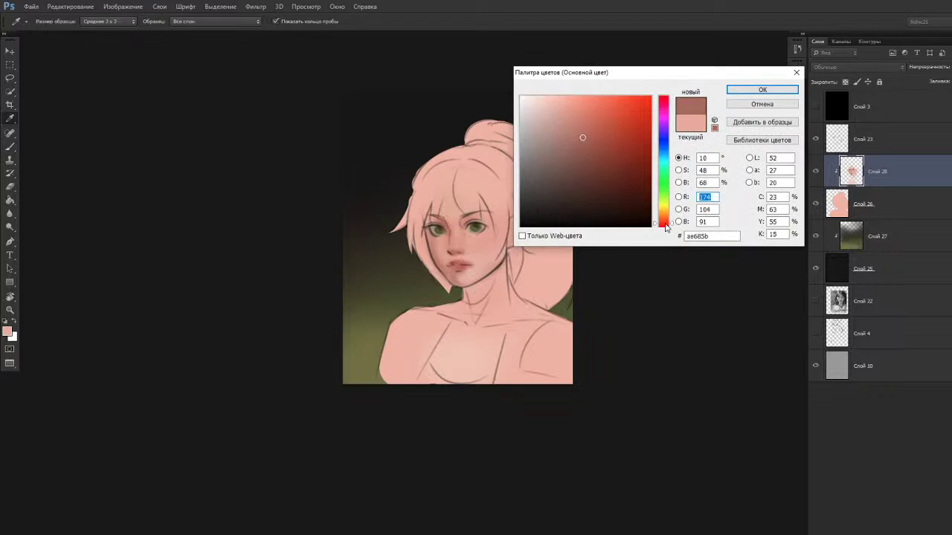
{"action": "left_click", "coordinate": [762, 89]}
{"action": "key", "text": "F12"}
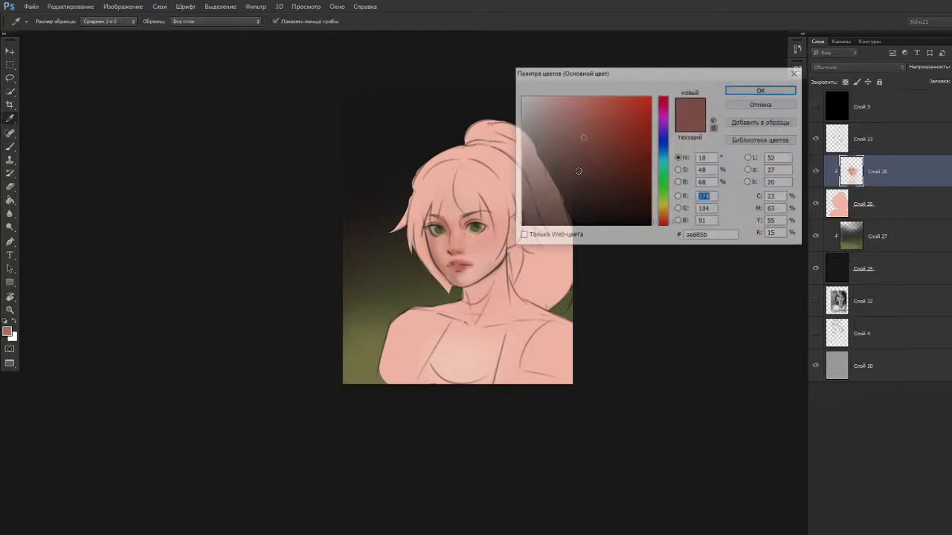
{"action": "left_click", "coordinate": [579, 137]}
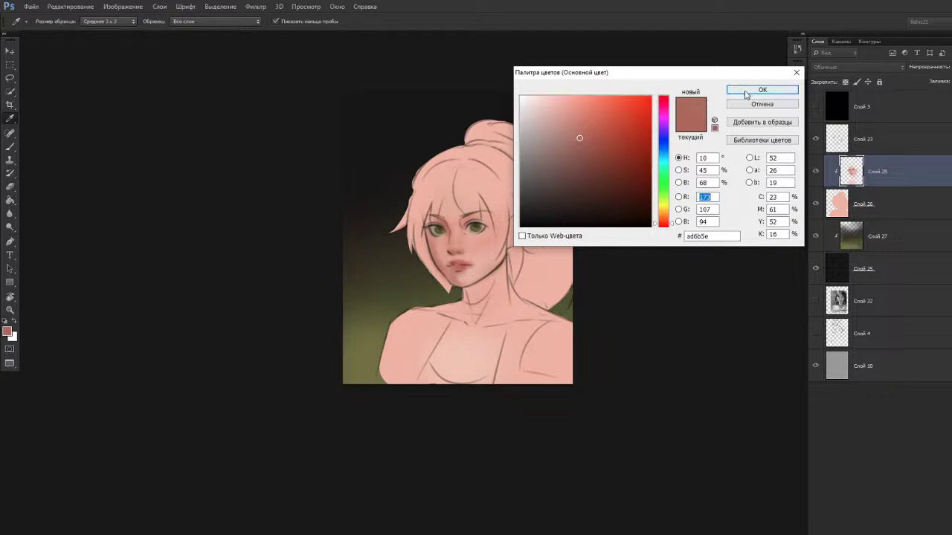
{"action": "left_click", "coordinate": [762, 90]}
{"action": "mouse_move", "coordinate": [464, 296]}
{"action": "left_mouse_down"}
{"action": "mouse_move", "coordinate": [496, 278]}
{"action": "mouse_move", "coordinate": [473, 288]}
{"action": "mouse_move", "coordinate": [476, 281]}
{"action": "mouse_move", "coordinate": [495, 284]}
{"action": "left_mouse_up"}
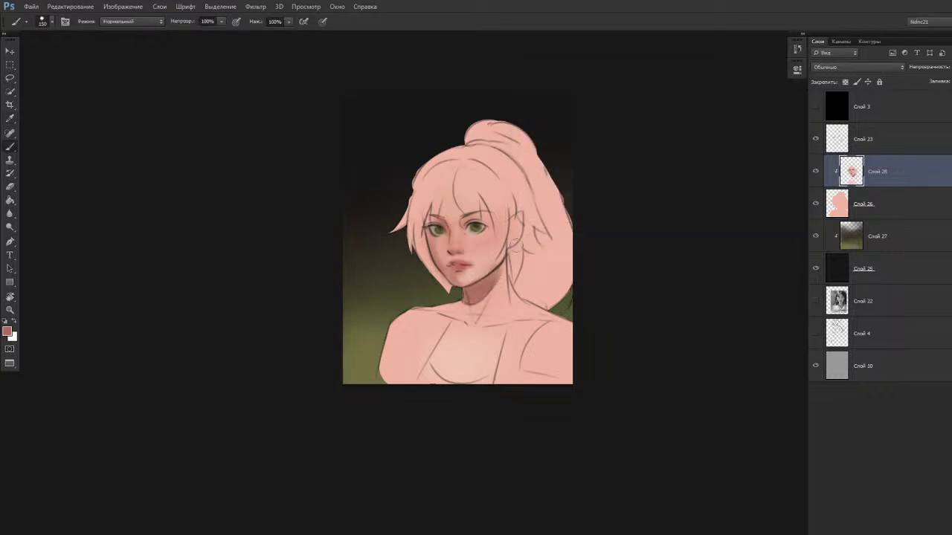
Extend the neck shadow down toward the shoulder and collarbone, undoing unwanted strokes.
{"action": "mouse_move", "coordinate": [461, 313]}
{"action": "left_mouse_down"}
{"action": "mouse_move", "coordinate": [490, 280]}
{"action": "mouse_move", "coordinate": [448, 320]}
{"action": "mouse_move", "coordinate": [456, 311]}
{"action": "mouse_move", "coordinate": [430, 303]}
{"action": "mouse_move", "coordinate": [471, 306]}
{"action": "mouse_move", "coordinate": [509, 217]}
{"action": "mouse_move", "coordinate": [472, 295]}
{"action": "left_mouse_up"}
{"action": "key", "text": "ctrl+alt+z"}
{"action": "key", "text": "ctrl+alt+z"}
Set the paint colour to the hair orange c45721.
{"action": "left_click", "coordinate": [535, 280], "text": "alt"}
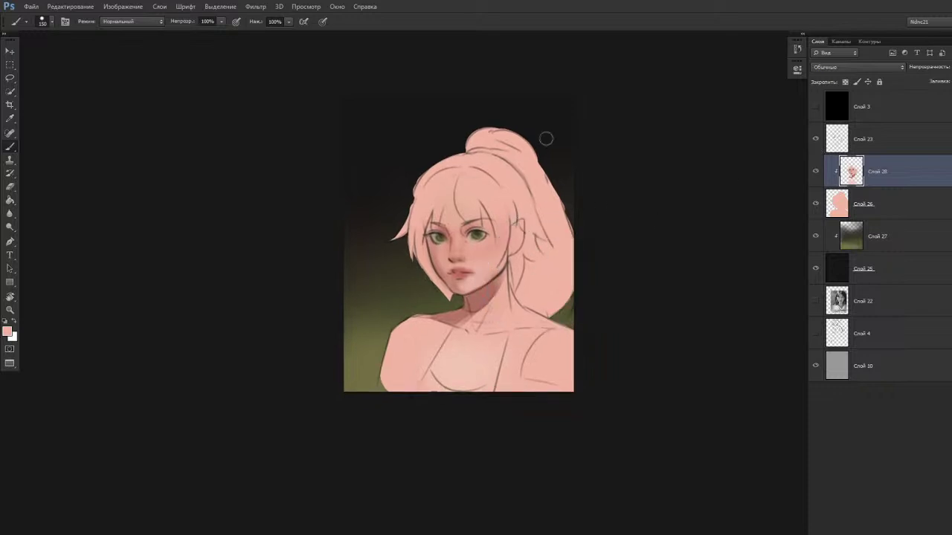
{"action": "key", "text": "n"}
{"action": "left_click", "coordinate": [617, 121]}
{"action": "left_click_drag", "start_coordinate": [667, 225], "coordinate": [667, 220]}
{"action": "mouse_move", "coordinate": [638, 132]}
{"action": "left_mouse_down"}
{"action": "mouse_move", "coordinate": [622, 138]}
{"action": "mouse_move", "coordinate": [629, 126]}
{"action": "left_mouse_up"}
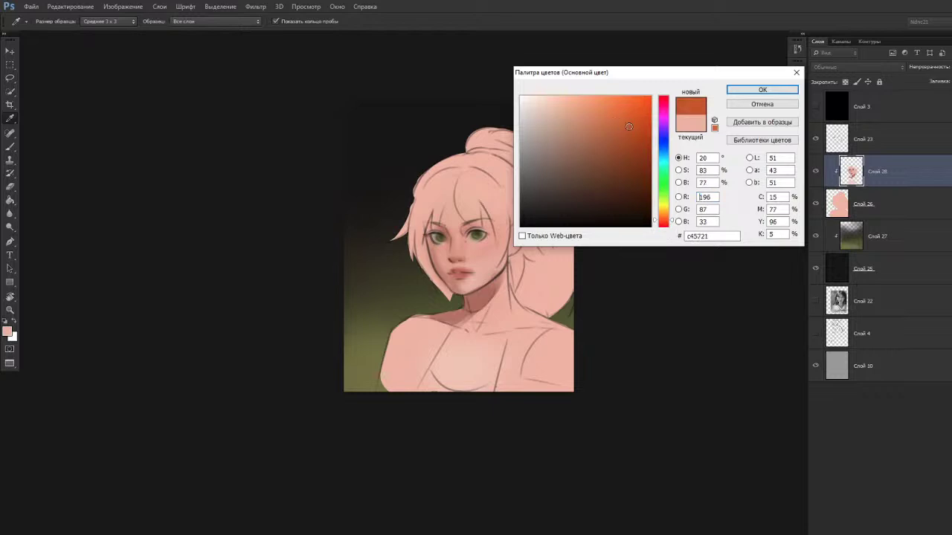
{"action": "left_click", "coordinate": [754, 91]}
Enlarge the brush to 400 px and fill the crown of the head and the top of the ponytail with orange.
{"action": "key", "text": "bracketright"}
{"action": "key", "text": "bracketright"}
{"action": "key", "text": "bracketright"}
{"action": "key", "text": "bracketright"}
{"action": "key", "text": "bracketright"}
{"action": "mouse_move", "coordinate": [417, 199]}
{"action": "left_mouse_down"}
{"action": "mouse_move", "coordinate": [421, 183]}
{"action": "mouse_move", "coordinate": [565, 175]}
{"action": "left_mouse_up"}
{"action": "left_click_drag", "start_coordinate": [472, 151], "coordinate": [509, 138]}
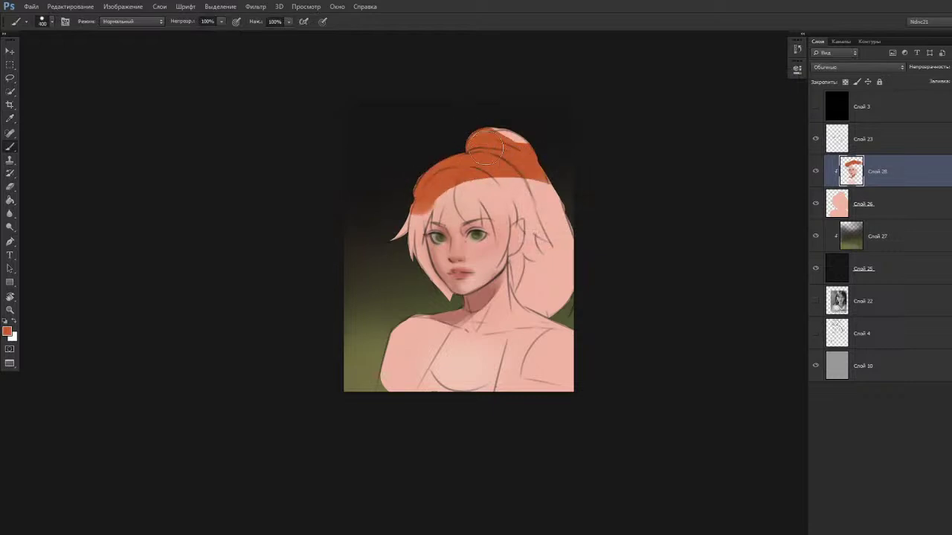
Fill the hanging ponytail with orange down to the shoulder, using a smaller brush around its edges.
{"action": "mouse_move", "coordinate": [557, 215]}
{"action": "left_mouse_down"}
{"action": "mouse_move", "coordinate": [537, 158]}
{"action": "mouse_move", "coordinate": [567, 260]}
{"action": "mouse_move", "coordinate": [565, 308]}
{"action": "left_mouse_up"}
{"action": "key", "text": "bracketleft"}
{"action": "key", "text": "bracketleft"}
{"action": "mouse_move", "coordinate": [537, 279]}
{"action": "left_mouse_down"}
{"action": "mouse_move", "coordinate": [536, 236]}
{"action": "mouse_move", "coordinate": [534, 251]}
{"action": "mouse_move", "coordinate": [520, 223]}
{"action": "mouse_move", "coordinate": [539, 206]}
{"action": "mouse_move", "coordinate": [542, 243]}
{"action": "mouse_move", "coordinate": [535, 198]}
{"action": "mouse_move", "coordinate": [534, 260]}
{"action": "mouse_move", "coordinate": [535, 245]}
{"action": "mouse_move", "coordinate": [524, 263]}
{"action": "mouse_move", "coordinate": [552, 270]}
{"action": "mouse_move", "coordinate": [531, 282]}
{"action": "mouse_move", "coordinate": [520, 265]}
{"action": "mouse_move", "coordinate": [539, 288]}
{"action": "mouse_move", "coordinate": [524, 279]}
{"action": "mouse_move", "coordinate": [534, 299]}
{"action": "mouse_move", "coordinate": [559, 306]}
{"action": "mouse_move", "coordinate": [542, 283]}
{"action": "mouse_move", "coordinate": [560, 308]}
{"action": "left_mouse_up"}
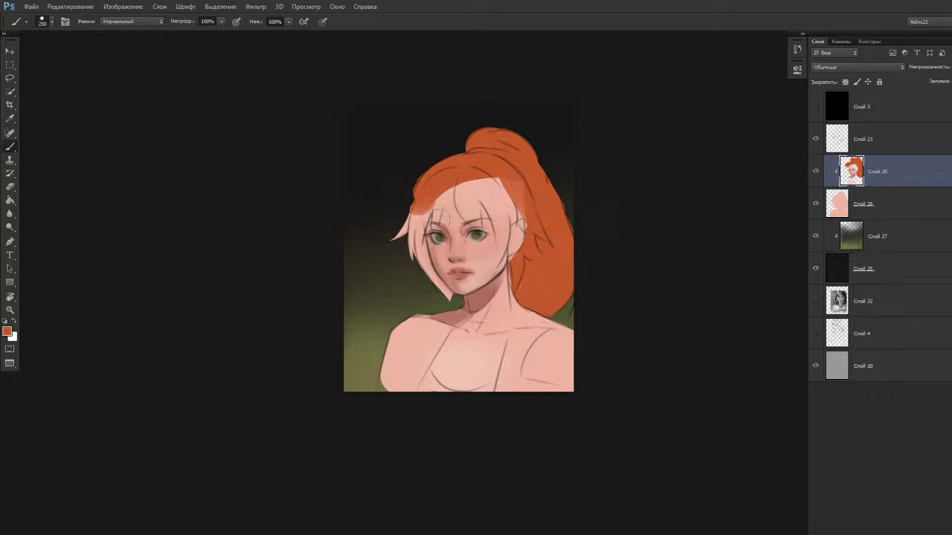
Paint the flicked side strands by the temple orange and undo the strokes over the bangs.
{"action": "left_click_drag", "start_coordinate": [413, 210], "coordinate": [398, 260]}
{"action": "left_click_drag", "start_coordinate": [415, 210], "coordinate": [419, 253]}
{"action": "mouse_move", "coordinate": [456, 171]}
{"action": "left_mouse_down"}
{"action": "mouse_move", "coordinate": [487, 165]}
{"action": "mouse_move", "coordinate": [468, 171]}
{"action": "mouse_move", "coordinate": [474, 211]}
{"action": "mouse_move", "coordinate": [463, 169]}
{"action": "left_mouse_up"}
{"action": "key", "text": "["}
{"action": "key", "text": "ctrl+alt+z"}
{"action": "key", "text": "ctrl+alt+z"}
{"action": "key", "text": "ctrl+alt+z"}
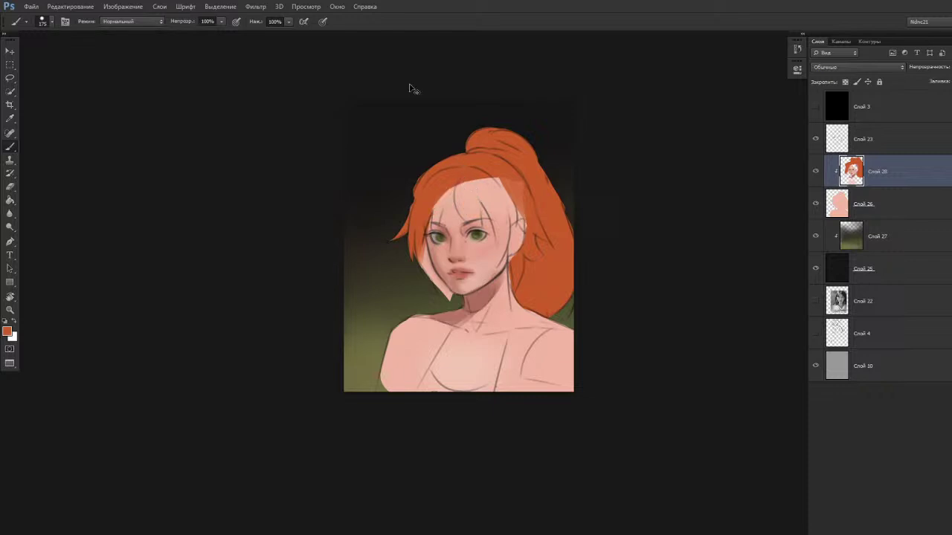
Create a new layer above Слой 28, clip it to the figure, and paint the orange bangs over the forehead.
{"action": "key", "text": "ctrl"}
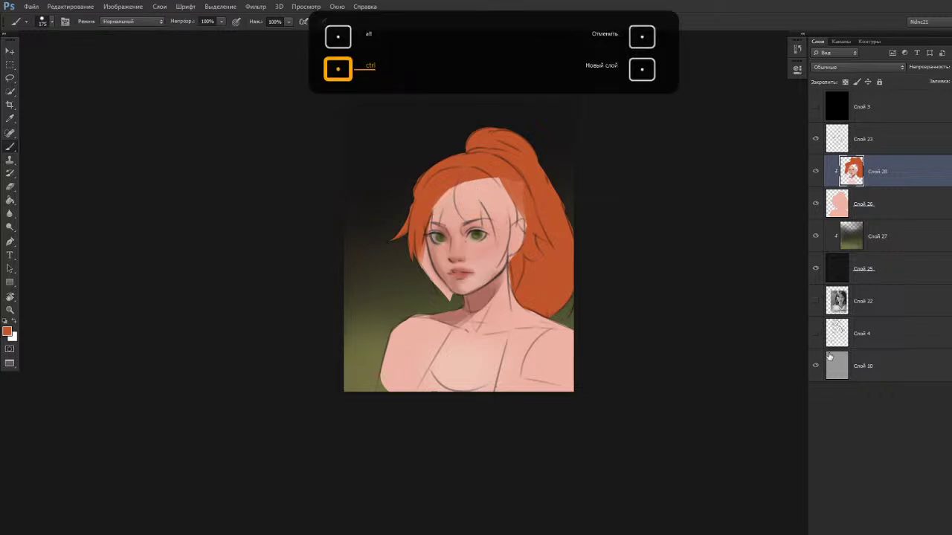
{"action": "key", "text": "ctrl+shift+alt+n"}
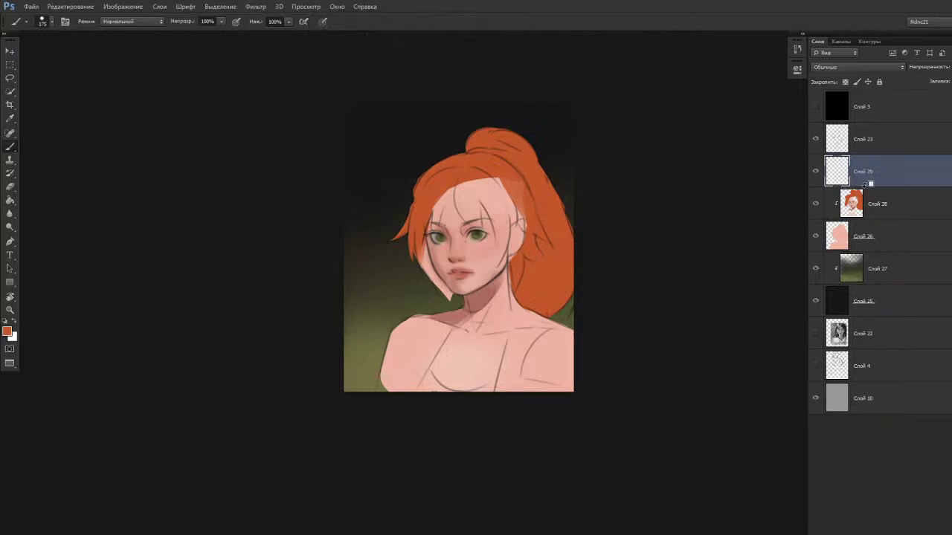
{"action": "key", "text": "ctrl+z"}
{"action": "mouse_move", "coordinate": [447, 192]}
{"action": "left_mouse_down"}
{"action": "mouse_move", "coordinate": [464, 173]}
{"action": "mouse_move", "coordinate": [473, 216]}
{"action": "mouse_move", "coordinate": [463, 193]}
{"action": "mouse_move", "coordinate": [481, 221]}
{"action": "mouse_move", "coordinate": [474, 192]}
{"action": "mouse_move", "coordinate": [486, 181]}
{"action": "mouse_move", "coordinate": [483, 199]}
{"action": "mouse_move", "coordinate": [504, 217]}
{"action": "mouse_move", "coordinate": [468, 176]}
{"action": "mouse_move", "coordinate": [489, 197]}
{"action": "mouse_move", "coordinate": [486, 256]}
{"action": "mouse_move", "coordinate": [493, 192]}
{"action": "mouse_move", "coordinate": [512, 225]}
{"action": "mouse_move", "coordinate": [512, 192]}
{"action": "left_mouse_up"}
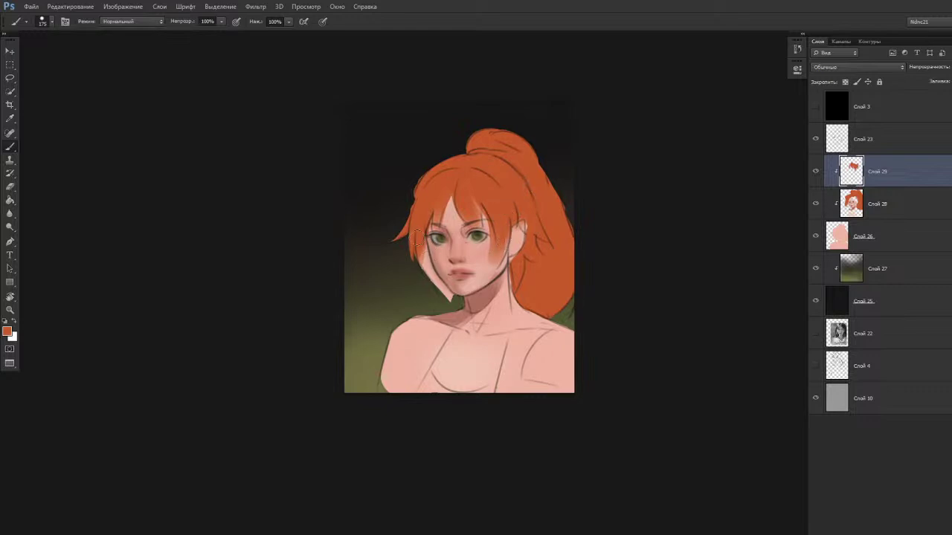
Paint the long side lock along the cheek orange and touch up the lower ponytail, undoing an unwanted stroke.
{"action": "left_click_drag", "start_coordinate": [415, 292], "coordinate": [417, 293]}
{"action": "left_click_drag", "start_coordinate": [552, 324], "coordinate": [562, 260]}
{"action": "key", "text": "ctrl+z"}
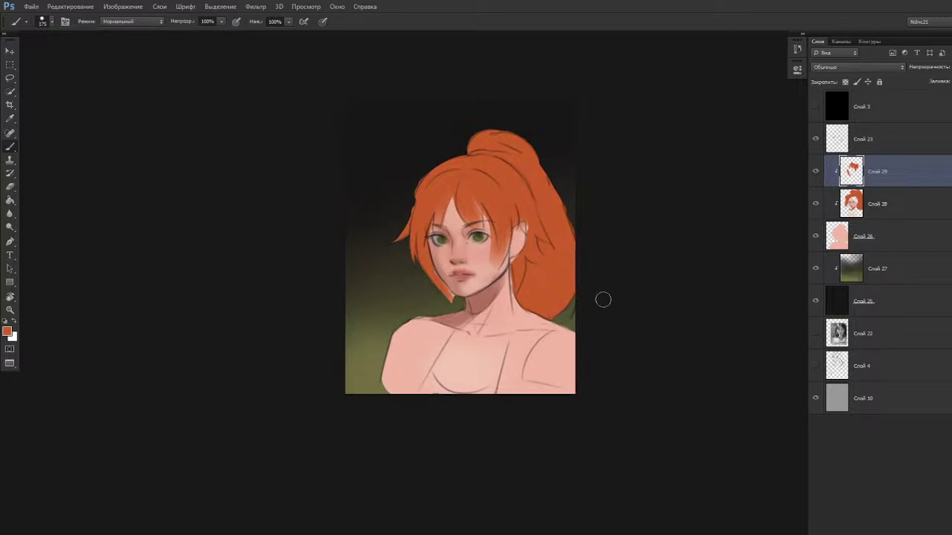
{"action": "left_click_drag", "start_coordinate": [606, 322], "coordinate": [606, 322]}
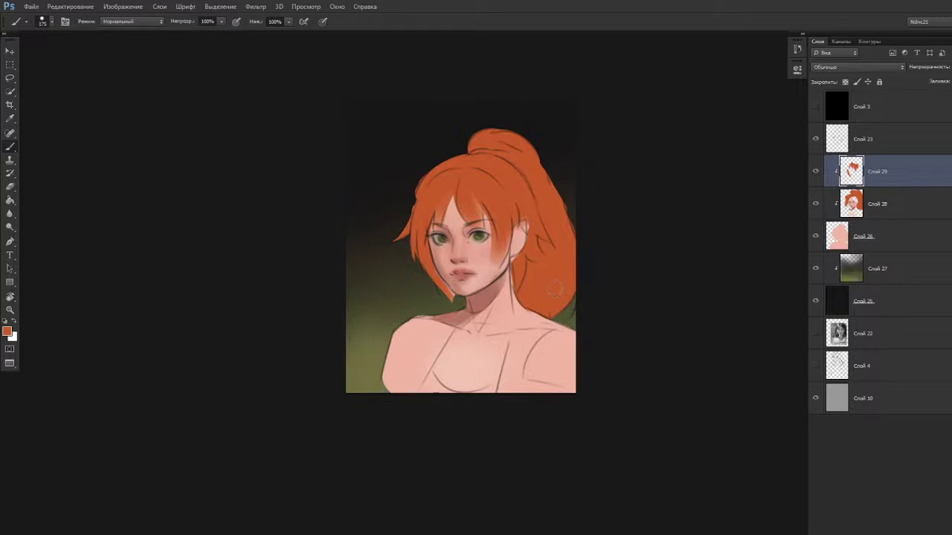
{"action": "left_click_drag", "start_coordinate": [555, 295], "coordinate": [553, 286]}
{"action": "mouse_move", "coordinate": [488, 326]}
{"action": "left_mouse_down"}
{"action": "mouse_move", "coordinate": [461, 347]}
{"action": "mouse_move", "coordinate": [466, 299]}
{"action": "mouse_move", "coordinate": [454, 314]}
{"action": "mouse_move", "coordinate": [460, 324]}
{"action": "mouse_move", "coordinate": [503, 325]}
{"action": "left_mouse_up"}
{"action": "key", "text": "bracketleft"}
{"action": "key", "text": "ctrl+z"}
{"action": "key", "text": "ctrl+z"}
{"action": "key", "text": "bracketleft"}
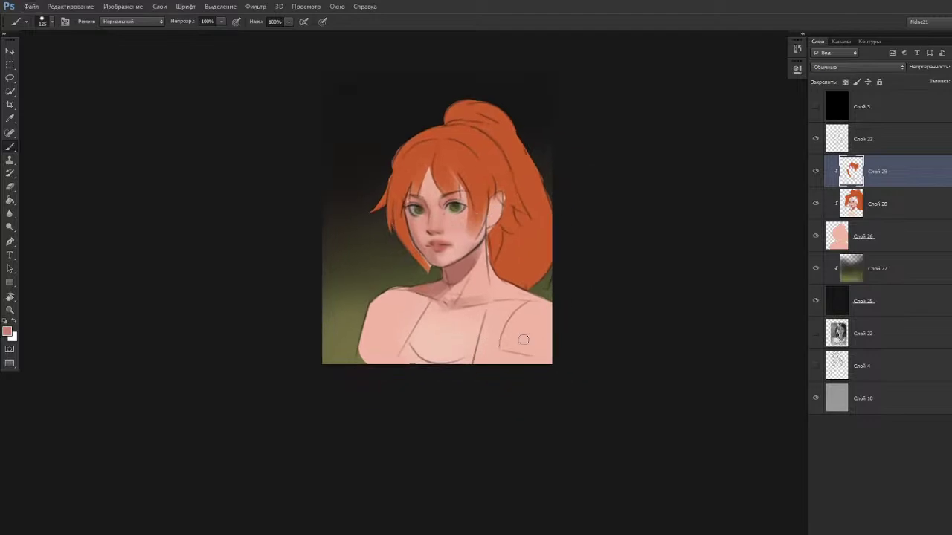
Mix a muted brown from the sampled skin tone and try it on the chest and shoulder, undoing the strokes.
{"action": "left_click", "coordinate": [493, 334], "text": "alt"}
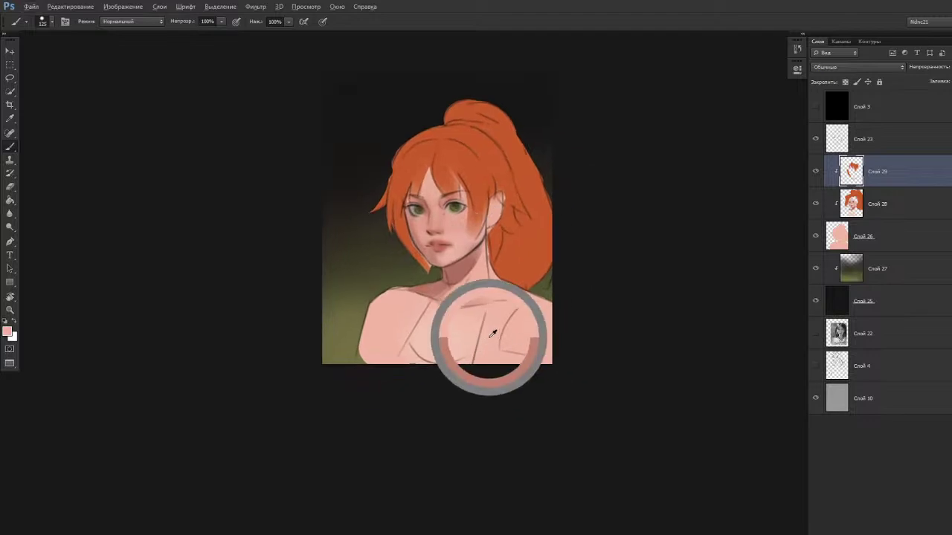
{"action": "key", "text": "n"}
{"action": "left_click_drag", "start_coordinate": [579, 129], "coordinate": [583, 163]}
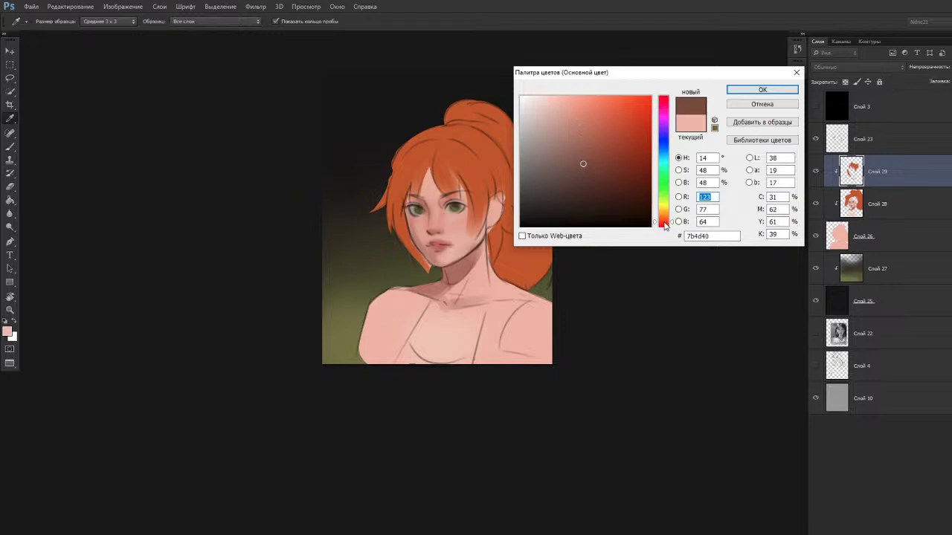
{"action": "left_click", "coordinate": [740, 92]}
{"action": "left_click_drag", "start_coordinate": [488, 317], "coordinate": [485, 371]}
{"action": "mouse_move", "coordinate": [505, 331]}
{"action": "left_mouse_down"}
{"action": "mouse_move", "coordinate": [498, 376]}
{"action": "mouse_move", "coordinate": [507, 363]}
{"action": "left_mouse_up"}
{"action": "key", "text": "ctrl+alt+z"}
{"action": "key", "text": "ctrl+alt+z"}
{"action": "key", "text": "ctrl+alt+z"}
{"action": "key", "text": "ctrl+alt+z"}
Fill the jacket area below the ponytail with the muted brown, using a much larger brush.
{"action": "key", "text": "bracketright"}
{"action": "key", "text": "bracketright"}
{"action": "key", "text": "bracketright"}
{"action": "key", "text": "bracketright"}
{"action": "key", "text": "bracketright"}
{"action": "key", "text": "bracketright"}
{"action": "mouse_move", "coordinate": [490, 366]}
{"action": "left_mouse_down"}
{"action": "mouse_move", "coordinate": [502, 311]}
{"action": "mouse_move", "coordinate": [502, 323]}
{"action": "mouse_move", "coordinate": [522, 323]}
{"action": "mouse_move", "coordinate": [522, 374]}
{"action": "mouse_move", "coordinate": [520, 346]}
{"action": "mouse_move", "coordinate": [556, 315]}
{"action": "mouse_move", "coordinate": [595, 322]}
{"action": "left_mouse_up"}
Check the brown jacket's values in greyscale by toggling Слой 3, and undo the brown paint.
{"action": "left_click", "coordinate": [817, 108]}
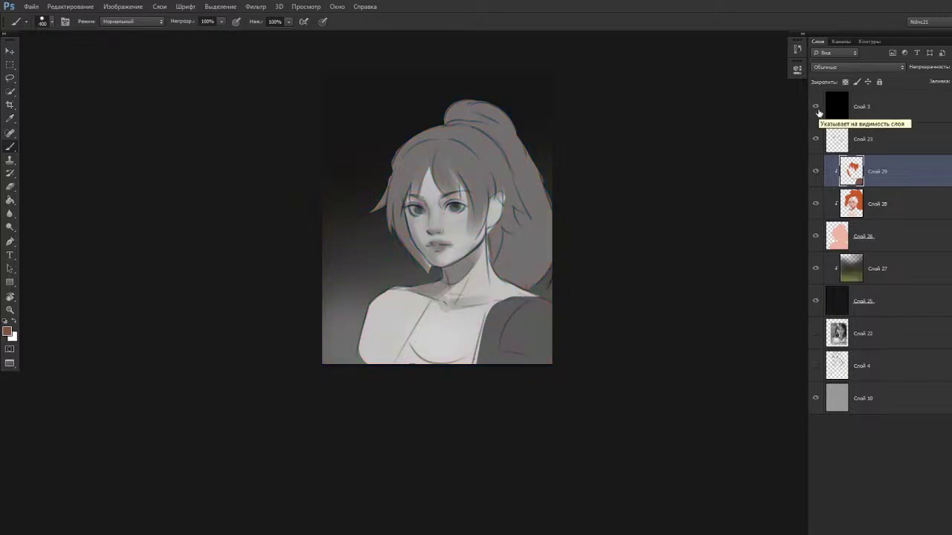
{"action": "left_click", "coordinate": [816, 108]}
{"action": "scroll", "coordinate": [550, 171], "scroll_direction": "down", "scroll_amount": 1}
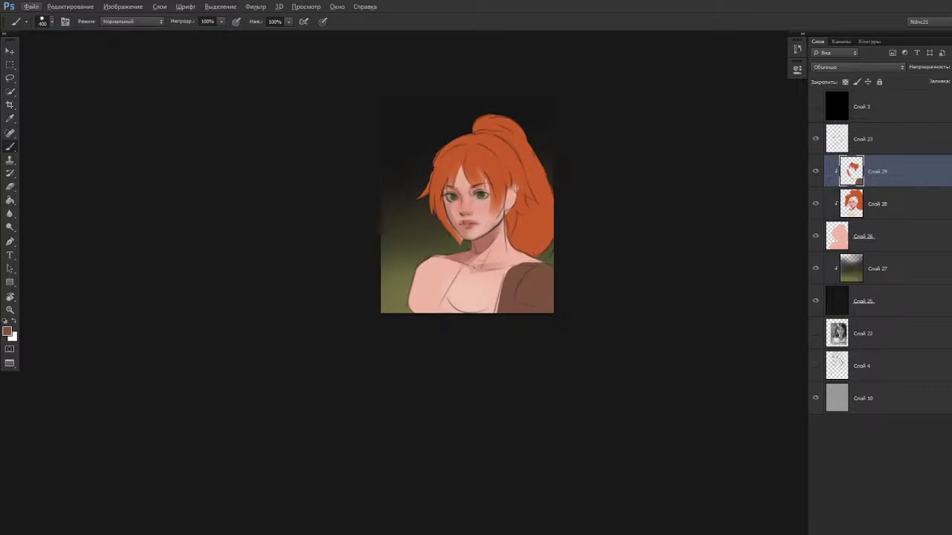
{"action": "scroll", "coordinate": [340, 180], "scroll_direction": "up", "scroll_amount": 1}
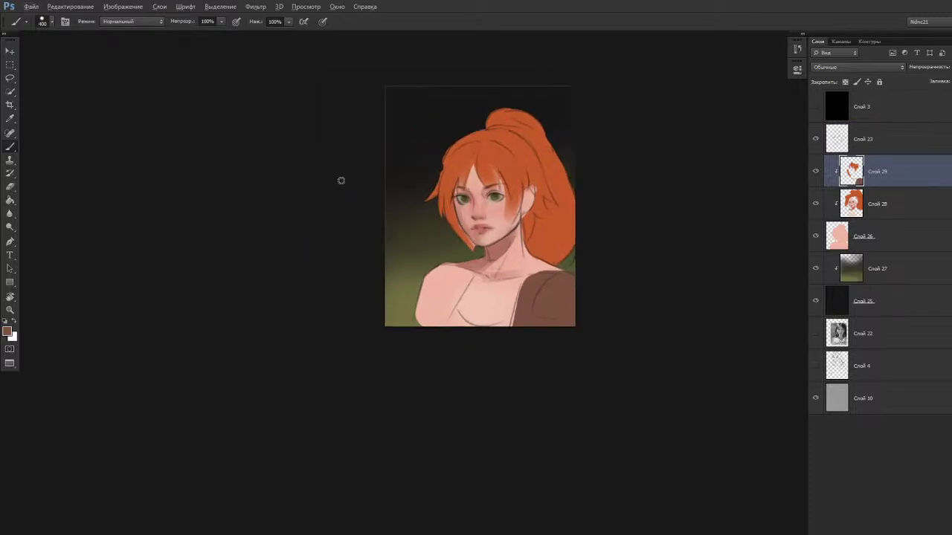
{"action": "left_click_drag", "start_coordinate": [480, 173], "coordinate": [429, 177]}
{"action": "key", "text": "ctrl+z"}
Set the paint colour to red #b5341f and test it on the shoulder below the ponytail, undoing the stroke.
{"action": "left_click", "coordinate": [478, 319], "text": "alt"}
{"action": "key", "text": "n"}
{"action": "left_click", "coordinate": [490, 231]}
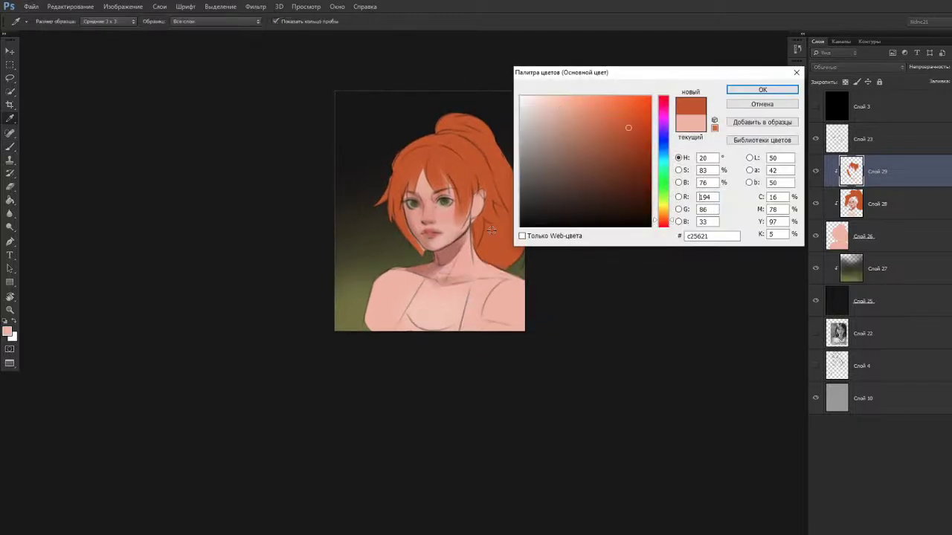
{"action": "left_click_drag", "start_coordinate": [664, 233], "coordinate": [661, 223]}
{"action": "left_click", "coordinate": [616, 126]}
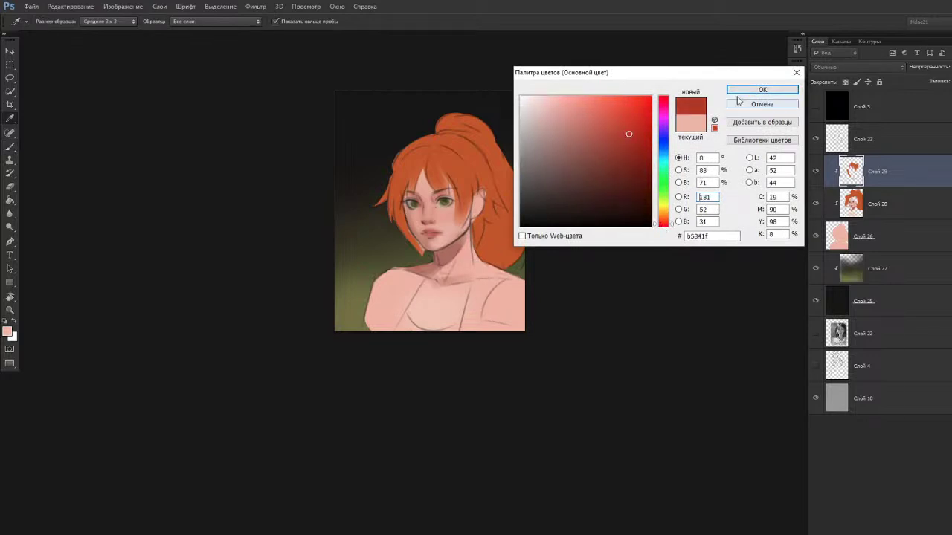
{"action": "left_click", "coordinate": [763, 89]}
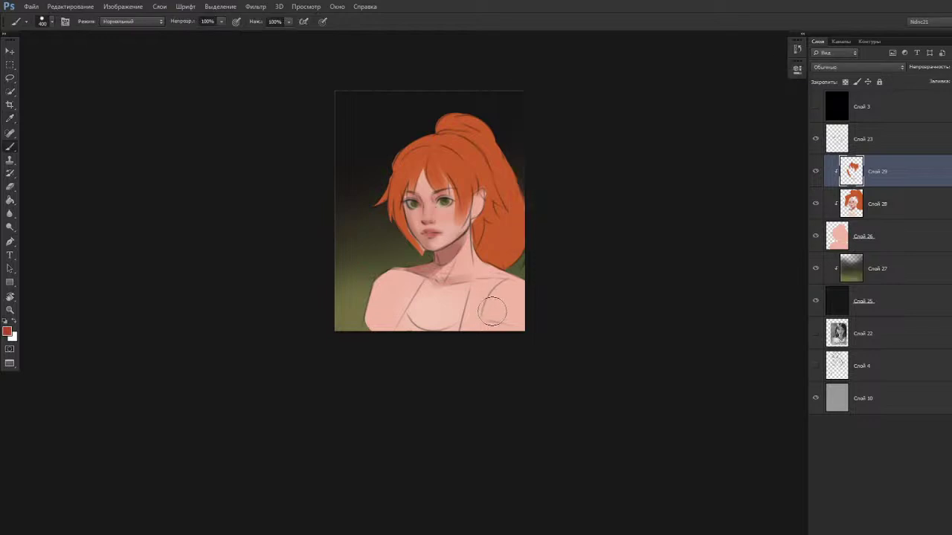
{"action": "mouse_move", "coordinate": [493, 326]}
{"action": "left_mouse_down"}
{"action": "mouse_move", "coordinate": [509, 296]}
{"action": "mouse_move", "coordinate": [493, 292]}
{"action": "mouse_move", "coordinate": [480, 317]}
{"action": "mouse_move", "coordinate": [500, 289]}
{"action": "mouse_move", "coordinate": [513, 308]}
{"action": "left_mouse_up"}
{"action": "key", "text": "ctrl+z"}
Darken the red, paint the jacket below the ponytail with it, and check the values in greyscale using Слой 3.
{"action": "key", "text": "n"}
{"action": "left_click_drag", "start_coordinate": [629, 157], "coordinate": [641, 162]}
{"action": "left_click", "coordinate": [762, 89]}
{"action": "mouse_move", "coordinate": [497, 270]}
{"action": "left_mouse_down"}
{"action": "mouse_move", "coordinate": [476, 320]}
{"action": "mouse_move", "coordinate": [517, 301]}
{"action": "mouse_move", "coordinate": [505, 277]}
{"action": "mouse_move", "coordinate": [520, 284]}
{"action": "left_mouse_up"}
{"action": "left_click", "coordinate": [818, 105]}
{"action": "left_click", "coordinate": [816, 107]}
Paint the jacket's opposite shoulder and sleeve dark red, undoing the unwanted strokes.
{"action": "mouse_move", "coordinate": [394, 300]}
{"action": "left_mouse_down"}
{"action": "mouse_move", "coordinate": [378, 324]}
{"action": "mouse_move", "coordinate": [409, 264]}
{"action": "mouse_move", "coordinate": [399, 287]}
{"action": "mouse_move", "coordinate": [408, 271]}
{"action": "mouse_move", "coordinate": [382, 305]}
{"action": "left_mouse_up"}
{"action": "key", "text": "ctrl+z"}
{"action": "key", "text": "ctrl+z"}
{"action": "key", "text": "ctrl+z"}
{"action": "key", "text": "r"}
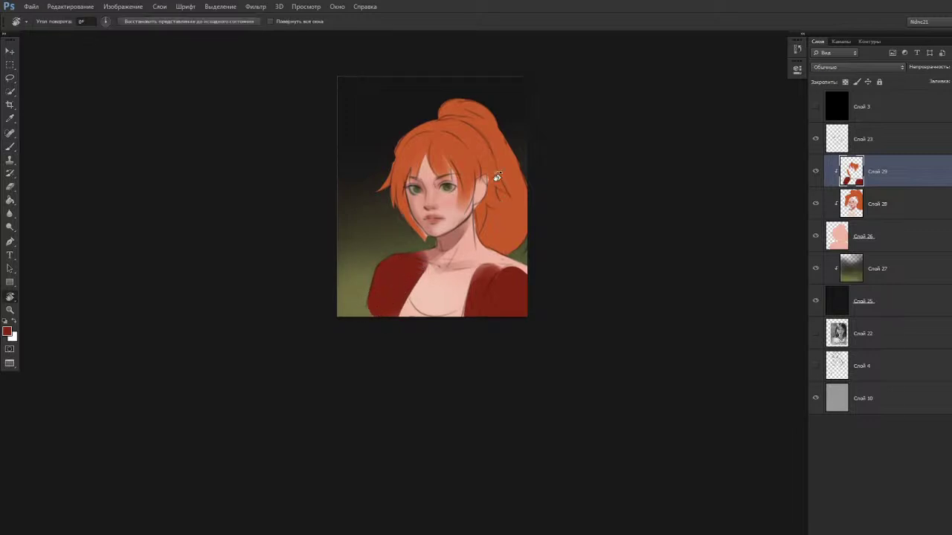
Extend the dark red jacket up to the neck and shoulder line with a smaller brush, undoing the oversized strokes.
{"action": "key", "text": "e"}
{"action": "left_click_drag", "start_coordinate": [502, 301], "coordinate": [523, 282]}
{"action": "key", "text": "ctrl+z"}
{"action": "key", "text": "b"}
{"action": "mouse_move", "coordinate": [504, 288]}
{"action": "left_mouse_down"}
{"action": "mouse_move", "coordinate": [506, 266]}
{"action": "mouse_move", "coordinate": [499, 276]}
{"action": "left_mouse_up"}
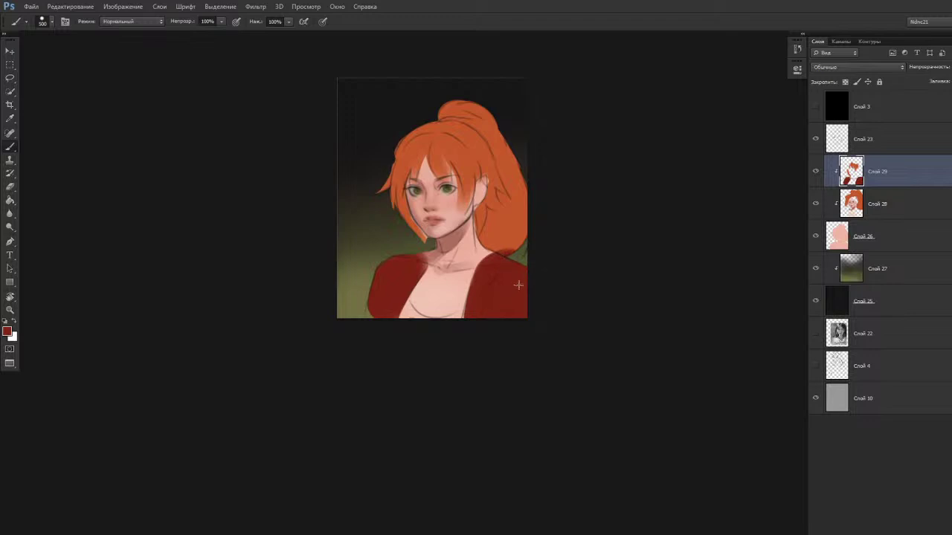
{"action": "key", "text": "ctrl+z"}
{"action": "key", "text": "bracketleft"}
{"action": "mouse_move", "coordinate": [493, 250]}
{"action": "left_mouse_down"}
{"action": "mouse_move", "coordinate": [483, 242]}
{"action": "mouse_move", "coordinate": [478, 274]}
{"action": "mouse_move", "coordinate": [493, 262]}
{"action": "left_mouse_up"}
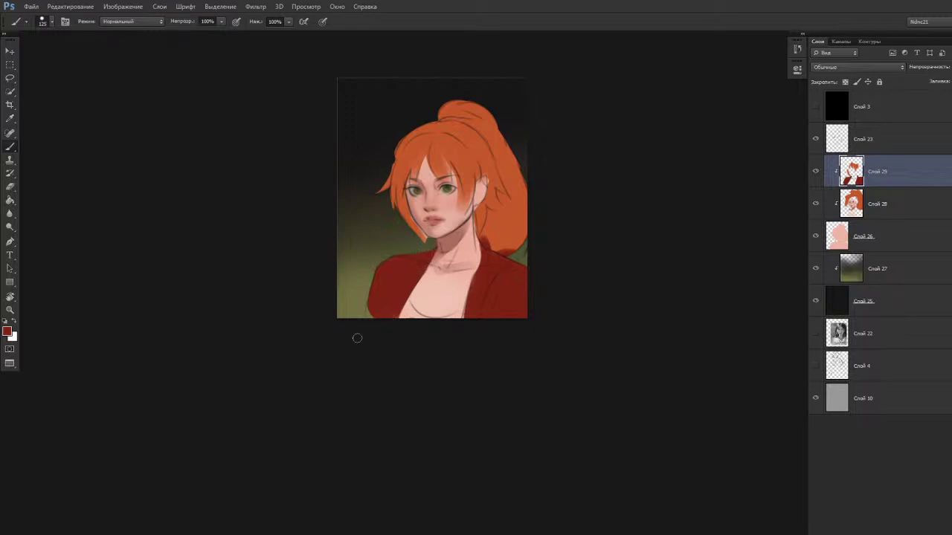
Create a new layer above Слой 29, set the brush opacity to 100%, and extend the sleeve in dark red down to the canvas edge.
{"action": "key", "text": "ctrl"}
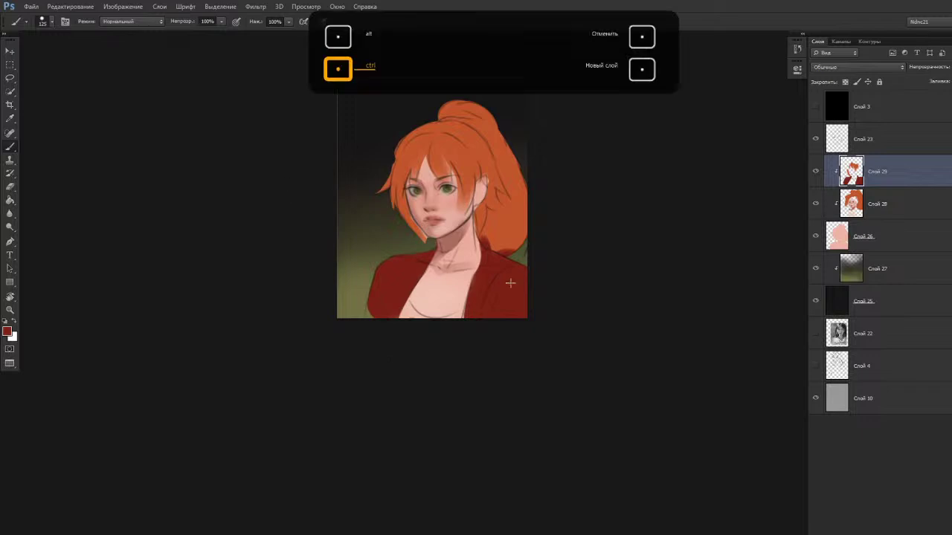
{"action": "key", "text": "1"}
{"action": "key", "text": "ctrl+shift+alt+n"}
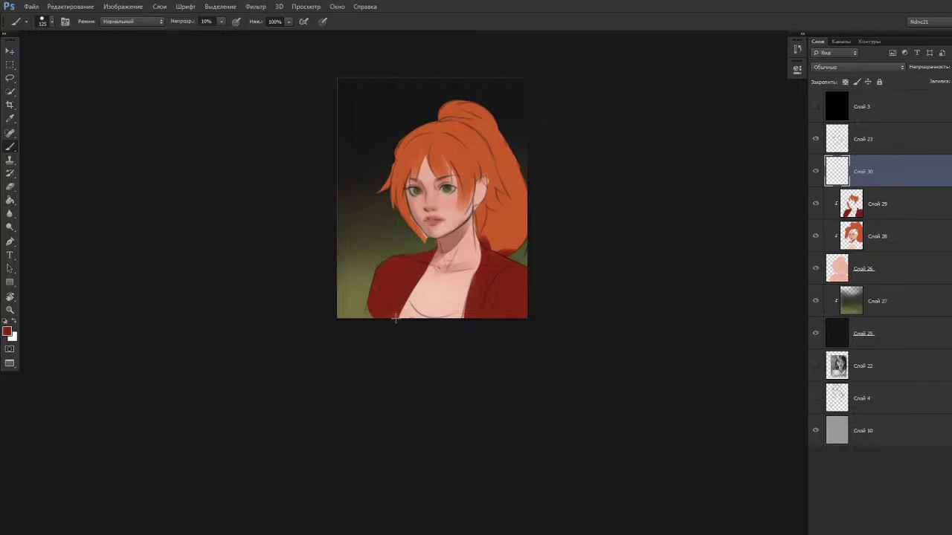
{"action": "left_click_drag", "start_coordinate": [221, 21], "coordinate": [275, 29]}
{"action": "left_click_drag", "start_coordinate": [351, 382], "coordinate": [356, 402]}
{"action": "key", "text": "r"}
{"action": "left_click", "coordinate": [356, 402]}
{"action": "left_click_drag", "start_coordinate": [466, 330], "coordinate": [462, 346]}
Sample the hair orange and repaint the ponytail's lower end where it meets the jacket.
{"action": "key", "text": "b"}
{"action": "left_click", "coordinate": [495, 265], "text": "alt"}
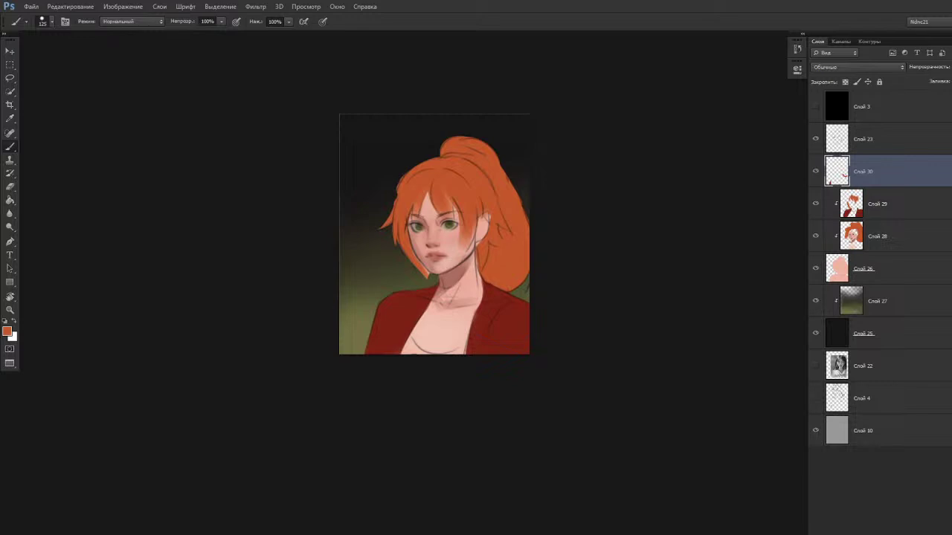
{"action": "scroll", "coordinate": [463, 171], "scroll_direction": "up", "scroll_amount": 5}
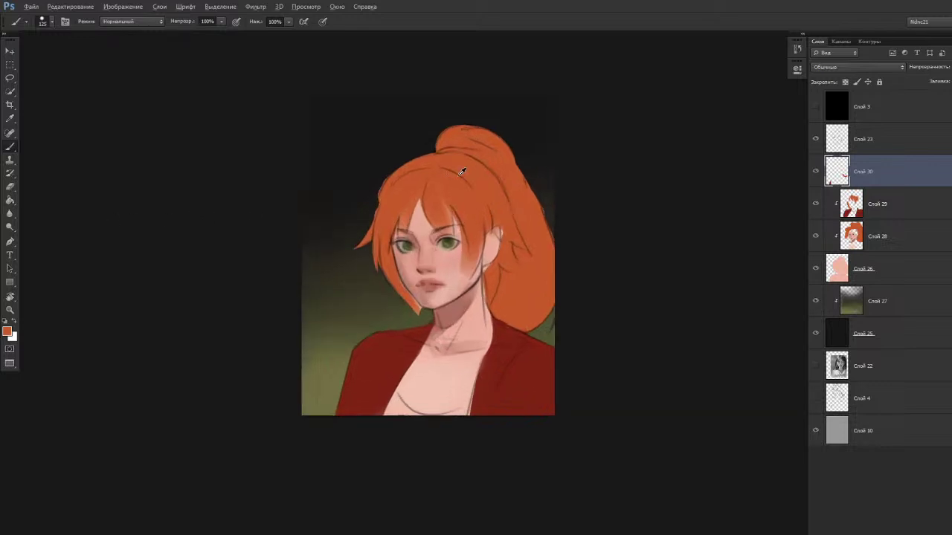
{"action": "left_click_drag", "start_coordinate": [415, 227], "coordinate": [427, 227]}
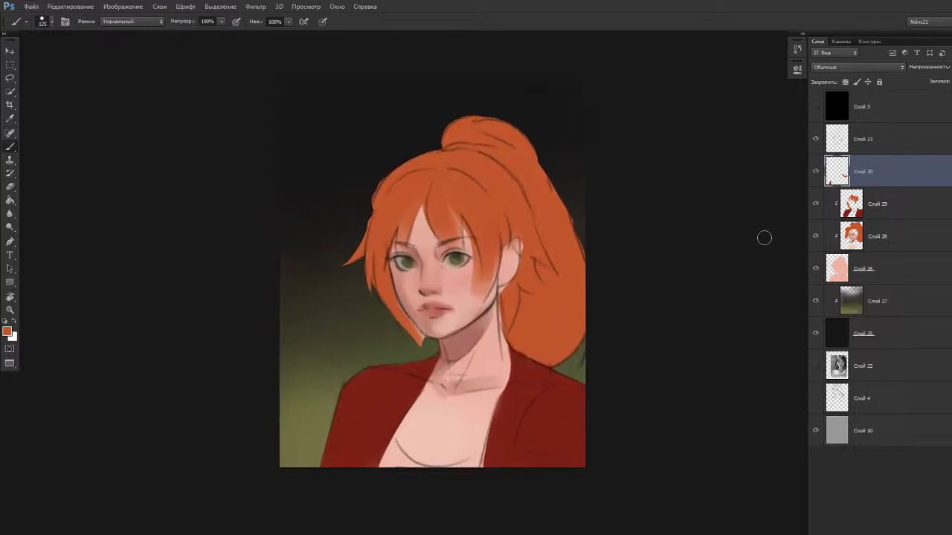
Select Слой 28 and add small reddish-brown touches to the lips and the area below the eyes.
{"action": "key", "text": "alt+bracketleft"}
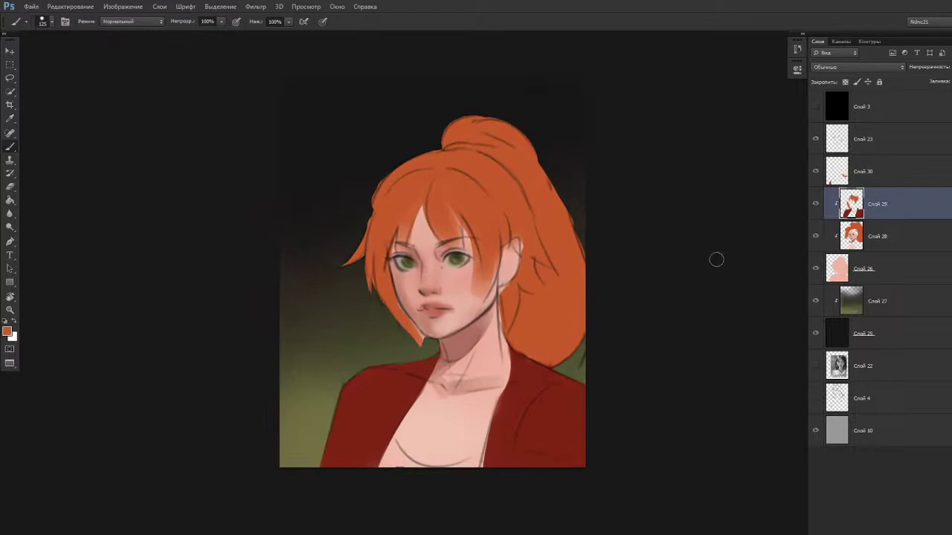
{"action": "key", "text": "r"}
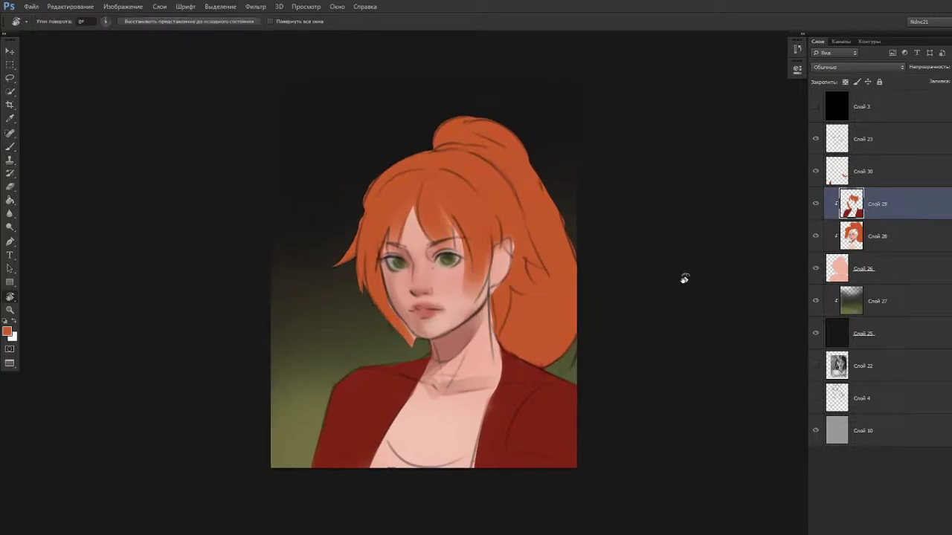
{"action": "left_click", "coordinate": [896, 247]}
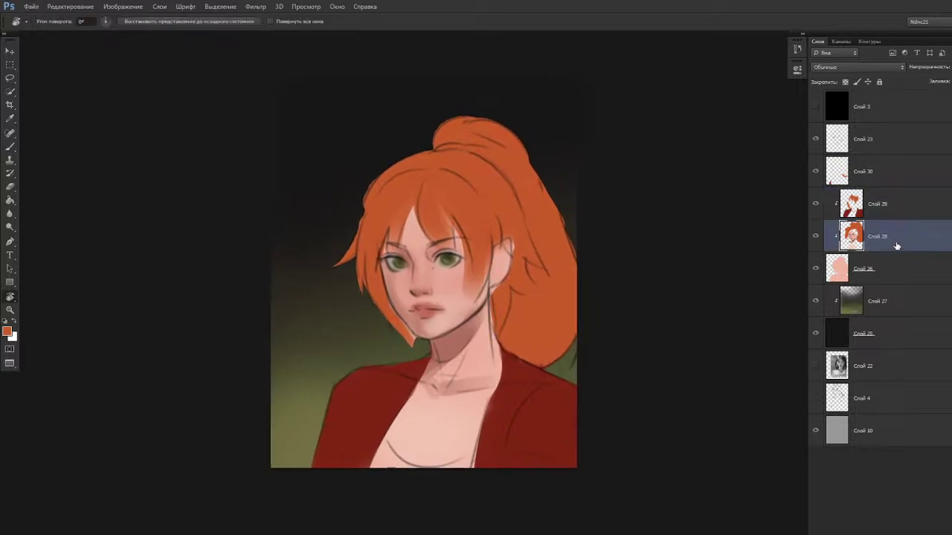
{"action": "key", "text": "b"}
{"action": "left_click_drag", "start_coordinate": [424, 319], "coordinate": [434, 315]}
{"action": "mouse_move", "coordinate": [421, 260]}
{"action": "left_mouse_down"}
{"action": "mouse_move", "coordinate": [425, 242]}
{"action": "mouse_move", "coordinate": [414, 267]}
{"action": "left_mouse_up"}
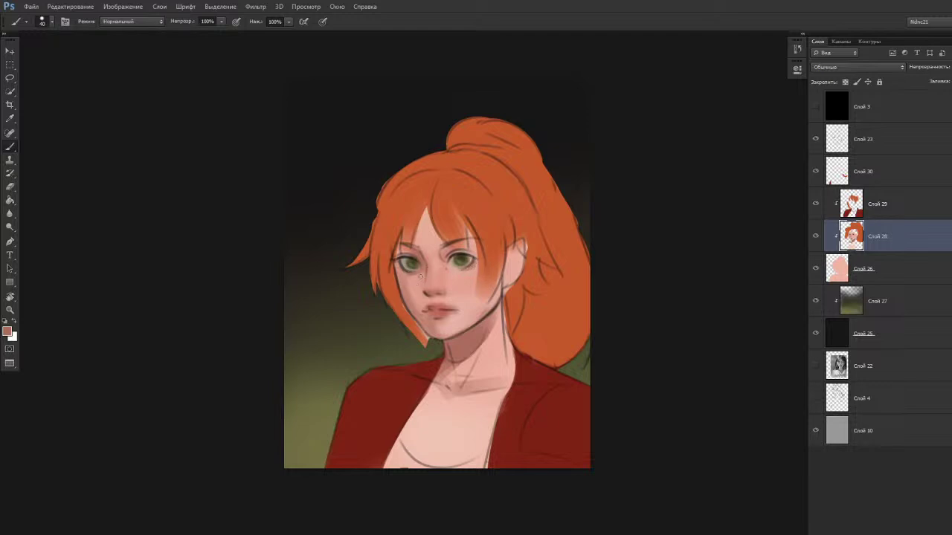
{"action": "left_click_drag", "start_coordinate": [358, 292], "coordinate": [369, 282]}
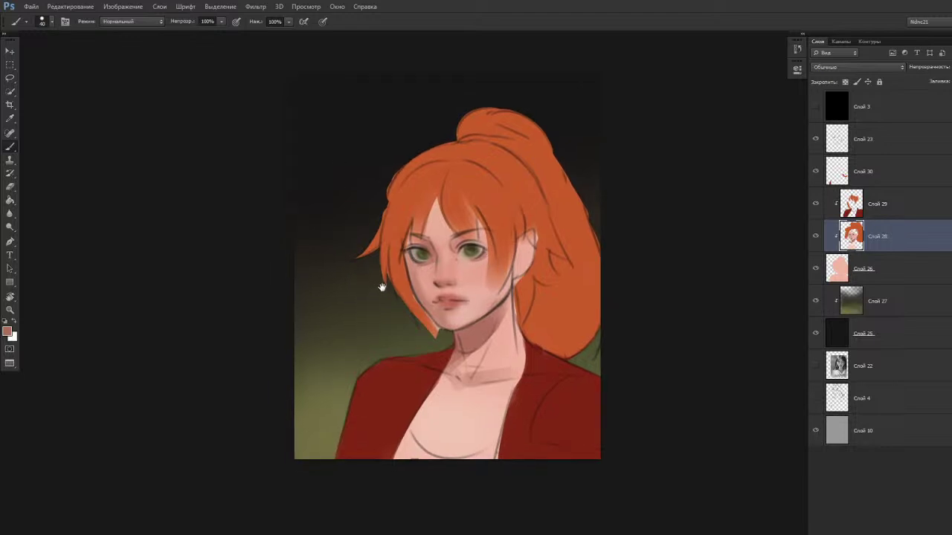
Set the paint colour to #be6b56 and warm the lips and nearby facial shading with a small brush.
{"action": "key", "text": "n"}
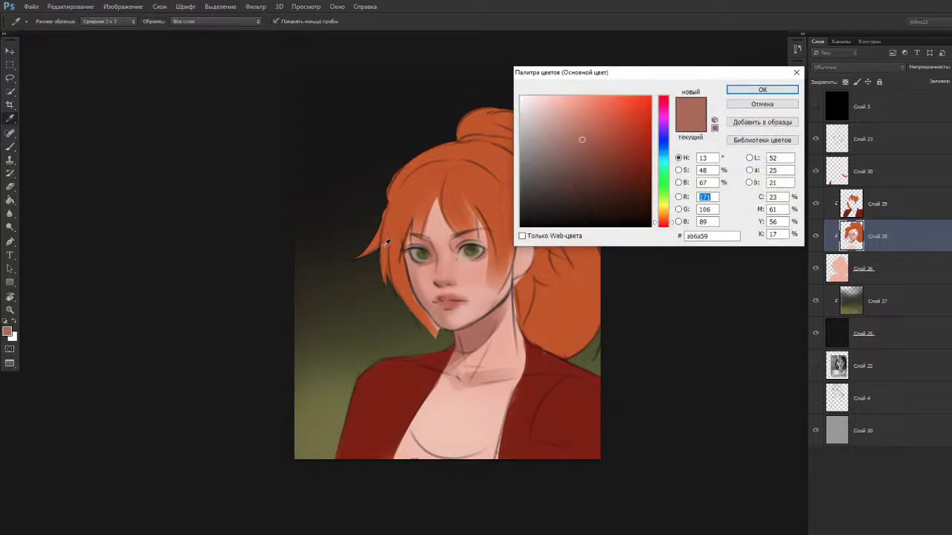
{"action": "left_click", "coordinate": [591, 129]}
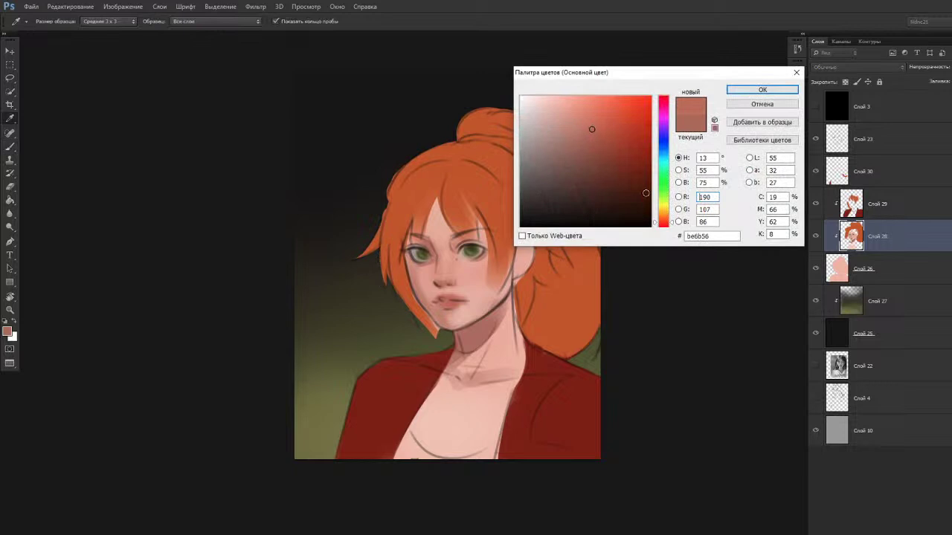
{"action": "left_click", "coordinate": [730, 91]}
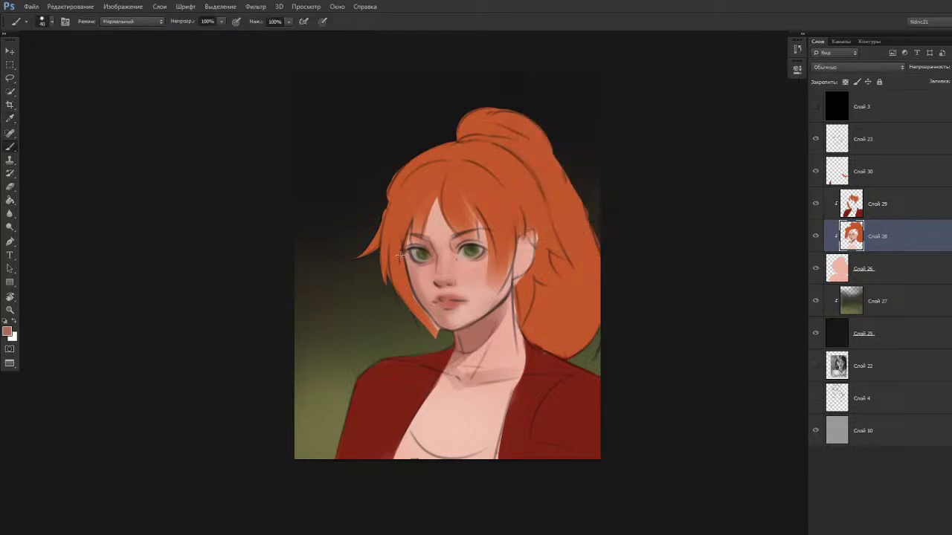
{"action": "left_click_drag", "start_coordinate": [375, 276], "coordinate": [378, 284]}
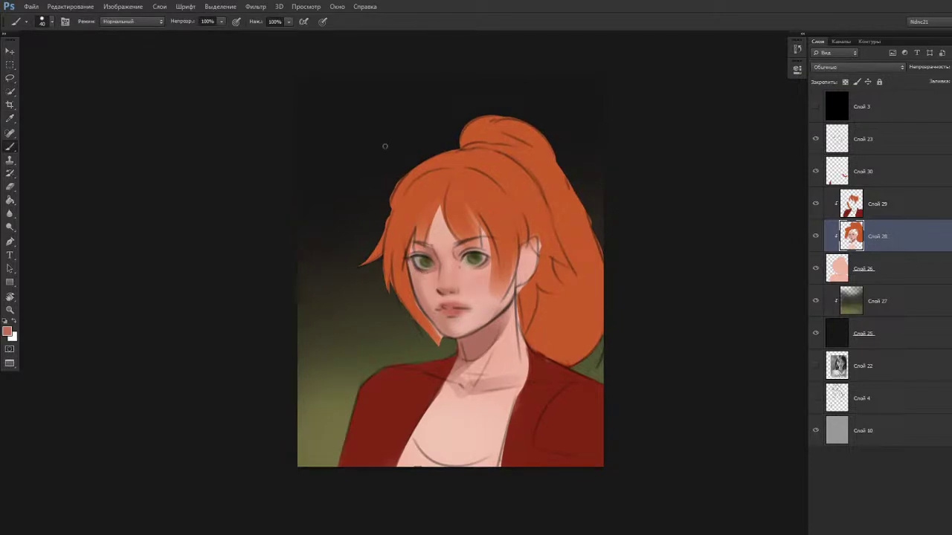
{"action": "left_click_drag", "start_coordinate": [371, 325], "coordinate": [373, 315]}
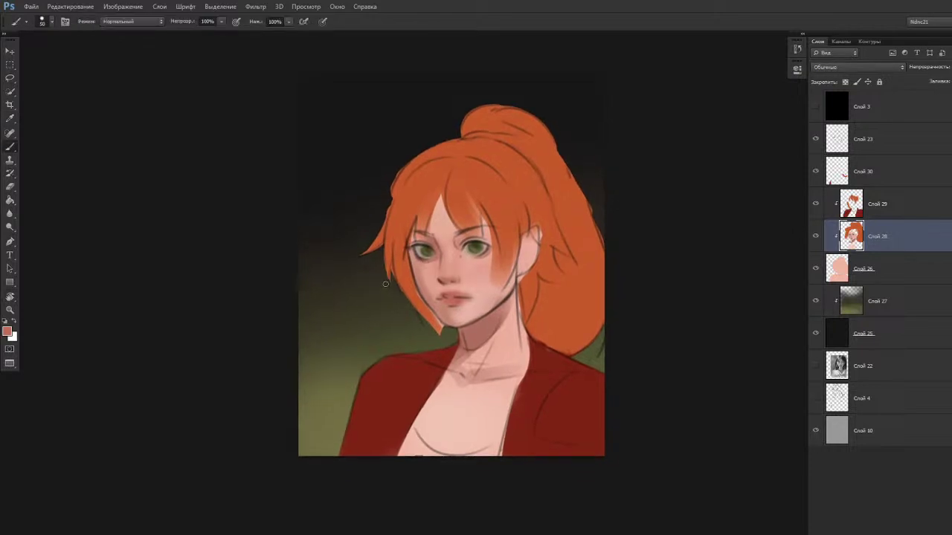
Sample skin tones from the face and soften the shading on the cheek and around the chin.
{"action": "left_click", "coordinate": [434, 264], "text": "alt"}
{"action": "left_click", "coordinate": [459, 315], "text": "alt"}
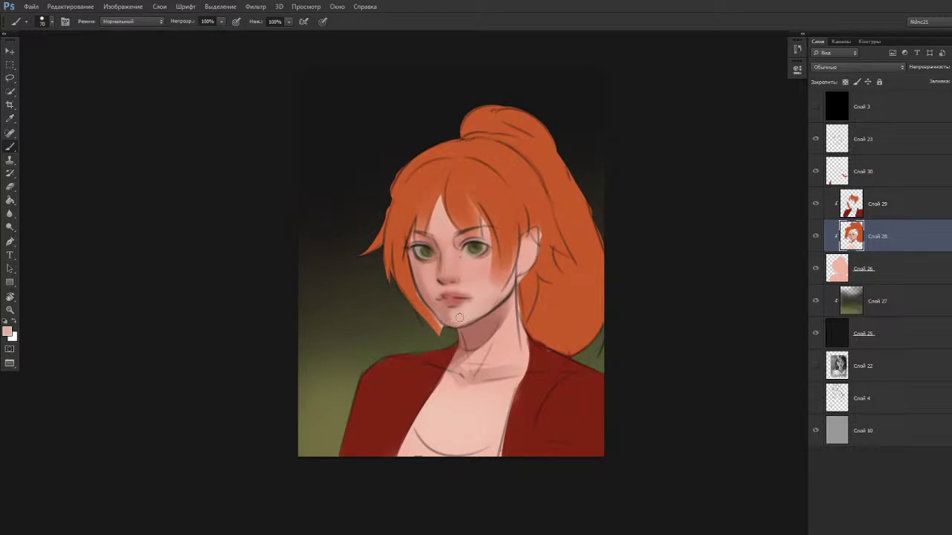
{"action": "key", "text": "r"}
{"action": "left_click_drag", "start_coordinate": [419, 357], "coordinate": [413, 349]}
{"action": "key", "text": "b"}
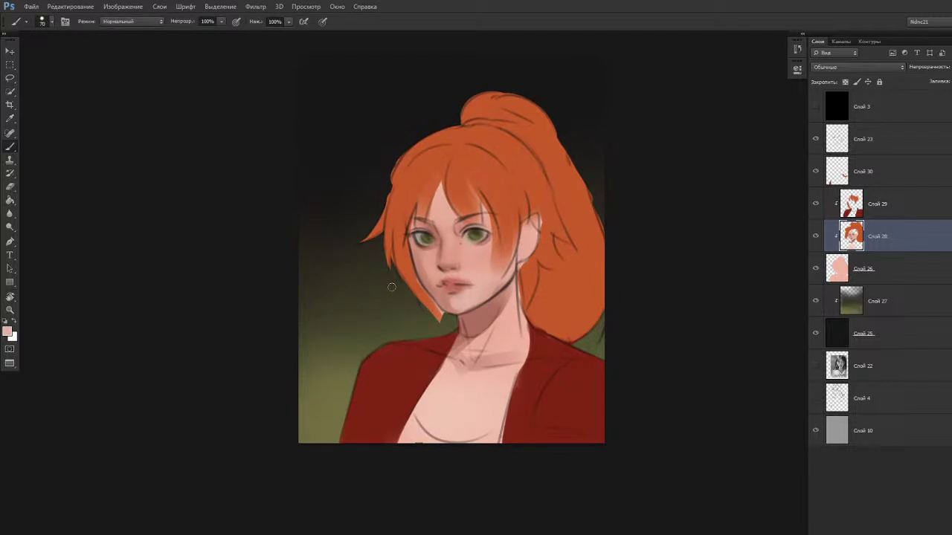
Sample the dark background green, start painting the undershirt below the neckline, and check its values in greyscale using Слой 3.
{"action": "left_click", "coordinate": [378, 322], "text": "alt"}
{"action": "mouse_move", "coordinate": [417, 426]}
{"action": "left_mouse_down"}
{"action": "mouse_move", "coordinate": [406, 444]}
{"action": "mouse_move", "coordinate": [414, 419]}
{"action": "mouse_move", "coordinate": [456, 457]}
{"action": "left_mouse_up"}
{"action": "left_click_drag", "start_coordinate": [419, 444], "coordinate": [427, 415]}
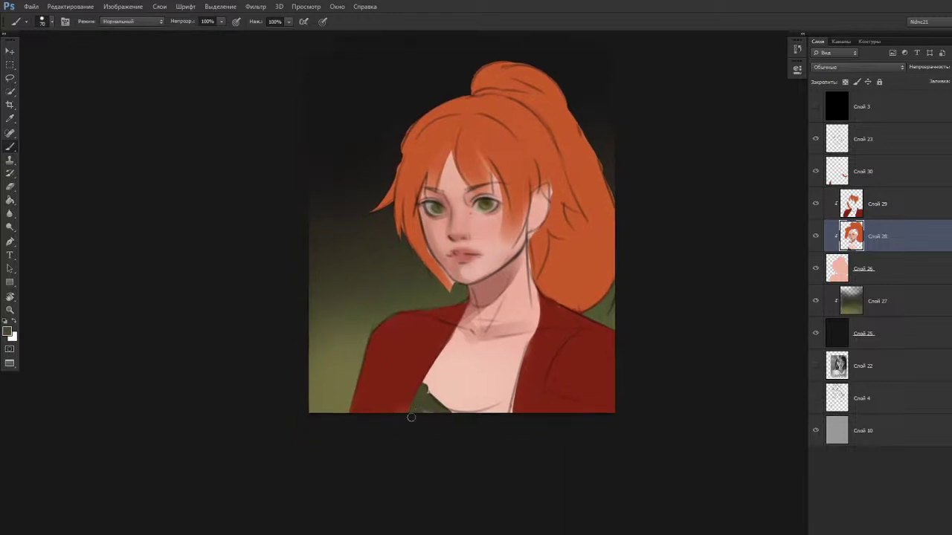
{"action": "left_click", "coordinate": [816, 107]}
{"action": "left_click", "coordinate": [816, 107]}
Adjust the paint colour to a lighter muted green and fill the undershirt across the neckline between the jacket edges.
{"action": "left_click", "coordinate": [8, 332]}
{"action": "left_click_drag", "start_coordinate": [585, 178], "coordinate": [576, 175]}
{"action": "left_click", "coordinate": [753, 94]}
{"action": "mouse_move", "coordinate": [424, 401]}
{"action": "left_mouse_down"}
{"action": "mouse_move", "coordinate": [409, 419]}
{"action": "mouse_move", "coordinate": [422, 392]}
{"action": "mouse_move", "coordinate": [436, 406]}
{"action": "mouse_move", "coordinate": [420, 409]}
{"action": "mouse_move", "coordinate": [438, 418]}
{"action": "mouse_move", "coordinate": [418, 406]}
{"action": "mouse_move", "coordinate": [464, 421]}
{"action": "mouse_move", "coordinate": [512, 407]}
{"action": "left_mouse_up"}
Clean up the undershirt's curved neckline with sampled skin and green tones.
{"action": "left_click", "coordinate": [526, 380], "text": "alt"}
{"action": "mouse_move", "coordinate": [523, 375]}
{"action": "left_mouse_down"}
{"action": "mouse_move", "coordinate": [510, 421]}
{"action": "mouse_move", "coordinate": [514, 390]}
{"action": "left_mouse_up"}
{"action": "left_click", "coordinate": [509, 377], "text": "alt"}
{"action": "mouse_move", "coordinate": [427, 381]}
{"action": "left_mouse_down"}
{"action": "mouse_move", "coordinate": [459, 410]}
{"action": "mouse_move", "coordinate": [452, 395]}
{"action": "mouse_move", "coordinate": [499, 394]}
{"action": "mouse_move", "coordinate": [467, 408]}
{"action": "mouse_move", "coordinate": [503, 395]}
{"action": "left_mouse_up"}
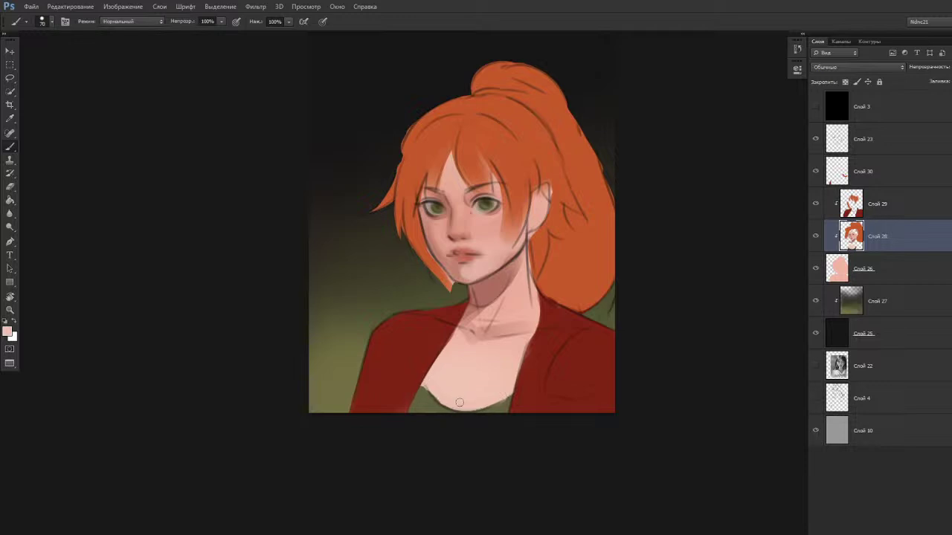
{"action": "left_click", "coordinate": [420, 385], "text": "alt"}
{"action": "left_click", "coordinate": [435, 376], "text": "alt"}
{"action": "key", "text": "r"}
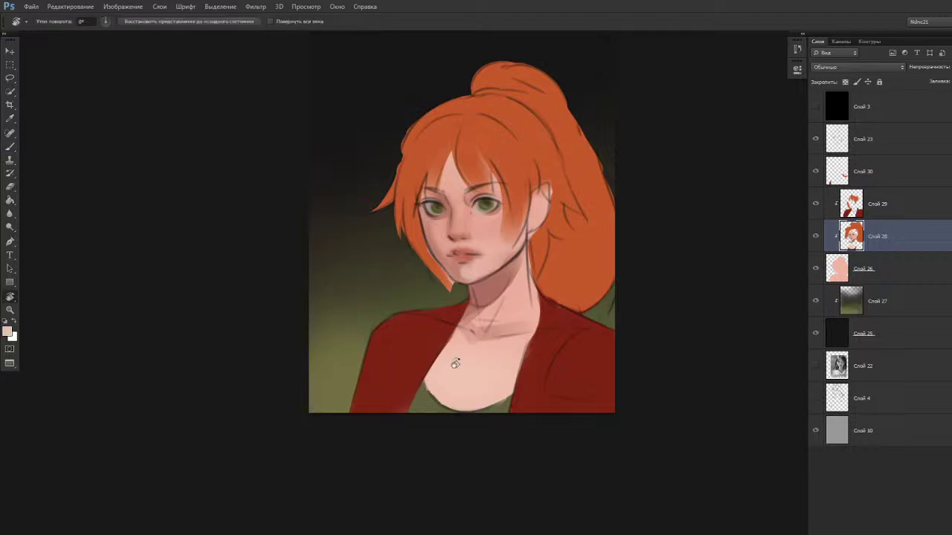
{"action": "scroll", "coordinate": [446, 361], "scroll_direction": "down", "scroll_amount": 3}
{"action": "scroll", "coordinate": [435, 360], "scroll_direction": "up", "scroll_amount": 2}
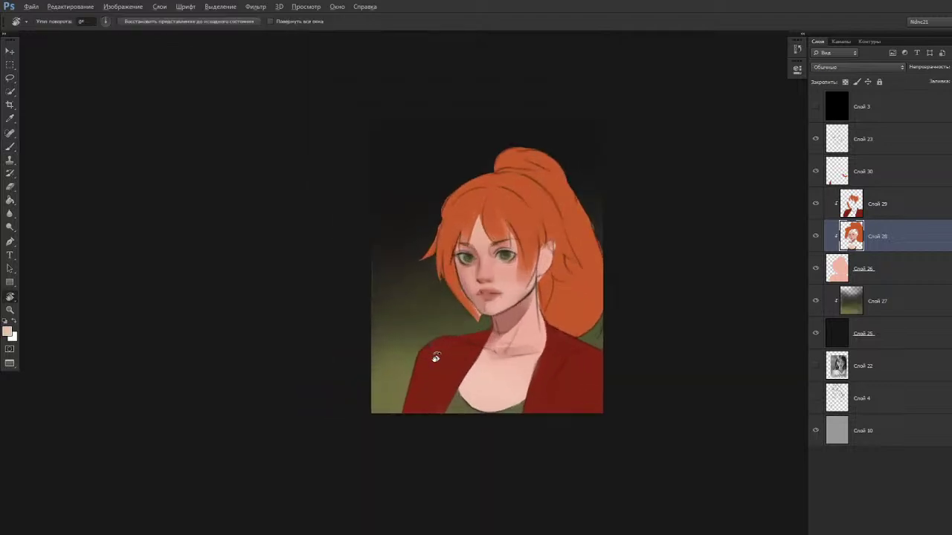
{"action": "scroll", "coordinate": [638, 300], "scroll_direction": "down", "scroll_amount": 2}
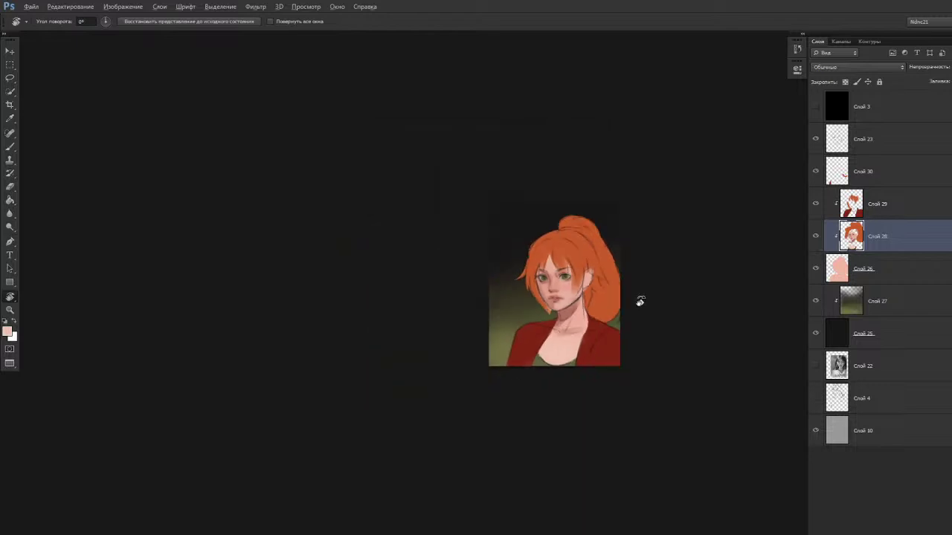
{"action": "scroll", "coordinate": [637, 300], "scroll_direction": "up", "scroll_amount": 3}
{"action": "left_click_drag", "start_coordinate": [340, 343], "coordinate": [359, 332]}
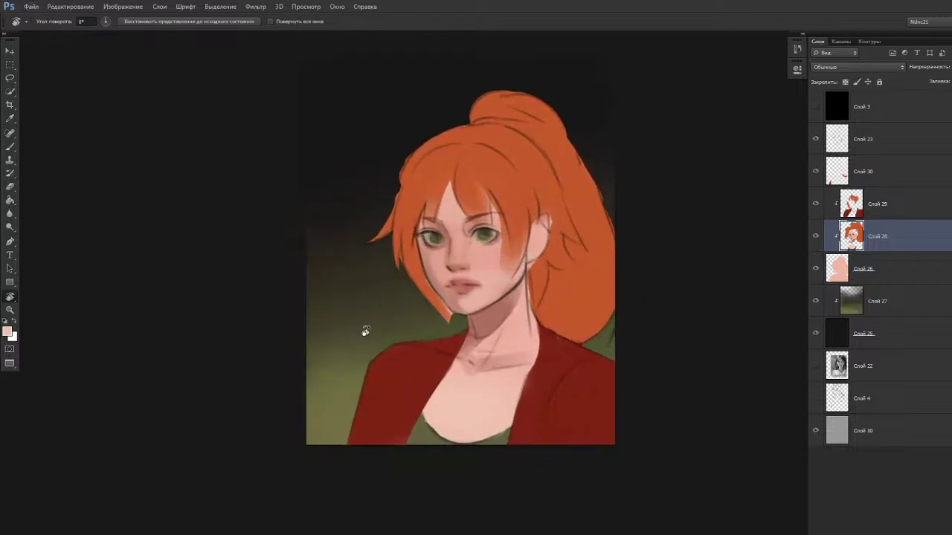
Check the whole portrait's values in greyscale by briefly showing Слой 3.
{"action": "key", "text": "b"}
{"action": "left_click", "coordinate": [815, 107]}
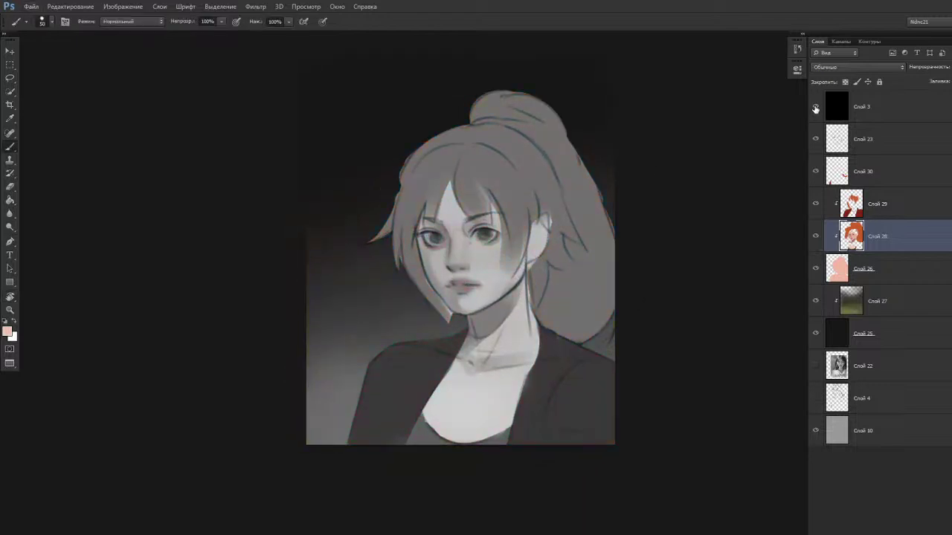
{"action": "left_click", "coordinate": [816, 107]}
{"action": "key", "text": "r"}
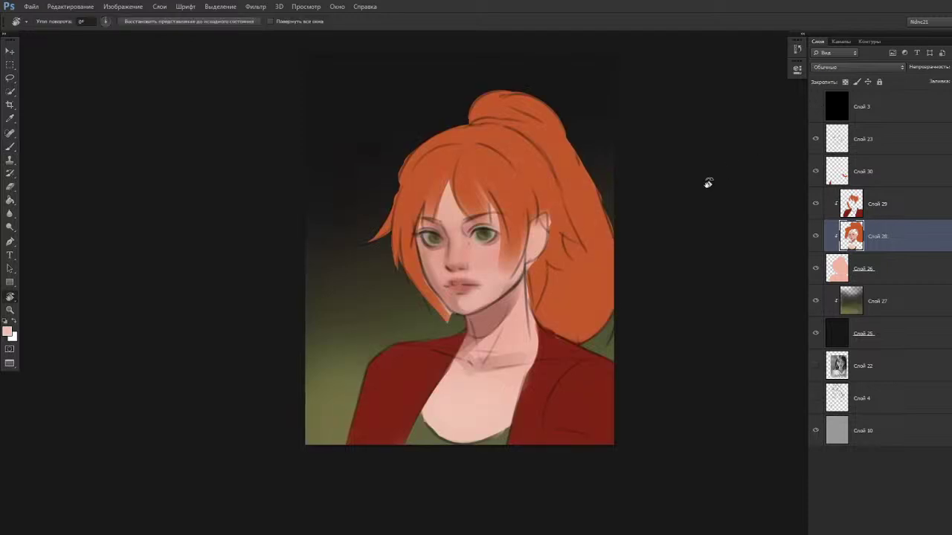
{"action": "key", "text": "b"}
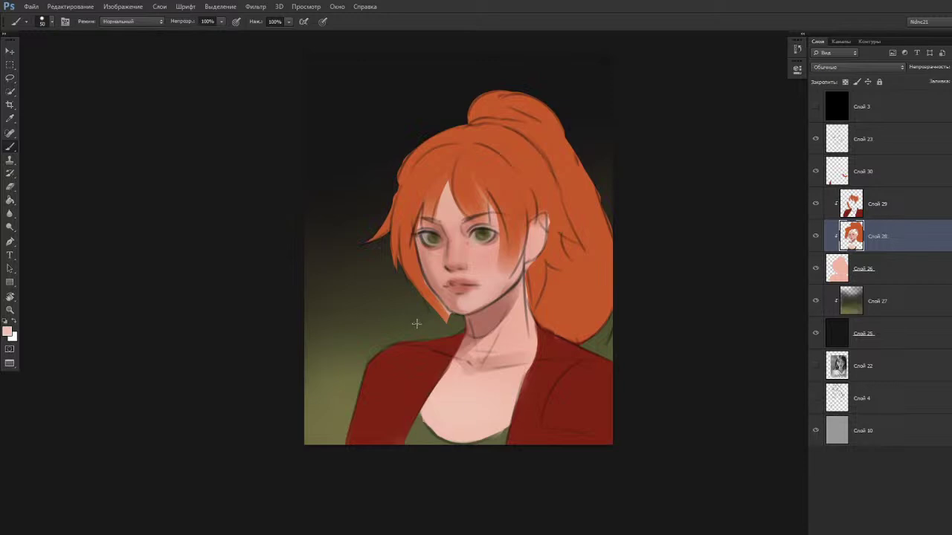
Try a light greyish beige on the green undershirt and check its values in greyscale using Слой 3.
{"action": "left_click_drag", "start_coordinate": [421, 331], "coordinate": [418, 328]}
{"action": "left_click", "coordinate": [425, 428], "text": "alt"}
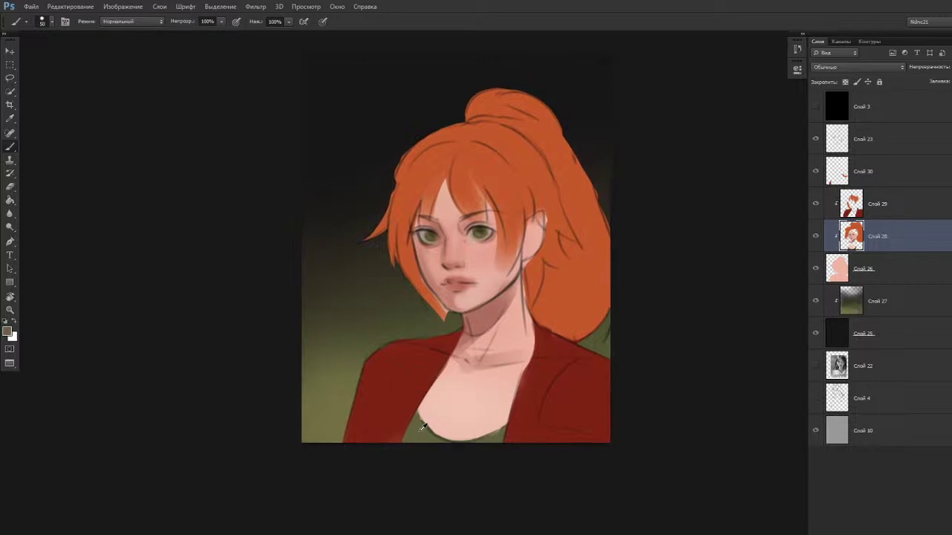
{"action": "key", "text": "n"}
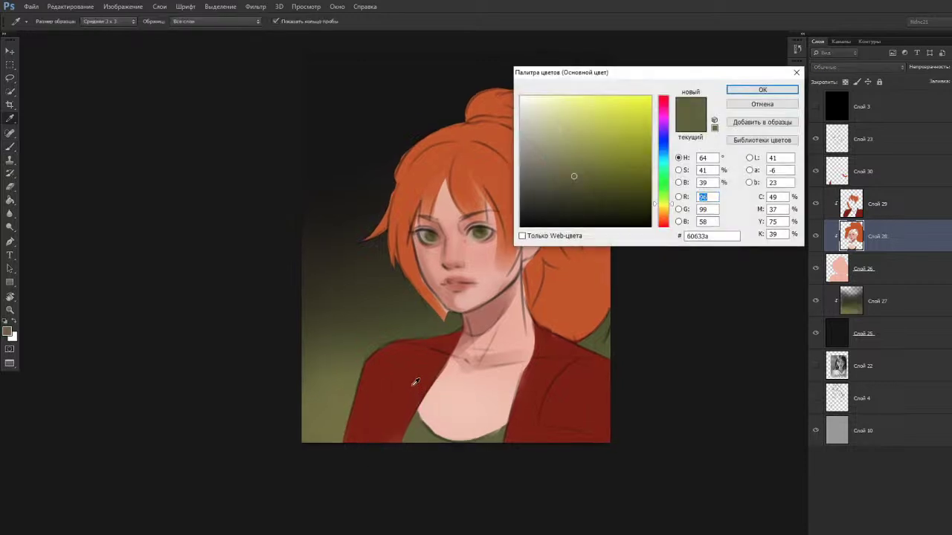
{"action": "left_click", "coordinate": [563, 127]}
{"action": "left_click_drag", "start_coordinate": [563, 126], "coordinate": [545, 133]}
{"action": "left_click", "coordinate": [663, 206]}
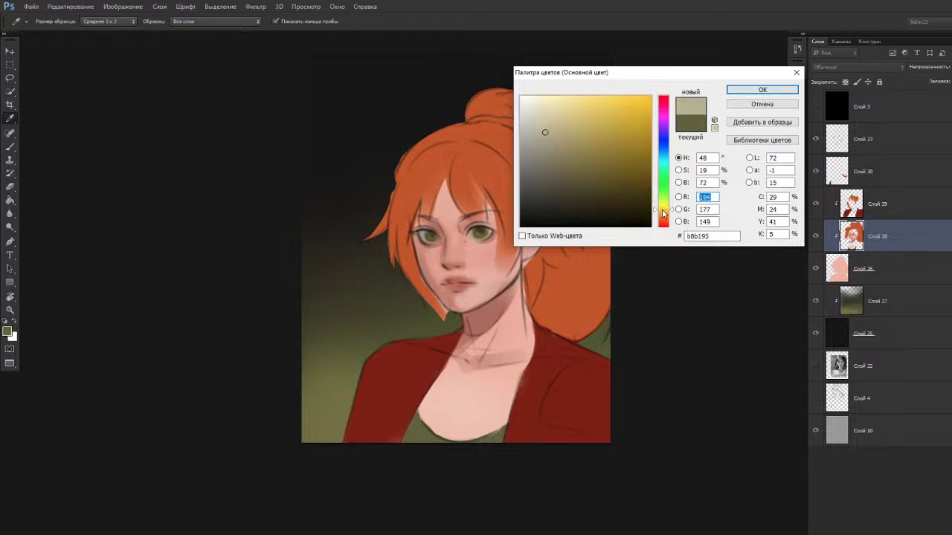
{"action": "left_click", "coordinate": [734, 94]}
{"action": "mouse_move", "coordinate": [414, 437]}
{"action": "left_mouse_down"}
{"action": "mouse_move", "coordinate": [406, 449]}
{"action": "mouse_move", "coordinate": [415, 433]}
{"action": "mouse_move", "coordinate": [429, 444]}
{"action": "left_mouse_up"}
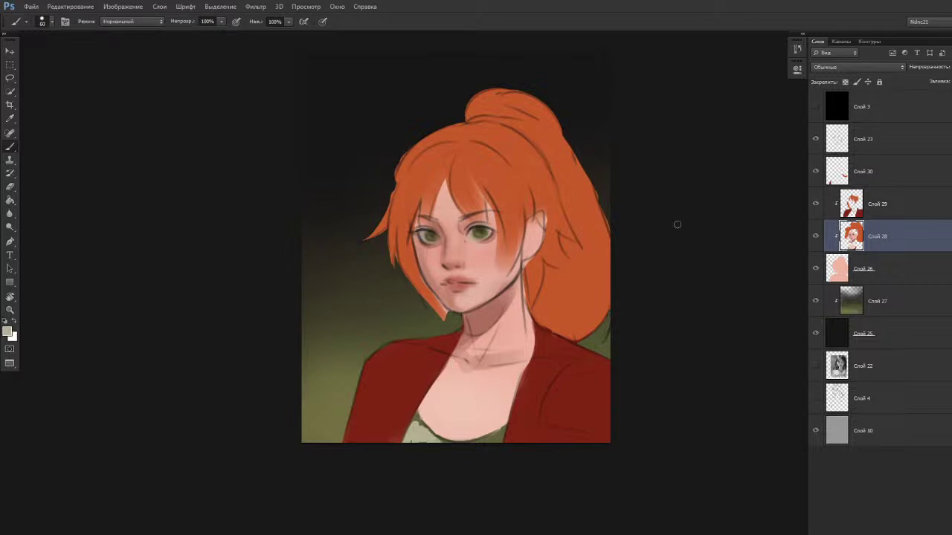
{"action": "left_click", "coordinate": [816, 107]}
{"action": "left_click", "coordinate": [816, 106]}
{"action": "left_click_drag", "start_coordinate": [495, 374], "coordinate": [498, 372]}
{"action": "key", "text": "r"}
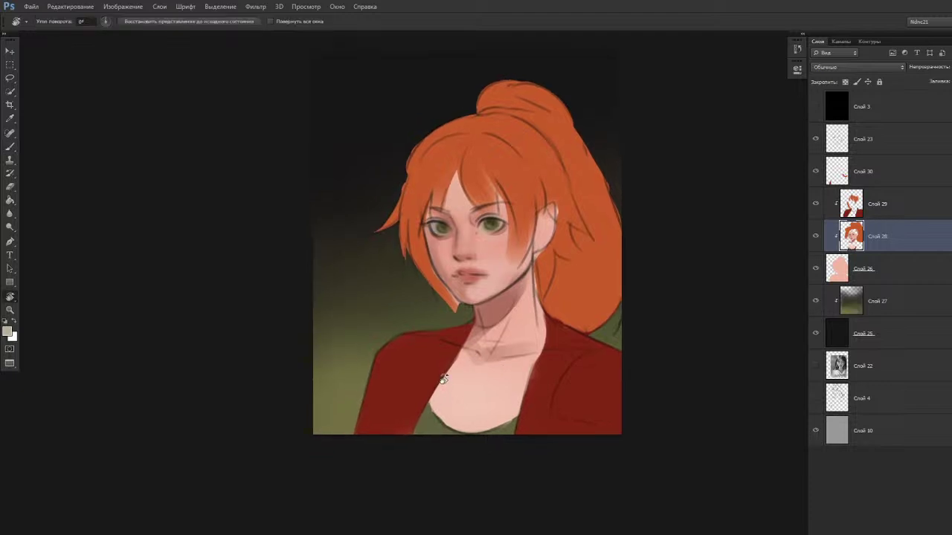
{"action": "scroll", "coordinate": [444, 379], "scroll_direction": "down", "scroll_amount": 1}
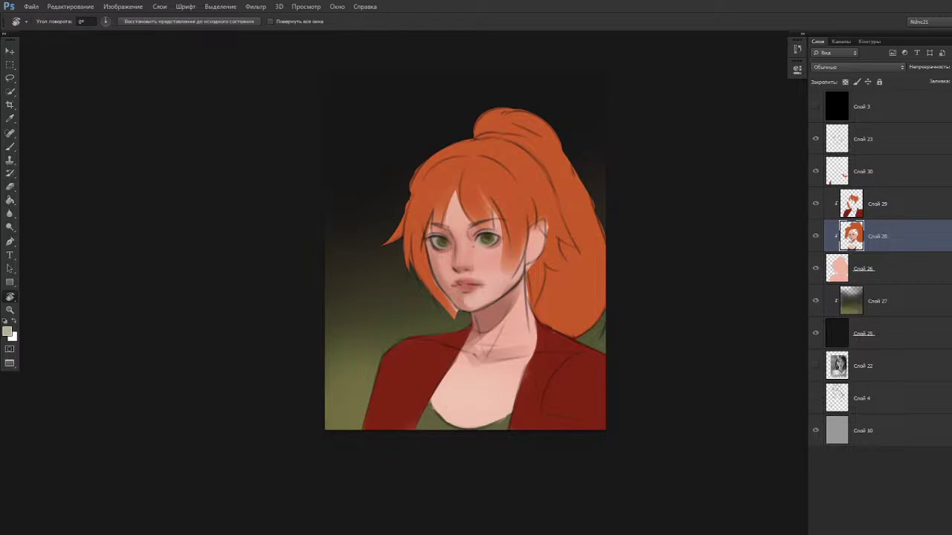
{"action": "key", "text": "b"}
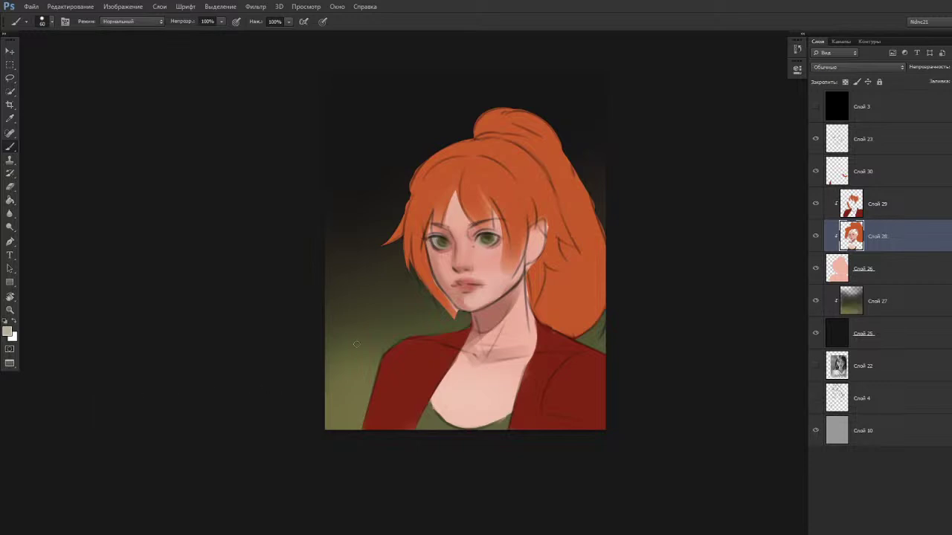
{"action": "left_click_drag", "start_coordinate": [432, 356], "coordinate": [473, 347]}
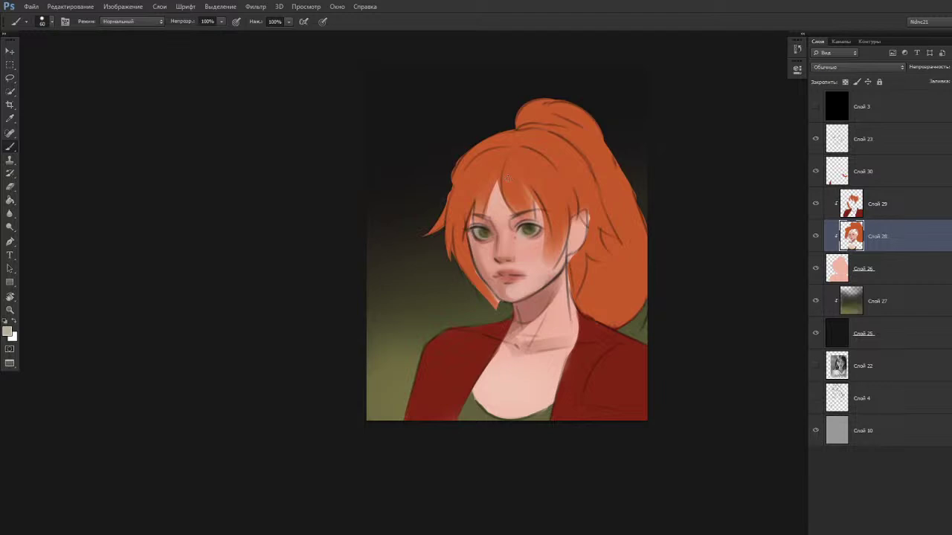
{"action": "left_click_drag", "start_coordinate": [293, 348], "coordinate": [264, 325]}
{"action": "key", "text": "r"}
{"action": "left_click_drag", "start_coordinate": [295, 370], "coordinate": [287, 411]}
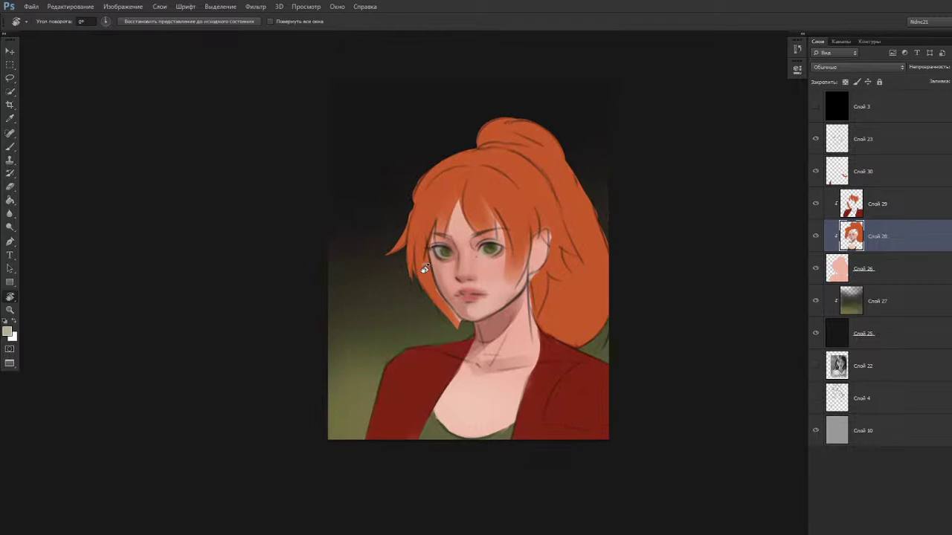
{"action": "scroll", "coordinate": [439, 272], "scroll_direction": "up", "scroll_amount": 1}
{"action": "left_click_drag", "start_coordinate": [487, 307], "coordinate": [485, 309]}
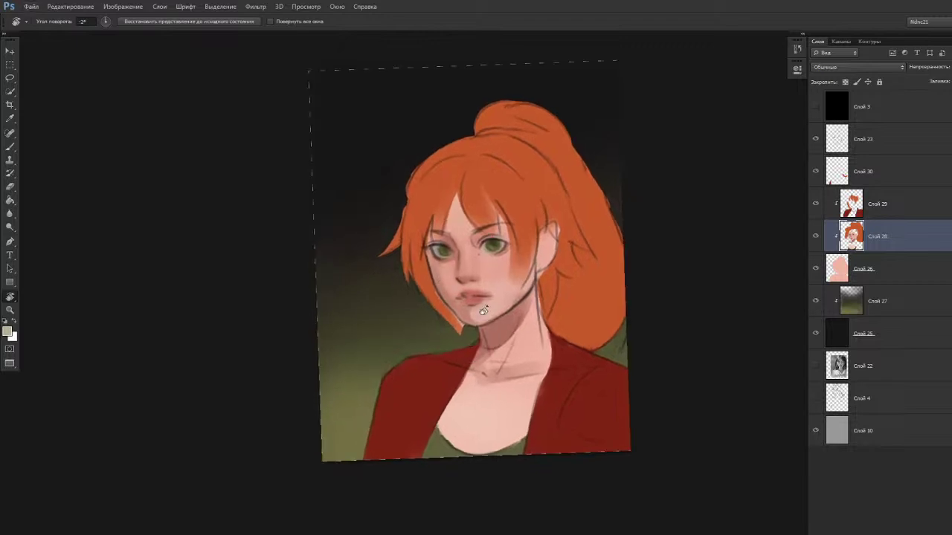
{"action": "key", "text": "Escape"}
Create a new layer above Слой 29 and clip it to the layers below.
{"action": "left_click", "coordinate": [871, 212]}
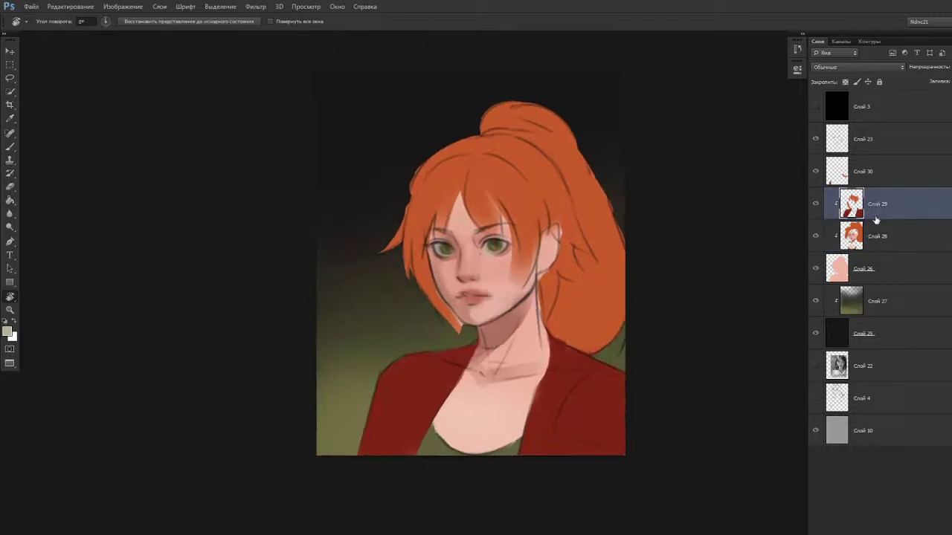
{"action": "key", "text": "ctrl+shift+alt+n"}
{"action": "left_click", "coordinate": [875, 213], "text": "alt"}
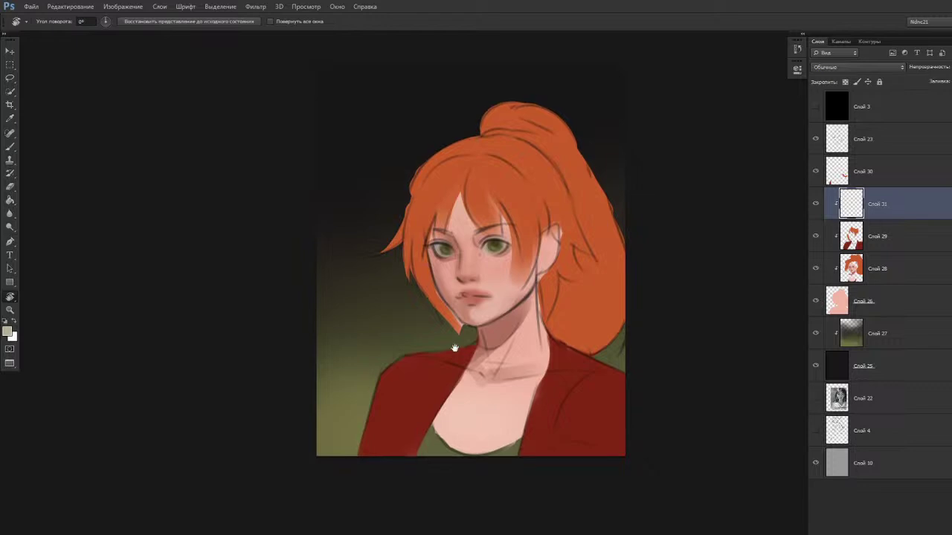
Sample the hair orange and clean up the tip of the front strand beside the chin.
{"action": "left_click_drag", "start_coordinate": [408, 377], "coordinate": [378, 354]}
{"action": "key", "text": "b"}
{"action": "left_click", "coordinate": [434, 273], "text": "alt"}
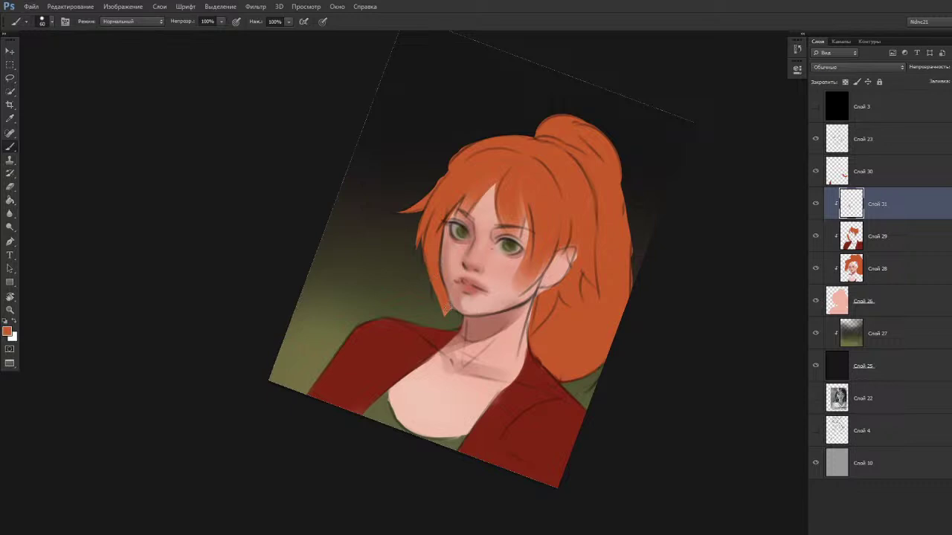
{"action": "key", "text": "r"}
{"action": "left_click_drag", "start_coordinate": [547, 179], "coordinate": [525, 161]}
{"action": "left_click_drag", "start_coordinate": [424, 299], "coordinate": [426, 305]}
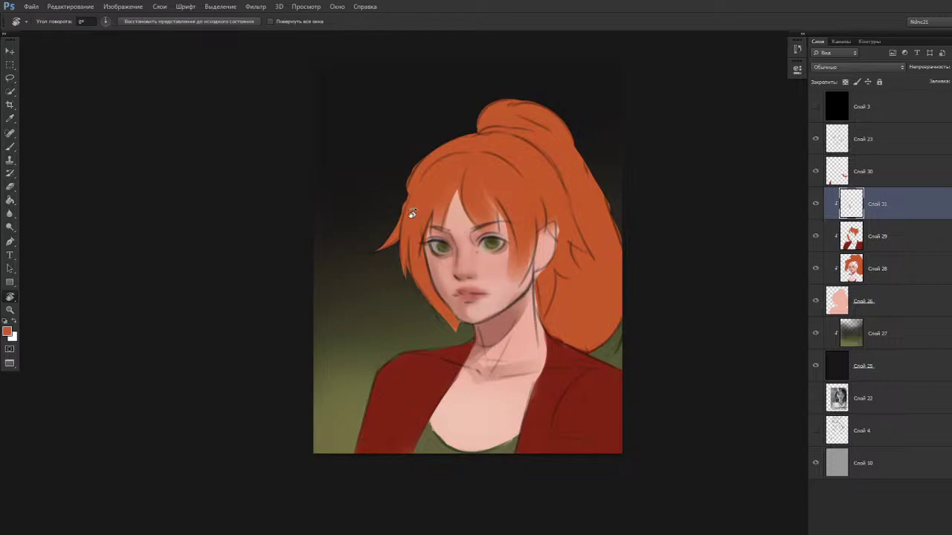
{"action": "left_click_drag", "start_coordinate": [406, 350], "coordinate": [409, 359]}
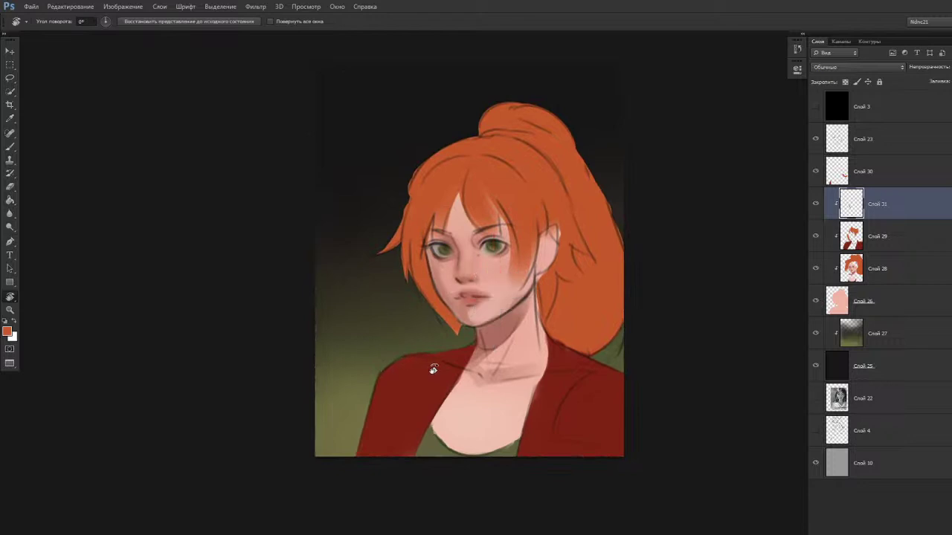
Sample a darker pink from the neck and paint soft shading across the chest above the undershirt neckline with a larger brush.
{"action": "key", "text": "b"}
{"action": "left_click", "coordinate": [499, 363], "text": "alt"}
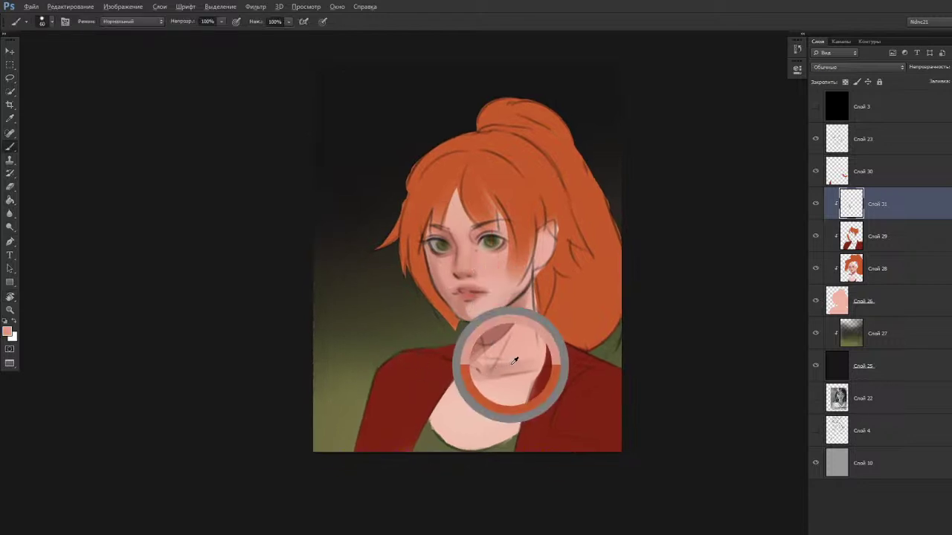
{"action": "key", "text": "bracketright"}
{"action": "key", "text": "bracketright"}
{"action": "mouse_move", "coordinate": [461, 443]}
{"action": "left_mouse_down"}
{"action": "mouse_move", "coordinate": [518, 419]}
{"action": "mouse_move", "coordinate": [446, 419]}
{"action": "mouse_move", "coordinate": [511, 415]}
{"action": "mouse_move", "coordinate": [489, 431]}
{"action": "mouse_move", "coordinate": [525, 403]}
{"action": "mouse_move", "coordinate": [491, 429]}
{"action": "mouse_move", "coordinate": [525, 406]}
{"action": "left_mouse_up"}
{"action": "key", "text": "ctrl+z"}
{"action": "key", "text": "ctrl+z"}
{"action": "key", "text": "ctrl+z"}
{"action": "mouse_move", "coordinate": [486, 431]}
{"action": "left_mouse_down"}
{"action": "mouse_move", "coordinate": [513, 415]}
{"action": "mouse_move", "coordinate": [526, 429]}
{"action": "mouse_move", "coordinate": [526, 417]}
{"action": "left_mouse_up"}
{"action": "key", "text": "r"}
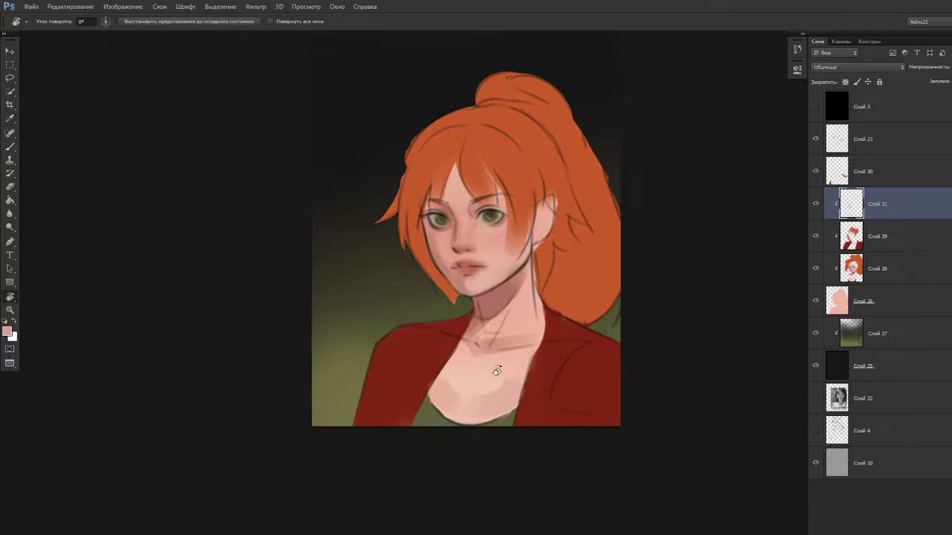
Sample the jacket red, darken it, and paint shadows on the shoulder and sleeve below the ponytail.
{"action": "key", "text": "b"}
{"action": "left_click", "coordinate": [606, 368], "text": "alt"}
{"action": "key", "text": "n"}
{"action": "left_click", "coordinate": [642, 183]}
{"action": "left_click", "coordinate": [665, 224]}
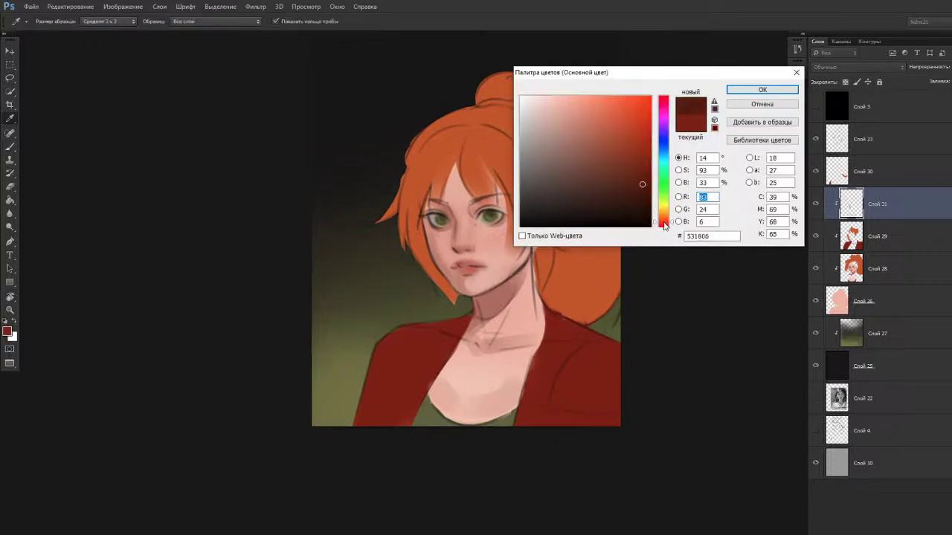
{"action": "left_click", "coordinate": [763, 89]}
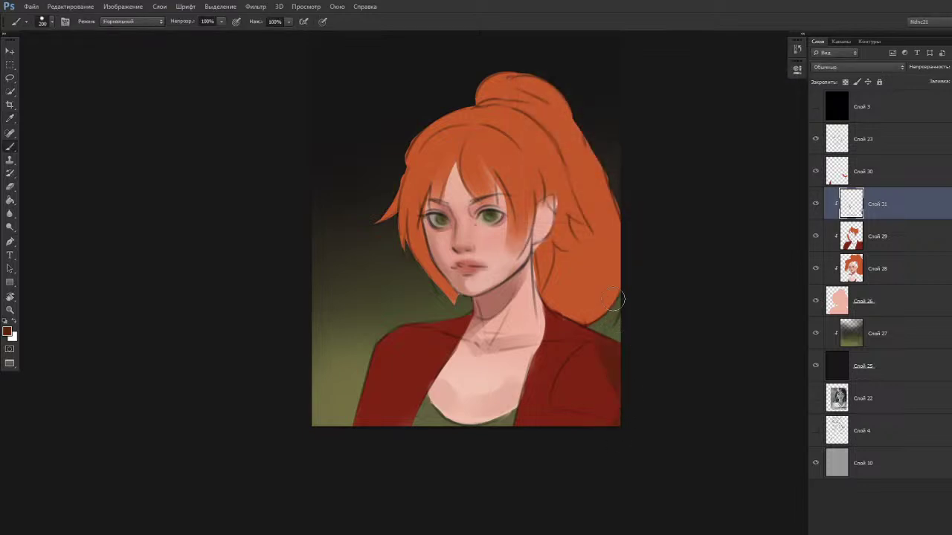
{"action": "mouse_move", "coordinate": [598, 367]}
{"action": "left_mouse_down"}
{"action": "mouse_move", "coordinate": [535, 372]}
{"action": "mouse_move", "coordinate": [556, 364]}
{"action": "mouse_move", "coordinate": [536, 372]}
{"action": "mouse_move", "coordinate": [503, 358]}
{"action": "left_mouse_up"}
{"action": "key", "text": "ctrl+z"}
{"action": "left_click", "coordinate": [551, 398], "text": "alt"}
{"action": "mouse_move", "coordinate": [589, 349]}
{"action": "left_mouse_down"}
{"action": "mouse_move", "coordinate": [583, 366]}
{"action": "mouse_move", "coordinate": [620, 371]}
{"action": "left_mouse_up"}
{"action": "left_click_drag", "start_coordinate": [483, 224], "coordinate": [497, 226]}
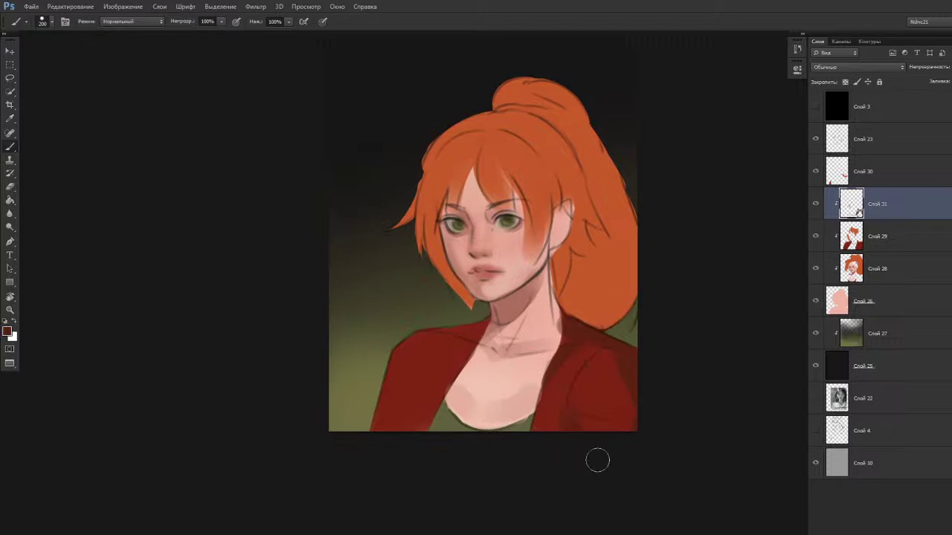
Blend the shadows on the sleeve and collar below the ponytail with sampled jacket reds.
{"action": "left_click", "coordinate": [594, 424], "text": "alt"}
{"action": "left_click_drag", "start_coordinate": [574, 484], "coordinate": [575, 484]}
{"action": "left_click", "coordinate": [560, 333], "text": "alt"}
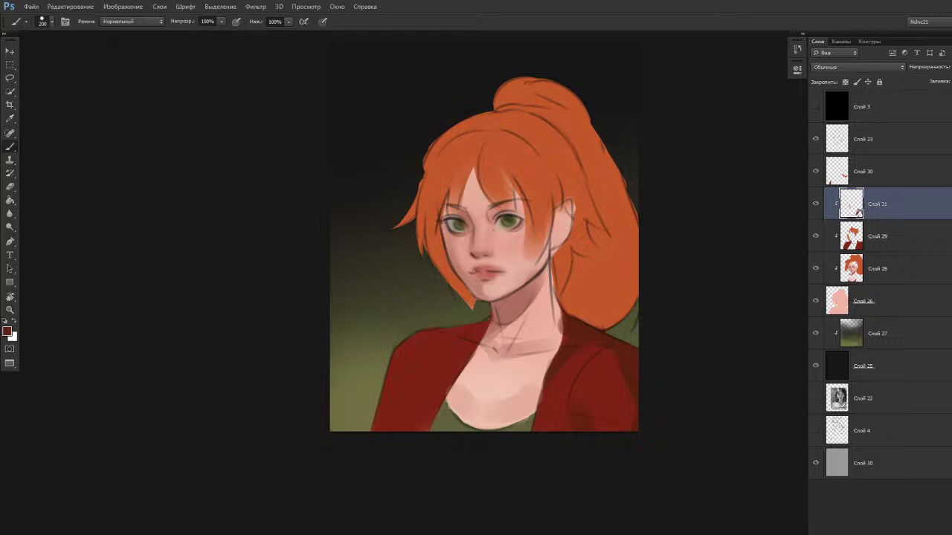
{"action": "left_click_drag", "start_coordinate": [338, 319], "coordinate": [341, 322]}
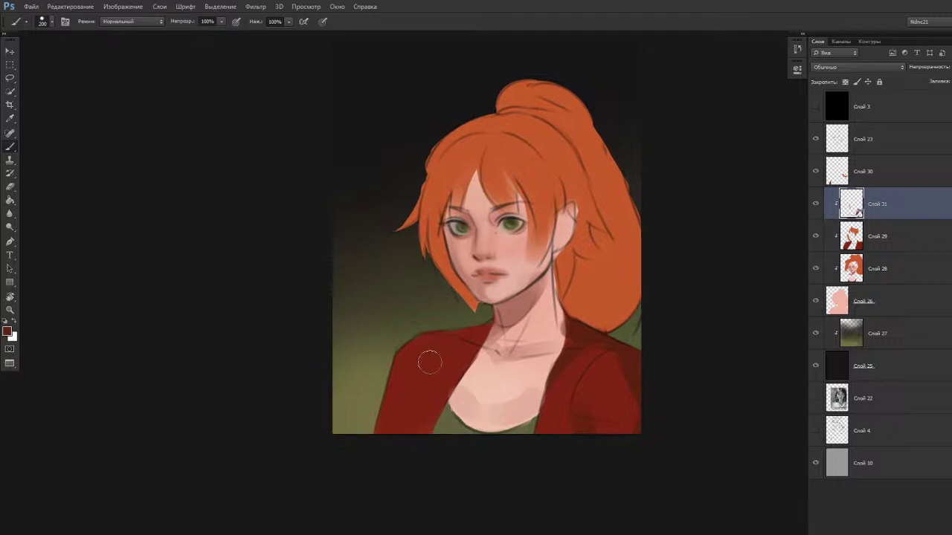
Shade the opposite side of the jacket, away from the ponytail, with sampled dark reds and a 250-size brush.
{"action": "left_click", "coordinate": [620, 398], "text": "alt"}
{"action": "key", "text": "bracketright"}
{"action": "left_click_drag", "start_coordinate": [407, 434], "coordinate": [432, 422]}
{"action": "key", "text": "ctrl+z"}
{"action": "left_click", "coordinate": [637, 376], "text": "alt"}
{"action": "key", "text": "bracketright"}
{"action": "key", "text": "bracketleft"}
{"action": "left_click_drag", "start_coordinate": [451, 468], "coordinate": [448, 472]}
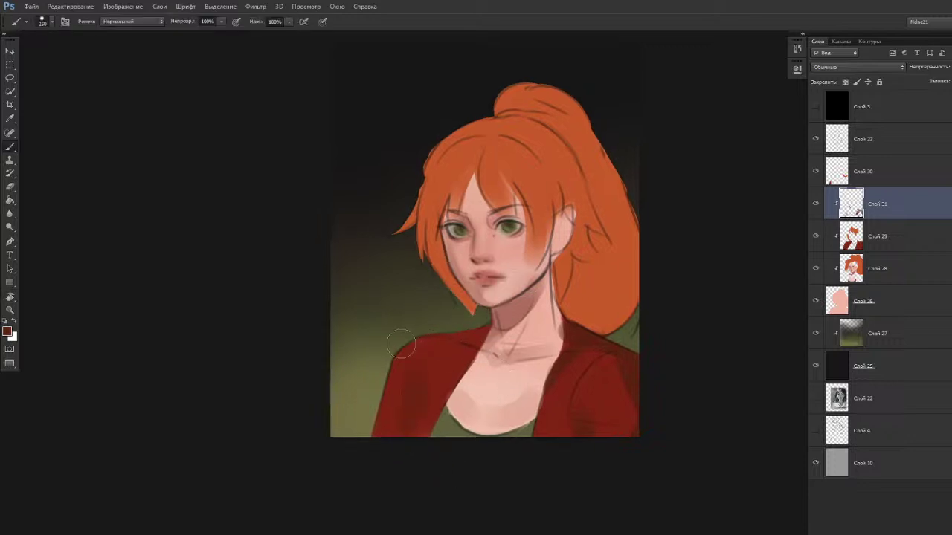
Make the background gradient layer Слой 27 active.
{"action": "key", "text": "space"}
{"action": "left_click_drag", "start_coordinate": [442, 383], "coordinate": [416, 433]}
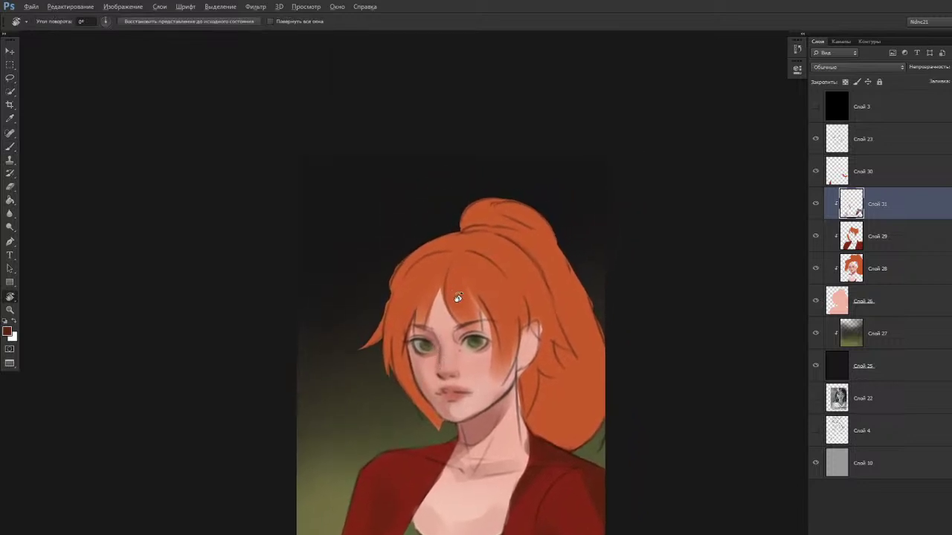
{"action": "scroll", "coordinate": [458, 298], "scroll_direction": "down", "scroll_amount": 1}
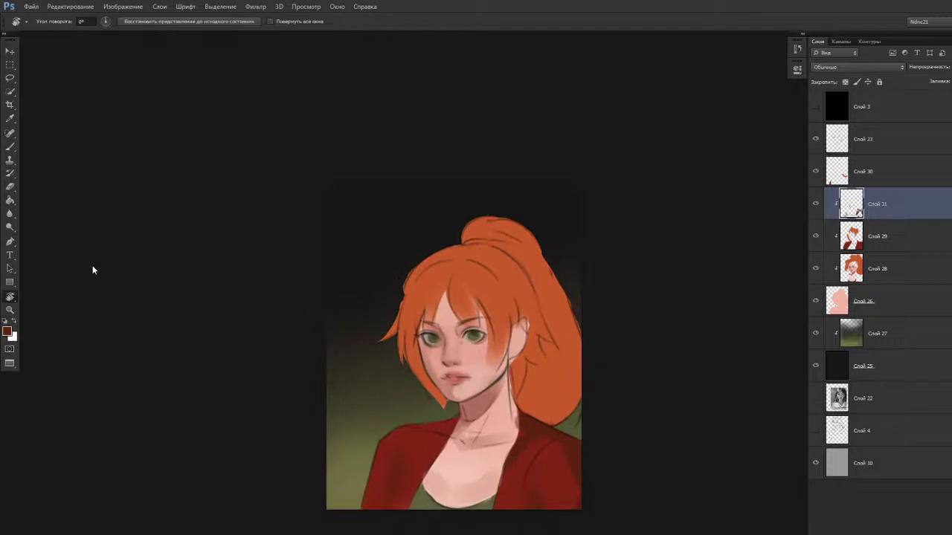
{"action": "left_click_drag", "start_coordinate": [474, 314], "coordinate": [476, 311]}
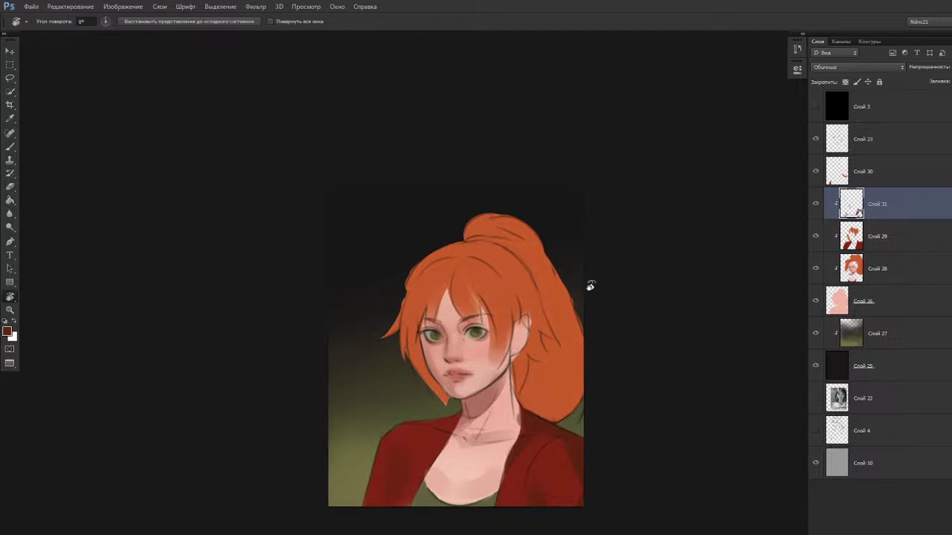
{"action": "left_click", "coordinate": [892, 334]}
Try a dark brown tone over the background beside the hair with a 700-size brush on Слой 27.
{"action": "left_click_drag", "start_coordinate": [347, 388], "coordinate": [354, 378]}
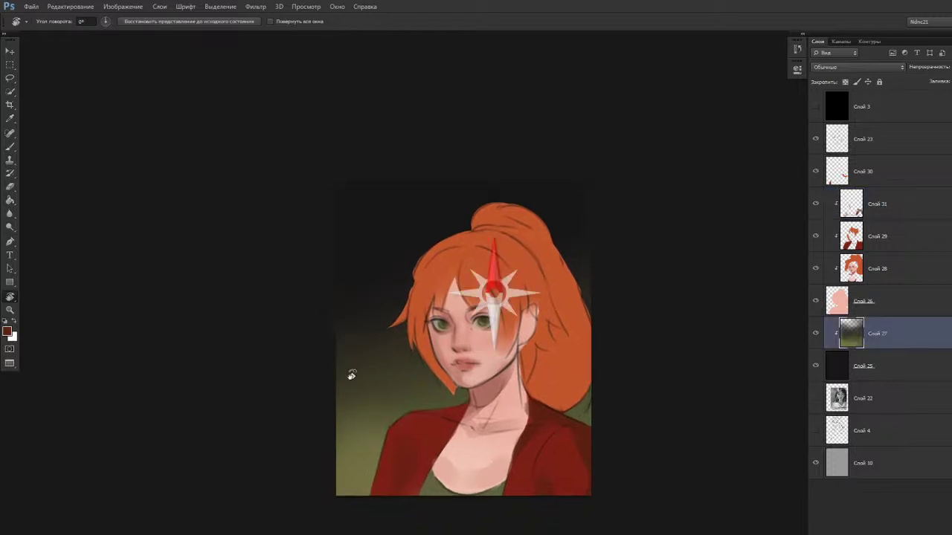
{"action": "key", "text": "b"}
{"action": "left_click", "coordinate": [383, 362], "text": "alt"}
{"action": "key", "text": "]"}
{"action": "key", "text": "]"}
{"action": "key", "text": "]"}
{"action": "left_click_drag", "start_coordinate": [374, 316], "coordinate": [401, 277]}
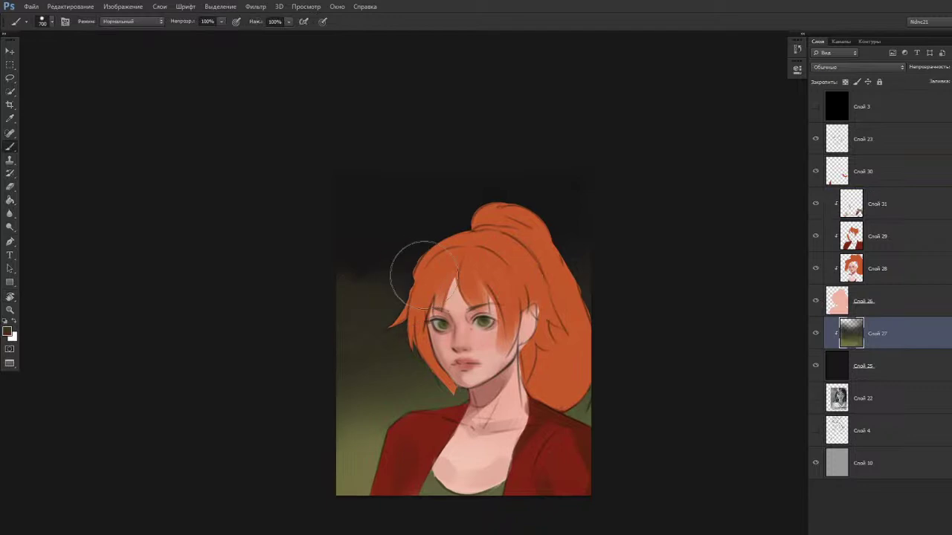
{"action": "left_click", "coordinate": [403, 326], "text": "ctrl"}
{"action": "left_click", "coordinate": [874, 337]}
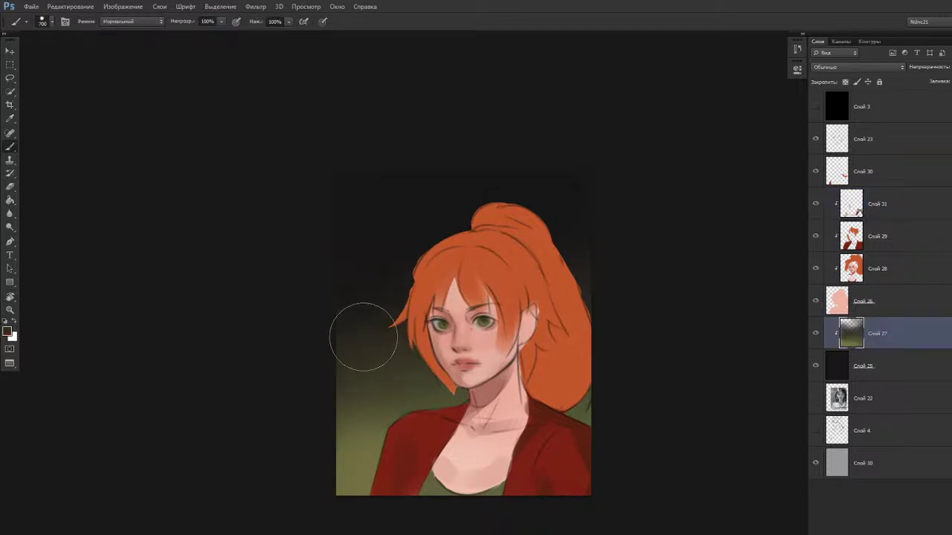
Darken the background beside the front of the hair with sampled near-black tones, reducing the brush size to 300.
{"action": "mouse_move", "coordinate": [374, 273]}
{"action": "left_mouse_down"}
{"action": "mouse_move", "coordinate": [435, 279]}
{"action": "mouse_move", "coordinate": [425, 283]}
{"action": "mouse_move", "coordinate": [390, 264]}
{"action": "mouse_move", "coordinate": [443, 245]}
{"action": "left_mouse_up"}
{"action": "left_click", "coordinate": [412, 370], "text": "alt"}
{"action": "left_click_drag", "start_coordinate": [408, 370], "coordinate": [395, 365]}
{"action": "key", "text": "ctrl+z"}
{"action": "key", "text": "["}
{"action": "key", "text": "["}
{"action": "key", "text": "["}
{"action": "key", "text": "["}
{"action": "left_click", "coordinate": [375, 299], "text": "alt"}
{"action": "left_click_drag", "start_coordinate": [375, 299], "coordinate": [392, 320]}
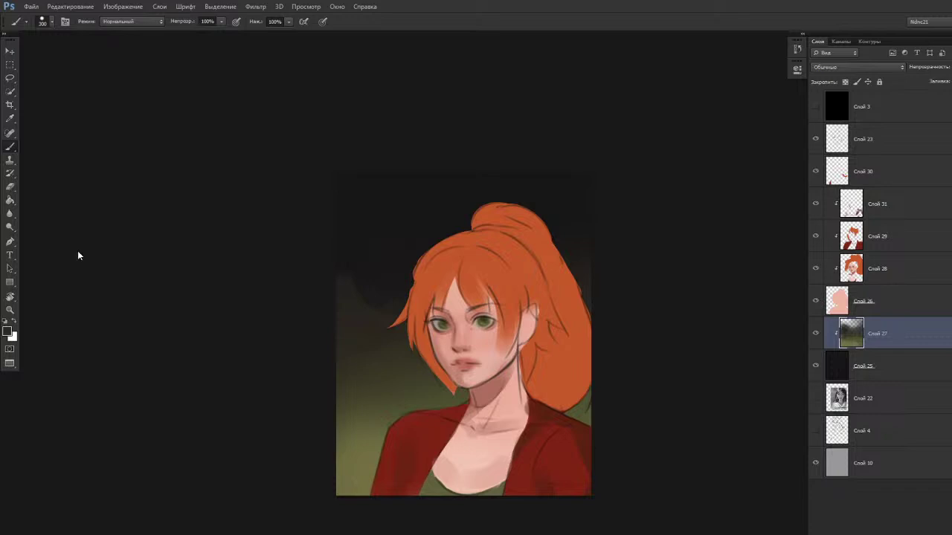
Enlarge the brush and soften the dark background around the front of the hair with sampled background tones.
{"action": "left_click_drag", "start_coordinate": [399, 315], "coordinate": [401, 311]}
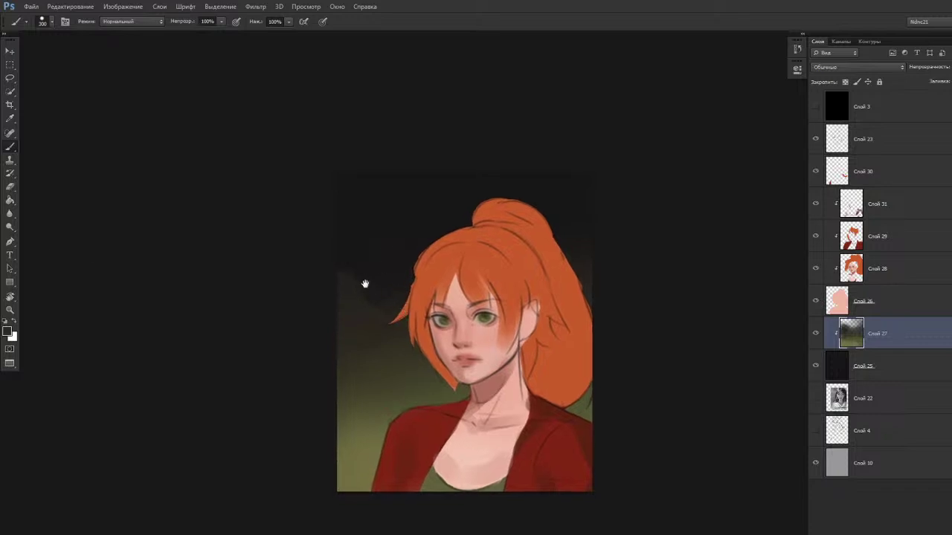
{"action": "mouse_move", "coordinate": [592, 270]}
{"action": "left_mouse_down"}
{"action": "mouse_move", "coordinate": [550, 206]}
{"action": "mouse_move", "coordinate": [588, 257]}
{"action": "left_mouse_up"}
{"action": "key", "text": "bracketright"}
{"action": "key", "text": "bracketright"}
{"action": "key", "text": "bracketright"}
{"action": "left_click", "coordinate": [391, 245], "text": "alt"}
{"action": "left_click", "coordinate": [384, 363], "text": "alt"}
{"action": "left_click", "coordinate": [393, 340], "text": "alt"}
{"action": "left_click", "coordinate": [406, 269], "text": "alt"}
{"action": "left_click", "coordinate": [417, 301], "text": "alt"}
{"action": "left_click", "coordinate": [408, 284]}
{"action": "key", "text": "ctrl+z"}
Blend the background from the dark area beside the hair down to the green above the shoulder with sampled tones.
{"action": "left_click", "coordinate": [388, 304], "text": "alt"}
{"action": "left_click", "coordinate": [421, 258], "text": "alt"}
{"action": "left_click", "coordinate": [394, 349], "text": "alt"}
{"action": "left_click", "coordinate": [387, 394], "text": "alt"}
{"action": "left_click", "coordinate": [355, 462], "text": "alt"}
{"action": "left_click", "coordinate": [357, 436], "text": "alt"}
{"action": "left_click", "coordinate": [346, 409], "text": "alt"}
{"action": "key", "text": "bracketright"}
{"action": "key", "text": "r"}
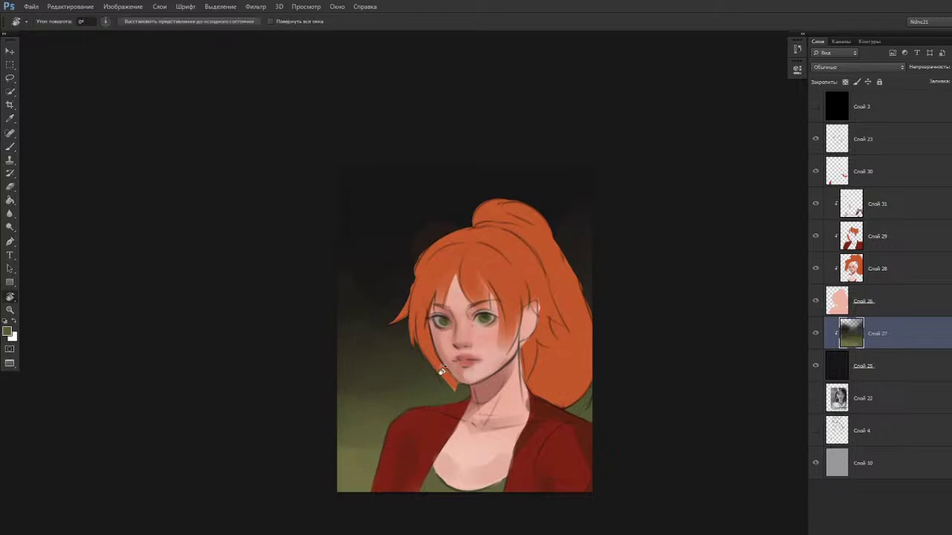
Smooth the background from the dark area beside the hair to the green above the shoulder with sampled tones, using brush sizes 500 and 300.
{"action": "key", "text": "b"}
{"action": "left_click", "coordinate": [402, 258], "text": "alt"}
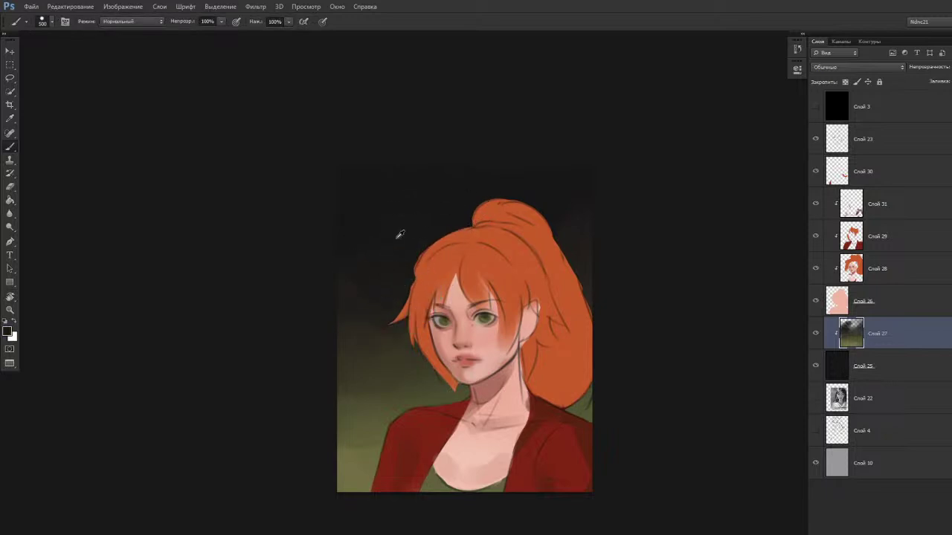
{"action": "left_click_drag", "start_coordinate": [439, 329], "coordinate": [444, 327]}
{"action": "key", "text": "r"}
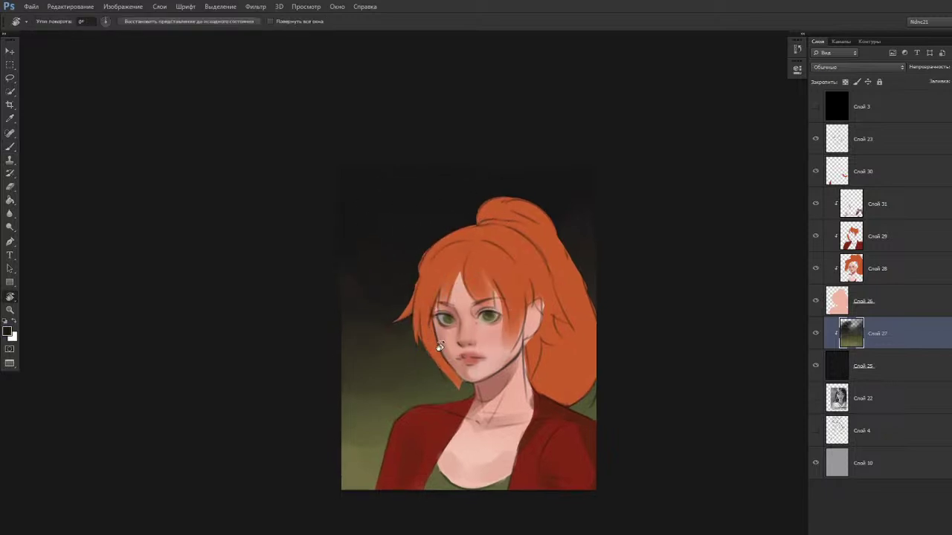
{"action": "key", "text": "b"}
{"action": "left_click", "coordinate": [396, 411], "text": "alt"}
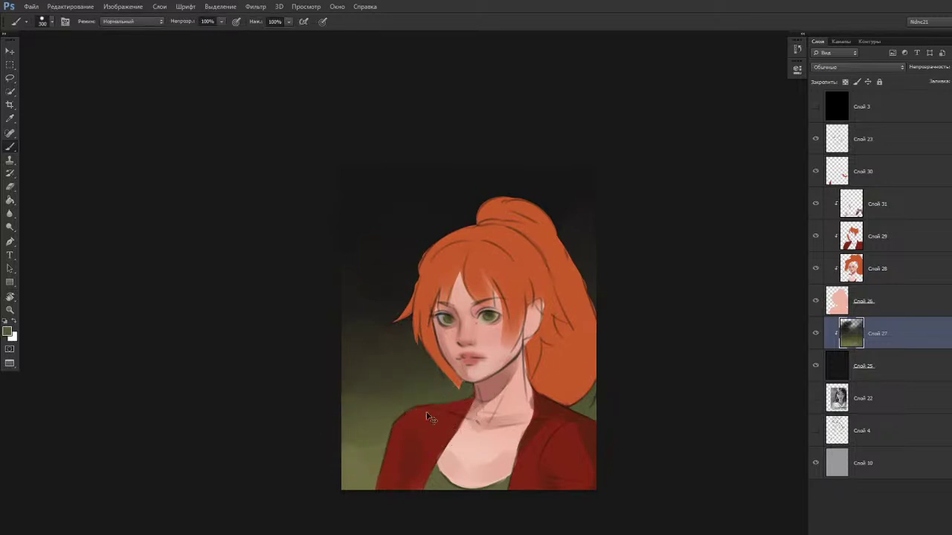
{"action": "key", "text": "r"}
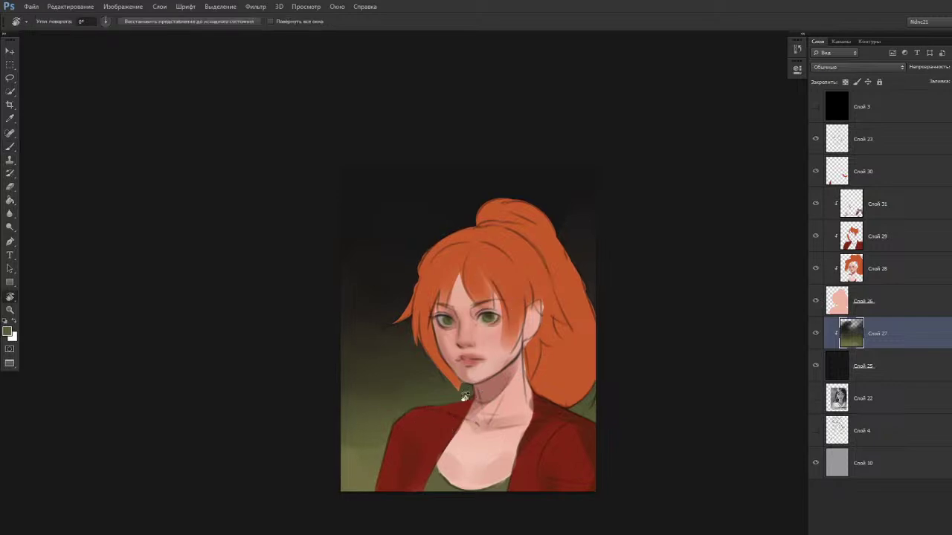
{"action": "left_click", "coordinate": [437, 432]}
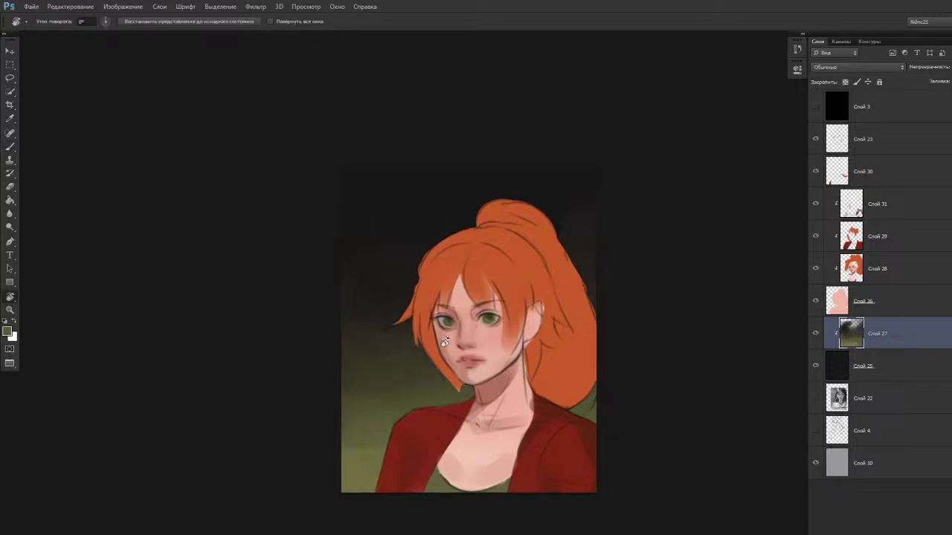
{"action": "scroll", "coordinate": [601, 252], "scroll_direction": "up", "scroll_amount": 1}
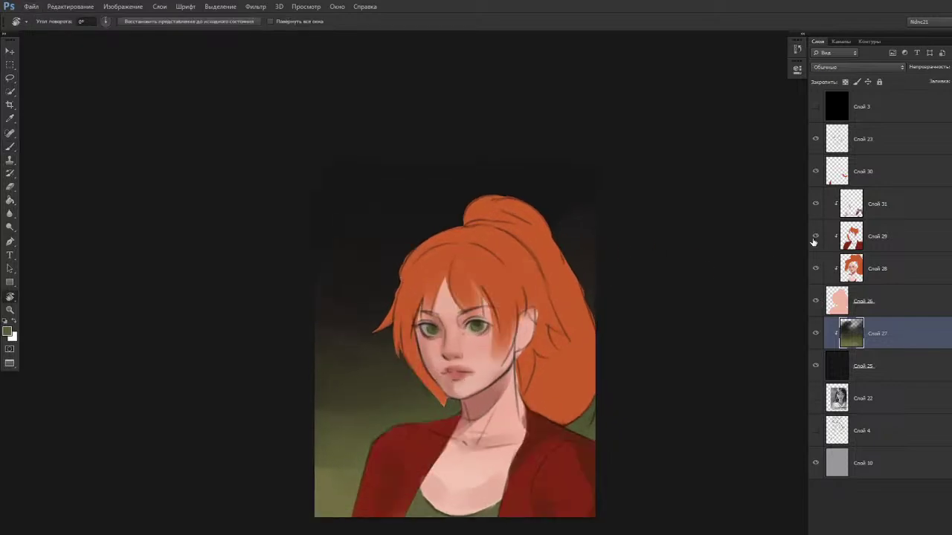
Clean up the front outline of the hair on Слой 26 with a small brush in the hair's orange.
{"action": "left_click", "coordinate": [817, 276]}
{"action": "left_click", "coordinate": [817, 276]}
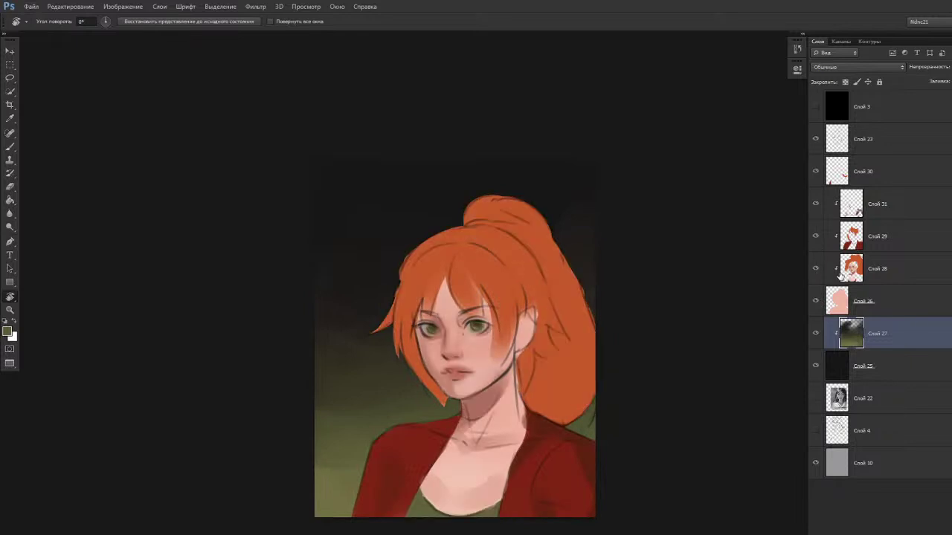
{"action": "left_click", "coordinate": [887, 307]}
{"action": "key", "text": "e"}
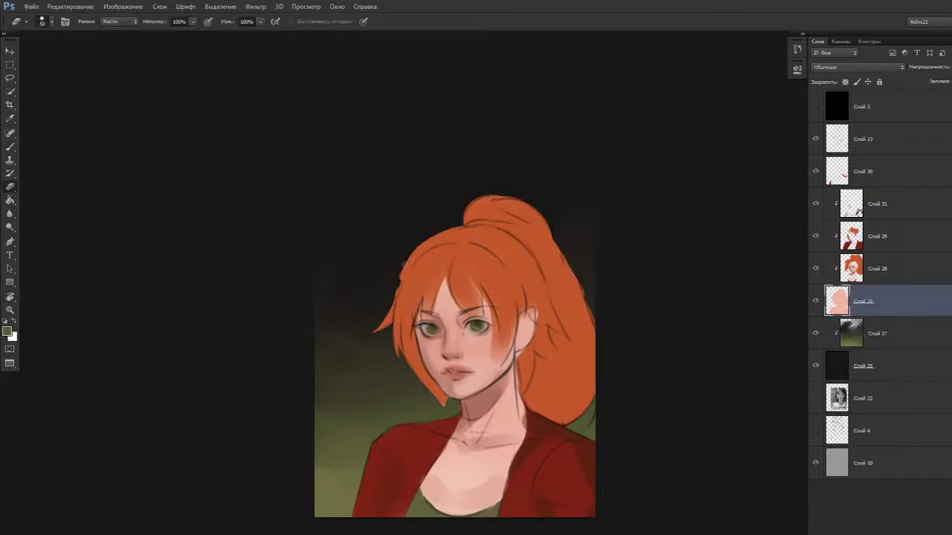
{"action": "key", "text": "b"}
{"action": "key", "text": "bracketleft"}
{"action": "key", "text": "bracketleft"}
{"action": "key", "text": "bracketleft"}
{"action": "key", "text": "bracketleft"}
{"action": "key", "text": "bracketleft"}
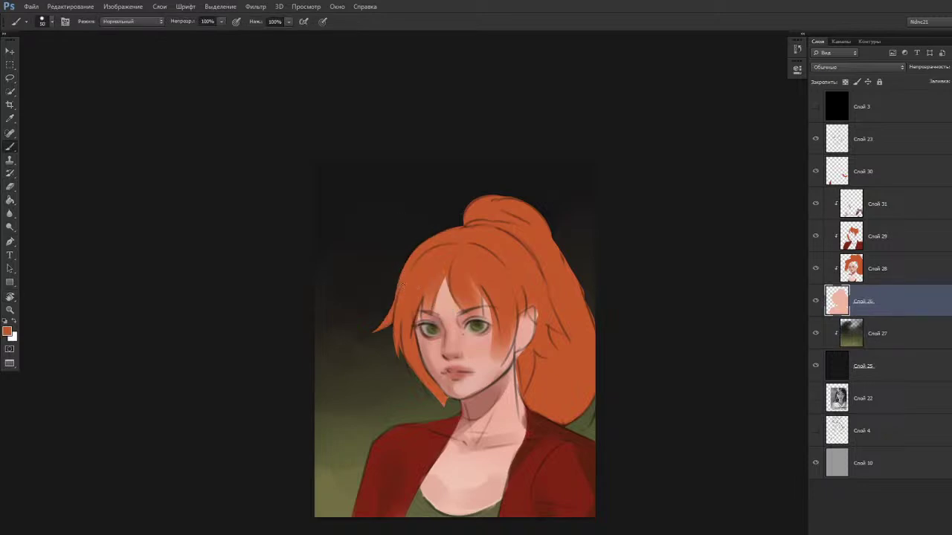
Choose Слой 31 and set the foreground colour to a darker orange-brown based on the hair colour, with a hue of about 23°.
{"action": "left_click", "coordinate": [886, 212]}
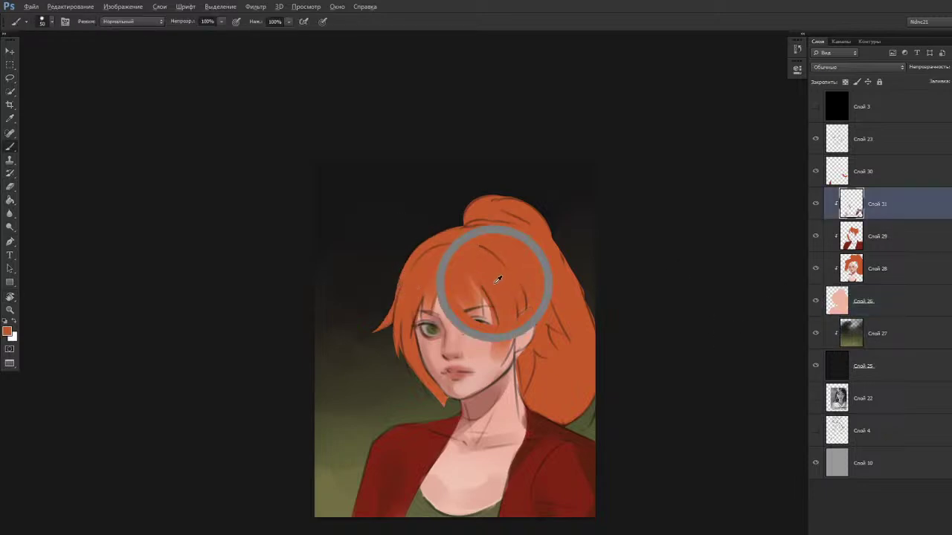
{"action": "key", "text": "n"}
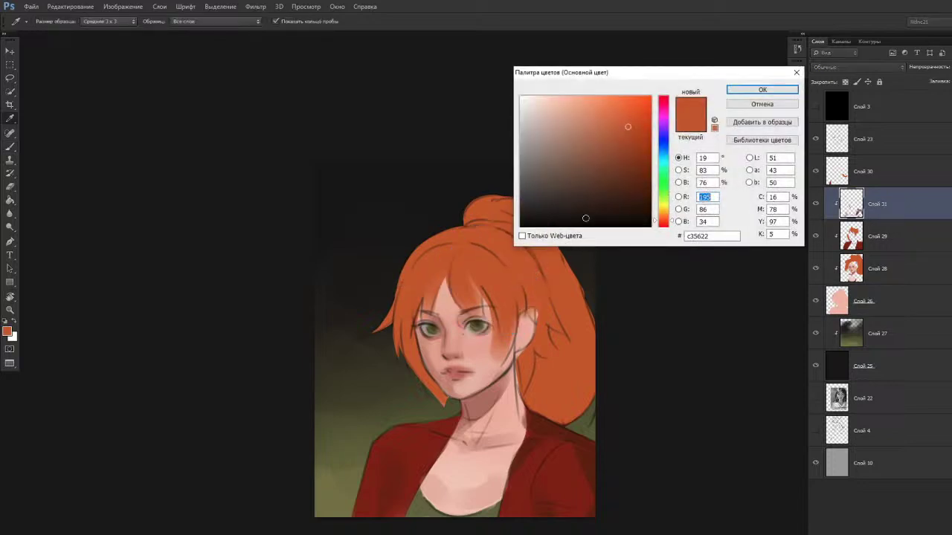
{"action": "left_click", "coordinate": [626, 158]}
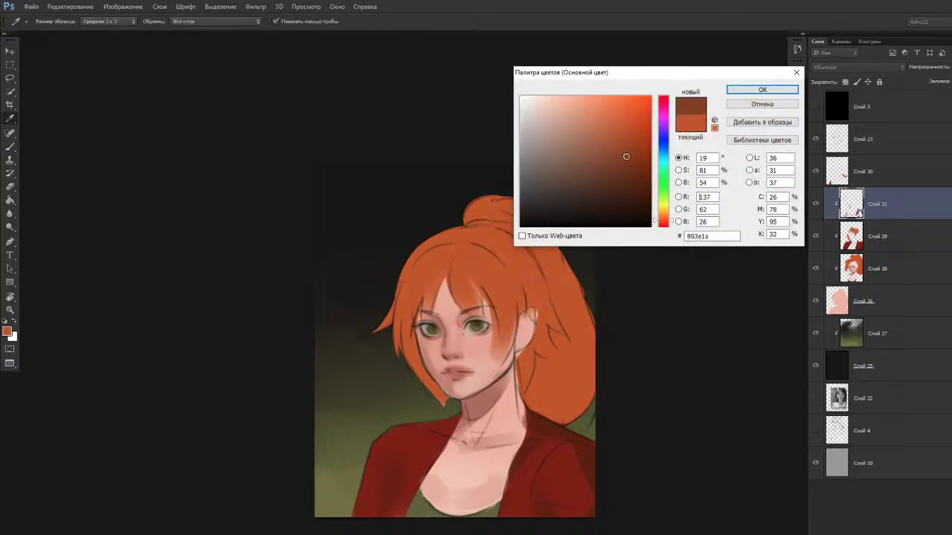
{"action": "left_click", "coordinate": [666, 222]}
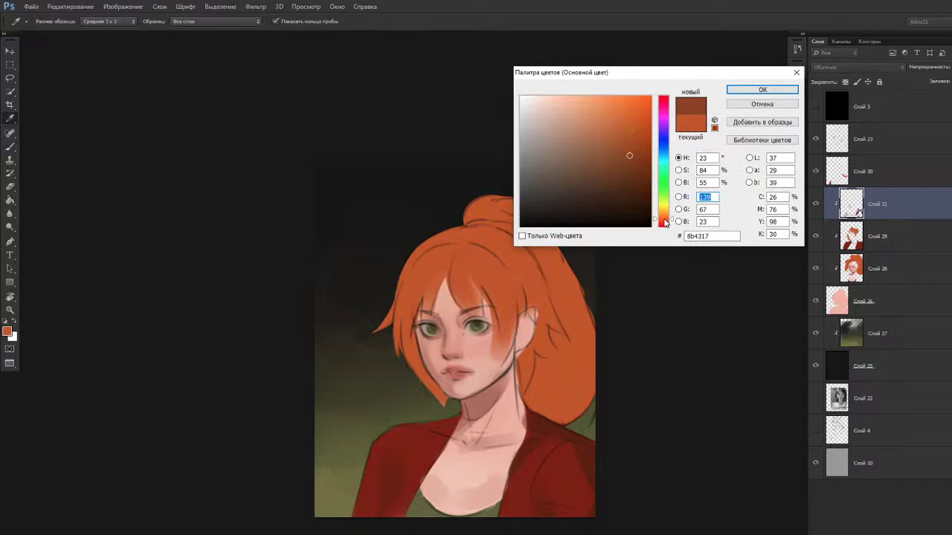
{"action": "left_click", "coordinate": [636, 157]}
{"action": "left_click", "coordinate": [762, 89]}
Set up a different brush at size 1100 and add a new clipped layer directly above Слой 31.
{"action": "key", "text": "b"}
{"action": "right_click", "coordinate": [510, 289]}
{"action": "left_click", "coordinate": [702, 453]}
{"action": "left_click", "coordinate": [710, 215]}
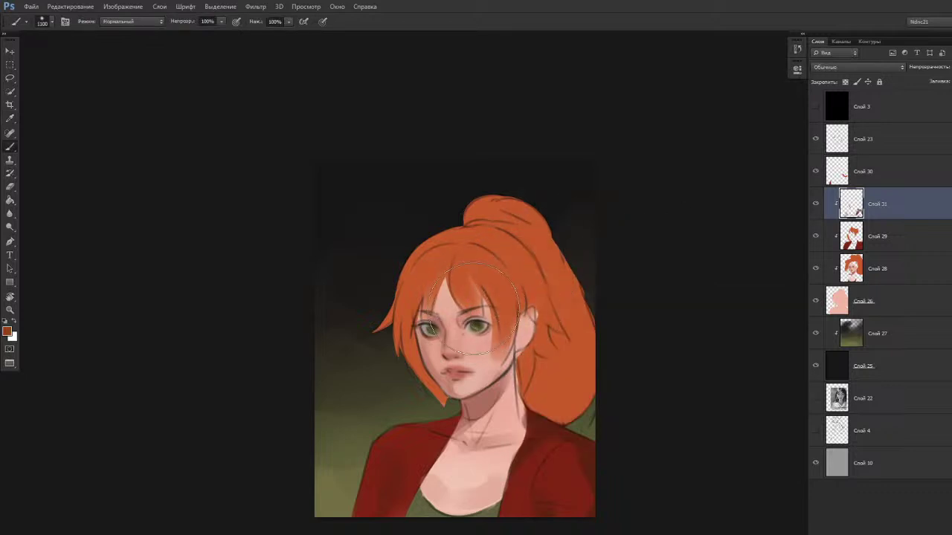
{"action": "key", "text": "ctrl"}
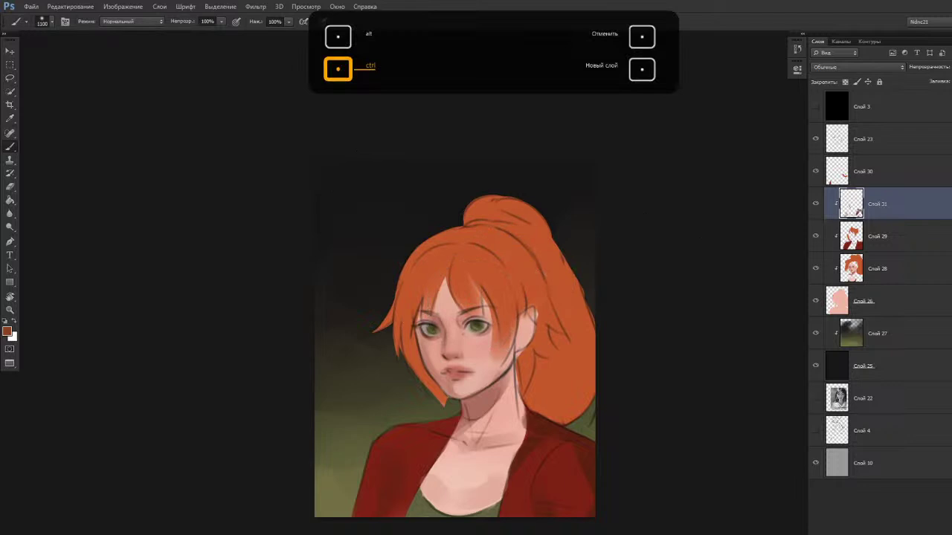
{"action": "key", "text": "ctrl+shift+alt+n"}
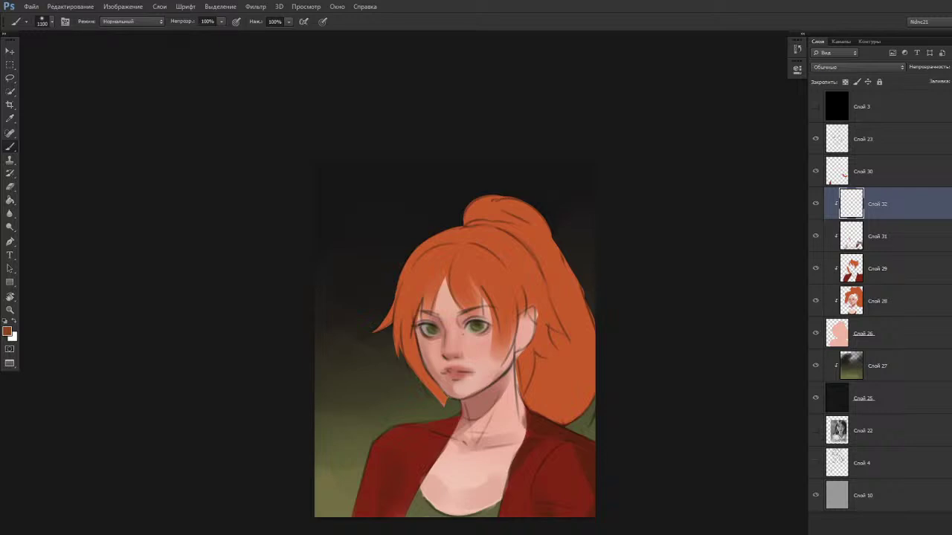
{"action": "key", "text": "super+space"}
{"action": "key", "text": "ctrl+n"}
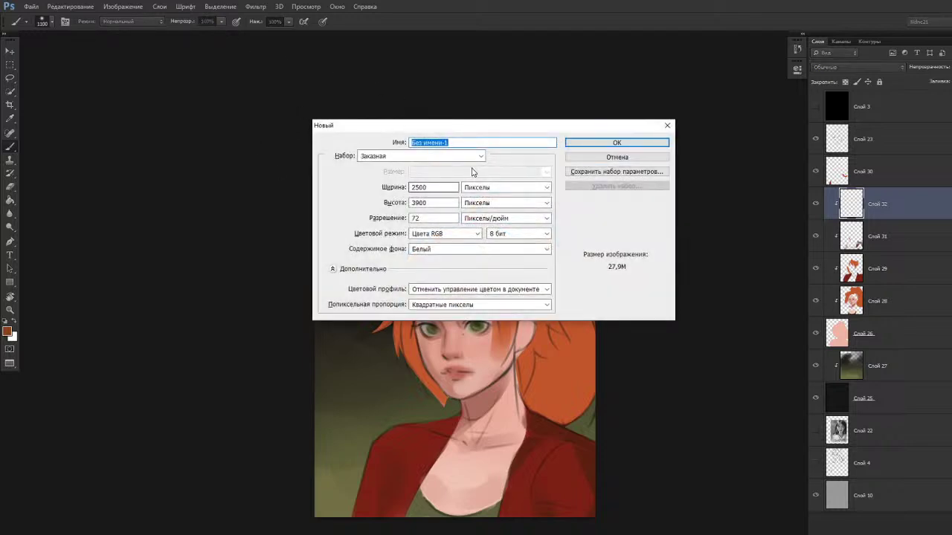
{"action": "left_click", "coordinate": [586, 159]}
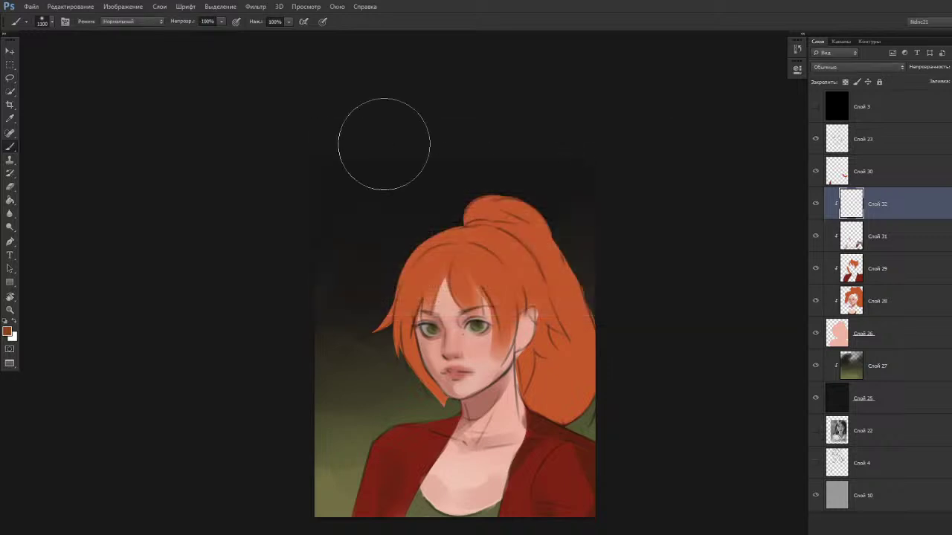
Try adding another, unclipped layer above Слой 32.
{"action": "key", "text": "ctrl+shift+n"}
{"action": "key", "text": "ctrl+shift+alt+n"}
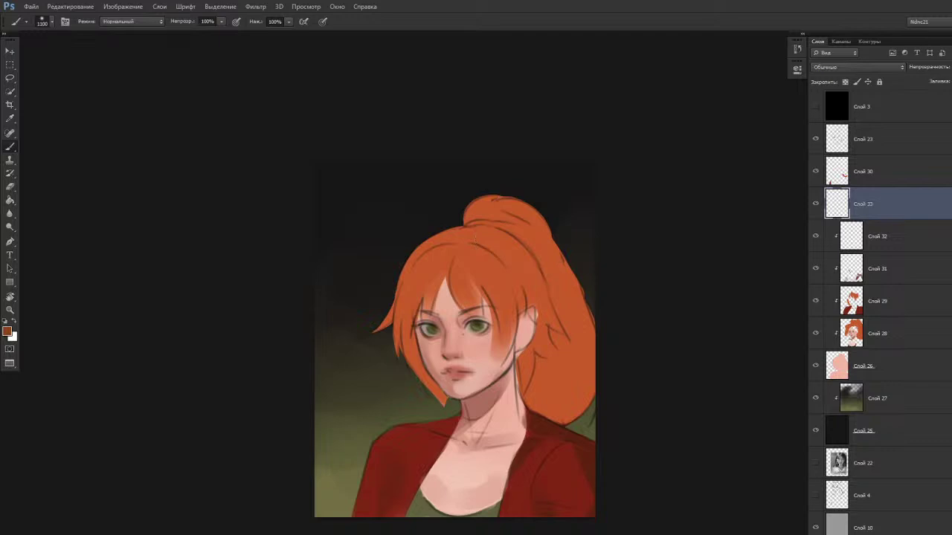
{"action": "key", "text": "ctrl+z"}
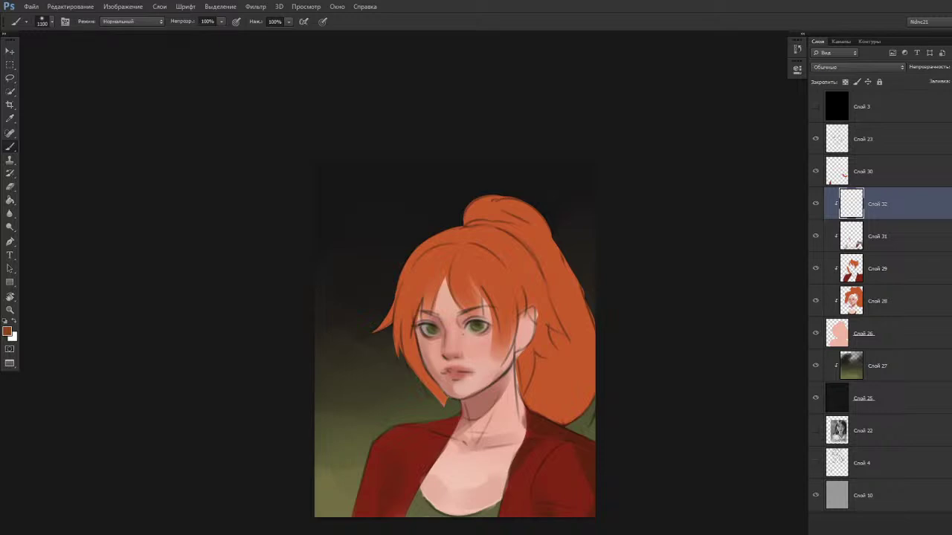
Switch to Wacom Desktop Center and assign the Alt ExpressKey under Все остальные the keystrokes Ctrl+Alt+Shift+T and Ctrl+Alt+Shift+N.
{"action": "key", "text": "alt+Tab"}
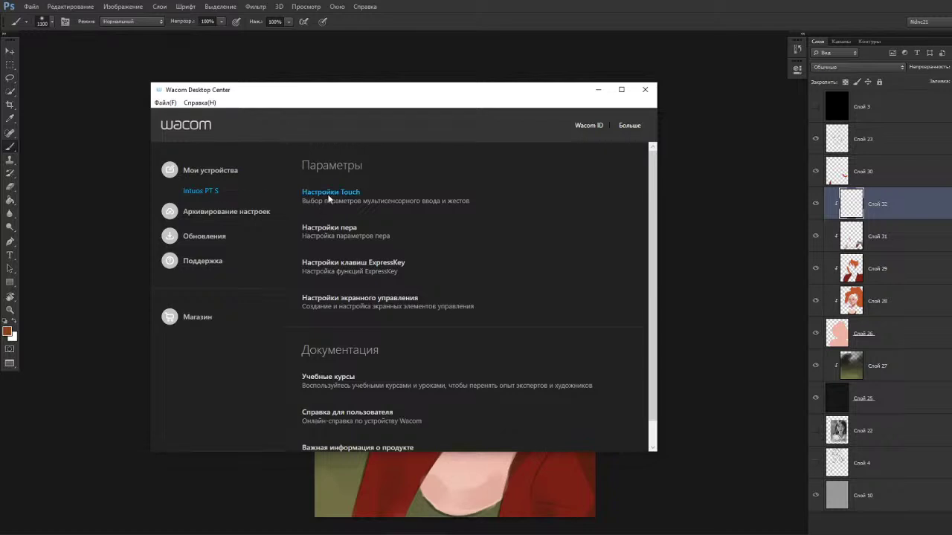
{"action": "left_click", "coordinate": [335, 264]}
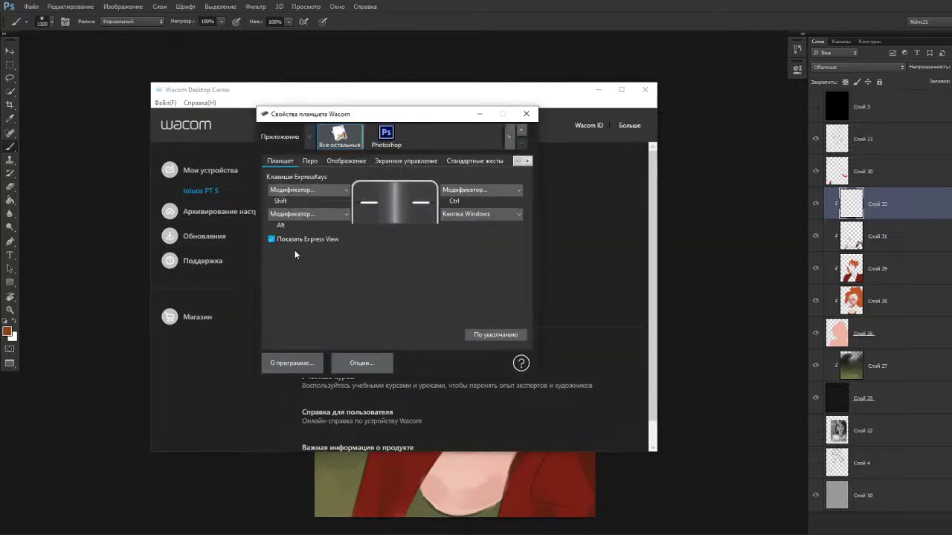
{"action": "left_click", "coordinate": [311, 214]}
{"action": "mouse_move", "coordinate": [314, 242]}
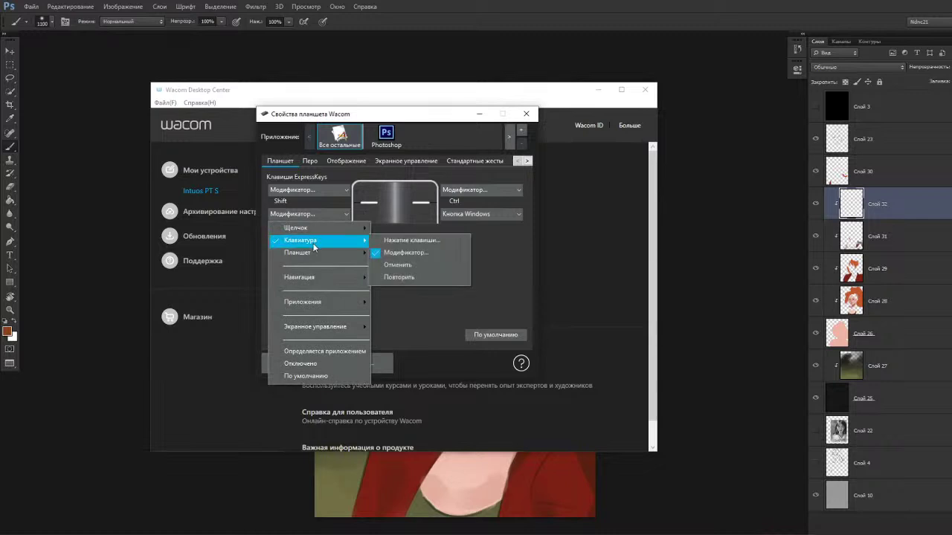
{"action": "left_click", "coordinate": [411, 241]}
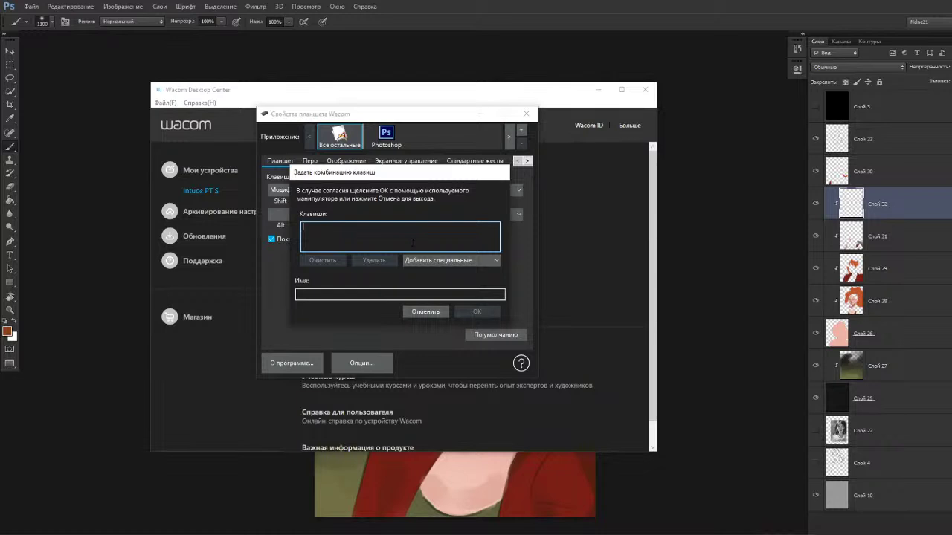
{"action": "key", "text": "ctrl+alt+shift+t"}
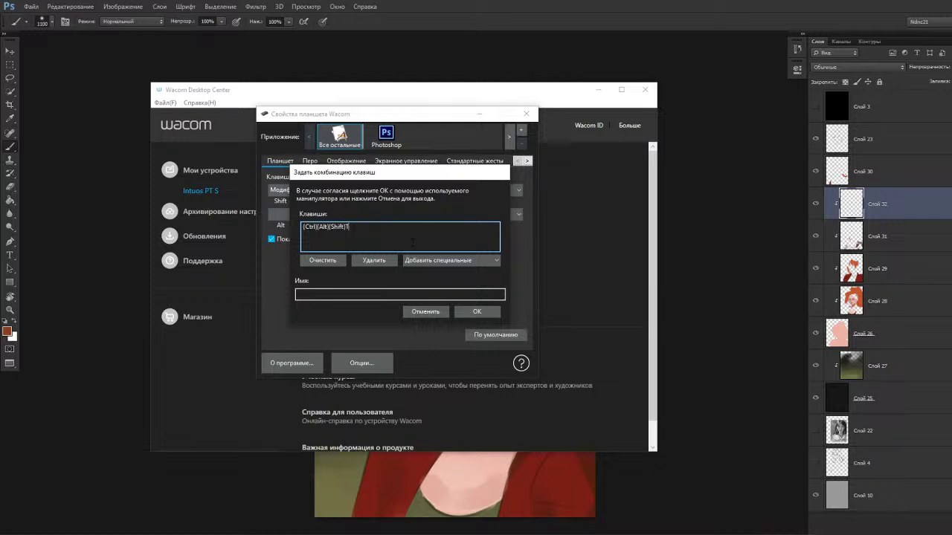
{"action": "key", "text": "ctrl+alt+shift+n"}
{"action": "key", "text": "Caps_Lock"}
{"action": "left_click", "coordinate": [468, 311]}
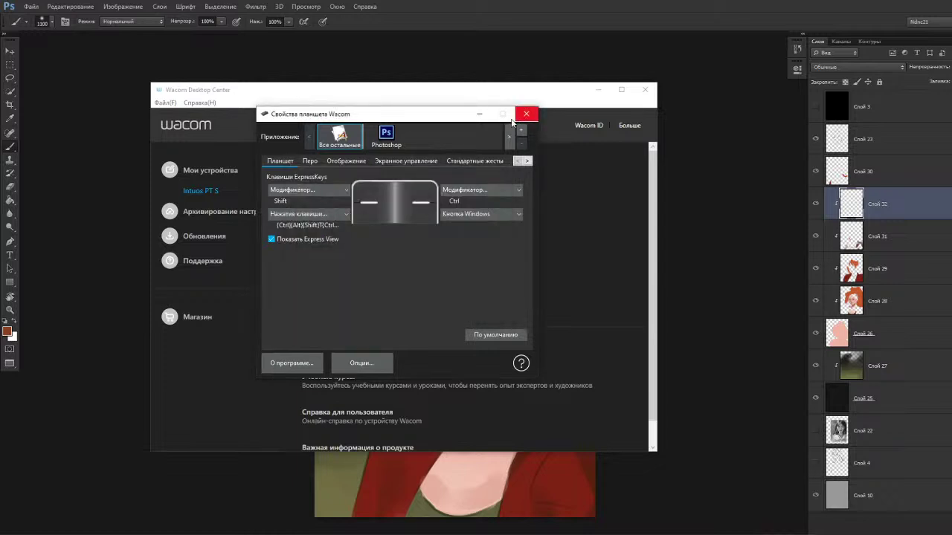
For the Photoshop profile, record the keystrokes Ctrl+Alt+Shift+N and Ctrl+Alt+Shift+T for the Ctrl ExpressKey.
{"action": "left_click", "coordinate": [386, 135]}
{"action": "left_click", "coordinate": [309, 214]}
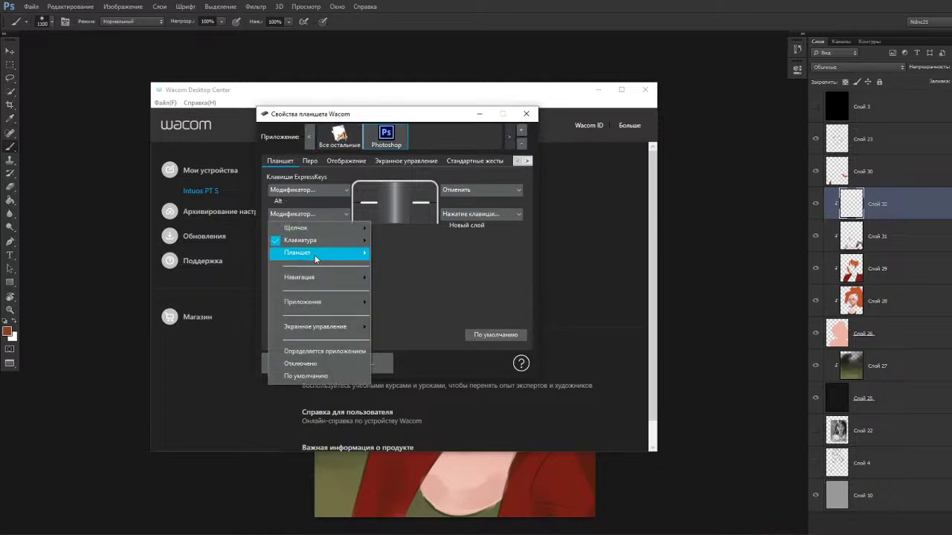
{"action": "mouse_move", "coordinate": [328, 281]}
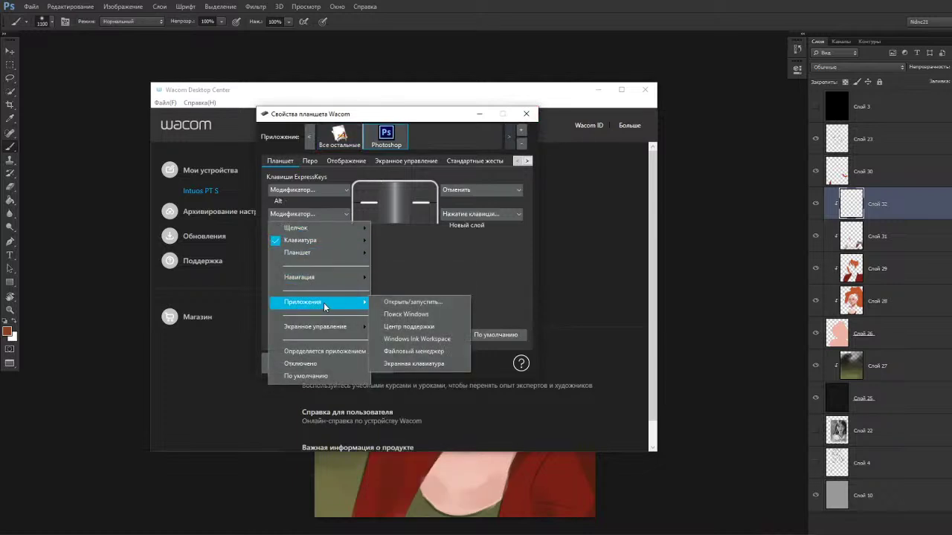
{"action": "mouse_move", "coordinate": [329, 248]}
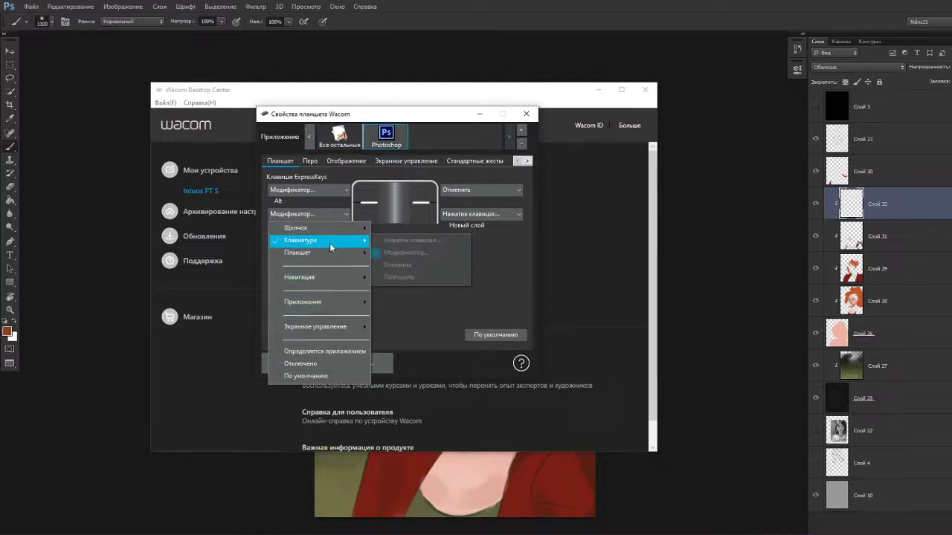
{"action": "left_click", "coordinate": [412, 241]}
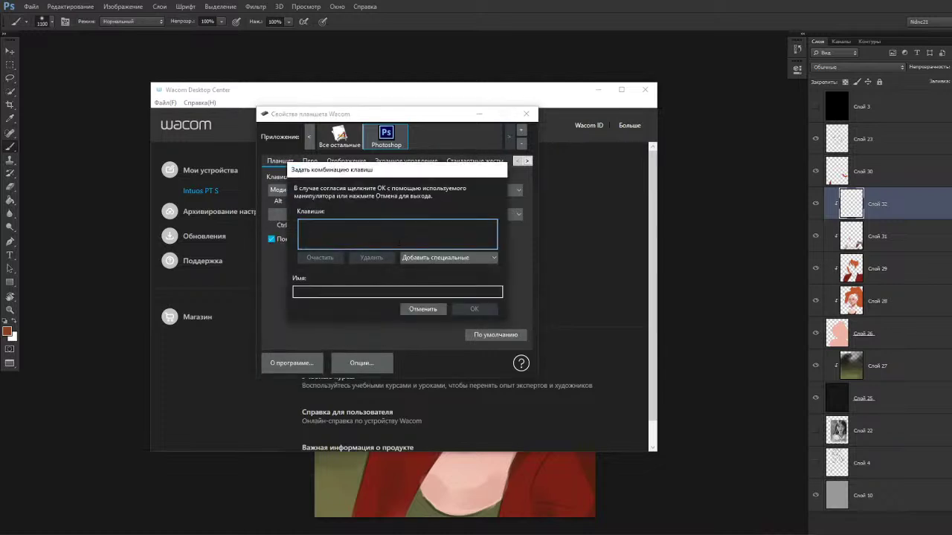
{"action": "key", "text": "ctrl+alt+shift+n"}
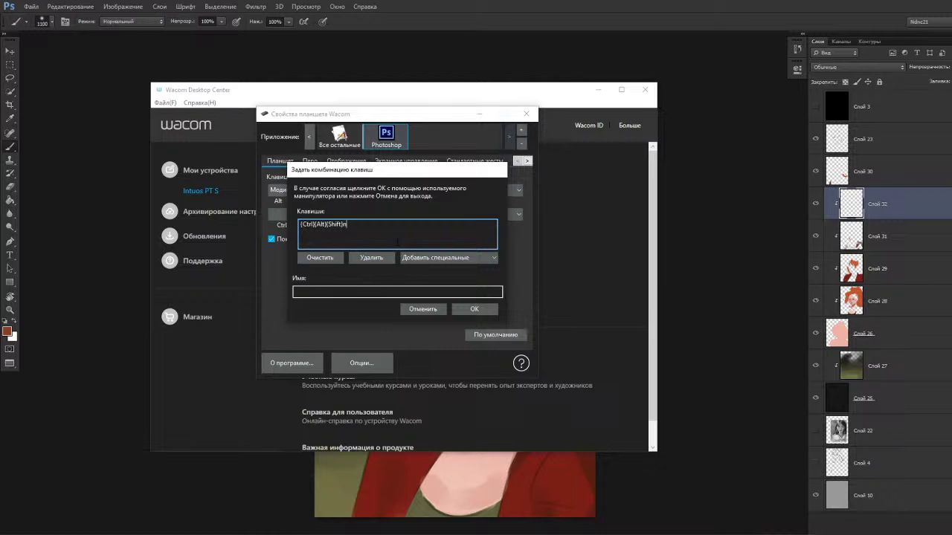
{"action": "key", "text": "ctrl+alt+shift+t"}
{"action": "key", "text": "Caps_Lock"}
{"action": "key", "text": "BackSpace"}
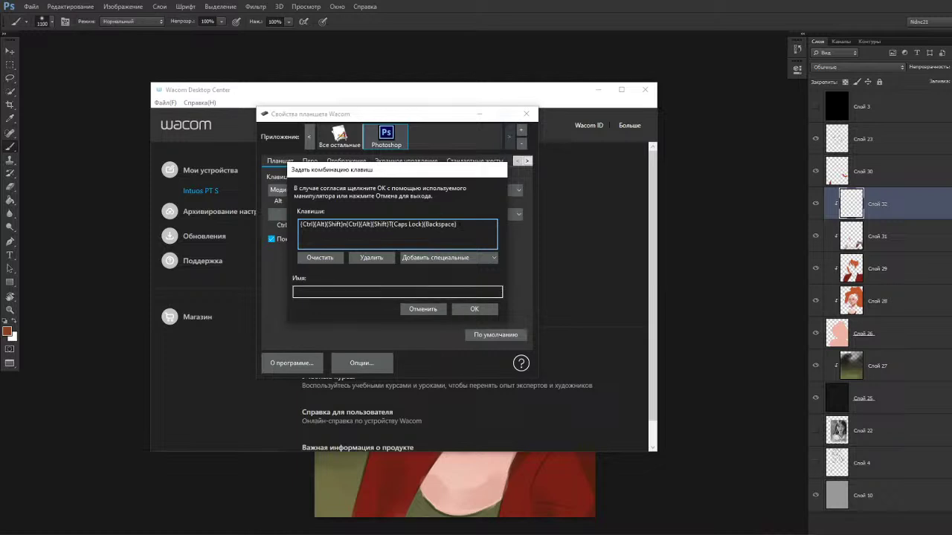
Remove the Caps Lock and Backspace entries from the recorded keystroke sequence, save it and return to the painting.
{"action": "left_click_drag", "start_coordinate": [457, 225], "coordinate": [409, 231]}
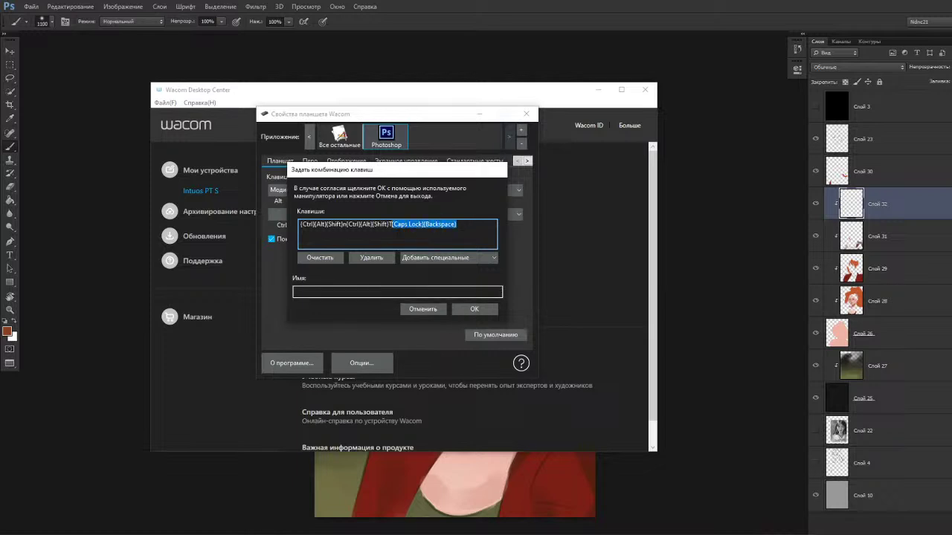
{"action": "left_click", "coordinate": [392, 225]}
{"action": "left_click", "coordinate": [371, 258]}
{"action": "left_click", "coordinate": [371, 258]}
{"action": "left_click", "coordinate": [470, 309]}
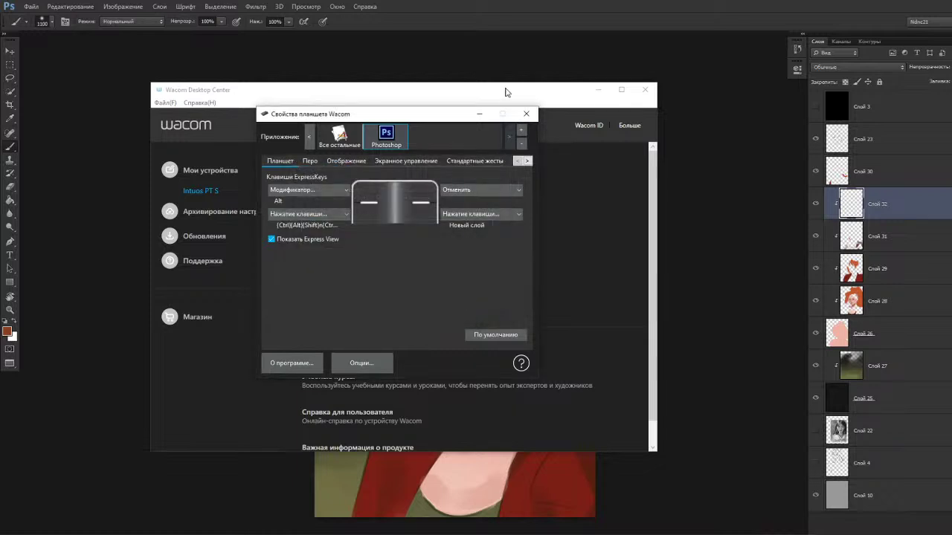
{"action": "left_click", "coordinate": [525, 114]}
{"action": "left_click", "coordinate": [597, 89]}
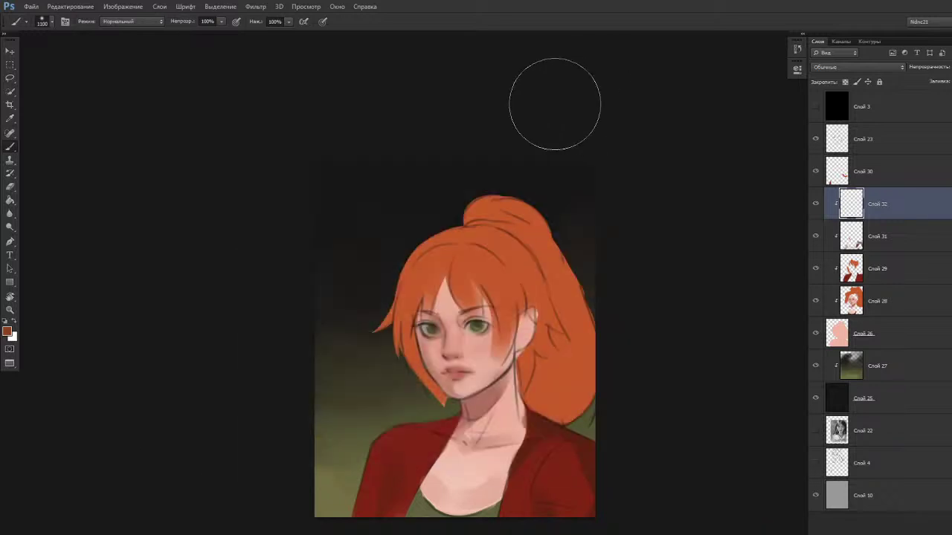
Try the recorded ExpressKey sequence to add a new layer above Слой 32, and undo the addition.
{"action": "key", "text": "ctrl+alt+shift+n"}
{"action": "key", "text": "ctrl+alt+shift+t"}
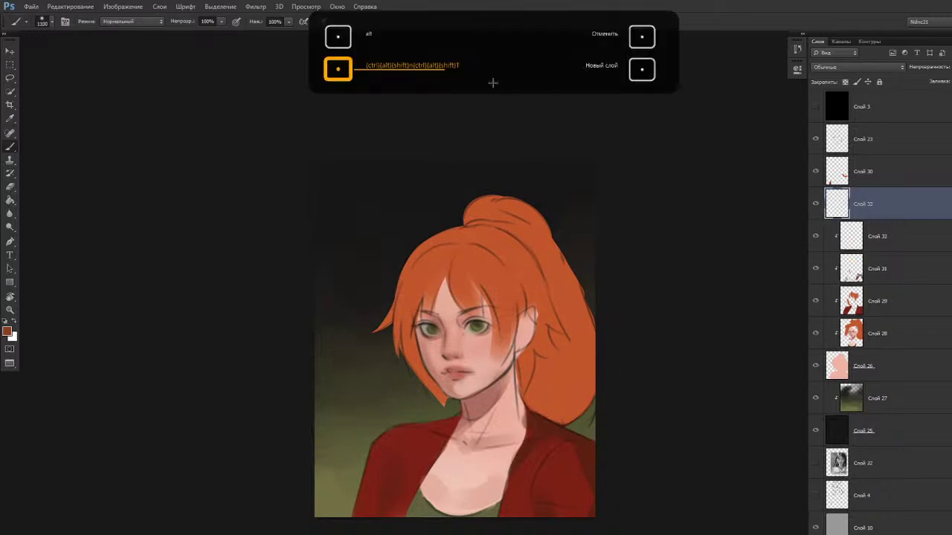
{"action": "key", "text": "ctrl+z"}
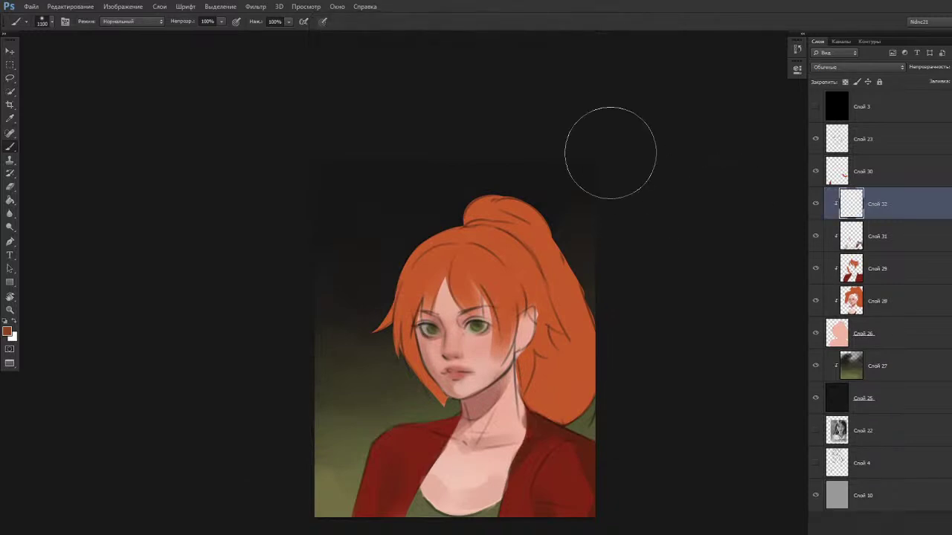
Sample the orange from the hair and darken the foreground colour to brown 883e16 for the hair shadows.
{"action": "key", "text": "r"}
{"action": "mouse_move", "coordinate": [214, 341]}
{"action": "left_mouse_down"}
{"action": "mouse_move", "coordinate": [206, 344]}
{"action": "mouse_move", "coordinate": [212, 377]}
{"action": "mouse_move", "coordinate": [210, 334]}
{"action": "left_mouse_up"}
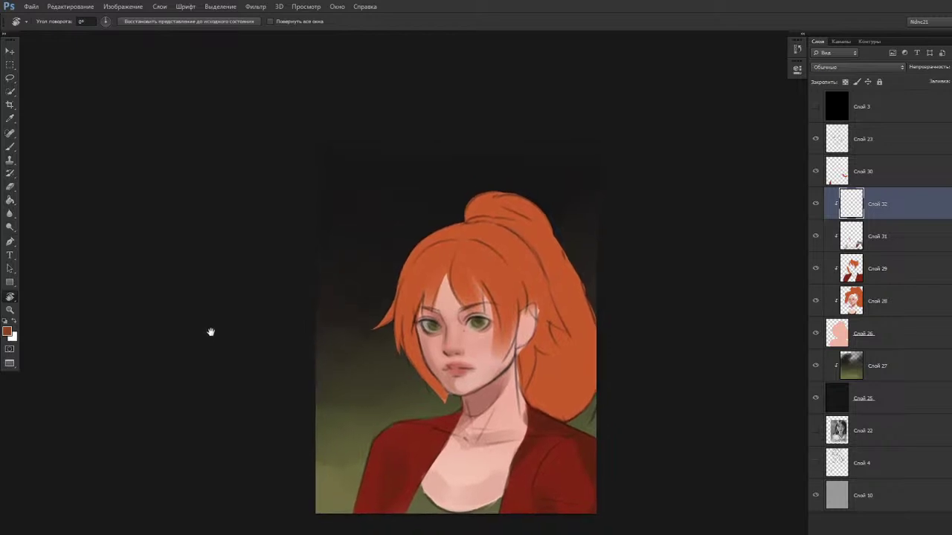
{"action": "key", "text": "b"}
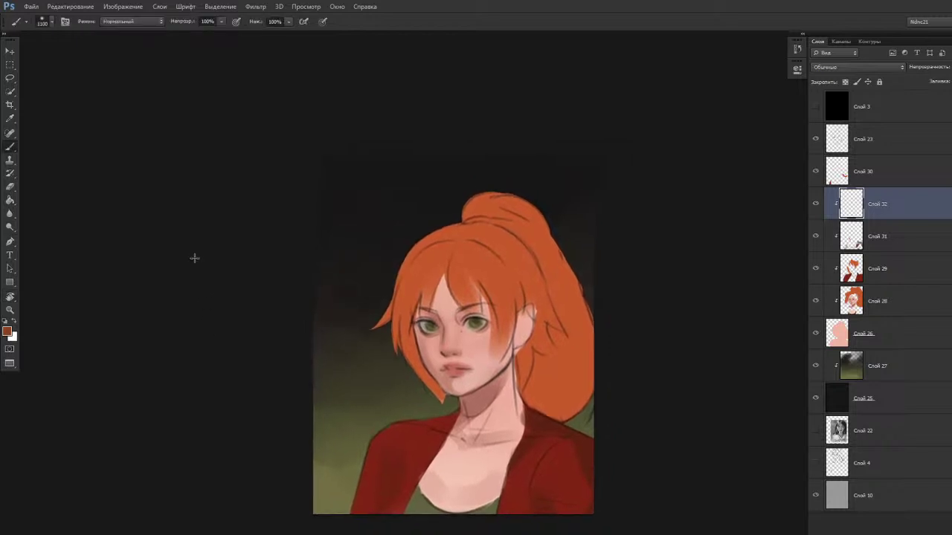
{"action": "left_click_drag", "start_coordinate": [317, 285], "coordinate": [314, 285]}
{"action": "left_click_drag", "start_coordinate": [438, 298], "coordinate": [497, 275]}
{"action": "left_click", "coordinate": [516, 267], "text": "alt"}
{"action": "key", "text": "n"}
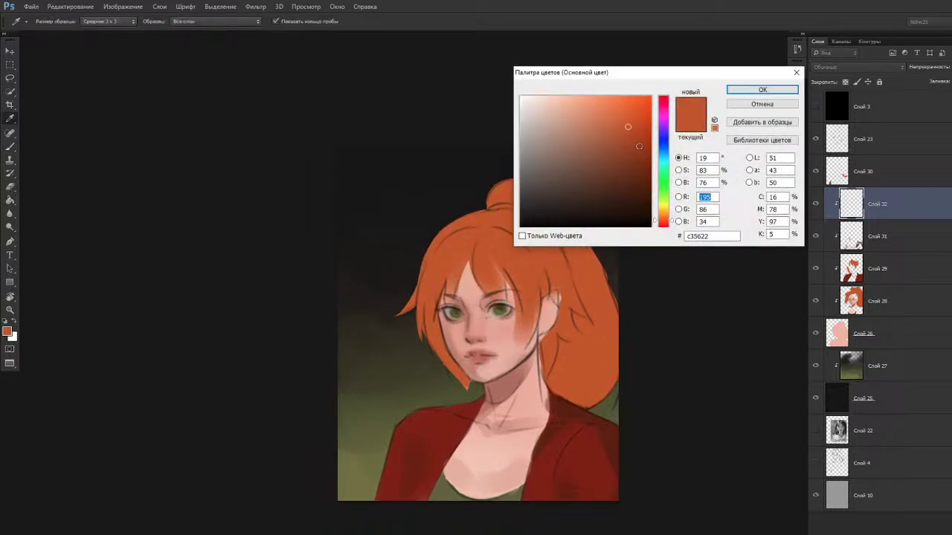
{"action": "type", "text": "195"}
{"action": "mouse_move", "coordinate": [633, 142]}
{"action": "left_mouse_down"}
{"action": "mouse_move", "coordinate": [637, 157]}
{"action": "mouse_move", "coordinate": [638, 142]}
{"action": "mouse_move", "coordinate": [627, 144]}
{"action": "left_mouse_up"}
{"action": "left_click", "coordinate": [662, 221]}
{"action": "left_click", "coordinate": [664, 218]}
{"action": "left_click_drag", "start_coordinate": [626, 147], "coordinate": [630, 157]}
{"action": "left_click", "coordinate": [663, 223]}
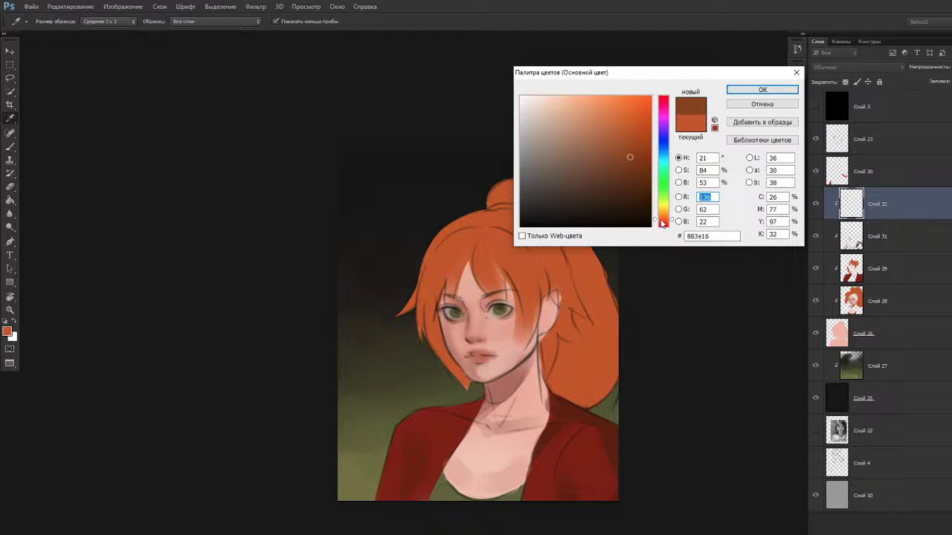
{"action": "left_click", "coordinate": [762, 89]}
{"action": "key", "text": "b"}
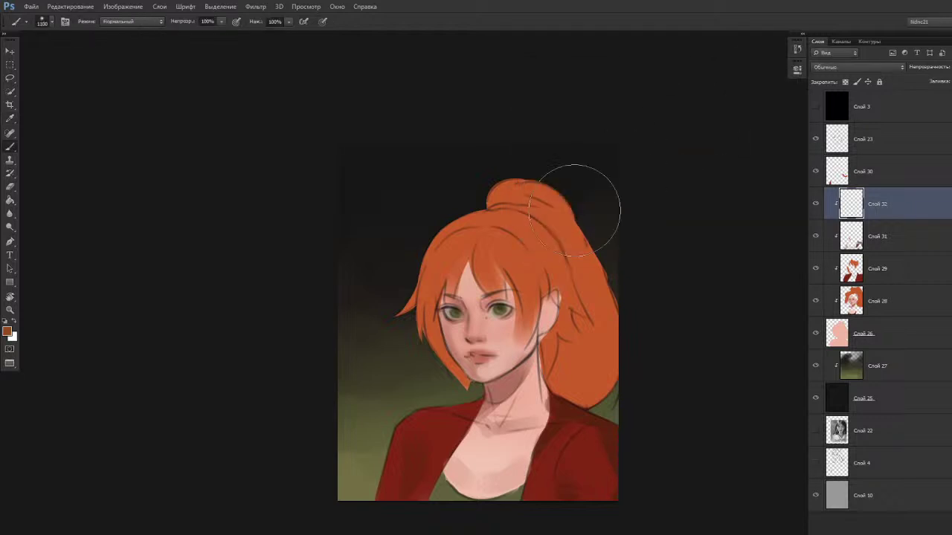
Brush soft brown shadow over the crown above the ear and the upper ponytail, checking the values with Слой 3.
{"action": "key", "text": "bracketleft"}
{"action": "key", "text": "bracketleft"}
{"action": "mouse_move", "coordinate": [544, 273]}
{"action": "left_mouse_down"}
{"action": "mouse_move", "coordinate": [578, 239]}
{"action": "mouse_move", "coordinate": [520, 264]}
{"action": "left_mouse_up"}
{"action": "key", "text": "ctrl+z"}
{"action": "key", "text": "bracketleft"}
{"action": "key", "text": "bracketleft"}
{"action": "key", "text": "bracketleft"}
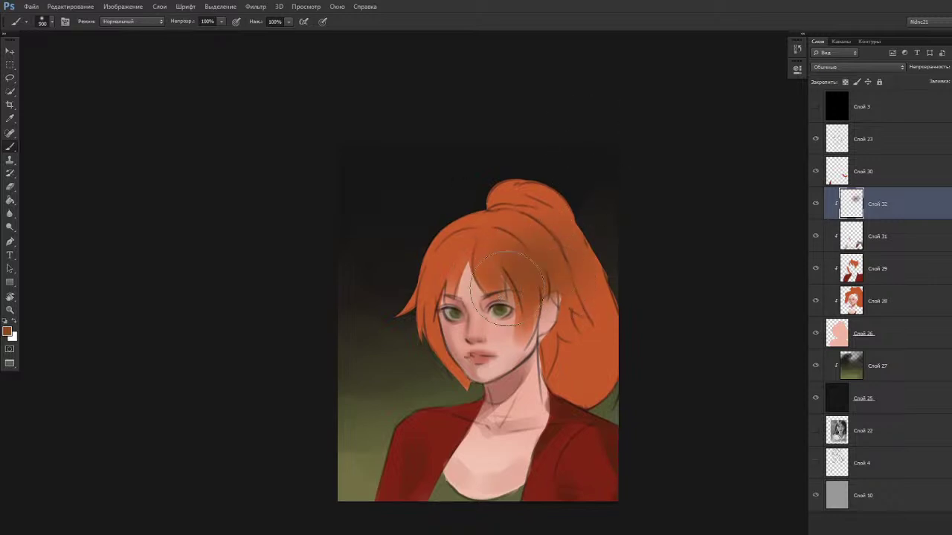
{"action": "left_click_drag", "start_coordinate": [564, 248], "coordinate": [585, 299]}
{"action": "key", "text": "ctrl+z"}
{"action": "left_click_drag", "start_coordinate": [565, 227], "coordinate": [585, 286]}
{"action": "left_click", "coordinate": [815, 108]}
{"action": "left_click", "coordinate": [815, 107]}
Sample the shaded hair colour and darken it to deep brown 6d3309.
{"action": "left_click", "coordinate": [579, 277], "text": "alt"}
{"action": "key", "text": "n"}
{"action": "left_click", "coordinate": [636, 163]}
{"action": "left_click_drag", "start_coordinate": [636, 162], "coordinate": [638, 159]}
{"action": "left_click_drag", "start_coordinate": [665, 226], "coordinate": [664, 225]}
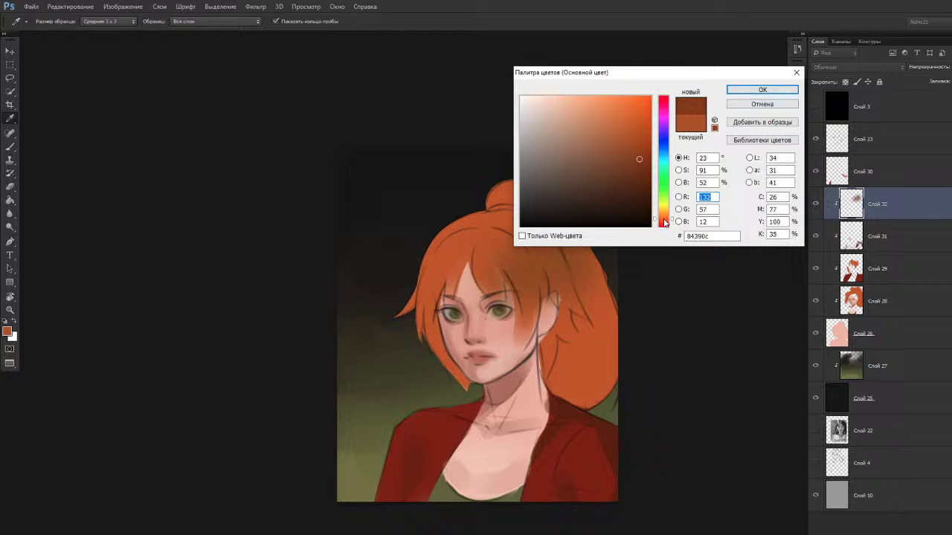
{"action": "left_click", "coordinate": [640, 169]}
{"action": "left_click_drag", "start_coordinate": [640, 169], "coordinate": [641, 171]}
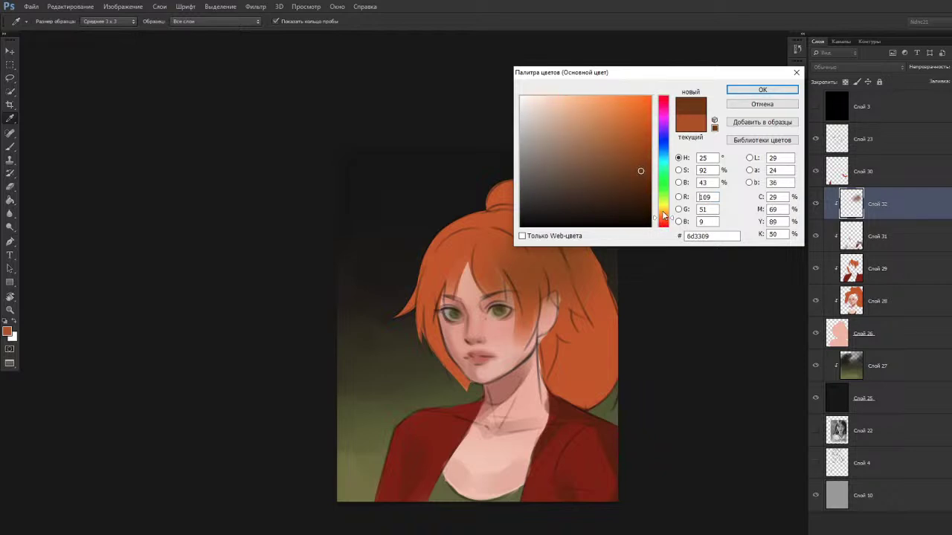
{"action": "left_click", "coordinate": [743, 90]}
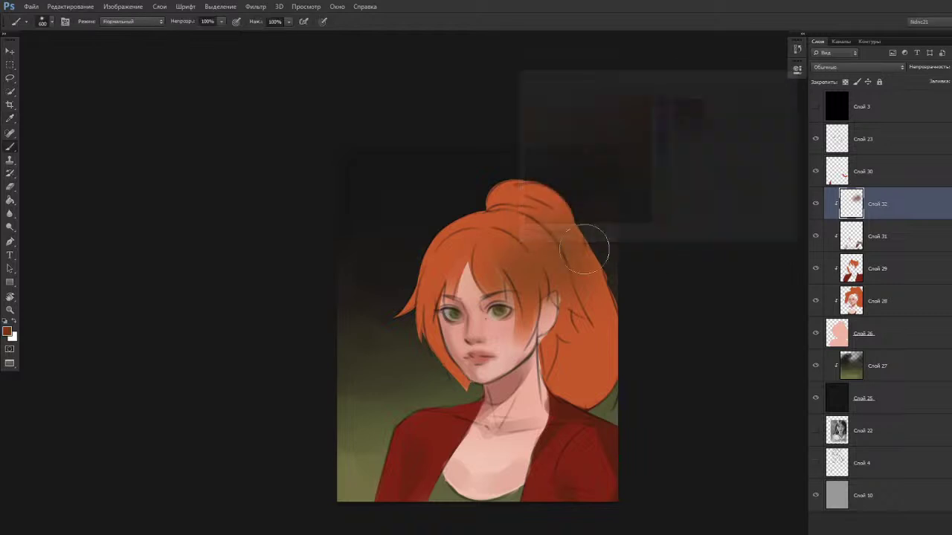
Shade the ponytail's outer edge and middle with the deep brown, undoing the unwanted strokes.
{"action": "left_click_drag", "start_coordinate": [592, 270], "coordinate": [603, 287]}
{"action": "left_click_drag", "start_coordinate": [580, 212], "coordinate": [603, 370]}
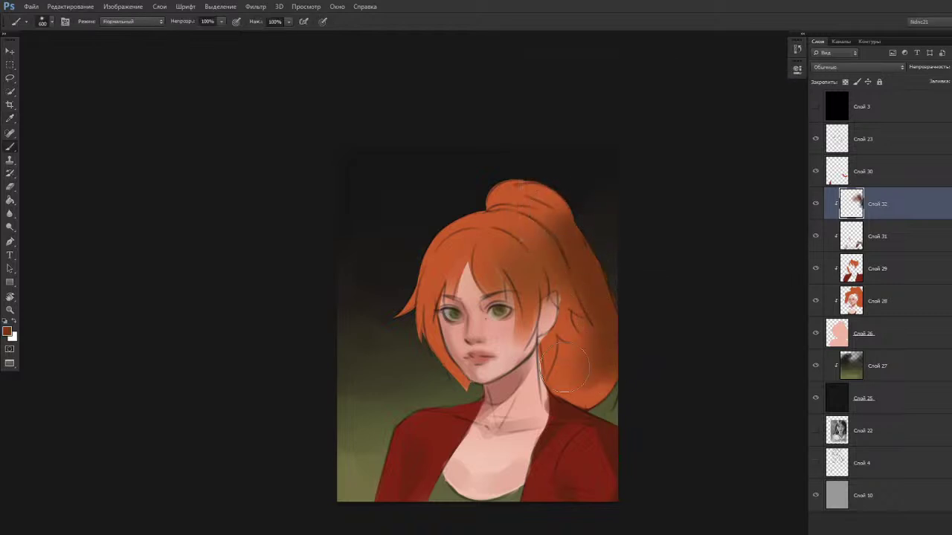
{"action": "left_click_drag", "start_coordinate": [588, 323], "coordinate": [572, 273]}
{"action": "key", "text": "["}
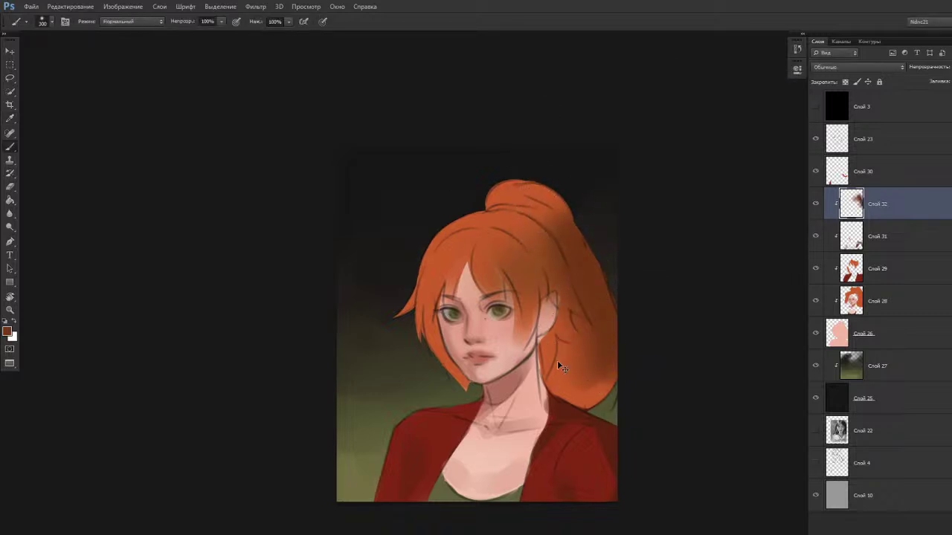
{"action": "key", "text": "]"}
{"action": "key", "text": "]"}
{"action": "left_click_drag", "start_coordinate": [564, 351], "coordinate": [559, 370]}
{"action": "key", "text": "ctrl+z"}
{"action": "key", "text": "ctrl+z"}
{"action": "key", "text": "ctrl+z"}
Check what Слой 30 contains and move it down directly above Слой 26 as a clipped layer.
{"action": "left_click", "coordinate": [815, 172]}
{"action": "left_click", "coordinate": [815, 174]}
{"action": "left_click", "coordinate": [855, 178]}
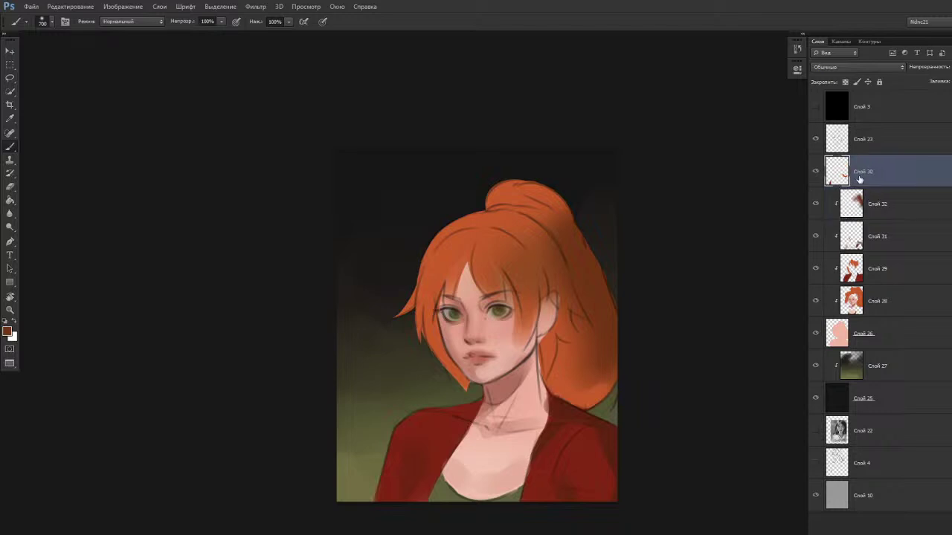
{"action": "left_click_drag", "start_coordinate": [859, 179], "coordinate": [864, 319]}
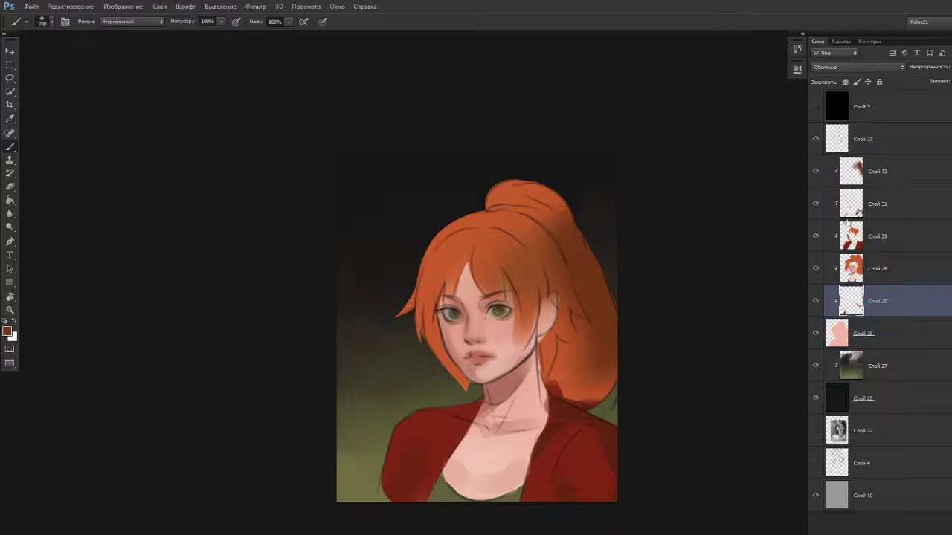
Clean up the red overspill on Слой 30 near the ponytail's lower end with the hard 47 px eraser.
{"action": "key", "text": "e"}
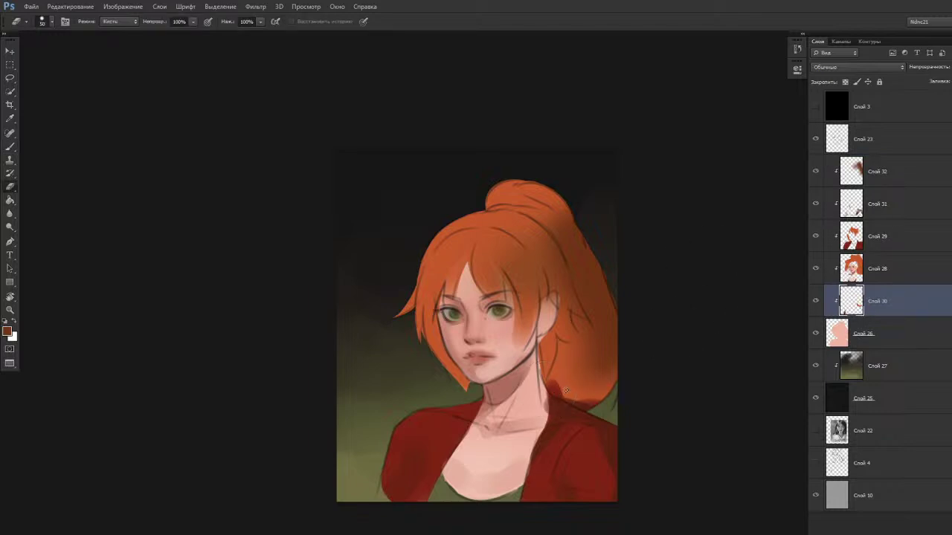
{"action": "left_click_drag", "start_coordinate": [582, 378], "coordinate": [434, 403]}
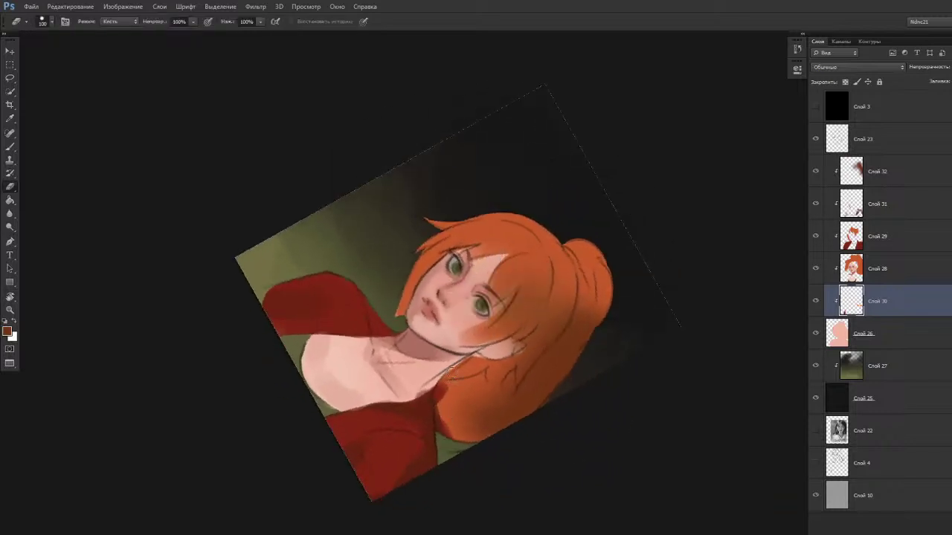
{"action": "right_click", "coordinate": [450, 378]}
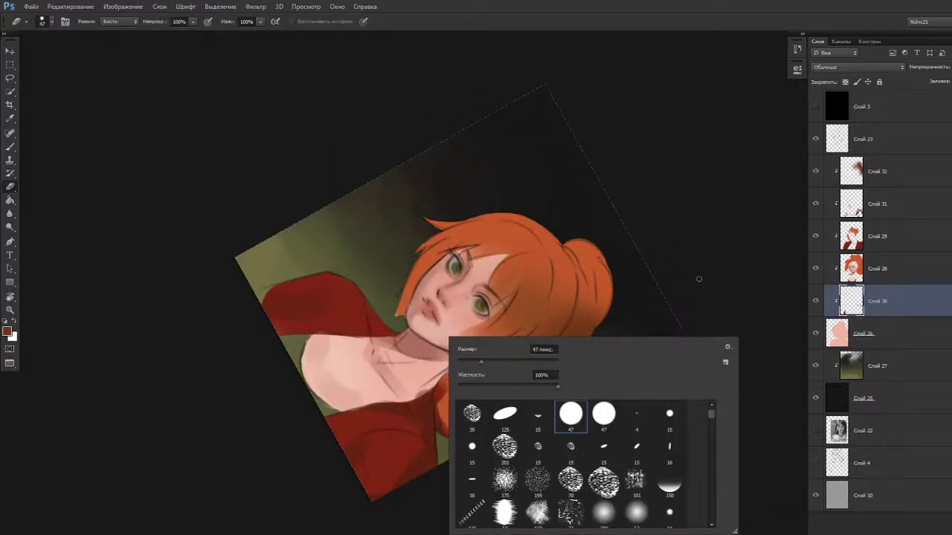
{"action": "left_click", "coordinate": [698, 280]}
{"action": "key", "text": "r"}
{"action": "left_click_drag", "start_coordinate": [446, 444], "coordinate": [659, 319]}
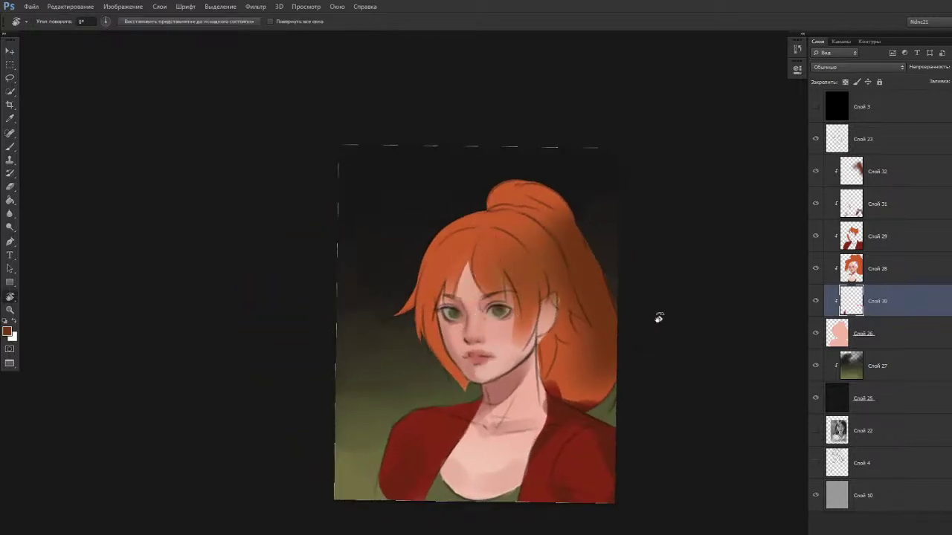
Make Слой 32 active again and sample the dark brown from the upper ponytail.
{"action": "left_click", "coordinate": [885, 174]}
{"action": "key", "text": "b"}
{"action": "mouse_move", "coordinate": [528, 269]}
{"action": "left_mouse_down"}
{"action": "mouse_move", "coordinate": [516, 275]}
{"action": "mouse_move", "coordinate": [494, 252]}
{"action": "left_mouse_up"}
{"action": "key", "text": "ctrl+z"}
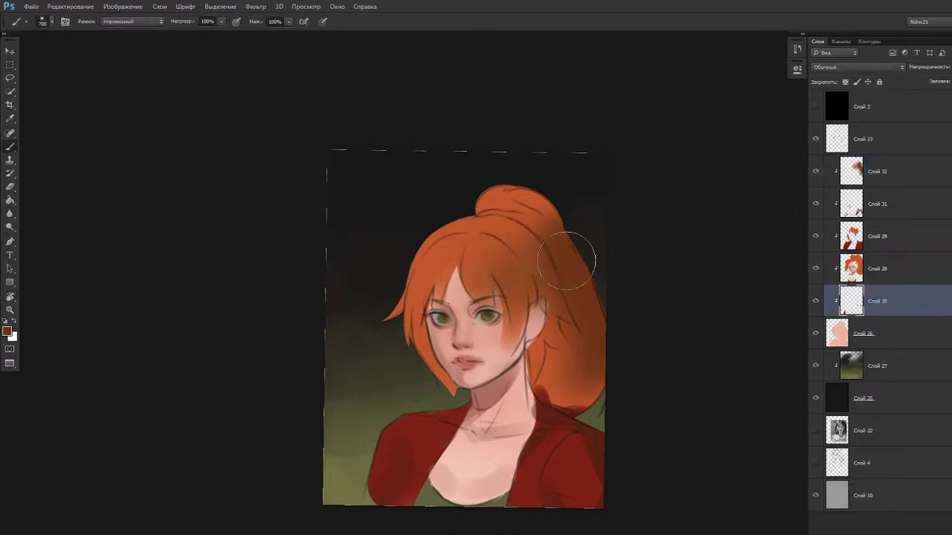
{"action": "left_click", "coordinate": [857, 183]}
{"action": "left_click", "coordinate": [567, 258], "text": "alt"}
Shade the crown and the side hair opposite the ponytail with a 400 px brush, redoing unsatisfactory strokes.
{"action": "key", "text": "bracketleft"}
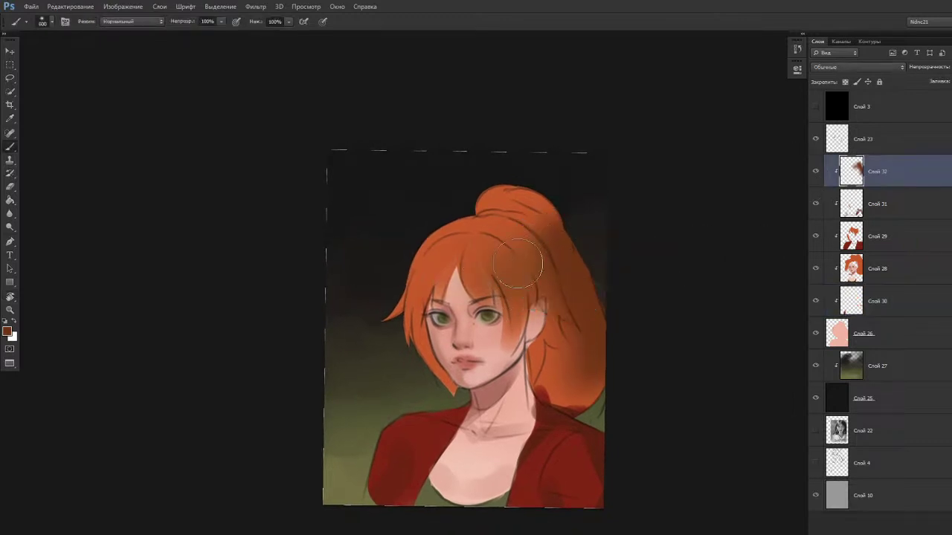
{"action": "key", "text": "bracketleft"}
{"action": "key", "text": "bracketleft"}
{"action": "mouse_move", "coordinate": [418, 316]}
{"action": "left_mouse_down"}
{"action": "mouse_move", "coordinate": [442, 269]}
{"action": "mouse_move", "coordinate": [406, 329]}
{"action": "mouse_move", "coordinate": [438, 274]}
{"action": "left_mouse_up"}
{"action": "key", "text": "ctrl+z"}
{"action": "key", "text": "ctrl+z"}
{"action": "mouse_move", "coordinate": [417, 316]}
{"action": "left_mouse_down"}
{"action": "mouse_move", "coordinate": [450, 226]}
{"action": "mouse_move", "coordinate": [468, 215]}
{"action": "mouse_move", "coordinate": [441, 229]}
{"action": "mouse_move", "coordinate": [473, 219]}
{"action": "mouse_move", "coordinate": [437, 235]}
{"action": "left_mouse_up"}
{"action": "key", "text": "ctrl+z"}
{"action": "mouse_move", "coordinate": [533, 238]}
{"action": "left_mouse_down"}
{"action": "mouse_move", "coordinate": [507, 272]}
{"action": "mouse_move", "coordinate": [497, 249]}
{"action": "mouse_move", "coordinate": [466, 266]}
{"action": "left_mouse_up"}
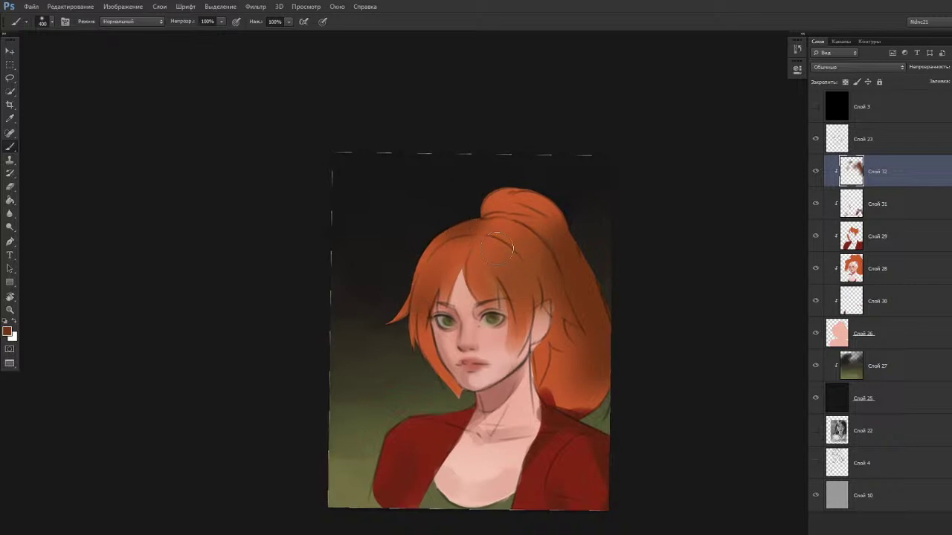
Sample the lighter orange and switch to the 15 px round brush with 100% hardness, enlarged to 175 px for the fringe.
{"action": "key", "text": "bracketleft"}
{"action": "key", "text": "bracketleft"}
{"action": "key", "text": "bracketleft"}
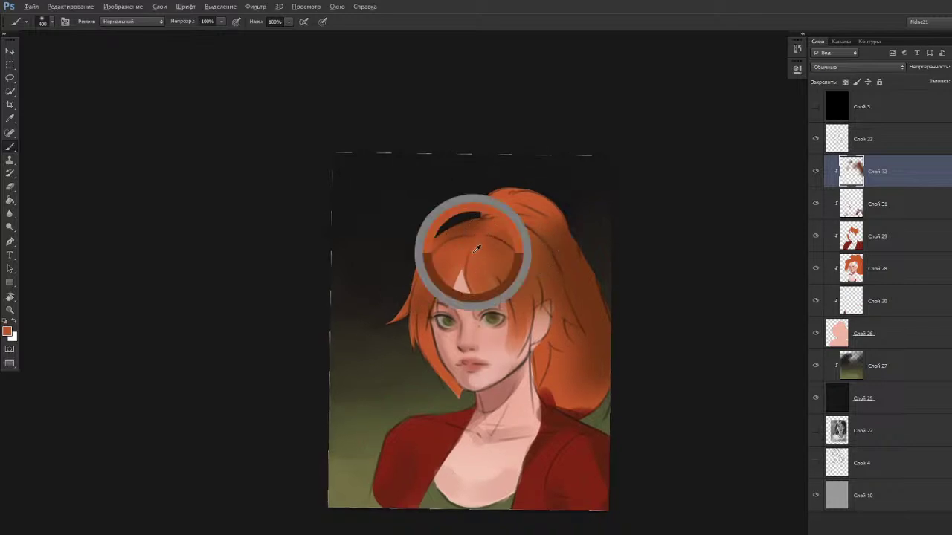
{"action": "right_click", "coordinate": [434, 238]}
{"action": "left_click", "coordinate": [648, 318]}
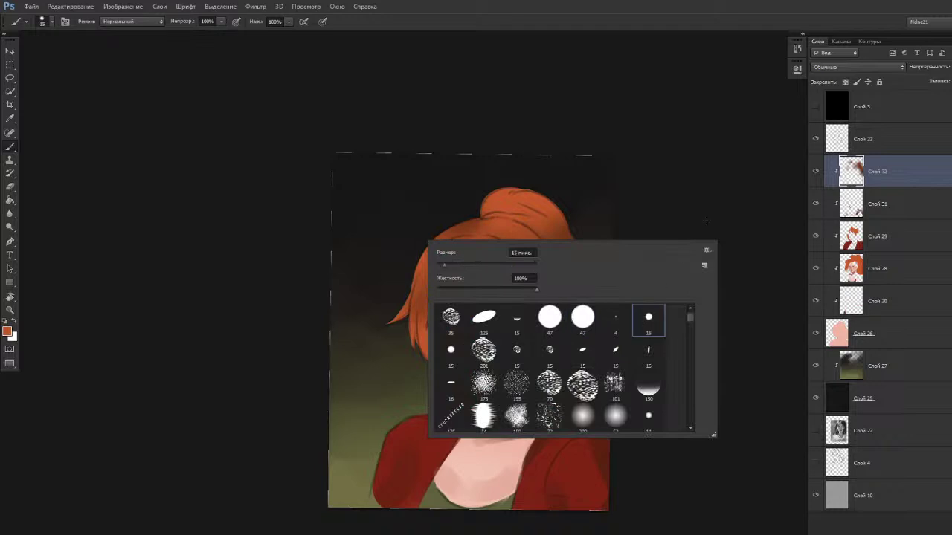
{"action": "key", "text": "Return"}
{"action": "key", "text": "bracketright"}
{"action": "key", "text": "bracketright"}
{"action": "key", "text": "bracketright"}
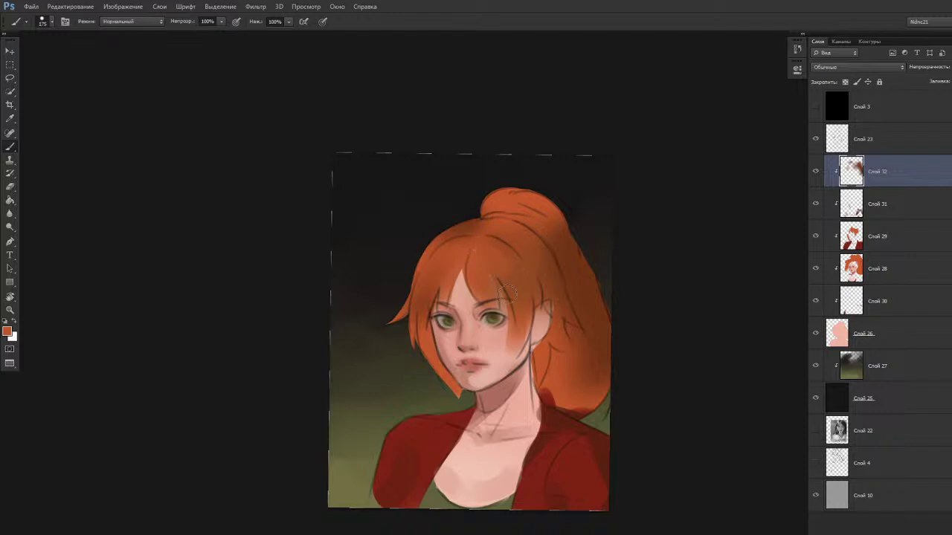
Sample the dark brown and shade the lower ponytail beside the neck with a 600 px brush, undoing the excess strokes.
{"action": "left_click", "coordinate": [565, 383], "text": "alt"}
{"action": "key", "text": "bracketright"}
{"action": "key", "text": "bracketright"}
{"action": "key", "text": "bracketright"}
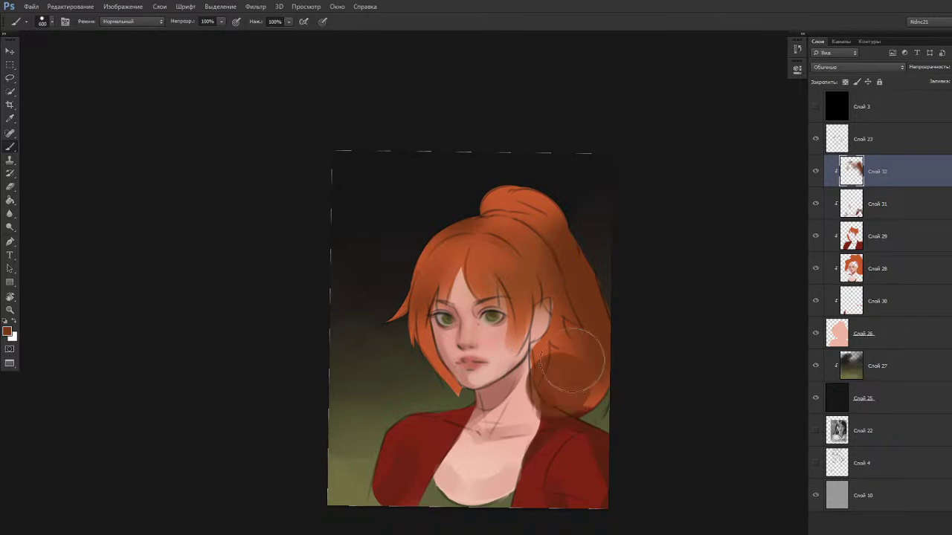
{"action": "mouse_move", "coordinate": [576, 394]}
{"action": "left_mouse_down"}
{"action": "mouse_move", "coordinate": [628, 376]}
{"action": "mouse_move", "coordinate": [610, 382]}
{"action": "mouse_move", "coordinate": [570, 371]}
{"action": "mouse_move", "coordinate": [561, 393]}
{"action": "mouse_move", "coordinate": [588, 374]}
{"action": "mouse_move", "coordinate": [596, 383]}
{"action": "mouse_move", "coordinate": [588, 366]}
{"action": "mouse_move", "coordinate": [591, 396]}
{"action": "mouse_move", "coordinate": [574, 347]}
{"action": "mouse_move", "coordinate": [606, 330]}
{"action": "left_mouse_up"}
{"action": "key", "text": "ctrl+alt+z"}
{"action": "key", "text": "ctrl+alt+z"}
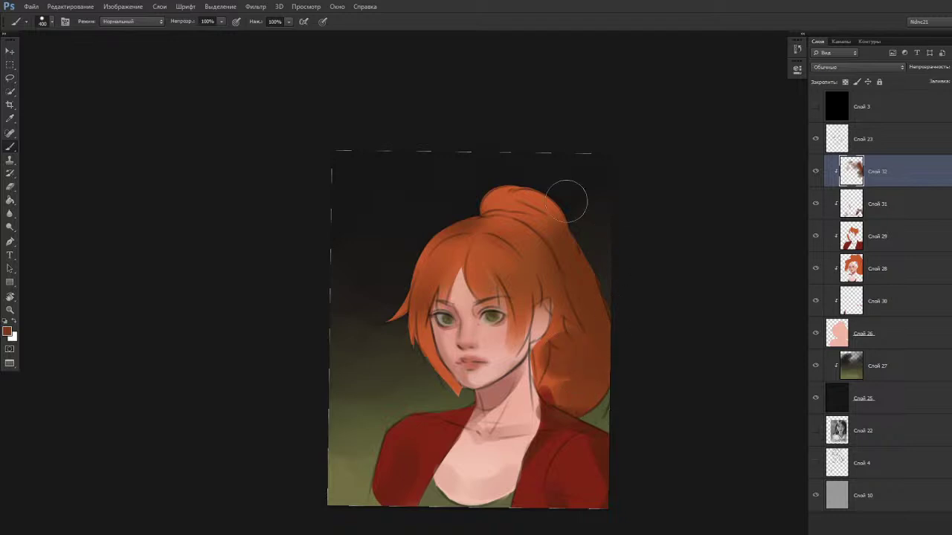
Reduce the brush to 90 px and darken the inner side of the long lock beside the cheek.
{"action": "key", "text": "bracketleft"}
{"action": "key", "text": "bracketleft"}
{"action": "key", "text": "bracketleft"}
{"action": "key", "text": "bracketleft"}
{"action": "key", "text": "bracketleft"}
{"action": "key", "text": "bracketleft"}
{"action": "key", "text": "bracketleft"}
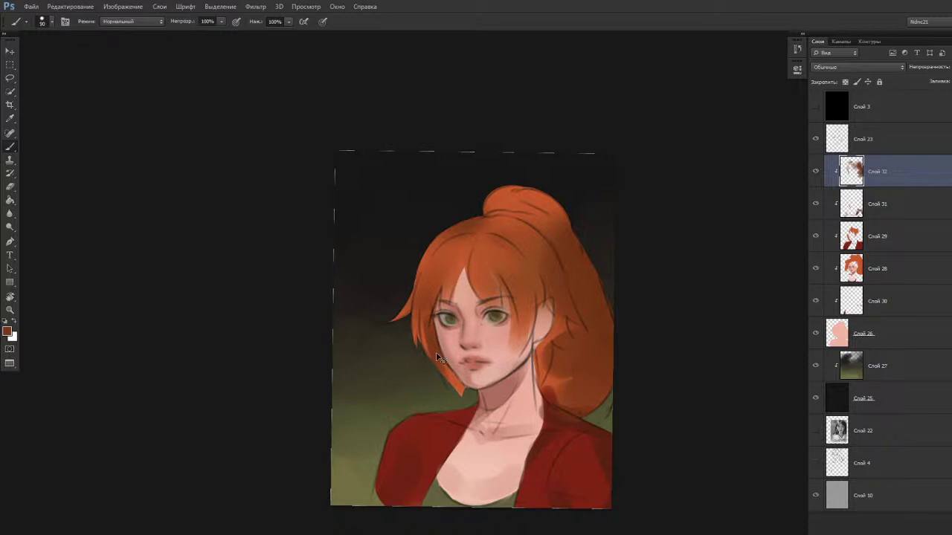
{"action": "key", "text": "ctrl+z"}
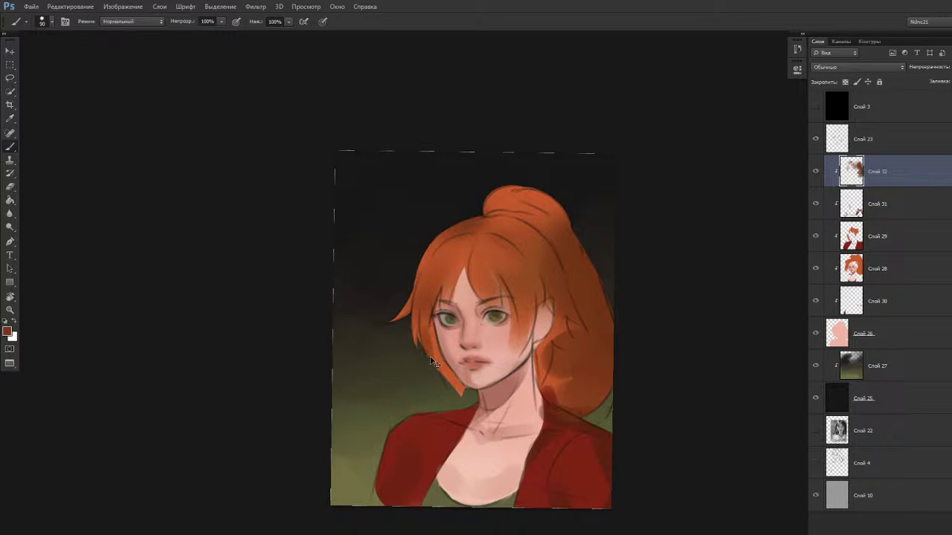
{"action": "mouse_move", "coordinate": [428, 326]}
{"action": "left_mouse_down"}
{"action": "mouse_move", "coordinate": [445, 379]}
{"action": "mouse_move", "coordinate": [458, 381]}
{"action": "left_mouse_up"}
{"action": "key", "text": "ctrl+z"}
{"action": "key", "text": "alt"}
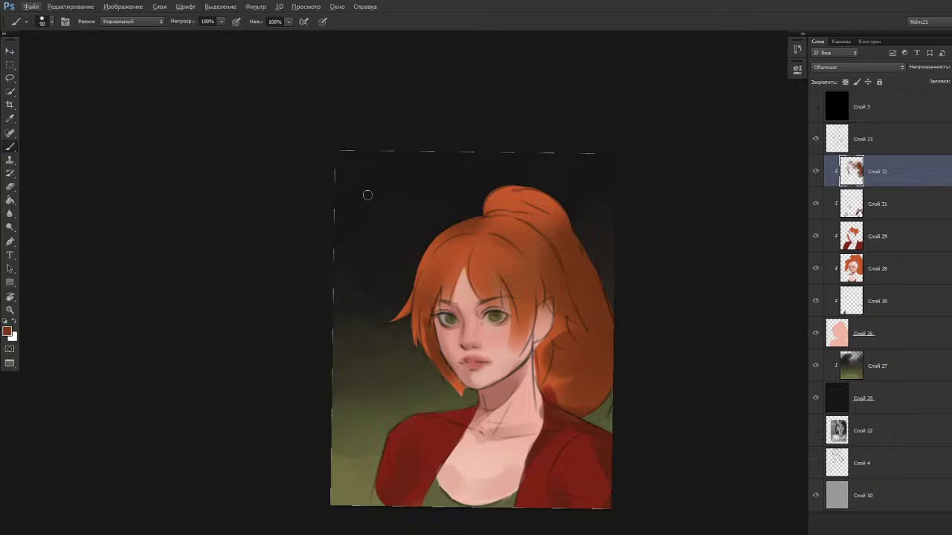
{"action": "left_click_drag", "start_coordinate": [387, 350], "coordinate": [386, 353]}
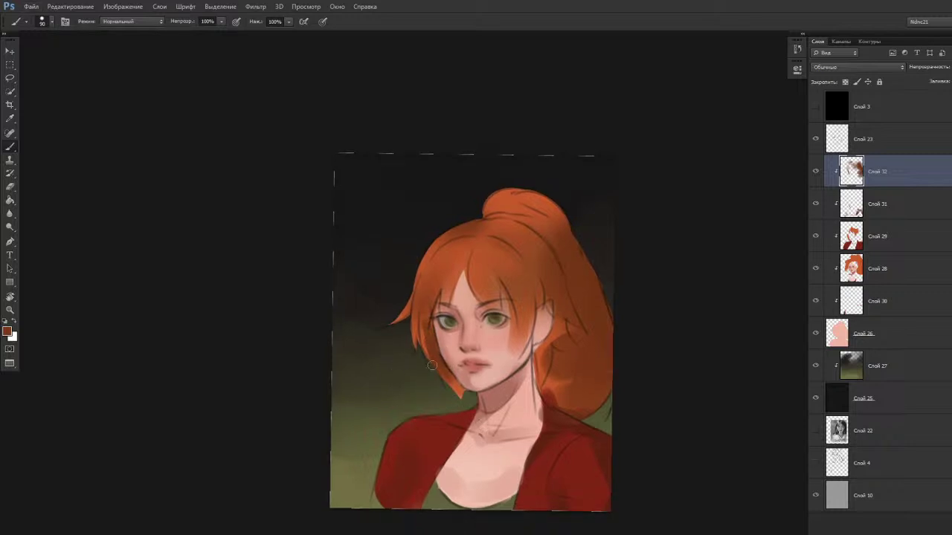
Enlarge the brush to 175 px and shade the fringe strands framing the forehead with sampled hair tones.
{"action": "key", "text": "bracketright"}
{"action": "key", "text": "bracketright"}
{"action": "key", "text": "bracketright"}
{"action": "left_click_drag", "start_coordinate": [395, 370], "coordinate": [395, 373]}
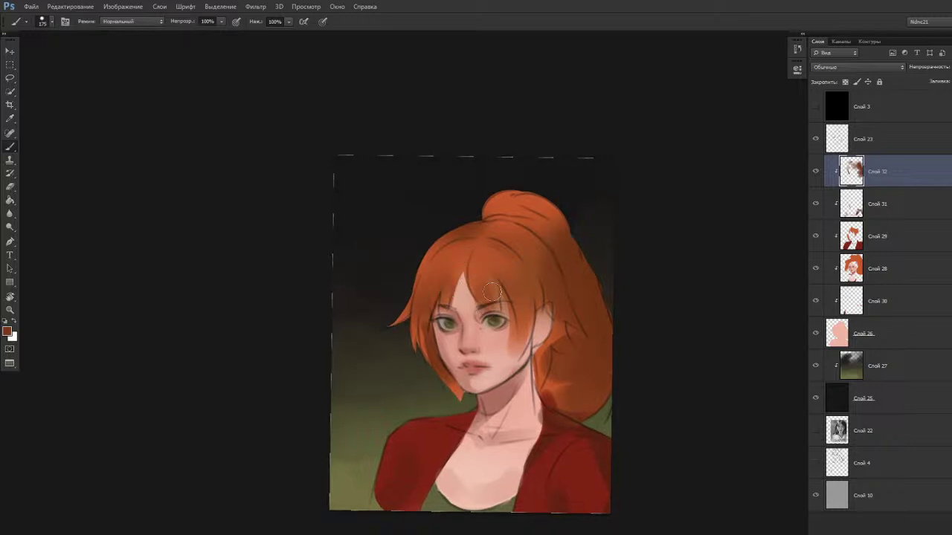
{"action": "left_click_drag", "start_coordinate": [475, 221], "coordinate": [475, 202]}
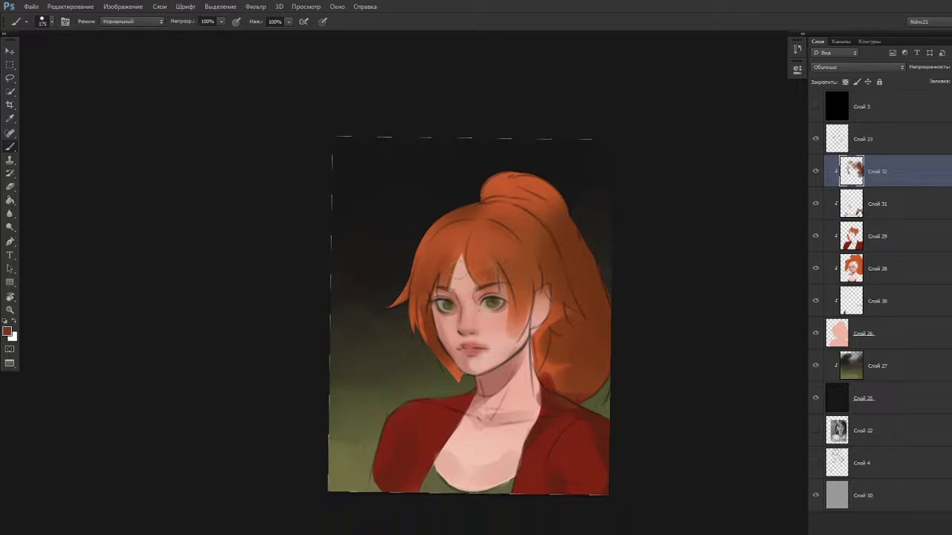
{"action": "left_click", "coordinate": [445, 244], "text": "alt"}
{"action": "mouse_move", "coordinate": [452, 252]}
{"action": "left_mouse_down"}
{"action": "mouse_move", "coordinate": [449, 267]}
{"action": "mouse_move", "coordinate": [453, 240]}
{"action": "left_mouse_up"}
Shade the raised top of the ponytail with a 200 px brush, using browns sampled from the surrounding hair.
{"action": "mouse_move", "coordinate": [558, 249]}
{"action": "left_mouse_down"}
{"action": "mouse_move", "coordinate": [558, 229]}
{"action": "mouse_move", "coordinate": [530, 197]}
{"action": "mouse_move", "coordinate": [551, 238]}
{"action": "mouse_move", "coordinate": [538, 227]}
{"action": "left_mouse_up"}
{"action": "left_click", "coordinate": [552, 228], "text": "alt"}
{"action": "key", "text": "bracketleft"}
{"action": "key", "text": "bracketleft"}
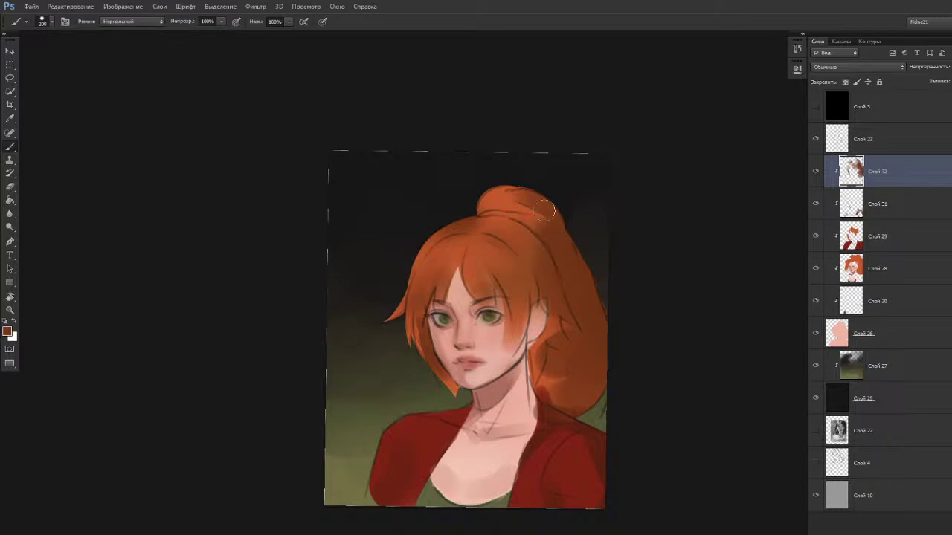
{"action": "left_click_drag", "start_coordinate": [442, 361], "coordinate": [444, 363]}
{"action": "left_click", "coordinate": [480, 255], "text": "alt"}
{"action": "left_click_drag", "start_coordinate": [484, 192], "coordinate": [534, 198]}
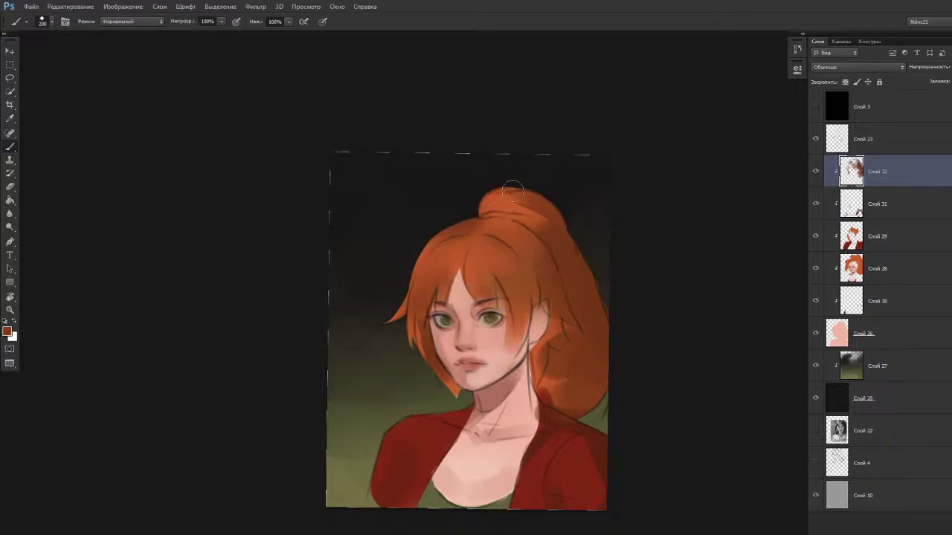
{"action": "key", "text": "r"}
{"action": "left_click_drag", "start_coordinate": [440, 388], "coordinate": [438, 388]}
{"action": "left_click", "coordinate": [591, 417], "text": "alt"}
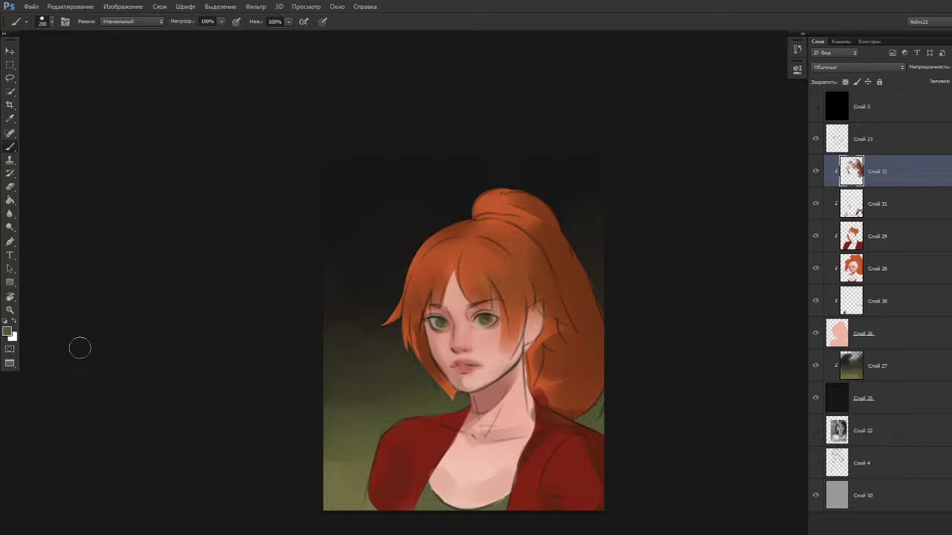
{"action": "left_click_drag", "start_coordinate": [444, 408], "coordinate": [459, 393]}
{"action": "left_click_drag", "start_coordinate": [377, 327], "coordinate": [380, 304]}
{"action": "left_click_drag", "start_coordinate": [424, 256], "coordinate": [424, 259]}
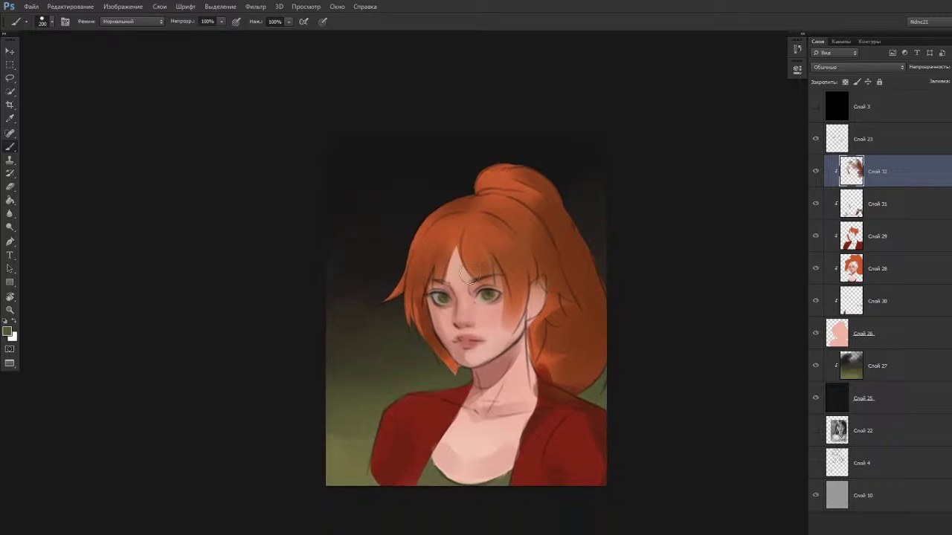
{"action": "left_click_drag", "start_coordinate": [467, 275], "coordinate": [459, 278]}
Sample the hair tone and mix it into a bright orange foreground colour, #e36c24.
{"action": "left_click", "coordinate": [577, 312], "text": "alt"}
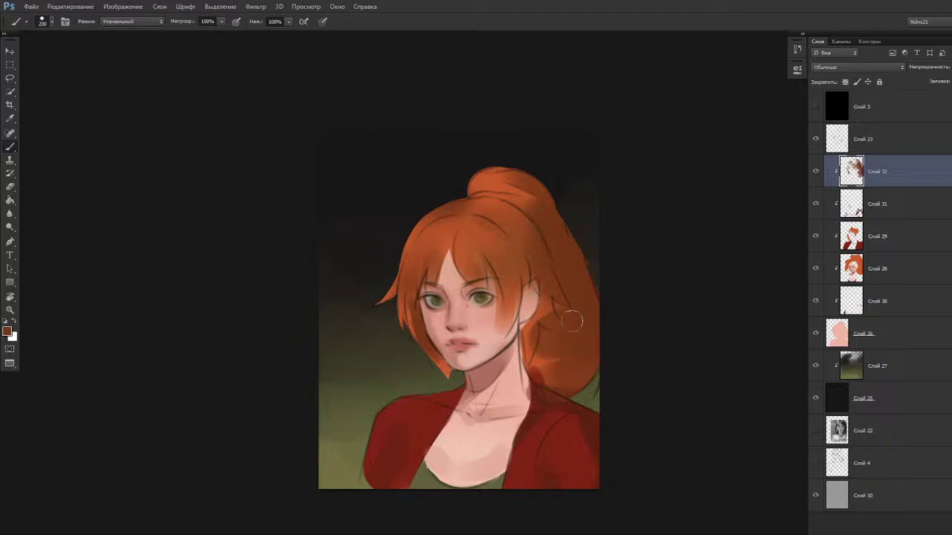
{"action": "key", "text": "n"}
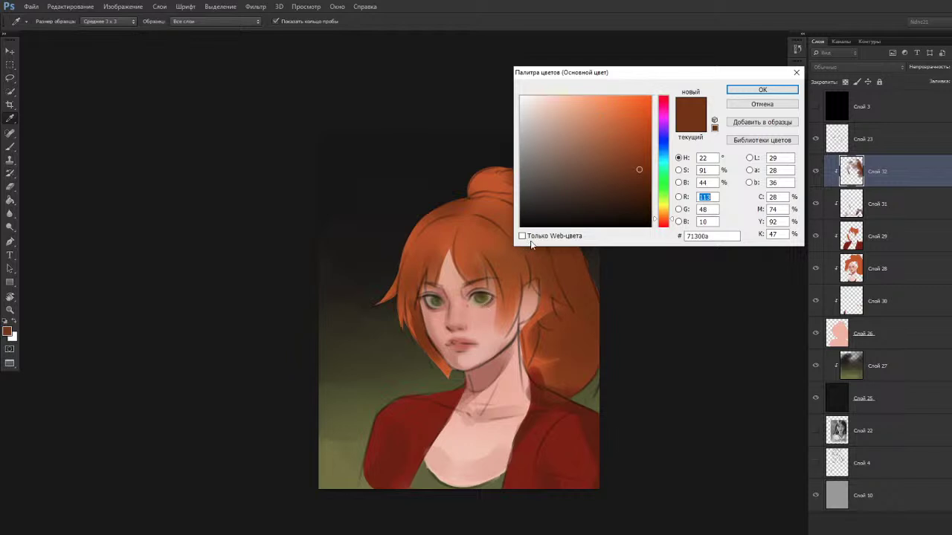
{"action": "left_click", "coordinate": [431, 239]}
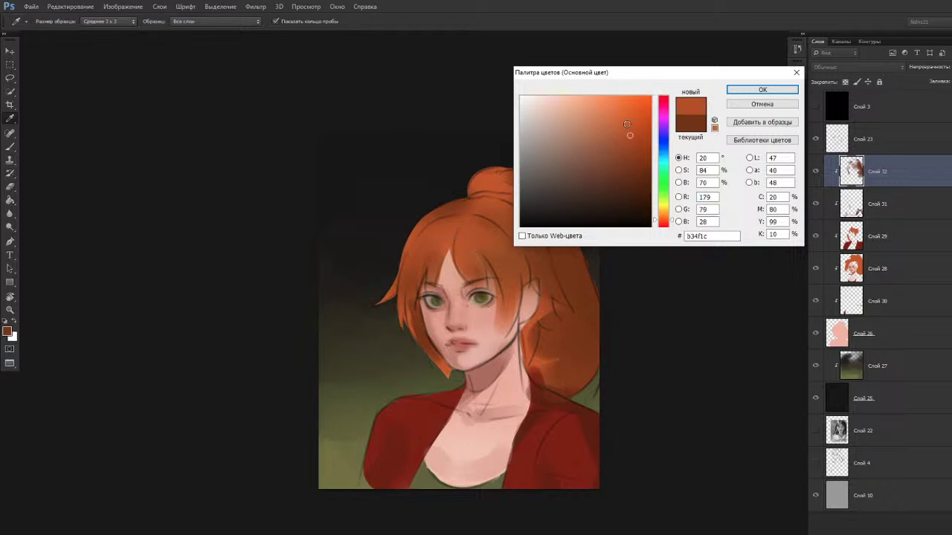
{"action": "left_click", "coordinate": [629, 110]}
{"action": "left_click", "coordinate": [665, 223]}
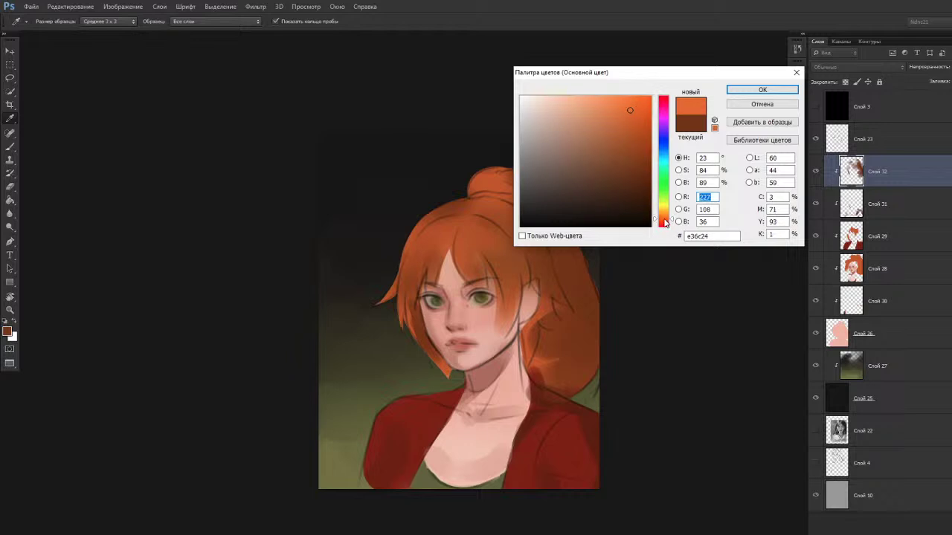
{"action": "left_click", "coordinate": [762, 89]}
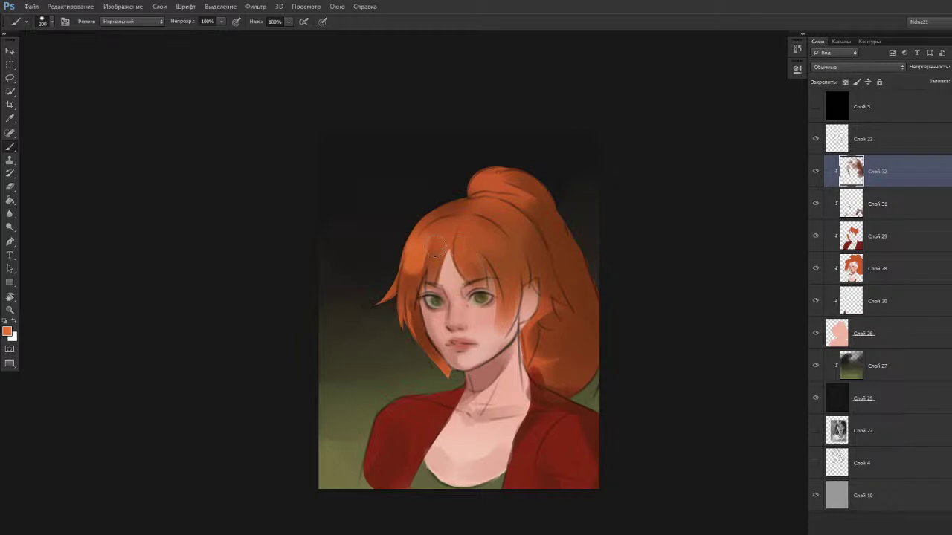
Paint bright orange highlights across the fringe, undoing an excess stroke and reducing the brush to 125 px.
{"action": "mouse_move", "coordinate": [416, 255]}
{"action": "left_mouse_down"}
{"action": "mouse_move", "coordinate": [434, 244]}
{"action": "mouse_move", "coordinate": [439, 252]}
{"action": "left_mouse_up"}
{"action": "key", "text": "bracketleft"}
{"action": "key", "text": "ctrl+z"}
{"action": "left_click_drag", "start_coordinate": [468, 241], "coordinate": [476, 258]}
{"action": "key", "text": "bracketleft"}
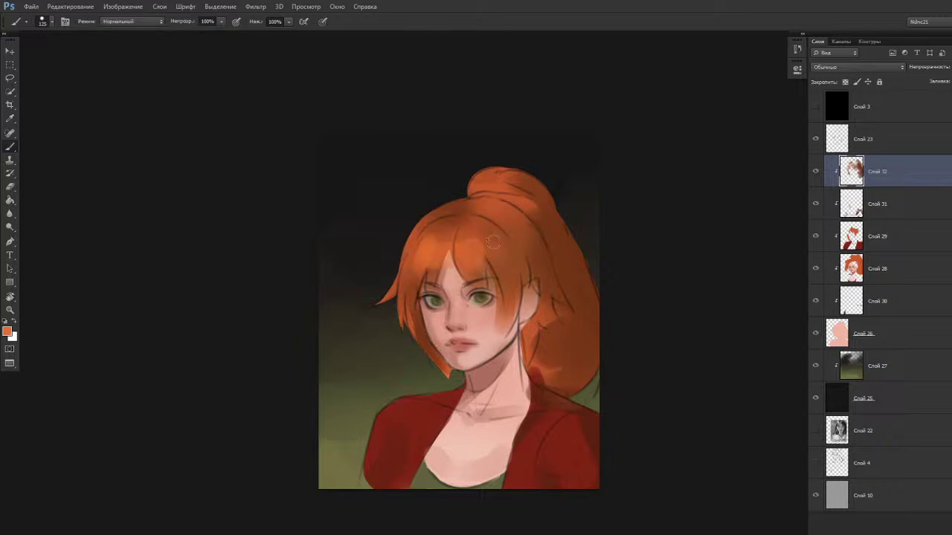
{"action": "key", "text": "space"}
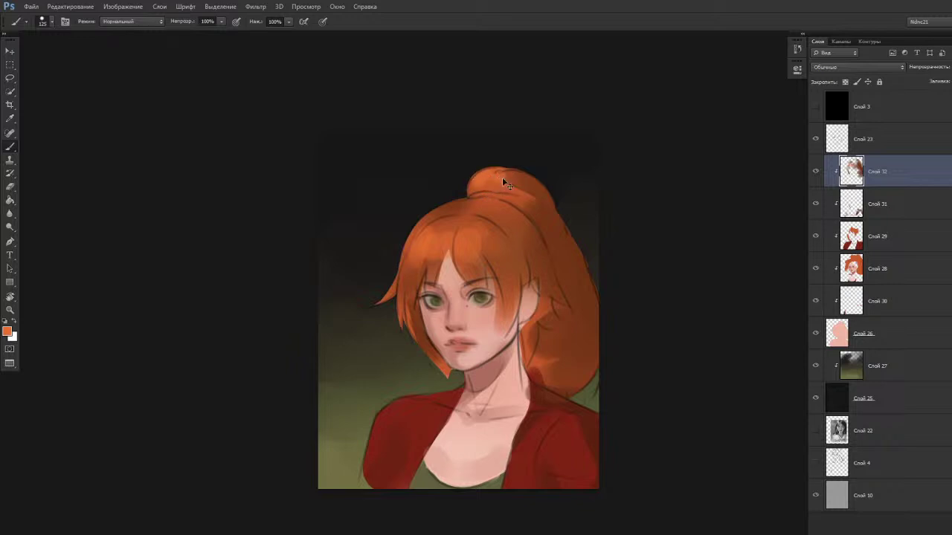
{"action": "key", "text": "space"}
{"action": "left_click_drag", "start_coordinate": [452, 237], "coordinate": [451, 235]}
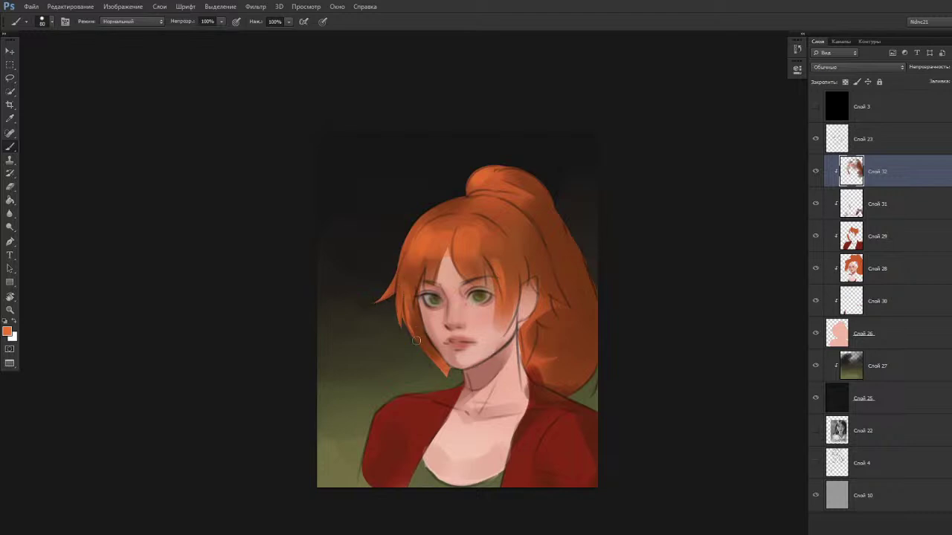
Refine the fringe and the side strands beside the face with orange tones sampled from the hair.
{"action": "left_click", "coordinate": [410, 277], "text": "alt"}
{"action": "key", "text": "r"}
{"action": "left_click", "coordinate": [389, 376]}
{"action": "left_click", "coordinate": [462, 239], "text": "alt"}
{"action": "key", "text": "r"}
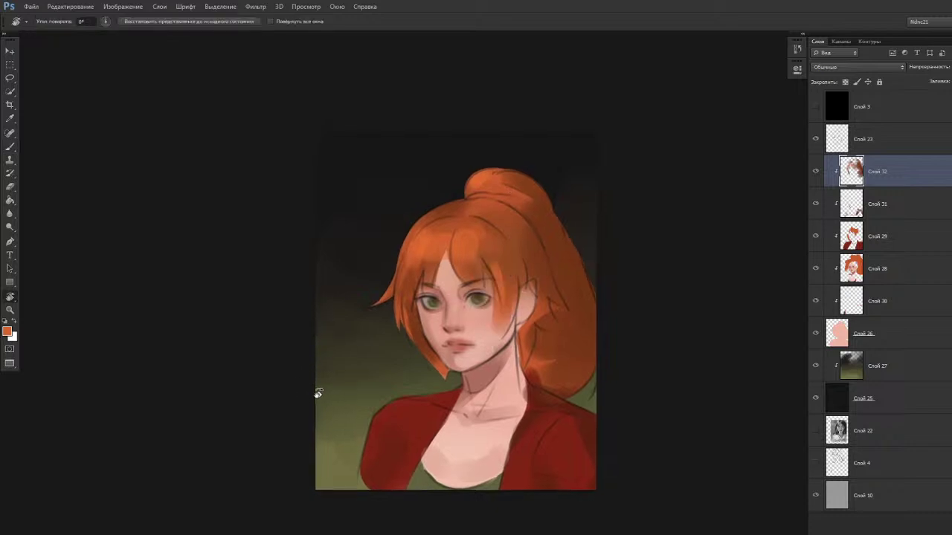
{"action": "key", "text": "b"}
Enlarge the brush to 200 px and shade the hair above the ear with a sampled dark reddish brown.
{"action": "left_click", "coordinate": [526, 273], "text": "alt"}
{"action": "key", "text": "bracketright"}
{"action": "key", "text": "bracketright"}
{"action": "key", "text": "bracketright"}
{"action": "key", "text": "bracketright"}
{"action": "key", "text": "bracketright"}
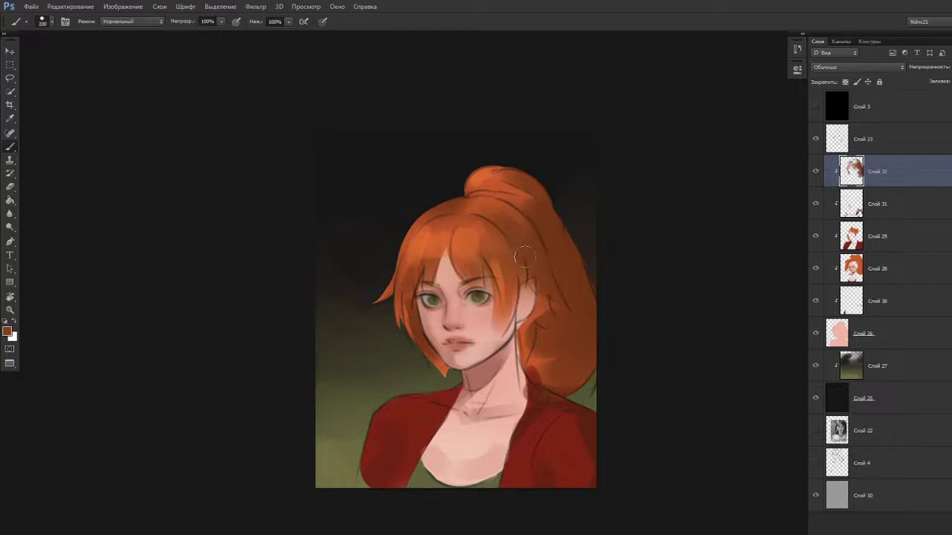
{"action": "mouse_move", "coordinate": [528, 384]}
{"action": "left_mouse_down"}
{"action": "mouse_move", "coordinate": [491, 371]}
{"action": "mouse_move", "coordinate": [482, 350]}
{"action": "mouse_move", "coordinate": [476, 358]}
{"action": "mouse_move", "coordinate": [458, 339]}
{"action": "left_mouse_up"}
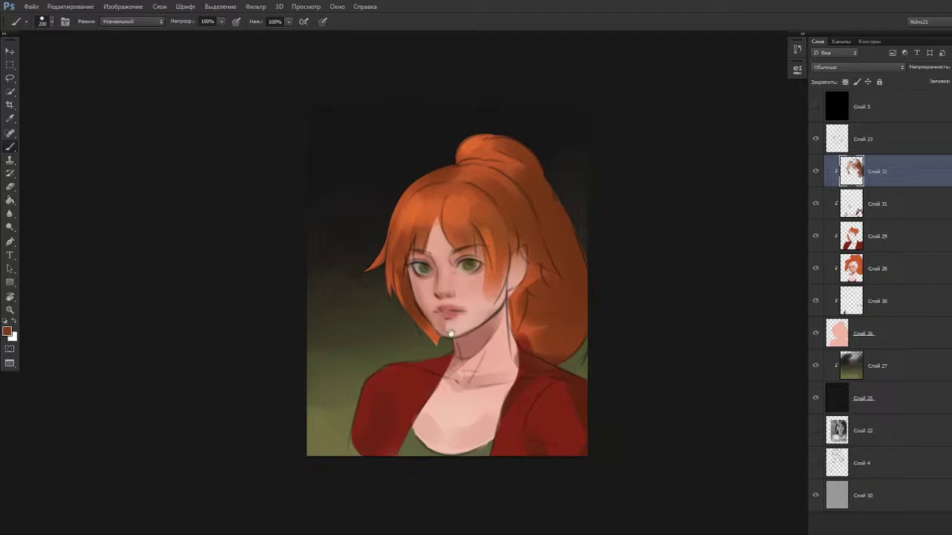
Sample the skin of the neck and chest and mix a more saturated warm pink, #de7861.
{"action": "left_click", "coordinate": [470, 336], "text": "alt"}
{"action": "left_click", "coordinate": [452, 394], "text": "alt"}
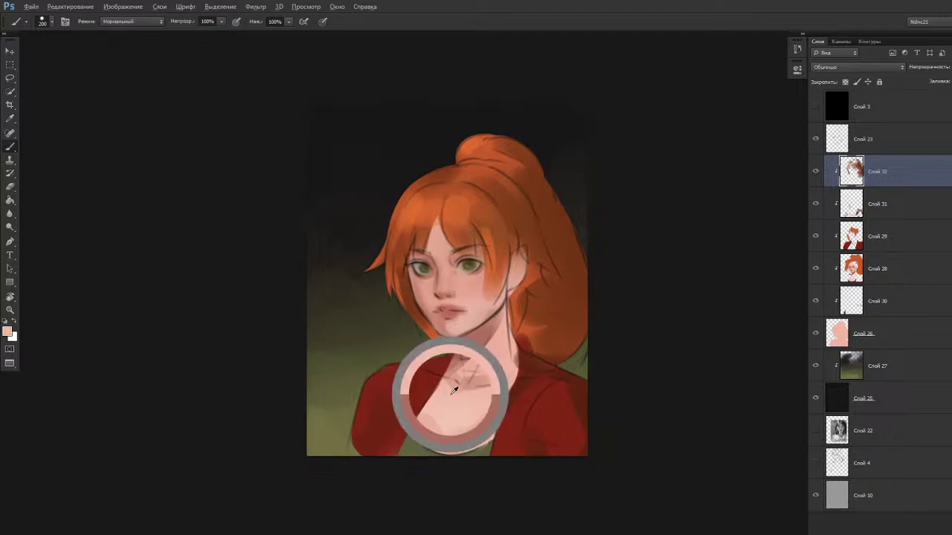
{"action": "key", "text": "n"}
{"action": "left_click", "coordinate": [581, 114]}
{"action": "mouse_move", "coordinate": [581, 114]}
{"action": "left_mouse_down"}
{"action": "mouse_move", "coordinate": [586, 124]}
{"action": "mouse_move", "coordinate": [594, 113]}
{"action": "left_mouse_up"}
{"action": "left_click", "coordinate": [664, 227]}
{"action": "left_click", "coordinate": [762, 90]}
{"action": "key", "text": "n"}
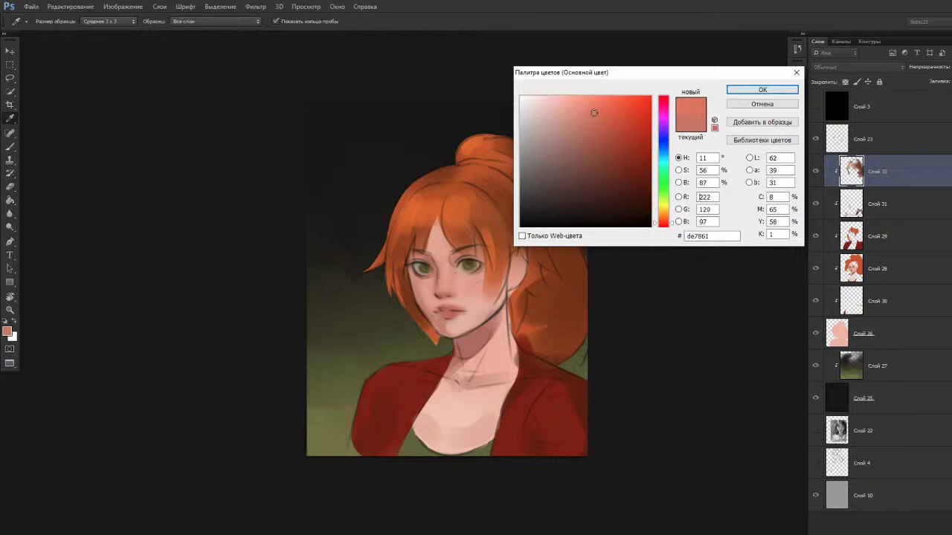
{"action": "left_click", "coordinate": [762, 90]}
Switch to a soft round brush enlarged to 900 px, tint the chest and neck, and undo the excess stroke.
{"action": "right_click", "coordinate": [425, 231]}
{"action": "left_click", "coordinate": [570, 451]}
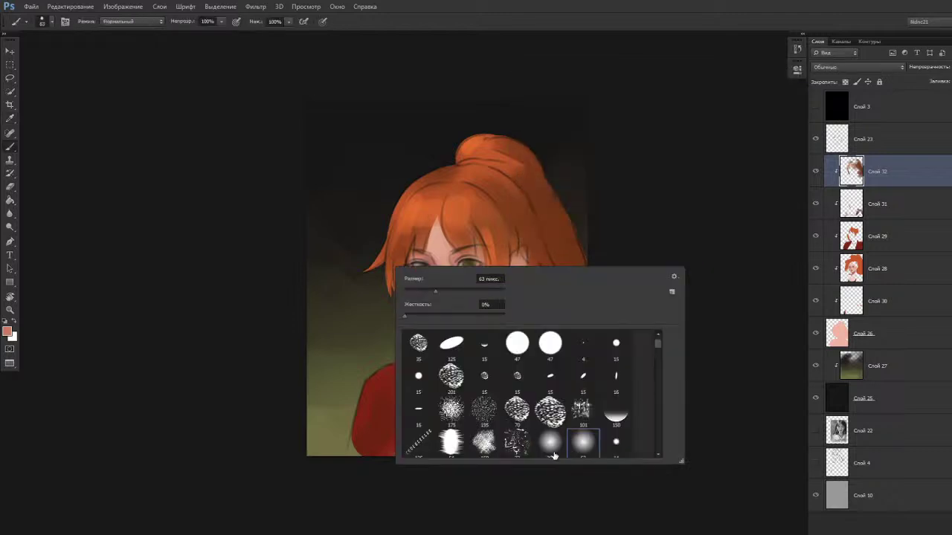
{"action": "left_click", "coordinate": [569, 452]}
{"action": "key", "text": "bracketright"}
{"action": "key", "text": "bracketright"}
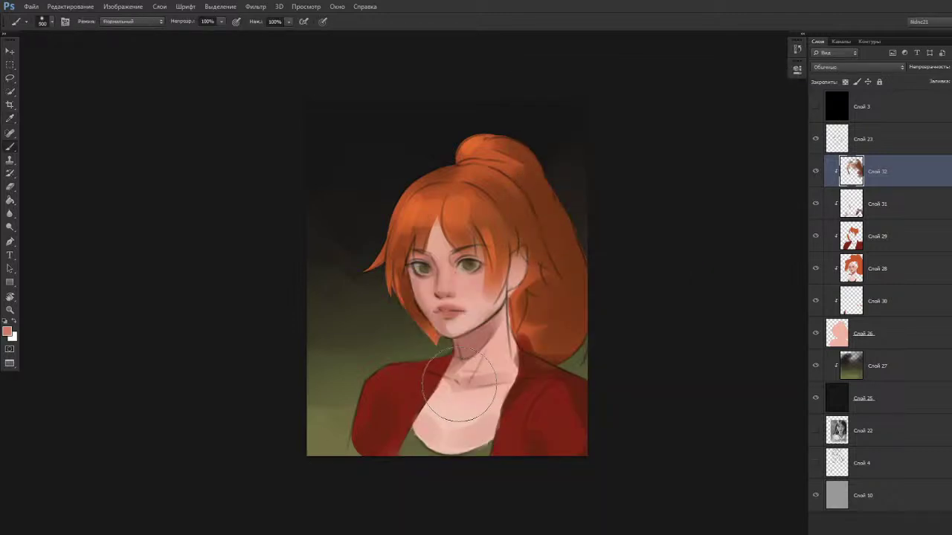
{"action": "left_click_drag", "start_coordinate": [461, 400], "coordinate": [516, 397]}
{"action": "key", "text": "ctrl+z"}
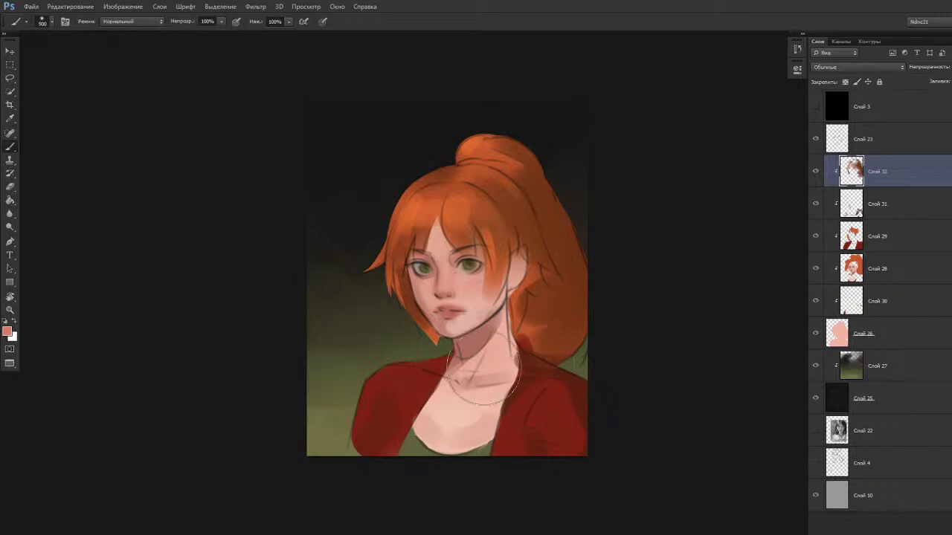
{"action": "left_click_drag", "start_coordinate": [428, 325], "coordinate": [432, 324]}
Sample the cheek's skin tone and shift it to a warmer peach, #ebac91.
{"action": "left_click", "coordinate": [477, 300], "text": "alt"}
{"action": "key", "text": "n"}
{"action": "left_click", "coordinate": [571, 106]}
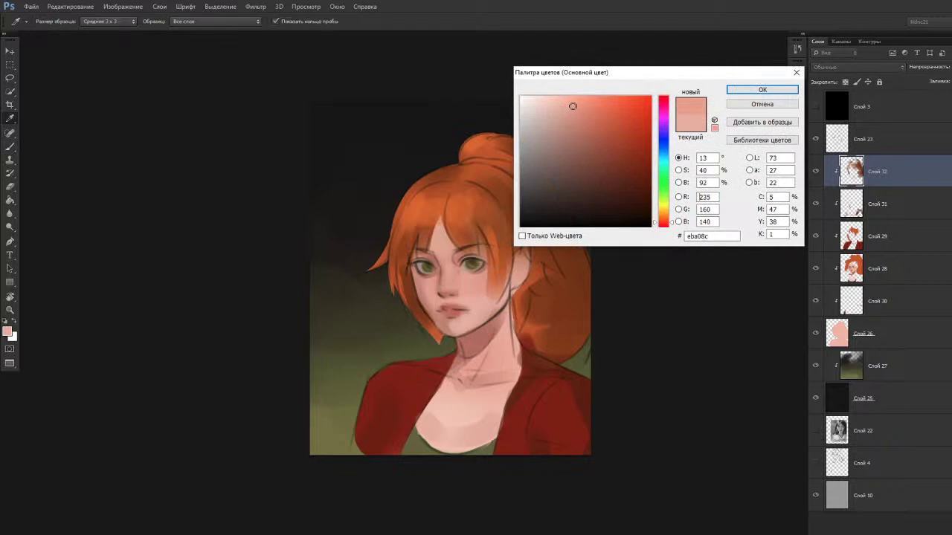
{"action": "left_click_drag", "start_coordinate": [664, 228], "coordinate": [664, 224]}
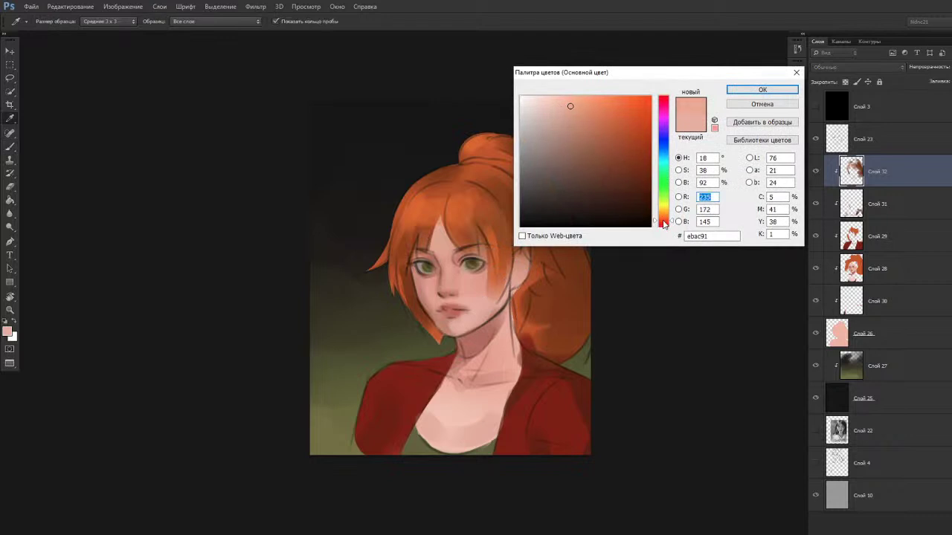
{"action": "left_click", "coordinate": [762, 89]}
Reduce the soft brush to 400 px and glaze the peach tone over the forehead and middle of the face.
{"action": "key", "text": "b"}
{"action": "key", "text": "bracketleft"}
{"action": "key", "text": "bracketleft"}
{"action": "key", "text": "bracketleft"}
{"action": "left_click_drag", "start_coordinate": [427, 247], "coordinate": [434, 228]}
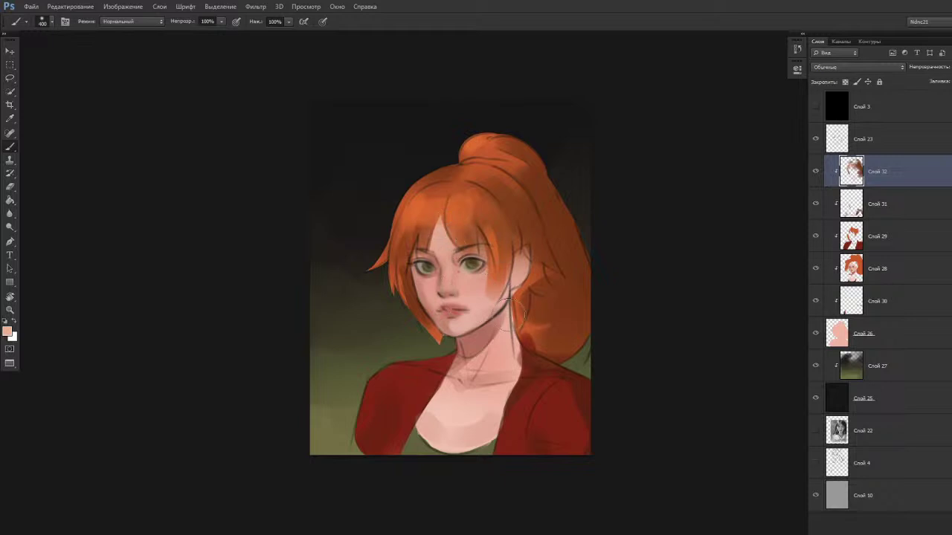
{"action": "left_click_drag", "start_coordinate": [458, 283], "coordinate": [456, 284]}
Sample the ear's skin tone and mix it into a saturated brick red, #c4543a.
{"action": "left_click", "coordinate": [521, 269], "text": "alt"}
{"action": "key", "text": "n"}
{"action": "left_click_drag", "start_coordinate": [589, 146], "coordinate": [598, 128]}
{"action": "left_click_drag", "start_coordinate": [661, 221], "coordinate": [661, 223]}
{"action": "left_click", "coordinate": [612, 127]}
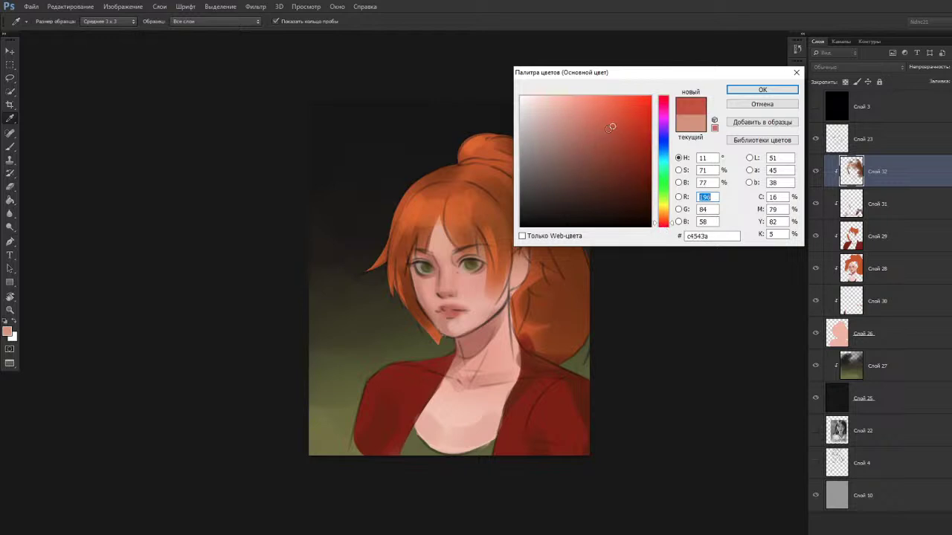
{"action": "left_click", "coordinate": [738, 91]}
Tint the ear and the neck shadow with soft strokes of the brick red.
{"action": "key", "text": "b"}
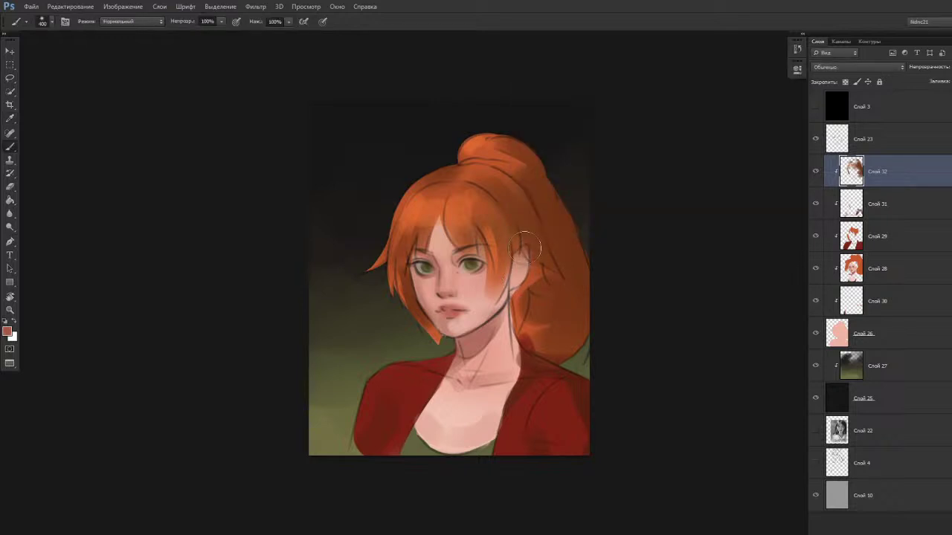
{"action": "left_click_drag", "start_coordinate": [523, 254], "coordinate": [515, 276]}
{"action": "left_click_drag", "start_coordinate": [469, 355], "coordinate": [468, 355]}
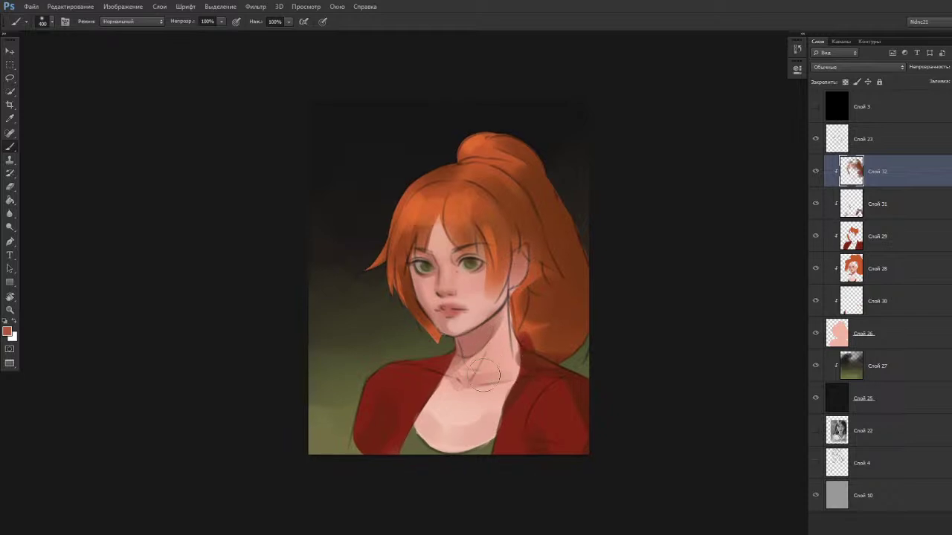
Merge the figure's layers from Слой 32 down to Слой 26 into one layer and inspect the result.
{"action": "key", "text": "r"}
{"action": "scroll", "coordinate": [484, 252], "scroll_direction": "down", "scroll_amount": 1}
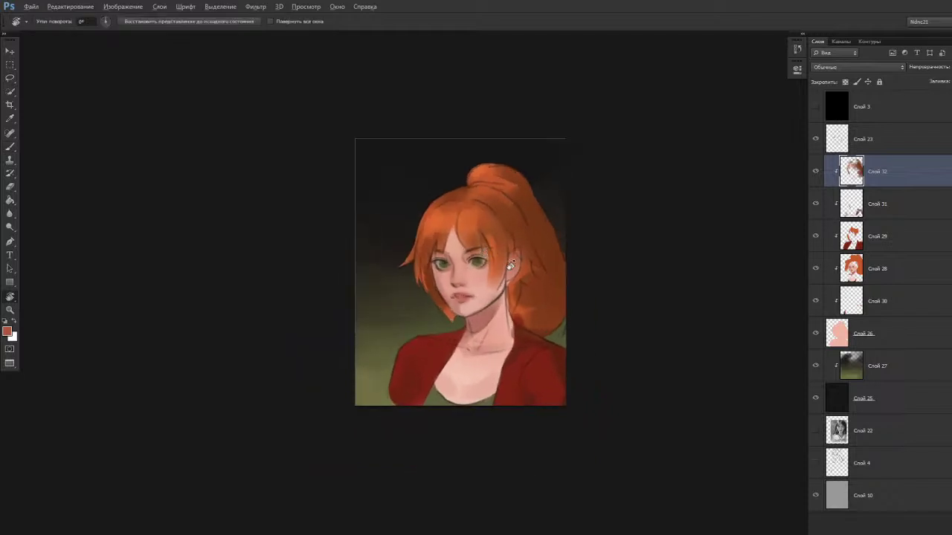
{"action": "left_click", "coordinate": [893, 336], "text": "shift"}
{"action": "right_click", "coordinate": [898, 334]}
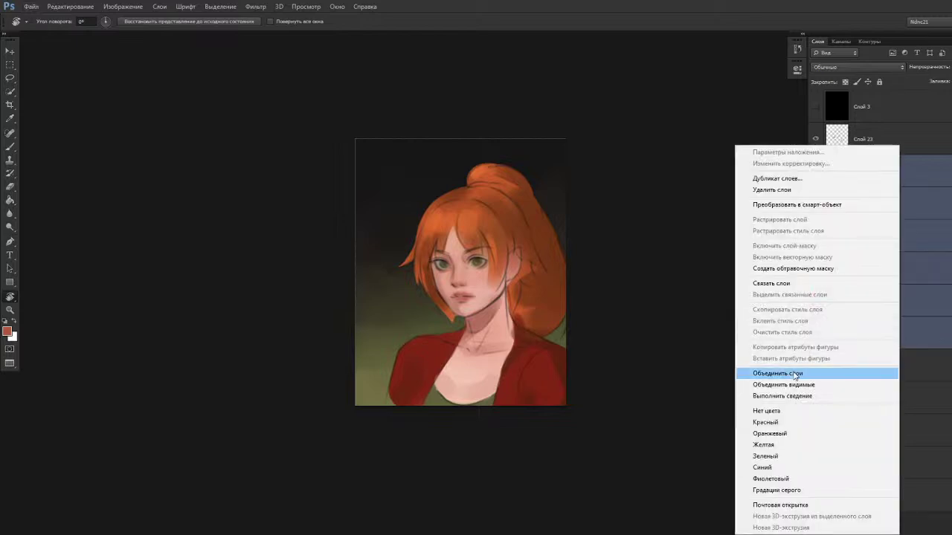
{"action": "left_click", "coordinate": [792, 374]}
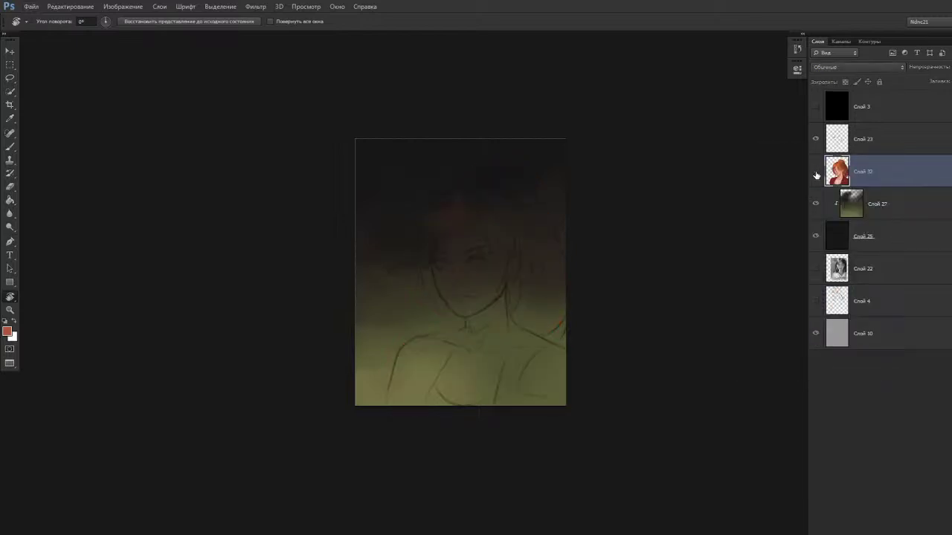
{"action": "scroll", "coordinate": [484, 223], "scroll_direction": "up", "scroll_amount": 2}
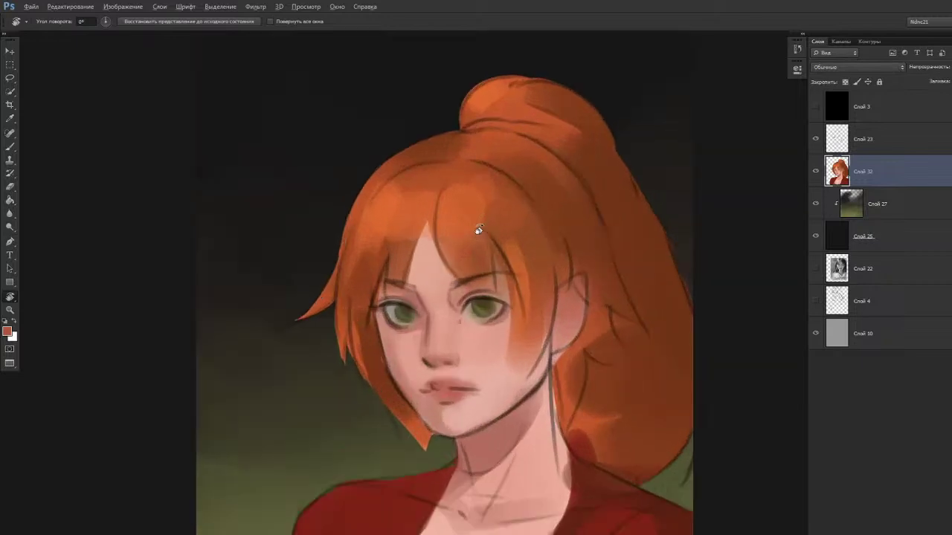
{"action": "scroll", "coordinate": [478, 229], "scroll_direction": "down", "scroll_amount": 1}
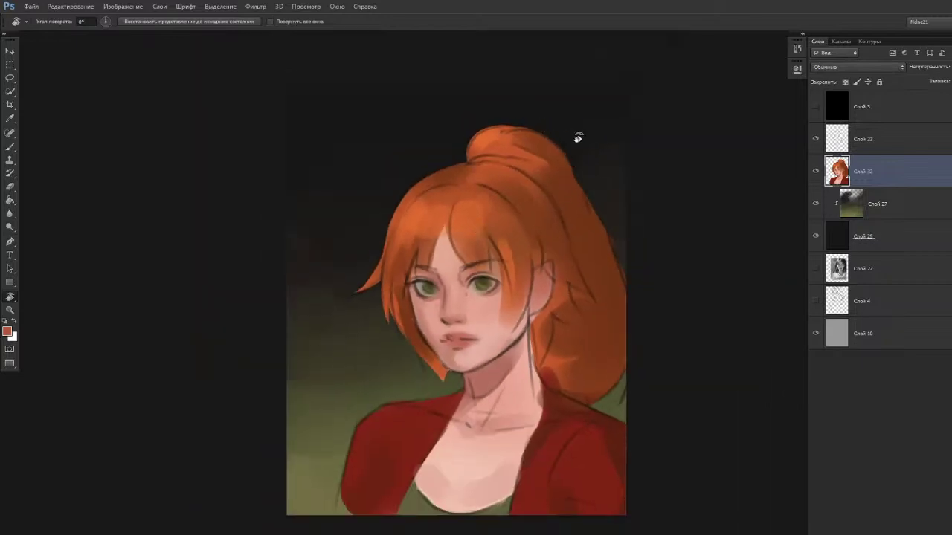
Duplicate the line-art layer Слой 23 and hide the copy as a backup.
{"action": "left_click", "coordinate": [894, 140]}
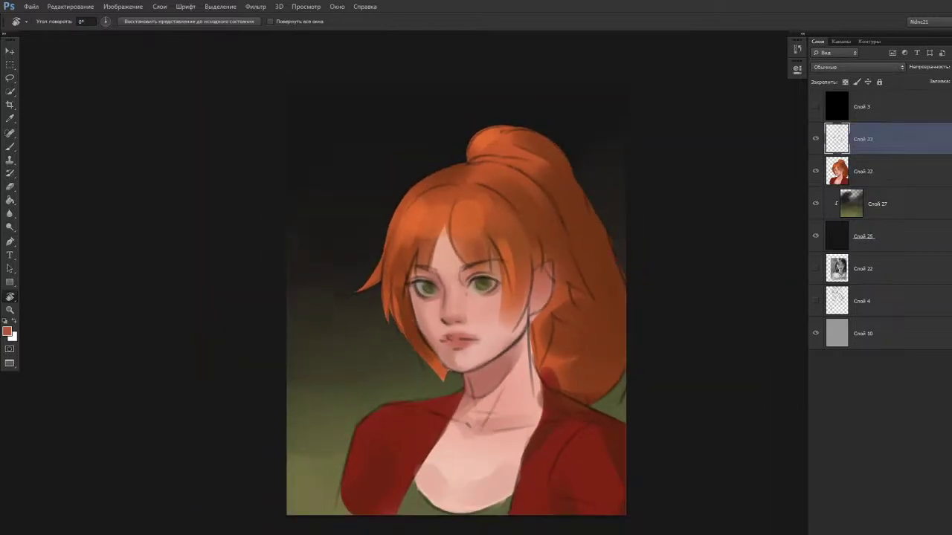
{"action": "mouse_move", "coordinate": [836, 144]}
{"action": "left_mouse_down"}
{"action": "mouse_move", "coordinate": [836, 113]}
{"action": "mouse_move", "coordinate": [836, 126]}
{"action": "left_mouse_up"}
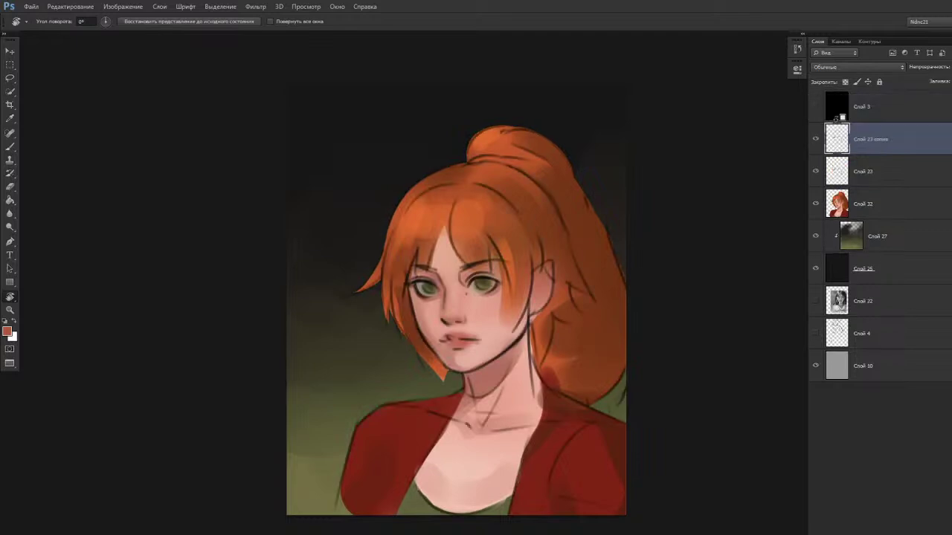
{"action": "left_click", "coordinate": [855, 172]}
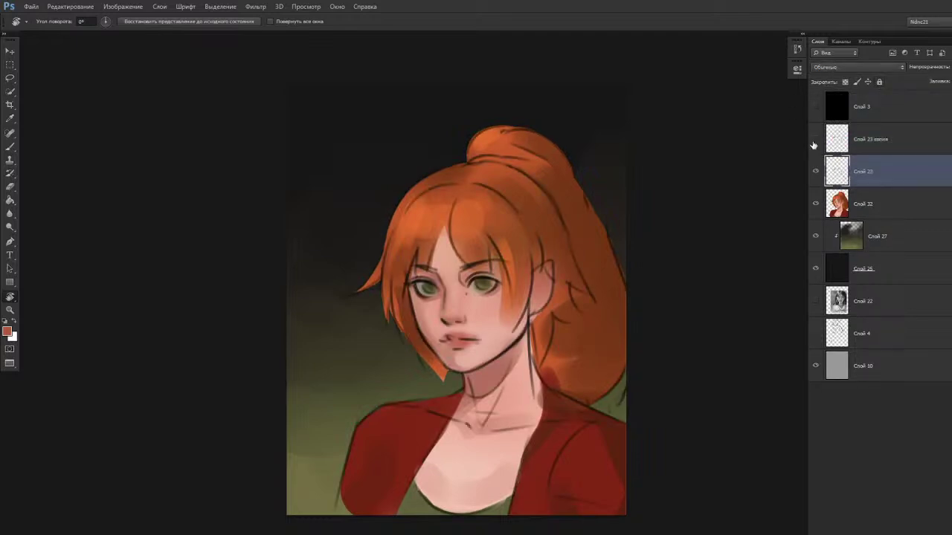
{"action": "left_click", "coordinate": [815, 139]}
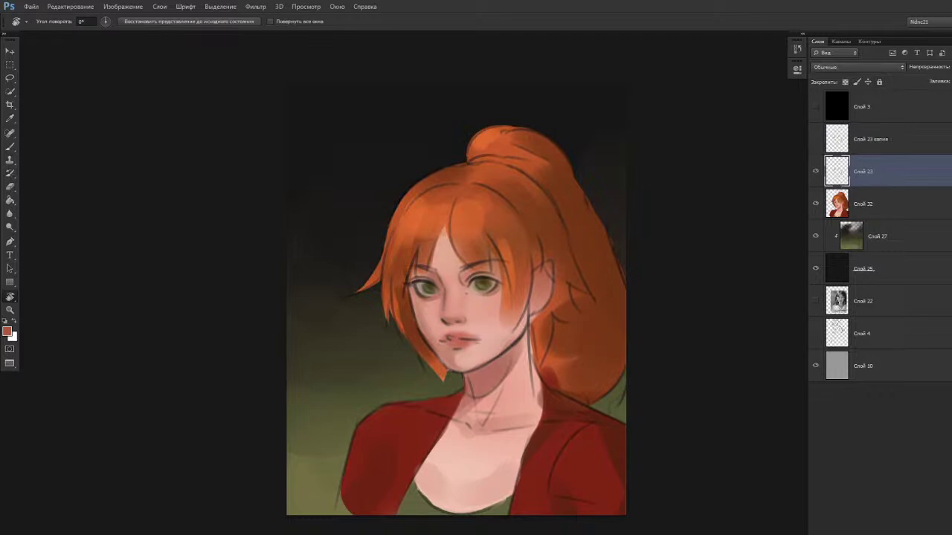
Add a new empty layer directly above the line-art layer Слой 23.
{"action": "key", "text": "ctrl+j"}
{"action": "scroll", "coordinate": [511, 272], "scroll_direction": "up", "scroll_amount": 3}
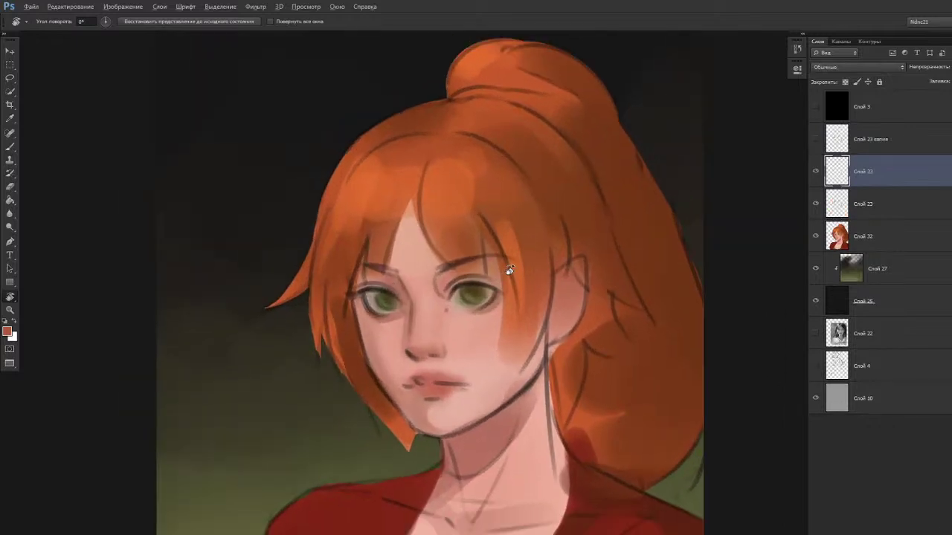
{"action": "left_click_drag", "start_coordinate": [417, 392], "coordinate": [453, 356]}
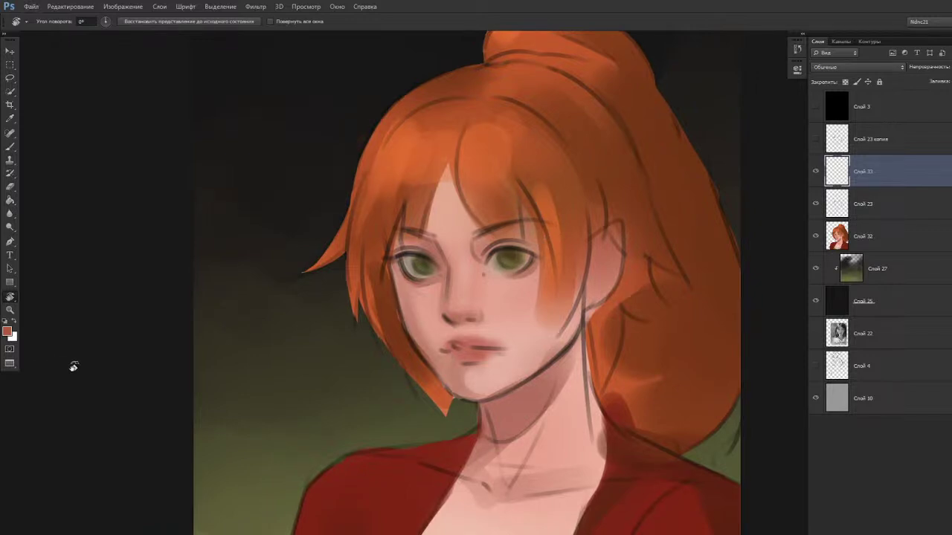
Set up the Mixer Brush with a different brush tip, enlarged to 90 px, for blending the face.
{"action": "left_click_drag", "start_coordinate": [477, 318], "coordinate": [485, 308]}
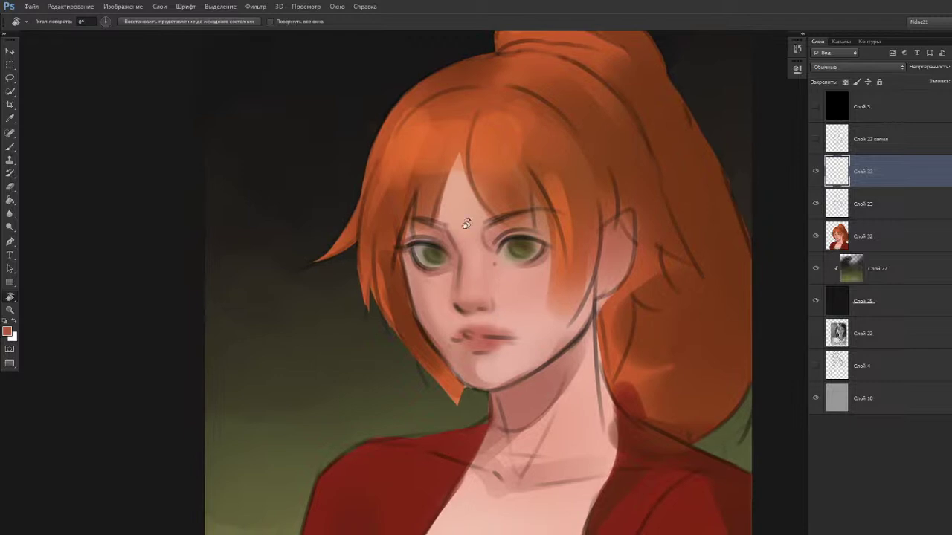
{"action": "left_click_drag", "start_coordinate": [463, 250], "coordinate": [457, 335]}
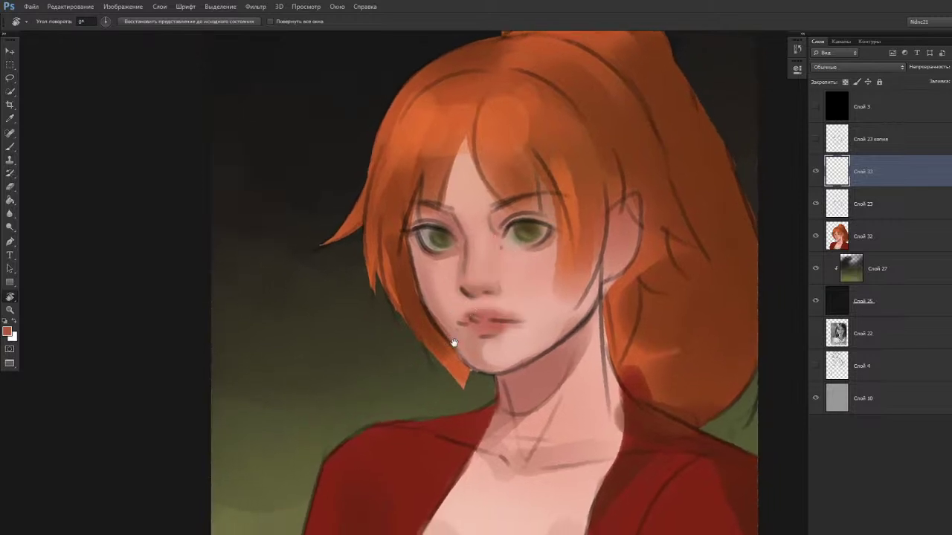
{"action": "scroll", "coordinate": [457, 336], "scroll_direction": "down", "scroll_amount": 2}
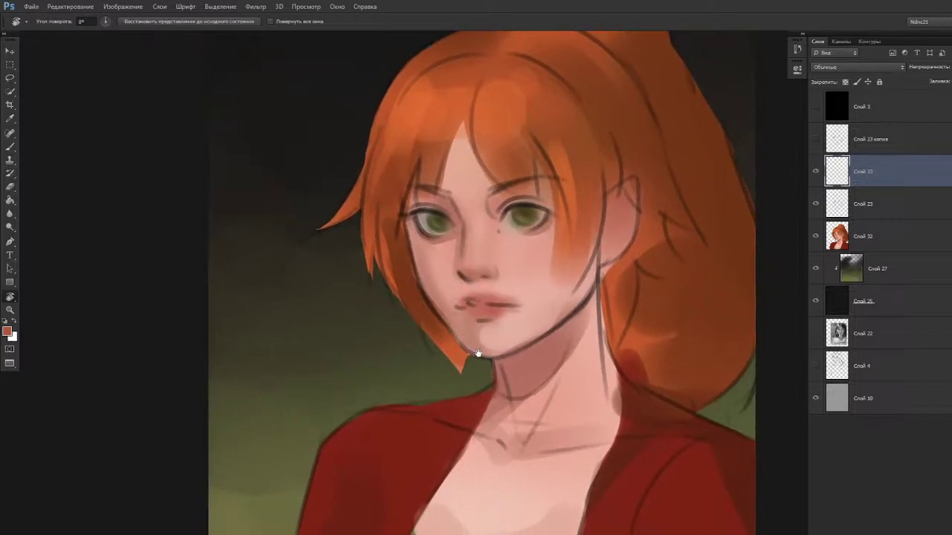
{"action": "key", "text": "b"}
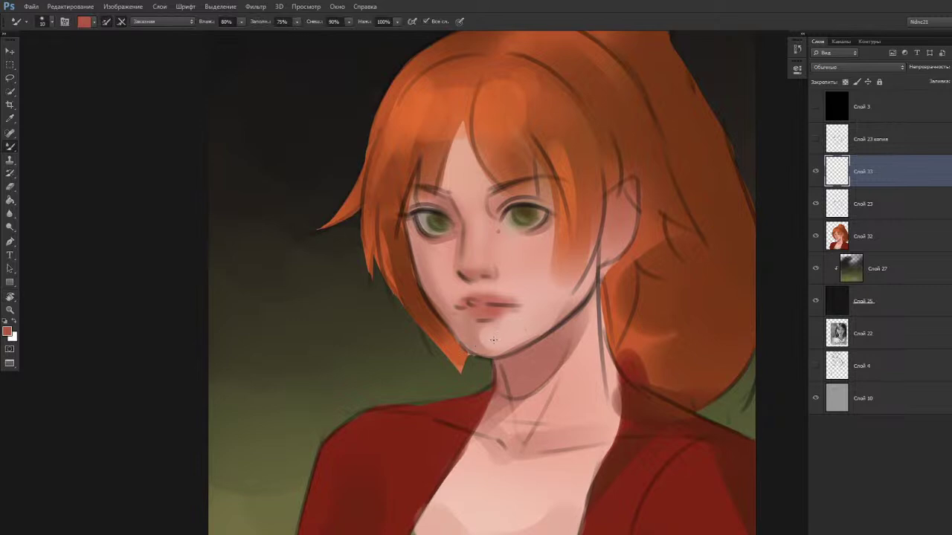
{"action": "right_click", "coordinate": [487, 336]}
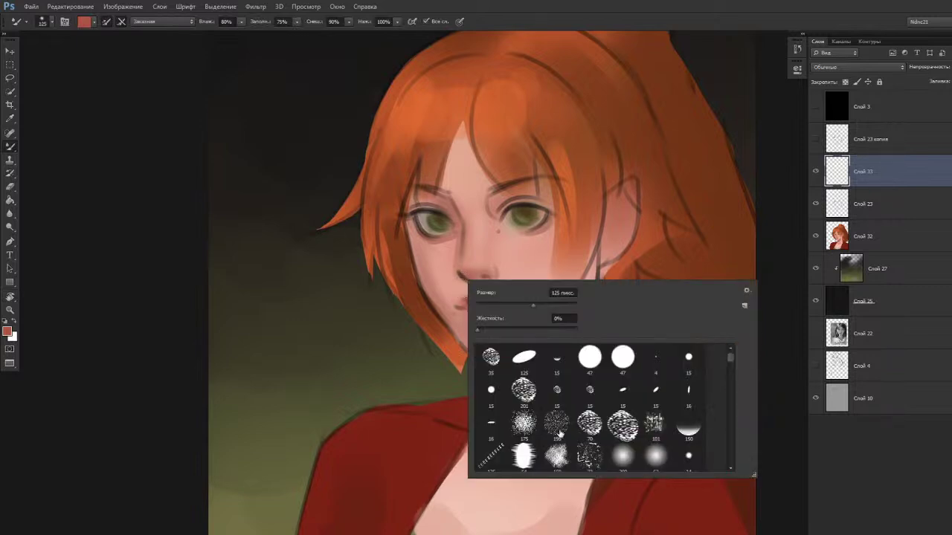
{"action": "left_click", "coordinate": [476, 231]}
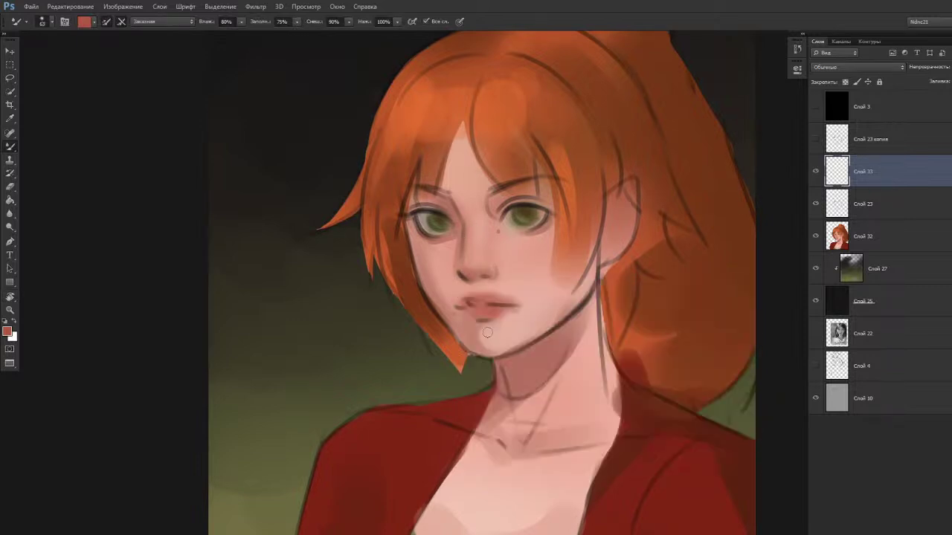
{"action": "key", "text": "]"}
{"action": "left_click_drag", "start_coordinate": [493, 278], "coordinate": [496, 283]}
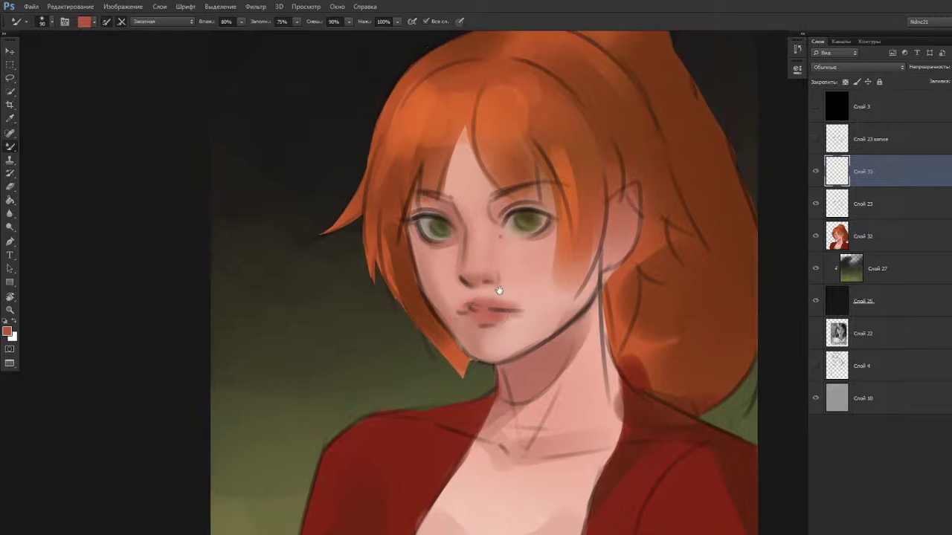
Return to the regular Brush with a sampled skin tone and choose a small tip for painting facial details.
{"action": "key", "text": "b"}
{"action": "left_click", "coordinate": [527, 284], "text": "alt"}
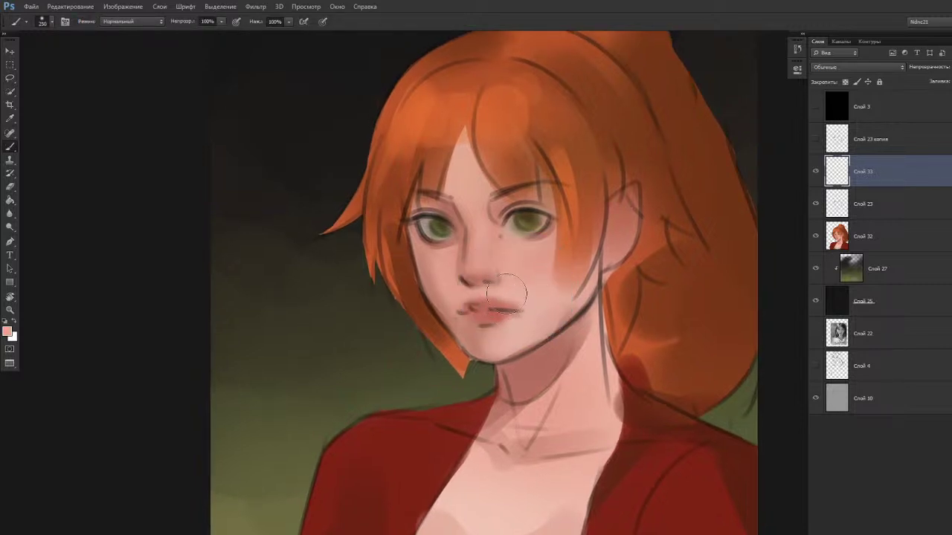
{"action": "key", "text": "ctrl+z"}
{"action": "right_click", "coordinate": [552, 296]}
{"action": "left_click", "coordinate": [746, 375]}
{"action": "left_click", "coordinate": [764, 369]}
{"action": "left_click", "coordinate": [520, 291]}
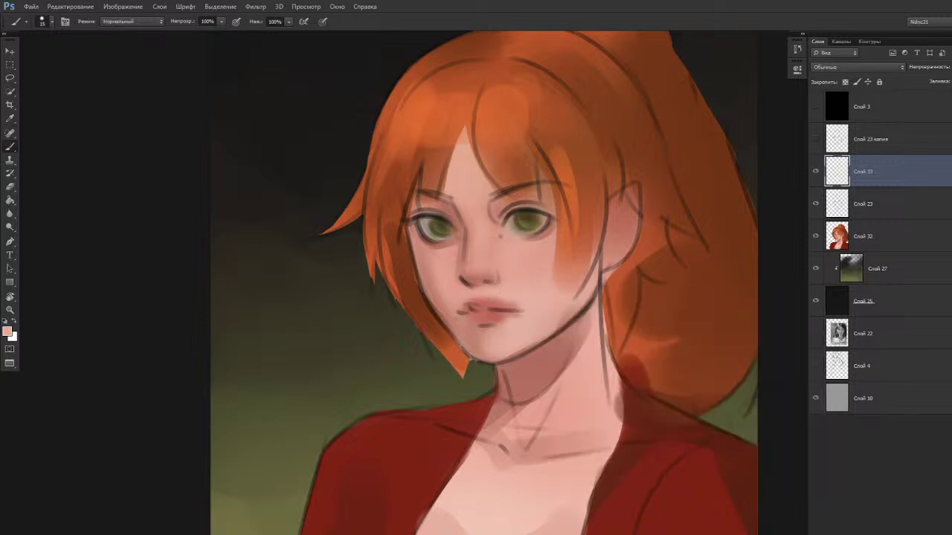
{"action": "key", "text": "["}
Mix a darker brownish red from the sampled lip colour and paint over the line art at the mouth's left corner.
{"action": "left_click", "coordinate": [496, 292], "text": "alt"}
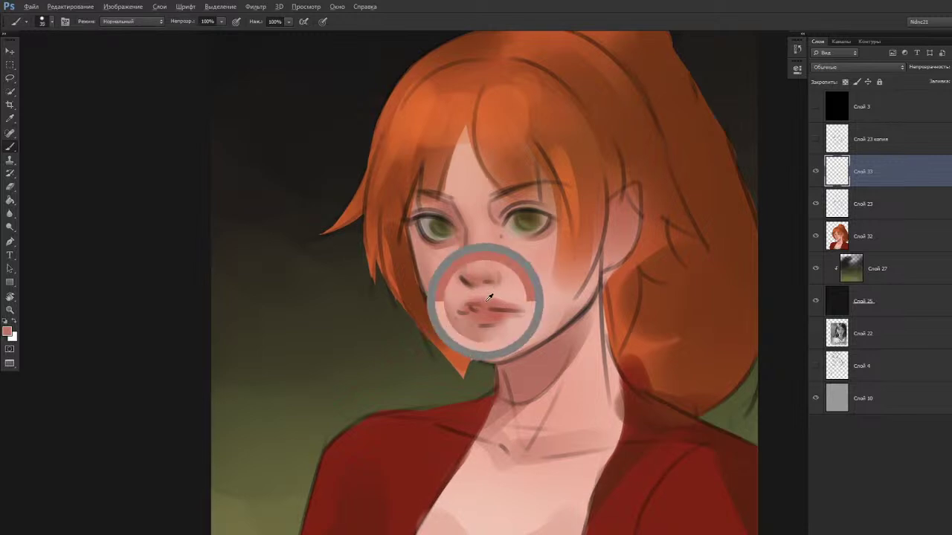
{"action": "left_click", "coordinate": [7, 331]}
{"action": "left_click", "coordinate": [601, 144]}
{"action": "left_click", "coordinate": [745, 92]}
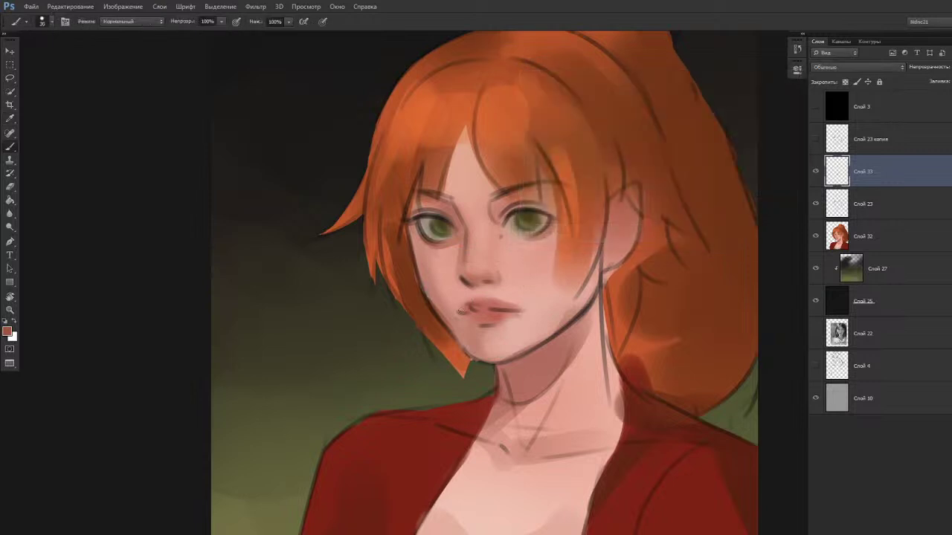
{"action": "mouse_move", "coordinate": [462, 311]}
{"action": "left_mouse_down"}
{"action": "mouse_move", "coordinate": [472, 311]}
{"action": "mouse_move", "coordinate": [459, 319]}
{"action": "left_mouse_up"}
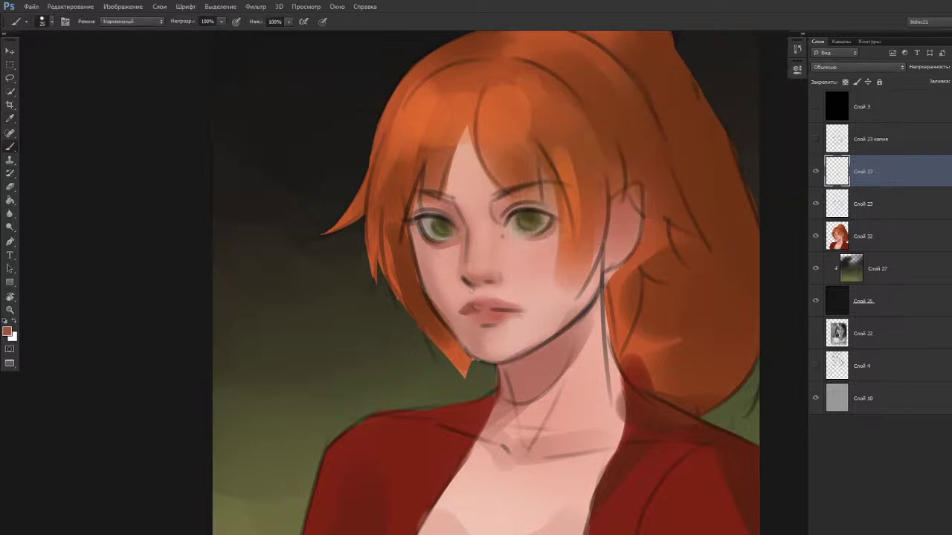
Cover the nostril and nose-base lines with small strokes of skin tones sampled around the nose.
{"action": "left_click_drag", "start_coordinate": [465, 283], "coordinate": [466, 302]}
{"action": "left_click", "coordinate": [476, 299], "text": "alt"}
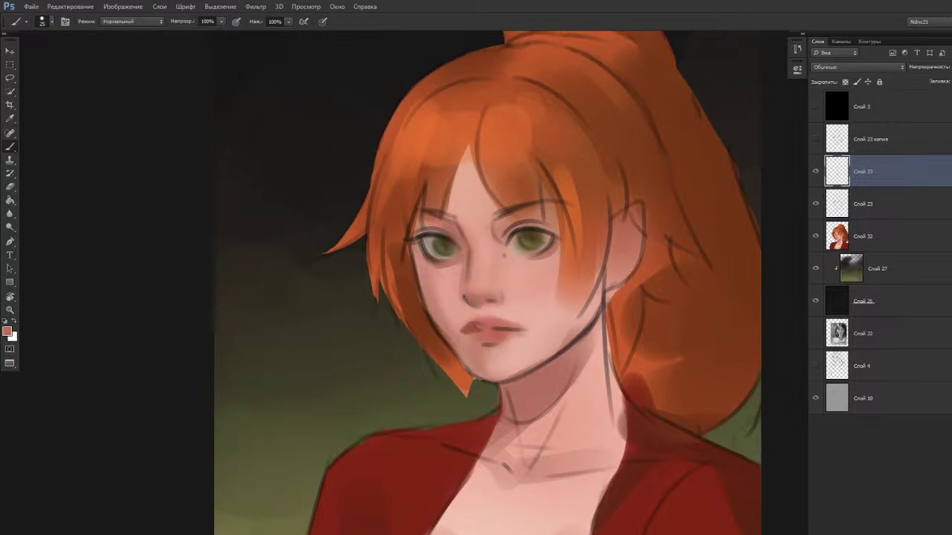
{"action": "left_click_drag", "start_coordinate": [468, 298], "coordinate": [474, 301]}
{"action": "left_click", "coordinate": [503, 299], "text": "alt"}
{"action": "left_click", "coordinate": [492, 298], "text": "alt"}
{"action": "left_click", "coordinate": [488, 281], "text": "alt"}
{"action": "left_click", "coordinate": [463, 245], "text": "alt"}
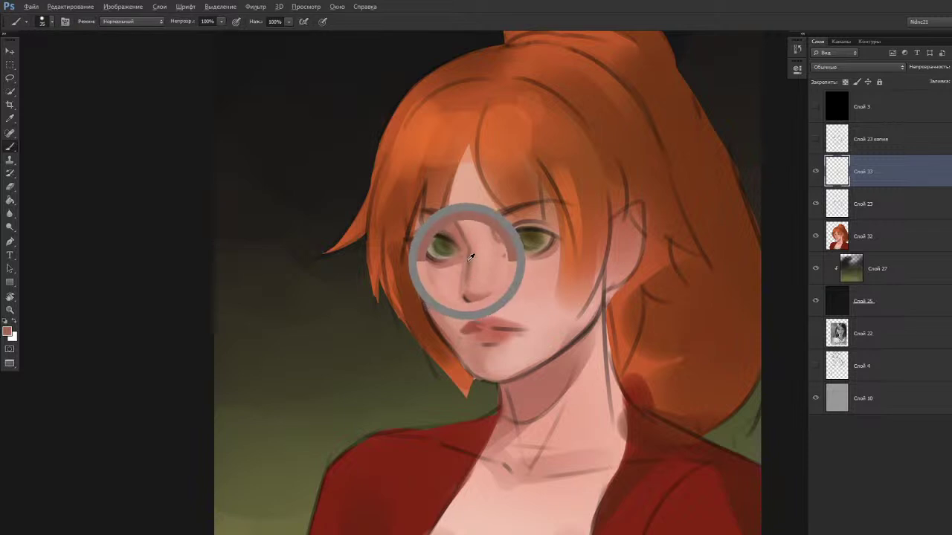
{"action": "left_click", "coordinate": [461, 273], "text": "alt"}
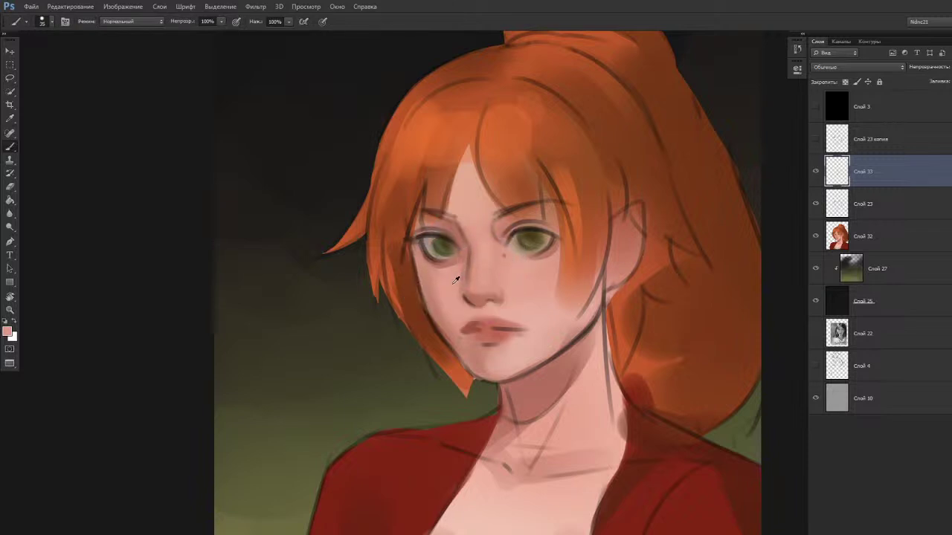
Paint over the line along the nose's shadow side up to the inner eye corner, using a smaller brush and sampled skin tones.
{"action": "key", "text": "bracketleft"}
{"action": "key", "text": "bracketleft"}
{"action": "key", "text": "bracketleft"}
{"action": "left_click", "coordinate": [470, 244], "text": "alt"}
{"action": "left_click", "coordinate": [468, 245], "text": "alt"}
{"action": "left_click", "coordinate": [467, 238], "text": "alt"}
{"action": "left_click", "coordinate": [467, 264], "text": "alt"}
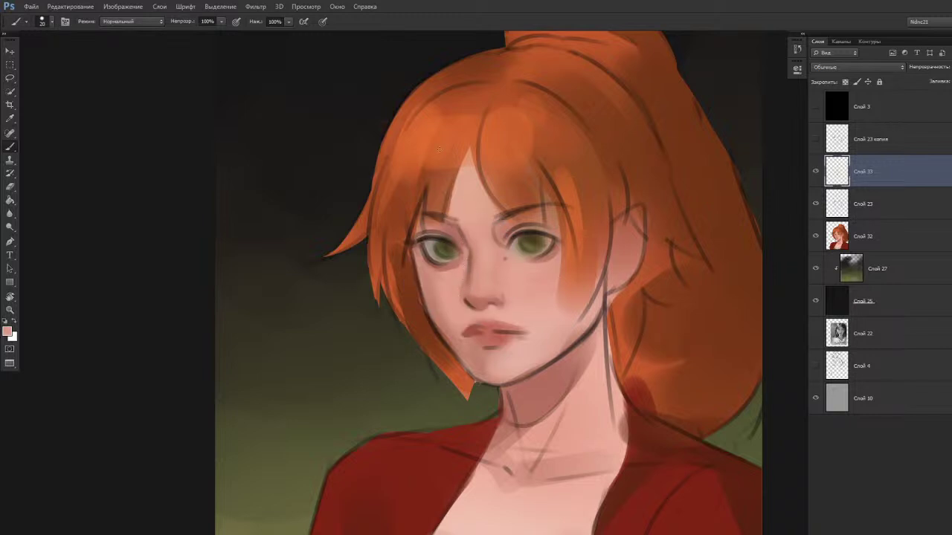
{"action": "left_click_drag", "start_coordinate": [469, 280], "coordinate": [473, 246]}
{"action": "left_click", "coordinate": [487, 273], "text": "alt"}
{"action": "left_click", "coordinate": [465, 284], "text": "alt"}
{"action": "key", "text": "bracketright"}
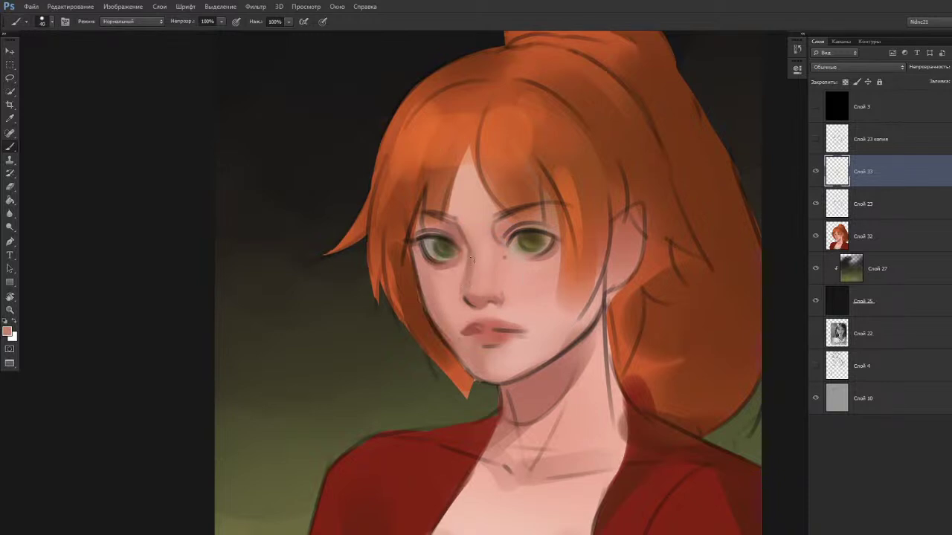
Blend the shadow side of the nose into the cheek with the Mixer Brush and resampled skin tones.
{"action": "key", "text": "shift+b"}
{"action": "mouse_move", "coordinate": [465, 278]}
{"action": "left_mouse_down"}
{"action": "mouse_move", "coordinate": [475, 270]}
{"action": "mouse_move", "coordinate": [461, 269]}
{"action": "mouse_move", "coordinate": [459, 279]}
{"action": "mouse_move", "coordinate": [478, 261]}
{"action": "left_mouse_up"}
{"action": "key", "text": "shift+b"}
{"action": "left_click", "coordinate": [461, 276], "text": "alt"}
{"action": "left_click", "coordinate": [461, 298], "text": "alt"}
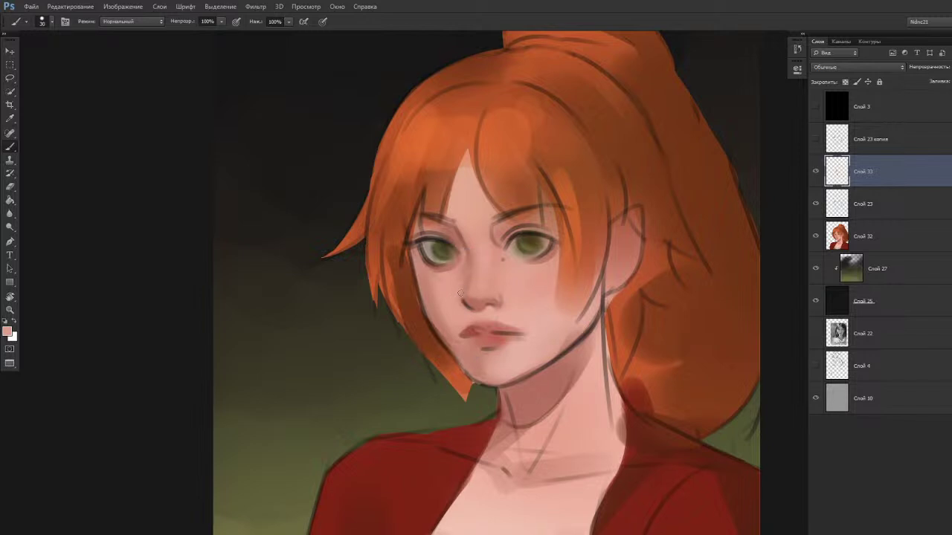
{"action": "key", "text": "shift+b"}
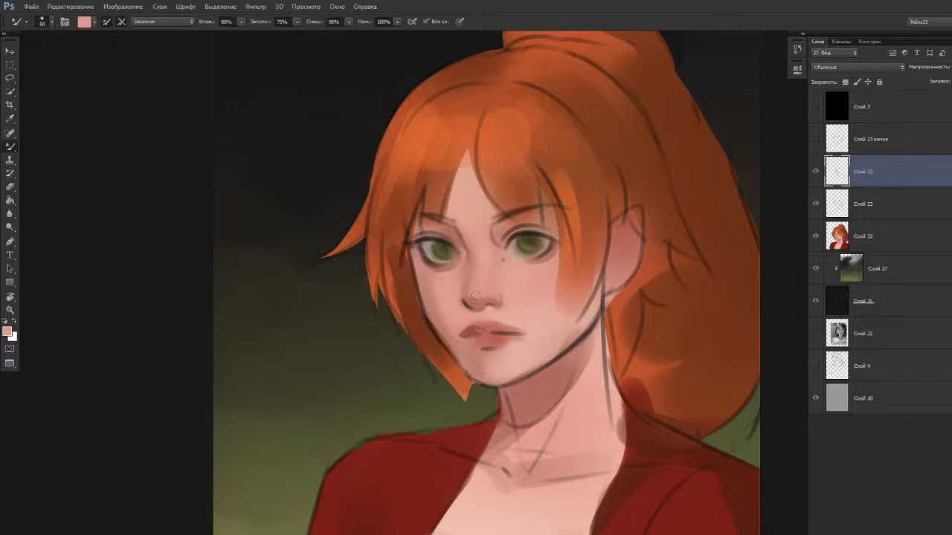
{"action": "key", "text": "bracketright"}
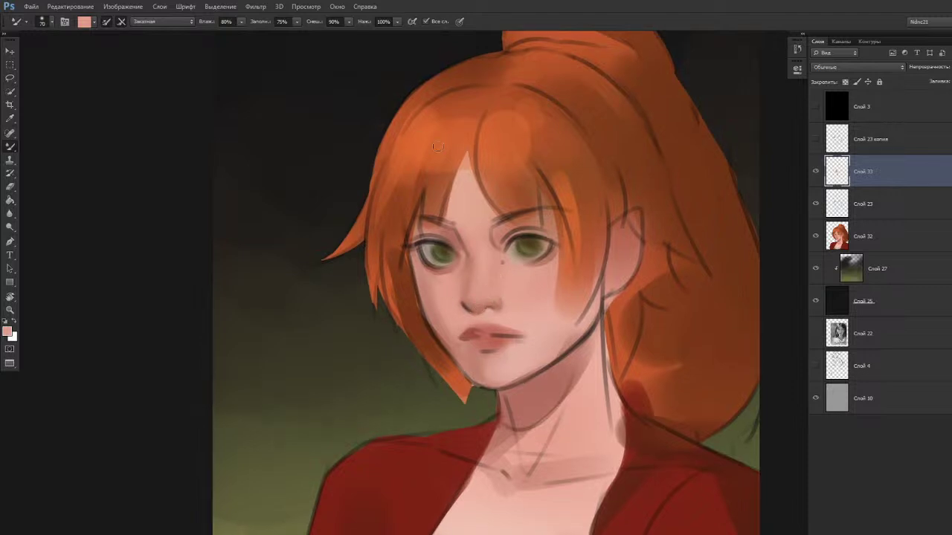
Refine the nostril and nose-tip shading with colours sampled from the nose and the chin.
{"action": "key", "text": "shift+b"}
{"action": "left_click", "coordinate": [469, 301], "text": "alt"}
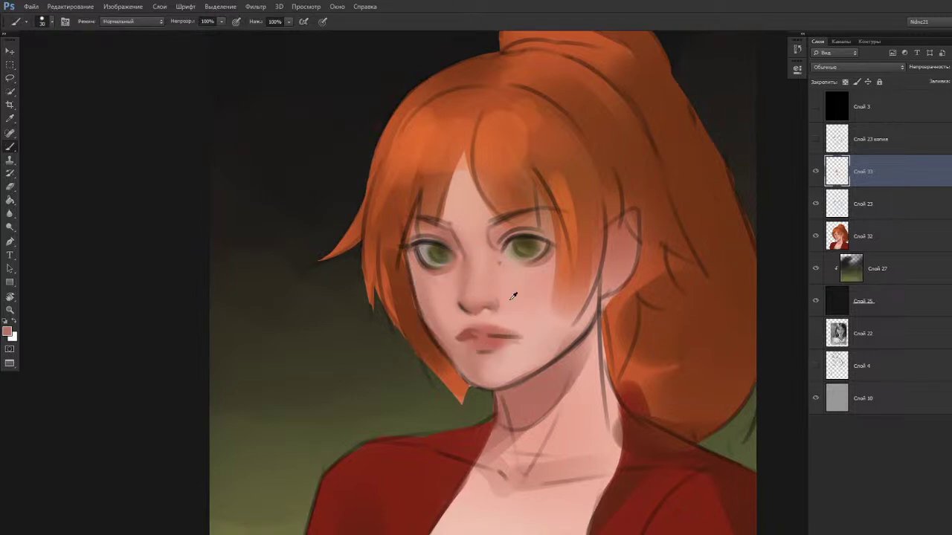
{"action": "left_click", "coordinate": [496, 305], "text": "alt"}
{"action": "left_click", "coordinate": [493, 298], "text": "alt"}
{"action": "left_click", "coordinate": [486, 264], "text": "alt"}
{"action": "left_click", "coordinate": [510, 355], "text": "alt"}
Switch to a larger brush tip and smooth the nose bridge and adjacent cheek with sampled light skin tones.
{"action": "right_click", "coordinate": [459, 246]}
{"action": "left_click", "coordinate": [647, 423]}
{"action": "left_click", "coordinate": [394, 283]}
{"action": "key", "text": "bracketright"}
{"action": "key", "text": "bracketright"}
{"action": "key", "text": "bracketright"}
{"action": "key", "text": "bracketright"}
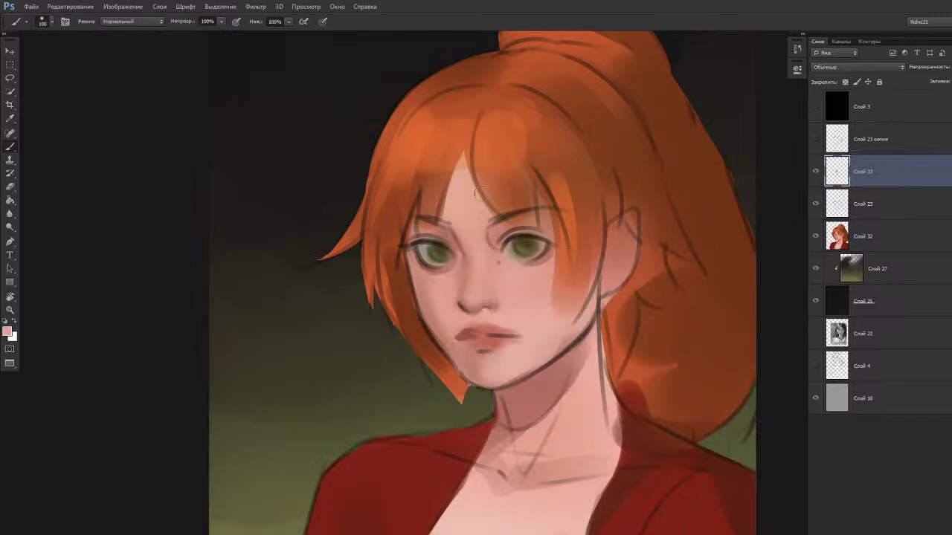
{"action": "key", "text": "bracketleft"}
{"action": "key", "text": "bracketleft"}
{"action": "key", "text": "bracketleft"}
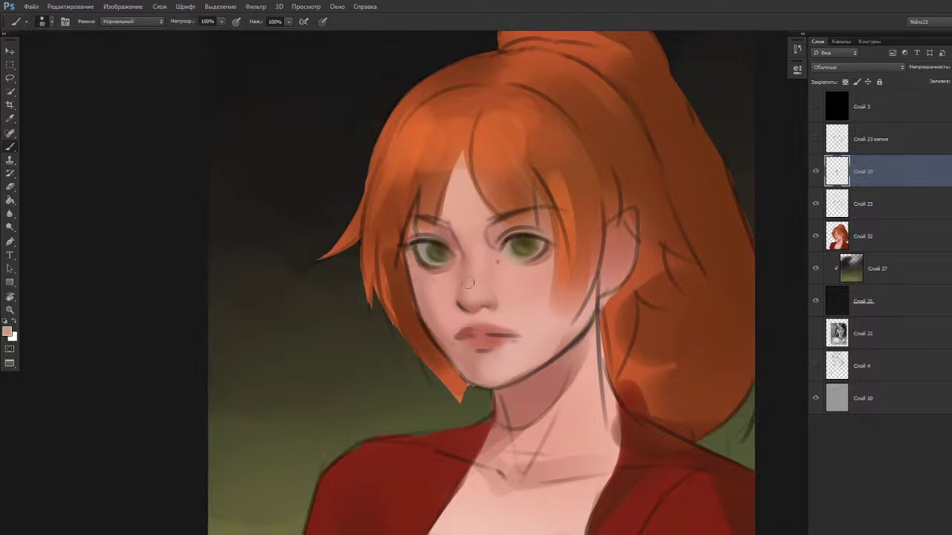
{"action": "left_click", "coordinate": [500, 257], "text": "alt"}
{"action": "left_click", "coordinate": [519, 296], "text": "alt"}
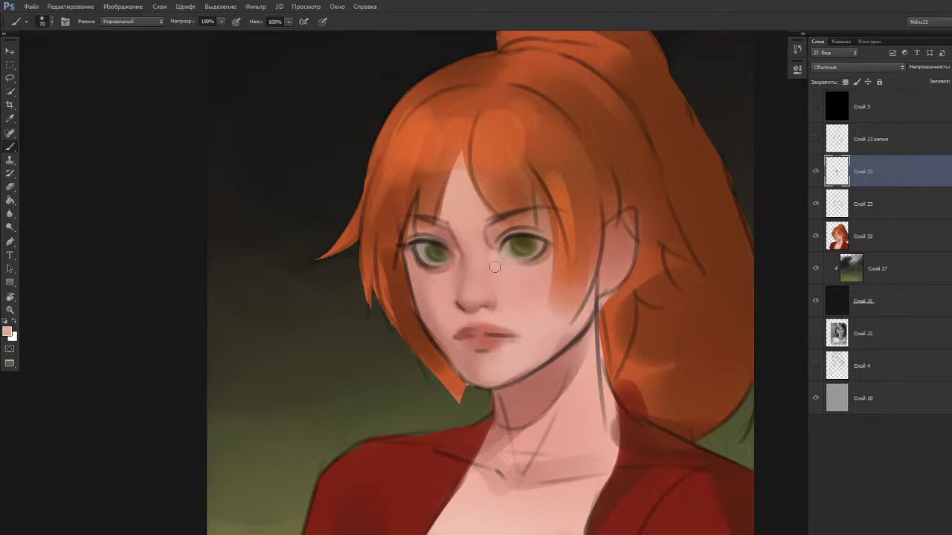
{"action": "key", "text": "bracketright"}
{"action": "key", "text": "bracketright"}
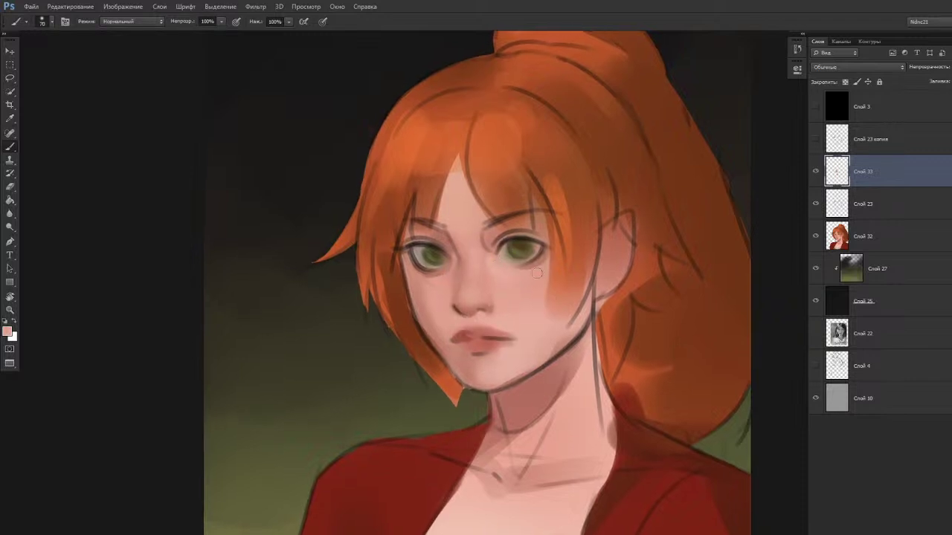
Mix a warmer pink from the sampled cheek colour and enlarge the brush to 150 px.
{"action": "left_click", "coordinate": [516, 290], "text": "alt"}
{"action": "left_click", "coordinate": [7, 331]}
{"action": "left_click", "coordinate": [577, 110]}
{"action": "left_click", "coordinate": [763, 90]}
{"action": "key", "text": "bracketright"}
{"action": "key", "text": "bracketright"}
{"action": "key", "text": "bracketright"}
{"action": "key", "text": "bracketright"}
{"action": "key", "text": "bracketright"}
Choose another brush tip and tint the nose and cheeks with pink and sampled skin tones, adjusting the brush size.
{"action": "right_click", "coordinate": [500, 285]}
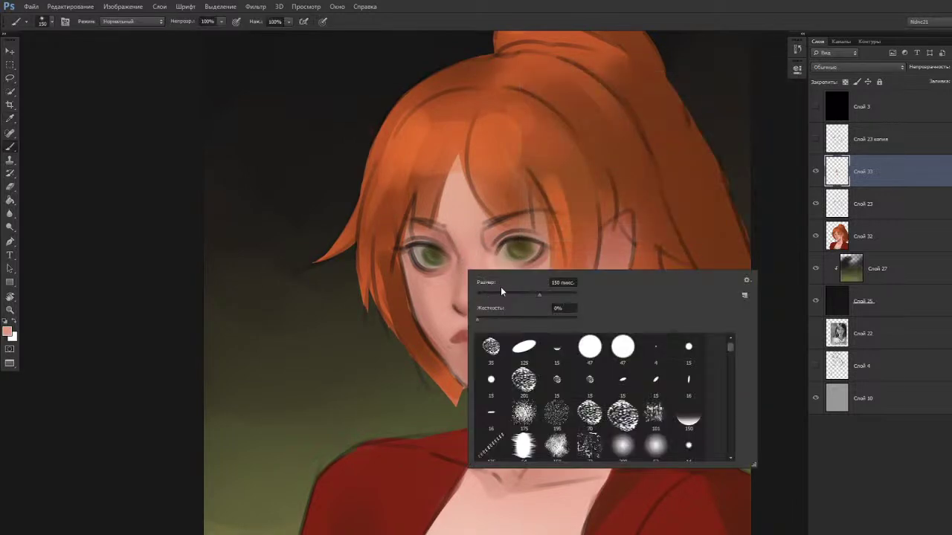
{"action": "double_click", "coordinate": [685, 348]}
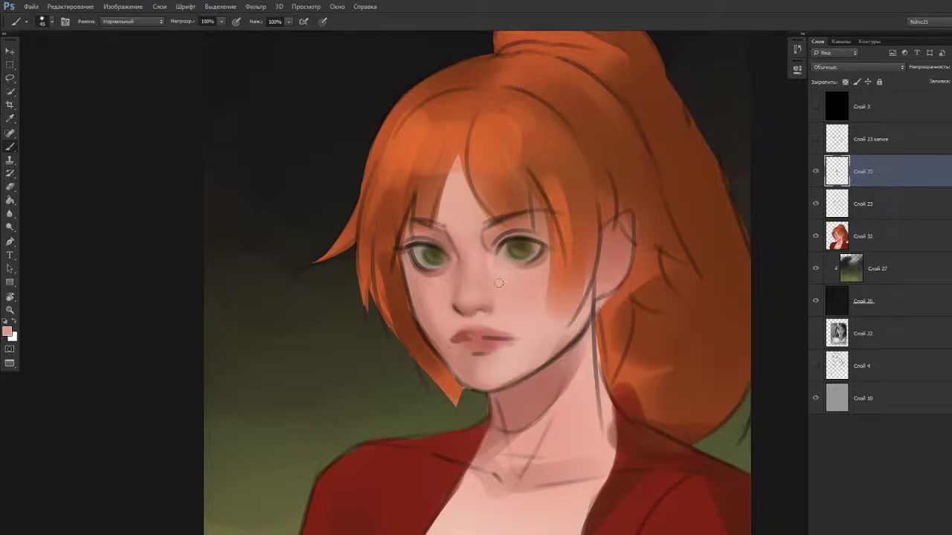
{"action": "key", "text": "bracketright"}
{"action": "key", "text": "bracketright"}
{"action": "key", "text": "bracketright"}
{"action": "key", "text": "bracketright"}
{"action": "key", "text": "bracketright"}
{"action": "key", "text": "bracketright"}
{"action": "key", "text": "bracketright"}
{"action": "left_click", "coordinate": [526, 314], "text": "alt"}
{"action": "key", "text": "bracketleft"}
{"action": "key", "text": "bracketleft"}
{"action": "key", "text": "bracketleft"}
{"action": "key", "text": "bracketleft"}
{"action": "key", "text": "bracketleft"}
Tilt the canvas slightly and blend sampled reddish skin tones between the left eye's inner corner and the nose bridge.
{"action": "key", "text": "r"}
{"action": "key", "text": "b"}
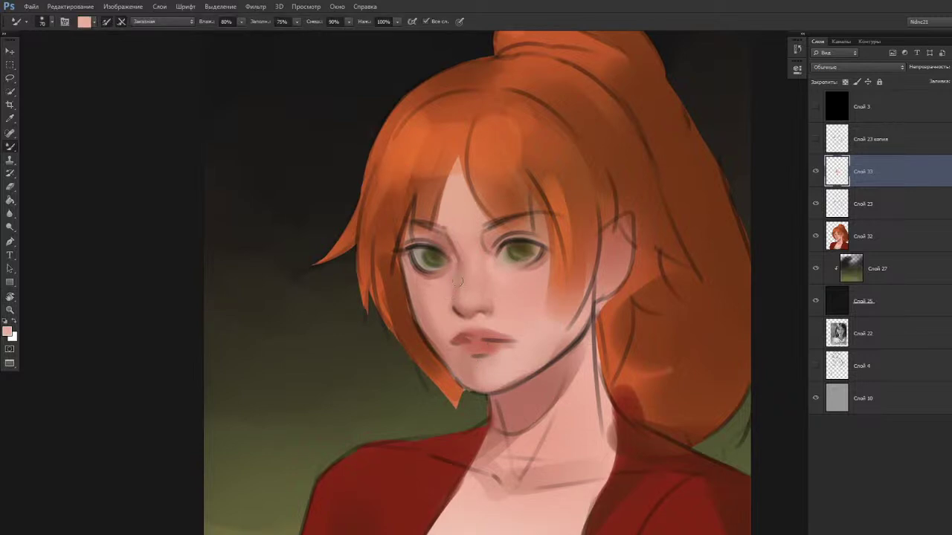
{"action": "key", "text": "r"}
{"action": "left_click_drag", "start_coordinate": [433, 294], "coordinate": [430, 288]}
{"action": "key", "text": "b"}
{"action": "left_click", "coordinate": [451, 241], "text": "alt"}
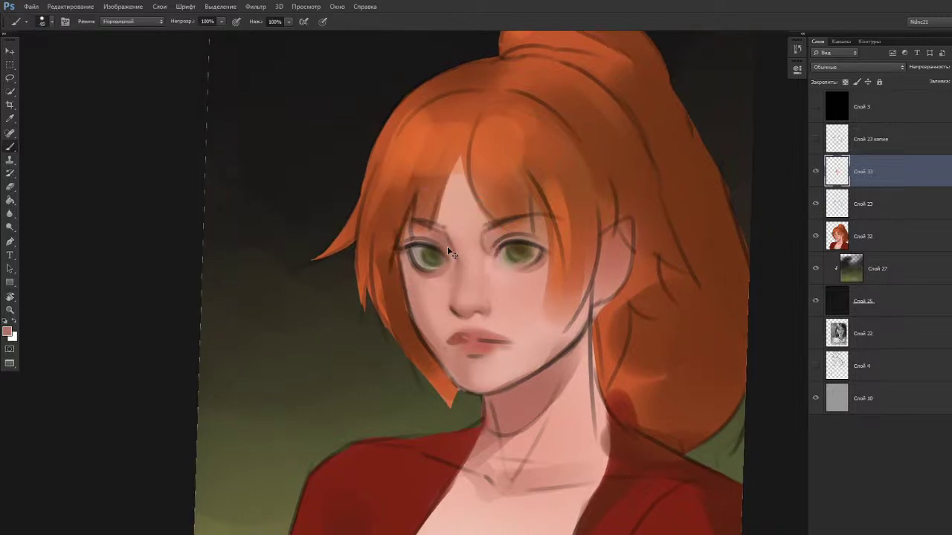
{"action": "left_click", "coordinate": [461, 260], "text": "alt"}
{"action": "key", "text": "["}
{"action": "key", "text": "shift+b"}
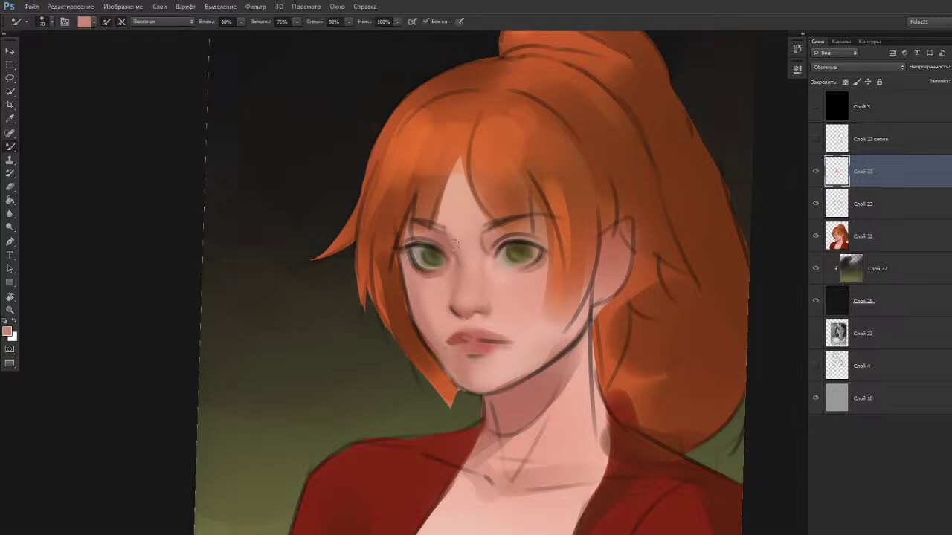
{"action": "left_click_drag", "start_coordinate": [460, 242], "coordinate": [455, 234]}
Refine the shading from the left eye socket across the nose bridge with the regular brush and sampled skin tones.
{"action": "key", "text": "bracketright"}
{"action": "key", "text": "bracketright"}
{"action": "key", "text": "shift+b"}
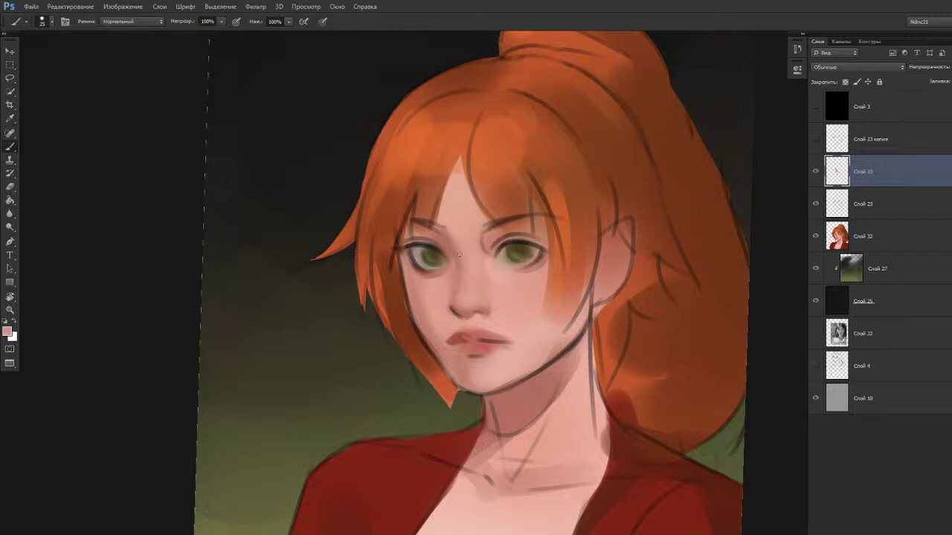
{"action": "left_click", "coordinate": [461, 264], "text": "alt"}
{"action": "key", "text": "bracketright"}
{"action": "key", "text": "bracketright"}
{"action": "left_click", "coordinate": [464, 243], "text": "alt"}
{"action": "left_click", "coordinate": [470, 244], "text": "alt"}
{"action": "left_click", "coordinate": [475, 239], "text": "alt"}
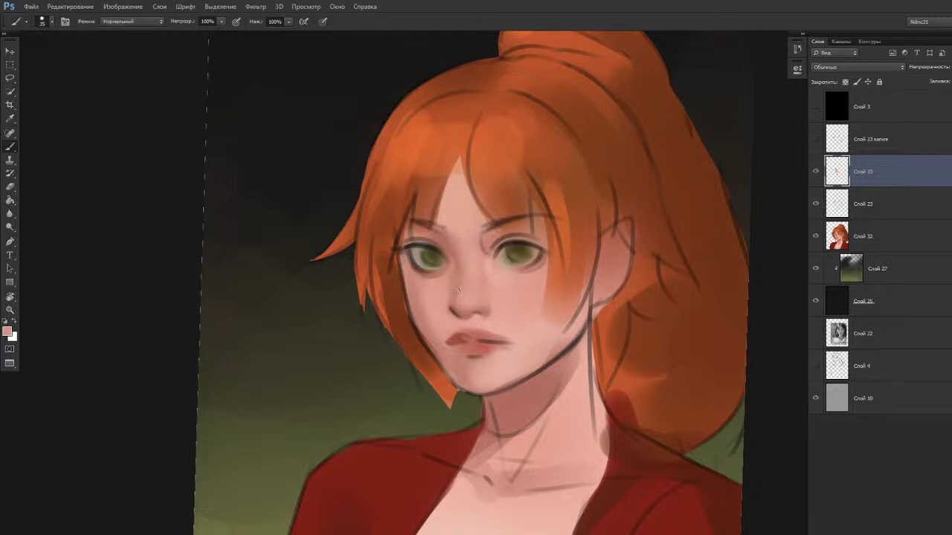
Toggle Слой 33 off and on to compare the face, and retouch the skin around the eyes with sampled tones.
{"action": "left_click", "coordinate": [446, 271], "text": "alt"}
{"action": "left_click", "coordinate": [816, 171]}
{"action": "left_click", "coordinate": [815, 172]}
{"action": "left_click_drag", "start_coordinate": [418, 283], "coordinate": [418, 287]}
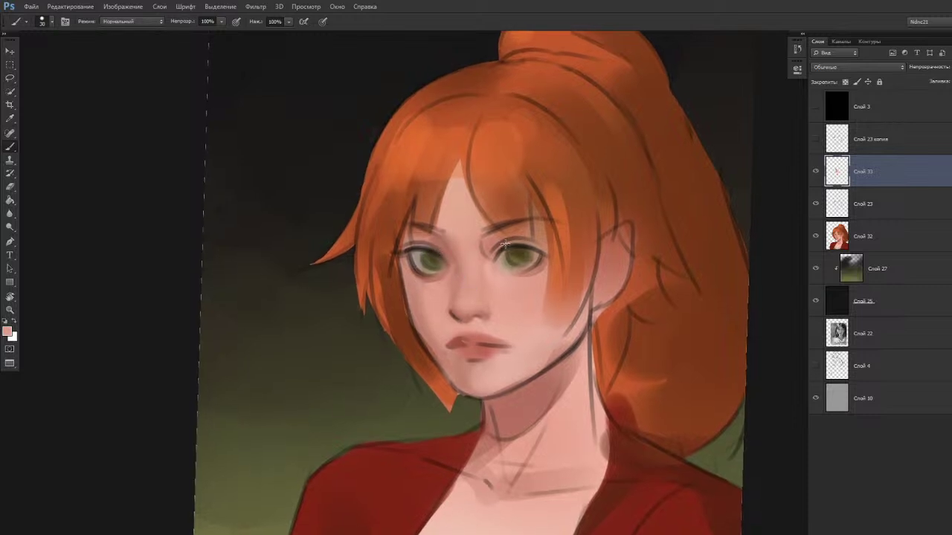
{"action": "left_click", "coordinate": [421, 238], "text": "alt"}
{"action": "left_click_drag", "start_coordinate": [392, 302], "coordinate": [389, 305]}
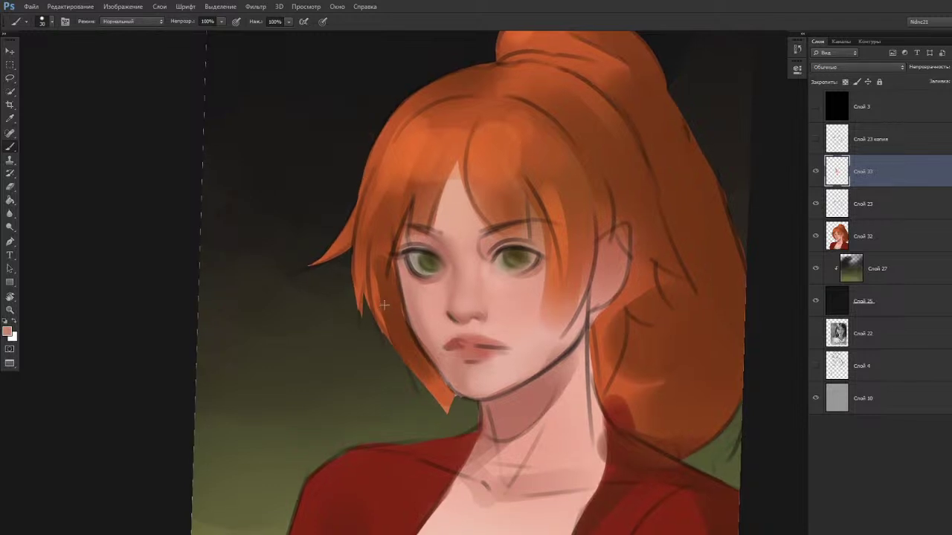
{"action": "key", "text": "ctrl+alt+z"}
Sample skin tones around the left eye and darken the painting colour to a muted red for its upper eyelid.
{"action": "left_click", "coordinate": [441, 259], "text": "alt"}
{"action": "left_click", "coordinate": [431, 310], "text": "alt"}
{"action": "key", "text": "n"}
{"action": "left_click", "coordinate": [573, 116]}
{"action": "left_click_drag", "start_coordinate": [574, 115], "coordinate": [581, 133]}
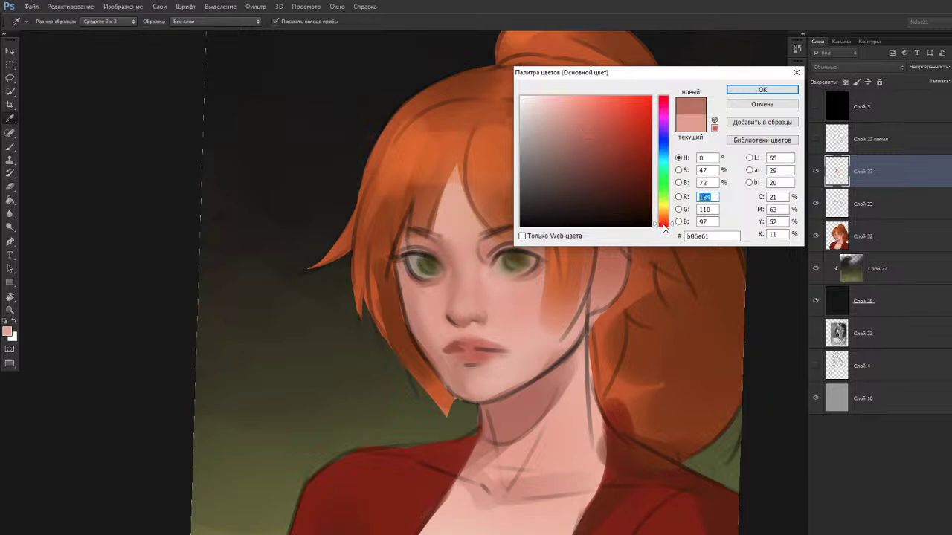
{"action": "left_click", "coordinate": [762, 89]}
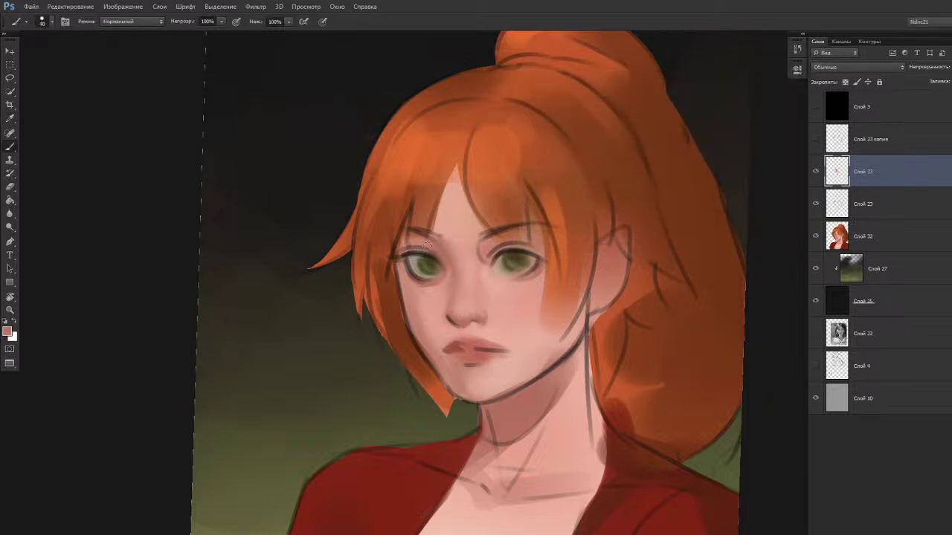
Darken the painting colour to a55f4f and slightly deeper, and paint the left eye's upper lid and outer corner.
{"action": "key", "text": "n"}
{"action": "left_click", "coordinate": [589, 141]}
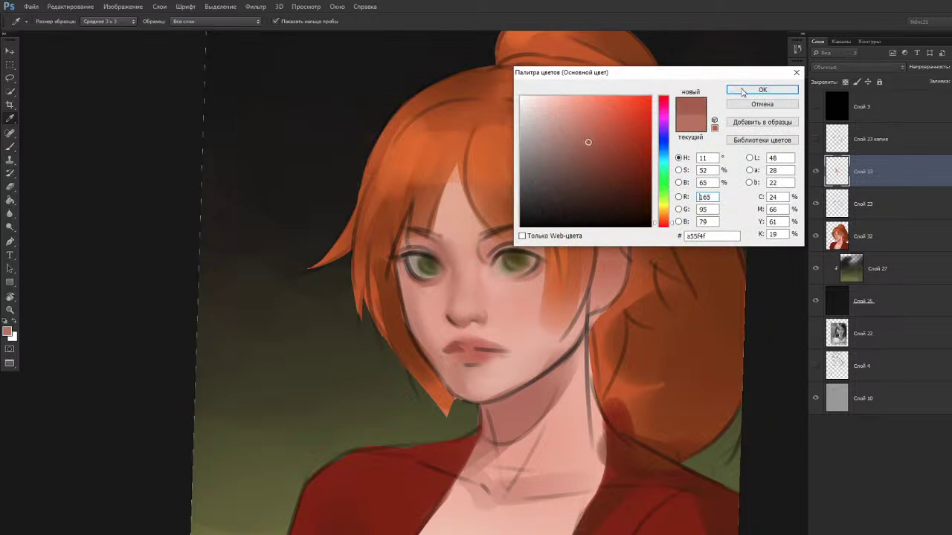
{"action": "left_click", "coordinate": [751, 90]}
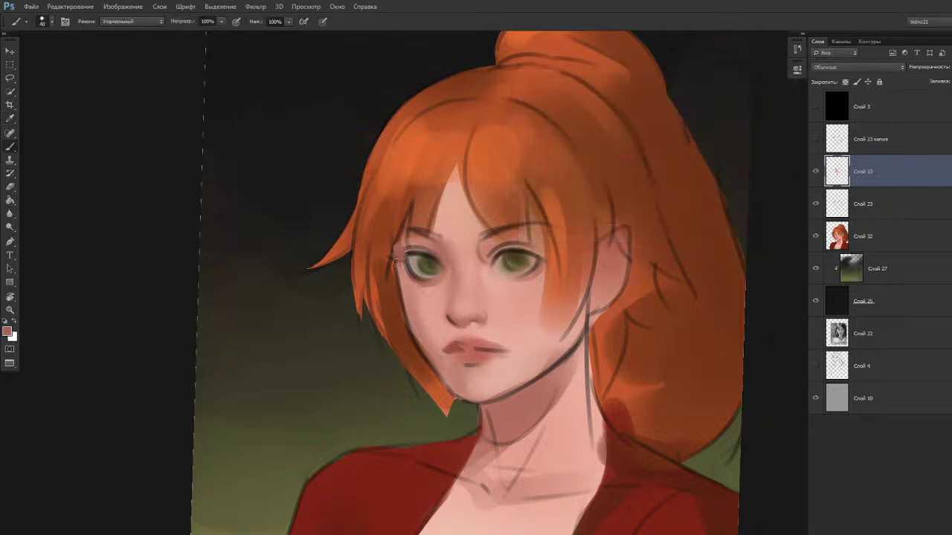
{"action": "key", "text": "i"}
{"action": "left_click_drag", "start_coordinate": [590, 144], "coordinate": [590, 151]}
{"action": "left_click", "coordinate": [736, 91]}
{"action": "left_click_drag", "start_coordinate": [408, 257], "coordinate": [397, 258]}
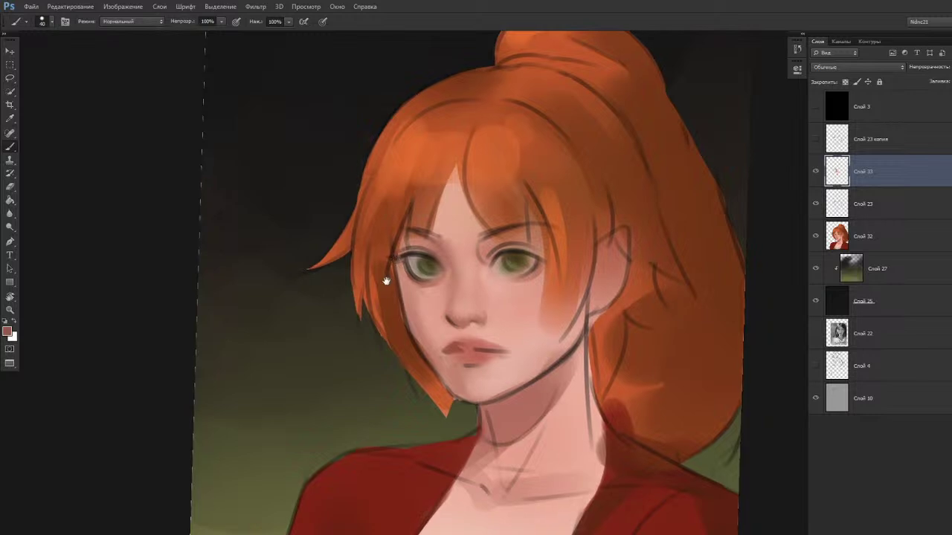
Scribble test strokes in the current reddish brown on the dark background beside the hair.
{"action": "key", "text": "r"}
{"action": "key", "text": "Escape"}
{"action": "scroll", "coordinate": [400, 220], "scroll_direction": "down", "scroll_amount": 4}
{"action": "key", "text": "b"}
{"action": "key", "text": "Escape"}
{"action": "mouse_move", "coordinate": [333, 295]}
{"action": "left_mouse_down"}
{"action": "mouse_move", "coordinate": [324, 351]}
{"action": "mouse_move", "coordinate": [338, 312]}
{"action": "mouse_move", "coordinate": [344, 336]}
{"action": "mouse_move", "coordinate": [336, 278]}
{"action": "mouse_move", "coordinate": [320, 251]}
{"action": "left_mouse_up"}
{"action": "scroll", "coordinate": [313, 179], "scroll_direction": "up", "scroll_amount": 3}
{"action": "left_click_drag", "start_coordinate": [413, 392], "coordinate": [419, 278]}
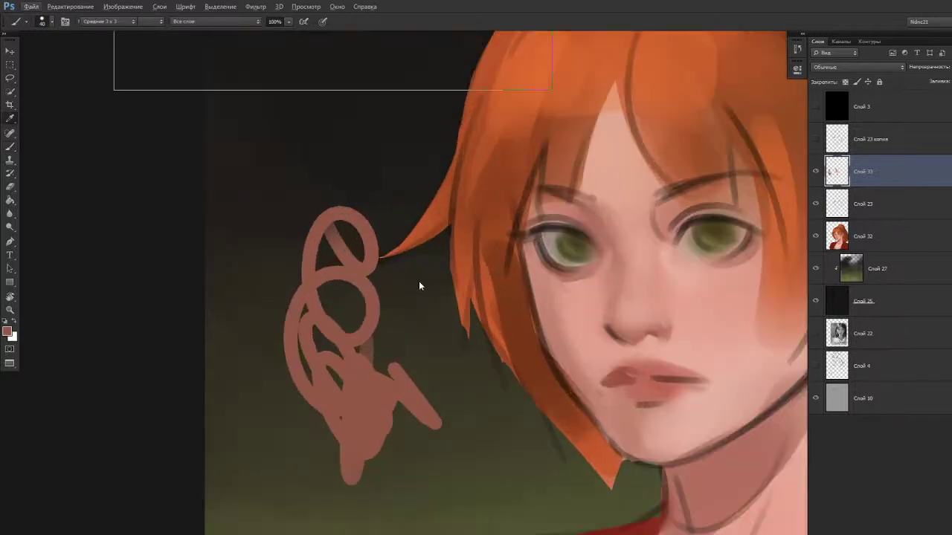
Try a dark brown 562b1d stroke beside the scribble and compare it with the background colour in the Color Picker.
{"action": "key", "text": "n"}
{"action": "left_click", "coordinate": [605, 183]}
{"action": "left_click", "coordinate": [744, 91]}
{"action": "key", "text": "r"}
{"action": "mouse_move", "coordinate": [277, 313]}
{"action": "left_mouse_down"}
{"action": "mouse_move", "coordinate": [281, 354]}
{"action": "mouse_move", "coordinate": [300, 335]}
{"action": "mouse_move", "coordinate": [316, 357]}
{"action": "left_mouse_up"}
{"action": "key", "text": "F6"}
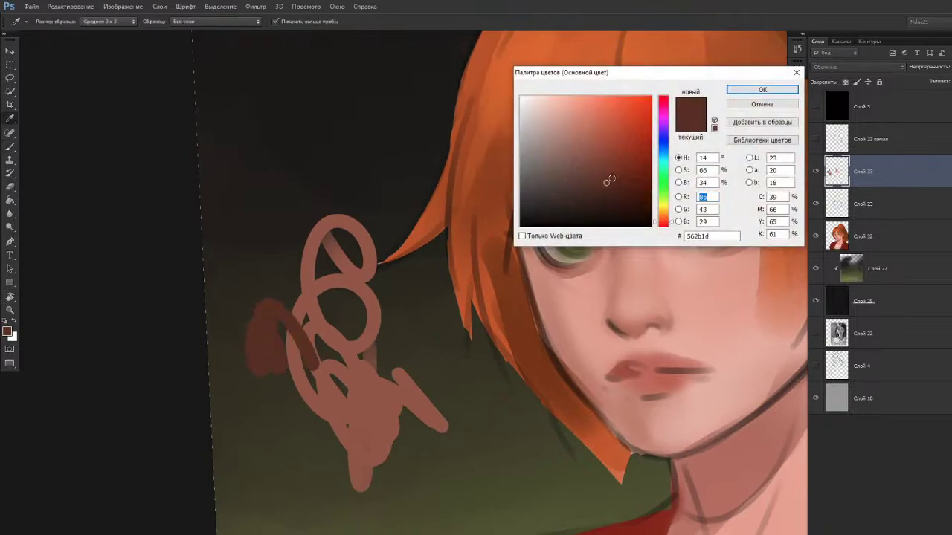
{"action": "left_click", "coordinate": [487, 372]}
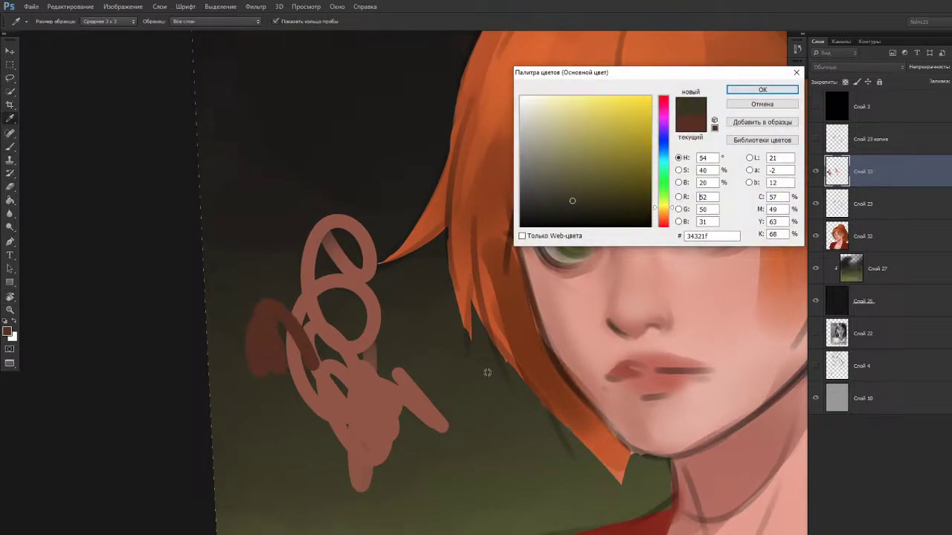
{"action": "left_click", "coordinate": [762, 102]}
Straighten the canvas and undo the test scribbles on the background.
{"action": "key", "text": "r"}
{"action": "left_click_drag", "start_coordinate": [541, 355], "coordinate": [537, 359]}
{"action": "scroll", "coordinate": [559, 331], "scroll_direction": "down", "scroll_amount": 3}
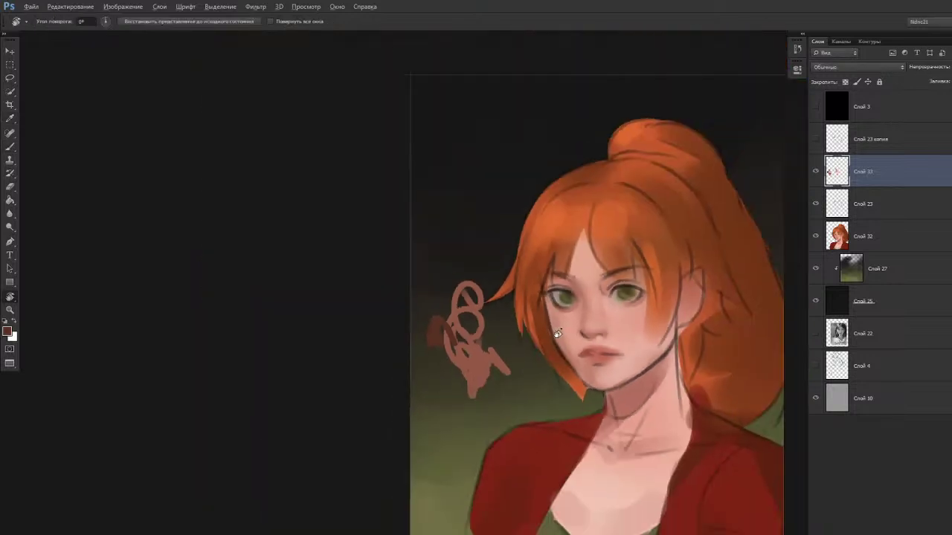
{"action": "scroll", "coordinate": [558, 332], "scroll_direction": "up", "scroll_amount": 2}
{"action": "key", "text": "ctrl+alt+z"}
{"action": "key", "text": "ctrl+alt+z"}
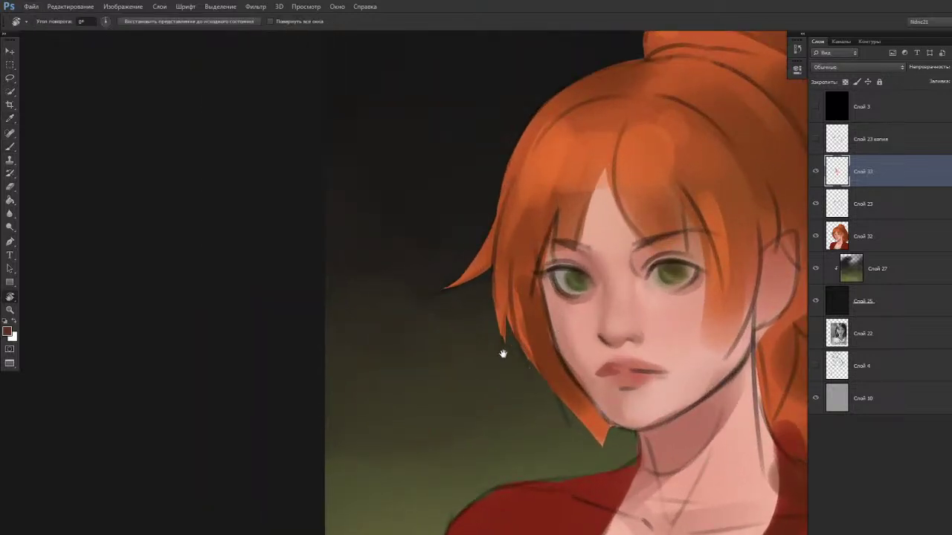
Sample skin near the left eye, set the colour to 9a5a47 and shade the eye's outer corner.
{"action": "left_click_drag", "start_coordinate": [525, 370], "coordinate": [498, 355]}
{"action": "key", "text": "b"}
{"action": "left_click", "coordinate": [526, 291], "text": "alt"}
{"action": "key", "text": "n"}
{"action": "left_click", "coordinate": [586, 156]}
{"action": "left_click_drag", "start_coordinate": [587, 157], "coordinate": [590, 147]}
{"action": "left_click", "coordinate": [667, 221]}
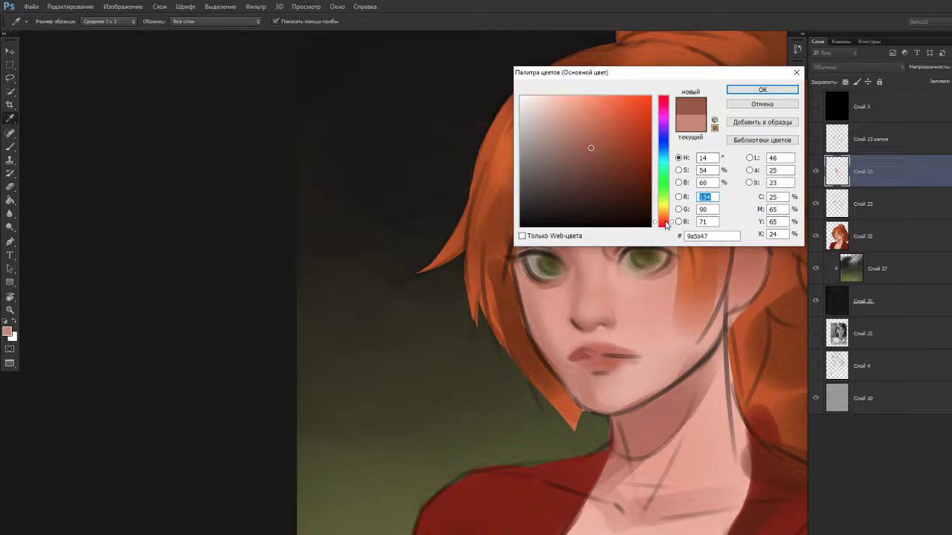
{"action": "left_click", "coordinate": [737, 95]}
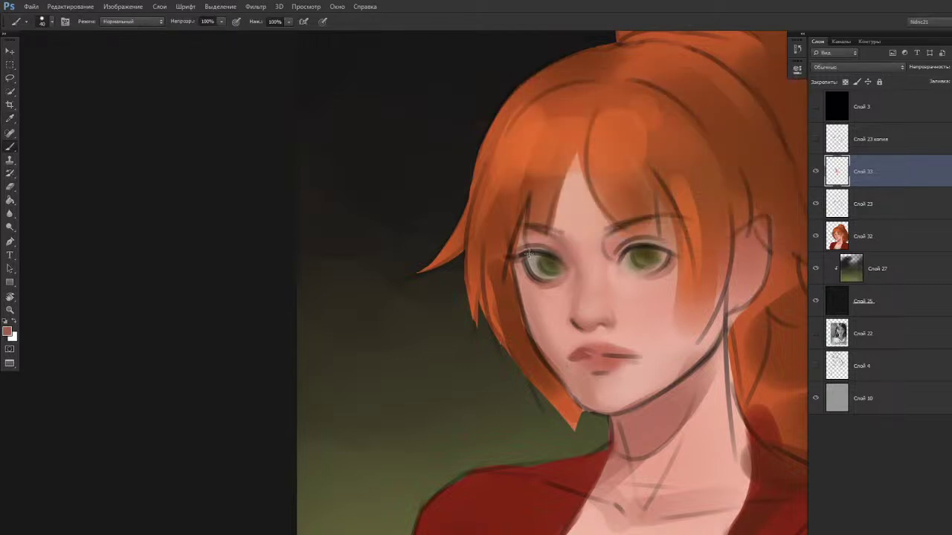
{"action": "left_click_drag", "start_coordinate": [512, 257], "coordinate": [529, 255]}
Deepen the shading around the left eye's outer corner and blend it, alternating the regular brush and Mixer Brush.
{"action": "key", "text": "n"}
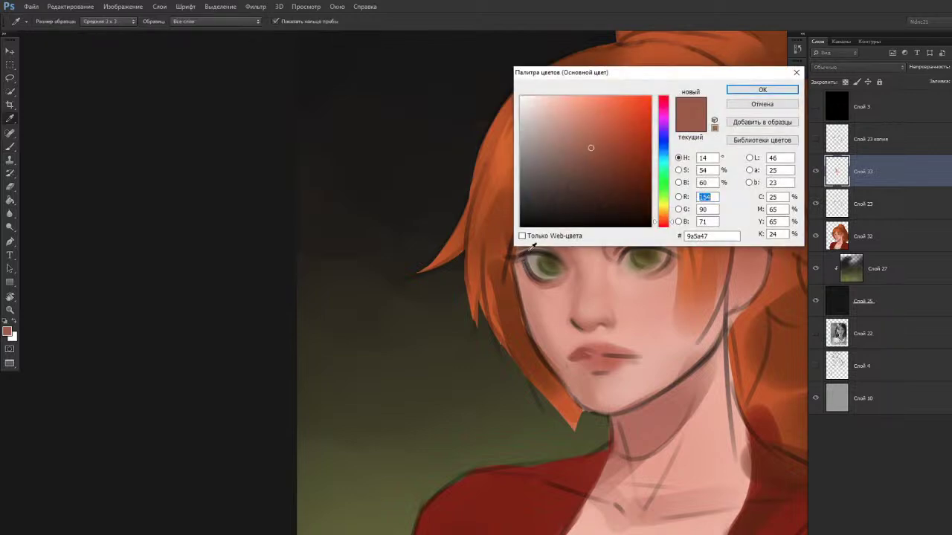
{"action": "left_click", "coordinate": [744, 91]}
{"action": "mouse_move", "coordinate": [519, 252]}
{"action": "left_mouse_down"}
{"action": "mouse_move", "coordinate": [528, 259]}
{"action": "mouse_move", "coordinate": [518, 264]}
{"action": "left_mouse_up"}
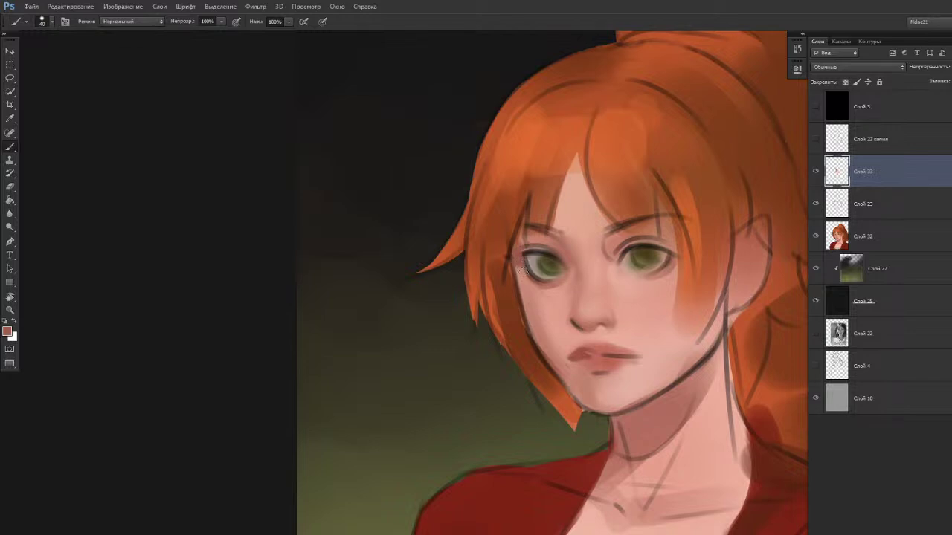
{"action": "key", "text": "shift+b"}
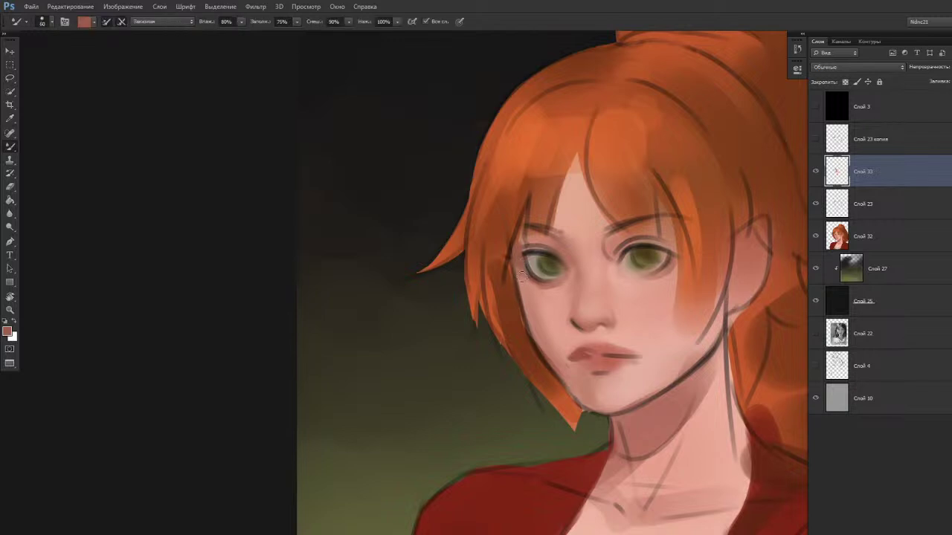
{"action": "key", "text": "shift+b"}
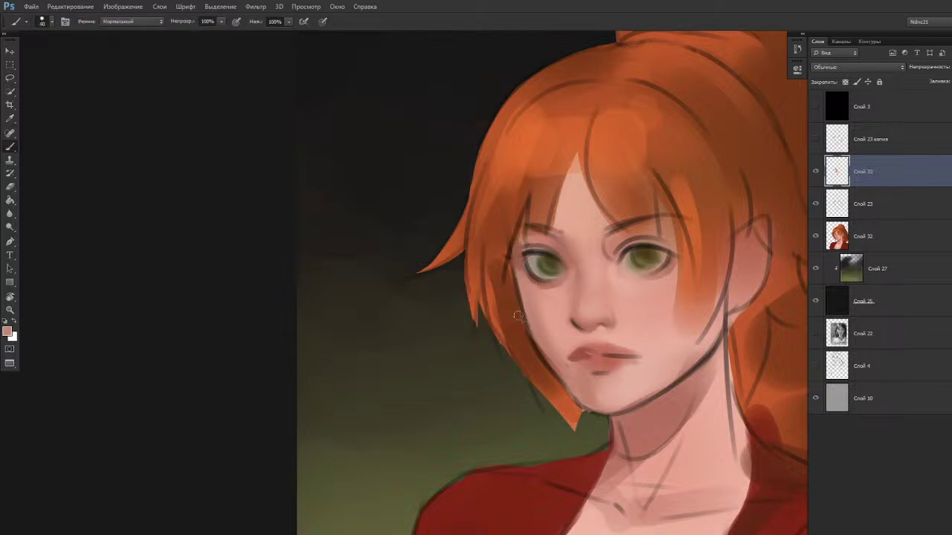
{"action": "key", "text": "shift+b"}
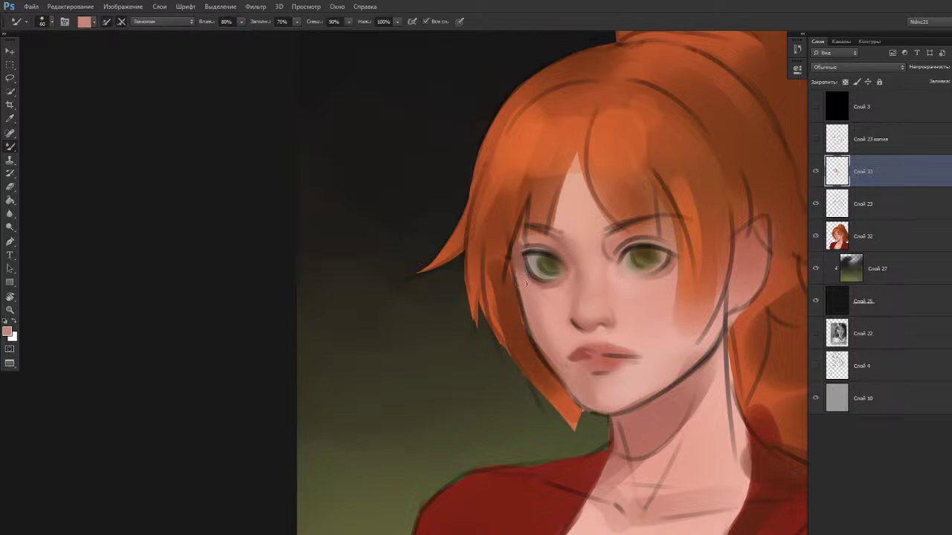
Tilt the canvas slightly and soften the skin between the left eyelid and eyebrow with sampled tones and the Mixer Brush.
{"action": "key", "text": "r"}
{"action": "mouse_move", "coordinate": [496, 347]}
{"action": "left_mouse_down"}
{"action": "mouse_move", "coordinate": [488, 357]}
{"action": "mouse_move", "coordinate": [474, 318]}
{"action": "left_mouse_up"}
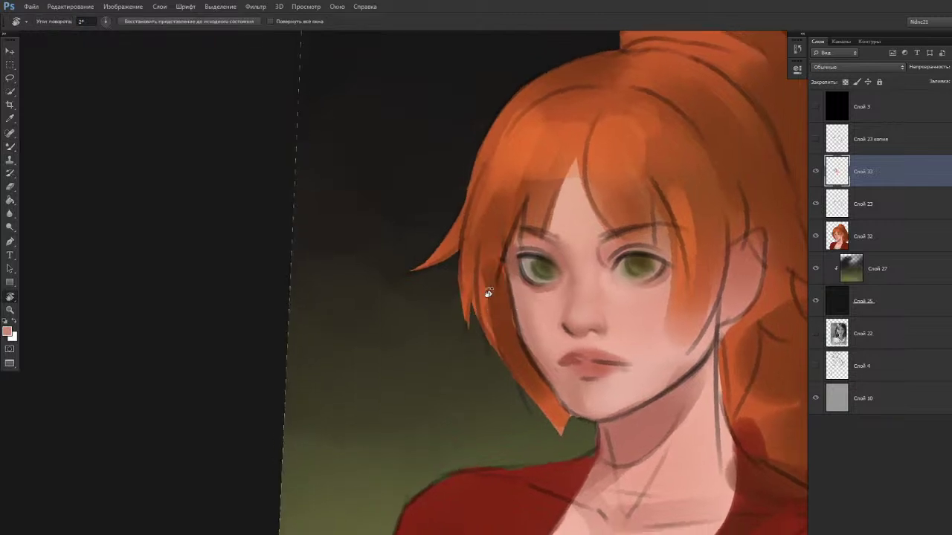
{"action": "key", "text": "b"}
{"action": "left_click", "coordinate": [526, 243], "text": "alt"}
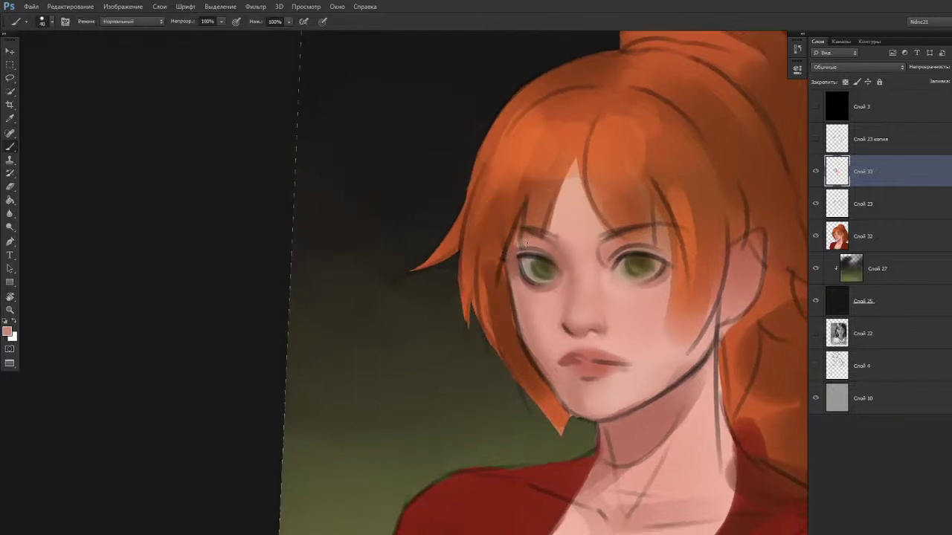
{"action": "left_click_drag", "start_coordinate": [515, 245], "coordinate": [521, 239]}
{"action": "left_click", "coordinate": [523, 244], "text": "alt"}
{"action": "key", "text": "shift+b"}
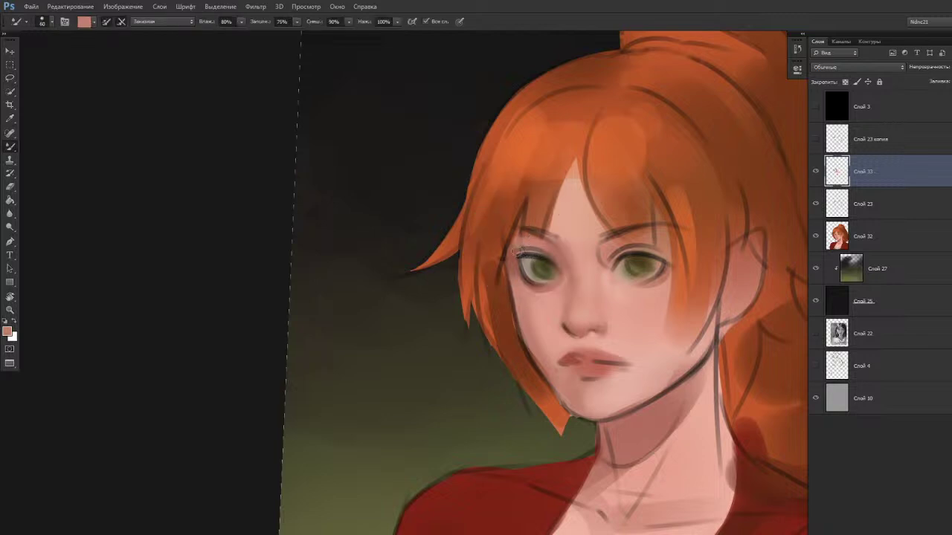
Tilt the canvas the other way and refine the left eye's outer lid with a sampled reddish tone.
{"action": "key", "text": "r"}
{"action": "left_click_drag", "start_coordinate": [526, 295], "coordinate": [504, 362]}
{"action": "left_click_drag", "start_coordinate": [481, 313], "coordinate": [484, 305]}
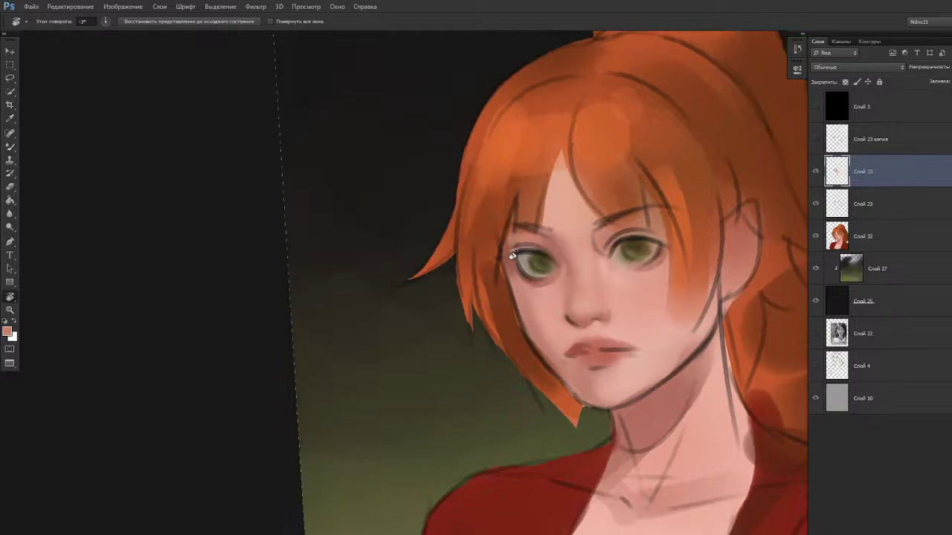
{"action": "key", "text": "b"}
{"action": "left_click", "coordinate": [514, 246], "text": "alt"}
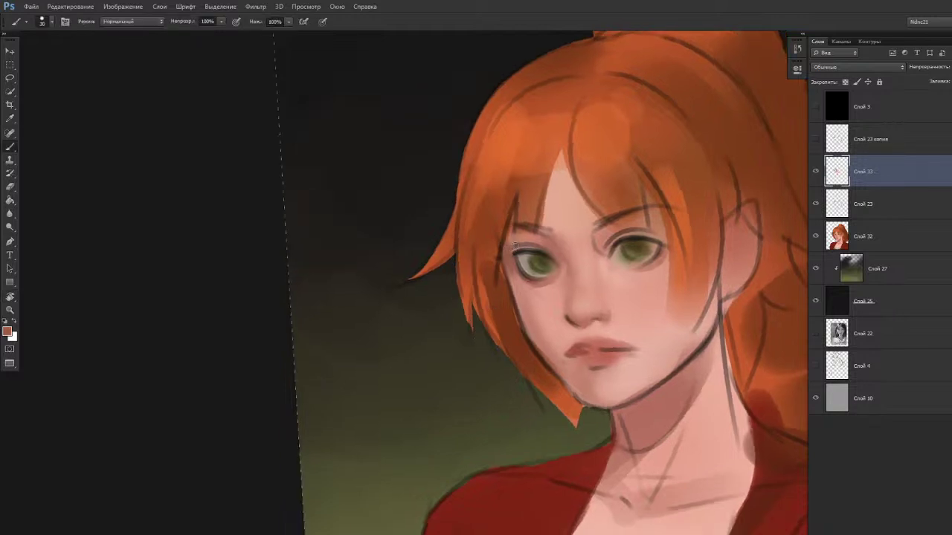
Rotate the canvas and repaint the left cheek's contour over the dark line with sampled skin tones, redoing the stroke once.
{"action": "key", "text": "r"}
{"action": "left_click_drag", "start_coordinate": [489, 366], "coordinate": [436, 384]}
{"action": "key", "text": "b"}
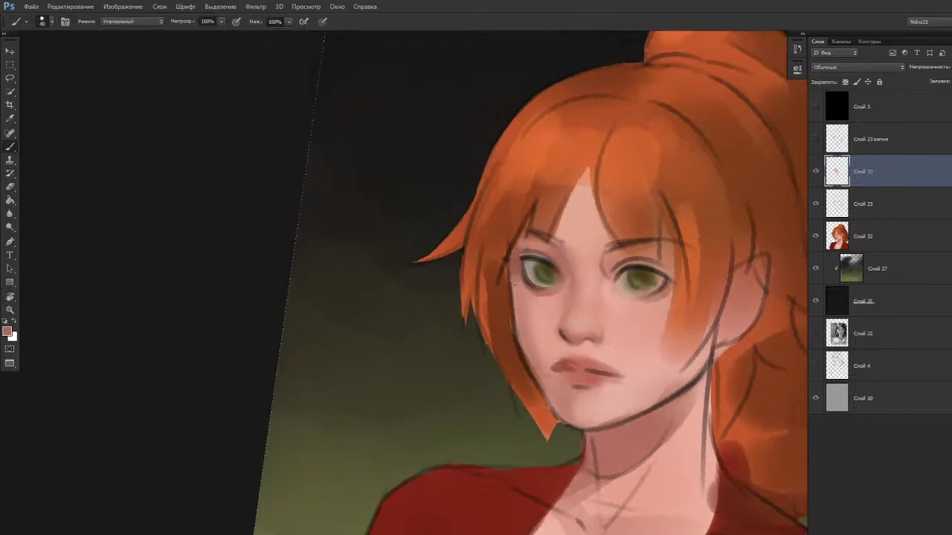
{"action": "mouse_move", "coordinate": [513, 285]}
{"action": "left_mouse_down"}
{"action": "mouse_move", "coordinate": [516, 348]}
{"action": "mouse_move", "coordinate": [530, 373]}
{"action": "left_mouse_up"}
{"action": "key", "text": "ctrl+z"}
{"action": "key", "text": "ctrl+z"}
{"action": "left_click_drag", "start_coordinate": [513, 296], "coordinate": [530, 377]}
{"action": "left_click", "coordinate": [521, 353], "text": "alt"}
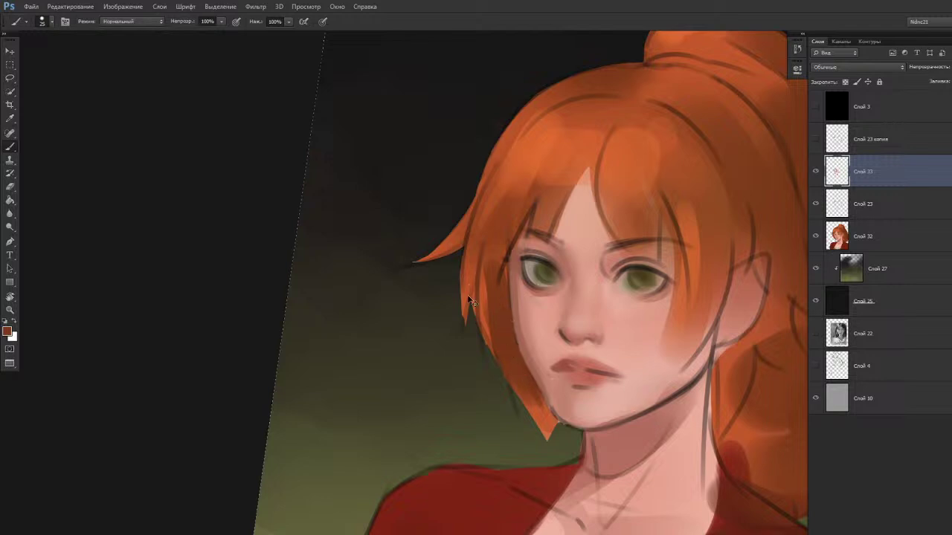
Enlarge the brush and paint sampled orange-brown tones over the hair lock beside the left cheek down to its tip.
{"action": "key", "text": "r"}
{"action": "left_click_drag", "start_coordinate": [449, 320], "coordinate": [452, 314]}
{"action": "key", "text": "r"}
{"action": "left_click_drag", "start_coordinate": [501, 357], "coordinate": [484, 374]}
{"action": "left_click", "coordinate": [489, 321], "text": "alt"}
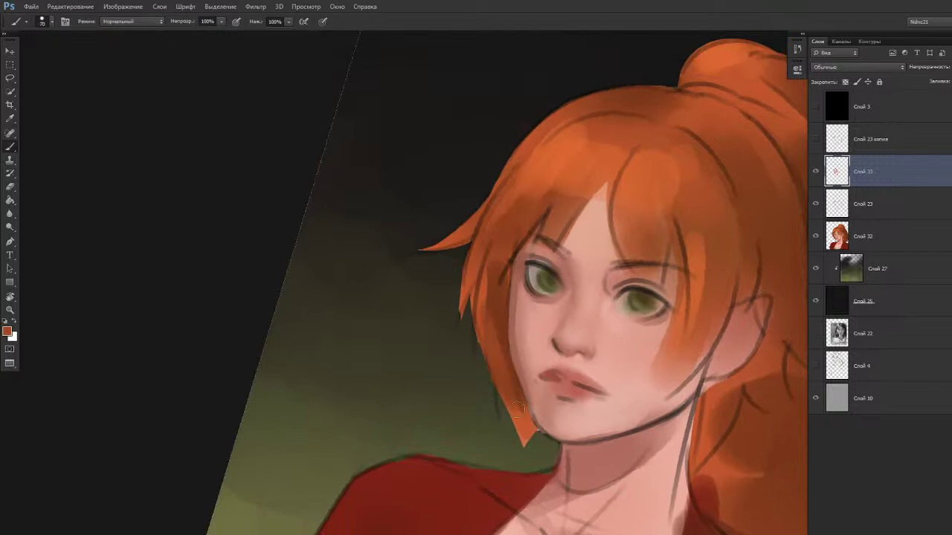
{"action": "key", "text": "bracketright"}
{"action": "key", "text": "bracketright"}
{"action": "key", "text": "bracketright"}
{"action": "key", "text": "bracketright"}
{"action": "left_click", "coordinate": [513, 402], "text": "alt"}
{"action": "mouse_move", "coordinate": [494, 357]}
{"action": "left_mouse_down"}
{"action": "mouse_move", "coordinate": [515, 410]}
{"action": "mouse_move", "coordinate": [508, 416]}
{"action": "left_mouse_up"}
{"action": "key", "text": "ctrl+z"}
{"action": "key", "text": "ctrl+z"}
{"action": "mouse_move", "coordinate": [493, 354]}
{"action": "left_mouse_down"}
{"action": "mouse_move", "coordinate": [508, 426]}
{"action": "mouse_move", "coordinate": [486, 436]}
{"action": "mouse_move", "coordinate": [521, 317]}
{"action": "left_mouse_up"}
Blend the edge between the left cheek and the hair lock using the Mixer Brush at size 125.
{"action": "key", "text": "r"}
{"action": "key", "text": "bracketright"}
{"action": "key", "text": "bracketright"}
{"action": "key", "text": "bracketright"}
{"action": "key", "text": "bracketright"}
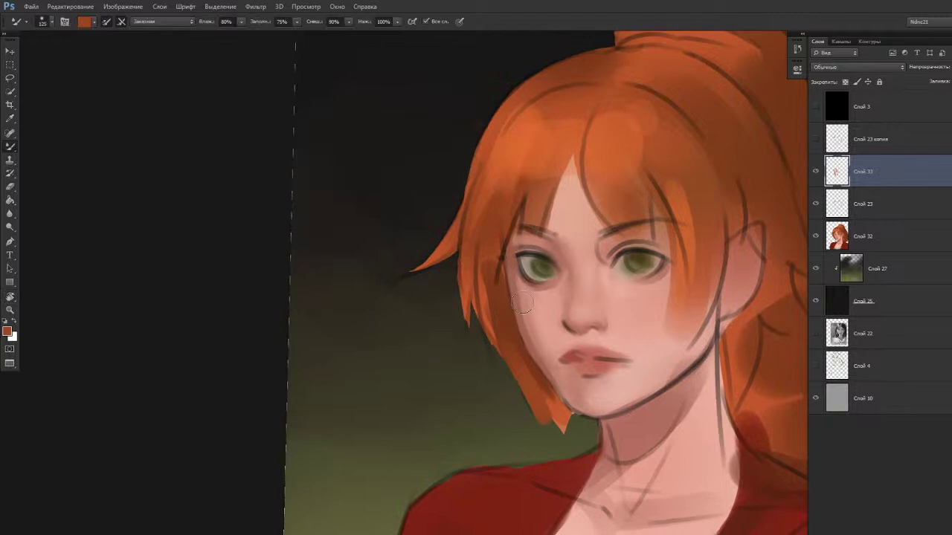
{"action": "left_click", "coordinate": [531, 298], "text": "alt"}
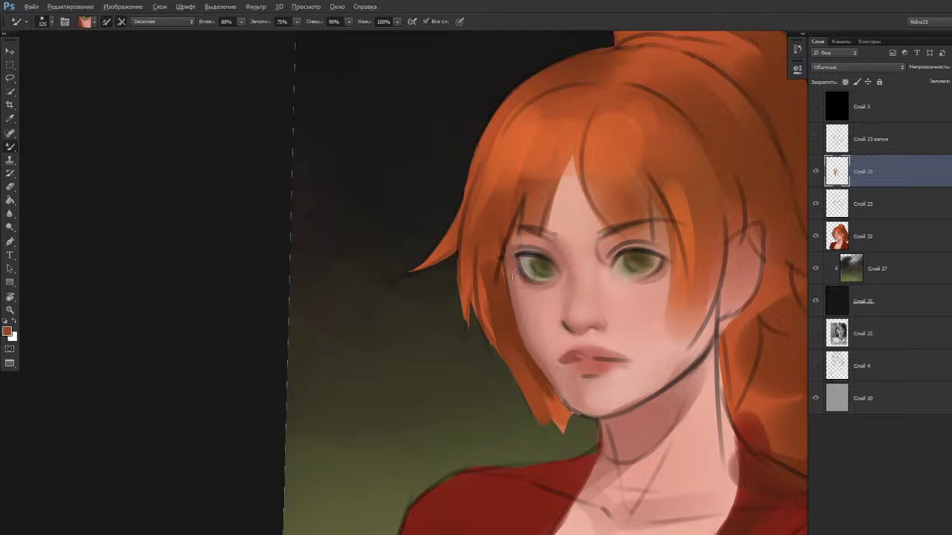
{"action": "scroll", "coordinate": [519, 273], "scroll_direction": "down", "scroll_amount": 5}
{"action": "scroll", "coordinate": [548, 273], "scroll_direction": "up", "scroll_amount": 5}
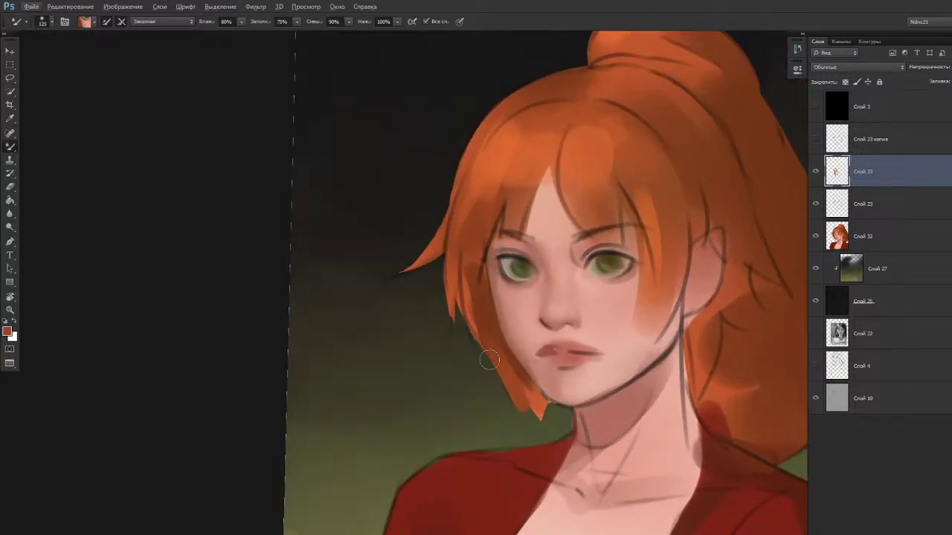
Retouch the skin above the upper lip and around the left mouth corner with a smaller brush and sampled tones.
{"action": "key", "text": "b"}
{"action": "left_click", "coordinate": [565, 331], "text": "alt"}
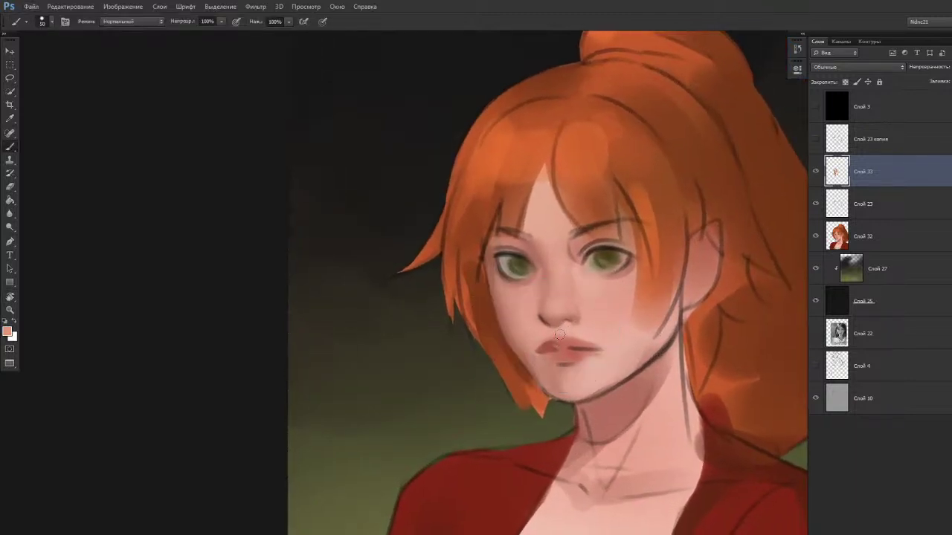
{"action": "left_click", "coordinate": [575, 329], "text": "alt"}
{"action": "key", "text": "bracketleft"}
{"action": "key", "text": "r"}
{"action": "mouse_move", "coordinate": [567, 365]}
{"action": "left_mouse_down"}
{"action": "mouse_move", "coordinate": [543, 404]}
{"action": "mouse_move", "coordinate": [495, 395]}
{"action": "left_mouse_up"}
{"action": "left_click", "coordinate": [532, 353], "text": "alt"}
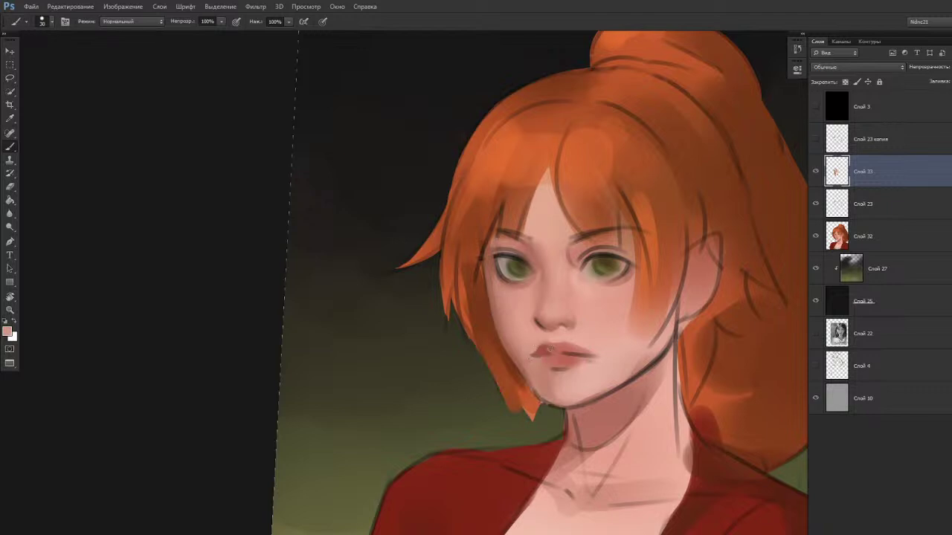
Adjust the canvas tilt and refine the lips with reddish tones sampled from them.
{"action": "key", "text": "r"}
{"action": "left_click_drag", "start_coordinate": [542, 354], "coordinate": [540, 372]}
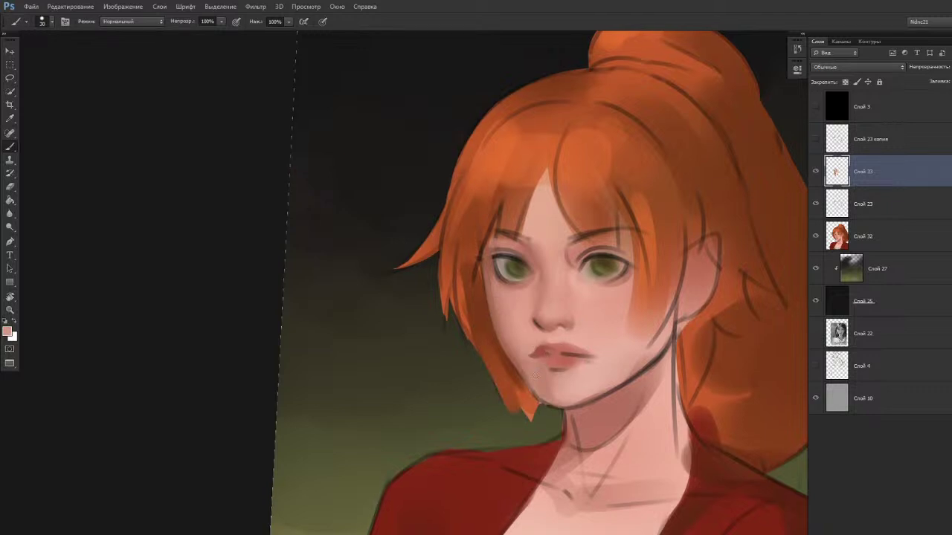
{"action": "left_click", "coordinate": [571, 351], "text": "alt"}
{"action": "left_click", "coordinate": [551, 352], "text": "alt"}
Set the colour to dark brown 502218 and paint the parting line between the lips, reducing the brush to size 15.
{"action": "key", "text": "n"}
{"action": "left_click_drag", "start_coordinate": [614, 174], "coordinate": [611, 186]}
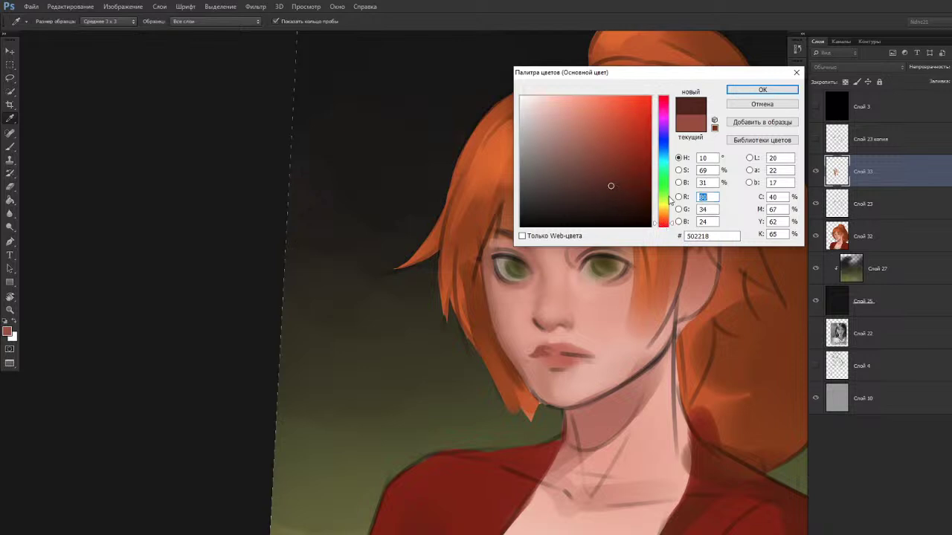
{"action": "left_click", "coordinate": [757, 90]}
{"action": "left_click_drag", "start_coordinate": [498, 282], "coordinate": [437, 348]}
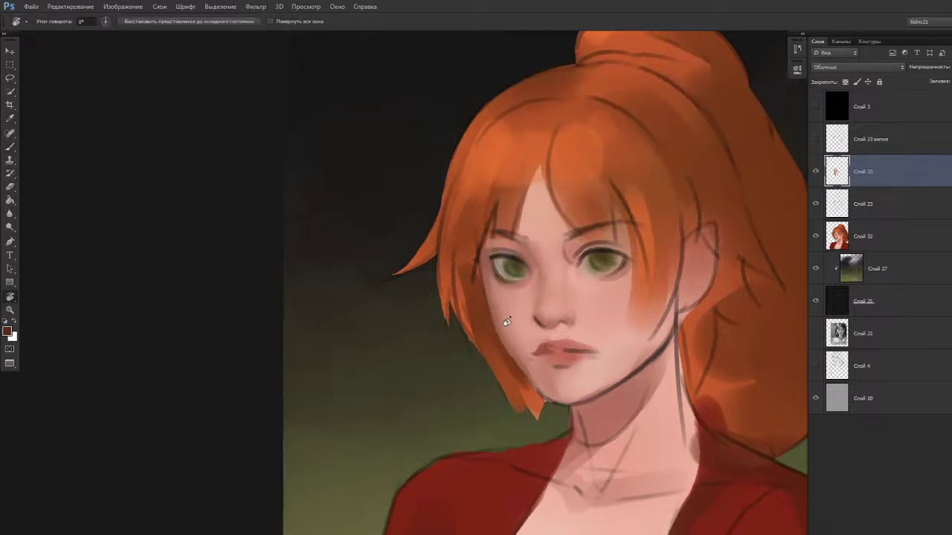
{"action": "key", "text": "bracketleft"}
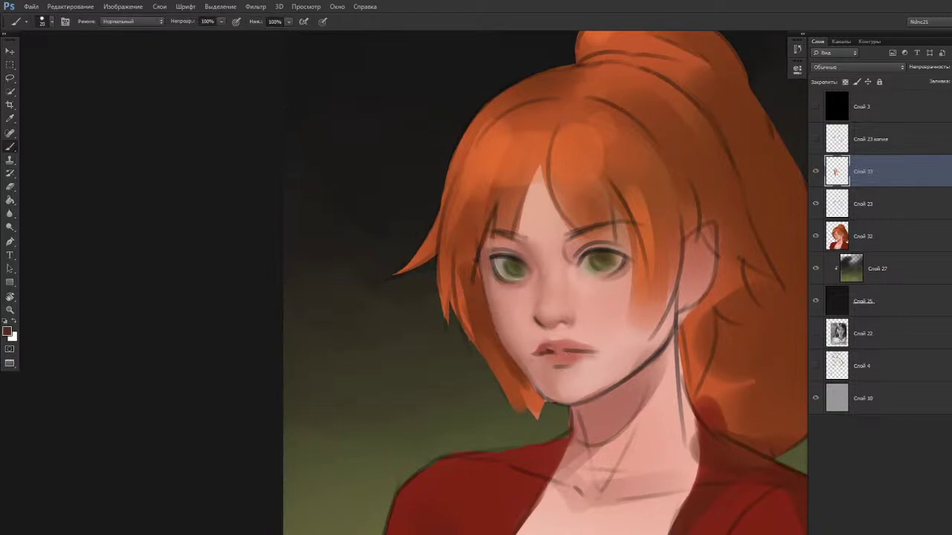
{"action": "key", "text": "r"}
{"action": "left_click_drag", "start_coordinate": [552, 406], "coordinate": [534, 425]}
{"action": "key", "text": "bracketleft"}
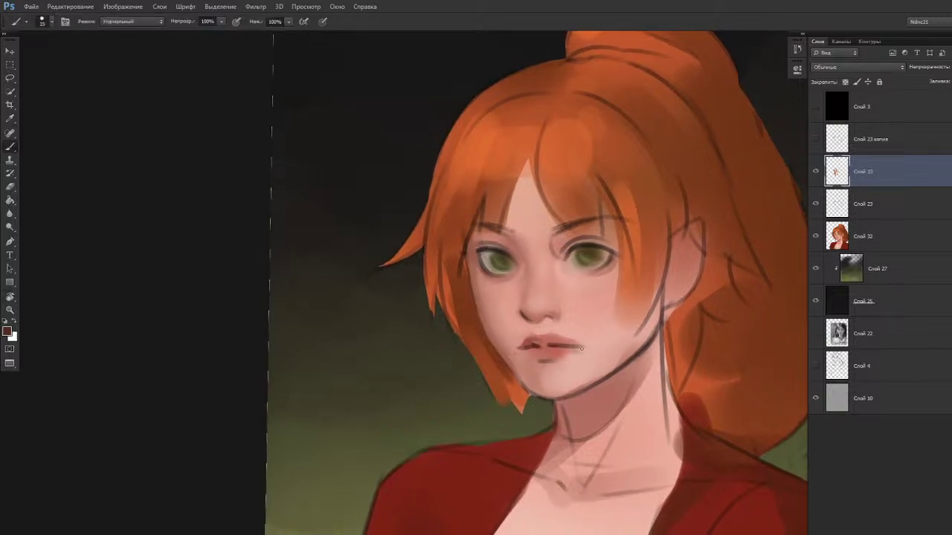
Refine the right mouth corner and the skin beneath the lower lip with sampled lip and skin tones.
{"action": "key", "text": "r"}
{"action": "left_click_drag", "start_coordinate": [532, 404], "coordinate": [538, 398]}
{"action": "left_click", "coordinate": [539, 352], "text": "alt"}
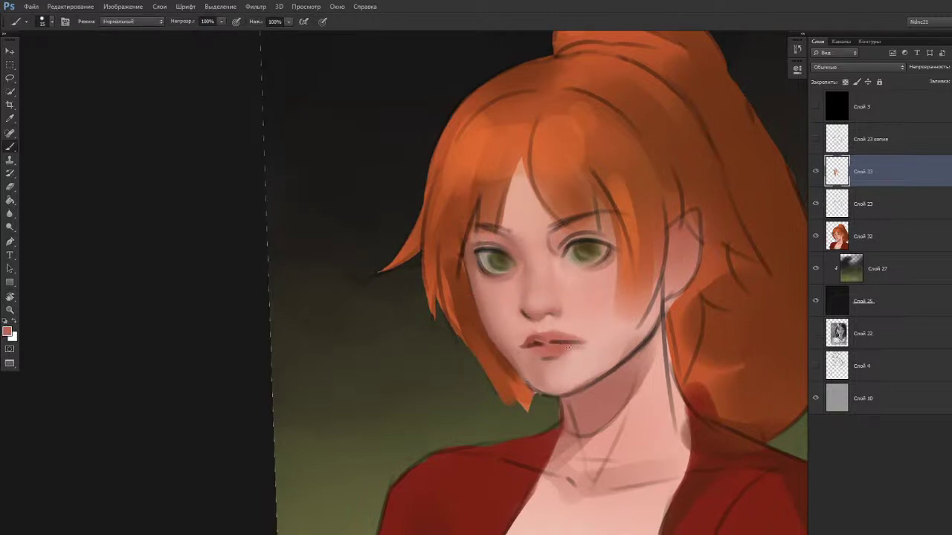
{"action": "left_click_drag", "start_coordinate": [582, 359], "coordinate": [580, 359]}
{"action": "left_click", "coordinate": [586, 351], "text": "alt"}
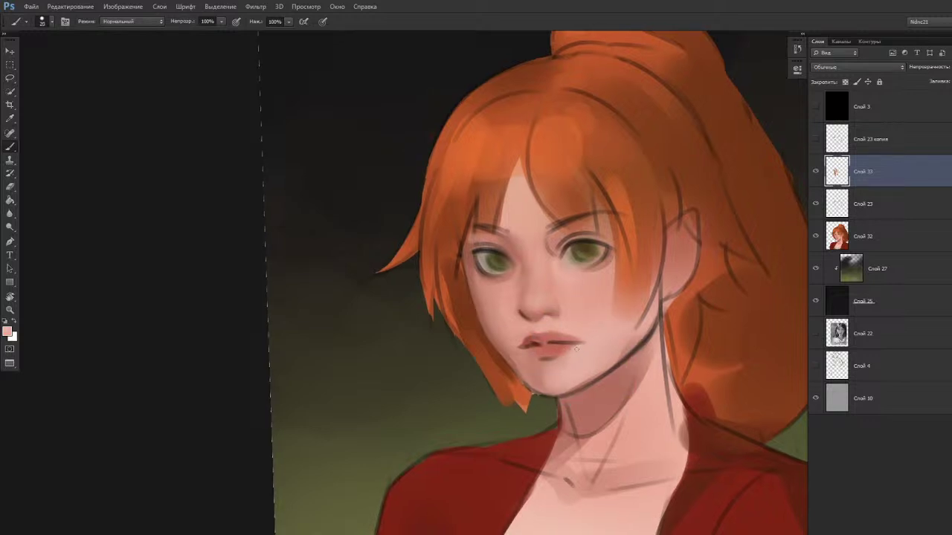
{"action": "left_click_drag", "start_coordinate": [550, 363], "coordinate": [539, 365]}
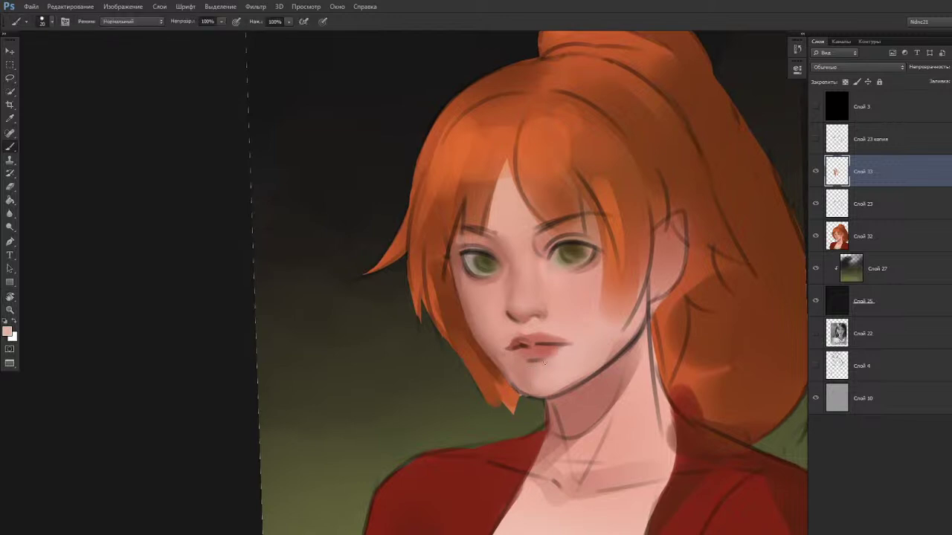
Tilt the canvas and fill out the lower lip with reddish tones sampled from the mouth.
{"action": "left_click", "coordinate": [551, 354], "text": "alt"}
{"action": "key", "text": "r"}
{"action": "left_click_drag", "start_coordinate": [536, 372], "coordinate": [491, 410]}
{"action": "key", "text": "b"}
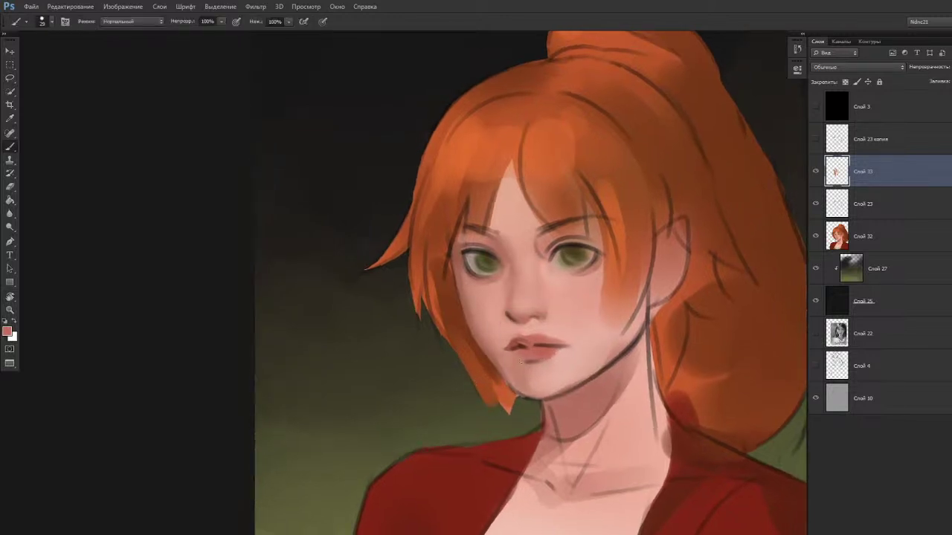
{"action": "left_click", "coordinate": [529, 357], "text": "alt"}
{"action": "left_click", "coordinate": [527, 358], "text": "alt"}
{"action": "left_click", "coordinate": [525, 334], "text": "alt"}
{"action": "key", "text": "r"}
{"action": "mouse_move", "coordinate": [512, 382]}
{"action": "left_mouse_down"}
{"action": "mouse_move", "coordinate": [484, 401]}
{"action": "mouse_move", "coordinate": [499, 392]}
{"action": "left_mouse_up"}
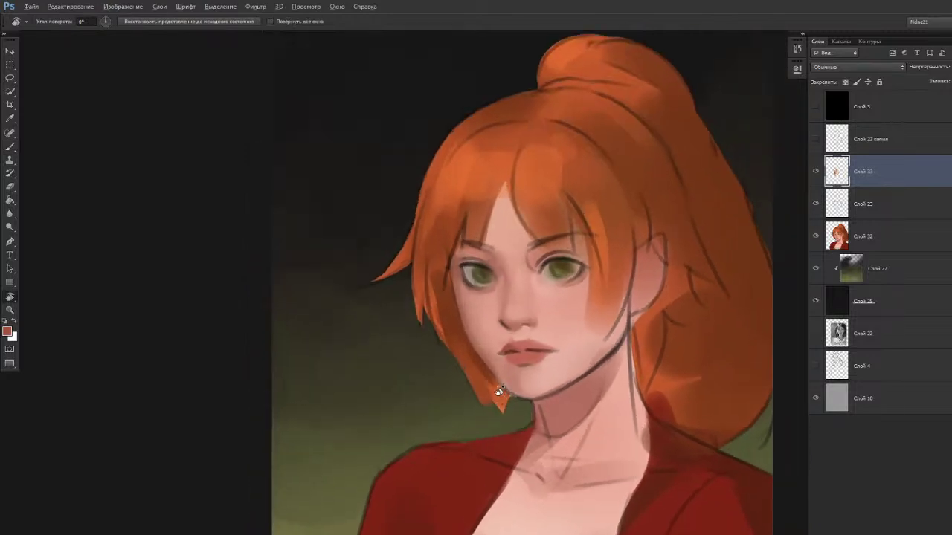
Sharpen the right mouth corner and extend the dark parting line into it with tones sampled from the lips.
{"action": "scroll", "coordinate": [537, 356], "scroll_direction": "up", "scroll_amount": 1}
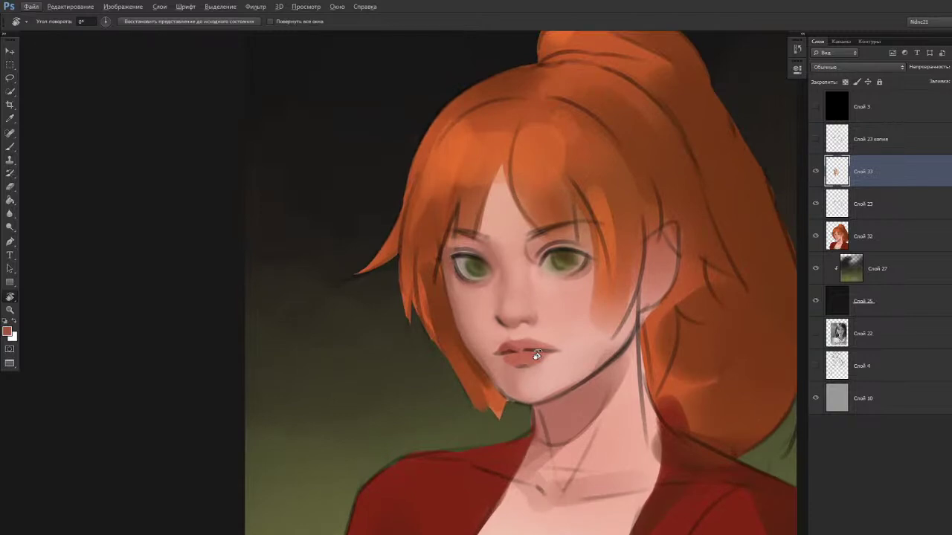
{"action": "mouse_move", "coordinate": [537, 355]}
{"action": "left_mouse_down"}
{"action": "mouse_move", "coordinate": [457, 302]}
{"action": "mouse_move", "coordinate": [453, 355]}
{"action": "left_mouse_up"}
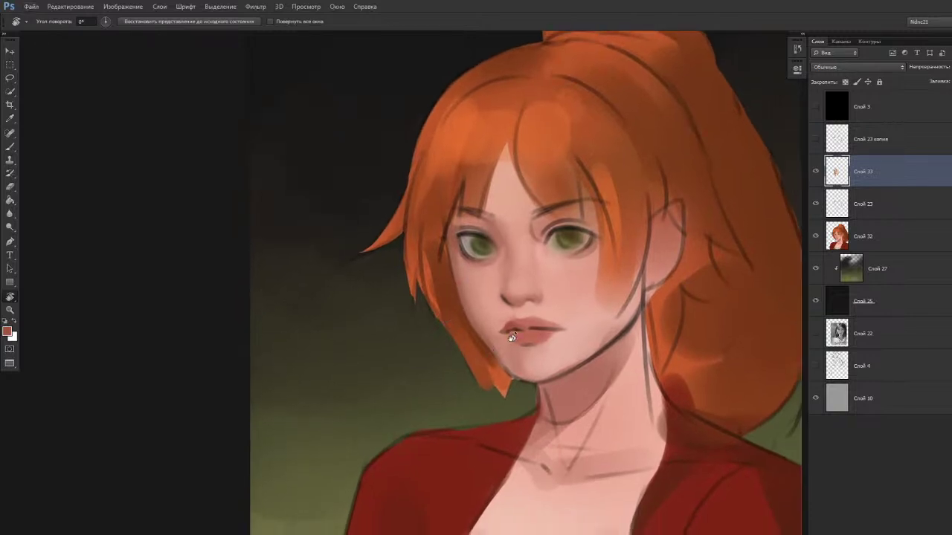
{"action": "key", "text": "b"}
{"action": "left_click", "coordinate": [553, 335], "text": "alt"}
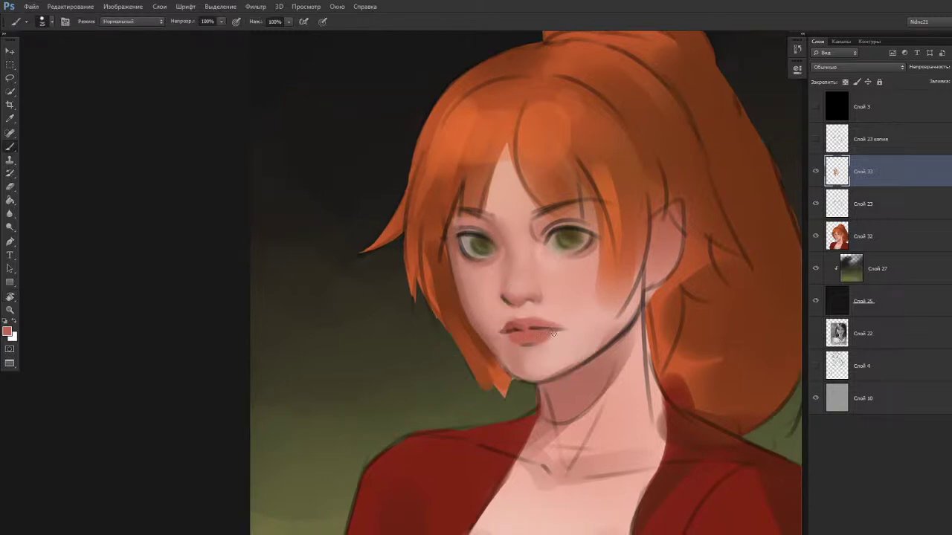
{"action": "left_click", "coordinate": [563, 332], "text": "alt"}
{"action": "left_click", "coordinate": [539, 327], "text": "alt"}
{"action": "left_click_drag", "start_coordinate": [558, 327], "coordinate": [567, 330]}
Try to retouch the middle of the upper lip with nearby sampled tones, and undo the last strokes.
{"action": "left_click", "coordinate": [554, 317], "text": "alt"}
{"action": "left_click", "coordinate": [537, 321], "text": "alt"}
{"action": "left_click", "coordinate": [533, 322], "text": "alt"}
{"action": "left_click_drag", "start_coordinate": [532, 328], "coordinate": [538, 328]}
{"action": "key", "text": "ctrl+alt+z"}
{"action": "key", "text": "ctrl+alt+z"}
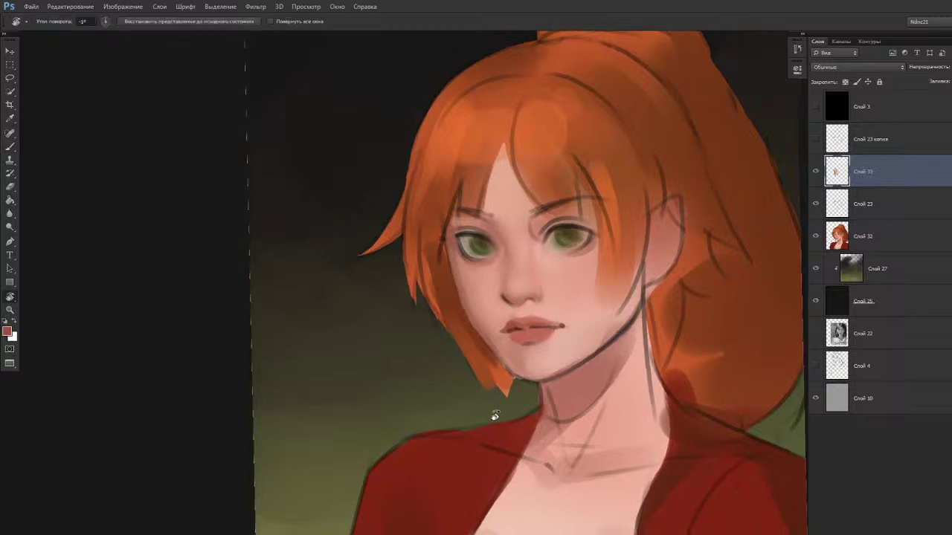
Sample a reddish tone from the lower lip and open the foreground colour for editing at bc6252.
{"action": "left_click", "coordinate": [527, 340], "text": "alt"}
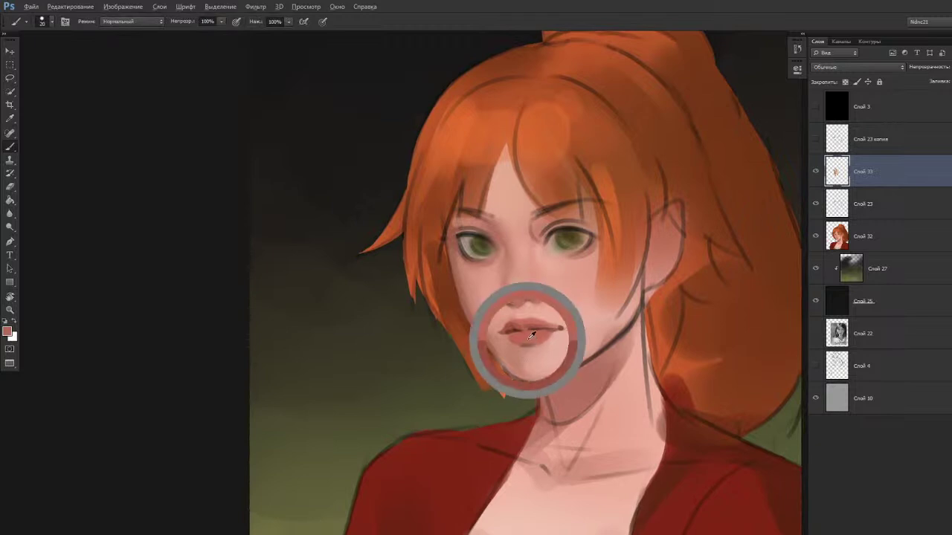
{"action": "key", "text": "n"}
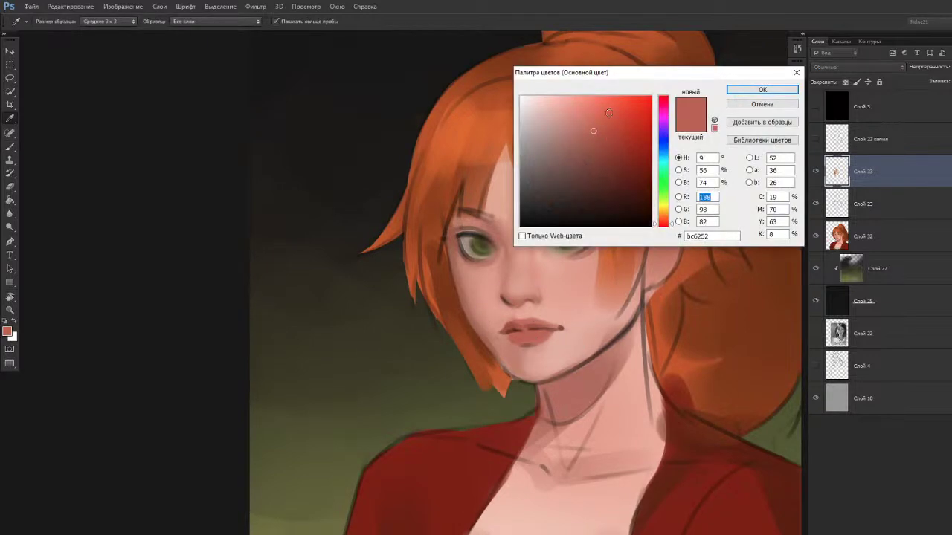
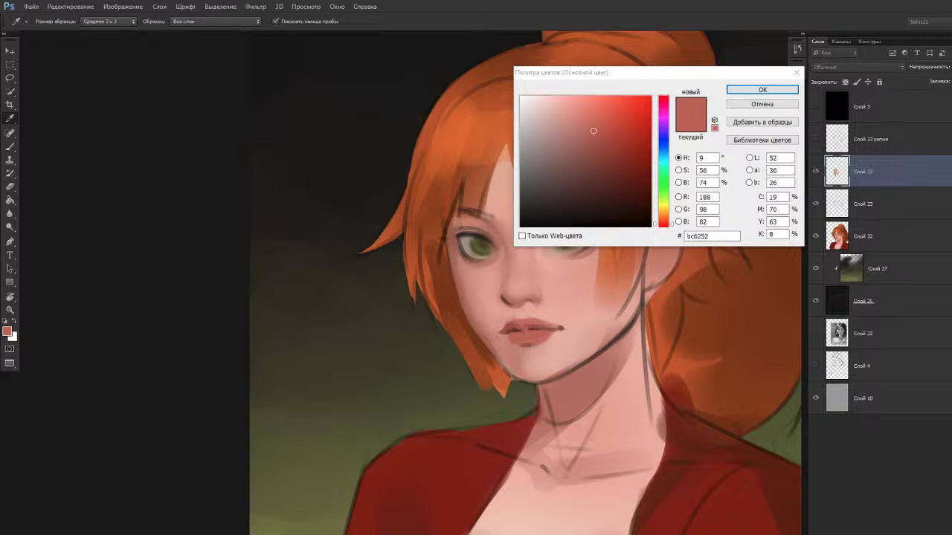
{"action": "left_click", "coordinate": [242, 263]}
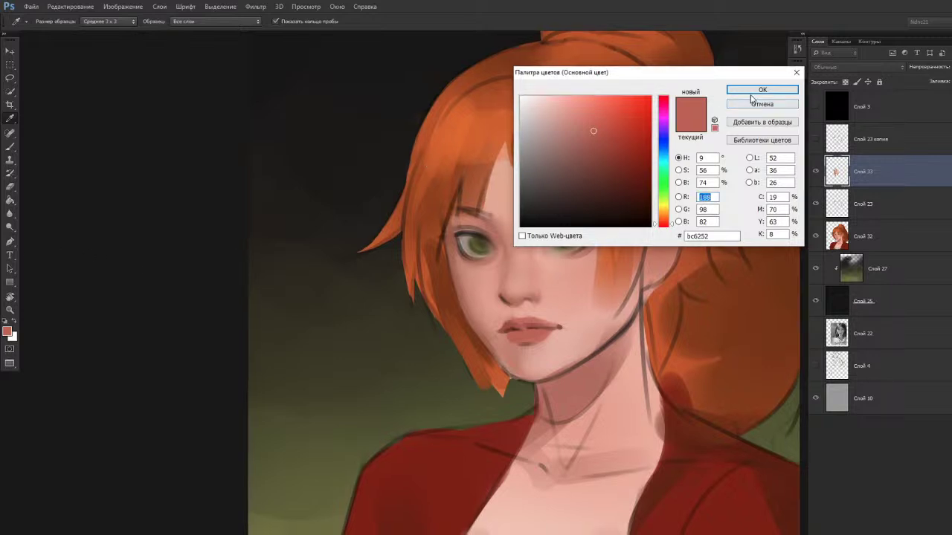
Sample a light skin tone near the lower lip, try blending the lip's lower edge with the Mixer Brush, and undo the last strokes.
{"action": "left_click", "coordinate": [754, 105]}
{"action": "key", "text": "r"}
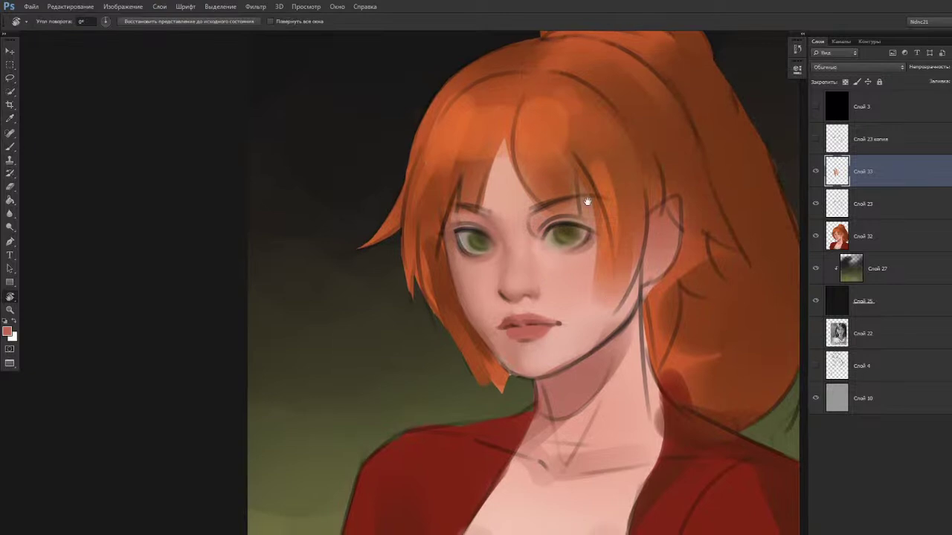
{"action": "left_click_drag", "start_coordinate": [498, 254], "coordinate": [493, 298]}
{"action": "left_click", "coordinate": [503, 344], "text": "alt"}
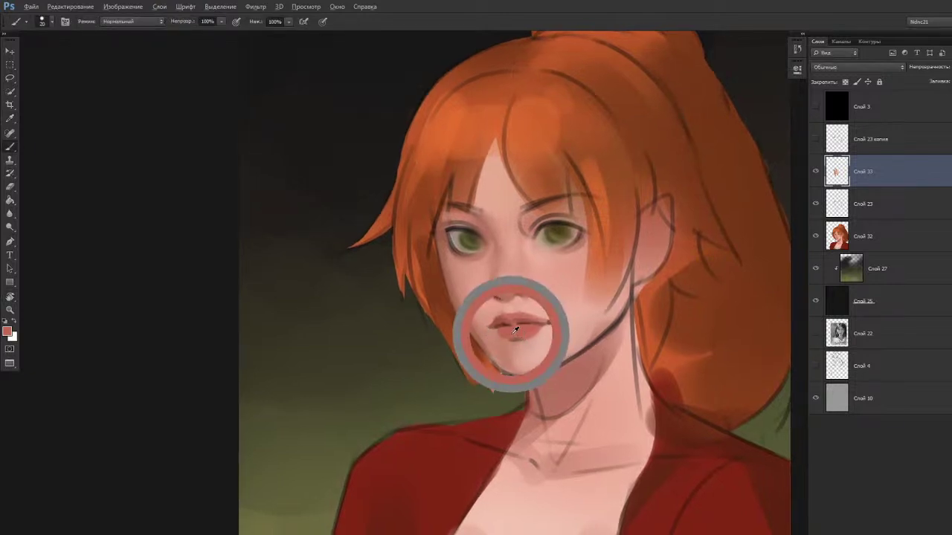
{"action": "key", "text": "shift+b"}
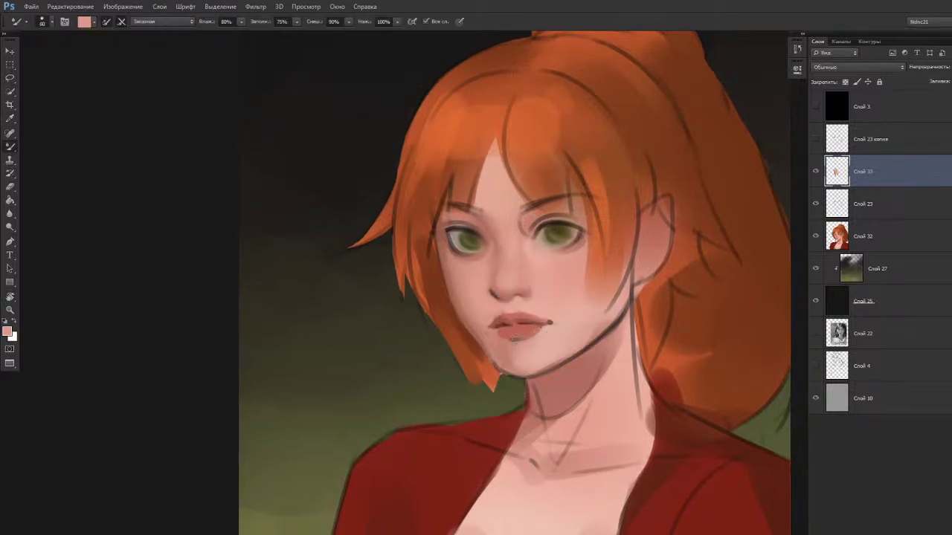
{"action": "mouse_move", "coordinate": [515, 339]}
{"action": "left_mouse_down"}
{"action": "mouse_move", "coordinate": [542, 331]}
{"action": "mouse_move", "coordinate": [505, 340]}
{"action": "left_mouse_up"}
{"action": "key", "text": "ctrl+z"}
{"action": "key", "text": "ctrl+z"}
Refine the lower lip's edge with skin tones sampled from below the lip and beside the mouth corner.
{"action": "key", "text": "r"}
{"action": "left_click_drag", "start_coordinate": [500, 231], "coordinate": [499, 227]}
{"action": "key", "text": "b"}
{"action": "left_click", "coordinate": [510, 343], "text": "alt"}
{"action": "left_click", "coordinate": [480, 326], "text": "alt"}
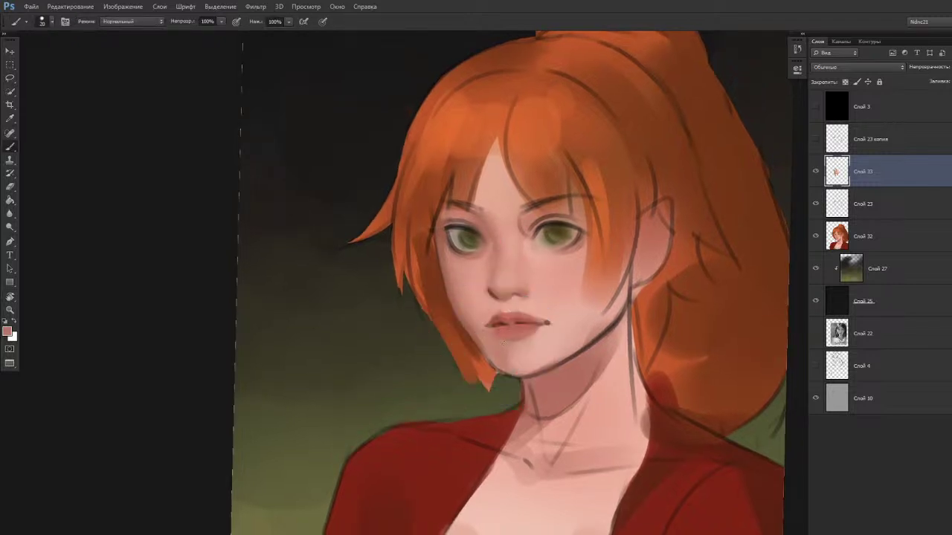
Set the foreground colour to #a46e5f and paint the shadow beneath the lower lip, reducing the brush size.
{"action": "key", "text": "n"}
{"action": "left_click_drag", "start_coordinate": [574, 140], "coordinate": [571, 141]}
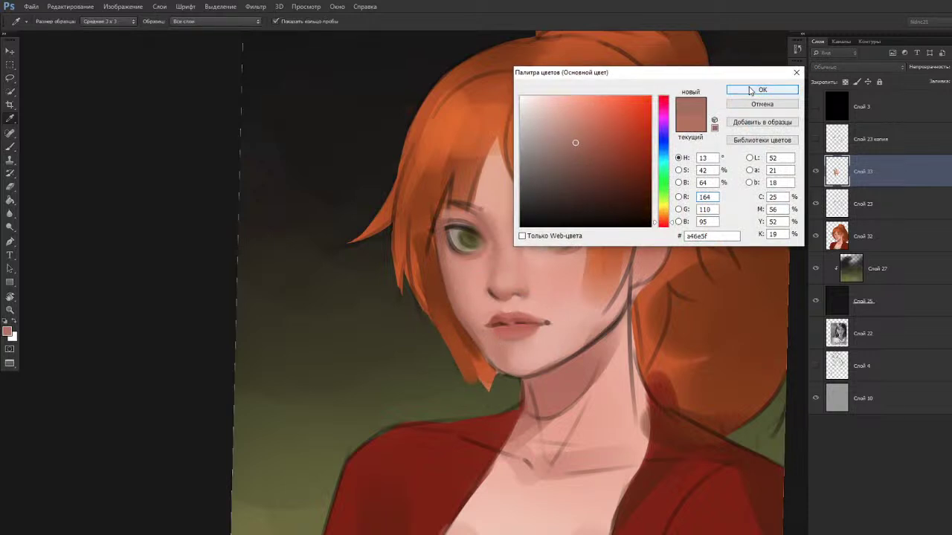
{"action": "left_click", "coordinate": [760, 90]}
{"action": "mouse_move", "coordinate": [522, 347]}
{"action": "left_mouse_down"}
{"action": "mouse_move", "coordinate": [531, 343]}
{"action": "mouse_move", "coordinate": [506, 348]}
{"action": "left_mouse_up"}
{"action": "key", "text": "ctrl+z"}
{"action": "key", "text": "ctrl+z"}
{"action": "key", "text": "ctrl+z"}
{"action": "key", "text": "bracketleft"}
{"action": "key", "text": "bracketleft"}
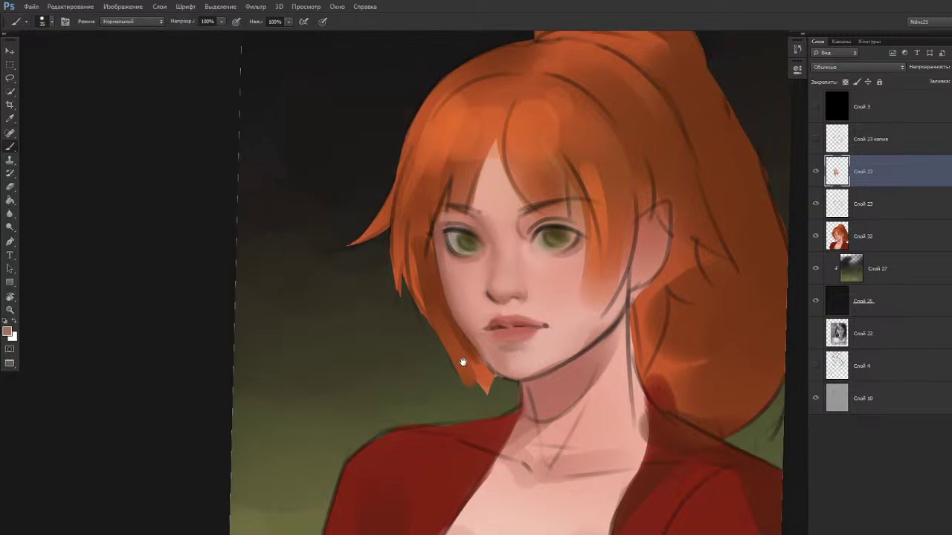
Blend the shadow beneath the lower lip into the chin with a sampled light skin tone and the Mixer Brush.
{"action": "left_click", "coordinate": [525, 348], "text": "alt"}
{"action": "key", "text": "r"}
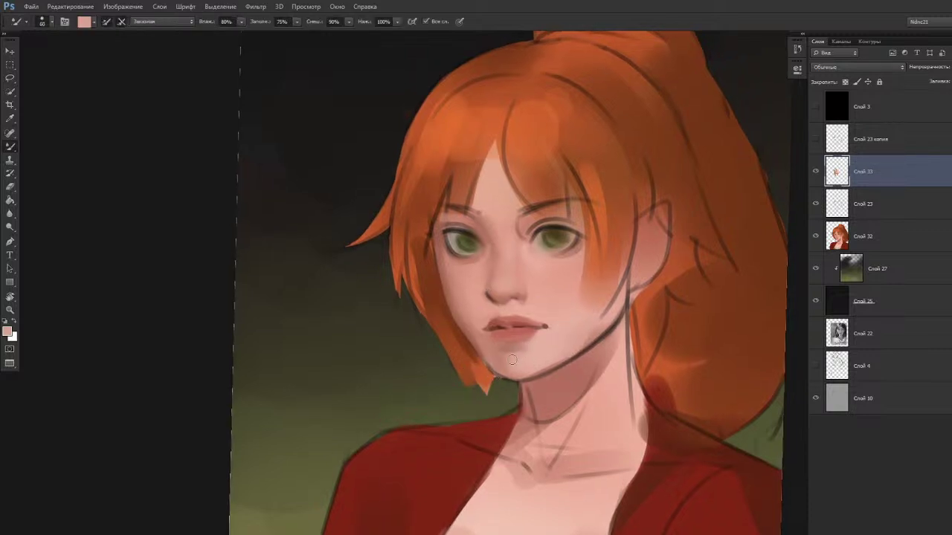
{"action": "left_click_drag", "start_coordinate": [494, 378], "coordinate": [464, 398]}
Retouch the contour of the chin and lower cheek with sampled skin tones, undo the last strokes, and sample the colour beside the chin.
{"action": "key", "text": "b"}
{"action": "left_click", "coordinate": [482, 339], "text": "alt"}
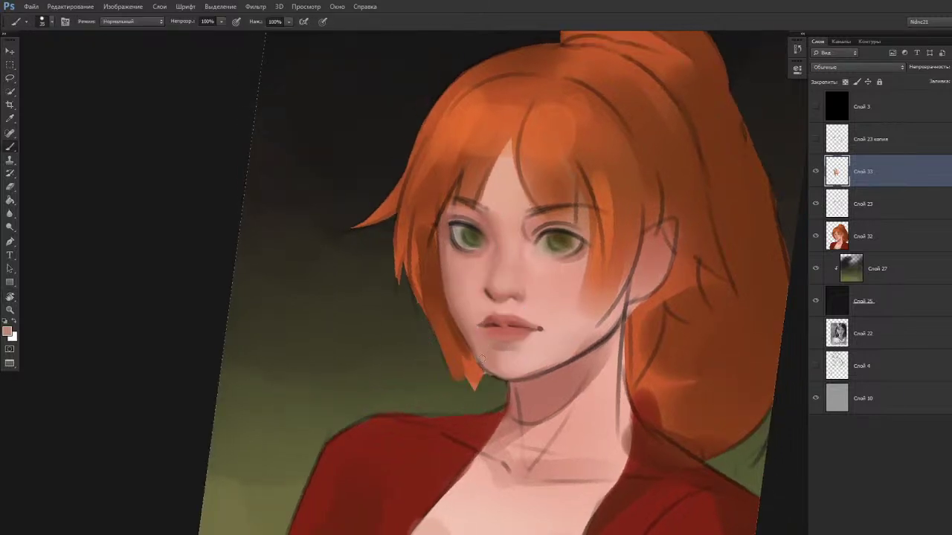
{"action": "left_click", "coordinate": [467, 324], "text": "alt"}
{"action": "left_click", "coordinate": [449, 297], "text": "alt"}
{"action": "left_click_drag", "start_coordinate": [477, 346], "coordinate": [495, 371]}
{"action": "key", "text": "ctrl+z"}
{"action": "key", "text": "ctrl+z"}
{"action": "left_click", "coordinate": [495, 386], "text": "alt"}
Compare the face with layer Слой 33 hidden and shown, and merge layers Слой 33, Слой 23 and Слой 32 into one.
{"action": "key", "text": "r"}
{"action": "left_click_drag", "start_coordinate": [504, 390], "coordinate": [455, 410]}
{"action": "scroll", "coordinate": [476, 365], "scroll_direction": "down", "scroll_amount": 2}
{"action": "scroll", "coordinate": [479, 364], "scroll_direction": "up", "scroll_amount": 2}
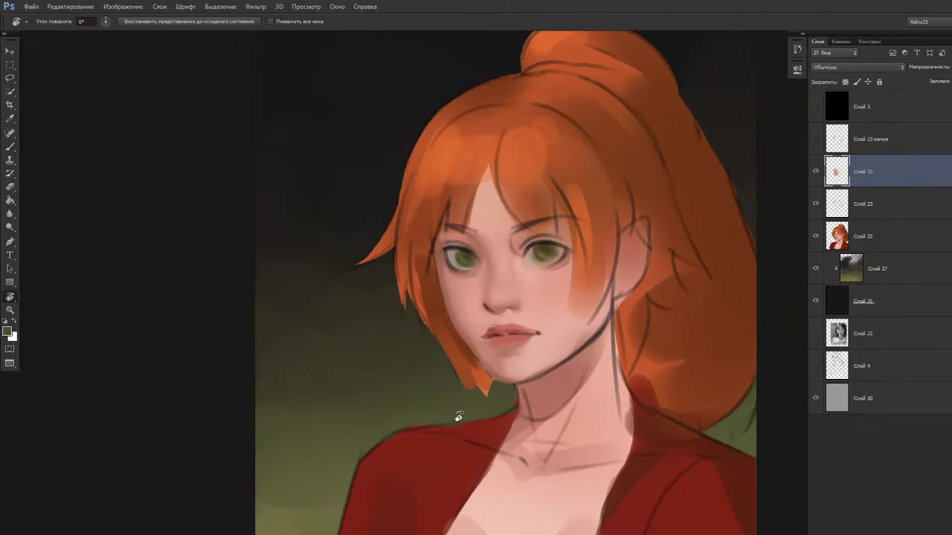
{"action": "scroll", "coordinate": [499, 389], "scroll_direction": "up", "scroll_amount": 1}
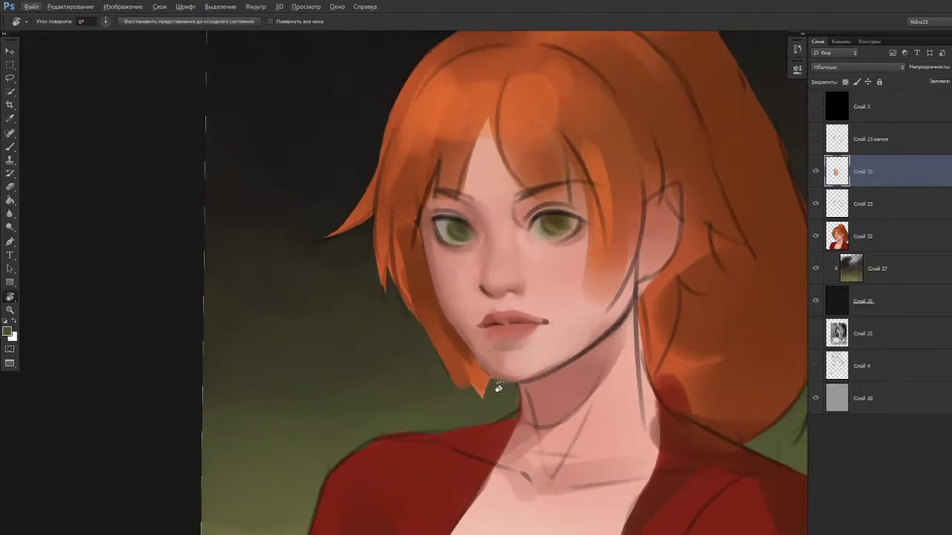
{"action": "left_click", "coordinate": [815, 172]}
{"action": "left_click", "coordinate": [815, 173]}
{"action": "left_click", "coordinate": [858, 238], "text": "shift"}
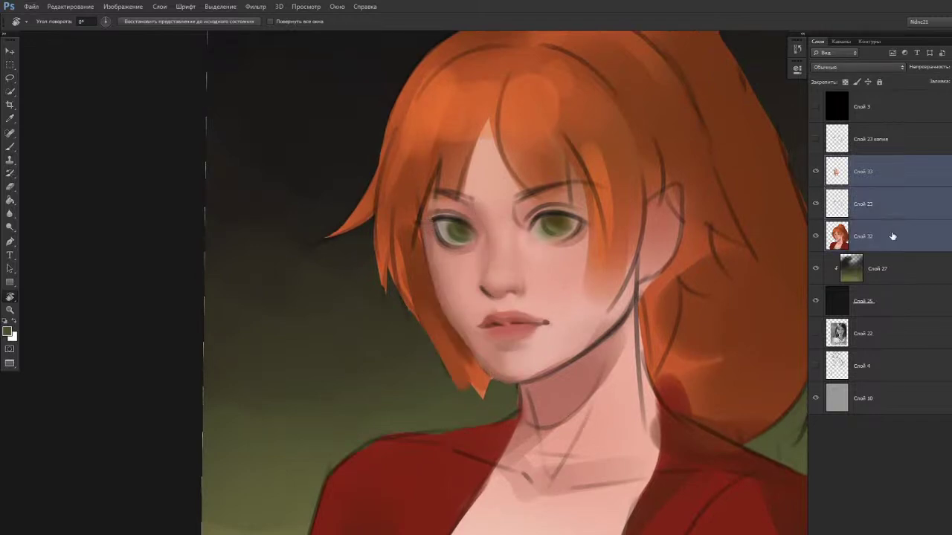
{"action": "right_click", "coordinate": [858, 238]}
{"action": "left_click", "coordinate": [789, 364]}
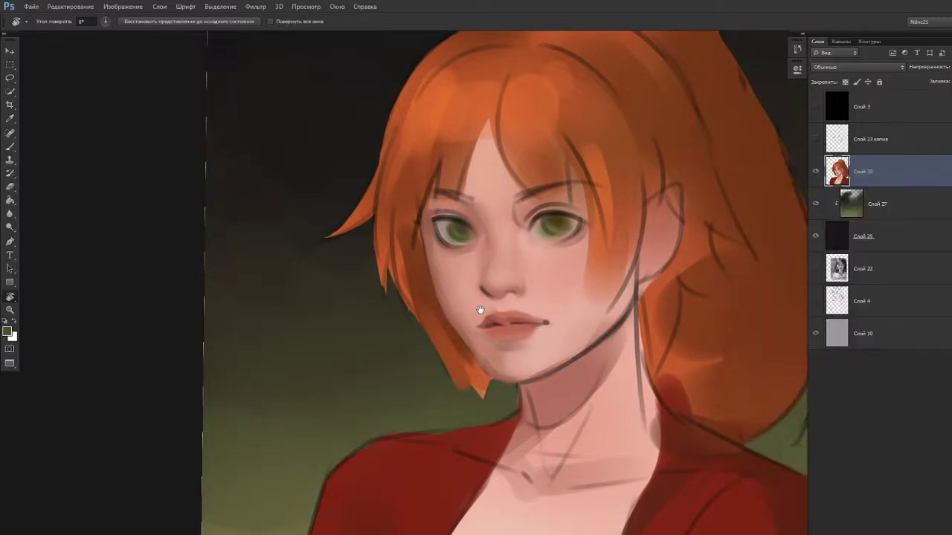
Lasso the area around the mouth, adjust its position slightly with the Move tool, and clear the selection.
{"action": "key", "text": "l"}
{"action": "mouse_move", "coordinate": [465, 319]}
{"action": "left_mouse_down"}
{"action": "mouse_move", "coordinate": [496, 363]}
{"action": "mouse_move", "coordinate": [556, 349]}
{"action": "mouse_move", "coordinate": [551, 305]}
{"action": "mouse_move", "coordinate": [497, 303]}
{"action": "mouse_move", "coordinate": [513, 327]}
{"action": "mouse_move", "coordinate": [542, 342]}
{"action": "mouse_move", "coordinate": [531, 356]}
{"action": "mouse_move", "coordinate": [531, 332]}
{"action": "left_mouse_up"}
{"action": "key", "text": "v"}
{"action": "key", "text": "ctrl+d"}
{"action": "key", "text": "ctrl+0"}
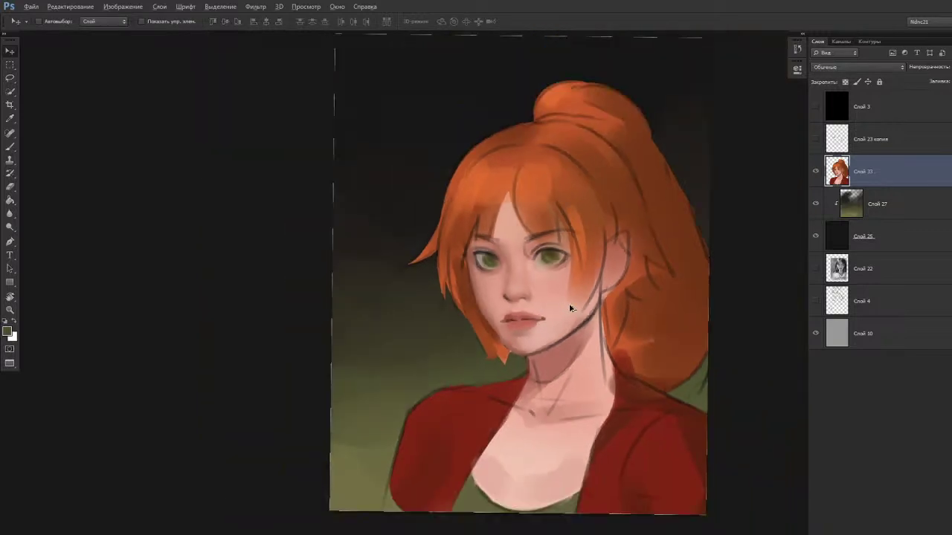
{"action": "key", "text": "ctrl+shift+d"}
{"action": "key", "text": "ctrl+z"}
{"action": "key", "text": "ctrl+alt+z"}
{"action": "key", "text": "ctrl+alt+z"}
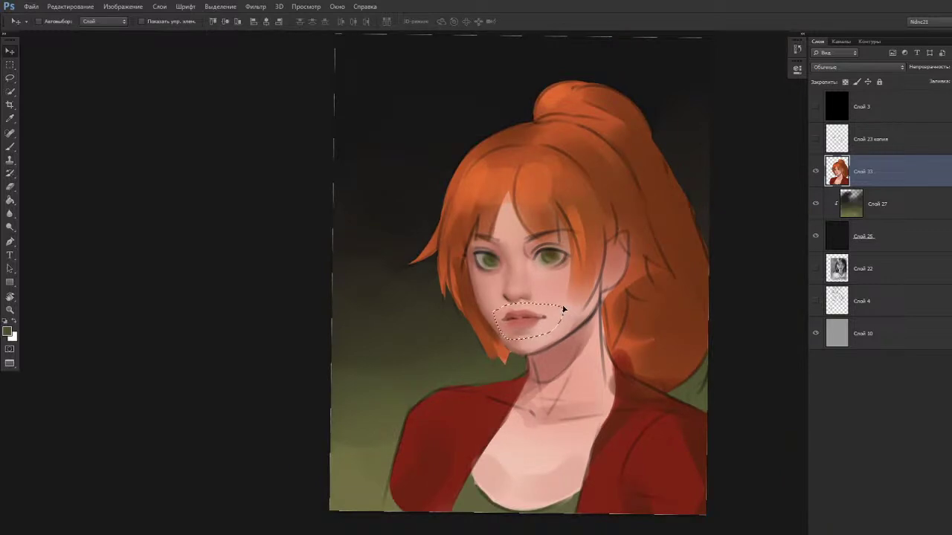
{"action": "key", "text": "ctrl+d"}
Pick a muted reddish-brown colour and shade and blend the underside of the nose.
{"action": "scroll", "coordinate": [544, 304], "scroll_direction": "down", "scroll_amount": 1, "text": "alt"}
{"action": "scroll", "coordinate": [543, 307], "scroll_direction": "up", "scroll_amount": 2, "text": "alt"}
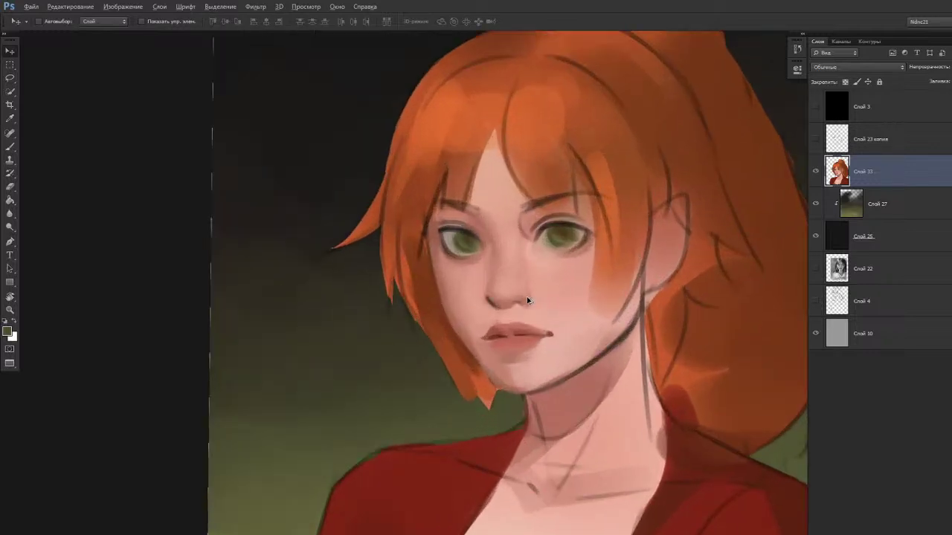
{"action": "key", "text": "b"}
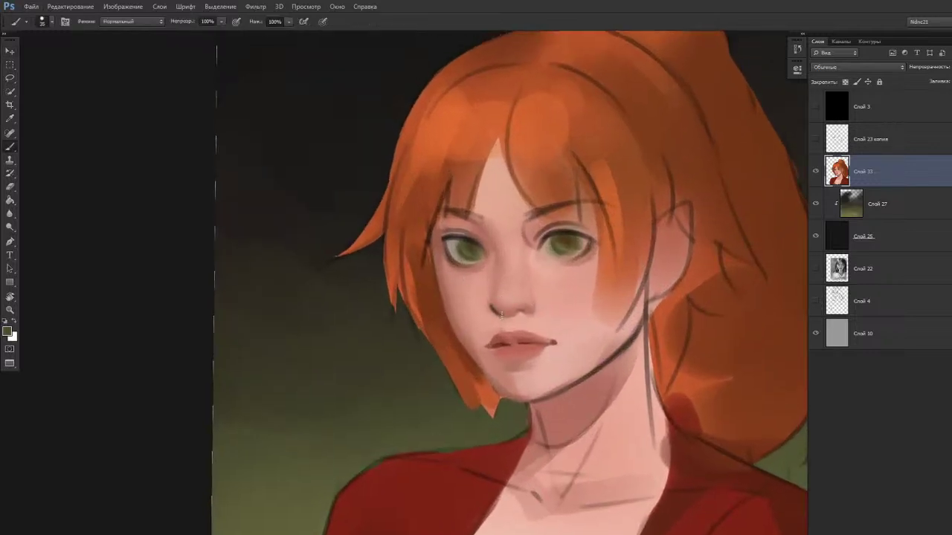
{"action": "left_click", "coordinate": [511, 364], "text": "alt"}
{"action": "left_click_drag", "start_coordinate": [505, 267], "coordinate": [508, 312]}
{"action": "key", "text": "n"}
{"action": "left_click", "coordinate": [589, 156]}
{"action": "left_click", "coordinate": [761, 90]}
{"action": "mouse_move", "coordinate": [490, 318]}
{"action": "left_mouse_down"}
{"action": "mouse_move", "coordinate": [512, 326]}
{"action": "mouse_move", "coordinate": [502, 319]}
{"action": "mouse_move", "coordinate": [521, 311]}
{"action": "left_mouse_up"}
{"action": "key", "text": "ctrl+z"}
{"action": "key", "text": "ctrl+z"}
{"action": "key", "text": "shift+b"}
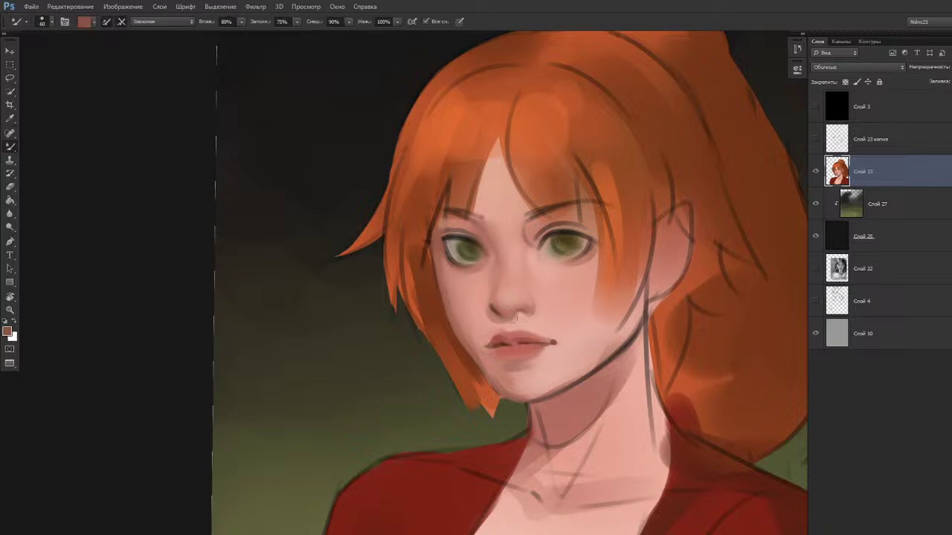
{"action": "key", "text": "shift+b"}
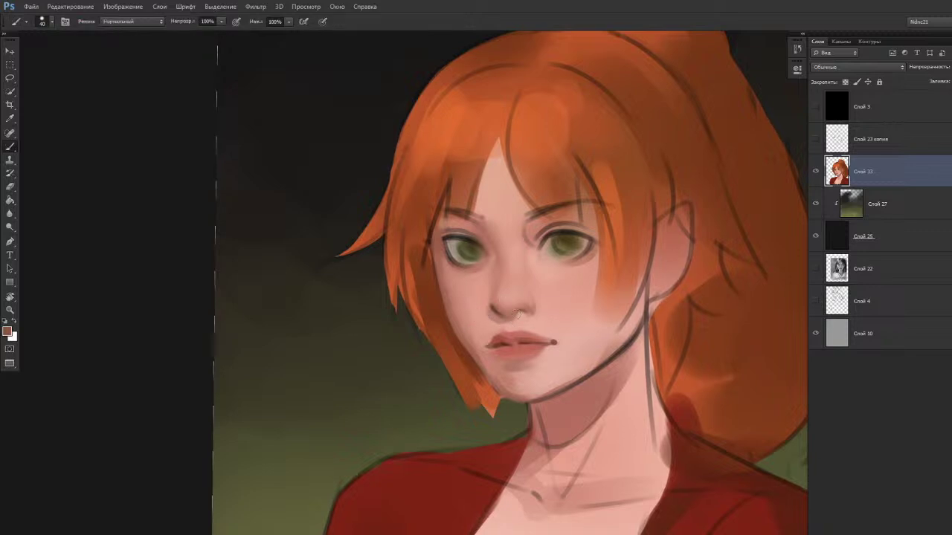
Reduce the brush to size 20 and refine the nostril on the far side of the nose with sampled tones.
{"action": "left_click", "coordinate": [500, 309], "text": "alt"}
{"action": "left_click", "coordinate": [498, 305], "text": "alt"}
{"action": "key", "text": "bracketleft"}
{"action": "key", "text": "bracketleft"}
{"action": "key", "text": "bracketleft"}
{"action": "right_click", "coordinate": [497, 303], "text": "alt"}
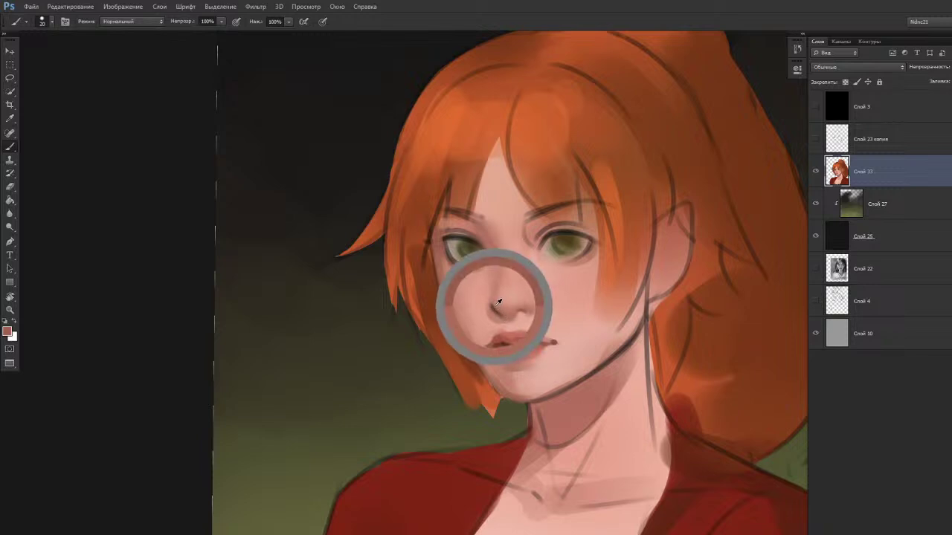
{"action": "left_click_drag", "start_coordinate": [506, 316], "coordinate": [495, 308]}
{"action": "left_click", "coordinate": [501, 310], "text": "alt"}
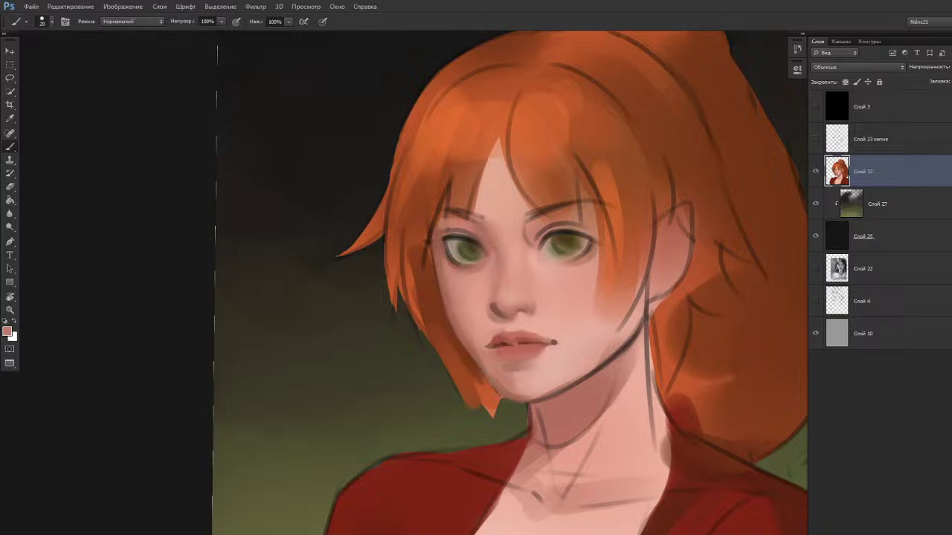
{"action": "left_click", "coordinate": [500, 308], "text": "alt"}
Smooth the shading along the side and tip of the nose with sampled tones and the Mixer Brush.
{"action": "key", "text": "shift+b"}
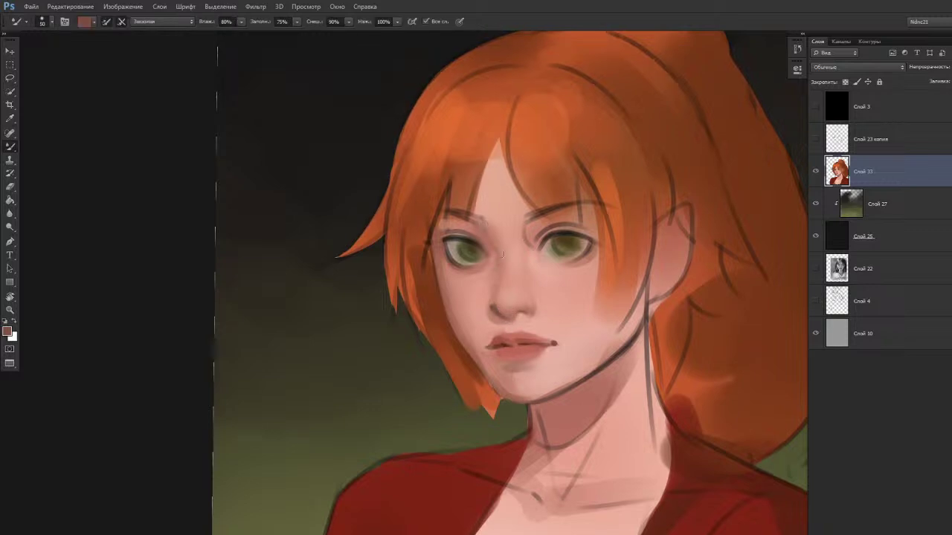
{"action": "key", "text": "shift+b"}
{"action": "left_click", "coordinate": [501, 308], "text": "alt"}
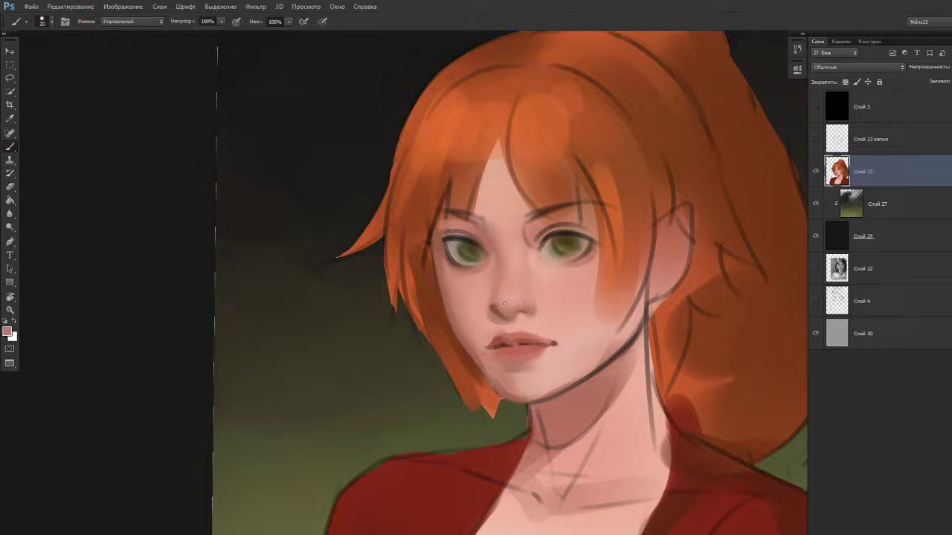
{"action": "key", "text": "shift+b"}
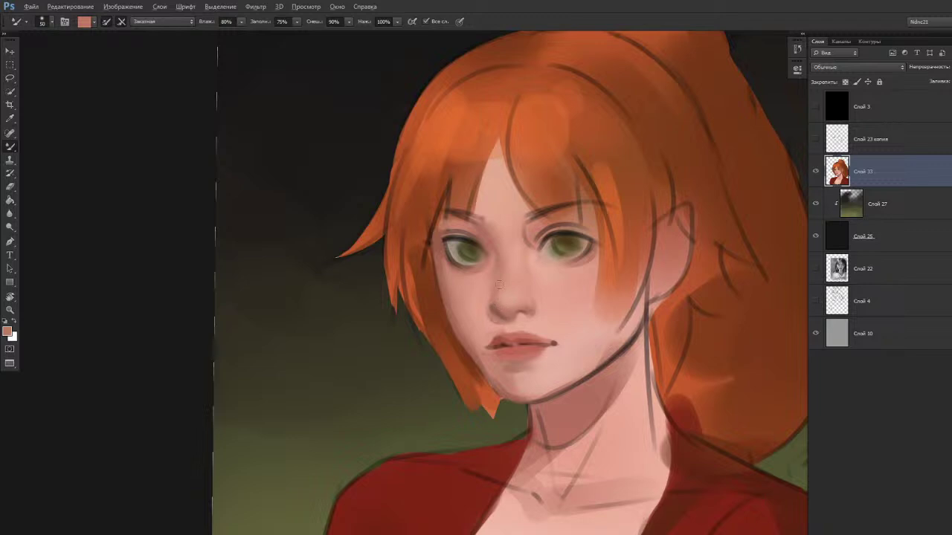
Soften the nostril and the skin beneath the nose with a light pink tone and the Mixer Brush.
{"action": "scroll", "coordinate": [499, 285], "scroll_direction": "down", "scroll_amount": 4}
{"action": "scroll", "coordinate": [502, 293], "scroll_direction": "up", "scroll_amount": 5}
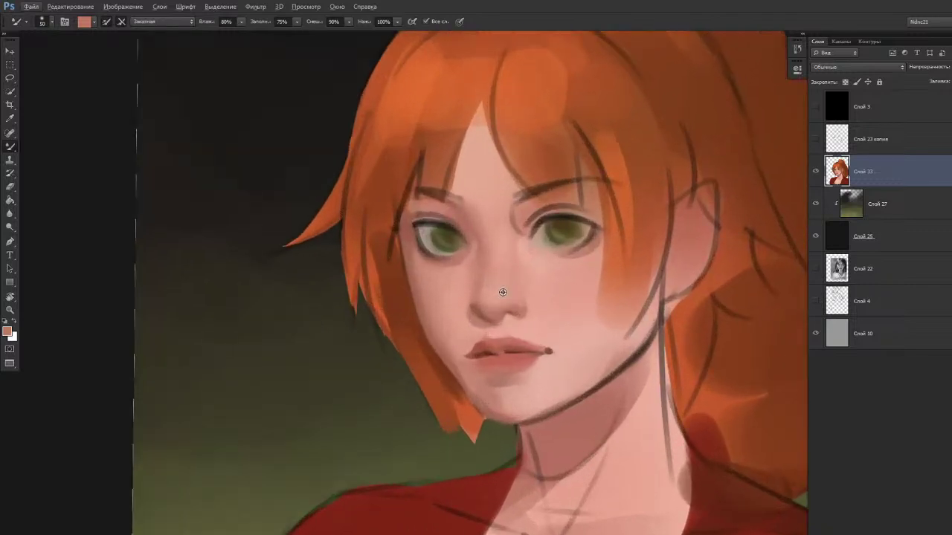
{"action": "key", "text": "shift+b"}
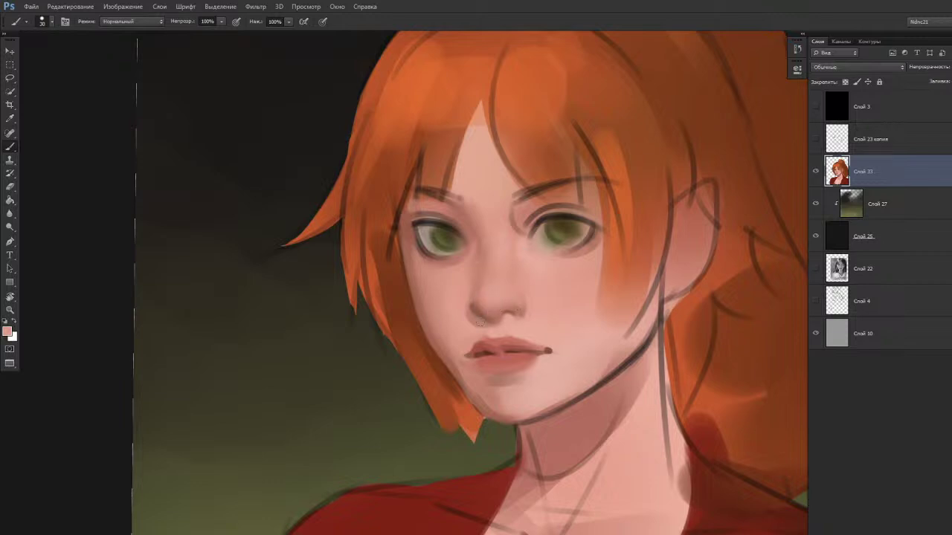
{"action": "key", "text": "shift+b"}
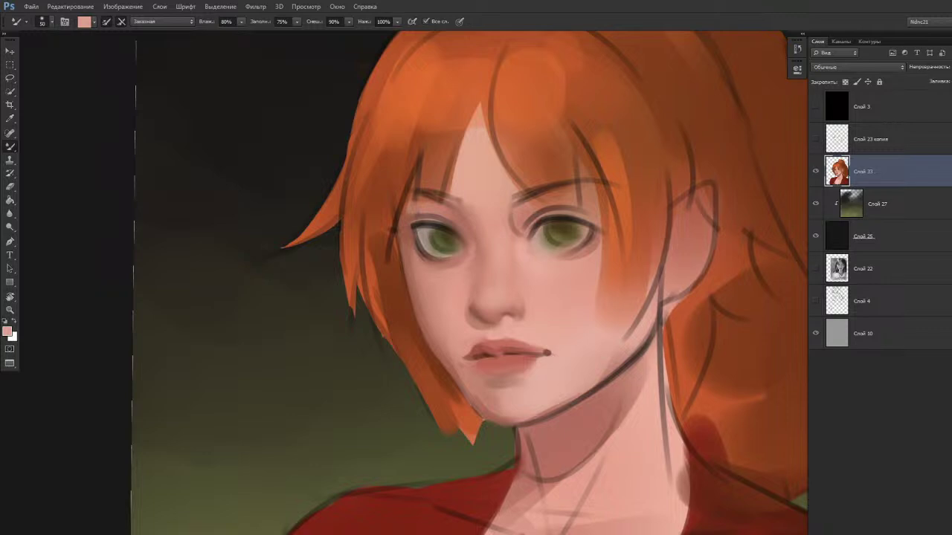
Reset the canvas rotation and choose a soft round brush preset for painting on the nose.
{"action": "left_click_drag", "start_coordinate": [372, 351], "coordinate": [358, 352]}
{"action": "key", "text": "r"}
{"action": "key", "text": "Escape"}
{"action": "key", "text": "b"}
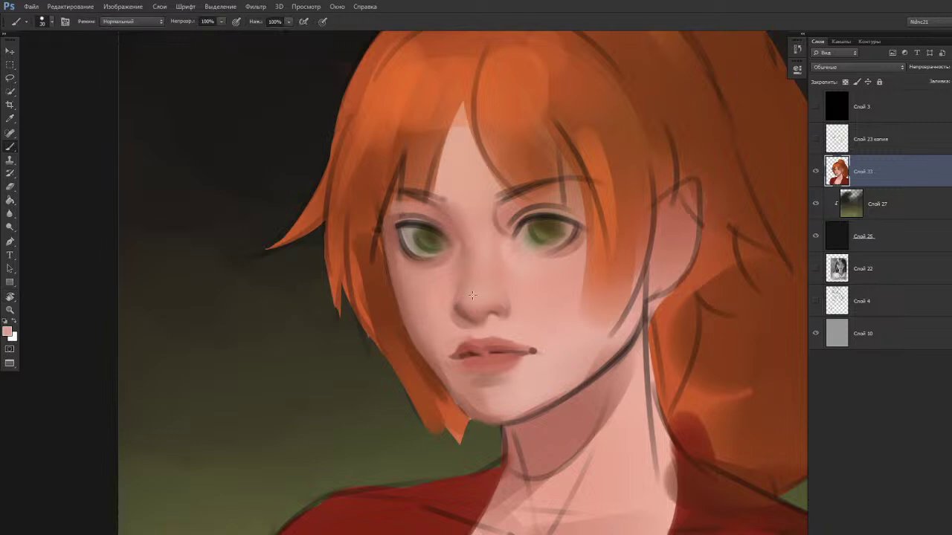
{"action": "right_click", "coordinate": [479, 297]}
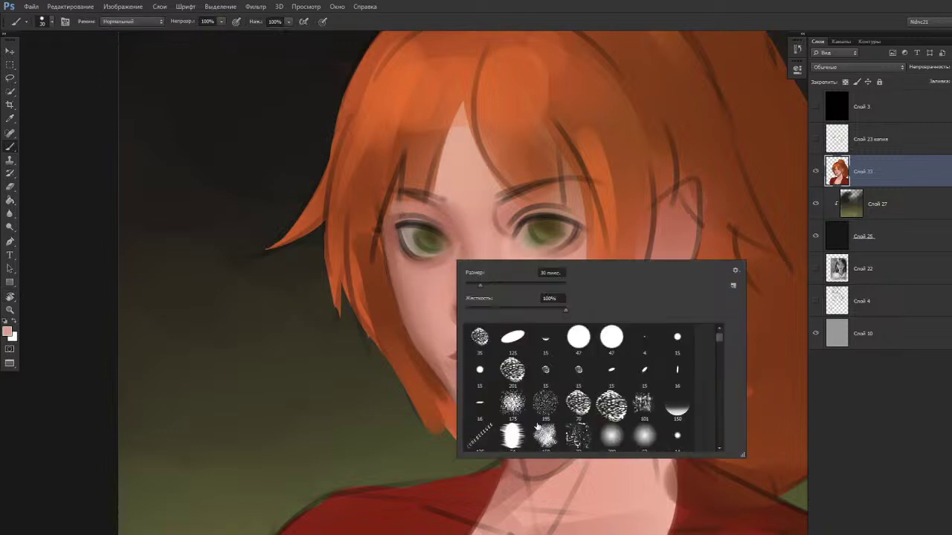
{"action": "double_click", "coordinate": [645, 438]}
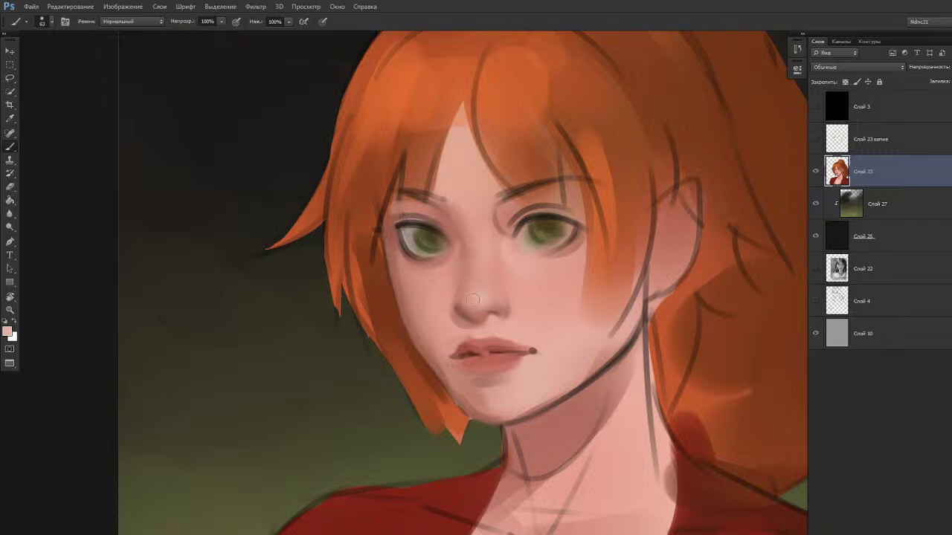
Adjust the brush size and lighten the bridge and tip of the nose with a sampled pink skin tone.
{"action": "key", "text": "bracketright"}
{"action": "key", "text": "bracketright"}
{"action": "key", "text": "bracketright"}
{"action": "key", "text": "bracketleft"}
{"action": "left_click", "coordinate": [483, 263], "text": "alt"}
Switch to a different brush preset and retouch the skin of the far cheek down to the jaw.
{"action": "key", "text": "r"}
{"action": "left_click", "coordinate": [414, 344]}
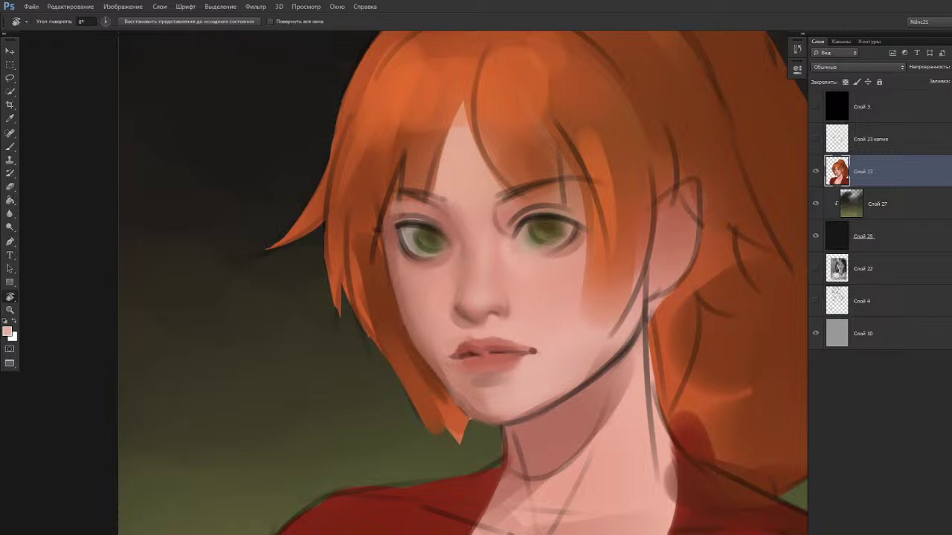
{"action": "key", "text": "b"}
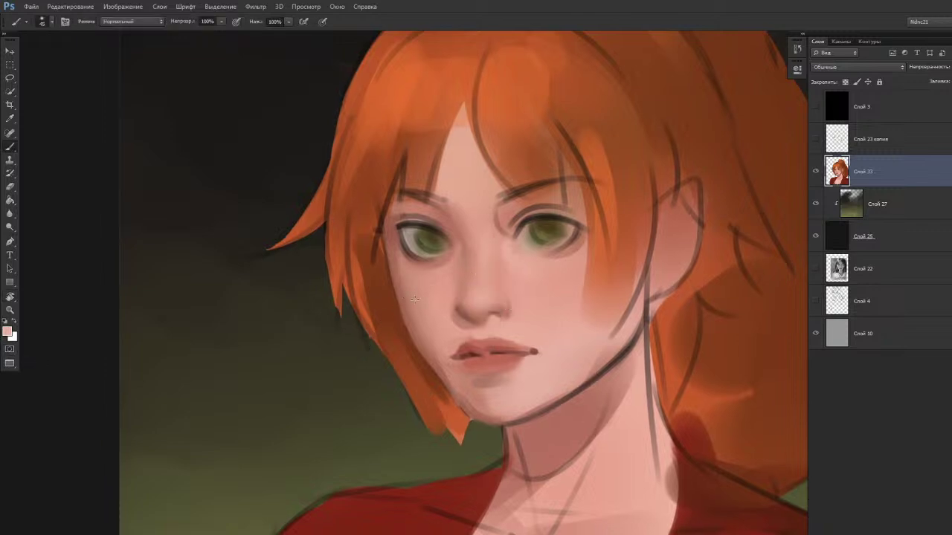
{"action": "right_click", "coordinate": [412, 290]}
{"action": "double_click", "coordinate": [632, 362]}
{"action": "left_click_drag", "start_coordinate": [427, 348], "coordinate": [420, 319]}
Blend the skin along the nose and between the brows with the Mixer Brush.
{"action": "key", "text": "r"}
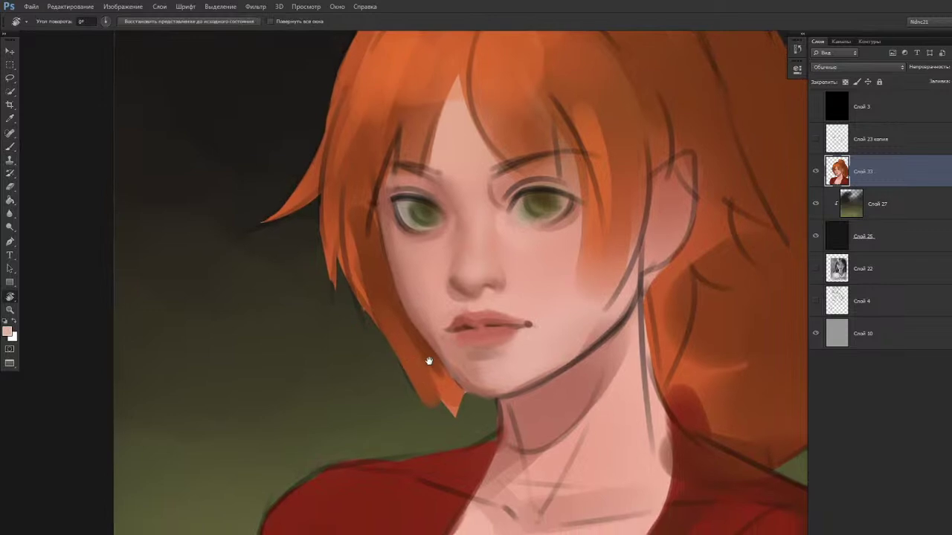
{"action": "left_click_drag", "start_coordinate": [429, 361], "coordinate": [425, 360]}
{"action": "key", "text": "b"}
{"action": "left_click_drag", "start_coordinate": [470, 281], "coordinate": [468, 305]}
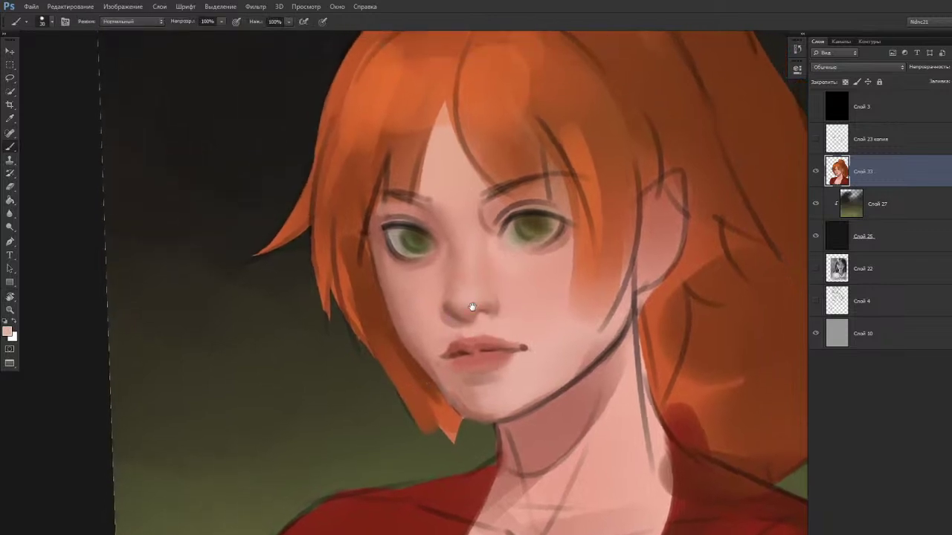
{"action": "key", "text": "r"}
{"action": "left_click_drag", "start_coordinate": [464, 366], "coordinate": [460, 365]}
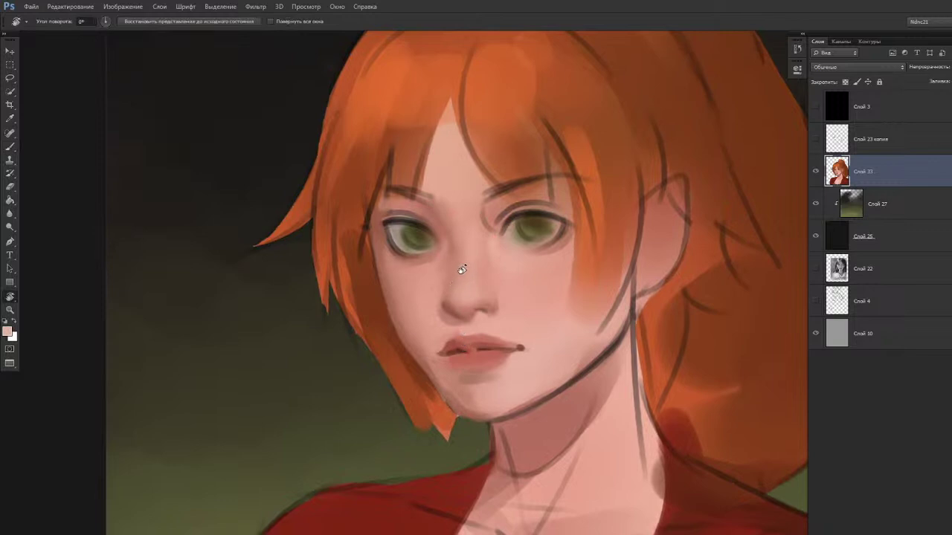
{"action": "key", "text": "b"}
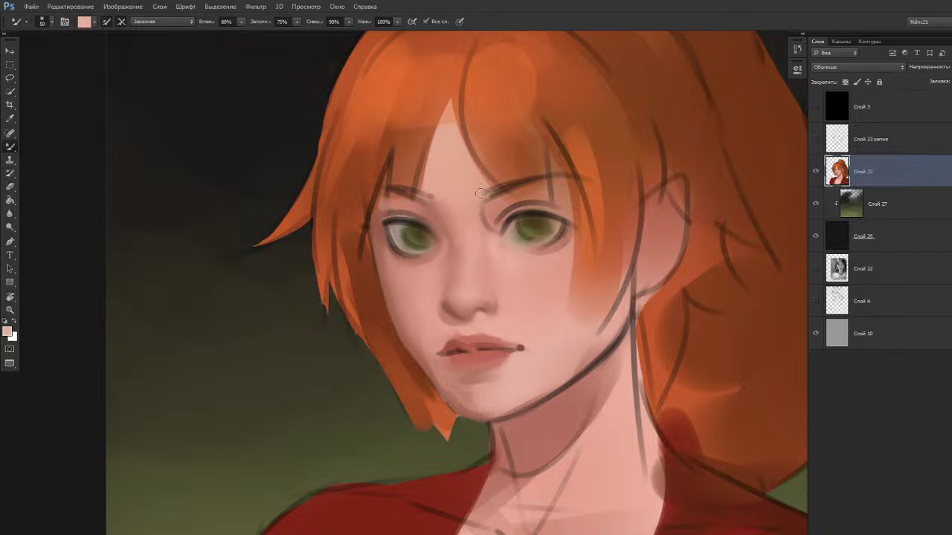
Shade the nostril and the base of the nose with sampled reddish tones and a smaller brush, blending with the Mixer Brush.
{"action": "key", "text": "shift+b"}
{"action": "left_click", "coordinate": [487, 306], "text": "alt"}
{"action": "left_click", "coordinate": [475, 306], "text": "alt"}
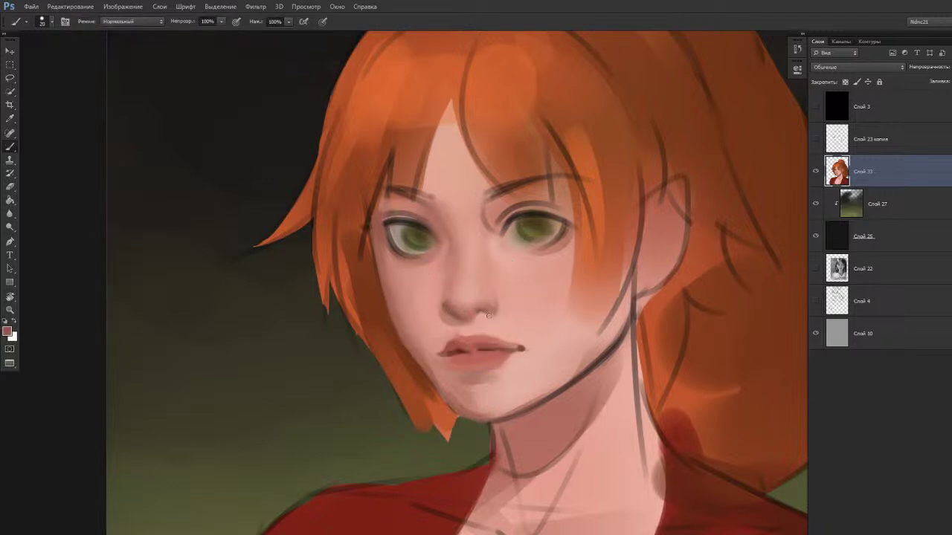
{"action": "key", "text": "bracketleft"}
{"action": "key", "text": "bracketleft"}
{"action": "left_click", "coordinate": [496, 304], "text": "alt"}
{"action": "key", "text": "shift+b"}
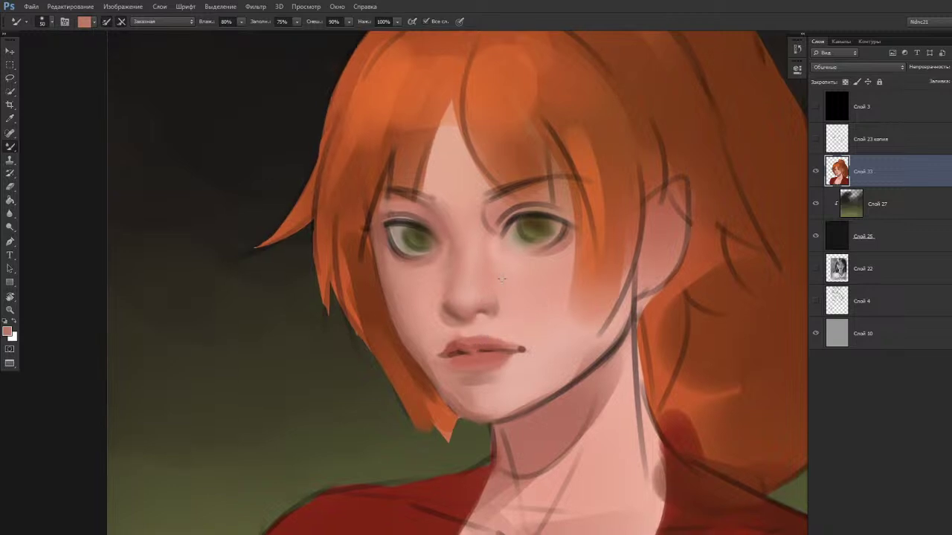
{"action": "key", "text": "r"}
{"action": "left_click_drag", "start_coordinate": [483, 348], "coordinate": [481, 350]}
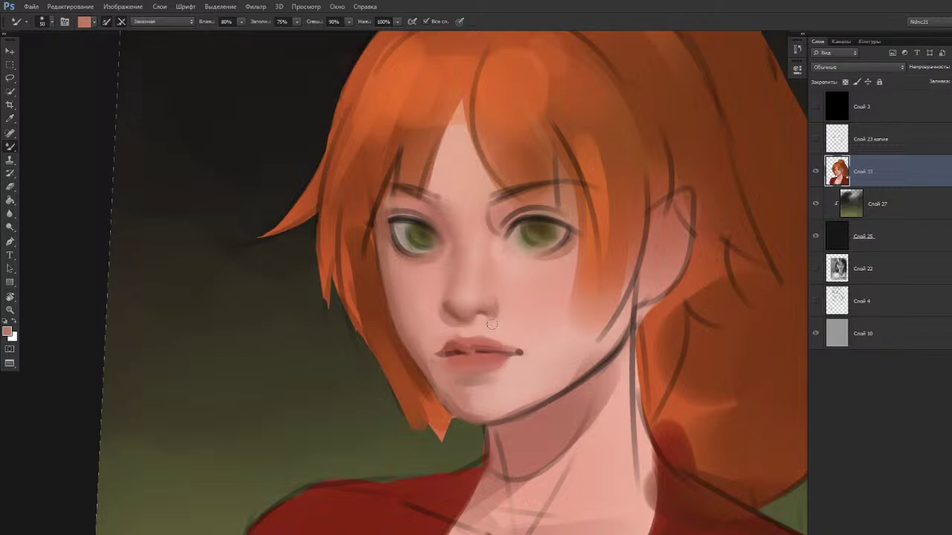
{"action": "key", "text": "bracketleft"}
Sample pink skin tones beside the nostril, undo a stroke there, and reduce the brush size to retouch the nostril's edge.
{"action": "key", "text": "shift+b"}
{"action": "left_click", "coordinate": [496, 288], "text": "alt"}
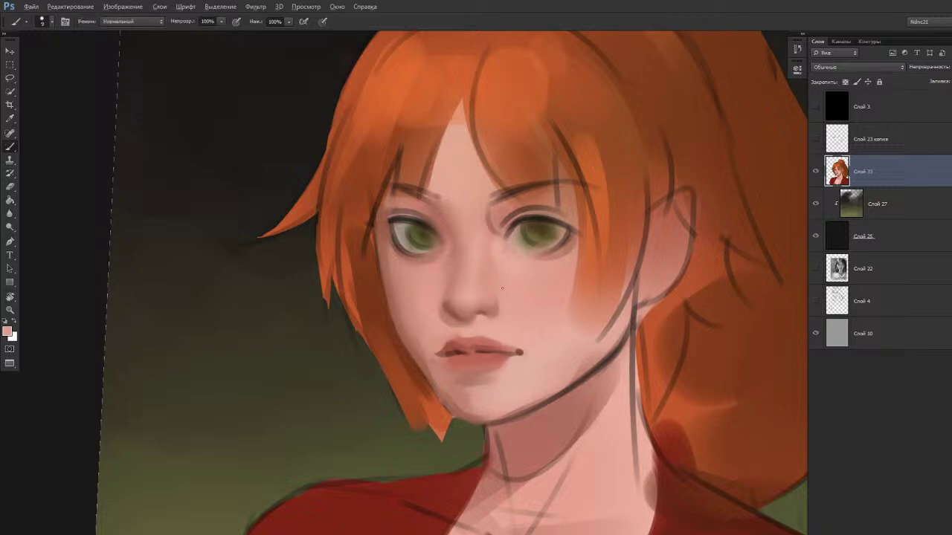
{"action": "left_click", "coordinate": [497, 286], "text": "alt"}
{"action": "left_click", "coordinate": [509, 310], "text": "alt"}
{"action": "left_click", "coordinate": [502, 324], "text": "alt"}
{"action": "left_click_drag", "start_coordinate": [500, 294], "coordinate": [507, 307]}
{"action": "key", "text": "ctrl+z"}
{"action": "key", "text": "bracketleft"}
{"action": "key", "text": "bracketleft"}
{"action": "key", "text": "bracketleft"}
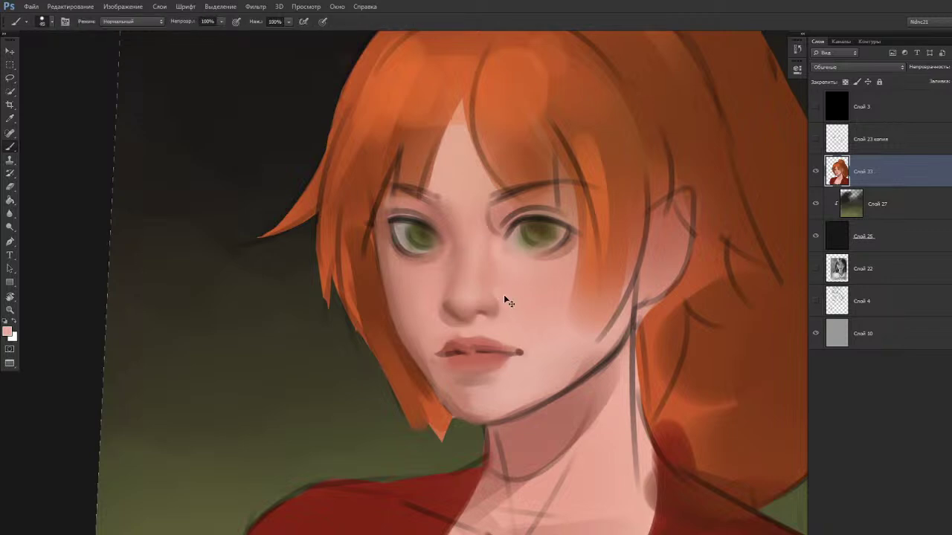
{"action": "key", "text": "shift+b"}
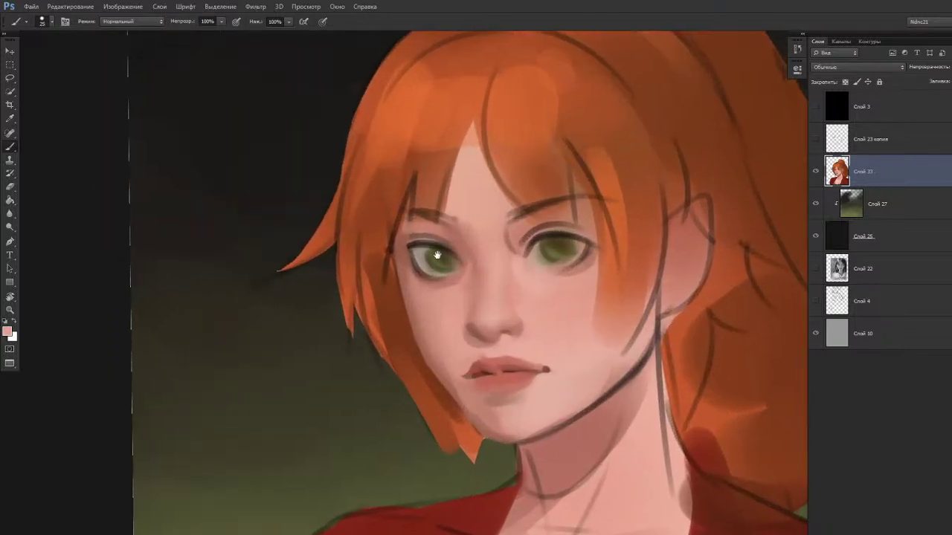
Repaint the side of the nostril with sampled pink tones and smooth the adjoining cheek with the Mixer Brush.
{"action": "left_click", "coordinate": [520, 318], "text": "alt"}
{"action": "key", "text": "ctrl+z"}
{"action": "left_click", "coordinate": [520, 342], "text": "alt"}
{"action": "left_click", "coordinate": [516, 316], "text": "alt"}
{"action": "left_click", "coordinate": [518, 318], "text": "alt"}
{"action": "left_click", "coordinate": [520, 321], "text": "alt"}
{"action": "key", "text": "shift+b"}
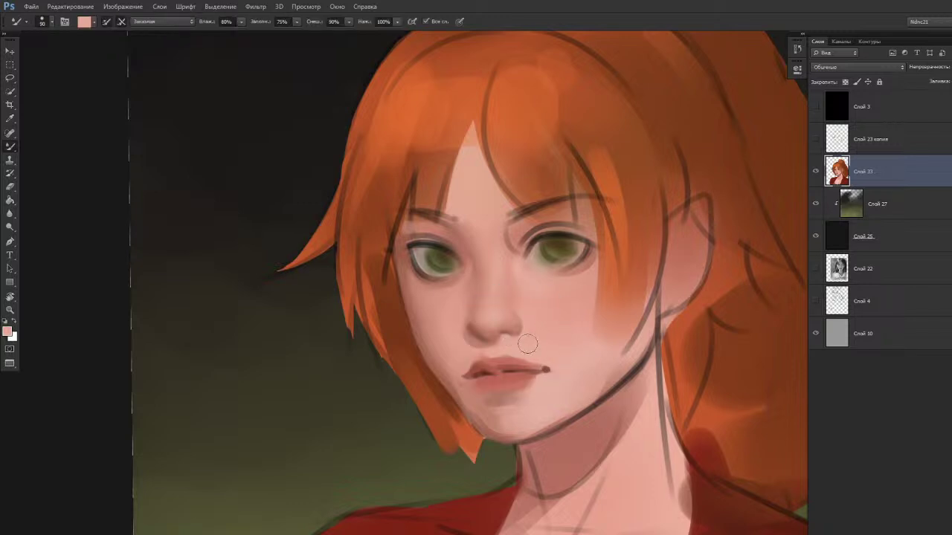
{"action": "key", "text": "shift+b"}
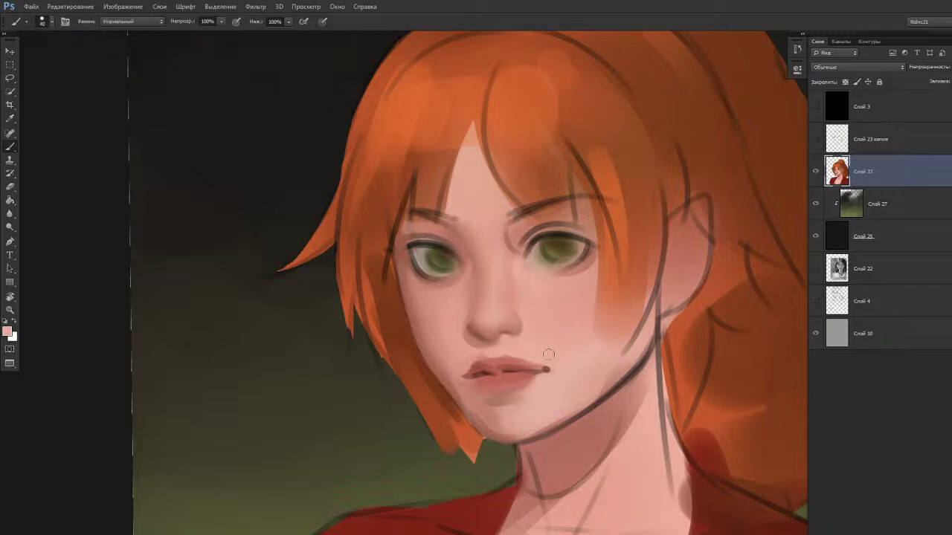
Soften the far side of the nose with a smaller Mixer Brush.
{"action": "key", "text": "r"}
{"action": "scroll", "coordinate": [471, 379], "scroll_direction": "down", "scroll_amount": 3}
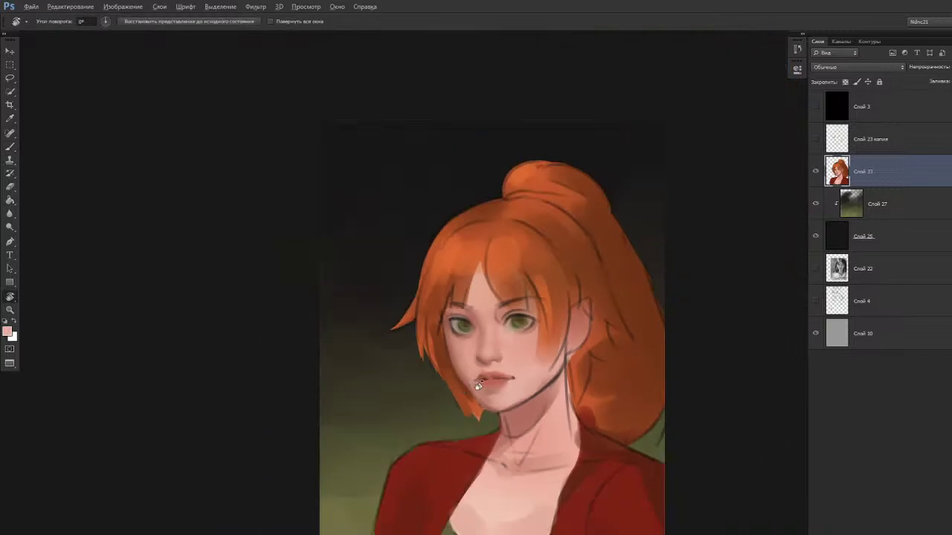
{"action": "scroll", "coordinate": [446, 379], "scroll_direction": "up", "scroll_amount": 3}
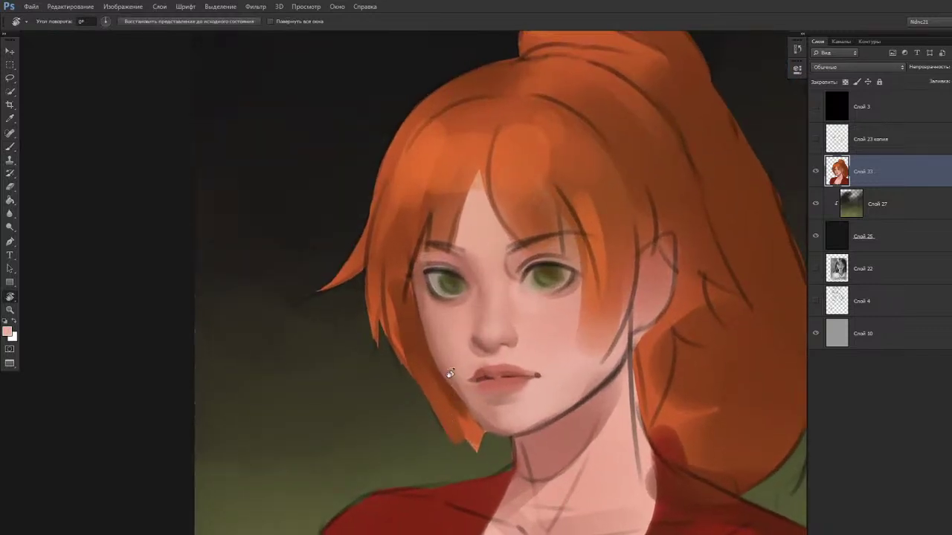
{"action": "left_click_drag", "start_coordinate": [447, 427], "coordinate": [427, 412]}
{"action": "left_click", "coordinate": [429, 431]}
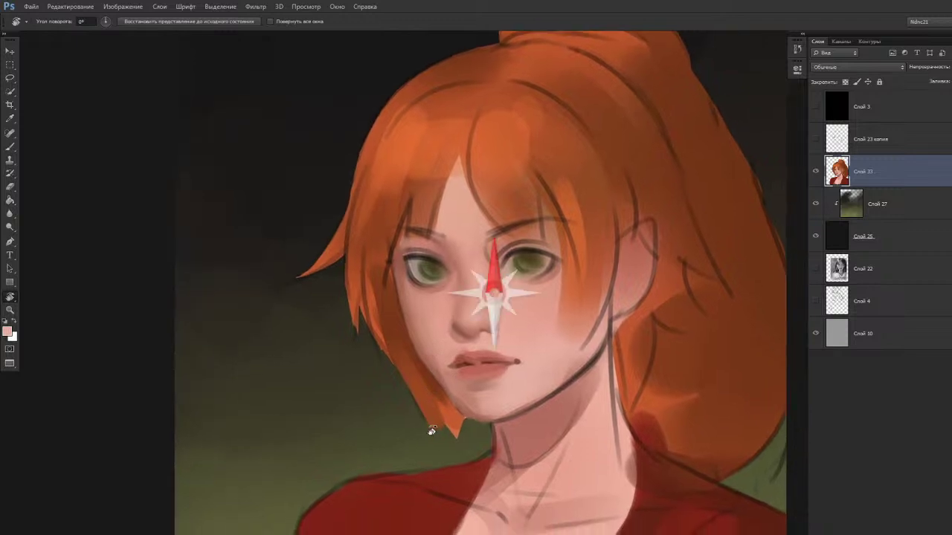
{"action": "scroll", "coordinate": [452, 308], "scroll_direction": "up", "scroll_amount": 2}
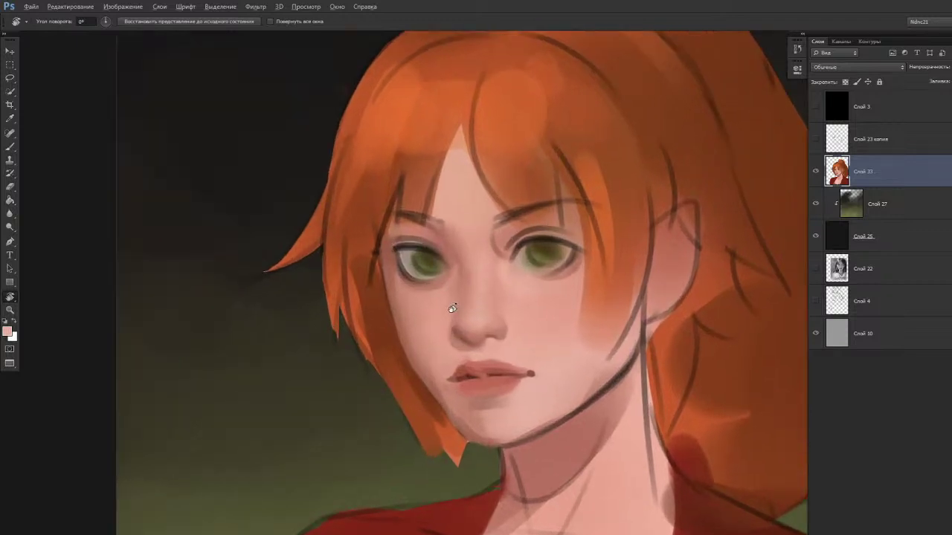
{"action": "scroll", "coordinate": [452, 308], "scroll_direction": "down", "scroll_amount": 1}
{"action": "key", "text": "b"}
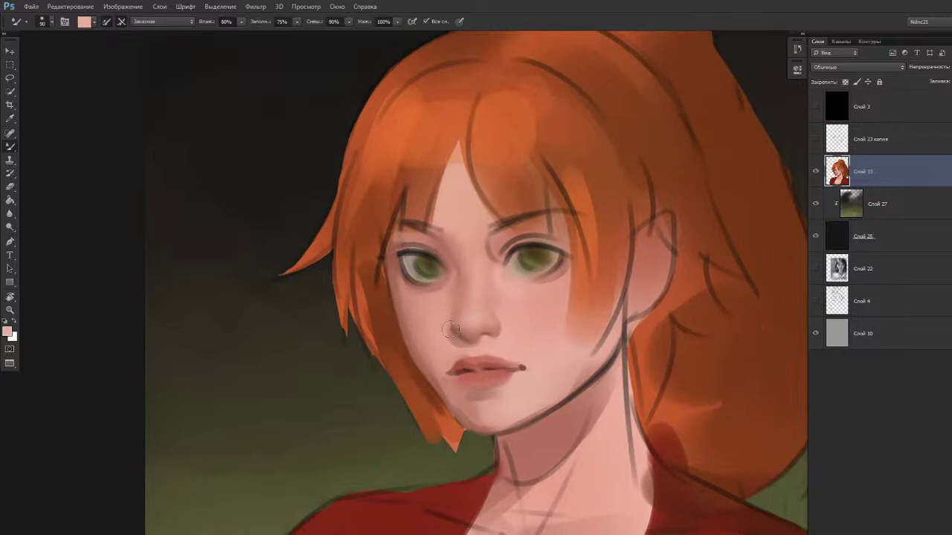
{"action": "key", "text": "bracketleft"}
{"action": "key", "text": "bracketleft"}
{"action": "key", "text": "bracketleft"}
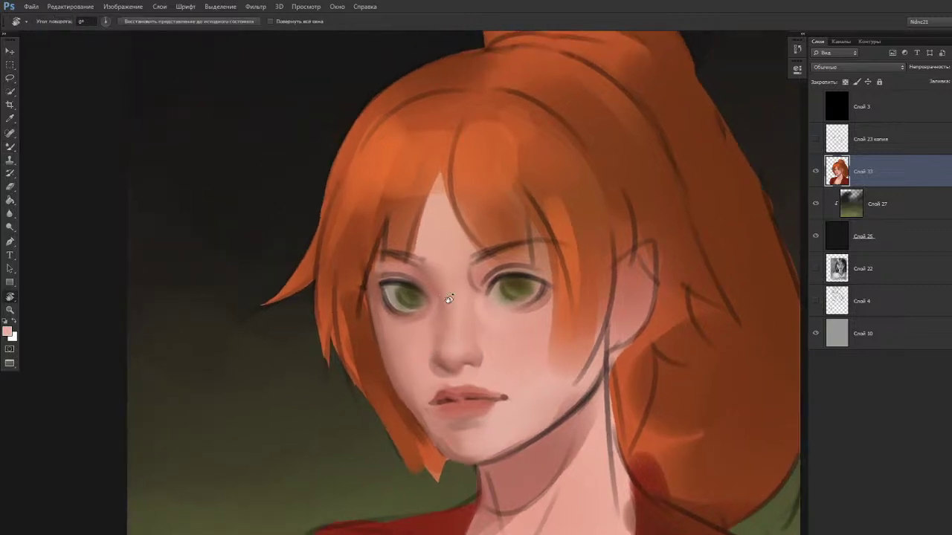
Darken the far corner of the lower lip with a sampled red tone, undoing an unwanted stroke.
{"action": "key", "text": "shift+b"}
{"action": "scroll", "coordinate": [490, 250], "scroll_direction": "down", "scroll_amount": 4}
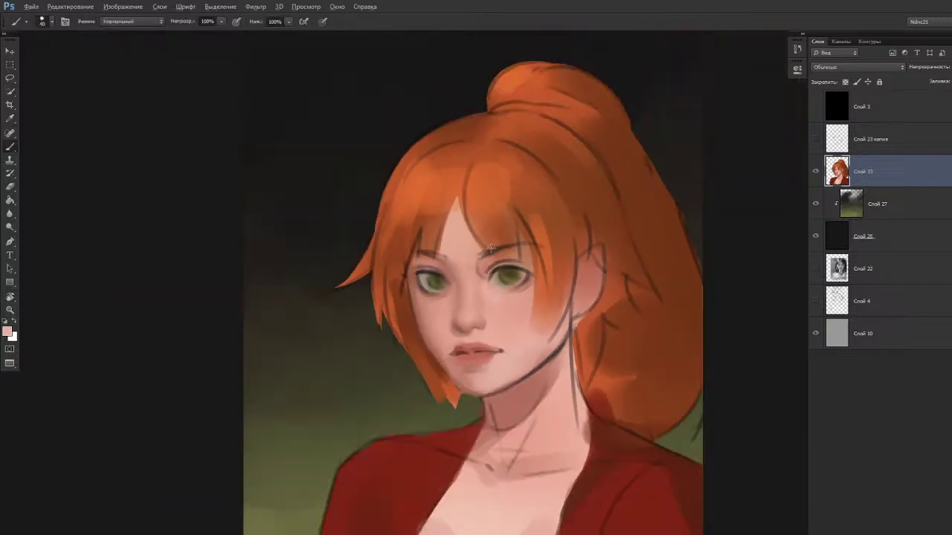
{"action": "scroll", "coordinate": [490, 297], "scroll_direction": "up", "scroll_amount": 4}
{"action": "left_click_drag", "start_coordinate": [422, 356], "coordinate": [432, 335]}
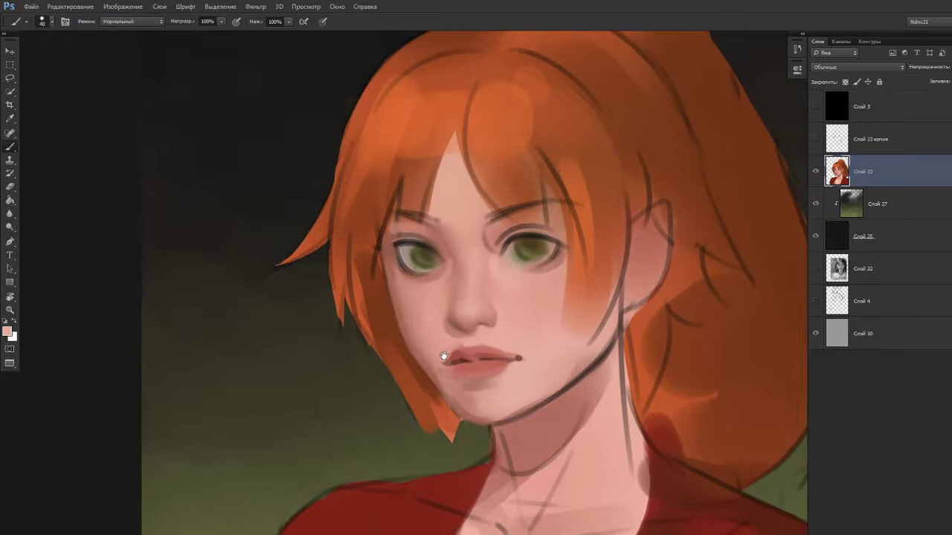
{"action": "left_click", "coordinate": [461, 369], "text": "alt"}
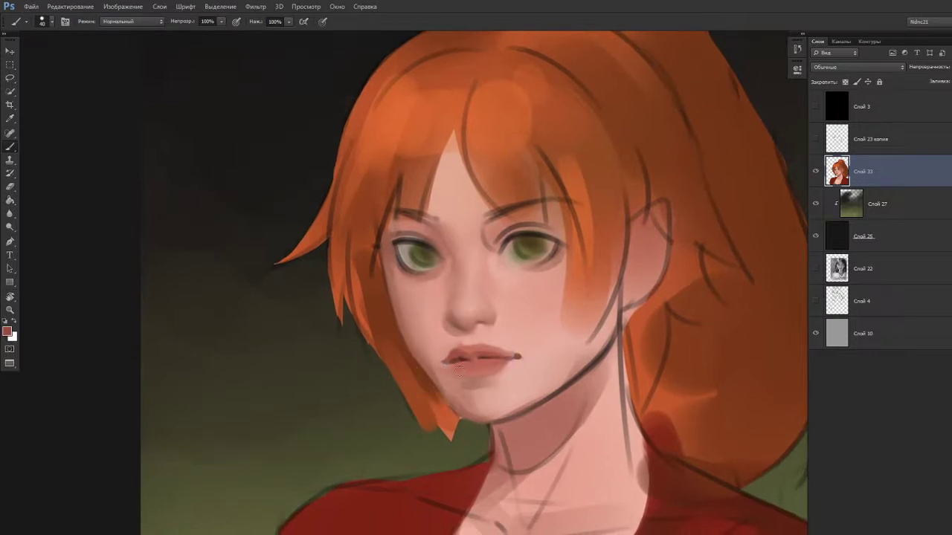
{"action": "left_click_drag", "start_coordinate": [466, 376], "coordinate": [476, 385]}
{"action": "key", "text": "ctrl+z"}
{"action": "scroll", "coordinate": [447, 416], "scroll_direction": "down", "scroll_amount": 1}
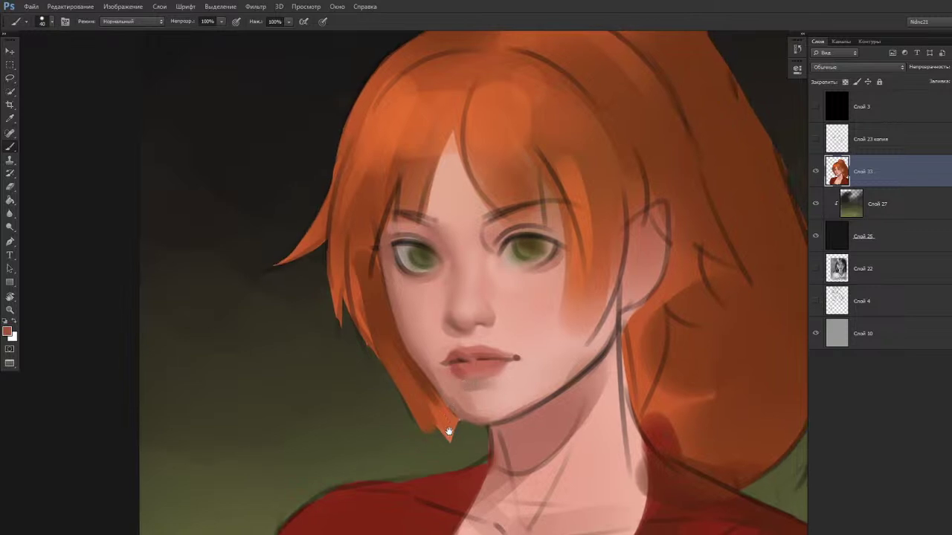
{"action": "scroll", "coordinate": [384, 367], "scroll_direction": "down", "scroll_amount": 3}
{"action": "scroll", "coordinate": [452, 343], "scroll_direction": "up", "scroll_amount": 3}
{"action": "scroll", "coordinate": [452, 343], "scroll_direction": "down", "scroll_amount": 2}
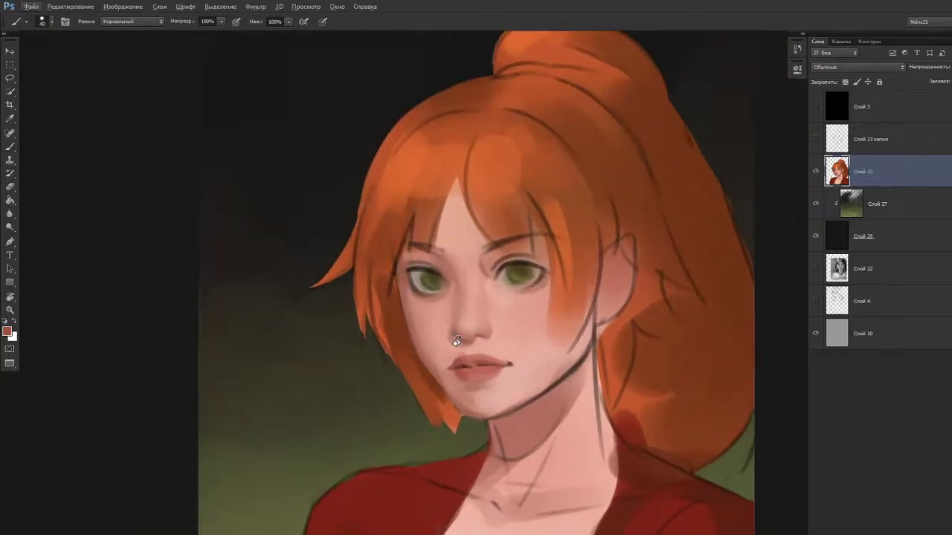
{"action": "key", "text": "r"}
{"action": "scroll", "coordinate": [475, 292], "scroll_direction": "up", "scroll_amount": 4}
{"action": "scroll", "coordinate": [475, 292], "scroll_direction": "down", "scroll_amount": 2}
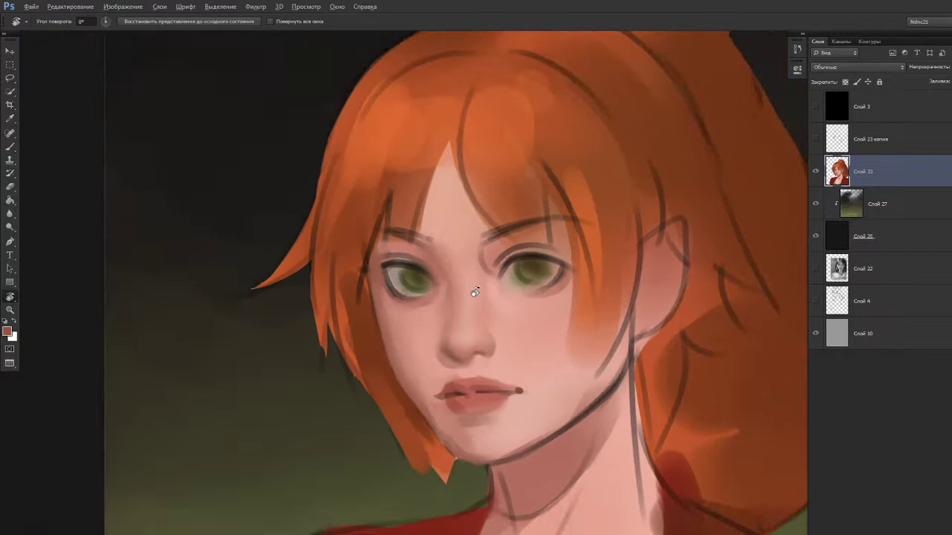
Sample the skin tone of the nose, change the foreground color to a lighter pink, and reduce the brush size.
{"action": "key", "text": "b"}
{"action": "left_click", "coordinate": [468, 341], "text": "alt"}
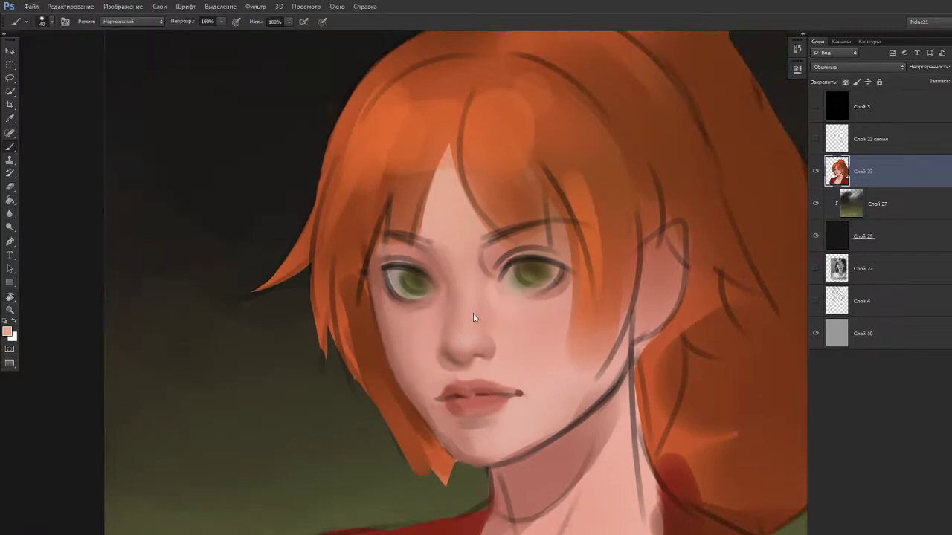
{"action": "key", "text": "n"}
{"action": "left_click_drag", "start_coordinate": [562, 106], "coordinate": [551, 103]}
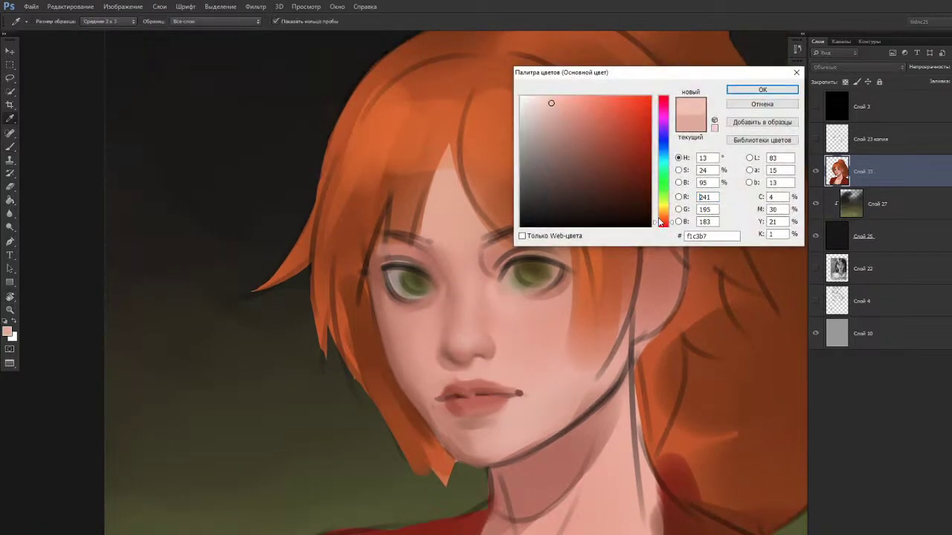
{"action": "left_click", "coordinate": [664, 221]}
{"action": "left_click", "coordinate": [738, 91]}
{"action": "key", "text": "["}
{"action": "key", "text": "["}
{"action": "key", "text": "["}
{"action": "key", "text": "["}
{"action": "key", "text": "["}
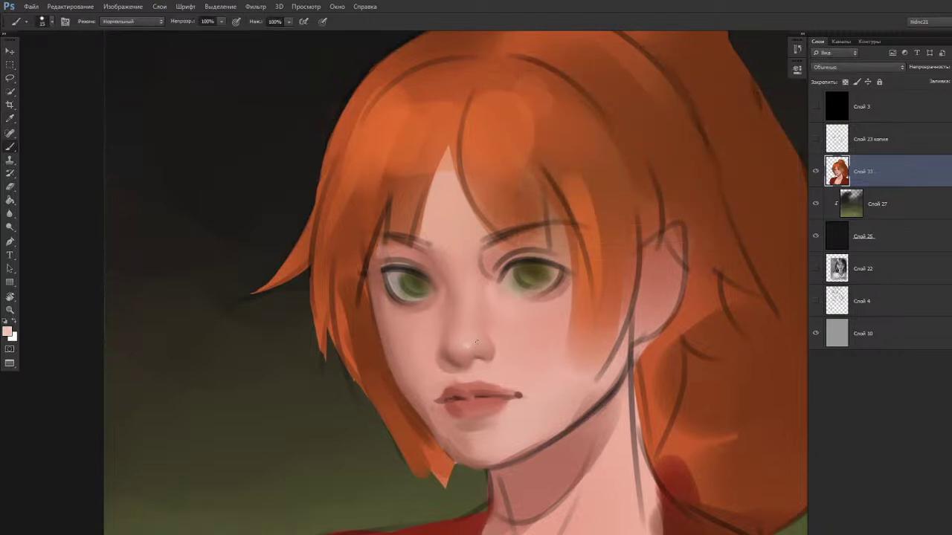
Paint light pink along the bridge and tip of the nose with an enlarged brush.
{"action": "left_click", "coordinate": [468, 342], "text": "alt"}
{"action": "key", "text": "bracketright"}
{"action": "key", "text": "bracketright"}
{"action": "key", "text": "bracketright"}
{"action": "key", "text": "bracketright"}
{"action": "left_click_drag", "start_coordinate": [466, 326], "coordinate": [470, 269]}
Create a new layer and paint a light pink highlight at the top of the nose bridge, refining it with the Eraser.
{"action": "key", "text": "ctrl+alt+shift+n"}
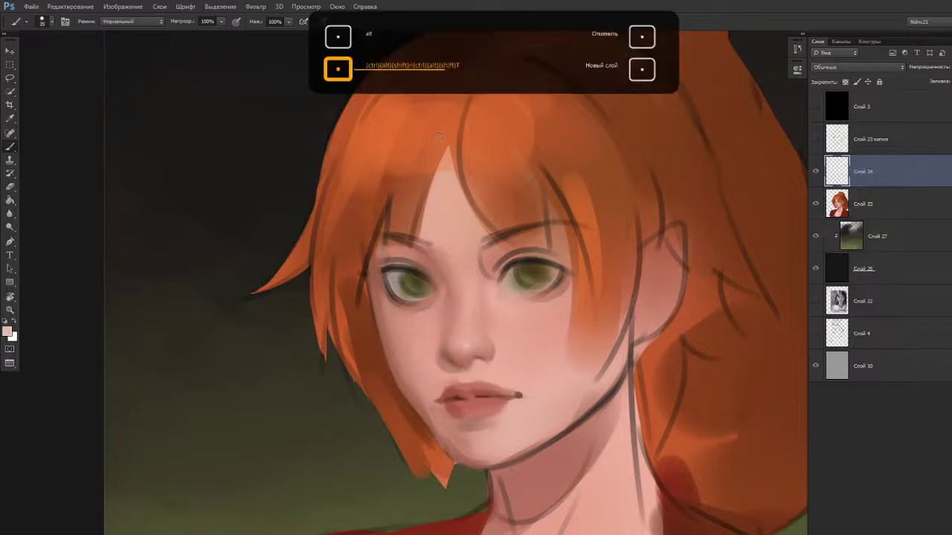
{"action": "key", "text": "e"}
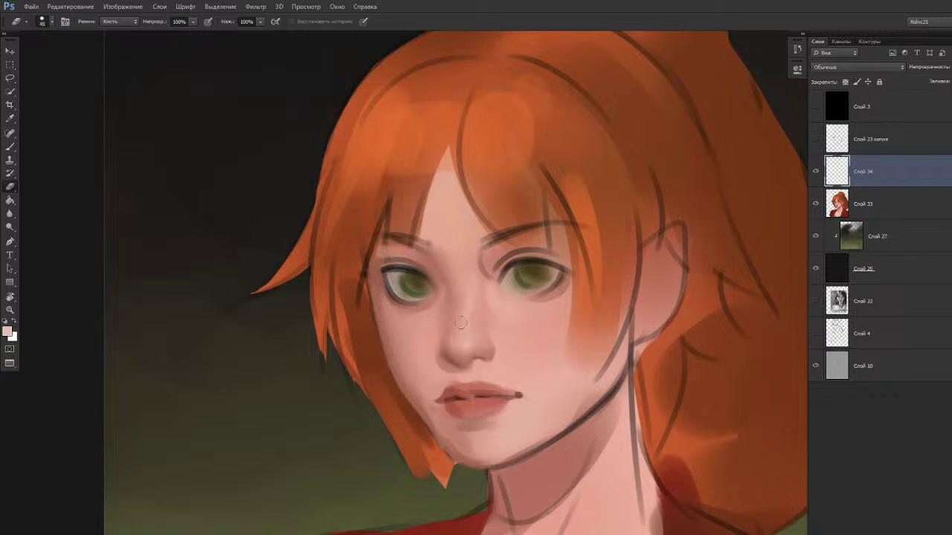
{"action": "key", "text": "b"}
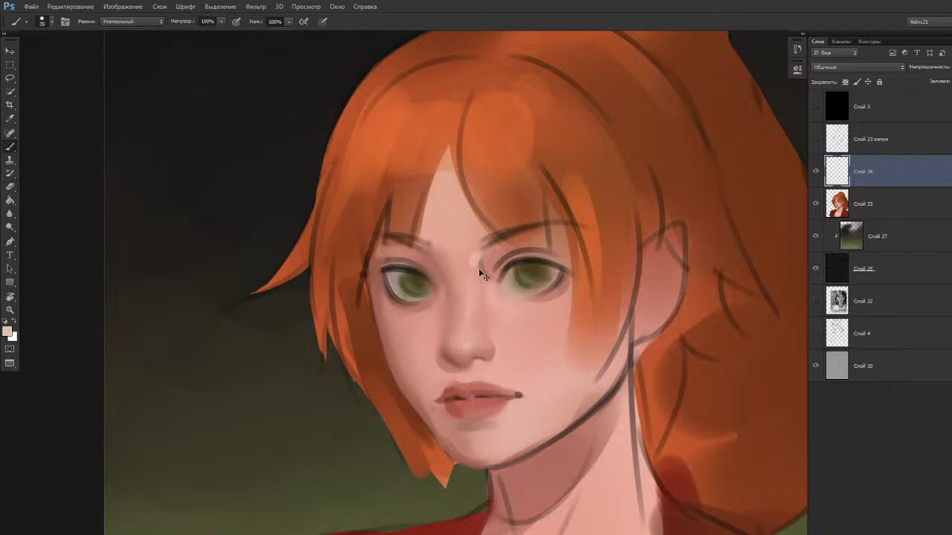
{"action": "key", "text": "["}
{"action": "left_click", "coordinate": [476, 338], "text": "alt"}
Sample pink from the cheek beside the nose and blend the side of the bridge with a larger Mixer Brush.
{"action": "scroll", "coordinate": [483, 296], "scroll_direction": "down", "scroll_amount": 4}
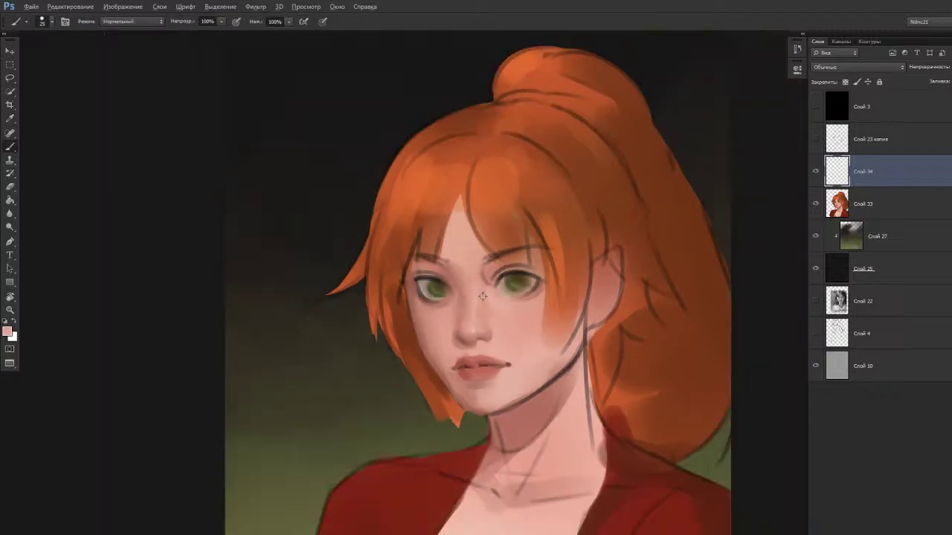
{"action": "scroll", "coordinate": [482, 296], "scroll_direction": "up", "scroll_amount": 3}
{"action": "left_click_drag", "start_coordinate": [447, 299], "coordinate": [466, 297]}
{"action": "key", "text": "r"}
{"action": "left_click_drag", "start_coordinate": [456, 333], "coordinate": [459, 355]}
{"action": "key", "text": "b"}
{"action": "left_click", "coordinate": [507, 338], "text": "alt"}
{"action": "key", "text": "shift+b"}
{"action": "key", "text": "bracketright"}
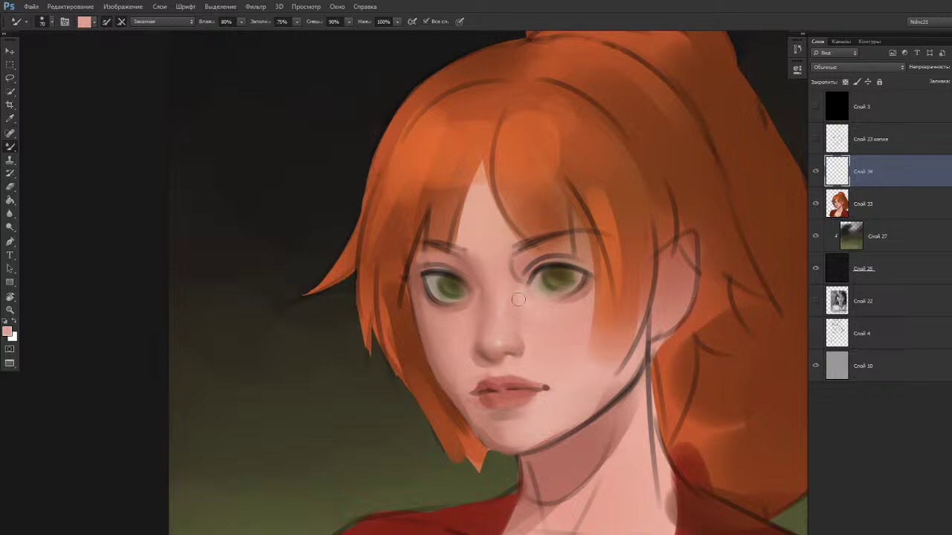
{"action": "key", "text": "bracketright"}
{"action": "key", "text": "bracketright"}
{"action": "key", "text": "bracketright"}
{"action": "key", "text": "bracketright"}
{"action": "key", "text": "bracketright"}
{"action": "key", "text": "bracketleft"}
{"action": "key", "text": "bracketleft"}
Sample the skin tone below the inner end of the left eyebrow and choose a darker reddish pink as foreground color.
{"action": "scroll", "coordinate": [640, 294], "scroll_direction": "down", "scroll_amount": 6}
{"action": "scroll", "coordinate": [638, 296], "scroll_direction": "up", "scroll_amount": 5}
{"action": "left_click_drag", "start_coordinate": [549, 292], "coordinate": [515, 337]}
{"action": "key", "text": "r"}
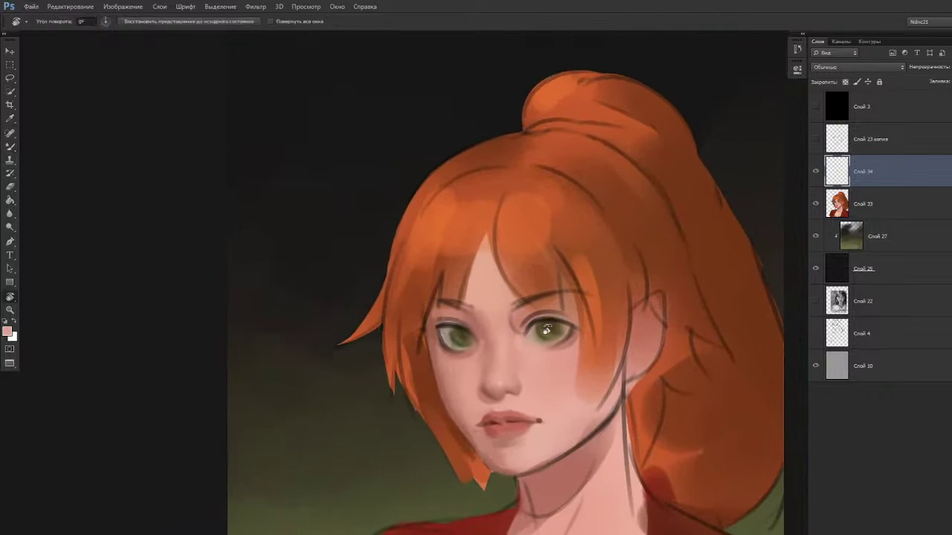
{"action": "scroll", "coordinate": [564, 287], "scroll_direction": "up", "scroll_amount": 2}
{"action": "left_click_drag", "start_coordinate": [524, 405], "coordinate": [539, 355]}
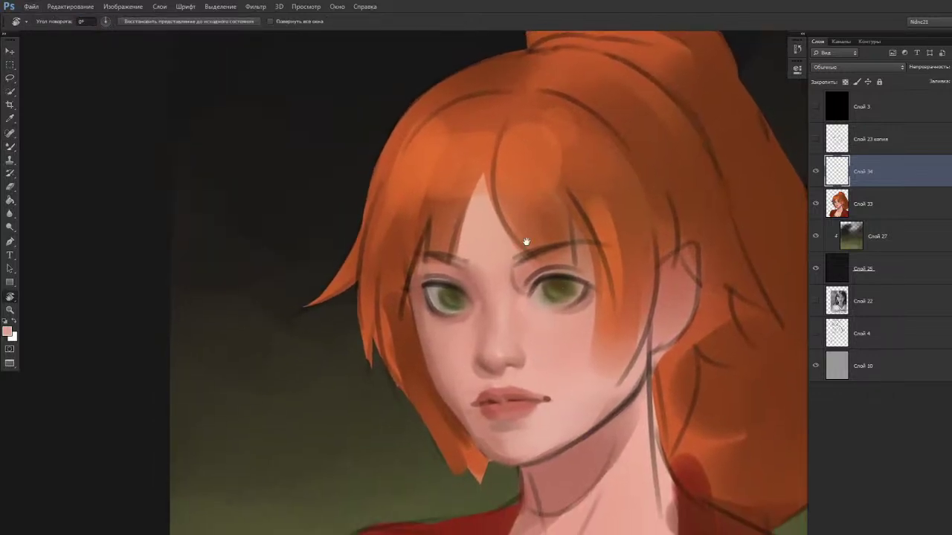
{"action": "key", "text": "b"}
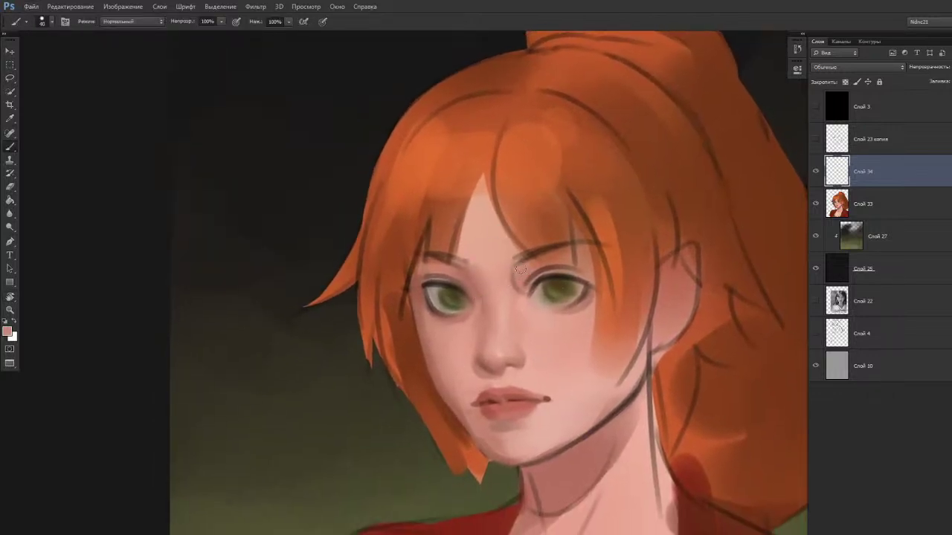
{"action": "left_click", "coordinate": [524, 271], "text": "alt"}
{"action": "key", "text": "n"}
{"action": "left_click", "coordinate": [580, 135]}
{"action": "left_click", "coordinate": [762, 89]}
Paint the reddish pink between the nose bridge and the left eyebrow and blend it with the Mixer Brush.
{"action": "key", "text": "b"}
{"action": "left_click_drag", "start_coordinate": [506, 302], "coordinate": [503, 301]}
{"action": "key", "text": "shift+b"}
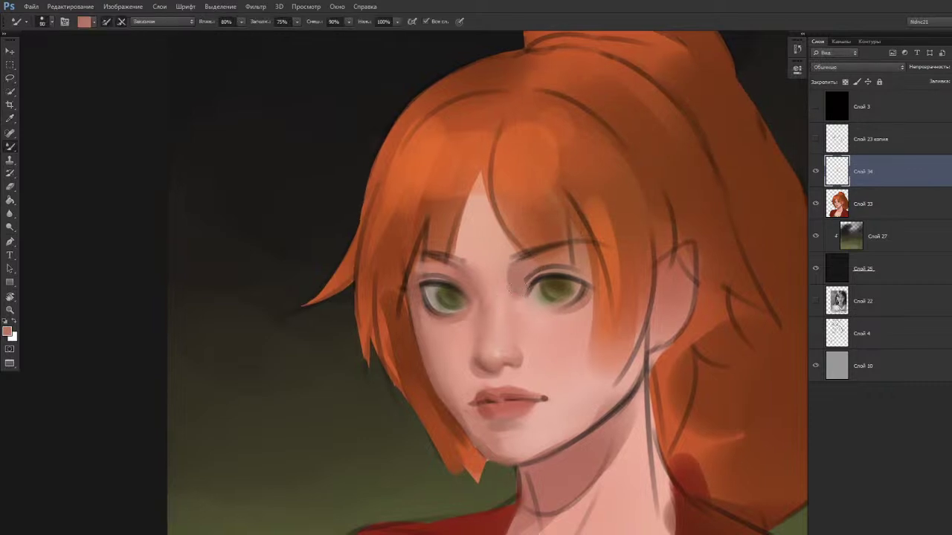
{"action": "left_click_drag", "start_coordinate": [503, 273], "coordinate": [518, 269]}
{"action": "scroll", "coordinate": [543, 243], "scroll_direction": "down", "scroll_amount": 4}
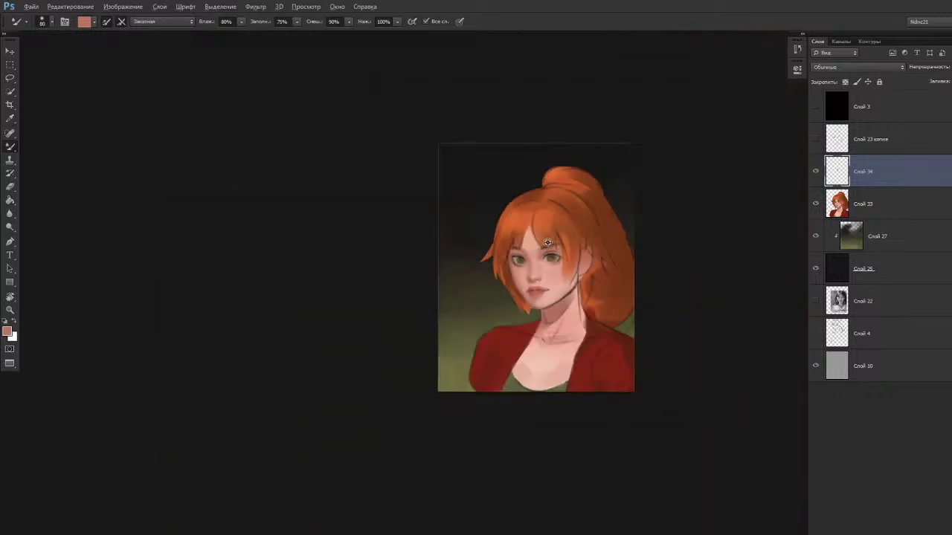
{"action": "scroll", "coordinate": [543, 243], "scroll_direction": "up", "scroll_amount": 2}
{"action": "scroll", "coordinate": [543, 244], "scroll_direction": "up", "scroll_amount": 2}
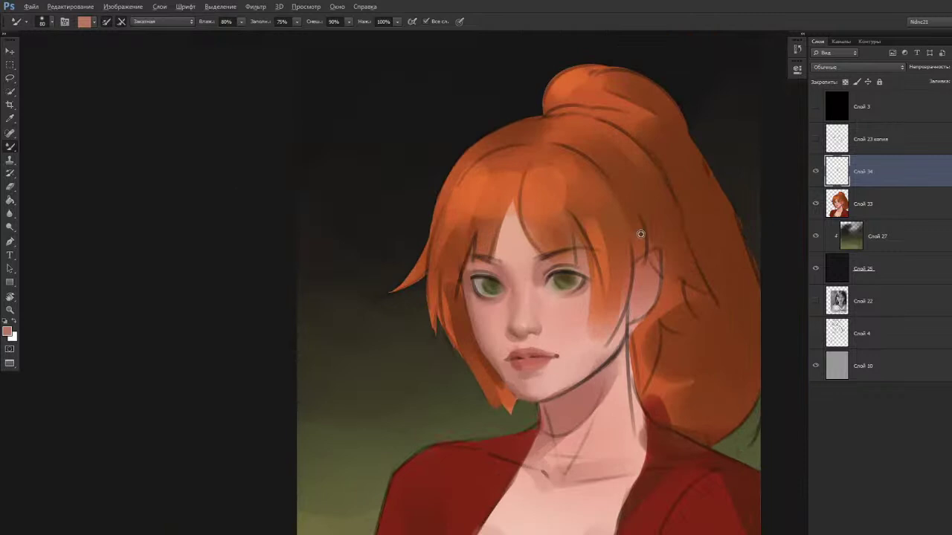
Switch to the Eraser on layer Слой 34 and enlarge it to size 125.
{"action": "left_click", "coordinate": [839, 172]}
{"action": "key", "text": "e"}
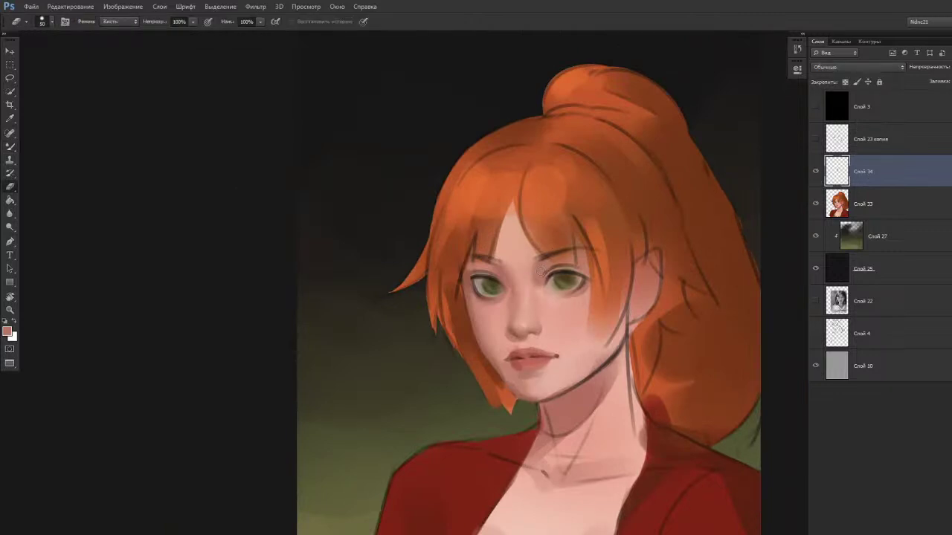
{"action": "key", "text": "bracketright"}
{"action": "key", "text": "bracketright"}
{"action": "key", "text": "bracketright"}
{"action": "key", "text": "bracketright"}
{"action": "key", "text": "bracketright"}
{"action": "scroll", "coordinate": [551, 255], "scroll_direction": "up", "scroll_amount": 2}
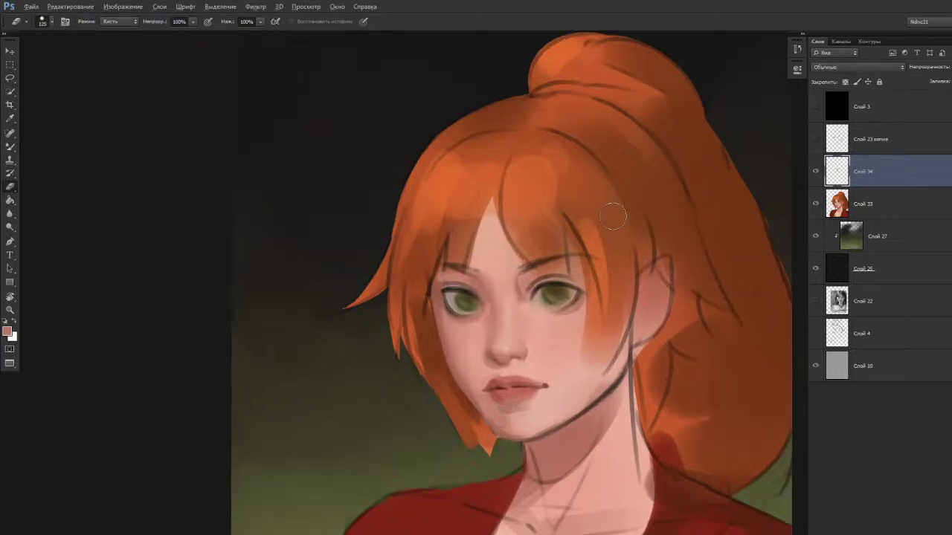
Refine the shading between the inner left eyebrow and eye with the Brush and a Mixer Brush enlarged to 150.
{"action": "key", "text": "b"}
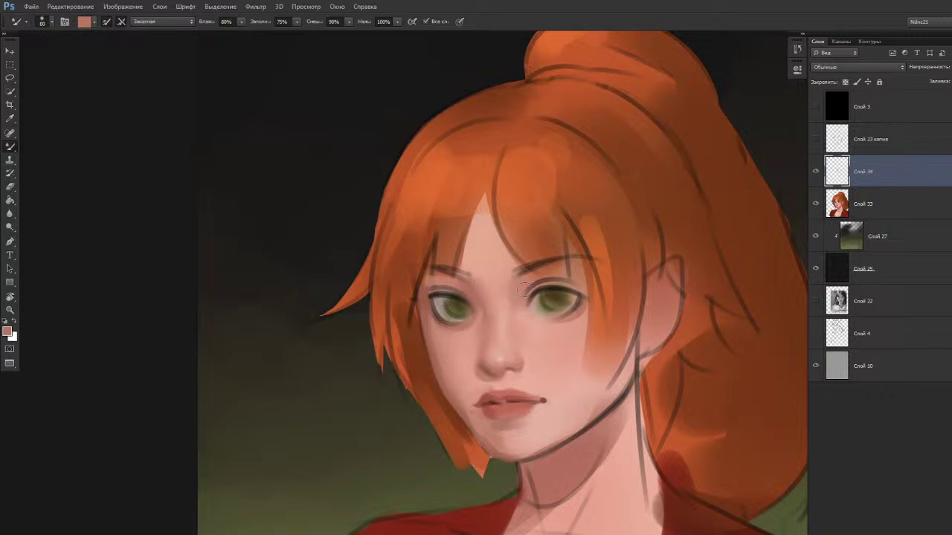
{"action": "key", "text": "shift+b"}
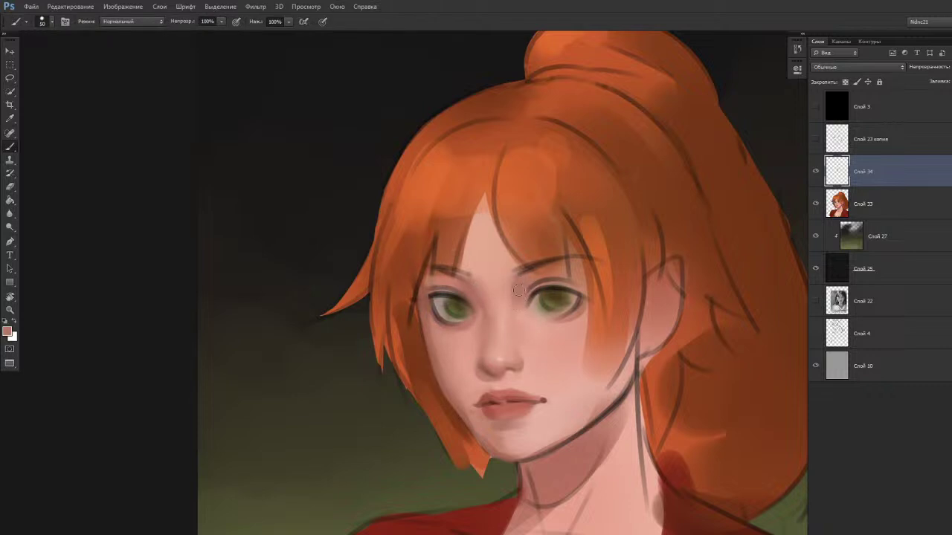
{"action": "key", "text": "shift+b"}
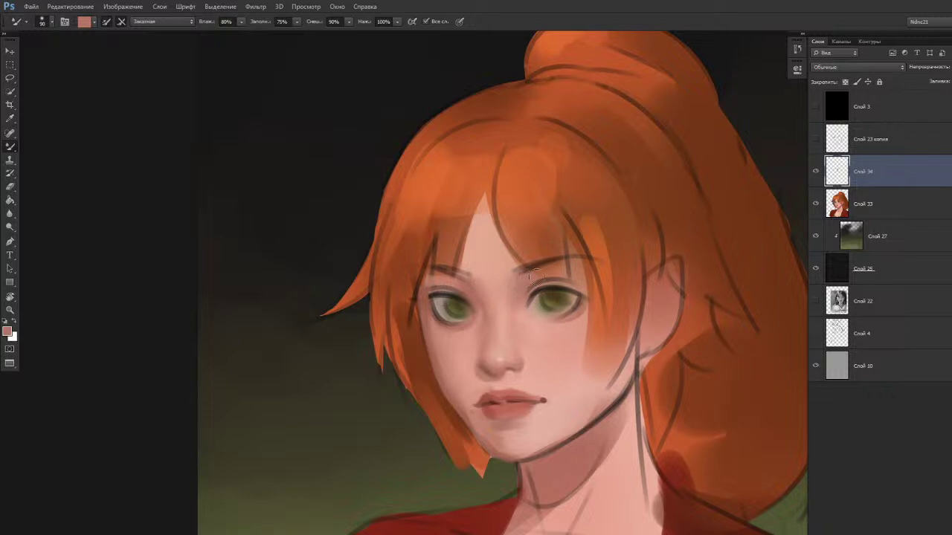
{"action": "key", "text": "bracketright"}
{"action": "key", "text": "bracketright"}
{"action": "key", "text": "bracketright"}
{"action": "scroll", "coordinate": [533, 232], "scroll_direction": "down", "scroll_amount": 3}
{"action": "scroll", "coordinate": [553, 280], "scroll_direction": "up", "scroll_amount": 3}
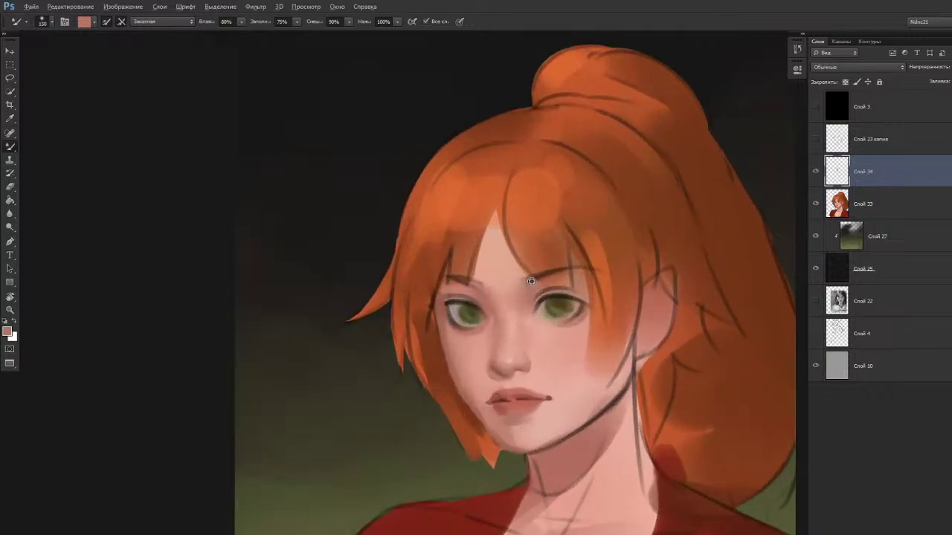
Sample light pink from the nose bridge and touch up the bridge and tip of the nose with the Brush and Mixer Brush.
{"action": "key", "text": "bracketleft"}
{"action": "key", "text": "b"}
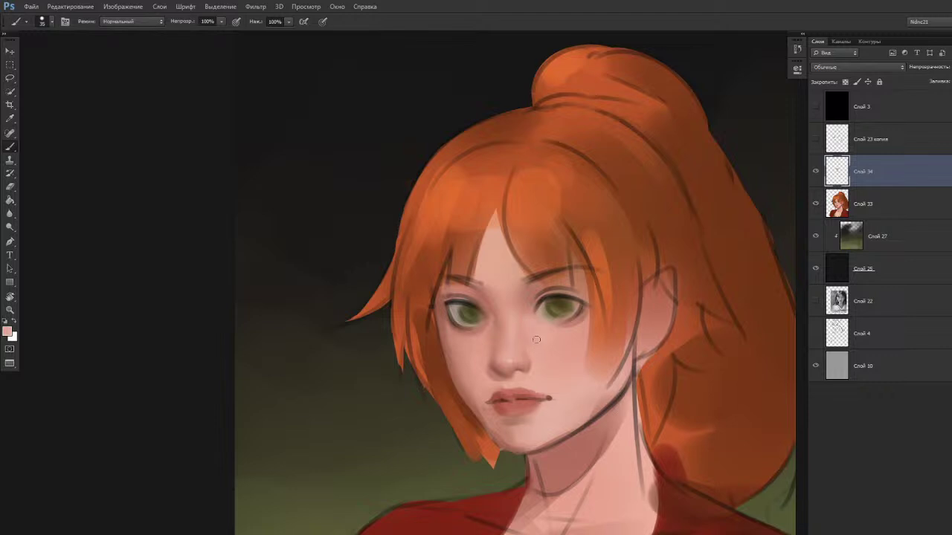
{"action": "left_click", "coordinate": [513, 315], "text": "alt"}
{"action": "key", "text": "shift+b"}
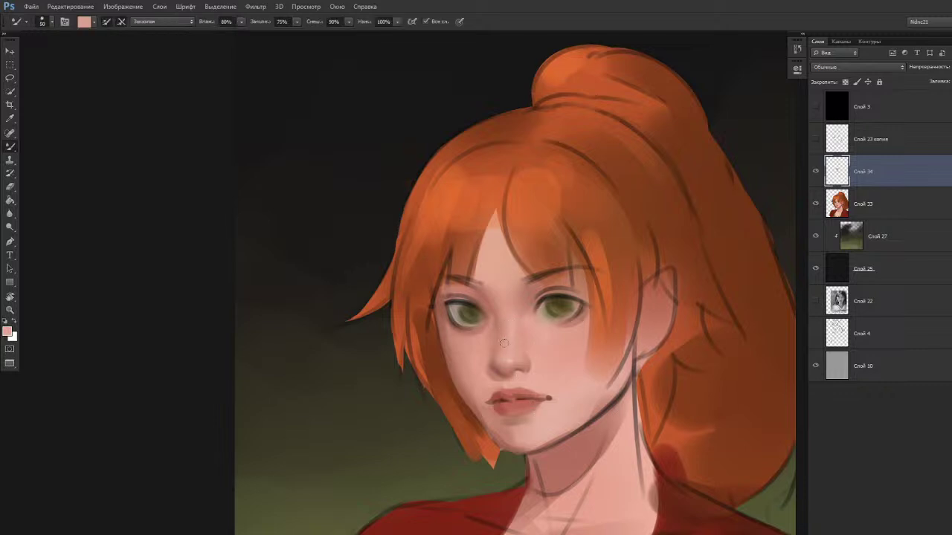
{"action": "key", "text": "shift+b"}
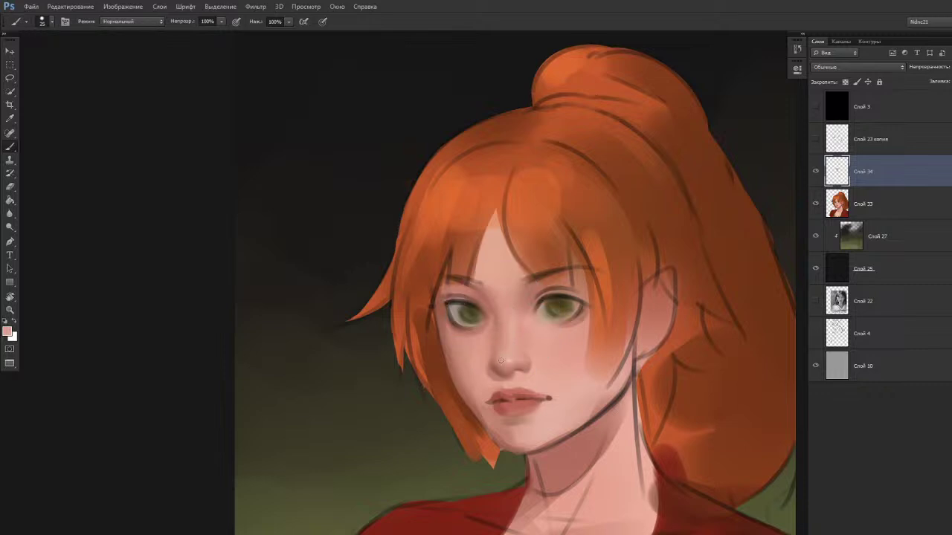
Sample the skin tone beside the inner corner of the left eye and set the foreground color to a06151.
{"action": "key", "text": "r"}
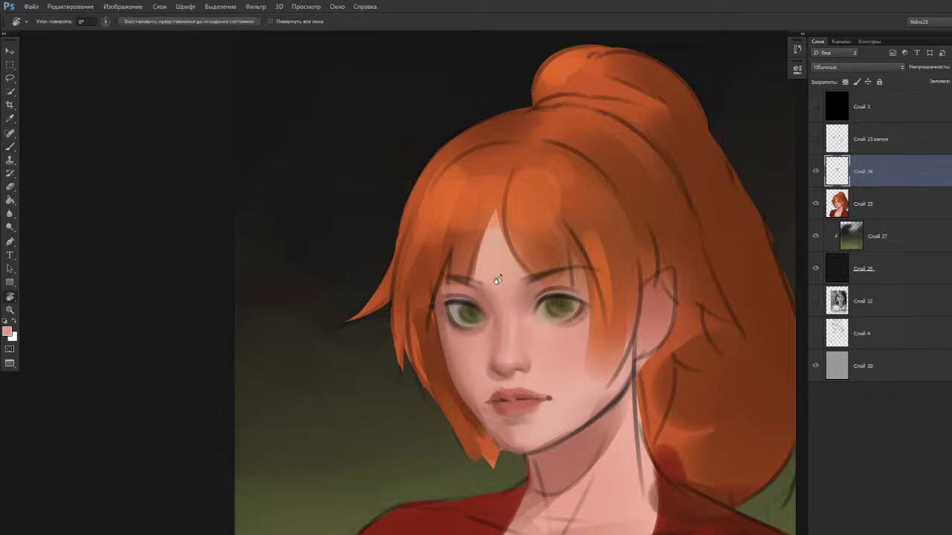
{"action": "mouse_move", "coordinate": [492, 365]}
{"action": "left_mouse_down"}
{"action": "mouse_move", "coordinate": [477, 373]}
{"action": "mouse_move", "coordinate": [478, 364]}
{"action": "left_mouse_up"}
{"action": "scroll", "coordinate": [510, 334], "scroll_direction": "up", "scroll_amount": 2}
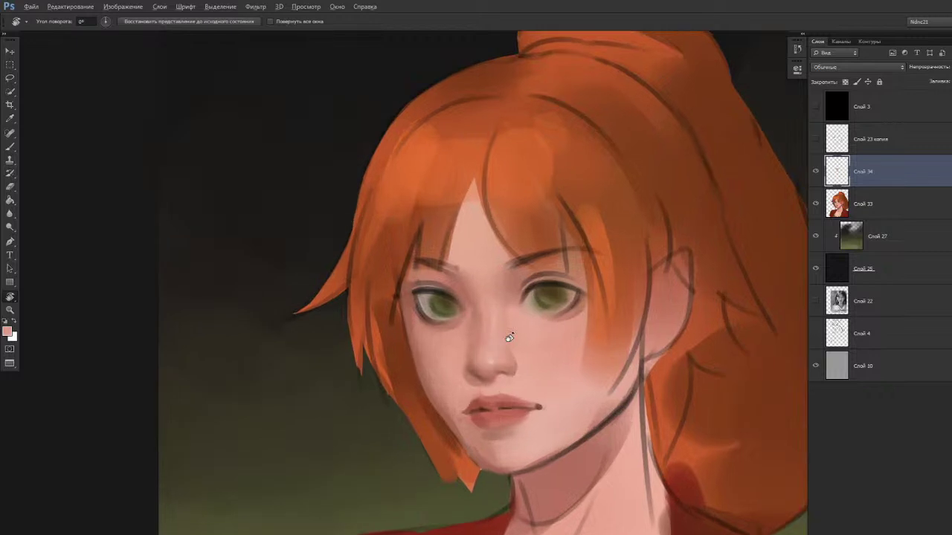
{"action": "left_click_drag", "start_coordinate": [430, 271], "coordinate": [443, 288]}
{"action": "key", "text": "b"}
{"action": "left_click", "coordinate": [528, 298], "text": "alt"}
{"action": "key", "text": "n"}
{"action": "left_click_drag", "start_coordinate": [580, 143], "coordinate": [584, 145]}
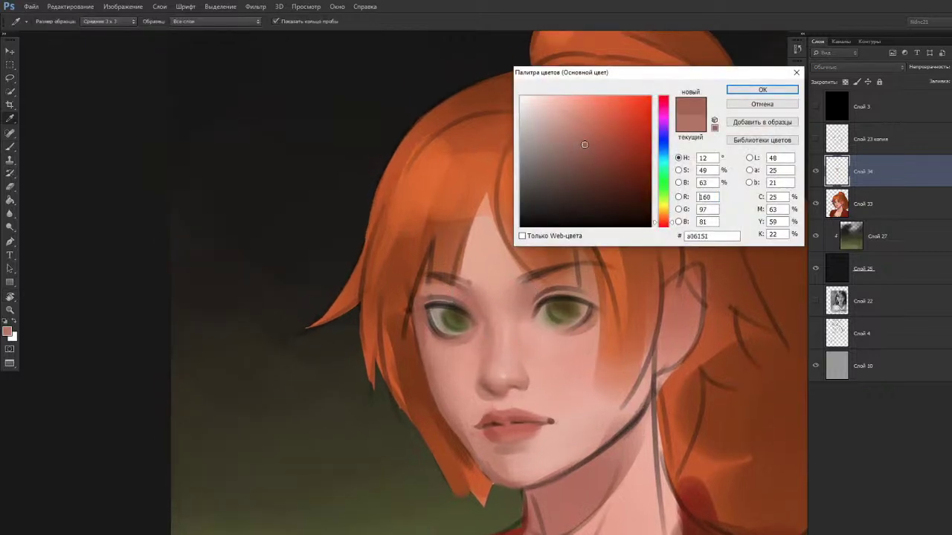
{"action": "left_click", "coordinate": [744, 90]}
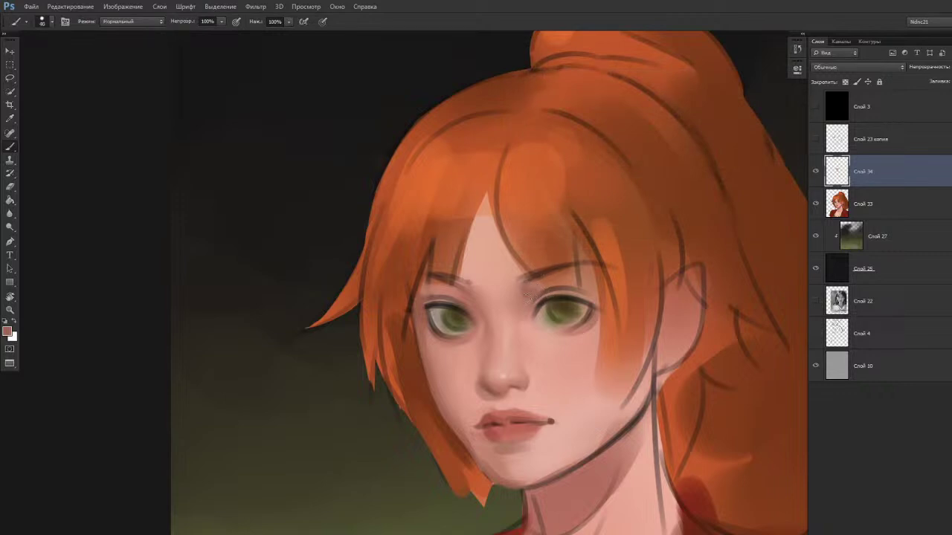
Darken the skin between the left eyebrow and the inner eye corner with a larger brush and blend it with the Mixer Brush.
{"action": "key", "text": "]"}
{"action": "key", "text": "]"}
{"action": "left_click_drag", "start_coordinate": [526, 293], "coordinate": [540, 292]}
{"action": "key", "text": "shift+b"}
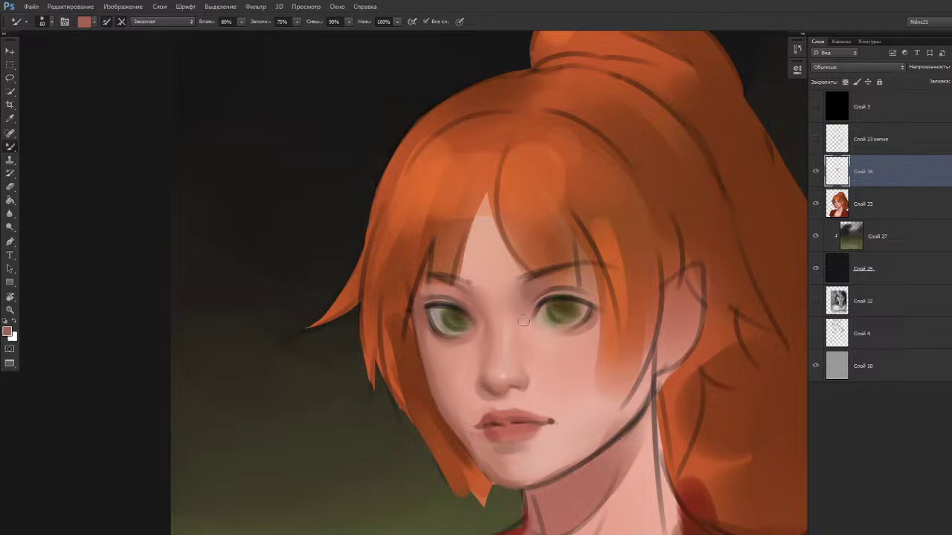
Try painting a stroke of the sampled eyelid tone along the crease above the left eye.
{"action": "key", "text": "r"}
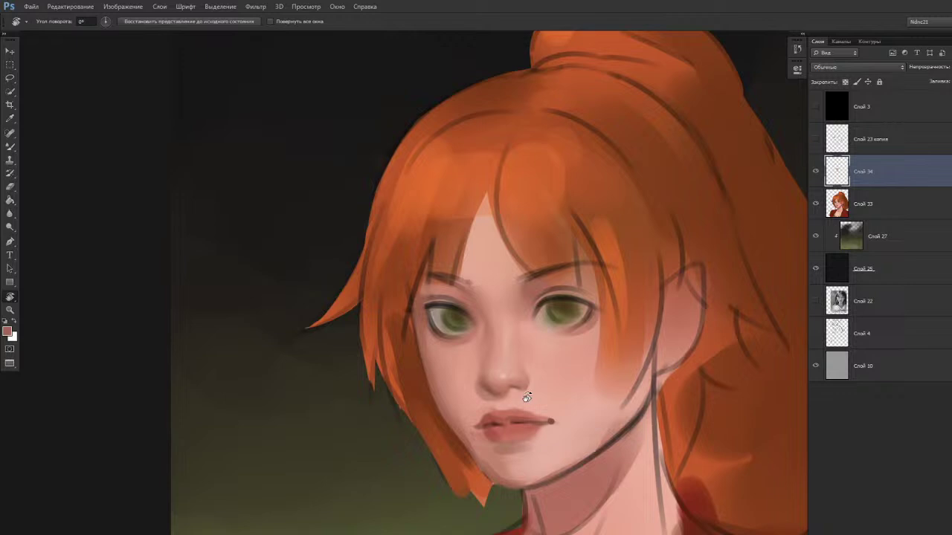
{"action": "mouse_move", "coordinate": [457, 312]}
{"action": "left_mouse_down"}
{"action": "mouse_move", "coordinate": [469, 291]}
{"action": "mouse_move", "coordinate": [476, 316]}
{"action": "mouse_move", "coordinate": [459, 332]}
{"action": "left_mouse_up"}
{"action": "key", "text": "b"}
{"action": "key", "text": "r"}
{"action": "left_click_drag", "start_coordinate": [501, 358], "coordinate": [496, 359]}
{"action": "key", "text": "b"}
{"action": "left_click", "coordinate": [552, 267], "text": "alt"}
{"action": "left_click_drag", "start_coordinate": [571, 273], "coordinate": [602, 288]}
{"action": "key", "text": "ctrl+z"}
Reduce the brush size and set the foreground color to the brown 844d3e.
{"action": "key", "text": "bracketleft"}
{"action": "key", "text": "bracketleft"}
{"action": "key", "text": "bracketleft"}
{"action": "key", "text": "bracketleft"}
{"action": "key", "text": "n"}
{"action": "left_click", "coordinate": [589, 160]}
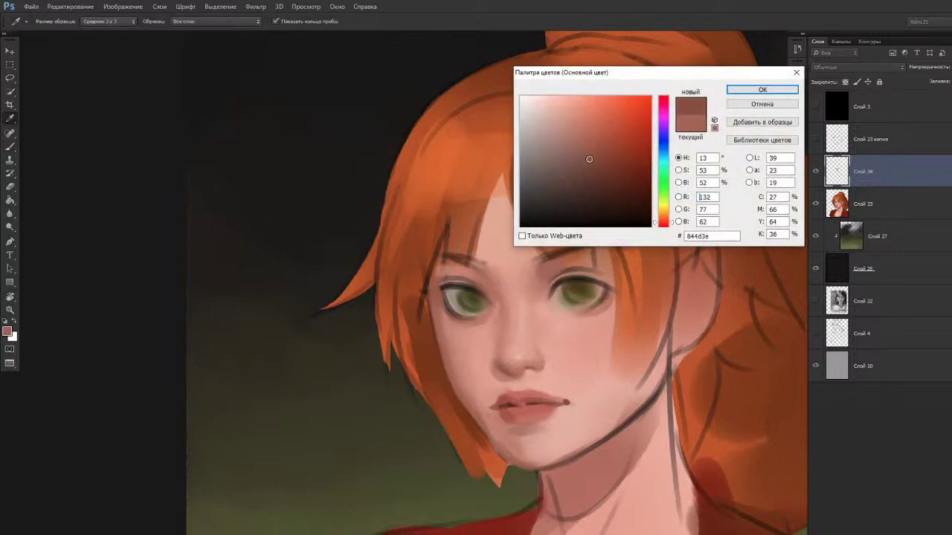
{"action": "left_click", "coordinate": [752, 91]}
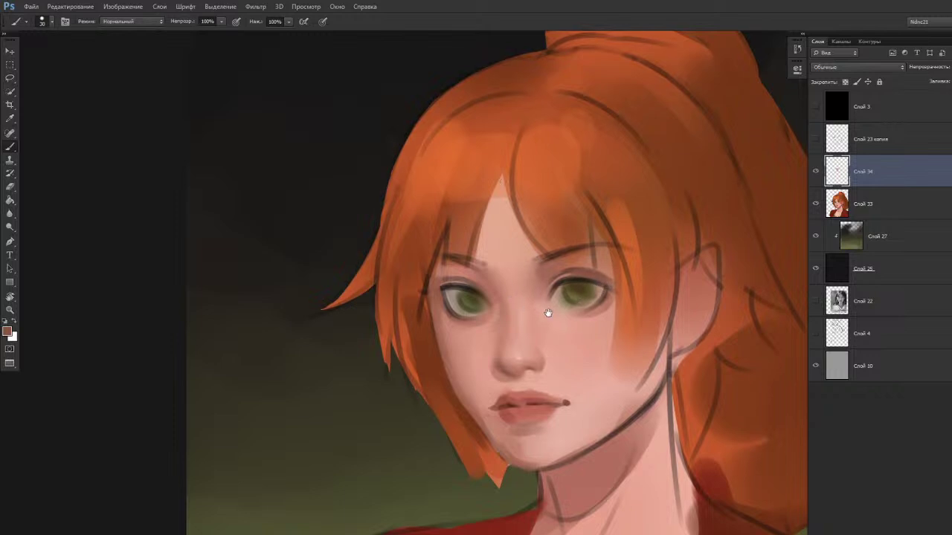
Blend the left eyelid shading with the Mixer Brush and paint the lid's inner part with sampled pink.
{"action": "key", "text": "shift+b"}
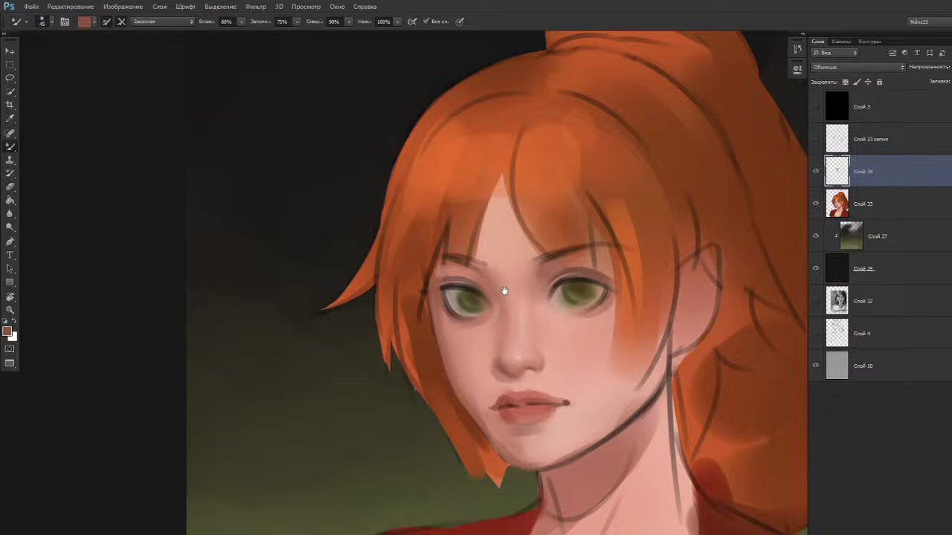
{"action": "key", "text": "r"}
{"action": "left_click_drag", "start_coordinate": [504, 292], "coordinate": [478, 302]}
{"action": "key", "text": "b"}
{"action": "left_click", "coordinate": [547, 276], "text": "alt"}
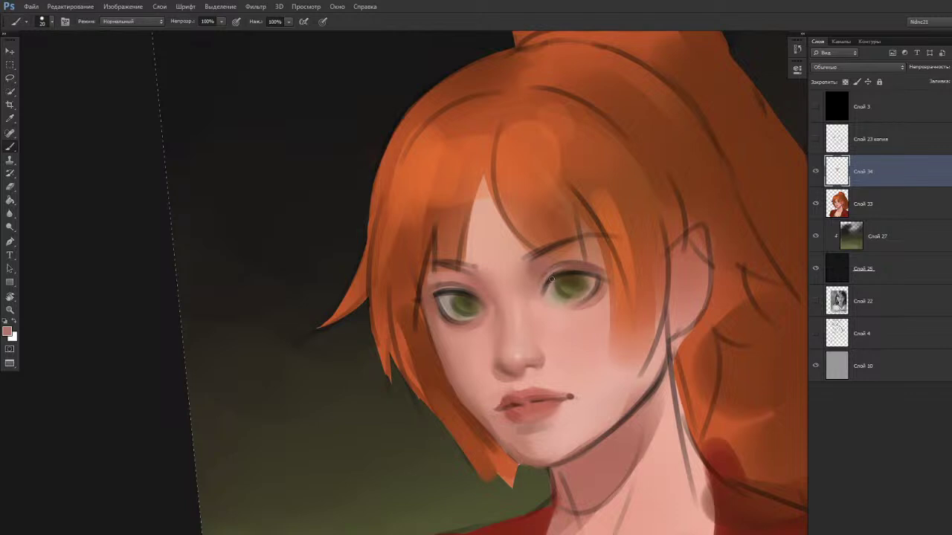
{"action": "left_click_drag", "start_coordinate": [570, 270], "coordinate": [558, 280]}
{"action": "key", "text": "shift+b"}
Sample the dark upper lash line of the left eye and set the foreground color to the dark brown 351c10.
{"action": "key", "text": "r"}
{"action": "mouse_move", "coordinate": [493, 357]}
{"action": "left_mouse_down"}
{"action": "mouse_move", "coordinate": [488, 416]}
{"action": "mouse_move", "coordinate": [476, 417]}
{"action": "mouse_move", "coordinate": [472, 397]}
{"action": "left_mouse_up"}
{"action": "key", "text": "b"}
{"action": "left_click", "coordinate": [566, 276], "text": "alt"}
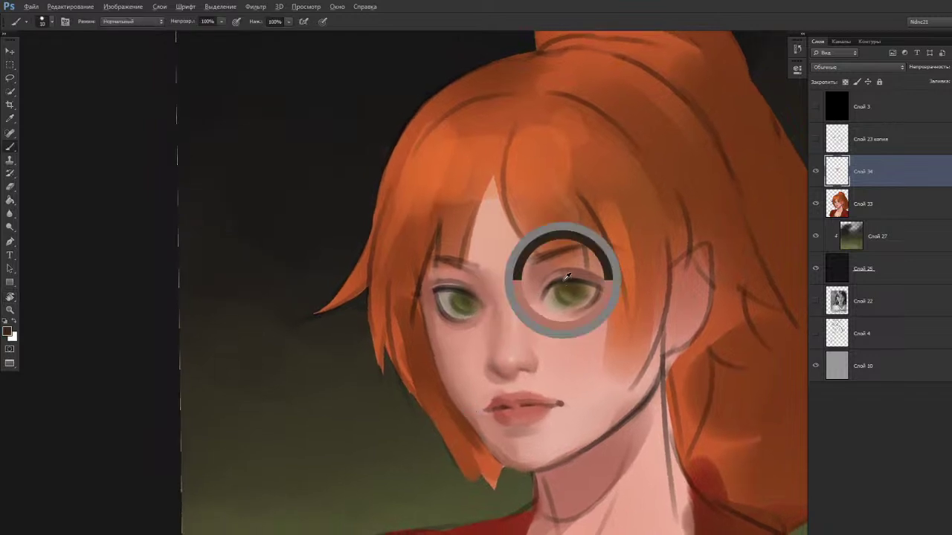
{"action": "key", "text": "n"}
{"action": "left_click", "coordinate": [623, 209]}
{"action": "left_click", "coordinate": [664, 219]}
{"action": "left_click_drag", "start_coordinate": [665, 219], "coordinate": [622, 214]}
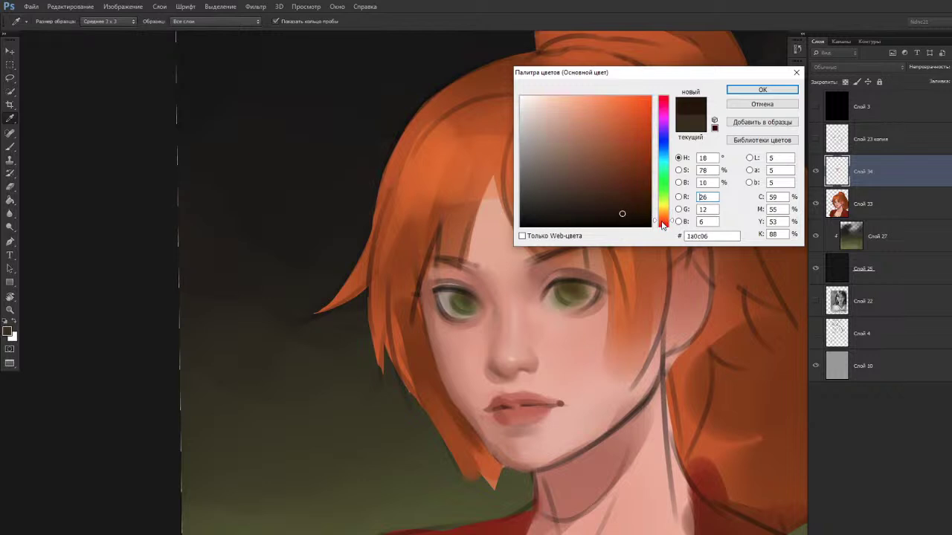
{"action": "left_click", "coordinate": [621, 212]}
{"action": "key", "text": "Return"}
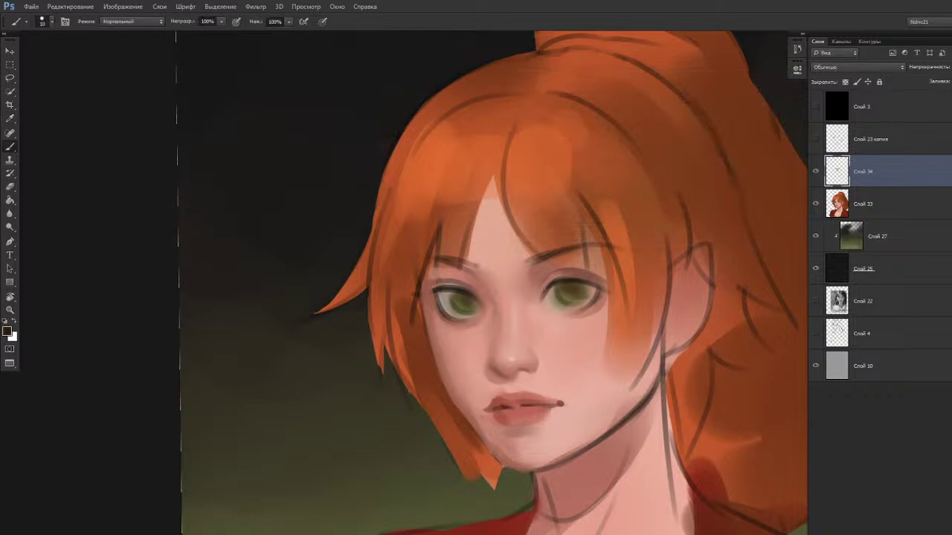
{"action": "left_click", "coordinate": [7, 332]}
{"action": "left_click_drag", "start_coordinate": [616, 204], "coordinate": [611, 200]}
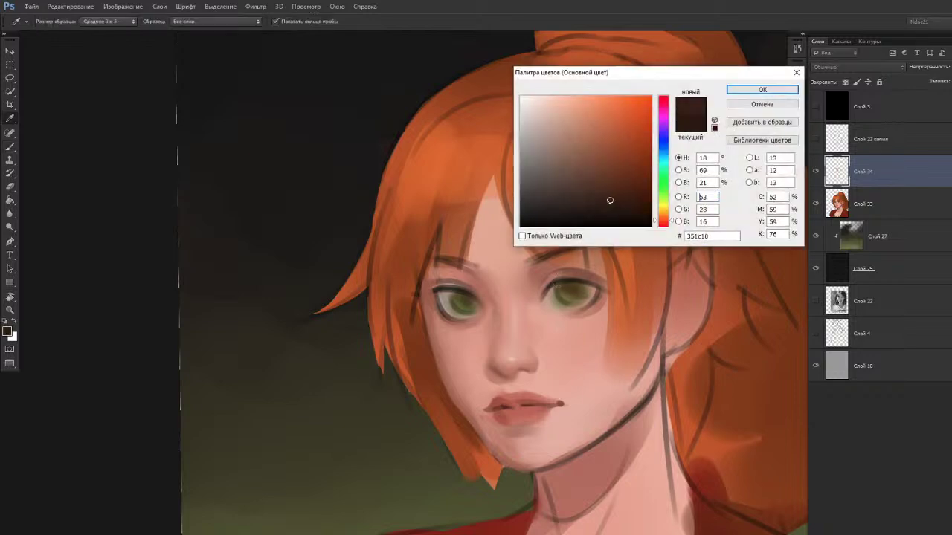
{"action": "left_click", "coordinate": [762, 89]}
Sample the tone at the outer corner of the left eye and paint along the upper lash line.
{"action": "key", "text": "b"}
{"action": "left_click", "coordinate": [598, 293], "text": "alt"}
{"action": "left_click_drag", "start_coordinate": [590, 280], "coordinate": [563, 278]}
Set the foreground color to 37251d and darken the upper lash line of the left eye.
{"action": "left_click", "coordinate": [7, 332]}
{"action": "left_click_drag", "start_coordinate": [608, 201], "coordinate": [597, 201]}
{"action": "left_click", "coordinate": [752, 91]}
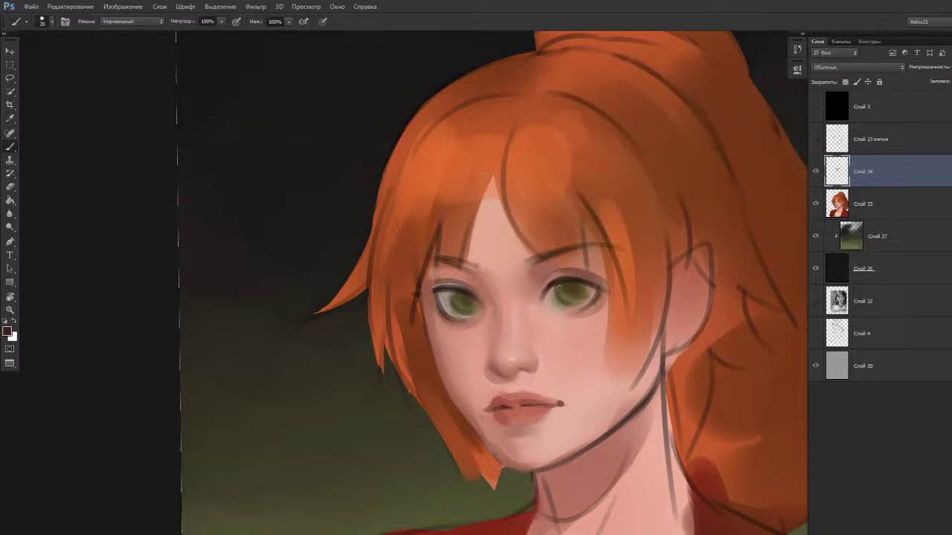
{"action": "left_click", "coordinate": [7, 331]}
{"action": "left_click", "coordinate": [582, 198]}
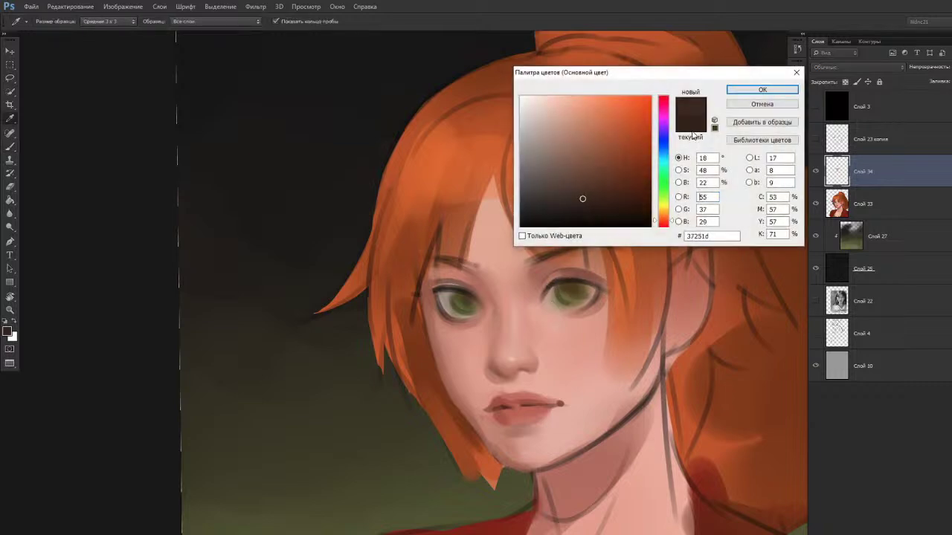
{"action": "left_click", "coordinate": [762, 89]}
{"action": "left_click_drag", "start_coordinate": [557, 282], "coordinate": [598, 288]}
Extend the lash line past the outer corner of the left eye with a smaller brush, undoing a stroke along the way.
{"action": "left_click_drag", "start_coordinate": [526, 323], "coordinate": [523, 317]}
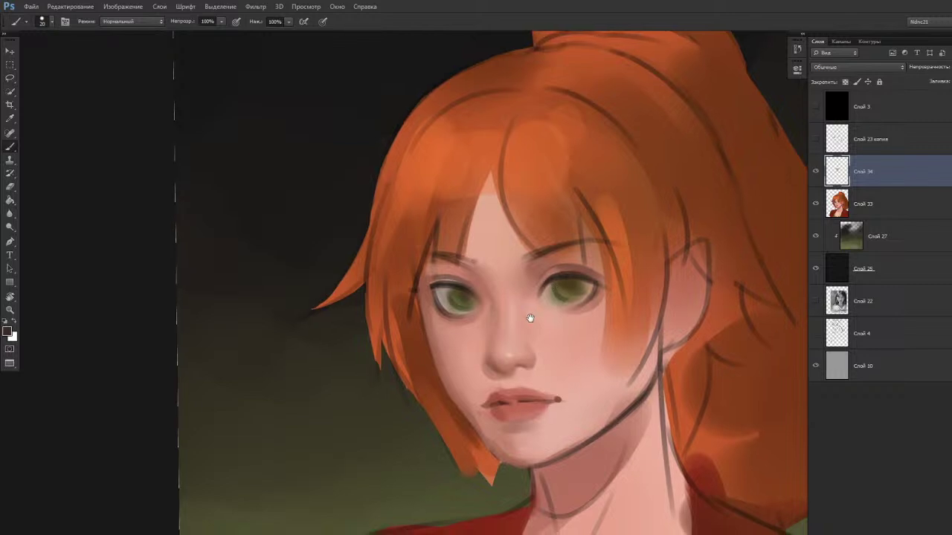
{"action": "key", "text": "["}
{"action": "mouse_move", "coordinate": [599, 285]}
{"action": "left_mouse_down"}
{"action": "mouse_move", "coordinate": [594, 294]}
{"action": "mouse_move", "coordinate": [612, 282]}
{"action": "left_mouse_up"}
{"action": "key", "text": "]"}
{"action": "key", "text": "]"}
{"action": "key", "text": "ctrl+z"}
Sample skin tones at the outer corner and upper lid of the left eye and paint the skin below the eyebrow.
{"action": "left_click", "coordinate": [608, 283], "text": "alt"}
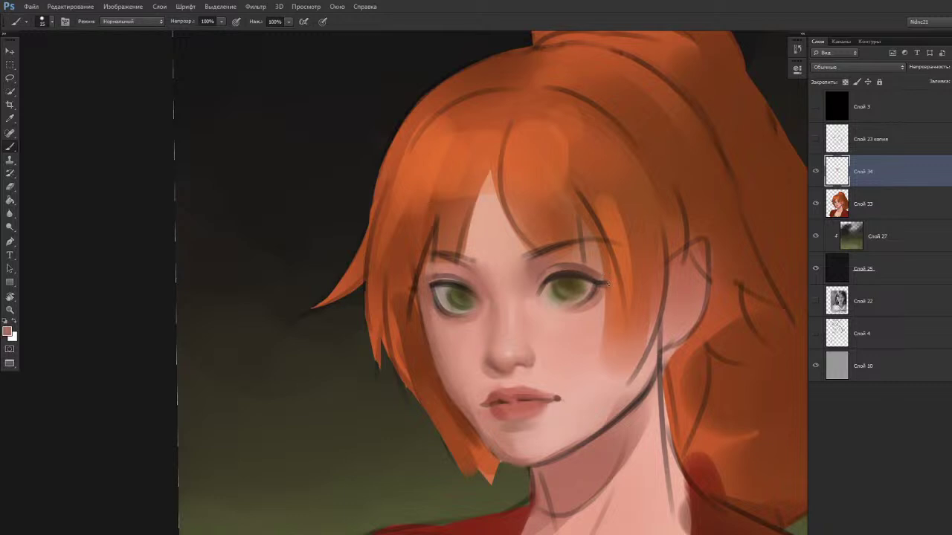
{"action": "left_click", "coordinate": [583, 269], "text": "alt"}
{"action": "left_click_drag", "start_coordinate": [568, 255], "coordinate": [560, 258]}
Sample the tones around the inner corner of the eye nearer the visible ear and paint its lower lid.
{"action": "left_click", "coordinate": [546, 310], "text": "alt"}
{"action": "left_click_drag", "start_coordinate": [550, 305], "coordinate": [433, 294]}
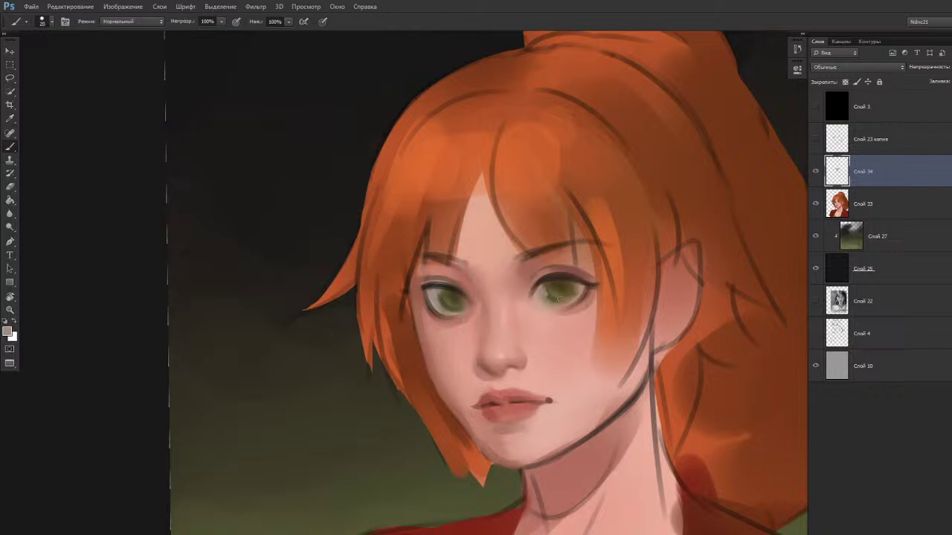
{"action": "left_click", "coordinate": [536, 299], "text": "alt"}
{"action": "left_click_drag", "start_coordinate": [549, 305], "coordinate": [545, 293]}
{"action": "left_click", "coordinate": [539, 296], "text": "alt"}
{"action": "left_click", "coordinate": [544, 303], "text": "alt"}
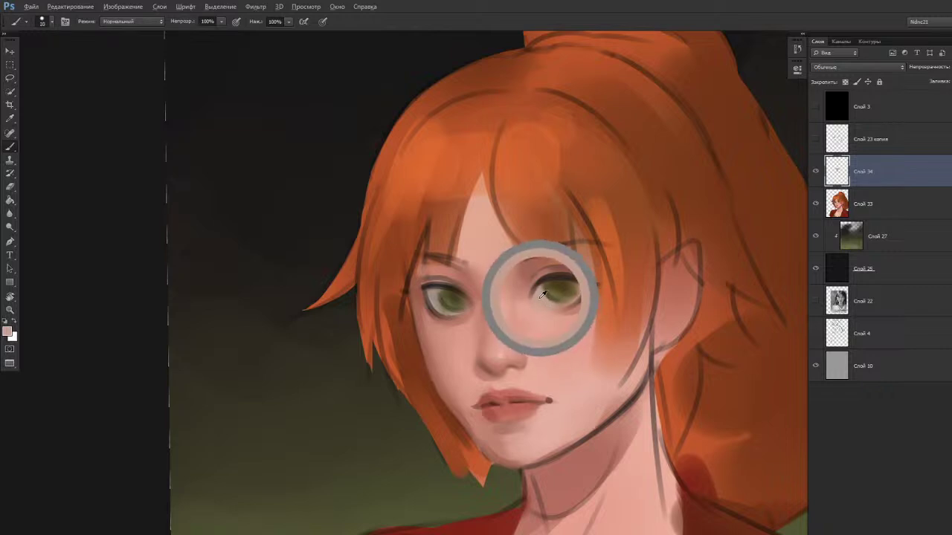
Mix a pale pink for the inner corner of that eye, and sample dark upper-lid tones to refine the lash line.
{"action": "key", "text": "n"}
{"action": "left_click", "coordinate": [557, 123]}
{"action": "left_click", "coordinate": [762, 90]}
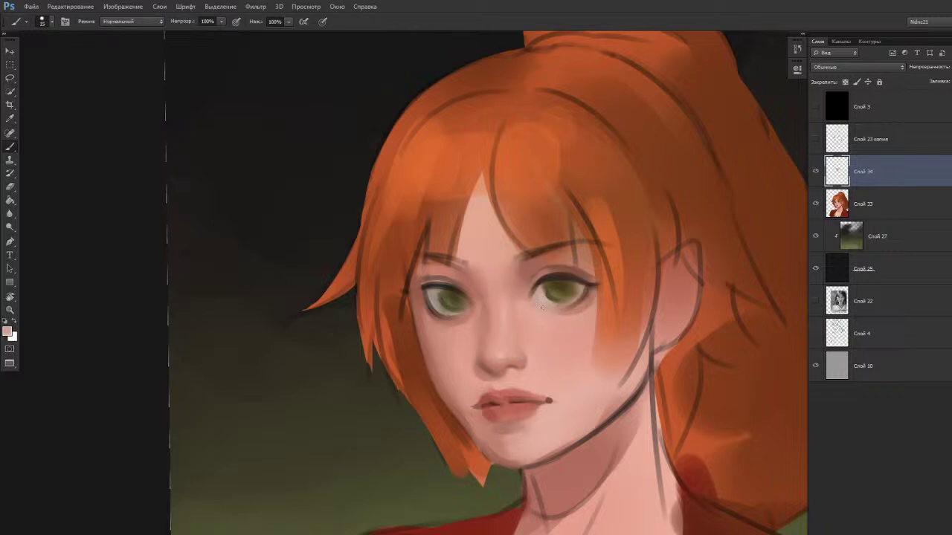
{"action": "left_click_drag", "start_coordinate": [512, 307], "coordinate": [496, 312]}
{"action": "left_click", "coordinate": [563, 281], "text": "alt"}
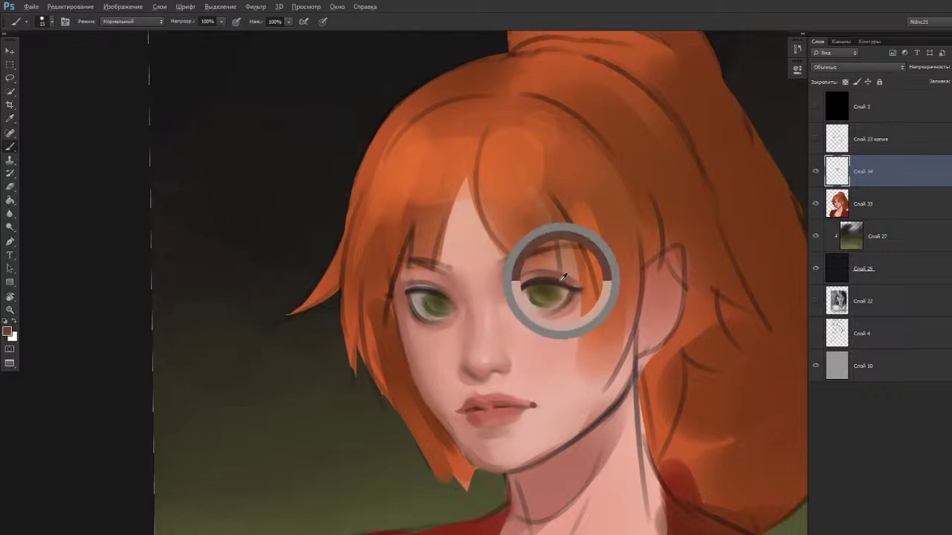
{"action": "left_click", "coordinate": [540, 281], "text": "alt"}
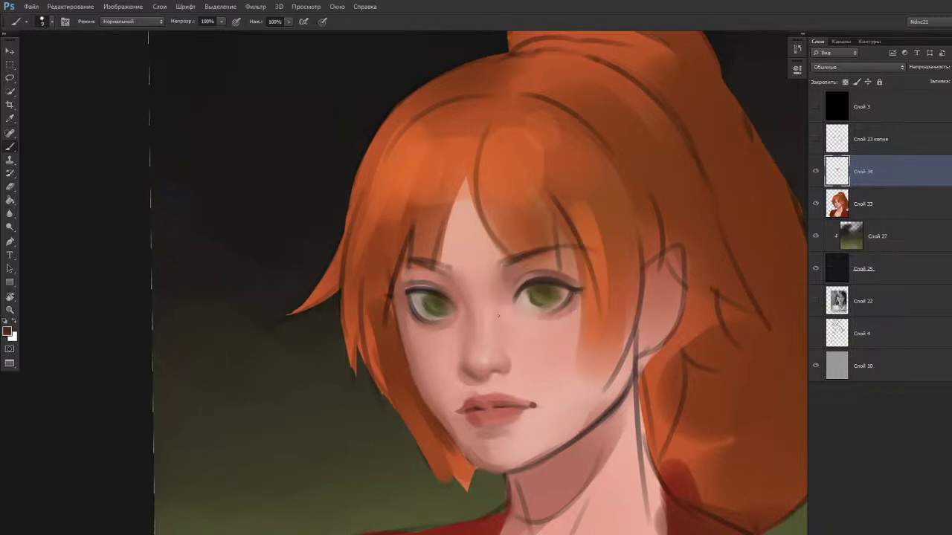
Set the foreground color to c27965 for painting the inner corner of the eye nearer the ear.
{"action": "key", "text": "n"}
{"action": "left_click_drag", "start_coordinate": [528, 320], "coordinate": [462, 330]}
{"action": "left_click", "coordinate": [583, 127]}
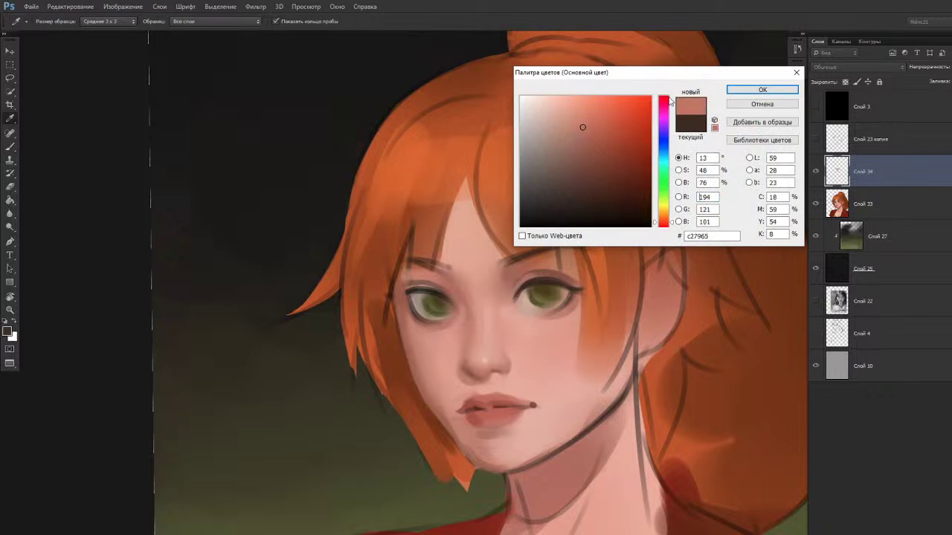
{"action": "left_click", "coordinate": [762, 90]}
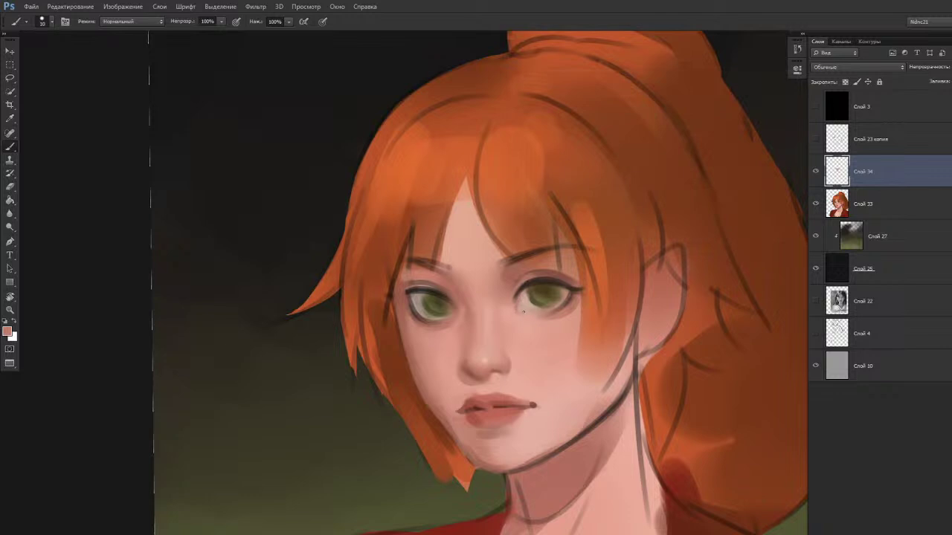
Sample the lash, skin and eye tones at the inner corner of the eye and refine the corner with a small brush.
{"action": "key", "text": "r"}
{"action": "key", "text": "Escape"}
{"action": "scroll", "coordinate": [546, 326], "scroll_direction": "down", "scroll_amount": 5}
{"action": "scroll", "coordinate": [546, 326], "scroll_direction": "up", "scroll_amount": 4}
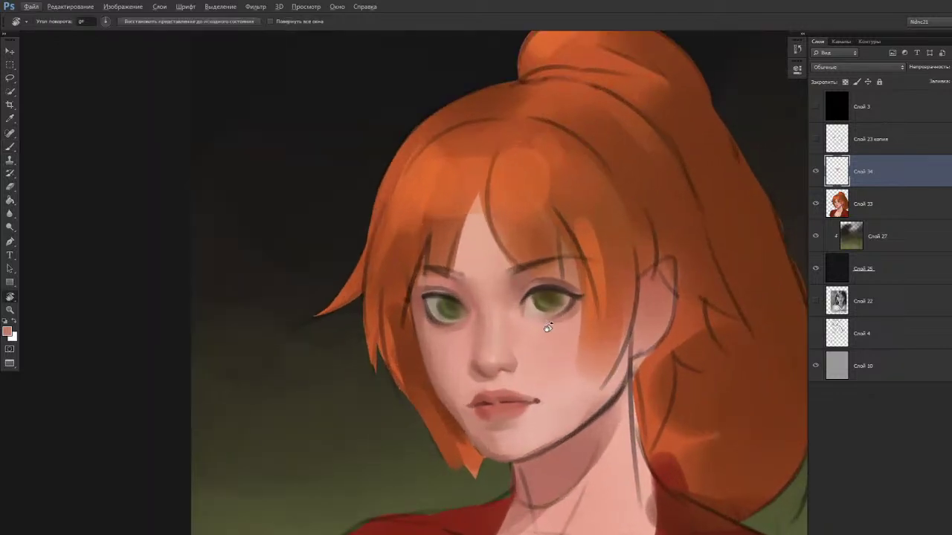
{"action": "key", "text": "b"}
{"action": "left_click", "coordinate": [535, 292], "text": "alt"}
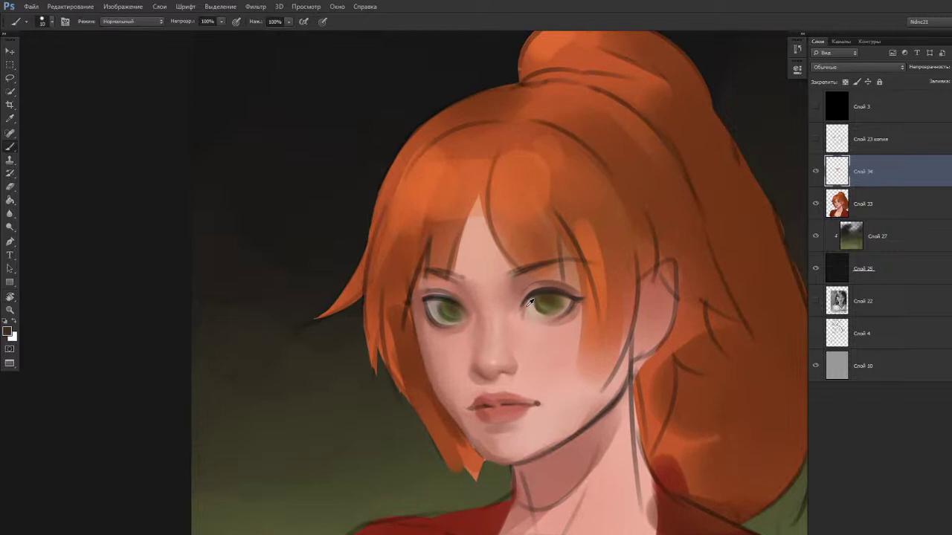
{"action": "left_click", "coordinate": [525, 303], "text": "alt"}
{"action": "left_click", "coordinate": [544, 293], "text": "alt"}
{"action": "left_click", "coordinate": [530, 292], "text": "alt"}
{"action": "left_click_drag", "start_coordinate": [504, 310], "coordinate": [508, 315]}
{"action": "left_click", "coordinate": [526, 299], "text": "alt"}
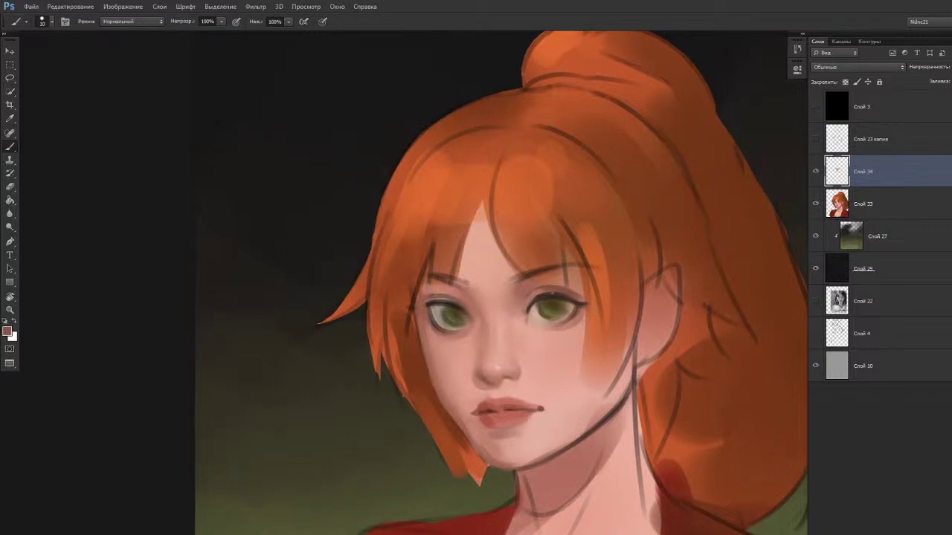
Examine the whole portrait, toggling the visibility of layer Слой 34 to compare the face before and after the repaint.
{"action": "key", "text": "r"}
{"action": "left_click_drag", "start_coordinate": [455, 380], "coordinate": [453, 381]}
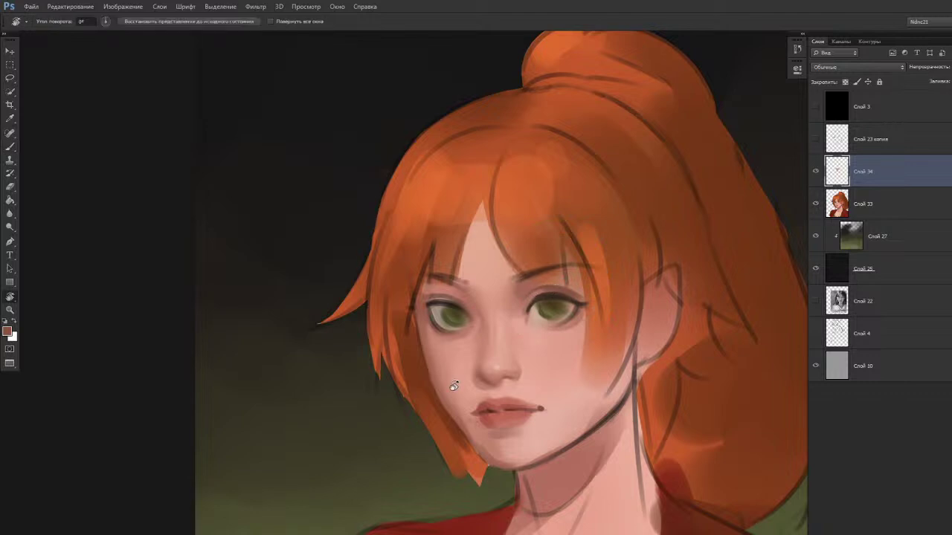
{"action": "scroll", "coordinate": [456, 347], "scroll_direction": "down", "scroll_amount": 3}
{"action": "scroll", "coordinate": [427, 363], "scroll_direction": "down", "scroll_amount": 4}
{"action": "scroll", "coordinate": [425, 353], "scroll_direction": "up", "scroll_amount": 3}
{"action": "left_click", "coordinate": [814, 176]}
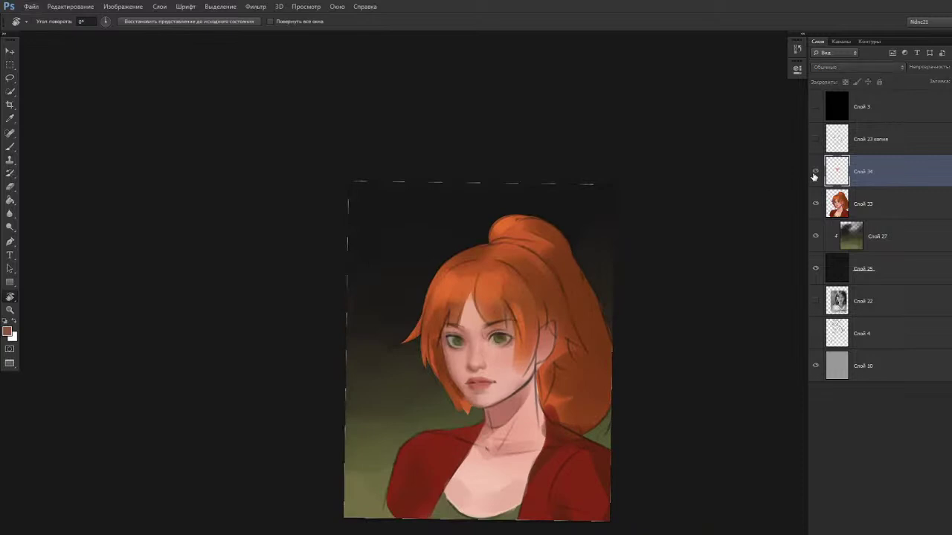
{"action": "left_click", "coordinate": [814, 176]}
{"action": "scroll", "coordinate": [476, 339], "scroll_direction": "up", "scroll_amount": 4}
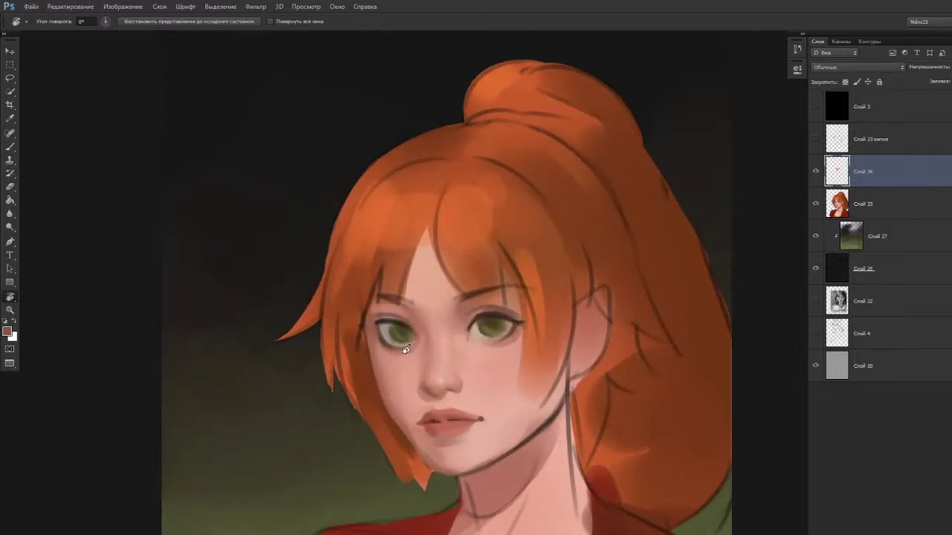
{"action": "scroll", "coordinate": [413, 346], "scroll_direction": "up", "scroll_amount": 2}
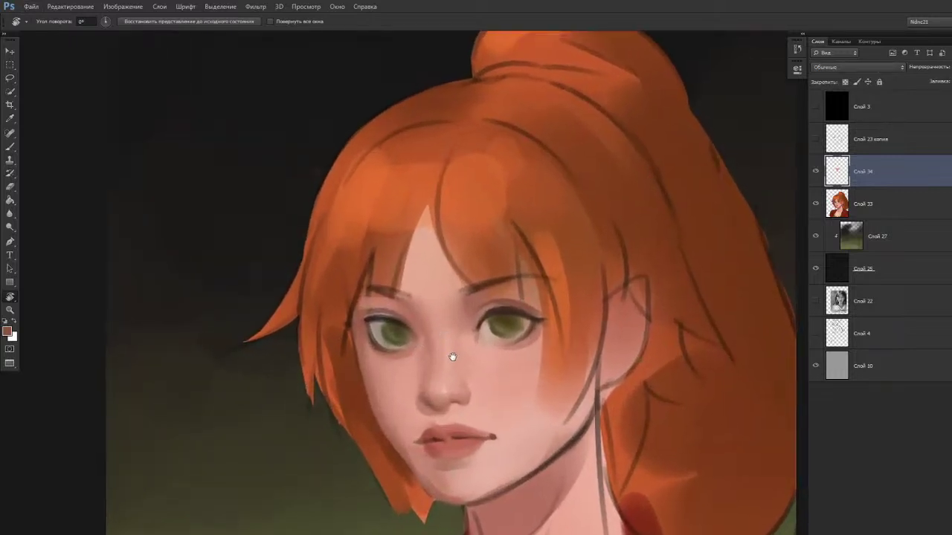
Sample skin tones below the eye nearer the ear and paint under its lower lid with a larger brush, undoing unwanted strokes.
{"action": "key", "text": "b"}
{"action": "left_click", "coordinate": [491, 336], "text": "alt"}
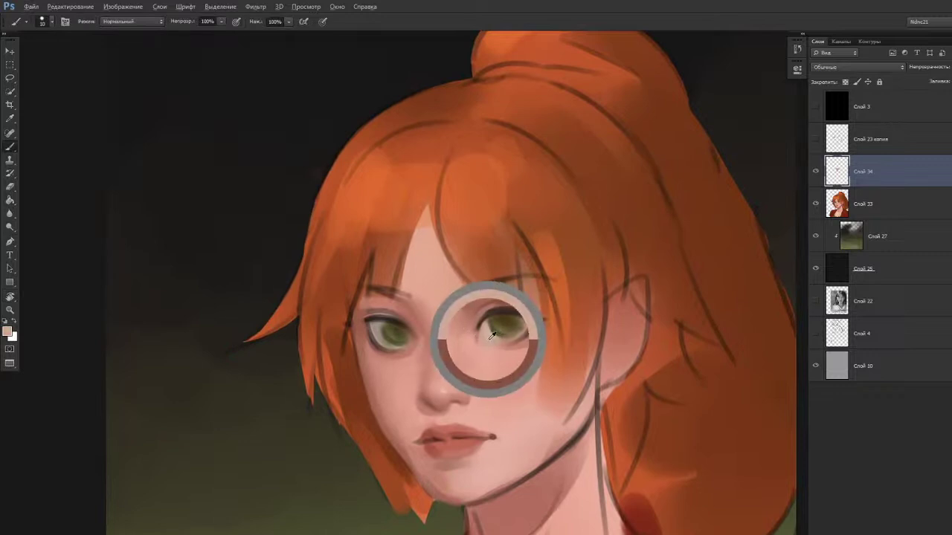
{"action": "left_click", "coordinate": [527, 341], "text": "alt"}
{"action": "key", "text": "bracketright"}
{"action": "key", "text": "bracketright"}
{"action": "key", "text": "bracketright"}
{"action": "key", "text": "bracketright"}
{"action": "key", "text": "bracketright"}
{"action": "left_click_drag", "start_coordinate": [485, 347], "coordinate": [520, 346]}
{"action": "key", "text": "ctrl+z"}
{"action": "key", "text": "ctrl+z"}
{"action": "key", "text": "bracketleft"}
{"action": "key", "text": "ctrl+z"}
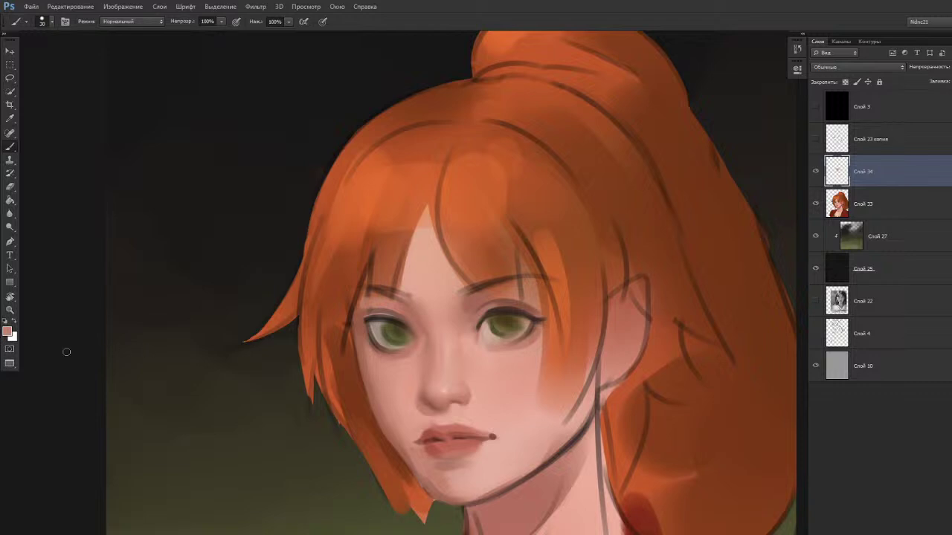
Sample the skin tones along the lower lid and soften the lid's edge, briefly switching to the Mixer Brush.
{"action": "key", "text": "r"}
{"action": "left_click_drag", "start_coordinate": [456, 330], "coordinate": [461, 387]}
{"action": "key", "text": "b"}
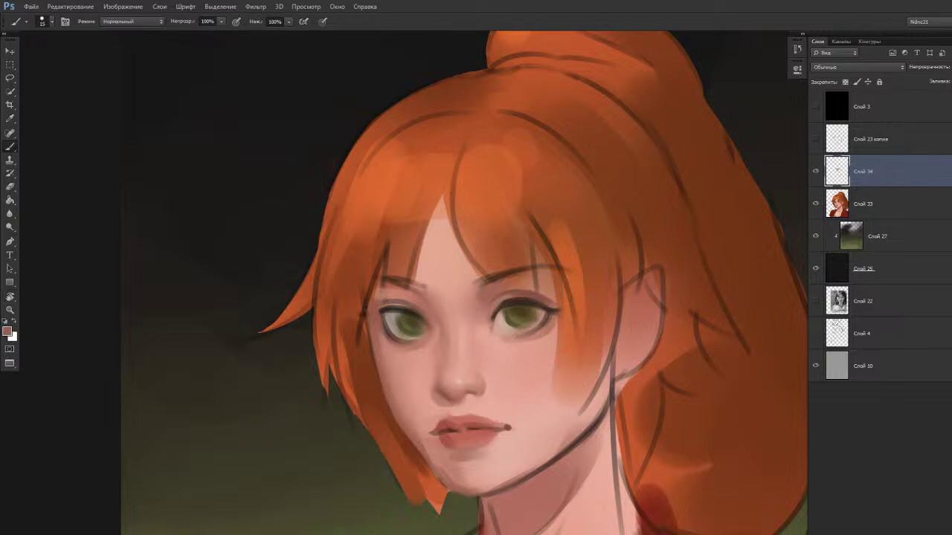
{"action": "left_click", "coordinate": [536, 339], "text": "alt"}
{"action": "left_click", "coordinate": [512, 343], "text": "alt"}
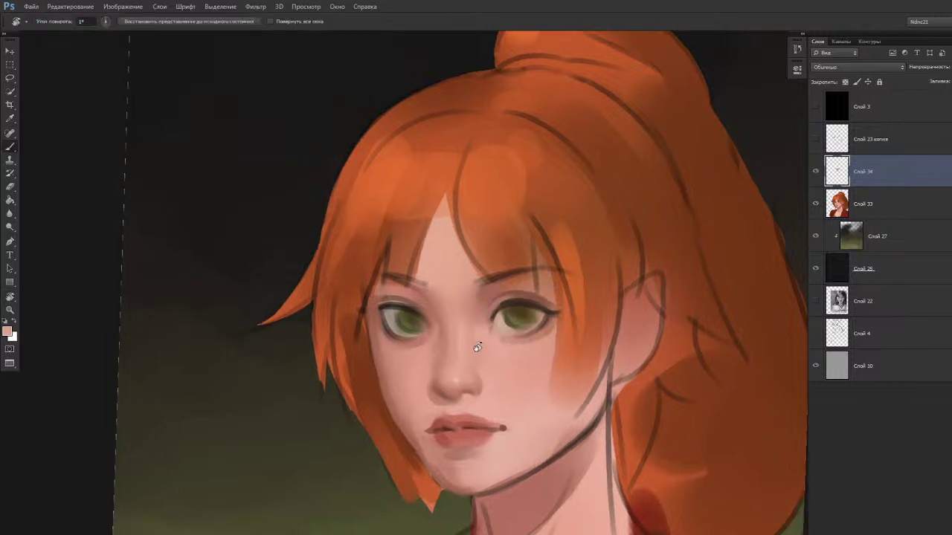
{"action": "key", "text": "shift+b"}
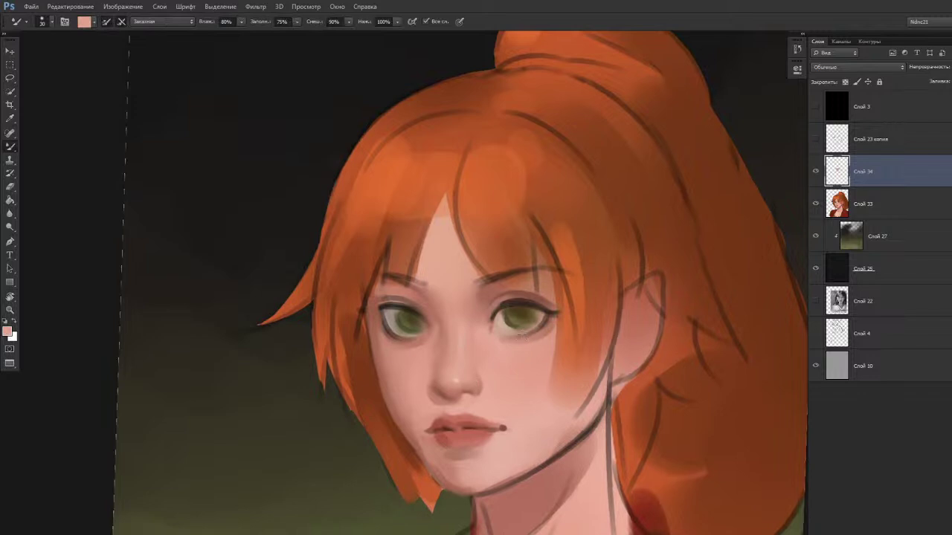
{"action": "key", "text": "shift+b"}
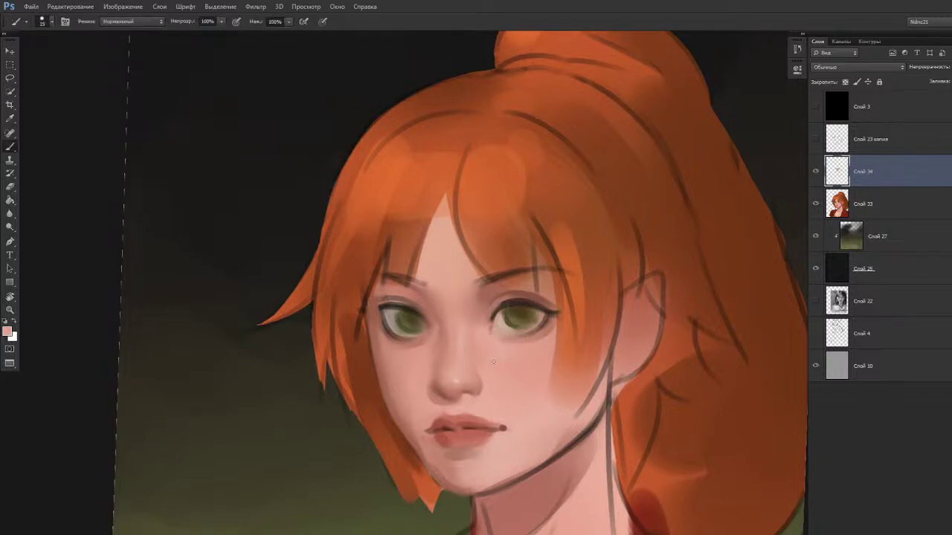
Paint the inner corner and lower lid of the eye from a rotated canvas view, and sample the upper lid's tone.
{"action": "key", "text": "r"}
{"action": "left_click_drag", "start_coordinate": [442, 389], "coordinate": [471, 333]}
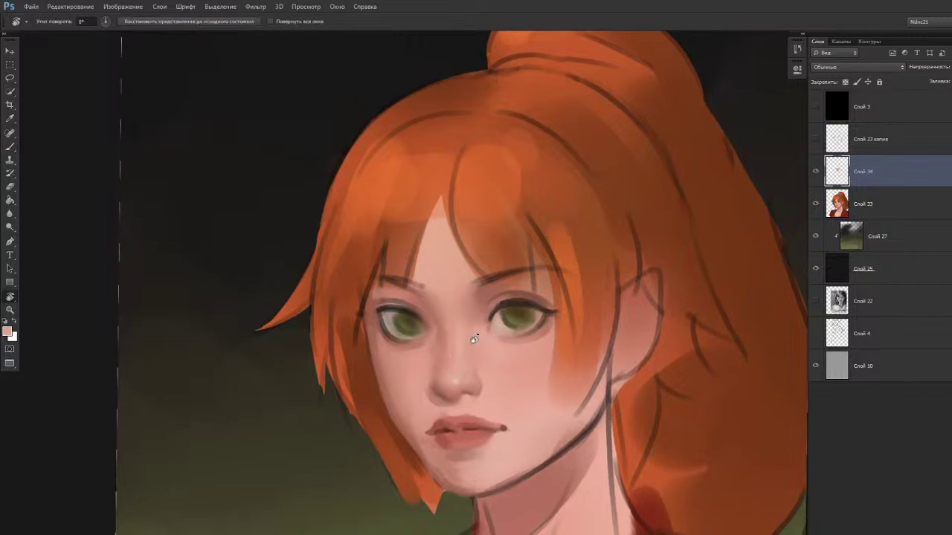
{"action": "left_click_drag", "start_coordinate": [526, 395], "coordinate": [464, 399]}
{"action": "key", "text": "b"}
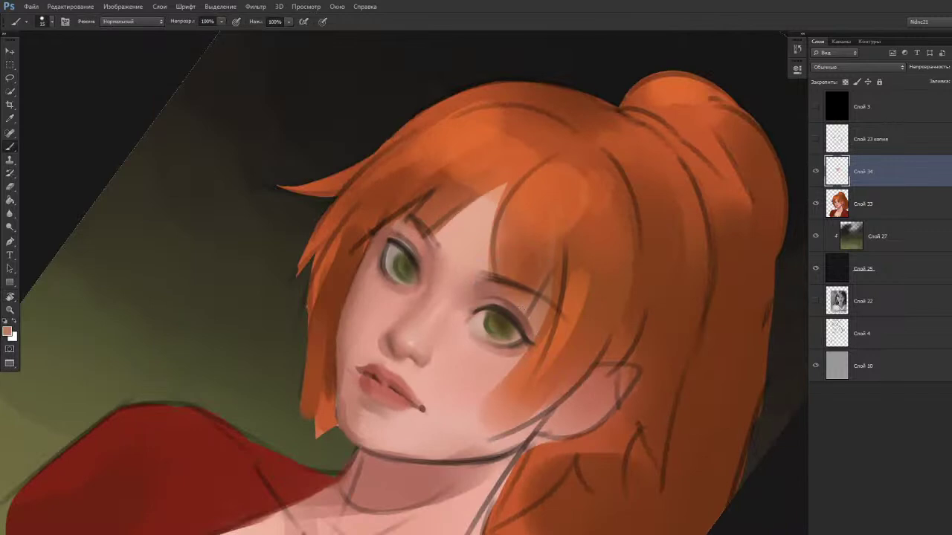
{"action": "key", "text": "r"}
{"action": "mouse_move", "coordinate": [476, 379]}
{"action": "left_mouse_down"}
{"action": "mouse_move", "coordinate": [503, 401]}
{"action": "mouse_move", "coordinate": [512, 391]}
{"action": "left_mouse_up"}
{"action": "key", "text": "b"}
{"action": "left_click", "coordinate": [514, 296], "text": "alt"}
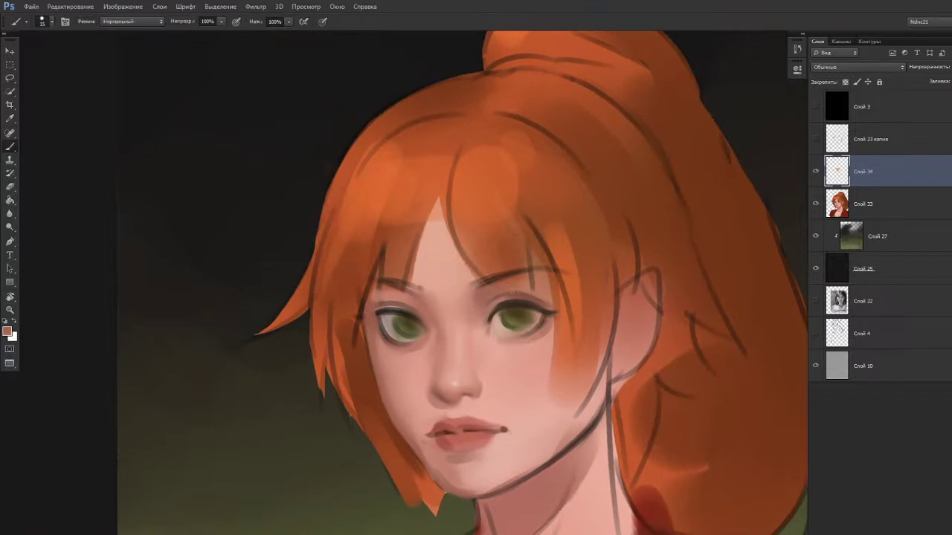
Refine the eyelid shading around the eye nearer the ear with reddish skin tones and a small brush.
{"action": "key", "text": "r"}
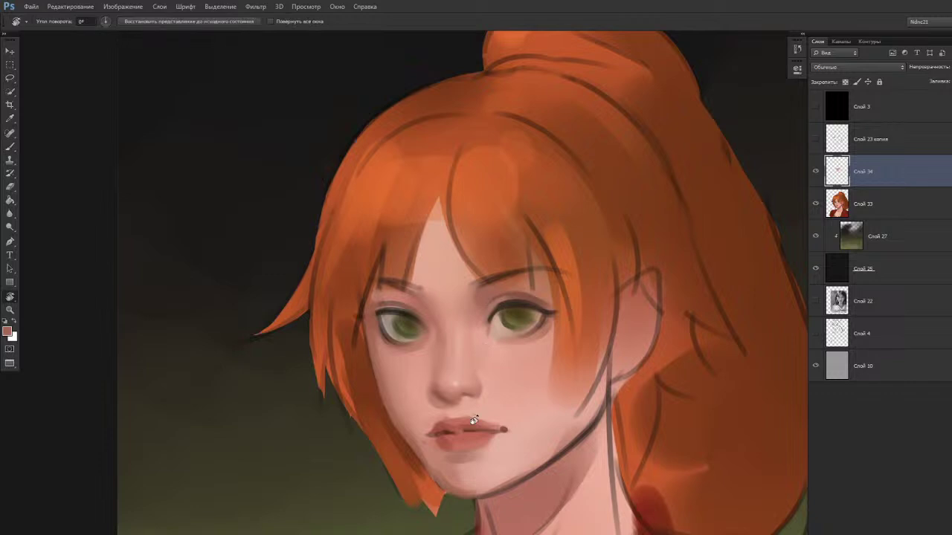
{"action": "left_click_drag", "start_coordinate": [481, 456], "coordinate": [475, 444]}
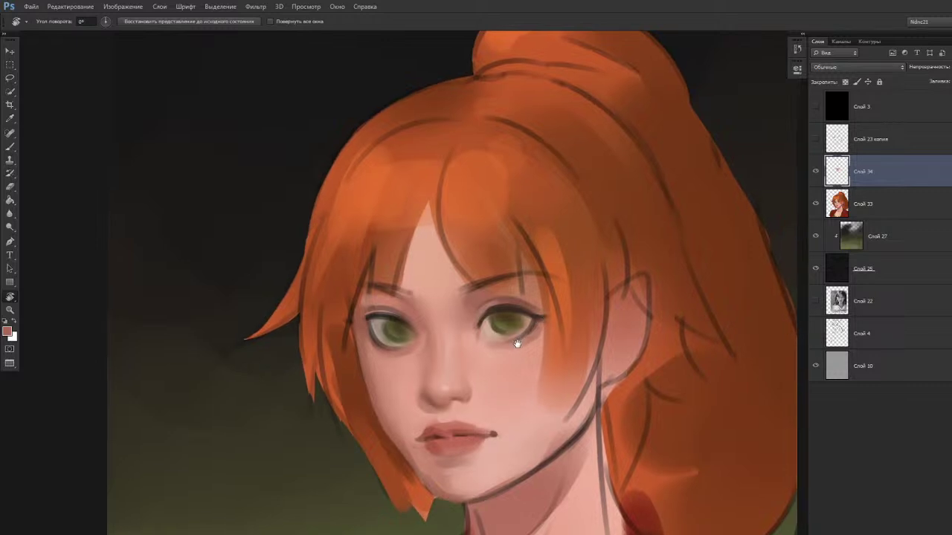
{"action": "left_click_drag", "start_coordinate": [523, 329], "coordinate": [520, 361]}
{"action": "key", "text": "b"}
{"action": "key", "text": "r"}
{"action": "mouse_move", "coordinate": [525, 325]}
{"action": "left_mouse_down"}
{"action": "mouse_move", "coordinate": [548, 361]}
{"action": "mouse_move", "coordinate": [516, 350]}
{"action": "left_mouse_up"}
{"action": "key", "text": "b"}
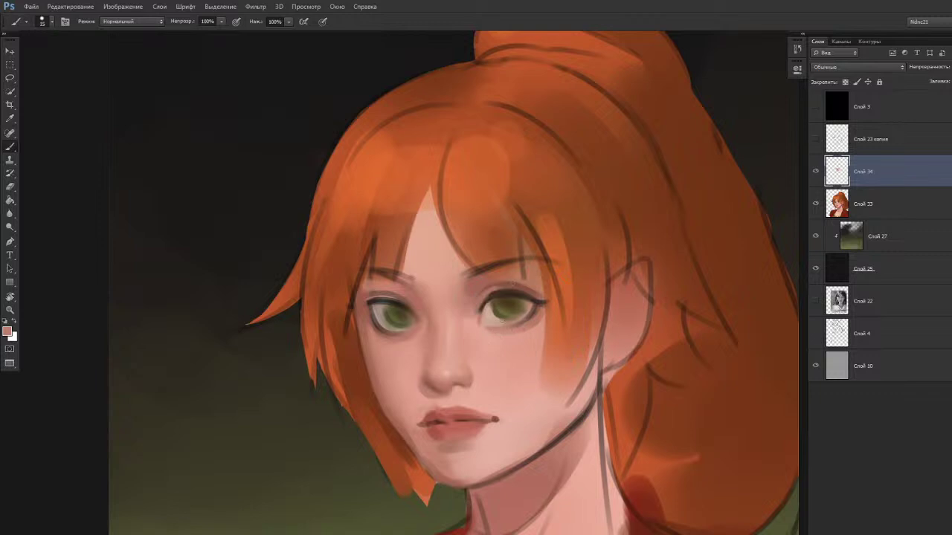
{"action": "mouse_move", "coordinate": [509, 323]}
{"action": "left_mouse_down"}
{"action": "mouse_move", "coordinate": [501, 297]}
{"action": "mouse_move", "coordinate": [518, 323]}
{"action": "mouse_move", "coordinate": [497, 333]}
{"action": "left_mouse_up"}
Mix a darker, more saturated reddish brown as the foreground color for the inner corner of the eye.
{"action": "key", "text": "n"}
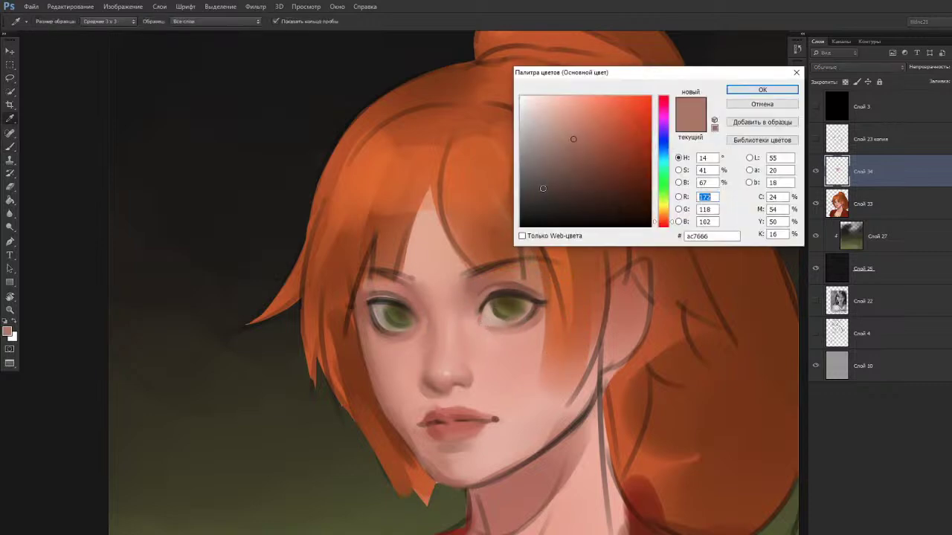
{"action": "mouse_move", "coordinate": [596, 134]}
{"action": "left_mouse_down"}
{"action": "mouse_move", "coordinate": [595, 153]}
{"action": "mouse_move", "coordinate": [599, 139]}
{"action": "left_mouse_up"}
{"action": "left_click_drag", "start_coordinate": [664, 222], "coordinate": [663, 227]}
{"action": "left_click_drag", "start_coordinate": [593, 143], "coordinate": [589, 151]}
{"action": "left_click", "coordinate": [736, 91]}
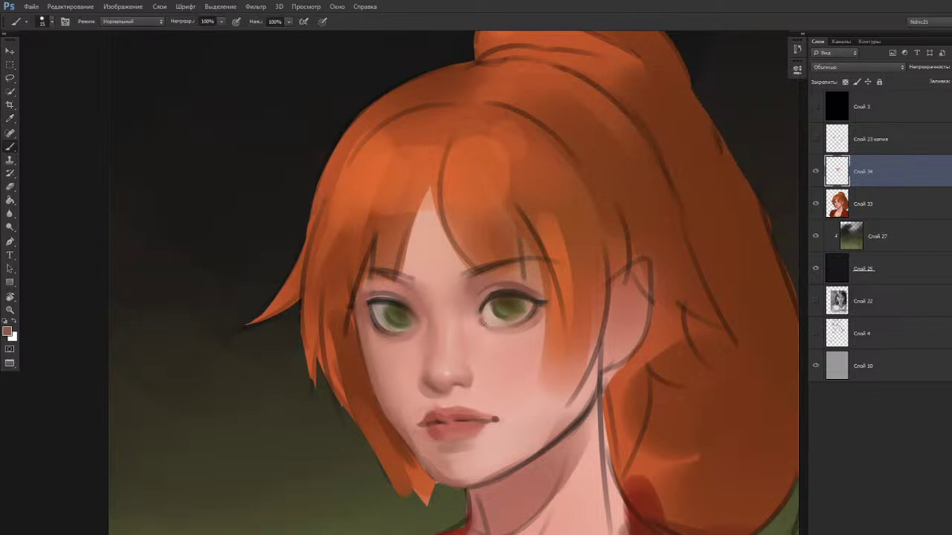
Repeatedly sample nearby skin, lash and eye-white tones and shape the tear duct at the eye's inner corner.
{"action": "left_click", "coordinate": [488, 316], "text": "alt"}
{"action": "left_click_drag", "start_coordinate": [498, 322], "coordinate": [503, 316]}
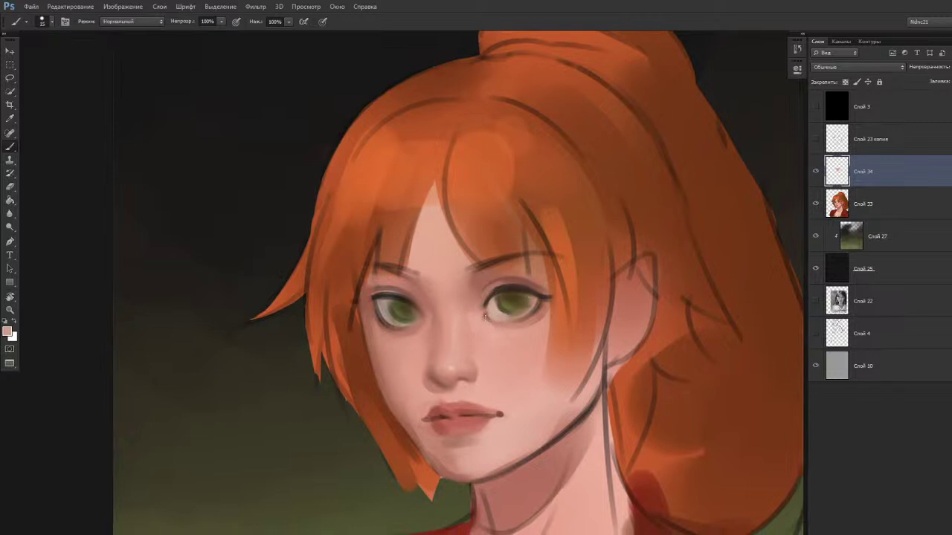
{"action": "left_click", "coordinate": [485, 316], "text": "alt"}
{"action": "left_click", "coordinate": [488, 316], "text": "alt"}
{"action": "left_click", "coordinate": [492, 314], "text": "alt"}
{"action": "left_click_drag", "start_coordinate": [493, 313], "coordinate": [485, 310]}
{"action": "left_click", "coordinate": [480, 312], "text": "alt"}
{"action": "left_click", "coordinate": [481, 312], "text": "alt"}
{"action": "left_click", "coordinate": [488, 299], "text": "alt"}
{"action": "left_click", "coordinate": [485, 313], "text": "alt"}
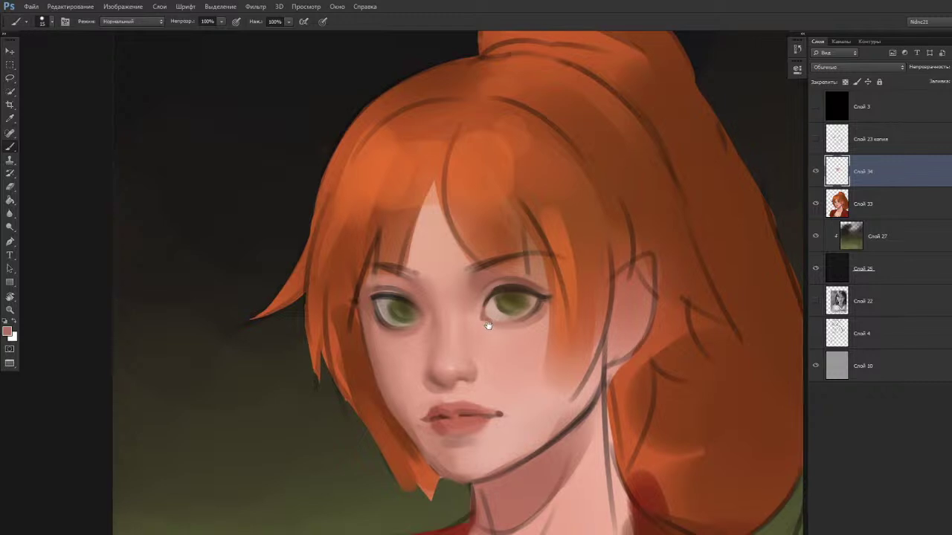
Blend the skin beneath the inner corner of the eye with the Mixer Brush, and return to the regular Brush.
{"action": "key", "text": "shift+b"}
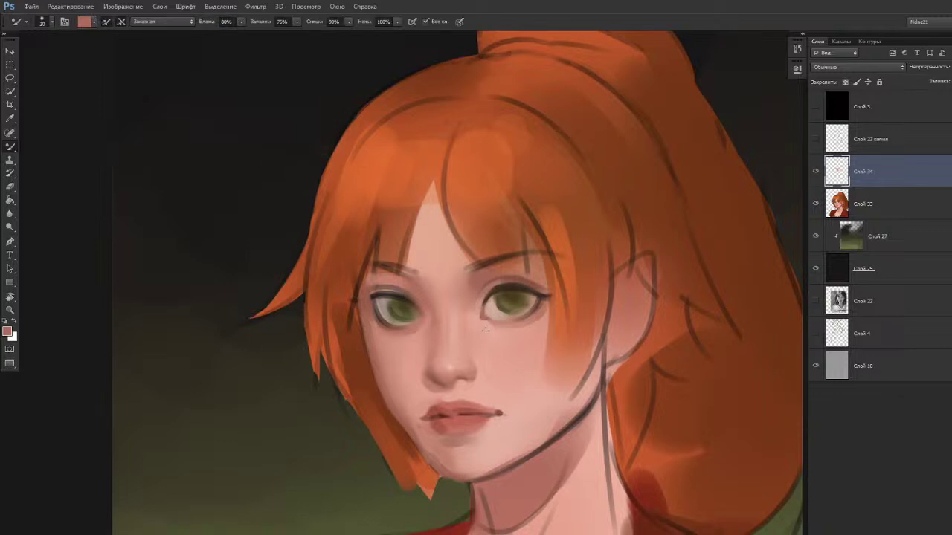
{"action": "left_click_drag", "start_coordinate": [479, 337], "coordinate": [478, 334]}
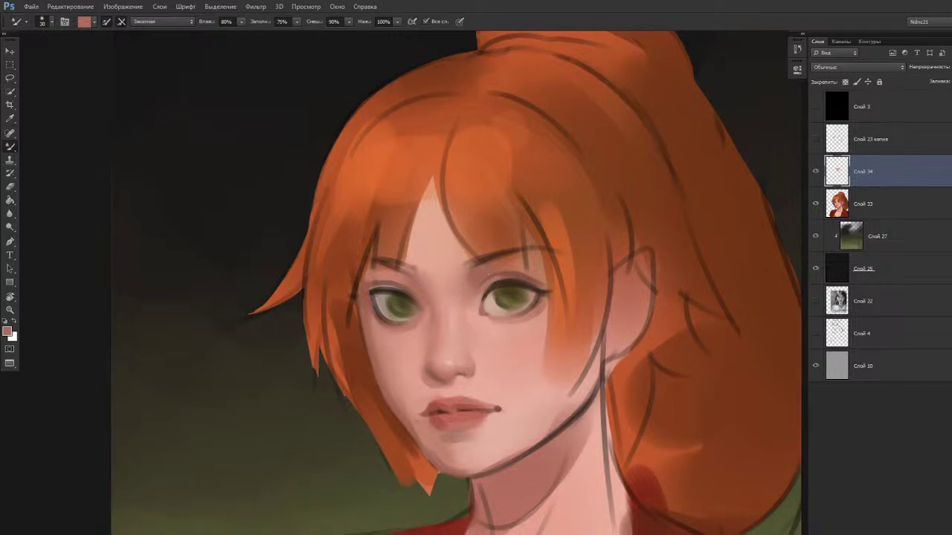
{"action": "left_click_drag", "start_coordinate": [354, 278], "coordinate": [380, 269]}
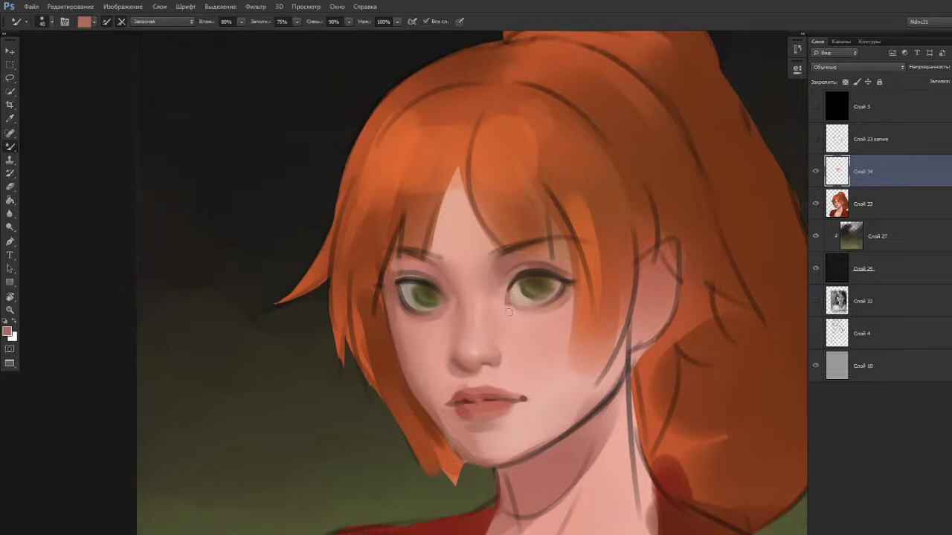
{"action": "mouse_move", "coordinate": [484, 327]}
{"action": "left_mouse_down"}
{"action": "mouse_move", "coordinate": [473, 331]}
{"action": "mouse_move", "coordinate": [489, 304]}
{"action": "left_mouse_up"}
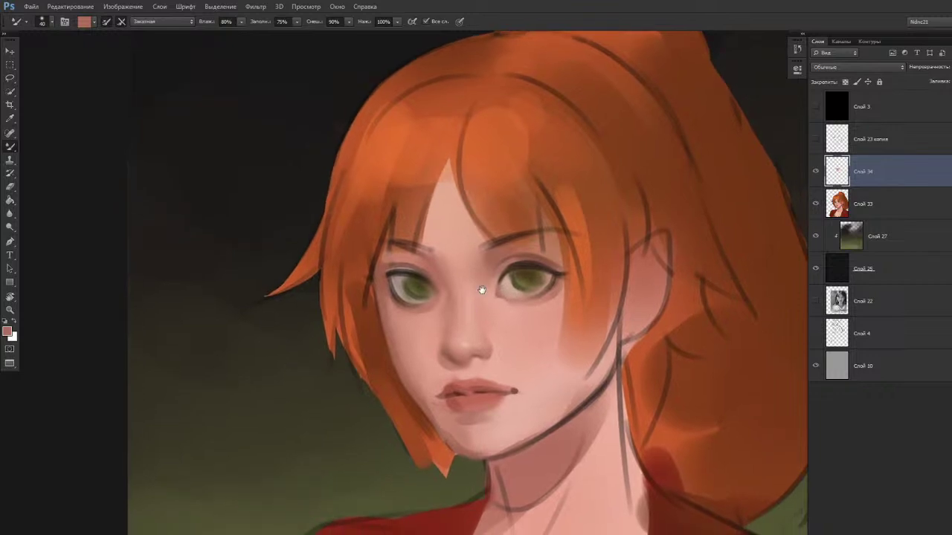
{"action": "key", "text": "b"}
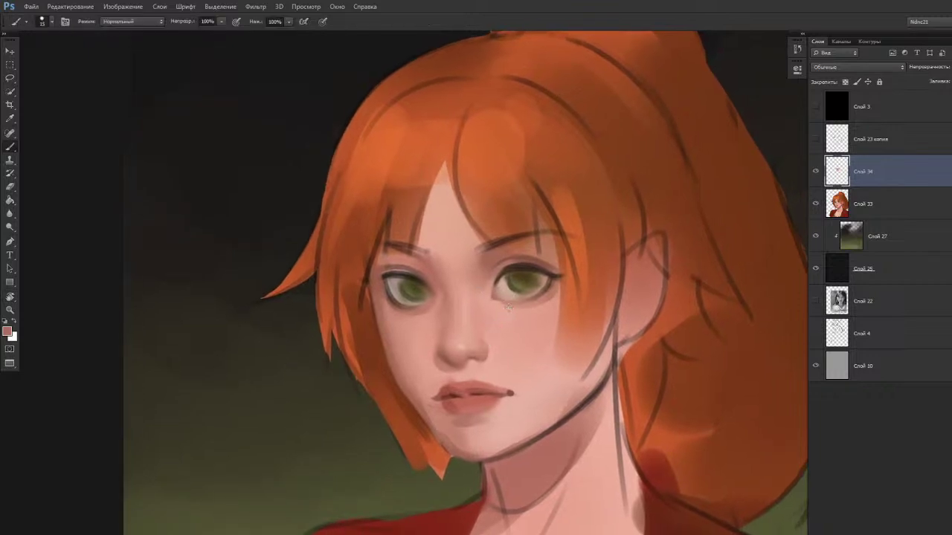
Soften the lower lid near the eye's inner corner with a sampled skin tone and the Mixer Brush, and return to the regular Brush.
{"action": "left_click", "coordinate": [502, 304], "text": "alt"}
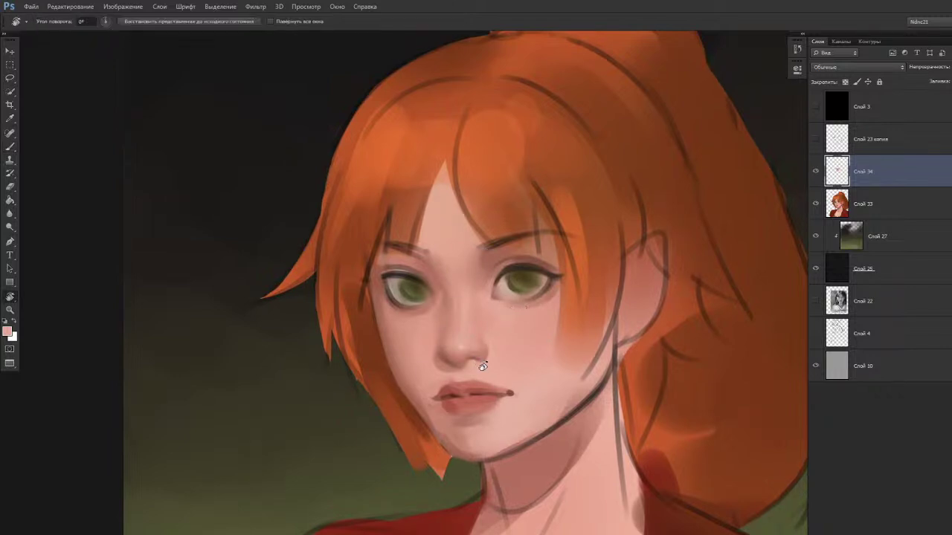
{"action": "key", "text": "b"}
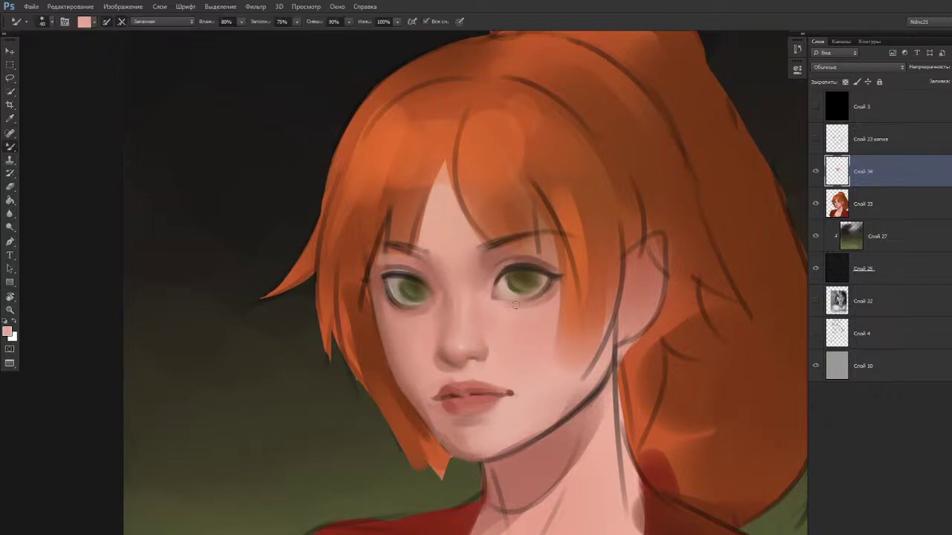
{"action": "key", "text": "b"}
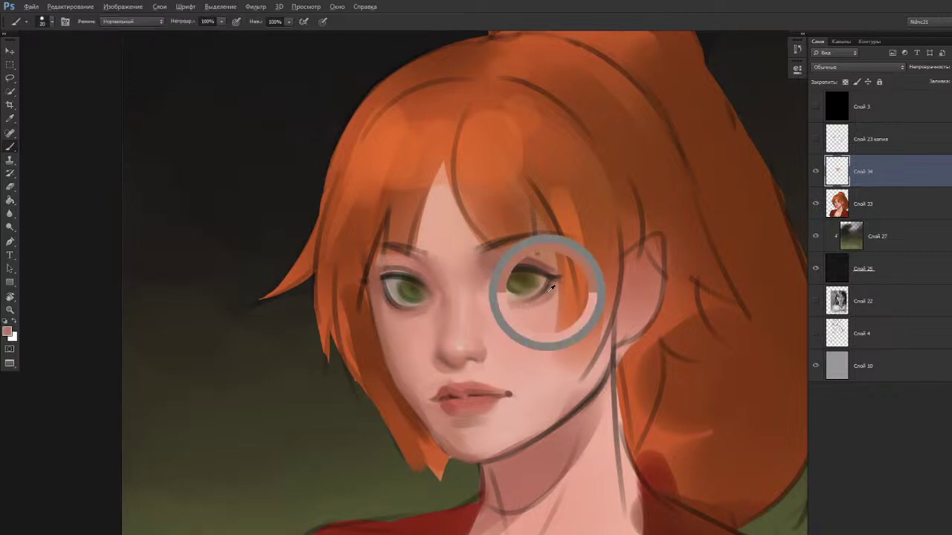
Mix a more saturated reddish tone from sampled lid colors and paint it along the lower lid of the eye nearer the ear.
{"action": "left_click", "coordinate": [540, 254], "text": "alt"}
{"action": "left_click", "coordinate": [536, 297], "text": "alt"}
{"action": "key", "text": "n"}
{"action": "left_click", "coordinate": [593, 132]}
{"action": "left_click", "coordinate": [762, 89]}
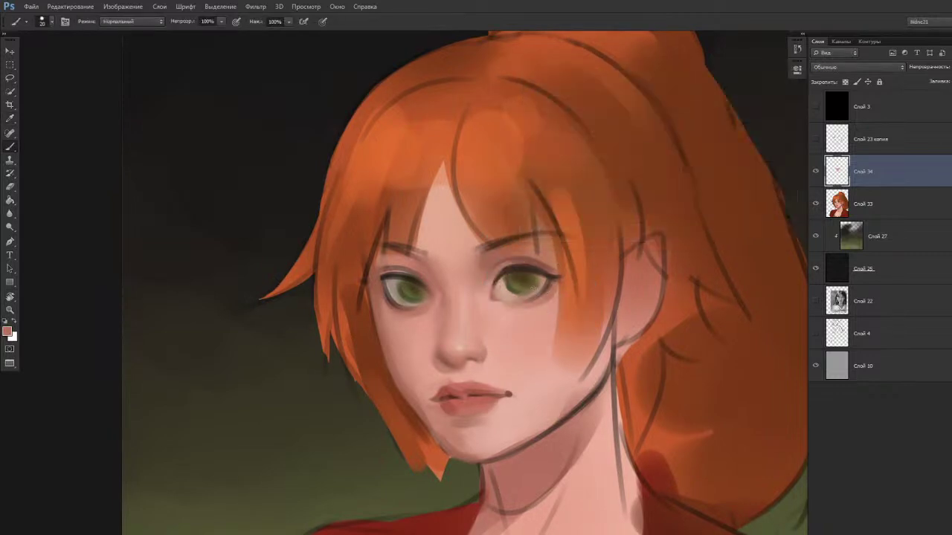
{"action": "left_click_drag", "start_coordinate": [525, 303], "coordinate": [549, 293]}
Mix a deeper red-brown and shade the outer part of the lower lash line with a smaller brush.
{"action": "key", "text": "n"}
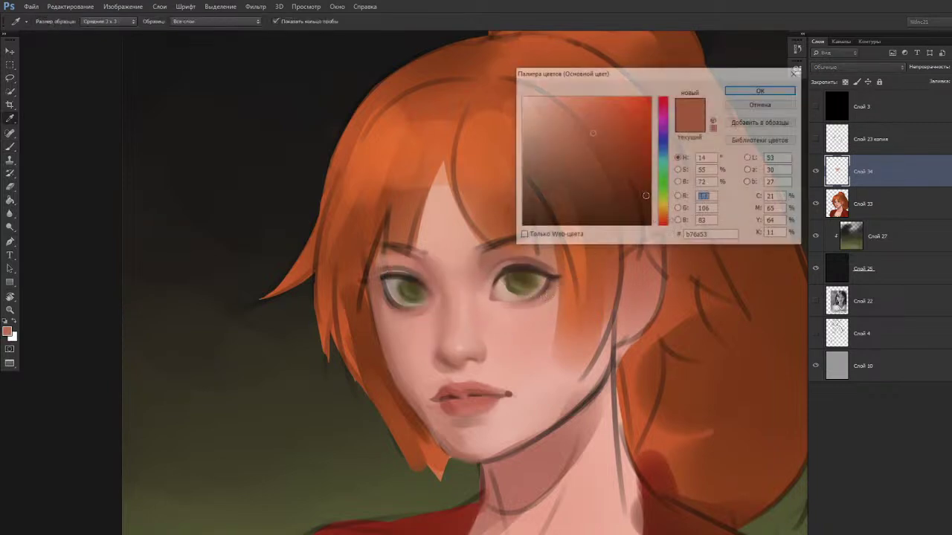
{"action": "left_click_drag", "start_coordinate": [664, 222], "coordinate": [663, 224]}
{"action": "left_click", "coordinate": [609, 150]}
{"action": "left_click", "coordinate": [762, 90]}
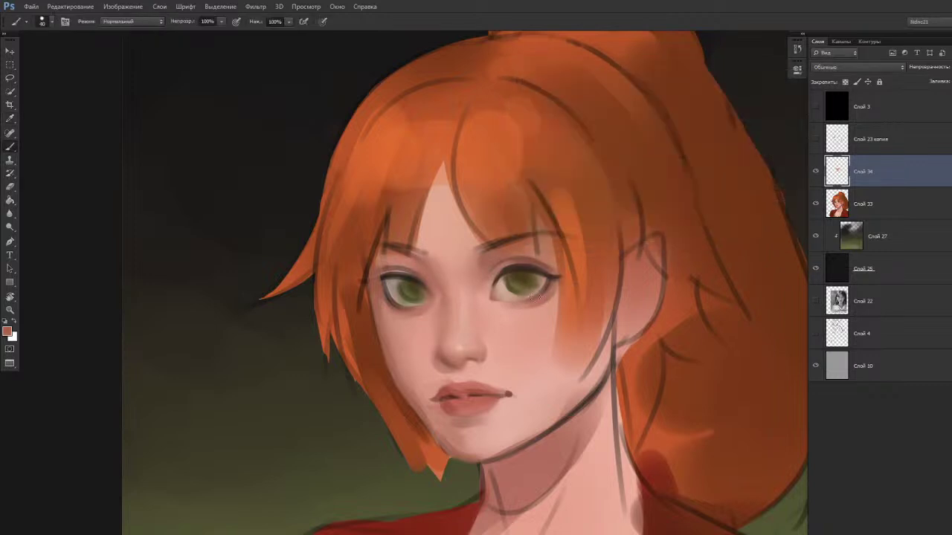
{"action": "key", "text": "ctrl+p"}
{"action": "left_click_drag", "start_coordinate": [588, 154], "coordinate": [584, 152]}
{"action": "left_click", "coordinate": [751, 92]}
{"action": "key", "text": "bracketleft"}
{"action": "left_click_drag", "start_coordinate": [548, 289], "coordinate": [529, 298]}
Blend the skin beneath the eye nearer the ear with an enlarged Mixer Brush.
{"action": "key", "text": "shift+b"}
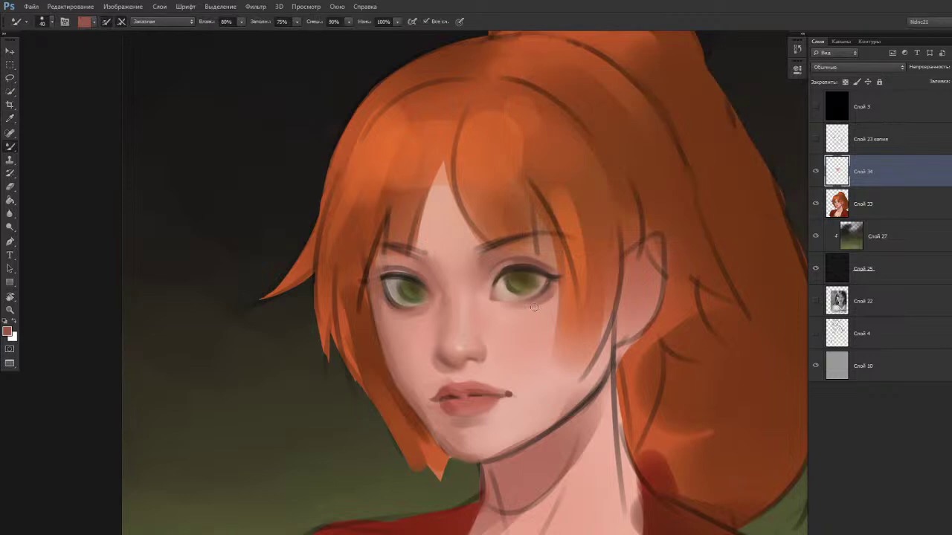
{"action": "key", "text": "bracketright"}
{"action": "key", "text": "bracketright"}
{"action": "key", "text": "bracketright"}
{"action": "key", "text": "bracketright"}
{"action": "left_click_drag", "start_coordinate": [519, 316], "coordinate": [518, 314]}
Refine the outer corner and upper lid of that eye using a much smaller Brush and a sampled eyelid tone.
{"action": "key", "text": "r"}
{"action": "mouse_move", "coordinate": [472, 360]}
{"action": "left_mouse_down"}
{"action": "mouse_move", "coordinate": [457, 334]}
{"action": "mouse_move", "coordinate": [540, 273]}
{"action": "left_mouse_up"}
{"action": "key", "text": "b"}
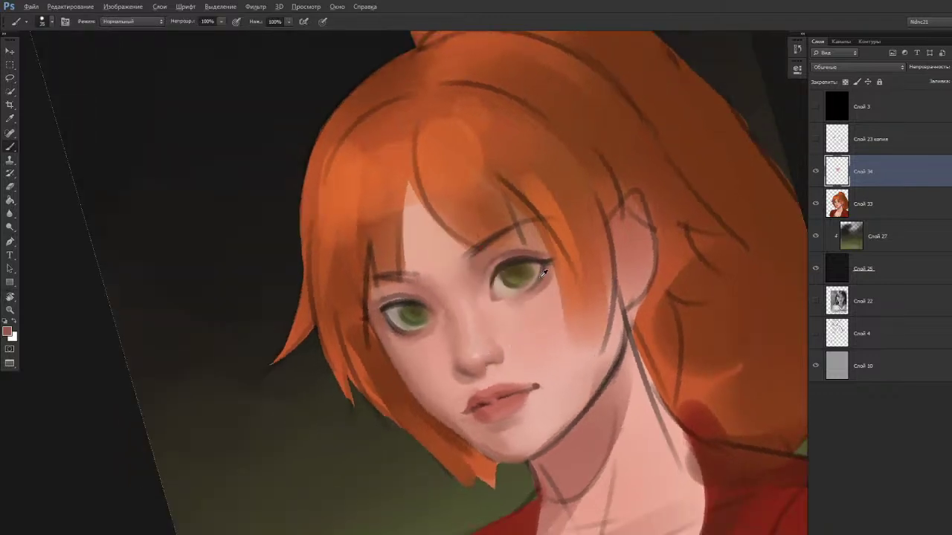
{"action": "key", "text": "bracketleft"}
{"action": "key", "text": "bracketleft"}
{"action": "key", "text": "bracketleft"}
{"action": "key", "text": "bracketleft"}
{"action": "key", "text": "bracketleft"}
{"action": "key", "text": "bracketleft"}
{"action": "left_click", "coordinate": [524, 250], "text": "alt"}
Turn the canvas back toward upright and sample the dark brown of the upper iris for shading.
{"action": "key", "text": "r"}
{"action": "left_click_drag", "start_coordinate": [449, 354], "coordinate": [409, 334]}
{"action": "left_click_drag", "start_coordinate": [466, 274], "coordinate": [453, 329]}
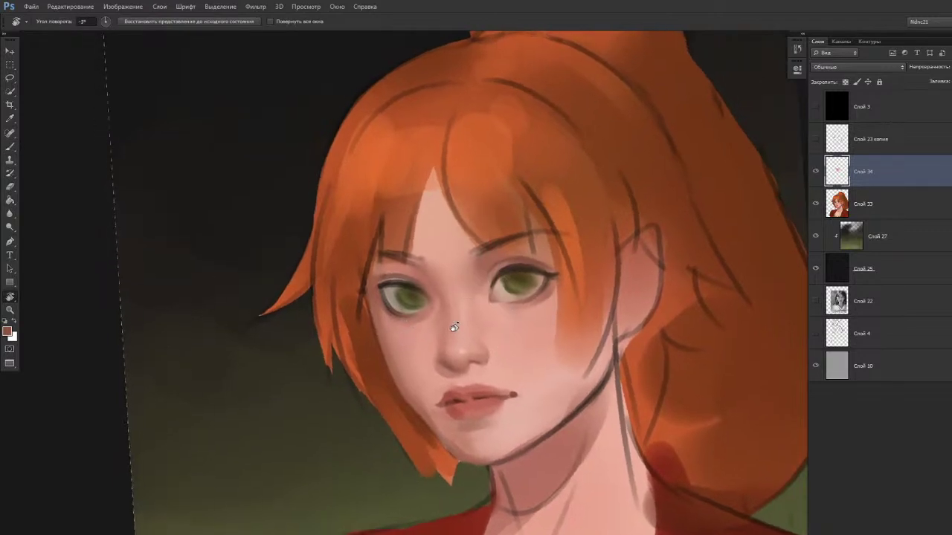
{"action": "key", "text": "b"}
{"action": "left_click", "coordinate": [517, 275], "text": "alt"}
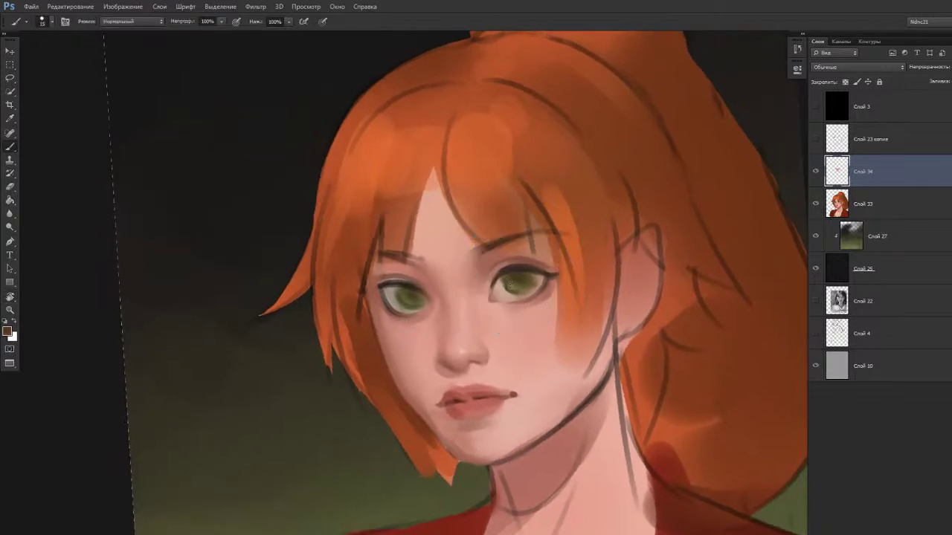
Mix a brighter yellow-green foreground color, #919b39, from the sampled iris tones.
{"action": "left_click", "coordinate": [515, 287], "text": "alt"}
{"action": "left_click", "coordinate": [518, 285], "text": "alt"}
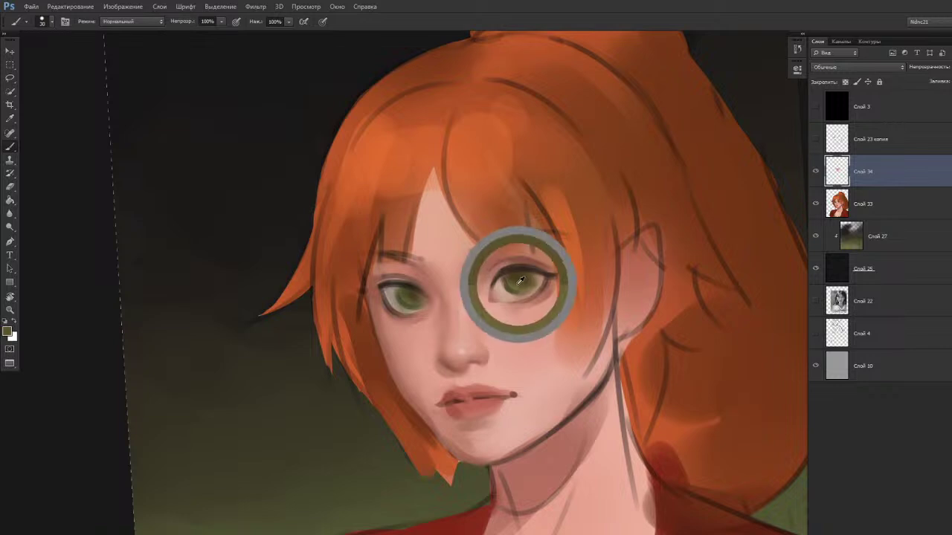
{"action": "key", "text": "n"}
{"action": "left_click", "coordinate": [604, 154]}
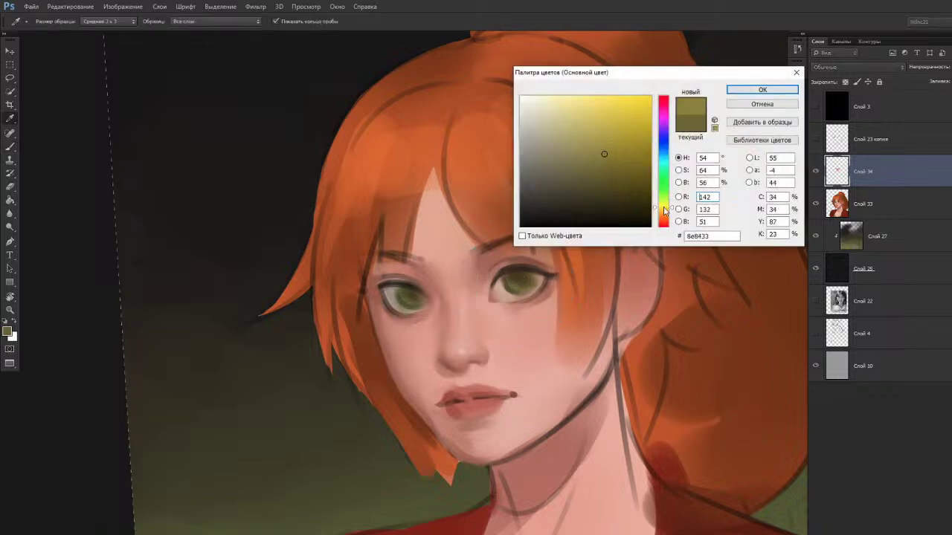
{"action": "left_click", "coordinate": [661, 206]}
{"action": "left_click_drag", "start_coordinate": [661, 206], "coordinate": [660, 202]}
{"action": "left_click_drag", "start_coordinate": [595, 161], "coordinate": [603, 146]}
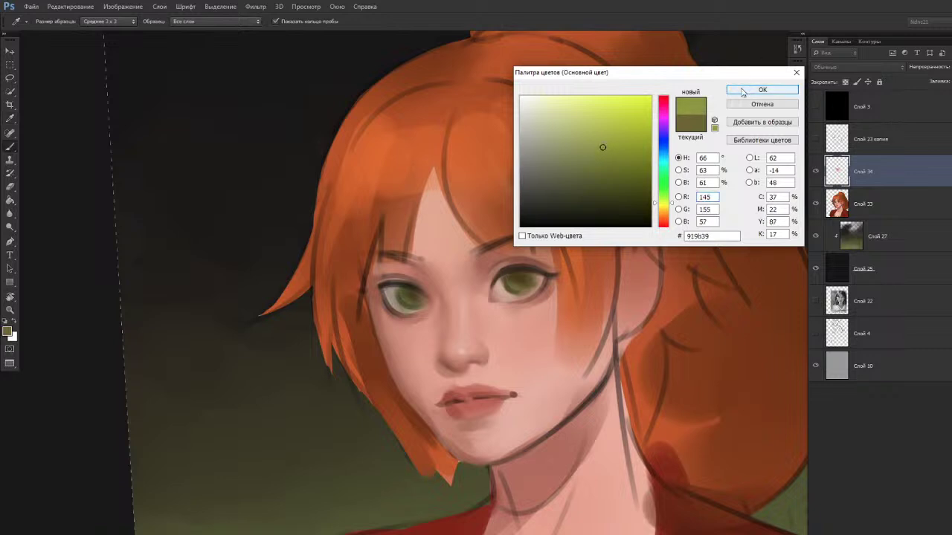
{"action": "left_click", "coordinate": [762, 89]}
{"action": "key", "text": "u"}
{"action": "left_click", "coordinate": [513, 287]}
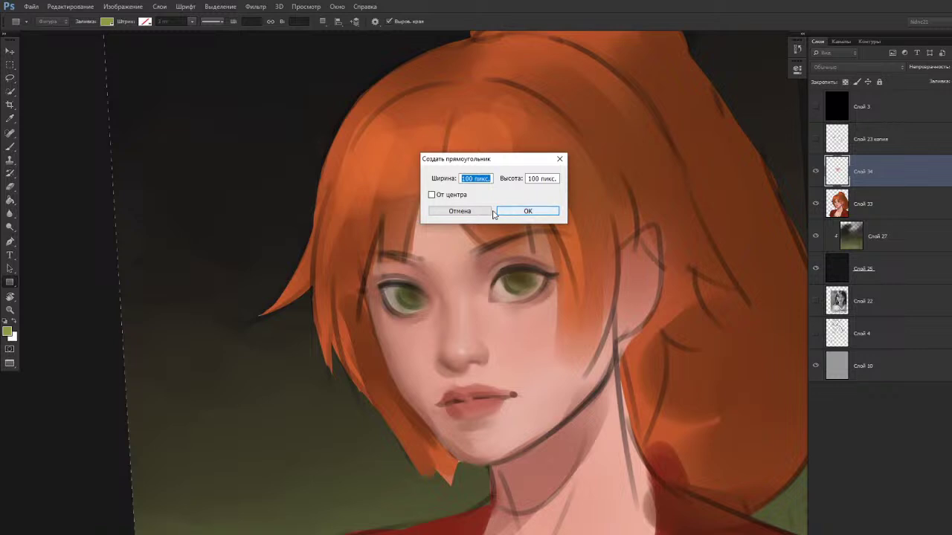
{"action": "key", "text": "Escape"}
Brighten the iris with the yellow-green, undo the stray stroke, and sample darker tones from the iris and upper lash line for the pupil.
{"action": "key", "text": "b"}
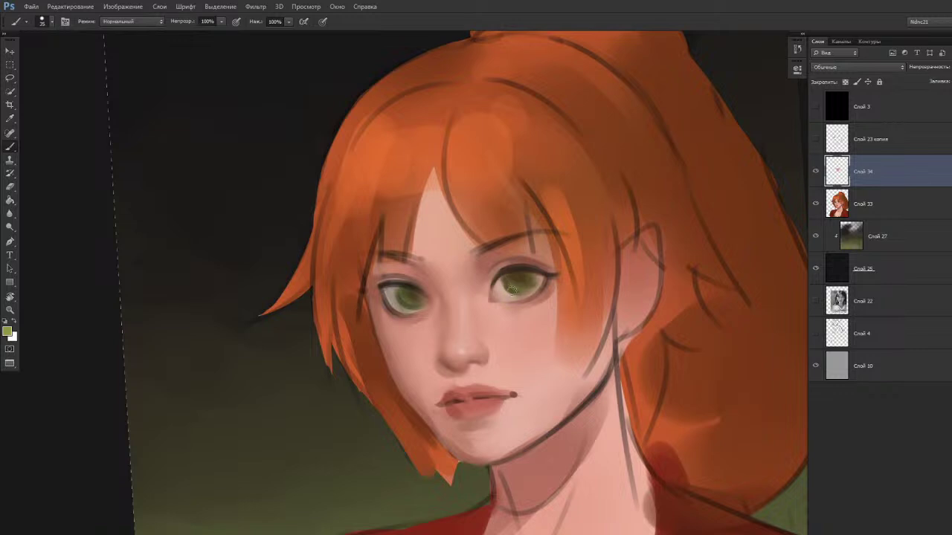
{"action": "mouse_move", "coordinate": [511, 287]}
{"action": "left_mouse_down"}
{"action": "mouse_move", "coordinate": [519, 294]}
{"action": "mouse_move", "coordinate": [522, 280]}
{"action": "mouse_move", "coordinate": [510, 283]}
{"action": "left_mouse_up"}
{"action": "key", "text": "ctrl+z"}
{"action": "left_click", "coordinate": [518, 277], "text": "alt"}
{"action": "left_click", "coordinate": [518, 267], "text": "alt"}
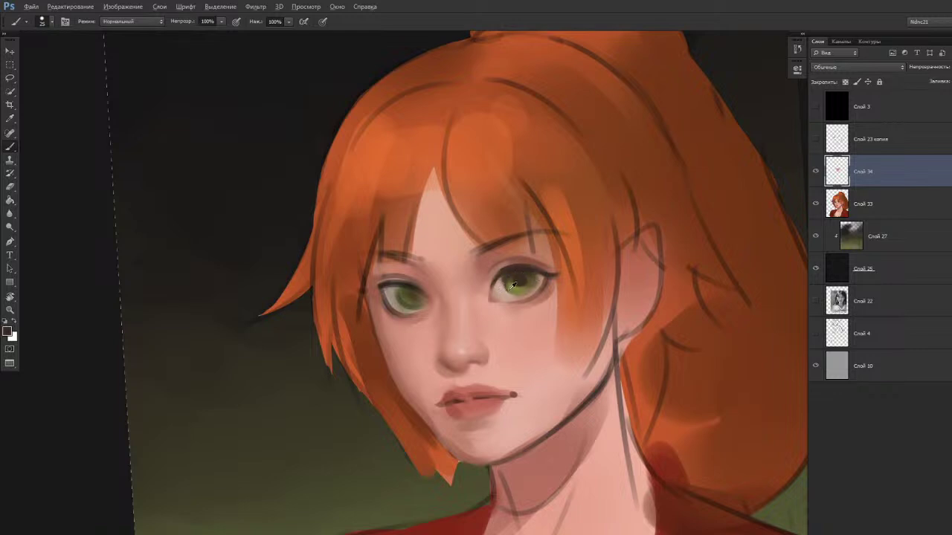
Define the pupil, iris edge and light reflection by alternating sampled eye-white and dark lash tones with a small brush.
{"action": "key", "text": "shift+b"}
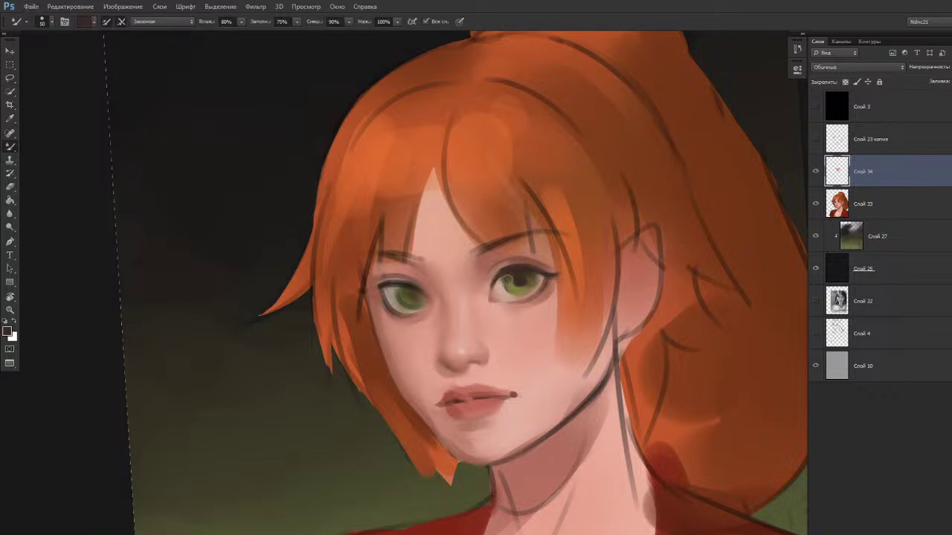
{"action": "key", "text": "shift+b"}
{"action": "left_click", "coordinate": [503, 282], "text": "alt"}
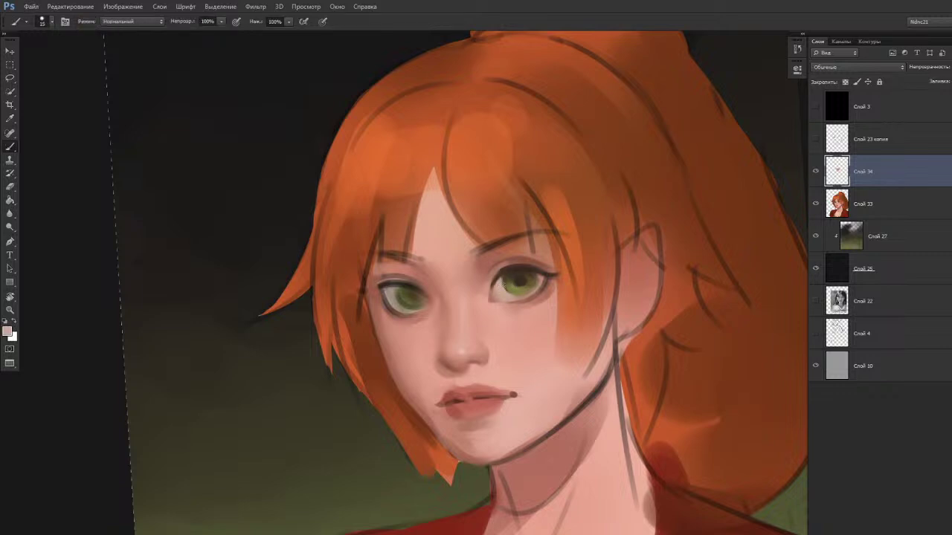
{"action": "left_click", "coordinate": [512, 274], "text": "alt"}
{"action": "left_click", "coordinate": [500, 283], "text": "alt"}
{"action": "left_click", "coordinate": [533, 275], "text": "alt"}
Blend the outer side of the iris with the Mixer Brush and return to the regular Brush.
{"action": "key", "text": "shift+b"}
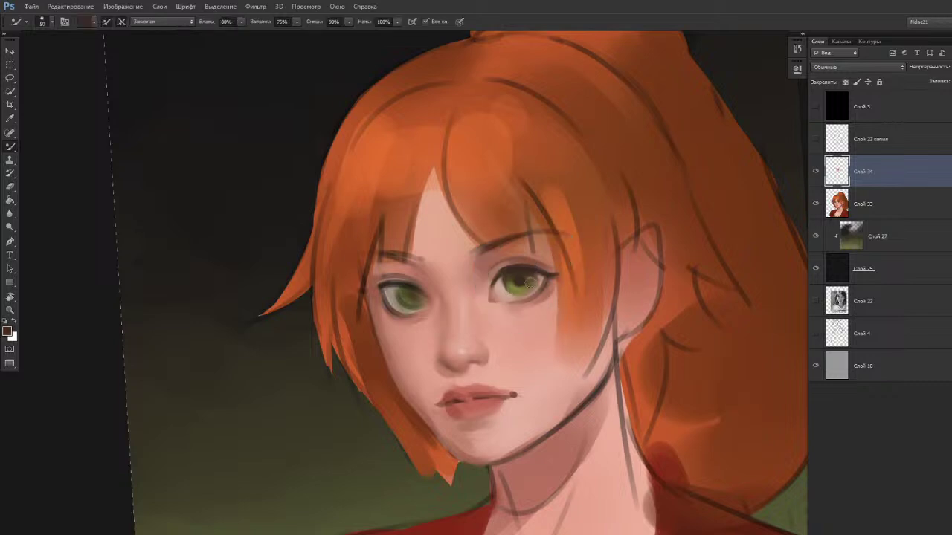
{"action": "left_click_drag", "start_coordinate": [530, 280], "coordinate": [526, 287]}
{"action": "key", "text": "shift+b"}
Mix a darker muted brown from the eye-white tone and deepen the eye's outer corner with a sampled lash color.
{"action": "left_click", "coordinate": [500, 293], "text": "alt"}
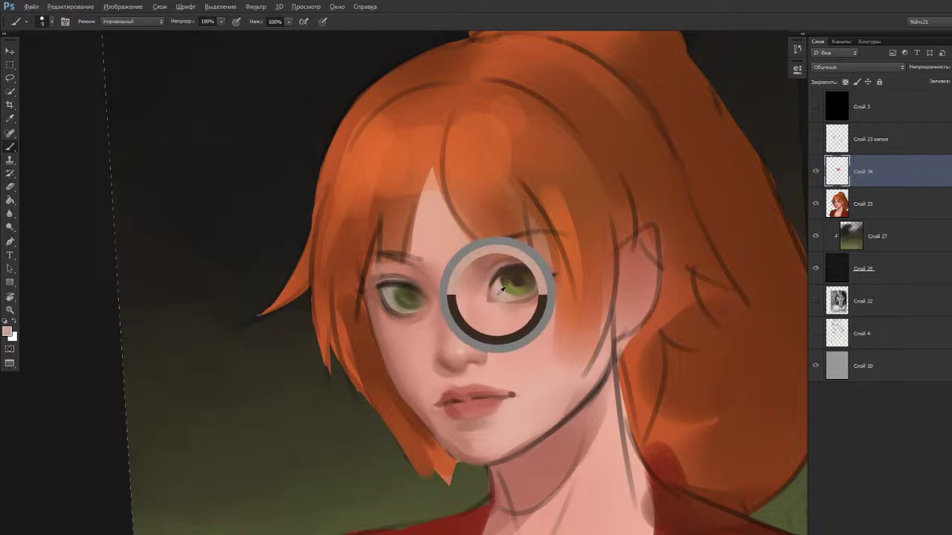
{"action": "key", "text": "n"}
{"action": "left_click", "coordinate": [561, 153]}
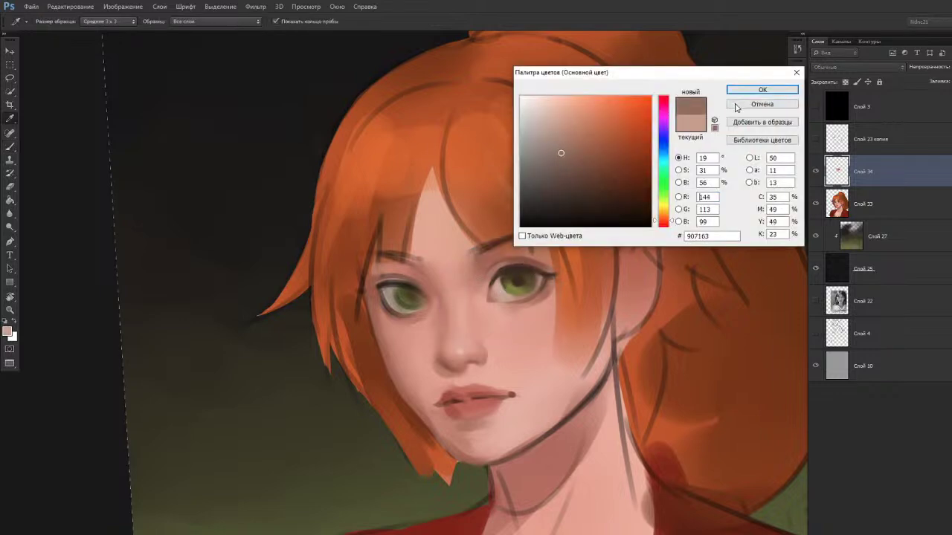
{"action": "left_click", "coordinate": [662, 221]}
{"action": "left_click", "coordinate": [762, 89]}
{"action": "left_click", "coordinate": [536, 269], "text": "alt"}
{"action": "left_click_drag", "start_coordinate": [538, 291], "coordinate": [547, 277]}
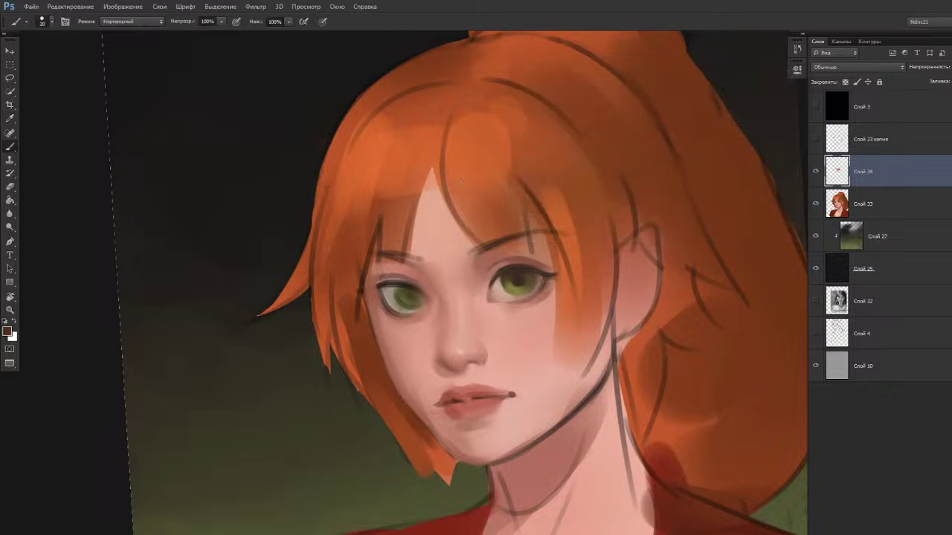
Touch up the iris and lower eye-white with sampled tones, and mix a less saturated dark brown for the pupil.
{"action": "left_click", "coordinate": [520, 284], "text": "alt"}
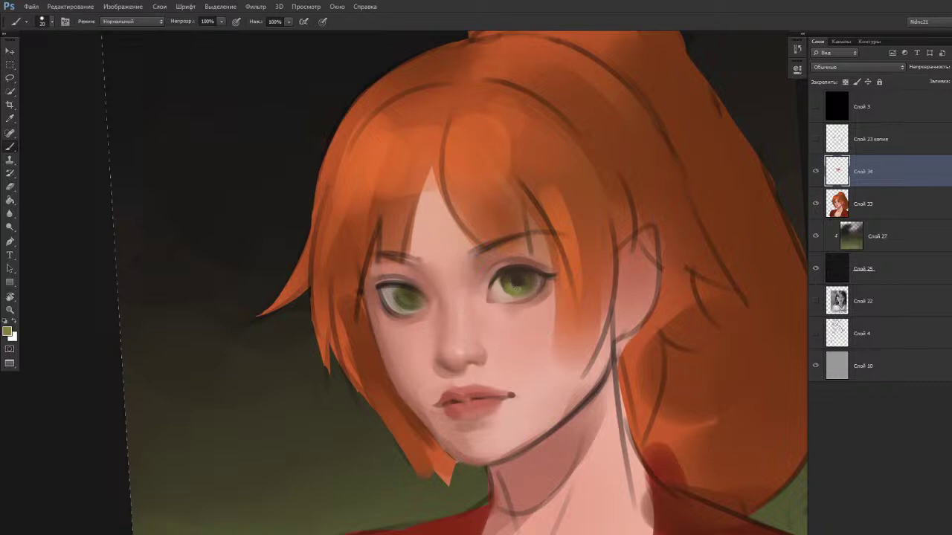
{"action": "left_click", "coordinate": [508, 296], "text": "alt"}
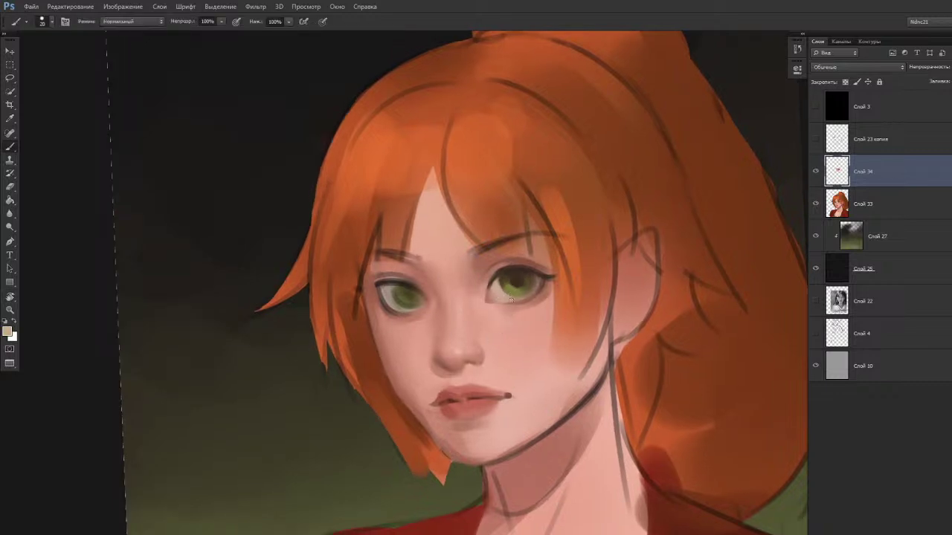
{"action": "left_click", "coordinate": [522, 277], "text": "alt"}
{"action": "key", "text": "n"}
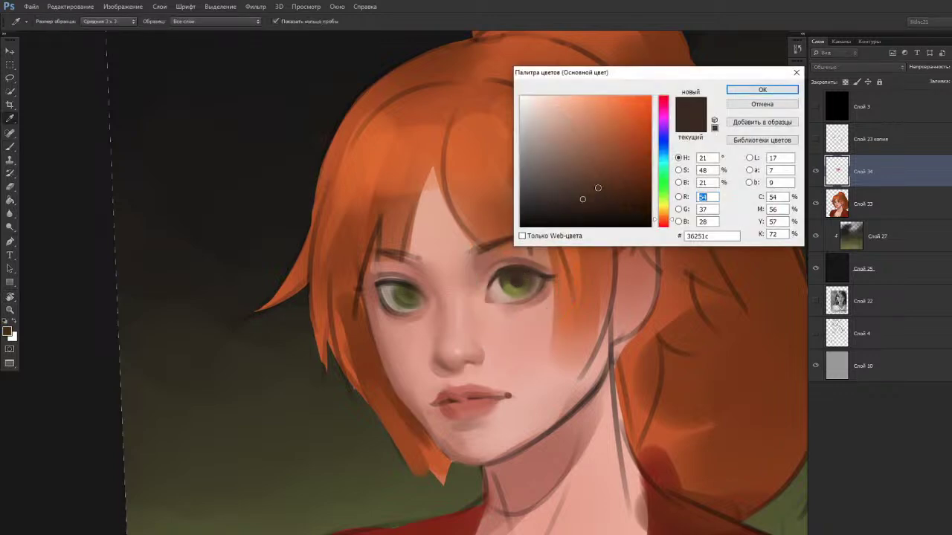
{"action": "left_click", "coordinate": [581, 186]}
{"action": "left_click_drag", "start_coordinate": [581, 186], "coordinate": [570, 190]}
{"action": "left_click", "coordinate": [661, 220]}
{"action": "left_click", "coordinate": [762, 89]}
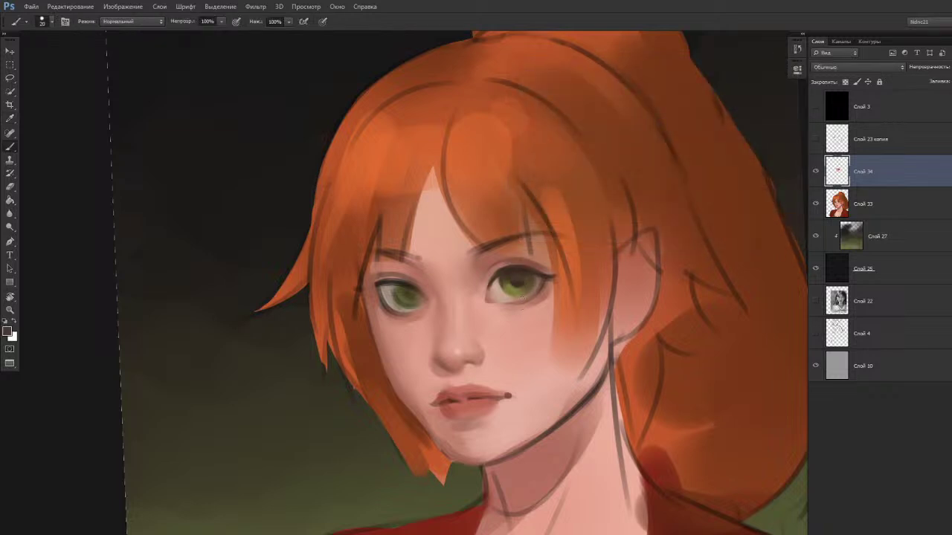
Rework the pupil and surrounding iris with sampled tones, and switch to the Mixer Brush for blending.
{"action": "left_click", "coordinate": [525, 287], "text": "alt"}
{"action": "left_click", "coordinate": [518, 284], "text": "alt"}
{"action": "key", "text": "shift+b"}
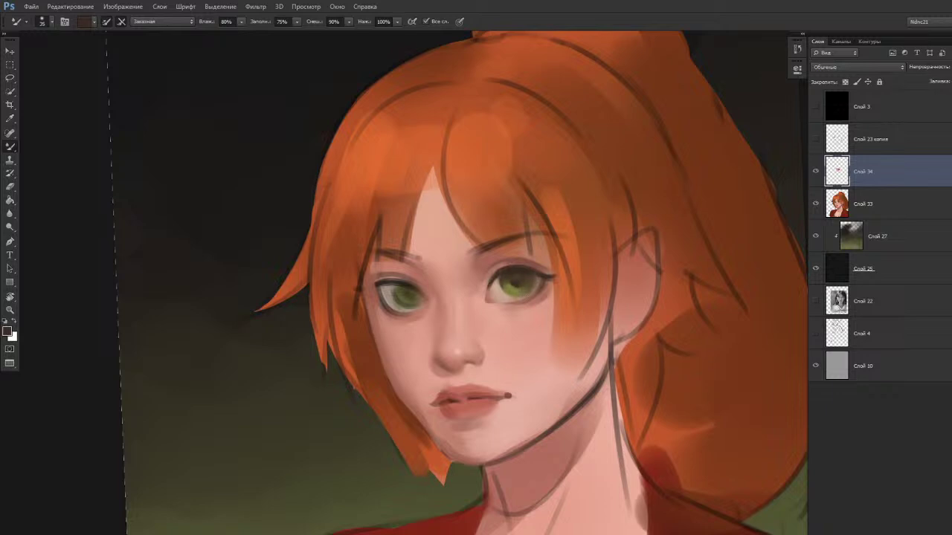
Rotate the canvas slightly and touch up the lower lid with the skin tone sampled beneath the eye.
{"action": "key", "text": "r"}
{"action": "left_click_drag", "start_coordinate": [467, 360], "coordinate": [483, 358]}
{"action": "key", "text": "b"}
{"action": "left_click", "coordinate": [509, 306], "text": "alt"}
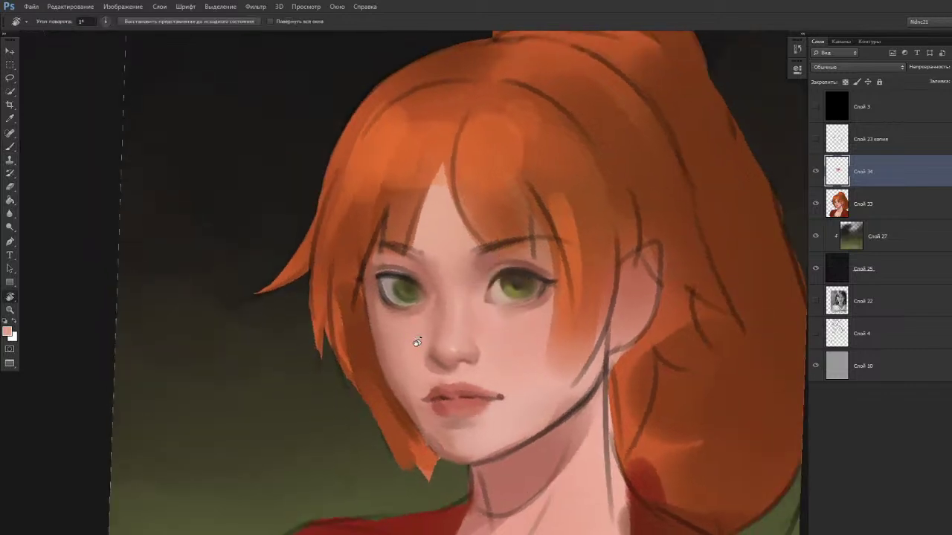
Mix a darker, less saturated red-brown foreground color from the tone sampled at the eye's outer corner.
{"action": "left_click", "coordinate": [542, 279], "text": "alt"}
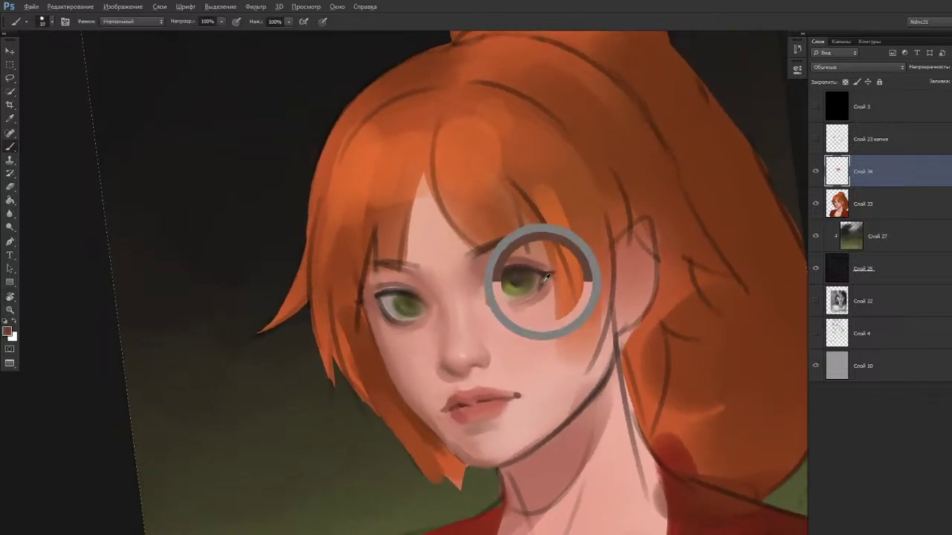
{"action": "key", "text": "n"}
{"action": "left_click", "coordinate": [601, 188]}
{"action": "left_click_drag", "start_coordinate": [601, 189], "coordinate": [594, 185]}
{"action": "left_click", "coordinate": [664, 221]}
{"action": "left_click", "coordinate": [663, 224]}
{"action": "left_click", "coordinate": [662, 223]}
{"action": "left_click", "coordinate": [743, 90]}
Rotate the canvas to suit the stroke direction and refine the lash line at the outer corner with the red-brown.
{"action": "key", "text": "r"}
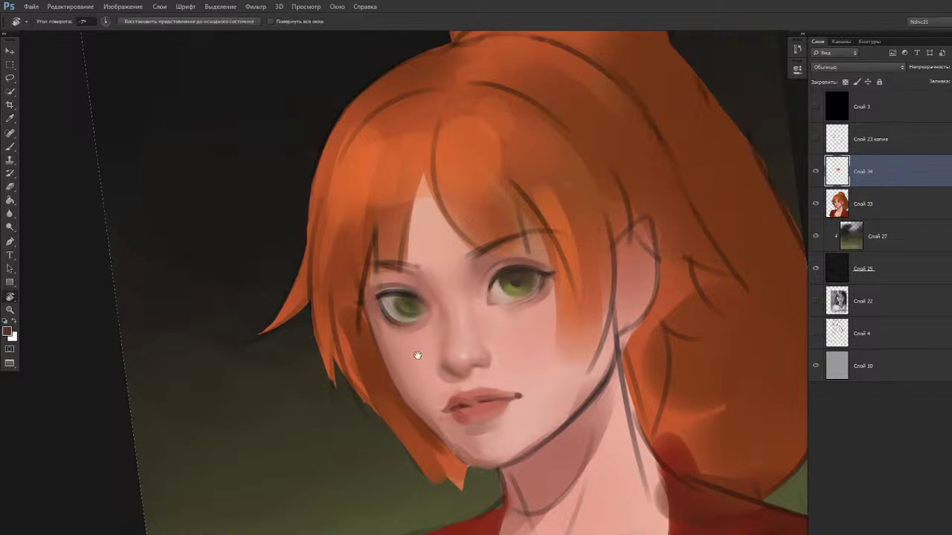
{"action": "left_click_drag", "start_coordinate": [402, 380], "coordinate": [407, 381]}
{"action": "key", "text": "b"}
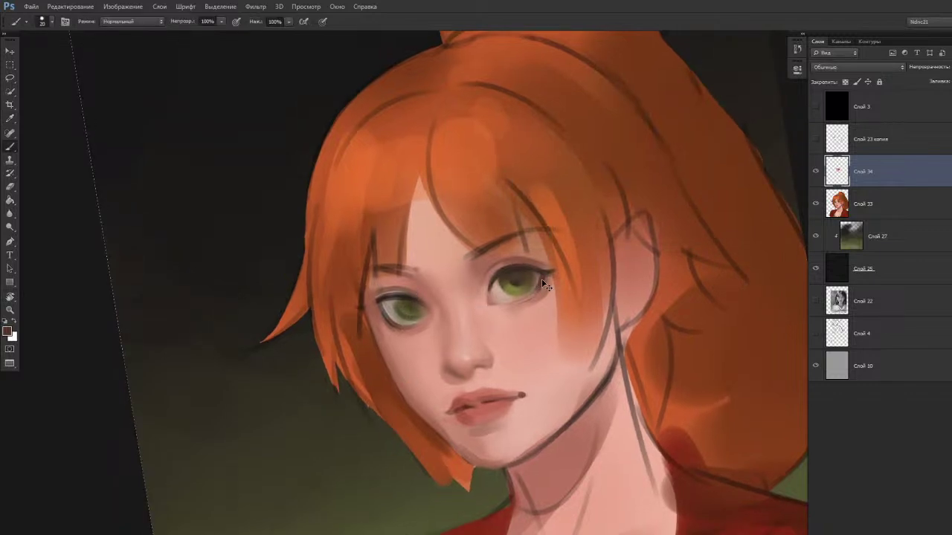
{"action": "key", "text": "r"}
{"action": "left_click_drag", "start_coordinate": [511, 367], "coordinate": [497, 381]}
{"action": "key", "text": "b"}
Mix a dark, muted reddish brown from the sampled upper lash tone and strengthen the upper lash line.
{"action": "left_click", "coordinate": [520, 270], "text": "alt"}
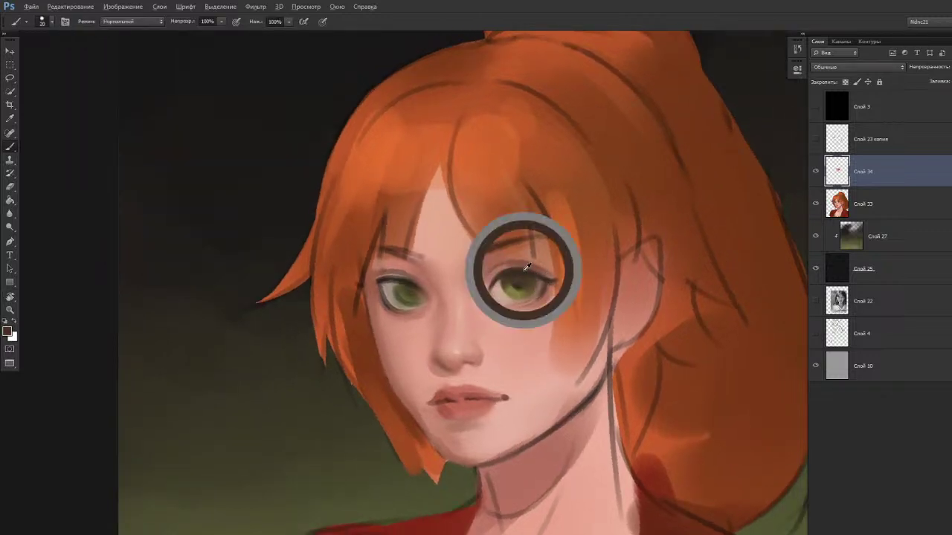
{"action": "key", "text": "n"}
{"action": "left_click_drag", "start_coordinate": [614, 205], "coordinate": [593, 202]}
{"action": "left_click_drag", "start_coordinate": [661, 220], "coordinate": [662, 224]}
{"action": "left_click", "coordinate": [764, 91]}
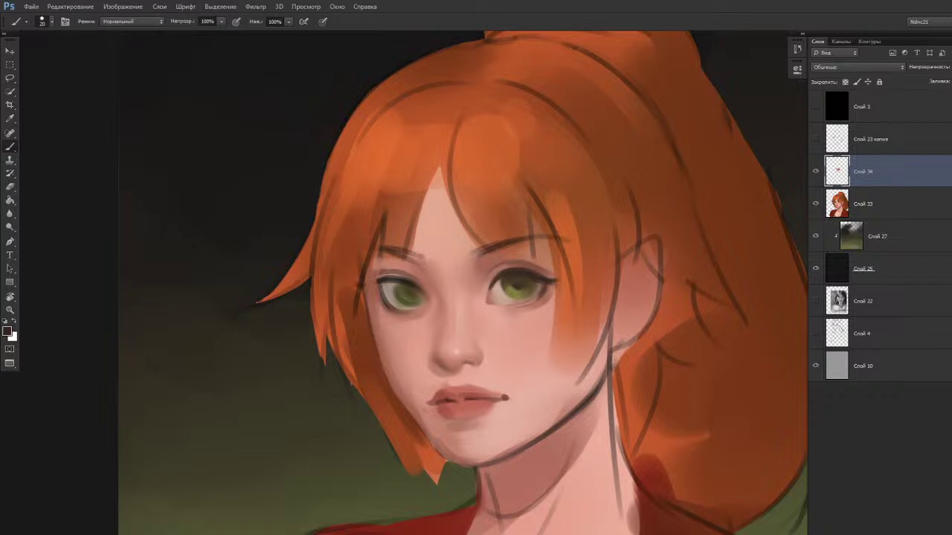
{"action": "key", "text": "r"}
{"action": "left_click_drag", "start_coordinate": [379, 252], "coordinate": [366, 342]}
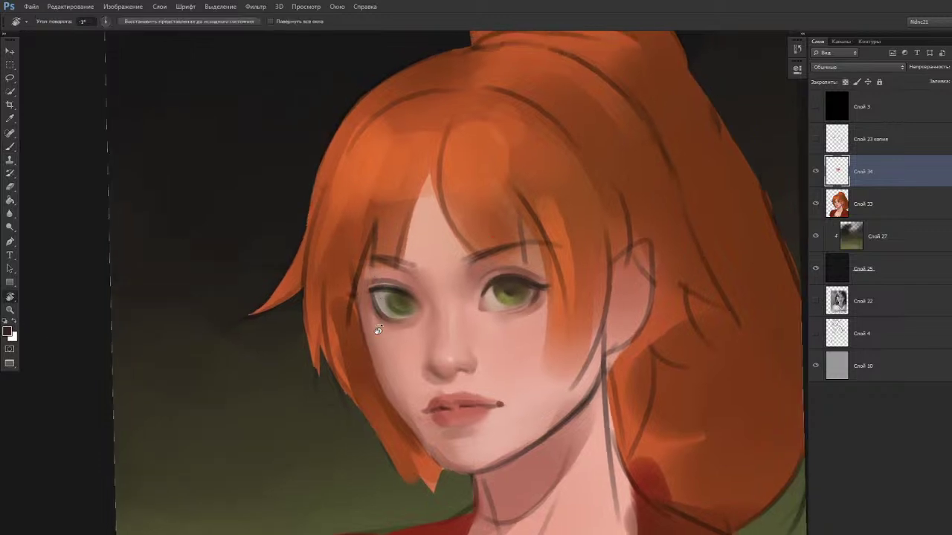
{"action": "left_click_drag", "start_coordinate": [412, 364], "coordinate": [436, 343]}
{"action": "key", "text": "b"}
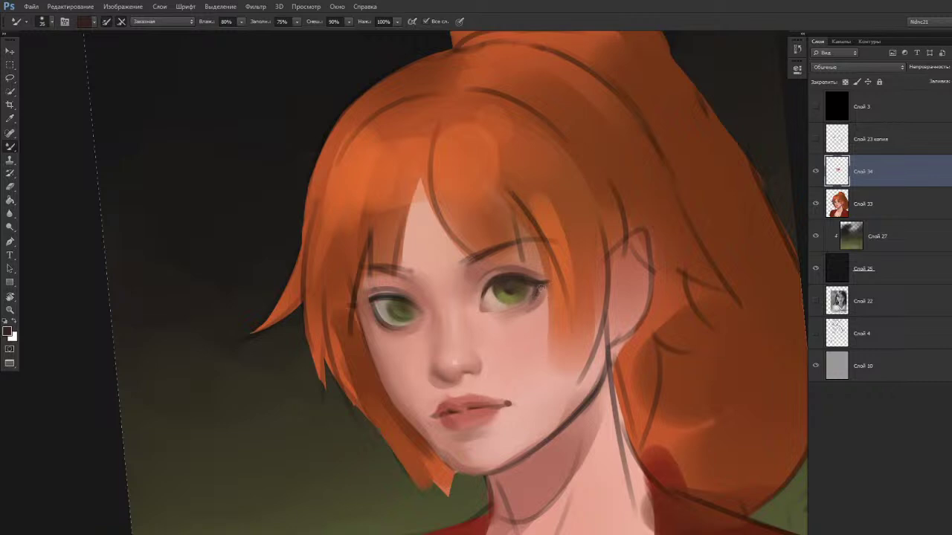
{"action": "key", "text": "r"}
{"action": "left_click_drag", "start_coordinate": [521, 368], "coordinate": [509, 364]}
{"action": "key", "text": "b"}
Sample the green iris tones of the right-hand eye and blend the iris's lower part with the Mixer Brush.
{"action": "left_click", "coordinate": [514, 294], "text": "alt"}
{"action": "key", "text": "r"}
{"action": "key", "text": "b"}
{"action": "left_click", "coordinate": [518, 294], "text": "alt"}
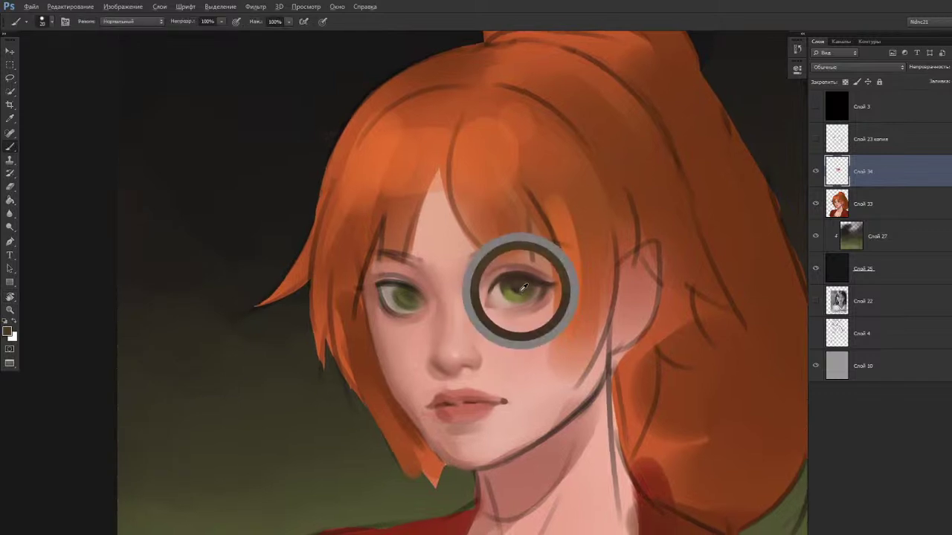
{"action": "key", "text": "shift+b"}
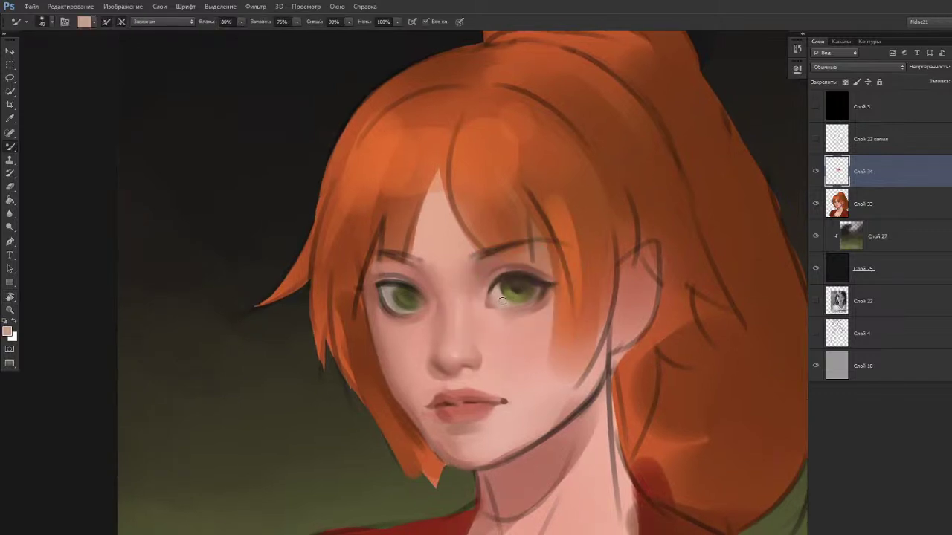
{"action": "left_click_drag", "start_coordinate": [501, 294], "coordinate": [527, 291]}
{"action": "key", "text": "shift+b"}
{"action": "left_click", "coordinate": [511, 274], "text": "alt"}
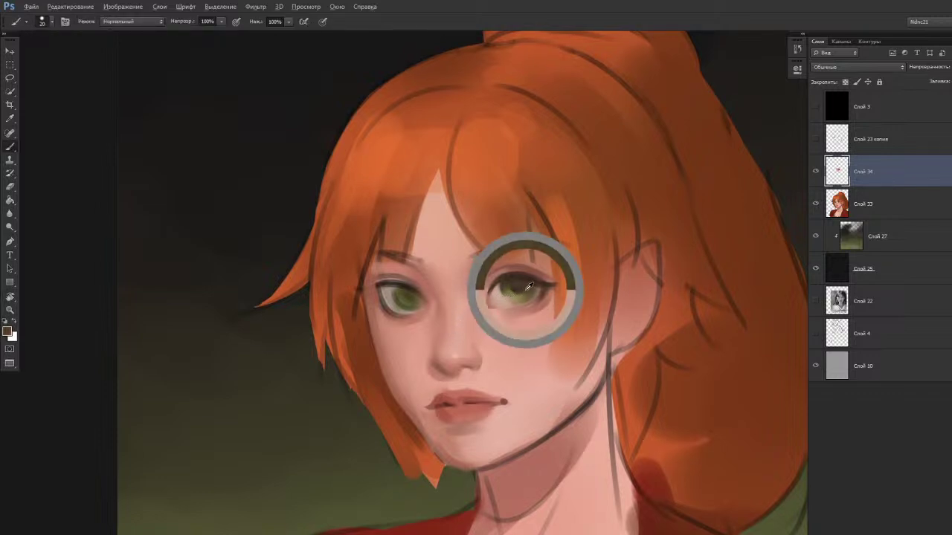
{"action": "left_click", "coordinate": [533, 290], "text": "alt"}
{"action": "key", "text": "n"}
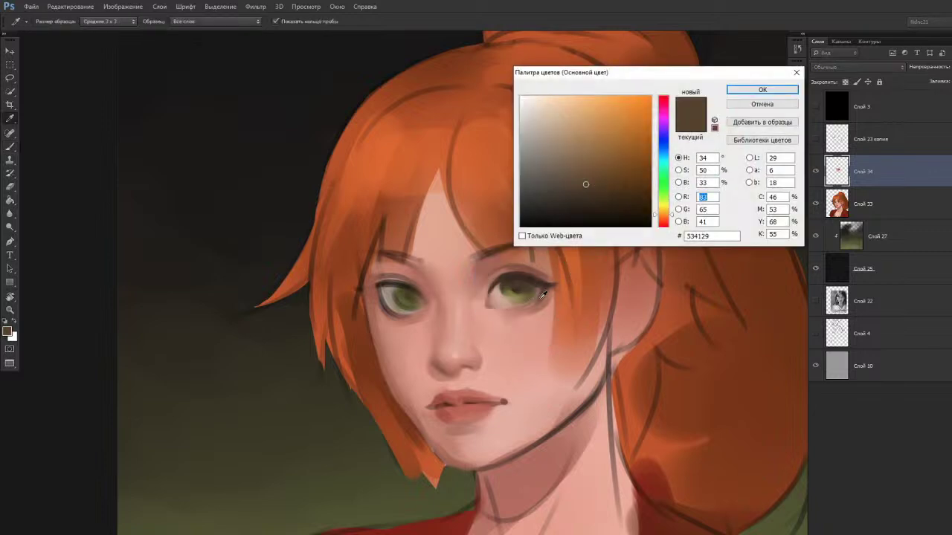
{"action": "left_click", "coordinate": [664, 207]}
{"action": "left_click_drag", "start_coordinate": [664, 209], "coordinate": [664, 211]}
{"action": "left_click", "coordinate": [538, 282]}
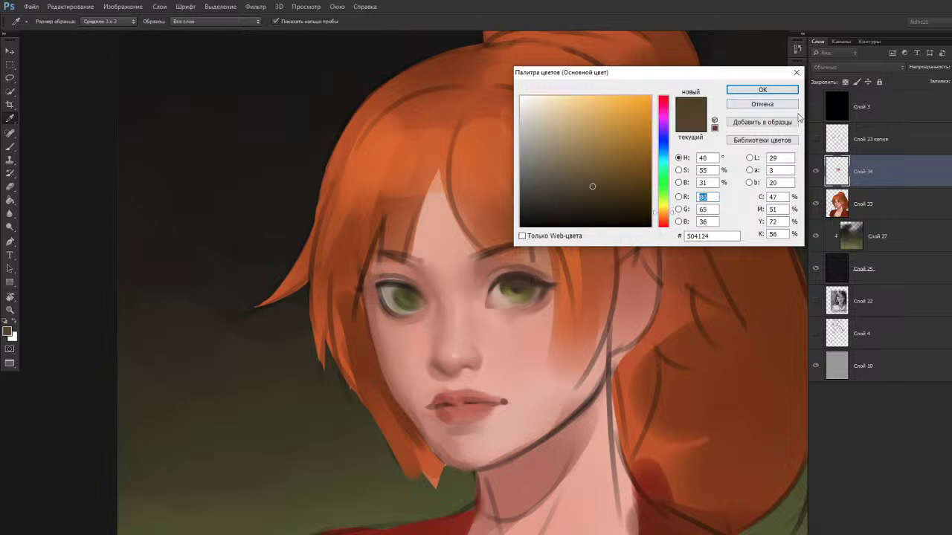
Check the tonal values of the iris and lash area in grayscale using Слой 3, discarding the pending color change.
{"action": "left_click", "coordinate": [816, 107]}
{"action": "left_click", "coordinate": [530, 286]}
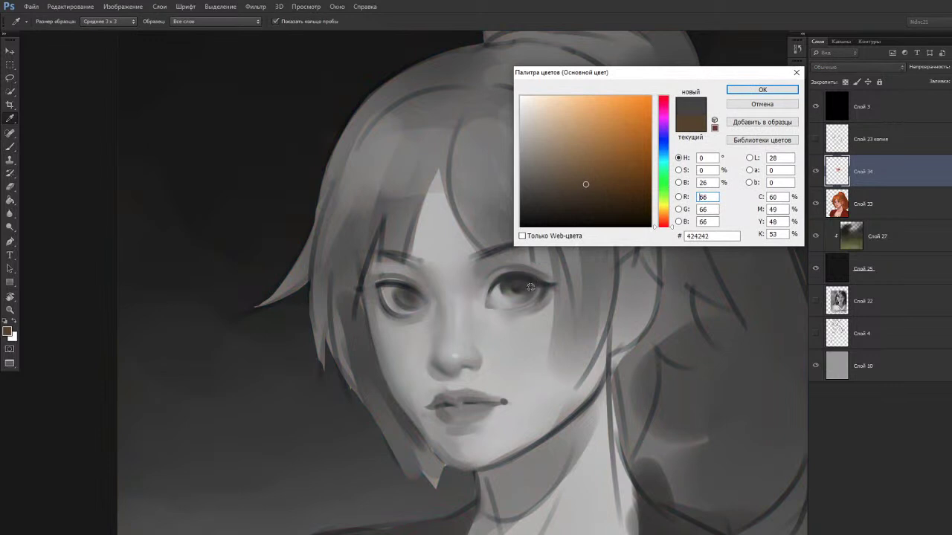
{"action": "left_click", "coordinate": [546, 285]}
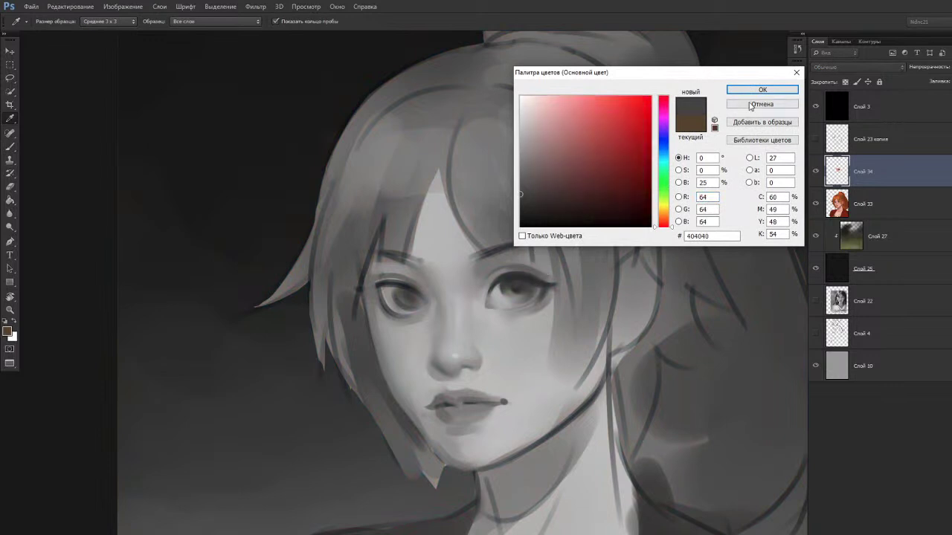
{"action": "left_click", "coordinate": [751, 104]}
{"action": "left_click", "coordinate": [816, 107]}
Mix a dark olive foreground color, #4e4610, from the tone sampled inside the iris.
{"action": "left_click", "coordinate": [526, 289], "text": "alt"}
{"action": "key", "text": "n"}
{"action": "left_click", "coordinate": [626, 186]}
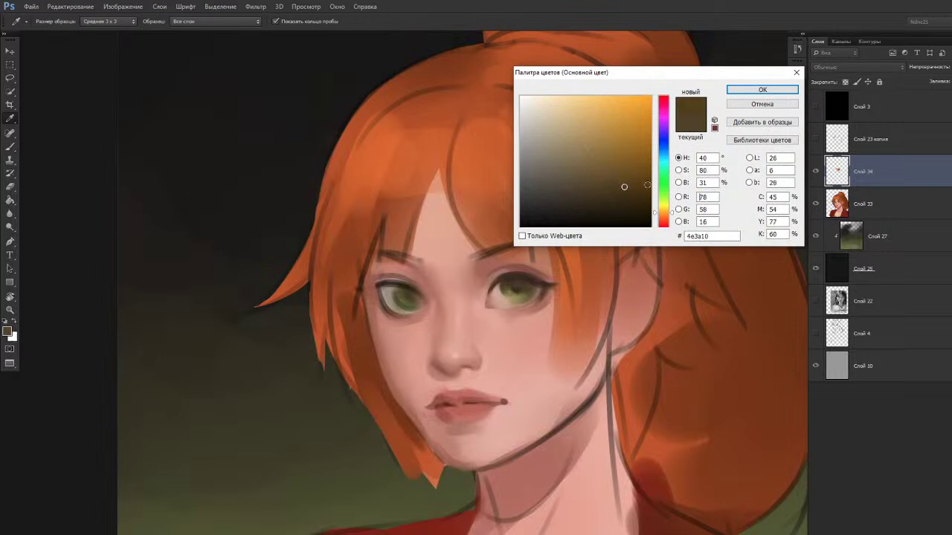
{"action": "left_click_drag", "start_coordinate": [666, 215], "coordinate": [664, 211]}
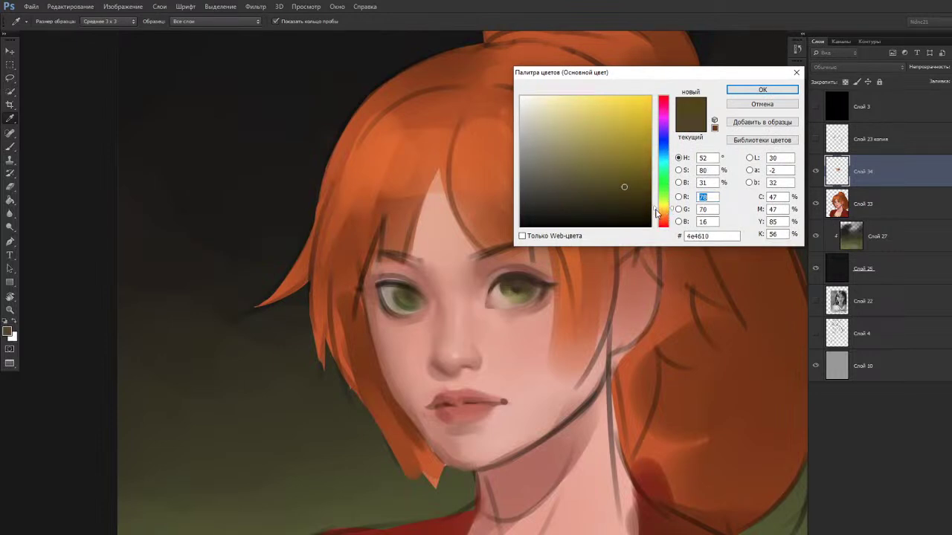
{"action": "left_click", "coordinate": [762, 89]}
{"action": "key", "text": "b"}
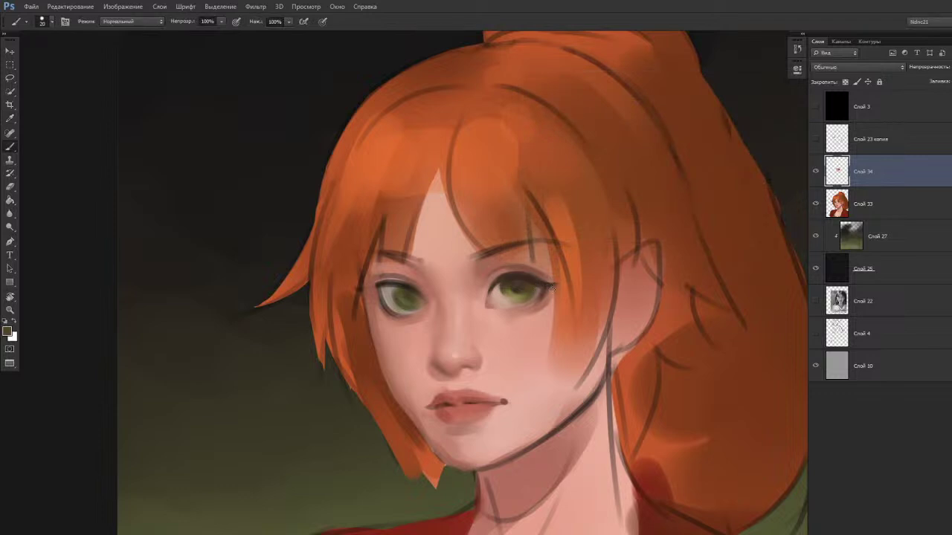
Raise the foreground olive's saturation and fine-tune its brightness for the iris shading.
{"action": "key", "text": "n"}
{"action": "left_click_drag", "start_coordinate": [630, 186], "coordinate": [640, 183]}
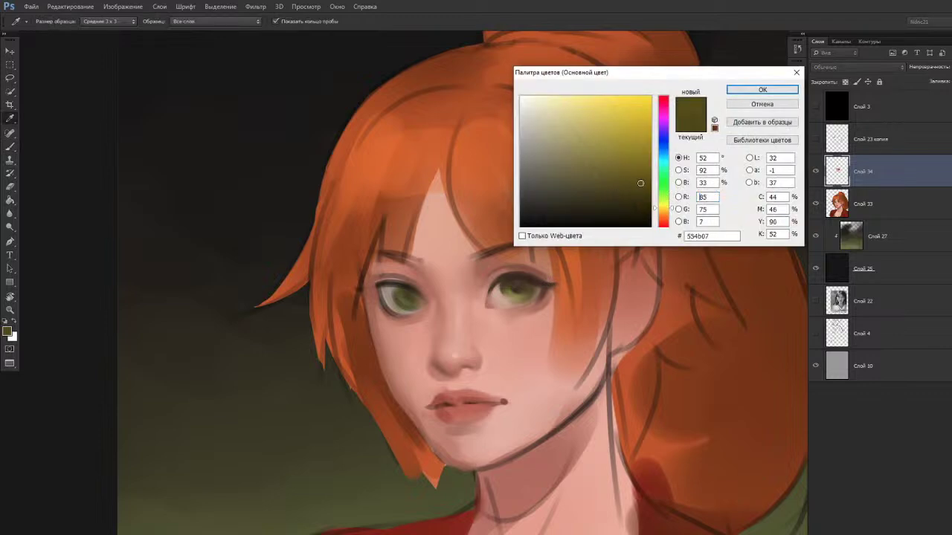
{"action": "left_click", "coordinate": [762, 89]}
{"action": "key", "text": "b"}
{"action": "key", "text": "n"}
{"action": "left_click", "coordinate": [644, 185]}
{"action": "left_click", "coordinate": [746, 89]}
{"action": "key", "text": "i"}
{"action": "left_click", "coordinate": [640, 188]}
{"action": "left_click", "coordinate": [762, 90]}
{"action": "key", "text": "b"}
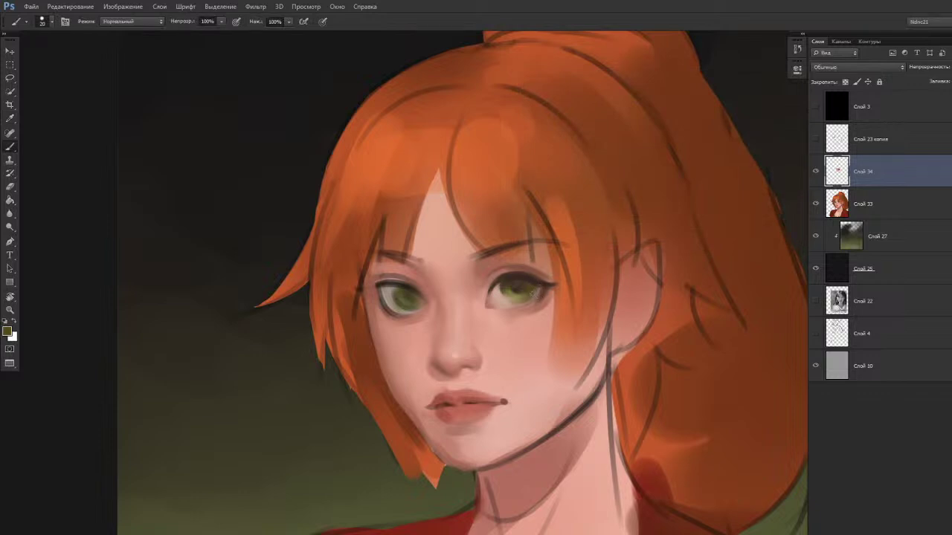
Examine the iris's tonal value in grayscale with Слой 3 and keep the current foreground color.
{"action": "key", "text": "shift+b"}
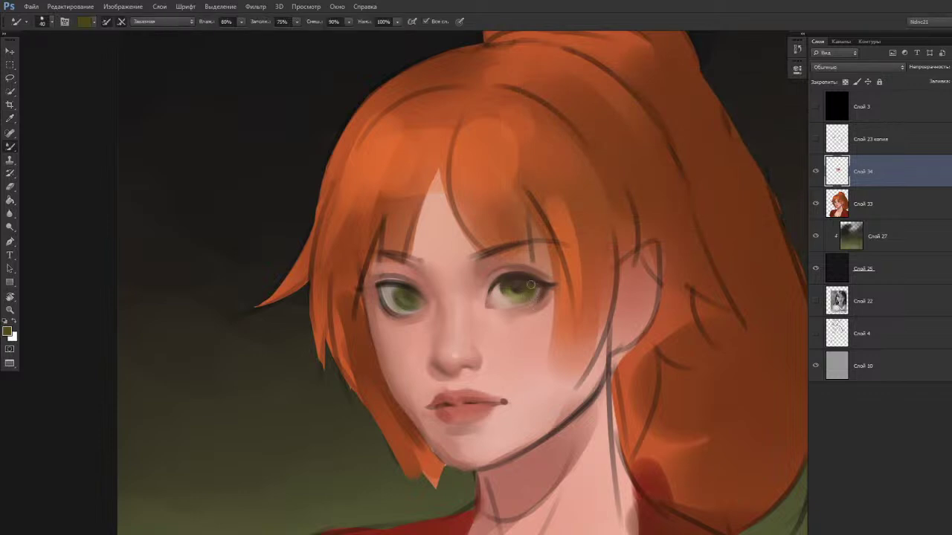
{"action": "left_click", "coordinate": [816, 106]}
{"action": "key", "text": "n"}
{"action": "left_click", "coordinate": [534, 290]}
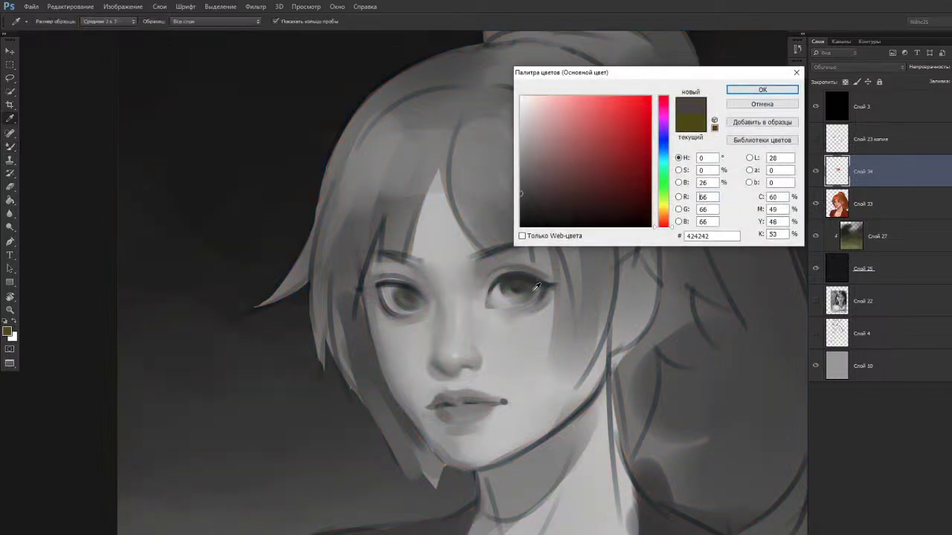
{"action": "left_click", "coordinate": [762, 104]}
{"action": "key", "text": "b"}
{"action": "left_click", "coordinate": [816, 106]}
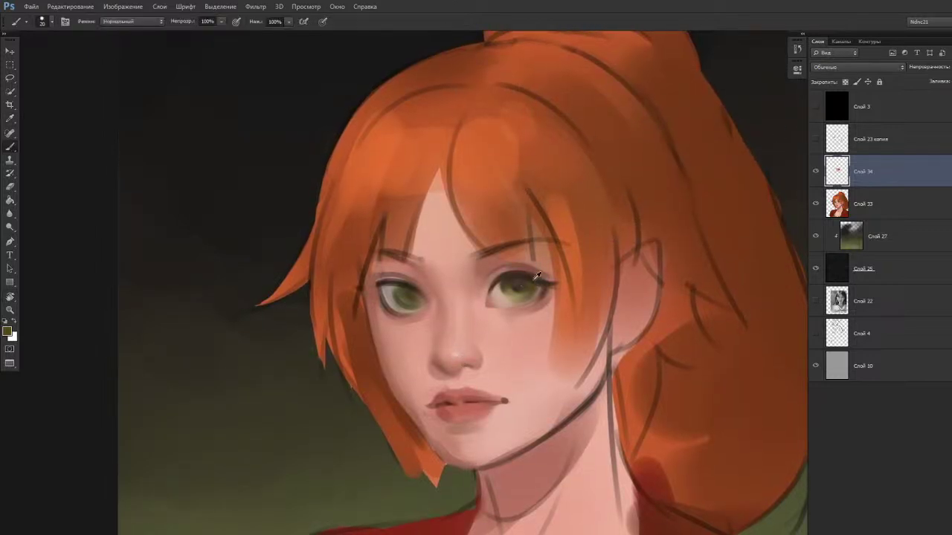
Sample the dark lash tone near the right-hand eye's outer corner and shrink the brush for fine lash work.
{"action": "left_click", "coordinate": [544, 283], "text": "alt"}
{"action": "left_click", "coordinate": [538, 281], "text": "alt"}
{"action": "key", "text": "bracketleft"}
{"action": "key", "text": "bracketleft"}
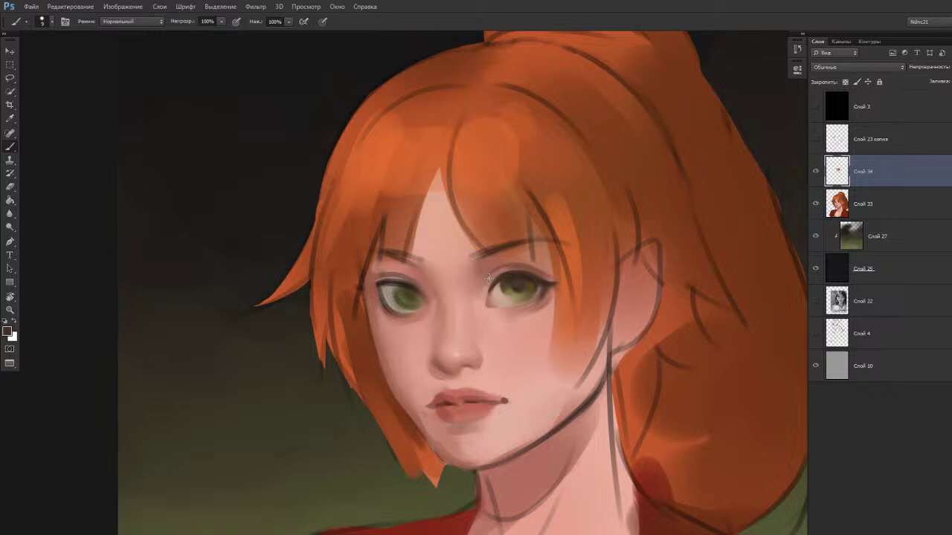
Add a new empty layer above Слой 34 for a color study beside the face.
{"action": "left_click_drag", "start_coordinate": [340, 364], "coordinate": [376, 386]}
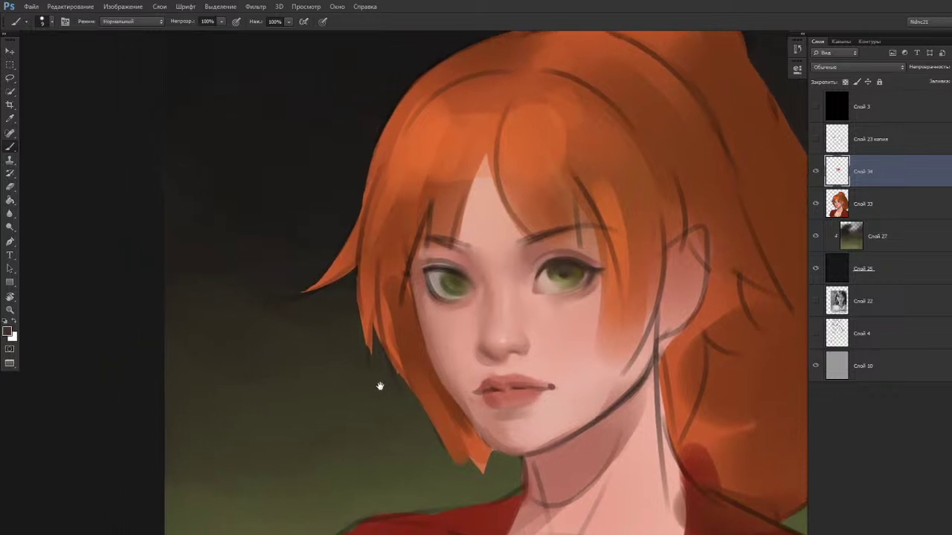
{"action": "left_click_drag", "start_coordinate": [274, 318], "coordinate": [331, 323]}
{"action": "key", "text": "ctrl+alt+shift+n"}
{"action": "left_click_drag", "start_coordinate": [358, 287], "coordinate": [410, 303]}
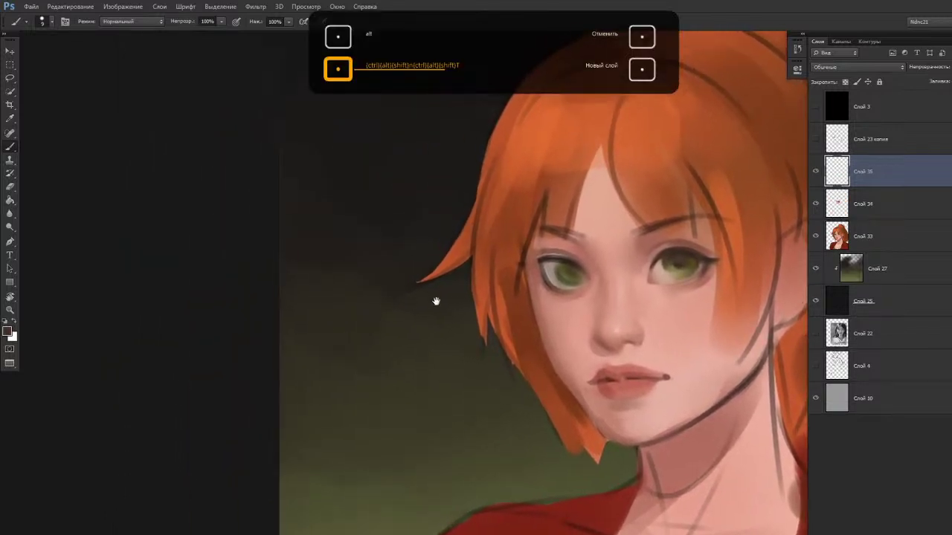
Sample the light skin tone beside the eye and paint a large pale swatch on the dark background with a much bigger brush.
{"action": "left_click", "coordinate": [644, 291], "text": "alt"}
{"action": "key", "text": "bracketright"}
{"action": "key", "text": "bracketright"}
{"action": "key", "text": "bracketright"}
{"action": "key", "text": "bracketright"}
{"action": "key", "text": "bracketright"}
{"action": "key", "text": "bracketright"}
{"action": "key", "text": "bracketright"}
{"action": "key", "text": "bracketright"}
{"action": "key", "text": "bracketright"}
{"action": "mouse_move", "coordinate": [358, 287]}
{"action": "left_mouse_down"}
{"action": "mouse_move", "coordinate": [348, 291]}
{"action": "mouse_move", "coordinate": [366, 300]}
{"action": "mouse_move", "coordinate": [338, 299]}
{"action": "mouse_move", "coordinate": [375, 300]}
{"action": "mouse_move", "coordinate": [356, 300]}
{"action": "left_mouse_up"}
{"action": "key", "text": "ctrl+z"}
{"action": "key", "text": "bracketright"}
{"action": "key", "text": "bracketright"}
{"action": "key", "text": "bracketright"}
{"action": "key", "text": "bracketright"}
{"action": "key", "text": "bracketright"}
{"action": "key", "text": "bracketright"}
Place a sampled green iris disc on the pale swatch and lighten its lower part with a smaller brush and a sampled iris tone.
{"action": "left_click", "coordinate": [692, 266], "text": "alt"}
{"action": "left_click", "coordinate": [679, 256], "text": "alt"}
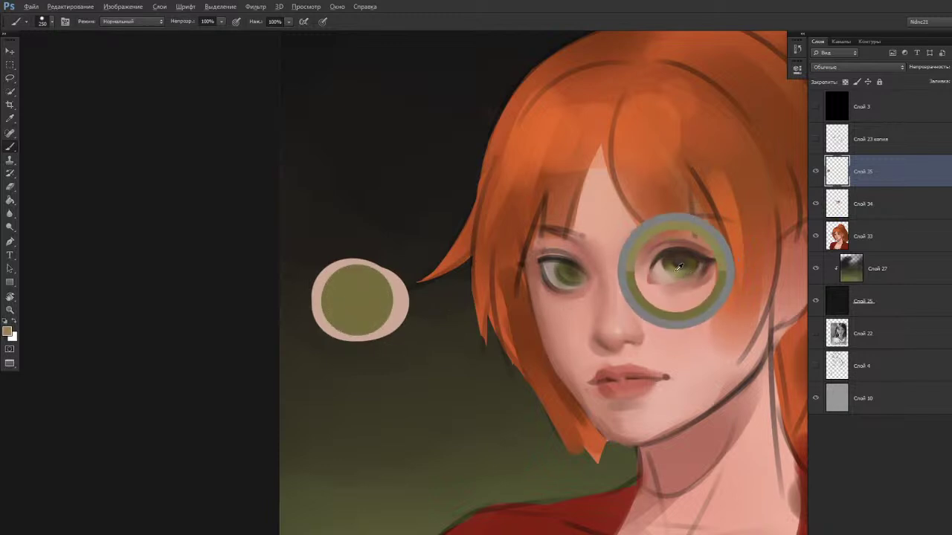
{"action": "key", "text": "bracketleft"}
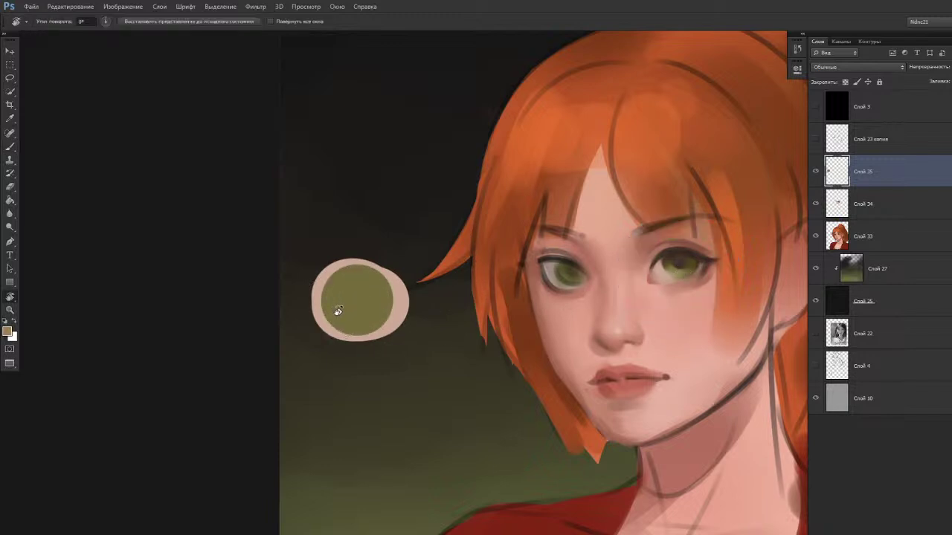
{"action": "key", "text": "bracketleft"}
{"action": "key", "text": "bracketleft"}
{"action": "key", "text": "bracketleft"}
{"action": "key", "text": "bracketleft"}
{"action": "key", "text": "bracketleft"}
{"action": "key", "text": "bracketleft"}
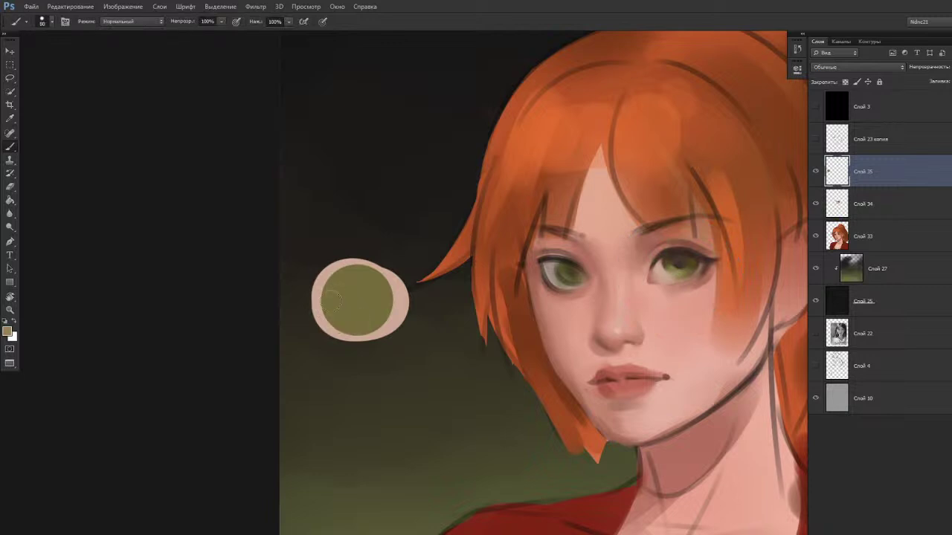
{"action": "mouse_move", "coordinate": [332, 311]}
{"action": "left_mouse_down"}
{"action": "mouse_move", "coordinate": [350, 305]}
{"action": "mouse_move", "coordinate": [339, 321]}
{"action": "left_mouse_up"}
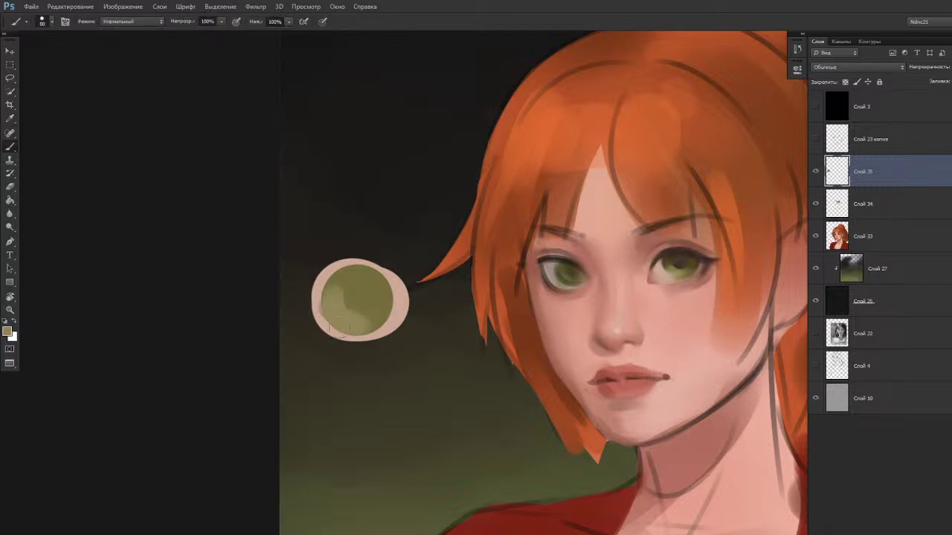
Shade the top of the iris disc with the dark brown sampled beneath the upper eyelid.
{"action": "left_click", "coordinate": [666, 258], "text": "alt"}
{"action": "mouse_move", "coordinate": [331, 287]}
{"action": "left_mouse_down"}
{"action": "mouse_move", "coordinate": [369, 266]}
{"action": "mouse_move", "coordinate": [362, 284]}
{"action": "mouse_move", "coordinate": [368, 275]}
{"action": "mouse_move", "coordinate": [340, 293]}
{"action": "mouse_move", "coordinate": [377, 300]}
{"action": "mouse_move", "coordinate": [406, 281]}
{"action": "mouse_move", "coordinate": [341, 272]}
{"action": "mouse_move", "coordinate": [400, 295]}
{"action": "mouse_move", "coordinate": [356, 276]}
{"action": "mouse_move", "coordinate": [374, 298]}
{"action": "mouse_move", "coordinate": [368, 286]}
{"action": "mouse_move", "coordinate": [395, 293]}
{"action": "left_mouse_up"}
{"action": "left_click", "coordinate": [641, 257], "text": "alt"}
{"action": "key", "text": "ctrl+z"}
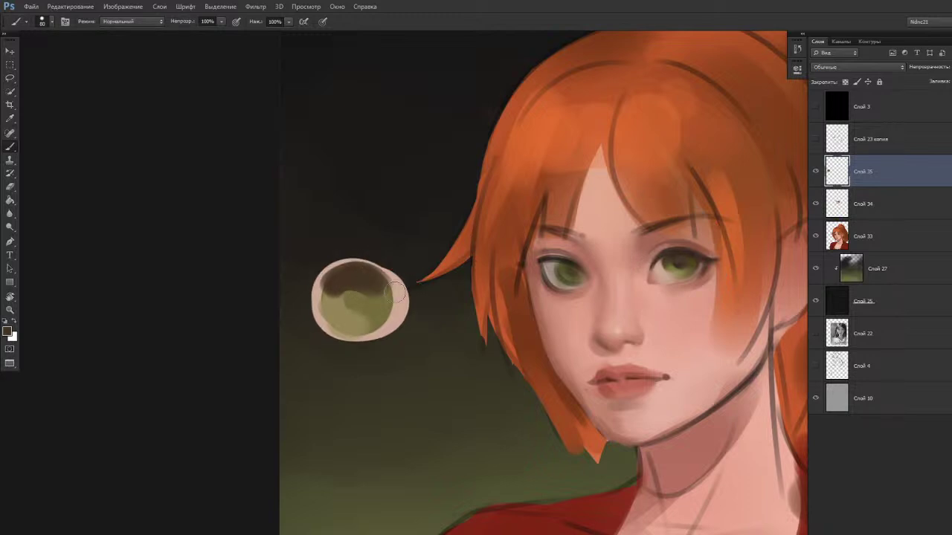
Mix a darker olive foreground color from the tone sampled on the iris disc.
{"action": "left_click", "coordinate": [688, 271], "text": "alt"}
{"action": "left_click", "coordinate": [370, 303], "text": "alt"}
{"action": "left_click", "coordinate": [376, 310], "text": "alt"}
{"action": "key", "text": "n"}
{"action": "left_click_drag", "start_coordinate": [593, 177], "coordinate": [618, 197]}
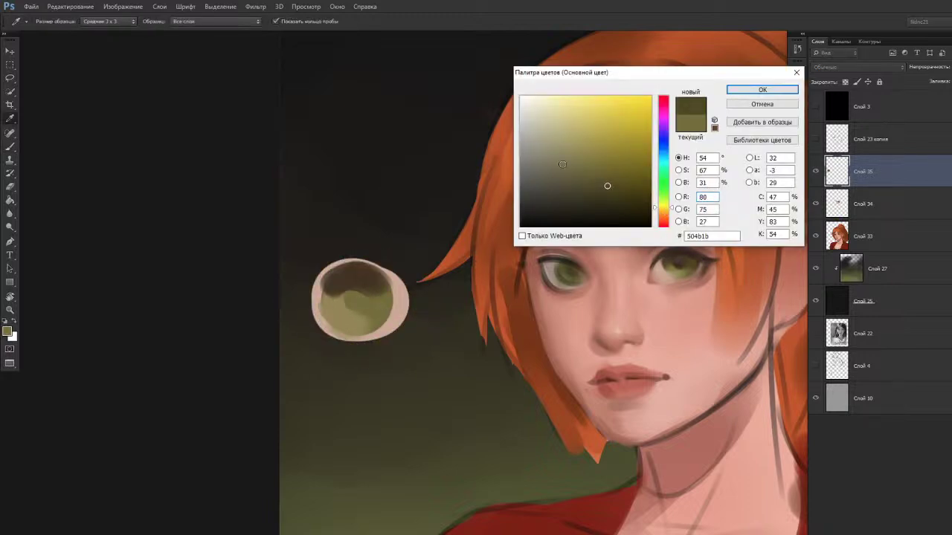
{"action": "left_click", "coordinate": [380, 296]}
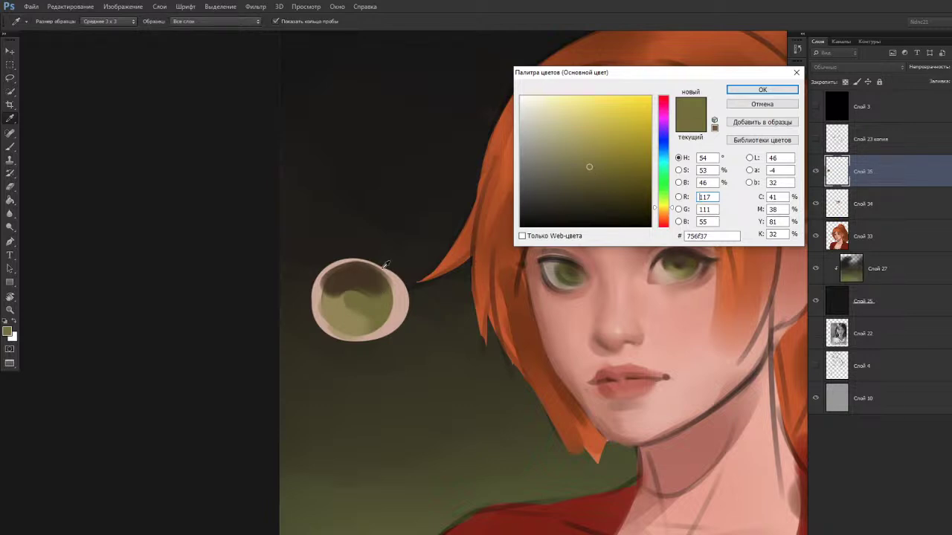
{"action": "left_click", "coordinate": [664, 211]}
{"action": "left_click_drag", "start_coordinate": [595, 175], "coordinate": [599, 185]}
{"action": "left_click", "coordinate": [745, 91]}
Try the dark olive as a shadow along the right-hand side of the iris disc.
{"action": "left_click_drag", "start_coordinate": [374, 299], "coordinate": [376, 326]}
{"action": "key", "text": "ctrl+z"}
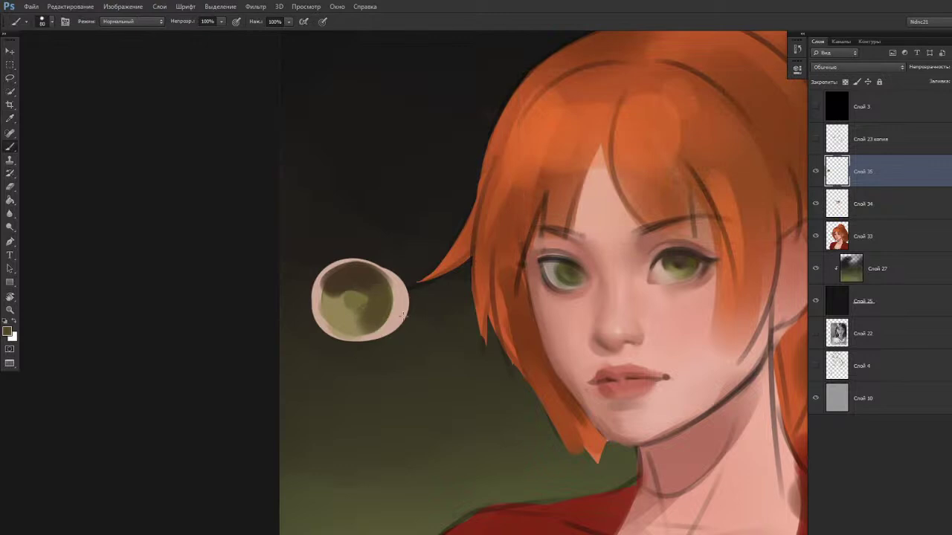
{"action": "mouse_move", "coordinate": [381, 304]}
{"action": "left_mouse_down"}
{"action": "mouse_move", "coordinate": [363, 316]}
{"action": "mouse_move", "coordinate": [378, 297]}
{"action": "mouse_move", "coordinate": [369, 307]}
{"action": "left_mouse_up"}
Mix a dark, saturated green, #46520c, from the disc's olive and paint it on the disc's lower right-hand side.
{"action": "left_click", "coordinate": [366, 304], "text": "alt"}
{"action": "key", "text": "n"}
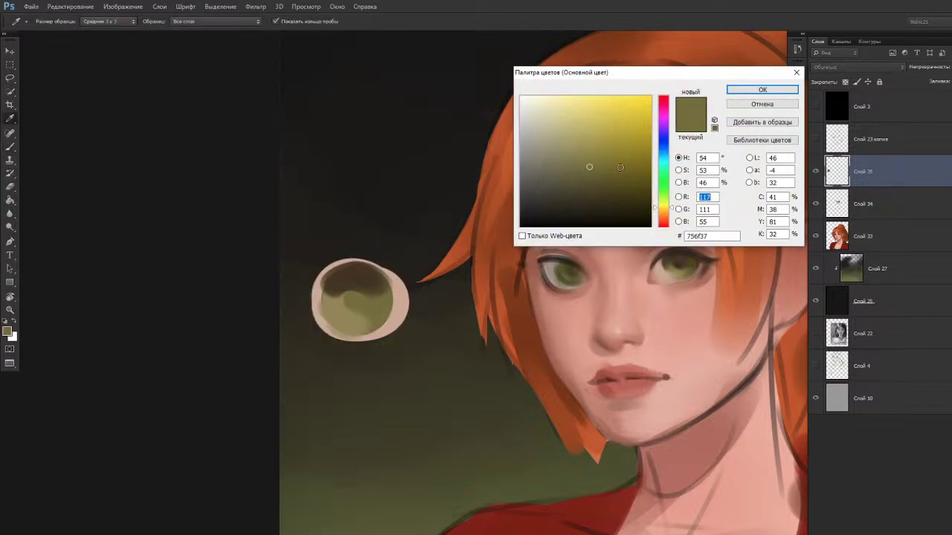
{"action": "left_click_drag", "start_coordinate": [661, 208], "coordinate": [662, 204]}
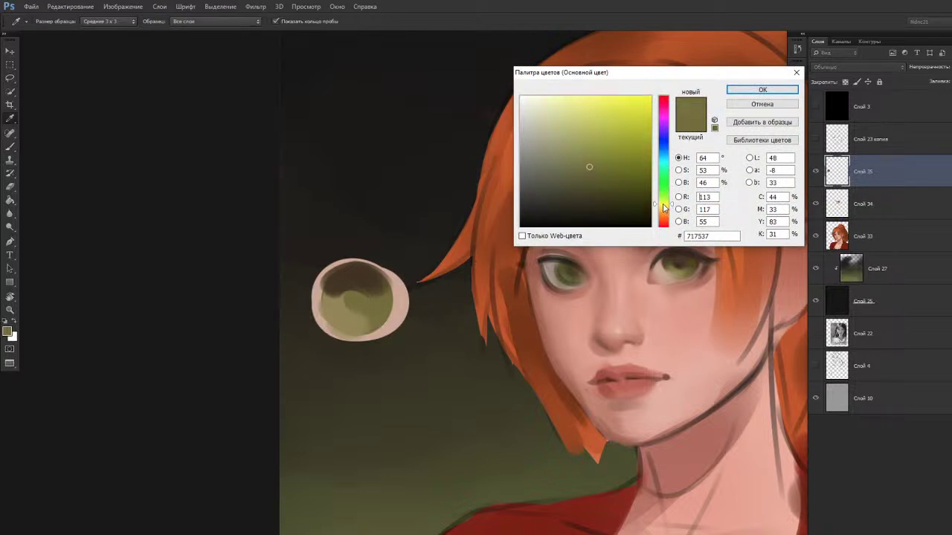
{"action": "mouse_move", "coordinate": [600, 171]}
{"action": "left_mouse_down"}
{"action": "mouse_move", "coordinate": [635, 178]}
{"action": "mouse_move", "coordinate": [589, 178]}
{"action": "mouse_move", "coordinate": [588, 170]}
{"action": "mouse_move", "coordinate": [633, 173]}
{"action": "left_mouse_up"}
{"action": "left_click", "coordinate": [371, 294]}
{"action": "left_click", "coordinate": [381, 297]}
{"action": "left_click_drag", "start_coordinate": [663, 207], "coordinate": [663, 204]}
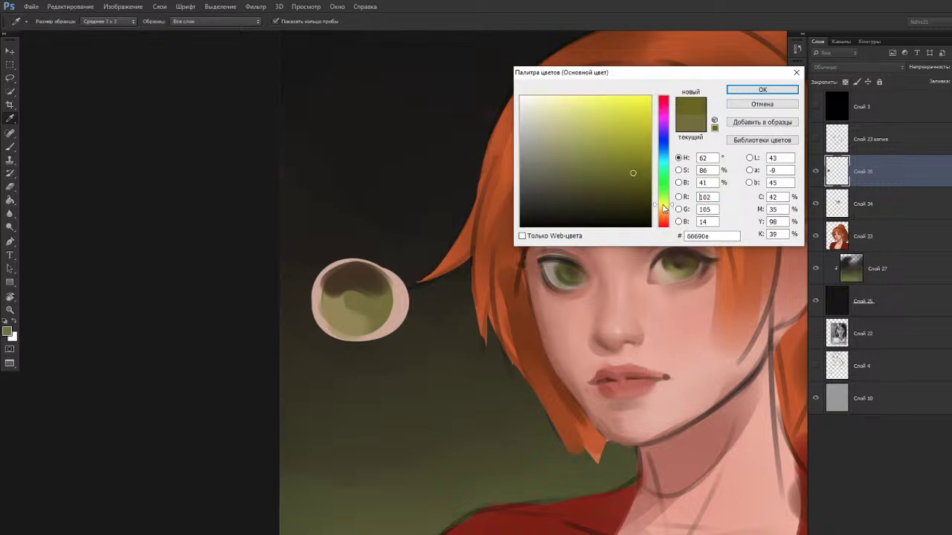
{"action": "left_click_drag", "start_coordinate": [633, 175], "coordinate": [664, 201]}
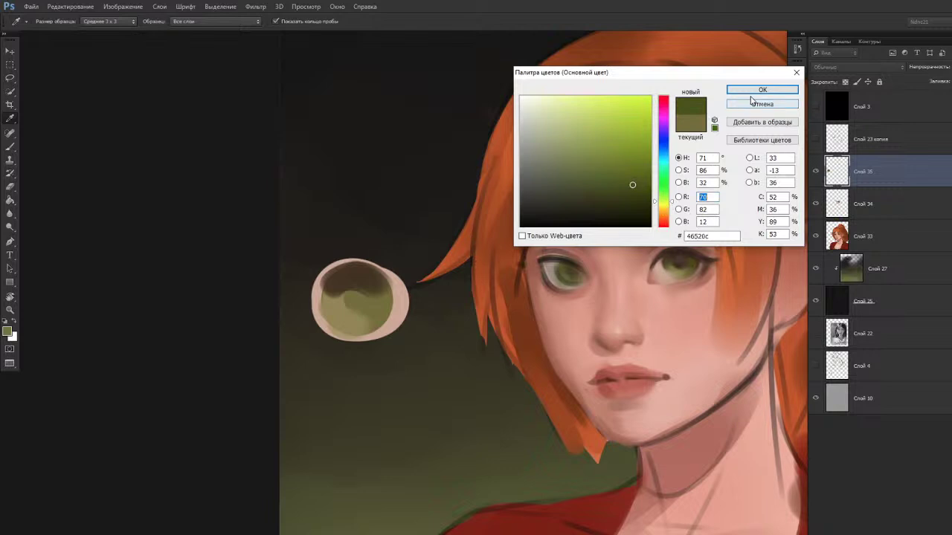
{"action": "left_click", "coordinate": [742, 90]}
{"action": "mouse_move", "coordinate": [383, 310]}
{"action": "left_mouse_down"}
{"action": "mouse_move", "coordinate": [376, 314]}
{"action": "mouse_move", "coordinate": [379, 302]}
{"action": "left_mouse_up"}
Compare the tonal values of the iris disc variants in grayscale through the edit history, and toggle the study layer's visibility.
{"action": "left_click", "coordinate": [816, 106]}
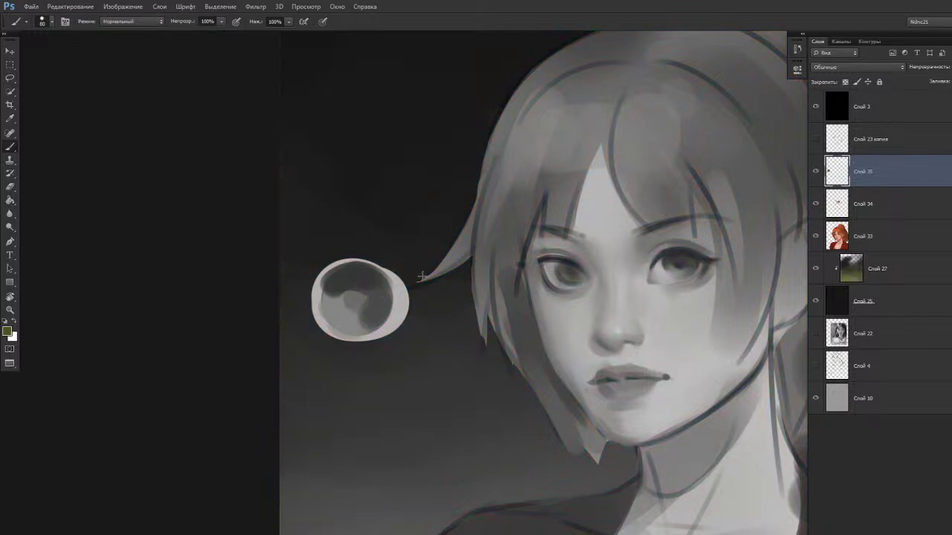
{"action": "key", "text": "ctrl+z"}
{"action": "key", "text": "ctrl+z"}
{"action": "key", "text": "ctrl+z"}
{"action": "key", "text": "ctrl+z"}
{"action": "key", "text": "ctrl+z"}
{"action": "key", "text": "ctrl+shift+z"}
{"action": "key", "text": "ctrl+shift+z"}
{"action": "key", "text": "ctrl+shift+z"}
{"action": "key", "text": "ctrl+shift+z"}
{"action": "key", "text": "ctrl+alt+z"}
{"action": "left_click", "coordinate": [816, 106]}
{"action": "left_click", "coordinate": [816, 171]}
{"action": "left_click", "coordinate": [815, 171]}
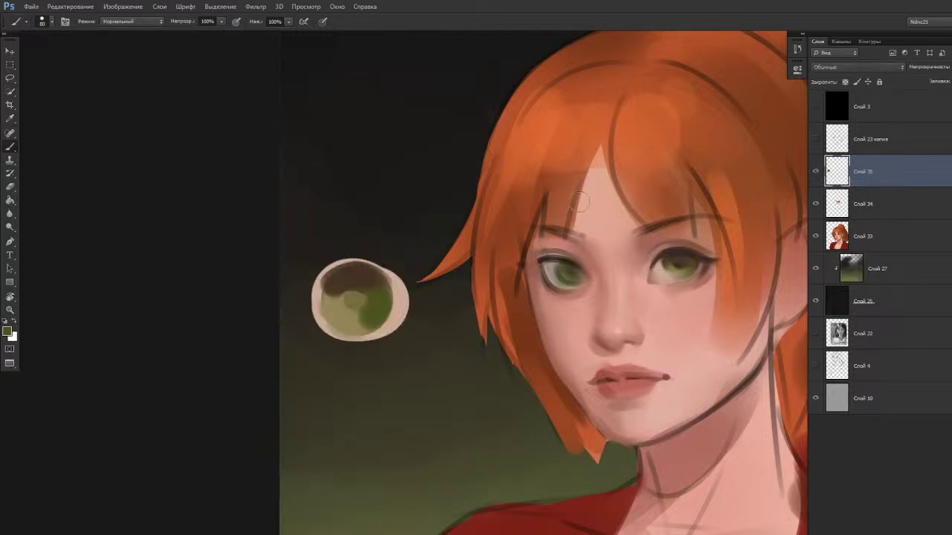
Darken the green foreground color to #3f4a0e.
{"action": "key", "text": "n"}
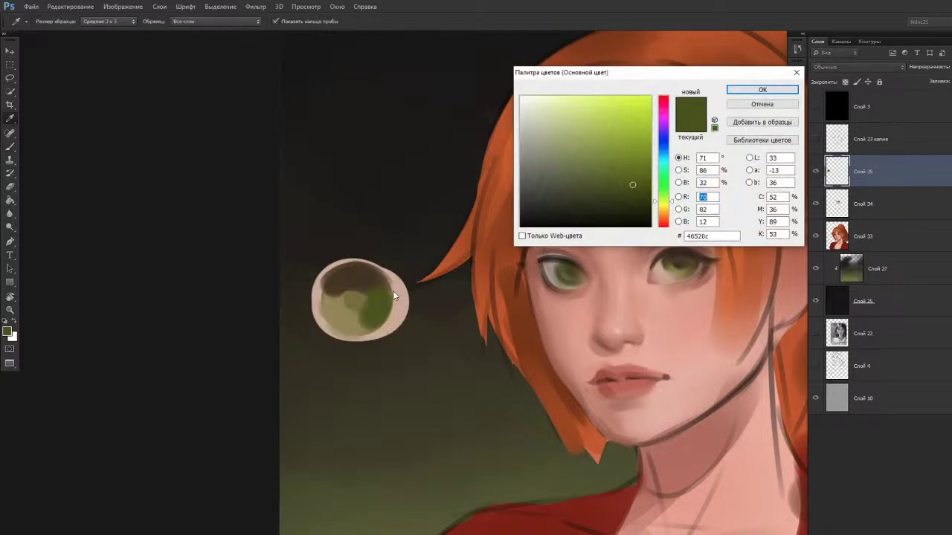
{"action": "left_click_drag", "start_coordinate": [637, 191], "coordinate": [625, 189]}
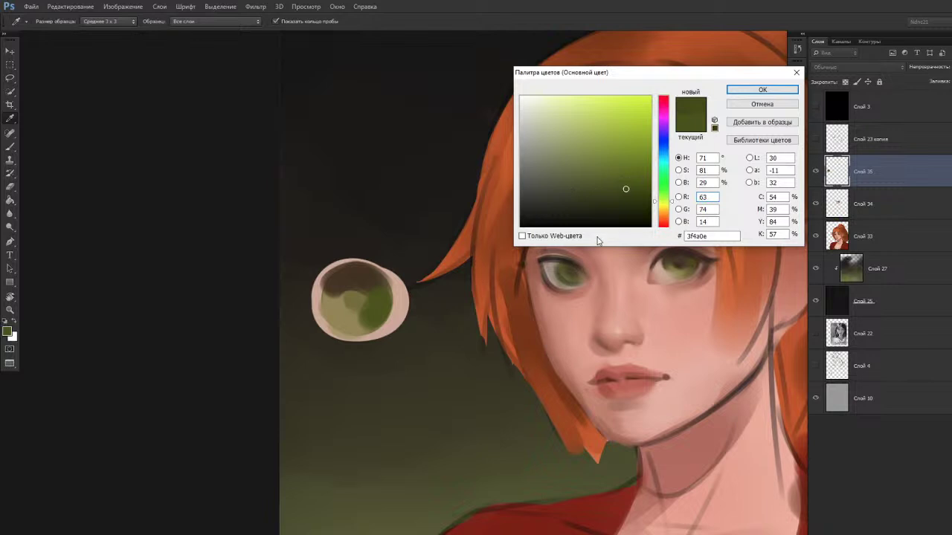
{"action": "left_click", "coordinate": [760, 90]}
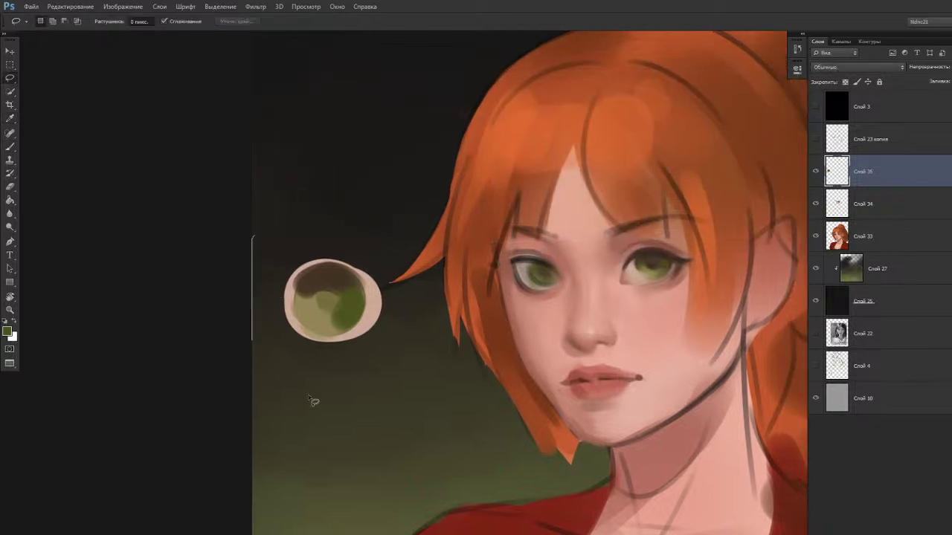
Lasso the iris color study beside the portrait, delete it and clear the selection.
{"action": "mouse_move", "coordinate": [314, 401]}
{"action": "left_mouse_down"}
{"action": "mouse_move", "coordinate": [412, 350]}
{"action": "mouse_move", "coordinate": [404, 303]}
{"action": "mouse_move", "coordinate": [375, 246]}
{"action": "left_mouse_up"}
{"action": "key", "text": "Delete"}
{"action": "key", "text": "ctrl+d"}
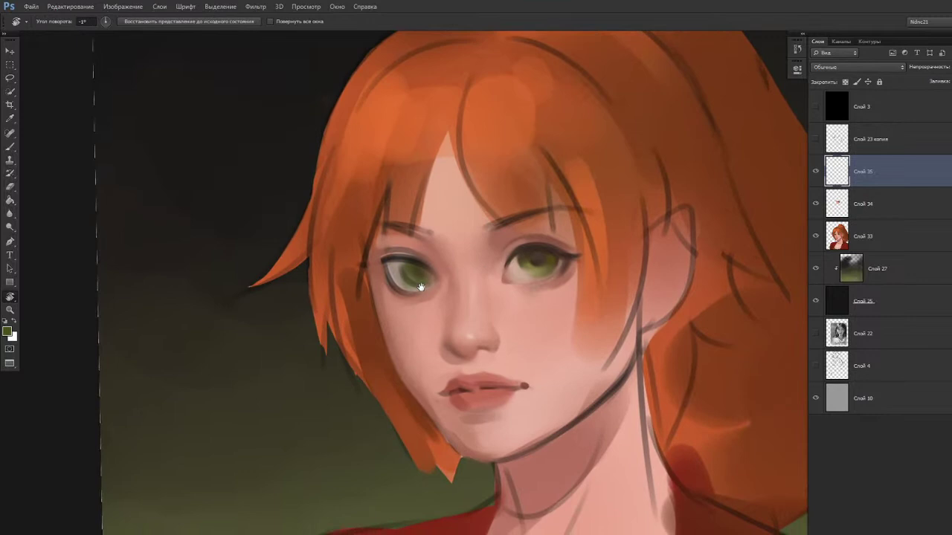
Mix a pale pink from a sampled skin tone and paint a small catchlight on the right-hand eye with a much smaller brush.
{"action": "key", "text": "b"}
{"action": "left_click", "coordinate": [502, 299], "text": "alt"}
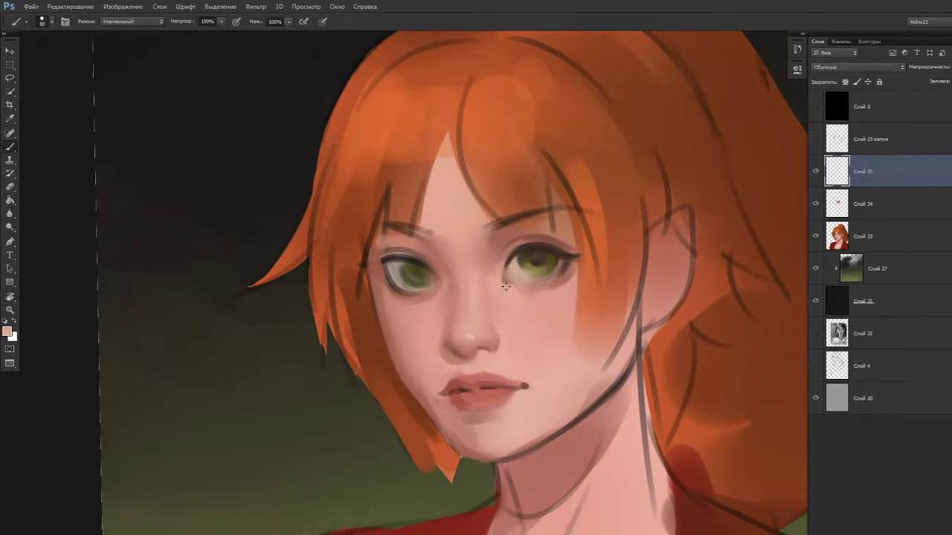
{"action": "key", "text": "bracketleft"}
{"action": "key", "text": "bracketleft"}
{"action": "key", "text": "bracketleft"}
{"action": "key", "text": "bracketleft"}
{"action": "key", "text": "bracketleft"}
{"action": "key", "text": "bracketleft"}
{"action": "key", "text": "bracketleft"}
{"action": "key", "text": "bracketleft"}
{"action": "key", "text": "bracketleft"}
{"action": "key", "text": "bracketleft"}
{"action": "left_click", "coordinate": [8, 332]}
{"action": "left_click_drag", "start_coordinate": [554, 104], "coordinate": [532, 108]}
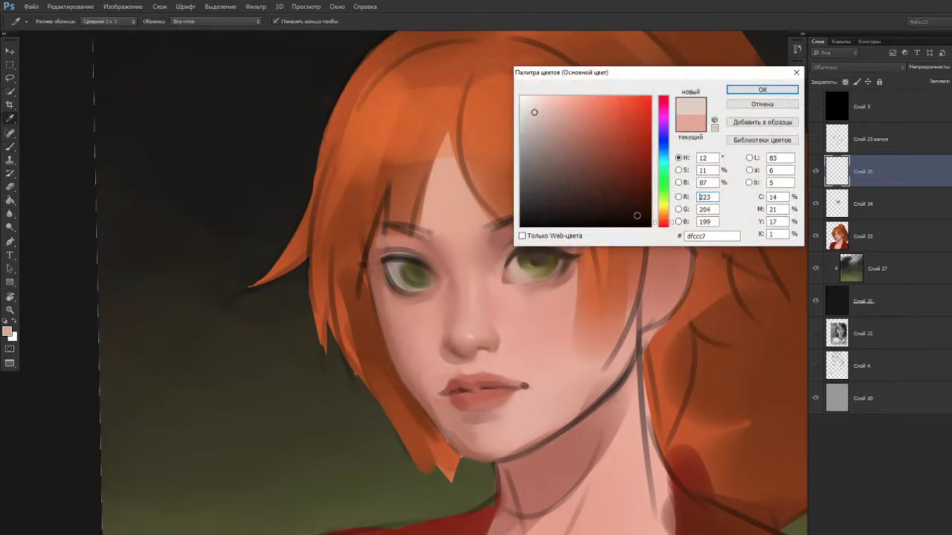
{"action": "left_click", "coordinate": [661, 221]}
{"action": "left_click", "coordinate": [743, 91]}
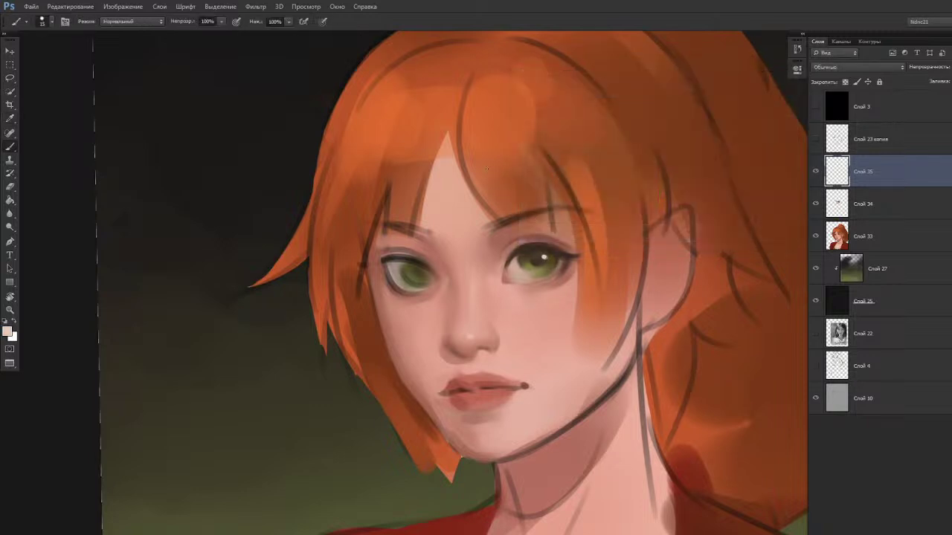
Soften the right-hand eye's catchlight with the Mixer Brush and refine the iris around it with a sampled dark tone.
{"action": "key", "text": "shift+b"}
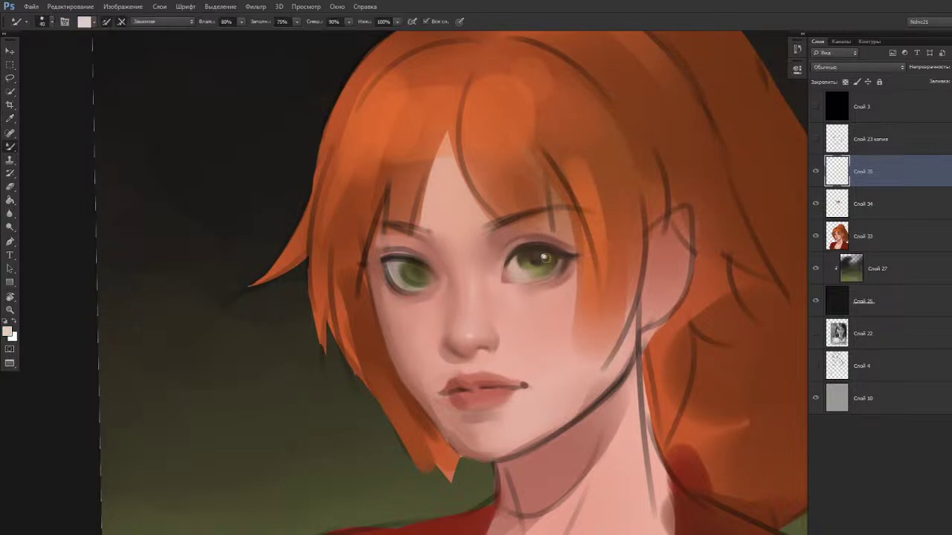
{"action": "key", "text": "shift+b"}
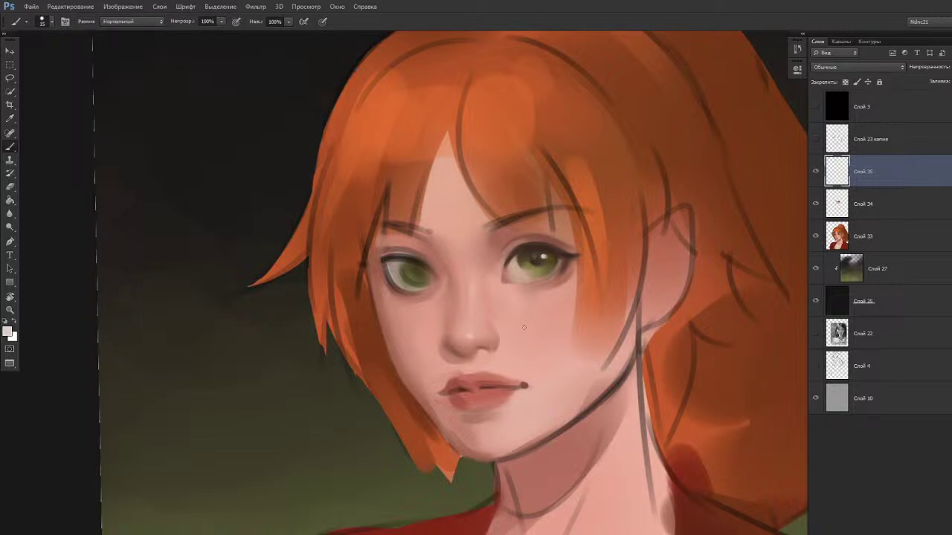
{"action": "left_click", "coordinate": [545, 260], "text": "alt"}
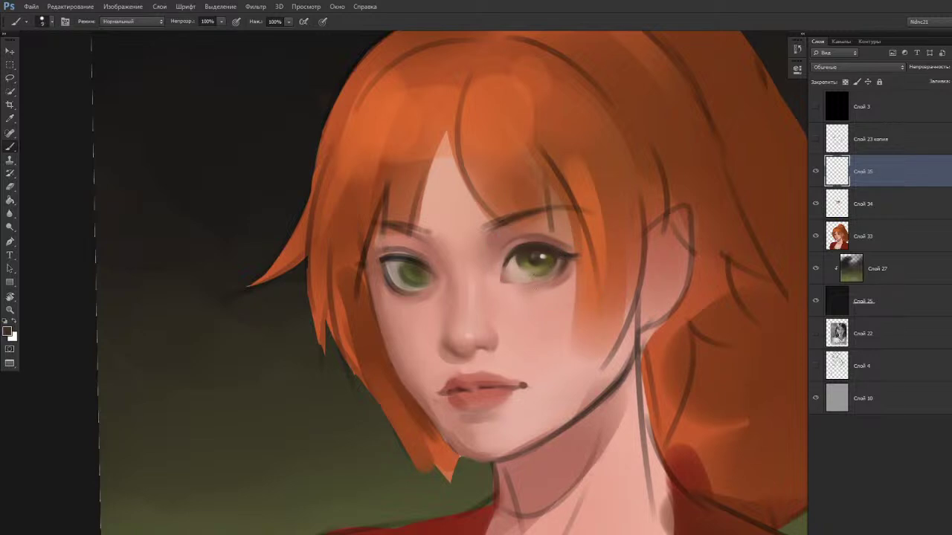
{"action": "key", "text": "shift+b"}
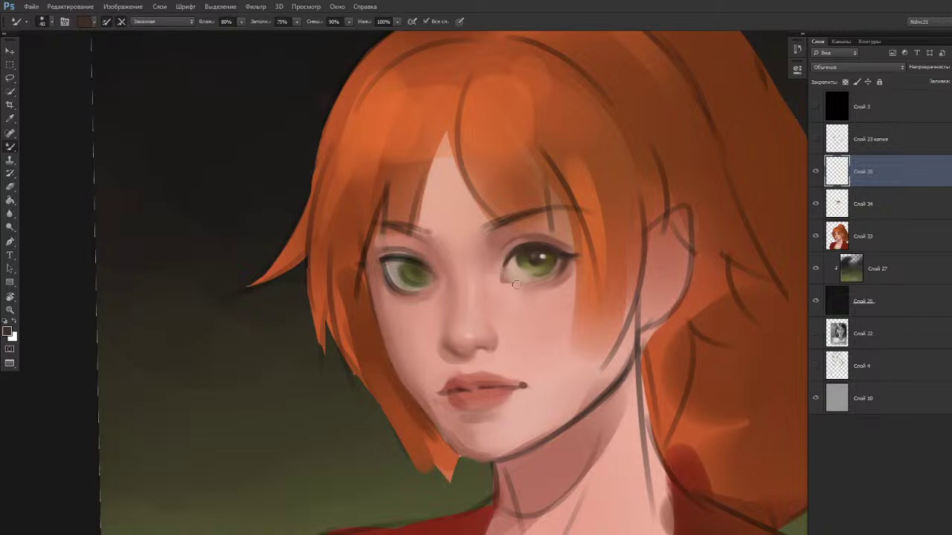
{"action": "key", "text": "bracketright"}
{"action": "key", "text": "bracketright"}
{"action": "key", "text": "shift+b"}
Paint a sampled tone into the inner corner of the right-hand eye and blend it with the Mixer Brush.
{"action": "left_click", "coordinate": [507, 272], "text": "alt"}
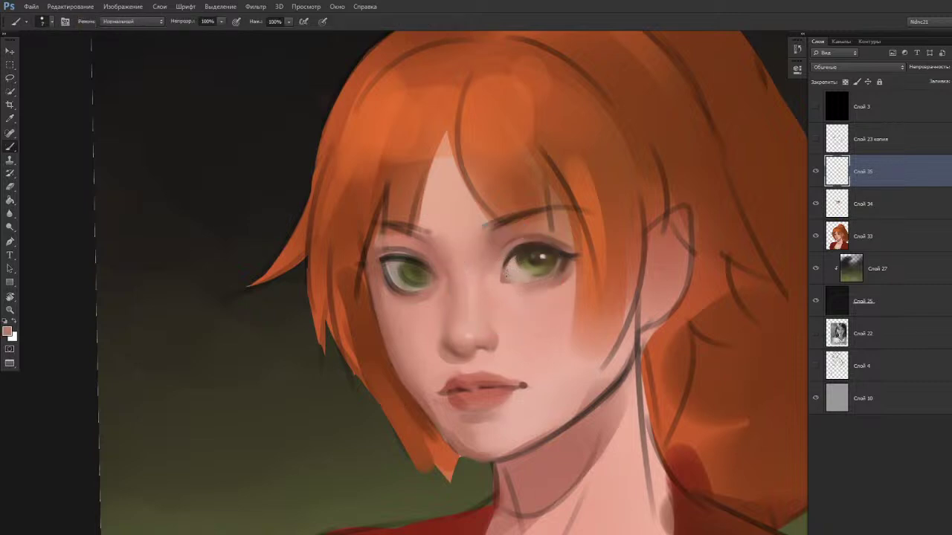
{"action": "key", "text": "shift+b"}
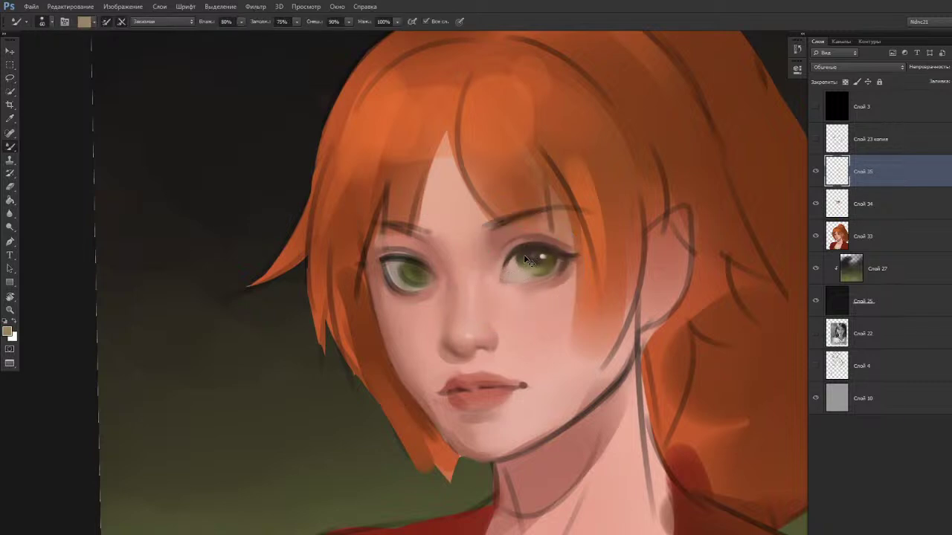
{"action": "key", "text": "r"}
{"action": "key", "text": "shift+b"}
{"action": "left_click_drag", "start_coordinate": [507, 335], "coordinate": [499, 340]}
Sample the white of the right-hand eye and mix a lighter, pale pink foreground color from it.
{"action": "left_click", "coordinate": [523, 274], "text": "alt"}
{"action": "key", "text": "r"}
{"action": "left_click", "coordinate": [520, 268], "text": "alt"}
{"action": "key", "text": "n"}
{"action": "left_click", "coordinate": [552, 116]}
{"action": "left_click", "coordinate": [762, 90]}
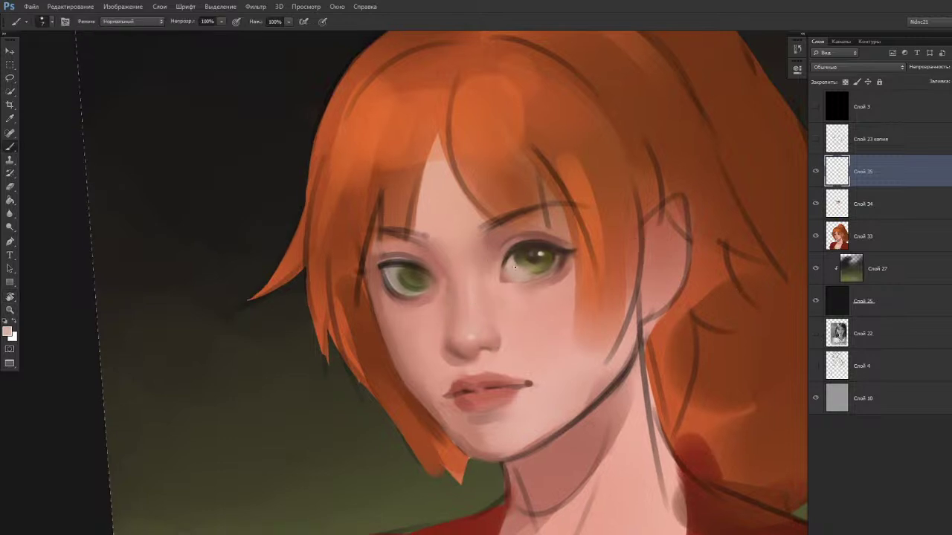
Try a pale pink stroke with a larger brush across the white of the right-hand eye, and undo it.
{"action": "key", "text": "]"}
{"action": "key", "text": "]"}
{"action": "key", "text": "]"}
{"action": "key", "text": "]"}
{"action": "left_click_drag", "start_coordinate": [520, 268], "coordinate": [530, 267]}
{"action": "key", "text": "ctrl+z"}
{"action": "key", "text": "r"}
{"action": "left_click_drag", "start_coordinate": [516, 393], "coordinate": [522, 409]}
{"action": "left_click_drag", "start_coordinate": [477, 348], "coordinate": [480, 350]}
{"action": "key", "text": "Escape"}
{"action": "key", "text": "b"}
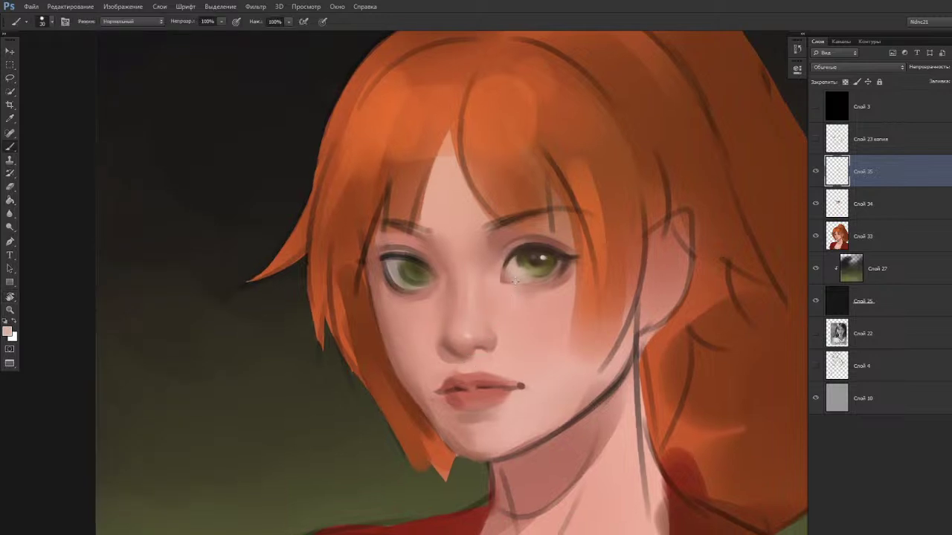
Paint over the inner part of the right-hand eye's white with tones sampled from it.
{"action": "left_click", "coordinate": [517, 275], "text": "alt"}
{"action": "left_click_drag", "start_coordinate": [507, 279], "coordinate": [512, 279]}
{"action": "left_click", "coordinate": [515, 272], "text": "alt"}
{"action": "key", "text": "r"}
{"action": "left_click_drag", "start_coordinate": [498, 350], "coordinate": [497, 387]}
Rework the inner lower lid of the right-hand eye with sampled skin tones and blend it using the Mixer Brush.
{"action": "left_click", "coordinate": [511, 287], "text": "alt"}
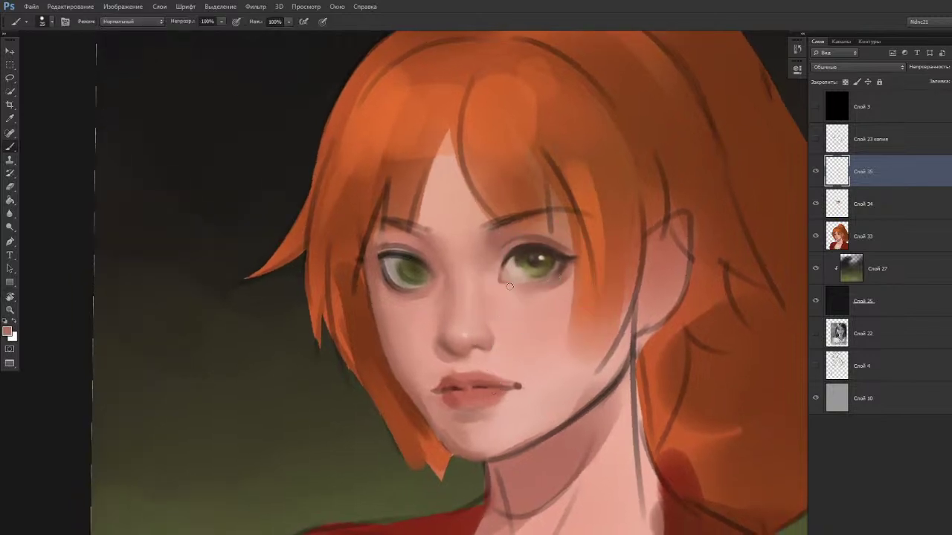
{"action": "left_click_drag", "start_coordinate": [513, 287], "coordinate": [518, 287]}
{"action": "key", "text": "ctrl+z"}
{"action": "left_click", "coordinate": [528, 288], "text": "alt"}
{"action": "key", "text": "shift+b"}
{"action": "left_click_drag", "start_coordinate": [505, 289], "coordinate": [502, 287]}
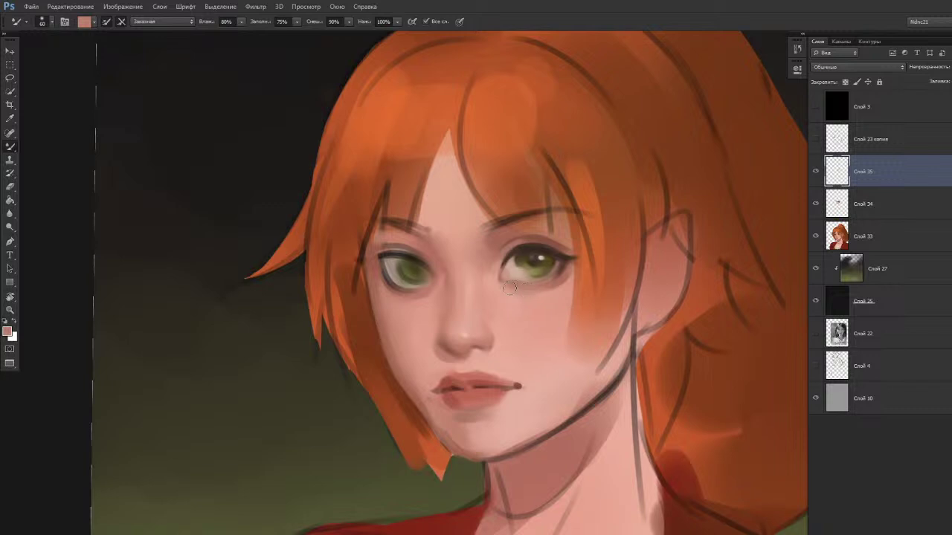
Lighten the lower rim of the right-hand eye with a light tone sampled from the eye.
{"action": "key", "text": "shift+b"}
{"action": "left_click", "coordinate": [524, 276], "text": "alt"}
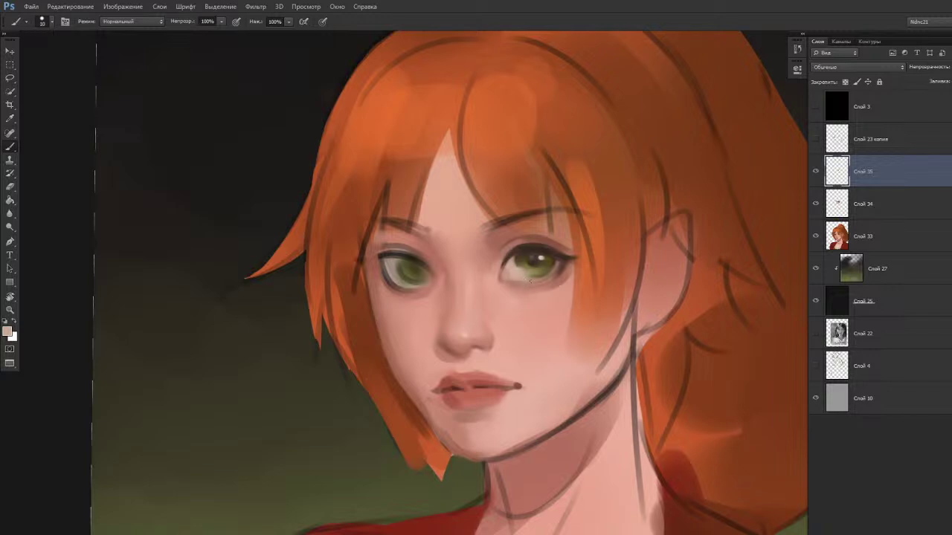
{"action": "left_click_drag", "start_coordinate": [512, 343], "coordinate": [499, 334]}
Examine the whole portrait at several zoom levels, in color and in grayscale with layer Слой 3 shown.
{"action": "key", "text": "r"}
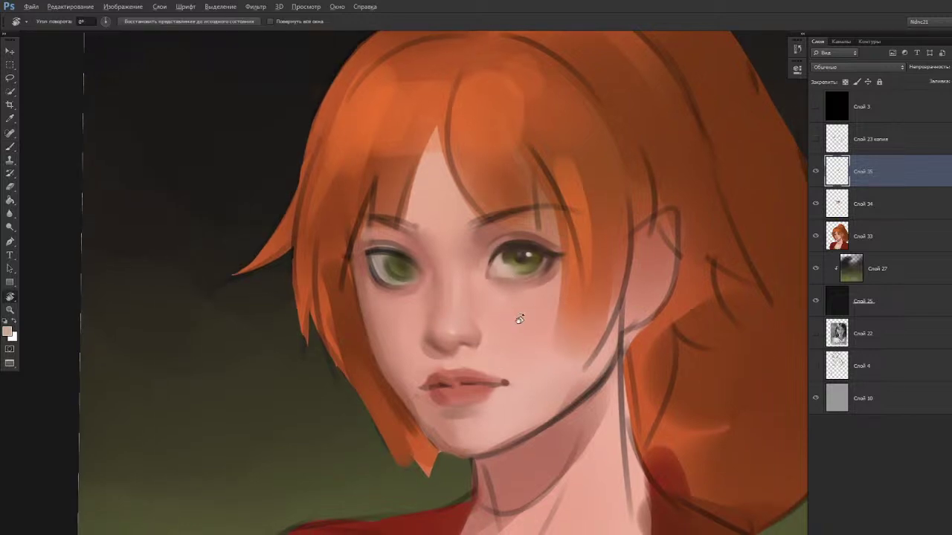
{"action": "scroll", "coordinate": [517, 319], "scroll_direction": "down", "scroll_amount": 6}
{"action": "scroll", "coordinate": [476, 325], "scroll_direction": "down", "scroll_amount": 1}
{"action": "scroll", "coordinate": [475, 324], "scroll_direction": "up", "scroll_amount": 3}
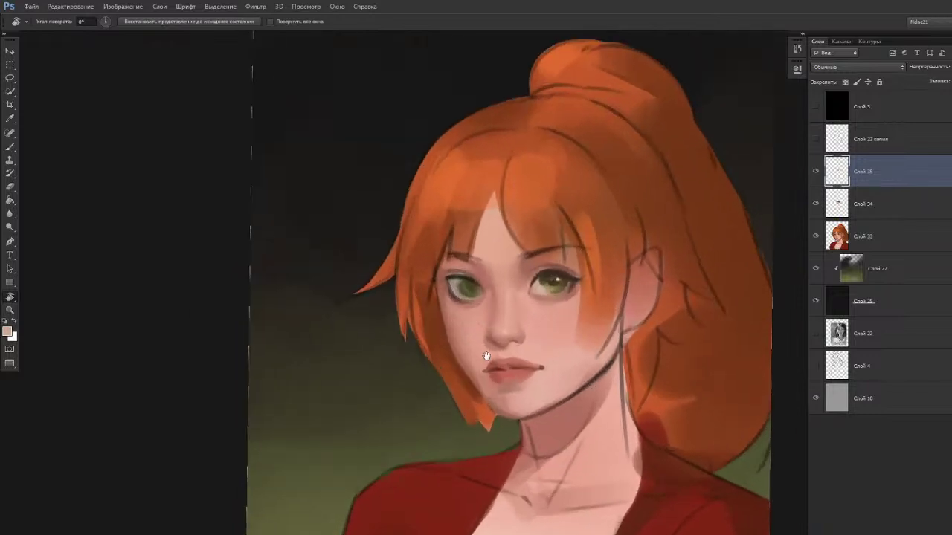
{"action": "scroll", "coordinate": [673, 278], "scroll_direction": "up", "scroll_amount": 1}
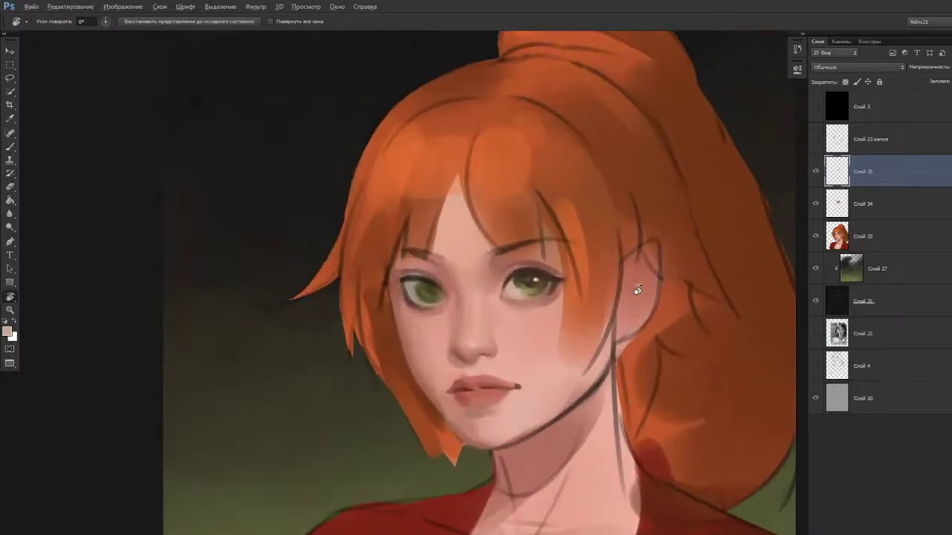
{"action": "scroll", "coordinate": [637, 290], "scroll_direction": "down", "scroll_amount": 3}
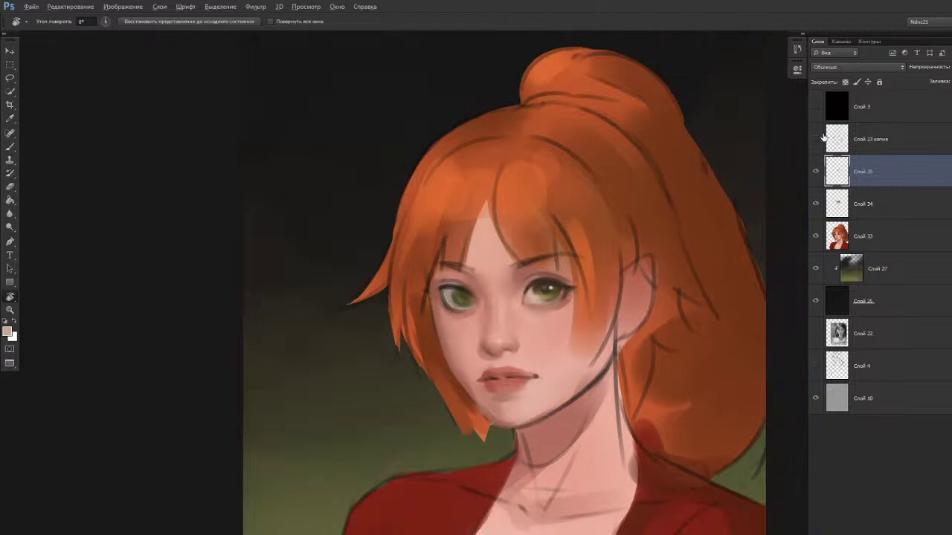
{"action": "left_click", "coordinate": [815, 107]}
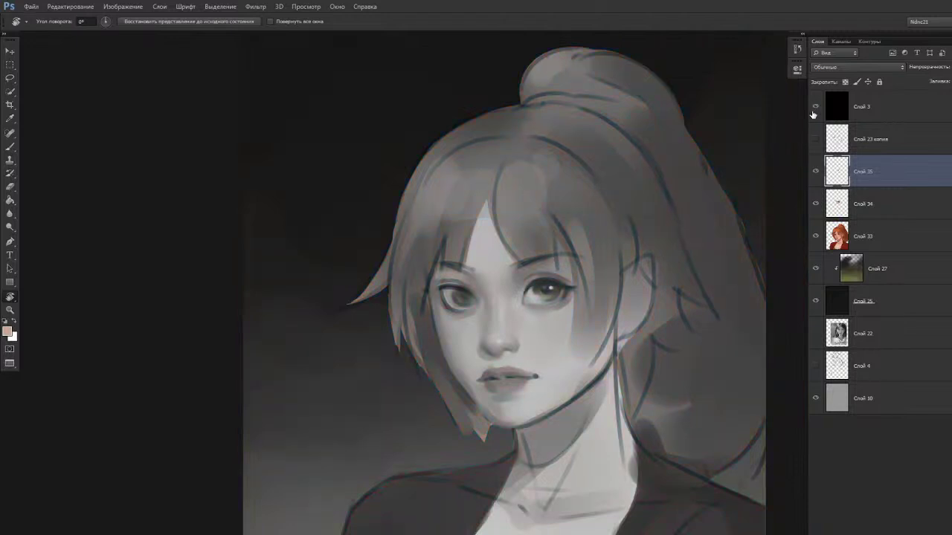
{"action": "scroll", "coordinate": [583, 298], "scroll_direction": "down", "scroll_amount": 2}
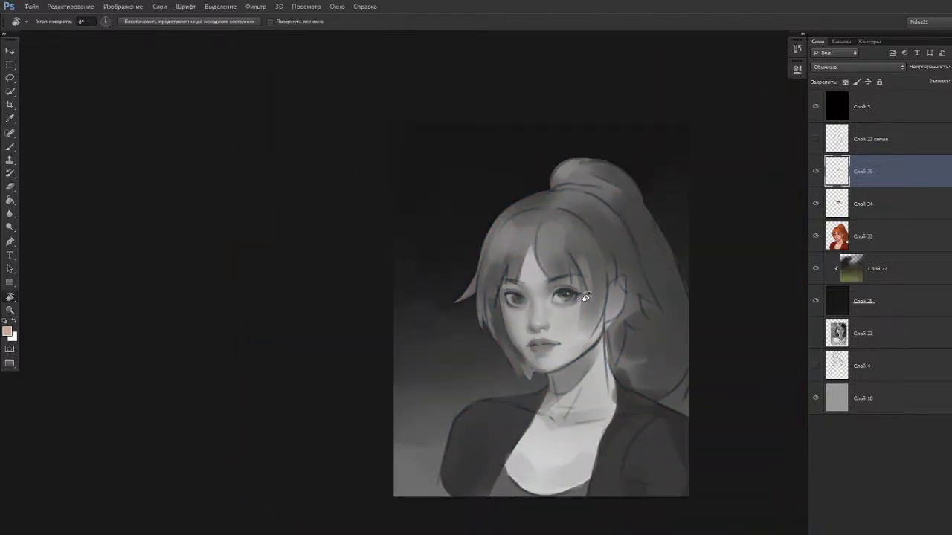
{"action": "scroll", "coordinate": [585, 296], "scroll_direction": "up", "scroll_amount": 3}
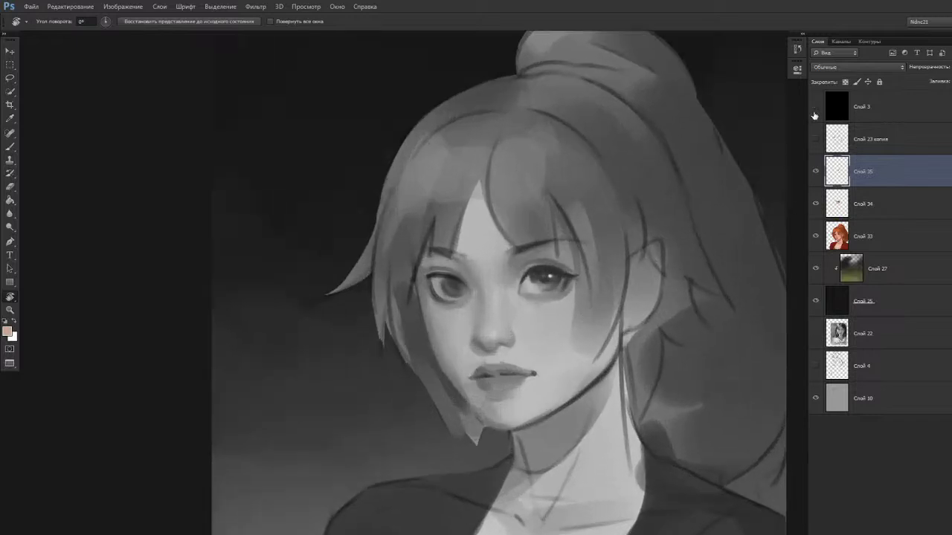
Paint skin tone over the hair sketch line above the right-hand eye and touch up the eye's lower lid.
{"action": "key", "text": "b"}
{"action": "left_click_drag", "start_coordinate": [561, 335], "coordinate": [568, 316]}
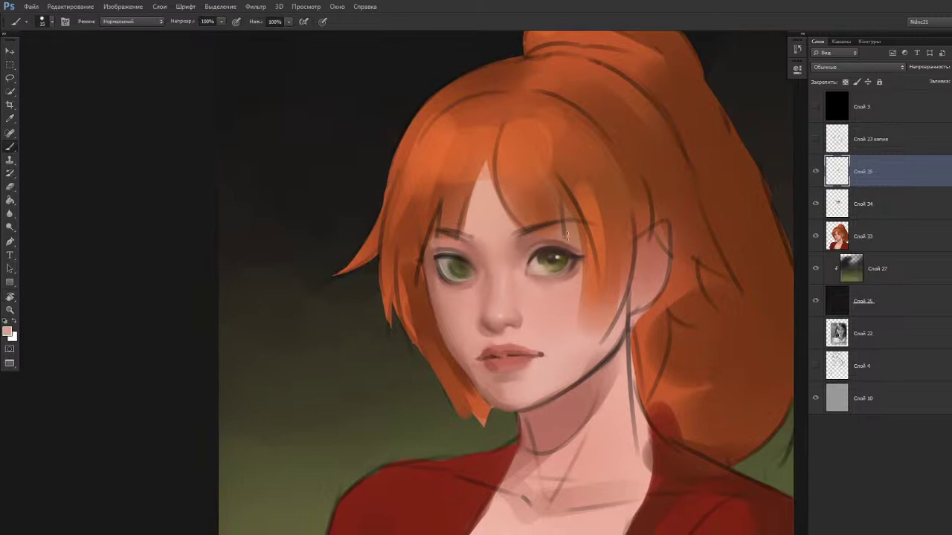
{"action": "left_click_drag", "start_coordinate": [568, 227], "coordinate": [565, 237]}
{"action": "left_click_drag", "start_coordinate": [538, 280], "coordinate": [571, 274]}
{"action": "left_click_drag", "start_coordinate": [563, 228], "coordinate": [571, 238]}
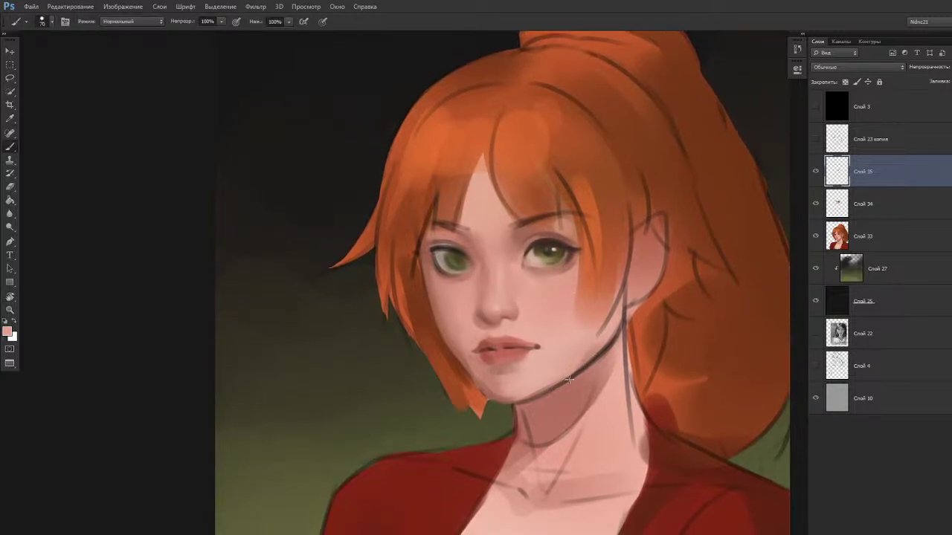
Cover the dark jaw contour line from the chin toward the ear with skin tone and blend it using the Mixer Brush.
{"action": "key", "text": "shift+b"}
{"action": "mouse_move", "coordinate": [506, 396]}
{"action": "left_mouse_down"}
{"action": "mouse_move", "coordinate": [537, 389]}
{"action": "mouse_move", "coordinate": [512, 407]}
{"action": "mouse_move", "coordinate": [553, 392]}
{"action": "mouse_move", "coordinate": [503, 398]}
{"action": "mouse_move", "coordinate": [582, 363]}
{"action": "mouse_move", "coordinate": [578, 374]}
{"action": "mouse_move", "coordinate": [561, 382]}
{"action": "mouse_move", "coordinate": [618, 321]}
{"action": "left_mouse_up"}
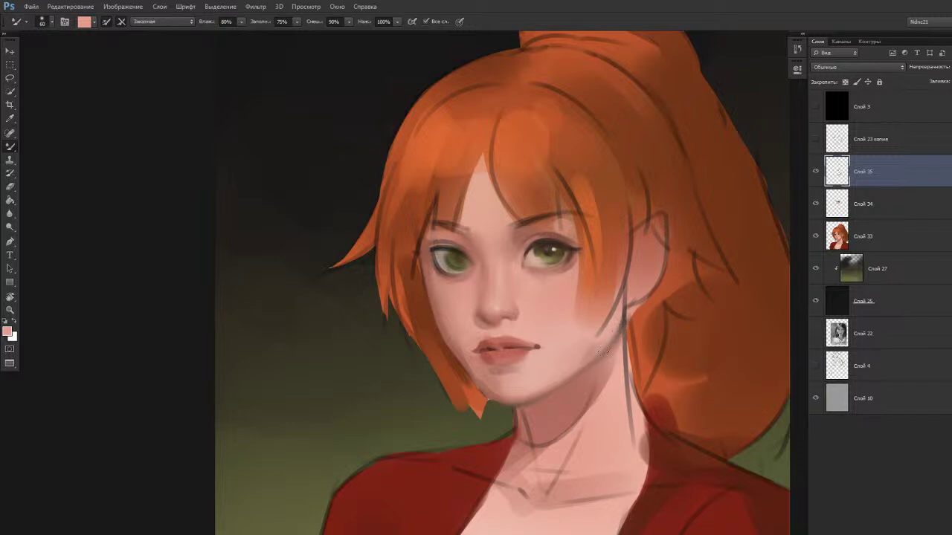
{"action": "key", "text": "bracketright"}
{"action": "key", "text": "bracketright"}
{"action": "key", "text": "bracketright"}
{"action": "key", "text": "bracketright"}
{"action": "key", "text": "bracketright"}
Paint the sampled neck shadow tone along the underside of the jaw and check the portrait's values in grayscale.
{"action": "key", "text": "shift+b"}
{"action": "left_click", "coordinate": [576, 385], "text": "alt"}
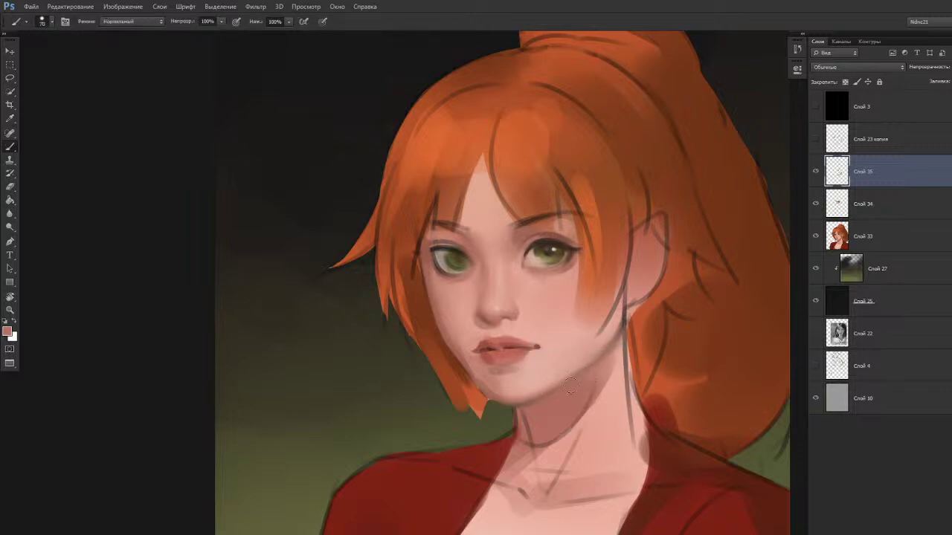
{"action": "left_click_drag", "start_coordinate": [559, 388], "coordinate": [558, 379]}
{"action": "left_click", "coordinate": [539, 406], "text": "alt"}
{"action": "key", "text": "n"}
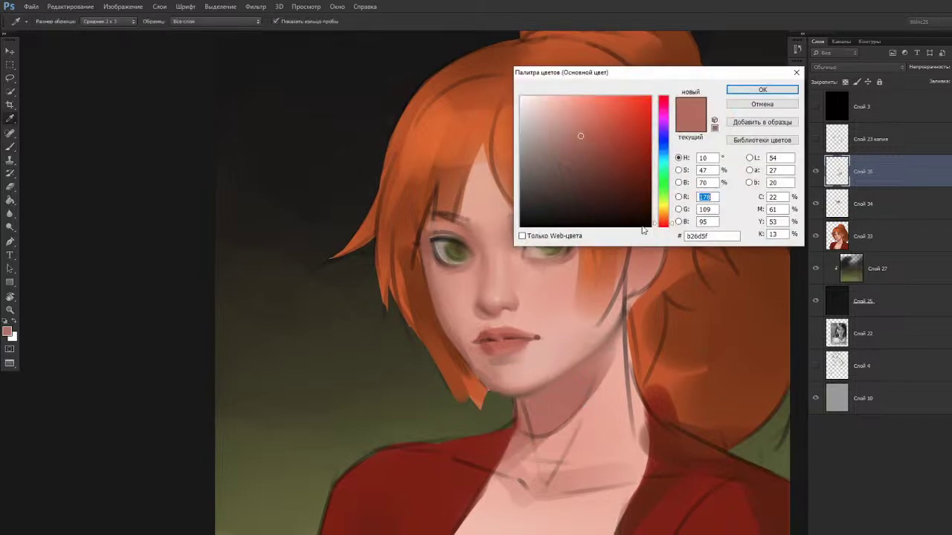
{"action": "key", "text": "Return"}
{"action": "key", "text": "b"}
{"action": "left_click", "coordinate": [816, 108]}
{"action": "left_click", "coordinate": [815, 109]}
Mix a dark reddish brown from the neck shadow tone, with 47% saturation and 51% brightness.
{"action": "left_click", "coordinate": [540, 408], "text": "alt"}
{"action": "key", "text": "n"}
{"action": "left_click", "coordinate": [581, 163]}
{"action": "left_click", "coordinate": [582, 159]}
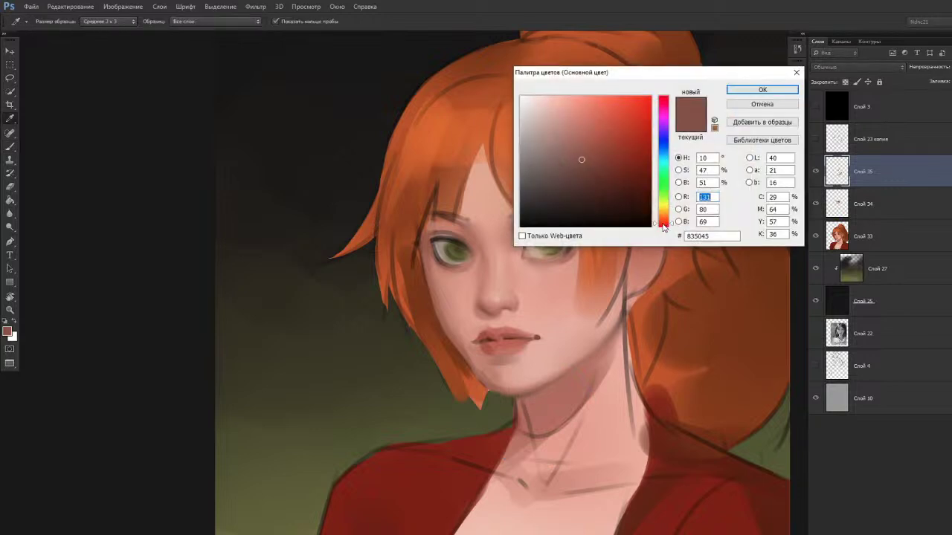
{"action": "left_click_drag", "start_coordinate": [664, 228], "coordinate": [664, 226]}
{"action": "left_click", "coordinate": [762, 89]}
{"action": "key", "text": "b"}
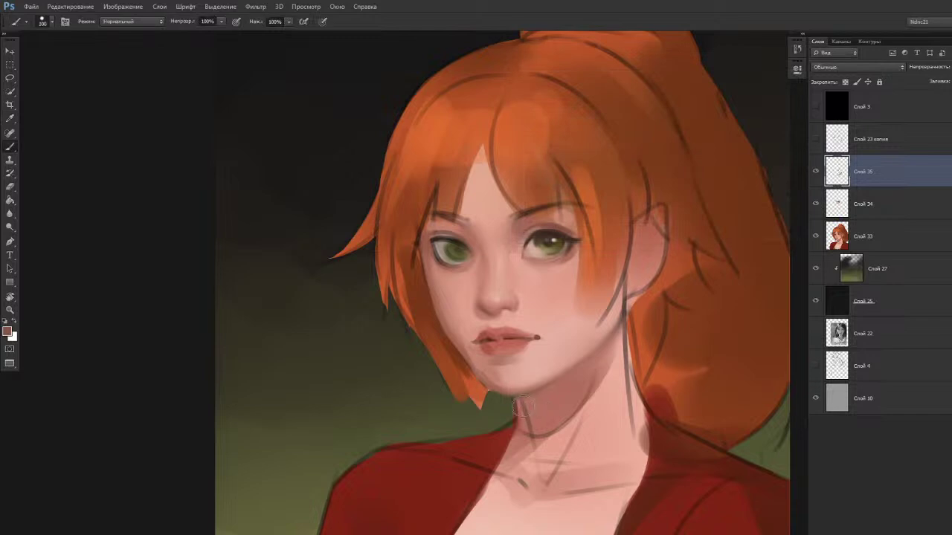
Paint a darker cast shadow on the neck from below the jaw down to the collar, undoing unwanted strokes.
{"action": "left_click_drag", "start_coordinate": [584, 373], "coordinate": [563, 398]}
{"action": "key", "text": "ctrl+z"}
{"action": "mouse_move", "coordinate": [592, 368]}
{"action": "left_mouse_down"}
{"action": "mouse_move", "coordinate": [559, 407]}
{"action": "mouse_move", "coordinate": [534, 419]}
{"action": "mouse_move", "coordinate": [595, 377]}
{"action": "mouse_move", "coordinate": [555, 418]}
{"action": "mouse_move", "coordinate": [559, 407]}
{"action": "mouse_move", "coordinate": [522, 432]}
{"action": "mouse_move", "coordinate": [488, 434]}
{"action": "mouse_move", "coordinate": [522, 438]}
{"action": "mouse_move", "coordinate": [499, 466]}
{"action": "mouse_move", "coordinate": [551, 420]}
{"action": "mouse_move", "coordinate": [509, 461]}
{"action": "mouse_move", "coordinate": [552, 427]}
{"action": "mouse_move", "coordinate": [520, 462]}
{"action": "left_mouse_up"}
{"action": "key", "text": "bracketleft"}
{"action": "key", "text": "bracketleft"}
{"action": "key", "text": "bracketleft"}
{"action": "mouse_move", "coordinate": [521, 462]}
{"action": "left_mouse_down"}
{"action": "mouse_move", "coordinate": [563, 418]}
{"action": "mouse_move", "coordinate": [519, 461]}
{"action": "left_mouse_up"}
{"action": "mouse_move", "coordinate": [519, 461]}
{"action": "left_mouse_down"}
{"action": "mouse_move", "coordinate": [552, 423]}
{"action": "mouse_move", "coordinate": [526, 467]}
{"action": "left_mouse_up"}
{"action": "left_click", "coordinate": [553, 448], "text": "alt"}
{"action": "key", "text": "ctrl+z"}
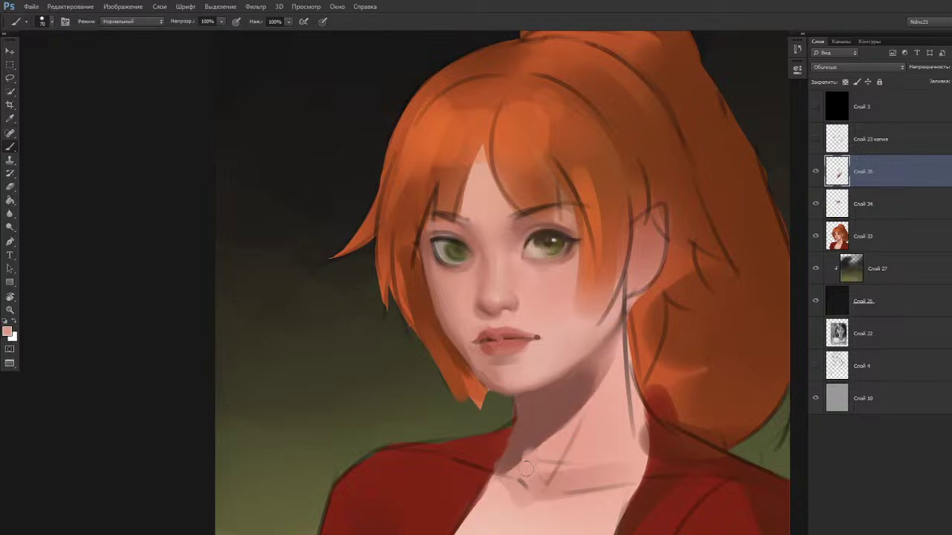
Refine the lower edges of the neck shadow with sampled tones and blend them using a smaller Mixer Brush.
{"action": "left_click", "coordinate": [533, 445], "text": "alt"}
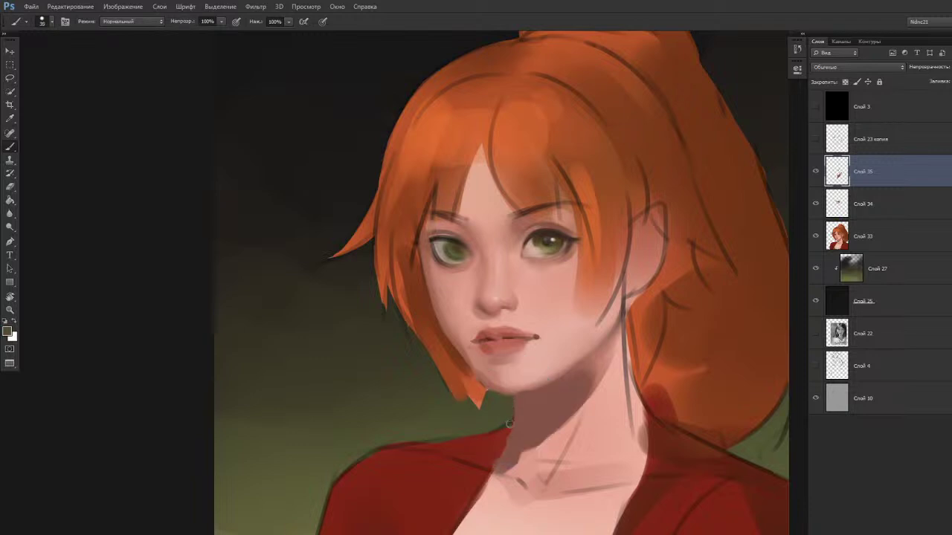
{"action": "left_click", "coordinate": [517, 388], "text": "alt"}
{"action": "key", "text": "r"}
{"action": "mouse_move", "coordinate": [508, 426]}
{"action": "left_mouse_down"}
{"action": "mouse_move", "coordinate": [525, 431]}
{"action": "mouse_move", "coordinate": [535, 418]}
{"action": "left_mouse_up"}
{"action": "key", "text": "shift+b"}
{"action": "key", "text": "bracketleft"}
{"action": "key", "text": "bracketleft"}
{"action": "key", "text": "bracketleft"}
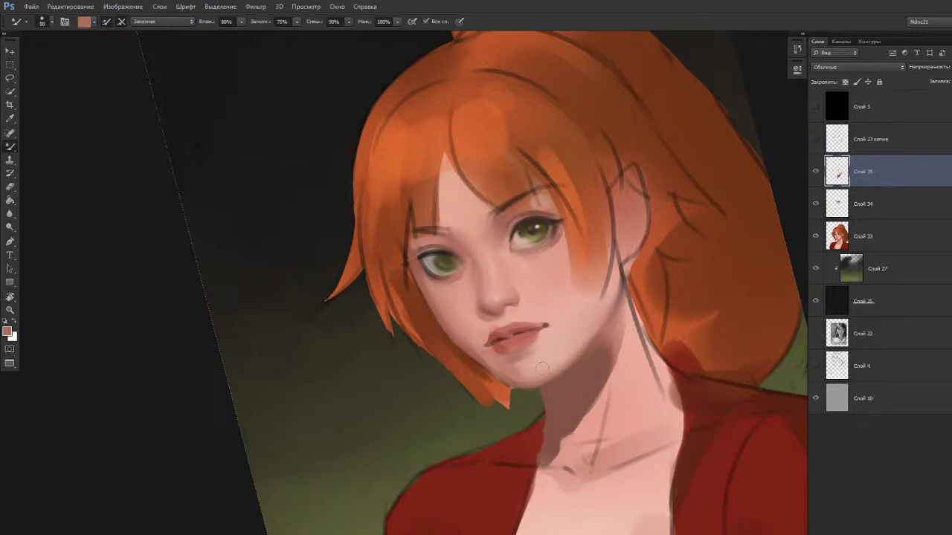
{"action": "key", "text": "r"}
{"action": "left_click_drag", "start_coordinate": [527, 377], "coordinate": [502, 399]}
{"action": "key", "text": "b"}
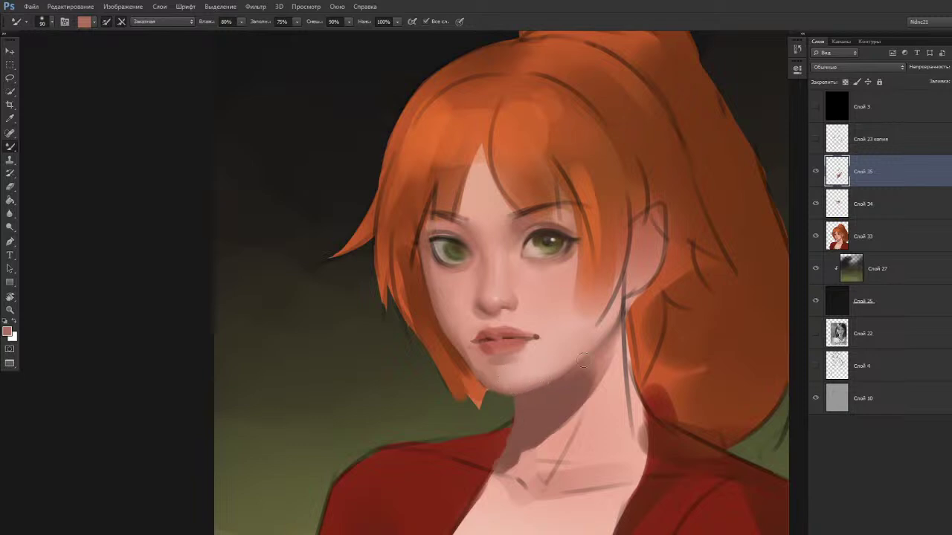
Sample the light neck skin tone and paint it along the edge of the cast shadow, undoing the last stroke.
{"action": "key", "text": "shift+b"}
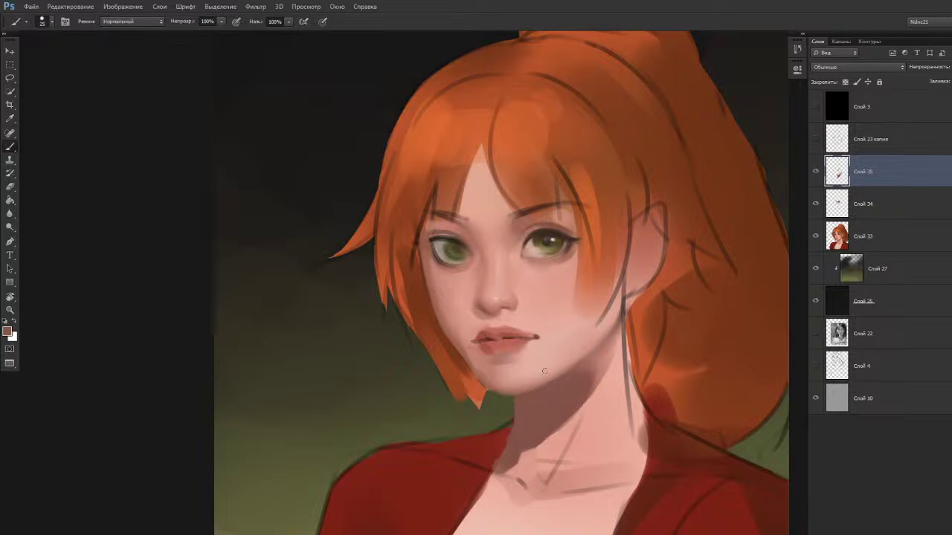
{"action": "left_click", "coordinate": [601, 388], "text": "alt"}
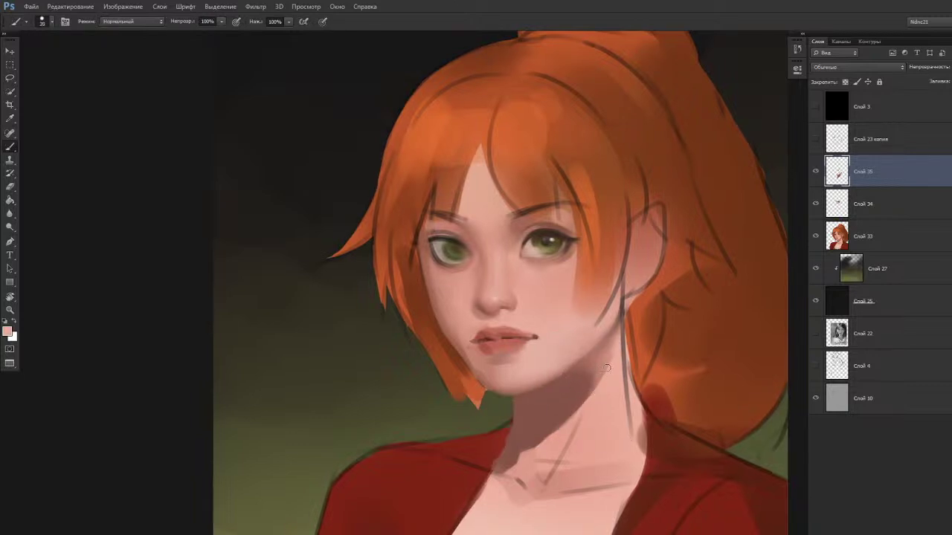
{"action": "left_click_drag", "start_coordinate": [599, 381], "coordinate": [529, 458]}
{"action": "left_click_drag", "start_coordinate": [579, 398], "coordinate": [539, 454]}
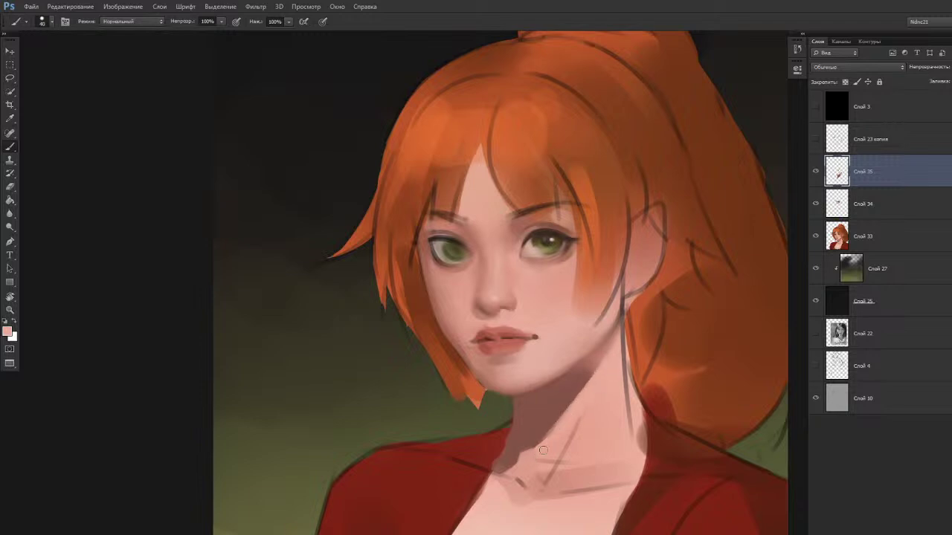
{"action": "key", "text": "ctrl+z"}
Mix a dark brown with hue 23°, saturation 53% and brightness 45%, and paint it into the neck shadow.
{"action": "left_click", "coordinate": [553, 412], "text": "alt"}
{"action": "key", "text": "n"}
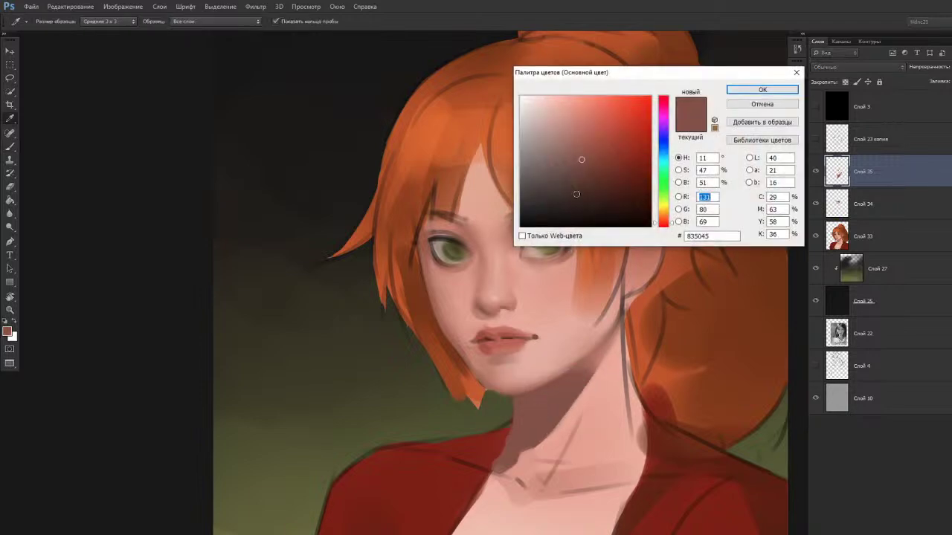
{"action": "left_click_drag", "start_coordinate": [663, 223], "coordinate": [663, 218]}
{"action": "left_click", "coordinate": [585, 177]}
{"action": "left_click_drag", "start_coordinate": [585, 176], "coordinate": [589, 168]}
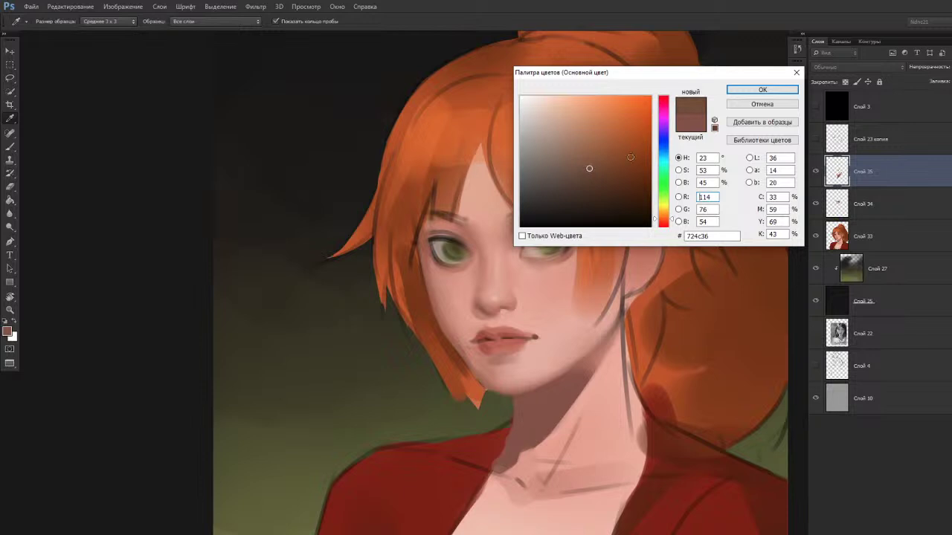
{"action": "left_click", "coordinate": [762, 89]}
{"action": "mouse_move", "coordinate": [556, 397]}
{"action": "left_mouse_down"}
{"action": "mouse_move", "coordinate": [537, 477]}
{"action": "mouse_move", "coordinate": [521, 428]}
{"action": "mouse_move", "coordinate": [538, 412]}
{"action": "mouse_move", "coordinate": [531, 407]}
{"action": "mouse_move", "coordinate": [530, 443]}
{"action": "left_mouse_up"}
{"action": "key", "text": "bracketleft"}
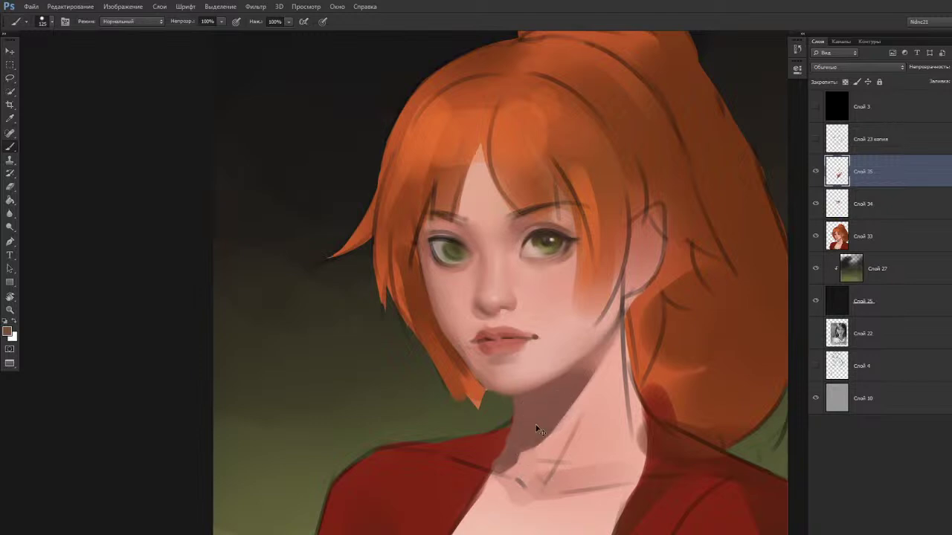
Mix a red-brown with hue 8°, saturation 61% and brightness 56%, and paint it into the shadow beneath the jaw.
{"action": "key", "text": "r"}
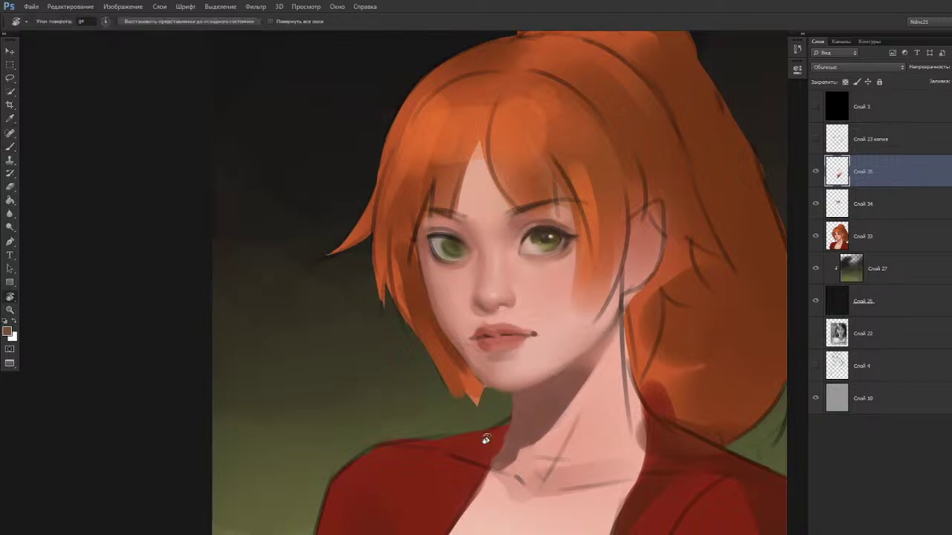
{"action": "key", "text": "b"}
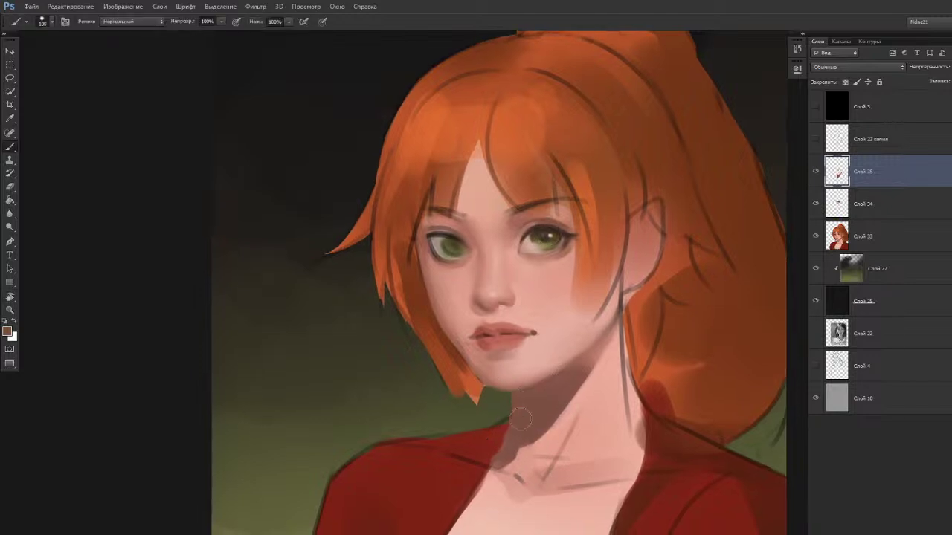
{"action": "left_click", "coordinate": [513, 444], "text": "alt"}
{"action": "key", "text": "n"}
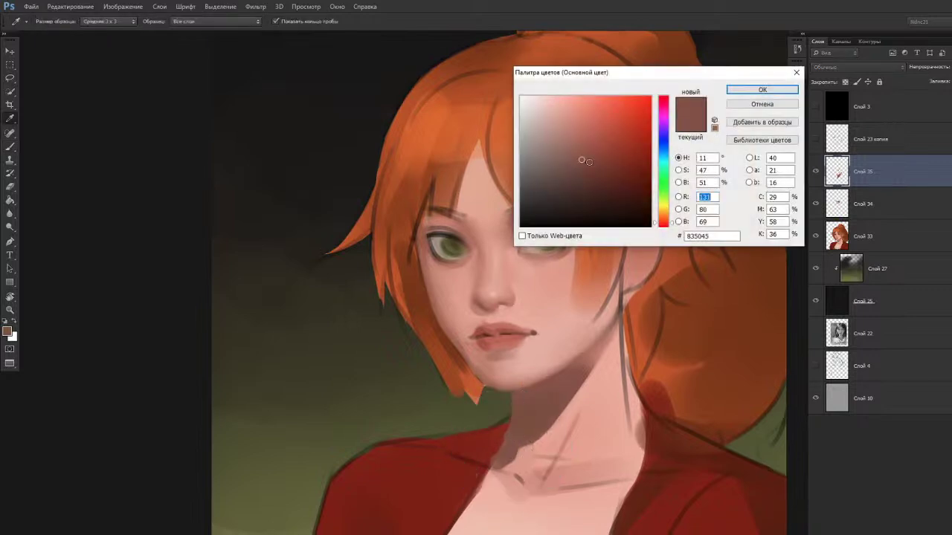
{"action": "left_click", "coordinate": [467, 470]}
{"action": "mouse_move", "coordinate": [619, 164]}
{"action": "left_mouse_down"}
{"action": "mouse_move", "coordinate": [602, 163]}
{"action": "mouse_move", "coordinate": [624, 148]}
{"action": "mouse_move", "coordinate": [599, 153]}
{"action": "left_mouse_up"}
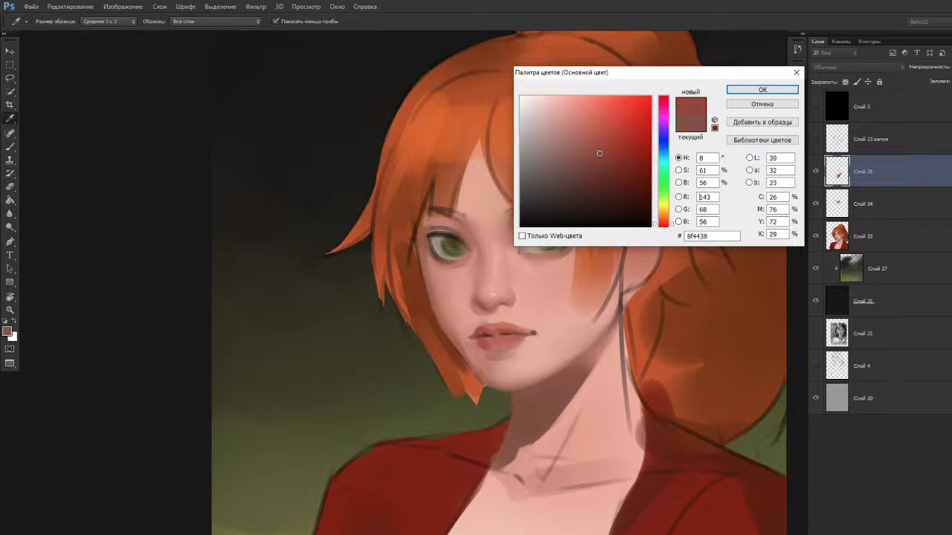
{"action": "left_click", "coordinate": [738, 92]}
{"action": "key", "text": "ctrl+z"}
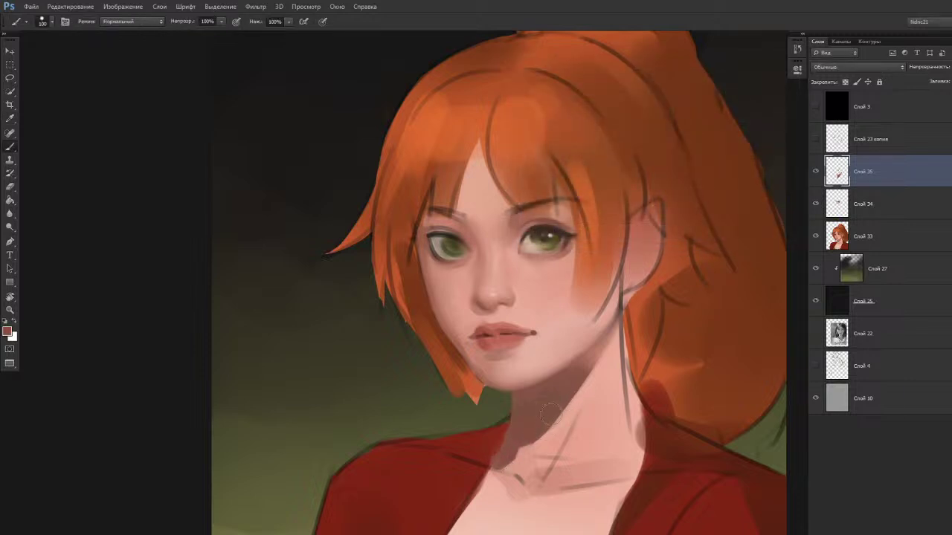
{"action": "left_click_drag", "start_coordinate": [571, 374], "coordinate": [550, 395]}
{"action": "key", "text": "["}
Sample the light skin tone beside the neck shadow and choose the 63-pixel soft round brush.
{"action": "left_click", "coordinate": [604, 362], "text": "alt"}
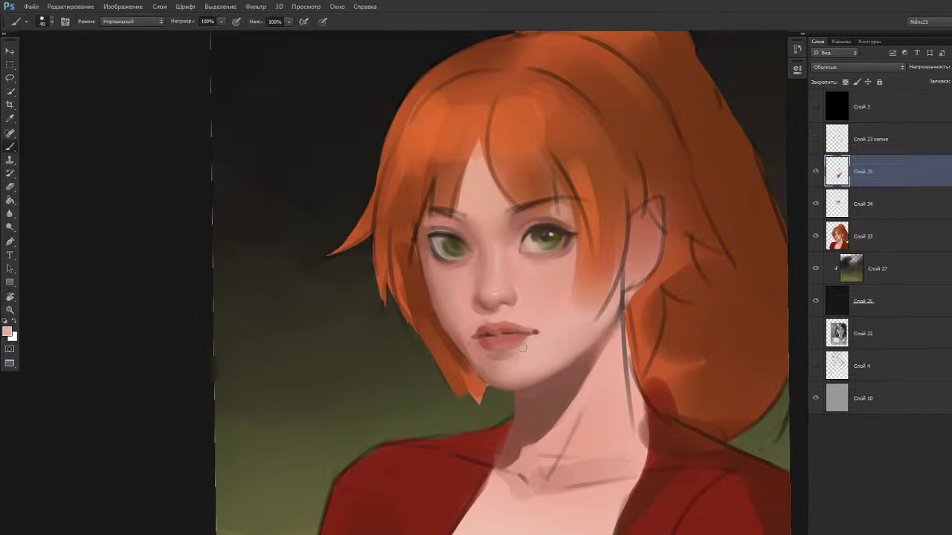
{"action": "right_click", "coordinate": [521, 347]}
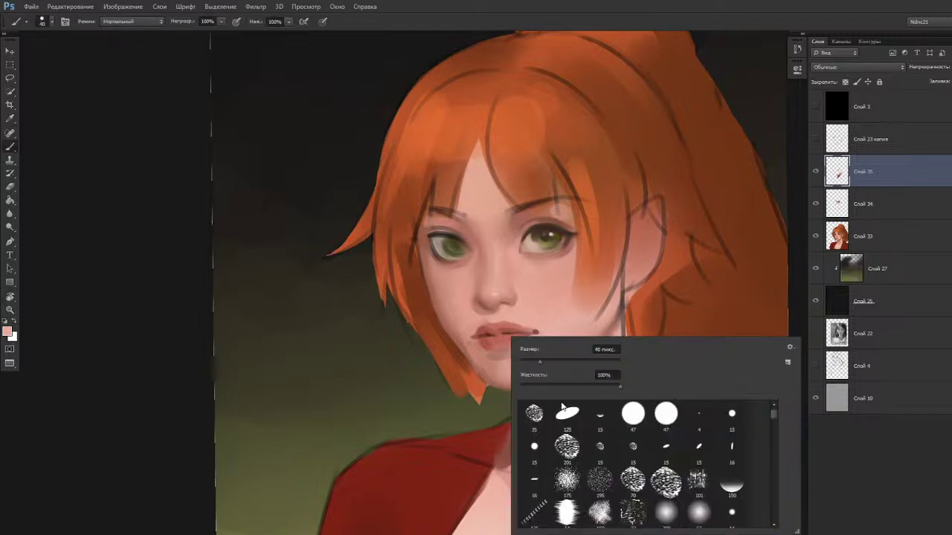
{"action": "left_click", "coordinate": [655, 520]}
{"action": "left_click", "coordinate": [690, 520]}
{"action": "left_click", "coordinate": [551, 289]}
Mix a warm pink with hue 11°, saturation 49% and brightness 74%, and paint it along the neck shadow's edge.
{"action": "left_click", "coordinate": [599, 347], "text": "alt"}
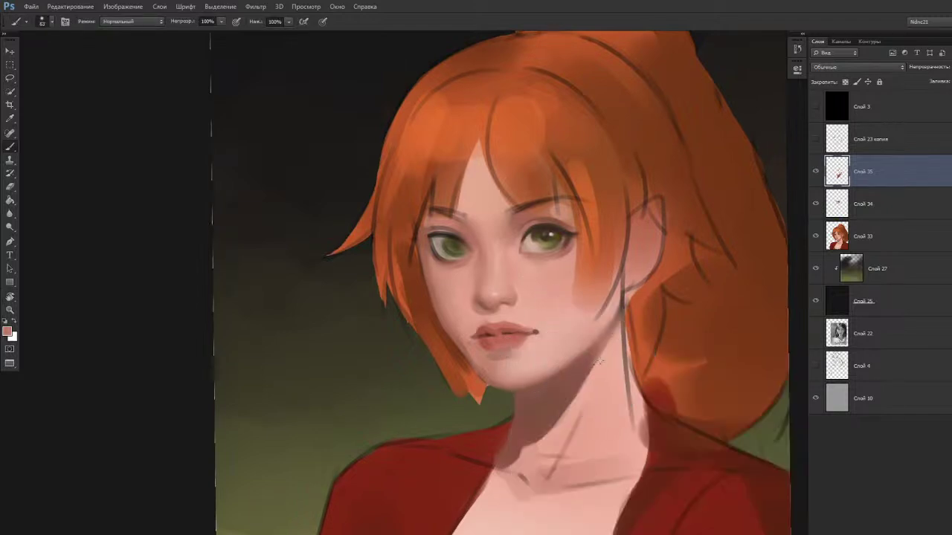
{"action": "left_click", "coordinate": [601, 352], "text": "alt"}
{"action": "key", "text": "n"}
{"action": "left_click", "coordinate": [585, 130]}
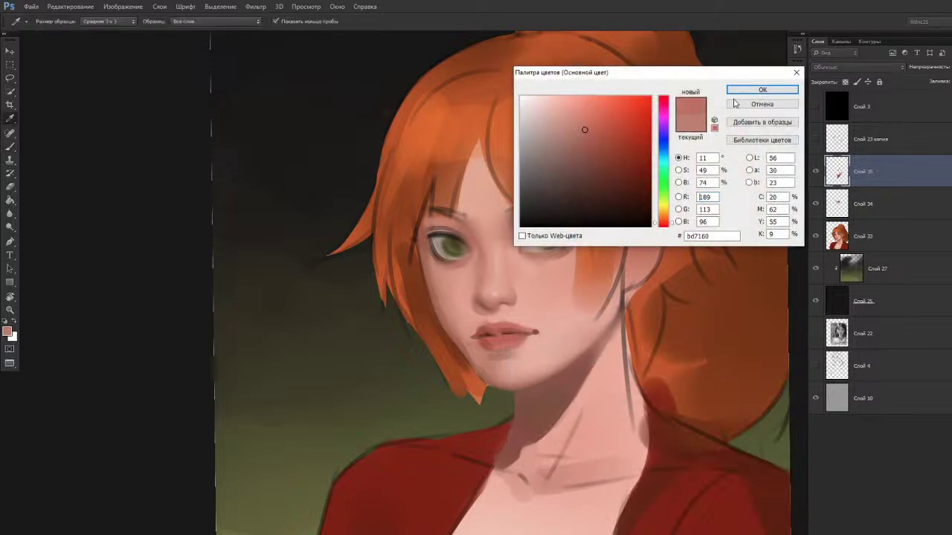
{"action": "left_click", "coordinate": [754, 91]}
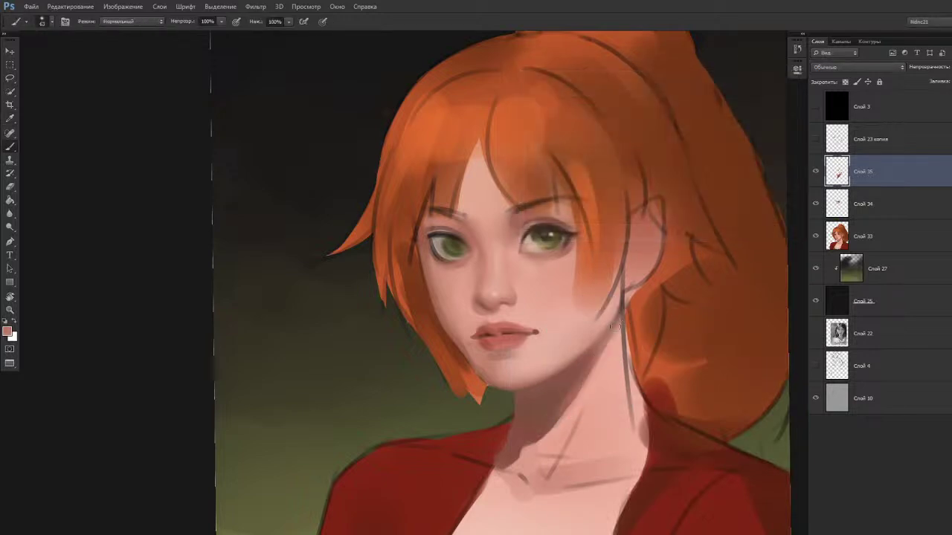
{"action": "key", "text": "bracketleft"}
{"action": "key", "text": "bracketleft"}
{"action": "left_click_drag", "start_coordinate": [612, 340], "coordinate": [565, 418]}
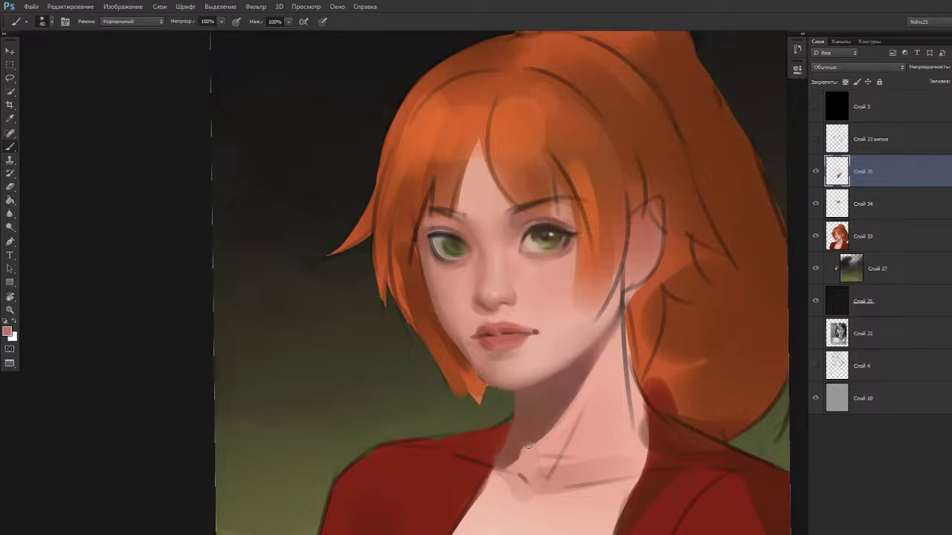
Blend the neck shadow's edge from its base up toward the jaw with the Mixer Brush and sample the adjacent skin tone.
{"action": "key", "text": "shift+b"}
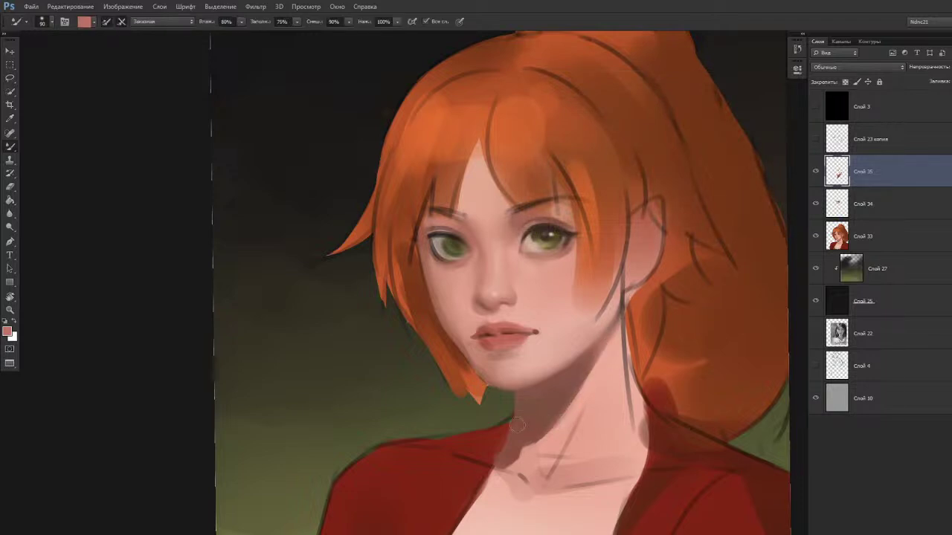
{"action": "mouse_move", "coordinate": [530, 439]}
{"action": "left_mouse_down"}
{"action": "mouse_move", "coordinate": [589, 382]}
{"action": "mouse_move", "coordinate": [556, 432]}
{"action": "mouse_move", "coordinate": [591, 382]}
{"action": "left_mouse_up"}
{"action": "key", "text": "bracketleft"}
{"action": "key", "text": "bracketleft"}
{"action": "key", "text": "shift+b"}
{"action": "left_click", "coordinate": [529, 454], "text": "alt"}
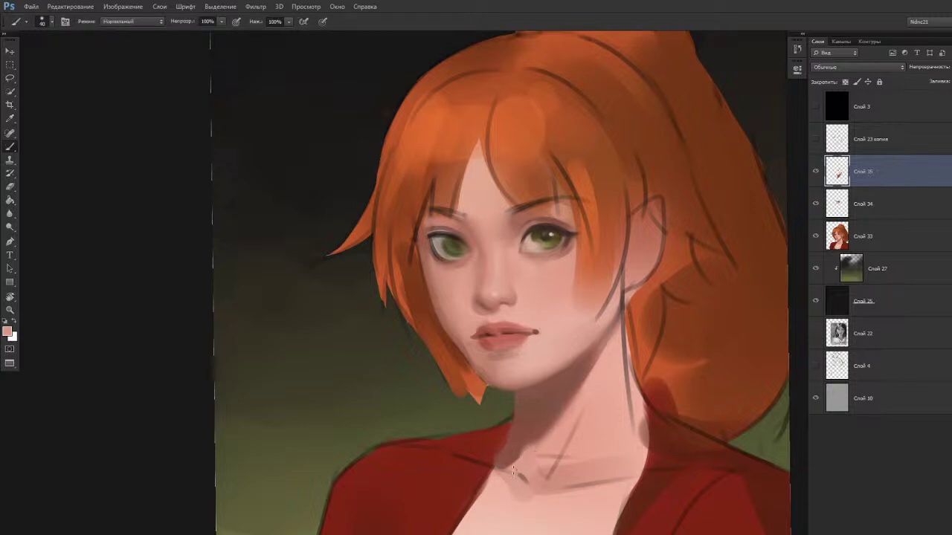
Choose the 15-pixel hard round brush and clean up the neck's shadowed edge beside the collar.
{"action": "left_click_drag", "start_coordinate": [503, 471], "coordinate": [518, 435]}
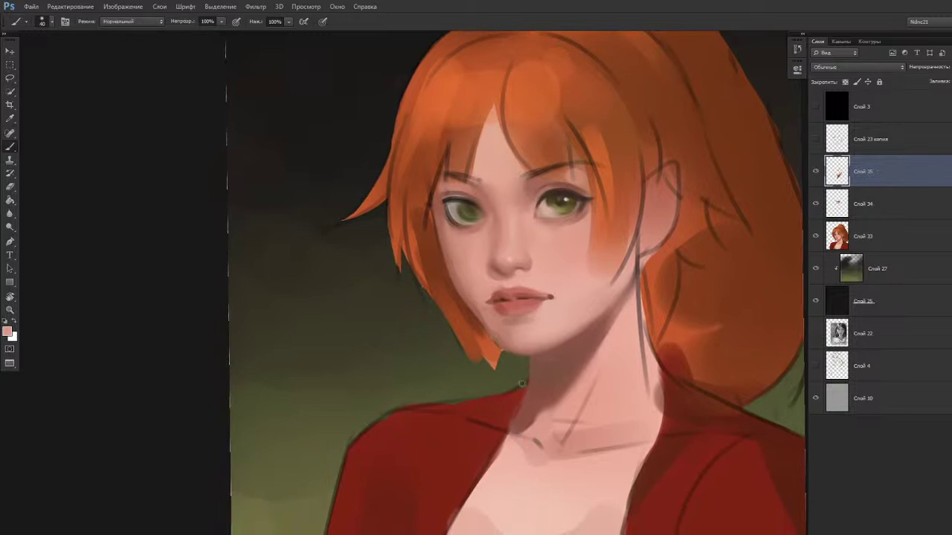
{"action": "key", "text": "alt"}
{"action": "right_click", "coordinate": [513, 391]}
{"action": "left_click", "coordinate": [706, 412]}
{"action": "left_click", "coordinate": [738, 413]}
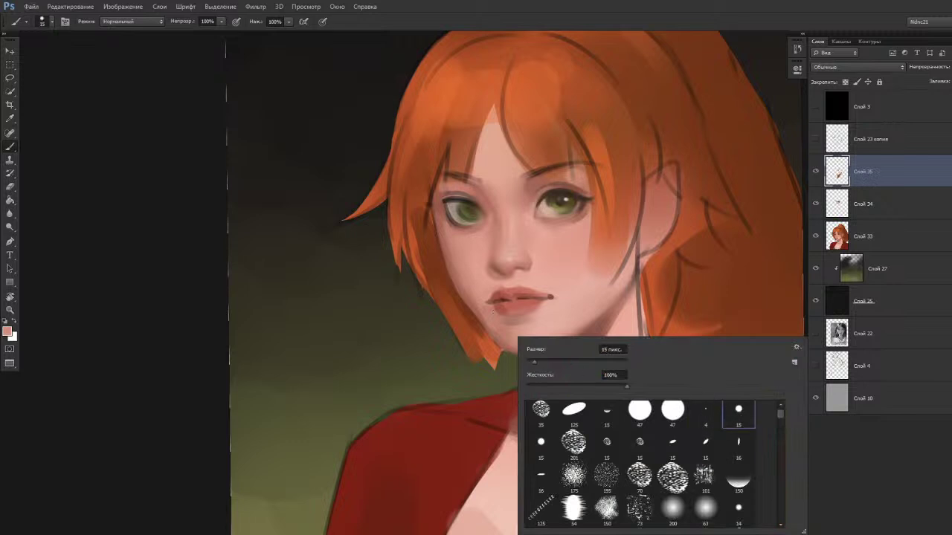
{"action": "left_click", "coordinate": [500, 348]}
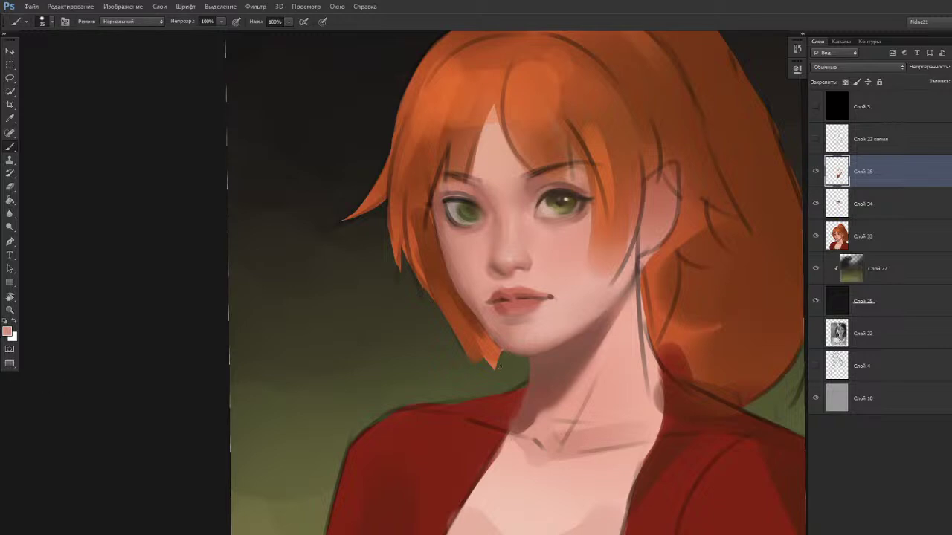
Paint skin tone over the short horizontal sketch line at the base of the throat.
{"action": "left_click_drag", "start_coordinate": [491, 410], "coordinate": [495, 384]}
{"action": "key", "text": "r"}
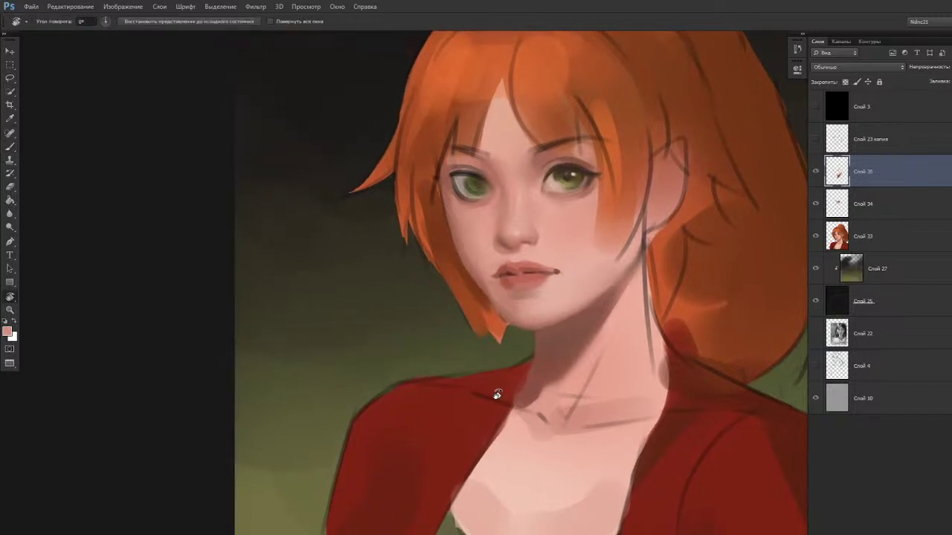
{"action": "left_click_drag", "start_coordinate": [497, 387], "coordinate": [510, 404]}
{"action": "key", "text": "shift+b"}
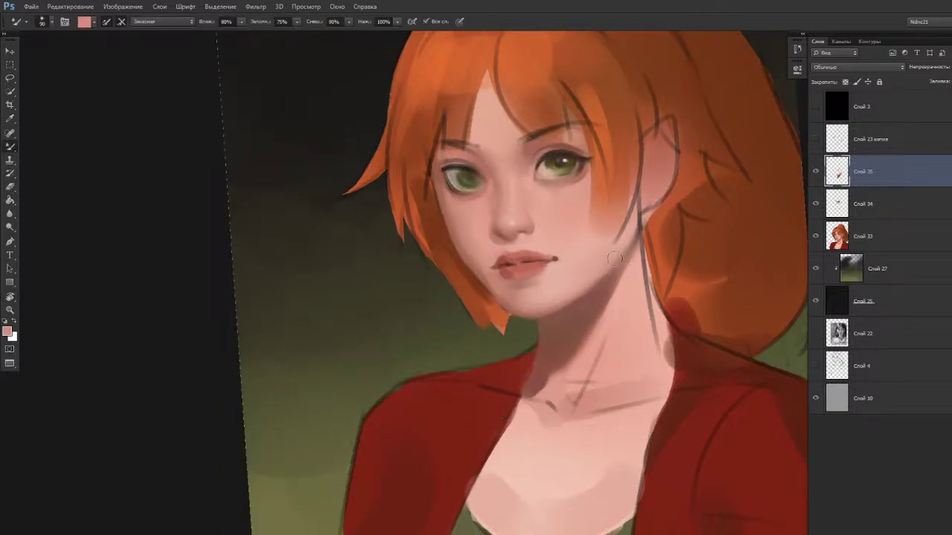
{"action": "left_click_drag", "start_coordinate": [550, 394], "coordinate": [548, 389]}
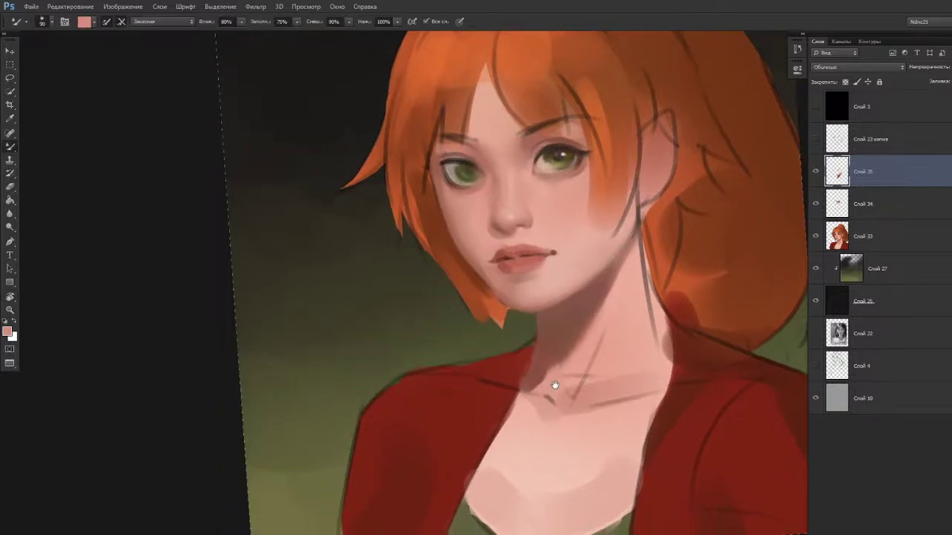
{"action": "key", "text": "shift+b"}
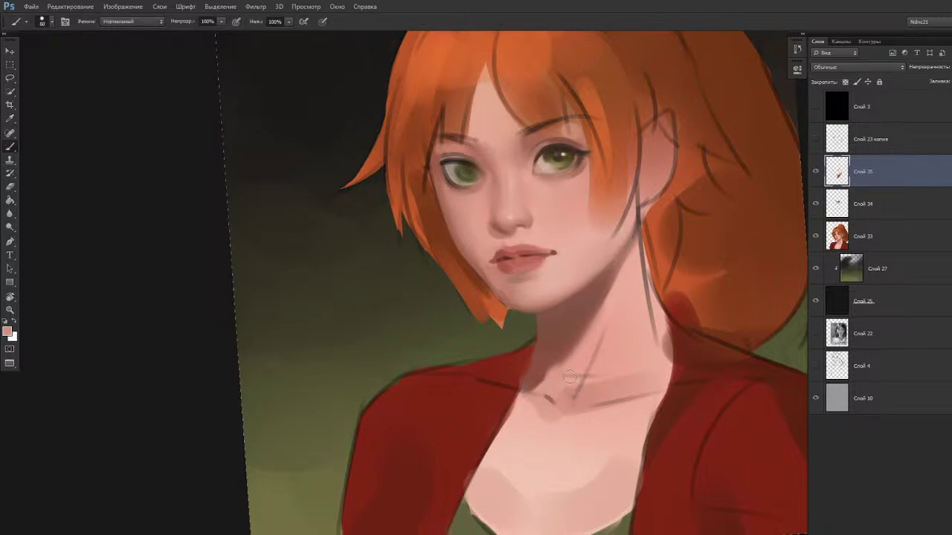
{"action": "key", "text": "shift+b"}
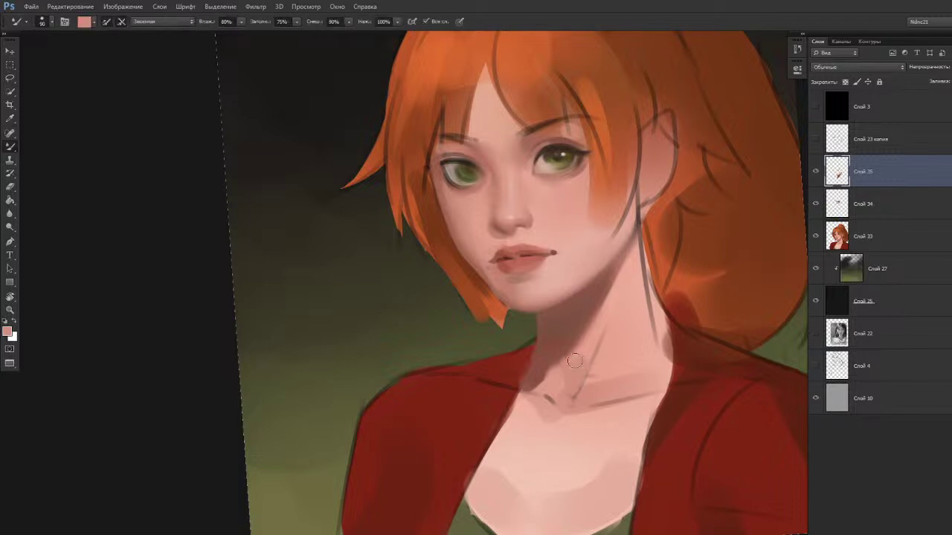
Blend the diagonal neck sketch line into the surrounding skin with the Mixer Brush.
{"action": "key", "text": "bracketright"}
{"action": "key", "text": "bracketright"}
{"action": "mouse_move", "coordinate": [571, 364]}
{"action": "left_mouse_down"}
{"action": "mouse_move", "coordinate": [563, 348]}
{"action": "mouse_move", "coordinate": [560, 355]}
{"action": "mouse_move", "coordinate": [565, 348]}
{"action": "mouse_move", "coordinate": [600, 359]}
{"action": "mouse_move", "coordinate": [563, 345]}
{"action": "left_mouse_up"}
{"action": "key", "text": "r"}
{"action": "key", "text": "shift+b"}
{"action": "key", "text": "shift+b"}
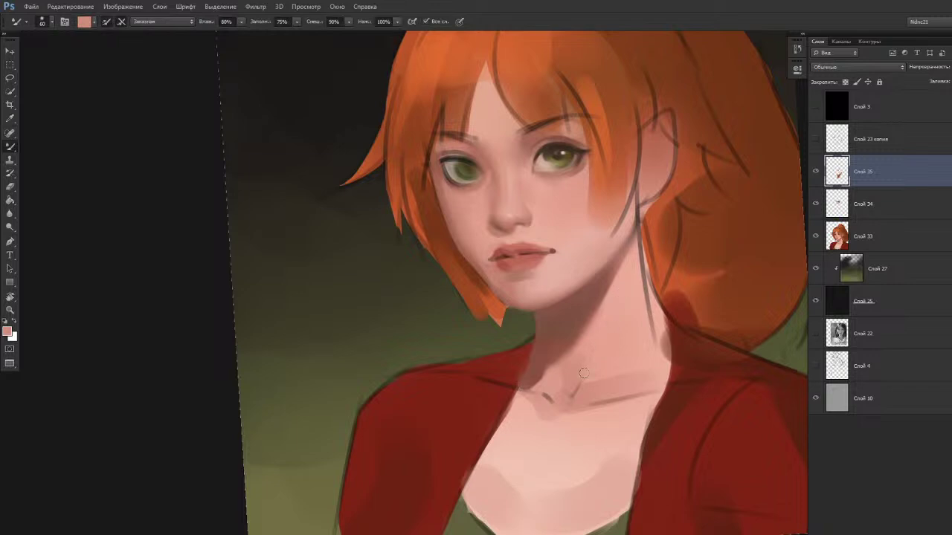
Sample the neck skin tone and paint over the remaining sketch marks above the collarbone with a progressively larger brush.
{"action": "left_click", "coordinate": [606, 324], "text": "alt"}
{"action": "left_click_drag", "start_coordinate": [574, 438], "coordinate": [568, 438]}
{"action": "key", "text": "shift+b"}
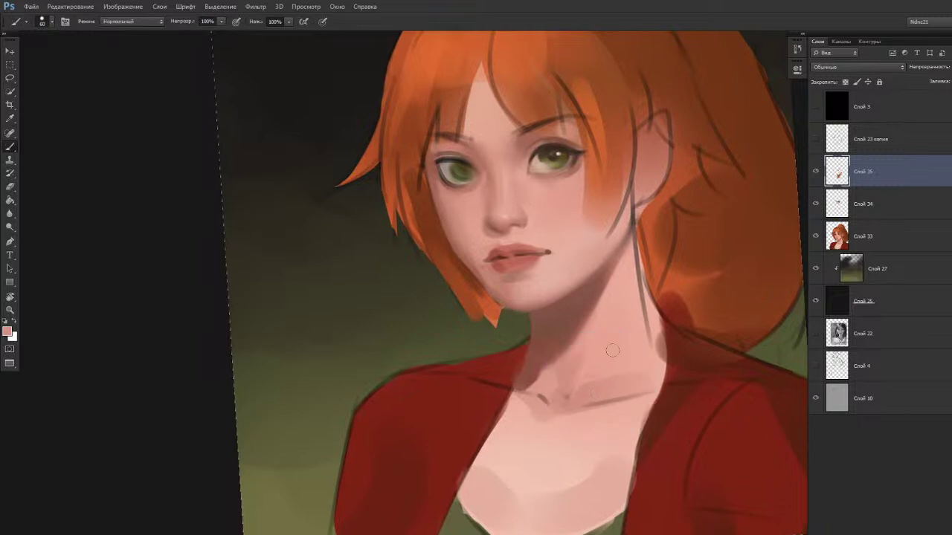
{"action": "key", "text": "bracketright"}
{"action": "key", "text": "bracketright"}
{"action": "key", "text": "bracketright"}
{"action": "key", "text": "bracketright"}
{"action": "key", "text": "bracketright"}
Smooth the lower neck down to the collarbone with the Mixer Brush enlarged to 200 pixels, and review the whole portrait.
{"action": "key", "text": "shift+b"}
{"action": "key", "text": "bracketright"}
{"action": "key", "text": "bracketright"}
{"action": "key", "text": "bracketright"}
{"action": "key", "text": "bracketright"}
{"action": "key", "text": "bracketright"}
{"action": "key", "text": "bracketright"}
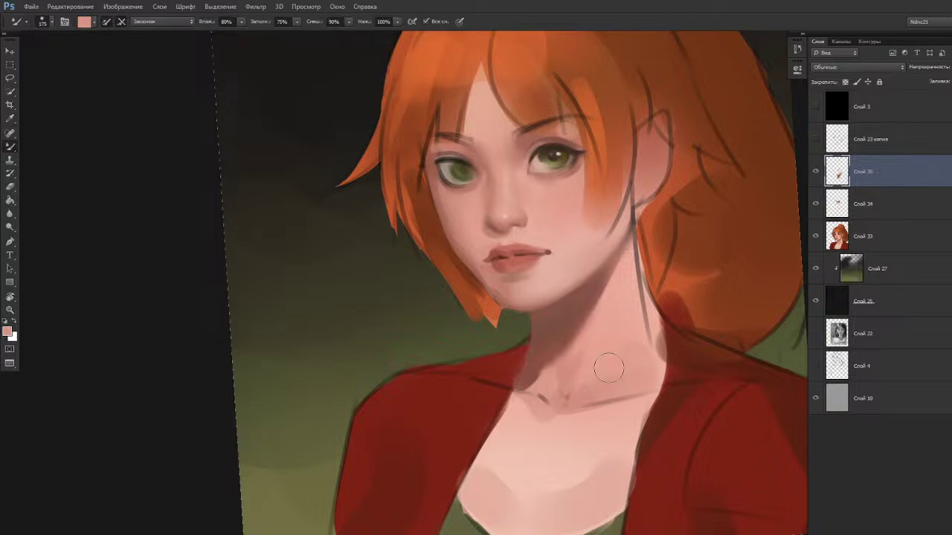
{"action": "key", "text": "bracketright"}
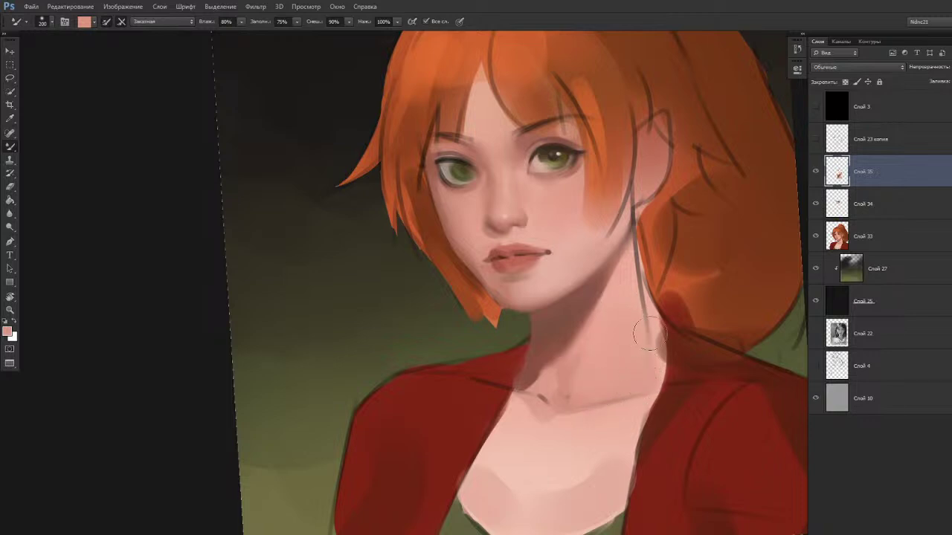
{"action": "scroll", "coordinate": [708, 298], "scroll_direction": "down", "scroll_amount": 2}
{"action": "scroll", "coordinate": [708, 298], "scroll_direction": "down", "scroll_amount": 2}
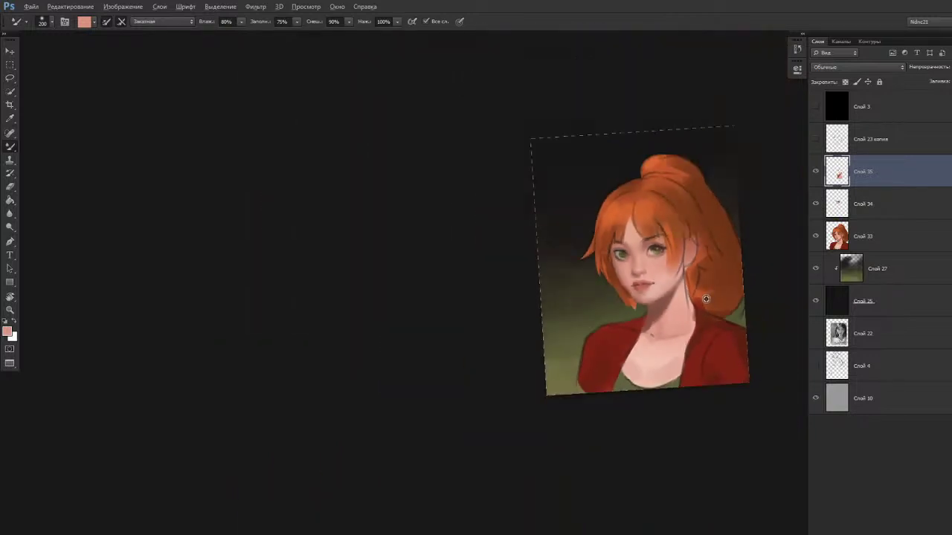
Paint skin tone over the dark sketch line along the neck beside the hair and blend the edge with the Mixer Brush.
{"action": "scroll", "coordinate": [704, 298], "scroll_direction": "up", "scroll_amount": 3}
{"action": "key", "text": "r"}
{"action": "left_click_drag", "start_coordinate": [532, 340], "coordinate": [529, 347]}
{"action": "key", "text": "b"}
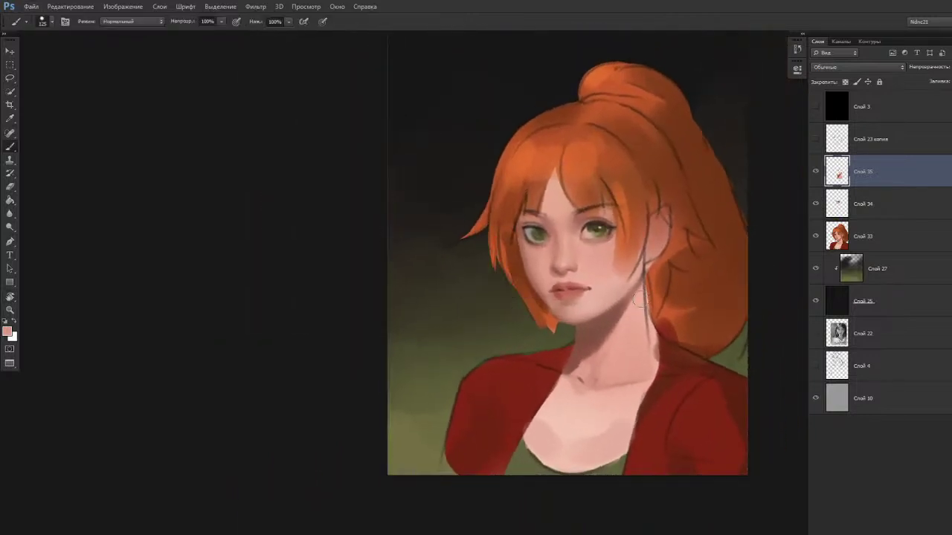
{"action": "left_click_drag", "start_coordinate": [643, 295], "coordinate": [649, 323]}
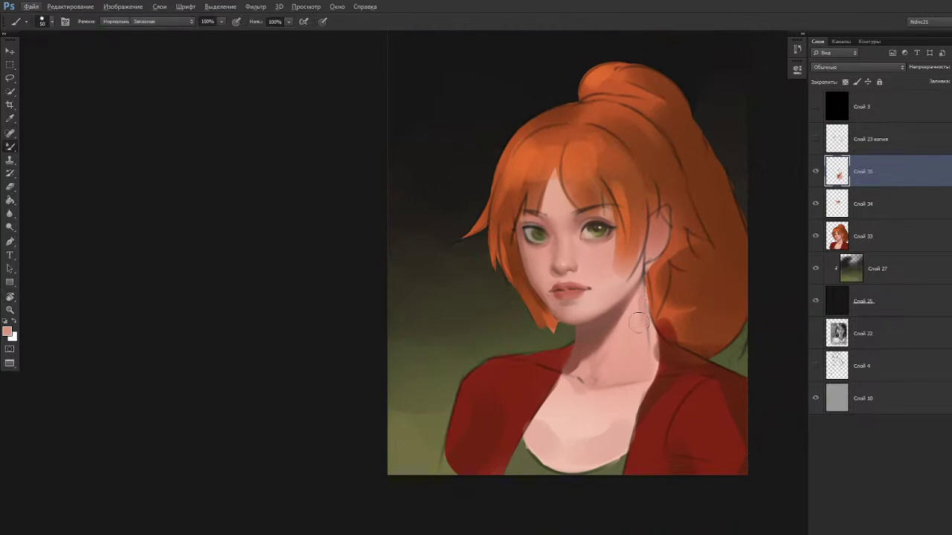
{"action": "key", "text": "shift+b"}
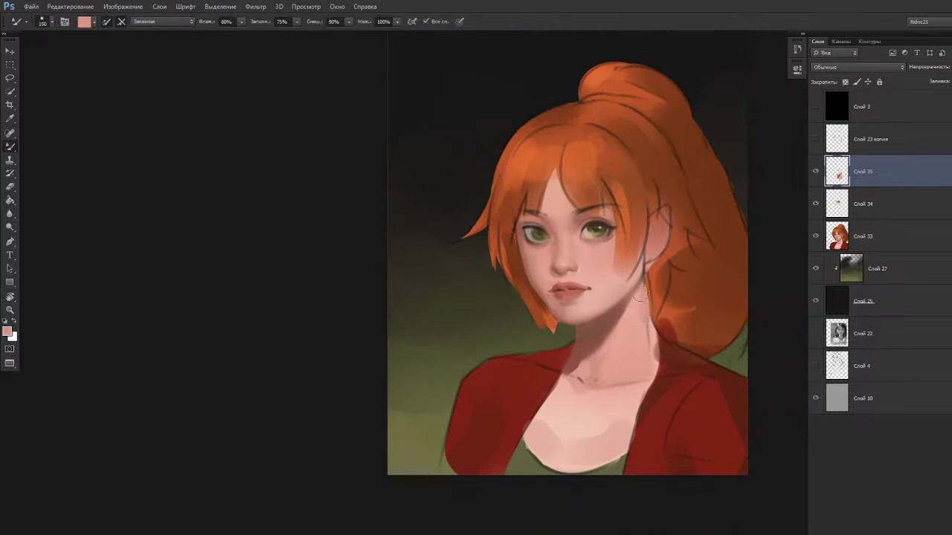
{"action": "key", "text": "shift+b"}
{"action": "left_click", "coordinate": [647, 287], "text": "alt"}
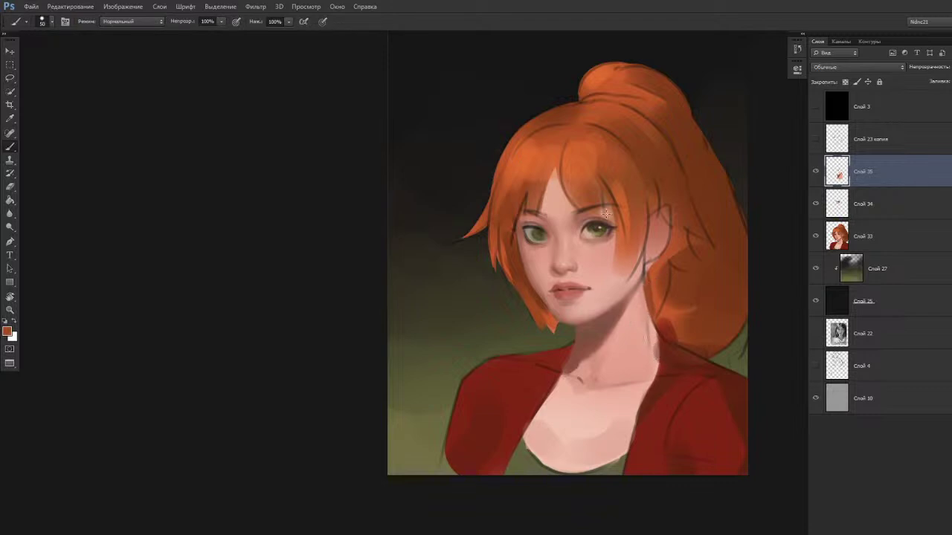
{"action": "left_click_drag", "start_coordinate": [608, 203], "coordinate": [586, 196]}
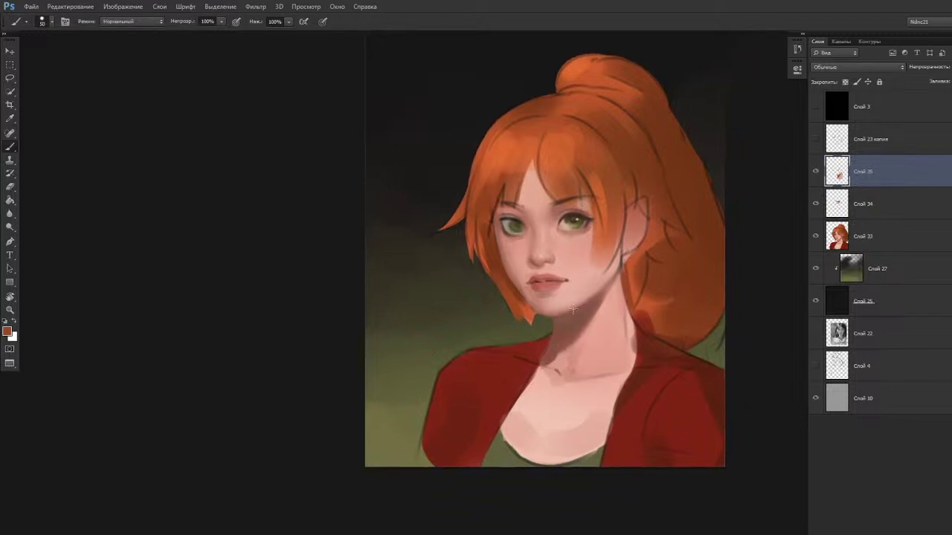
Sample a skin tone from the cheek and lighten the neck using a brush enlarged to 125 pixels.
{"action": "left_click", "coordinate": [580, 271], "text": "alt"}
{"action": "right_click", "coordinate": [586, 301]}
{"action": "left_click", "coordinate": [806, 377]}
{"action": "key", "text": "Return"}
{"action": "key", "text": "bracketright"}
{"action": "key", "text": "bracketright"}
{"action": "key", "text": "bracketright"}
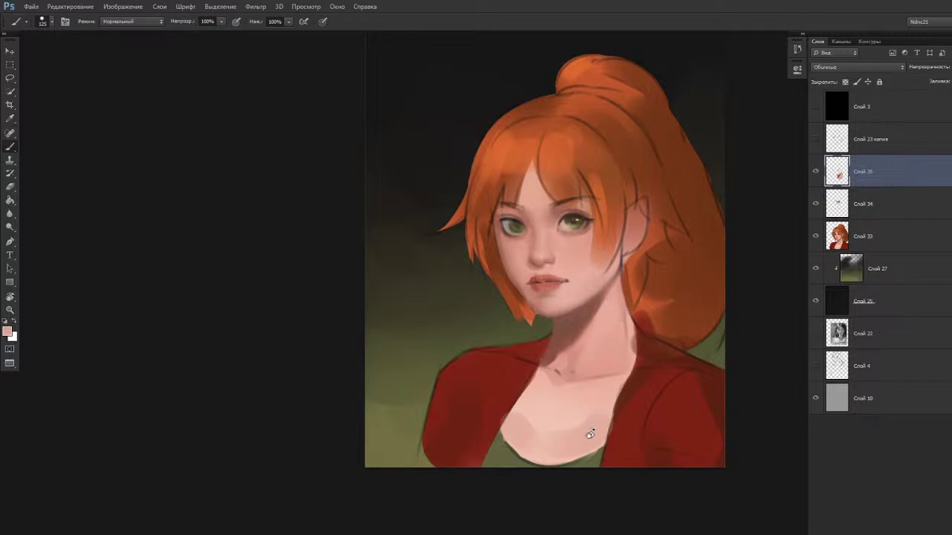
{"action": "key", "text": "r"}
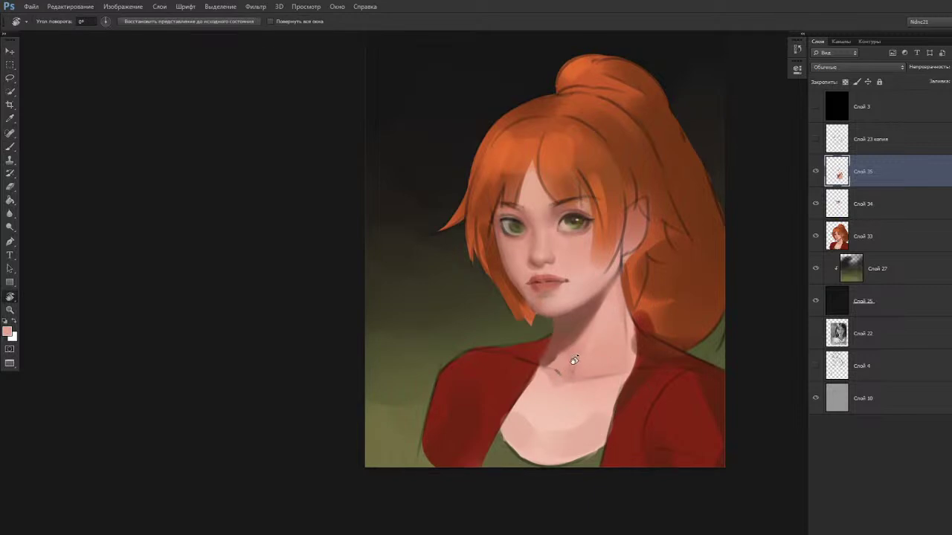
Paint sampled orange and dark brown hair tones along the neck edge and over the red patch behind the neck.
{"action": "key", "text": "b"}
{"action": "left_click", "coordinate": [628, 297], "text": "alt"}
{"action": "key", "text": "ctrl+z"}
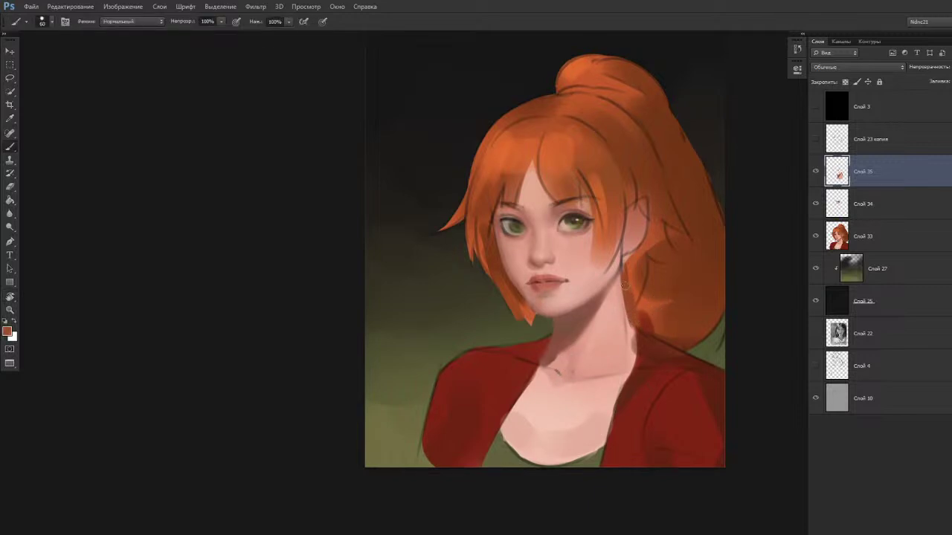
{"action": "left_click_drag", "start_coordinate": [624, 288], "coordinate": [630, 322]}
{"action": "left_click", "coordinate": [709, 234], "text": "alt"}
{"action": "mouse_move", "coordinate": [634, 325]}
{"action": "left_mouse_down"}
{"action": "mouse_move", "coordinate": [629, 302]}
{"action": "mouse_move", "coordinate": [640, 310]}
{"action": "left_mouse_up"}
{"action": "left_click", "coordinate": [666, 328], "text": "alt"}
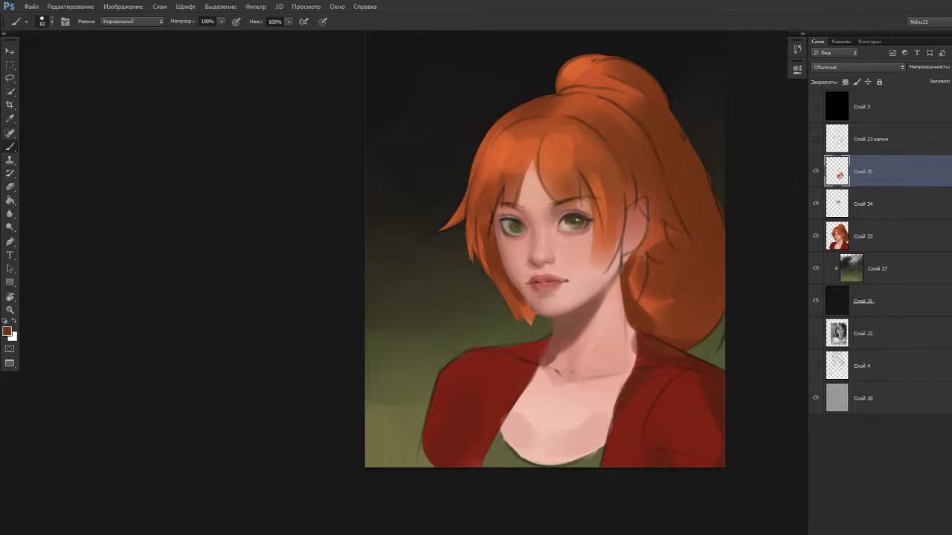
{"action": "left_click", "coordinate": [636, 291], "text": "alt"}
{"action": "left_click", "coordinate": [638, 318], "text": "alt"}
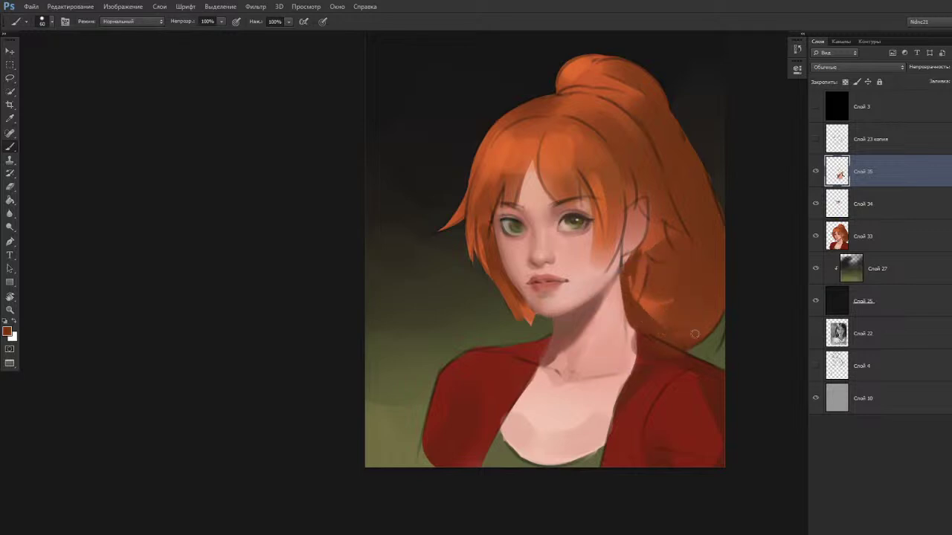
Sample the neck skin tone, blend the side of the neck with the 150-pixel Mixer Brush, and check the whole portrait.
{"action": "left_click", "coordinate": [629, 322], "text": "alt"}
{"action": "key", "text": "shift+b"}
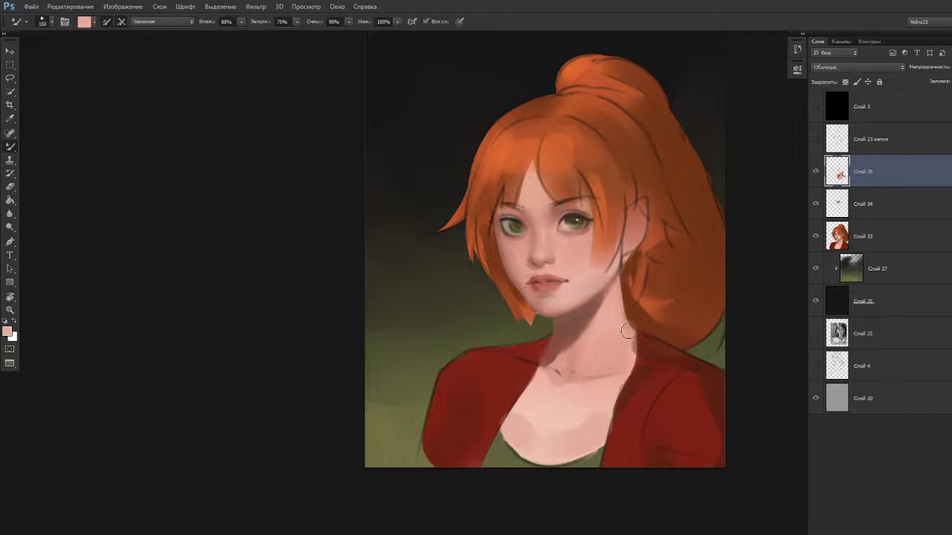
{"action": "left_click_drag", "start_coordinate": [625, 358], "coordinate": [607, 292]}
{"action": "left_click_drag", "start_coordinate": [568, 326], "coordinate": [563, 329]}
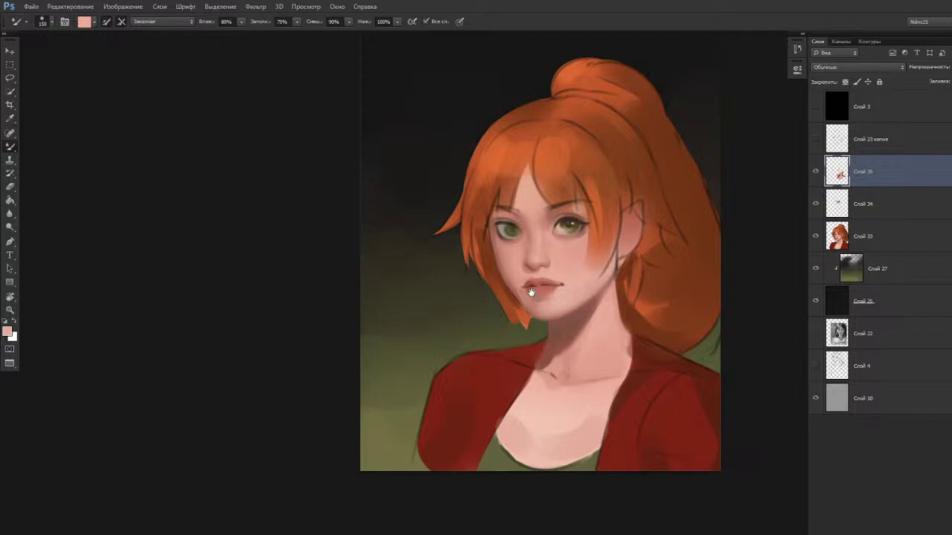
{"action": "scroll", "coordinate": [507, 219], "scroll_direction": "up", "scroll_amount": 9}
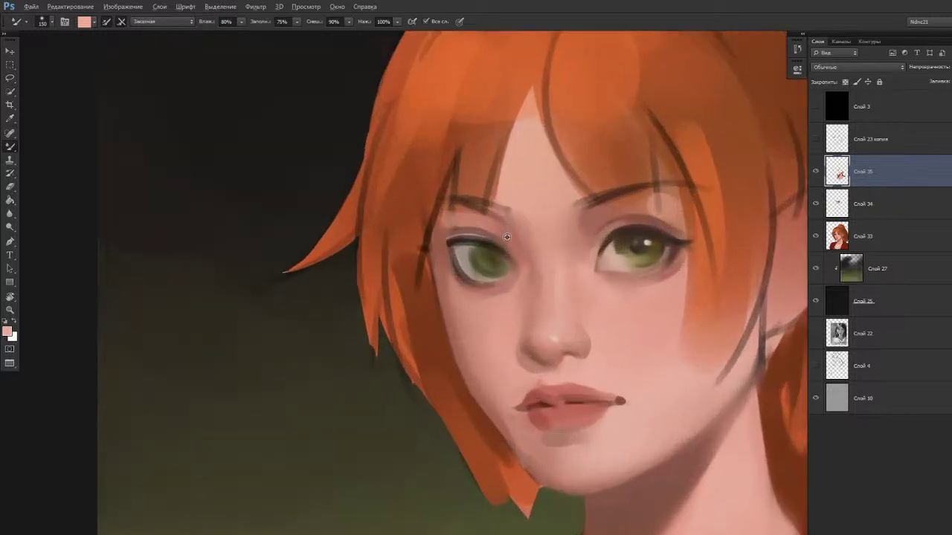
{"action": "scroll", "coordinate": [492, 259], "scroll_direction": "down", "scroll_amount": 5}
{"action": "scroll", "coordinate": [492, 258], "scroll_direction": "down", "scroll_amount": 4}
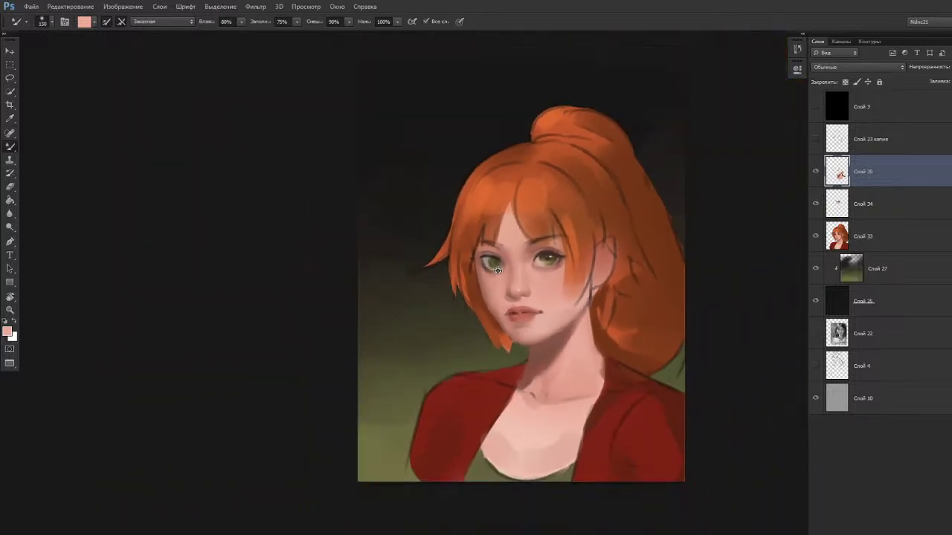
{"action": "scroll", "coordinate": [566, 297], "scroll_direction": "up", "scroll_amount": 4}
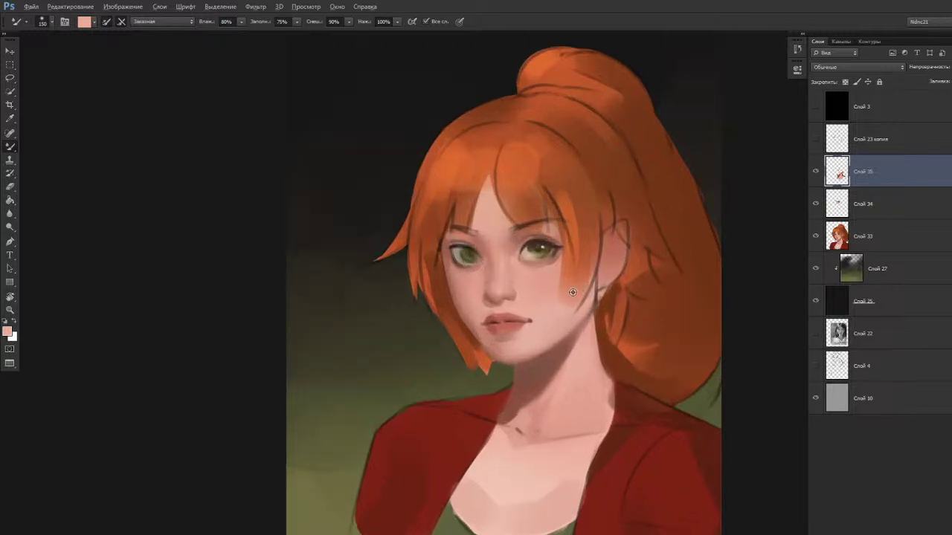
{"action": "key", "text": "l"}
{"action": "mouse_move", "coordinate": [491, 146]}
{"action": "left_mouse_down"}
{"action": "mouse_move", "coordinate": [482, 258]}
{"action": "mouse_move", "coordinate": [497, 342]}
{"action": "mouse_move", "coordinate": [459, 487]}
{"action": "mouse_move", "coordinate": [759, 356]}
{"action": "mouse_move", "coordinate": [534, 52]}
{"action": "mouse_move", "coordinate": [491, 151]}
{"action": "left_mouse_up"}
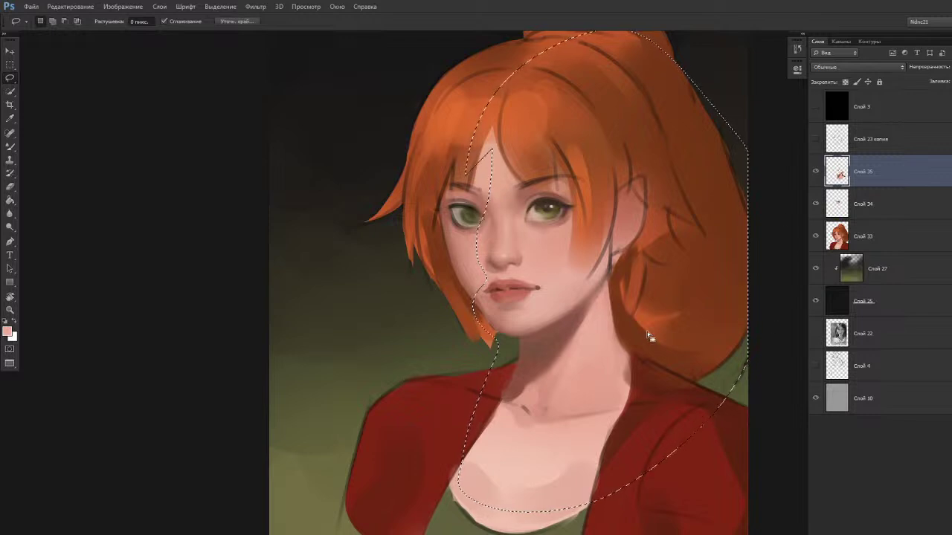
{"action": "key", "text": "ctrl+d"}
{"action": "scroll", "coordinate": [583, 294], "scroll_direction": "down", "scroll_amount": 1}
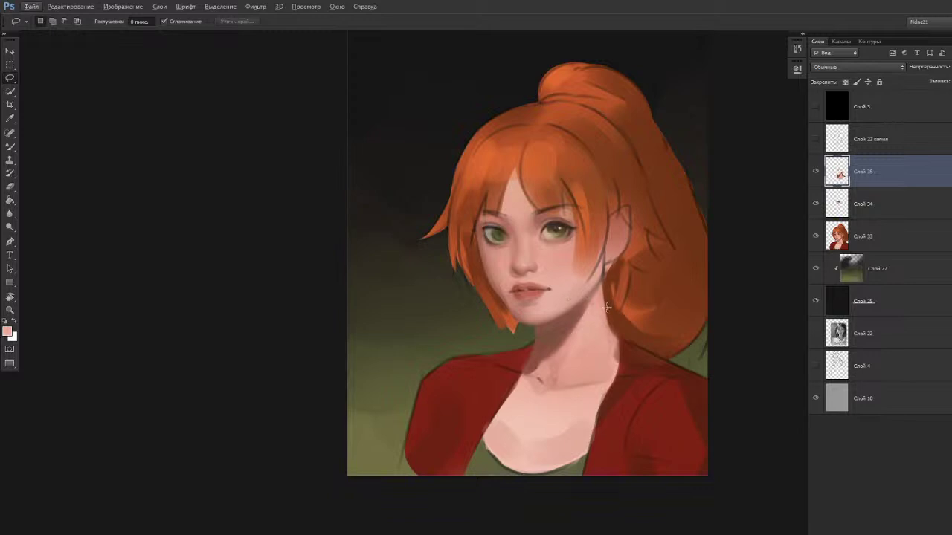
{"action": "scroll", "coordinate": [609, 307], "scroll_direction": "down", "scroll_amount": 3}
{"action": "scroll", "coordinate": [603, 313], "scroll_direction": "up", "scroll_amount": 3}
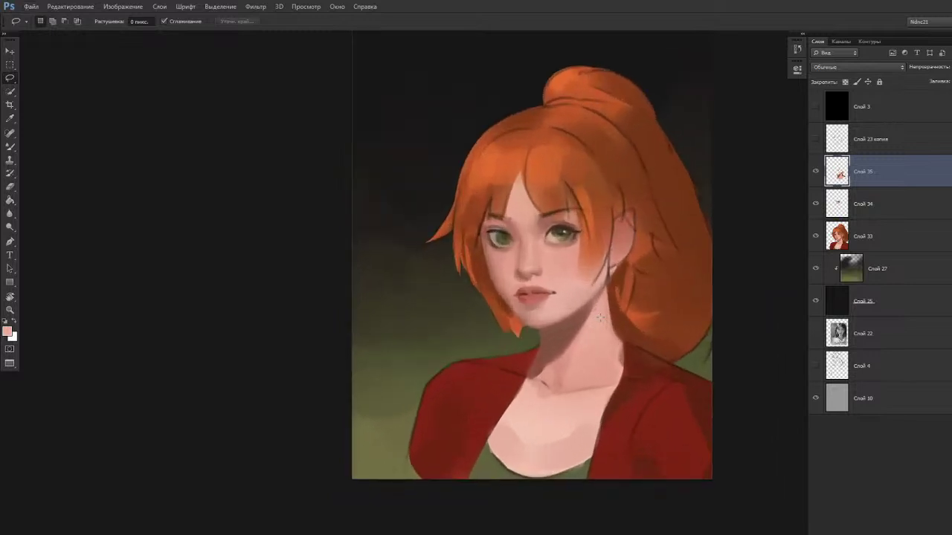
{"action": "scroll", "coordinate": [600, 317], "scroll_direction": "up", "scroll_amount": 2}
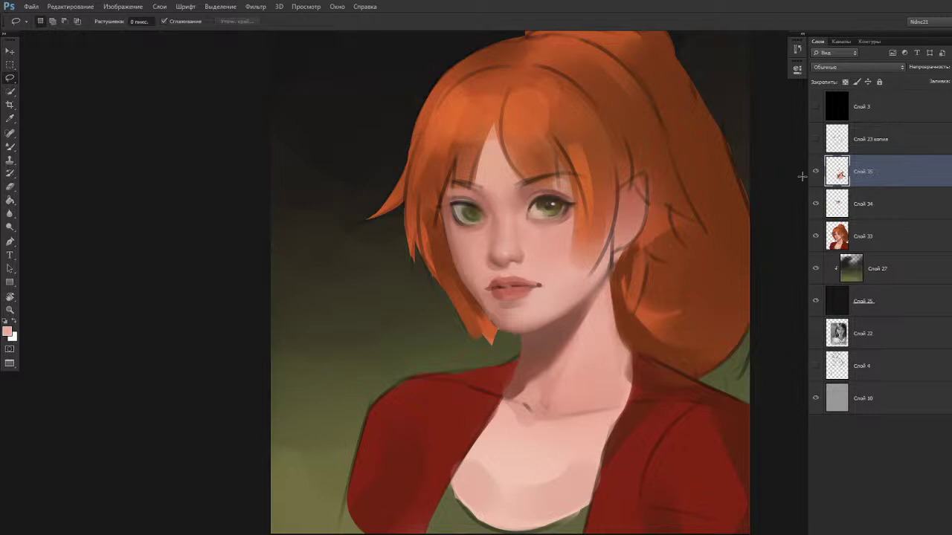
Toggle the visibility of layers Слой 34 and Слой 35 to compare the portrait with and without the retouching.
{"action": "left_click", "coordinate": [813, 204]}
{"action": "left_click", "coordinate": [813, 204]}
{"action": "left_click", "coordinate": [815, 205]}
{"action": "left_click", "coordinate": [815, 173]}
{"action": "left_click", "coordinate": [815, 173]}
{"action": "left_click", "coordinate": [815, 173]}
{"action": "left_click", "coordinate": [816, 173]}
{"action": "left_click", "coordinate": [816, 204]}
Lasso the mouth on layer Слой 33, move it slightly downward and clear the selection.
{"action": "left_click", "coordinate": [872, 240]}
{"action": "scroll", "coordinate": [640, 273], "scroll_direction": "up", "scroll_amount": 1}
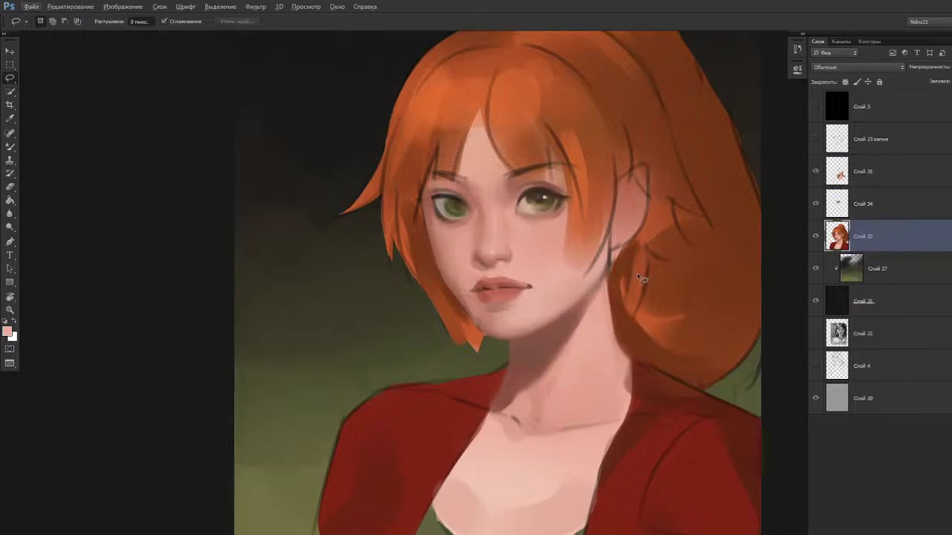
{"action": "mouse_move", "coordinate": [467, 285]}
{"action": "left_mouse_down"}
{"action": "mouse_move", "coordinate": [532, 312]}
{"action": "mouse_move", "coordinate": [524, 269]}
{"action": "mouse_move", "coordinate": [491, 271]}
{"action": "mouse_move", "coordinate": [488, 295]}
{"action": "left_mouse_up"}
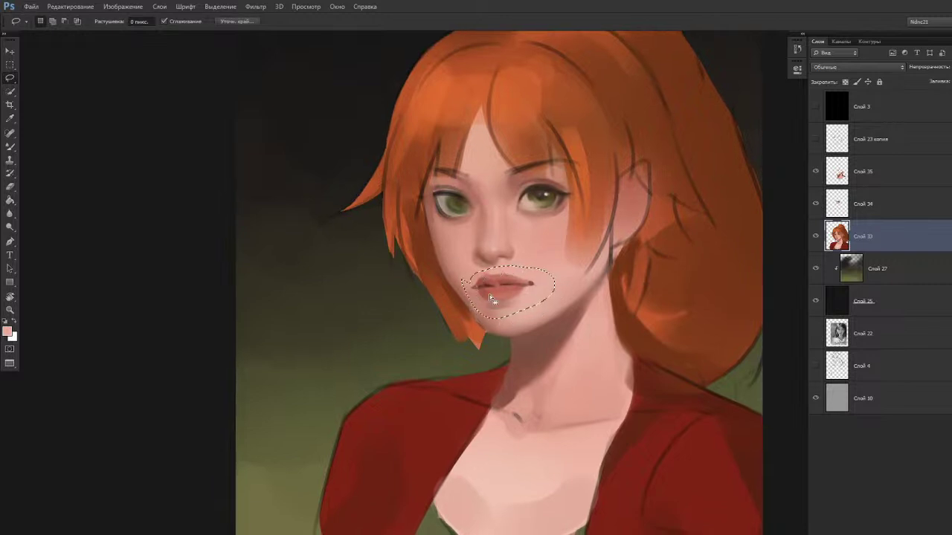
{"action": "key", "text": "v"}
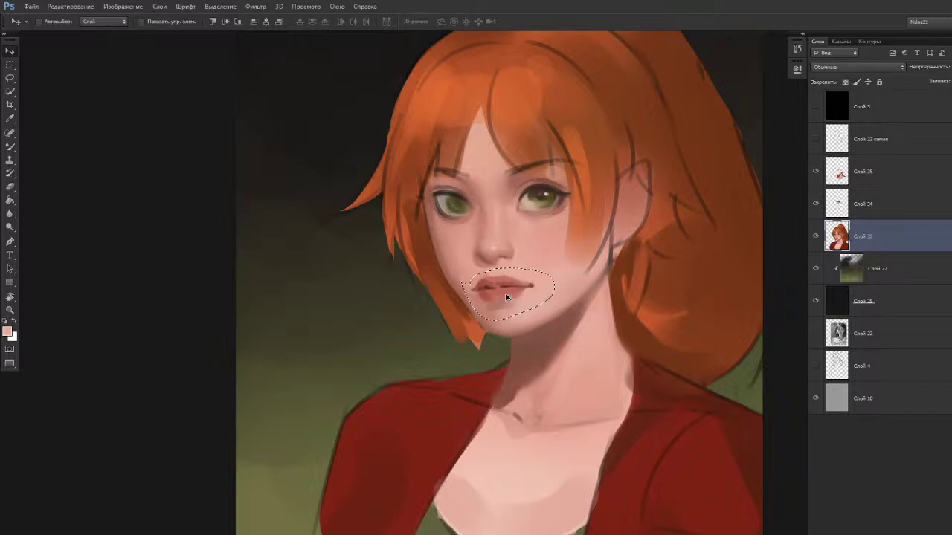
{"action": "key", "text": "ctrl+d"}
{"action": "scroll", "coordinate": [484, 293], "scroll_direction": "down", "scroll_amount": 1}
{"action": "scroll", "coordinate": [432, 334], "scroll_direction": "down", "scroll_amount": 1}
{"action": "scroll", "coordinate": [432, 334], "scroll_direction": "up", "scroll_amount": 2}
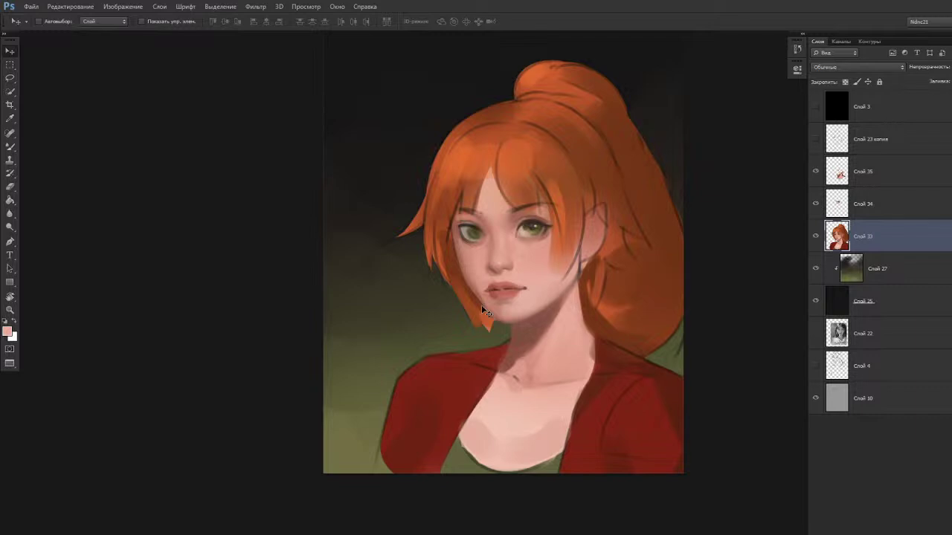
Examine the face, neck and shoulders of the portrait in a slightly rotated view.
{"action": "left_click_drag", "start_coordinate": [527, 375], "coordinate": [516, 361]}
{"action": "key", "text": "r"}
{"action": "left_click", "coordinate": [525, 402]}
{"action": "left_click", "coordinate": [488, 297]}
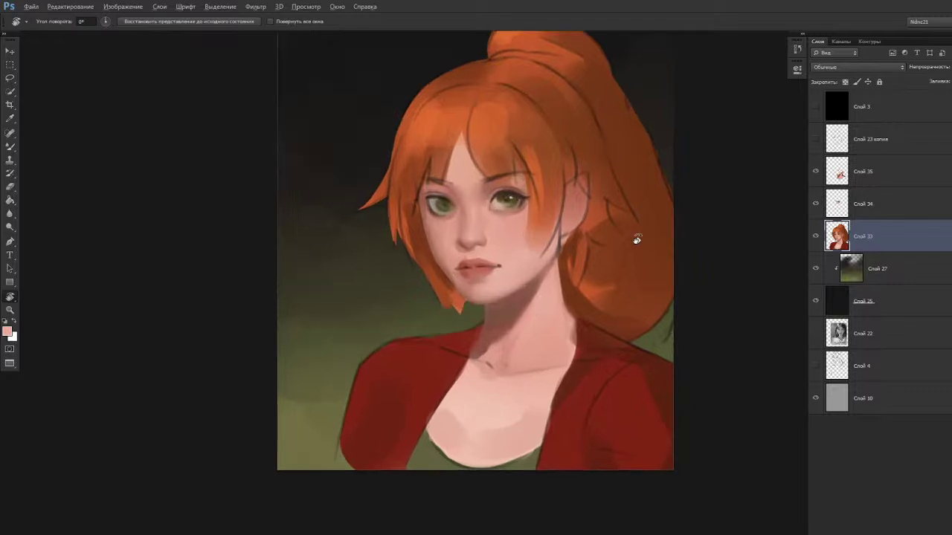
{"action": "left_click_drag", "start_coordinate": [517, 373], "coordinate": [542, 289]}
{"action": "left_click_drag", "start_coordinate": [525, 348], "coordinate": [526, 380]}
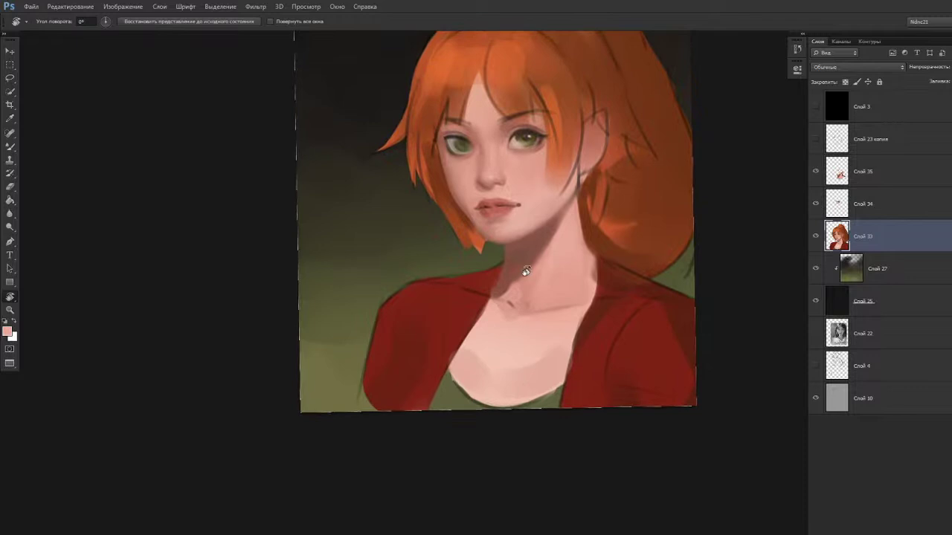
{"action": "left_click_drag", "start_coordinate": [497, 306], "coordinate": [491, 323]}
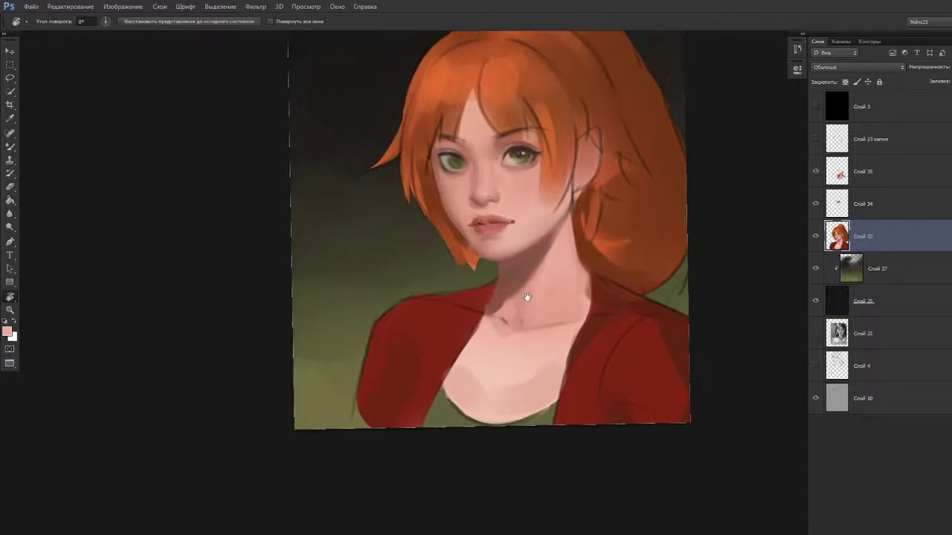
{"action": "left_click_drag", "start_coordinate": [521, 260], "coordinate": [545, 307]}
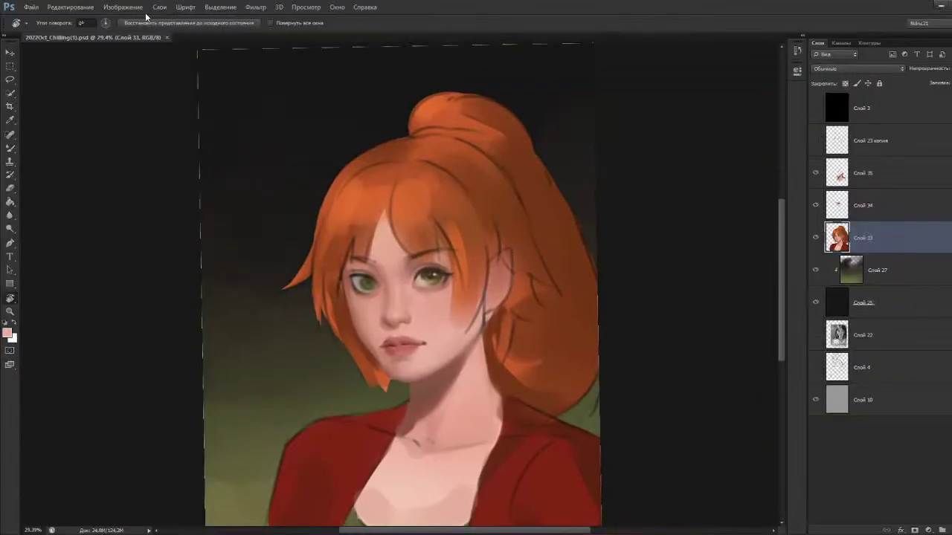
Open the recent document Колла6FIN.psd, examine how the elf character is rendered, and close it to return to the portrait.
{"action": "left_click", "coordinate": [30, 7]}
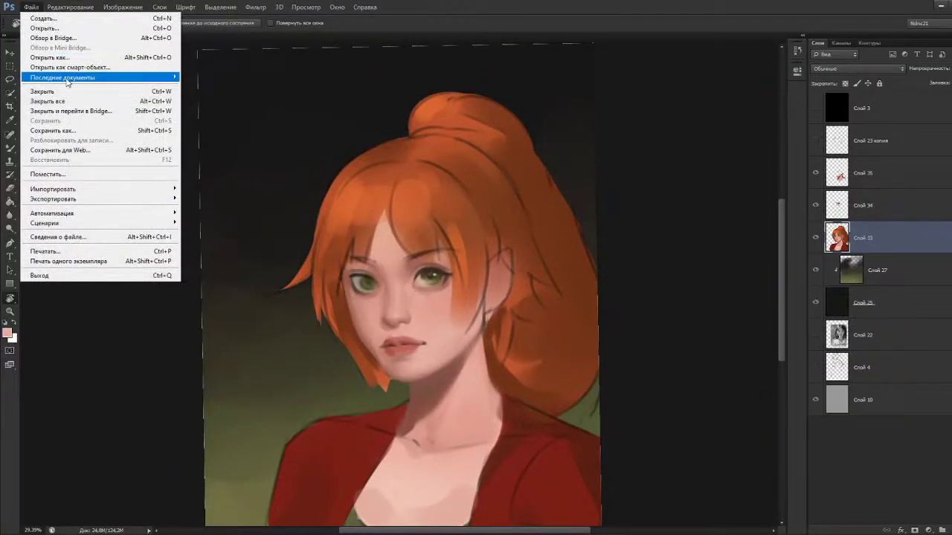
{"action": "mouse_move", "coordinate": [69, 82]}
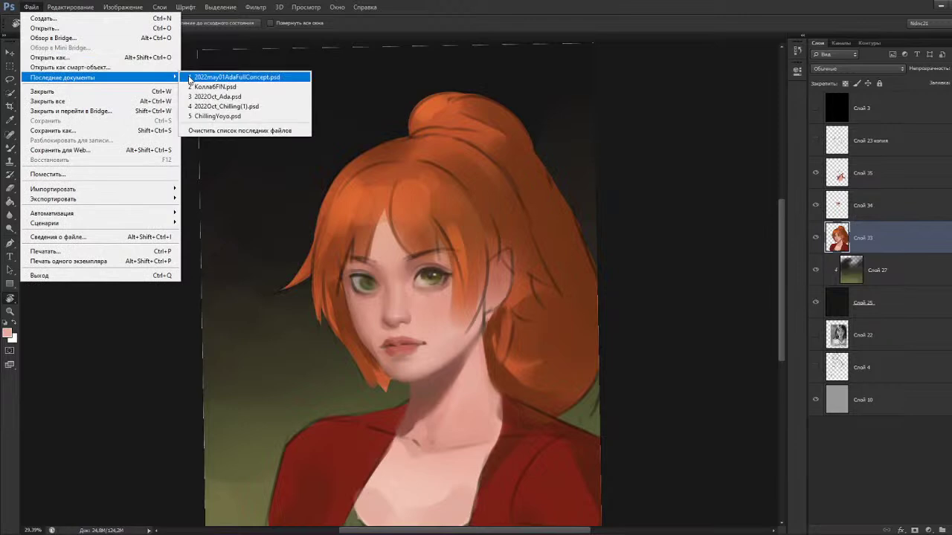
{"action": "left_click", "coordinate": [212, 86]}
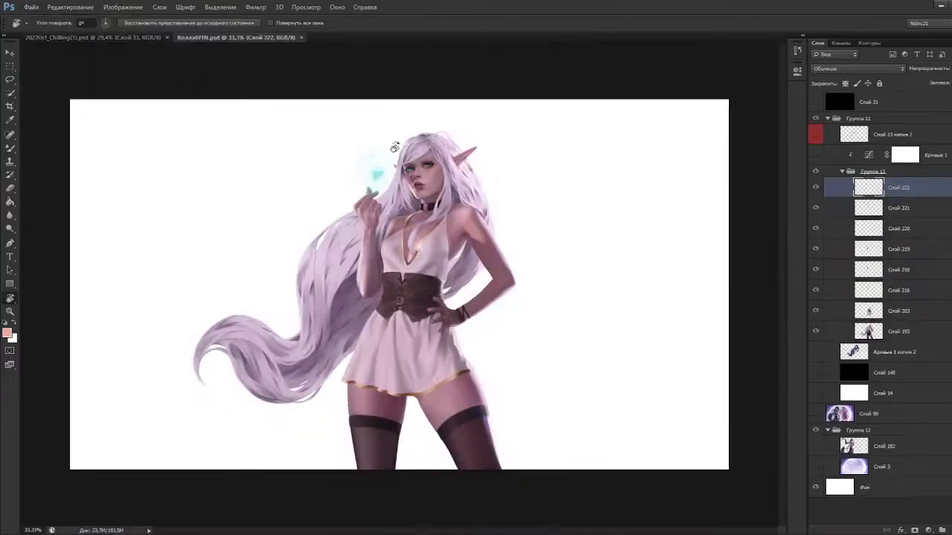
{"action": "scroll", "coordinate": [308, 235], "scroll_direction": "up", "scroll_amount": 2}
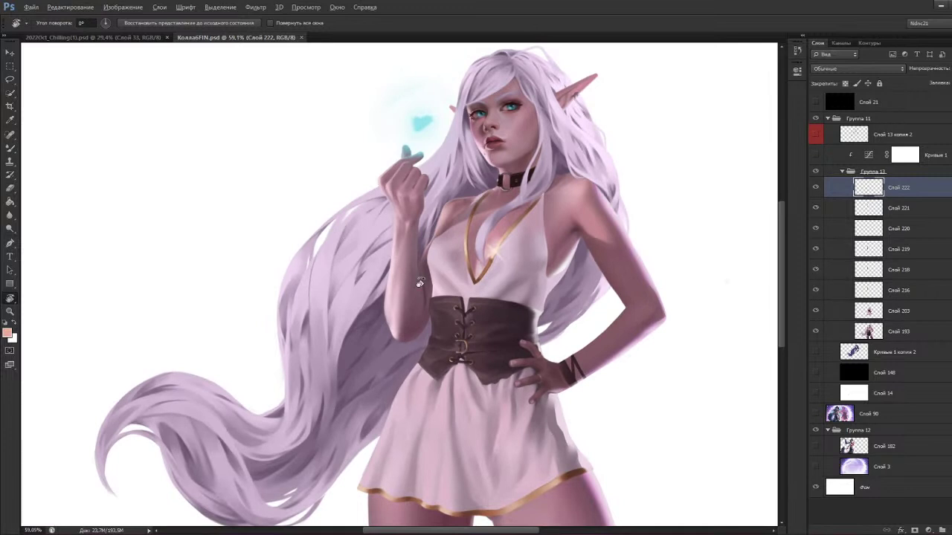
{"action": "scroll", "coordinate": [341, 283], "scroll_direction": "down", "scroll_amount": 2}
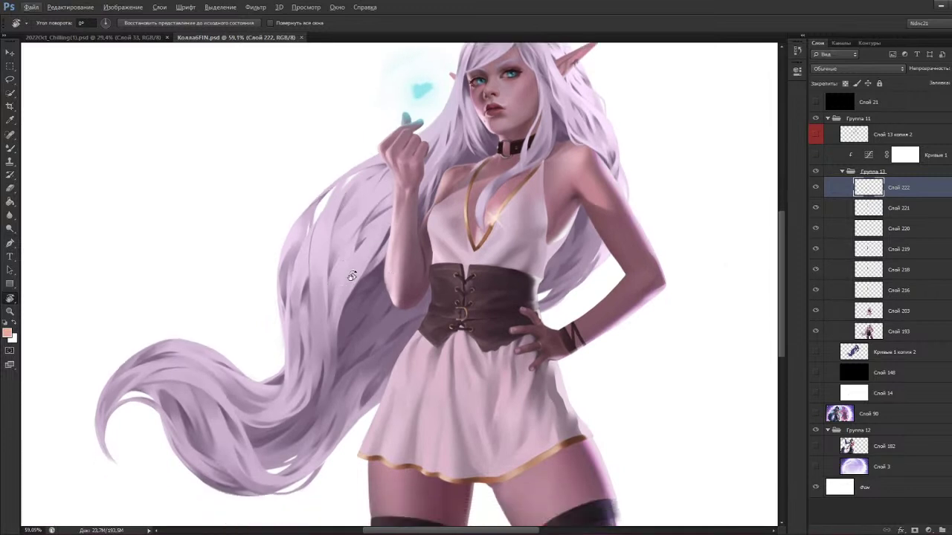
{"action": "scroll", "coordinate": [352, 276], "scroll_direction": "up", "scroll_amount": 4}
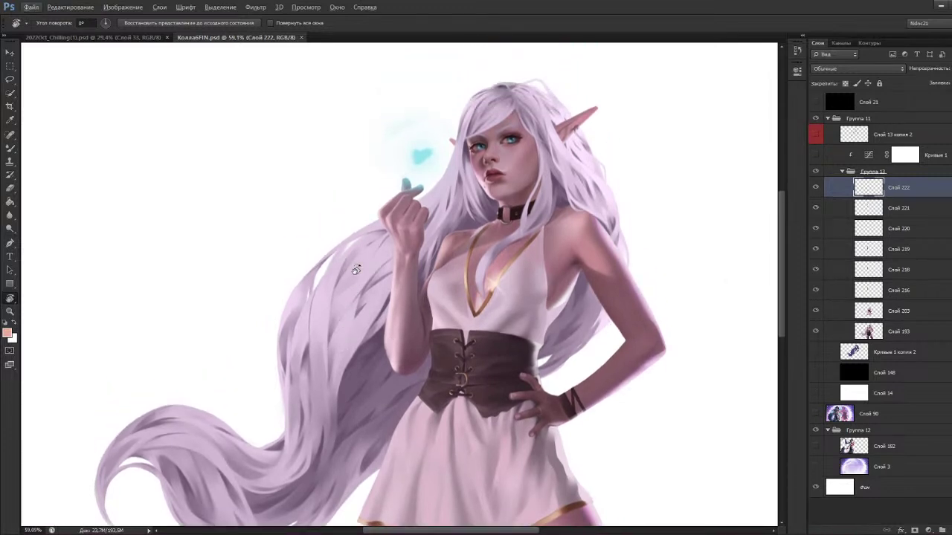
{"action": "scroll", "coordinate": [356, 270], "scroll_direction": "down", "scroll_amount": 7}
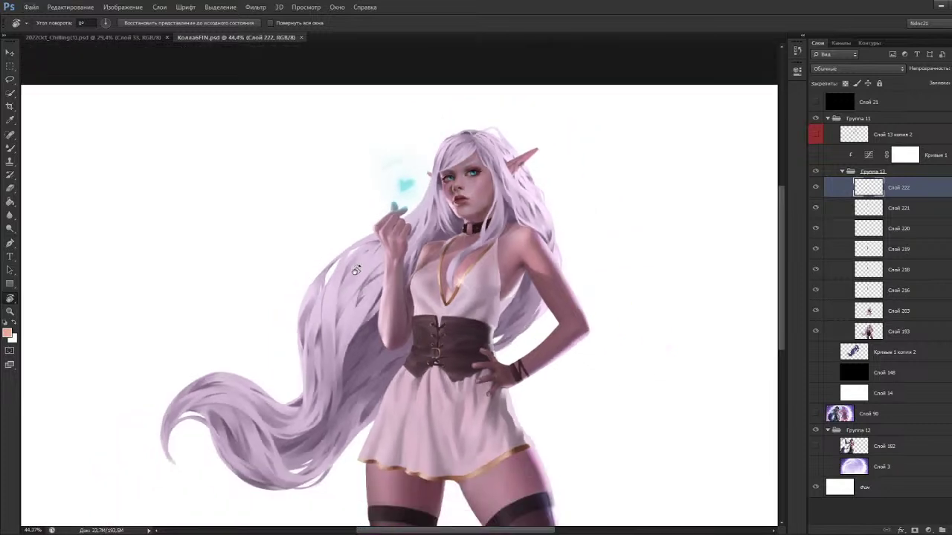
{"action": "left_click", "coordinate": [301, 37]}
{"action": "scroll", "coordinate": [392, 248], "scroll_direction": "up", "scroll_amount": 3}
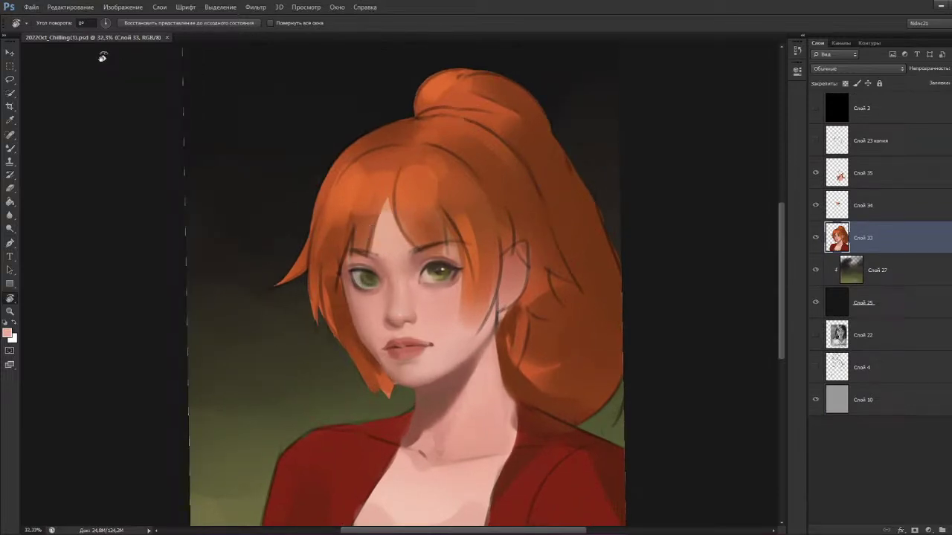
Open the recent document 2022Oct_Ada.psd and rotate the view to examine the grayscale reclining elf figure.
{"action": "left_click", "coordinate": [31, 7]}
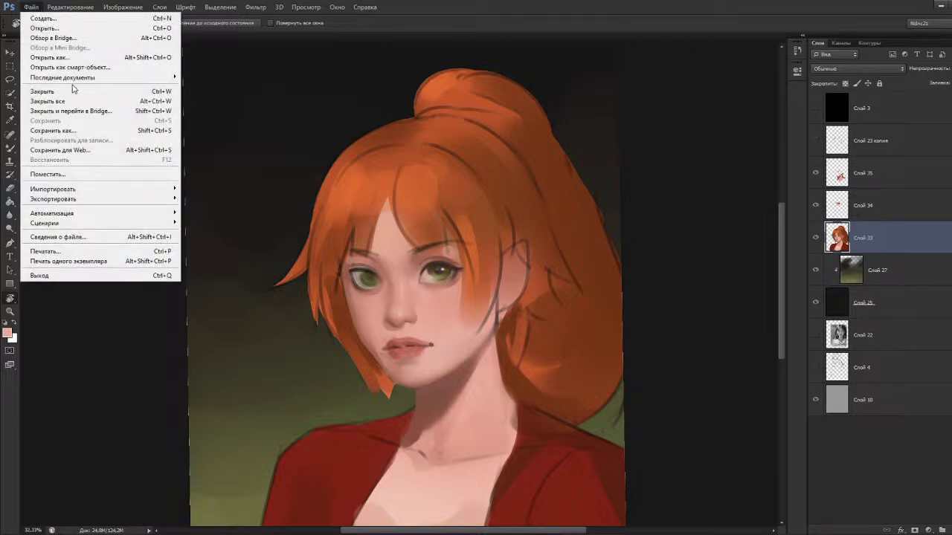
{"action": "mouse_move", "coordinate": [75, 80]}
{"action": "left_click", "coordinate": [663, 226]}
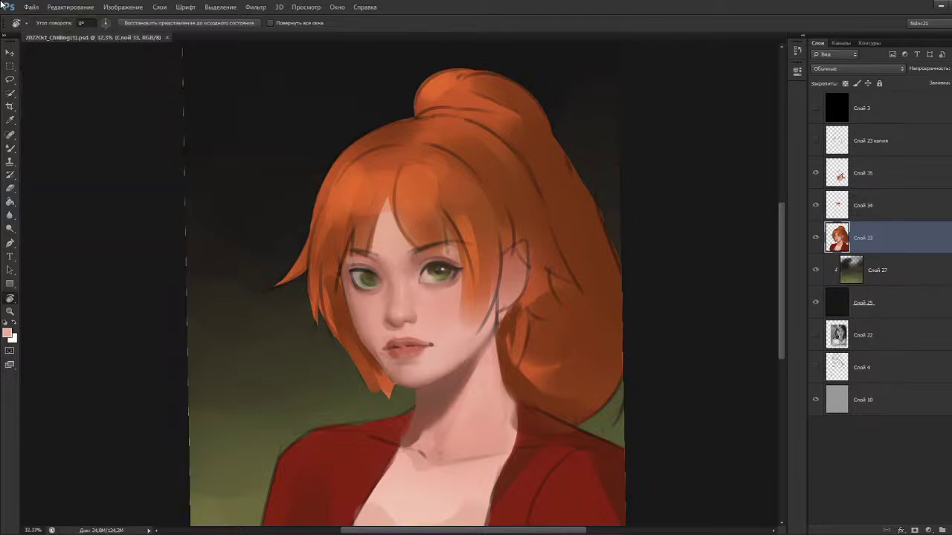
{"action": "left_click", "coordinate": [31, 8]}
{"action": "mouse_move", "coordinate": [79, 81]}
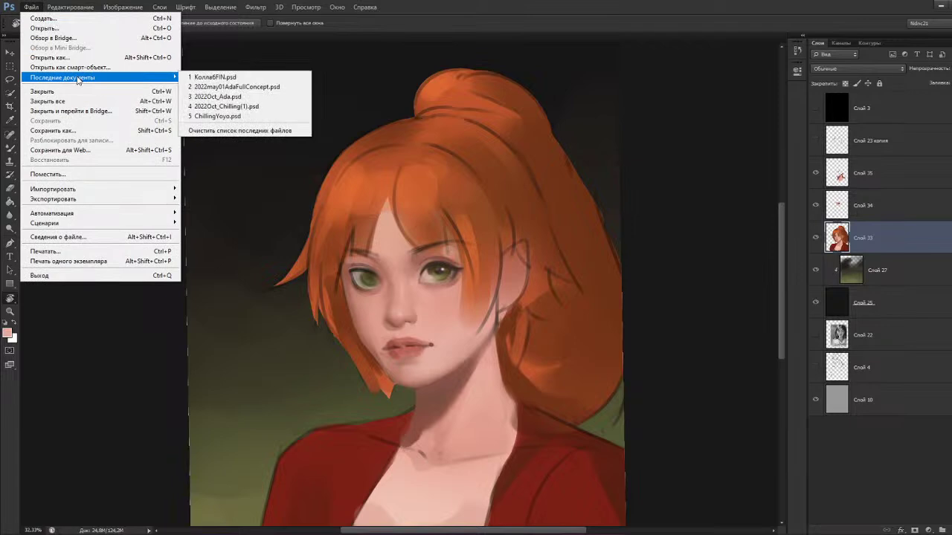
{"action": "left_click", "coordinate": [253, 97]}
{"action": "scroll", "coordinate": [304, 163], "scroll_direction": "down", "scroll_amount": 5}
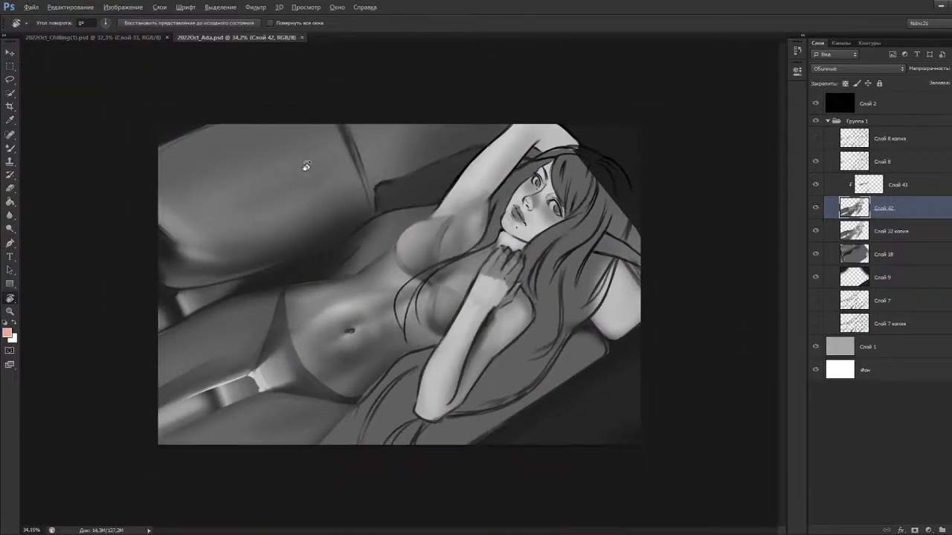
{"action": "left_click_drag", "start_coordinate": [372, 459], "coordinate": [483, 334]}
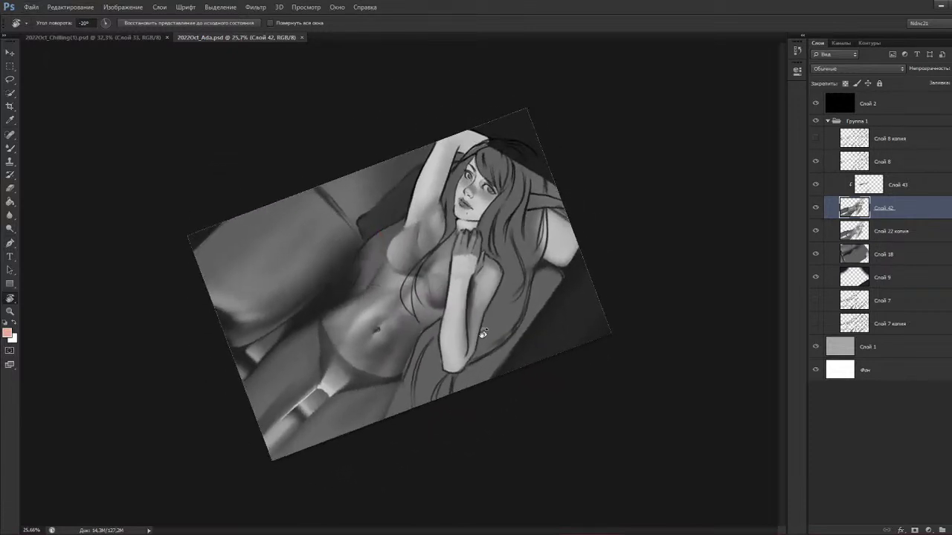
{"action": "scroll", "coordinate": [392, 261], "scroll_direction": "up", "scroll_amount": 2}
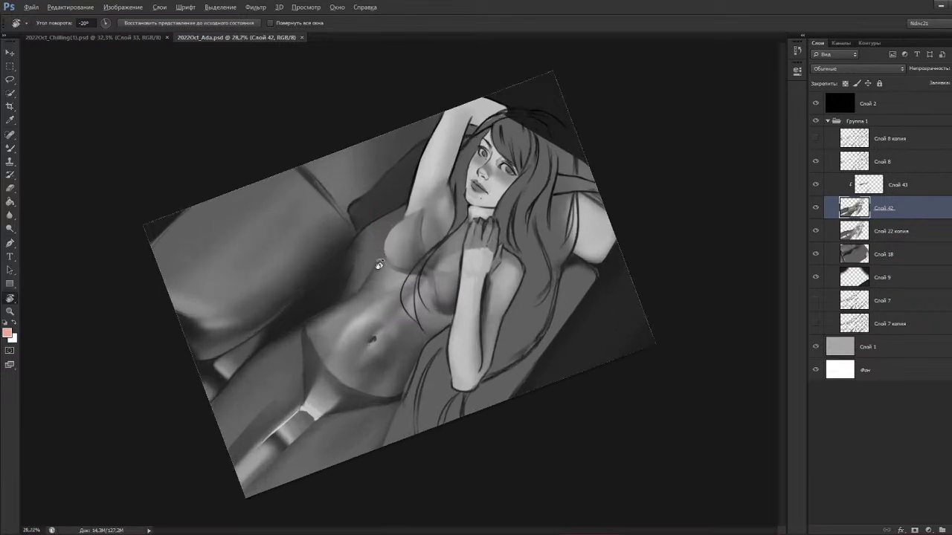
Toggle the visibility of layer Слой 42 to compare the elf's body shading with and without it, in a steeper rotated view.
{"action": "left_click", "coordinate": [816, 211]}
{"action": "left_click", "coordinate": [816, 211]}
{"action": "left_click", "coordinate": [816, 212]}
{"action": "left_click", "coordinate": [816, 211]}
{"action": "left_click", "coordinate": [816, 211]}
{"action": "left_click", "coordinate": [816, 210]}
{"action": "scroll", "coordinate": [489, 226], "scroll_direction": "up", "scroll_amount": 1}
{"action": "left_click_drag", "start_coordinate": [440, 337], "coordinate": [420, 415]}
{"action": "left_click_drag", "start_coordinate": [283, 454], "coordinate": [359, 394]}
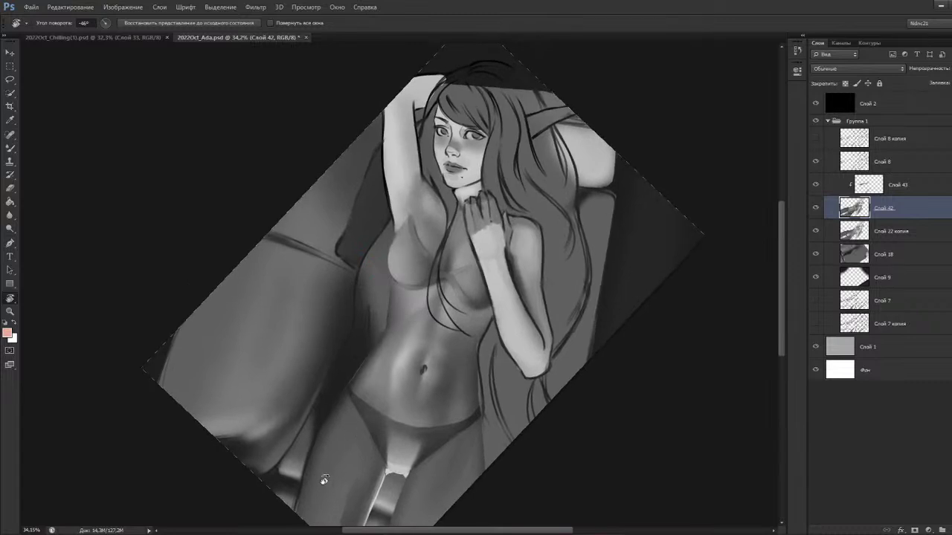
Hide layer Слой 22 копия to check the body shading, and close 2022Oct_Ada.psd without saving.
{"action": "left_click", "coordinate": [816, 231]}
{"action": "scroll", "coordinate": [622, 322], "scroll_direction": "down", "scroll_amount": 1}
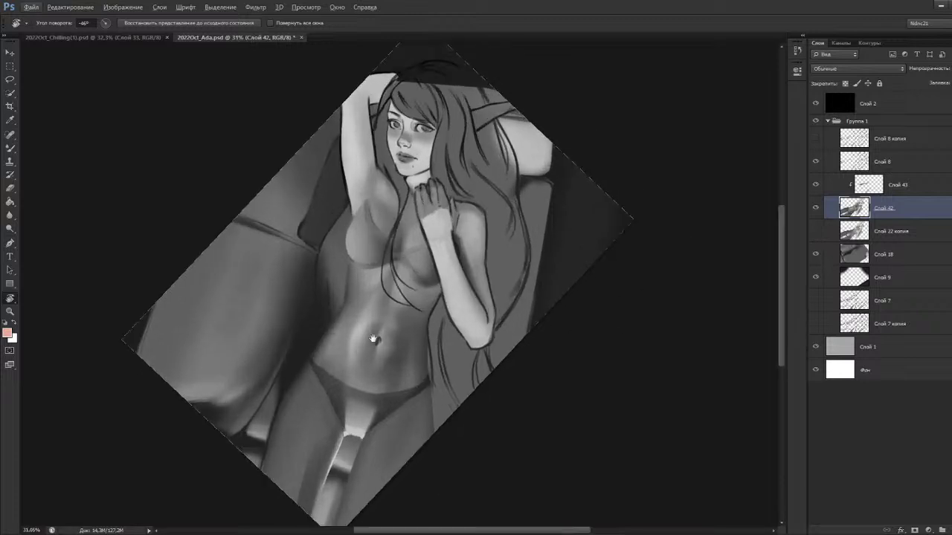
{"action": "left_click_drag", "start_coordinate": [367, 338], "coordinate": [359, 376]}
{"action": "left_click_drag", "start_coordinate": [360, 420], "coordinate": [378, 442]}
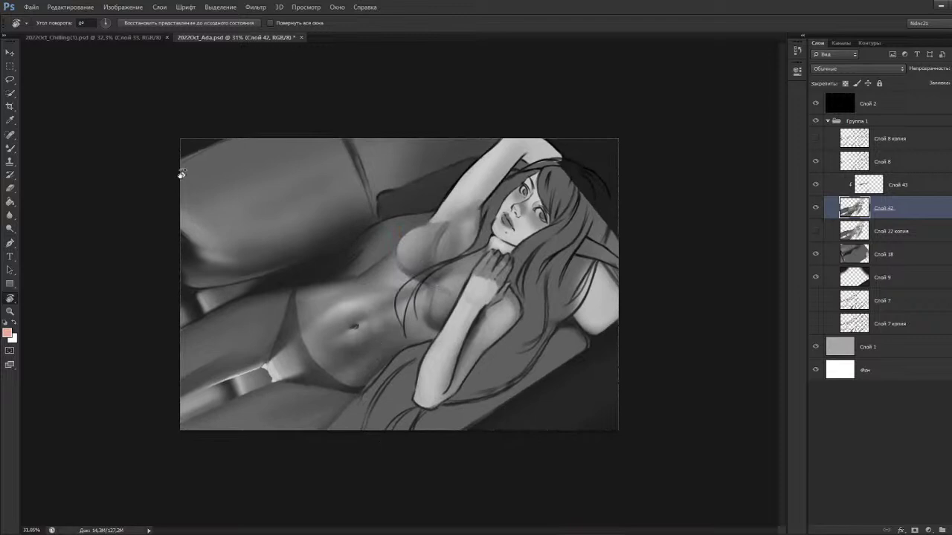
{"action": "left_click", "coordinate": [301, 38]}
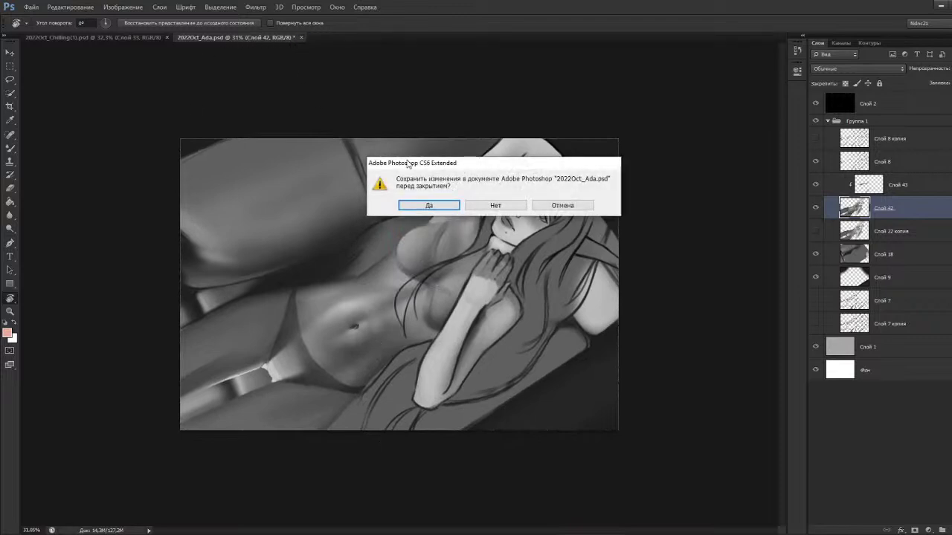
{"action": "left_click", "coordinate": [496, 208]}
Blend the skin at the base of the neck and upper chest on layer Слой 33 with the Mixer Brush at size 200.
{"action": "scroll", "coordinate": [358, 252], "scroll_direction": "up", "scroll_amount": 3}
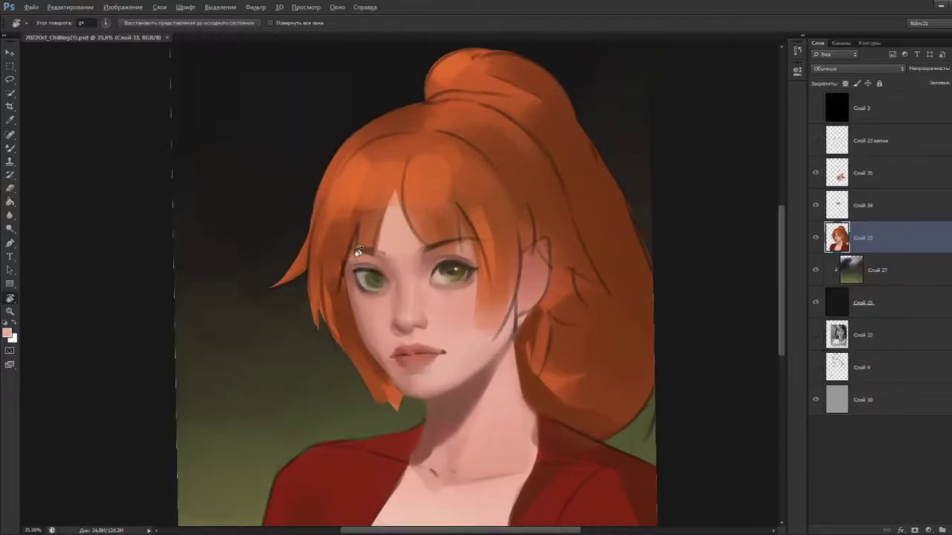
{"action": "left_click_drag", "start_coordinate": [426, 353], "coordinate": [438, 308]}
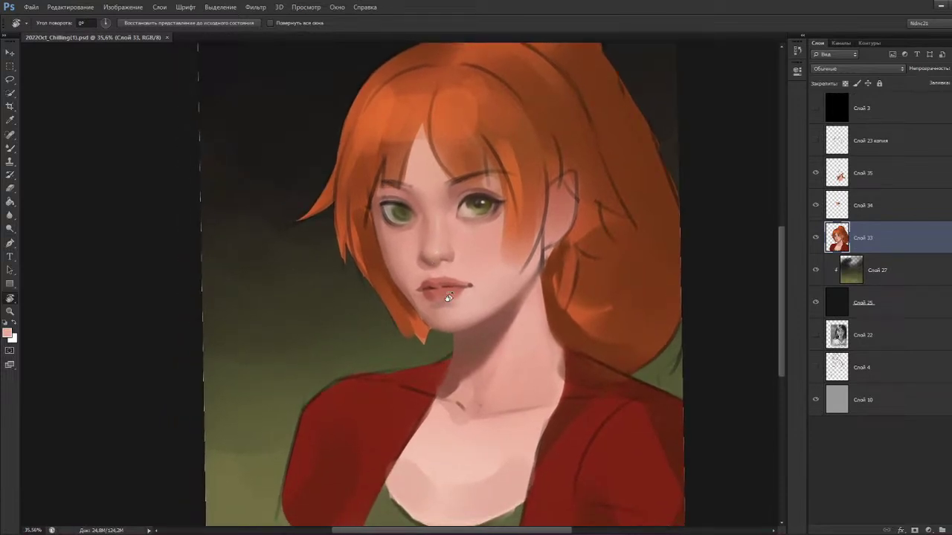
{"action": "mouse_move", "coordinate": [520, 362]}
{"action": "left_mouse_down"}
{"action": "mouse_move", "coordinate": [531, 310]}
{"action": "mouse_move", "coordinate": [556, 311]}
{"action": "left_mouse_up"}
{"action": "key", "text": "bracketright"}
{"action": "key", "text": "bracketright"}
{"action": "mouse_move", "coordinate": [455, 374]}
{"action": "left_mouse_down"}
{"action": "mouse_move", "coordinate": [448, 409]}
{"action": "mouse_move", "coordinate": [503, 382]}
{"action": "mouse_move", "coordinate": [493, 350]}
{"action": "mouse_move", "coordinate": [533, 380]}
{"action": "mouse_move", "coordinate": [525, 381]}
{"action": "mouse_move", "coordinate": [542, 374]}
{"action": "mouse_move", "coordinate": [529, 380]}
{"action": "left_mouse_up"}
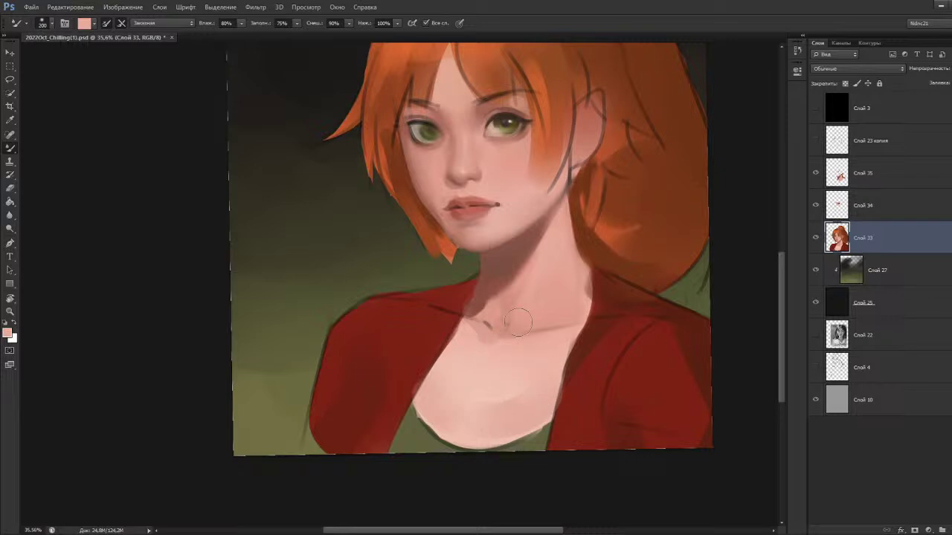
{"action": "left_click_drag", "start_coordinate": [488, 349], "coordinate": [480, 352]}
{"action": "mouse_move", "coordinate": [493, 296]}
{"action": "left_mouse_down"}
{"action": "mouse_move", "coordinate": [493, 317]}
{"action": "mouse_move", "coordinate": [492, 301]}
{"action": "left_mouse_up"}
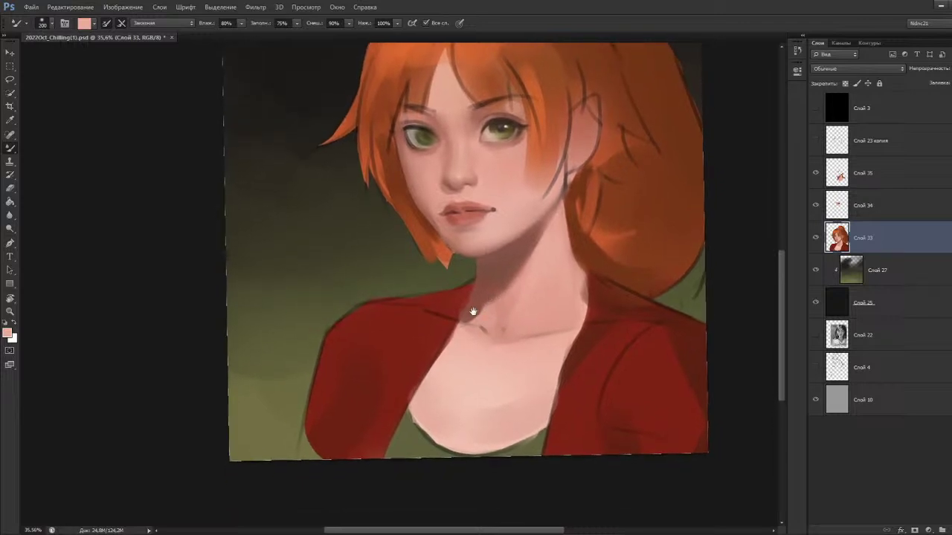
Select layer Слой 35 and set the Mixer Brush size to 100 for the neck area, working in full-screen mode with the menu bar.
{"action": "key", "text": "bracketleft"}
{"action": "key", "text": "bracketleft"}
{"action": "key", "text": "f"}
{"action": "left_click", "coordinate": [871, 177]}
{"action": "scroll", "coordinate": [563, 268], "scroll_direction": "up", "scroll_amount": 1}
{"action": "left_click_drag", "start_coordinate": [506, 300], "coordinate": [510, 307]}
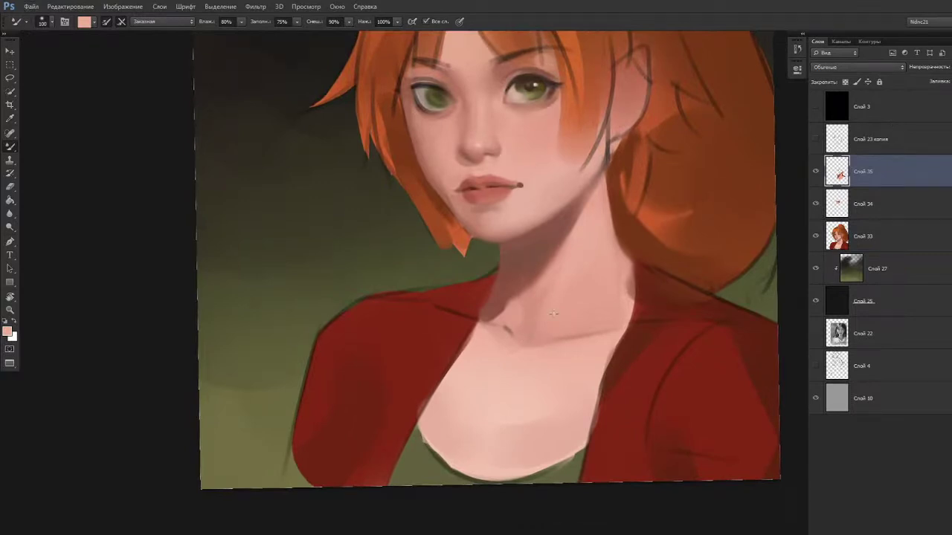
{"action": "left_click_drag", "start_coordinate": [591, 277], "coordinate": [590, 290]}
{"action": "mouse_move", "coordinate": [561, 216]}
{"action": "left_mouse_down"}
{"action": "mouse_move", "coordinate": [553, 315]}
{"action": "mouse_move", "coordinate": [545, 279]}
{"action": "left_mouse_up"}
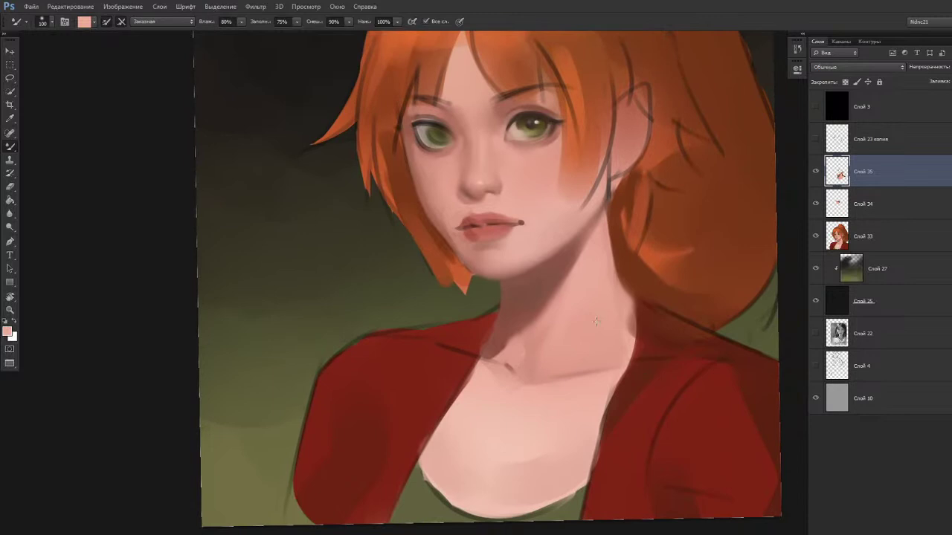
Examine the neck, collarbones and chest of the portrait at different magnifications.
{"action": "scroll", "coordinate": [591, 223], "scroll_direction": "up", "scroll_amount": 2}
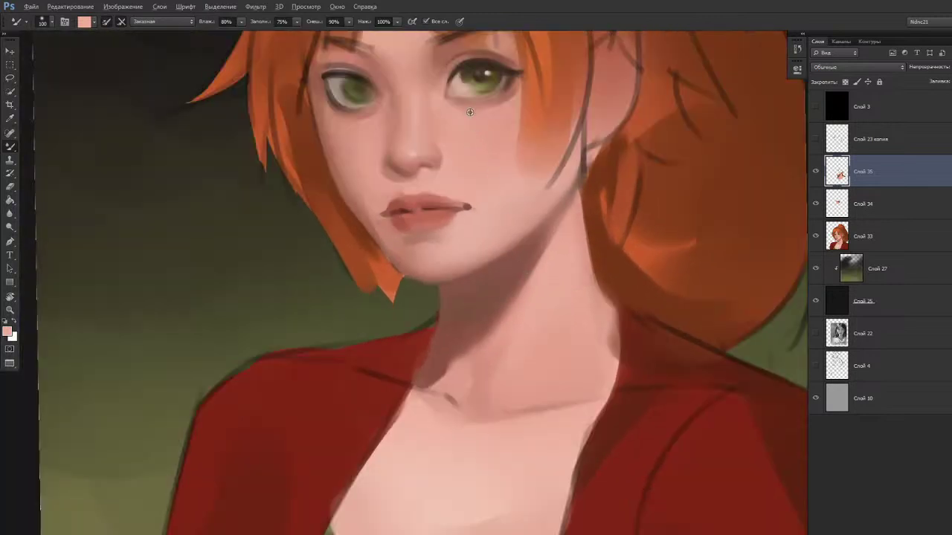
{"action": "scroll", "coordinate": [458, 91], "scroll_direction": "up", "scroll_amount": 2}
{"action": "scroll", "coordinate": [456, 119], "scroll_direction": "down", "scroll_amount": 3}
{"action": "left_click_drag", "start_coordinate": [426, 351], "coordinate": [459, 379]}
{"action": "left_click_drag", "start_coordinate": [472, 437], "coordinate": [478, 409]}
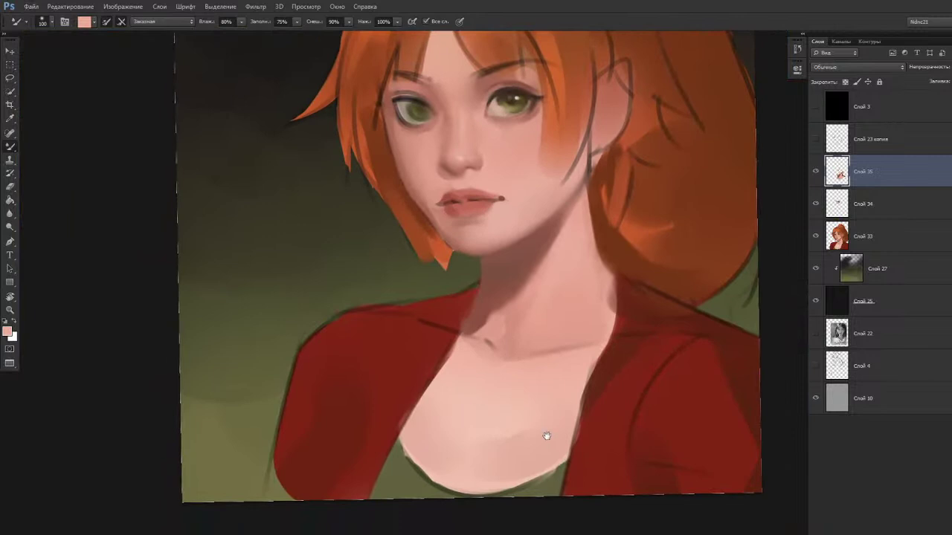
{"action": "left_click_drag", "start_coordinate": [550, 440], "coordinate": [535, 439]}
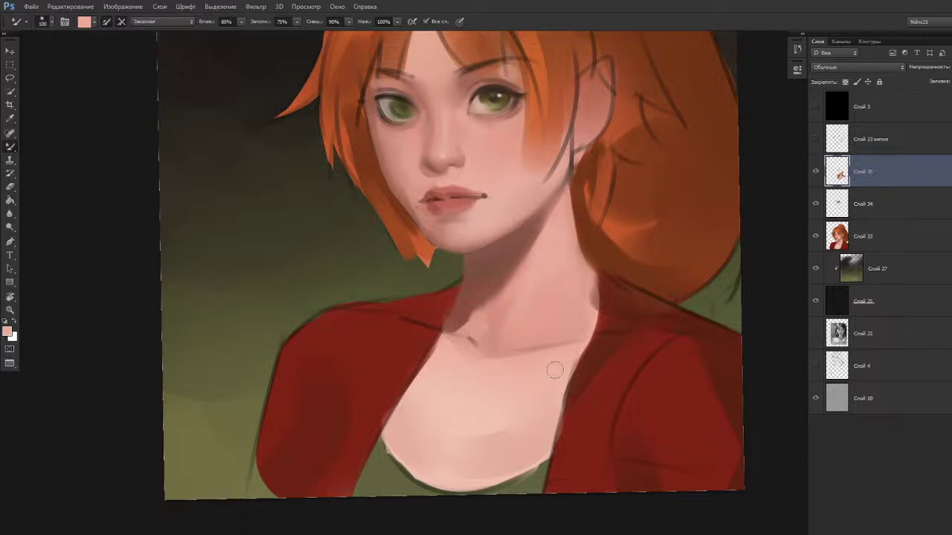
{"action": "mouse_move", "coordinate": [551, 389]}
{"action": "left_mouse_down"}
{"action": "mouse_move", "coordinate": [558, 382]}
{"action": "mouse_move", "coordinate": [555, 396]}
{"action": "left_mouse_up"}
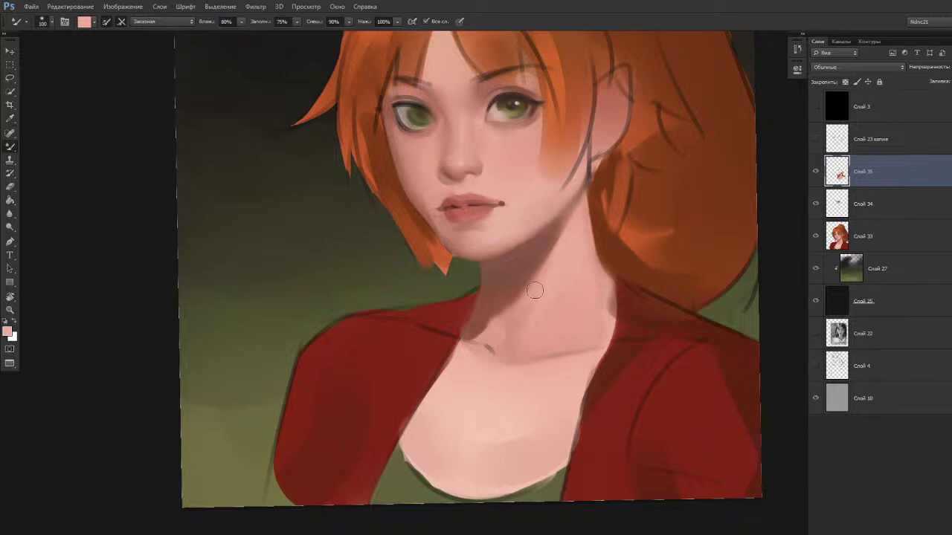
Reopen the recent document 2022Oct_Ada.psd and rotate the view by about -45° to study the elf upright.
{"action": "left_click", "coordinate": [32, 7]}
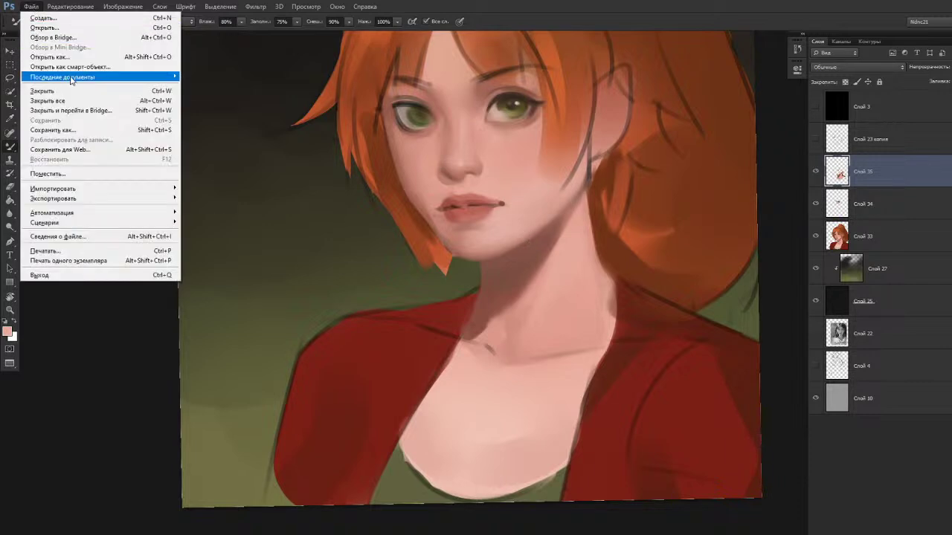
{"action": "mouse_move", "coordinate": [72, 80]}
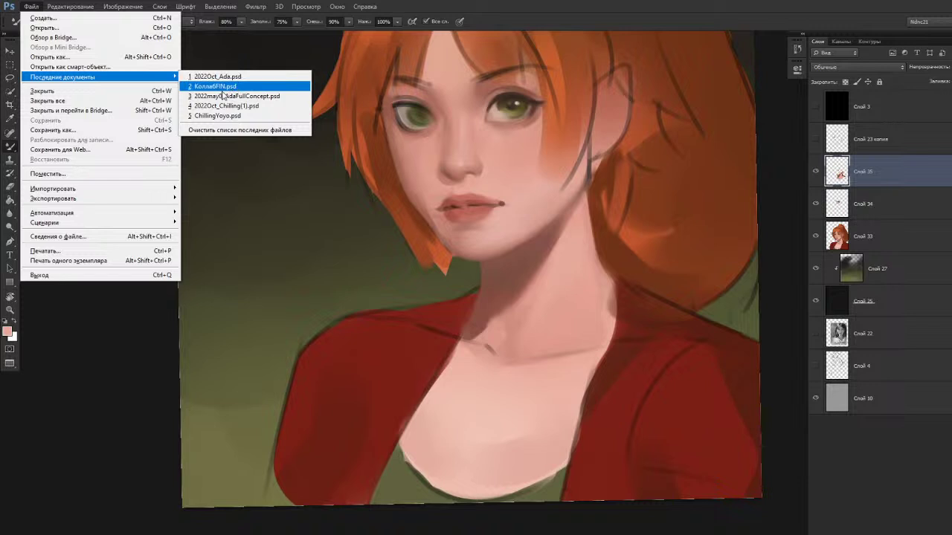
{"action": "left_click", "coordinate": [227, 76]}
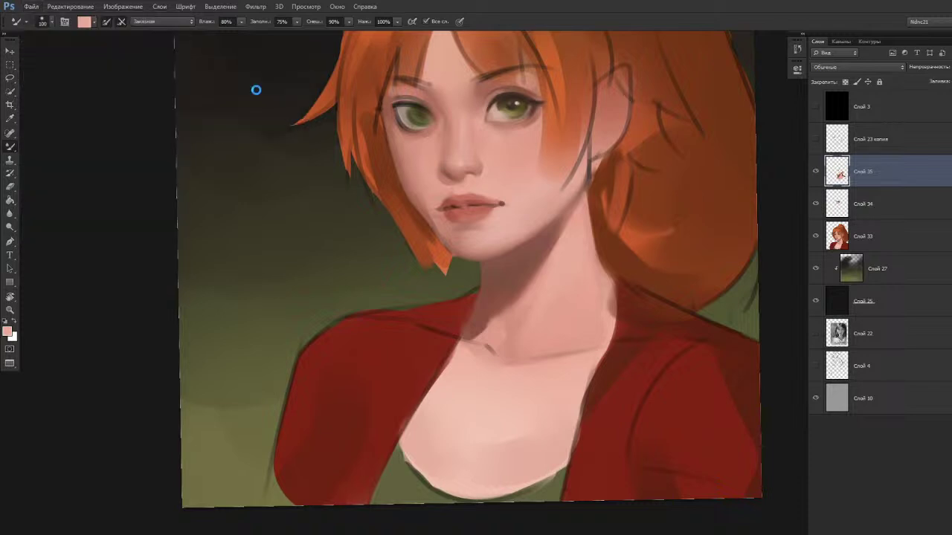
{"action": "key", "text": "r"}
{"action": "left_click_drag", "start_coordinate": [481, 343], "coordinate": [552, 287]}
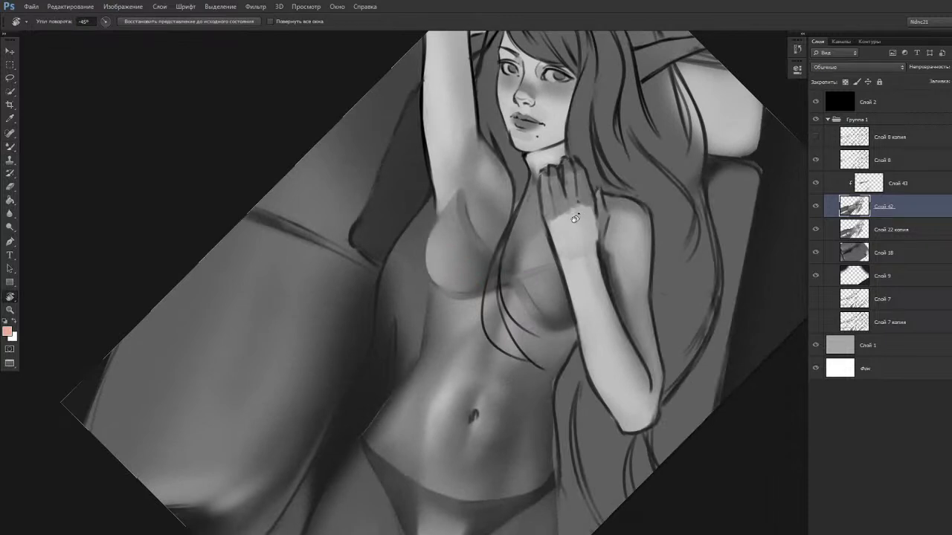
Switch from the grayscale figure painting to the red-haired portrait 2022Oct_Chilling(1).psd.
{"action": "left_click_drag", "start_coordinate": [603, 181], "coordinate": [598, 208]}
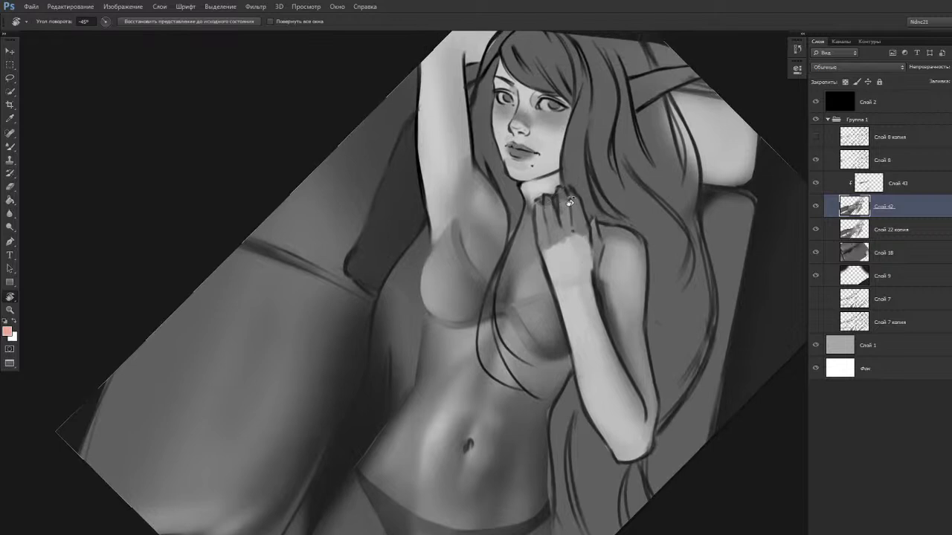
{"action": "left_click_drag", "start_coordinate": [569, 272], "coordinate": [547, 224]}
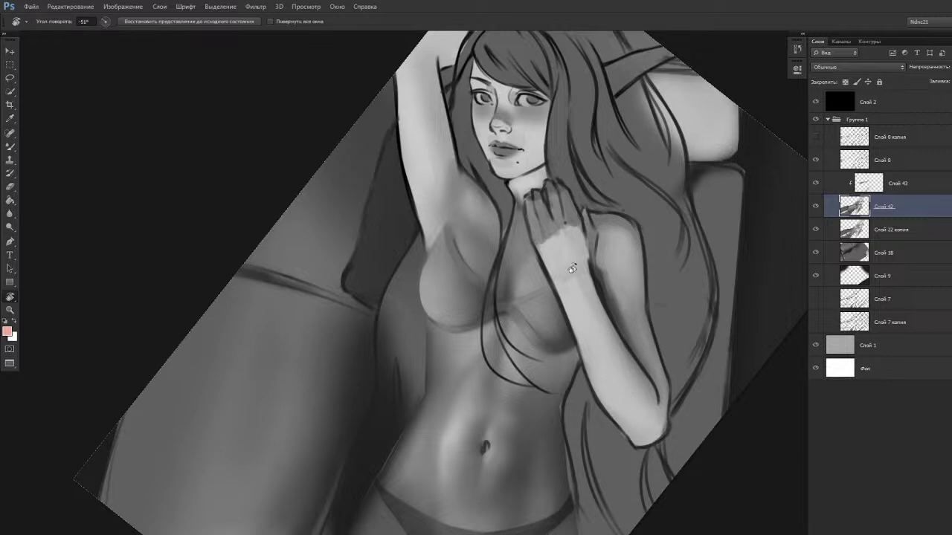
{"action": "key", "text": "f"}
{"action": "left_click", "coordinate": [292, 37]}
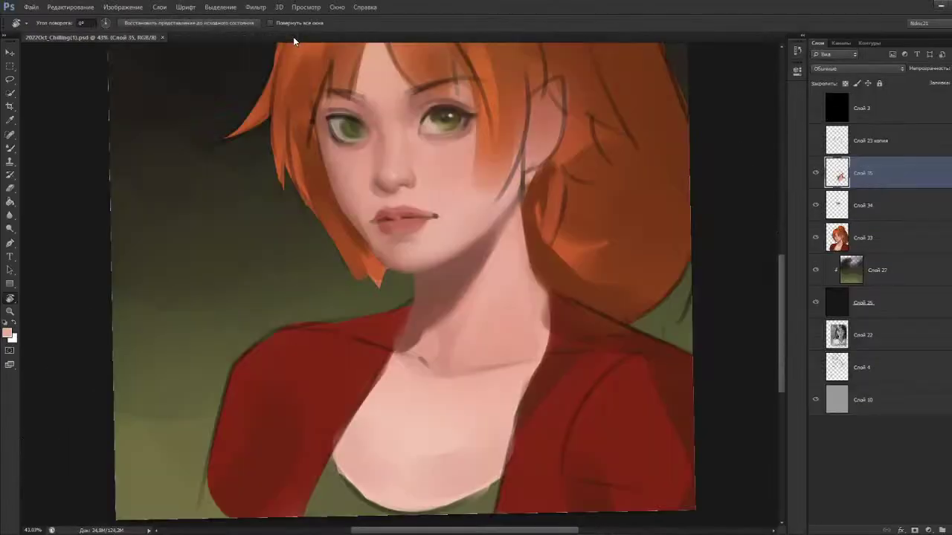
{"action": "left_click_drag", "start_coordinate": [404, 289], "coordinate": [422, 340]}
{"action": "scroll", "coordinate": [420, 341], "scroll_direction": "down", "scroll_amount": 5}
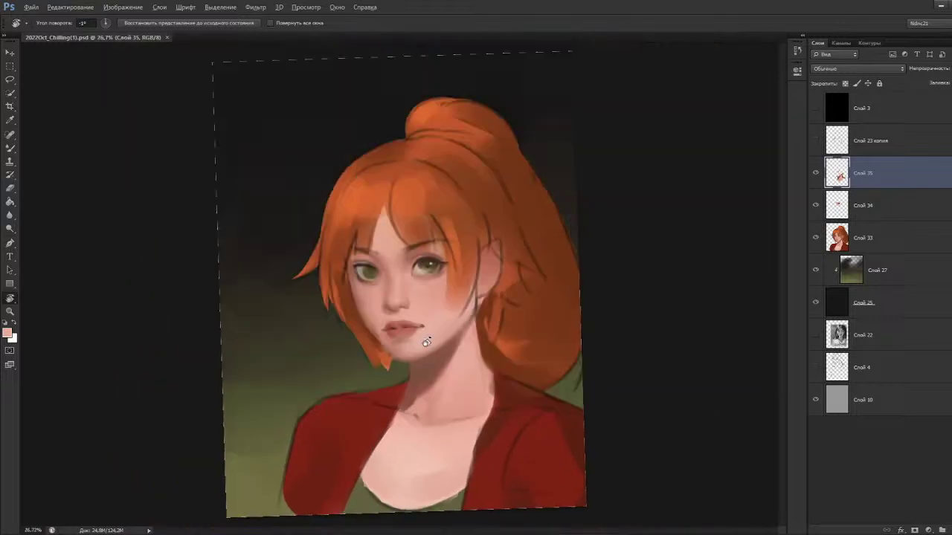
{"action": "scroll", "coordinate": [389, 336], "scroll_direction": "up", "scroll_amount": 1}
{"action": "scroll", "coordinate": [389, 335], "scroll_direction": "up", "scroll_amount": 1}
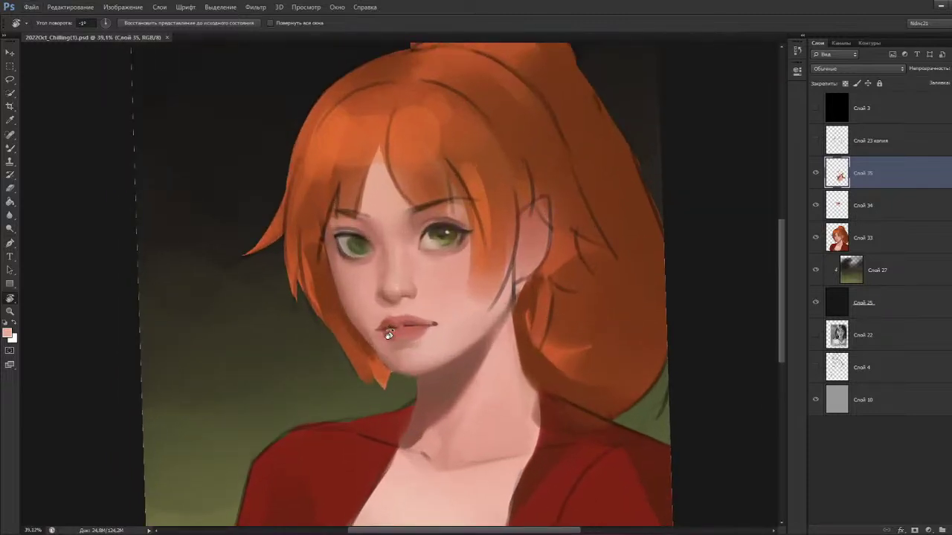
{"action": "left_click_drag", "start_coordinate": [386, 401], "coordinate": [438, 280]}
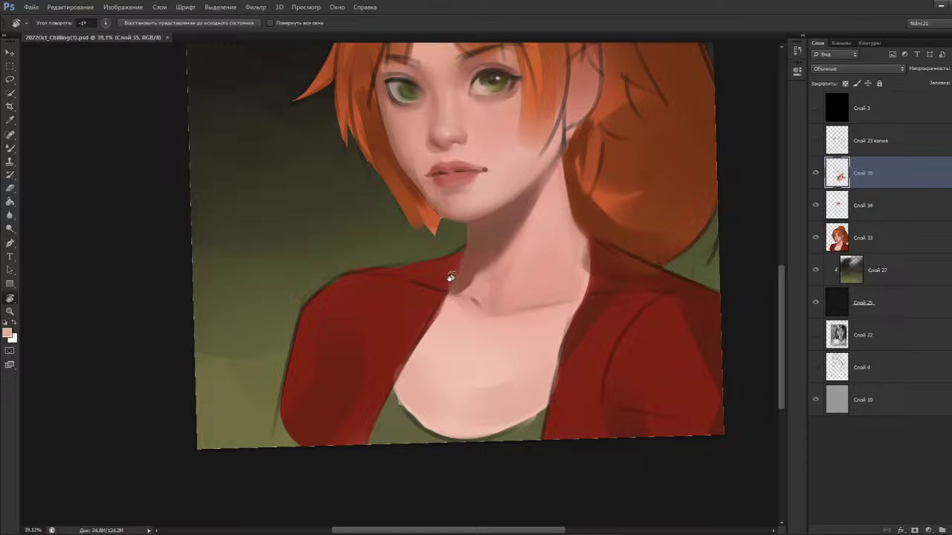
Smooth the red tones of the jacket sleeve below the ponytail on layer Слой 35 with an enlarged Mixer Brush and a sampled red.
{"action": "key", "text": "b"}
{"action": "left_click_drag", "start_coordinate": [574, 377], "coordinate": [556, 373]}
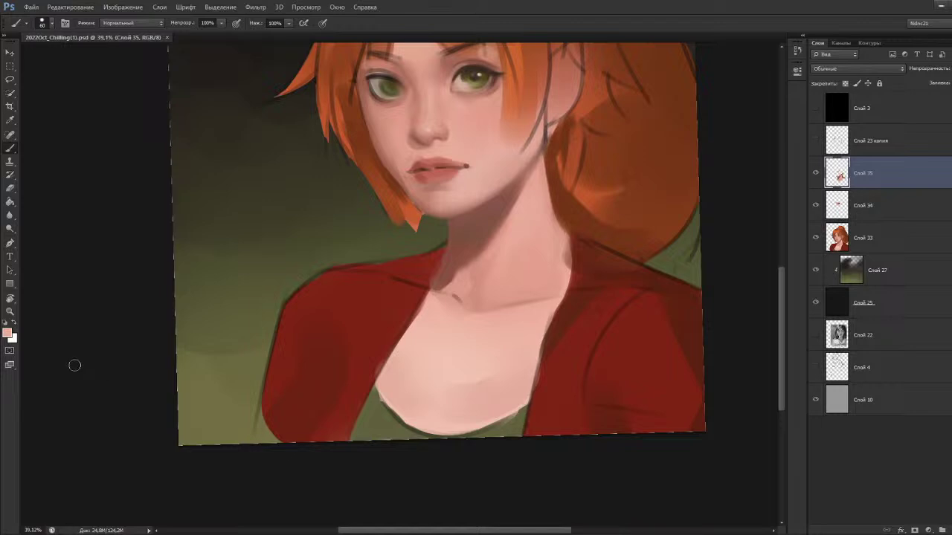
{"action": "scroll", "coordinate": [517, 324], "scroll_direction": "right", "scroll_amount": 2}
{"action": "key", "text": "shift+b"}
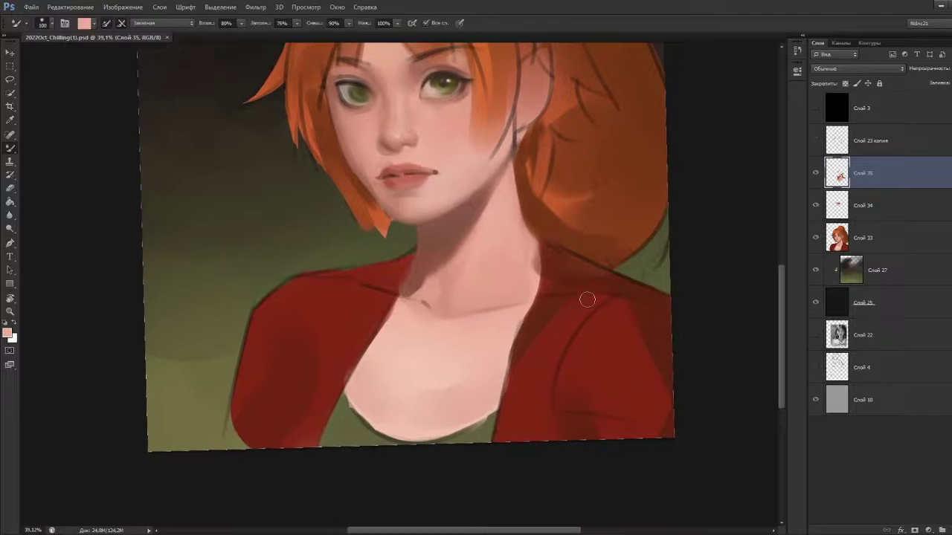
{"action": "key", "text": "bracketright"}
{"action": "key", "text": "bracketright"}
{"action": "key", "text": "bracketright"}
{"action": "key", "text": "bracketright"}
{"action": "key", "text": "bracketright"}
{"action": "key", "text": "bracketright"}
{"action": "key", "text": "bracketright"}
{"action": "key", "text": "f"}
{"action": "left_click_drag", "start_coordinate": [618, 344], "coordinate": [506, 371]}
{"action": "left_click", "coordinate": [594, 372], "text": "alt"}
{"action": "left_click_drag", "start_coordinate": [625, 349], "coordinate": [585, 400]}
Soften the shading along the sleeve's lower part with the Mixer Brush at size 250.
{"action": "key", "text": "bracketleft"}
{"action": "key", "text": "bracketleft"}
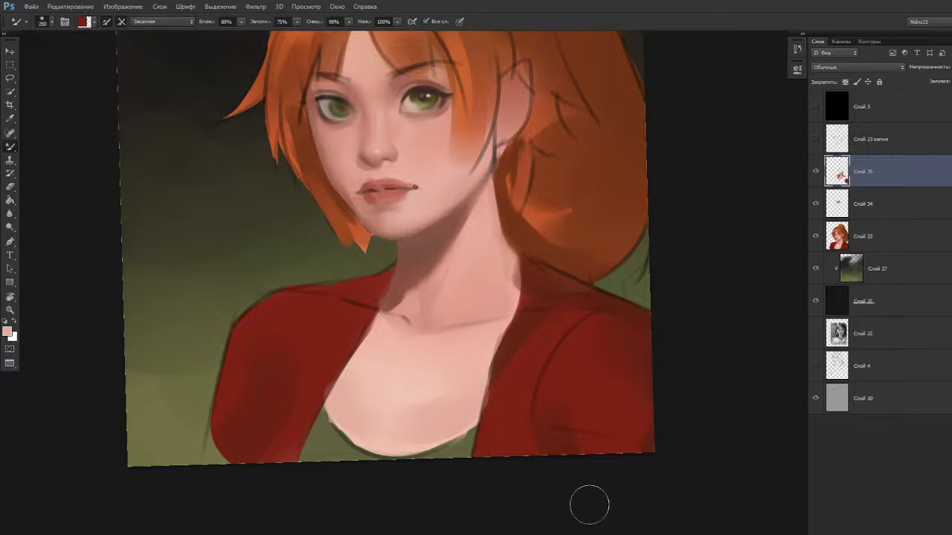
{"action": "left_click_drag", "start_coordinate": [549, 460], "coordinate": [551, 460]}
{"action": "left_click_drag", "start_coordinate": [557, 421], "coordinate": [554, 424]}
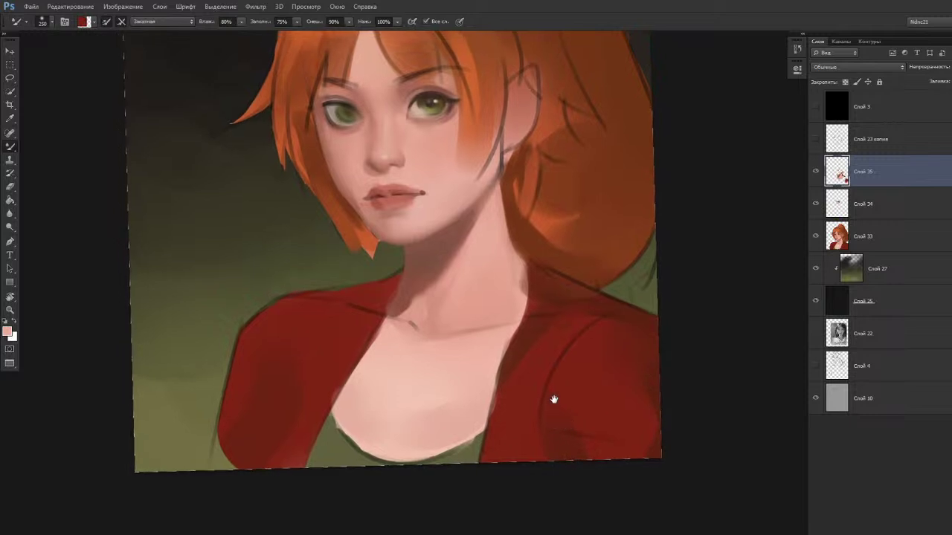
{"action": "left_click_drag", "start_coordinate": [543, 360], "coordinate": [545, 362]}
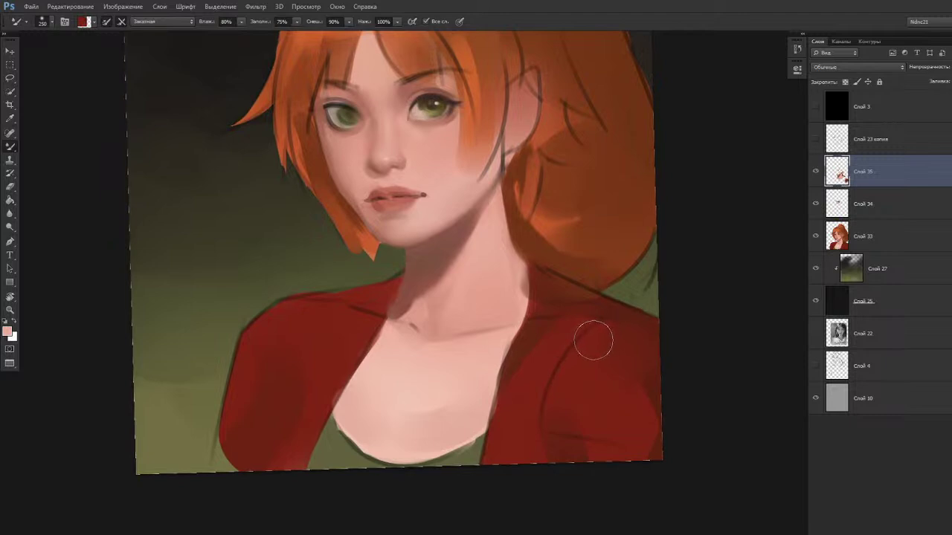
Blend the jacket's shoulder and lapel shadows below the ponytail with the Mixer Brush at size 150.
{"action": "key", "text": "bracketleft"}
{"action": "key", "text": "bracketleft"}
{"action": "key", "text": "bracketleft"}
{"action": "left_click_drag", "start_coordinate": [572, 318], "coordinate": [572, 325]}
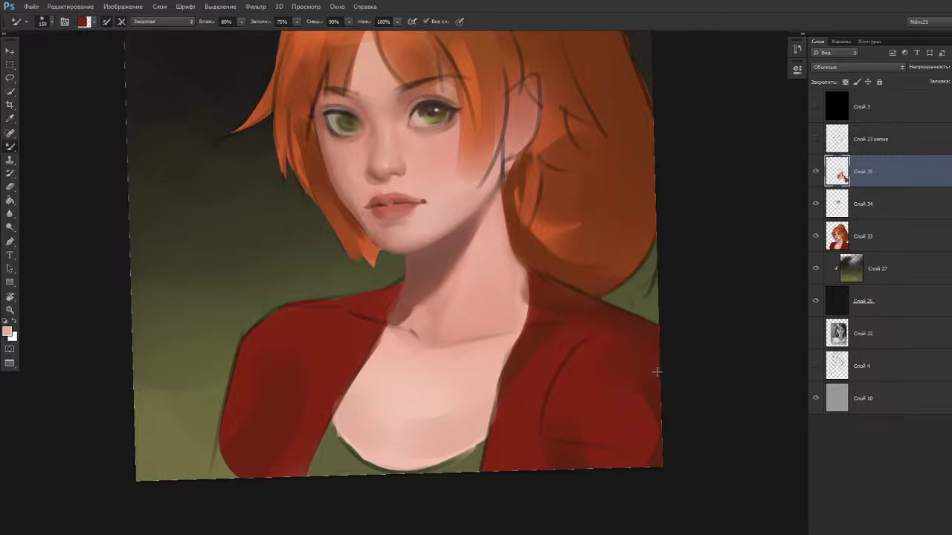
{"action": "left_click_drag", "start_coordinate": [587, 405], "coordinate": [584, 409]}
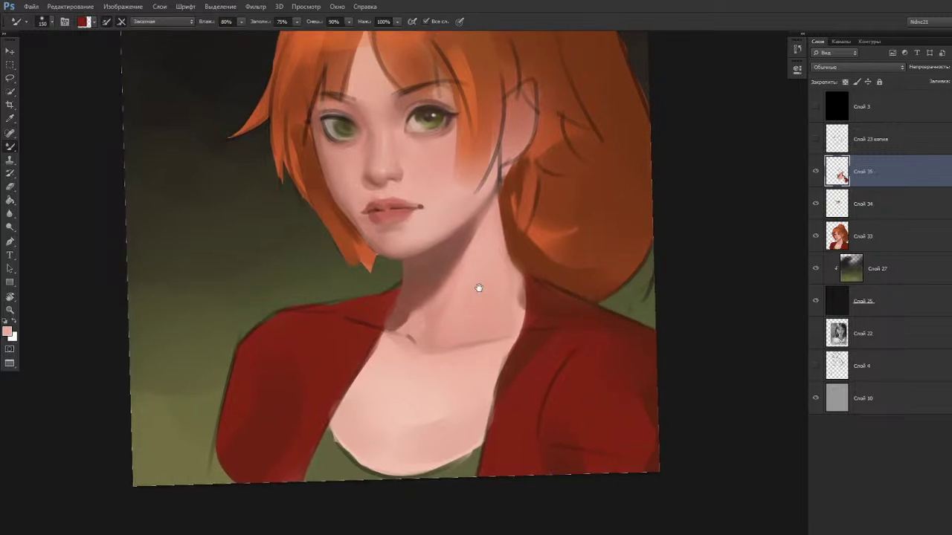
{"action": "left_click_drag", "start_coordinate": [480, 326], "coordinate": [501, 300]}
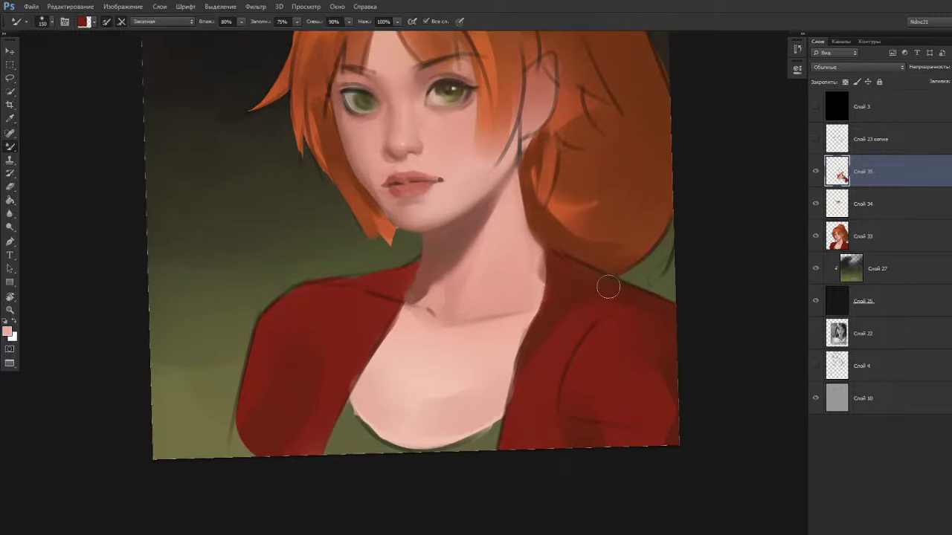
{"action": "left_click_drag", "start_coordinate": [545, 331], "coordinate": [549, 320]}
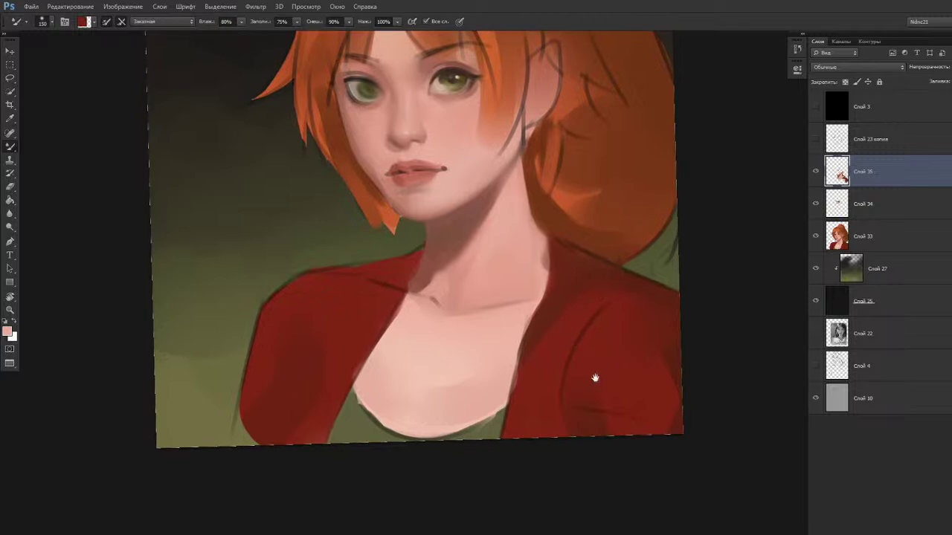
{"action": "left_click_drag", "start_coordinate": [599, 377], "coordinate": [597, 380]}
Mix a brighter red from the jacket color and scribble broad strokes over the sleeve below the ponytail.
{"action": "key", "text": "b"}
{"action": "mouse_move", "coordinate": [543, 361]}
{"action": "left_mouse_down"}
{"action": "mouse_move", "coordinate": [585, 431]}
{"action": "mouse_move", "coordinate": [565, 421]}
{"action": "left_mouse_up"}
{"action": "left_click", "coordinate": [584, 418], "text": "alt"}
{"action": "key", "text": "n"}
{"action": "left_click", "coordinate": [627, 134]}
{"action": "left_click_drag", "start_coordinate": [627, 133], "coordinate": [629, 130]}
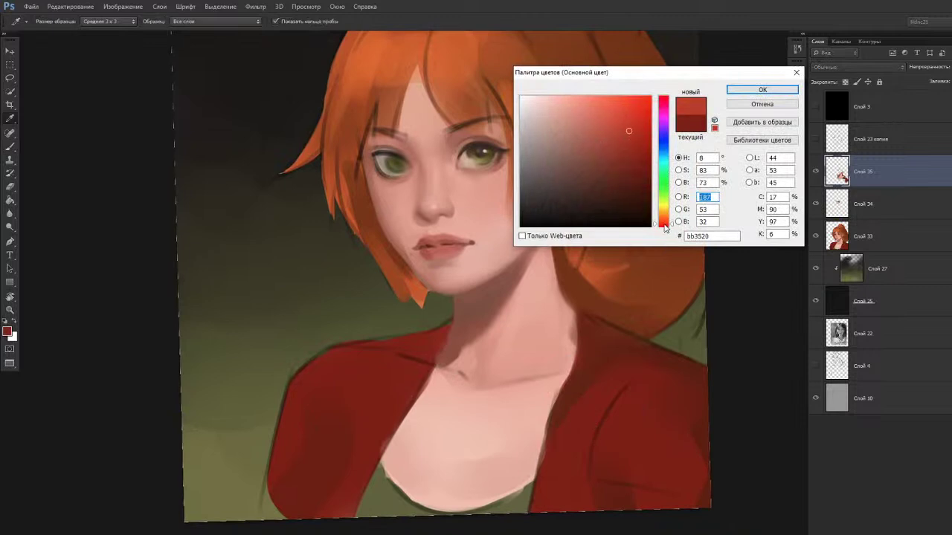
{"action": "left_click", "coordinate": [762, 89]}
{"action": "mouse_move", "coordinate": [595, 402]}
{"action": "left_mouse_down"}
{"action": "mouse_move", "coordinate": [572, 467]}
{"action": "mouse_move", "coordinate": [603, 481]}
{"action": "mouse_move", "coordinate": [619, 413]}
{"action": "mouse_move", "coordinate": [612, 457]}
{"action": "mouse_move", "coordinate": [614, 384]}
{"action": "mouse_move", "coordinate": [602, 387]}
{"action": "mouse_move", "coordinate": [685, 472]}
{"action": "left_mouse_up"}
{"action": "scroll", "coordinate": [617, 295], "scroll_direction": "down", "scroll_amount": 3}
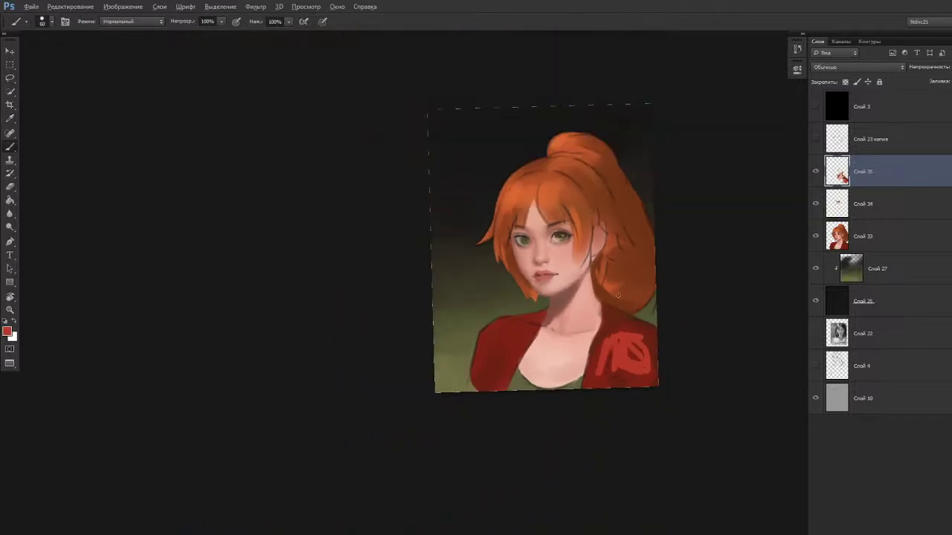
Paint over the dark sketch lines on the jacket's shoulder beside the ponytail with sampled dark reds and the regular brush.
{"action": "scroll", "coordinate": [622, 290], "scroll_direction": "up", "scroll_amount": 5}
{"action": "left_click_drag", "start_coordinate": [583, 305], "coordinate": [575, 345]}
{"action": "key", "text": "r"}
{"action": "left_click_drag", "start_coordinate": [597, 350], "coordinate": [628, 393]}
{"action": "mouse_move", "coordinate": [704, 344]}
{"action": "left_mouse_down"}
{"action": "mouse_move", "coordinate": [707, 304]}
{"action": "mouse_move", "coordinate": [714, 312]}
{"action": "mouse_move", "coordinate": [673, 386]}
{"action": "left_mouse_up"}
{"action": "key", "text": "b"}
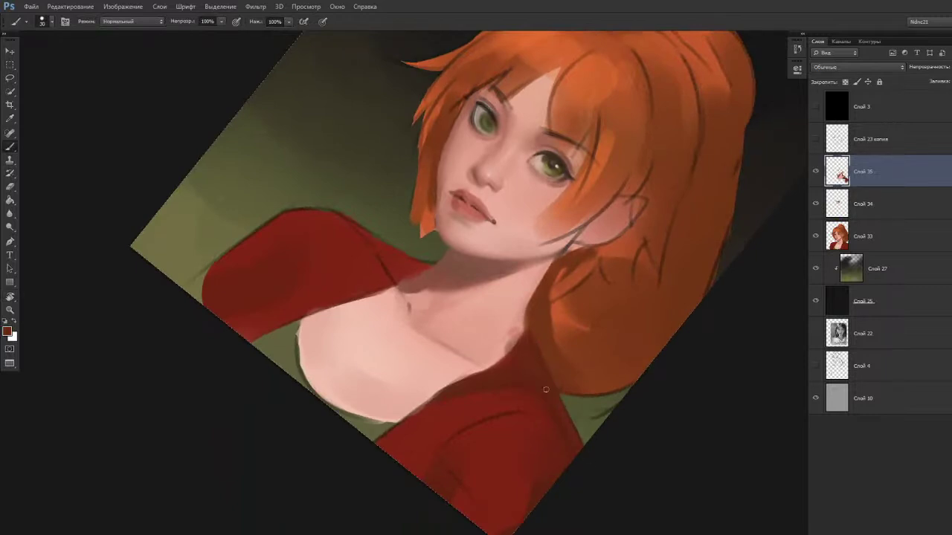
{"action": "left_click", "coordinate": [547, 402], "text": "alt"}
{"action": "left_click", "coordinate": [550, 412], "text": "alt"}
{"action": "key", "text": "r"}
{"action": "mouse_move", "coordinate": [548, 387]}
{"action": "left_mouse_down"}
{"action": "mouse_move", "coordinate": [642, 441]}
{"action": "mouse_move", "coordinate": [573, 461]}
{"action": "left_mouse_up"}
{"action": "key", "text": "b"}
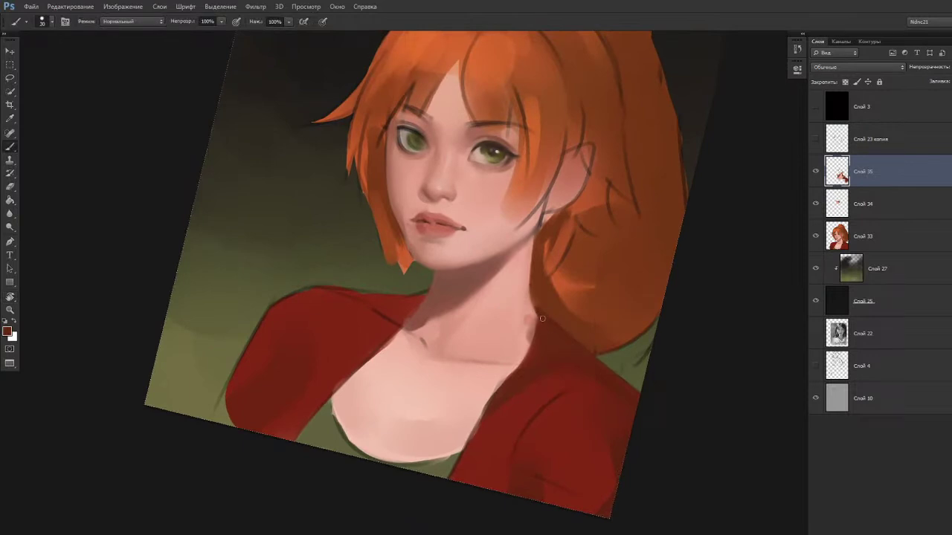
Paint light skin tone along the side of the neck where it meets the jacket collar below the ponytail.
{"action": "key", "text": "r"}
{"action": "left_click_drag", "start_coordinate": [433, 437], "coordinate": [471, 424]}
{"action": "key", "text": "b"}
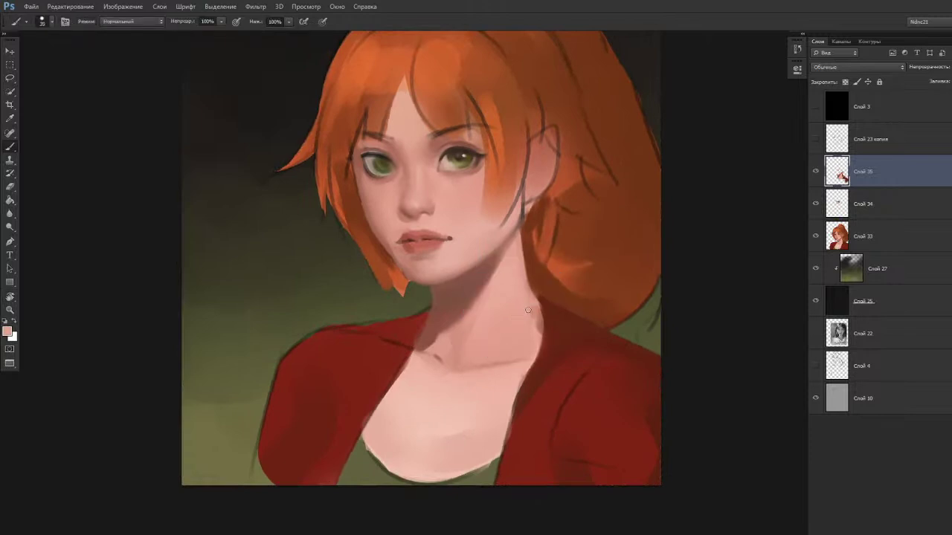
{"action": "mouse_move", "coordinate": [531, 340]}
{"action": "left_mouse_down"}
{"action": "mouse_move", "coordinate": [530, 309]}
{"action": "mouse_move", "coordinate": [533, 349]}
{"action": "left_mouse_up"}
Try several strokes with sampled colors and a smaller brush to redefine the collar's edge along the neck.
{"action": "left_click", "coordinate": [560, 324], "text": "alt"}
{"action": "key", "text": "bracketleft"}
{"action": "key", "text": "bracketleft"}
{"action": "key", "text": "ctrl+z"}
{"action": "left_click_drag", "start_coordinate": [542, 309], "coordinate": [523, 391]}
{"action": "key", "text": "ctrl+z"}
{"action": "left_click_drag", "start_coordinate": [544, 315], "coordinate": [533, 388]}
{"action": "key", "text": "ctrl+z"}
{"action": "left_click", "coordinate": [534, 438], "text": "alt"}
{"action": "left_click_drag", "start_coordinate": [540, 303], "coordinate": [539, 359]}
{"action": "key", "text": "ctrl+z"}
{"action": "left_click_drag", "start_coordinate": [539, 341], "coordinate": [522, 385]}
{"action": "key", "text": "ctrl+z"}
Clean up the shoulder and collar edge with a smaller brush and touch up the upper chest with sampled skin tones.
{"action": "key", "text": "["}
{"action": "left_click_drag", "start_coordinate": [528, 277], "coordinate": [604, 332]}
{"action": "key", "text": "r"}
{"action": "mouse_move", "coordinate": [477, 419]}
{"action": "left_mouse_down"}
{"action": "mouse_move", "coordinate": [453, 378]}
{"action": "mouse_move", "coordinate": [463, 382]}
{"action": "left_mouse_up"}
{"action": "key", "text": "b"}
{"action": "left_click", "coordinate": [524, 402], "text": "alt"}
{"action": "left_click_drag", "start_coordinate": [529, 400], "coordinate": [577, 400]}
{"action": "left_click", "coordinate": [558, 404], "text": "alt"}
{"action": "key", "text": "bracketright"}
{"action": "key", "text": "ctrl+z"}
Blend the skin around the collarbone with the Mixer Brush, reducing it to size 100.
{"action": "key", "text": "r"}
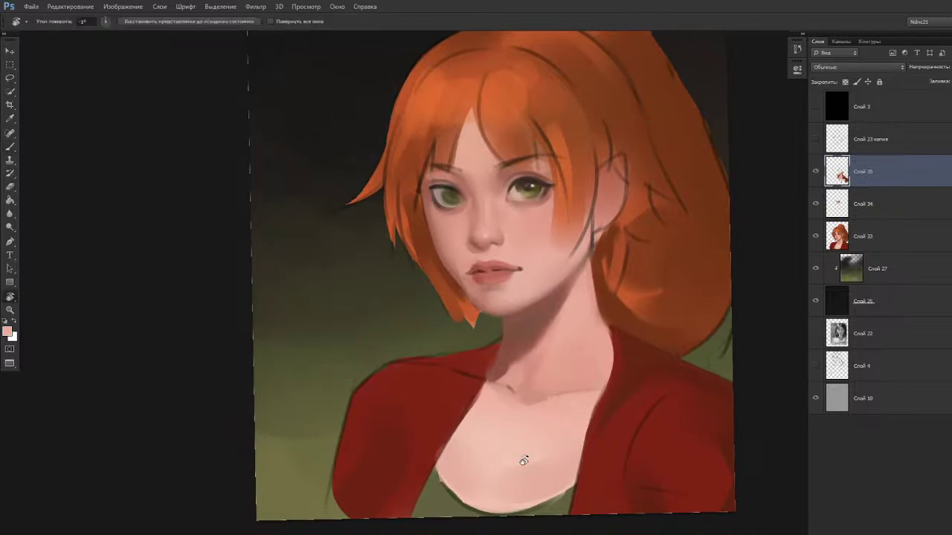
{"action": "left_click_drag", "start_coordinate": [514, 461], "coordinate": [534, 458]}
{"action": "key", "text": "shift+b"}
{"action": "mouse_move", "coordinate": [553, 401]}
{"action": "left_mouse_down"}
{"action": "mouse_move", "coordinate": [544, 398]}
{"action": "mouse_move", "coordinate": [552, 406]}
{"action": "left_mouse_up"}
{"action": "key", "text": "bracketleft"}
{"action": "key", "text": "bracketleft"}
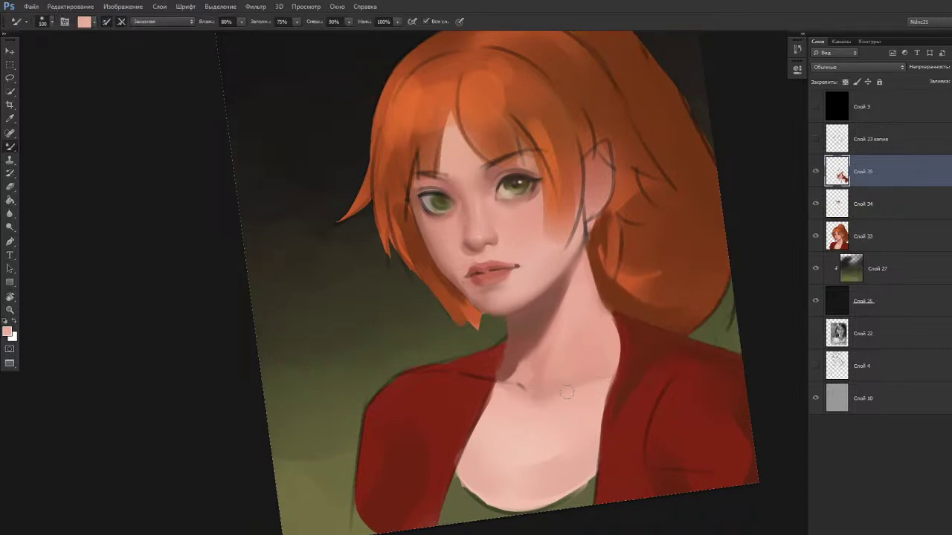
Smooth the skin shading down the lit side of the neck with the Mixer Brush at size 125.
{"action": "key", "text": "r"}
{"action": "left_click_drag", "start_coordinate": [565, 409], "coordinate": [532, 436]}
{"action": "key", "text": "b"}
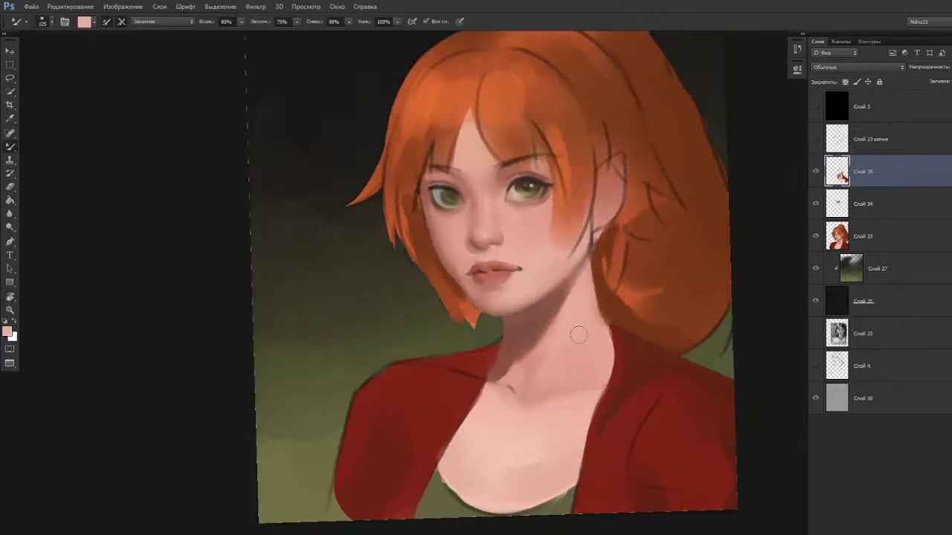
{"action": "left_click_drag", "start_coordinate": [588, 336], "coordinate": [590, 393]}
Touch up the upper lip and the skin around it with sampled lip and skin colors using a size 25 brush.
{"action": "key", "text": "r"}
{"action": "key", "text": "Escape"}
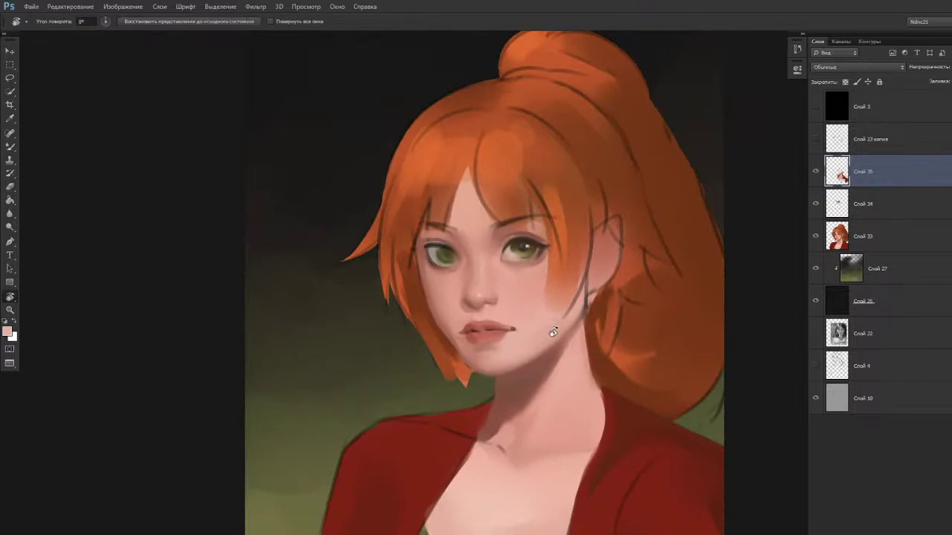
{"action": "scroll", "coordinate": [554, 332], "scroll_direction": "up", "scroll_amount": 1}
{"action": "scroll", "coordinate": [460, 320], "scroll_direction": "up", "scroll_amount": 1}
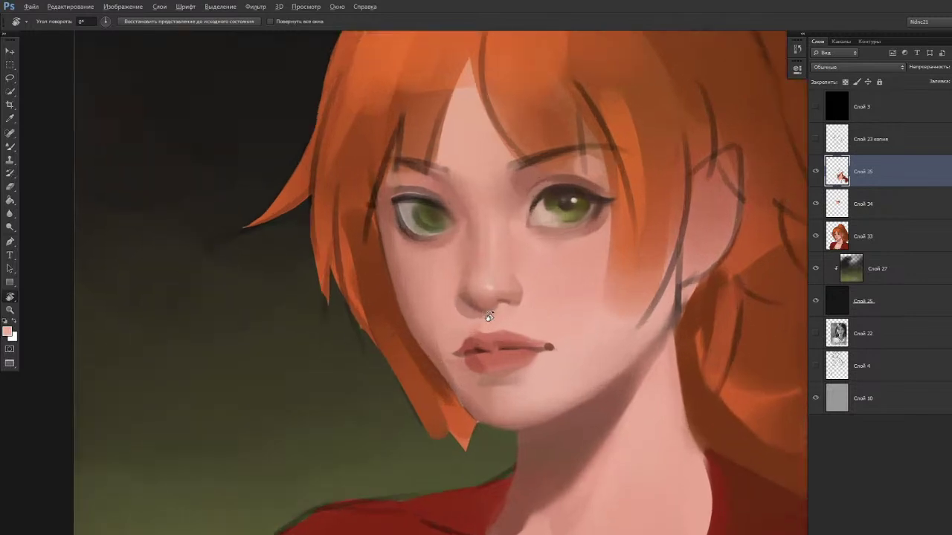
{"action": "scroll", "coordinate": [461, 304], "scroll_direction": "up", "scroll_amount": 1}
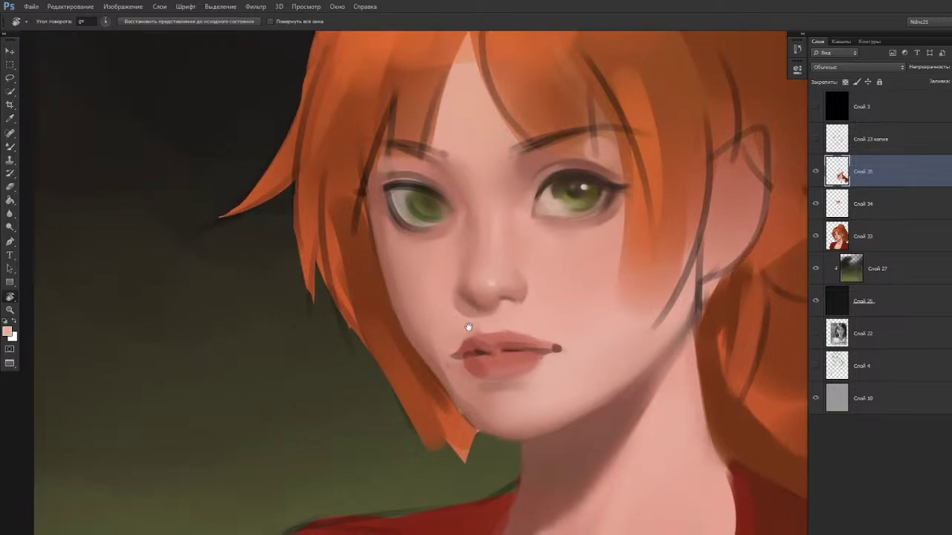
{"action": "key", "text": "b"}
{"action": "key", "text": "r"}
{"action": "left_click_drag", "start_coordinate": [518, 412], "coordinate": [508, 414]}
{"action": "key", "text": "b"}
{"action": "left_click", "coordinate": [507, 334], "text": "alt"}
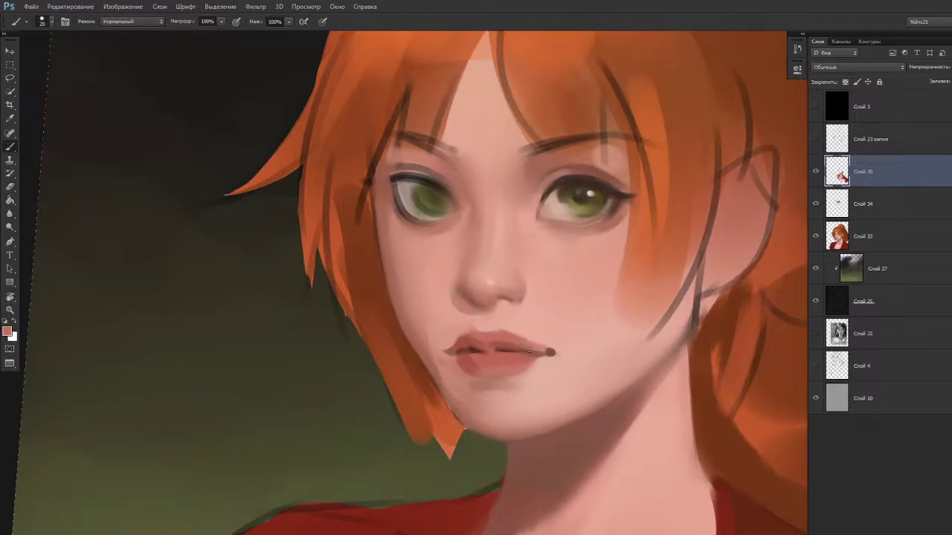
{"action": "left_click", "coordinate": [527, 336], "text": "alt"}
{"action": "left_click_drag", "start_coordinate": [480, 384], "coordinate": [484, 381]}
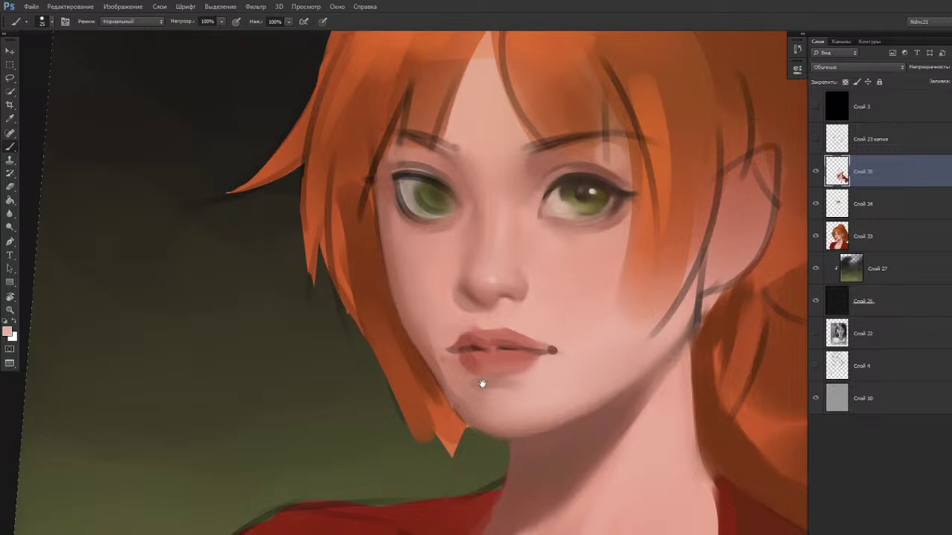
Refine the upper lip's contour and cupid's bow by alternating sampled lip and skin tones.
{"action": "left_click", "coordinate": [500, 337], "text": "alt"}
{"action": "left_click", "coordinate": [473, 339], "text": "alt"}
{"action": "left_click_drag", "start_coordinate": [475, 335], "coordinate": [466, 342]}
{"action": "left_click", "coordinate": [475, 334], "text": "alt"}
{"action": "left_click", "coordinate": [486, 320], "text": "alt"}
{"action": "left_click", "coordinate": [488, 334], "text": "alt"}
{"action": "left_click", "coordinate": [520, 344], "text": "alt"}
{"action": "left_click", "coordinate": [521, 325], "text": "alt"}
{"action": "left_click", "coordinate": [481, 336], "text": "alt"}
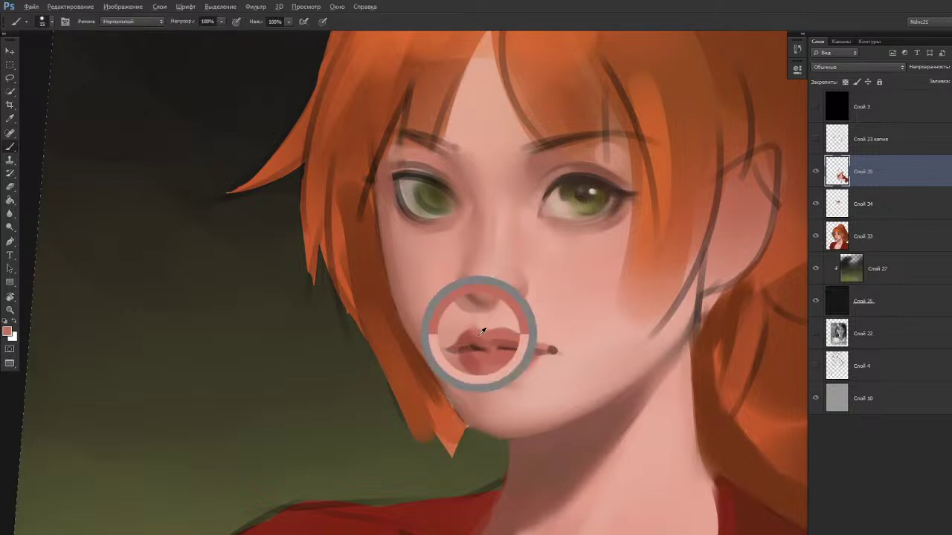
Set the foreground color to the deeper red a73e30 and paint the upper lip with it.
{"action": "key", "text": "n"}
{"action": "left_click", "coordinate": [468, 340]}
{"action": "left_click", "coordinate": [612, 141]}
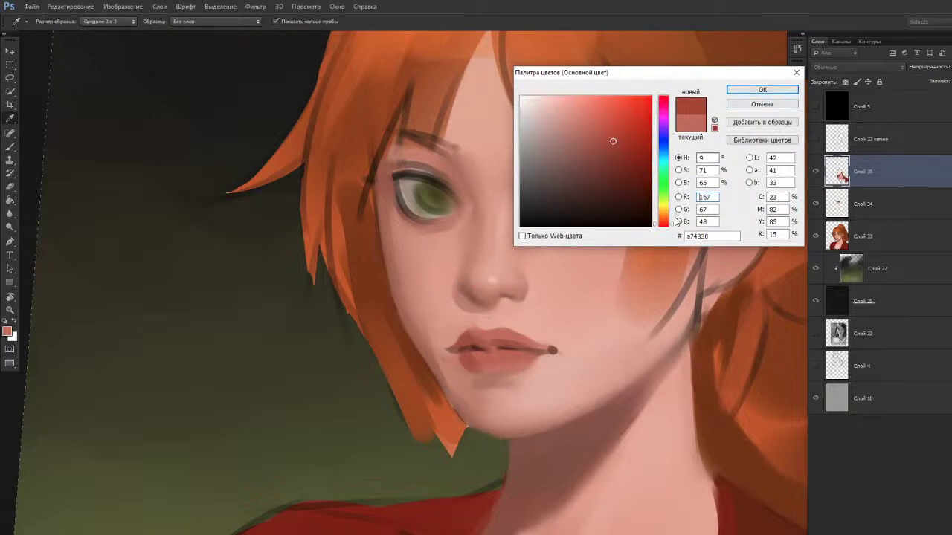
{"action": "left_click", "coordinate": [762, 89]}
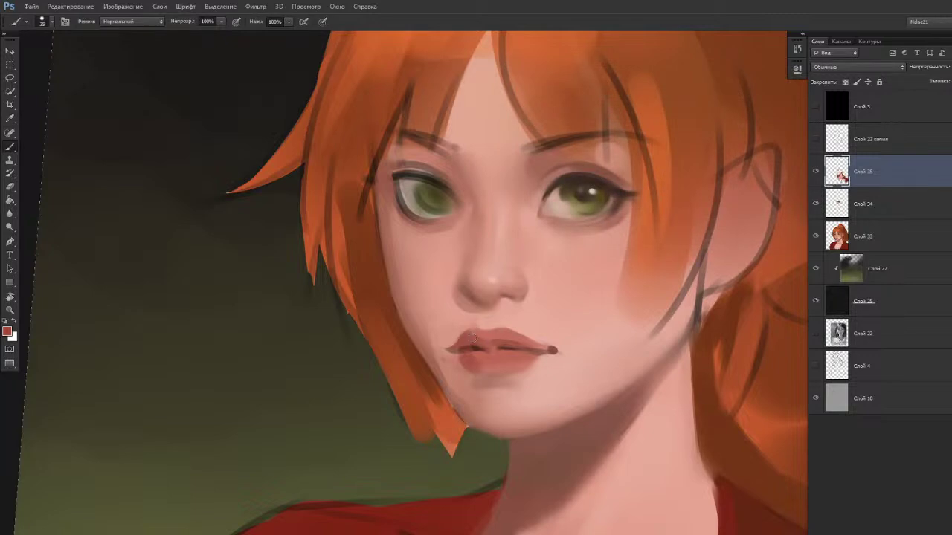
Mix a darker red, paint the shadow where the lips meet, and switch to the Mixer Brush at size 200 for blending.
{"action": "key", "text": "n"}
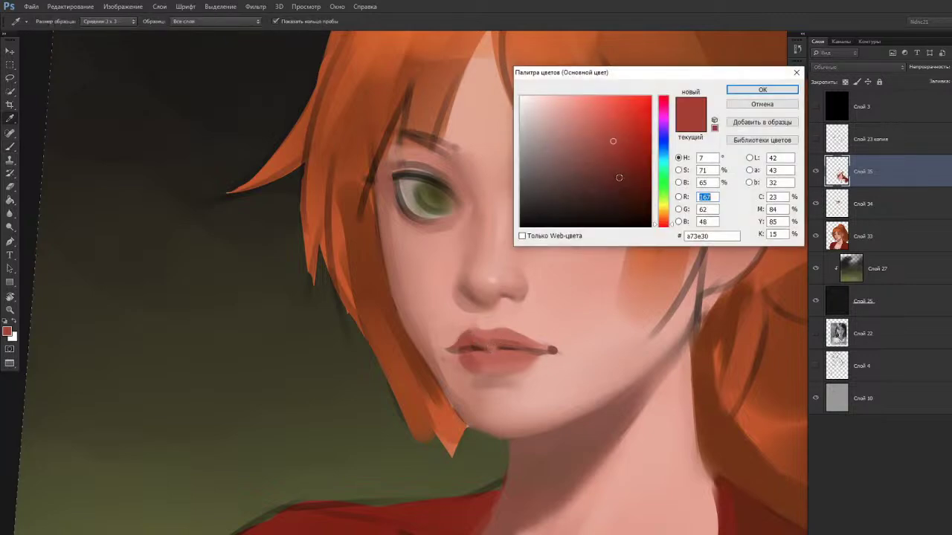
{"action": "left_click_drag", "start_coordinate": [622, 151], "coordinate": [621, 158]}
{"action": "left_click", "coordinate": [761, 90]}
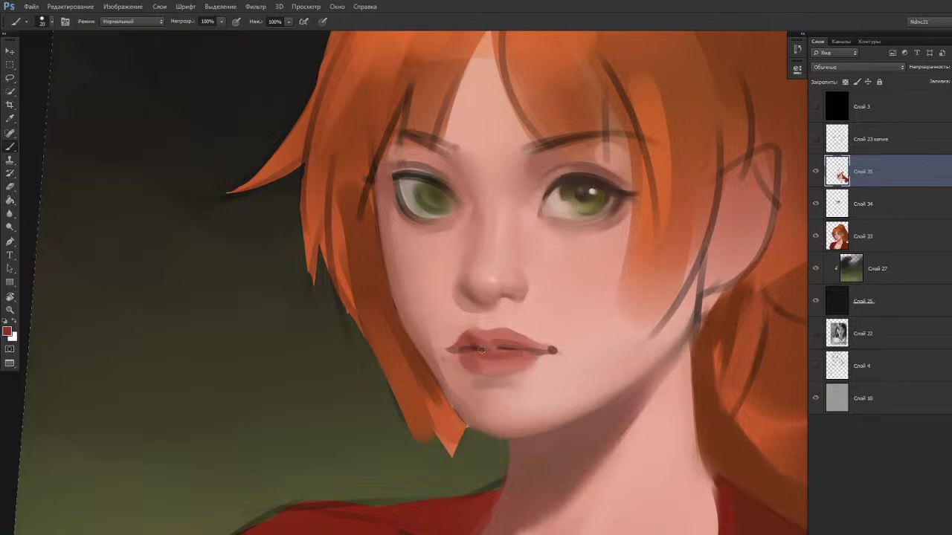
{"action": "key", "text": "shift+b"}
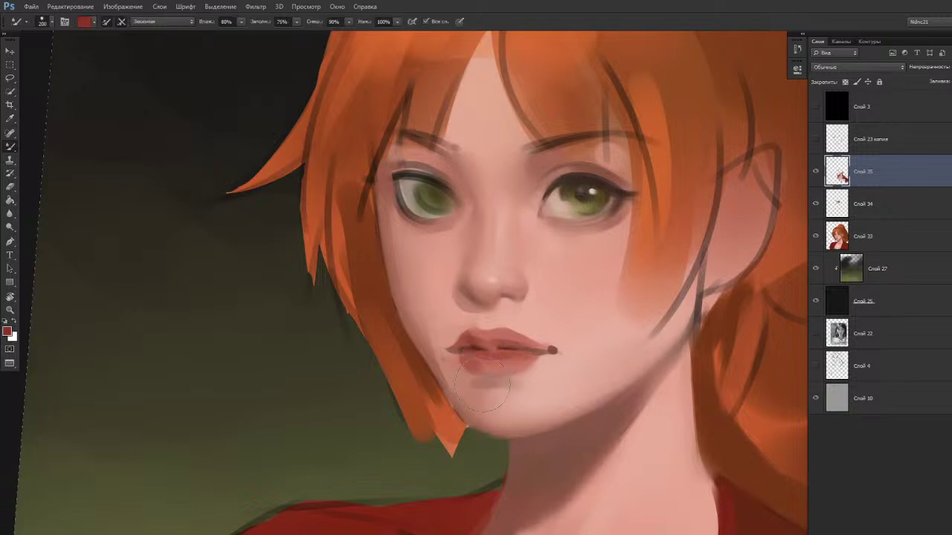
Show layer Слой 3 to view the portrait in grayscale and examine the lower lip's tonal value with the color picker.
{"action": "left_click", "coordinate": [816, 107]}
{"action": "key", "text": "n"}
{"action": "left_click", "coordinate": [496, 364]}
{"action": "left_click", "coordinate": [497, 356]}
{"action": "left_click", "coordinate": [775, 107]}
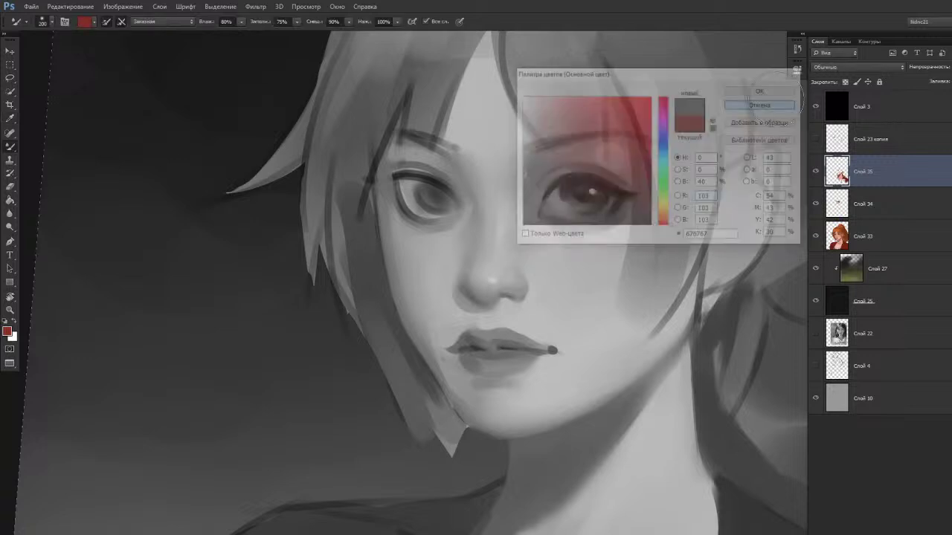
Hide layer Слой 3 to return the portrait to color and make Слой 35 the active layer.
{"action": "left_click", "coordinate": [862, 106]}
{"action": "left_click", "coordinate": [815, 106]}
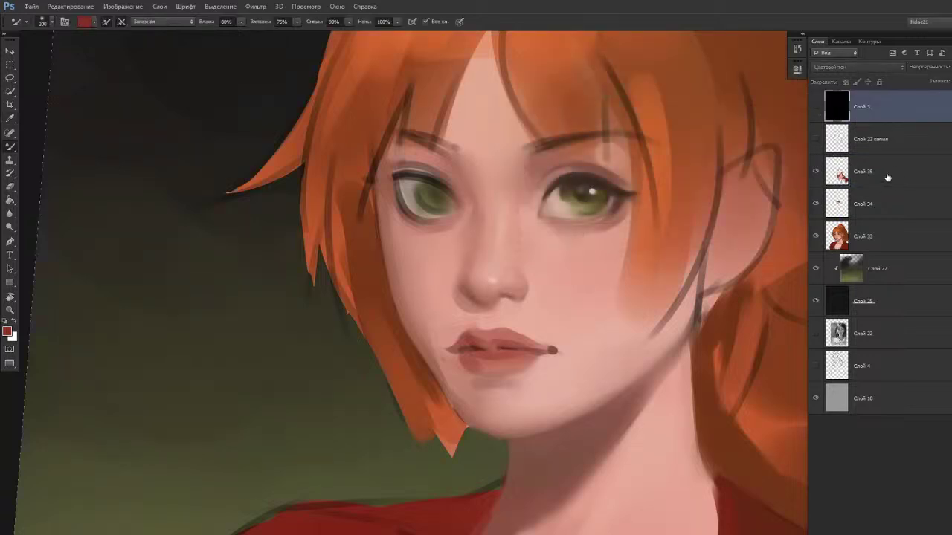
{"action": "left_click", "coordinate": [887, 183]}
Reduce the Mixer Brush size and blend the lower lip and its lower edge.
{"action": "key", "text": "r"}
{"action": "left_click_drag", "start_coordinate": [563, 325], "coordinate": [536, 349]}
{"action": "key", "text": "b"}
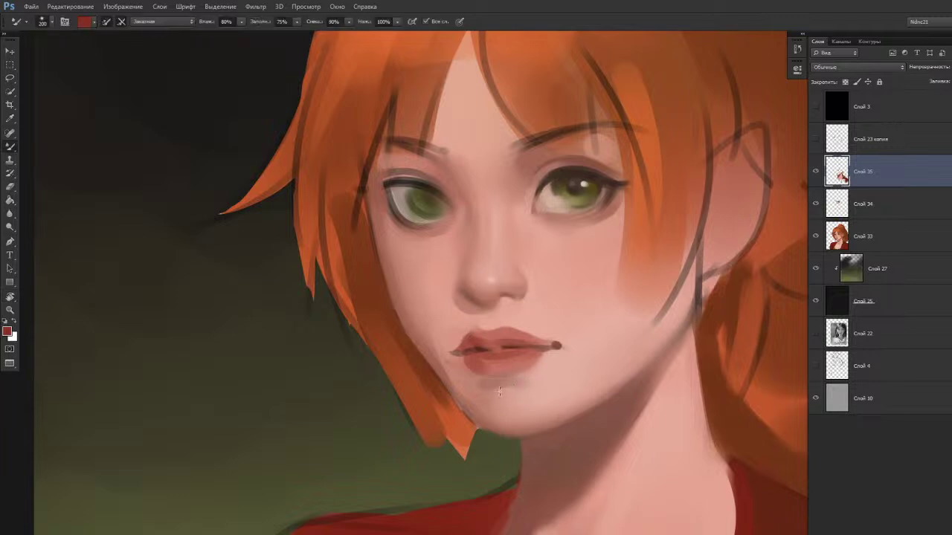
{"action": "key", "text": "bracketleft"}
{"action": "key", "text": "bracketleft"}
{"action": "key", "text": "bracketleft"}
{"action": "key", "text": "bracketleft"}
{"action": "key", "text": "bracketleft"}
{"action": "key", "text": "bracketleft"}
{"action": "key", "text": "bracketleft"}
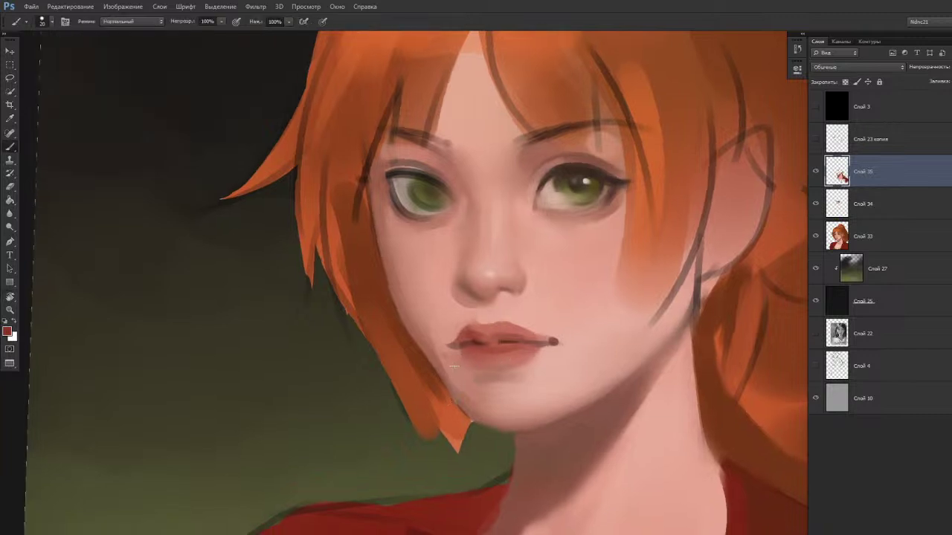
Sample skin tones beside the left mouth corner with the regular brush and soften the skin around it.
{"action": "left_click", "coordinate": [450, 359], "text": "alt"}
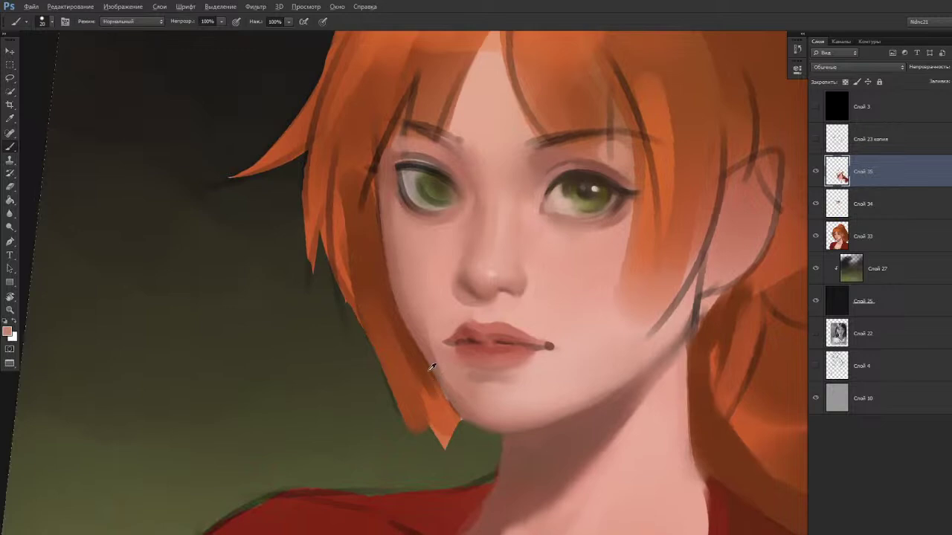
{"action": "left_click", "coordinate": [436, 350], "text": "alt"}
{"action": "left_click", "coordinate": [428, 340], "text": "alt"}
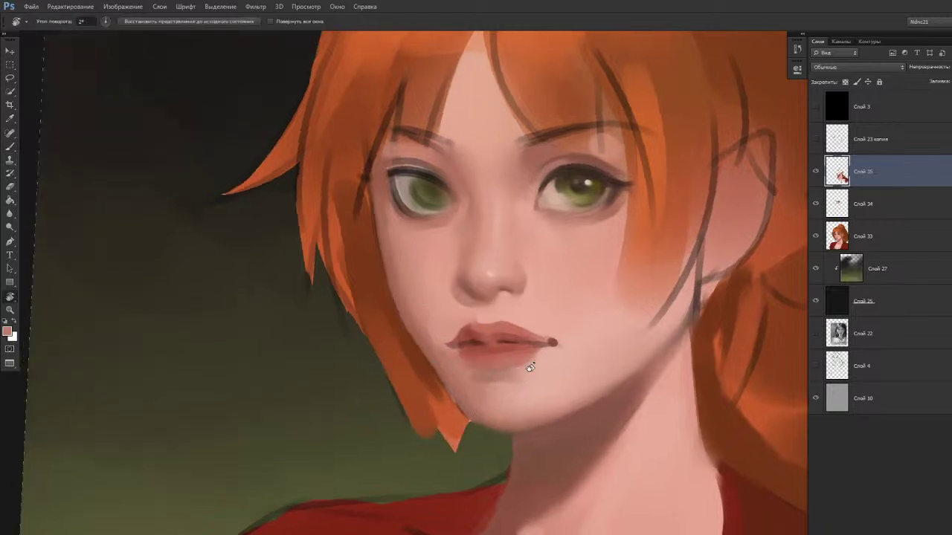
{"action": "key", "text": "shift+b"}
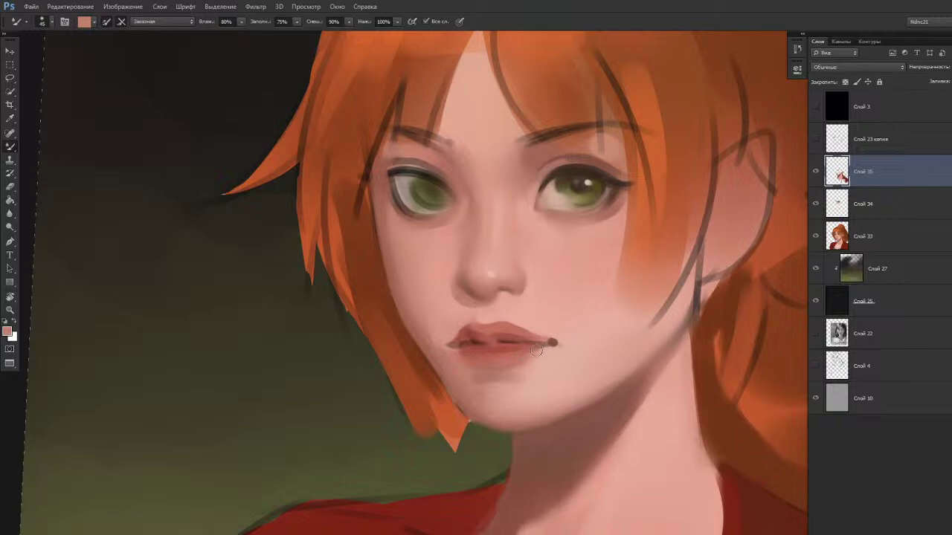
Paint sampled skin tones under the right mouth corner and blend the lower lip's edge with the Mixer Brush.
{"action": "key", "text": "shift+b"}
{"action": "left_click", "coordinate": [545, 354], "text": "alt"}
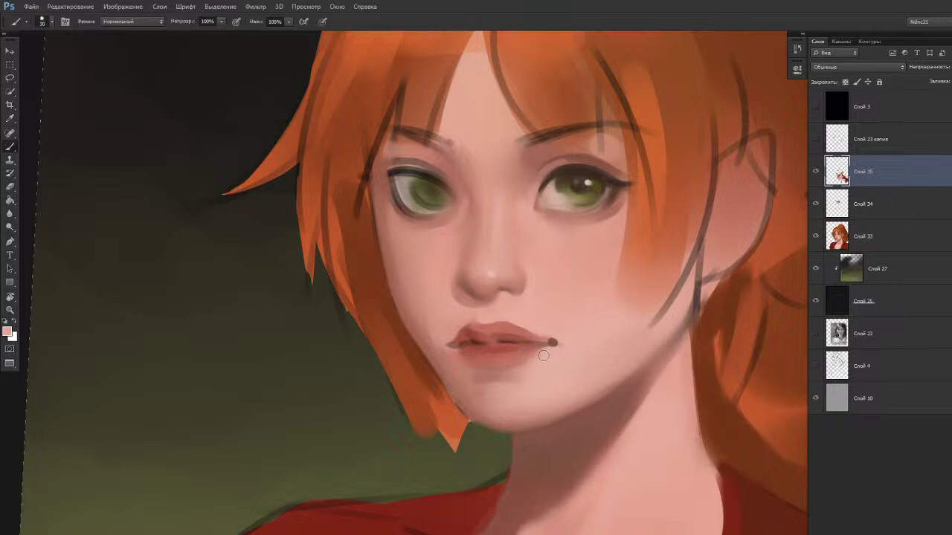
{"action": "left_click", "coordinate": [550, 358], "text": "alt"}
{"action": "key", "text": "r"}
{"action": "left_click_drag", "start_coordinate": [531, 402], "coordinate": [536, 400]}
{"action": "key", "text": "shift+b"}
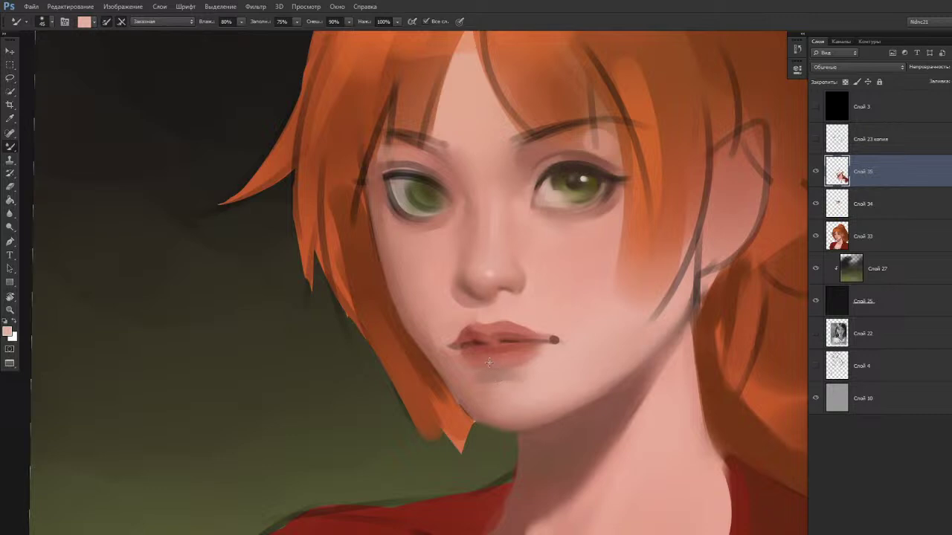
{"action": "key", "text": "r"}
{"action": "mouse_move", "coordinate": [493, 399]}
{"action": "left_mouse_down"}
{"action": "mouse_move", "coordinate": [484, 417]}
{"action": "mouse_move", "coordinate": [484, 404]}
{"action": "left_mouse_up"}
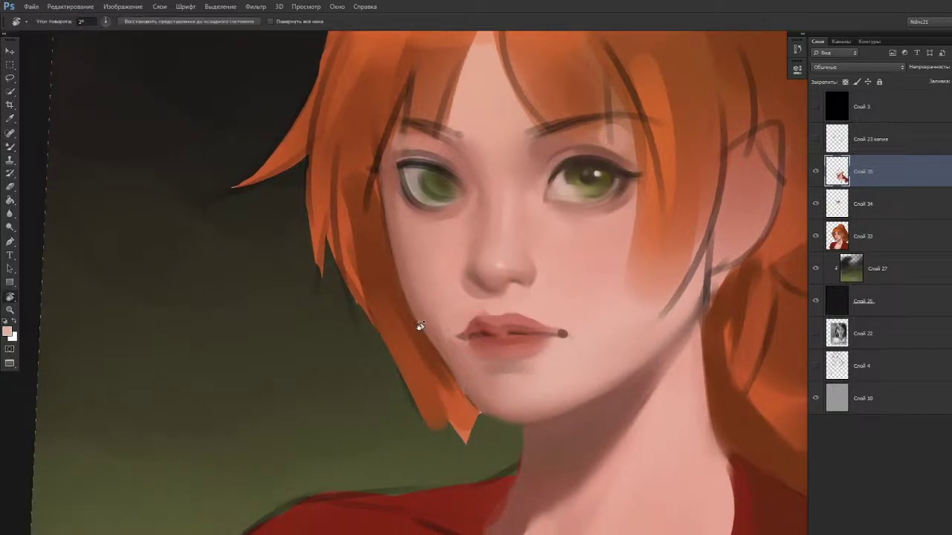
{"action": "key", "text": "b"}
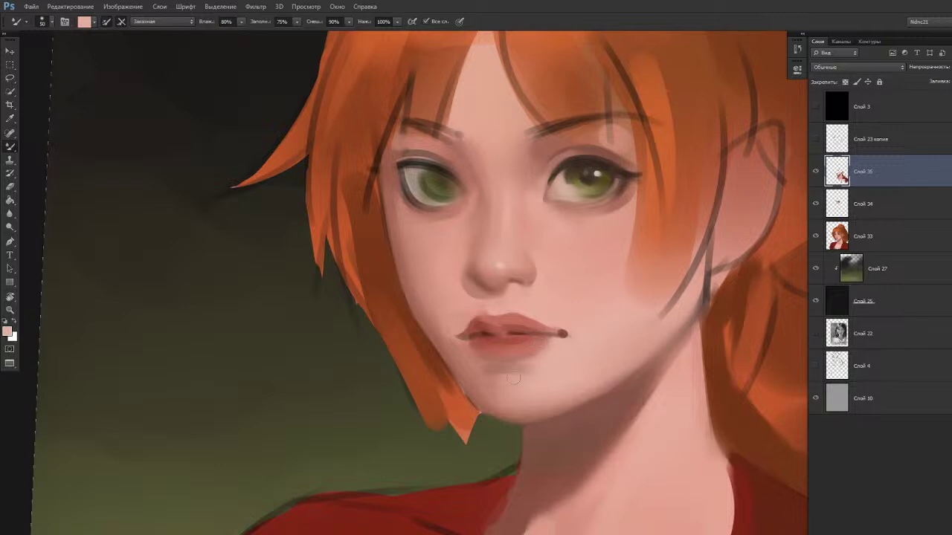
Sample tones along the lower lip's bottom edge and set the foreground color to the darker 96665b.
{"action": "key", "text": "shift+b"}
{"action": "left_click", "coordinate": [510, 361], "text": "alt"}
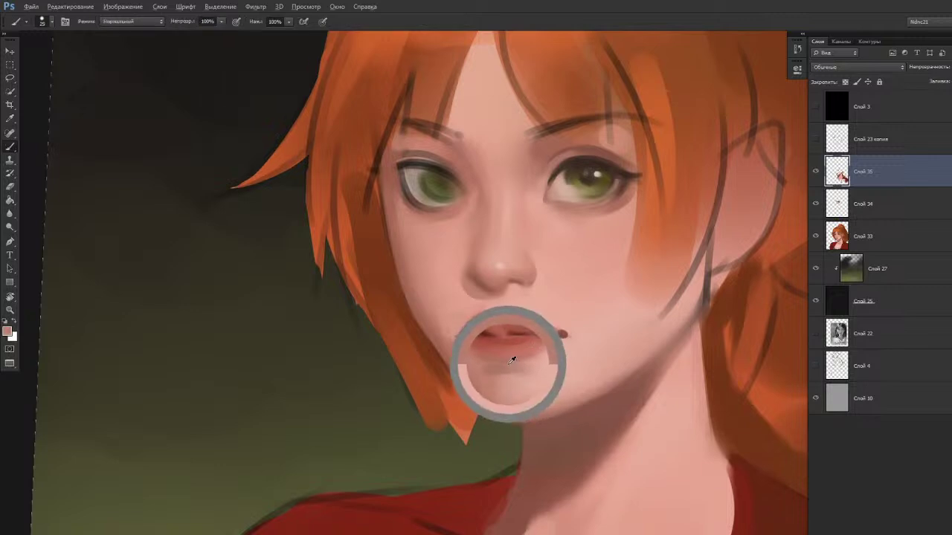
{"action": "left_click", "coordinate": [501, 357], "text": "alt"}
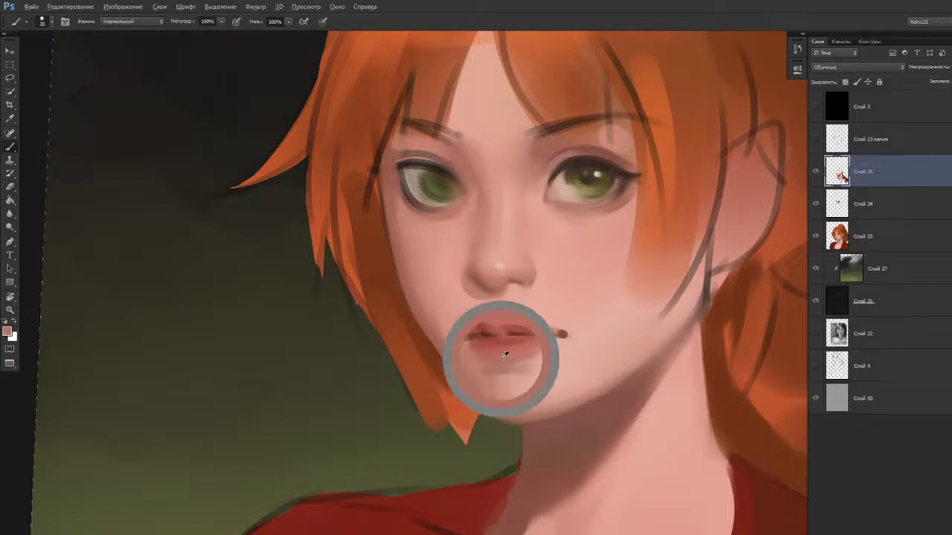
{"action": "left_click", "coordinate": [509, 356], "text": "alt"}
{"action": "key", "text": "n"}
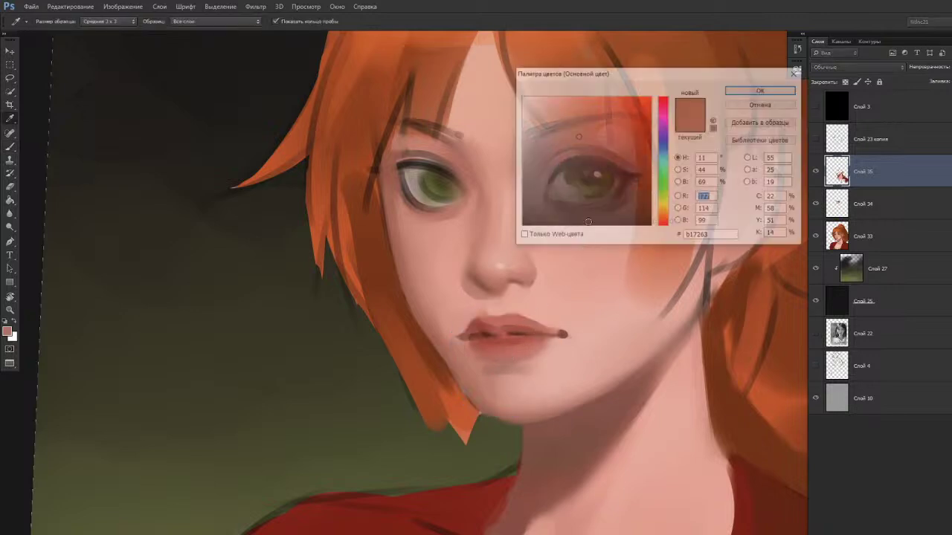
{"action": "left_click_drag", "start_coordinate": [576, 148], "coordinate": [571, 149]}
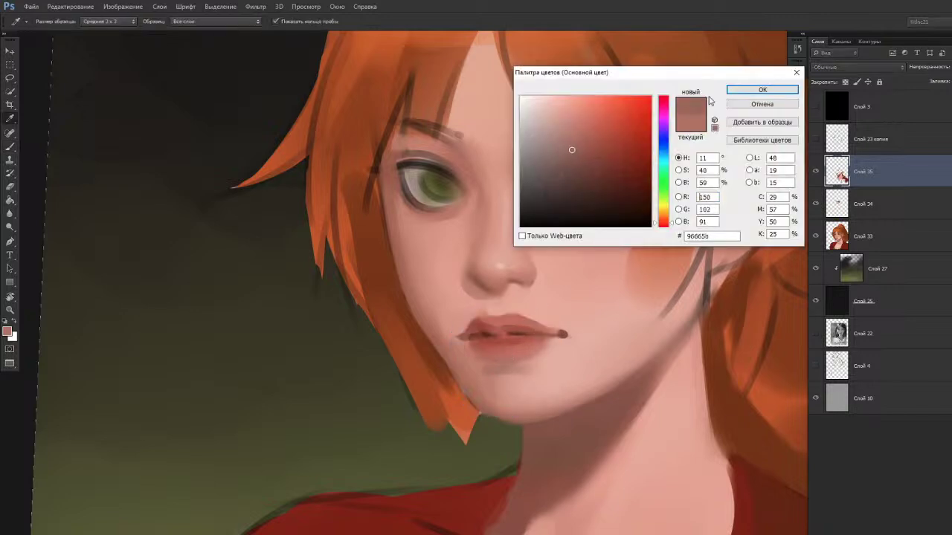
{"action": "key", "text": "Return"}
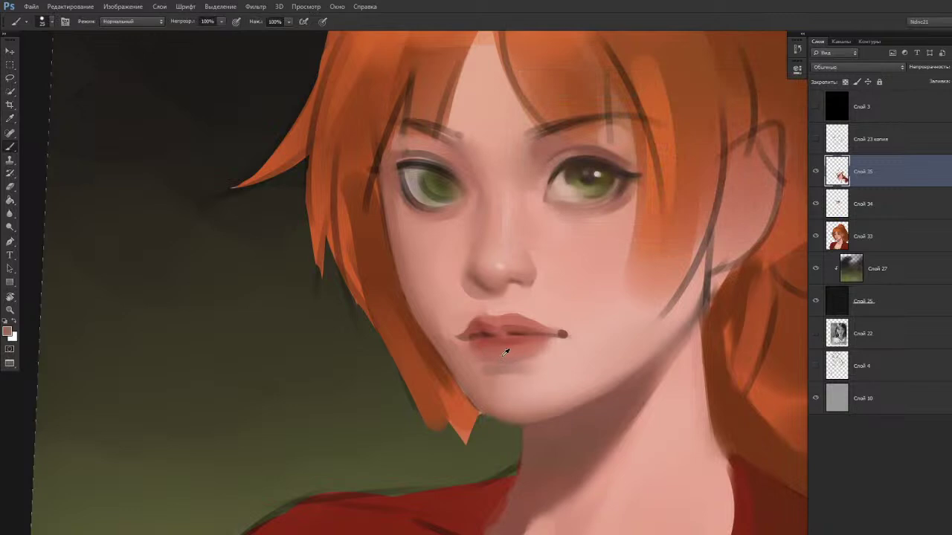
Resample the lower lip, darken the color to 9f5f52, paint the lip's lower edge and blend it with the Mixer Brush.
{"action": "left_click", "coordinate": [501, 357], "text": "alt"}
{"action": "key", "text": "n"}
{"action": "left_click_drag", "start_coordinate": [588, 138], "coordinate": [583, 145]}
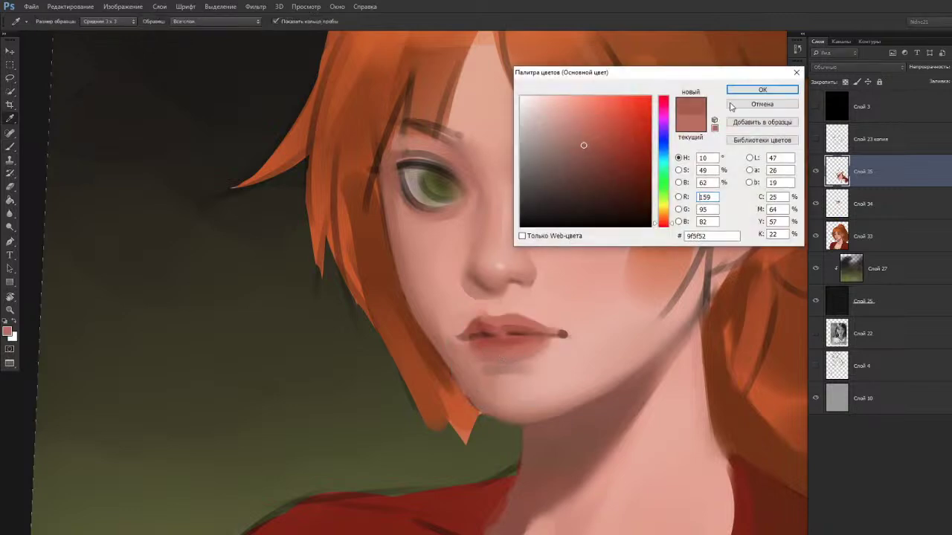
{"action": "left_click", "coordinate": [749, 93]}
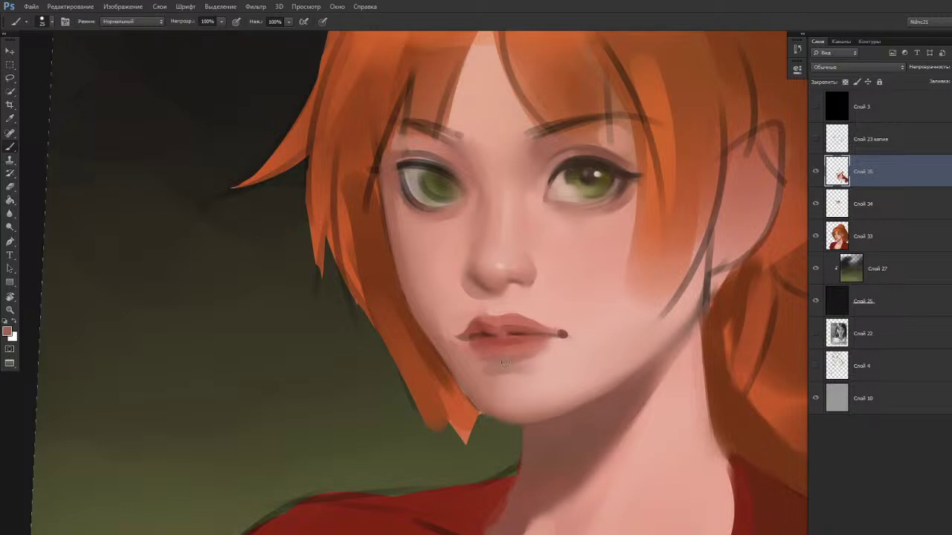
{"action": "key", "text": "shift+b"}
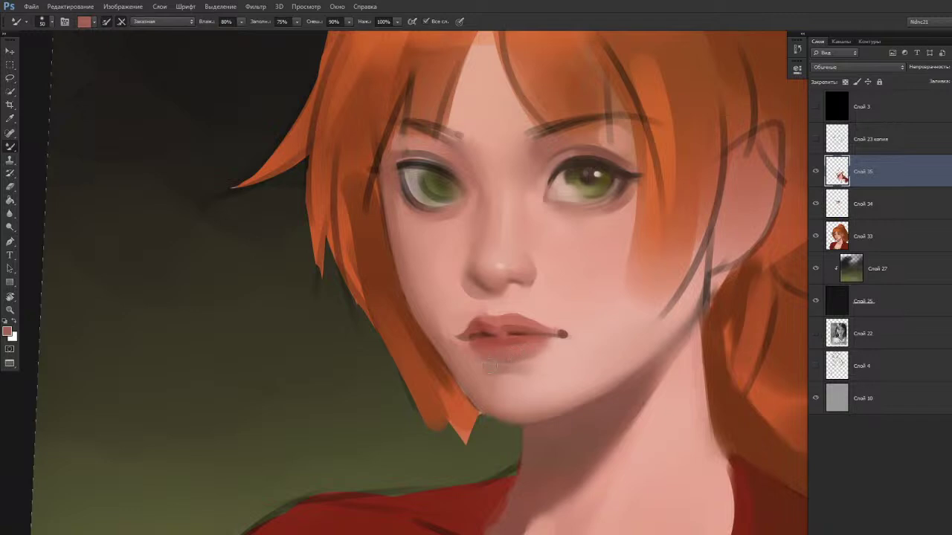
Refine the left mouth corner and lower lip contour with sampled skin, lip and dark red tones.
{"action": "key", "text": "shift+b"}
{"action": "left_click", "coordinate": [458, 327], "text": "alt"}
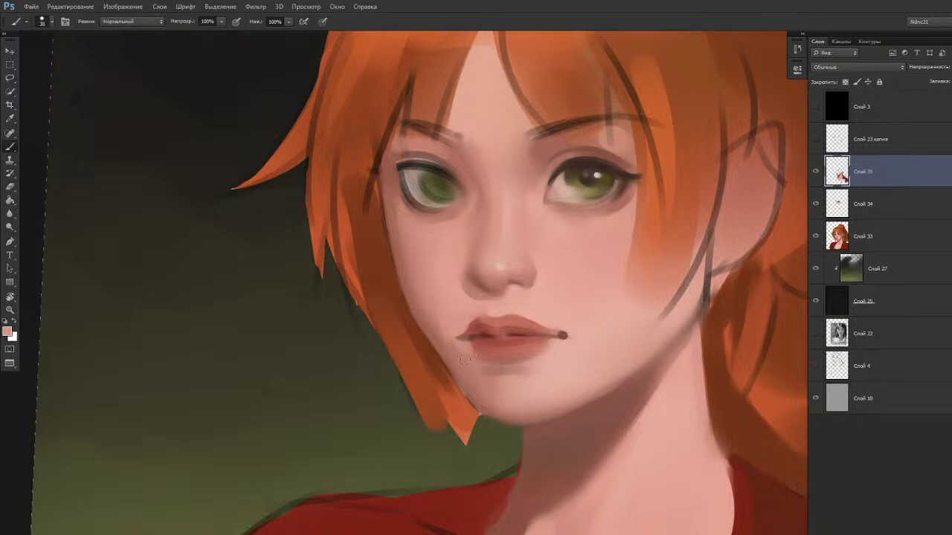
{"action": "left_click", "coordinate": [474, 348], "text": "alt"}
{"action": "left_click", "coordinate": [489, 339], "text": "alt"}
{"action": "left_click", "coordinate": [487, 330], "text": "alt"}
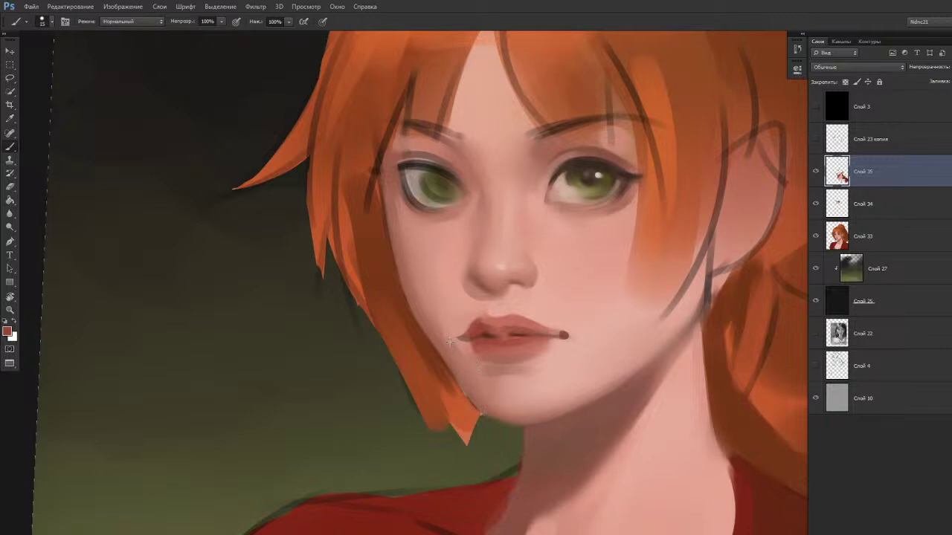
Blend the lower lip with the Mixer Brush at sizes 60 and 40, undoing the last stroke near the right corner.
{"action": "left_click_drag", "start_coordinate": [452, 384], "coordinate": [452, 380]}
{"action": "left_click_drag", "start_coordinate": [450, 415], "coordinate": [456, 423]}
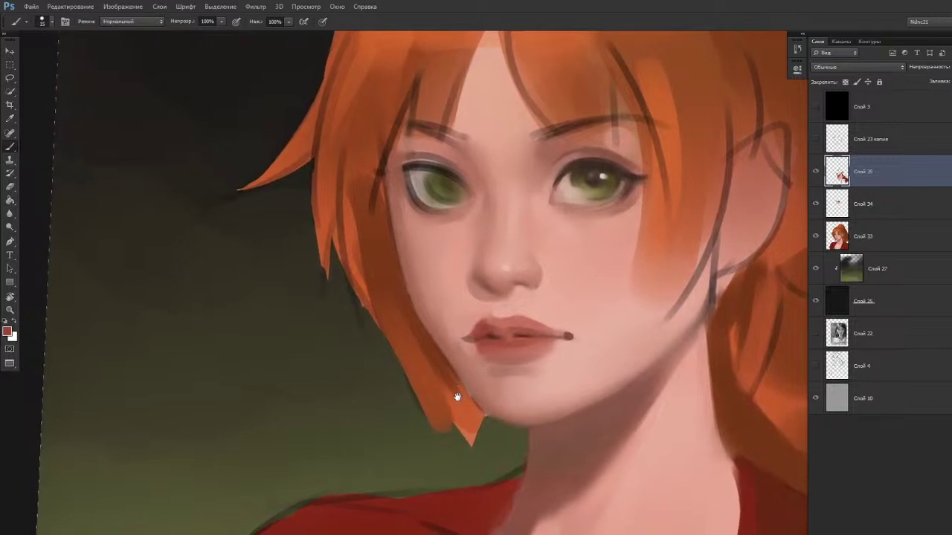
{"action": "key", "text": "shift+b"}
{"action": "key", "text": "bracketright"}
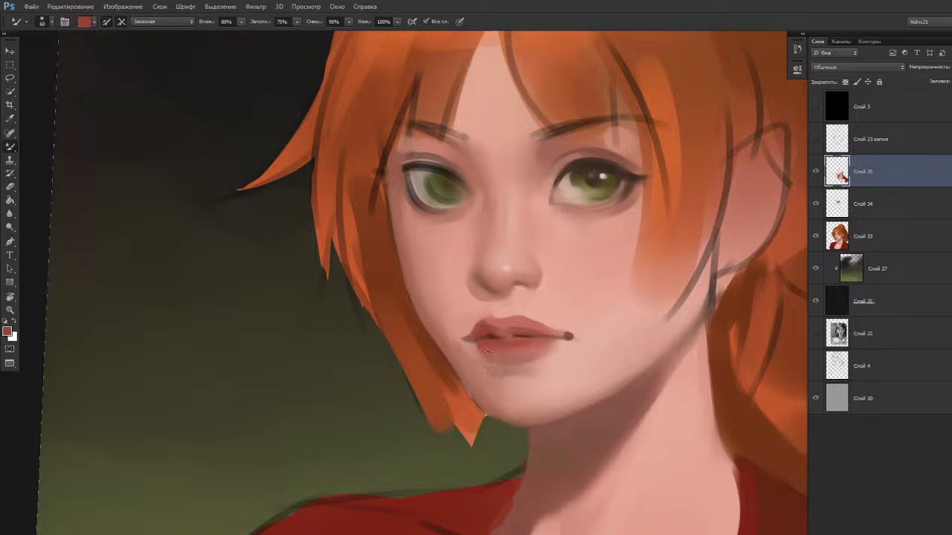
{"action": "key", "text": "bracketleft"}
{"action": "key", "text": "bracketleft"}
{"action": "left_click_drag", "start_coordinate": [530, 347], "coordinate": [568, 352]}
{"action": "key", "text": "ctrl+z"}
Reset the canvas rotation and compare the portrait with layer Слой 35 hidden and shown.
{"action": "left_click_drag", "start_coordinate": [467, 467], "coordinate": [482, 452]}
{"action": "key", "text": "r"}
{"action": "key", "text": "Escape"}
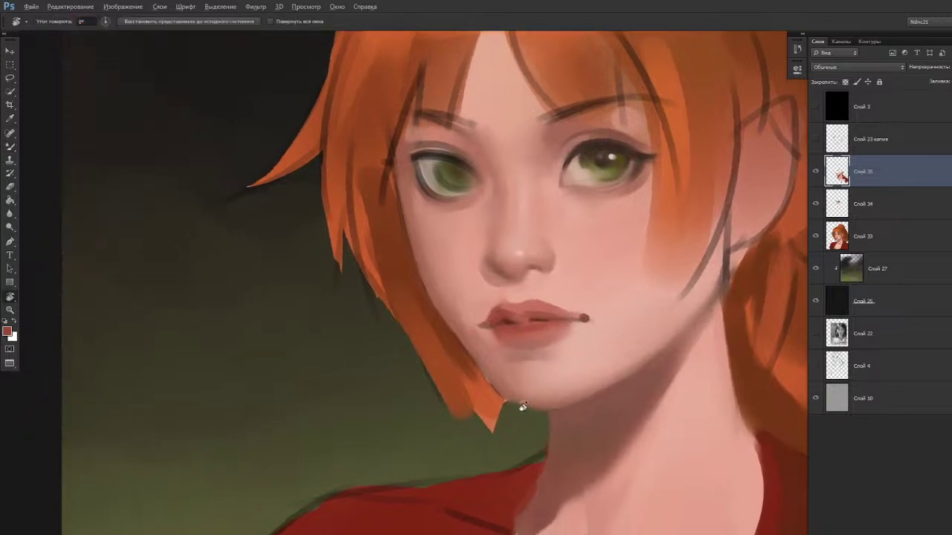
{"action": "scroll", "coordinate": [520, 407], "scroll_direction": "down", "scroll_amount": 3}
{"action": "scroll", "coordinate": [524, 388], "scroll_direction": "up", "scroll_amount": 2}
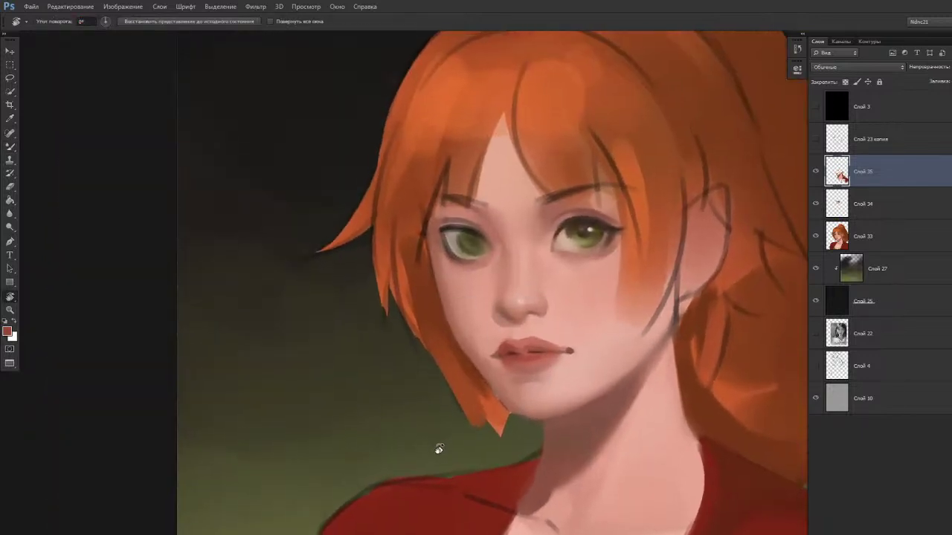
{"action": "left_click", "coordinate": [814, 174]}
{"action": "left_click", "coordinate": [814, 174]}
Merge layers Слой 35, Слой 34 and Слой 33 into a single portrait layer.
{"action": "left_click", "coordinate": [880, 238], "text": "shift"}
{"action": "right_click", "coordinate": [879, 238]}
{"action": "left_click", "coordinate": [766, 372]}
Outline the mouth with the Lasso and copy it onto its own layer above the merged portrait.
{"action": "key", "text": "l"}
{"action": "mouse_move", "coordinate": [486, 361]}
{"action": "left_mouse_down"}
{"action": "mouse_move", "coordinate": [538, 397]}
{"action": "mouse_move", "coordinate": [558, 336]}
{"action": "mouse_move", "coordinate": [500, 356]}
{"action": "left_mouse_up"}
{"action": "key", "text": "ctrl+t"}
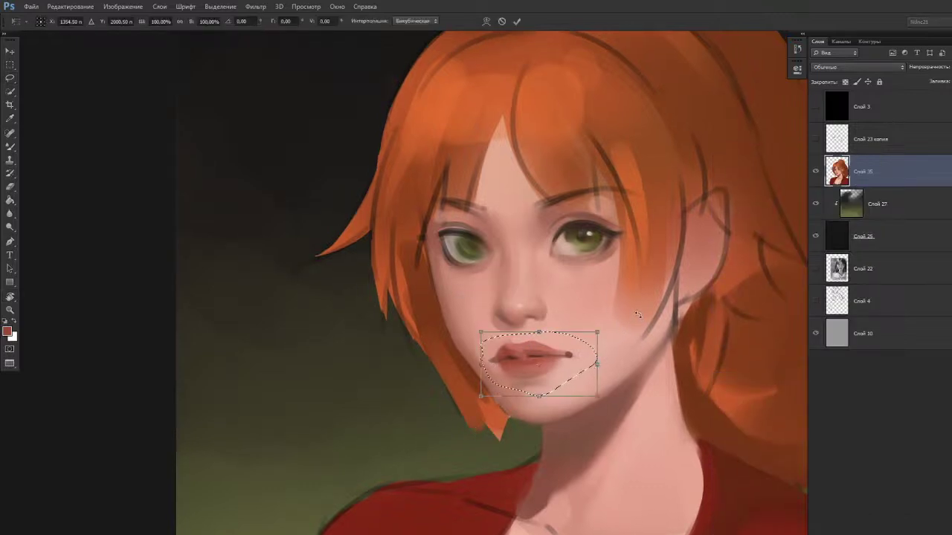
{"action": "key", "text": "Return"}
{"action": "key", "text": "ctrl+d"}
{"action": "key", "text": "ctrl+shift+alt+n"}
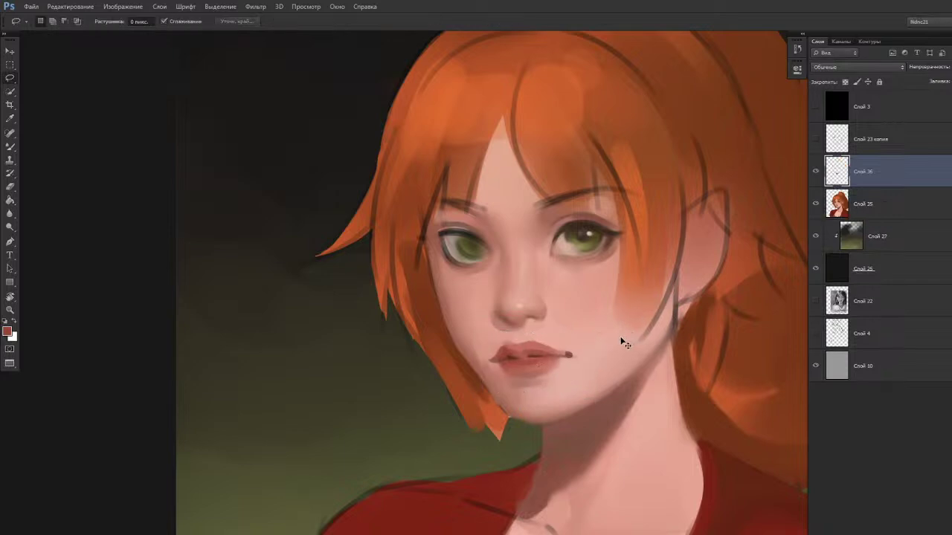
Rotate the copied mouth by 2.40° and nudge it slightly left and down.
{"action": "key", "text": "ctrl+t"}
{"action": "left_click_drag", "start_coordinate": [625, 317], "coordinate": [648, 310]}
{"action": "key", "text": "Left"}
{"action": "key", "text": "Down"}
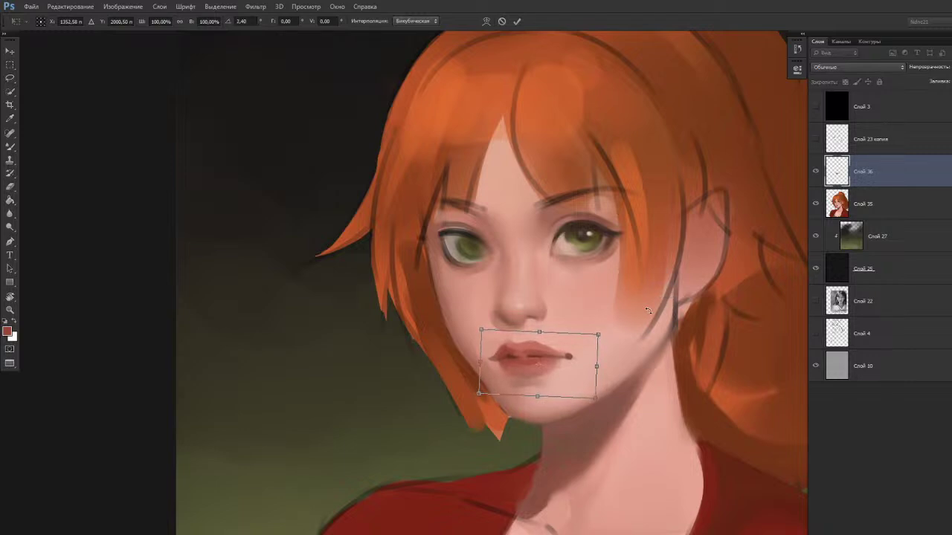
{"action": "key", "text": "Return"}
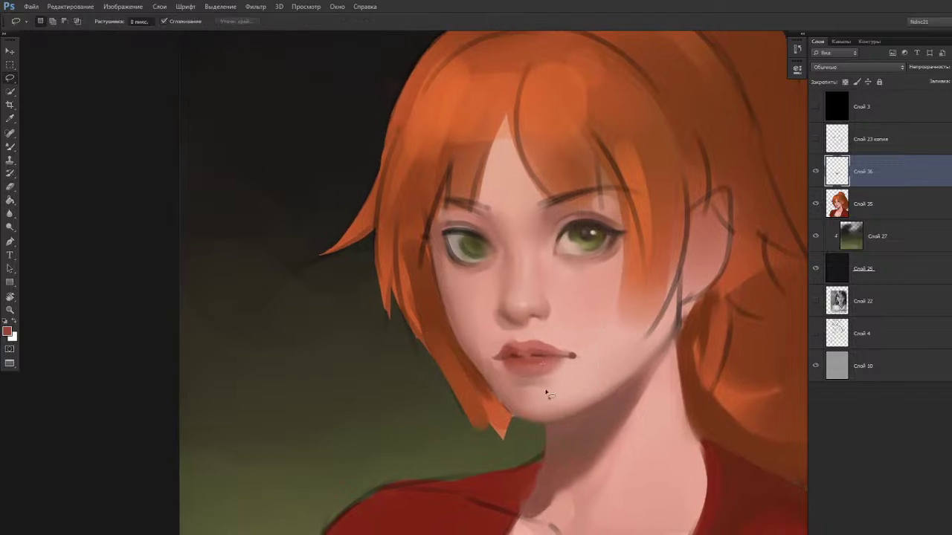
Add a new layer above the copied mouth and paint the lower lip with a sampled lip red.
{"action": "key", "text": "b"}
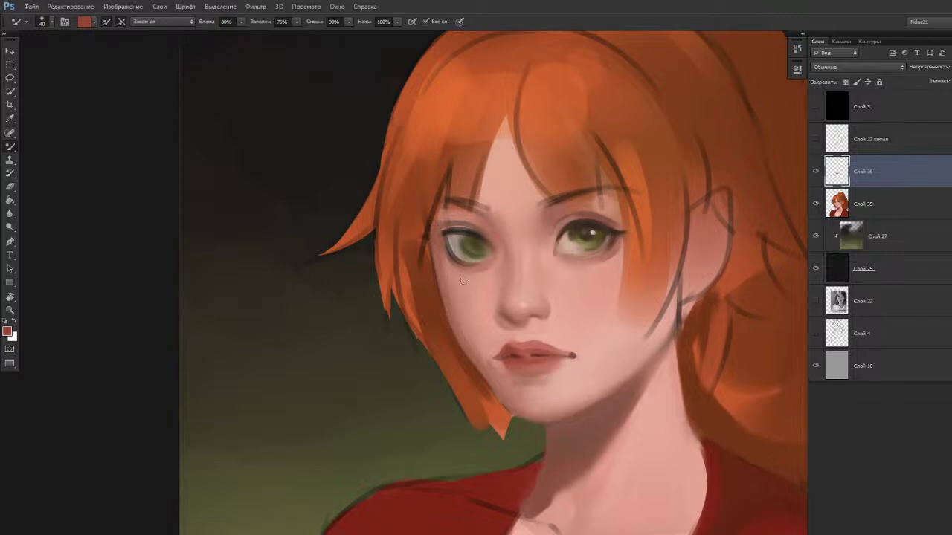
{"action": "key", "text": "ctrl+alt+shift+n"}
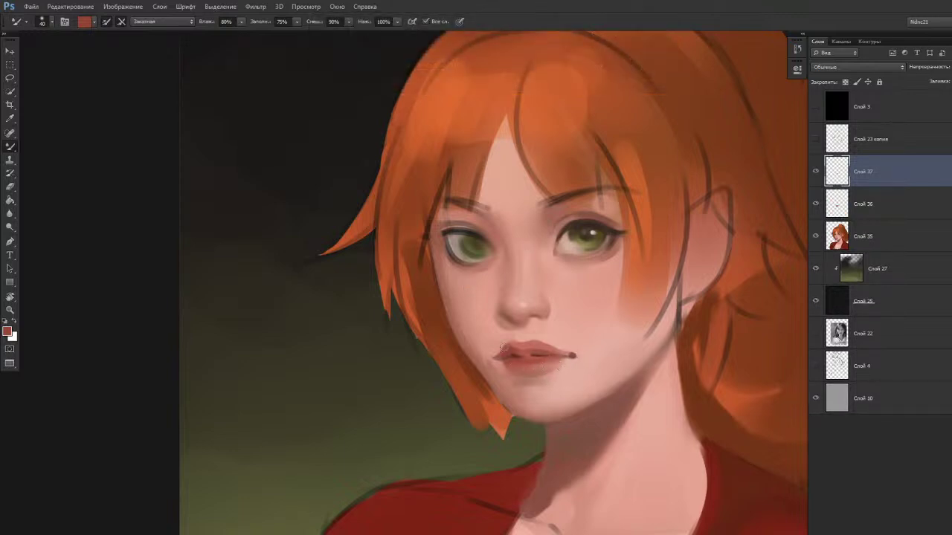
{"action": "key", "text": "shift+b"}
{"action": "left_click", "coordinate": [549, 359], "text": "alt"}
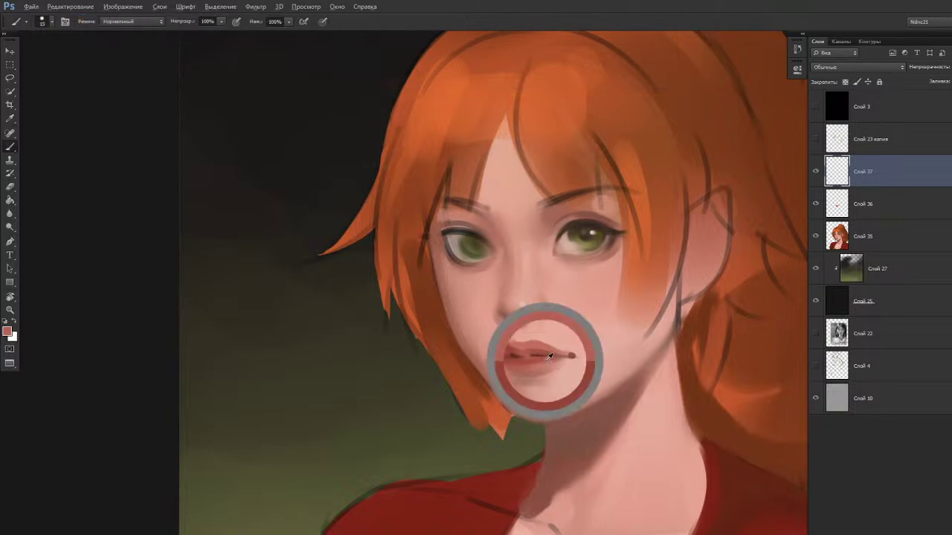
Switch to the Eraser, reduce its size well below 125 and trim the new paint on the lower lip.
{"action": "key", "text": "shift+b"}
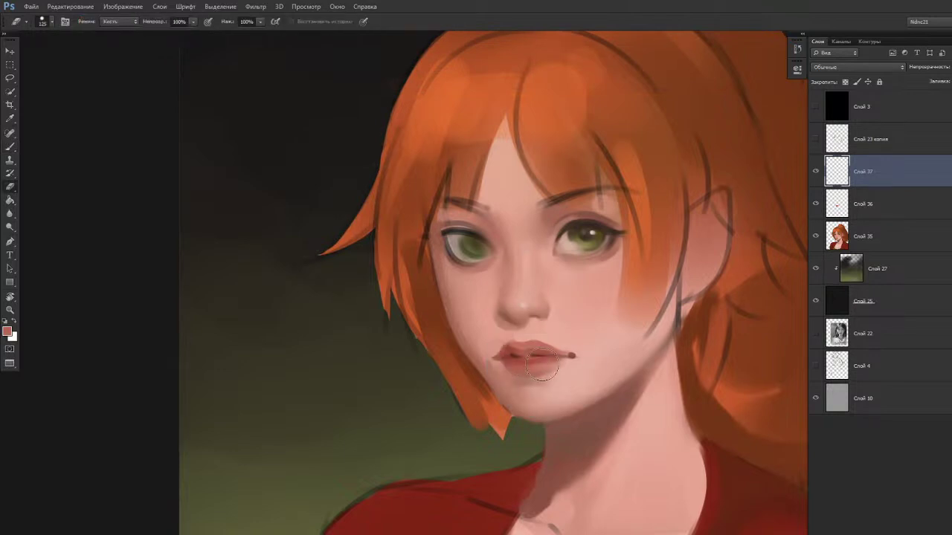
{"action": "key", "text": "bracketleft"}
{"action": "key", "text": "bracketleft"}
{"action": "key", "text": "bracketleft"}
{"action": "key", "text": "bracketleft"}
{"action": "key", "text": "bracketleft"}
{"action": "key", "text": "bracketleft"}
{"action": "key", "text": "bracketleft"}
{"action": "key", "text": "bracketleft"}
{"action": "key", "text": "bracketleft"}
{"action": "key", "text": "bracketleft"}
Sample the skin beside the mouth, lighten the color to #f1c3b7 and paint a highlight on the lower lip.
{"action": "key", "text": "i"}
{"action": "left_click", "coordinate": [570, 361]}
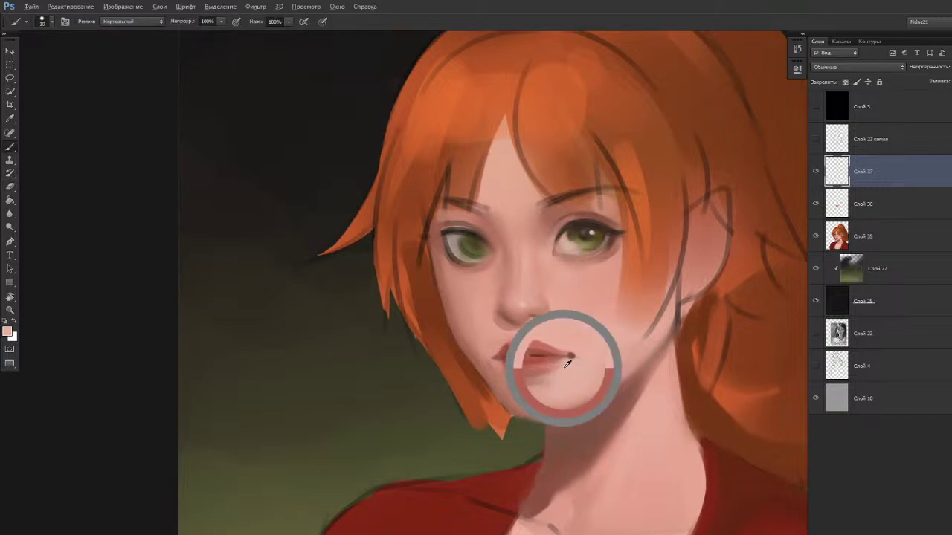
{"action": "left_click", "coordinate": [553, 106]}
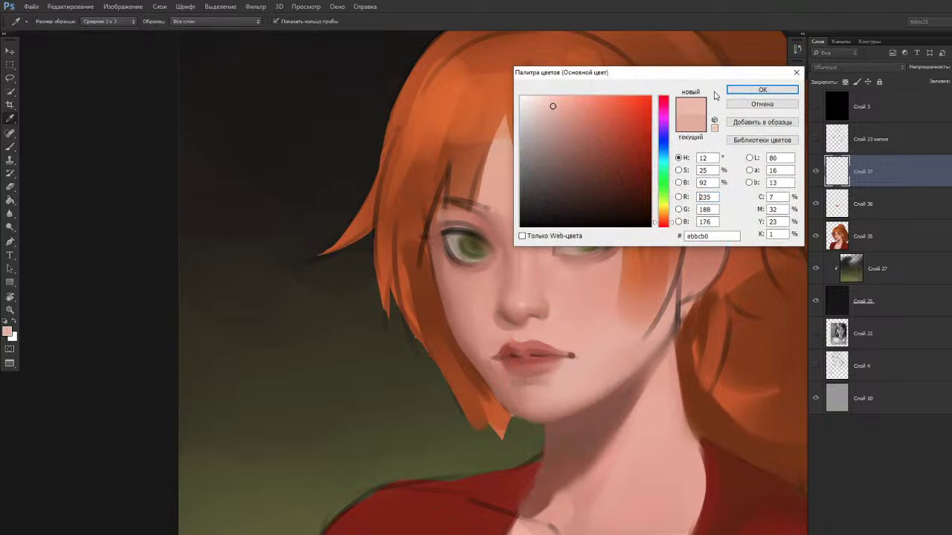
{"action": "left_click", "coordinate": [552, 103]}
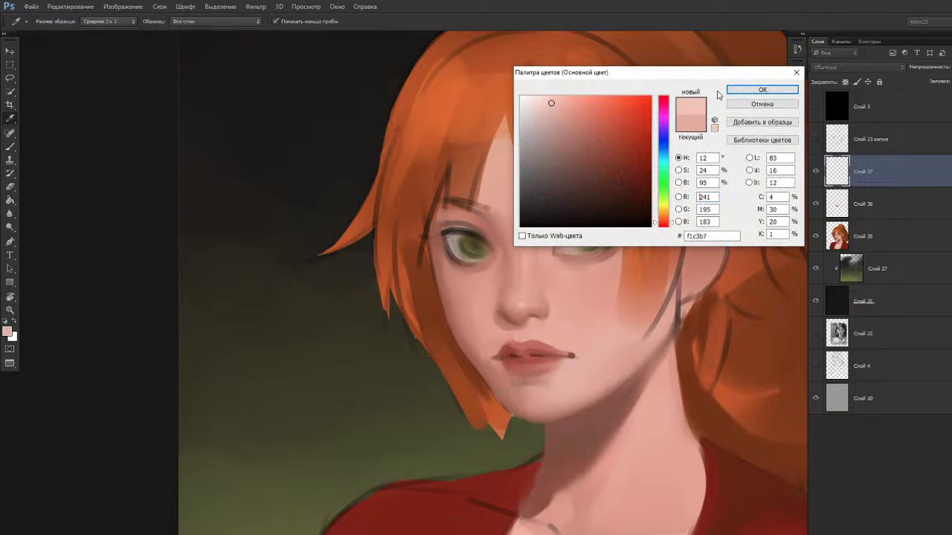
{"action": "left_click", "coordinate": [744, 90]}
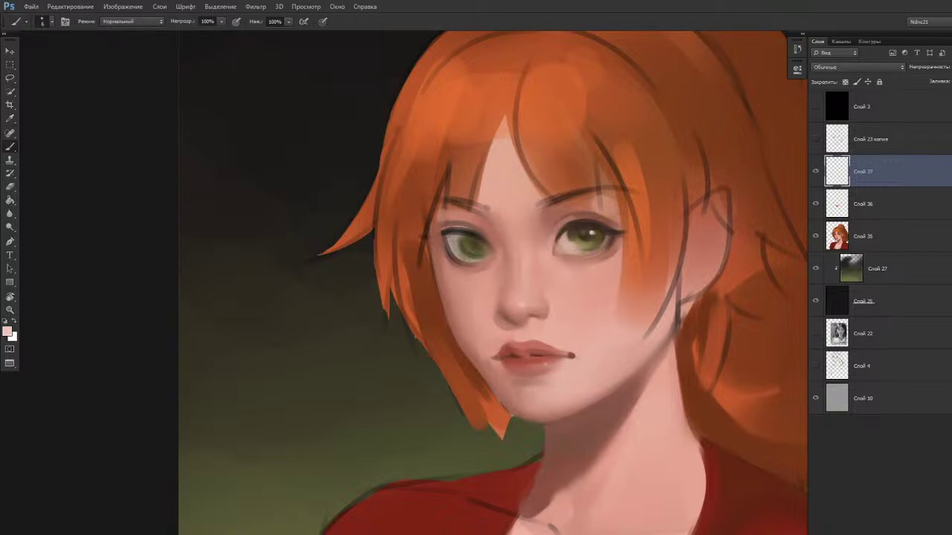
Soften the lower-lip highlight with a soft round brush at 40 px, then select the 15 px round brush preset.
{"action": "right_click", "coordinate": [516, 418]}
{"action": "left_click", "coordinate": [691, 513]}
{"action": "left_click", "coordinate": [537, 365]}
{"action": "right_click", "coordinate": [536, 340]}
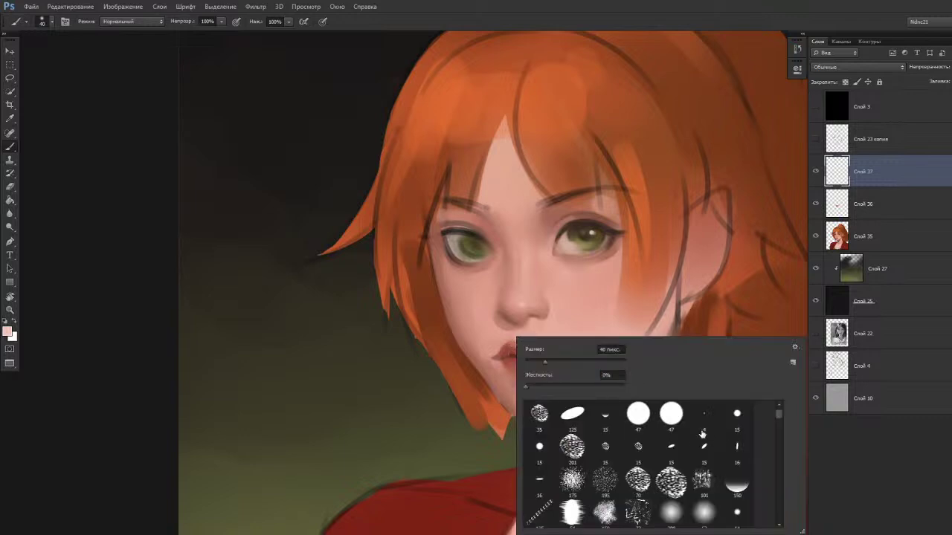
{"action": "left_click", "coordinate": [736, 415]}
{"action": "left_click", "coordinate": [502, 314]}
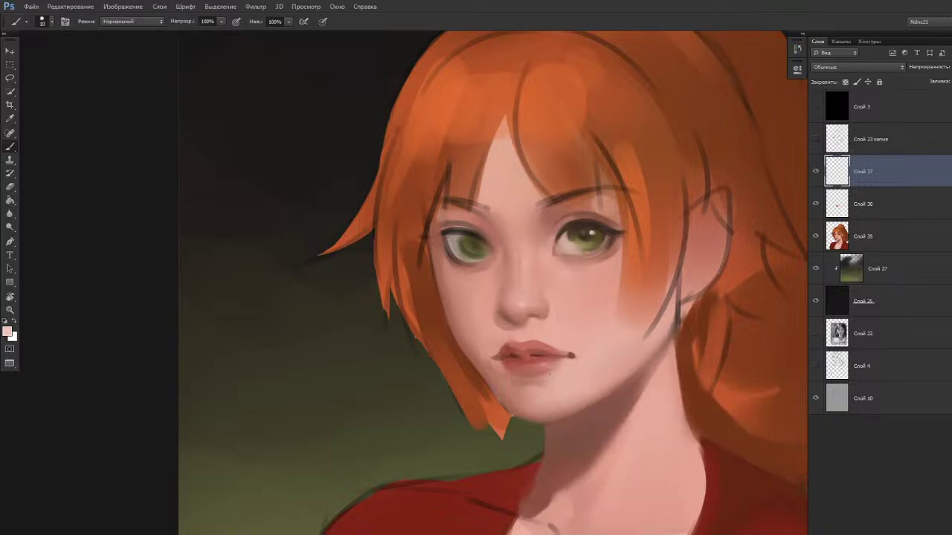
Rework the upper lip and the left corner of the mouth with the Mixer Brush and sampled lip reds.
{"action": "key", "text": "r"}
{"action": "mouse_move", "coordinate": [495, 445]}
{"action": "left_mouse_down"}
{"action": "mouse_move", "coordinate": [509, 377]}
{"action": "mouse_move", "coordinate": [502, 361]}
{"action": "mouse_move", "coordinate": [514, 374]}
{"action": "mouse_move", "coordinate": [508, 396]}
{"action": "left_mouse_up"}
{"action": "scroll", "coordinate": [503, 360], "scroll_direction": "up", "scroll_amount": 1}
{"action": "key", "text": "b"}
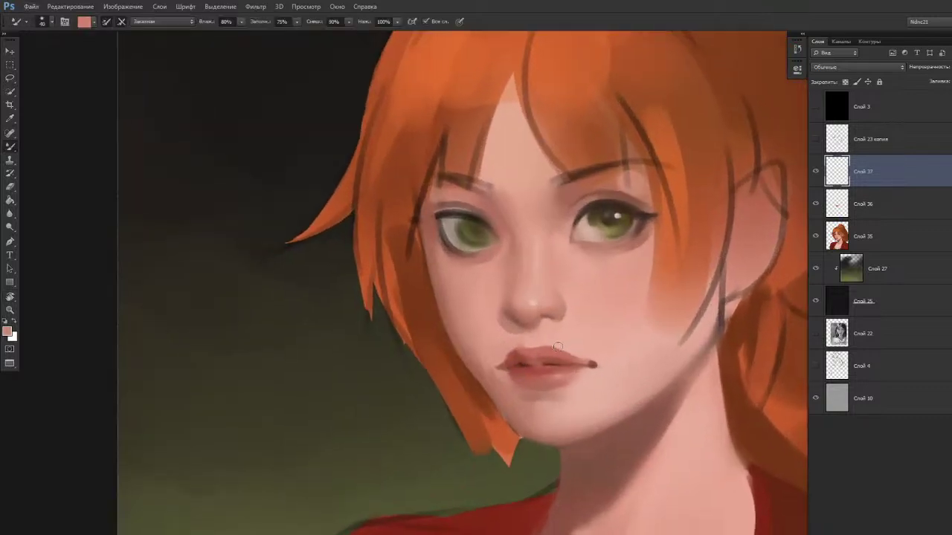
{"action": "key", "text": "r"}
{"action": "left_click_drag", "start_coordinate": [617, 365], "coordinate": [501, 441]}
{"action": "key", "text": "b"}
{"action": "left_click", "coordinate": [515, 369], "text": "alt"}
{"action": "left_click", "coordinate": [514, 369], "text": "alt"}
{"action": "key", "text": "]"}
{"action": "left_click", "coordinate": [505, 379], "text": "alt"}
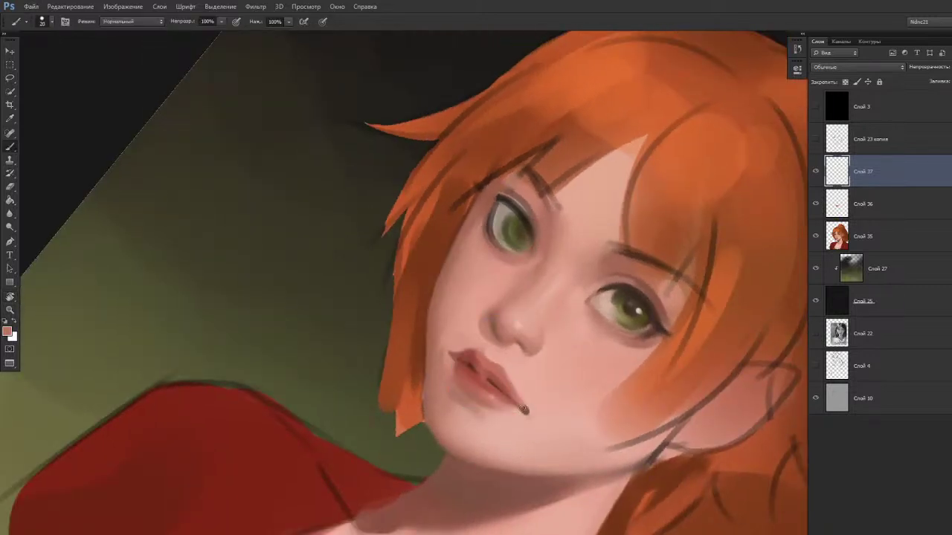
Blend the lips and their edges into the skin with the Mixer Brush at sizes between 50 and 70.
{"action": "key", "text": "r"}
{"action": "mouse_move", "coordinate": [503, 423]}
{"action": "left_mouse_down"}
{"action": "mouse_move", "coordinate": [577, 424]}
{"action": "mouse_move", "coordinate": [518, 421]}
{"action": "mouse_move", "coordinate": [549, 415]}
{"action": "left_mouse_up"}
{"action": "scroll", "coordinate": [520, 342], "scroll_direction": "down", "scroll_amount": 2}
{"action": "key", "text": "b"}
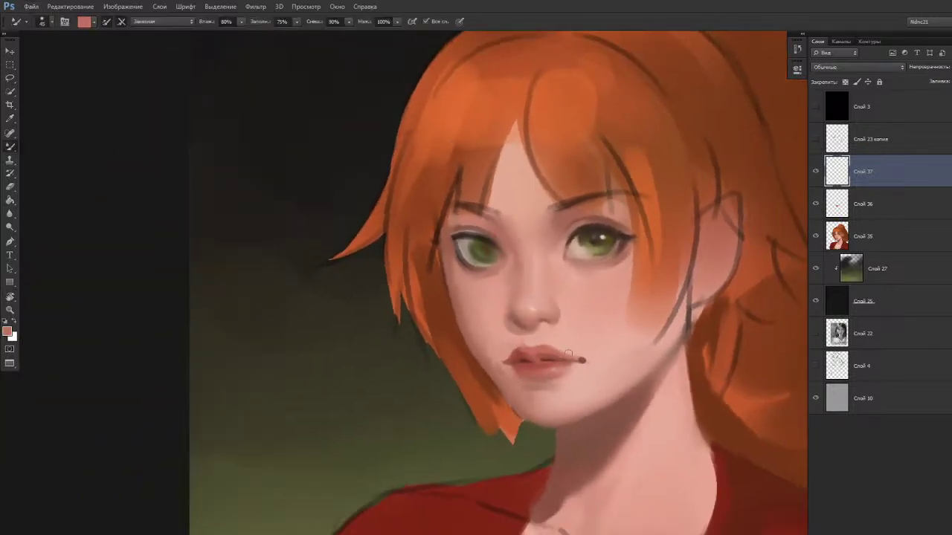
{"action": "key", "text": "bracketright"}
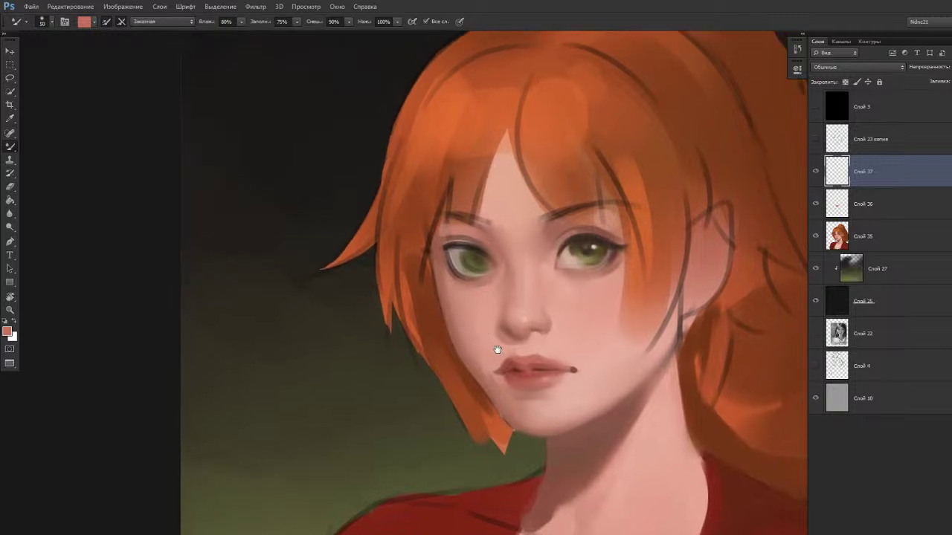
{"action": "key", "text": "bracketright"}
{"action": "key", "text": "bracketright"}
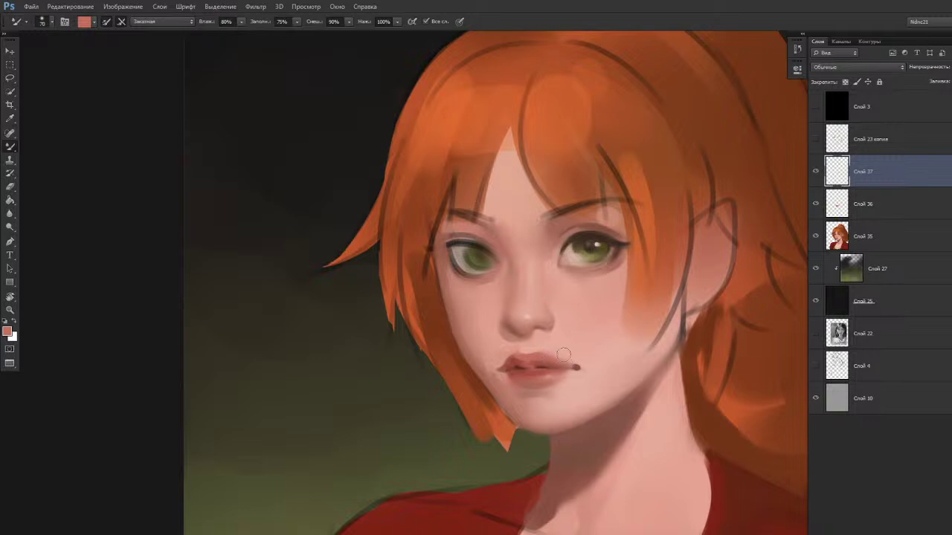
{"action": "left_click_drag", "start_coordinate": [538, 362], "coordinate": [542, 358]}
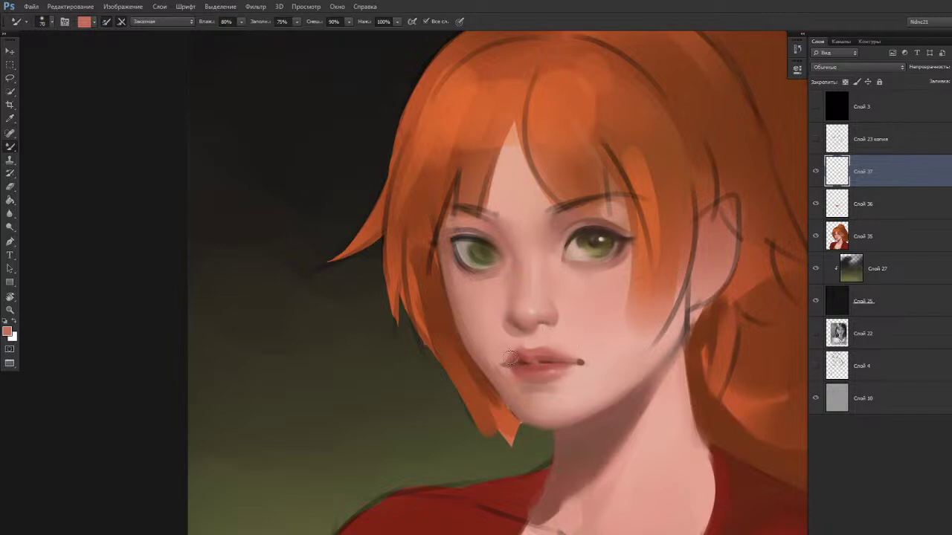
{"action": "key", "text": "bracketleft"}
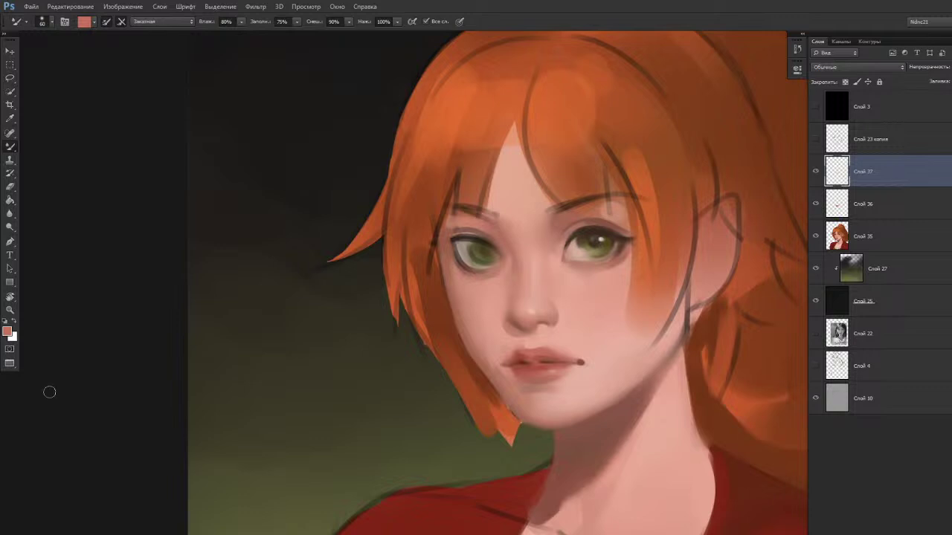
Sample a light skin tone from the nose and paint a small highlight on the nose tip.
{"action": "key", "text": "r"}
{"action": "left_click_drag", "start_coordinate": [426, 351], "coordinate": [419, 315]}
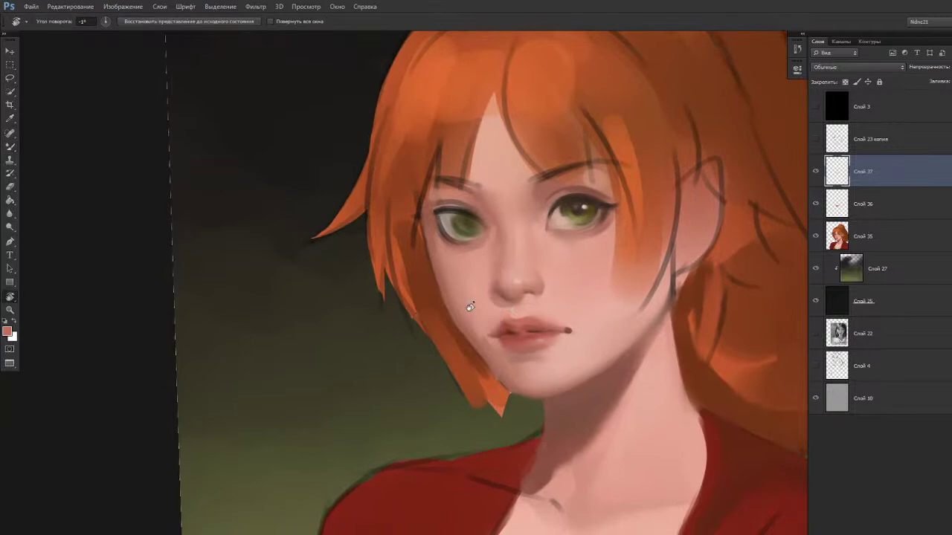
{"action": "scroll", "coordinate": [539, 323], "scroll_direction": "up", "scroll_amount": 2}
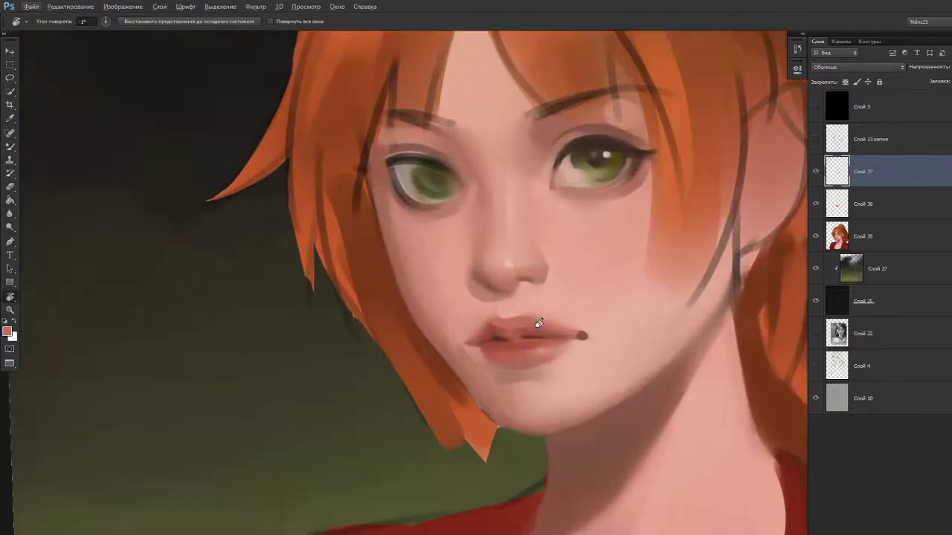
{"action": "left_click_drag", "start_coordinate": [502, 352], "coordinate": [539, 339]}
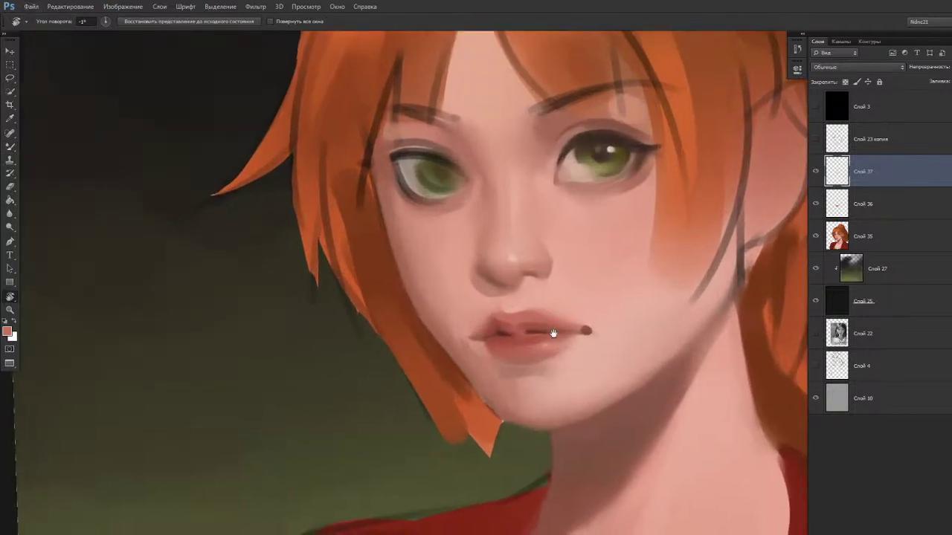
{"action": "key", "text": "b"}
{"action": "key", "text": "r"}
{"action": "left_click_drag", "start_coordinate": [512, 307], "coordinate": [511, 313]}
{"action": "key", "text": "b"}
{"action": "left_click", "coordinate": [517, 260], "text": "alt"}
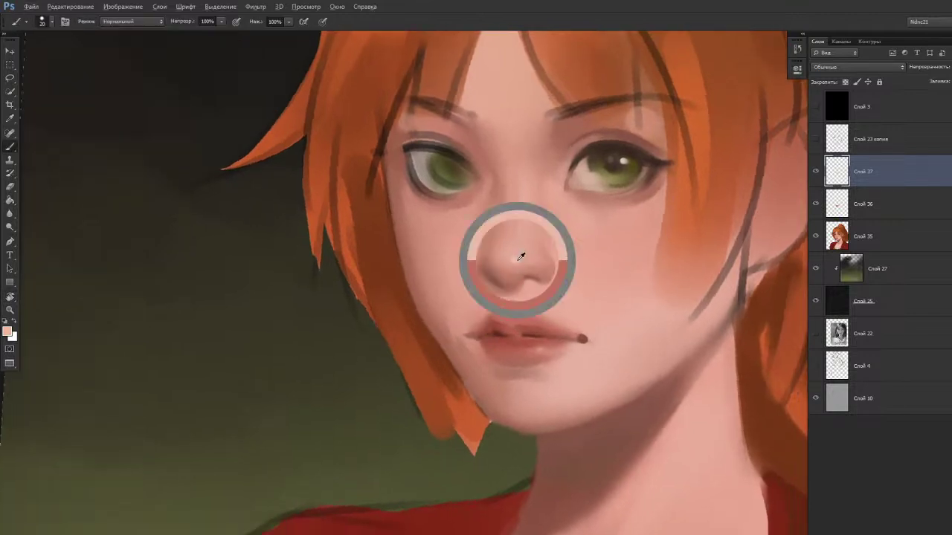
{"action": "key", "text": "r"}
{"action": "left_click_drag", "start_coordinate": [468, 363], "coordinate": [471, 361]}
Sample the underside of the nose, adjust the color to a reddish tone and reduce a soft brush to size 35.
{"action": "key", "text": "shift+b"}
{"action": "left_click", "coordinate": [511, 272], "text": "alt"}
{"action": "key", "text": "n"}
{"action": "left_click_drag", "start_coordinate": [507, 269], "coordinate": [497, 271]}
{"action": "left_click", "coordinate": [747, 89]}
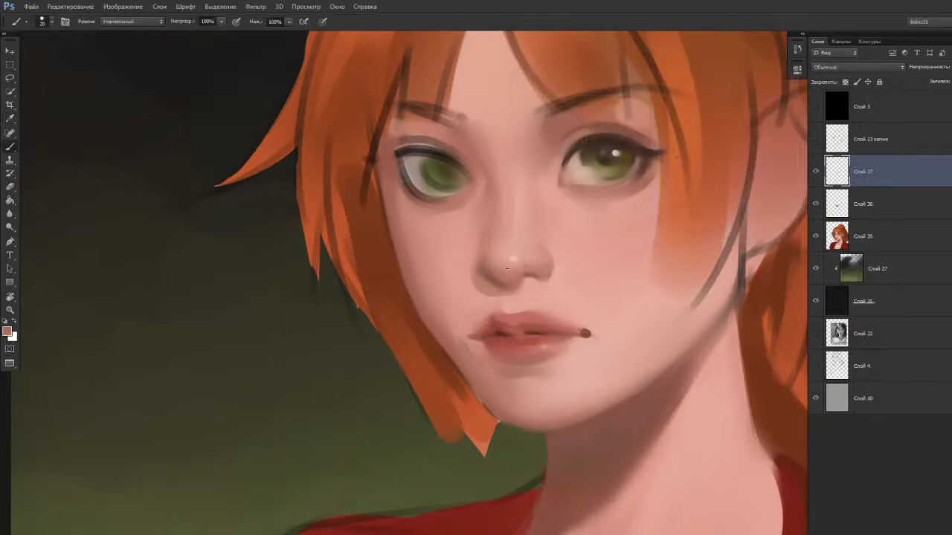
{"action": "right_click", "coordinate": [453, 237]}
{"action": "double_click", "coordinate": [627, 393]}
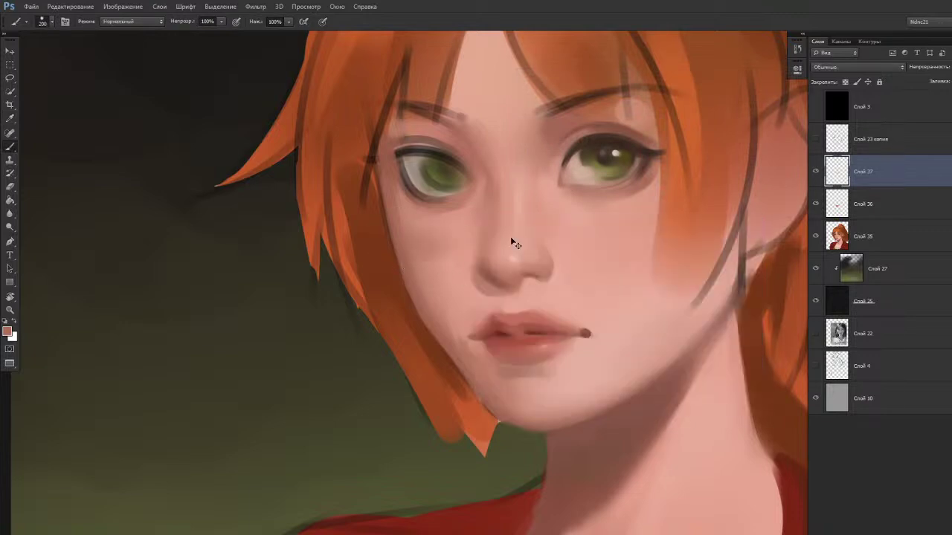
{"action": "key", "text": "["}
{"action": "key", "text": "["}
{"action": "key", "text": "["}
{"action": "key", "text": "["}
{"action": "key", "text": "["}
{"action": "key", "text": "["}
{"action": "key", "text": "["}
{"action": "key", "text": "["}
{"action": "key", "text": "["}
{"action": "key", "text": "["}
{"action": "key", "text": "["}
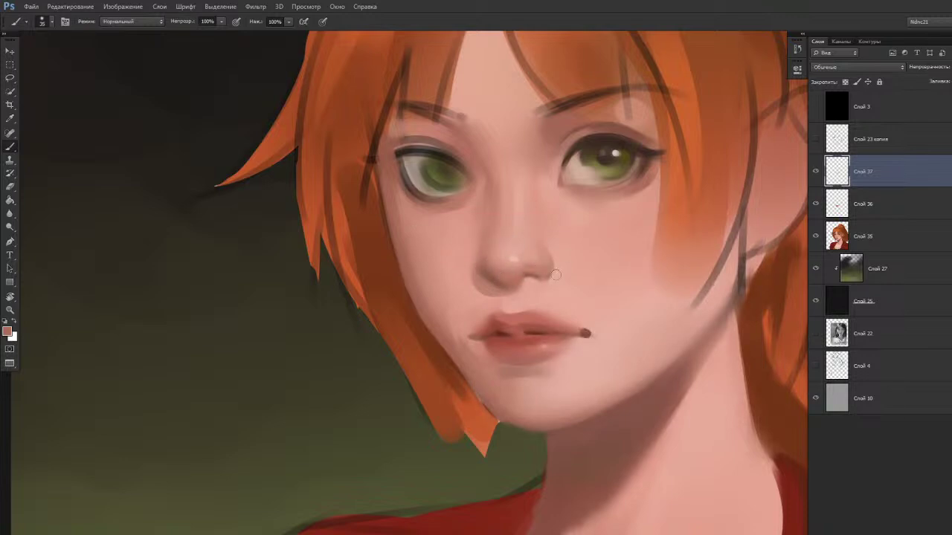
Set the foreground color to #a55b47 and shade the tip of the nose with a larger soft round brush.
{"action": "key", "text": "ctrl+n"}
{"action": "left_click", "coordinate": [593, 143]}
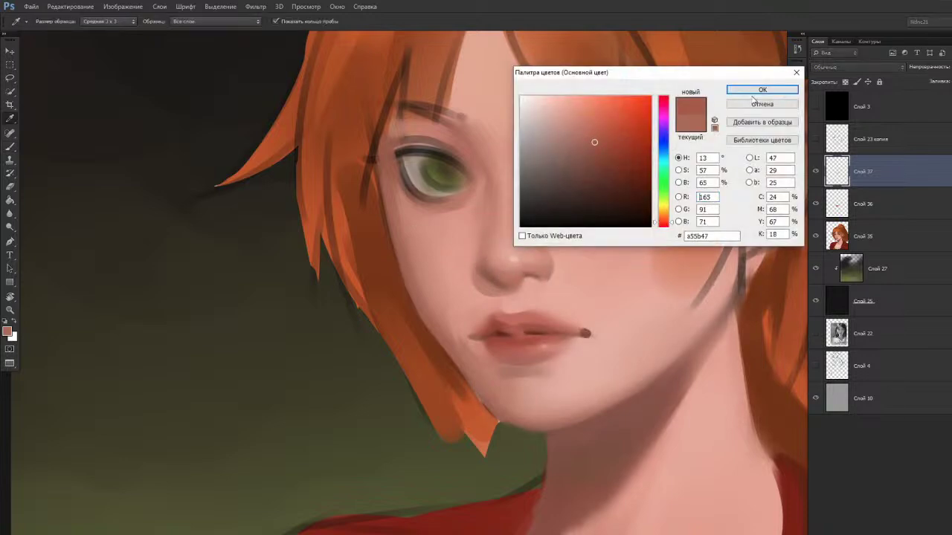
{"action": "left_click", "coordinate": [755, 90]}
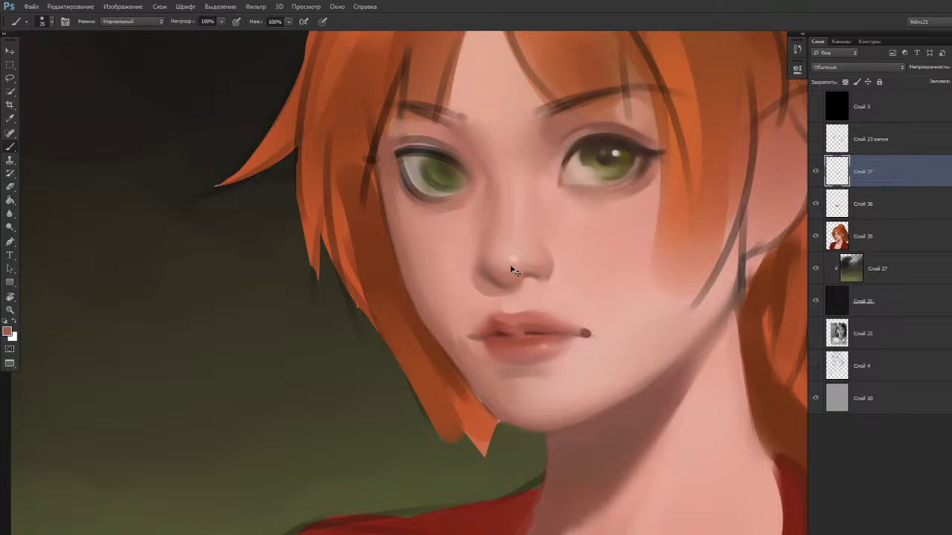
{"action": "key", "text": "bracketright"}
{"action": "key", "text": "bracketright"}
{"action": "key", "text": "bracketright"}
{"action": "right_click", "coordinate": [497, 242]}
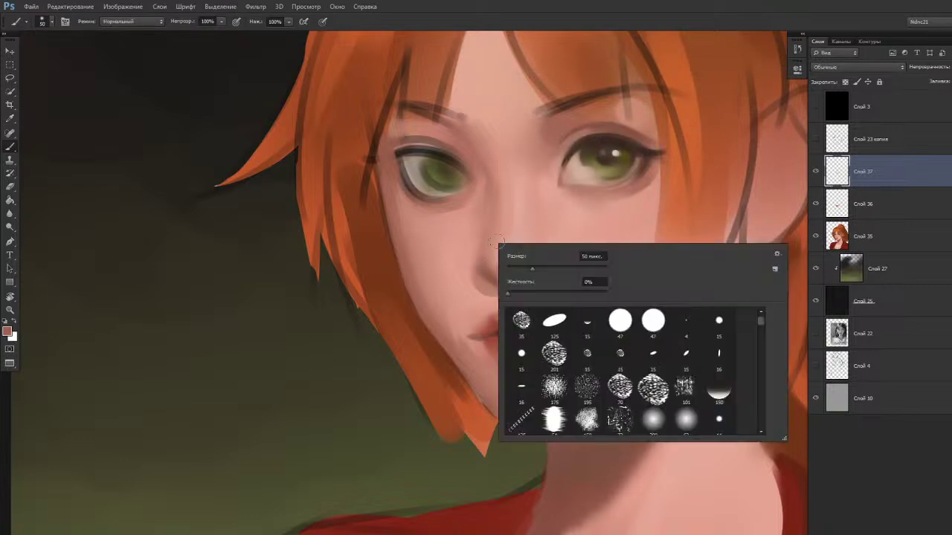
{"action": "left_click", "coordinate": [685, 415]}
{"action": "left_click_drag", "start_coordinate": [442, 243], "coordinate": [470, 243]}
{"action": "left_click", "coordinate": [512, 260]}
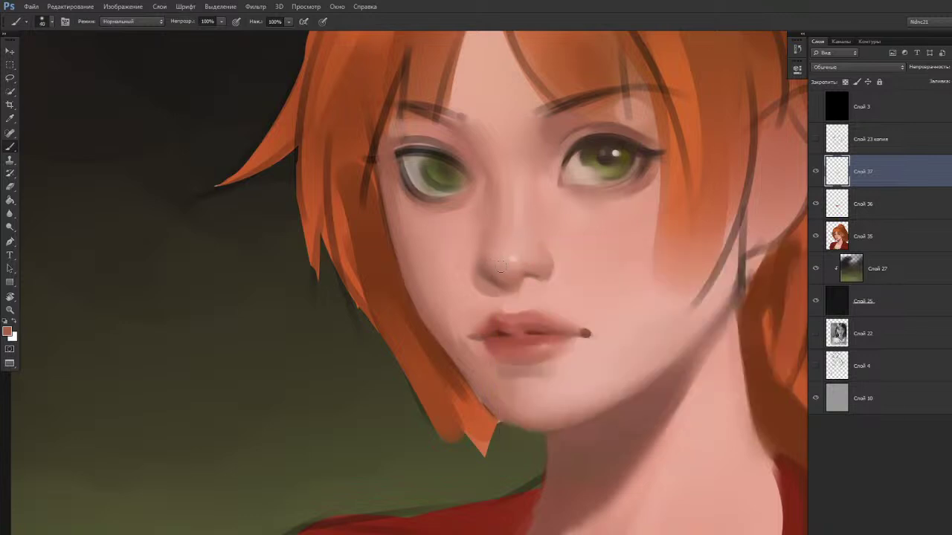
Reduce the brush, sample the nose's shadow tones and darken the color to shade the underside of the nose.
{"action": "key", "text": "bracketleft"}
{"action": "left_click", "coordinate": [505, 277], "text": "alt"}
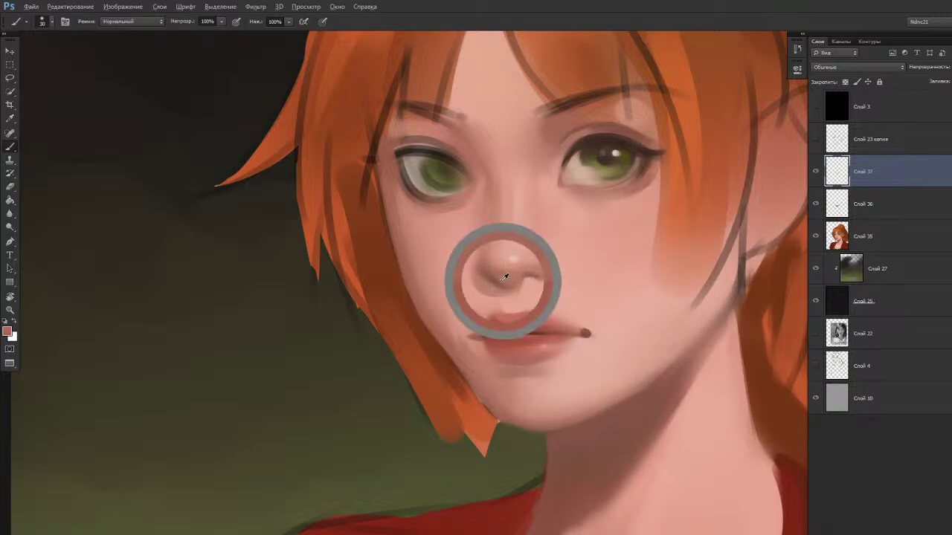
{"action": "left_click", "coordinate": [516, 282], "text": "alt"}
{"action": "left_click", "coordinate": [7, 332]}
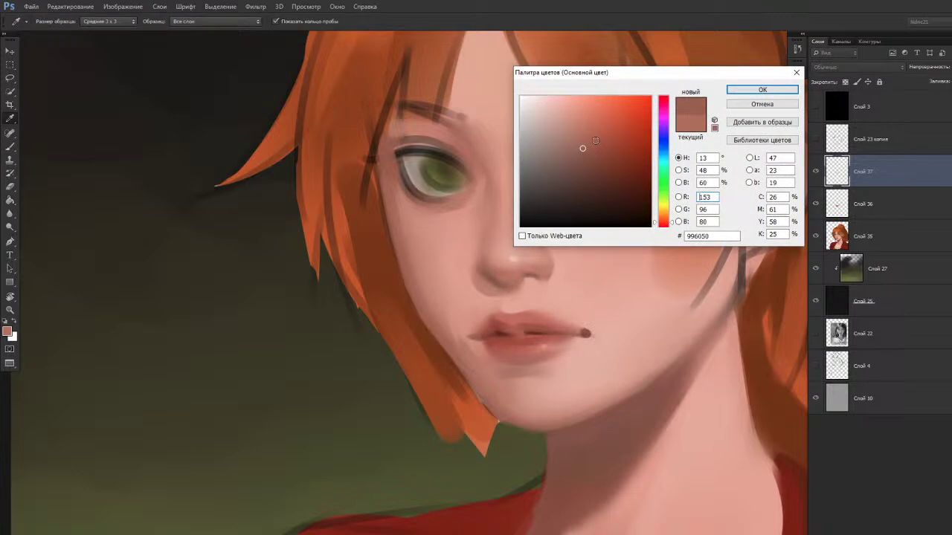
{"action": "left_click", "coordinate": [733, 90]}
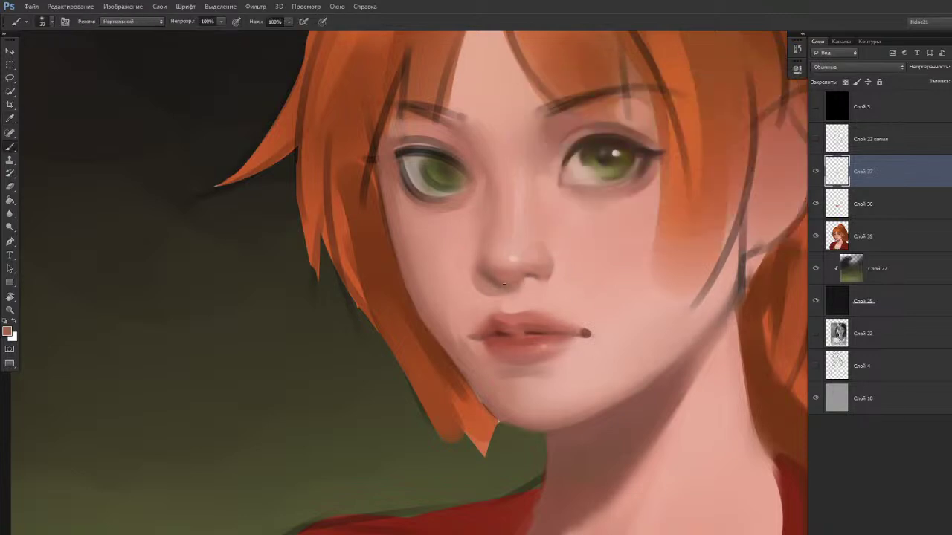
Refine the nostril edges with sampled skin tones and a 15 px round brush, and undo the last stroke.
{"action": "left_click", "coordinate": [533, 280], "text": "alt"}
{"action": "right_click", "coordinate": [533, 243]}
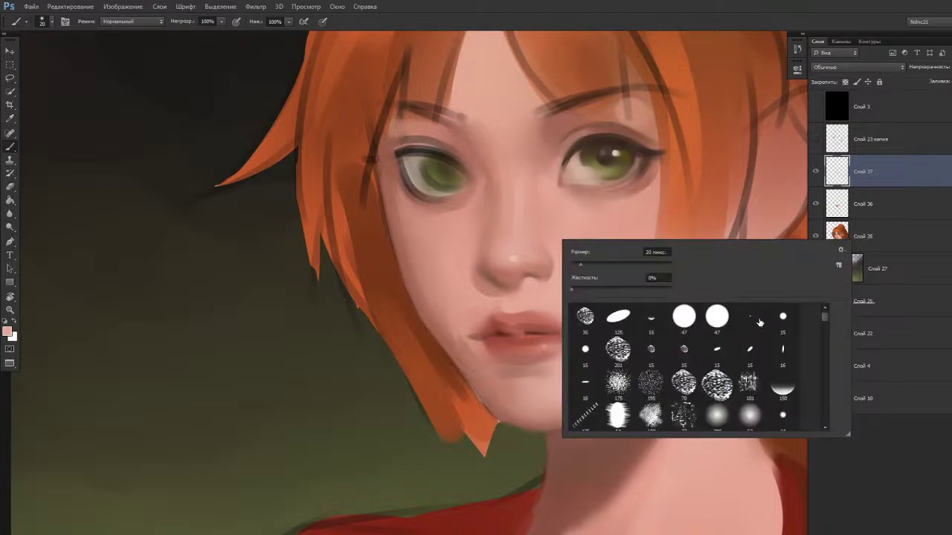
{"action": "left_click", "coordinate": [467, 264]}
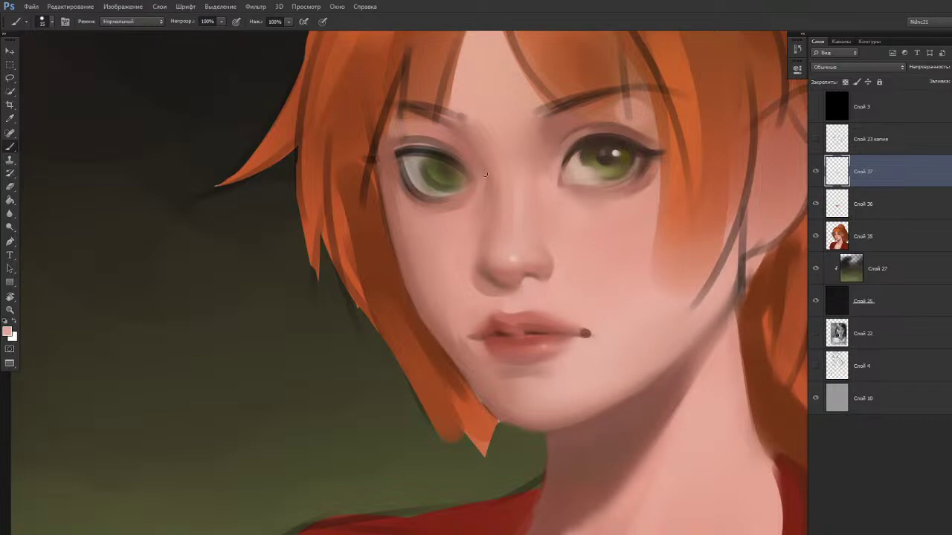
{"action": "left_click", "coordinate": [519, 281], "text": "alt"}
{"action": "left_click", "coordinate": [551, 275], "text": "alt"}
{"action": "scroll", "coordinate": [389, 243], "scroll_direction": "down", "scroll_amount": 2}
{"action": "scroll", "coordinate": [390, 243], "scroll_direction": "up", "scroll_amount": 1}
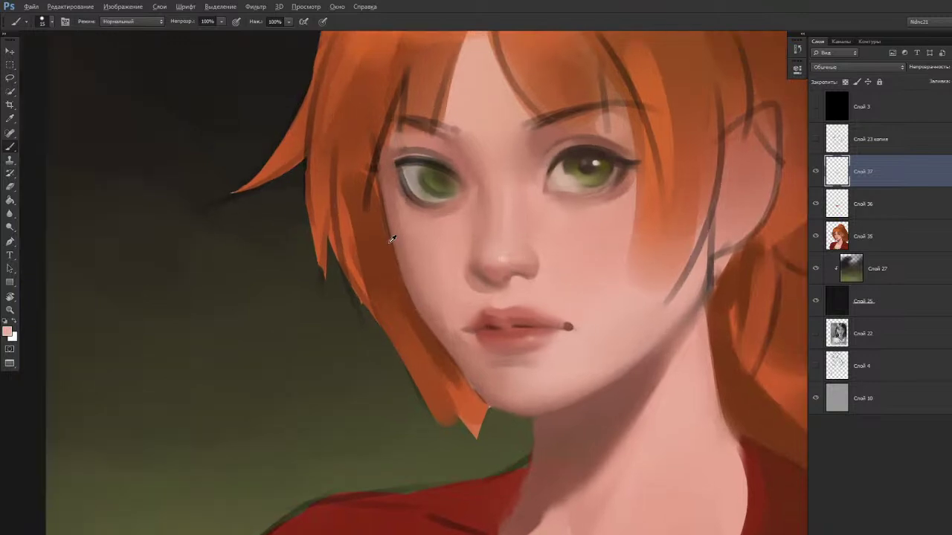
{"action": "key", "text": "ctrl+z"}
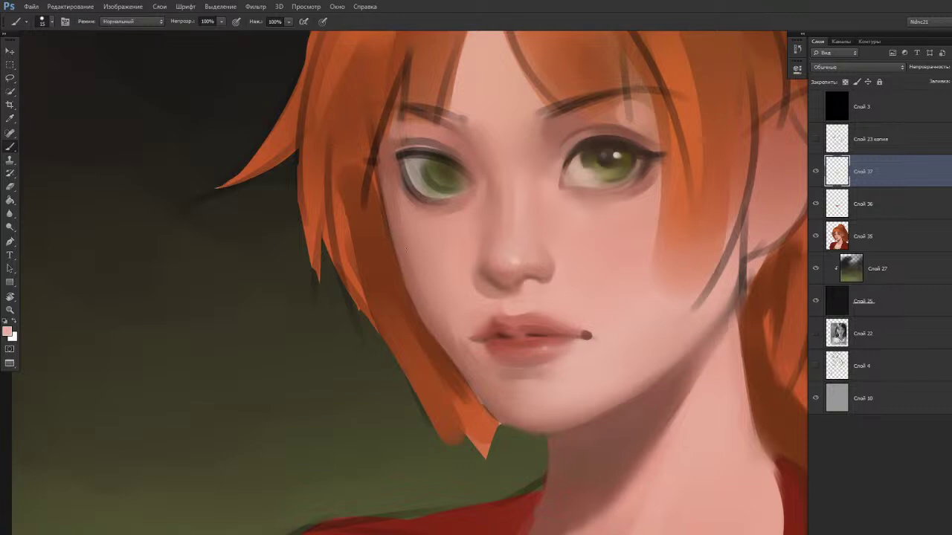
Trim the dark dot at the right corner of the mouth with a light skin tone and a 20 px brush.
{"action": "scroll", "coordinate": [432, 267], "scroll_direction": "down", "scroll_amount": 4}
{"action": "scroll", "coordinate": [432, 267], "scroll_direction": "up", "scroll_amount": 3}
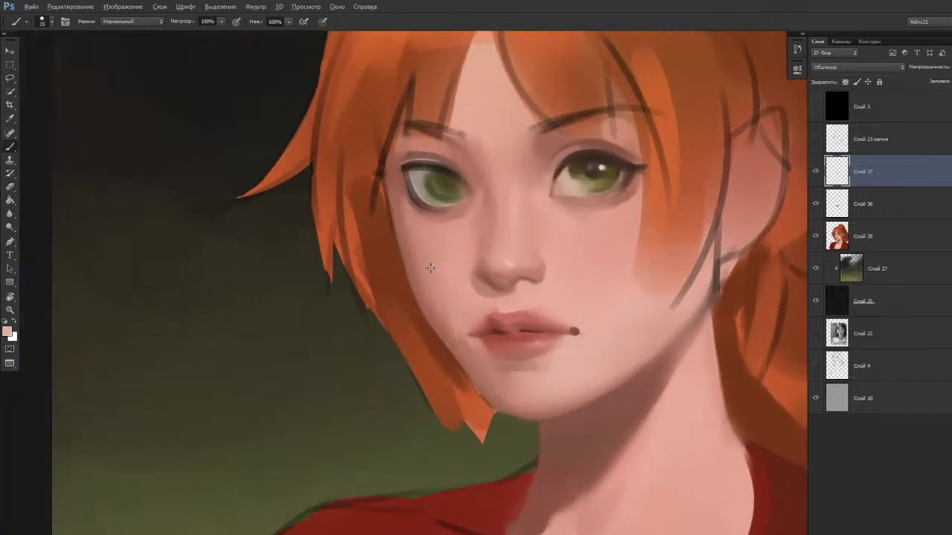
{"action": "key", "text": "r"}
{"action": "mouse_move", "coordinate": [493, 389]}
{"action": "left_mouse_down"}
{"action": "mouse_move", "coordinate": [501, 335]}
{"action": "mouse_move", "coordinate": [532, 274]}
{"action": "left_mouse_up"}
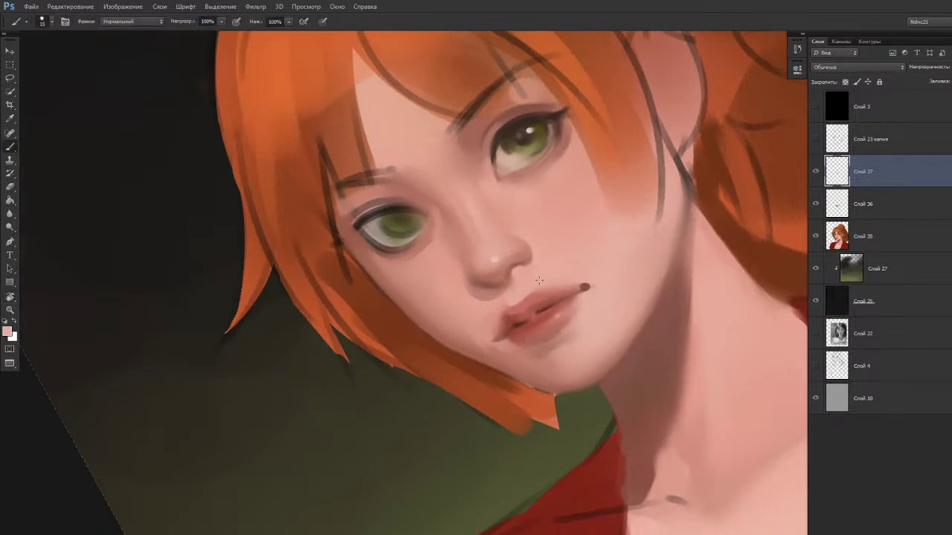
{"action": "key", "text": "r"}
{"action": "key", "text": "Escape"}
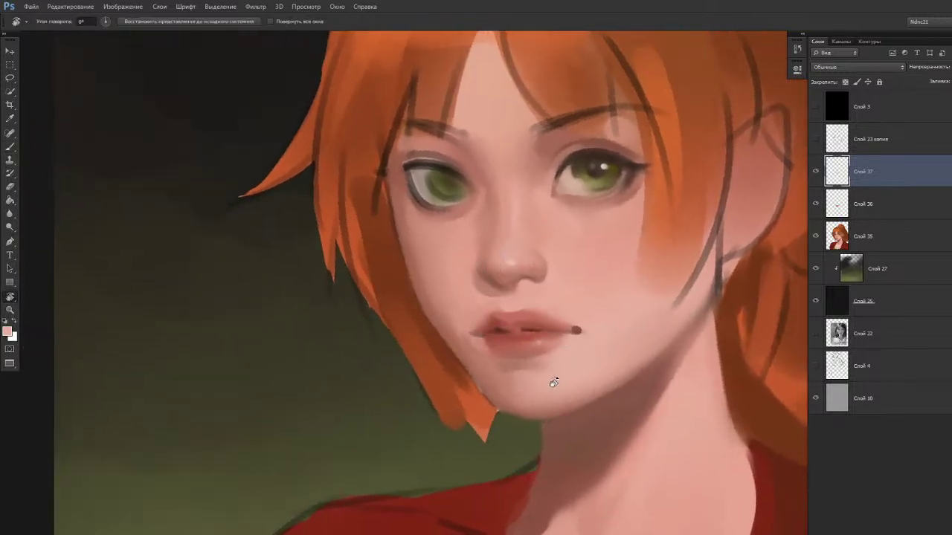
{"action": "key", "text": "b"}
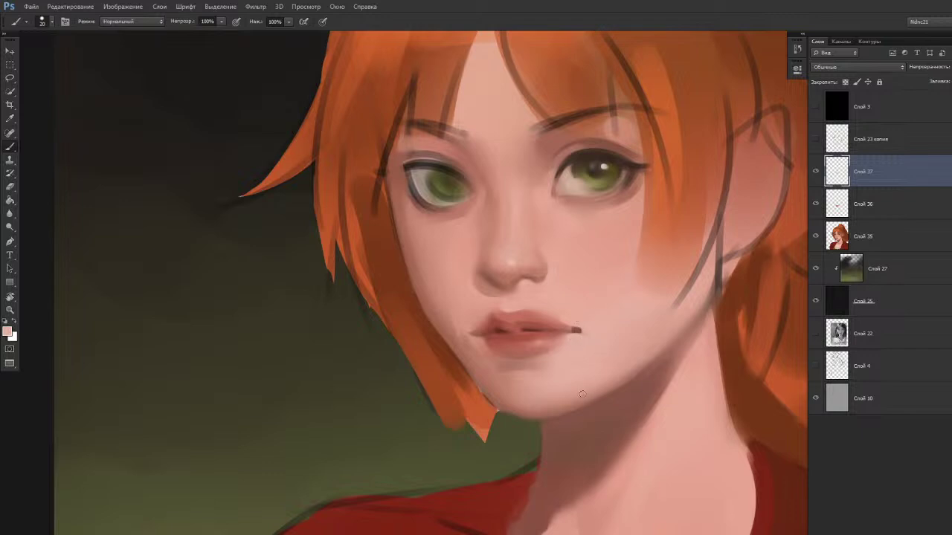
Blend the dark dot at the right corner of the mouth into the surrounding skin with a 40 px Mixer Brush.
{"action": "key", "text": "shift+b"}
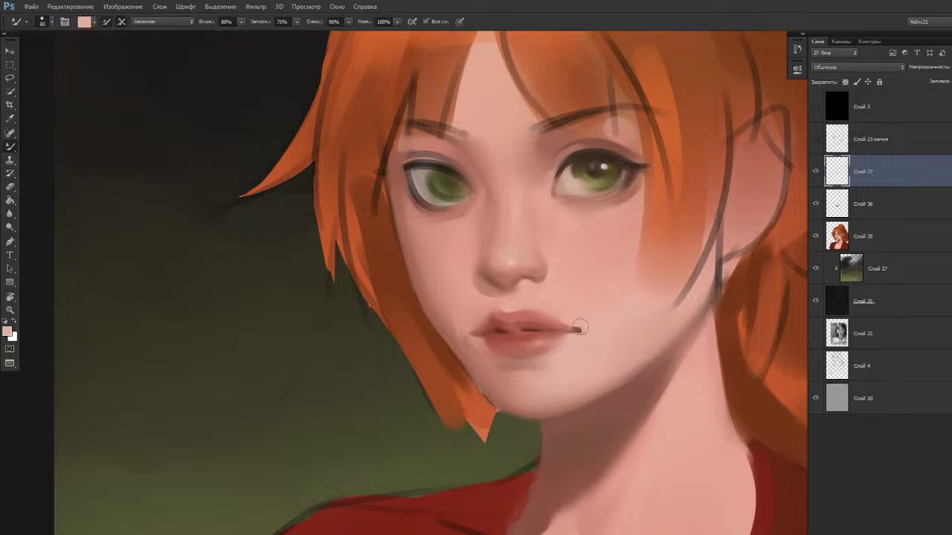
{"action": "key", "text": "bracketleft"}
{"action": "key", "text": "bracketleft"}
{"action": "left_click_drag", "start_coordinate": [585, 332], "coordinate": [583, 335]}
{"action": "key", "text": "bracketleft"}
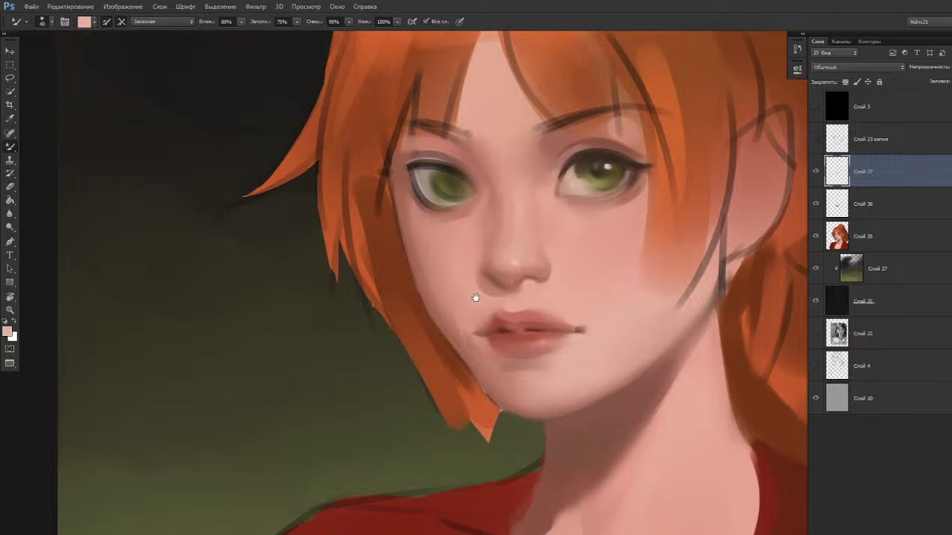
Sample the upper lip's colors and touch up its upper edge with a small round brush.
{"action": "left_click", "coordinate": [519, 319], "text": "alt"}
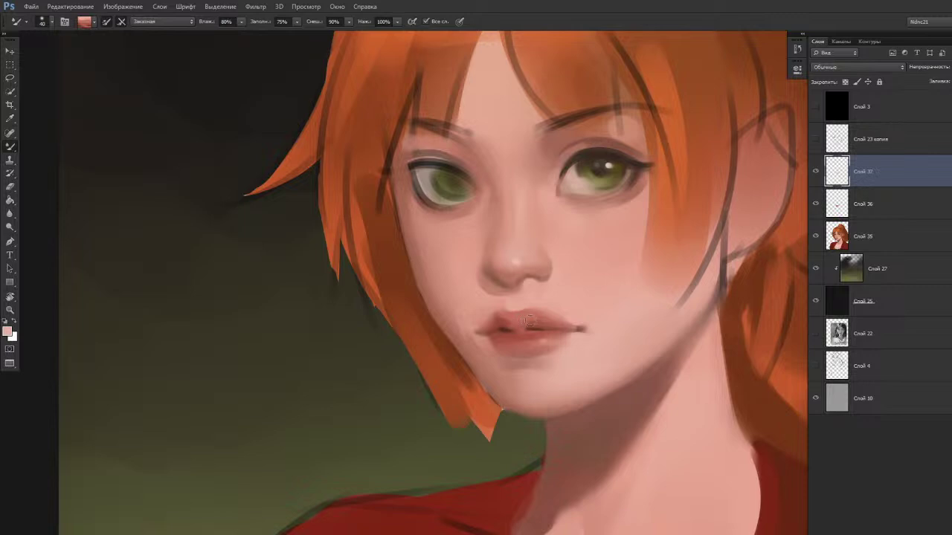
{"action": "left_click", "coordinate": [527, 318], "text": "alt"}
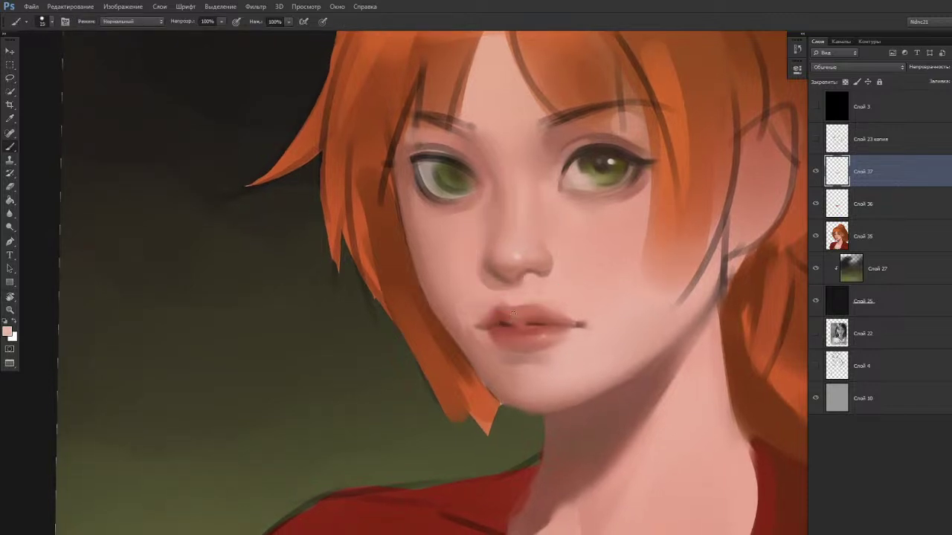
{"action": "left_click_drag", "start_coordinate": [506, 304], "coordinate": [513, 304]}
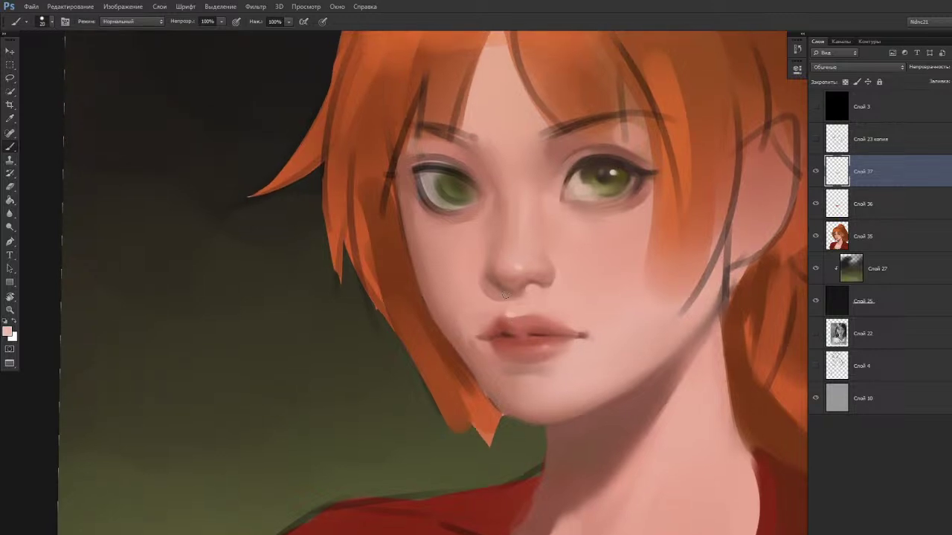
Enlarge the brush and sample skin tones below the nose and on the cheek to even out the skin above the mouth.
{"action": "key", "text": "bracketright"}
{"action": "key", "text": "bracketright"}
{"action": "left_click", "coordinate": [500, 305], "text": "alt"}
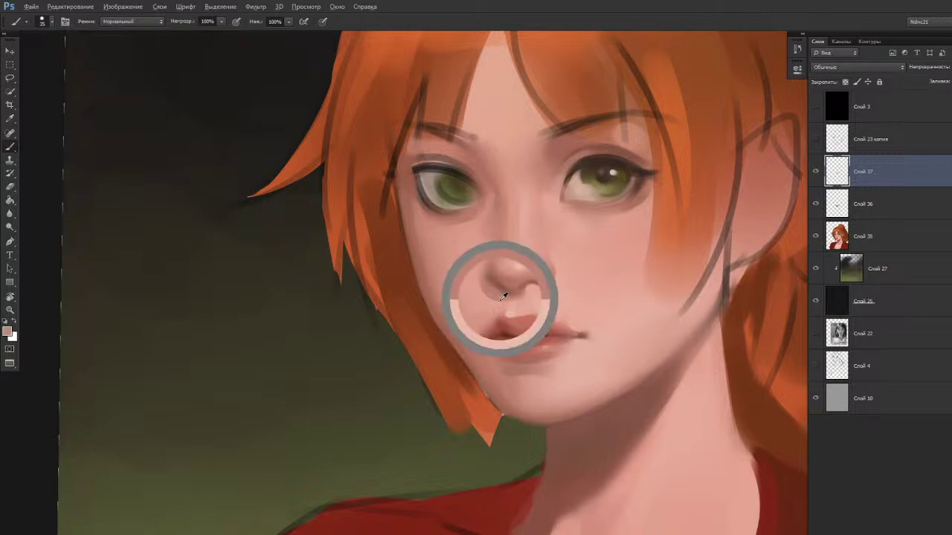
{"action": "left_click", "coordinate": [455, 303], "text": "alt"}
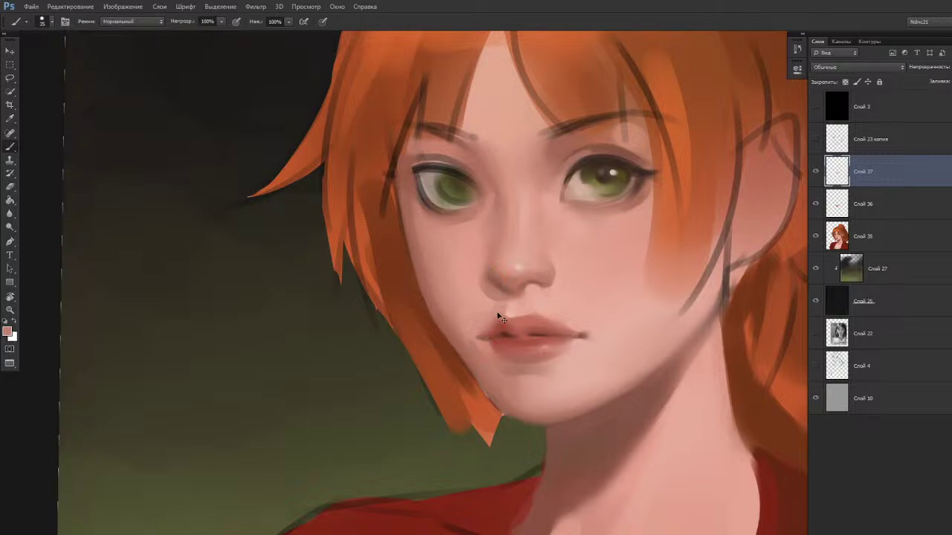
Try to blend the skin between the nose and the left mouth corner with a 50 px Mixer Brush, and undo the stroke.
{"action": "key", "text": "shift+b"}
{"action": "key", "text": "bracketright"}
{"action": "key", "text": "bracketright"}
{"action": "key", "text": "bracketright"}
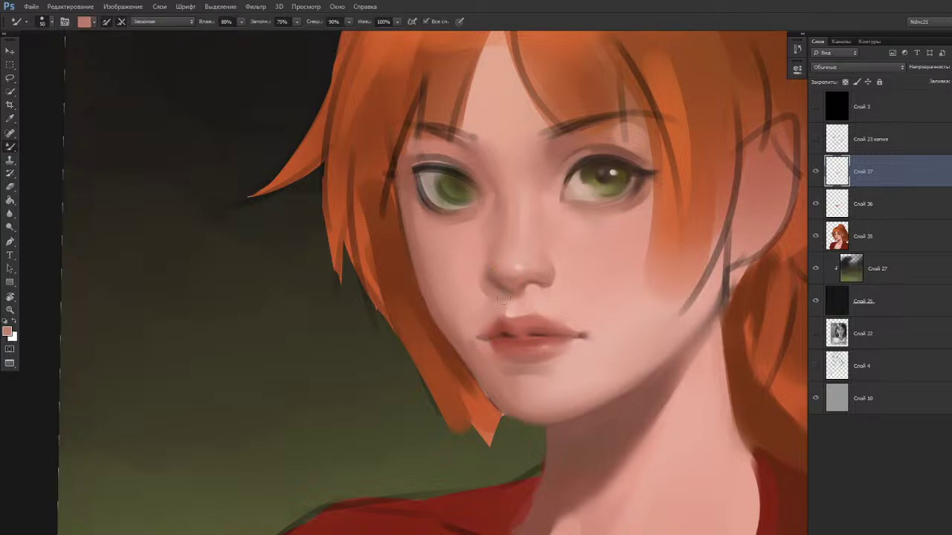
{"action": "mouse_move", "coordinate": [506, 303]}
{"action": "left_mouse_down"}
{"action": "mouse_move", "coordinate": [480, 336]}
{"action": "mouse_move", "coordinate": [478, 322]}
{"action": "left_mouse_up"}
{"action": "key", "text": "u"}
{"action": "key", "text": "ctrl+z"}
{"action": "scroll", "coordinate": [477, 323], "scroll_direction": "down", "scroll_amount": 2}
{"action": "scroll", "coordinate": [493, 256], "scroll_direction": "down", "scroll_amount": 2}
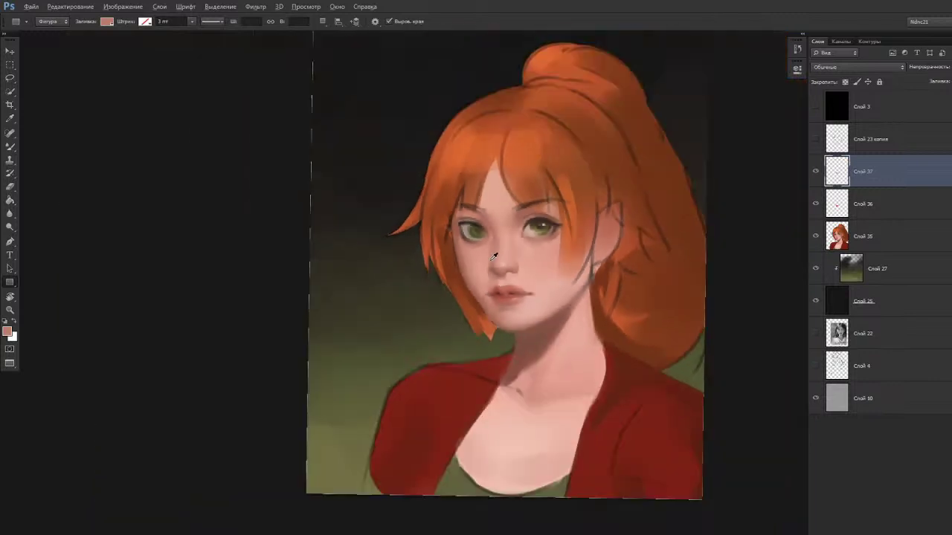
Sample a light skin tone above the upper lip and refine the skin there with a 20 px round brush.
{"action": "scroll", "coordinate": [478, 245], "scroll_direction": "up", "scroll_amount": 3}
{"action": "scroll", "coordinate": [499, 281], "scroll_direction": "down", "scroll_amount": 1}
{"action": "scroll", "coordinate": [509, 332], "scroll_direction": "up", "scroll_amount": 1}
{"action": "key", "text": "b"}
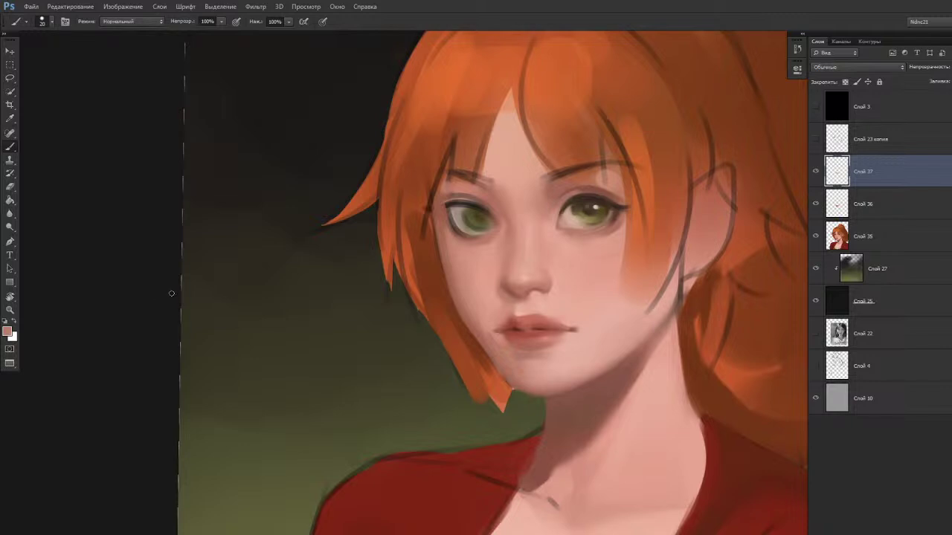
{"action": "left_click", "coordinate": [529, 313], "text": "alt"}
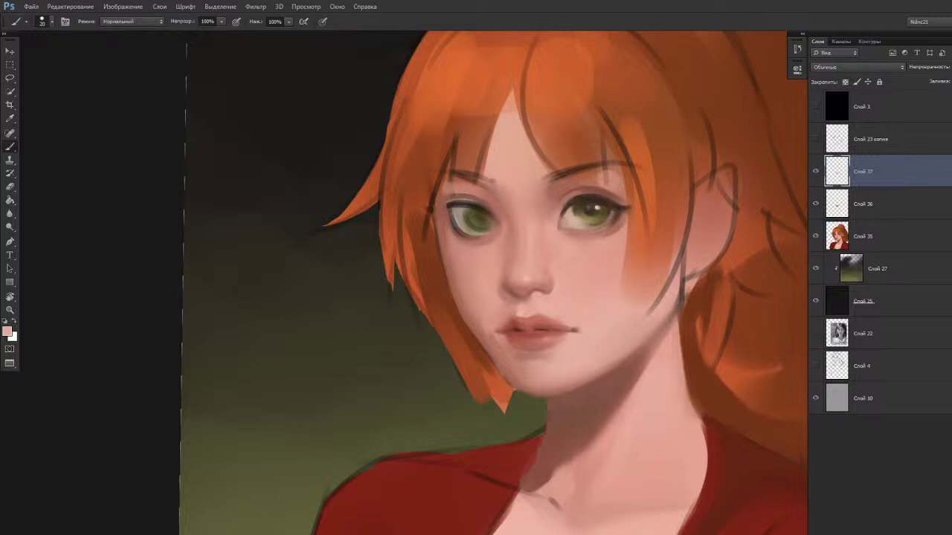
{"action": "left_click_drag", "start_coordinate": [439, 375], "coordinate": [423, 363]}
{"action": "key", "text": "r"}
{"action": "left_click_drag", "start_coordinate": [433, 399], "coordinate": [437, 397]}
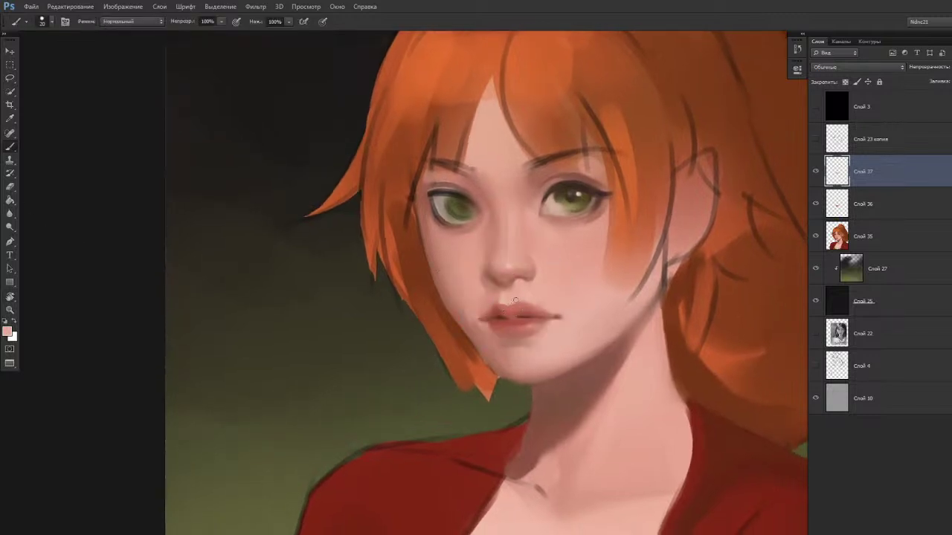
Soften the right corner of the mouth with a 60 px Mixer Brush.
{"action": "key", "text": "r"}
{"action": "left_click_drag", "start_coordinate": [460, 387], "coordinate": [456, 369]}
{"action": "left_click_drag", "start_coordinate": [453, 326], "coordinate": [458, 320]}
{"action": "key", "text": "b"}
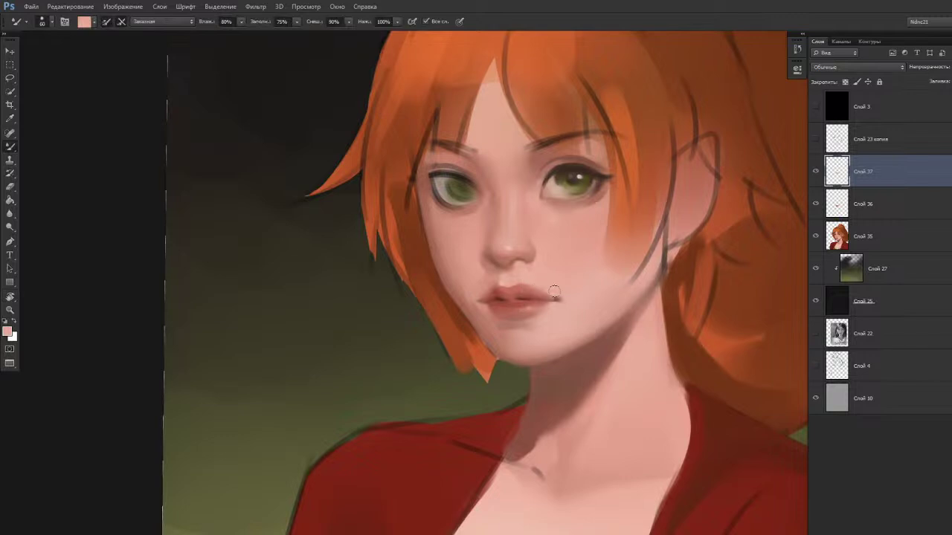
{"action": "left_click_drag", "start_coordinate": [477, 353], "coordinate": [467, 358]}
{"action": "key", "text": "shift+b"}
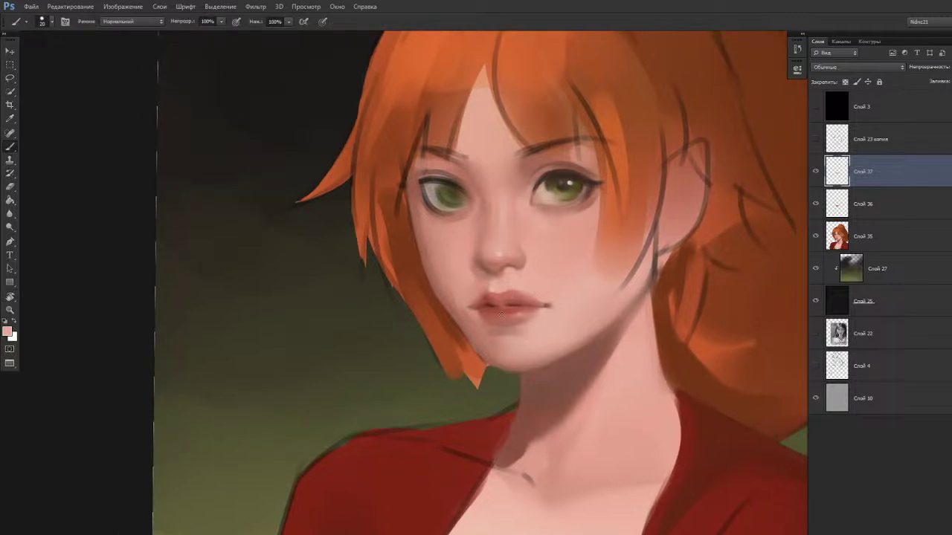
Sample the dark red between the lips and deepen the mouth line with a reduced round brush.
{"action": "left_click", "coordinate": [494, 305], "text": "alt"}
{"action": "key", "text": "bracketleft"}
{"action": "key", "text": "bracketleft"}
{"action": "key", "text": "r"}
{"action": "left_click_drag", "start_coordinate": [478, 387], "coordinate": [474, 391]}
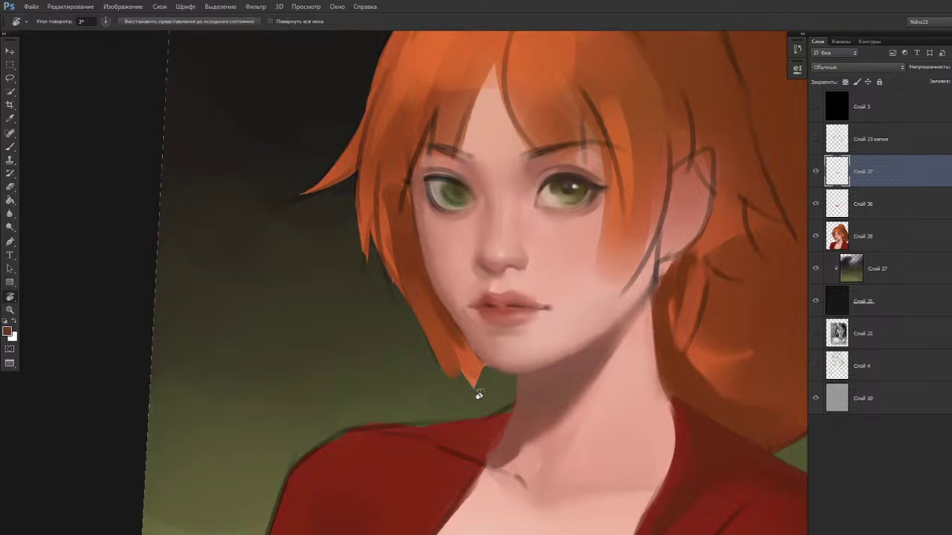
{"action": "scroll", "coordinate": [507, 364], "scroll_direction": "down", "scroll_amount": 4}
{"action": "scroll", "coordinate": [509, 364], "scroll_direction": "up", "scroll_amount": 3}
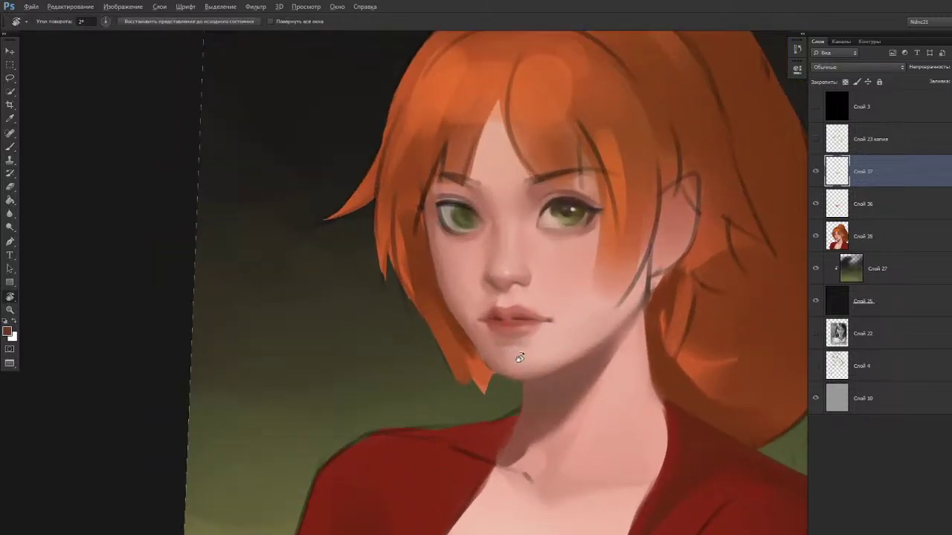
{"action": "left_click_drag", "start_coordinate": [516, 362], "coordinate": [495, 416]}
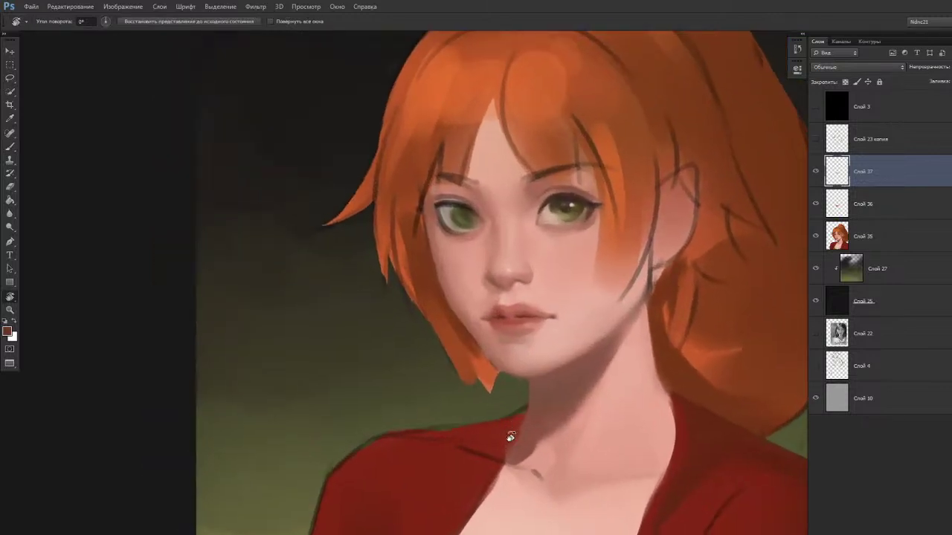
Blend the left corner of the mouth into the cheek with the Mixer Brush enlarged to 70 px.
{"action": "key", "text": "b"}
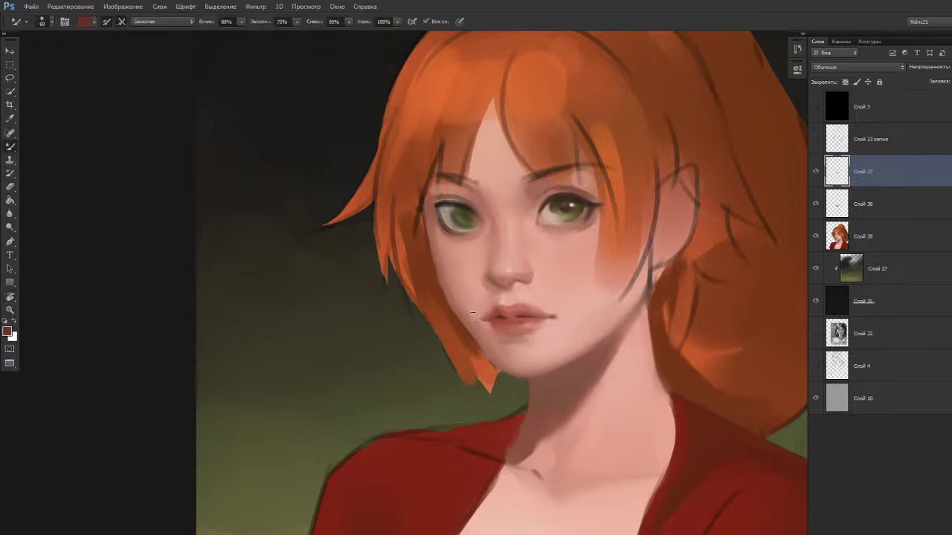
{"action": "key", "text": "bracketright"}
{"action": "key", "text": "r"}
{"action": "left_click_drag", "start_coordinate": [463, 391], "coordinate": [451, 377]}
{"action": "key", "text": "Escape"}
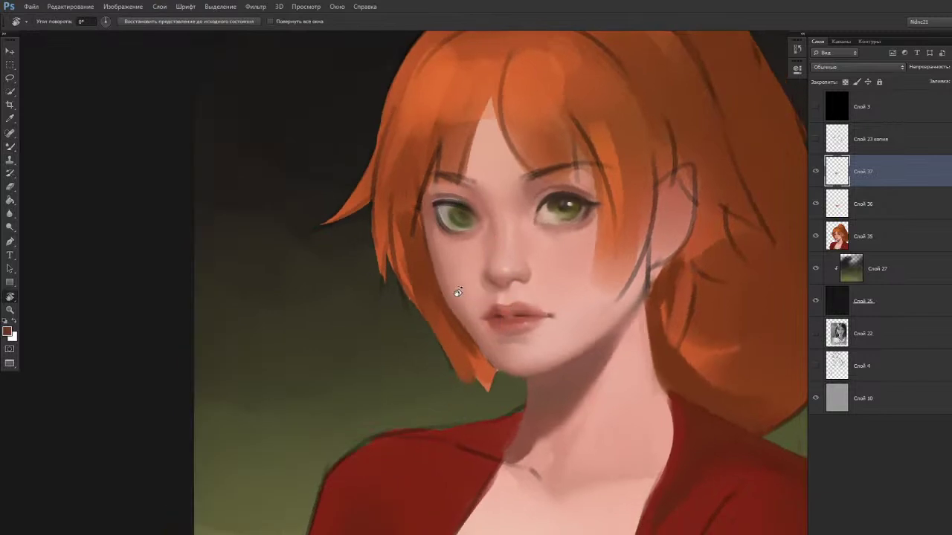
{"action": "scroll", "coordinate": [467, 307], "scroll_direction": "down", "scroll_amount": 5}
{"action": "scroll", "coordinate": [466, 310], "scroll_direction": "up", "scroll_amount": 4}
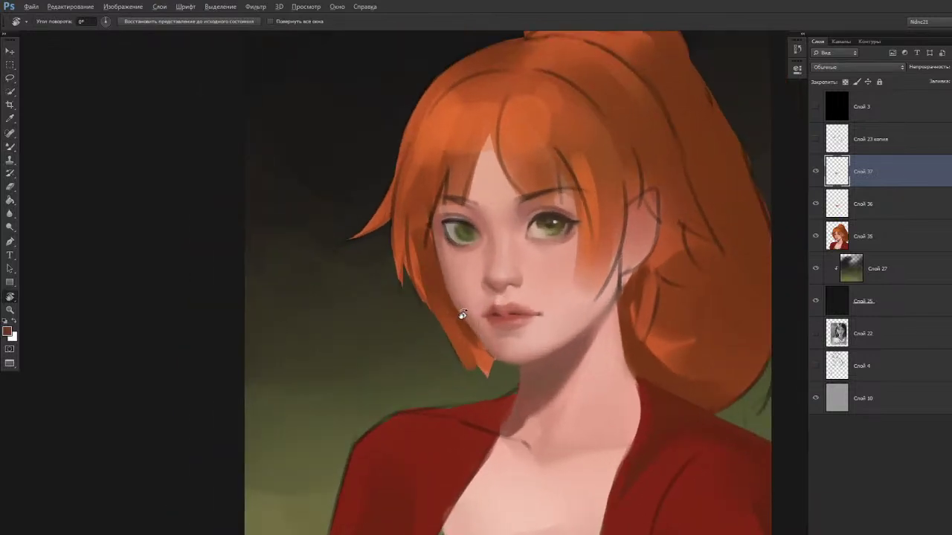
{"action": "left_click_drag", "start_coordinate": [415, 424], "coordinate": [342, 404]}
Sample the hair's orange beside the chin and paint the tip of the hair lock with a small round brush.
{"action": "key", "text": "b"}
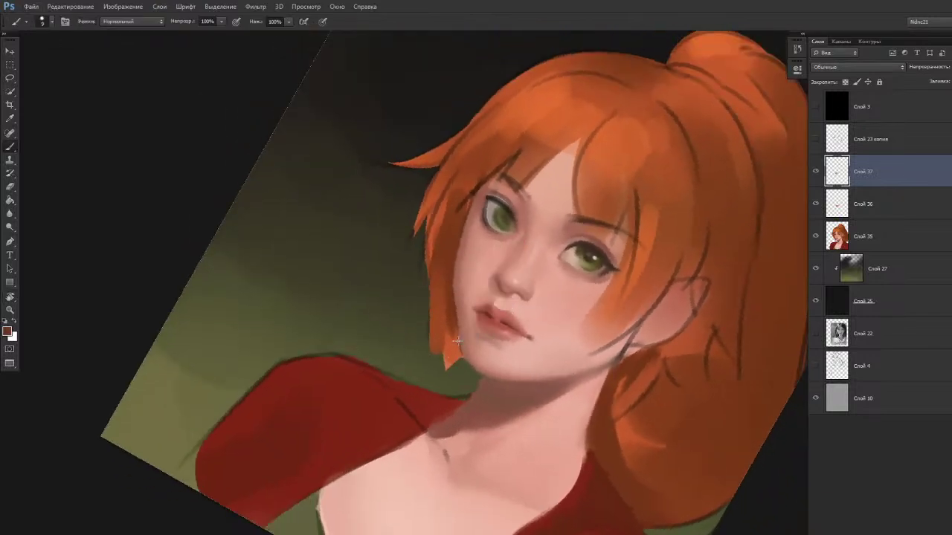
{"action": "left_click", "coordinate": [458, 347], "text": "alt"}
{"action": "left_click", "coordinate": [459, 347], "text": "alt"}
{"action": "mouse_move", "coordinate": [454, 354]}
{"action": "left_mouse_down"}
{"action": "mouse_move", "coordinate": [450, 342]}
{"action": "mouse_move", "coordinate": [448, 358]}
{"action": "left_mouse_up"}
{"action": "key", "text": "r"}
{"action": "mouse_move", "coordinate": [395, 382]}
{"action": "left_mouse_down"}
{"action": "mouse_move", "coordinate": [472, 431]}
{"action": "mouse_move", "coordinate": [435, 436]}
{"action": "mouse_move", "coordinate": [478, 456]}
{"action": "left_mouse_up"}
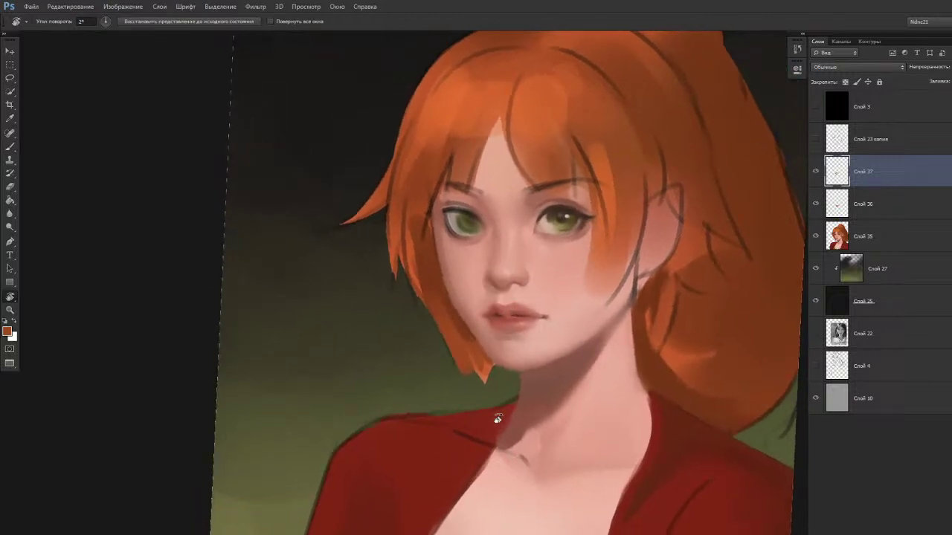
Try to retouch the chin's lower edge with sampled background and skin tones and a 15 px brush, and undo the stroke.
{"action": "key", "text": "b"}
{"action": "left_click", "coordinate": [513, 364], "text": "alt"}
{"action": "left_click", "coordinate": [514, 374], "text": "alt"}
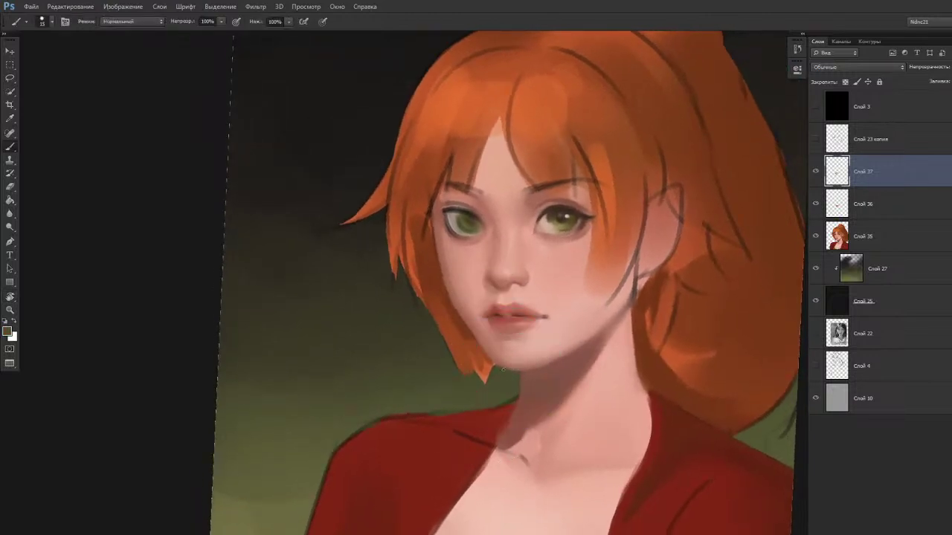
{"action": "left_click", "coordinate": [515, 362], "text": "alt"}
{"action": "left_click_drag", "start_coordinate": [499, 366], "coordinate": [522, 370]}
{"action": "key", "text": "ctrl+z"}
{"action": "scroll", "coordinate": [206, 354], "scroll_direction": "down", "scroll_amount": 3}
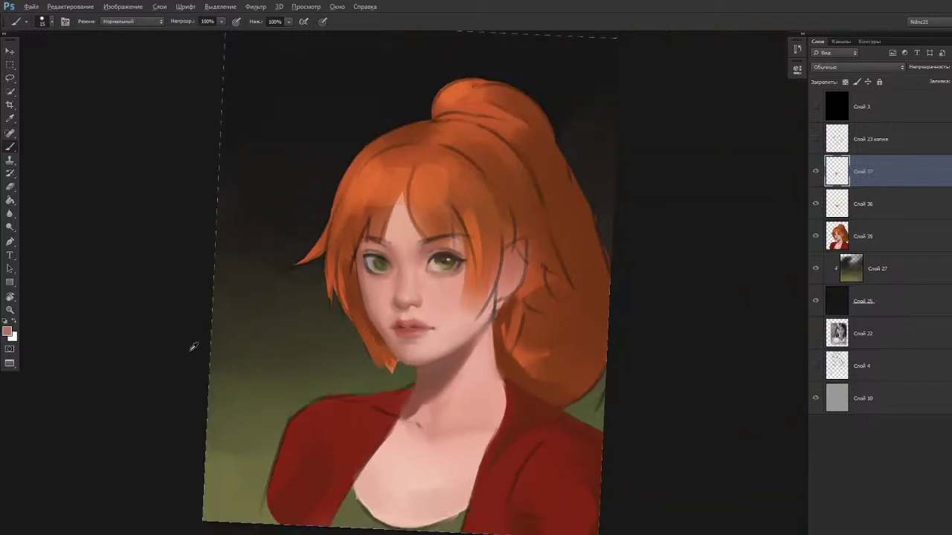
{"action": "scroll", "coordinate": [193, 346], "scroll_direction": "up", "scroll_amount": 2}
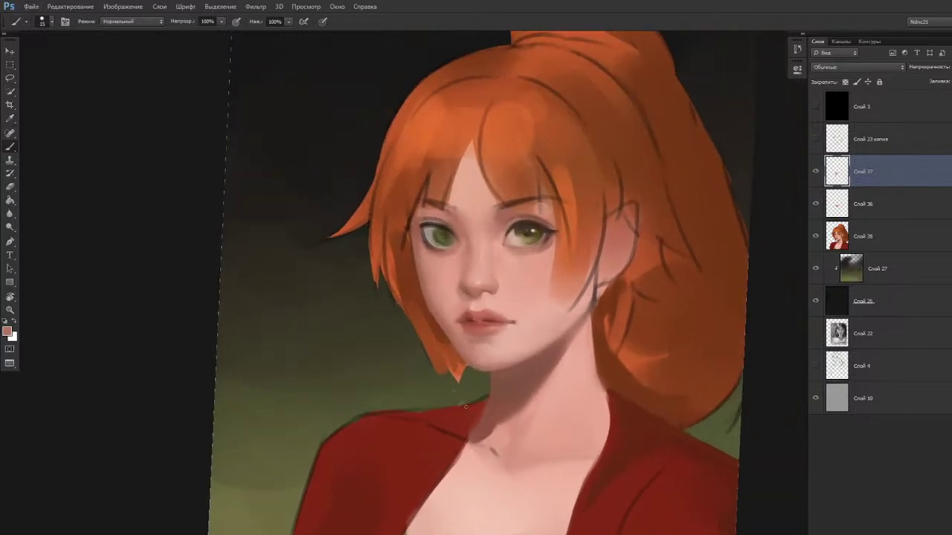
Straighten the canvas rotation and blend the lower lip with a 70 px Mixer Brush.
{"action": "key", "text": "r"}
{"action": "key", "text": "Escape"}
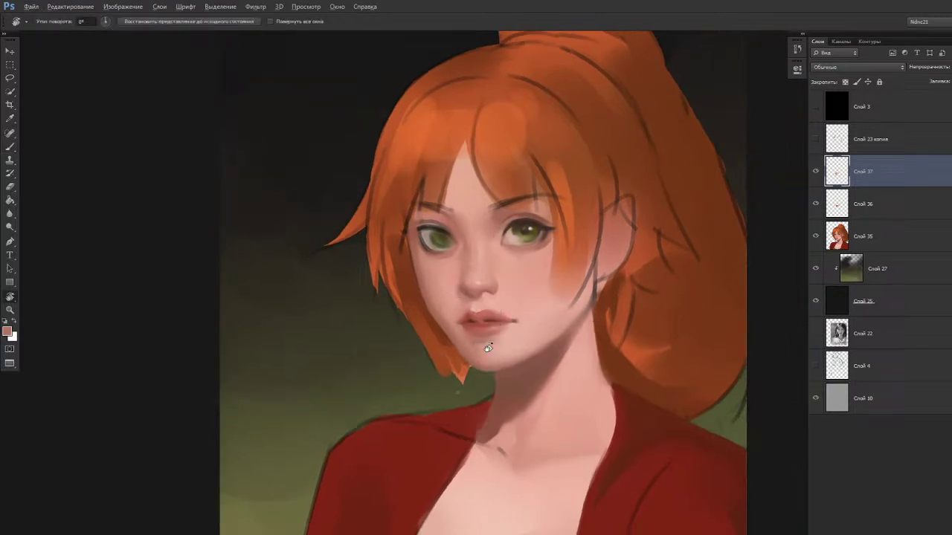
{"action": "scroll", "coordinate": [516, 359], "scroll_direction": "down", "scroll_amount": 3}
{"action": "scroll", "coordinate": [516, 359], "scroll_direction": "up", "scroll_amount": 5}
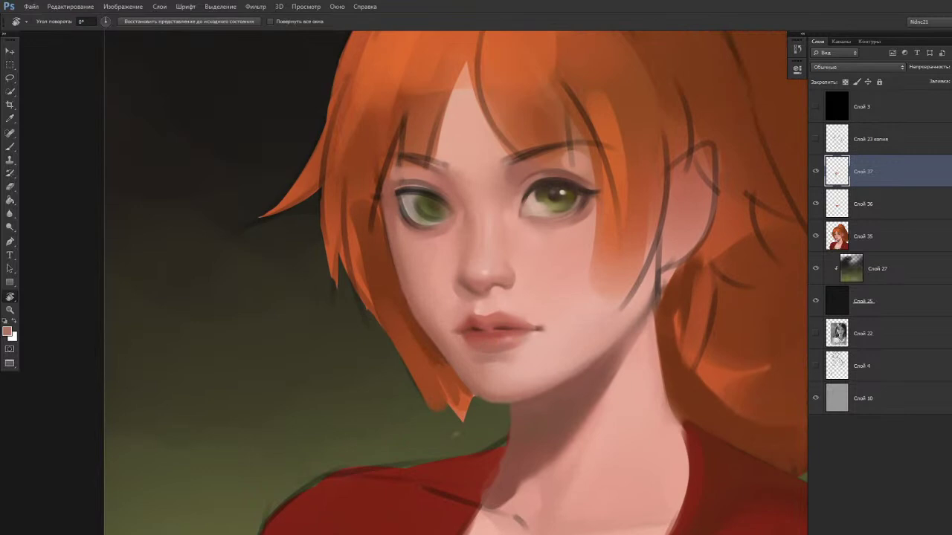
{"action": "left_click_drag", "start_coordinate": [520, 351], "coordinate": [504, 359]}
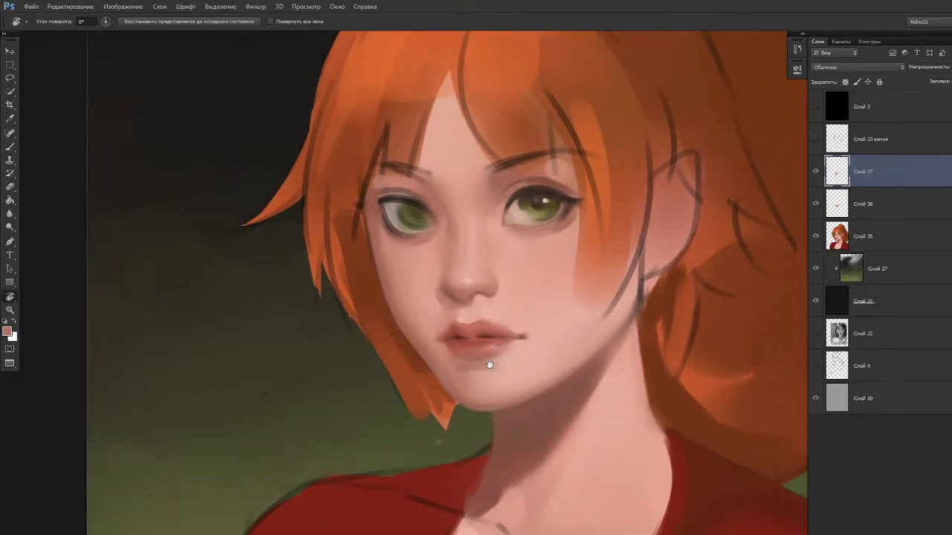
{"action": "key", "text": "b"}
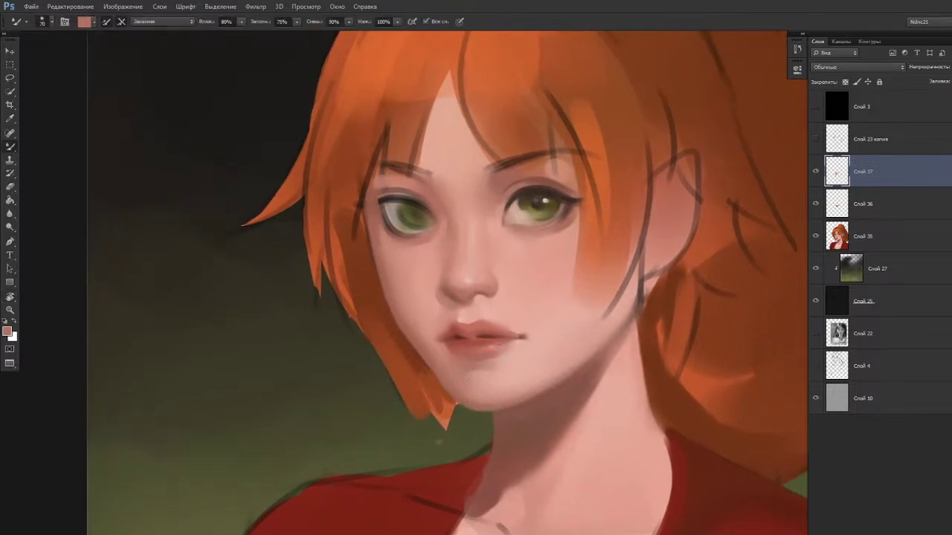
{"action": "left_click_drag", "start_coordinate": [468, 351], "coordinate": [470, 349]}
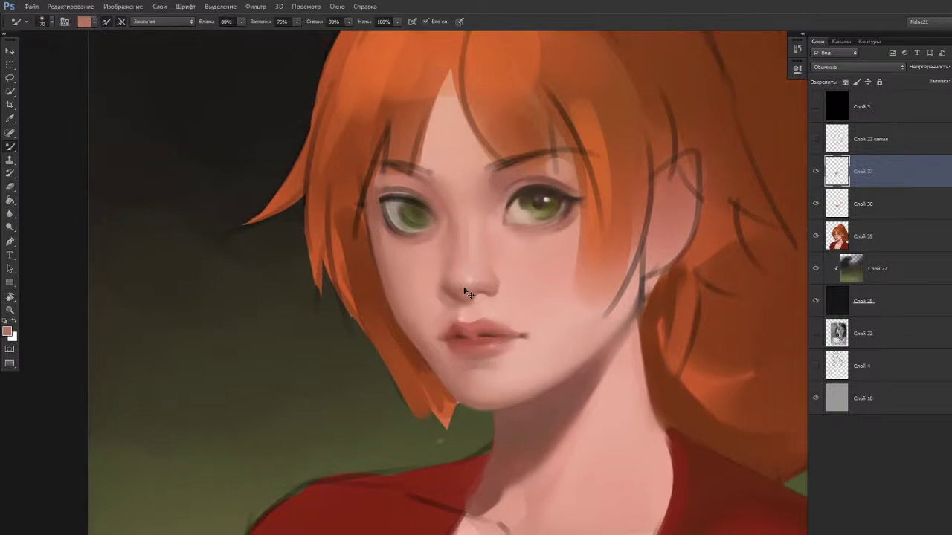
{"action": "key", "text": "bracketleft"}
{"action": "key", "text": "bracketleft"}
Pick a soft round brush preset, sample the nose's skin tone and soften the underside of the nose with an enlarged brush.
{"action": "key", "text": "shift+b"}
{"action": "right_click", "coordinate": [526, 327]}
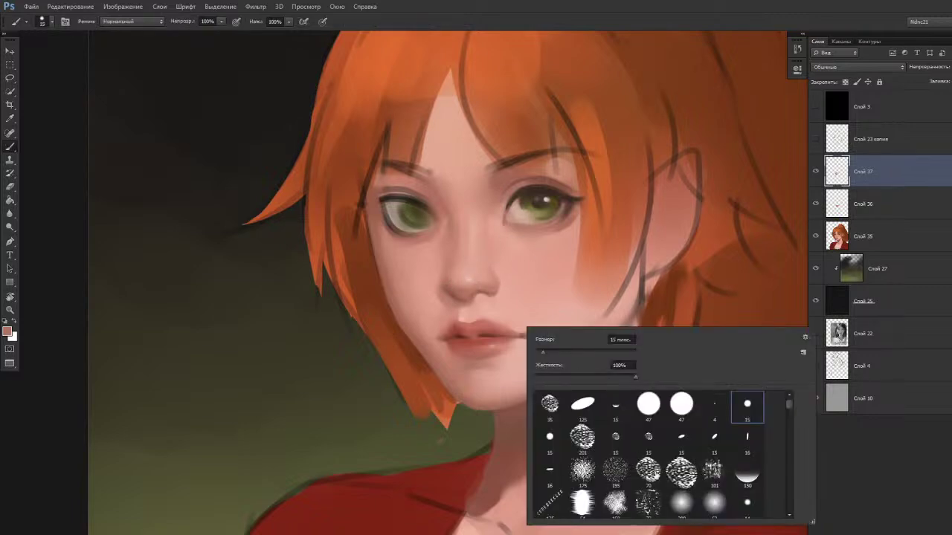
{"action": "left_click", "coordinate": [682, 509]}
{"action": "left_click", "coordinate": [714, 505]}
{"action": "left_click", "coordinate": [520, 304]}
{"action": "left_click", "coordinate": [458, 283], "text": "alt"}
{"action": "key", "text": "bracketright"}
{"action": "key", "text": "bracketright"}
{"action": "key", "text": "bracketright"}
{"action": "key", "text": "bracketright"}
{"action": "left_click_drag", "start_coordinate": [469, 290], "coordinate": [460, 291]}
{"action": "key", "text": "bracketleft"}
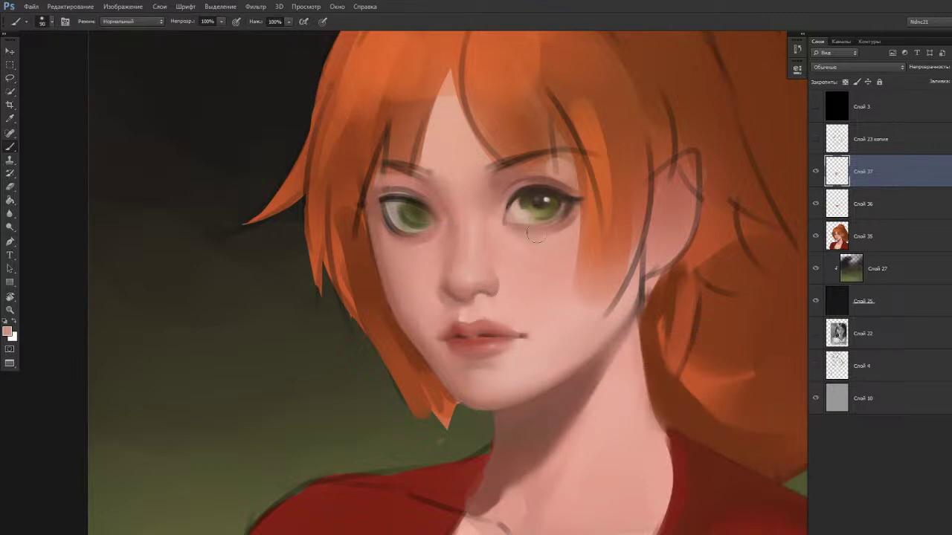
Blend the skin tones on the cheek beside the nose with the Mixer Brush enlarged to 90 px.
{"action": "scroll", "coordinate": [537, 232], "scroll_direction": "down", "scroll_amount": 2}
{"action": "scroll", "coordinate": [537, 233], "scroll_direction": "down", "scroll_amount": 2}
{"action": "scroll", "coordinate": [505, 246], "scroll_direction": "up", "scroll_amount": 3}
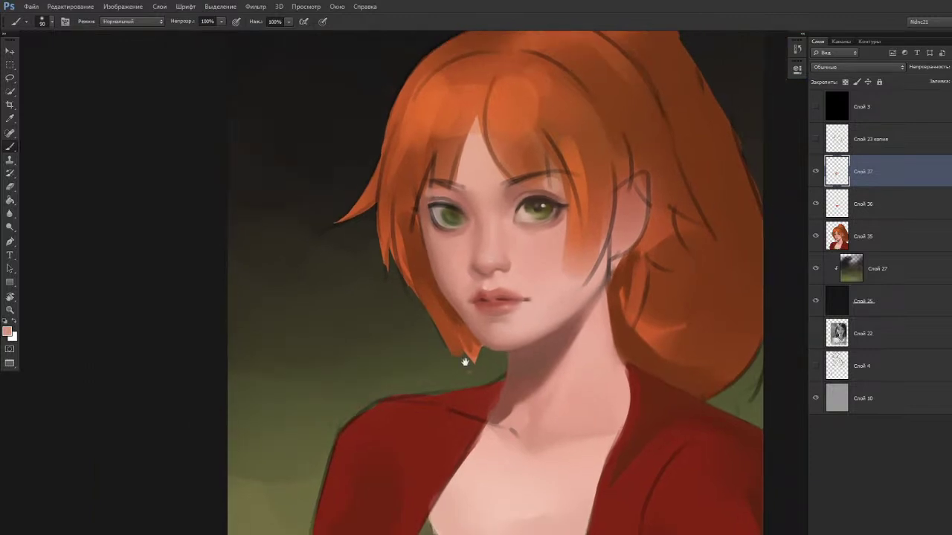
{"action": "left_click_drag", "start_coordinate": [468, 361], "coordinate": [473, 395]}
{"action": "key", "text": "shift+b"}
{"action": "key", "text": "bracketright"}
{"action": "key", "text": "bracketright"}
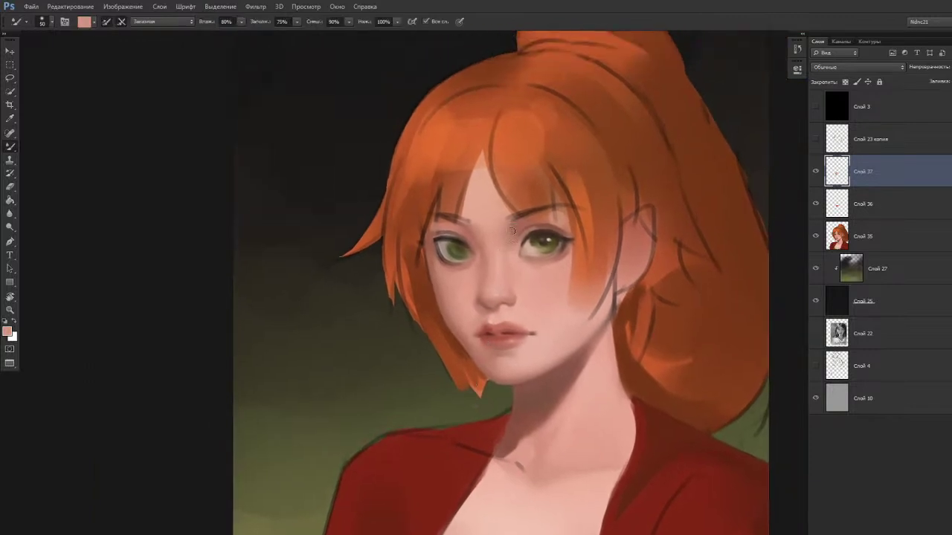
{"action": "key", "text": "bracketright"}
{"action": "left_click_drag", "start_coordinate": [540, 309], "coordinate": [542, 309]}
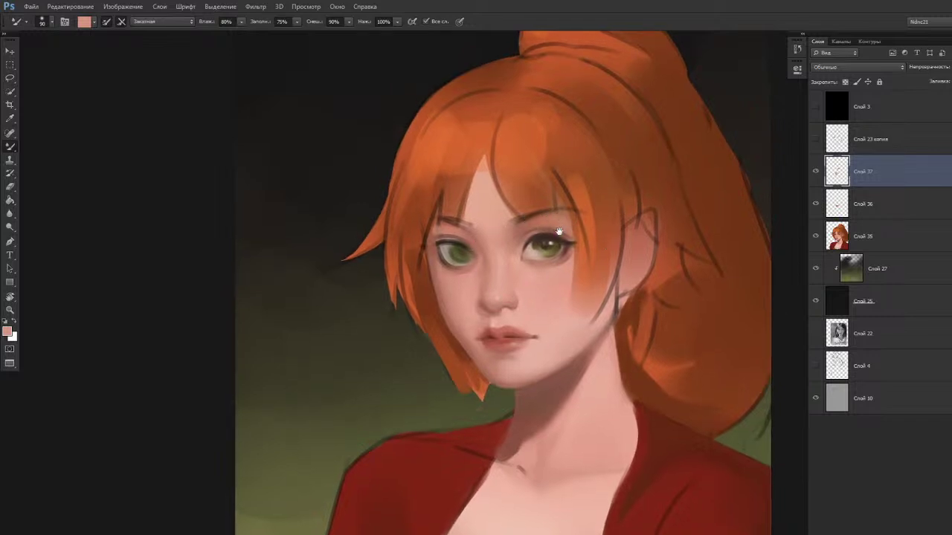
Sample the reddish tone beneath the nose, pick another brush preset, try strokes along the nose and under the eye, and undo them.
{"action": "left_click_drag", "start_coordinate": [469, 244], "coordinate": [518, 254]}
{"action": "key", "text": "shift+b"}
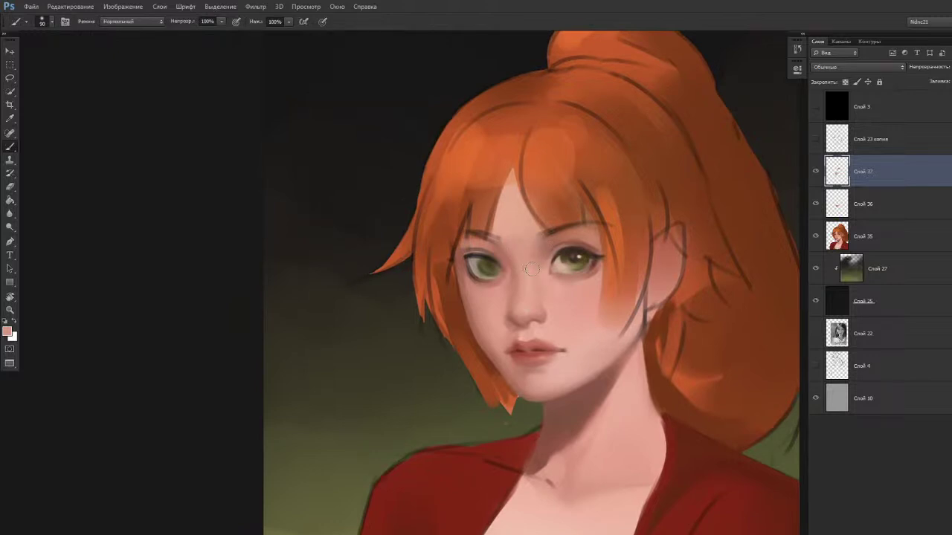
{"action": "left_click_drag", "start_coordinate": [510, 290], "coordinate": [514, 291]}
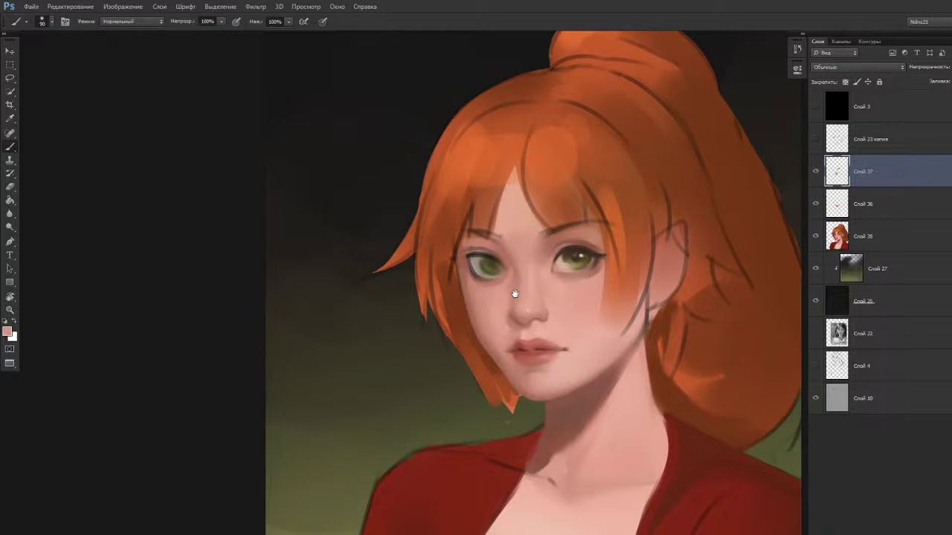
{"action": "left_click_drag", "start_coordinate": [539, 252], "coordinate": [542, 236]}
{"action": "scroll", "coordinate": [539, 242], "scroll_direction": "up", "scroll_amount": 1}
{"action": "scroll", "coordinate": [538, 241], "scroll_direction": "up", "scroll_amount": 2}
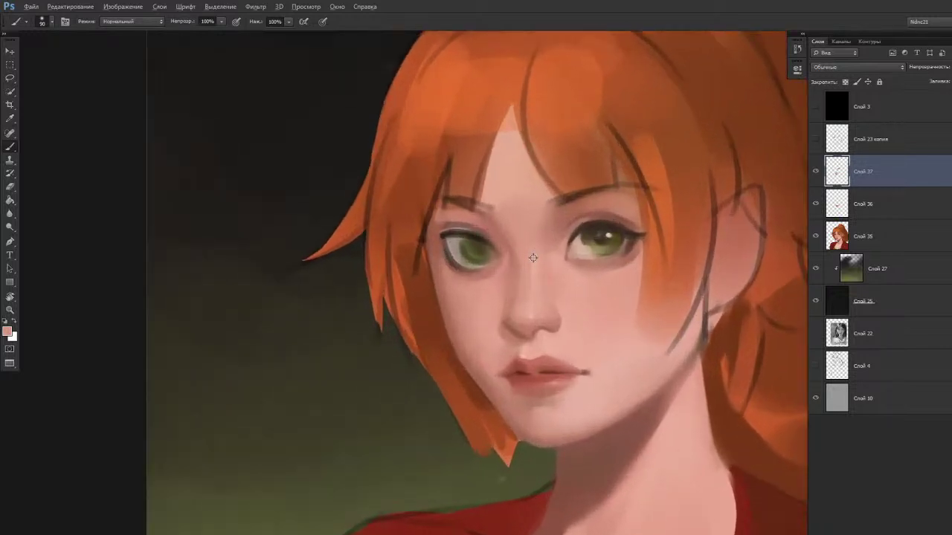
{"action": "scroll", "coordinate": [456, 333], "scroll_direction": "up", "scroll_amount": 1}
{"action": "left_click", "coordinate": [505, 326], "text": "alt"}
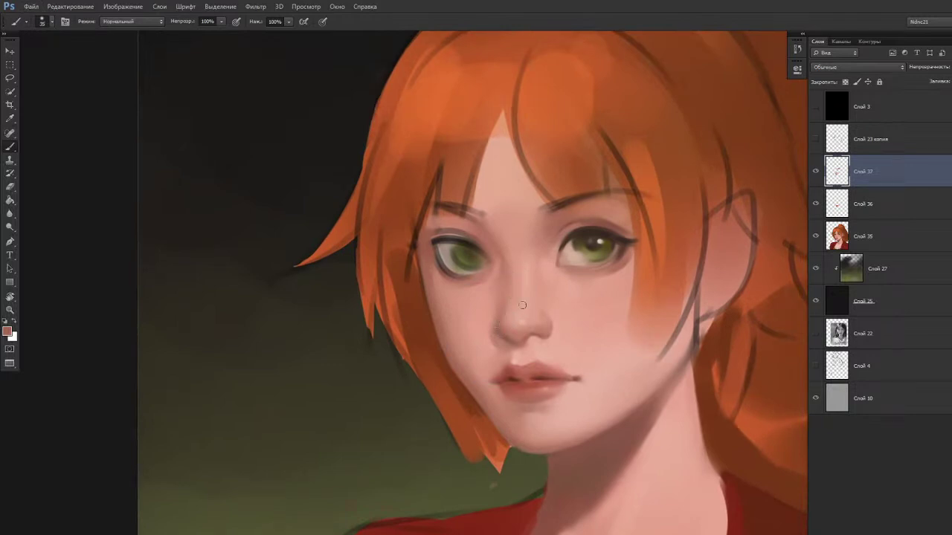
{"action": "right_click", "coordinate": [497, 307]}
{"action": "double_click", "coordinate": [700, 378]}
{"action": "left_click_drag", "start_coordinate": [510, 304], "coordinate": [503, 322]}
{"action": "key", "text": "ctrl+z"}
{"action": "mouse_move", "coordinate": [459, 298]}
{"action": "left_mouse_down"}
{"action": "mouse_move", "coordinate": [480, 352]}
{"action": "mouse_move", "coordinate": [494, 293]}
{"action": "left_mouse_up"}
{"action": "key", "text": "ctrl+z"}
Set the foreground color to dark reddish brown 6d3a2e and darken the upper eyelid of the eye nearer the ear with a 15 px brush.
{"action": "scroll", "coordinate": [531, 283], "scroll_direction": "down", "scroll_amount": 3}
{"action": "scroll", "coordinate": [533, 286], "scroll_direction": "up", "scroll_amount": 2}
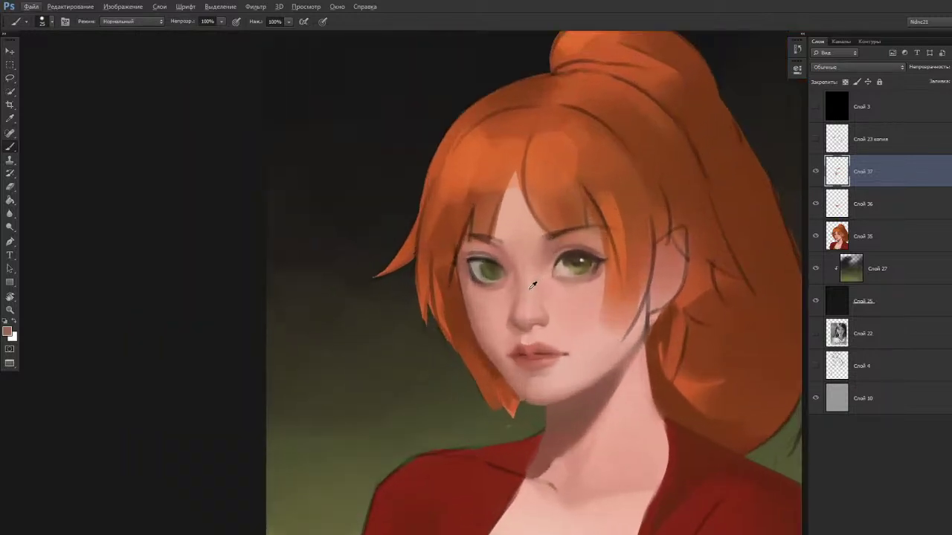
{"action": "scroll", "coordinate": [528, 290], "scroll_direction": "down", "scroll_amount": 3}
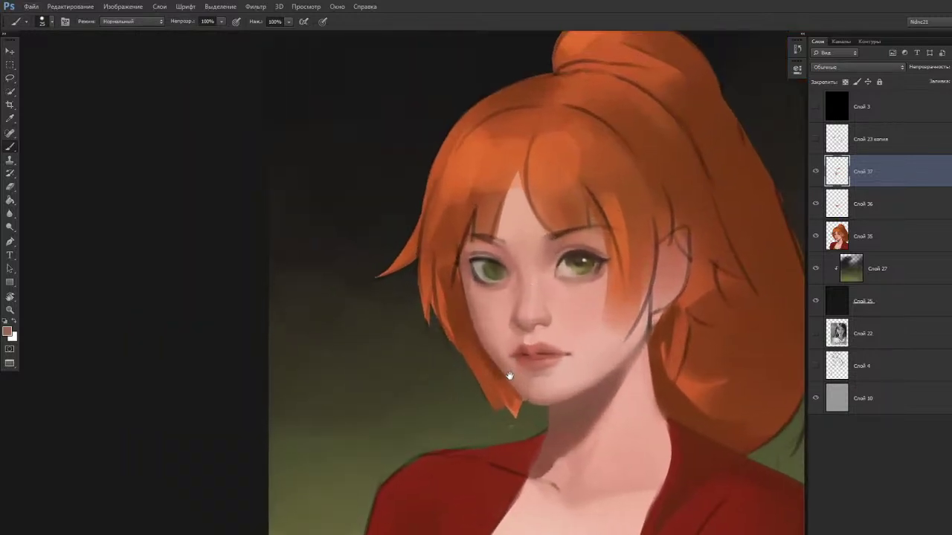
{"action": "key", "text": "shift+b"}
{"action": "scroll", "coordinate": [531, 329], "scroll_direction": "up", "scroll_amount": 3}
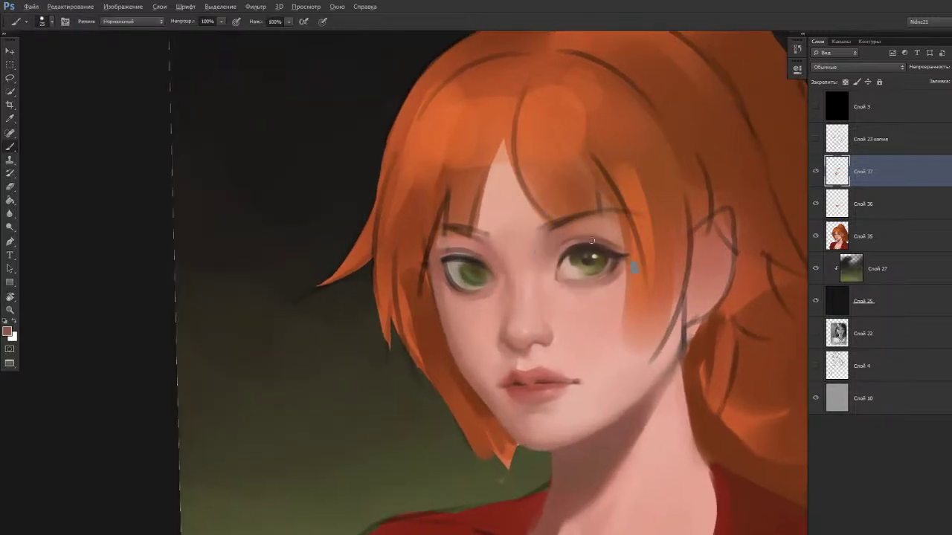
{"action": "key", "text": "n"}
{"action": "left_click_drag", "start_coordinate": [595, 170], "coordinate": [594, 171]}
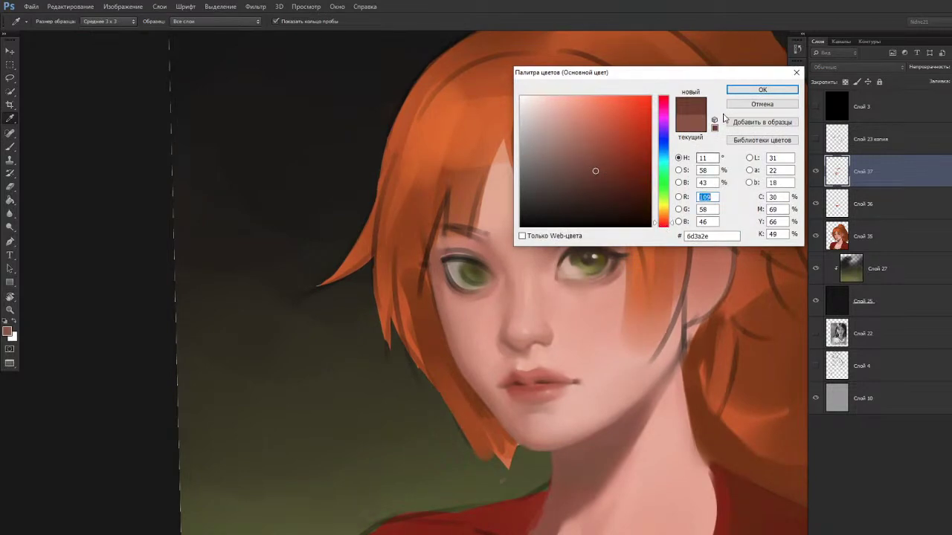
{"action": "left_click", "coordinate": [730, 90]}
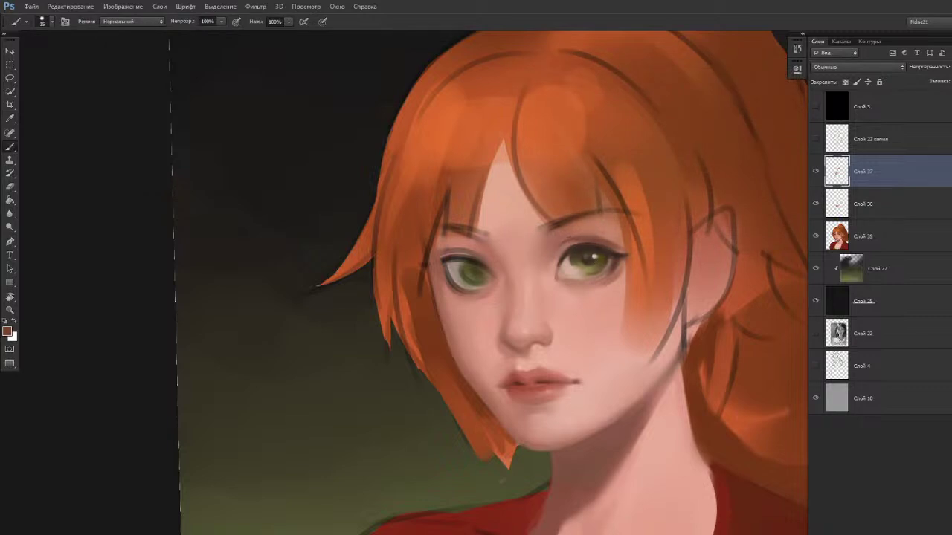
{"action": "left_click_drag", "start_coordinate": [568, 244], "coordinate": [615, 246]}
Rotate the canvas and refine the same eye's upper eyelid with sampled lid tones, picking a darker brown as the foreground color.
{"action": "key", "text": "r"}
{"action": "left_click_drag", "start_coordinate": [489, 314], "coordinate": [454, 316]}
{"action": "left_click", "coordinate": [550, 214], "text": "alt"}
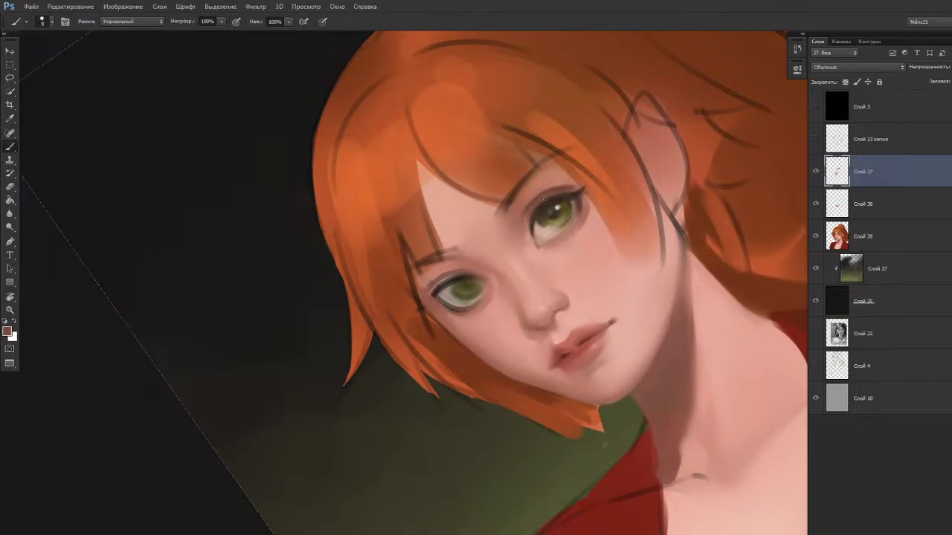
{"action": "left_click", "coordinate": [550, 203], "text": "alt"}
{"action": "left_click", "coordinate": [532, 202], "text": "alt"}
{"action": "key", "text": "n"}
{"action": "left_click_drag", "start_coordinate": [596, 176], "coordinate": [594, 180]}
{"action": "left_click", "coordinate": [762, 90]}
Straighten the canvas rotation to 0° and merge the layers Слой 35, Слой 36 and Слой 37.
{"action": "key", "text": "r"}
{"action": "left_click_drag", "start_coordinate": [535, 202], "coordinate": [455, 277]}
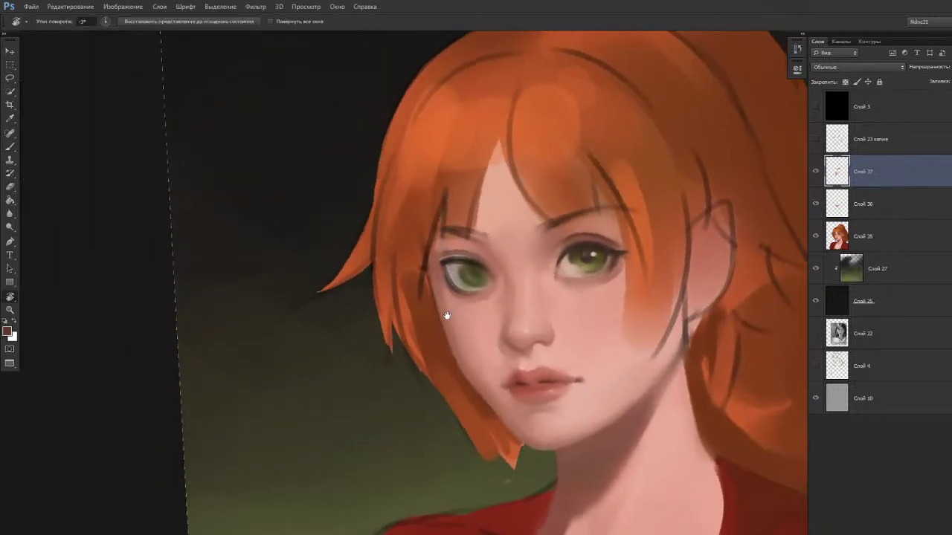
{"action": "left_click_drag", "start_coordinate": [452, 318], "coordinate": [457, 334]}
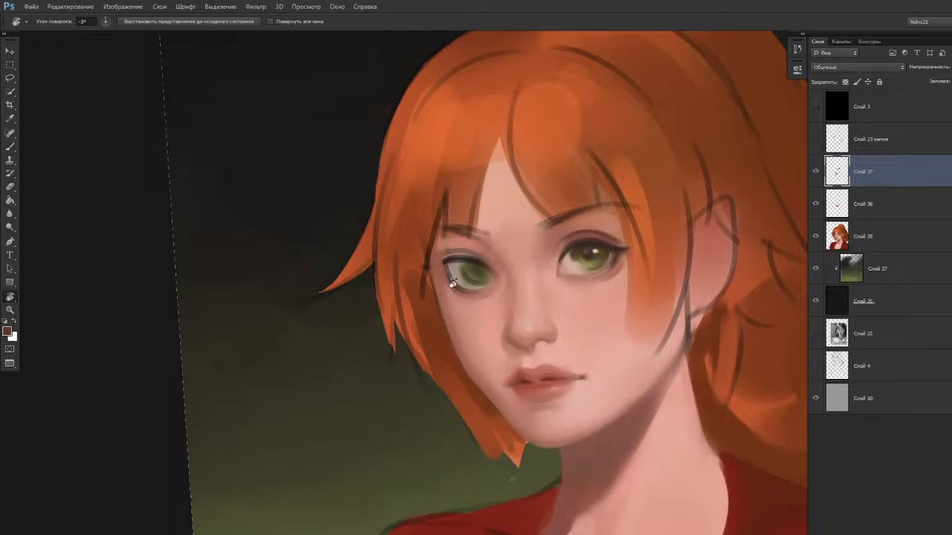
{"action": "mouse_move", "coordinate": [460, 368]}
{"action": "left_mouse_down"}
{"action": "mouse_move", "coordinate": [452, 354]}
{"action": "mouse_move", "coordinate": [446, 367]}
{"action": "left_mouse_up"}
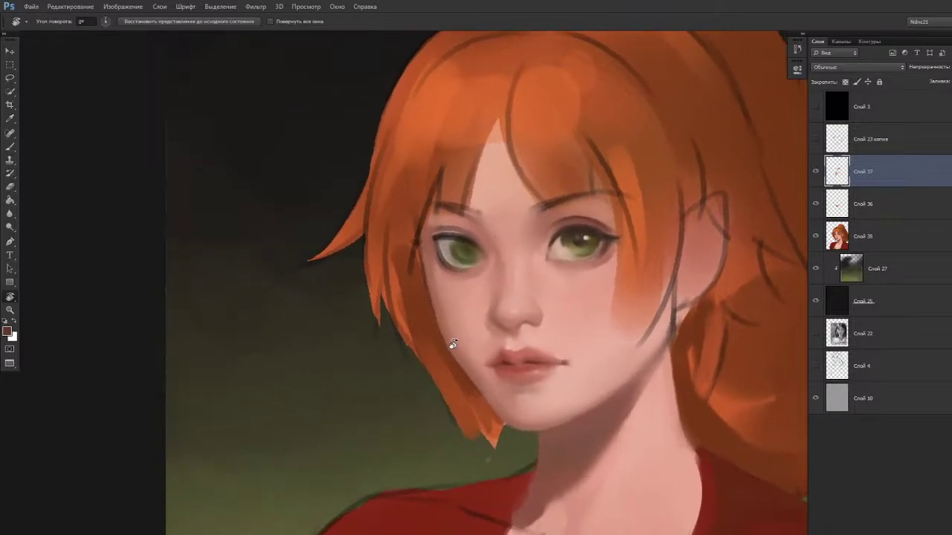
{"action": "scroll", "coordinate": [466, 299], "scroll_direction": "down", "scroll_amount": 1}
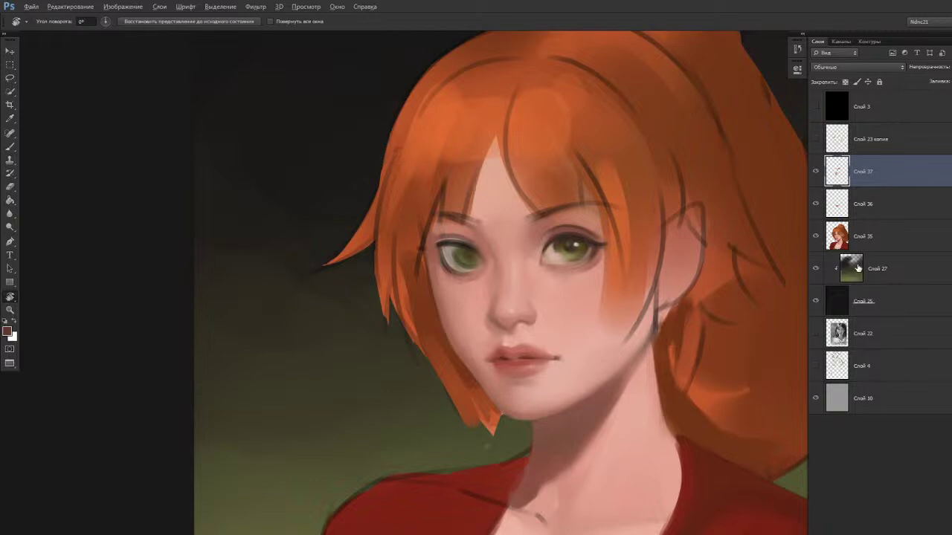
{"action": "left_click", "coordinate": [897, 235], "text": "shift"}
{"action": "right_click", "coordinate": [902, 239]}
{"action": "left_click", "coordinate": [785, 373]}
{"action": "key", "text": "l"}
{"action": "mouse_move", "coordinate": [470, 188]}
{"action": "left_mouse_down"}
{"action": "mouse_move", "coordinate": [462, 223]}
{"action": "mouse_move", "coordinate": [470, 190]}
{"action": "left_mouse_up"}
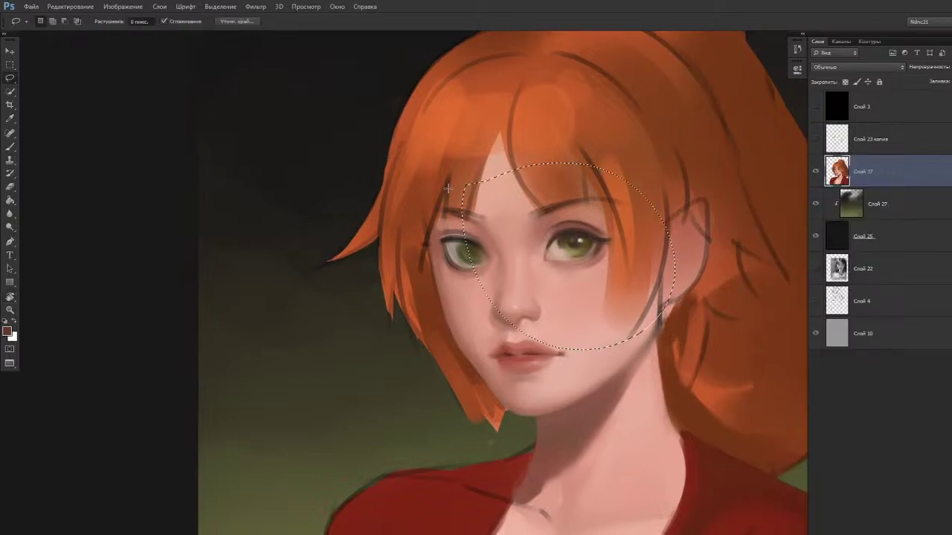
{"action": "left_click", "coordinate": [255, 6]}
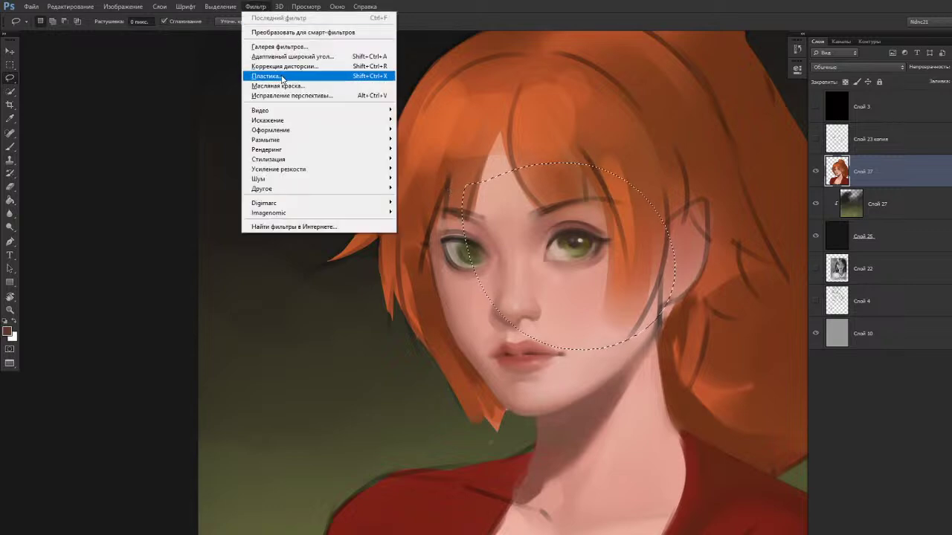
{"action": "left_click", "coordinate": [433, 309]}
{"action": "scroll", "coordinate": [433, 308], "scroll_direction": "down", "scroll_amount": 3}
{"action": "key", "text": "ctrl+d"}
Lasso the whole head, reshape the corners of the eye nearer the ear in Liquify with a 200 px brush, apply it and deselect.
{"action": "mouse_move", "coordinate": [344, 213]}
{"action": "left_mouse_down"}
{"action": "mouse_move", "coordinate": [661, 431]}
{"action": "mouse_move", "coordinate": [357, 232]}
{"action": "left_mouse_up"}
{"action": "left_click", "coordinate": [255, 6]}
{"action": "left_click", "coordinate": [265, 78]}
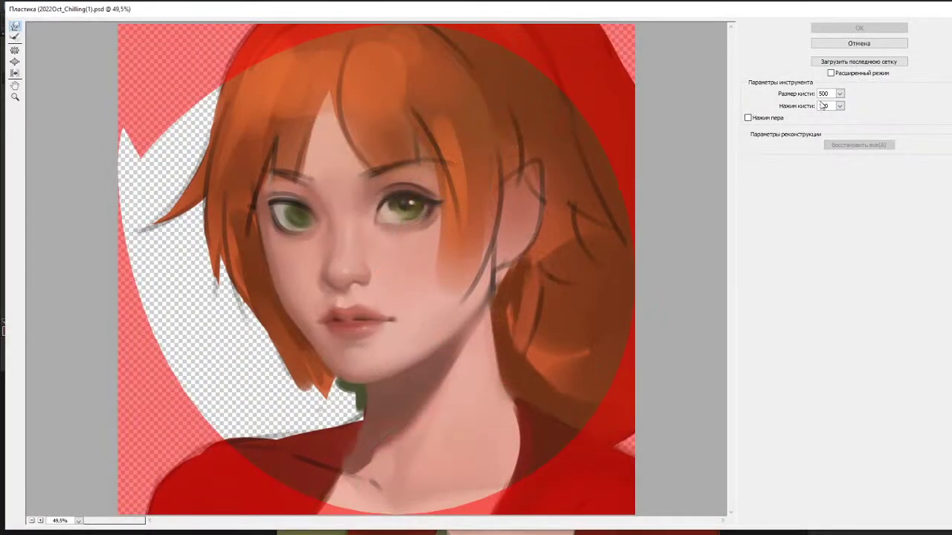
{"action": "left_click_drag", "start_coordinate": [823, 94], "coordinate": [817, 94]}
{"action": "type", "text": "2"}
{"action": "left_click_drag", "start_coordinate": [379, 214], "coordinate": [378, 215]}
{"action": "left_click_drag", "start_coordinate": [435, 219], "coordinate": [430, 214]}
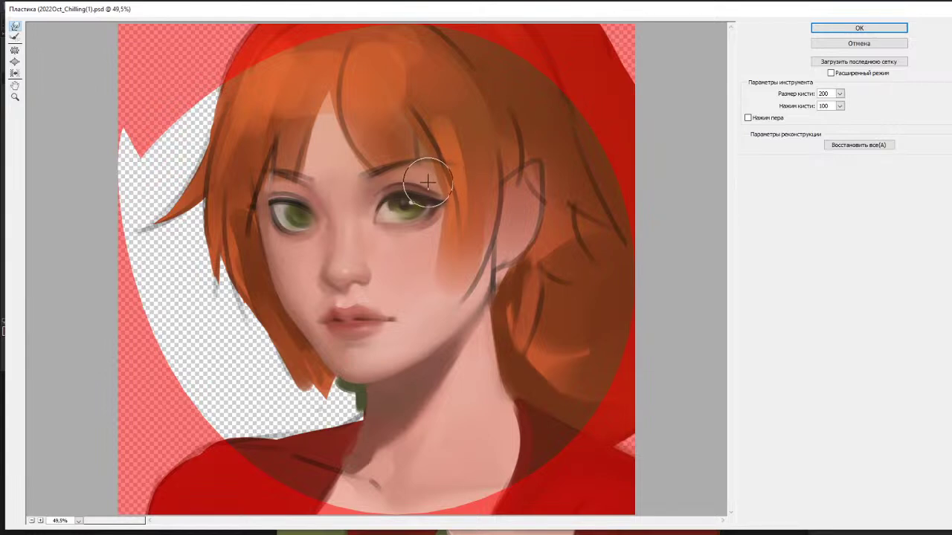
{"action": "left_click", "coordinate": [859, 28]}
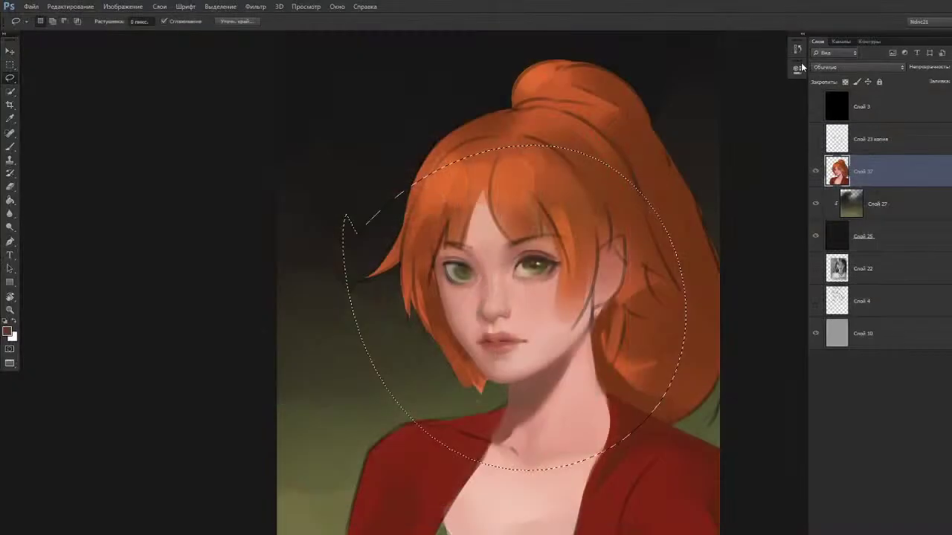
{"action": "key", "text": "ctrl+d"}
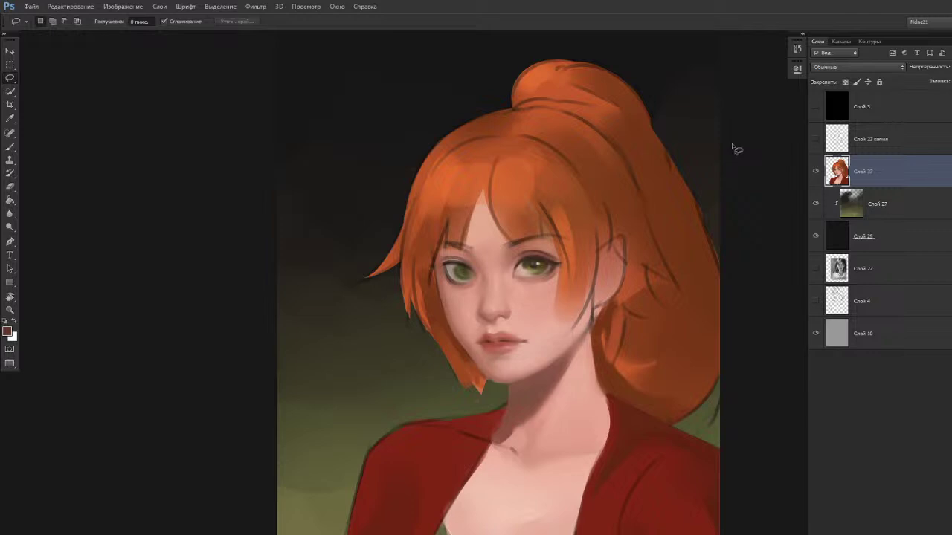
Add a new layer above the merged portrait and touch up the edges of the eye nearer the ear with sampled skin and lid tones.
{"action": "left_click_drag", "start_coordinate": [392, 297], "coordinate": [408, 289]}
{"action": "key", "text": "ctrl+plus"}
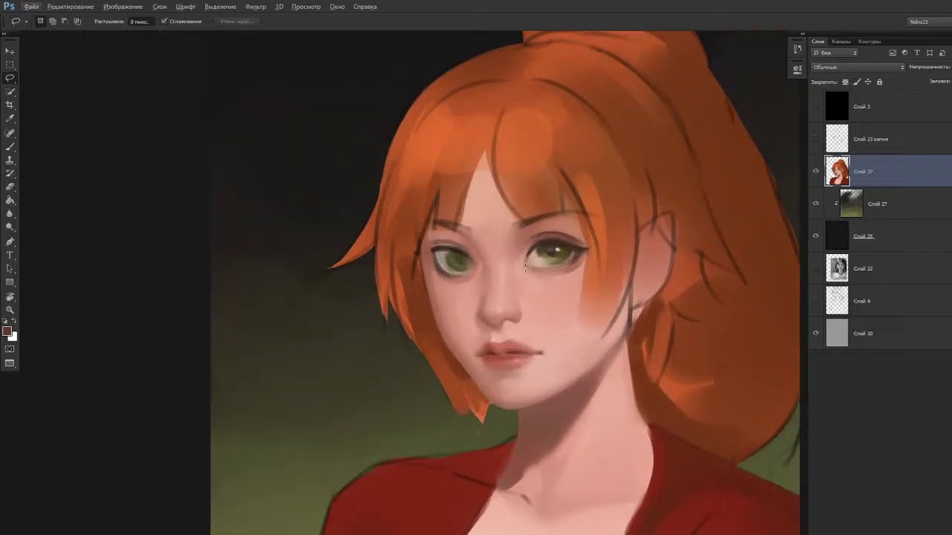
{"action": "left_click_drag", "start_coordinate": [433, 302], "coordinate": [432, 303]}
{"action": "key", "text": "b"}
{"action": "left_click", "coordinate": [524, 264], "text": "alt"}
{"action": "key", "text": "bracketright"}
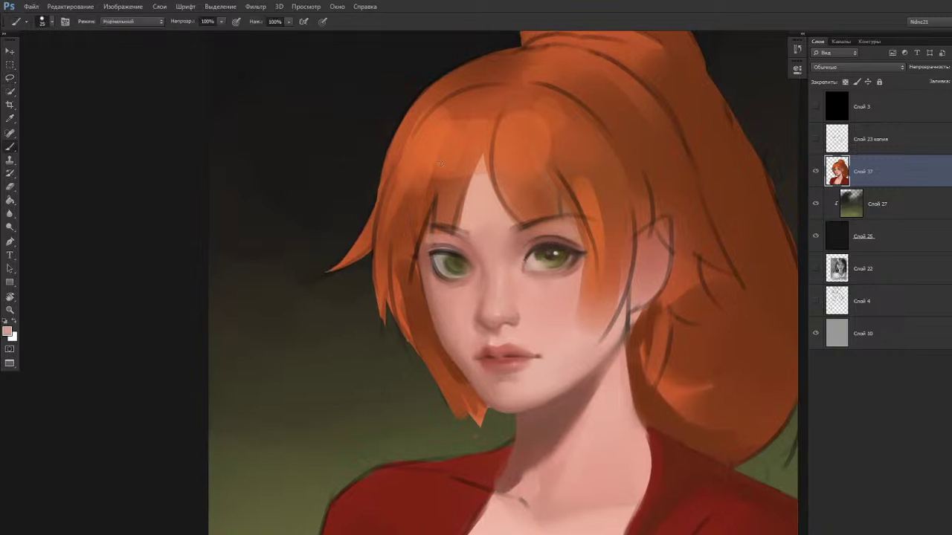
{"action": "key", "text": "ctrl+alt+shift+n"}
{"action": "left_click", "coordinate": [569, 257], "text": "alt"}
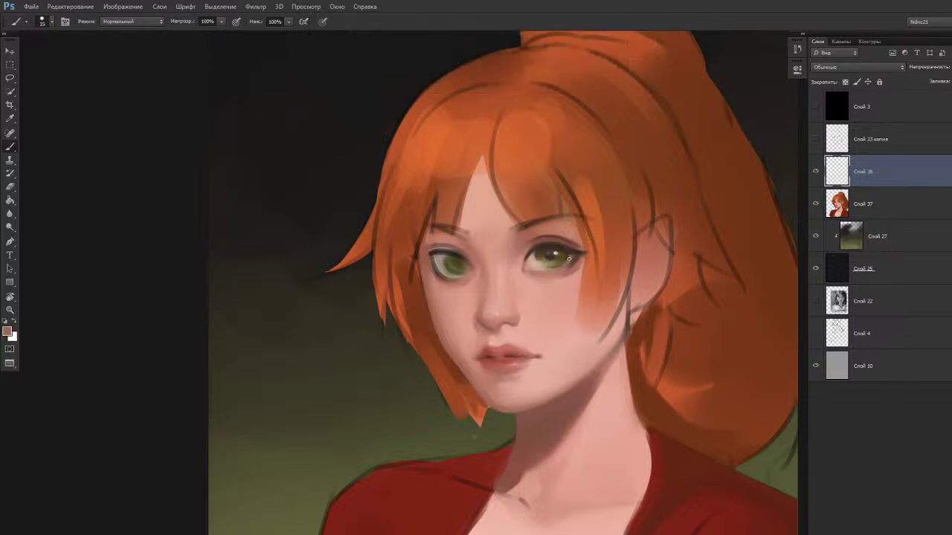
Sample the nose bridge's skin tone and blend the area between the bridge and the eye with a 70 px Mixer Brush.
{"action": "left_click", "coordinate": [513, 268], "text": "alt"}
{"action": "key", "text": "shift+b"}
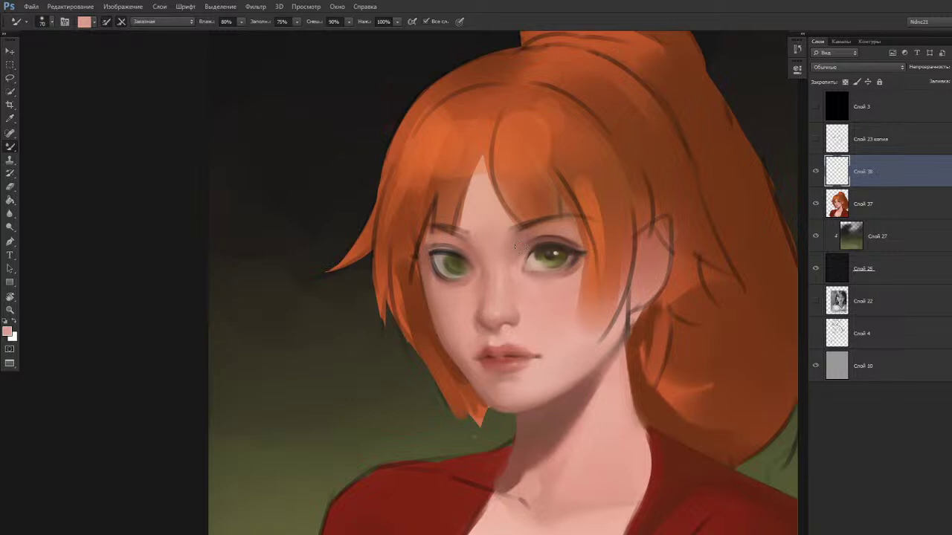
{"action": "key", "text": "shift+b"}
Refine the eyelid crease and inner corner of the eye nearer the ear with sampled reddish-brown tones and a 15 px brush.
{"action": "left_click", "coordinate": [542, 237], "text": "alt"}
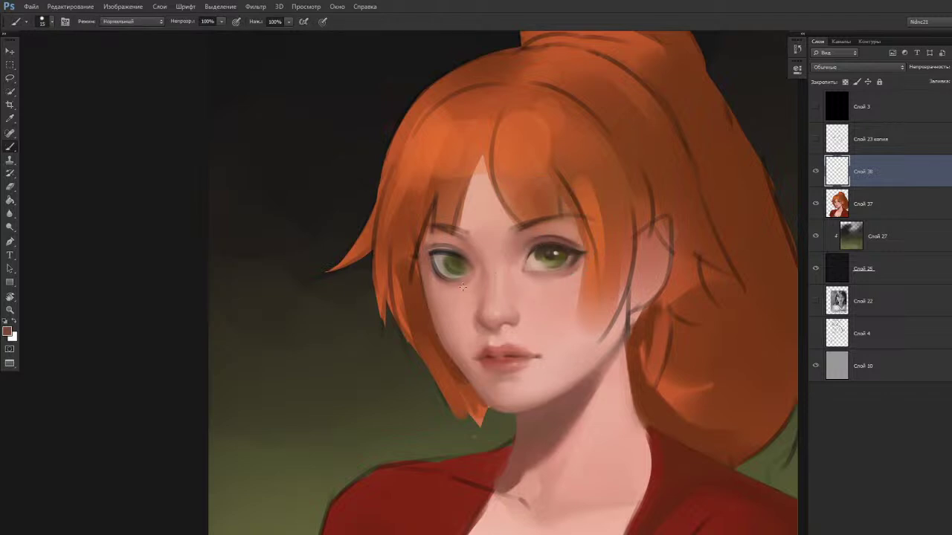
{"action": "scroll", "coordinate": [401, 320], "scroll_direction": "down", "scroll_amount": 2}
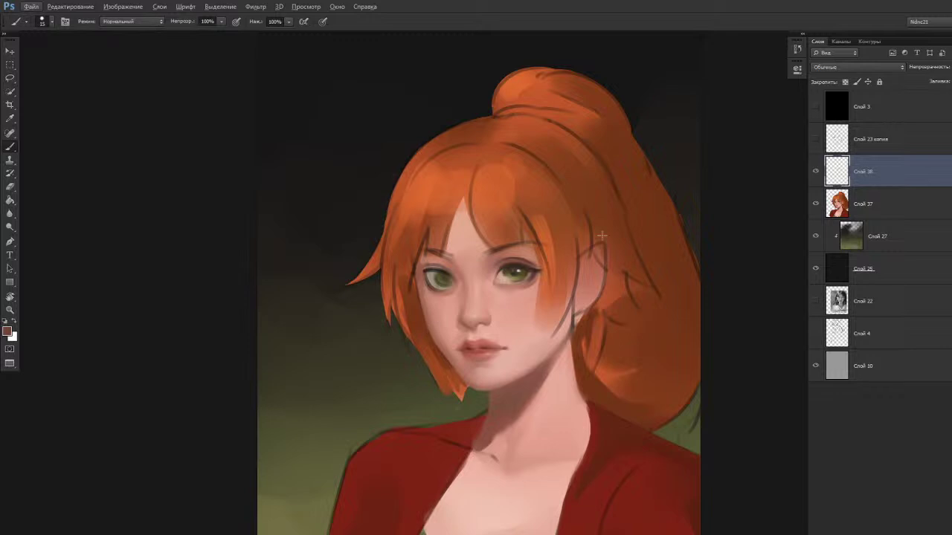
{"action": "scroll", "coordinate": [504, 305], "scroll_direction": "up", "scroll_amount": 4}
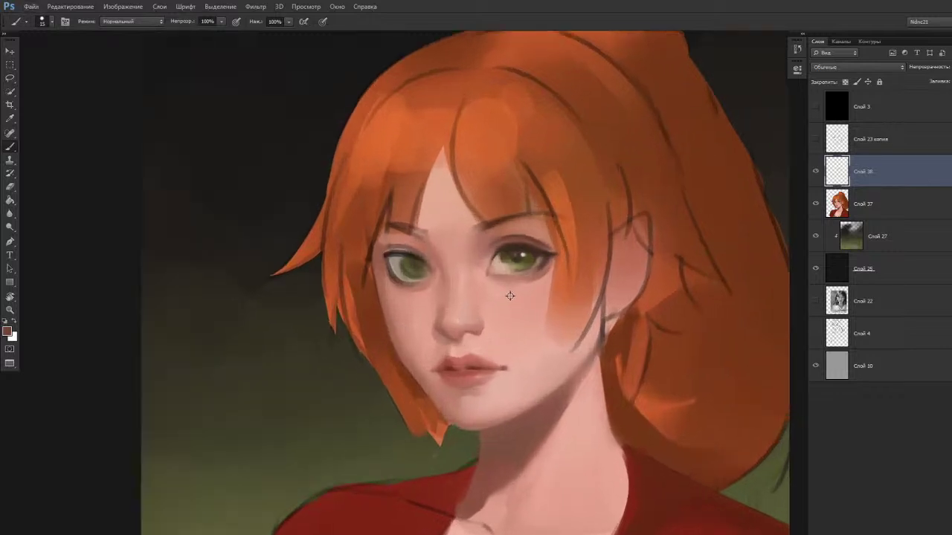
{"action": "key", "text": "r"}
{"action": "left_click_drag", "start_coordinate": [393, 327], "coordinate": [404, 345]}
{"action": "key", "text": "b"}
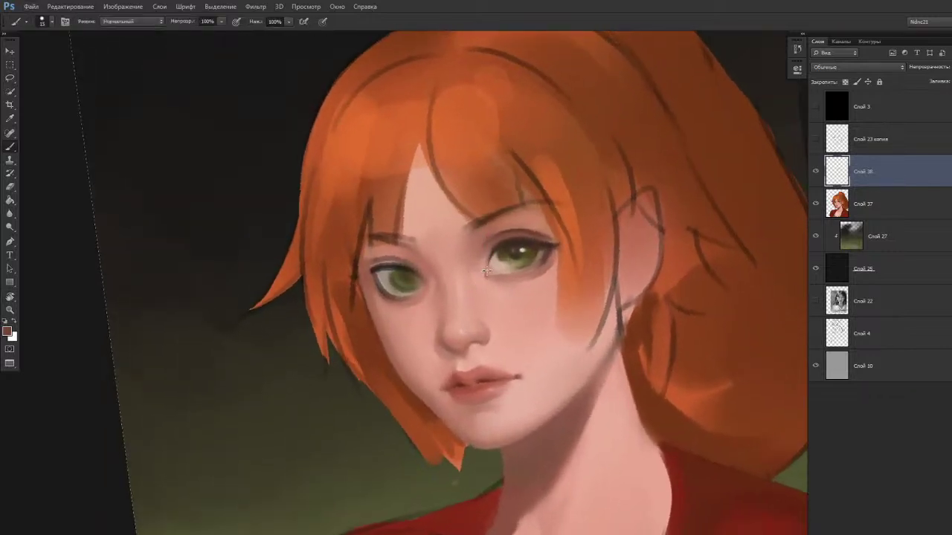
{"action": "left_click", "coordinate": [497, 246], "text": "alt"}
Rotate the canvas further and darken the eyebrow nearer the ear with a sampled brown and a 15 px brush.
{"action": "key", "text": "r"}
{"action": "mouse_move", "coordinate": [421, 332]}
{"action": "left_mouse_down"}
{"action": "mouse_move", "coordinate": [415, 300]}
{"action": "mouse_move", "coordinate": [419, 328]}
{"action": "mouse_move", "coordinate": [425, 322]}
{"action": "mouse_move", "coordinate": [414, 379]}
{"action": "mouse_move", "coordinate": [424, 333]}
{"action": "left_mouse_up"}
{"action": "key", "text": "b"}
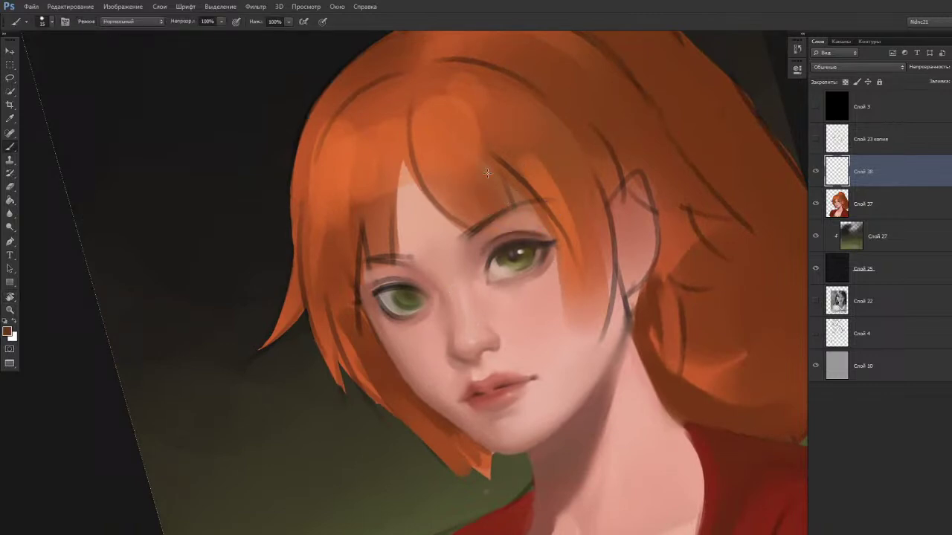
{"action": "left_click_drag", "start_coordinate": [451, 309], "coordinate": [453, 334]}
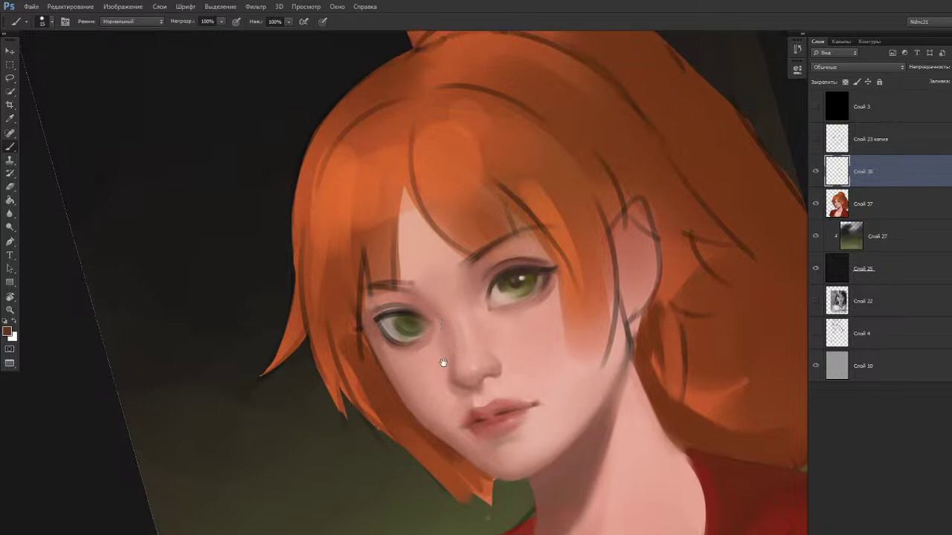
{"action": "key", "text": "r"}
{"action": "mouse_move", "coordinate": [436, 372]}
{"action": "left_mouse_down"}
{"action": "mouse_move", "coordinate": [432, 342]}
{"action": "mouse_move", "coordinate": [444, 358]}
{"action": "mouse_move", "coordinate": [433, 320]}
{"action": "left_mouse_up"}
{"action": "key", "text": "b"}
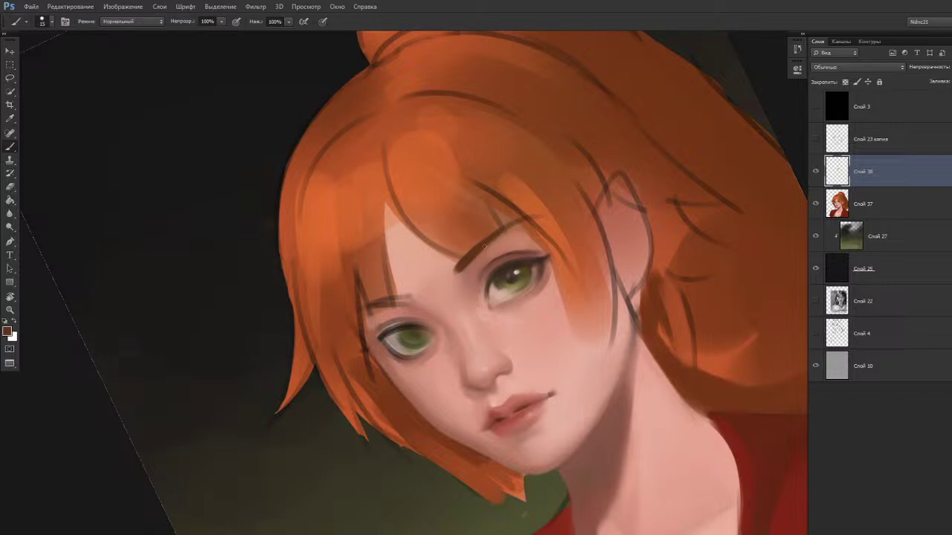
Rotate the canvas back toward upright and soften the inner end of the darkened eyebrow with a 70 px Mixer Brush.
{"action": "key", "text": "r"}
{"action": "mouse_move", "coordinate": [425, 366]}
{"action": "left_mouse_down"}
{"action": "mouse_move", "coordinate": [399, 317]}
{"action": "mouse_move", "coordinate": [432, 361]}
{"action": "mouse_move", "coordinate": [399, 335]}
{"action": "left_mouse_up"}
{"action": "key", "text": "b"}
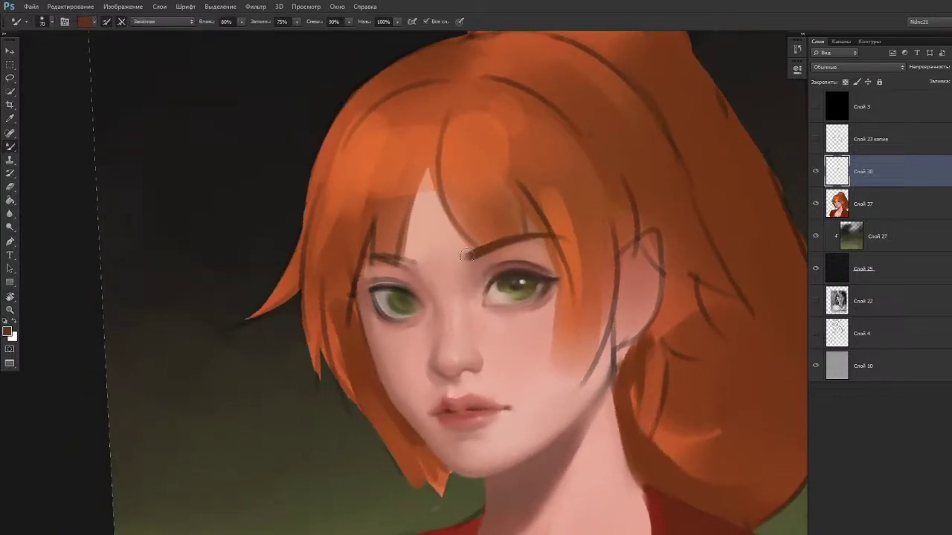
{"action": "scroll", "coordinate": [465, 313], "scroll_direction": "down", "scroll_amount": 2}
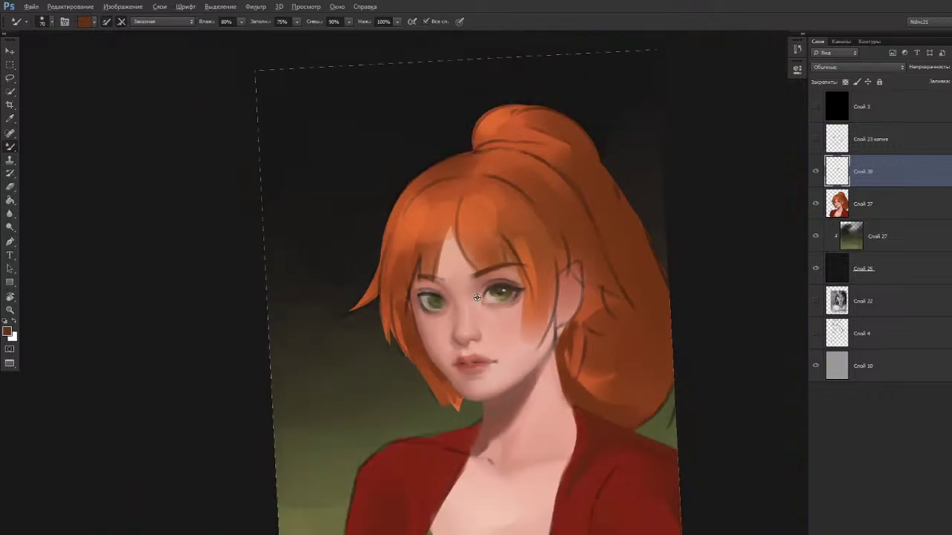
{"action": "scroll", "coordinate": [468, 294], "scroll_direction": "up", "scroll_amount": 2}
{"action": "scroll", "coordinate": [471, 290], "scroll_direction": "up", "scroll_amount": 1}
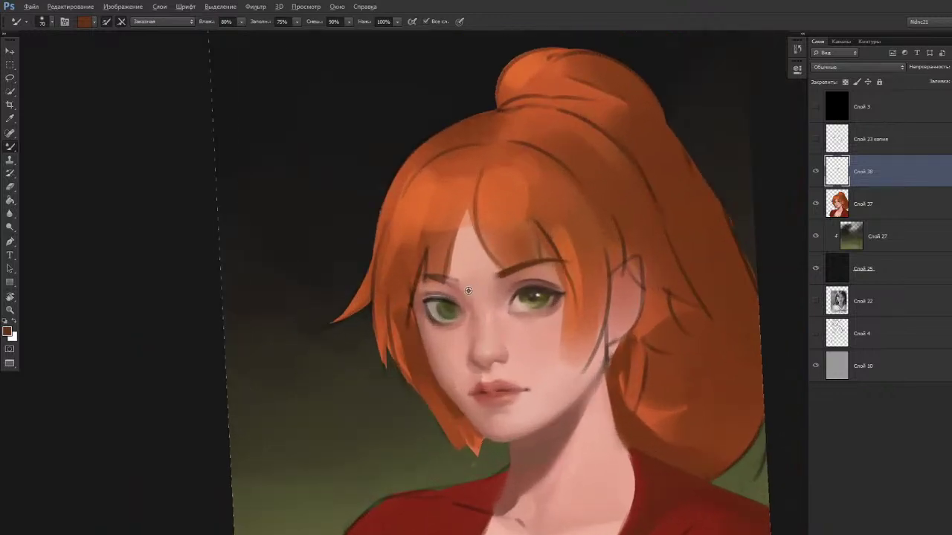
{"action": "mouse_move", "coordinate": [503, 405]}
{"action": "left_mouse_down"}
{"action": "mouse_move", "coordinate": [484, 361]}
{"action": "mouse_move", "coordinate": [493, 365]}
{"action": "mouse_move", "coordinate": [476, 417]}
{"action": "left_mouse_up"}
{"action": "key", "text": "r"}
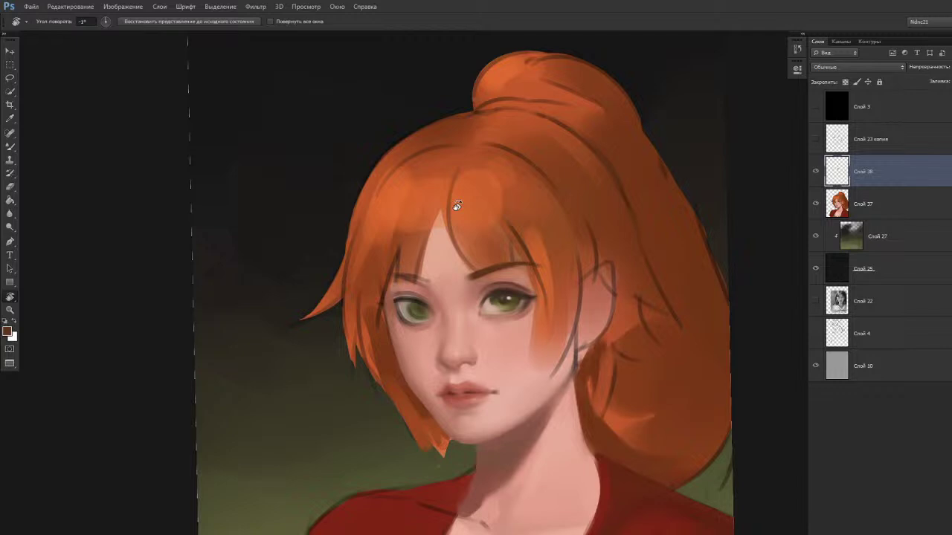
Switch to the browser with the Photoshop panorama drawing video and place its window over the canvas.
{"action": "scroll", "coordinate": [446, 209], "scroll_direction": "down", "scroll_amount": 4}
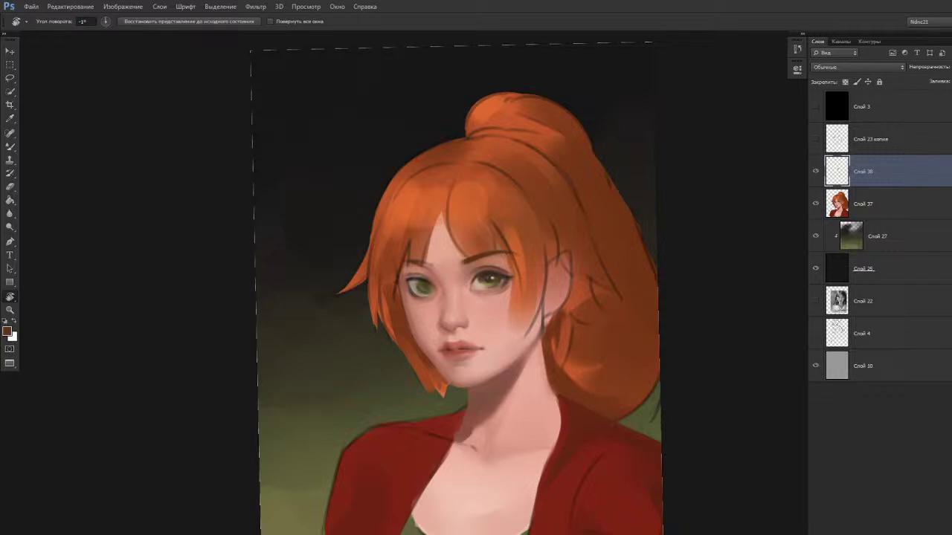
{"action": "left_click_drag", "start_coordinate": [0, 53], "coordinate": [760, 40]}
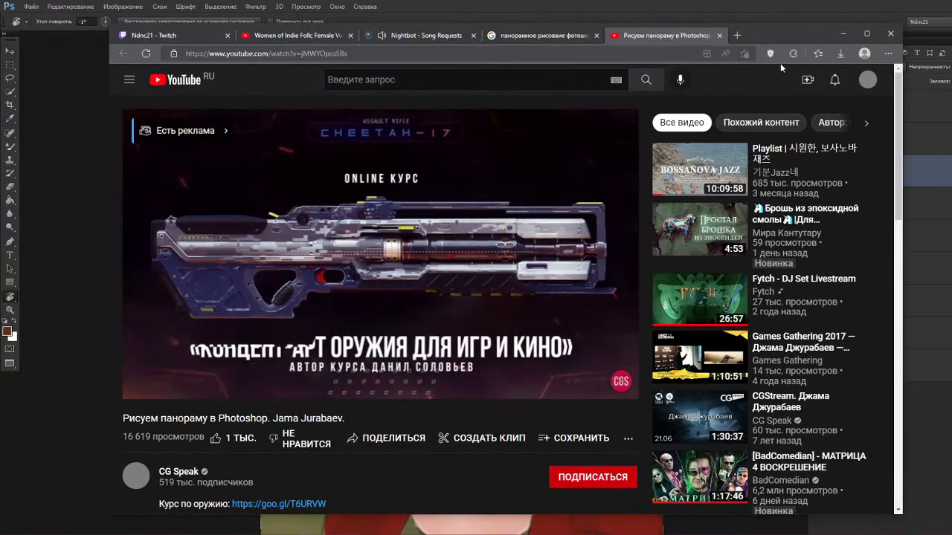
{"action": "left_click_drag", "start_coordinate": [774, 35], "coordinate": [806, 35]}
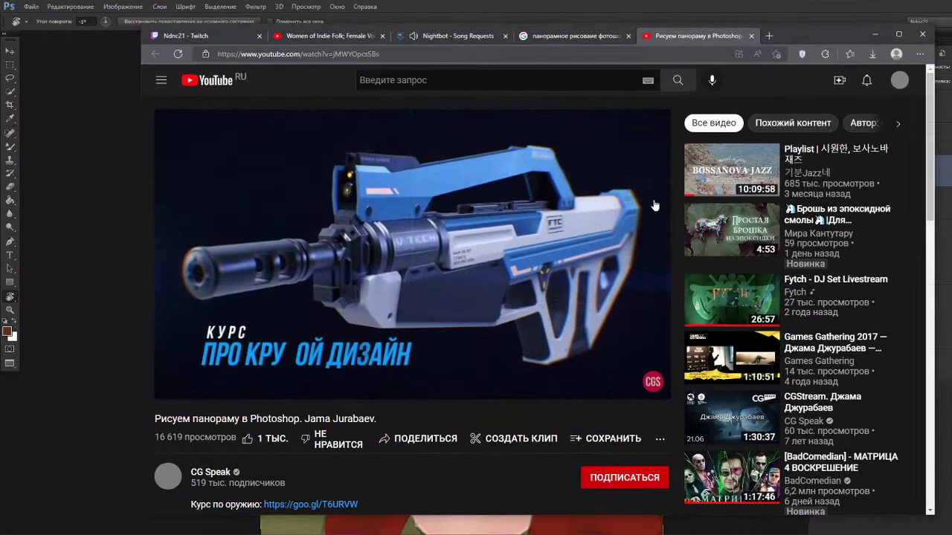
Skim the first half of the YouTube panorama drawing video and pause it at 8:40.
{"action": "left_click", "coordinate": [234, 372]}
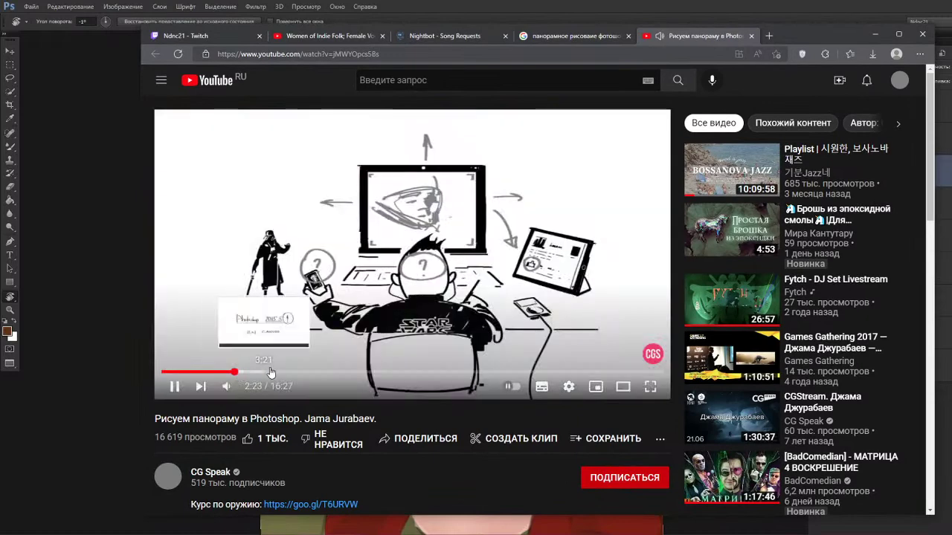
{"action": "left_click", "coordinate": [293, 371]}
{"action": "left_click", "coordinate": [337, 372]}
{"action": "left_click", "coordinate": [357, 372]}
{"action": "left_click", "coordinate": [408, 372]}
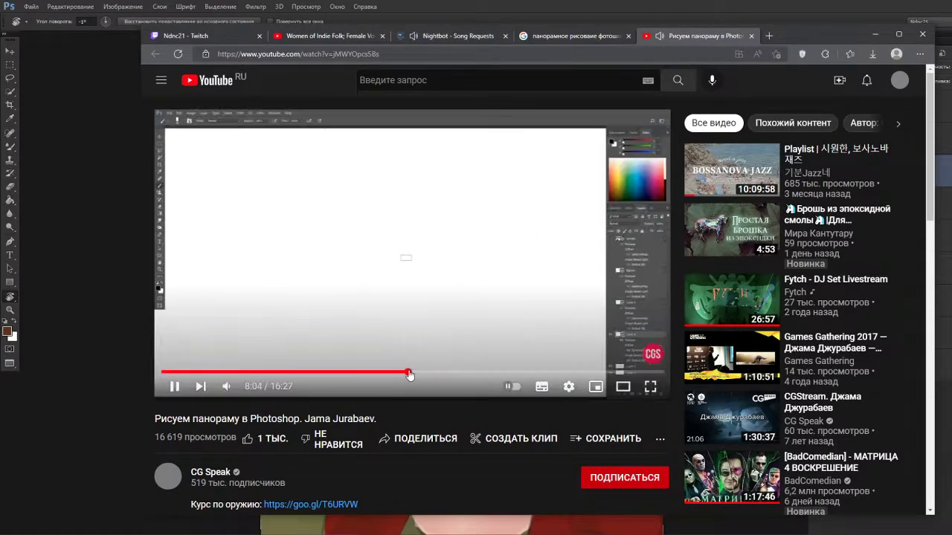
{"action": "left_click", "coordinate": [450, 372]}
{"action": "left_click", "coordinate": [425, 372]}
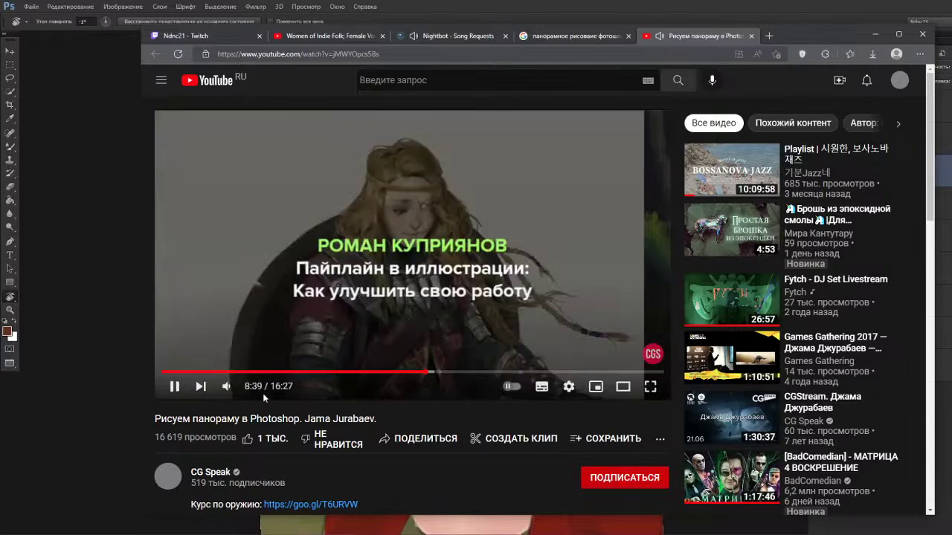
{"action": "left_click", "coordinate": [173, 393]}
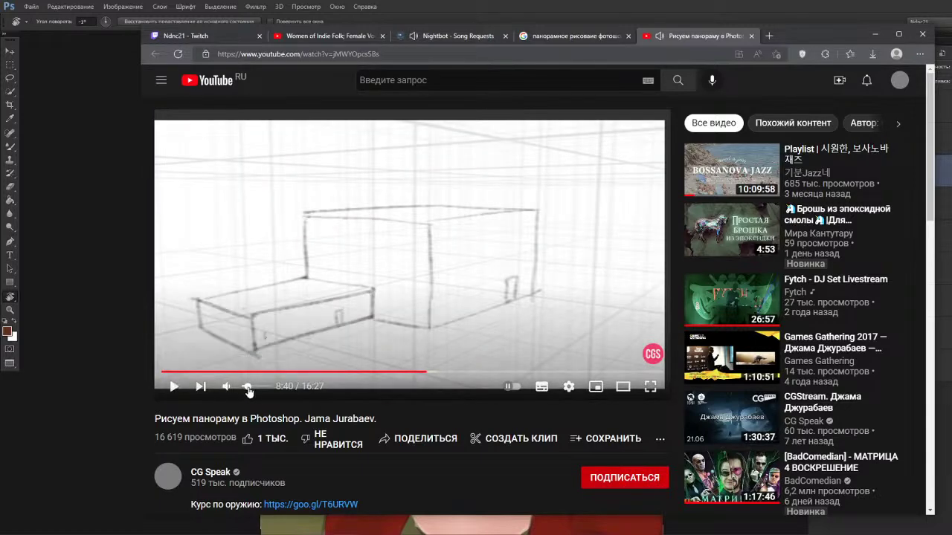
Resume the panorama video and skip ahead to the street market drawing at about 11:32.
{"action": "scroll", "coordinate": [405, 275], "scroll_direction": "down", "scroll_amount": 4}
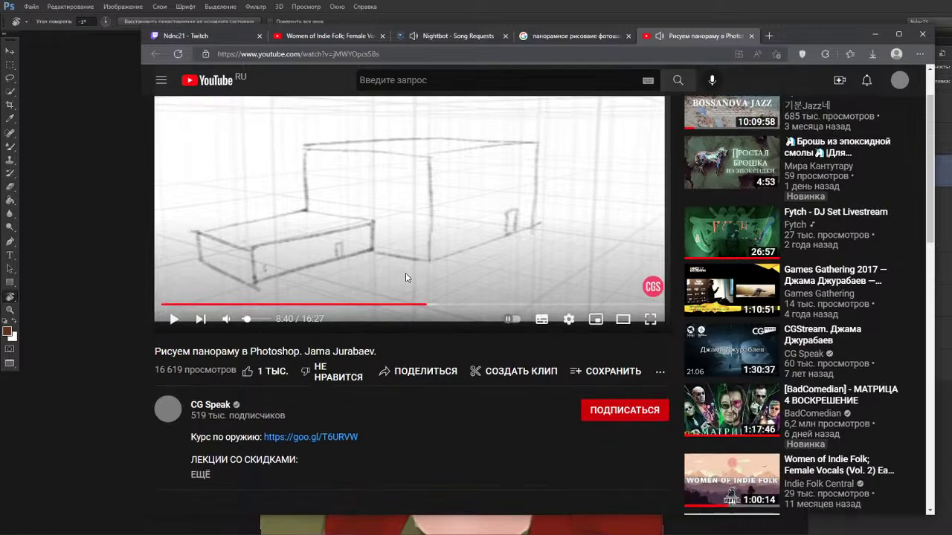
{"action": "scroll", "coordinate": [405, 277], "scroll_direction": "up", "scroll_amount": 4}
{"action": "left_click", "coordinate": [465, 250]}
{"action": "left_click", "coordinate": [452, 371]}
{"action": "left_click", "coordinate": [497, 372]}
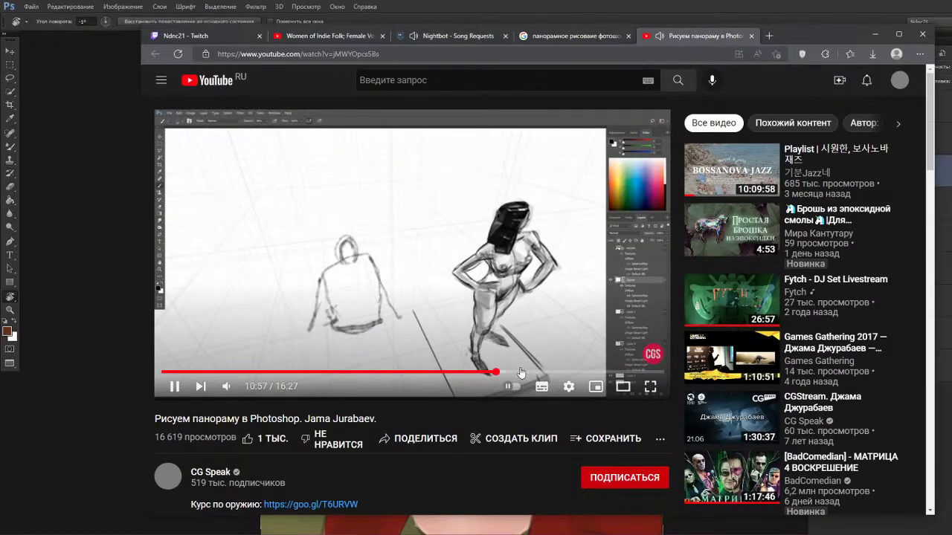
{"action": "left_click", "coordinate": [519, 372]}
{"action": "left_click", "coordinate": [515, 371]}
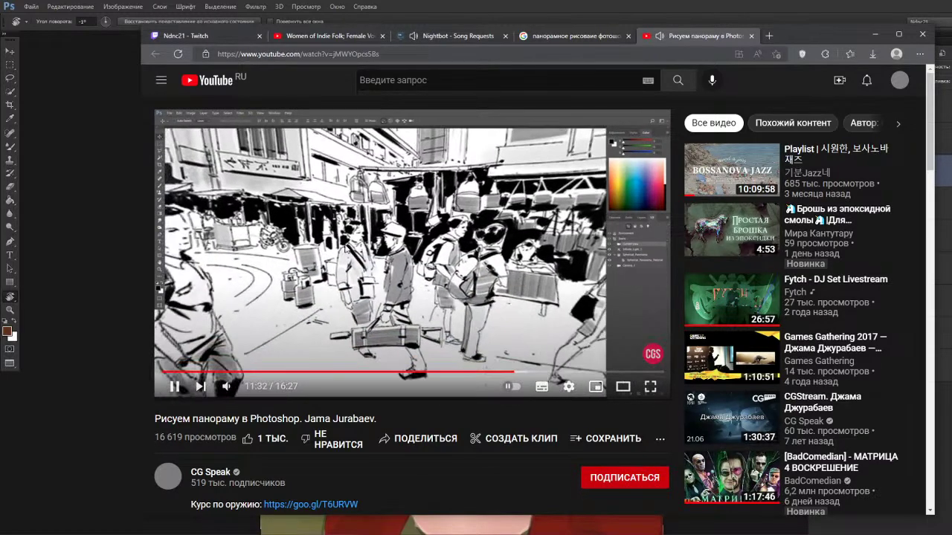
Examine the panning market scene in the video by pausing and resuming playback between 11:33 and 11:39.
{"action": "left_click", "coordinate": [397, 301]}
{"action": "left_click", "coordinate": [347, 283]}
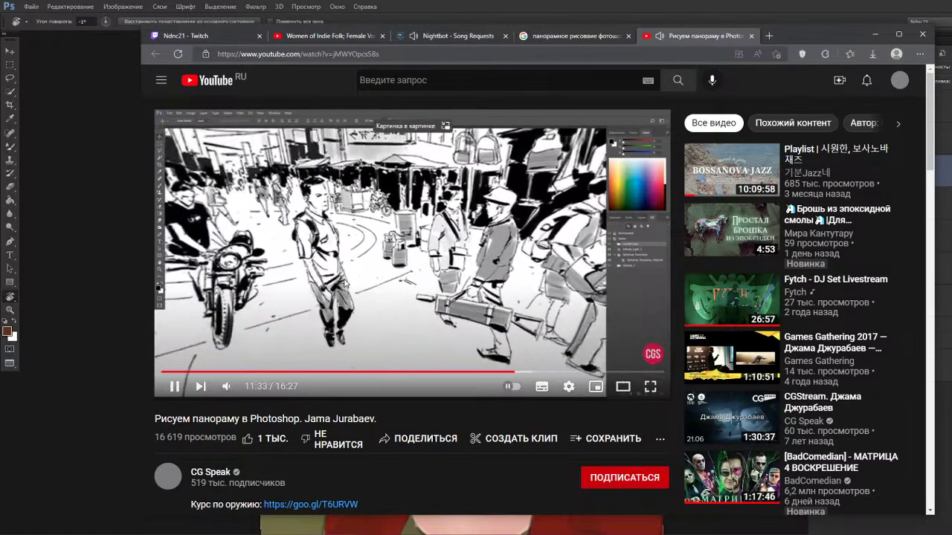
{"action": "left_click", "coordinate": [368, 277]}
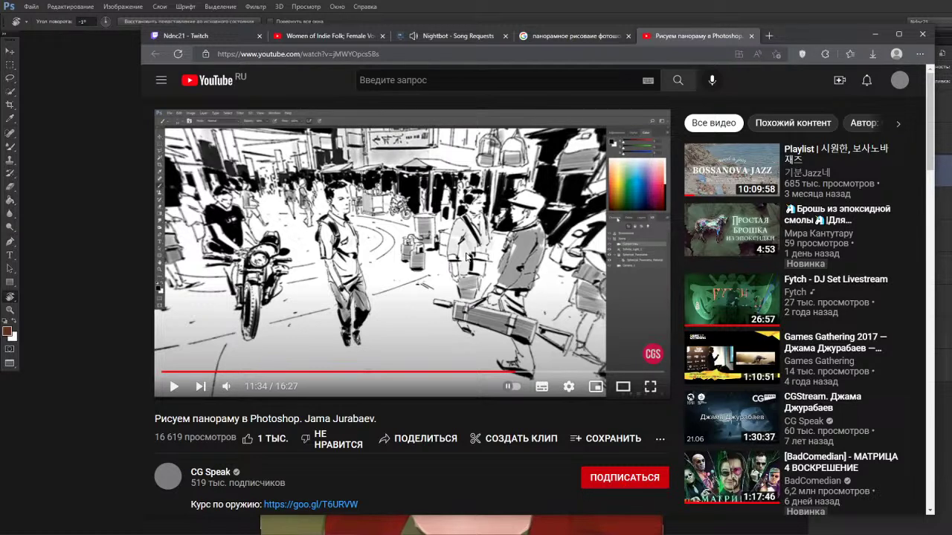
{"action": "left_click", "coordinate": [438, 265]}
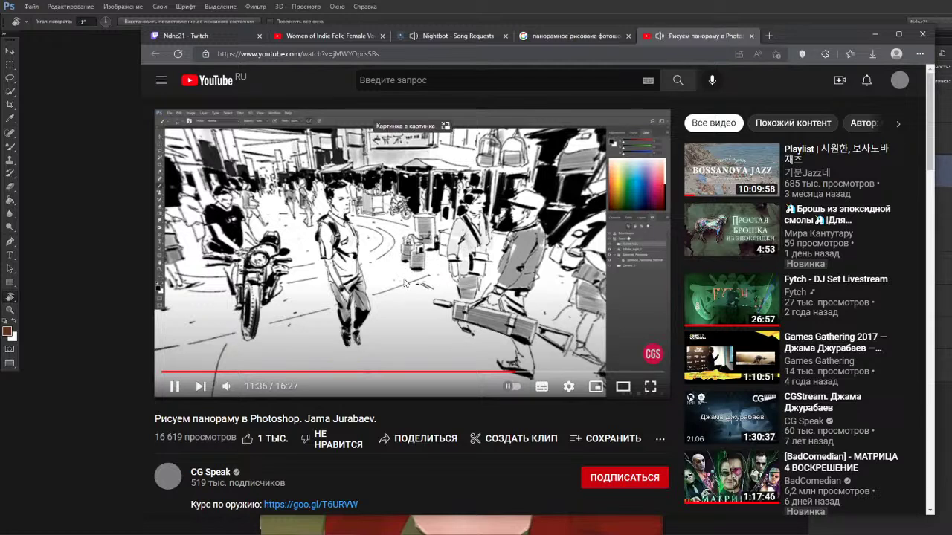
{"action": "left_click", "coordinate": [414, 264]}
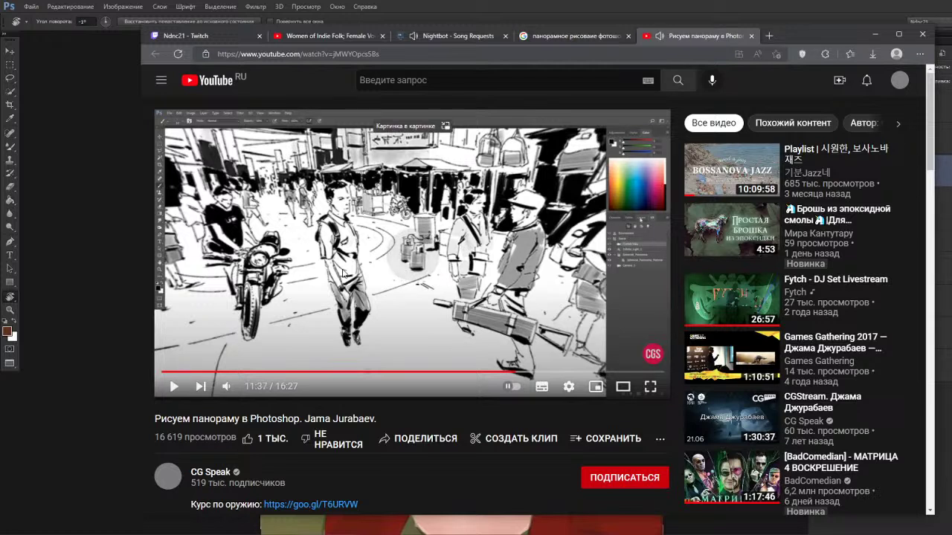
{"action": "left_click", "coordinate": [414, 266]}
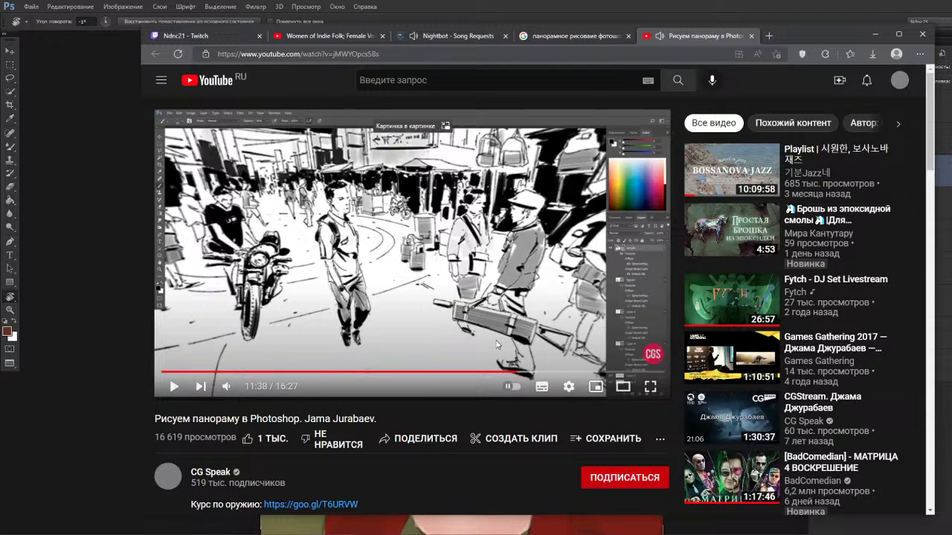
{"action": "left_click", "coordinate": [543, 327]}
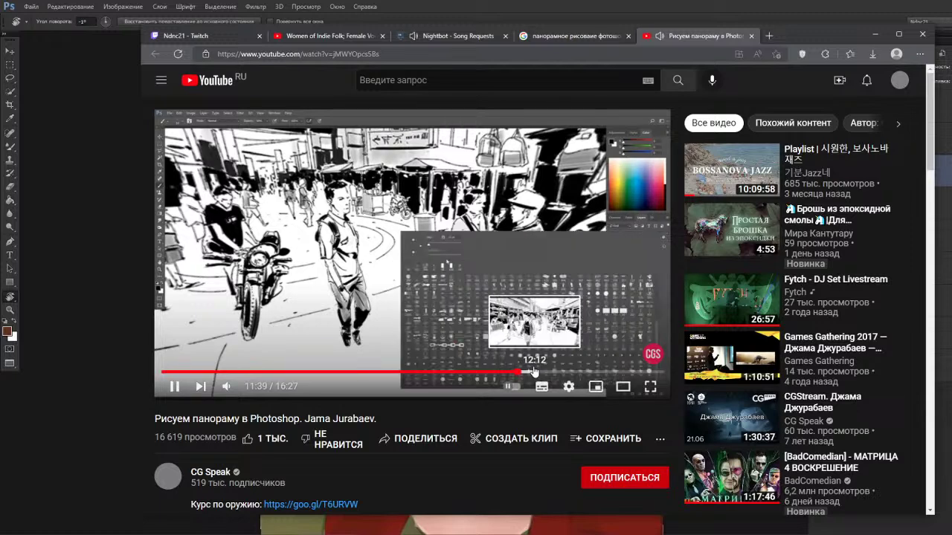
Skim the rest of the panorama video up to 15:17 and move the browser window off the Photoshop canvas.
{"action": "left_click", "coordinate": [532, 371]}
{"action": "left_click", "coordinate": [562, 371]}
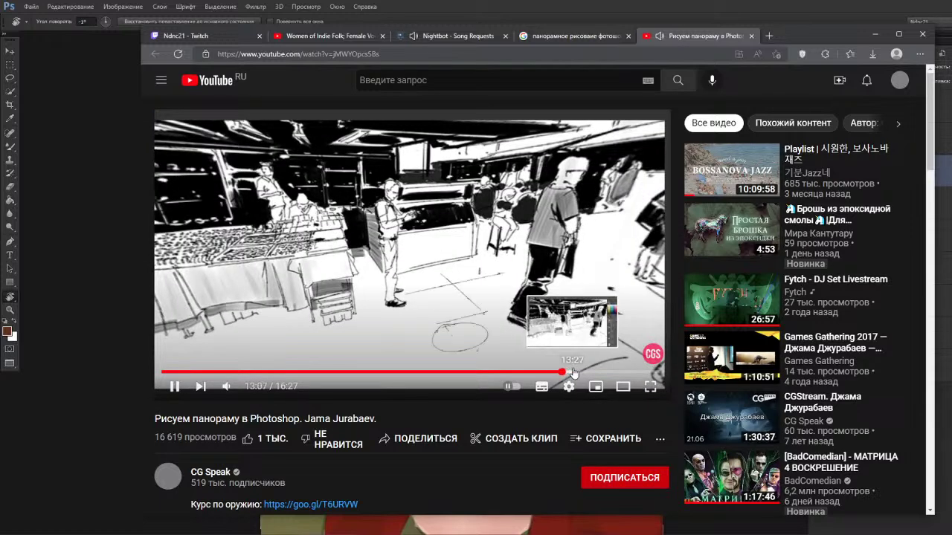
{"action": "left_click", "coordinate": [579, 372]}
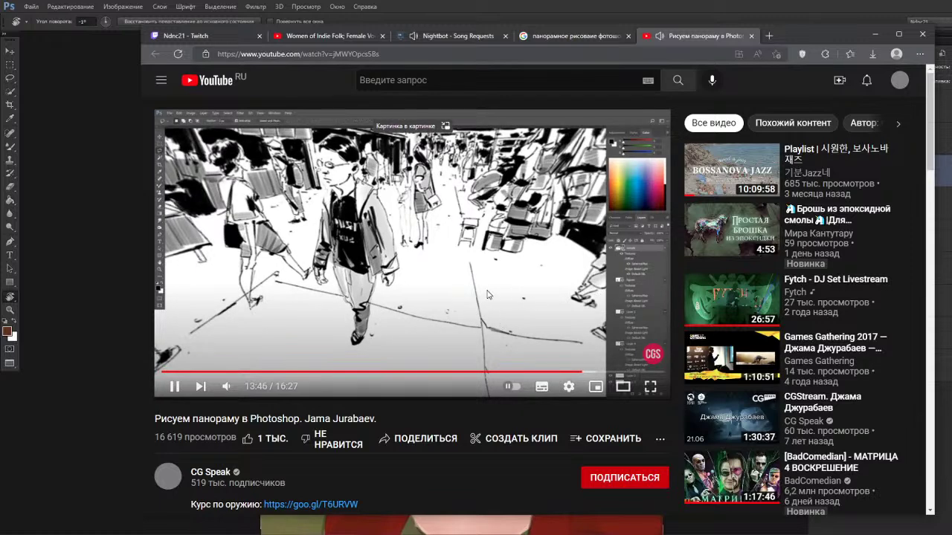
{"action": "left_click_drag", "start_coordinate": [586, 374], "coordinate": [603, 373]}
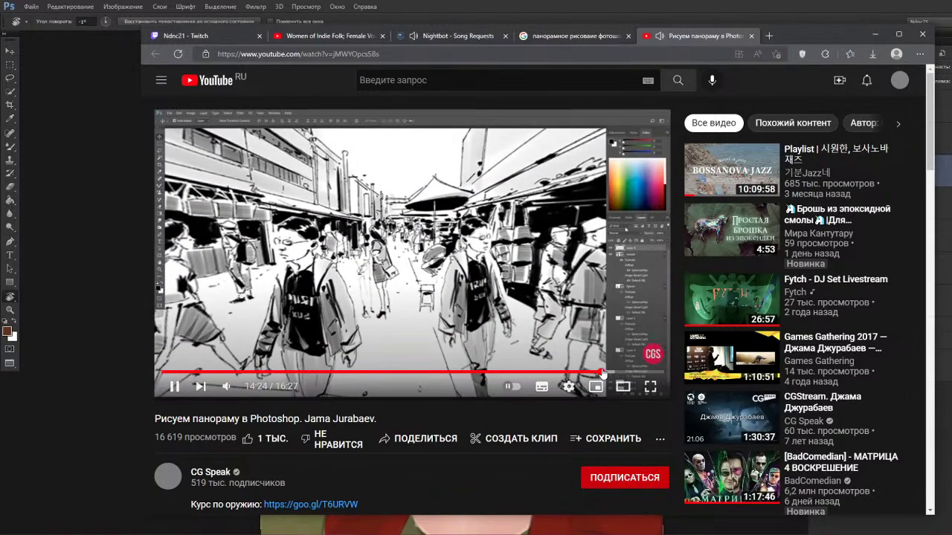
{"action": "left_click", "coordinate": [621, 374]}
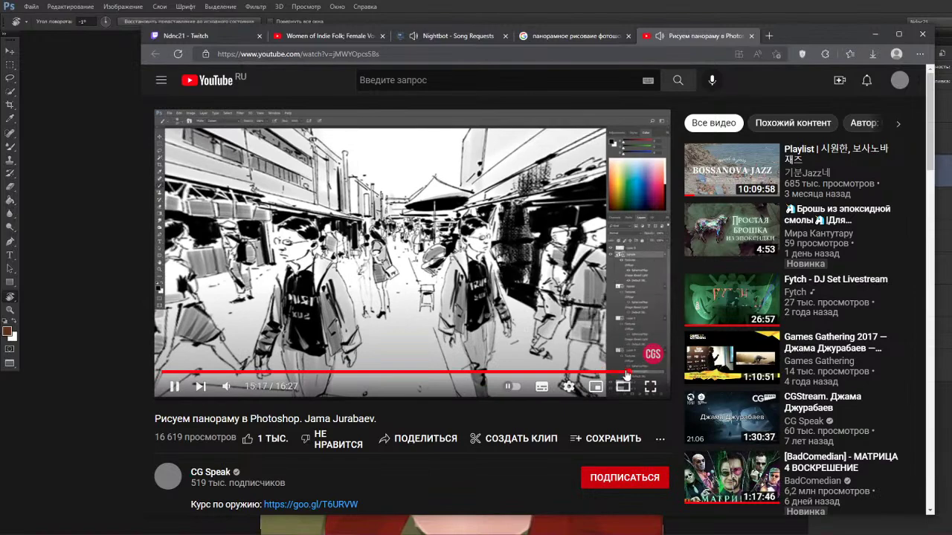
{"action": "left_click", "coordinate": [628, 373]}
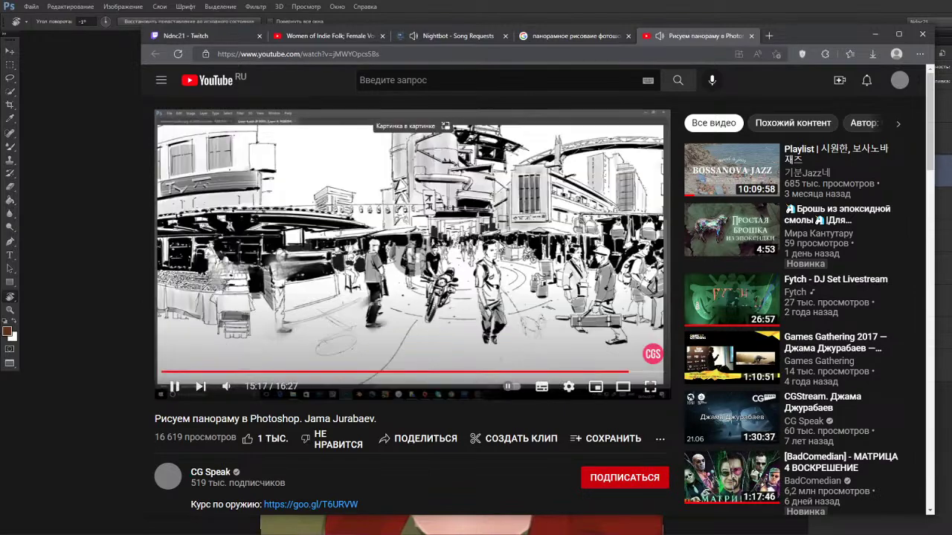
{"action": "left_click_drag", "start_coordinate": [815, 44], "coordinate": [0, 108]}
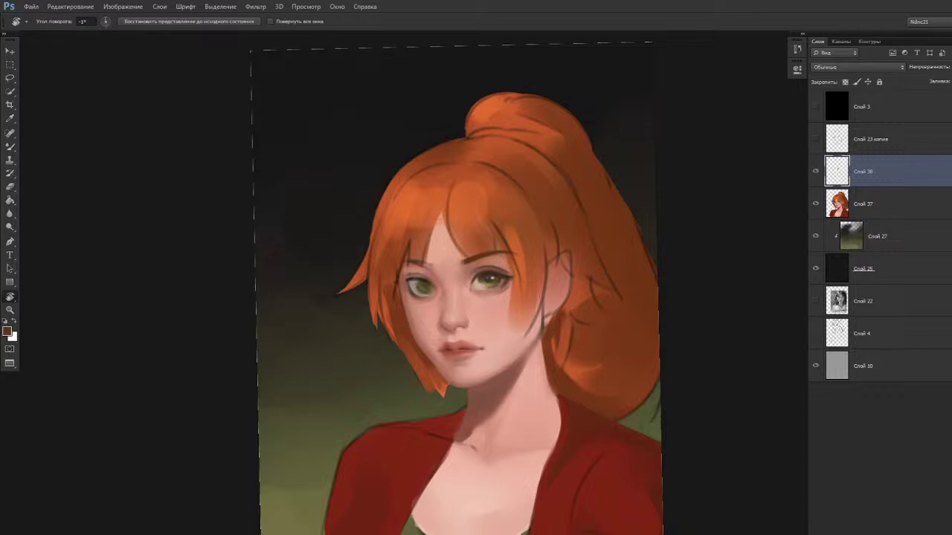
Sample the skin tone below the eye nearer the ear and refine its lower lid with a 15 px brush.
{"action": "scroll", "coordinate": [487, 279], "scroll_direction": "up", "scroll_amount": 6}
{"action": "scroll", "coordinate": [483, 273], "scroll_direction": "down", "scroll_amount": 3}
{"action": "scroll", "coordinate": [510, 278], "scroll_direction": "up", "scroll_amount": 2}
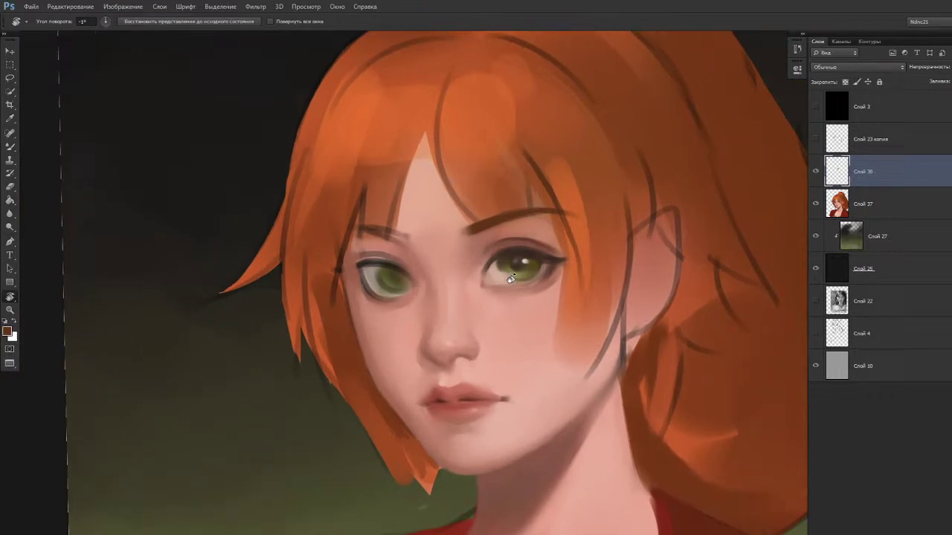
{"action": "left_click_drag", "start_coordinate": [457, 321], "coordinate": [487, 299]}
{"action": "key", "text": "b"}
{"action": "left_click", "coordinate": [525, 265], "text": "alt"}
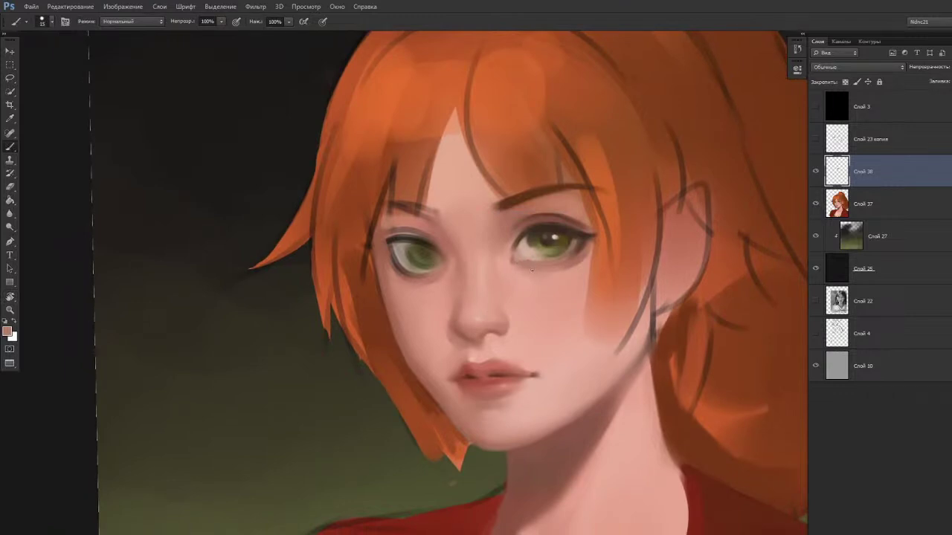
{"action": "key", "text": "shift+b"}
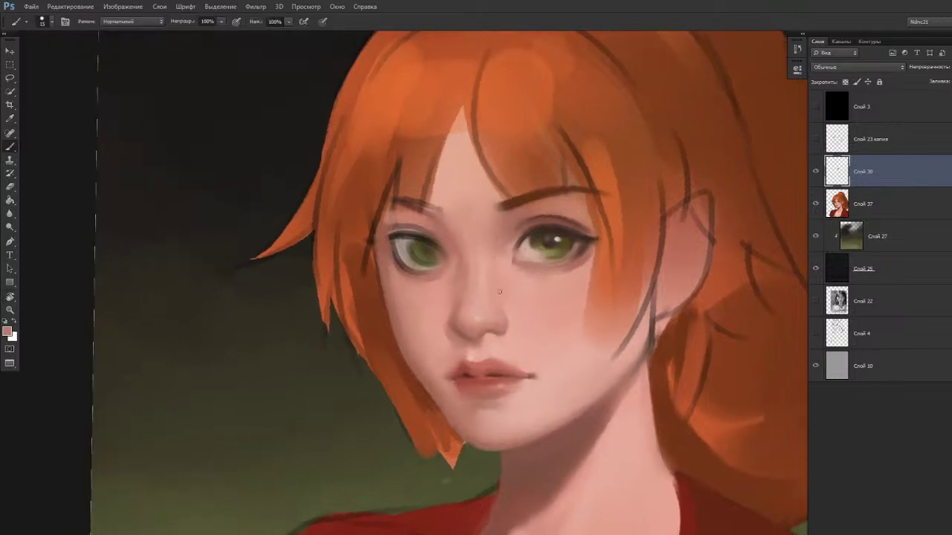
Sample the tone at the inner corner of the eye nearer the ear and set a darker reddish brown as foreground color.
{"action": "left_click", "coordinate": [525, 252], "text": "alt"}
{"action": "key", "text": "n"}
{"action": "left_click", "coordinate": [580, 145]}
{"action": "left_click", "coordinate": [587, 154]}
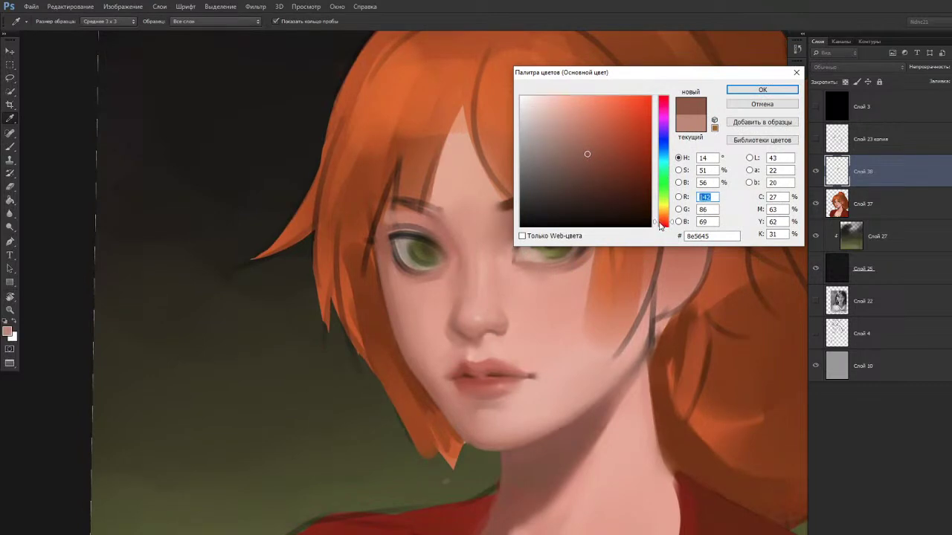
{"action": "left_click", "coordinate": [762, 90]}
{"action": "key", "text": "r"}
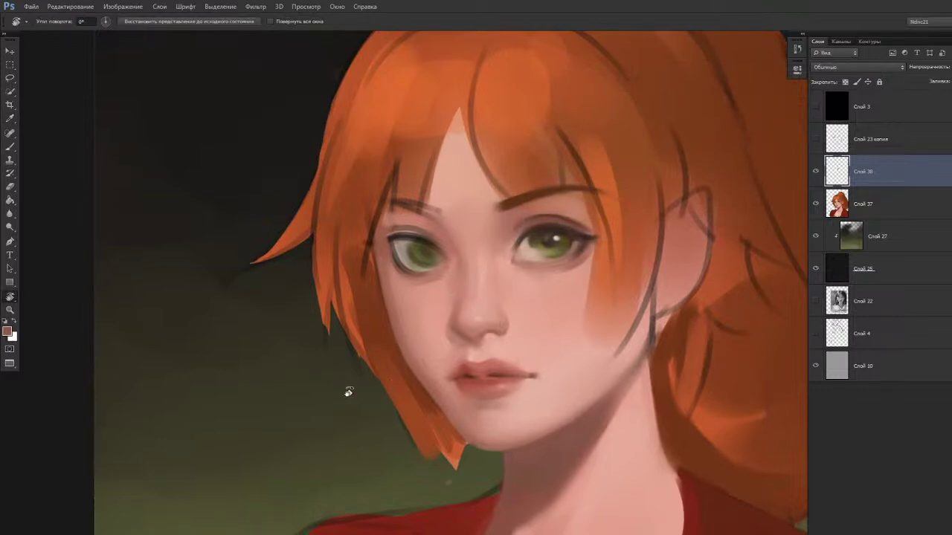
{"action": "key", "text": "b"}
{"action": "mouse_move", "coordinate": [269, 451]}
{"action": "left_mouse_down"}
{"action": "mouse_move", "coordinate": [273, 402]}
{"action": "mouse_move", "coordinate": [268, 456]}
{"action": "left_mouse_up"}
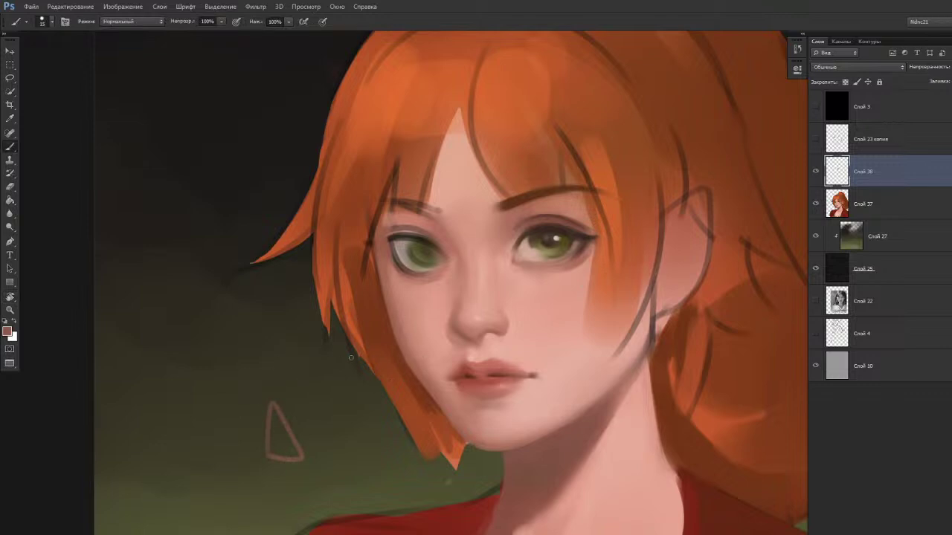
{"action": "key", "text": "ctrl+z"}
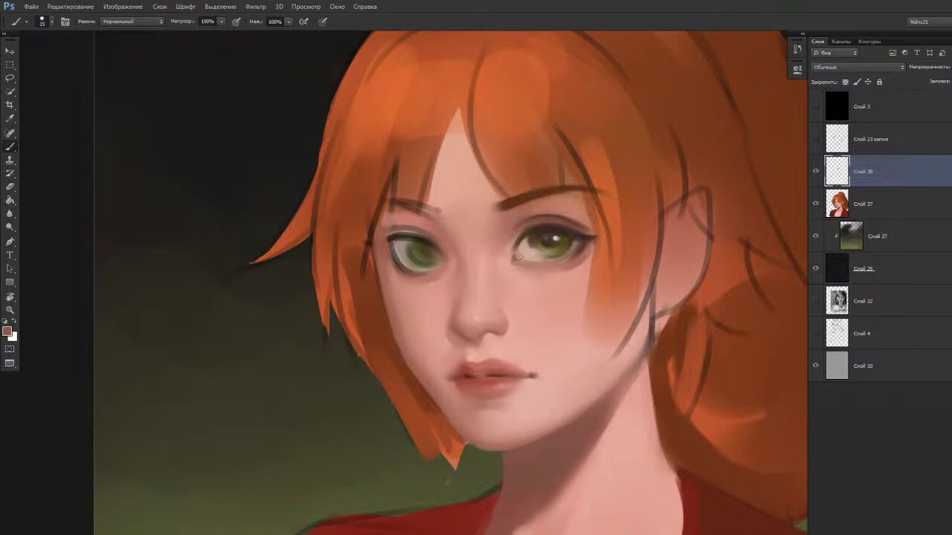
Soften the inner corner of the eye nearer the ear with a 45 px Mixer Brush.
{"action": "key", "text": "shift+b"}
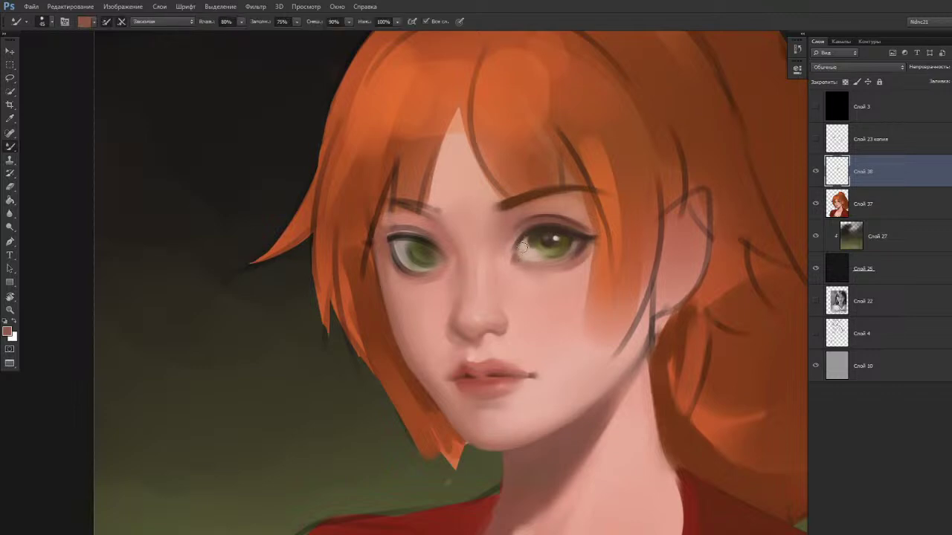
{"action": "key", "text": "r"}
{"action": "left_click_drag", "start_coordinate": [504, 288], "coordinate": [487, 338]}
{"action": "key", "text": "Escape"}
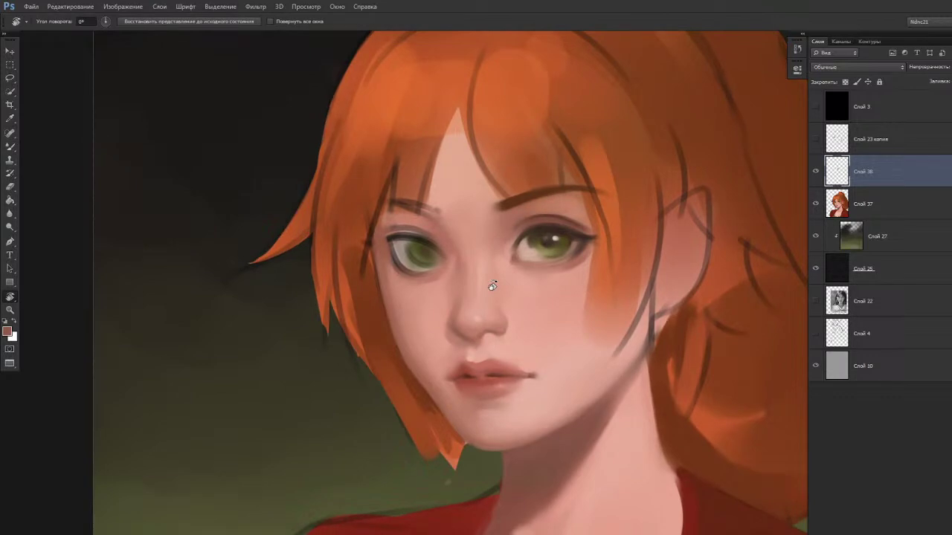
Darken the far eye's upper lash line with a 15 px brush, using dark lash tones sampled from the other eye.
{"action": "scroll", "coordinate": [506, 285], "scroll_direction": "down", "scroll_amount": 3}
{"action": "scroll", "coordinate": [444, 299], "scroll_direction": "up", "scroll_amount": 4}
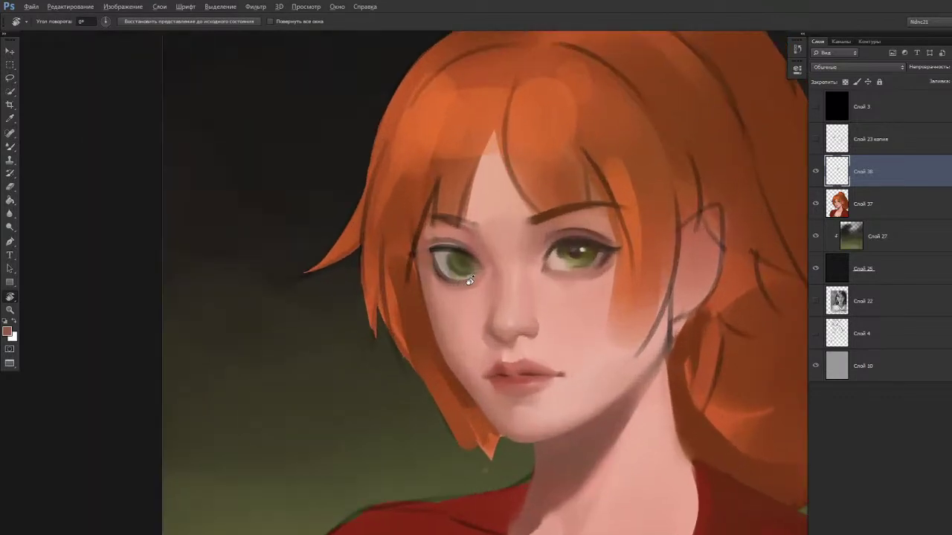
{"action": "key", "text": "b"}
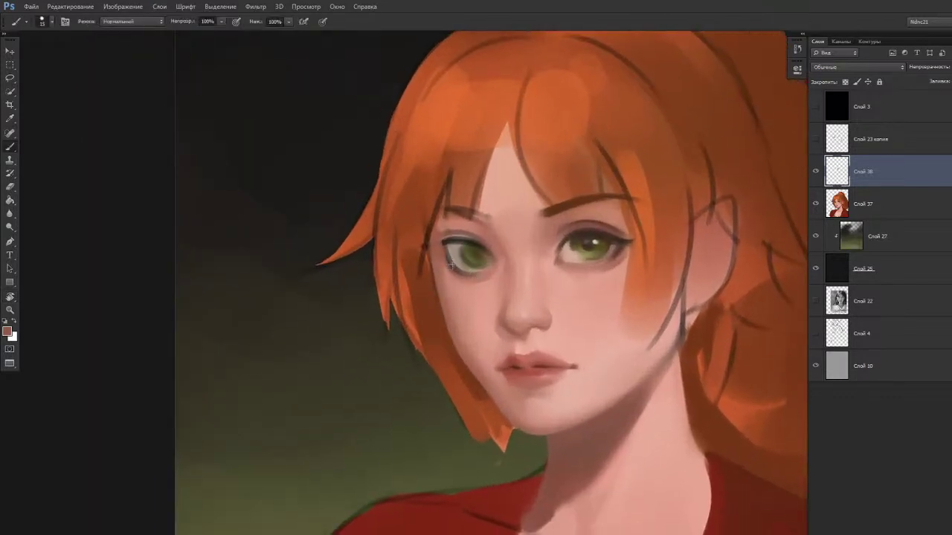
{"action": "left_click", "coordinate": [588, 230], "text": "alt"}
{"action": "left_click", "coordinate": [578, 236], "text": "alt"}
{"action": "left_click_drag", "start_coordinate": [455, 244], "coordinate": [436, 246]}
{"action": "left_click_drag", "start_coordinate": [470, 239], "coordinate": [440, 243]}
Resample the dark lash tones and strengthen the far eye's outline and outer corner with a 20 px brush.
{"action": "left_click", "coordinate": [465, 247], "text": "alt"}
{"action": "left_click", "coordinate": [577, 233], "text": "alt"}
{"action": "left_click_drag", "start_coordinate": [460, 313], "coordinate": [456, 314]}
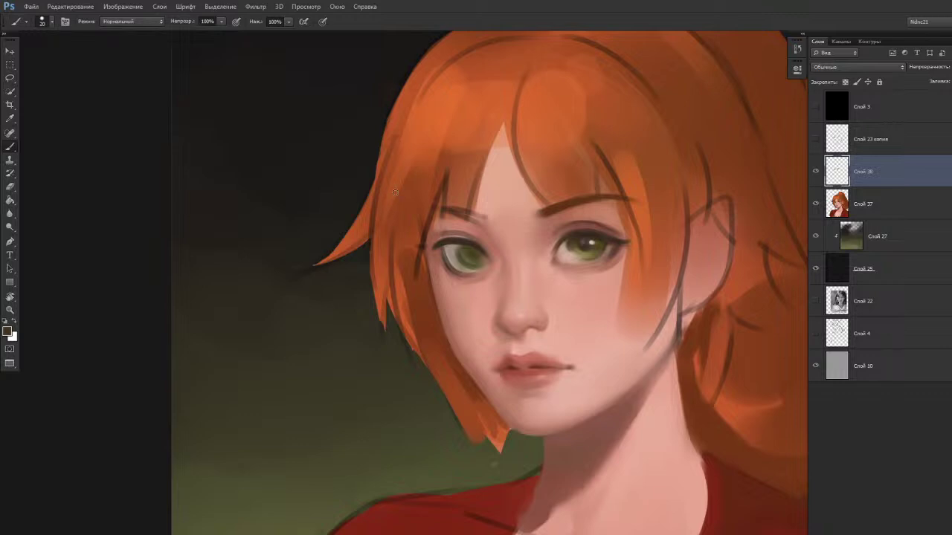
{"action": "key", "text": "r"}
{"action": "left_click_drag", "start_coordinate": [403, 321], "coordinate": [406, 348]}
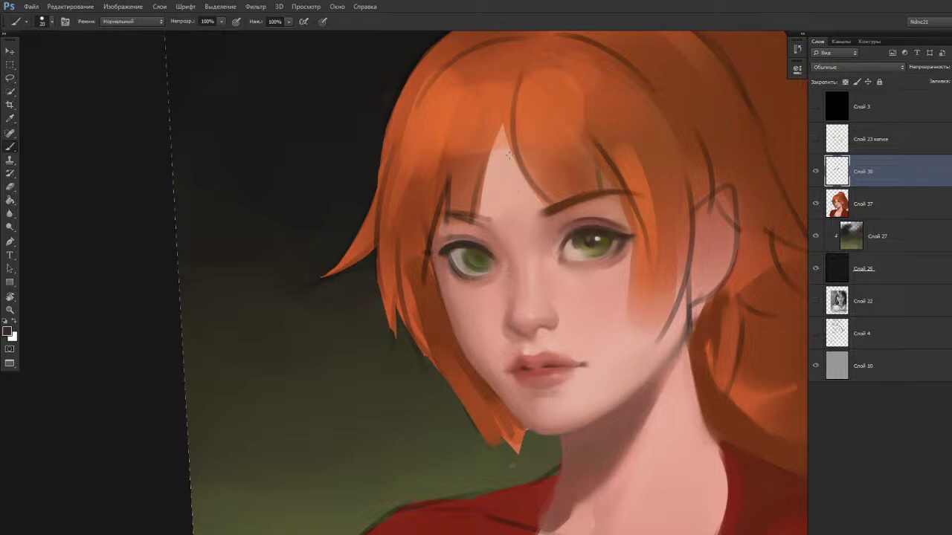
Touch up the inside of the far eye with tones sampled from that eye, using a 20 px brush.
{"action": "mouse_move", "coordinate": [388, 261]}
{"action": "left_mouse_down"}
{"action": "mouse_move", "coordinate": [397, 268]}
{"action": "mouse_move", "coordinate": [383, 264]}
{"action": "left_mouse_up"}
{"action": "left_click", "coordinate": [458, 252], "text": "alt"}
{"action": "mouse_move", "coordinate": [459, 253]}
{"action": "left_mouse_down"}
{"action": "mouse_move", "coordinate": [462, 261]}
{"action": "mouse_move", "coordinate": [461, 251]}
{"action": "left_mouse_up"}
{"action": "left_click", "coordinate": [455, 254], "text": "alt"}
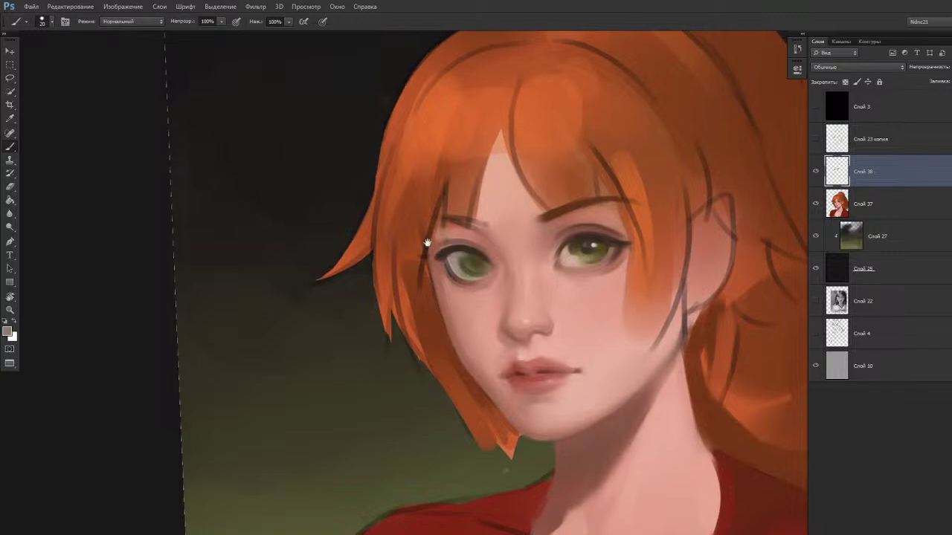
Shade the far eye's upper lid and outer corner with reddish brown sampled from the other eye's lid, using a 10 px brush.
{"action": "left_click", "coordinate": [433, 258], "text": "alt"}
{"action": "left_click", "coordinate": [602, 226], "text": "alt"}
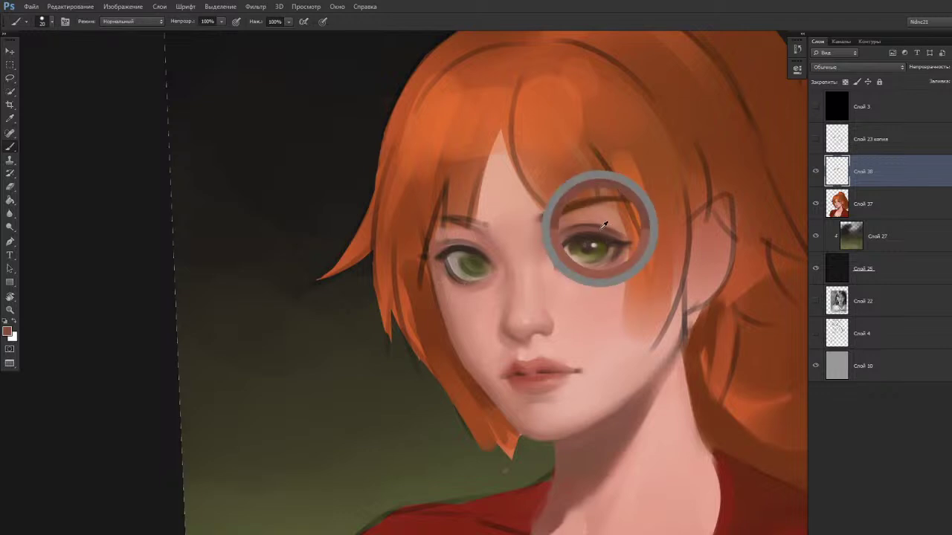
{"action": "left_click", "coordinate": [443, 240], "text": "alt"}
{"action": "left_click", "coordinate": [439, 240], "text": "alt"}
{"action": "mouse_move", "coordinate": [444, 244]}
{"action": "left_mouse_down"}
{"action": "mouse_move", "coordinate": [452, 249]}
{"action": "mouse_move", "coordinate": [443, 247]}
{"action": "left_mouse_up"}
{"action": "left_click", "coordinate": [442, 250], "text": "alt"}
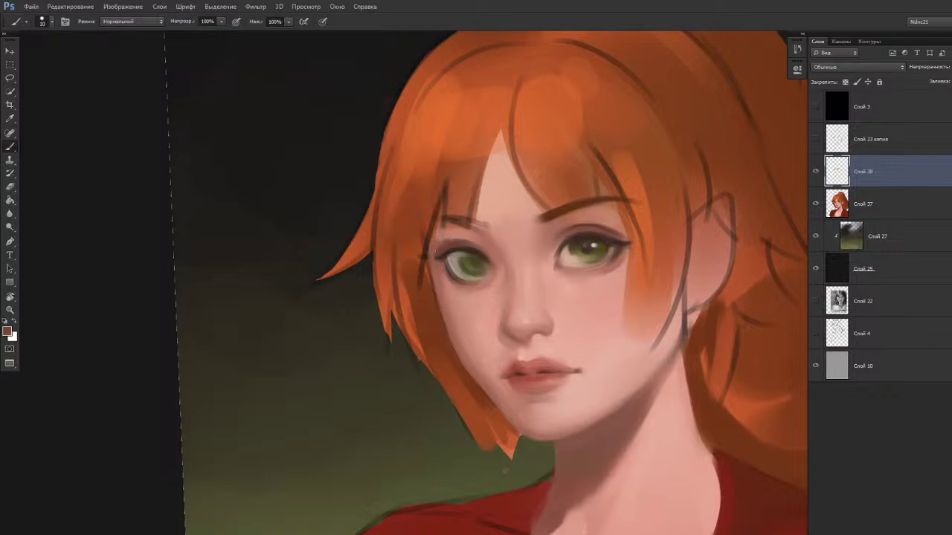
Refine the skin around the far eye's upper lid and inner corner with sampled skin tones, using a 20 px brush.
{"action": "key", "text": "bracketright"}
{"action": "key", "text": "bracketright"}
{"action": "key", "text": "bracketright"}
{"action": "key", "text": "bracketright"}
{"action": "mouse_move", "coordinate": [445, 284]}
{"action": "left_mouse_down"}
{"action": "mouse_move", "coordinate": [397, 318]}
{"action": "mouse_move", "coordinate": [408, 318]}
{"action": "left_mouse_up"}
{"action": "key", "text": "r"}
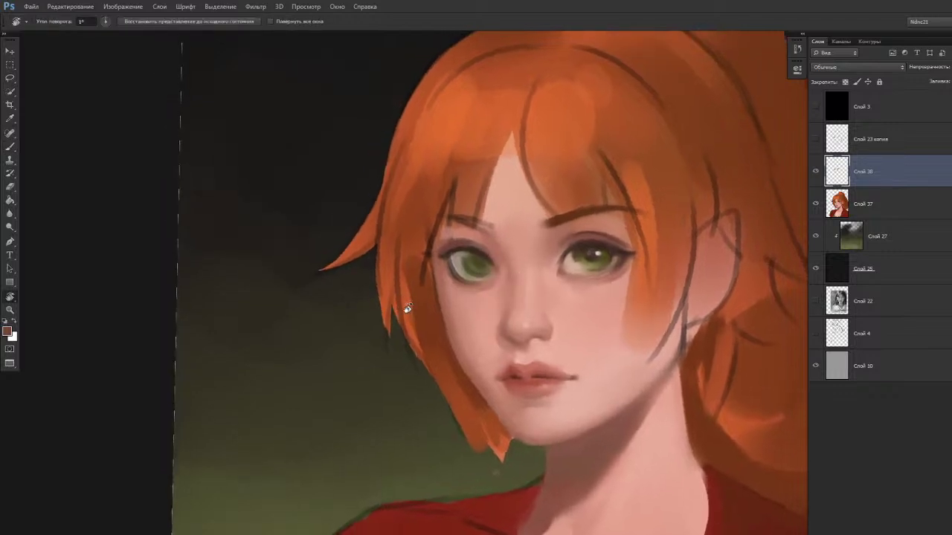
{"action": "left_click", "coordinate": [476, 238], "text": "alt"}
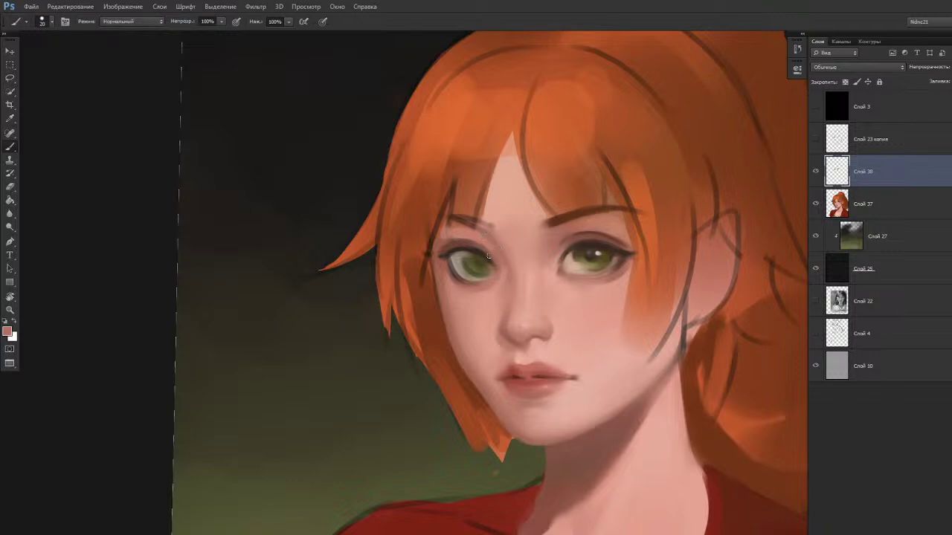
{"action": "left_click", "coordinate": [506, 255], "text": "alt"}
{"action": "left_click", "coordinate": [447, 245], "text": "alt"}
{"action": "left_click", "coordinate": [511, 313], "text": "alt"}
Set the foreground color to #9c5c4b, deepen the shadow between the far eye and nose, and blend it with a 50 px Mixer Brush.
{"action": "key", "text": "n"}
{"action": "left_click", "coordinate": [588, 146]}
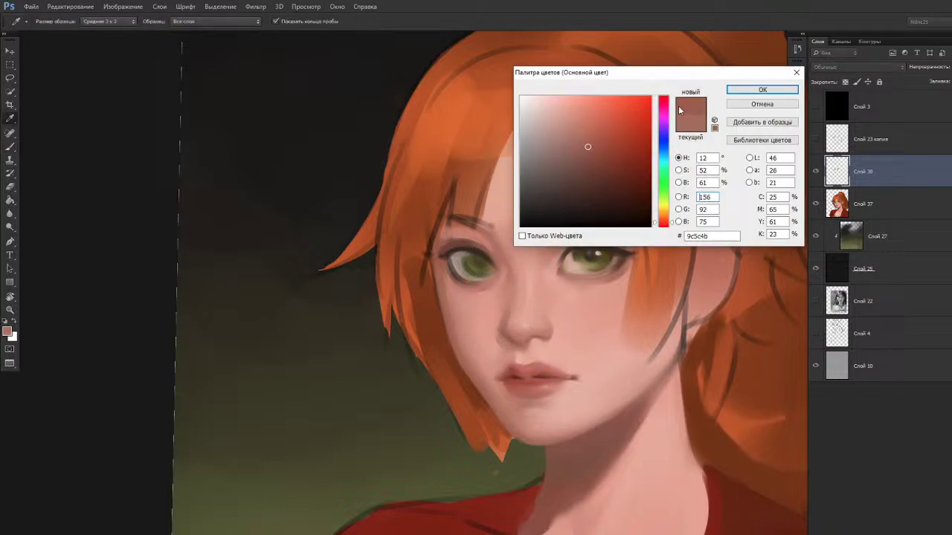
{"action": "left_click", "coordinate": [734, 93]}
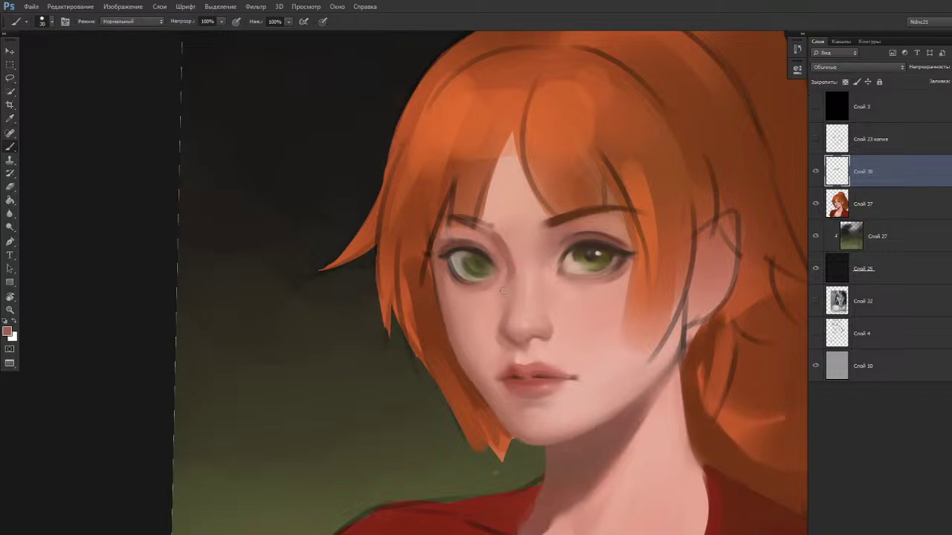
{"action": "key", "text": "shift+b"}
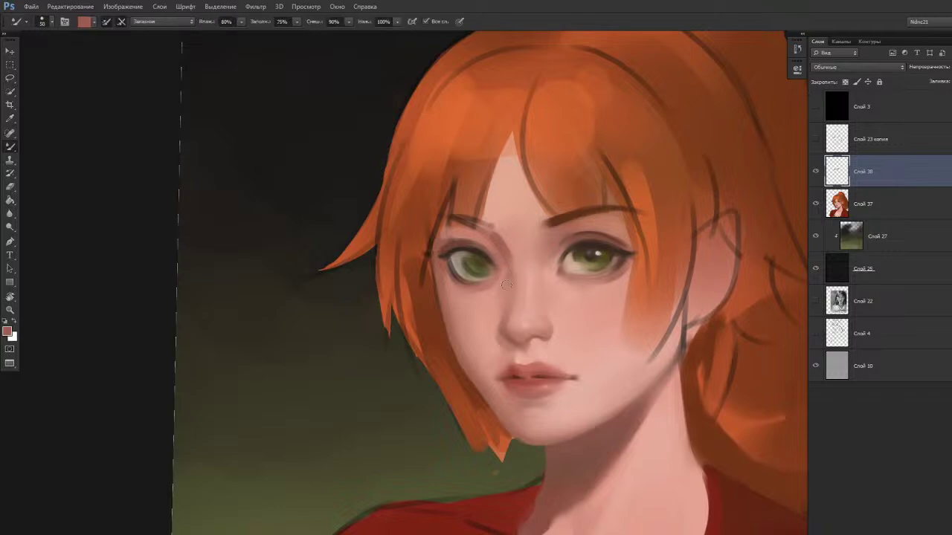
{"action": "key", "text": "]"}
{"action": "key", "text": "shift+b"}
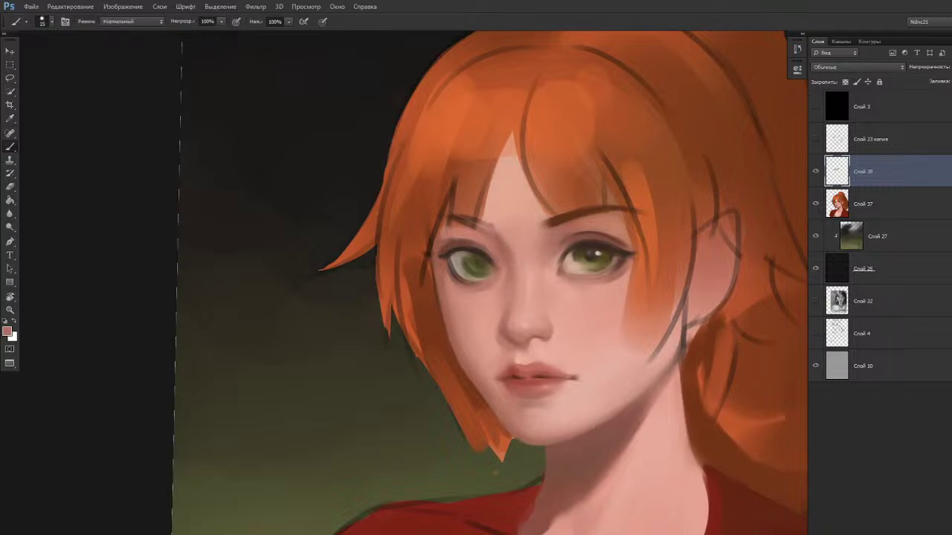
Refine the inner half of the far eye's upper lid with a 15 px brush, using lid tones sampled from both eyes.
{"action": "left_click", "coordinate": [479, 247], "text": "alt"}
{"action": "left_click_drag", "start_coordinate": [487, 246], "coordinate": [474, 244]}
{"action": "left_click", "coordinate": [465, 243], "text": "alt"}
{"action": "left_click", "coordinate": [476, 253], "text": "alt"}
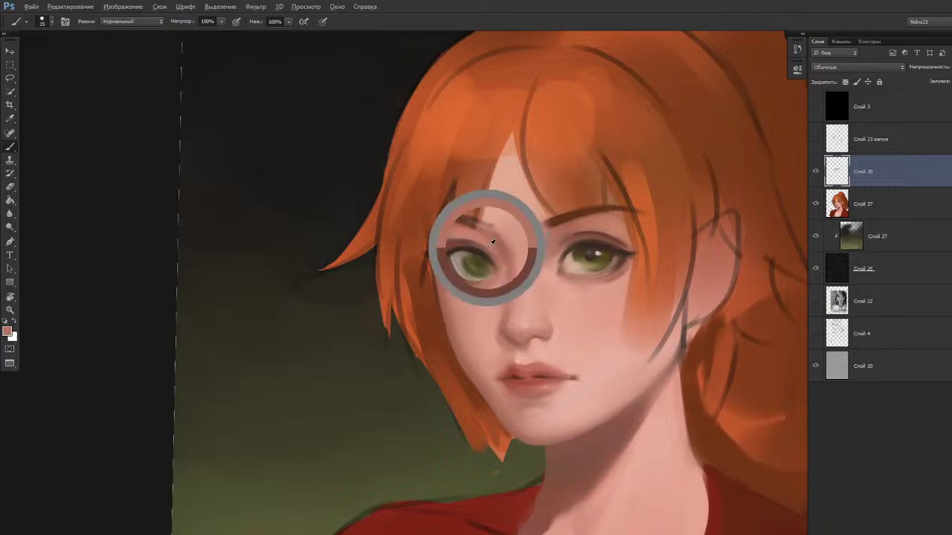
{"action": "left_click", "coordinate": [568, 243], "text": "alt"}
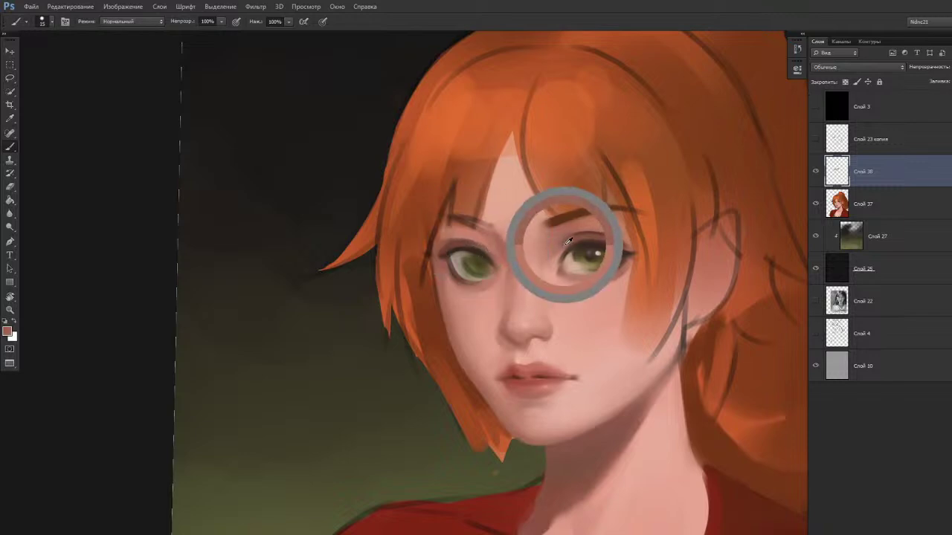
{"action": "left_click", "coordinate": [473, 242], "text": "alt"}
{"action": "left_click_drag", "start_coordinate": [475, 252], "coordinate": [482, 257]}
Darken the far eye's upper lash line and outer corner with a 15 px brush, using the dark lash tone sampled from the other eye.
{"action": "left_click", "coordinate": [477, 299], "text": "alt"}
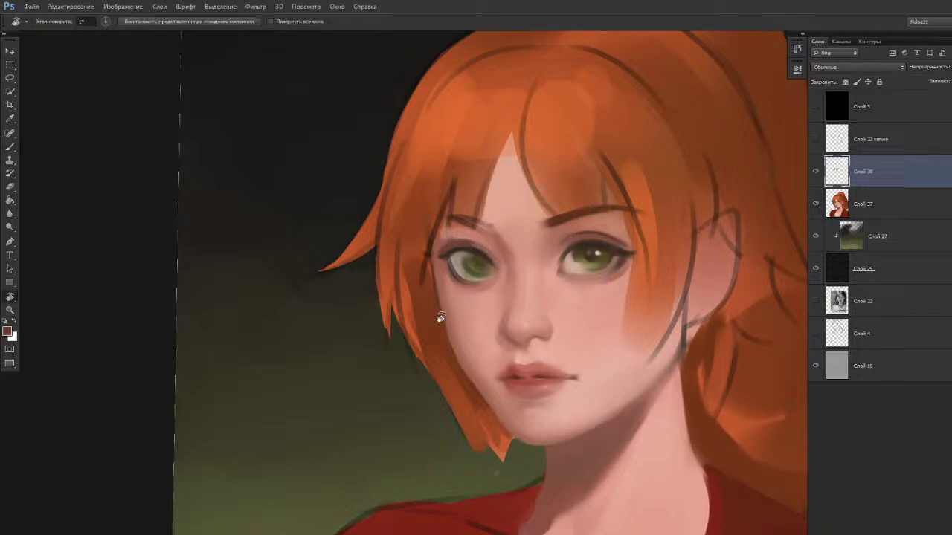
{"action": "left_click", "coordinate": [596, 239], "text": "alt"}
{"action": "left_click_drag", "start_coordinate": [446, 252], "coordinate": [469, 245]}
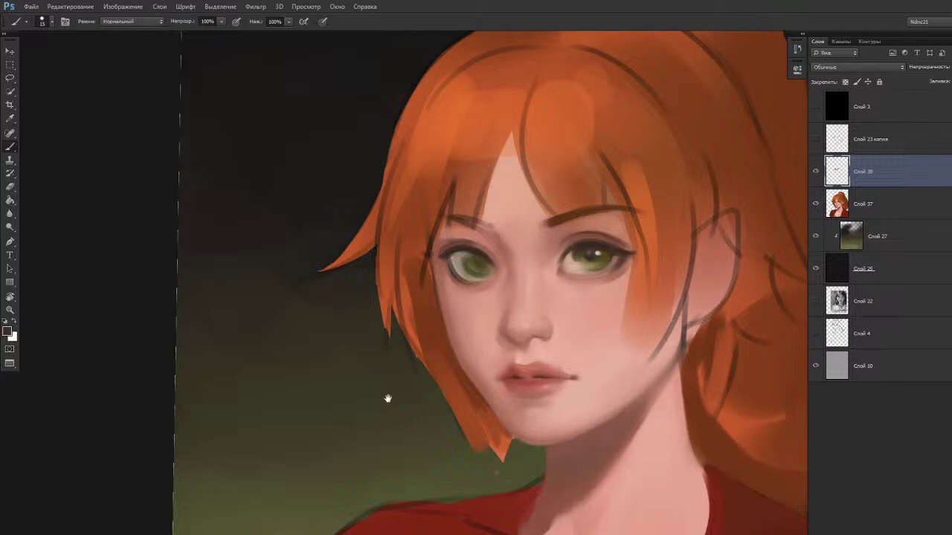
{"action": "left_click_drag", "start_coordinate": [424, 287], "coordinate": [420, 302]}
{"action": "key", "text": "r"}
{"action": "key", "text": "Escape"}
{"action": "key", "text": "b"}
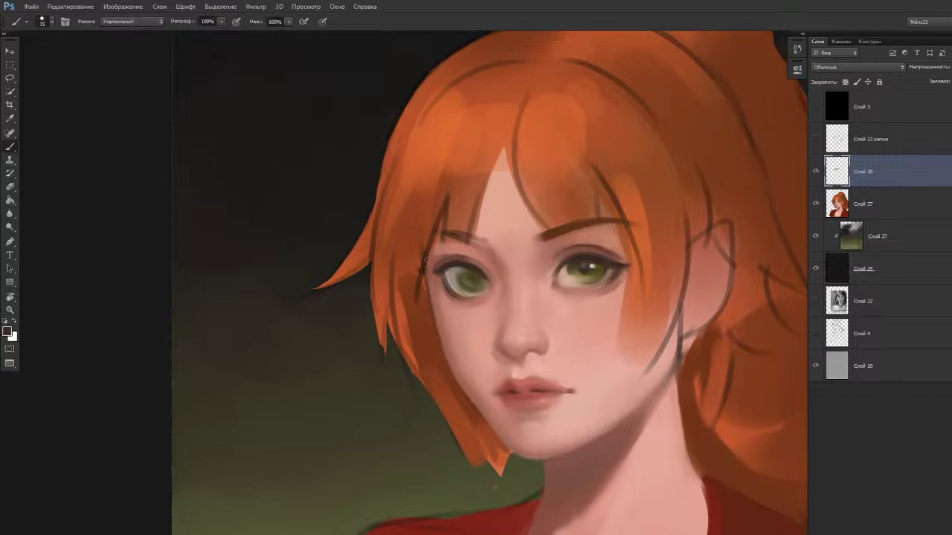
{"action": "key", "text": "shift+b"}
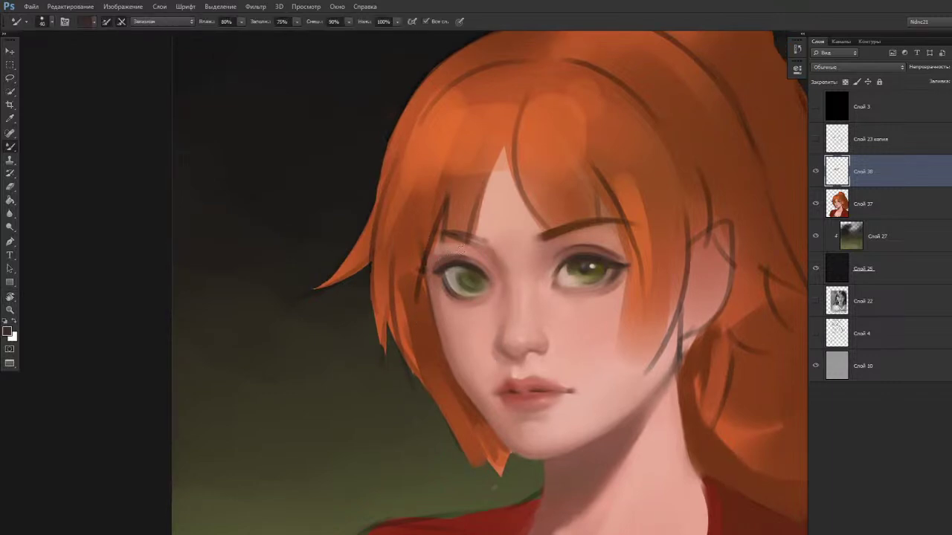
{"action": "key", "text": "shift+b"}
Add sampled reddish brown to the far eye's upper lid toward the inner corner and soften it with a 40 px Mixer Brush.
{"action": "left_click", "coordinate": [459, 257], "text": "alt"}
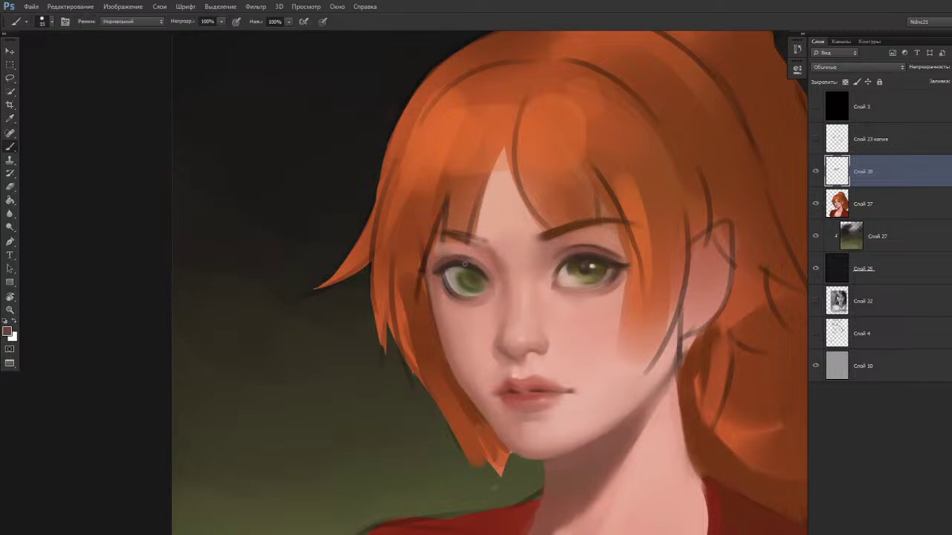
{"action": "key", "text": "r"}
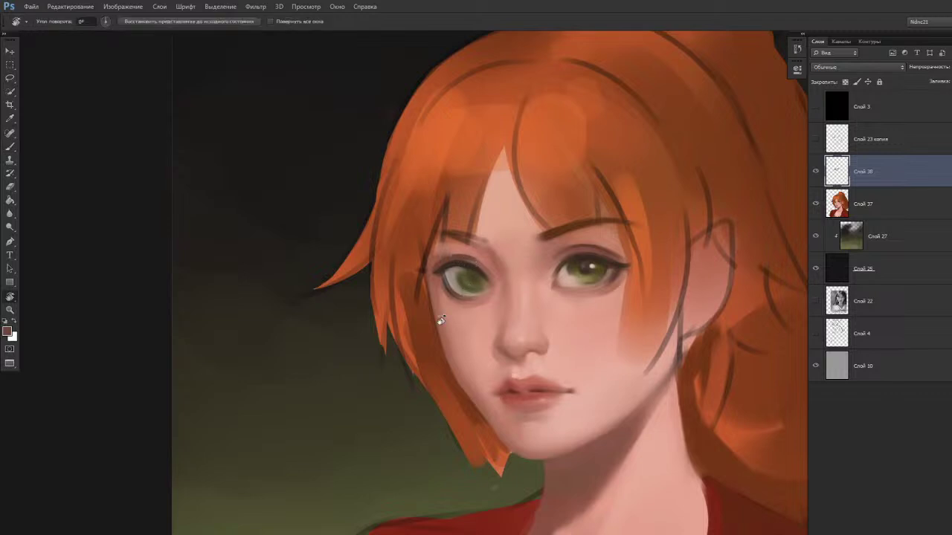
{"action": "left_click_drag", "start_coordinate": [404, 339], "coordinate": [385, 324]}
{"action": "key", "text": "b"}
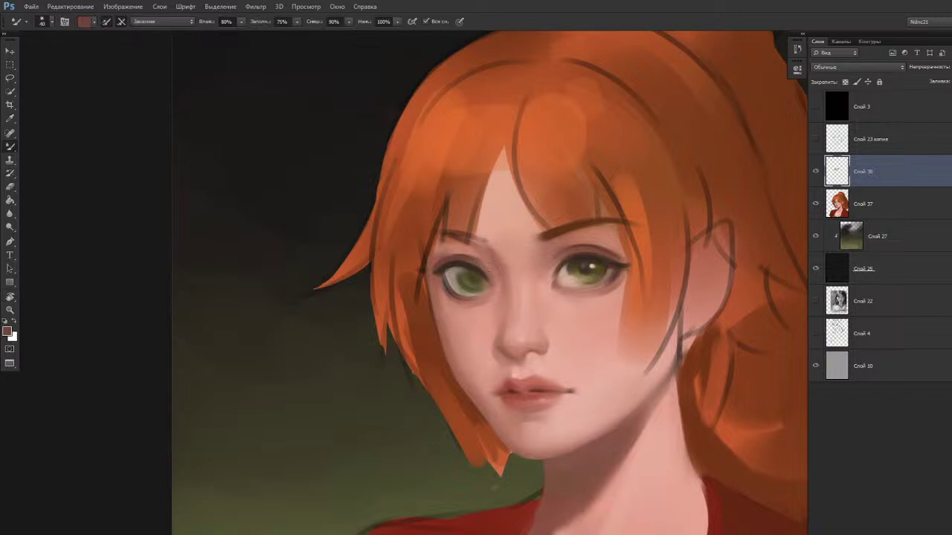
{"action": "key", "text": "b"}
Paint the far eye's inner corner with light pink tones sampled around the eyes and blend it with a 40 px Mixer Brush.
{"action": "left_click", "coordinate": [599, 248], "text": "alt"}
{"action": "left_click", "coordinate": [555, 266], "text": "alt"}
{"action": "left_click_drag", "start_coordinate": [555, 281], "coordinate": [550, 281]}
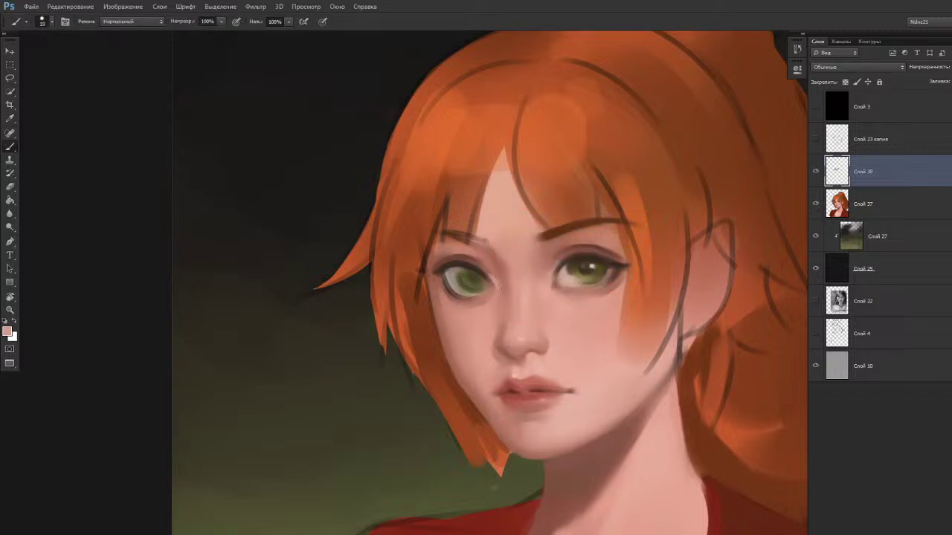
{"action": "left_click_drag", "start_coordinate": [497, 288], "coordinate": [496, 281]}
{"action": "key", "text": "ctrl+z"}
{"action": "left_click", "coordinate": [498, 296], "text": "alt"}
{"action": "left_click", "coordinate": [499, 285], "text": "alt"}
{"action": "left_click", "coordinate": [499, 290], "text": "alt"}
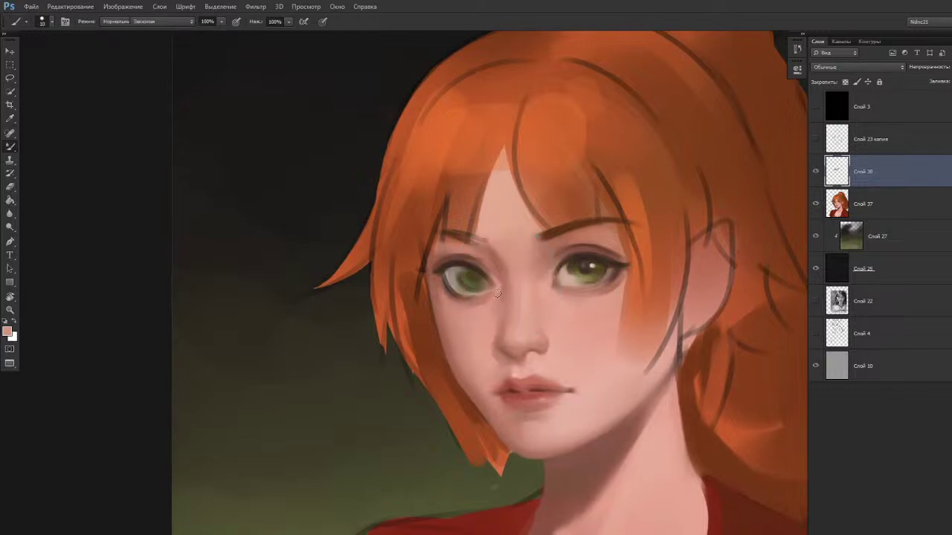
{"action": "key", "text": "shift+b"}
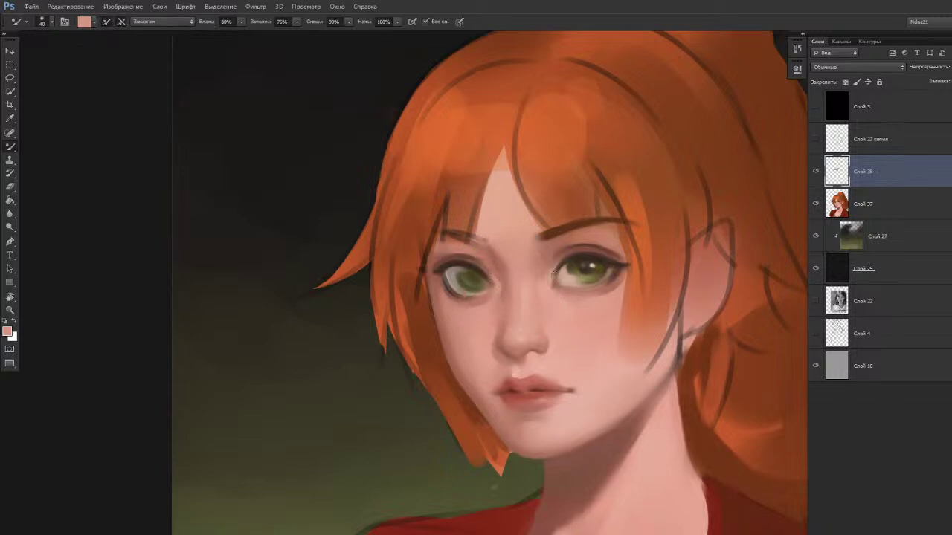
{"action": "key", "text": "shift+b"}
Rework the far eye's iris and eye white with a 10 px brush, using tones sampled from both eyes.
{"action": "left_click", "coordinate": [482, 267], "text": "alt"}
{"action": "left_click_drag", "start_coordinate": [473, 274], "coordinate": [482, 281]}
{"action": "left_click", "coordinate": [464, 264], "text": "alt"}
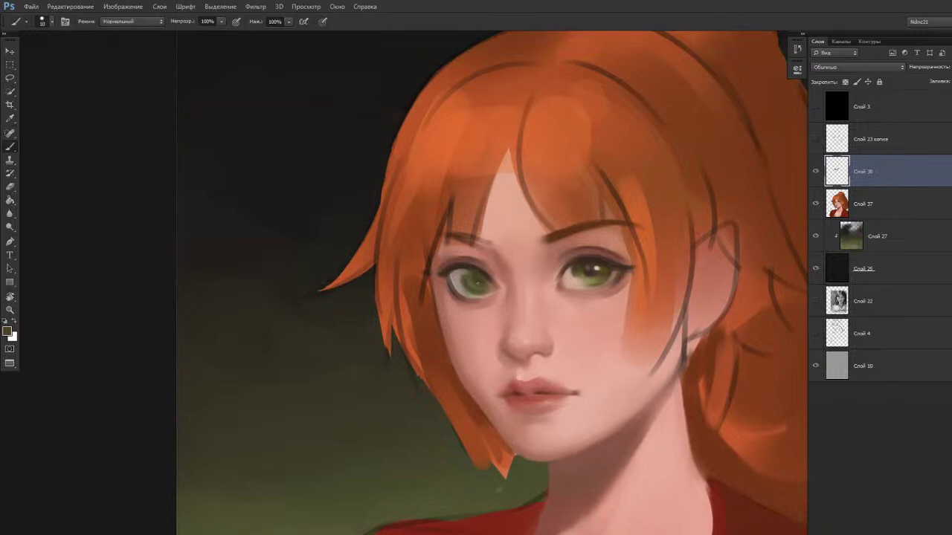
{"action": "left_click", "coordinate": [584, 265], "text": "alt"}
{"action": "left_click", "coordinate": [461, 275], "text": "alt"}
{"action": "left_click_drag", "start_coordinate": [459, 290], "coordinate": [451, 292]}
Try to strengthen the far eye's lower lash line with a tone sampled from the other eye's outer corner.
{"action": "left_click", "coordinate": [621, 276], "text": "alt"}
{"action": "left_click_drag", "start_coordinate": [447, 291], "coordinate": [462, 302]}
{"action": "key", "text": "ctrl+z"}
{"action": "key", "text": "ctrl+z"}
{"action": "left_click_drag", "start_coordinate": [448, 291], "coordinate": [465, 302]}
{"action": "key", "text": "ctrl+z"}
Rework the skin between the far eye and nose bridge with sampled tones at 15 px and blend it with a large Mixer Brush.
{"action": "key", "text": "shift+b"}
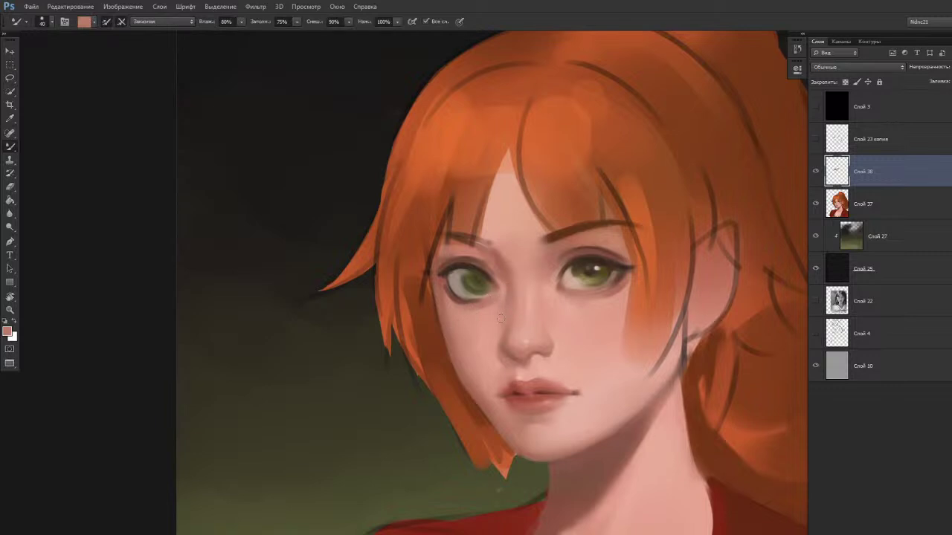
{"action": "key", "text": "shift+b"}
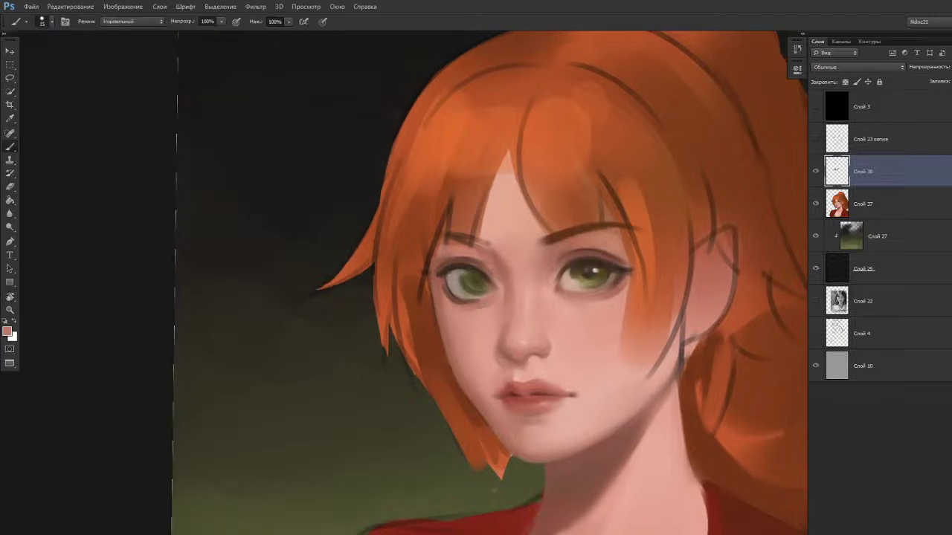
{"action": "left_click", "coordinate": [499, 285], "text": "alt"}
{"action": "left_click", "coordinate": [506, 266], "text": "alt"}
{"action": "left_click", "coordinate": [495, 268], "text": "alt"}
{"action": "key", "text": "shift+b"}
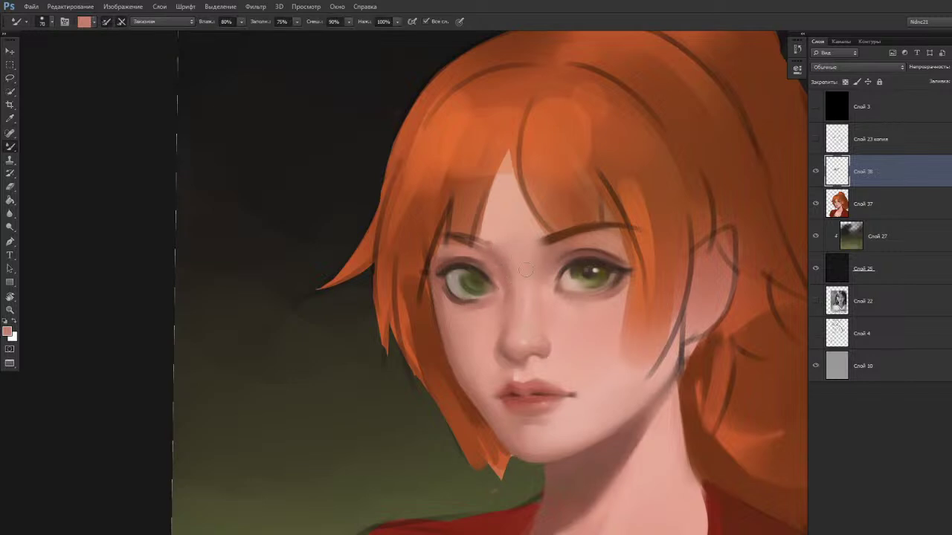
{"action": "key", "text": "bracketleft"}
{"action": "key", "text": "r"}
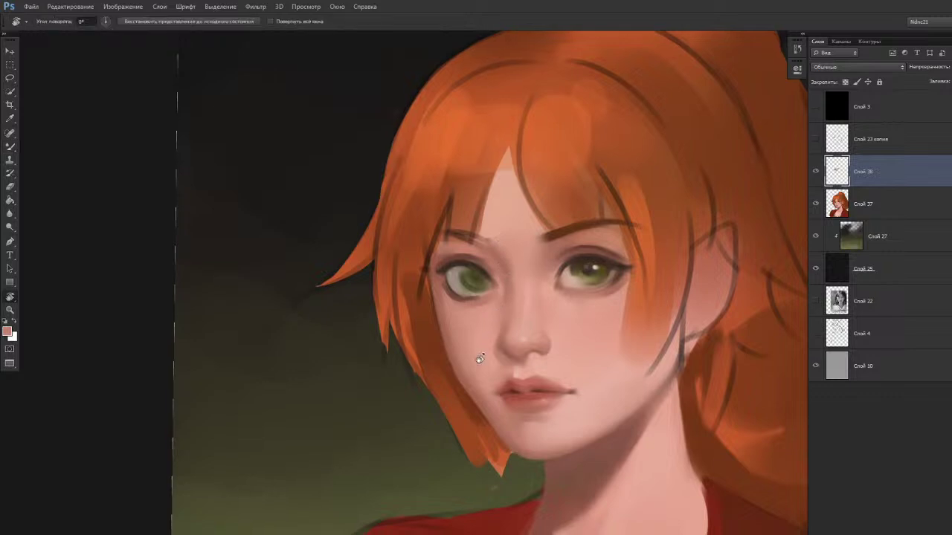
{"action": "left_click_drag", "start_coordinate": [457, 377], "coordinate": [468, 353]}
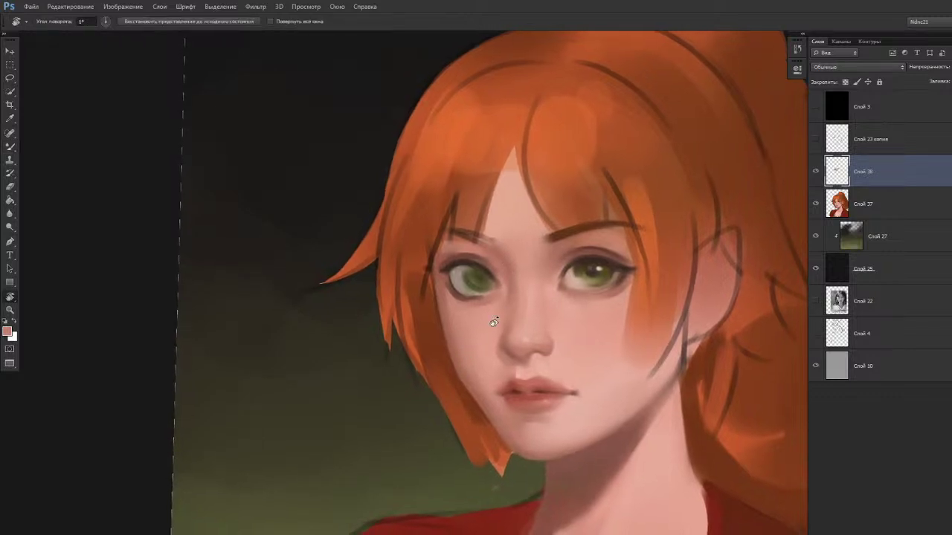
{"action": "key", "text": "b"}
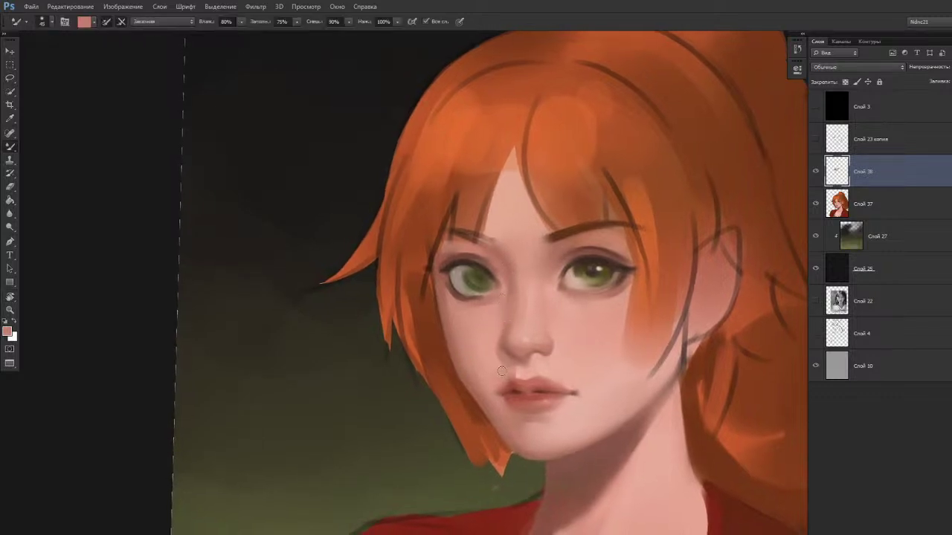
Add light pink to the far eye's inner corner and dark brown to its iris, sampling both tones from the other eye.
{"action": "key", "text": "shift+b"}
{"action": "left_click", "coordinate": [554, 285], "text": "alt"}
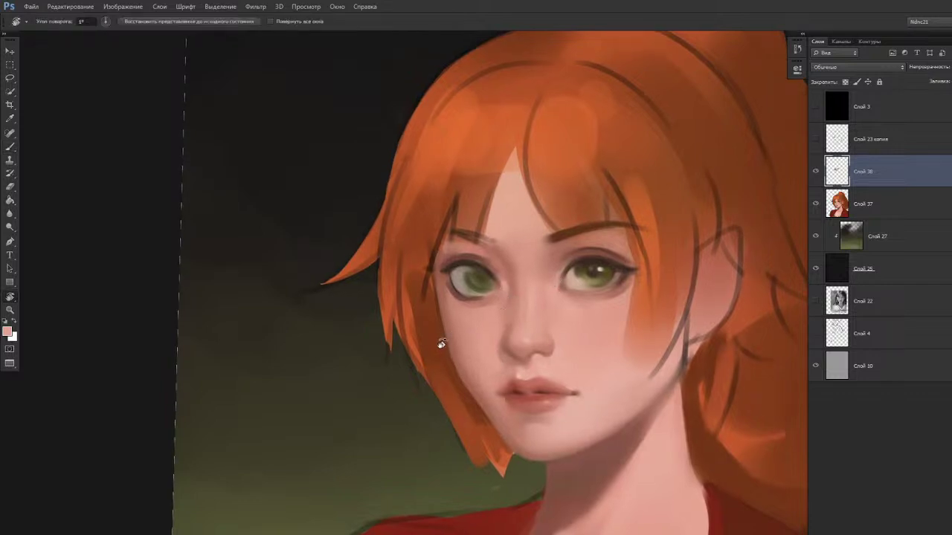
{"action": "mouse_move", "coordinate": [604, 261]}
{"action": "left_mouse_down", "text": "alt"}
{"action": "mouse_move", "coordinate": [595, 255]}
{"action": "mouse_move", "coordinate": [585, 266]}
{"action": "left_mouse_up", "text": "alt"}
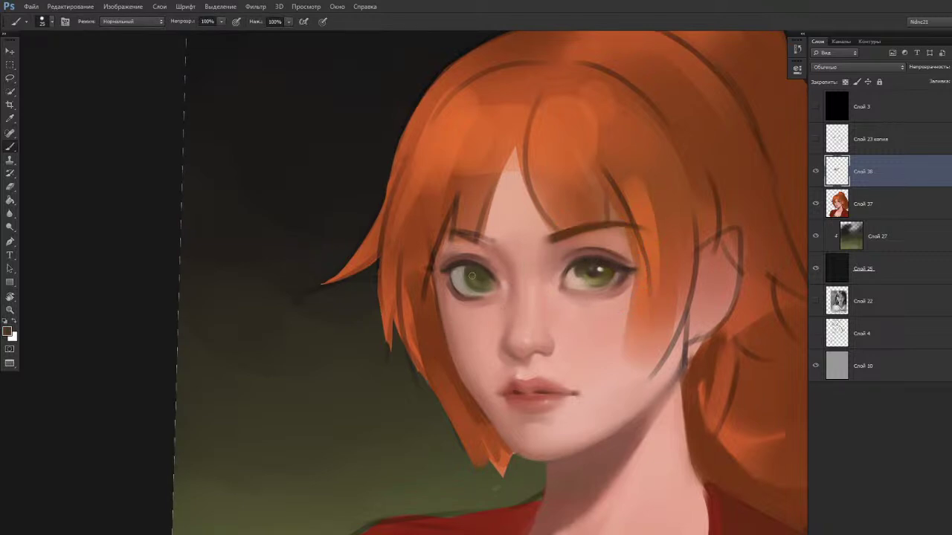
{"action": "left_click", "coordinate": [602, 259], "text": "alt"}
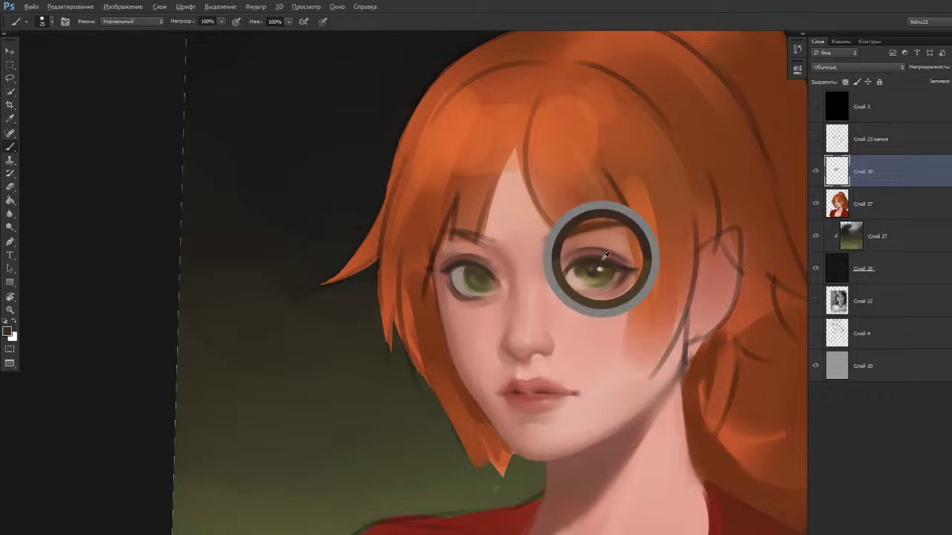
{"action": "key", "text": "bracketleft"}
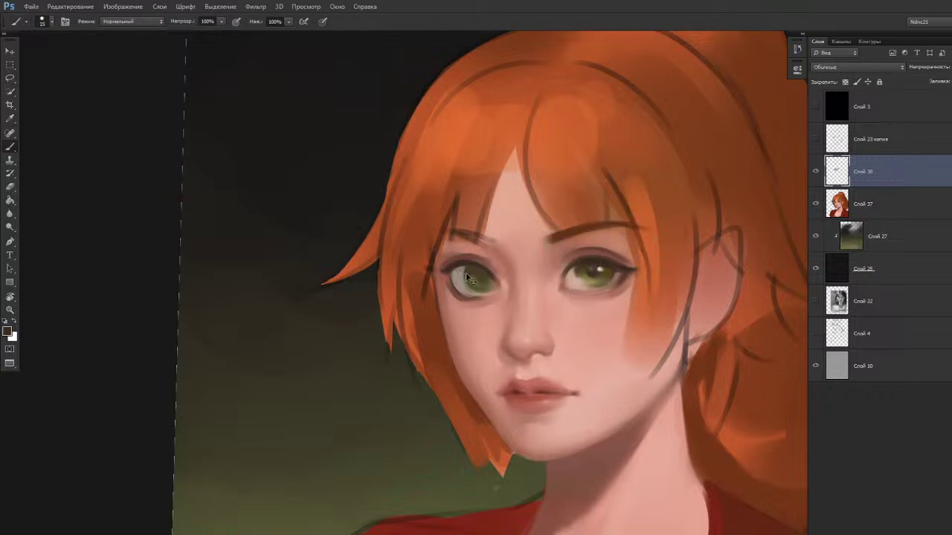
{"action": "left_click", "coordinate": [467, 276]}
Paint the far eye's upper lid crease with lid tones sampled from the other eye.
{"action": "left_click", "coordinate": [603, 253], "text": "alt"}
{"action": "left_click", "coordinate": [608, 242], "text": "alt"}
{"action": "left_click", "coordinate": [474, 260], "text": "alt"}
{"action": "left_click", "coordinate": [611, 249], "text": "alt"}
{"action": "left_click", "coordinate": [462, 264], "text": "alt"}
{"action": "left_click_drag", "start_coordinate": [457, 258], "coordinate": [483, 254]}
Redefine the far eye's upper lid crease with a reddish brown adjusted from a tone sampled on the other eye's lid.
{"action": "left_click", "coordinate": [612, 275], "text": "alt"}
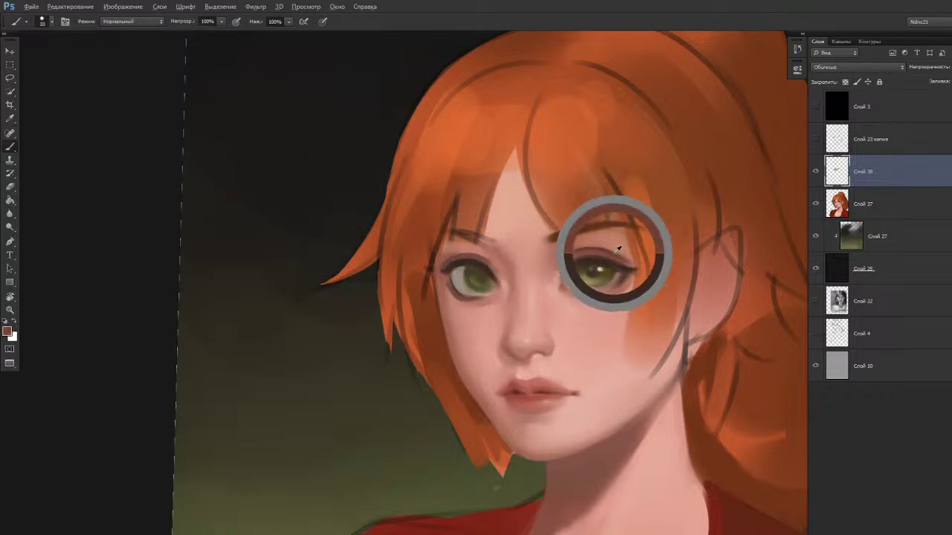
{"action": "key", "text": "n"}
{"action": "left_click", "coordinate": [605, 180]}
{"action": "left_click", "coordinate": [735, 91]}
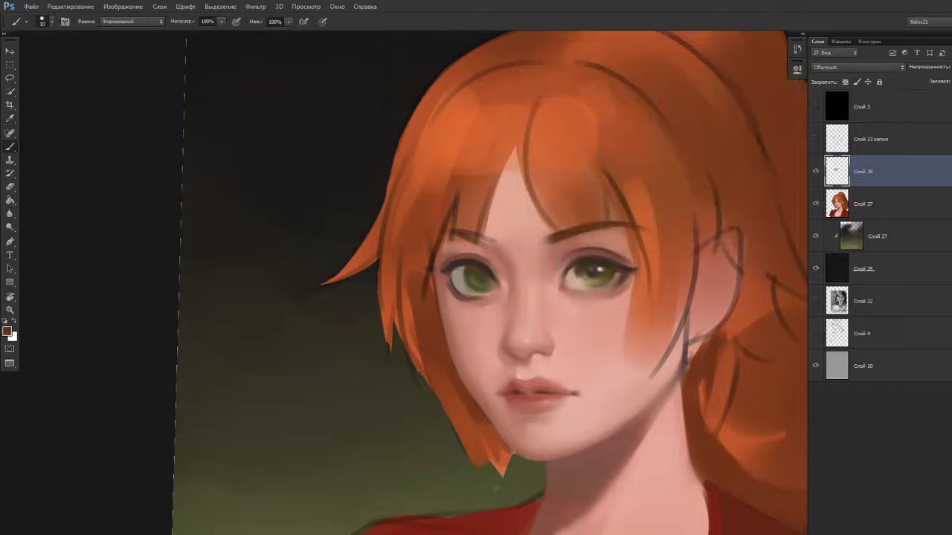
{"action": "left_click_drag", "start_coordinate": [451, 257], "coordinate": [487, 258]}
{"action": "left_click", "coordinate": [584, 266], "text": "alt"}
{"action": "left_click", "coordinate": [520, 286], "text": "alt"}
{"action": "key", "text": "shift+b"}
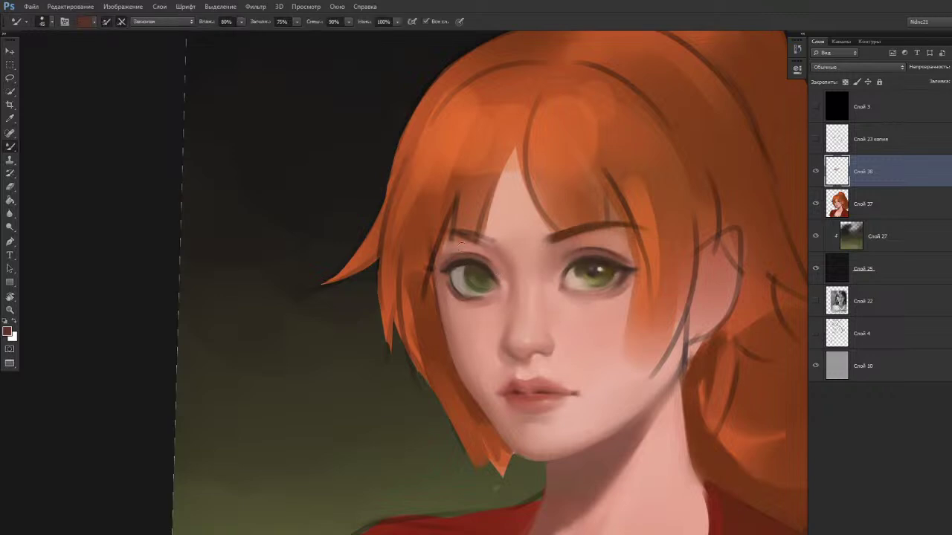
Repaint the skin between the far eyebrow and upper lid with sampled pink skin tones, using a 45 px brush.
{"action": "key", "text": "shift+b"}
{"action": "left_click", "coordinate": [458, 243], "text": "alt"}
{"action": "key", "text": "bracketright"}
{"action": "key", "text": "bracketright"}
{"action": "key", "text": "bracketright"}
{"action": "key", "text": "bracketright"}
{"action": "key", "text": "bracketright"}
{"action": "key", "text": "bracketright"}
{"action": "left_click_drag", "start_coordinate": [449, 246], "coordinate": [454, 251]}
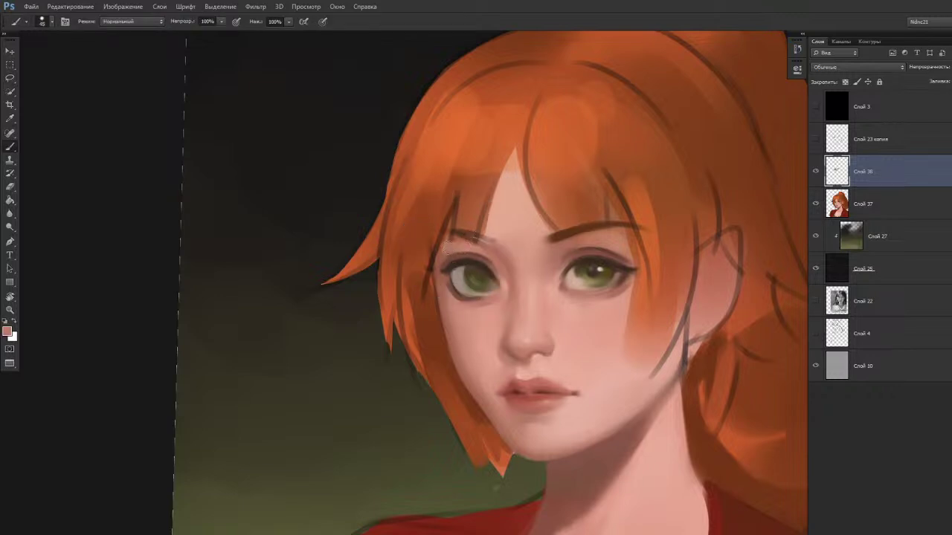
{"action": "left_click", "coordinate": [445, 252], "text": "alt"}
{"action": "key", "text": "shift+b"}
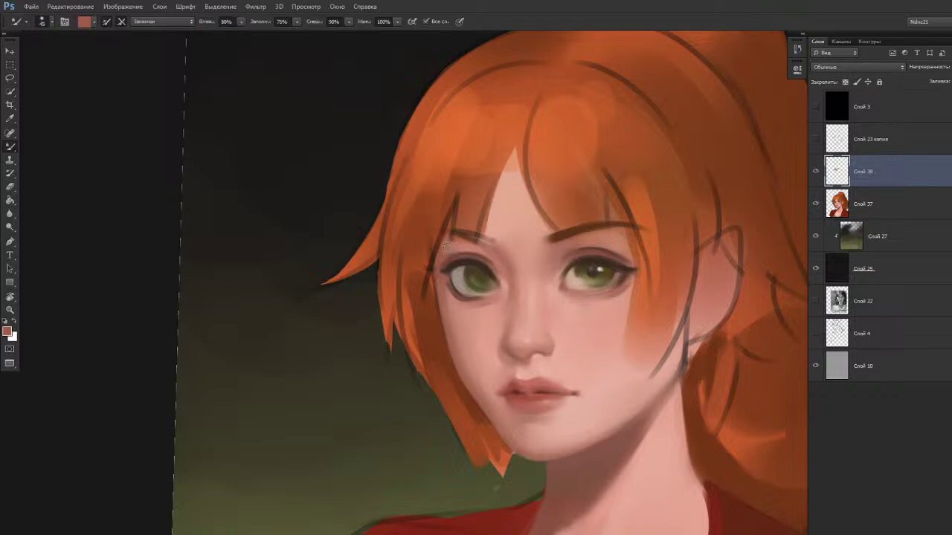
Touch up the far eye's outer corner with a reddish-brown tone sampled beside it, using a 15 px brush.
{"action": "key", "text": "space"}
{"action": "left_click_drag", "start_coordinate": [388, 338], "coordinate": [387, 341]}
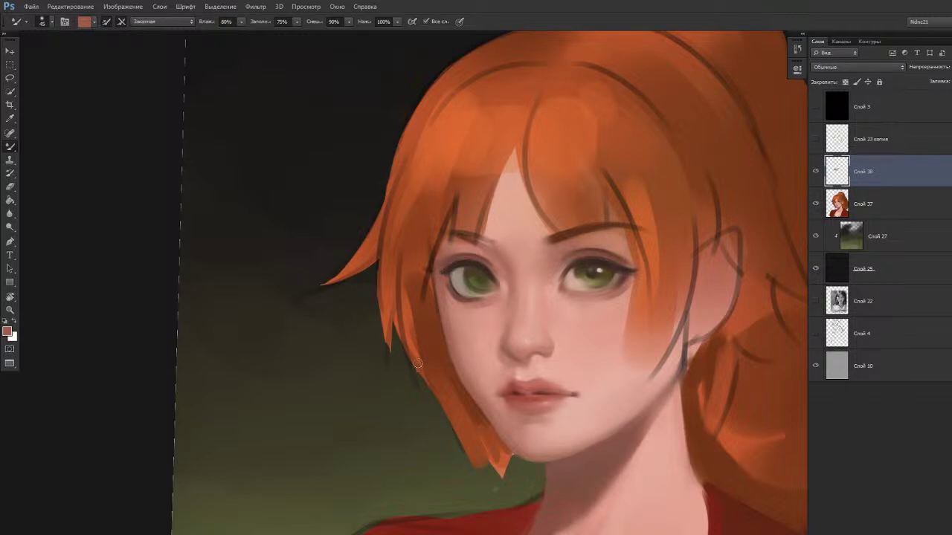
{"action": "key", "text": "r"}
{"action": "left_click_drag", "start_coordinate": [416, 350], "coordinate": [403, 322]}
{"action": "left_click_drag", "start_coordinate": [323, 428], "coordinate": [334, 451]}
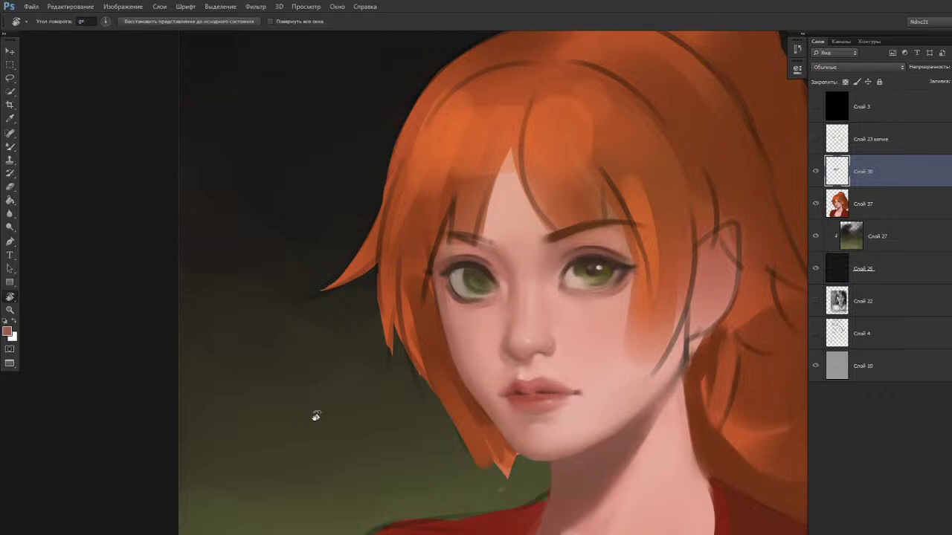
{"action": "left_click_drag", "start_coordinate": [455, 285], "coordinate": [448, 295]}
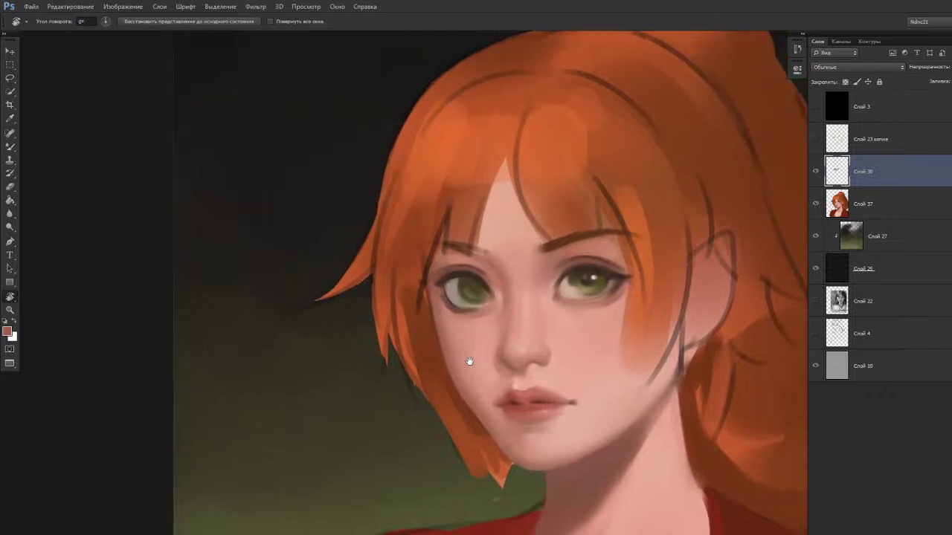
{"action": "mouse_move", "coordinate": [465, 356]}
{"action": "left_mouse_down"}
{"action": "mouse_move", "coordinate": [410, 412]}
{"action": "mouse_move", "coordinate": [424, 419]}
{"action": "mouse_move", "coordinate": [452, 285]}
{"action": "mouse_move", "coordinate": [378, 302]}
{"action": "mouse_move", "coordinate": [369, 332]}
{"action": "left_mouse_up"}
{"action": "key", "text": "b"}
{"action": "key", "text": "bracketleft"}
{"action": "key", "text": "bracketleft"}
{"action": "key", "text": "bracketleft"}
{"action": "key", "text": "bracketleft"}
{"action": "key", "text": "bracketleft"}
{"action": "key", "text": "bracketleft"}
{"action": "left_click", "coordinate": [448, 290], "text": "alt"}
{"action": "left_click", "coordinate": [448, 289], "text": "alt"}
{"action": "key", "text": "r"}
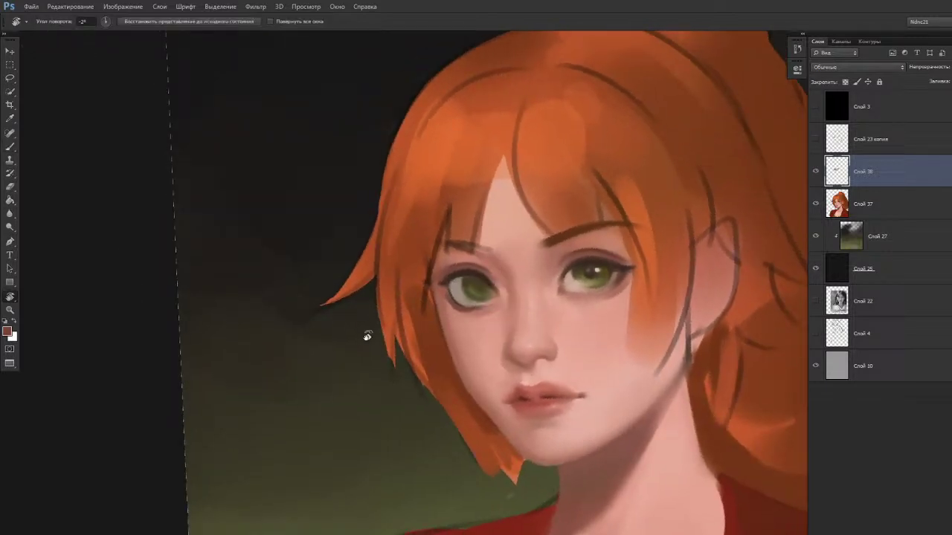
Extend the far eye's upper lash line at the outer corner with dark tones sampled from the other eye and the lashes.
{"action": "key", "text": "b"}
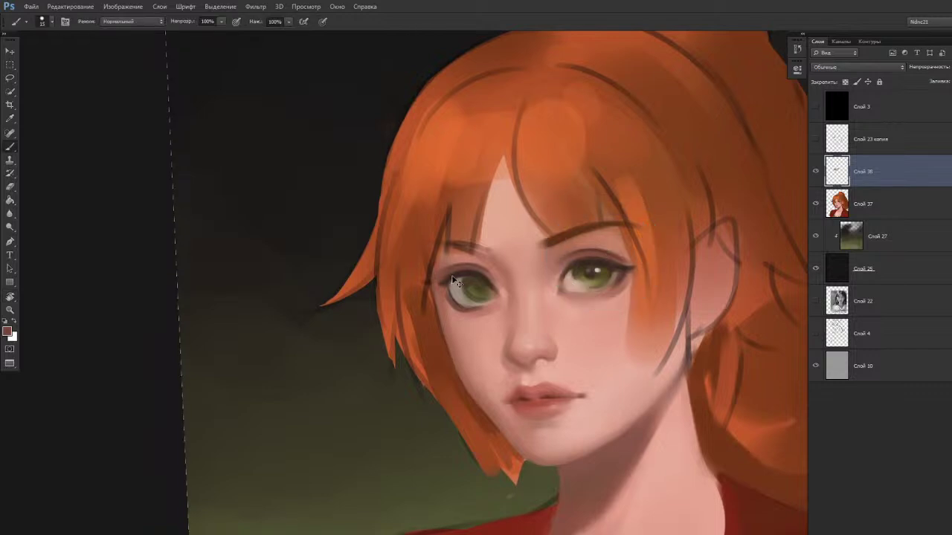
{"action": "key", "text": "r"}
{"action": "left_click_drag", "start_coordinate": [451, 352], "coordinate": [449, 346]}
{"action": "key", "text": "b"}
{"action": "left_click", "coordinate": [605, 262], "text": "alt"}
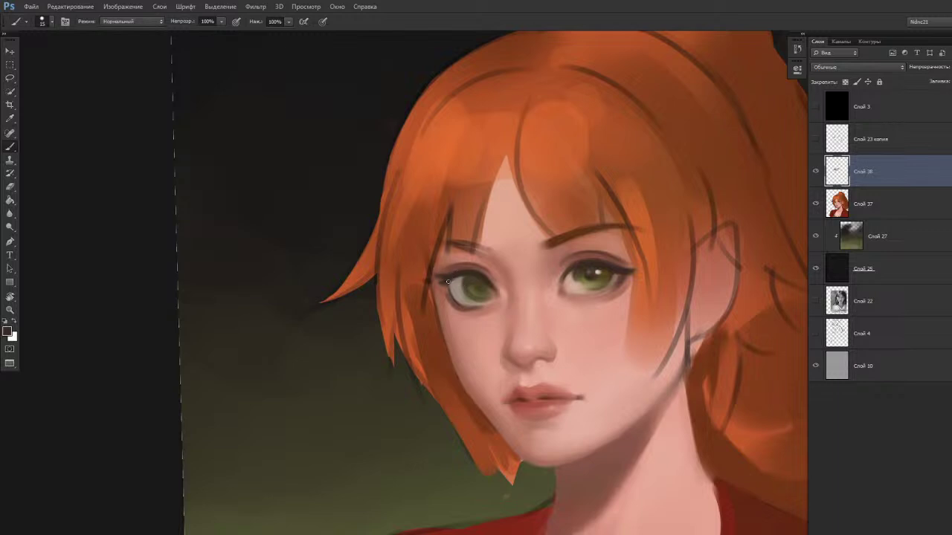
{"action": "left_click", "coordinate": [441, 271], "text": "alt"}
{"action": "left_click", "coordinate": [451, 270], "text": "alt"}
{"action": "left_click", "coordinate": [458, 274], "text": "alt"}
{"action": "left_click", "coordinate": [450, 279], "text": "alt"}
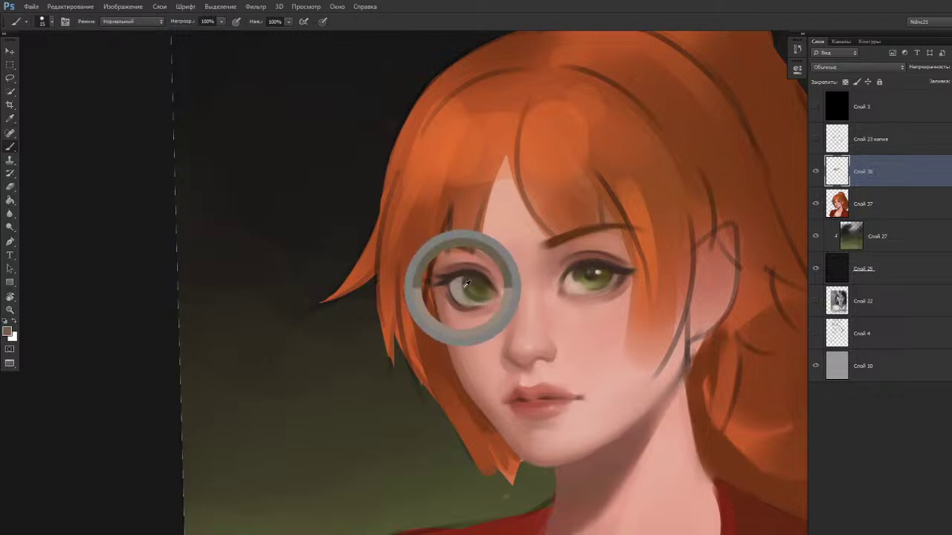
Try a muted pinkish brown, adjusted from a sampled eye tone, near the far eye's outer corner and undo the last stroke.
{"action": "left_click", "coordinate": [460, 282], "text": "alt"}
{"action": "key", "text": "n"}
{"action": "left_click", "coordinate": [557, 160]}
{"action": "left_click", "coordinate": [662, 221]}
{"action": "left_click", "coordinate": [762, 89]}
{"action": "key", "text": "b"}
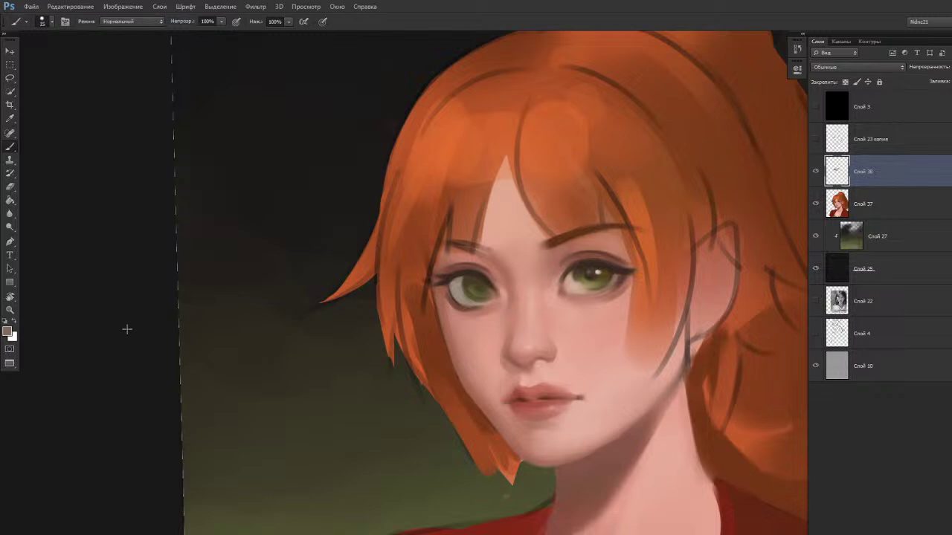
{"action": "left_click_drag", "start_coordinate": [427, 312], "coordinate": [430, 313]}
{"action": "key", "text": "ctrl+z"}
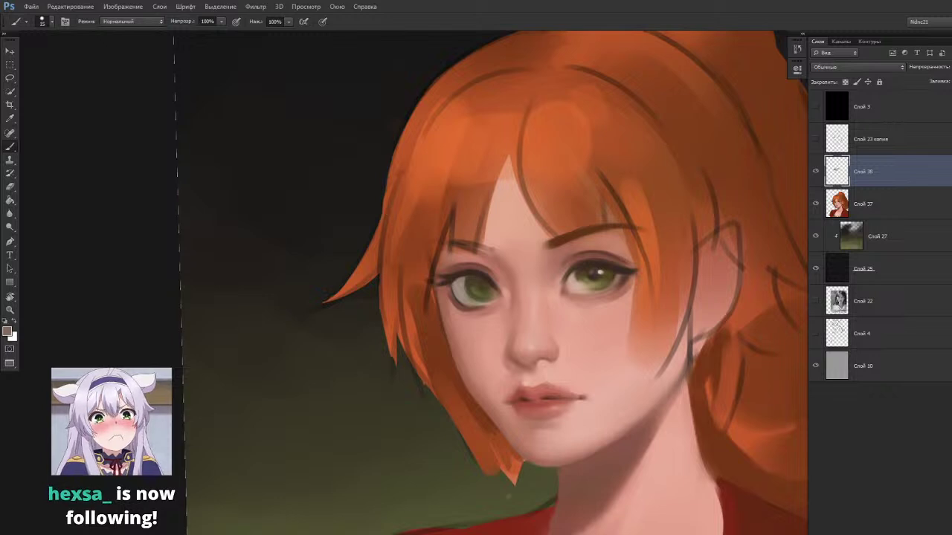
{"action": "left_click_drag", "start_coordinate": [402, 316], "coordinate": [407, 314]}
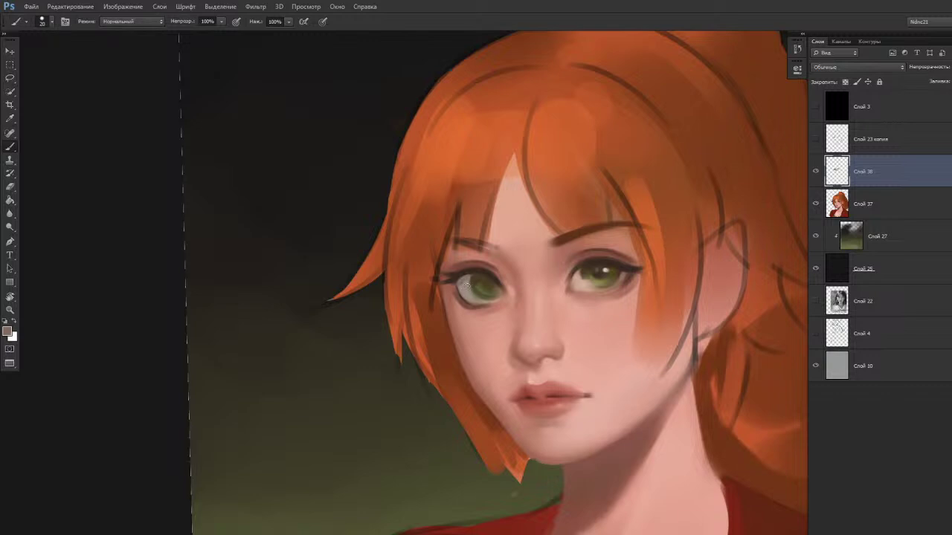
Sample tones around both eyes' lower lids and set the painting color to reddish brown #86493d for a 20 px brush.
{"action": "left_click", "coordinate": [464, 277], "text": "alt"}
{"action": "left_click", "coordinate": [459, 295], "text": "alt"}
{"action": "left_click", "coordinate": [622, 293], "text": "alt"}
{"action": "key", "text": "bracketright"}
{"action": "left_click", "coordinate": [457, 291], "text": "alt"}
{"action": "key", "text": "n"}
{"action": "left_click", "coordinate": [595, 163]}
{"action": "left_click", "coordinate": [665, 225]}
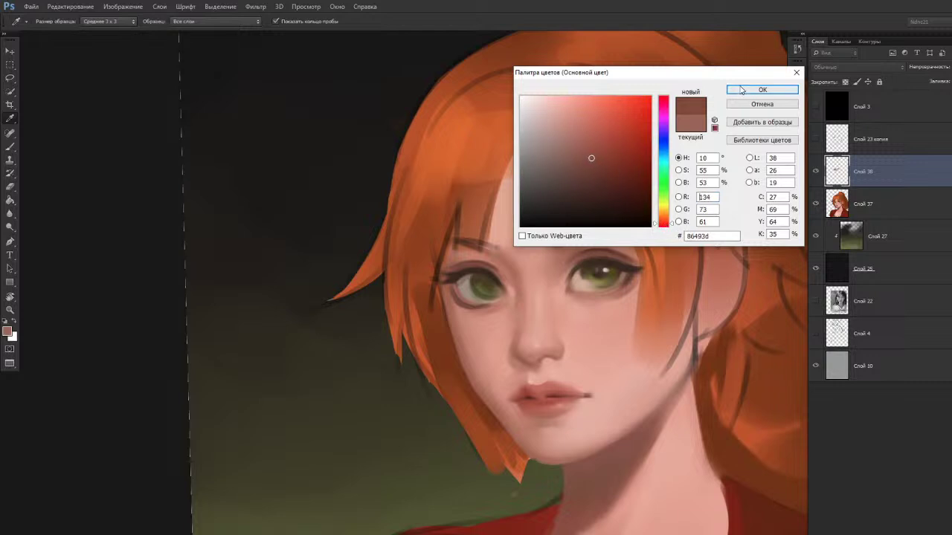
{"action": "left_click", "coordinate": [762, 89]}
Rework the far eye's lower lash line with a redder brown and tones sampled around both eyes, preparing the Mixer Brush for blending.
{"action": "key", "text": "n"}
{"action": "left_click", "coordinate": [594, 165]}
{"action": "left_click", "coordinate": [737, 102]}
{"action": "key", "text": "b"}
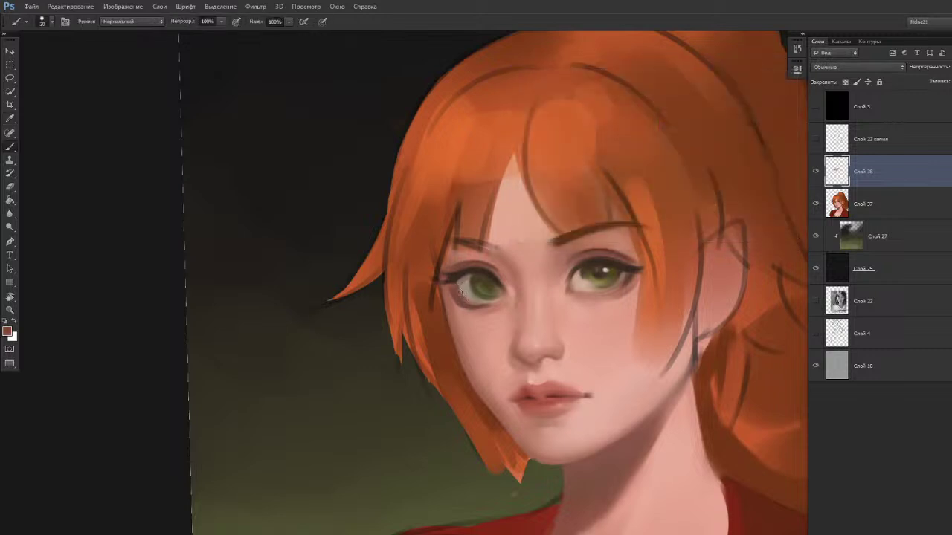
{"action": "left_click", "coordinate": [463, 285], "text": "alt"}
{"action": "left_click", "coordinate": [459, 299], "text": "alt"}
{"action": "left_click", "coordinate": [474, 304], "text": "alt"}
{"action": "left_click", "coordinate": [627, 292], "text": "alt"}
{"action": "key", "text": "shift+b"}
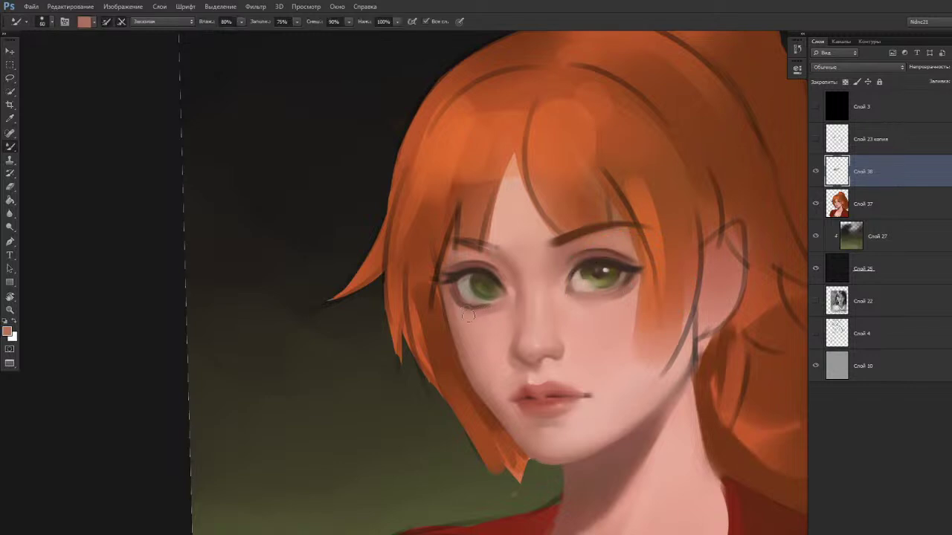
Undo the last two strokes under the far eye and soften the skin there with a sampled light pink at 25 px.
{"action": "key", "text": "ctrl+alt+z"}
{"action": "key", "text": "ctrl+alt+z"}
{"action": "key", "text": "r"}
{"action": "mouse_move", "coordinate": [487, 306]}
{"action": "left_mouse_down"}
{"action": "mouse_move", "coordinate": [451, 379]}
{"action": "mouse_move", "coordinate": [498, 308]}
{"action": "mouse_move", "coordinate": [404, 347]}
{"action": "left_mouse_up"}
{"action": "key", "text": "r"}
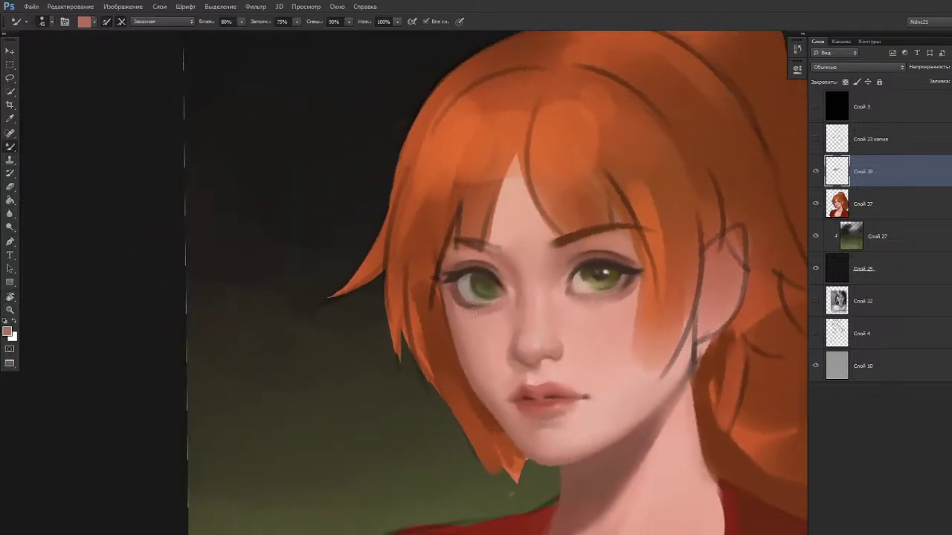
{"action": "key", "text": "r"}
{"action": "left_click_drag", "start_coordinate": [454, 364], "coordinate": [453, 384]}
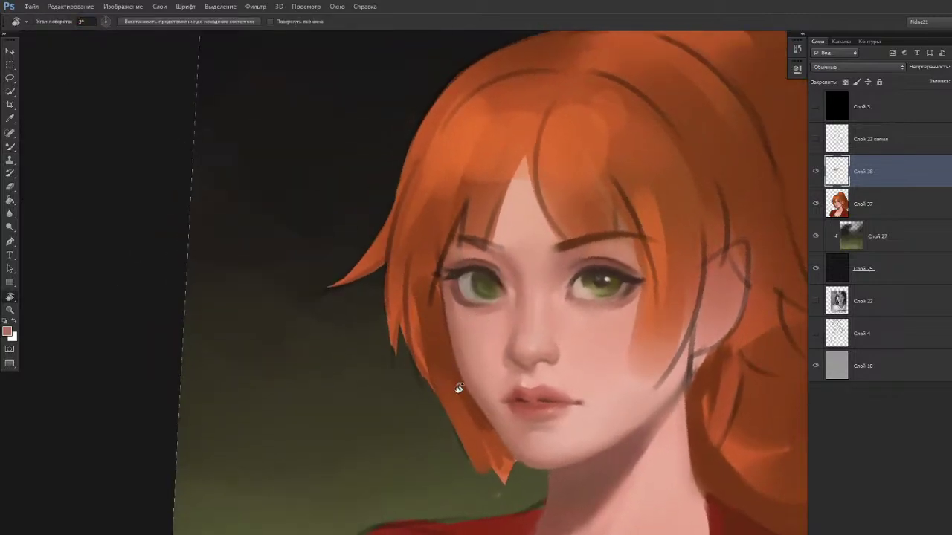
{"action": "key", "text": "Escape"}
{"action": "key", "text": "b"}
{"action": "left_click", "coordinate": [488, 318], "text": "alt"}
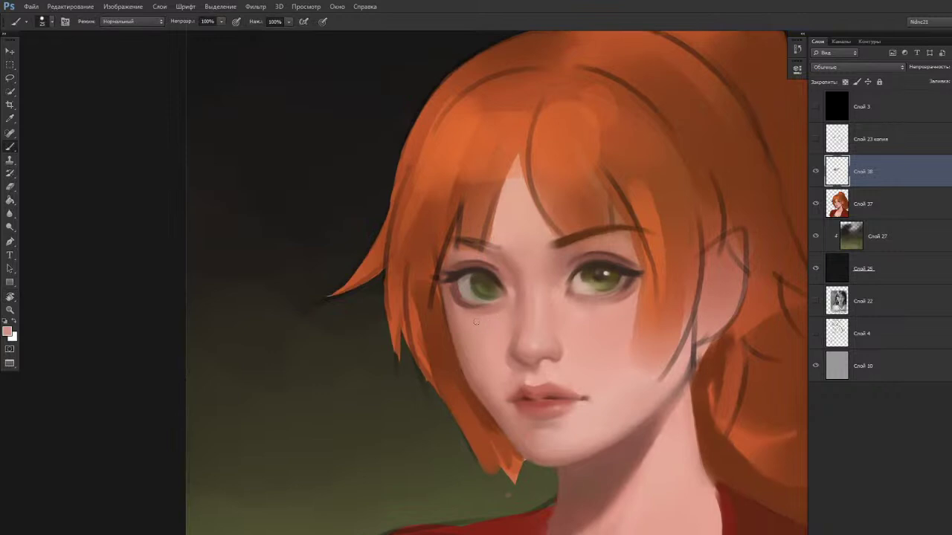
{"action": "key", "text": "r"}
{"action": "left_click_drag", "start_coordinate": [461, 342], "coordinate": [461, 336]}
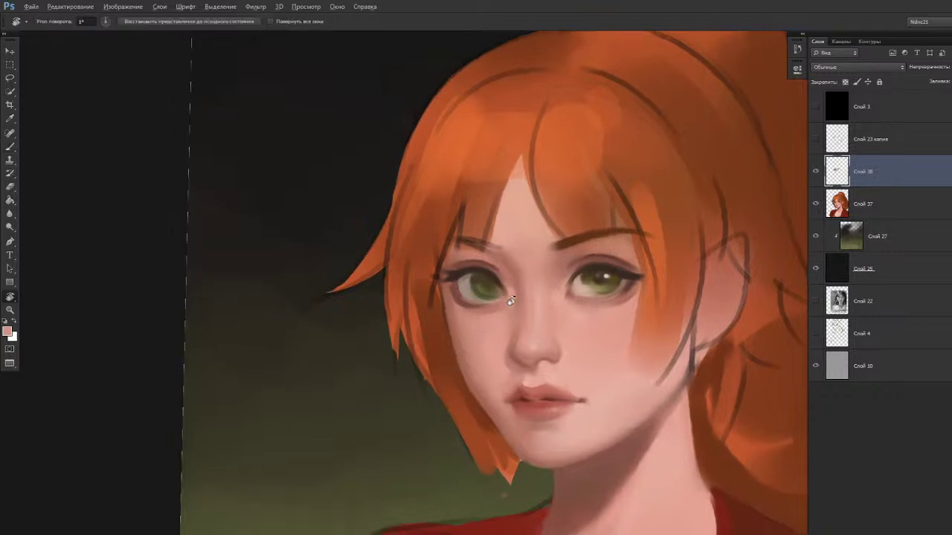
Compare the portrait with and without the retouching layer Слой 38, checking the face at different zoom levels.
{"action": "scroll", "coordinate": [522, 303], "scroll_direction": "down", "scroll_amount": 5}
{"action": "scroll", "coordinate": [563, 294], "scroll_direction": "up", "scroll_amount": 2}
{"action": "left_click", "coordinate": [816, 172]}
{"action": "left_click", "coordinate": [815, 172]}
{"action": "left_click", "coordinate": [815, 173]}
{"action": "left_click", "coordinate": [815, 174]}
{"action": "left_click", "coordinate": [816, 174]}
{"action": "left_click", "coordinate": [816, 176]}
{"action": "scroll", "coordinate": [616, 270], "scroll_direction": "up", "scroll_amount": 2}
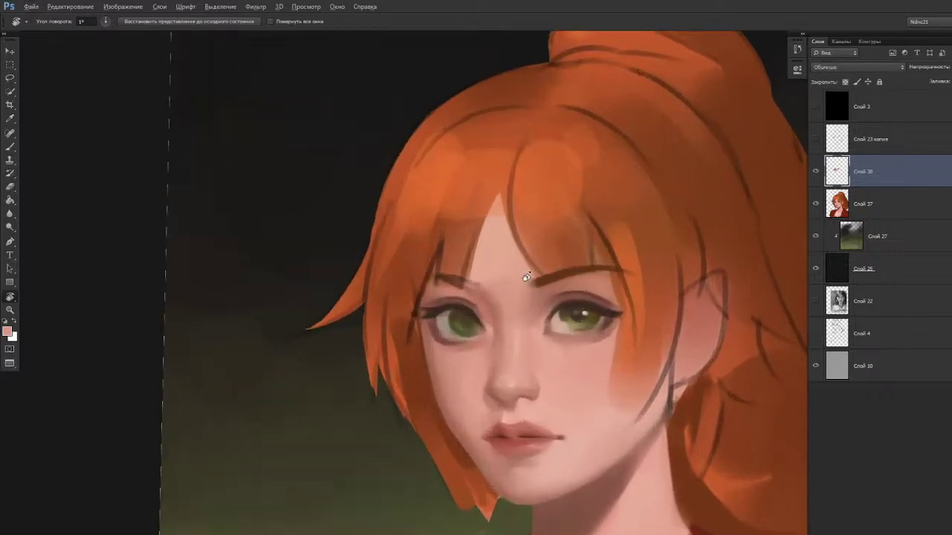
{"action": "scroll", "coordinate": [541, 269], "scroll_direction": "down", "scroll_amount": 2}
{"action": "scroll", "coordinate": [540, 269], "scroll_direction": "down", "scroll_amount": 2}
{"action": "scroll", "coordinate": [529, 281], "scroll_direction": "up", "scroll_amount": 3}
{"action": "scroll", "coordinate": [522, 290], "scroll_direction": "up", "scroll_amount": 1}
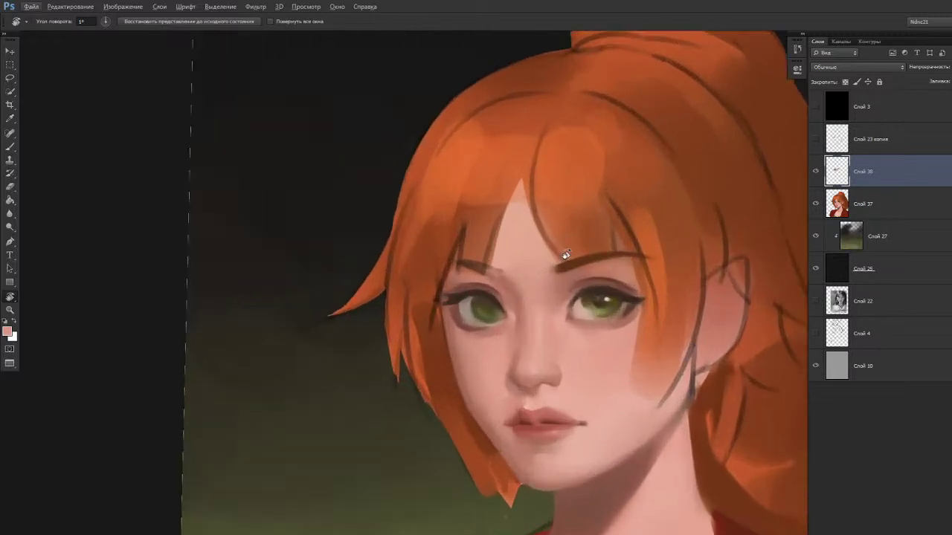
Paint the far eye's iris and upper lid shadow at 25 px with brown and green tones sampled from both eyes.
{"action": "key", "text": "b"}
{"action": "left_click_drag", "start_coordinate": [497, 304], "coordinate": [516, 307]}
{"action": "left_click", "coordinate": [511, 306], "text": "alt"}
{"action": "left_click", "coordinate": [508, 305], "text": "alt"}
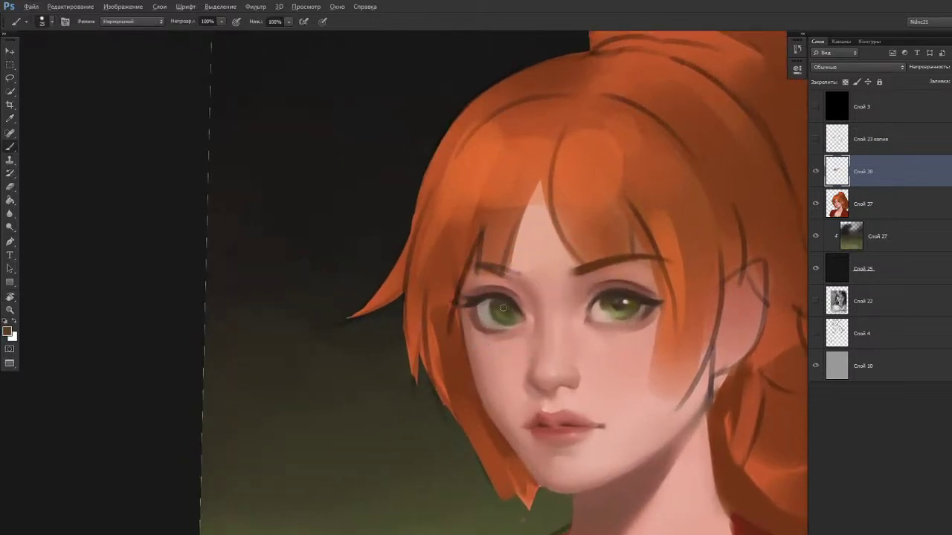
{"action": "left_click", "coordinate": [610, 297], "text": "alt"}
{"action": "left_click", "coordinate": [513, 307], "text": "alt"}
{"action": "left_click", "coordinate": [634, 303], "text": "alt"}
{"action": "left_click", "coordinate": [623, 311], "text": "alt"}
{"action": "left_click", "coordinate": [617, 303], "text": "alt"}
{"action": "left_click", "coordinate": [621, 301], "text": "alt"}
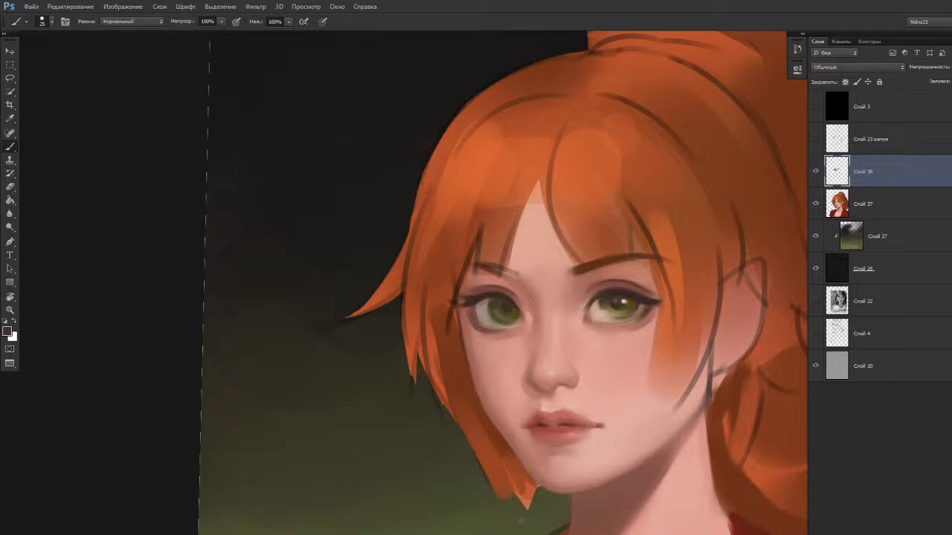
Darken the far eye's pupil and upper iris with dark brown tones sampled from the other eye.
{"action": "key", "text": "r"}
{"action": "mouse_move", "coordinate": [531, 298]}
{"action": "left_mouse_down"}
{"action": "mouse_move", "coordinate": [473, 338]}
{"action": "mouse_move", "coordinate": [491, 333]}
{"action": "left_mouse_up"}
{"action": "key", "text": "b"}
{"action": "left_click", "coordinate": [620, 297], "text": "alt"}
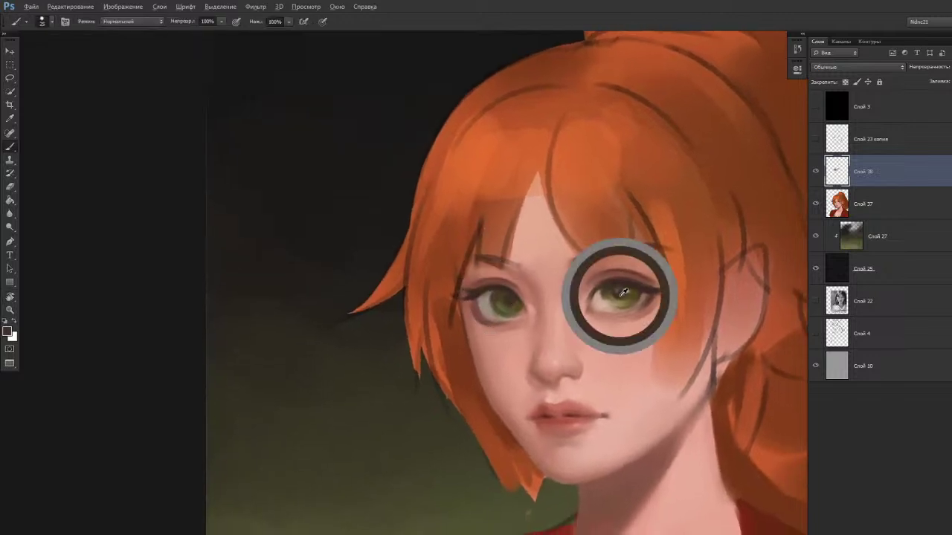
{"action": "left_click", "coordinate": [500, 292], "text": "alt"}
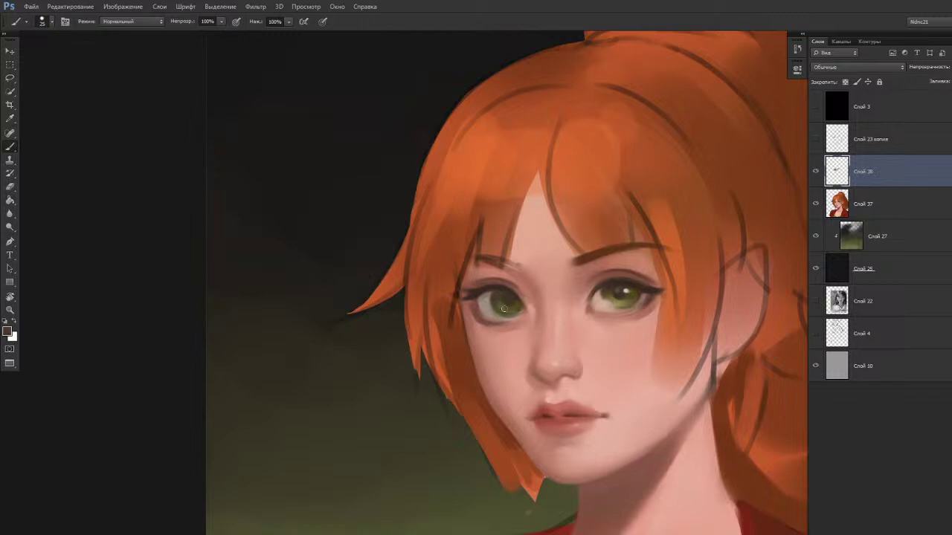
{"action": "mouse_move", "coordinate": [506, 300]}
{"action": "left_mouse_down"}
{"action": "mouse_move", "coordinate": [623, 298]}
{"action": "mouse_move", "coordinate": [595, 303]}
{"action": "left_mouse_up"}
{"action": "left_click", "coordinate": [513, 309], "text": "alt"}
{"action": "left_click", "coordinate": [503, 304], "text": "alt"}
{"action": "left_click", "coordinate": [610, 296], "text": "alt"}
{"action": "left_click", "coordinate": [623, 278], "text": "alt"}
Refine the far eye's pupil and iris edge with a smaller brush and tones sampled within that eye.
{"action": "key", "text": "bracketleft"}
{"action": "key", "text": "bracketleft"}
{"action": "left_click_drag", "start_coordinate": [503, 297], "coordinate": [499, 292]}
{"action": "left_click", "coordinate": [502, 299], "text": "alt"}
{"action": "left_click", "coordinate": [502, 306], "text": "alt"}
{"action": "left_click", "coordinate": [494, 310], "text": "alt"}
{"action": "left_click", "coordinate": [517, 292], "text": "alt"}
Touch up the far eye's inner corner with a reddish tone adjusted from the other eye's inner corner, and switch to the Mixer Brush.
{"action": "left_click", "coordinate": [628, 287], "text": "alt"}
{"action": "left_click", "coordinate": [520, 306], "text": "alt"}
{"action": "left_click", "coordinate": [592, 307], "text": "alt"}
{"action": "key", "text": "n"}
{"action": "left_click", "coordinate": [599, 150]}
{"action": "left_click", "coordinate": [743, 90]}
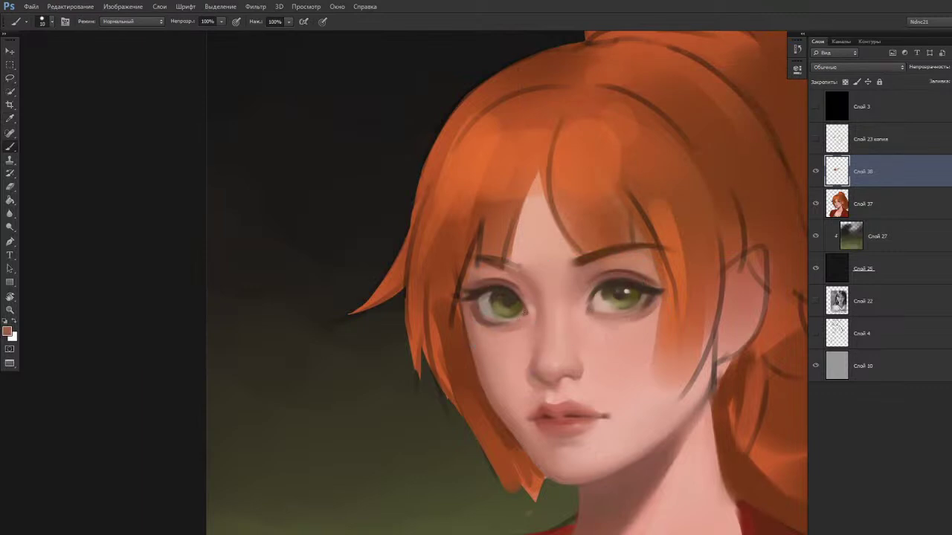
{"action": "mouse_move", "coordinate": [492, 328]}
{"action": "left_mouse_down"}
{"action": "mouse_move", "coordinate": [501, 332]}
{"action": "mouse_move", "coordinate": [493, 334]}
{"action": "left_mouse_up"}
{"action": "left_click_drag", "start_coordinate": [515, 296], "coordinate": [503, 318]}
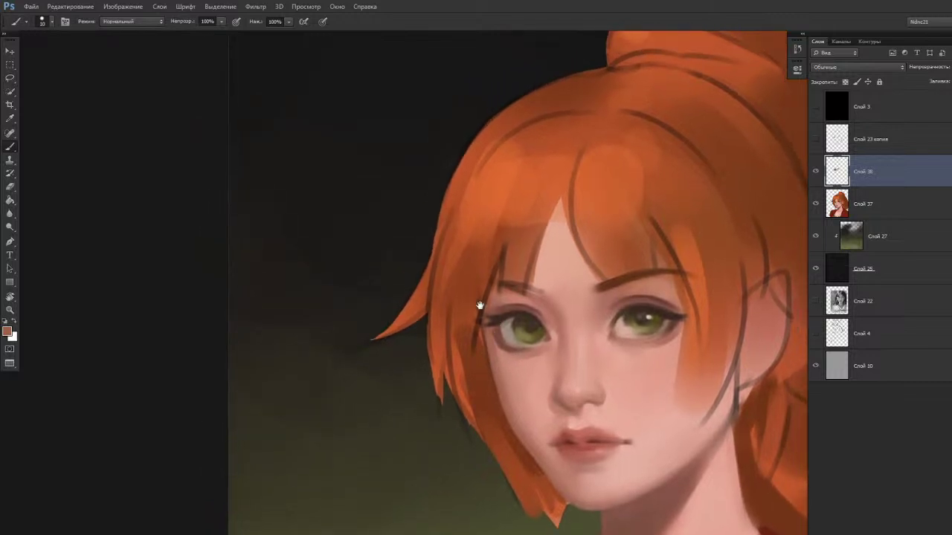
{"action": "left_click_drag", "start_coordinate": [470, 364], "coordinate": [520, 345]}
{"action": "key", "text": "shift+b"}
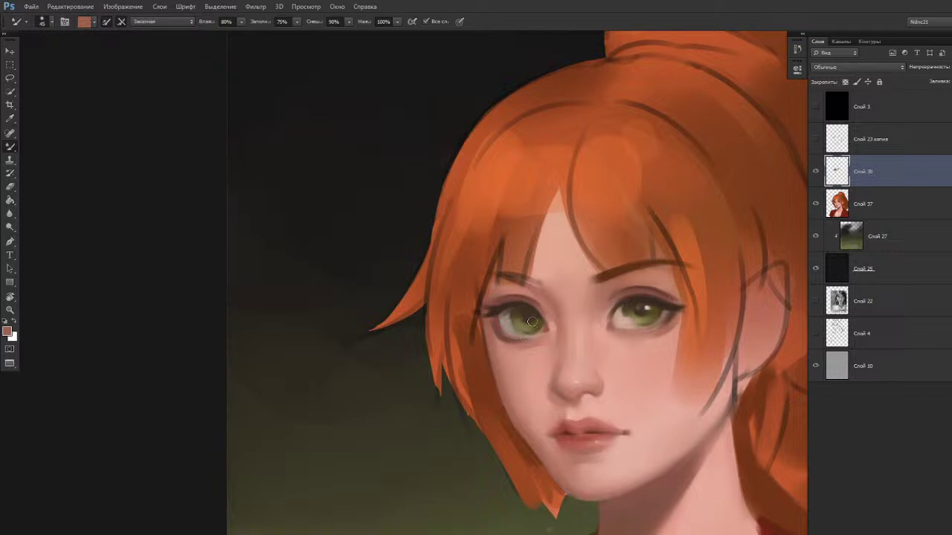
Add small accents to the far eye's iris with sampled tan and dark brown tones and blend them with the Mixer Brush.
{"action": "key", "text": "shift+b"}
{"action": "left_click", "coordinate": [522, 314], "text": "alt"}
{"action": "left_click", "coordinate": [531, 325], "text": "alt"}
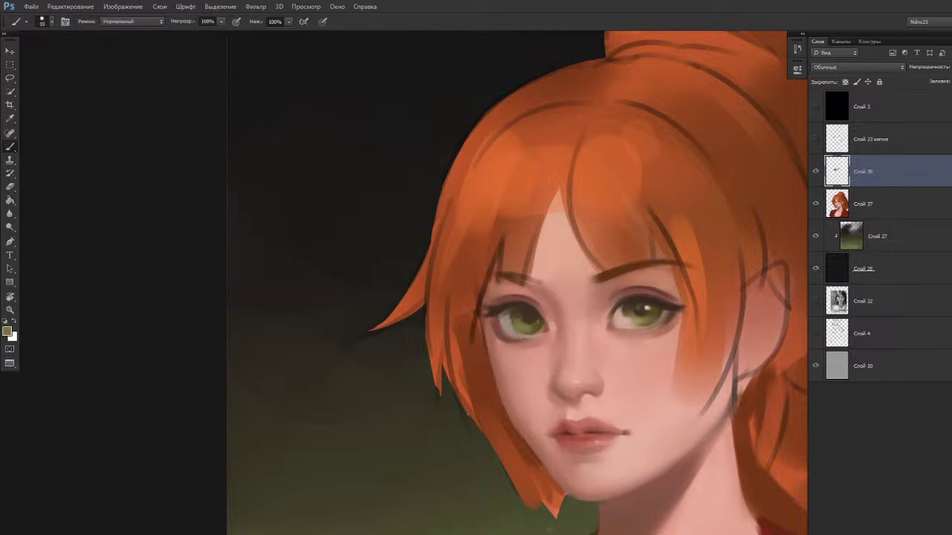
{"action": "left_click", "coordinate": [514, 331], "text": "alt"}
{"action": "left_click", "coordinate": [516, 311], "text": "alt"}
{"action": "left_click", "coordinate": [515, 311], "text": "alt"}
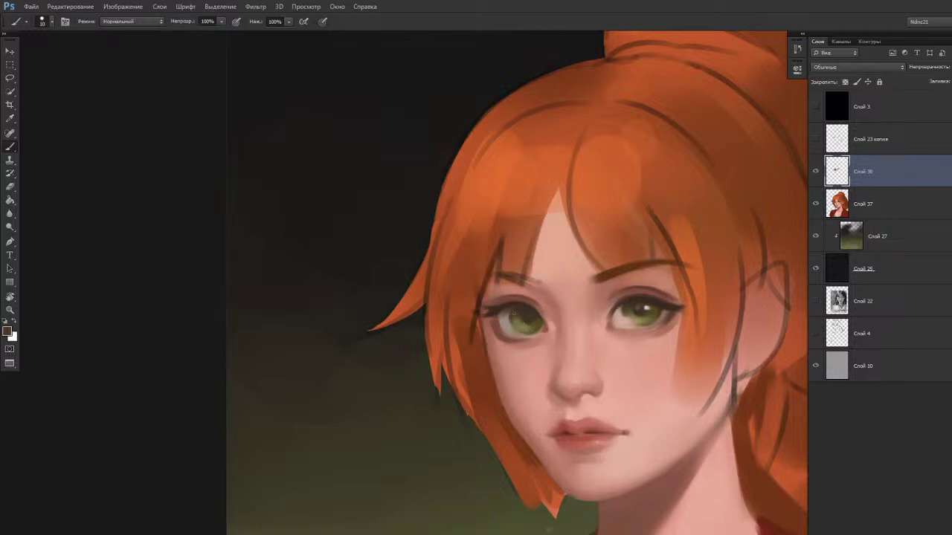
{"action": "key", "text": "shift+b"}
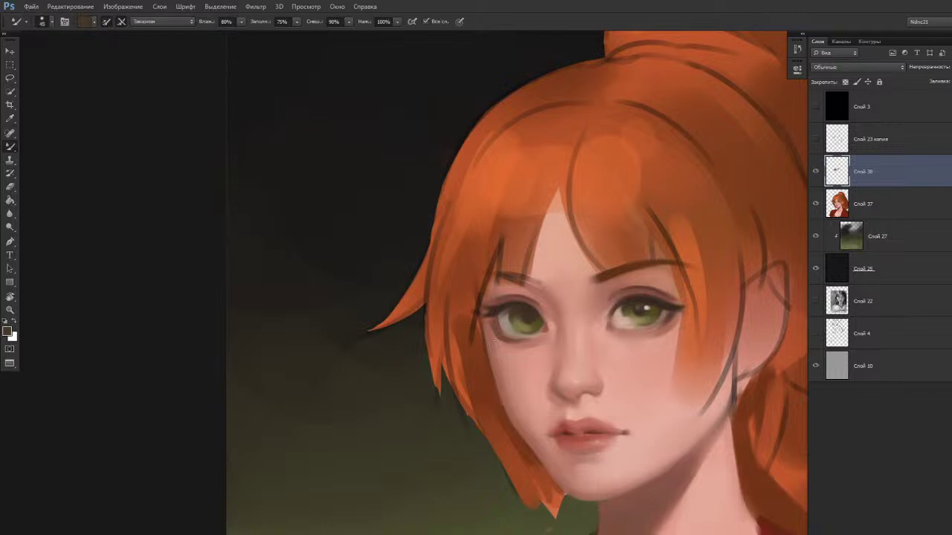
{"action": "key", "text": "r"}
{"action": "left_click_drag", "start_coordinate": [482, 393], "coordinate": [484, 359]}
{"action": "key", "text": "shift+b"}
{"action": "key", "text": "r"}
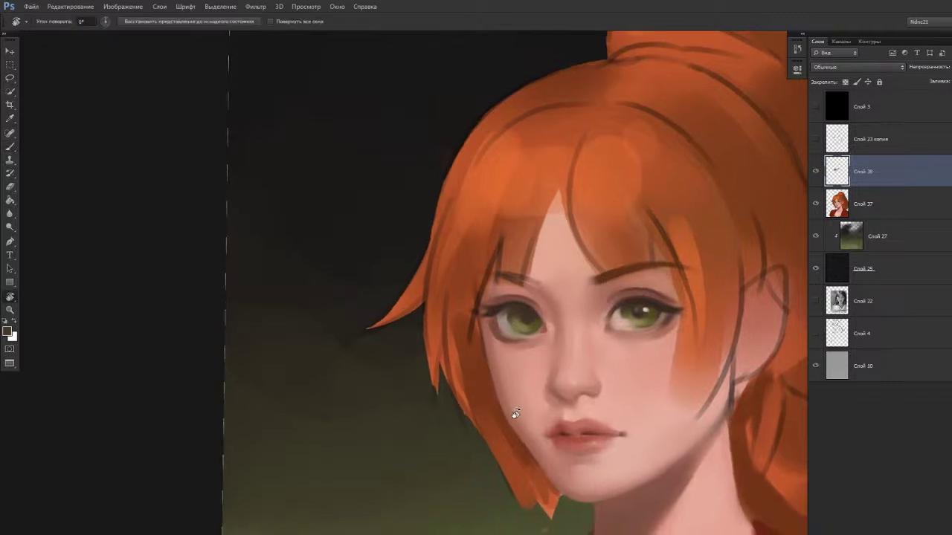
Sample olive and dark tones from the near eye and try a stroke across its lower iris.
{"action": "key", "text": "b"}
{"action": "left_click", "coordinate": [641, 321], "text": "alt"}
{"action": "key", "text": "n"}
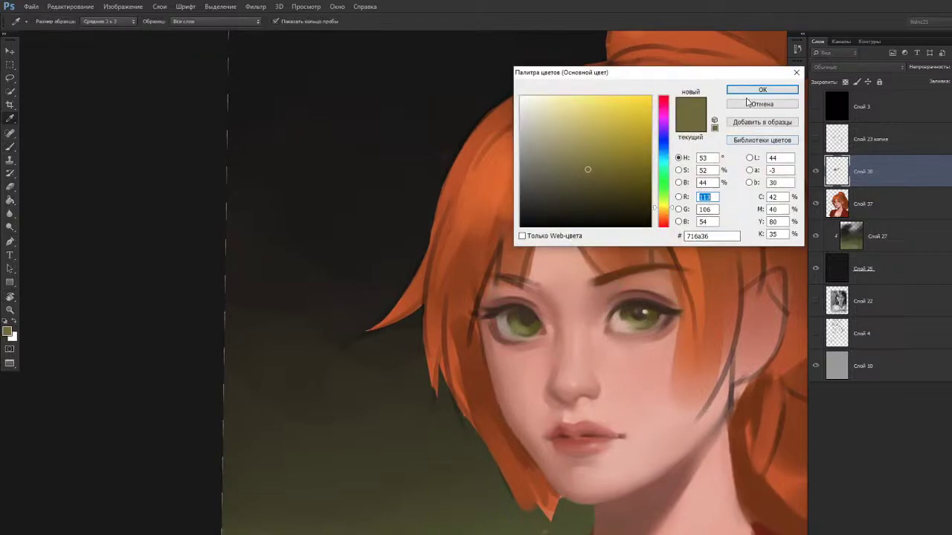
{"action": "left_click", "coordinate": [759, 104]}
{"action": "left_click", "coordinate": [666, 311], "text": "alt"}
{"action": "left_click", "coordinate": [663, 311], "text": "alt"}
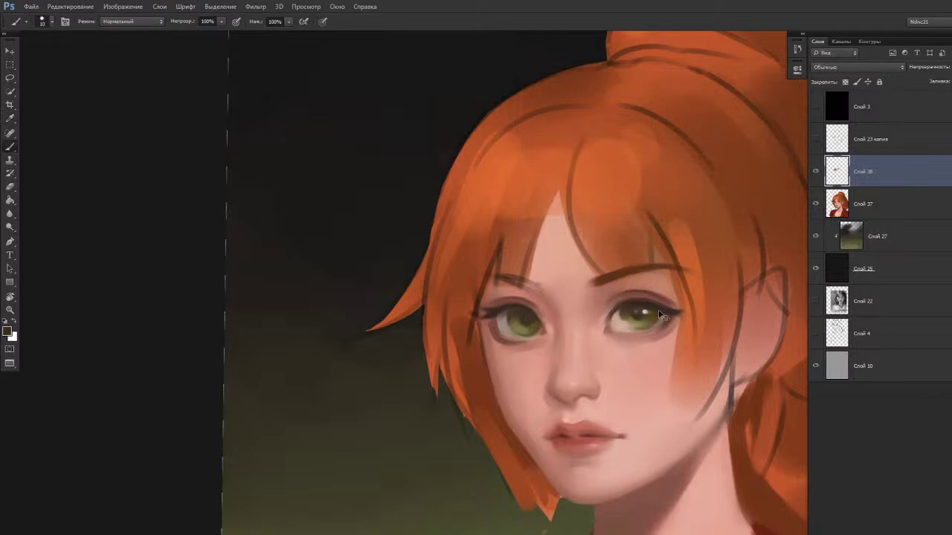
{"action": "left_click", "coordinate": [664, 305], "text": "alt"}
{"action": "left_click_drag", "start_coordinate": [648, 314], "coordinate": [759, 458]}
{"action": "left_click_drag", "start_coordinate": [634, 320], "coordinate": [644, 327]}
{"action": "key", "text": "ctrl+z"}
Add warm accents to the near eye's iris with a dark reddish brown and a lighter brown #894e2d, enlarging the brush.
{"action": "key", "text": "n"}
{"action": "left_click_drag", "start_coordinate": [620, 169], "coordinate": [622, 178]}
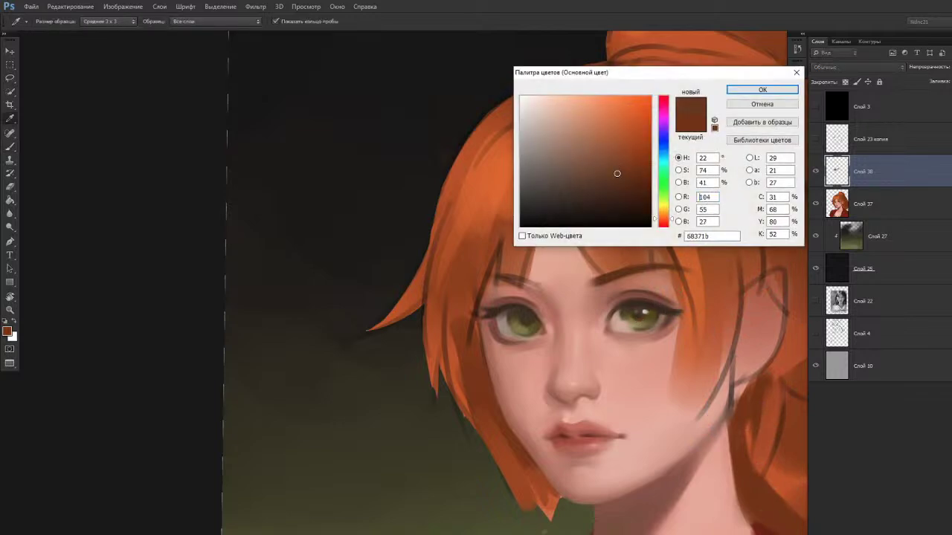
{"action": "left_click", "coordinate": [743, 91]}
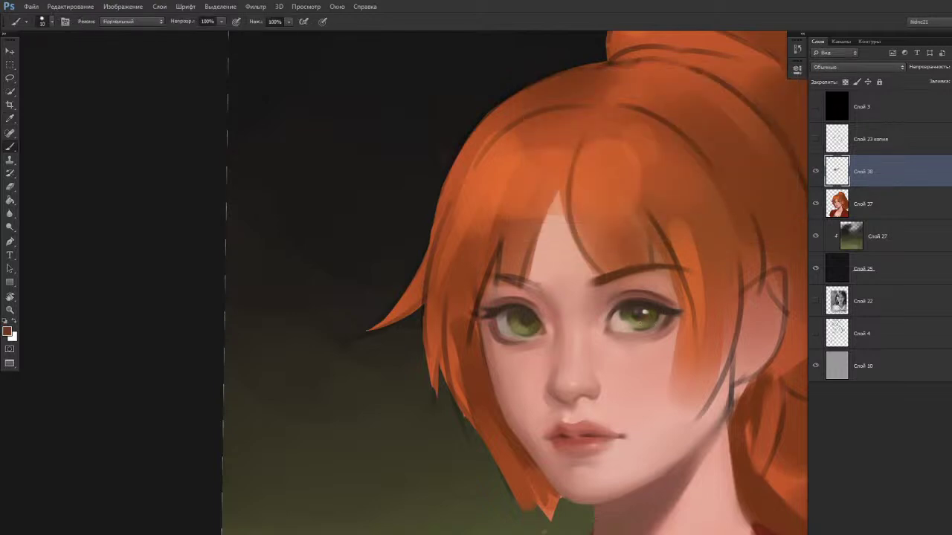
{"action": "left_click_drag", "start_coordinate": [633, 318], "coordinate": [636, 319]}
{"action": "key", "text": "n"}
{"action": "left_click", "coordinate": [609, 159]}
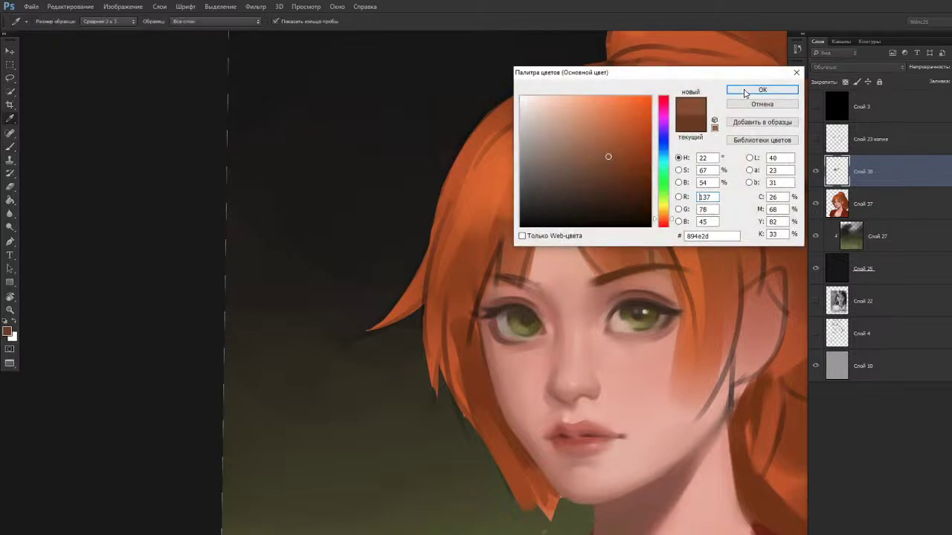
{"action": "left_click", "coordinate": [745, 92]}
{"action": "key", "text": "bracketright"}
{"action": "left_click_drag", "start_coordinate": [634, 317], "coordinate": [641, 324]}
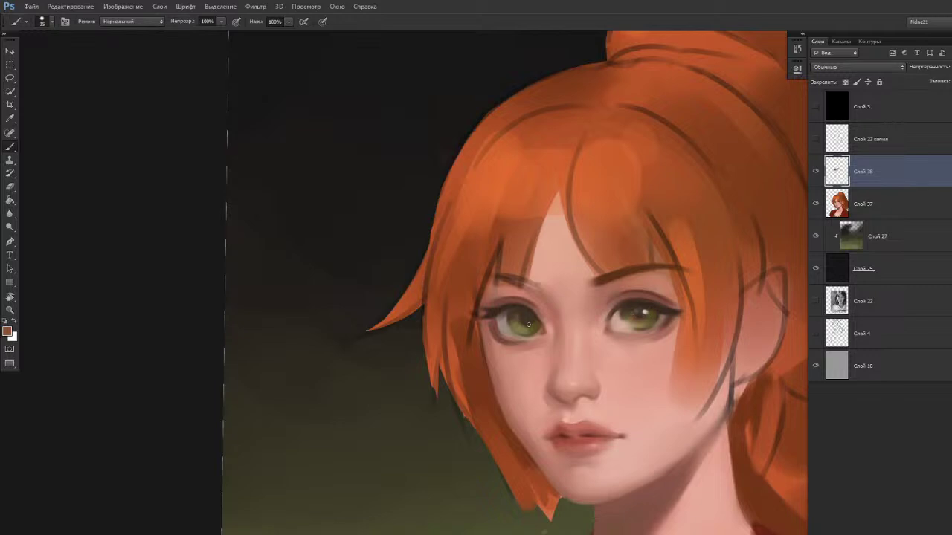
Add a warm brown accent beside the far eye's pupil, sampling tones from both eyes.
{"action": "left_click_drag", "start_coordinate": [526, 321], "coordinate": [529, 325]}
{"action": "key", "text": "ctrl+z"}
{"action": "key", "text": "shift+b"}
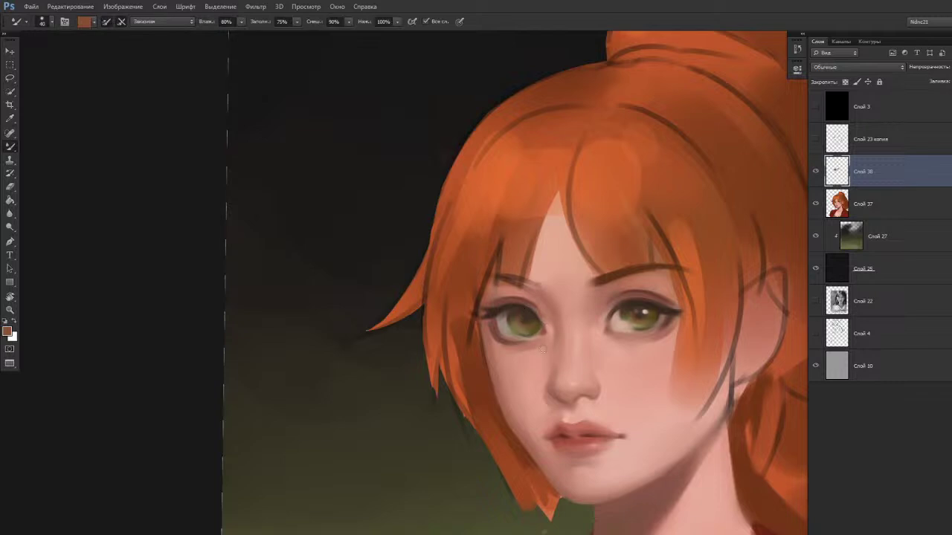
{"action": "key", "text": "b"}
{"action": "left_click", "coordinate": [633, 309], "text": "alt"}
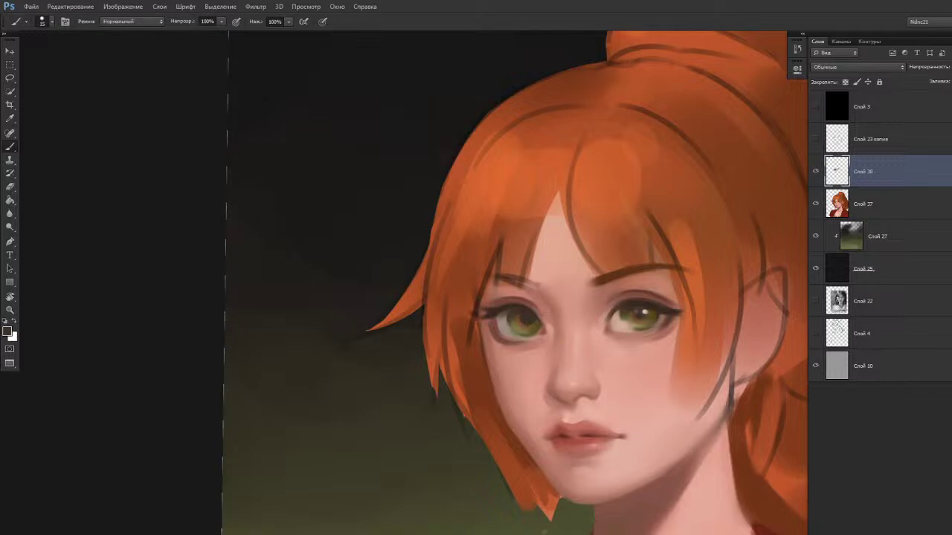
{"action": "left_click", "coordinate": [526, 323], "text": "alt"}
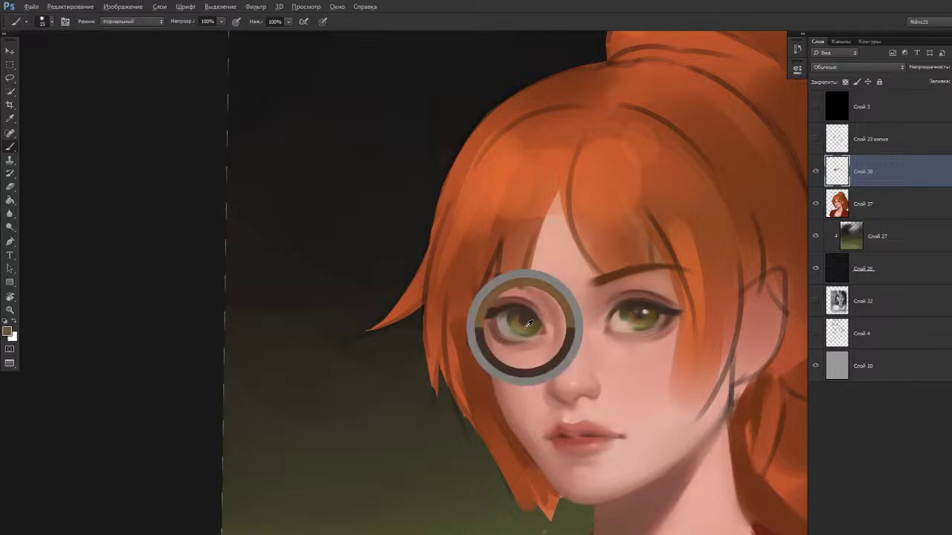
{"action": "left_click", "coordinate": [641, 314], "text": "alt"}
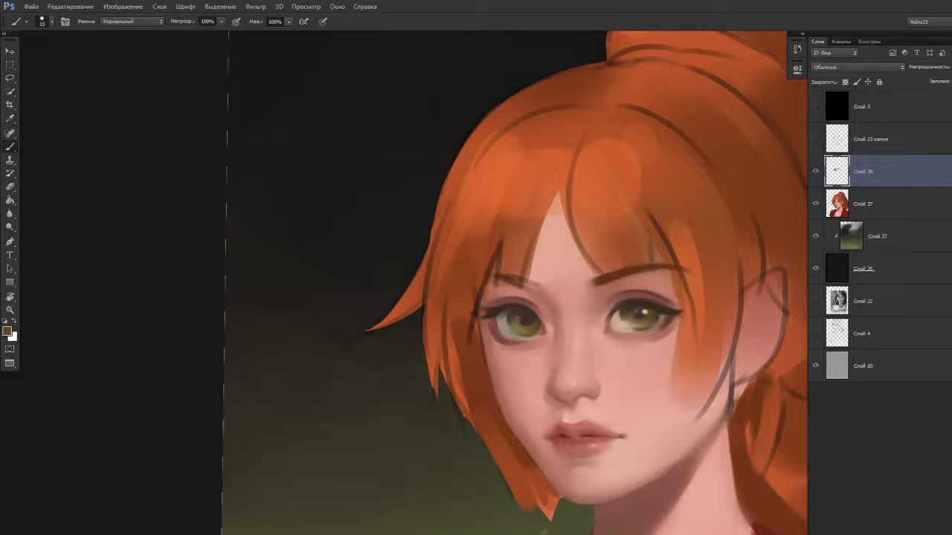
Refine the far eye's pupil and iris edge with brown tones sampled alternately from that eye and the near eye.
{"action": "left_click", "coordinate": [540, 324], "text": "alt"}
{"action": "left_click", "coordinate": [534, 319], "text": "alt"}
{"action": "left_click", "coordinate": [531, 316], "text": "alt"}
{"action": "left_click", "coordinate": [527, 314], "text": "alt"}
{"action": "left_click", "coordinate": [540, 322], "text": "alt"}
{"action": "left_click", "coordinate": [635, 309], "text": "alt"}
{"action": "left_click", "coordinate": [644, 320], "text": "alt"}
{"action": "left_click", "coordinate": [646, 311], "text": "alt"}
{"action": "left_click", "coordinate": [532, 320], "text": "alt"}
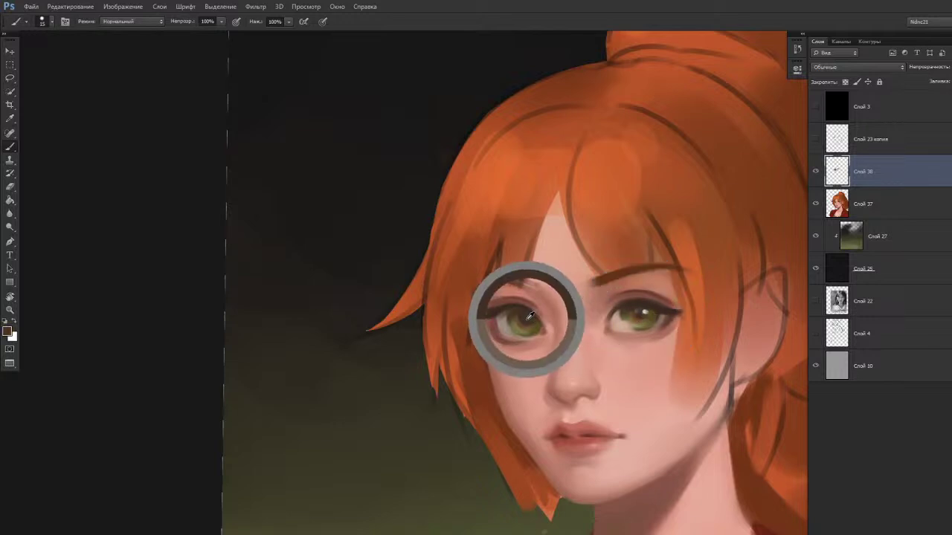
{"action": "left_click", "coordinate": [536, 324], "text": "alt"}
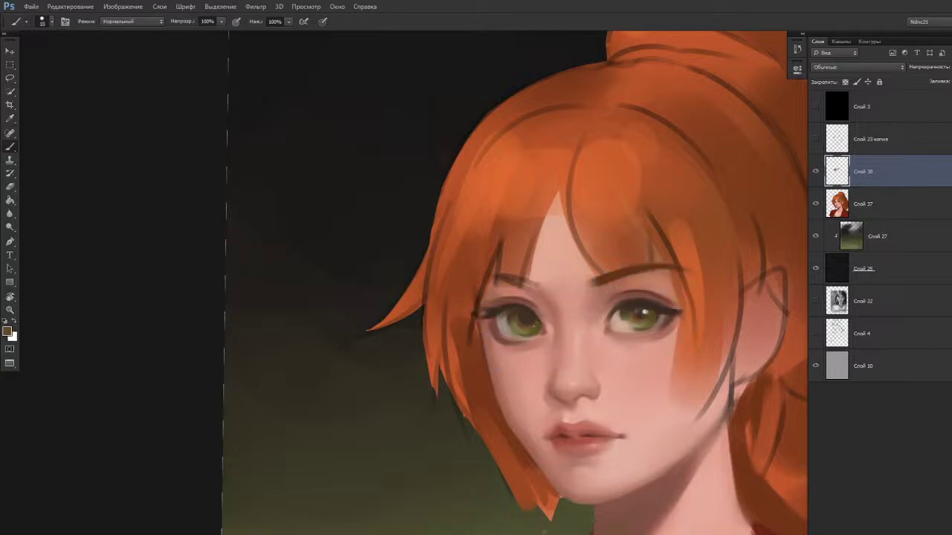
Adjust the brush colour to a muted dark brown #4d3c31 for the far eye's pupil and enlarge the brush.
{"action": "left_click", "coordinate": [527, 319], "text": "alt"}
{"action": "key", "text": "n"}
{"action": "left_click", "coordinate": [568, 186]}
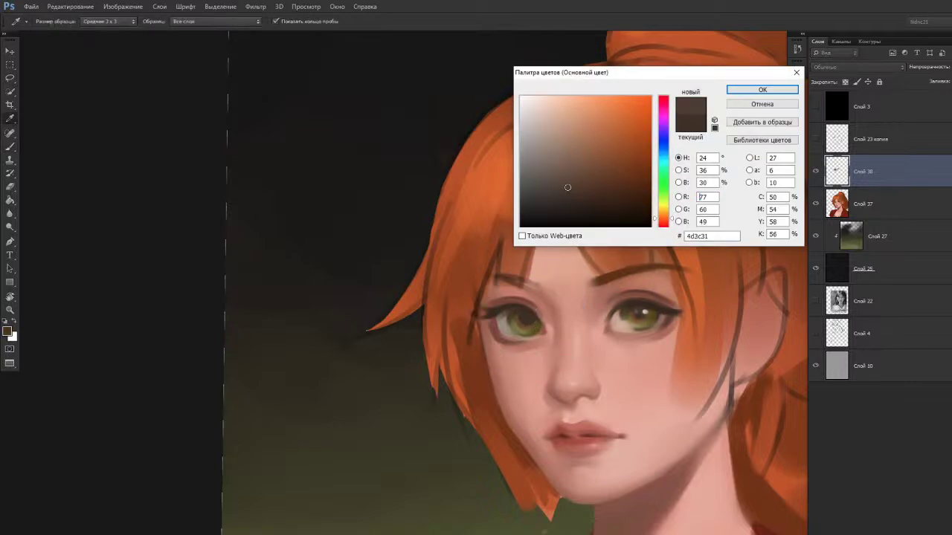
{"action": "left_click", "coordinate": [741, 92]}
{"action": "key", "text": "bracketright"}
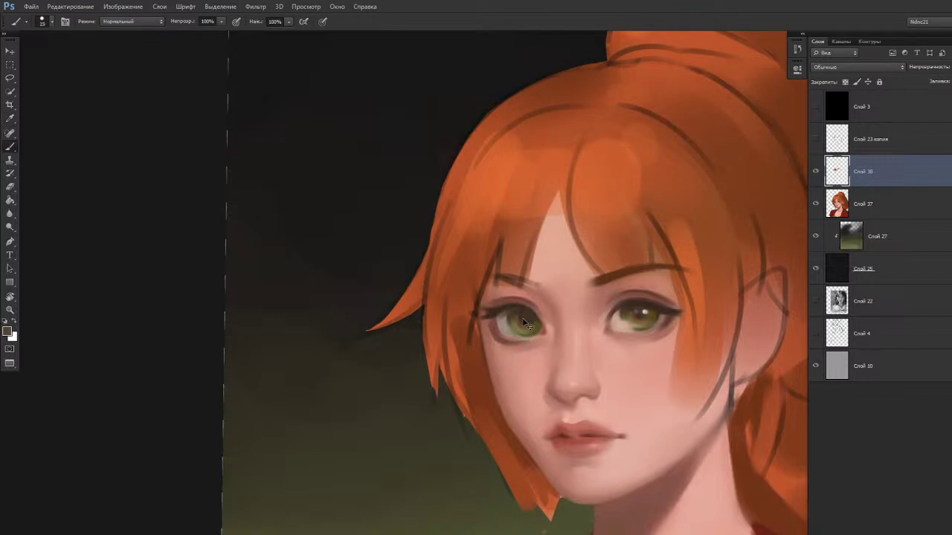
Work on a small pale catchlight at the far eye's pupil, undoing misplaced dabs and reducing the brush size.
{"action": "left_click_drag", "start_coordinate": [633, 308], "coordinate": [641, 303]}
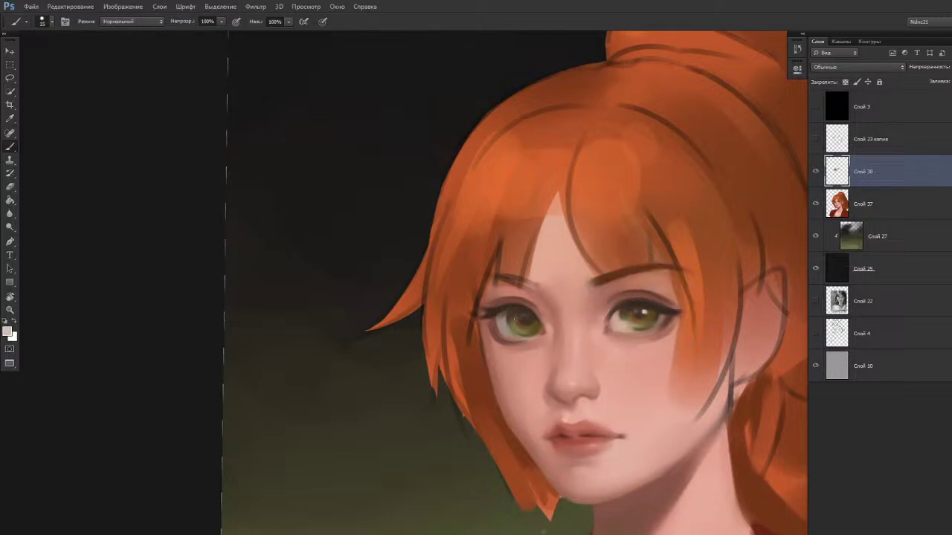
{"action": "left_click", "coordinate": [531, 320]}
{"action": "key", "text": "ctrl+z"}
{"action": "key", "text": "ctrl+z"}
{"action": "key", "text": "["}
Blend the far eye's lower iris with the Mixer Brush and define its lower edge with a sampled dark brown.
{"action": "key", "text": "shift+b"}
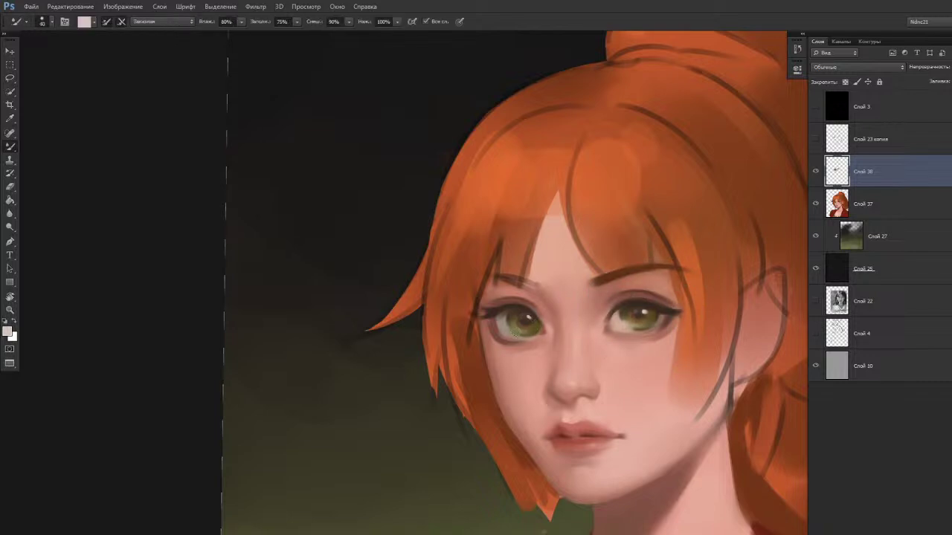
{"action": "left_click_drag", "start_coordinate": [511, 326], "coordinate": [516, 336]}
{"action": "key", "text": "shift+b"}
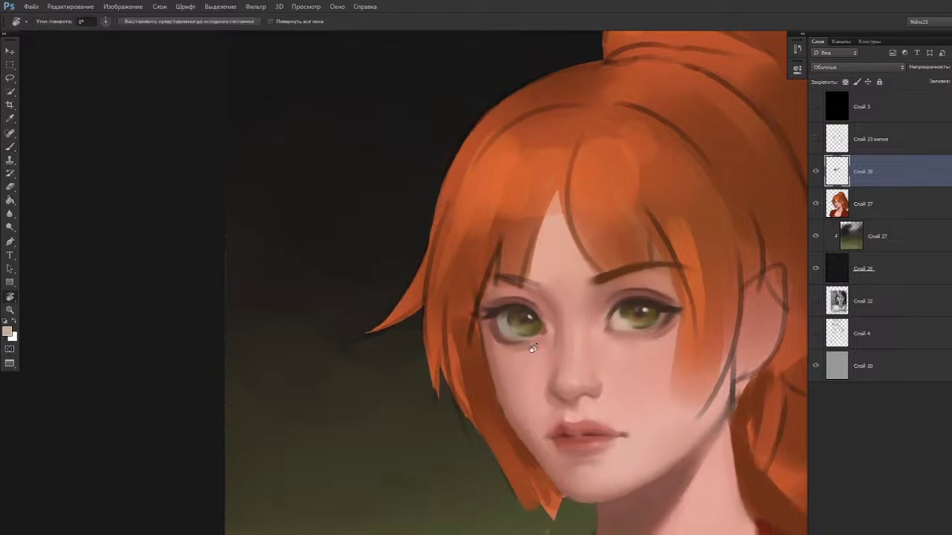
{"action": "left_click", "coordinate": [513, 310], "text": "alt"}
{"action": "key", "text": "bracketleft"}
{"action": "left_click_drag", "start_coordinate": [532, 333], "coordinate": [525, 336]}
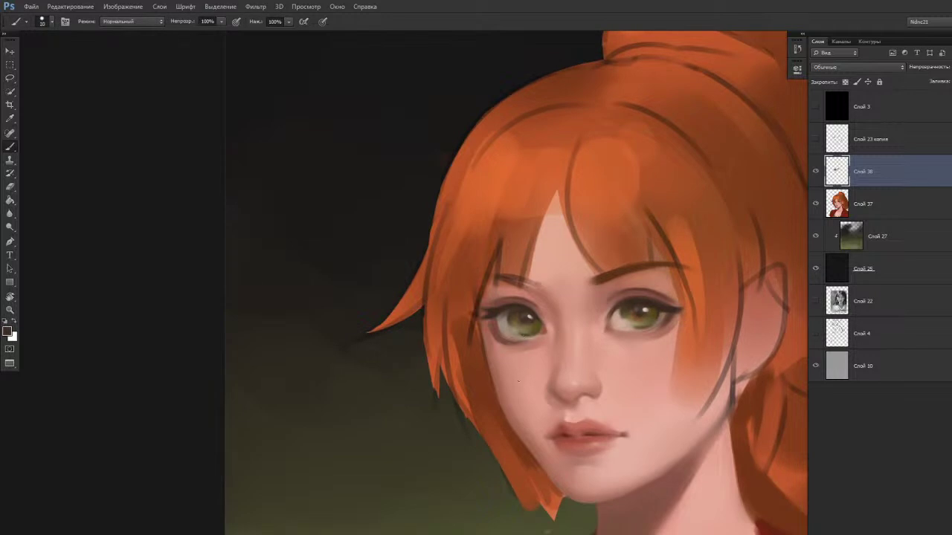
Merge the eye detail layer with the portrait layer beneath it.
{"action": "key", "text": "r"}
{"action": "scroll", "coordinate": [513, 378], "scroll_direction": "down", "scroll_amount": 5}
{"action": "scroll", "coordinate": [514, 394], "scroll_direction": "up", "scroll_amount": 2}
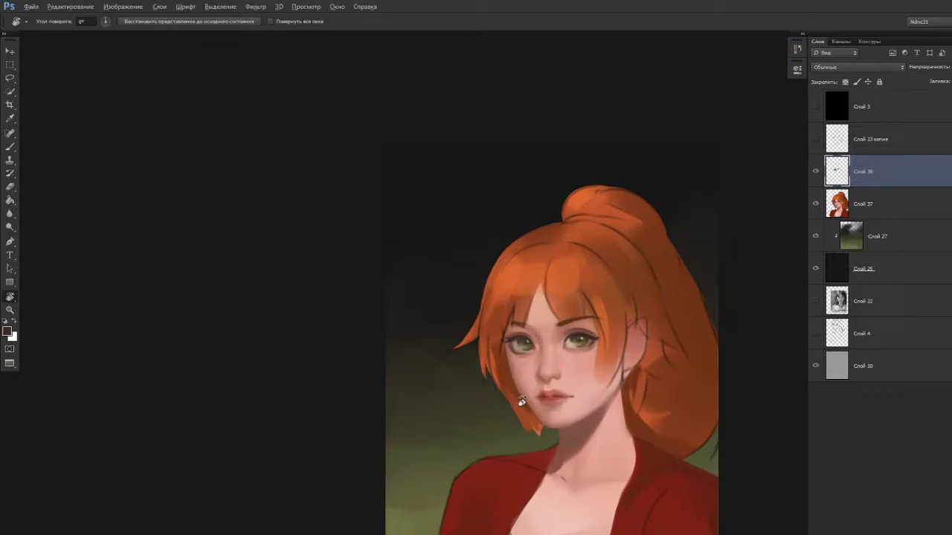
{"action": "left_click_drag", "start_coordinate": [427, 384], "coordinate": [453, 396]}
{"action": "scroll", "coordinate": [526, 365], "scroll_direction": "up", "scroll_amount": 3}
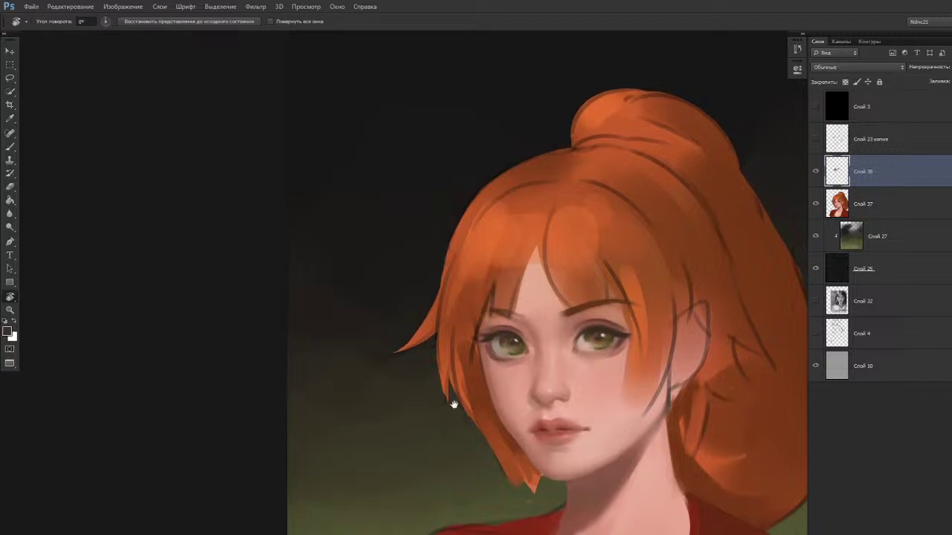
{"action": "left_click", "coordinate": [853, 215], "text": "ctrl"}
{"action": "right_click", "coordinate": [854, 215]}
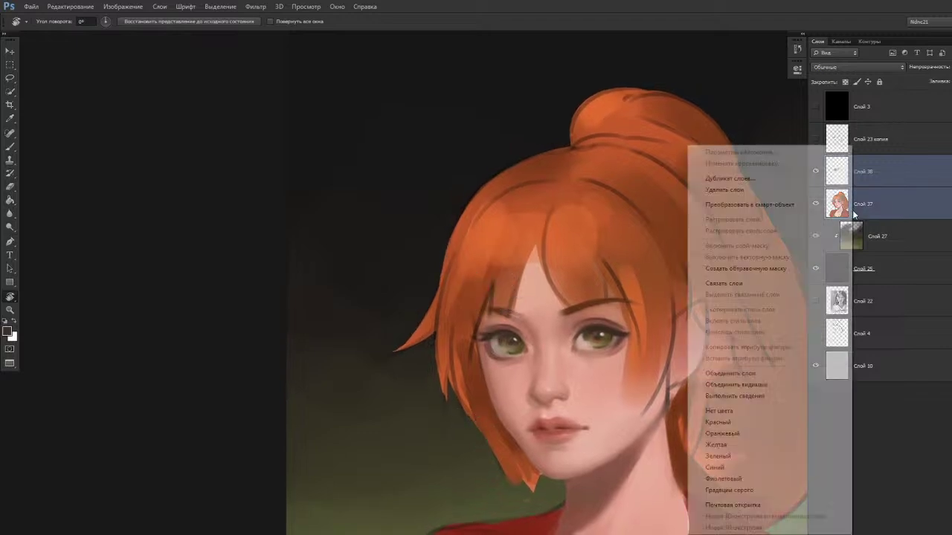
{"action": "left_click", "coordinate": [733, 373]}
Lasso the head, adjust the far eye and brow area with the Liquify filter at brush size 200, and deselect.
{"action": "left_click_drag", "start_coordinate": [469, 346], "coordinate": [454, 307]}
{"action": "key", "text": "l"}
{"action": "mouse_move", "coordinate": [378, 206]}
{"action": "left_mouse_down"}
{"action": "mouse_move", "coordinate": [676, 448]}
{"action": "mouse_move", "coordinate": [302, 251]}
{"action": "left_mouse_up"}
{"action": "left_click", "coordinate": [252, 6]}
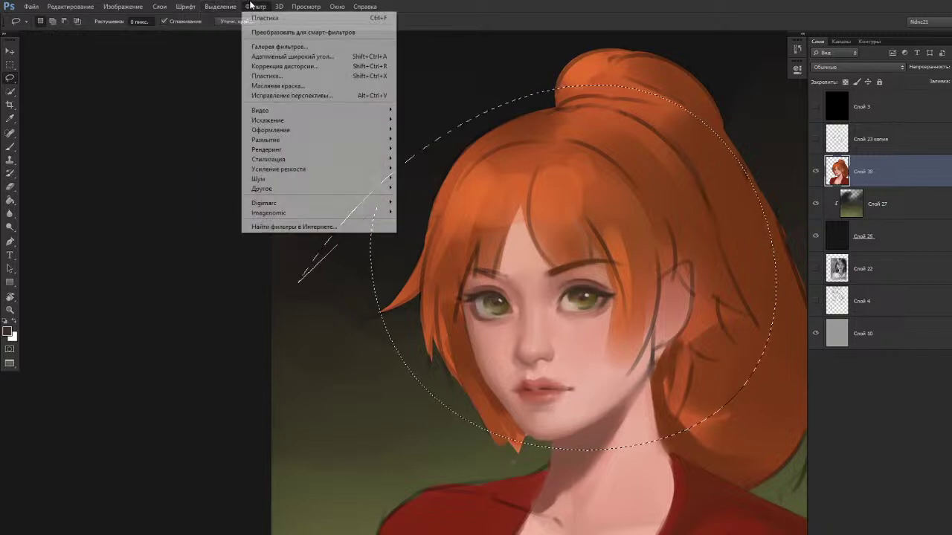
{"action": "left_click", "coordinate": [268, 76]}
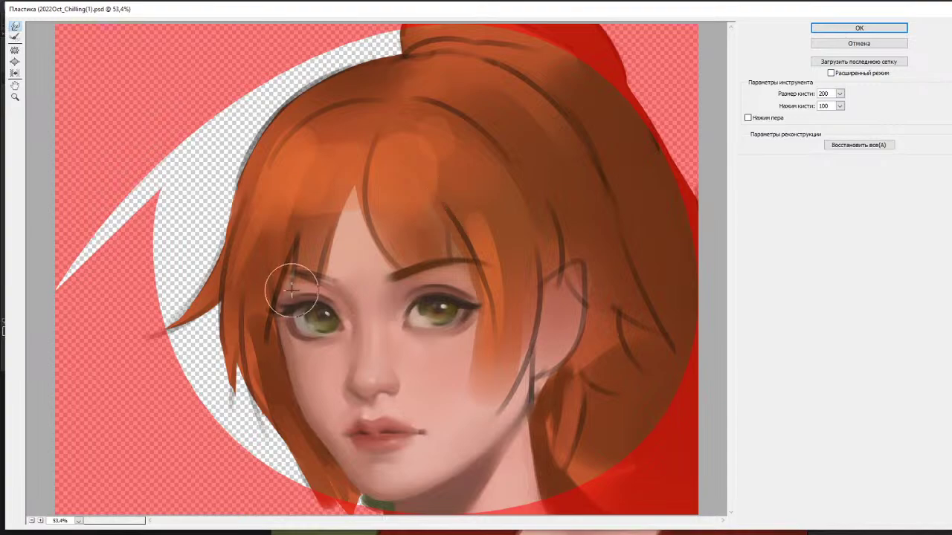
{"action": "left_click", "coordinate": [859, 27]}
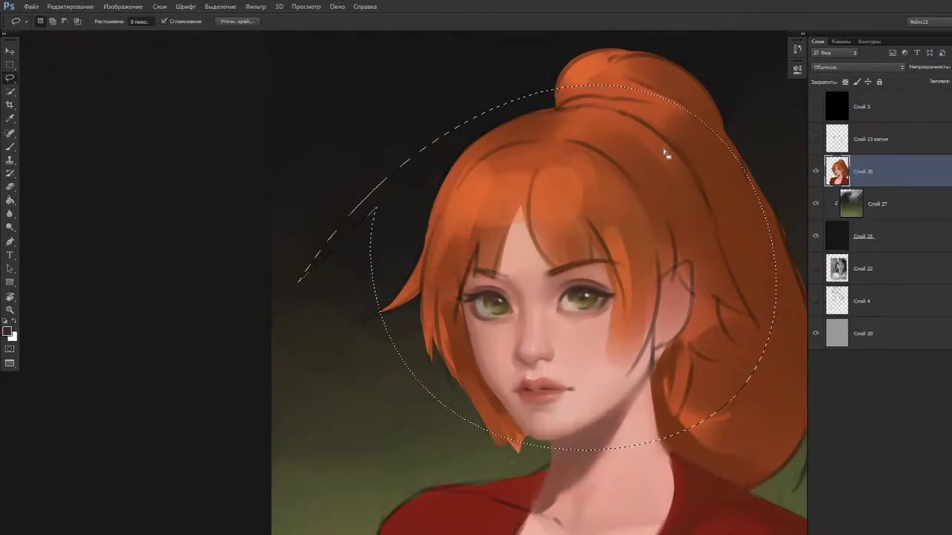
{"action": "key", "text": "ctrl+d"}
Create a new layer above the merged portrait and sample a reddish tone from the far side of the face.
{"action": "key", "text": "r"}
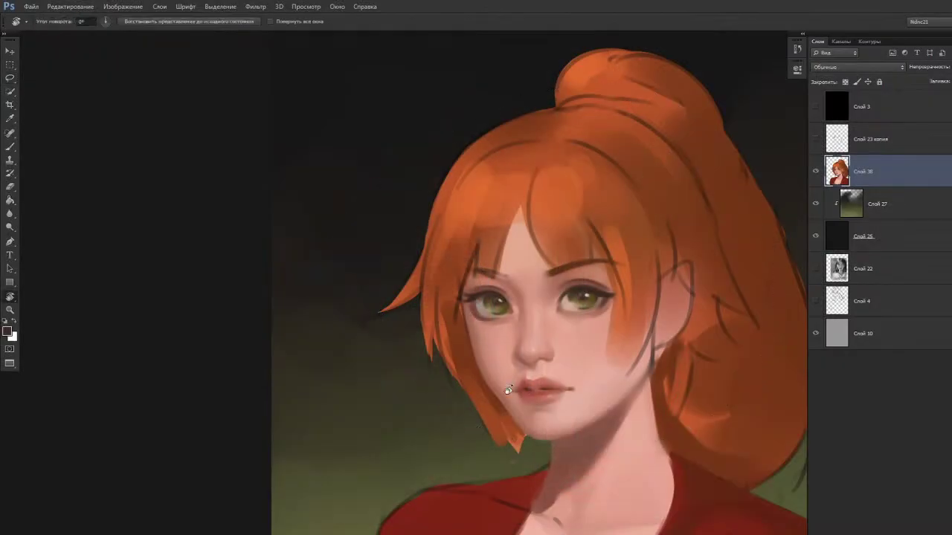
{"action": "key", "text": "b"}
{"action": "key", "text": "ctrl+alt+shift+n"}
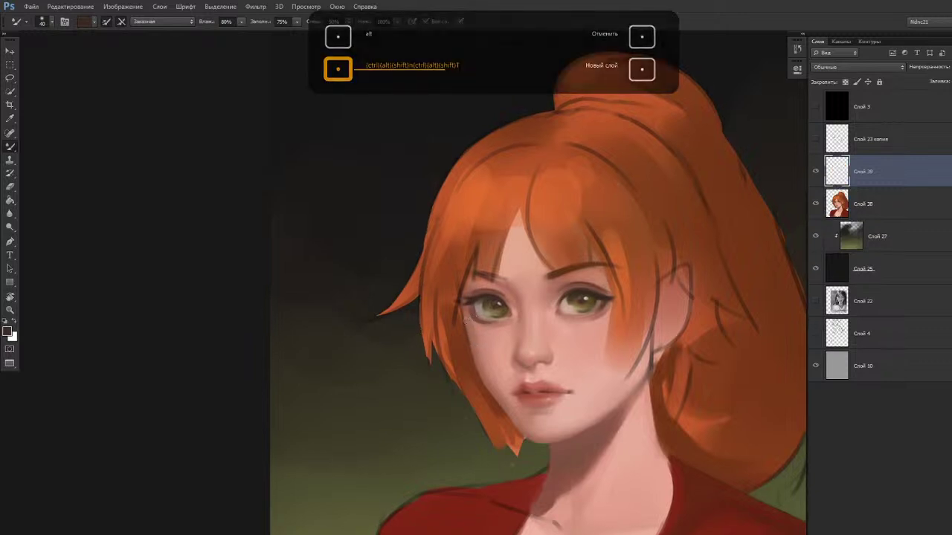
{"action": "key", "text": "shift+b"}
{"action": "left_click", "coordinate": [470, 335], "text": "alt"}
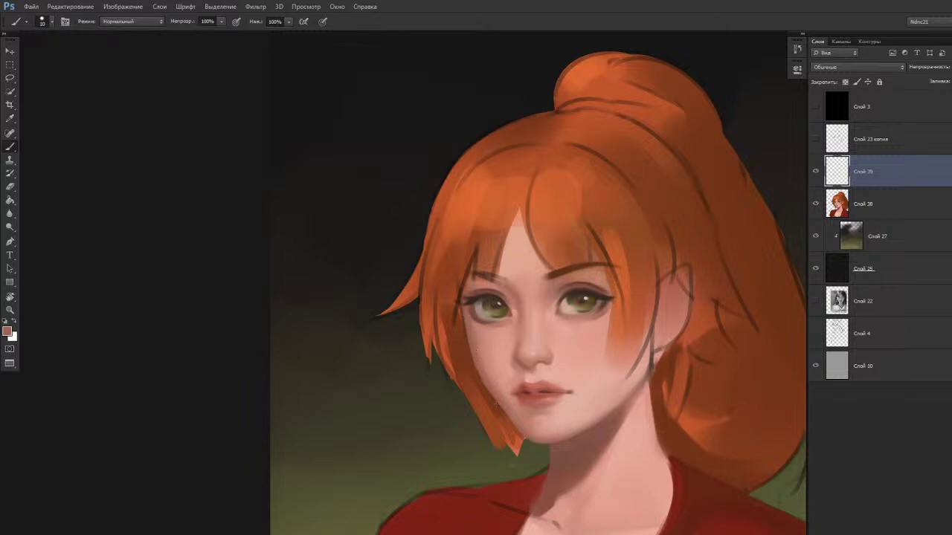
Strengthen the far eyebrow with a reddish-brown stroke using a larger brush on the rotated canvas.
{"action": "key", "text": "r"}
{"action": "left_click_drag", "start_coordinate": [481, 455], "coordinate": [486, 453]}
{"action": "scroll", "coordinate": [471, 358], "scroll_direction": "down", "scroll_amount": 3}
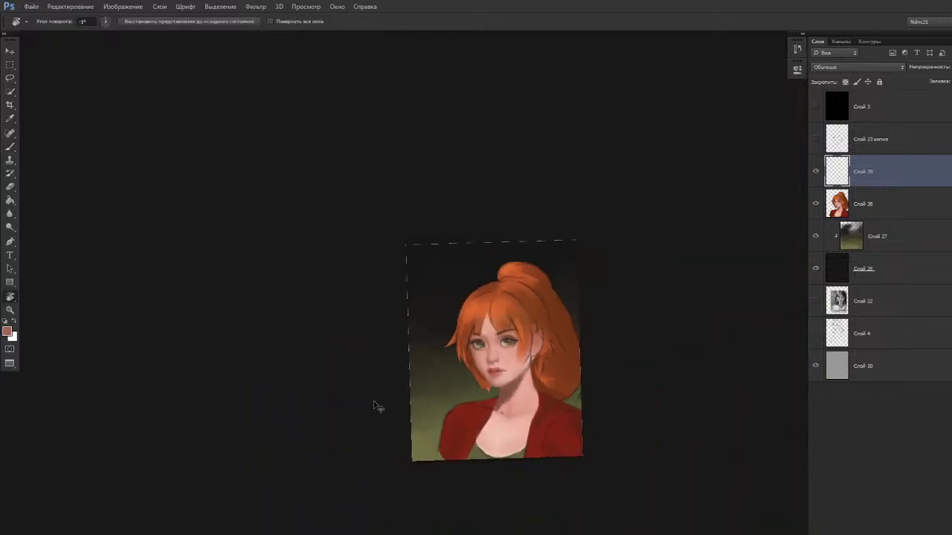
{"action": "scroll", "coordinate": [461, 342], "scroll_direction": "up", "scroll_amount": 5}
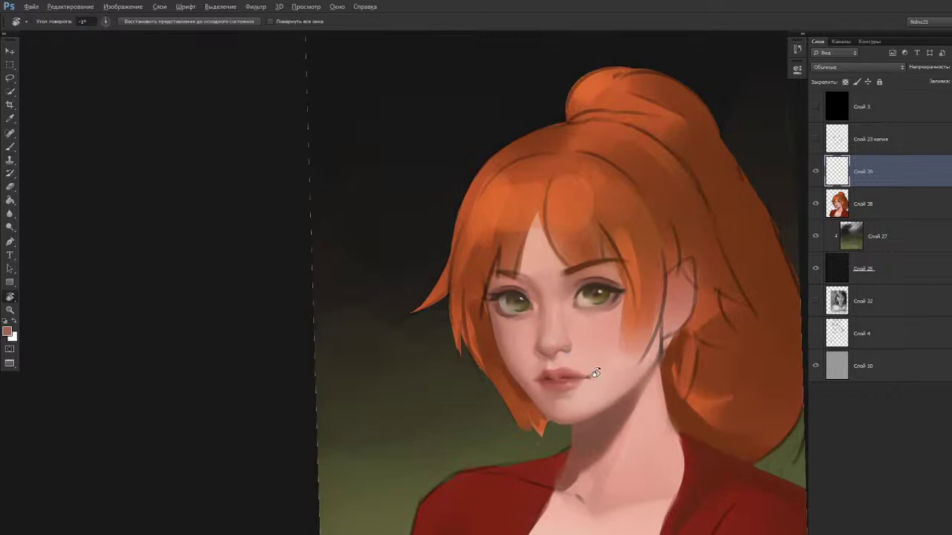
{"action": "scroll", "coordinate": [595, 373], "scroll_direction": "down", "scroll_amount": 3}
{"action": "scroll", "coordinate": [586, 303], "scroll_direction": "up", "scroll_amount": 4}
{"action": "left_click_drag", "start_coordinate": [518, 336], "coordinate": [529, 330]}
{"action": "key", "text": "b"}
{"action": "left_click", "coordinate": [584, 281], "text": "alt"}
{"action": "mouse_move", "coordinate": [493, 367]}
{"action": "left_mouse_down"}
{"action": "mouse_move", "coordinate": [504, 346]}
{"action": "mouse_move", "coordinate": [459, 355]}
{"action": "mouse_move", "coordinate": [473, 366]}
{"action": "mouse_move", "coordinate": [515, 364]}
{"action": "left_mouse_up"}
{"action": "key", "text": "r"}
{"action": "key", "text": "b"}
{"action": "key", "text": "bracketright"}
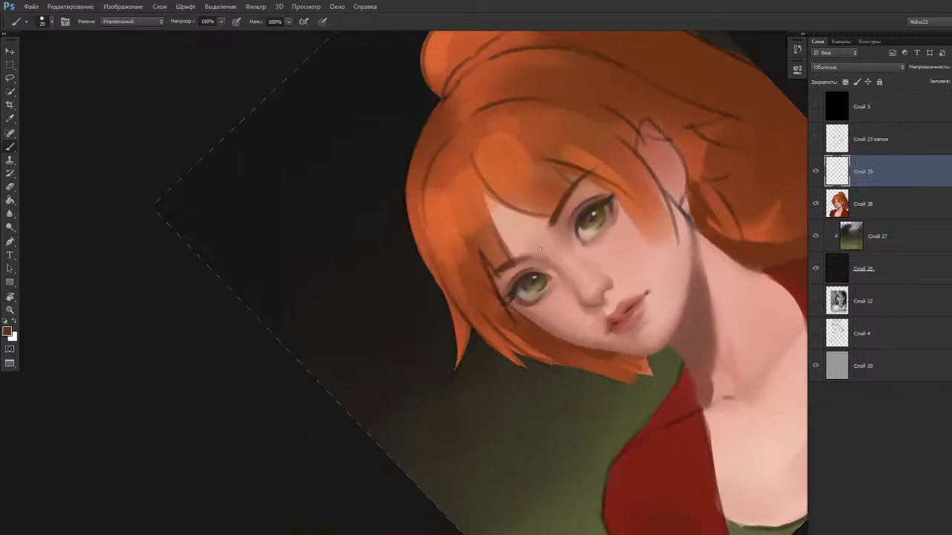
{"action": "mouse_move", "coordinate": [503, 267]}
{"action": "left_mouse_down"}
{"action": "mouse_move", "coordinate": [528, 257]}
{"action": "mouse_move", "coordinate": [517, 261]}
{"action": "left_mouse_up"}
Soften the far eyebrow with a skin tone sampled beside it and the Mixer Brush.
{"action": "left_click", "coordinate": [517, 268], "text": "alt"}
{"action": "key", "text": "r"}
{"action": "mouse_move", "coordinate": [513, 272]}
{"action": "left_mouse_down"}
{"action": "mouse_move", "coordinate": [418, 331]}
{"action": "mouse_move", "coordinate": [409, 365]}
{"action": "left_mouse_up"}
{"action": "key", "text": "b"}
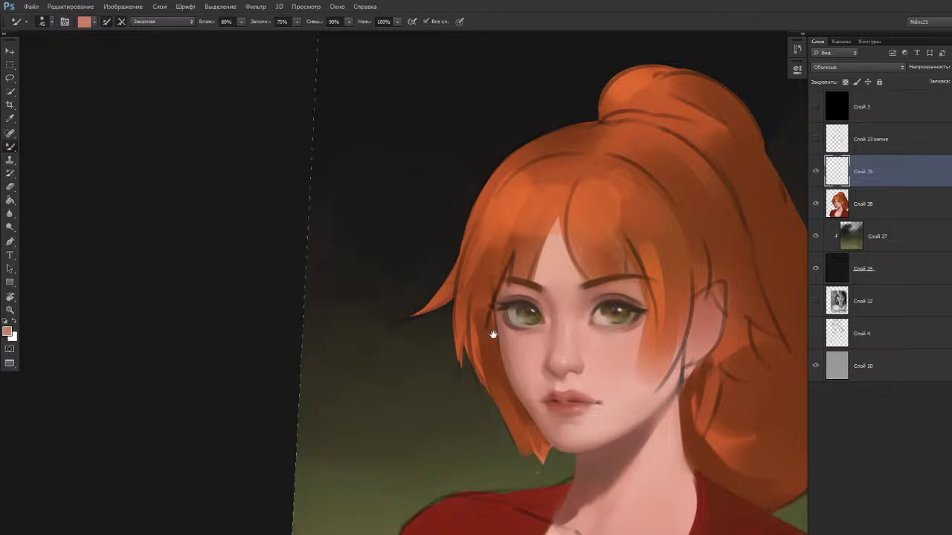
{"action": "key", "text": "shift+b"}
Touch up the far eyebrow with sampled brown and skin tones, and switch to a larger Mixer Brush for blending near the brows.
{"action": "left_click", "coordinate": [521, 283], "text": "alt"}
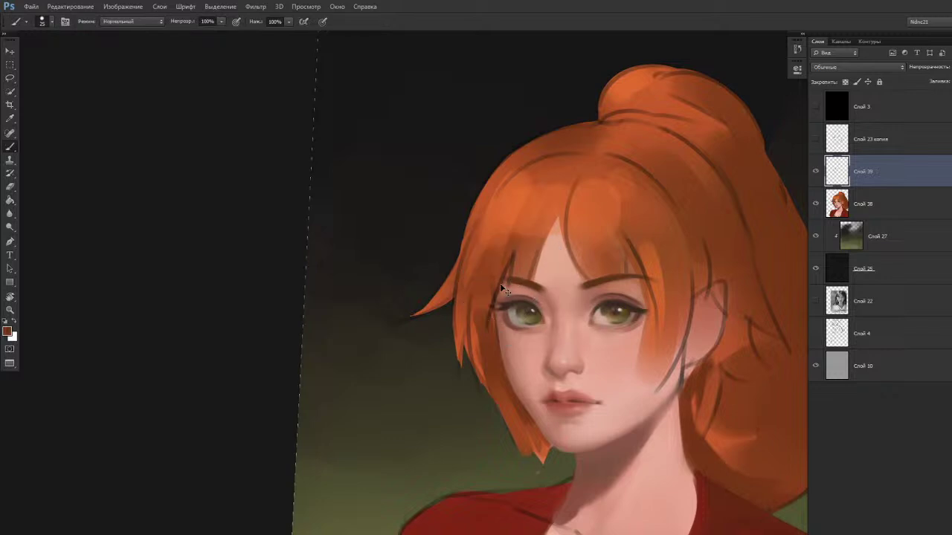
{"action": "left_click", "coordinate": [517, 273], "text": "alt"}
{"action": "key", "text": "ctrl+z"}
{"action": "left_click", "coordinate": [512, 286], "text": "alt"}
{"action": "left_click", "coordinate": [530, 278], "text": "alt"}
{"action": "left_click", "coordinate": [554, 280], "text": "alt"}
{"action": "scroll", "coordinate": [586, 260], "scroll_direction": "down", "scroll_amount": 2}
{"action": "scroll", "coordinate": [585, 263], "scroll_direction": "up", "scroll_amount": 2}
{"action": "key", "text": "shift+b"}
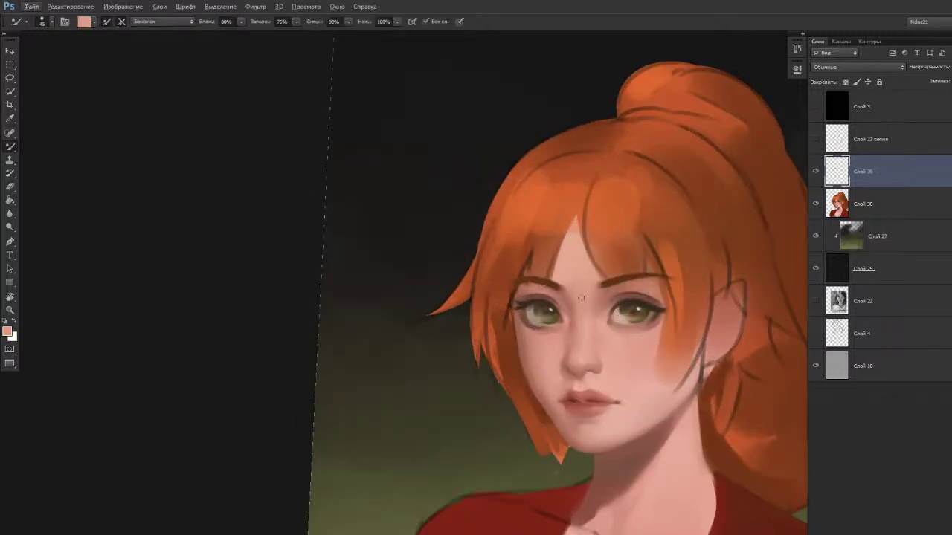
{"action": "key", "text": "bracketright"}
Examine the refined eyes and eyebrows against the whole portrait from several distances and angles.
{"action": "key", "text": "r"}
{"action": "left_click_drag", "start_coordinate": [570, 375], "coordinate": [569, 376]}
{"action": "key", "text": "space"}
{"action": "left_click", "coordinate": [446, 403]}
{"action": "left_click_drag", "start_coordinate": [445, 417], "coordinate": [439, 427]}
{"action": "key", "text": "space"}
{"action": "left_click_drag", "start_coordinate": [564, 486], "coordinate": [470, 433]}
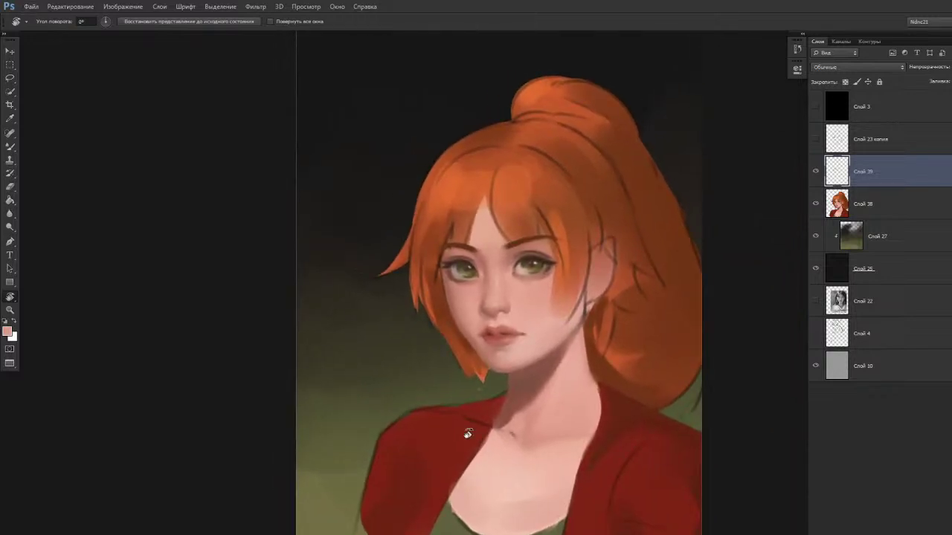
{"action": "key", "text": "space"}
{"action": "left_click_drag", "start_coordinate": [468, 434], "coordinate": [485, 434]}
{"action": "scroll", "coordinate": [452, 306], "scroll_direction": "up", "scroll_amount": 1}
{"action": "left_click_drag", "start_coordinate": [452, 304], "coordinate": [404, 404]}
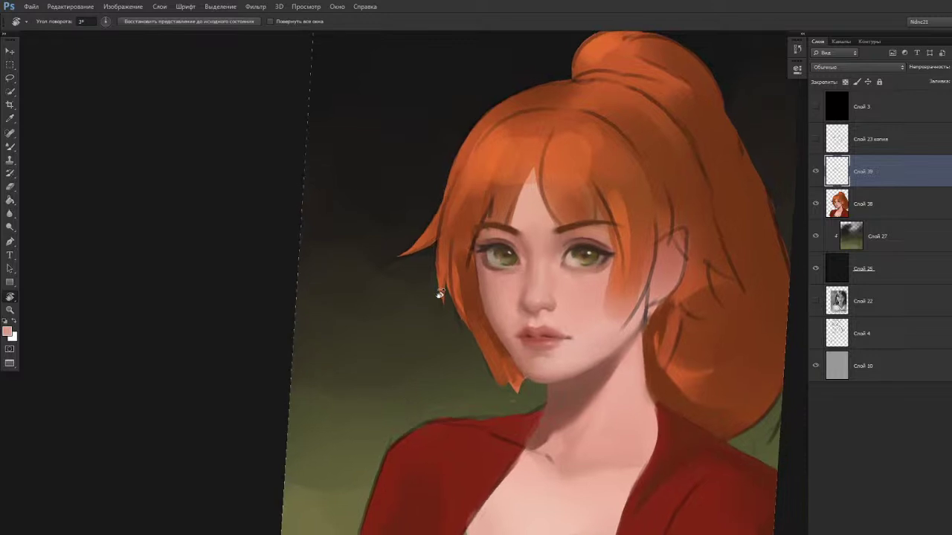
Darken the hair edge beside the far cheek with reddish-brown tones sampled there, and blend it with the Mixer Brush.
{"action": "key", "text": "b"}
{"action": "left_click", "coordinate": [481, 281], "text": "alt"}
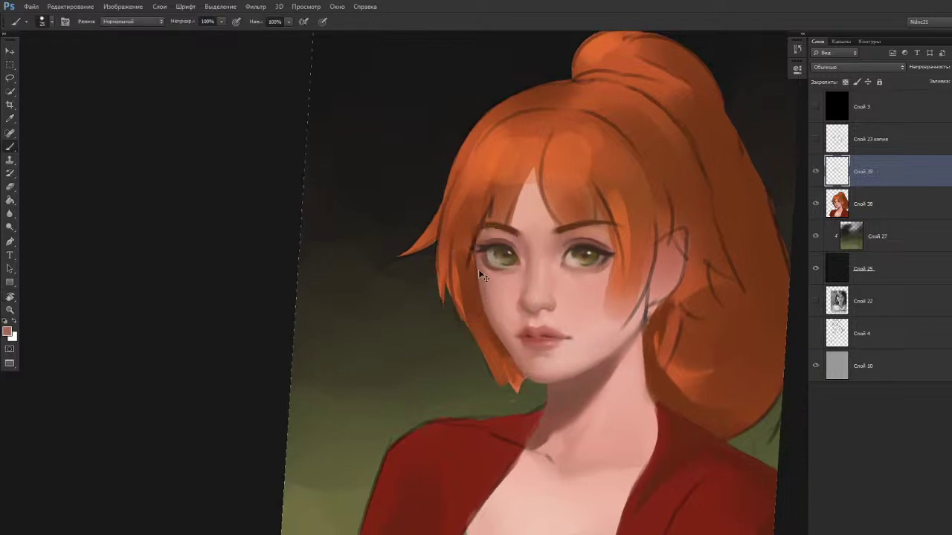
{"action": "left_click", "coordinate": [479, 284], "text": "alt"}
{"action": "key", "text": "shift+b"}
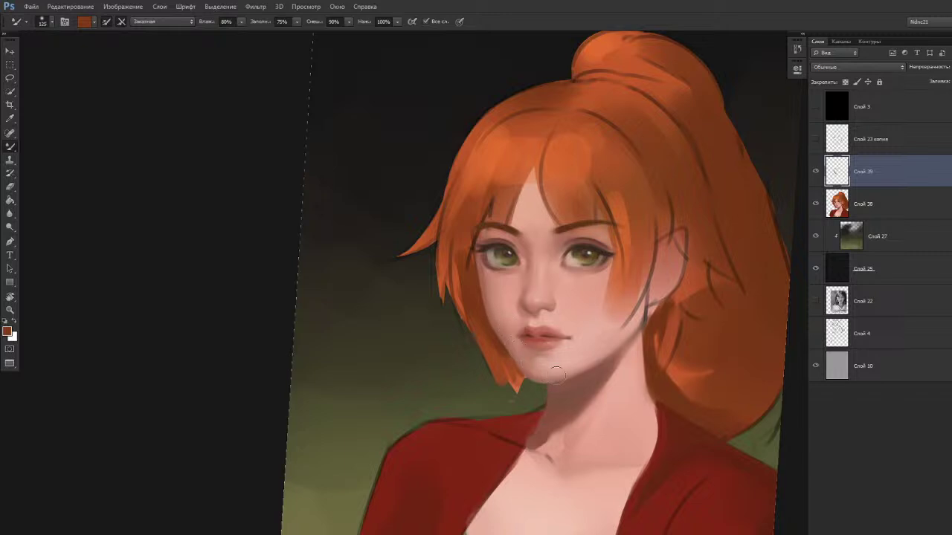
Reset the canvas rotation and refine the chin and jaw with a sampled skin tone, blending with the Mixer Brush.
{"action": "key", "text": "r"}
{"action": "key", "text": "Escape"}
{"action": "key", "text": "b"}
{"action": "left_click", "coordinate": [567, 351], "text": "alt"}
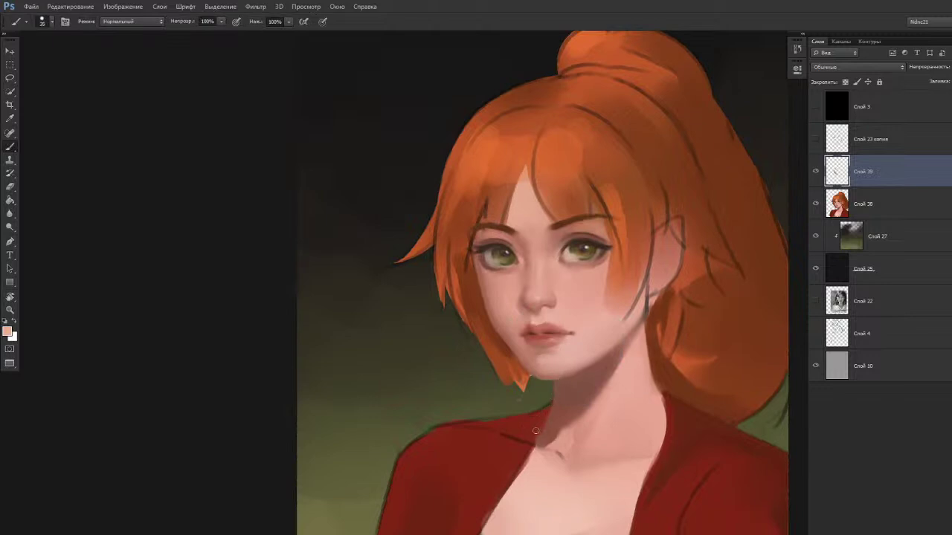
{"action": "key", "text": "shift+b"}
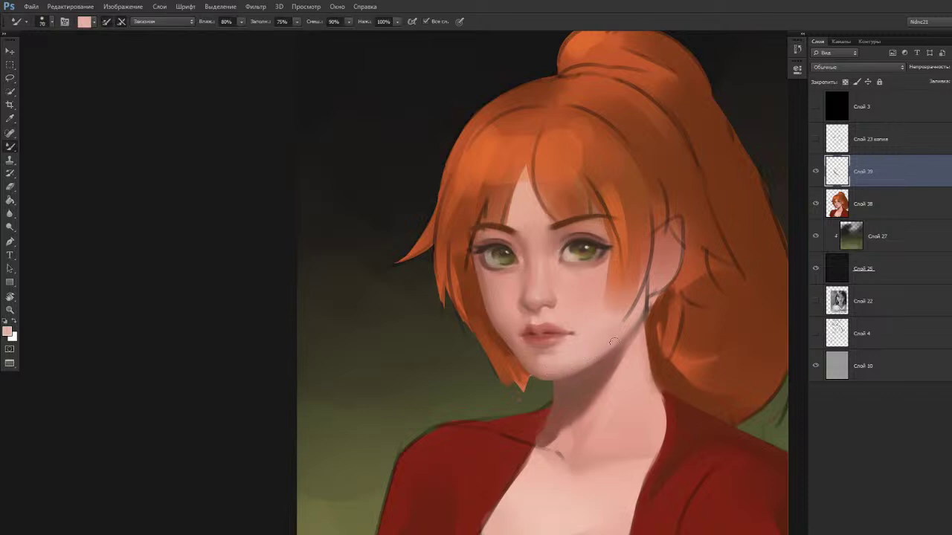
Define the shadow under the jaw and on the neck with a reddish-brown sampled below the chin.
{"action": "key", "text": "shift+b"}
{"action": "left_click", "coordinate": [591, 371], "text": "alt"}
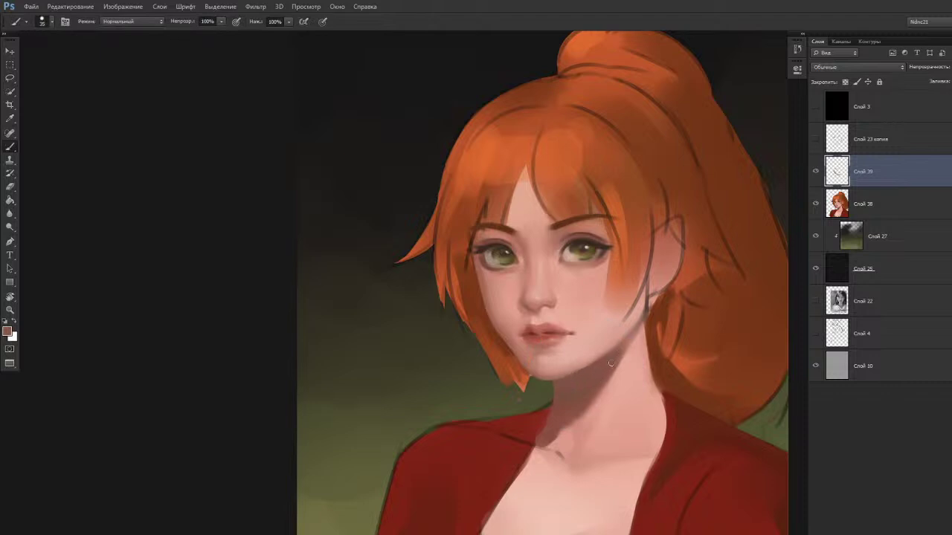
{"action": "left_click_drag", "start_coordinate": [566, 441], "coordinate": [554, 446]}
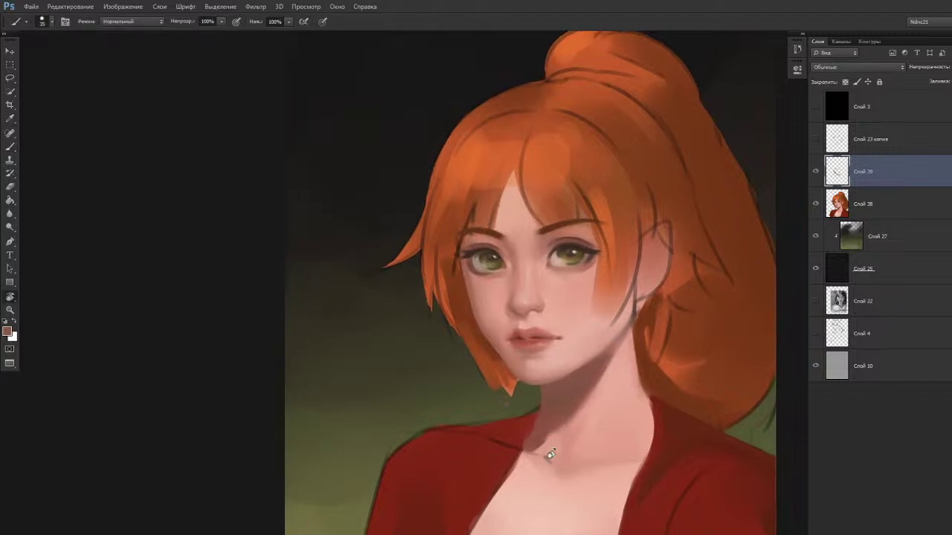
{"action": "key", "text": "r"}
{"action": "scroll", "coordinate": [550, 416], "scroll_direction": "down", "scroll_amount": 3}
{"action": "scroll", "coordinate": [563, 409], "scroll_direction": "up", "scroll_amount": 4}
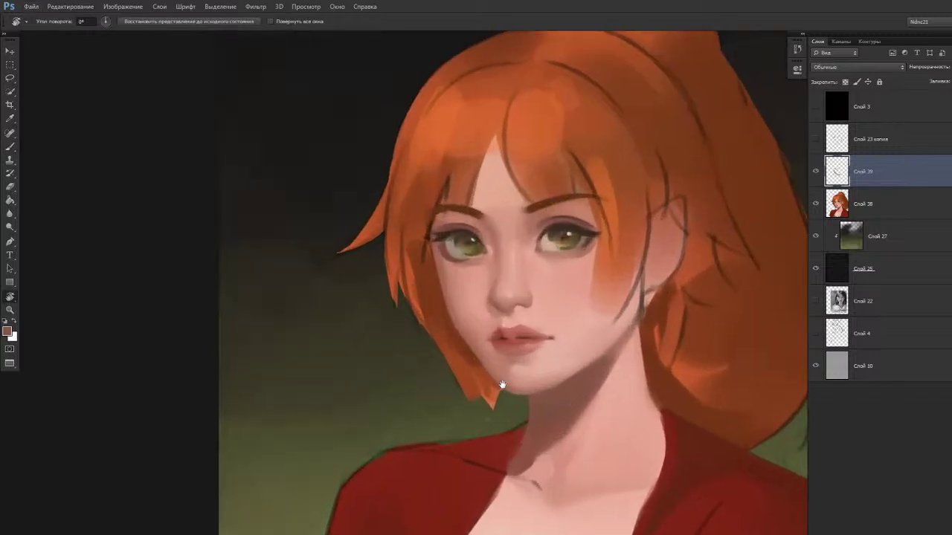
Smooth the near cheek and jaw with the Mixer Brush at size 150, and check the whole portrait.
{"action": "key", "text": "b"}
{"action": "key", "text": "bracketright"}
{"action": "key", "text": "bracketright"}
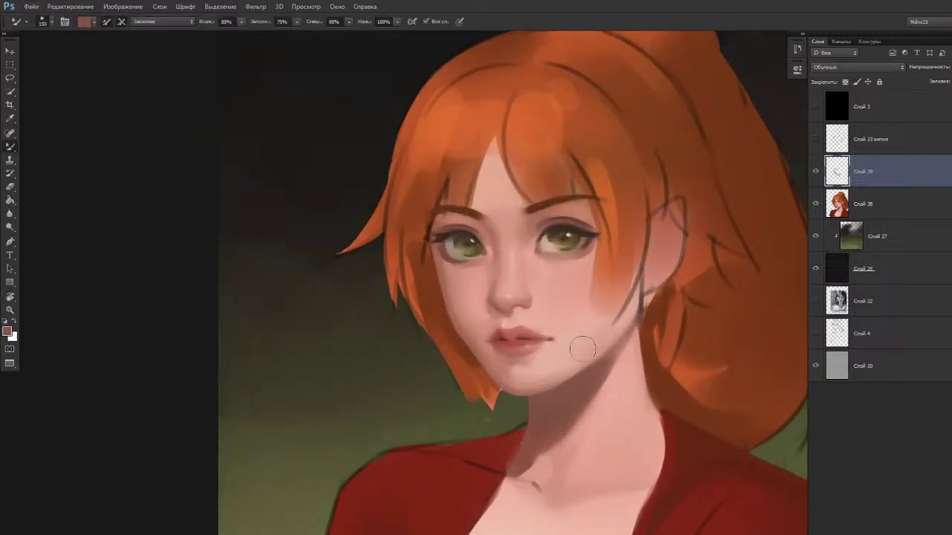
{"action": "left_click_drag", "start_coordinate": [575, 345], "coordinate": [601, 323]}
{"action": "key", "text": "r"}
{"action": "key", "text": "ctrl+0"}
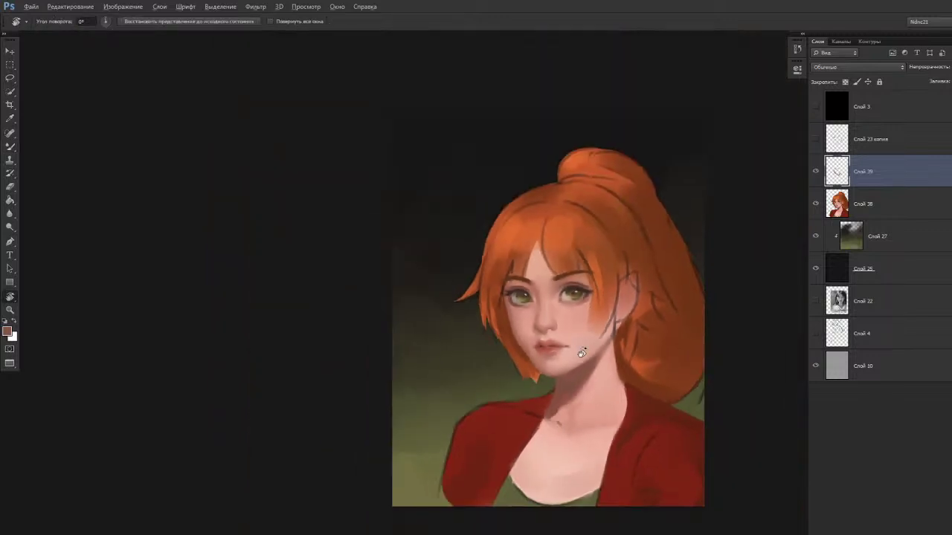
Add a new layer above the face details and set its blending mode to Color.
{"action": "key", "text": "ctrl+shift+alt+n"}
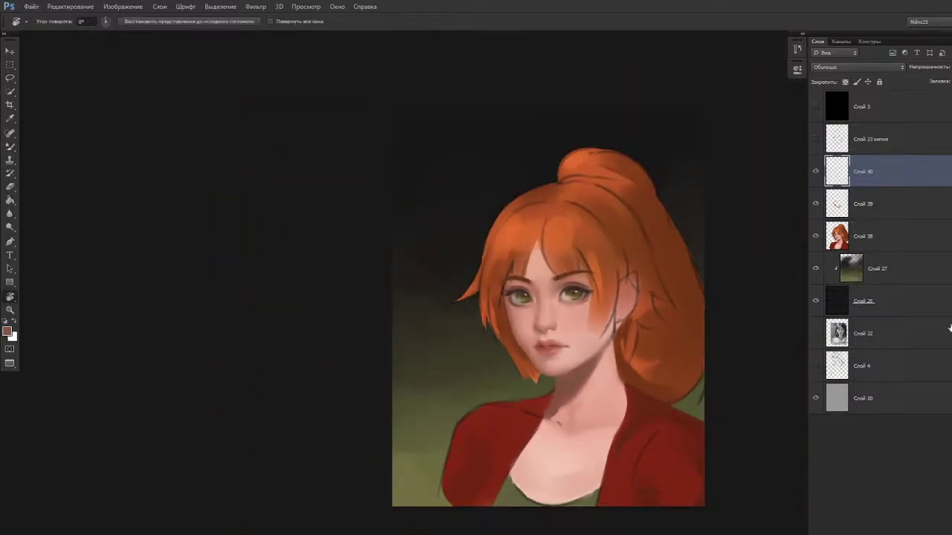
{"action": "left_click", "coordinate": [846, 68]}
{"action": "left_click", "coordinate": [820, 326]}
Tint the near cheek with a reddish tone sampled from the ear using a large brush, and reduce the brush size to 200.
{"action": "key", "text": "b"}
{"action": "scroll", "coordinate": [711, 354], "scroll_direction": "up", "scroll_amount": 1}
{"action": "left_click", "coordinate": [624, 280], "text": "alt"}
{"action": "key", "text": "bracketright"}
{"action": "key", "text": "bracketright"}
{"action": "key", "text": "bracketright"}
{"action": "key", "text": "bracketright"}
{"action": "key", "text": "bracketright"}
{"action": "key", "text": "bracketright"}
{"action": "key", "text": "bracketright"}
{"action": "key", "text": "bracketright"}
{"action": "key", "text": "bracketright"}
{"action": "key", "text": "bracketright"}
{"action": "mouse_move", "coordinate": [550, 305]}
{"action": "left_mouse_down"}
{"action": "mouse_move", "coordinate": [575, 318]}
{"action": "mouse_move", "coordinate": [554, 307]}
{"action": "left_mouse_up"}
{"action": "key", "text": "bracketleft"}
{"action": "key", "text": "bracketleft"}
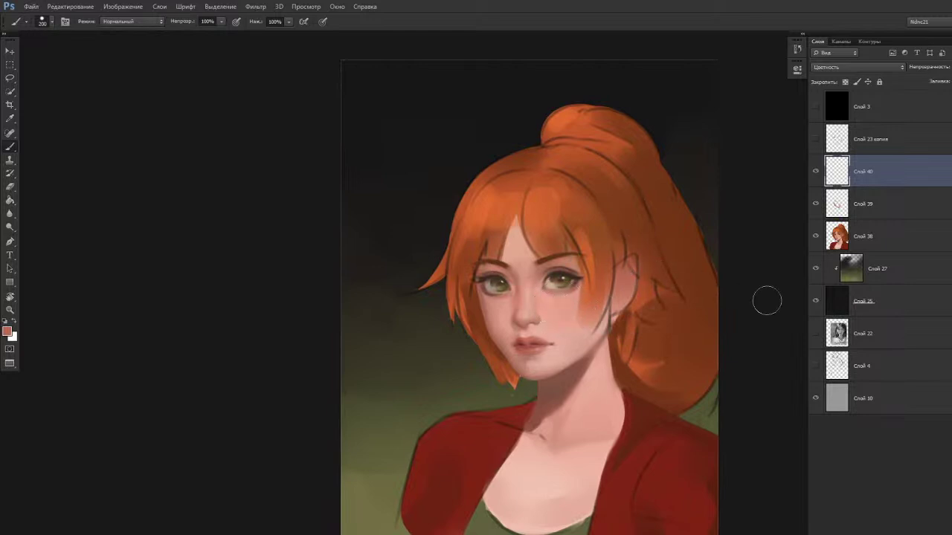
Add another new layer in Normal mode and choose a different brush preset for painting the blush.
{"action": "key", "text": "ctrl+alt+shift+n"}
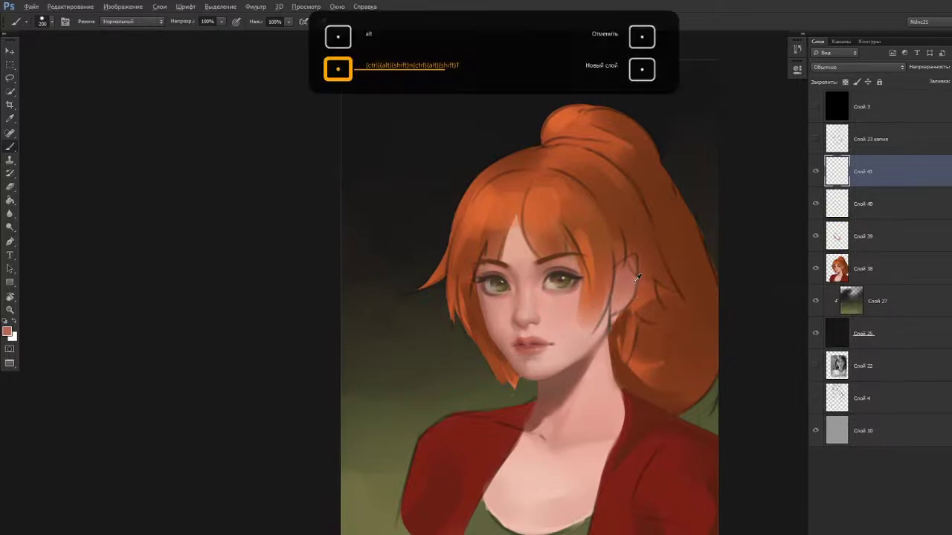
{"action": "key", "text": "bracketright"}
{"action": "key", "text": "bracketright"}
{"action": "right_click", "coordinate": [522, 290]}
{"action": "double_click", "coordinate": [708, 463]}
Brush a reddish blush onto the near cheek below the eye with the brush enlarged to 400, and check the whole portrait.
{"action": "key", "text": "bracketright"}
{"action": "key", "text": "bracketright"}
{"action": "key", "text": "bracketright"}
{"action": "key", "text": "bracketright"}
{"action": "key", "text": "bracketright"}
{"action": "key", "text": "bracketright"}
{"action": "key", "text": "bracketright"}
{"action": "key", "text": "bracketright"}
{"action": "key", "text": "bracketright"}
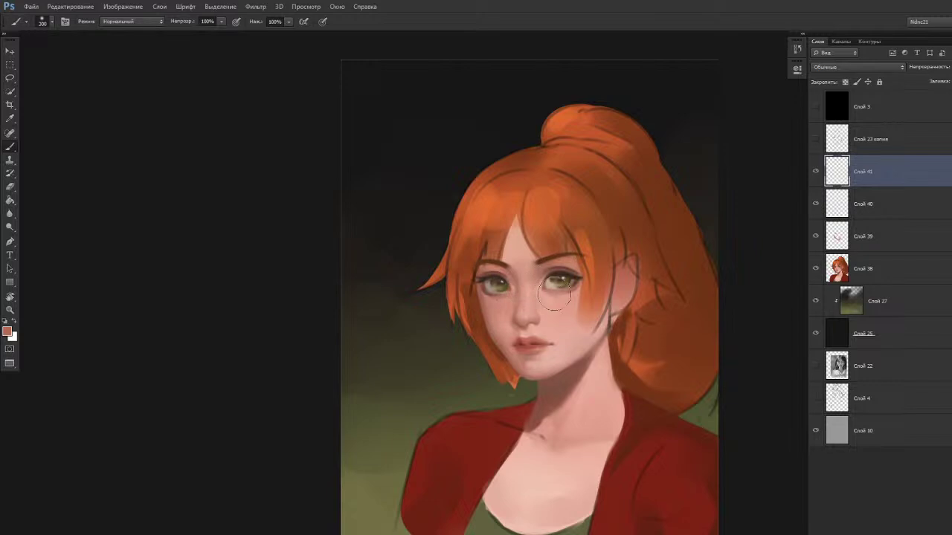
{"action": "key", "text": "bracketright"}
{"action": "left_click", "coordinate": [578, 300]}
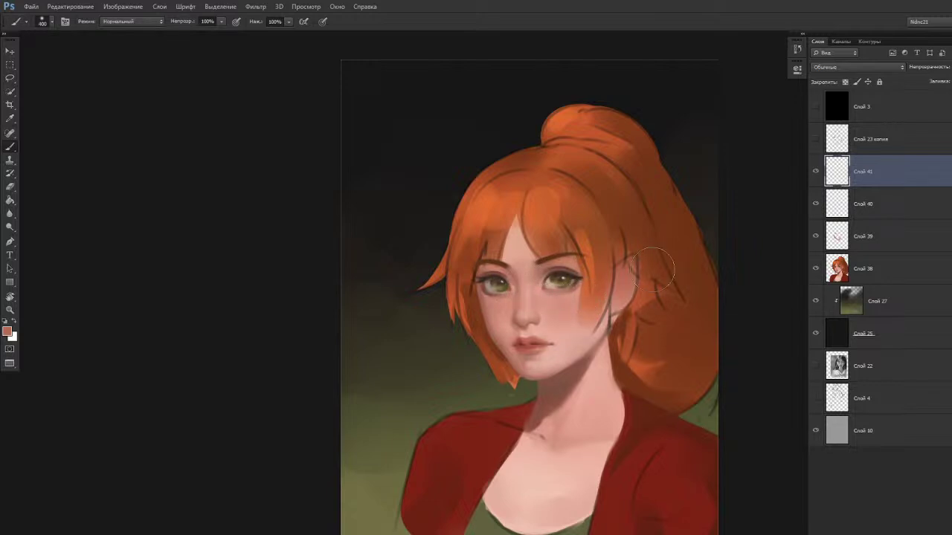
{"action": "scroll", "coordinate": [713, 216], "scroll_direction": "down", "scroll_amount": 5}
{"action": "scroll", "coordinate": [715, 217], "scroll_direction": "up", "scroll_amount": 5}
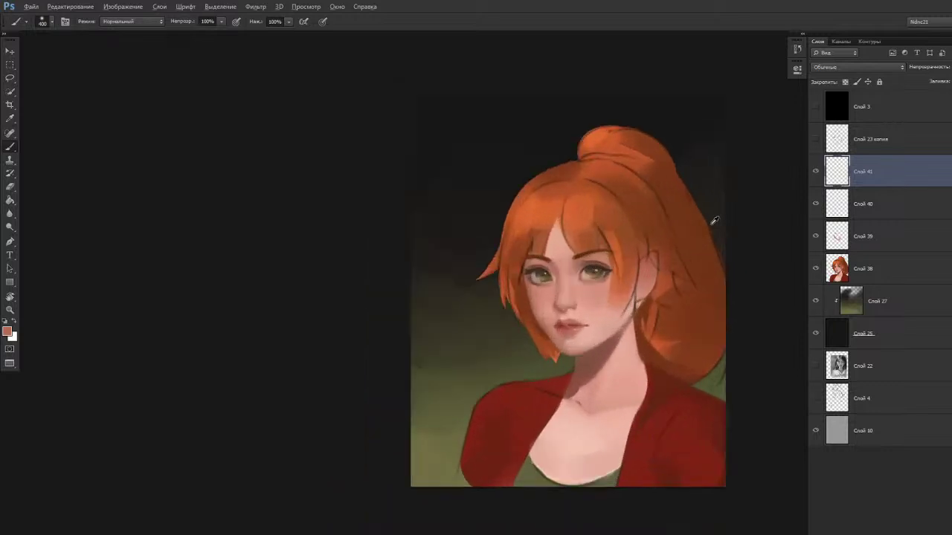